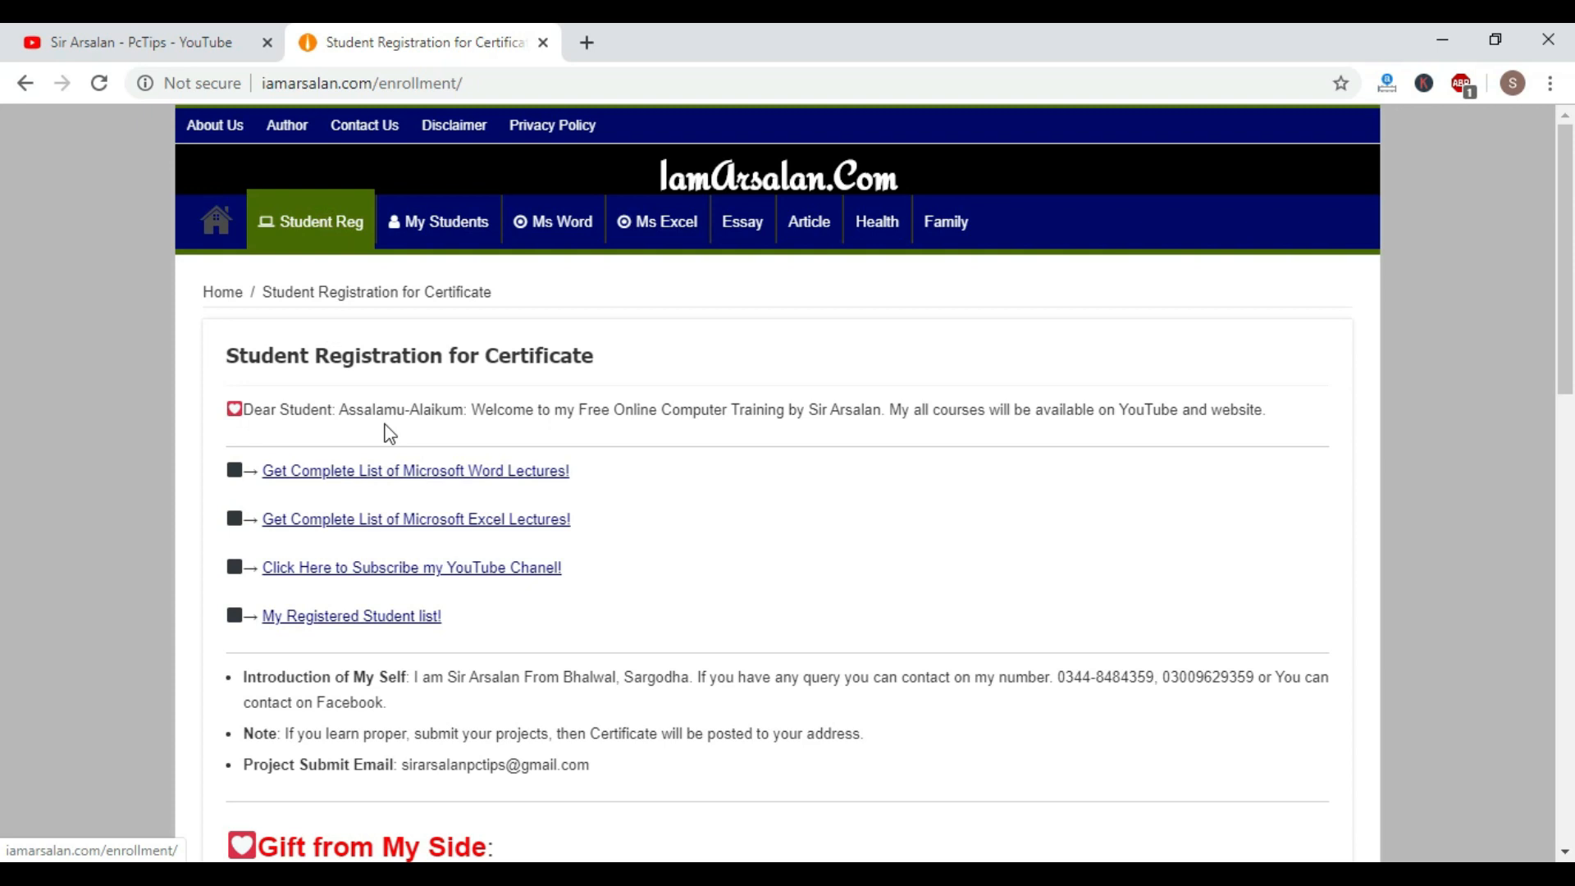
- Review the fields of the student registration form on the enrollment page, and close the browser
scroll(386, 422, down, 10)
click(307, 207)
click(318, 292)
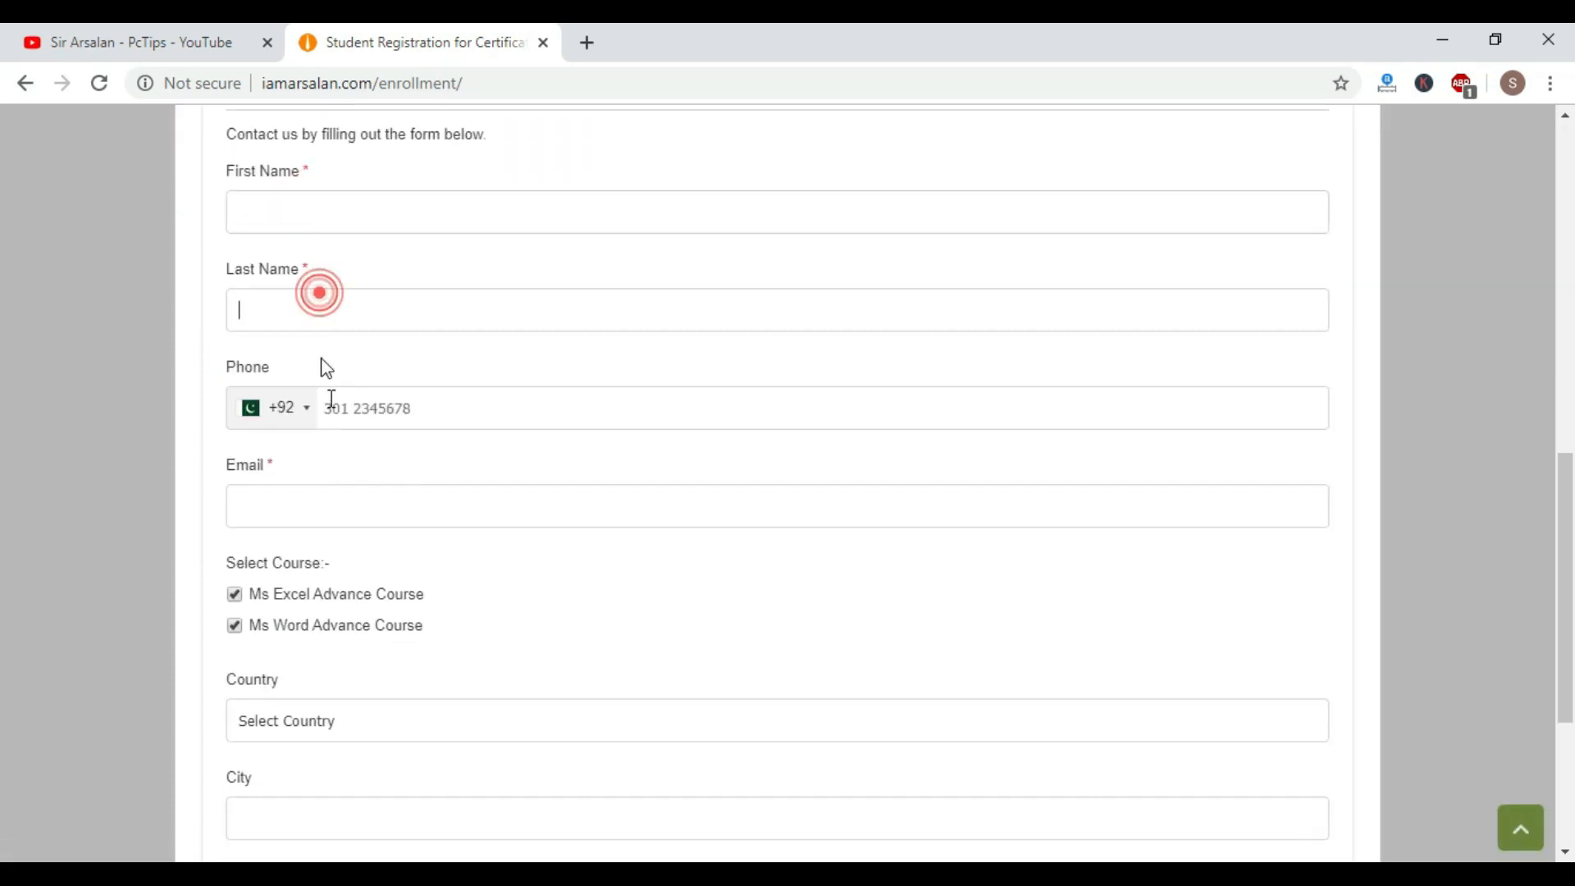
click(379, 492)
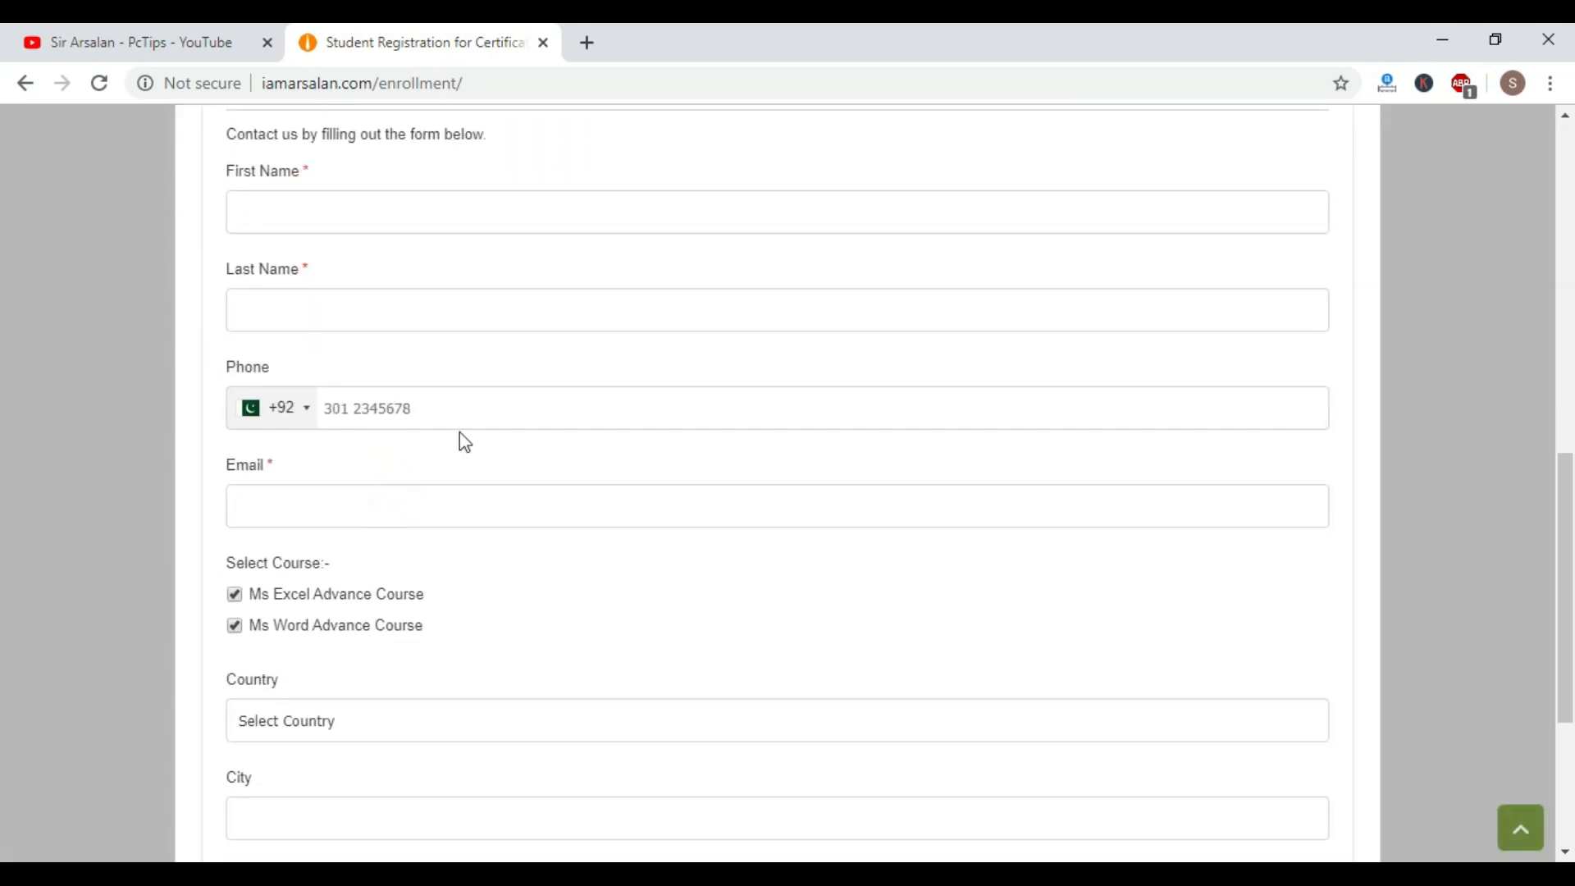
scroll(520, 411, down, 4)
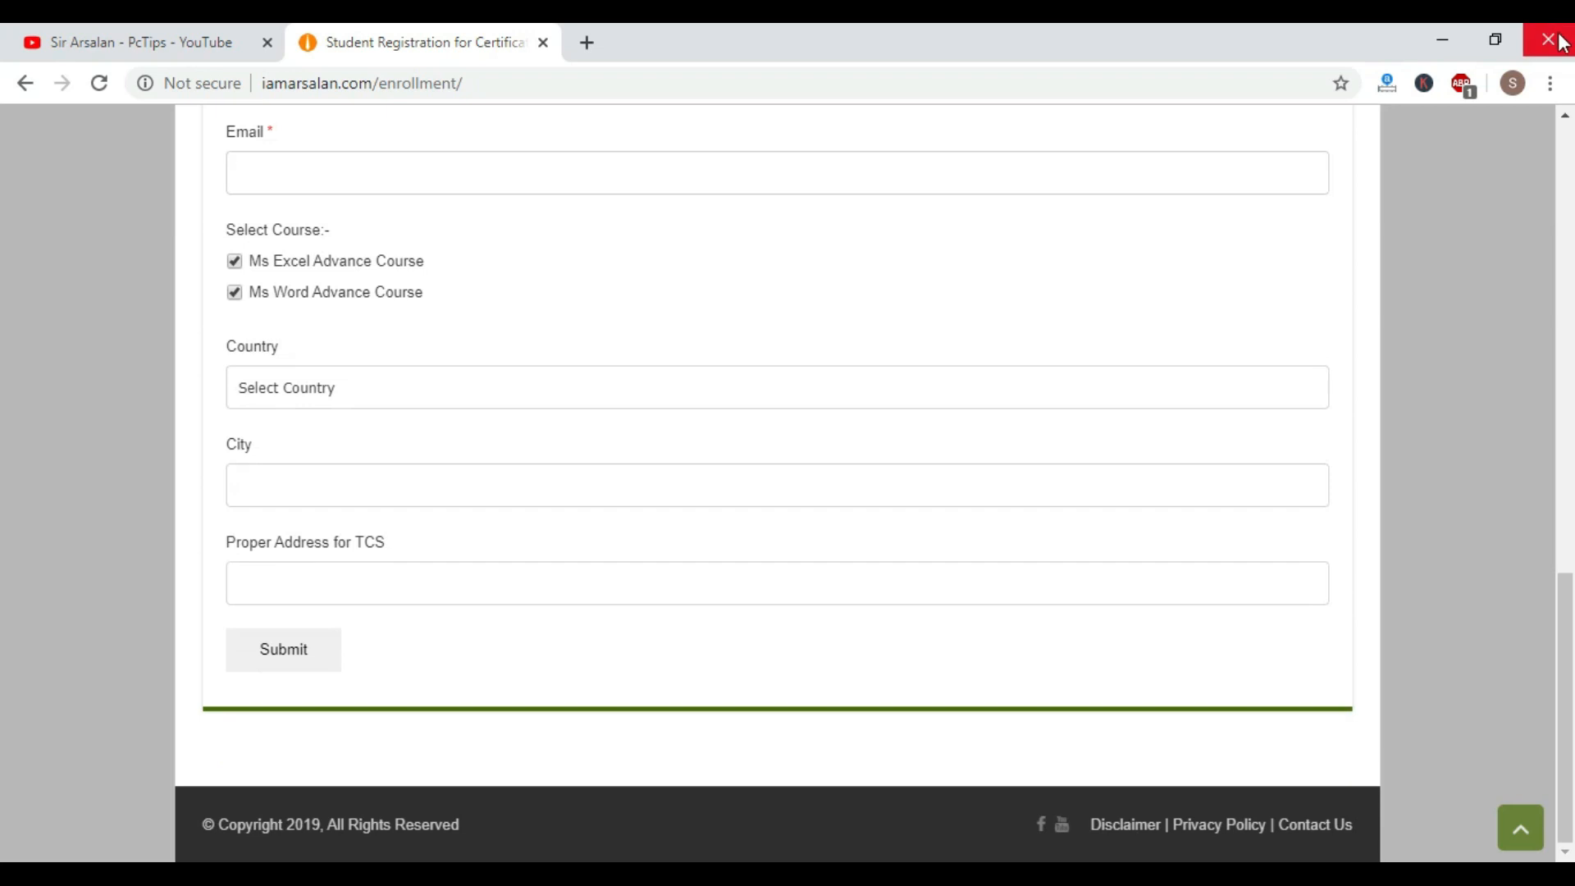
click(1547, 39)
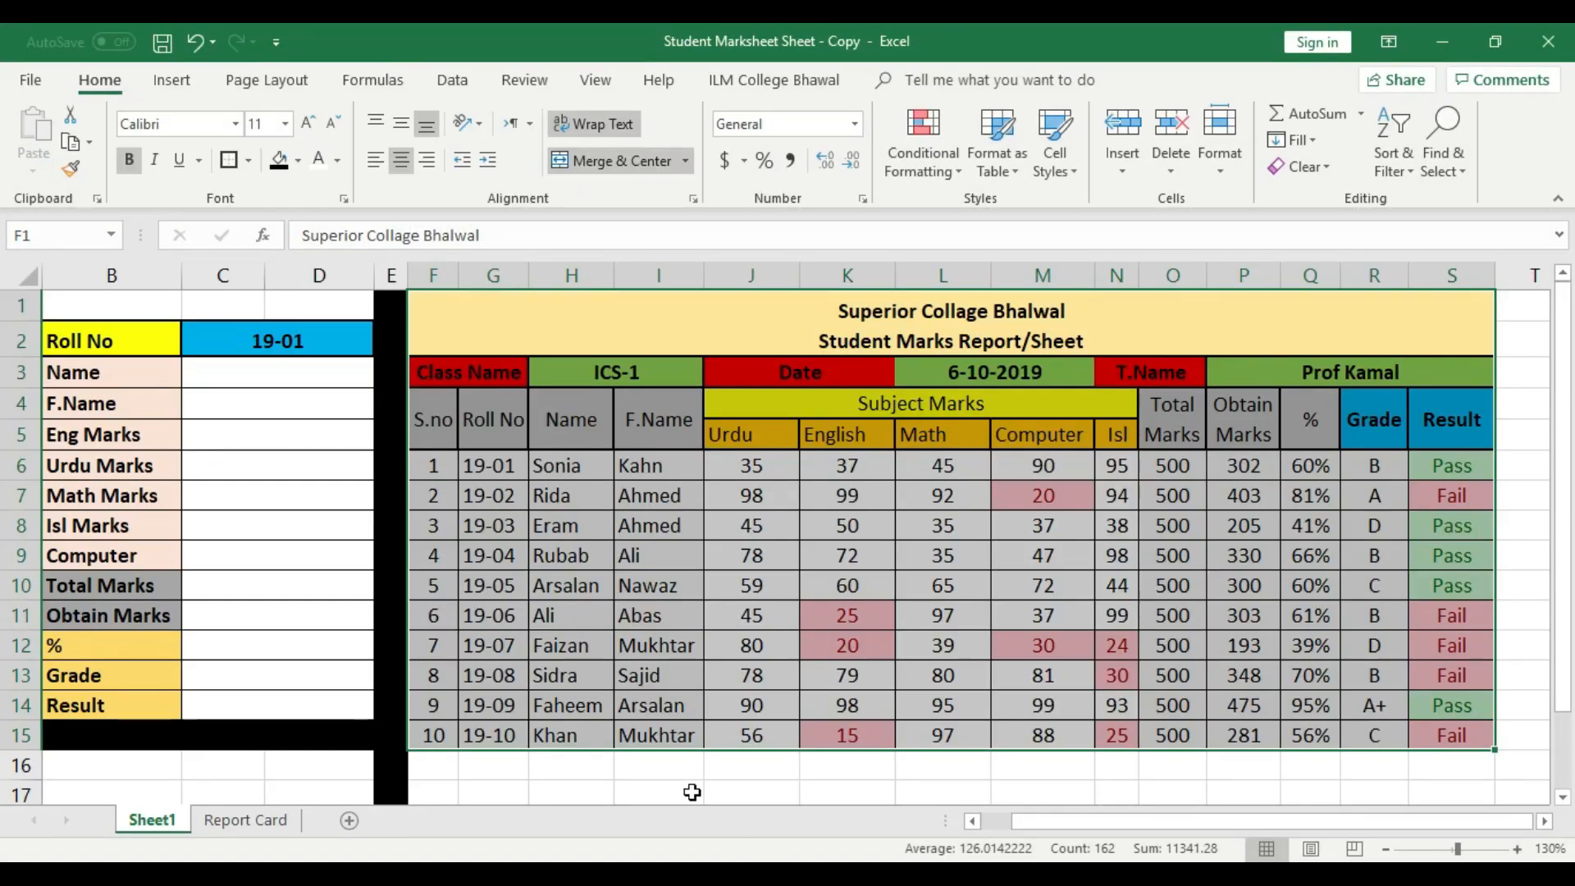
- View the layout of the Report Card sheet and return to Sheet1
click(691, 792)
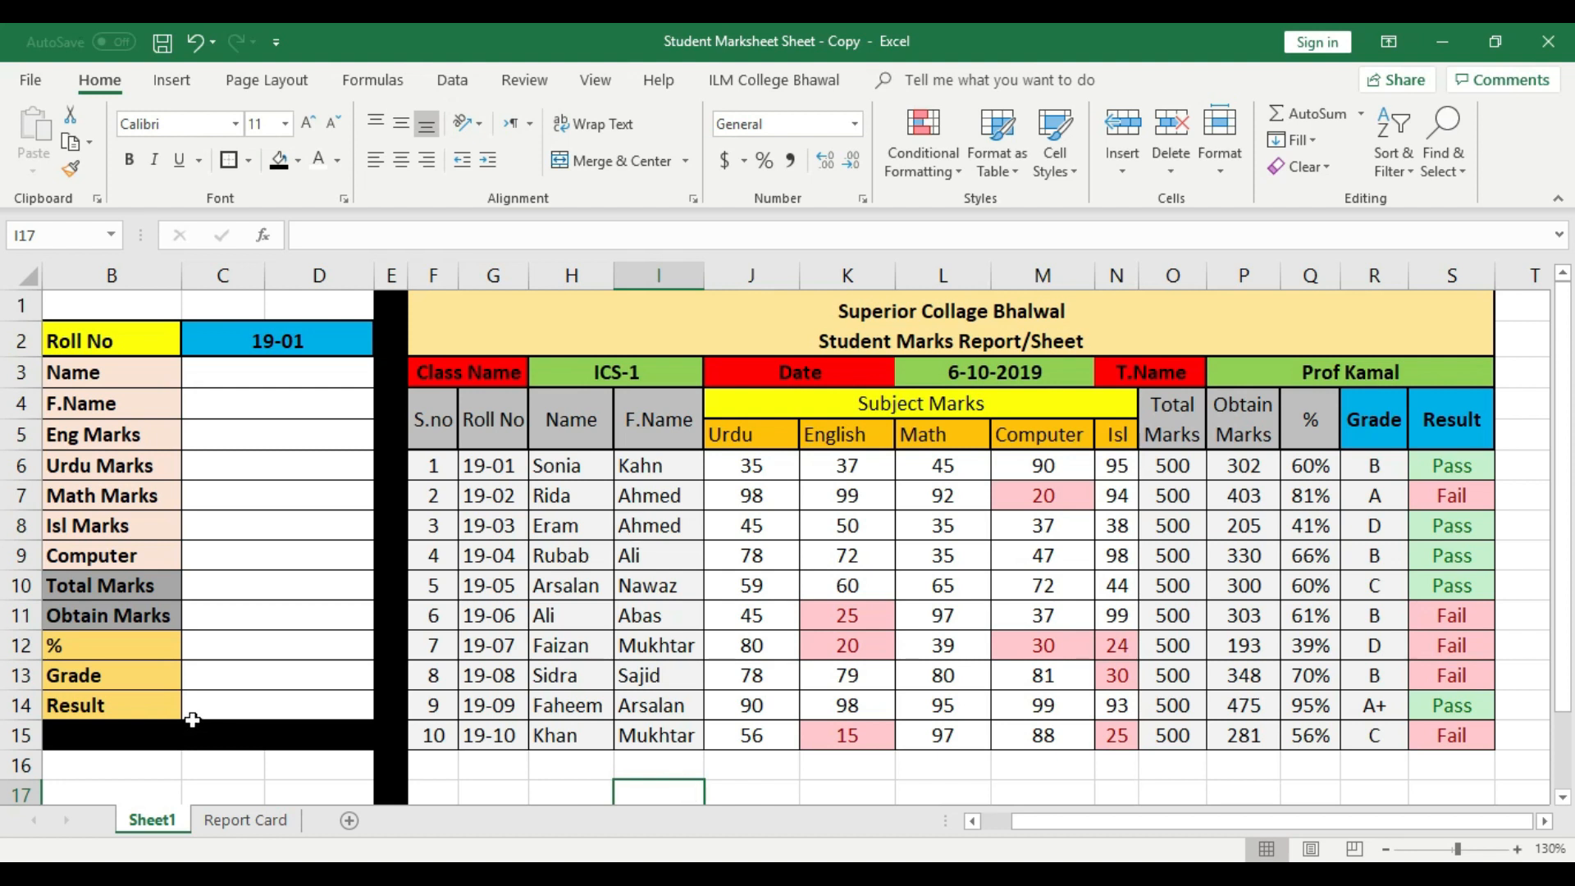
click(246, 820)
click(1032, 534)
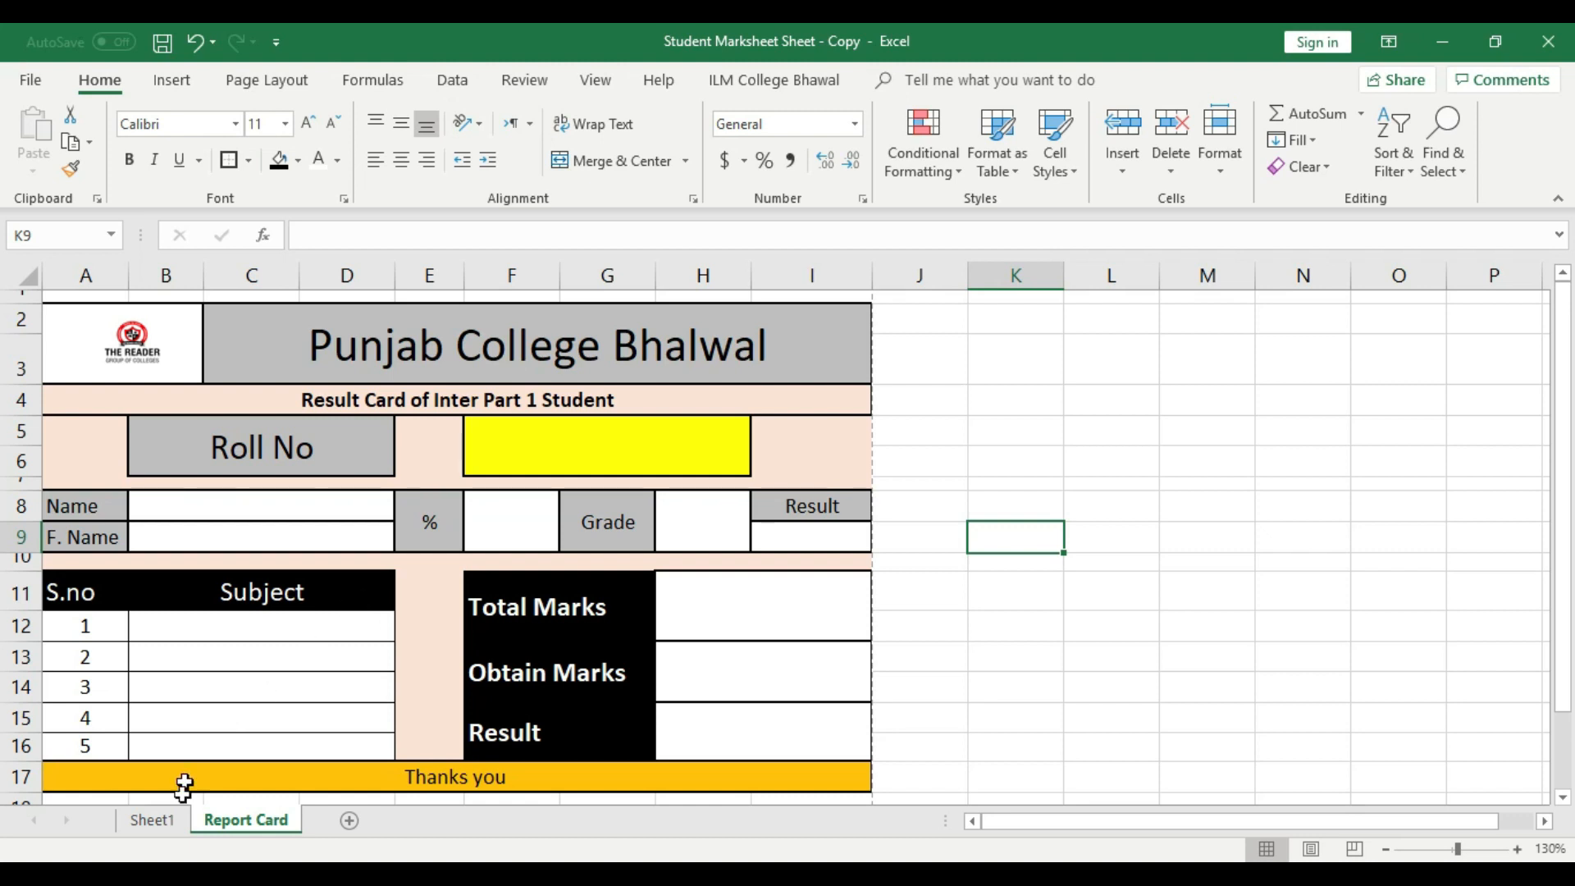
click(151, 819)
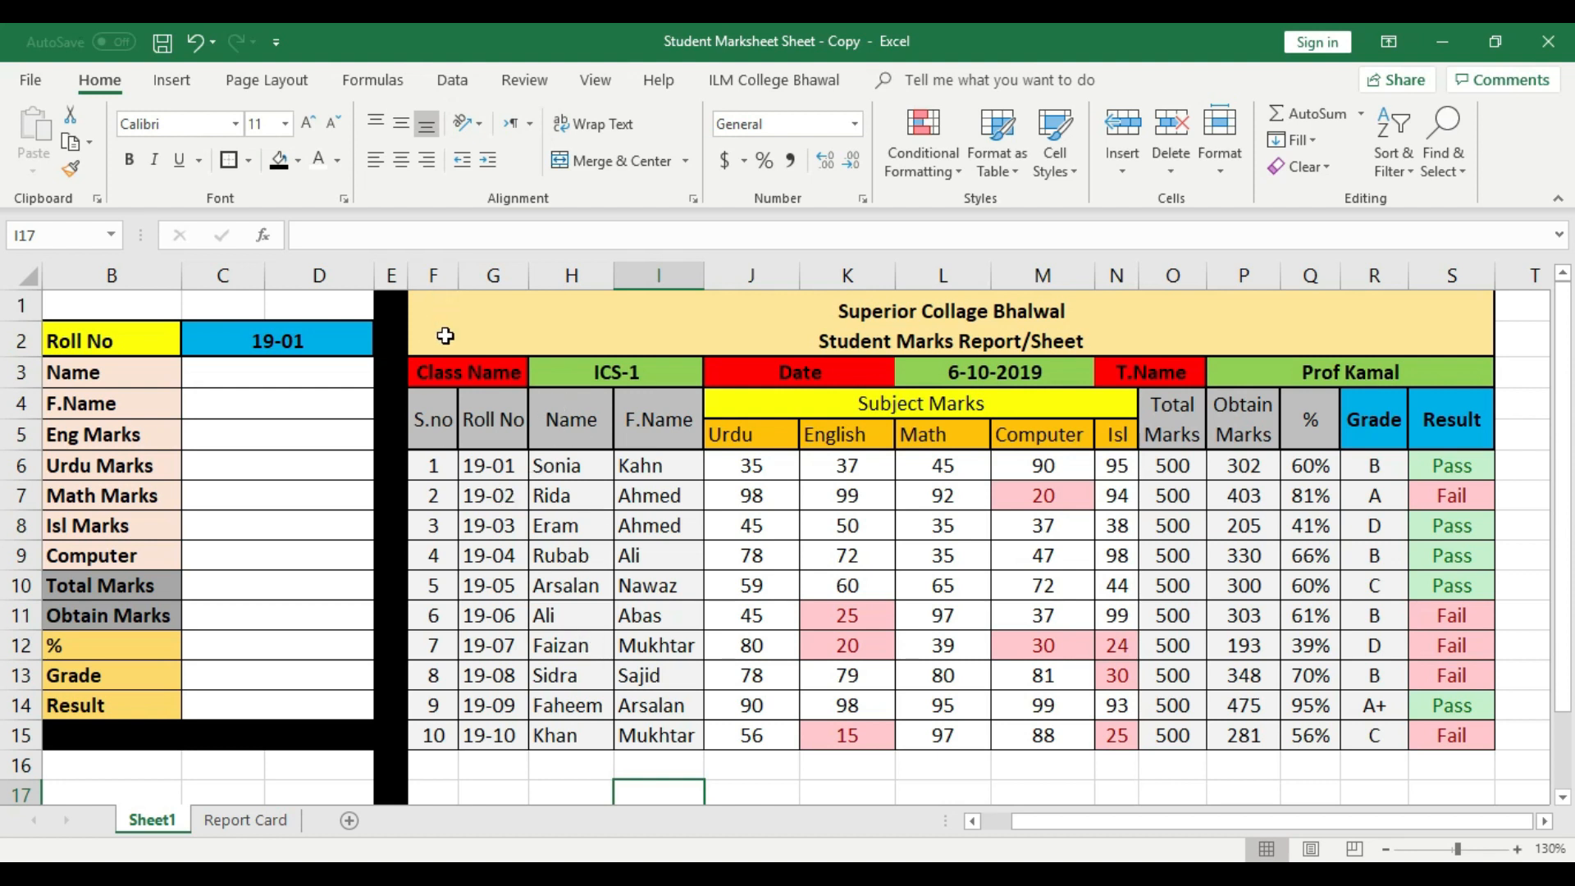
- Examine the student marks table, going through its serial number, roll number, name and subject columns and the student records
drag(439, 309, 1238, 736)
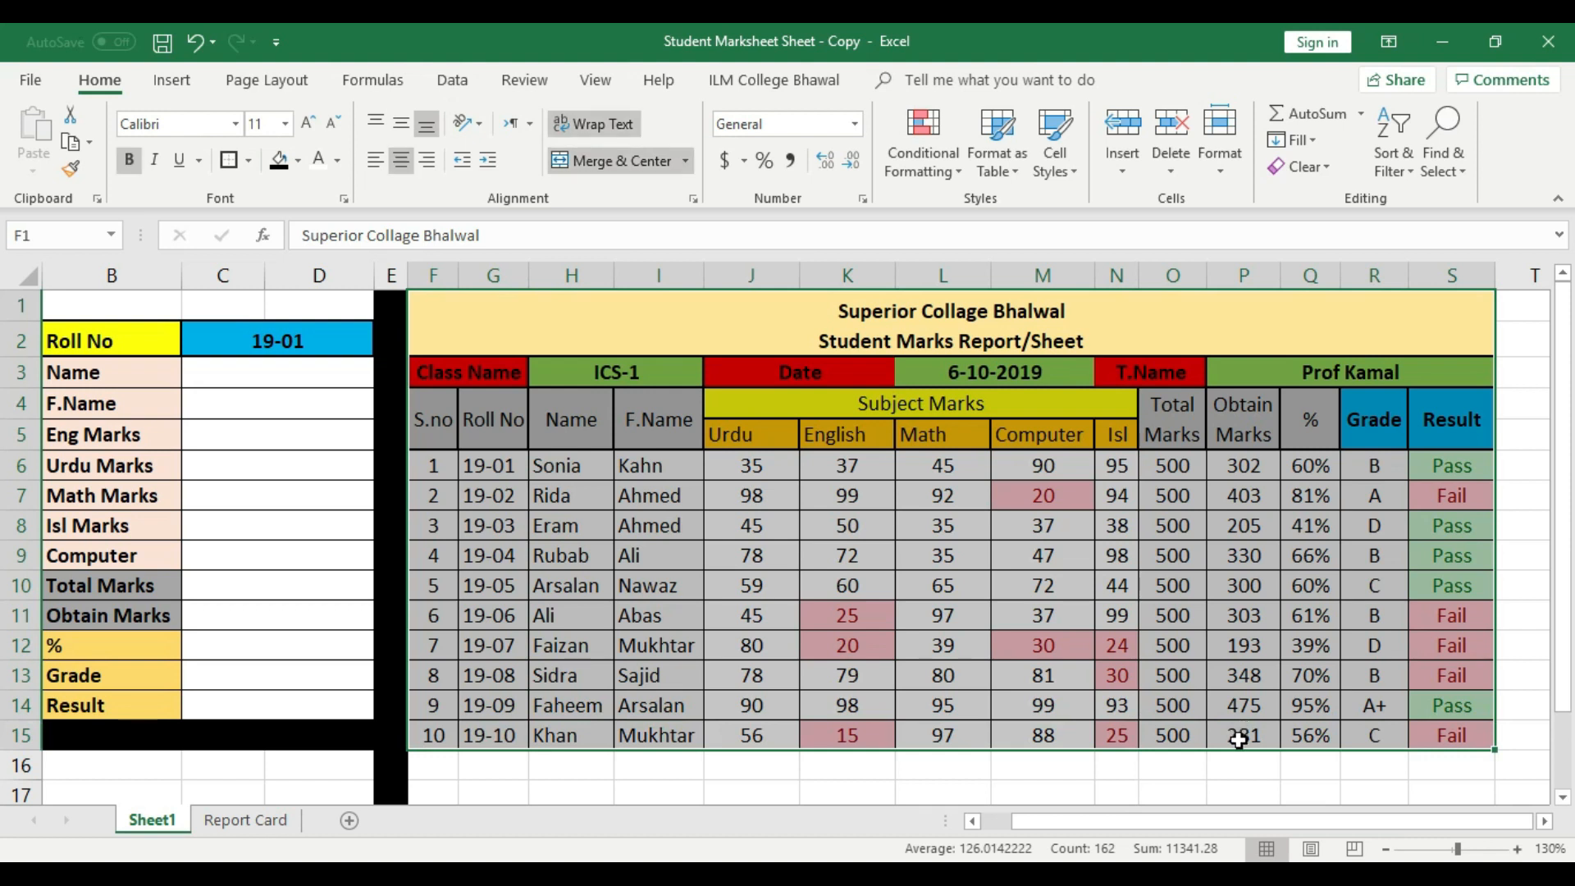
click(1145, 786)
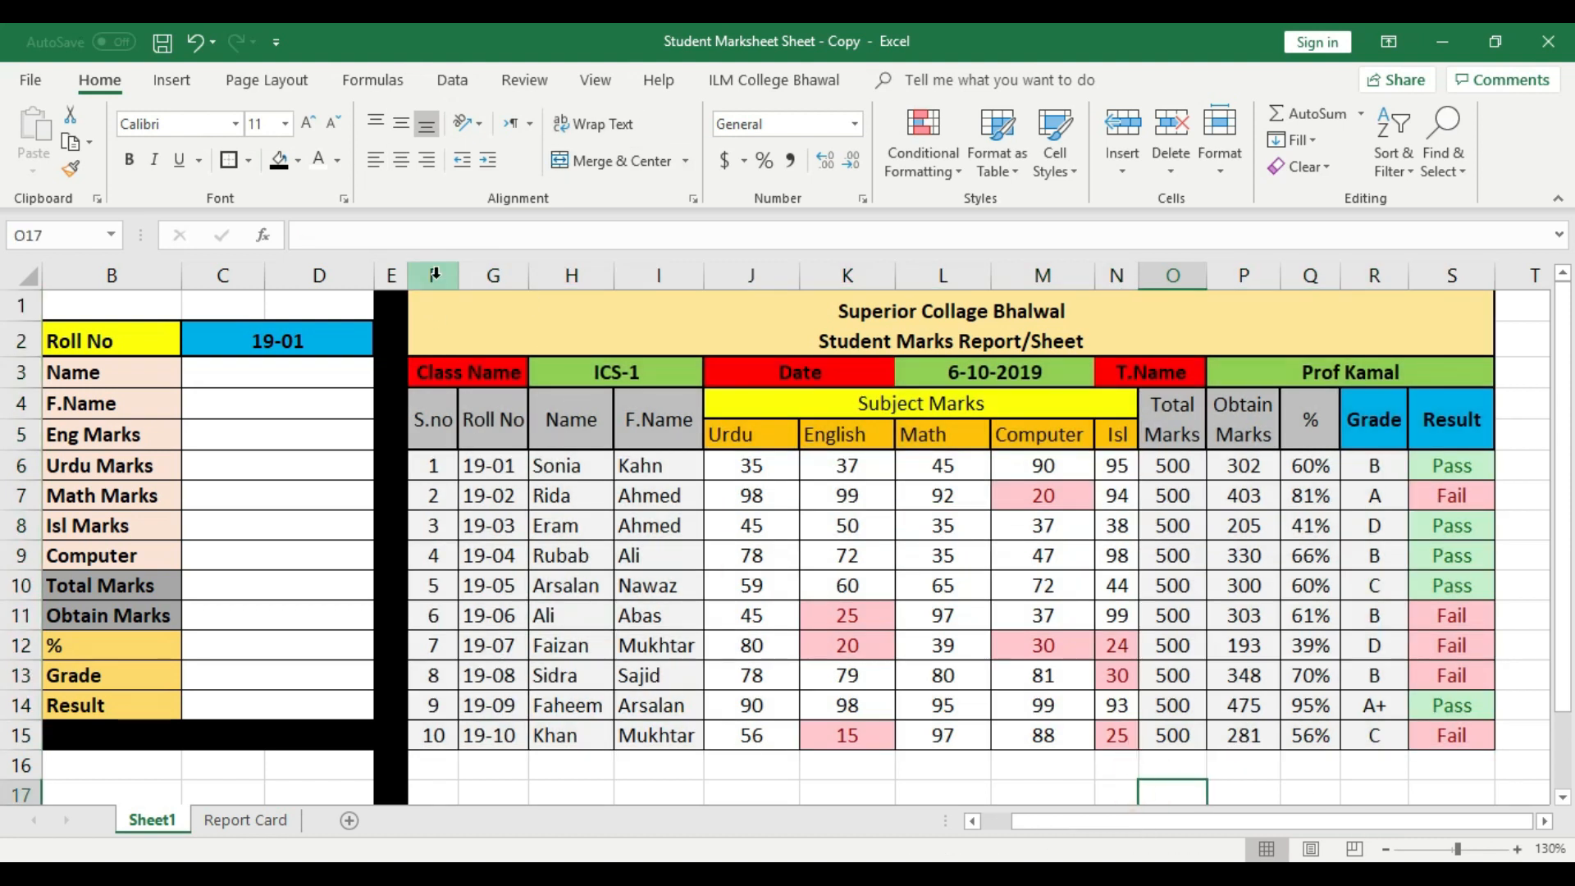
click(436, 274)
click(501, 272)
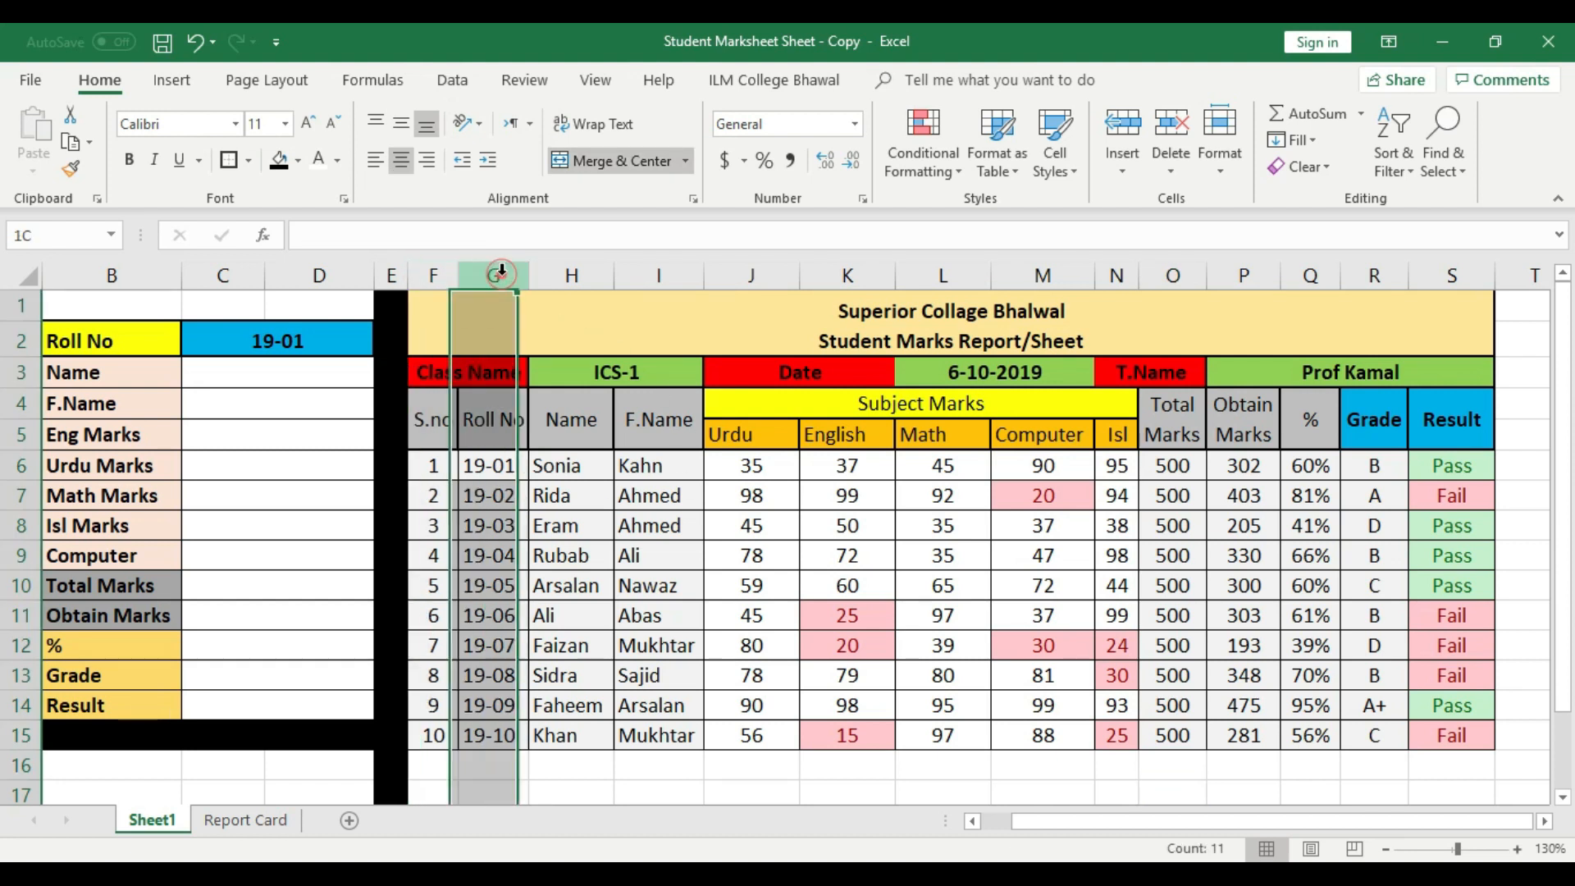
click(587, 275)
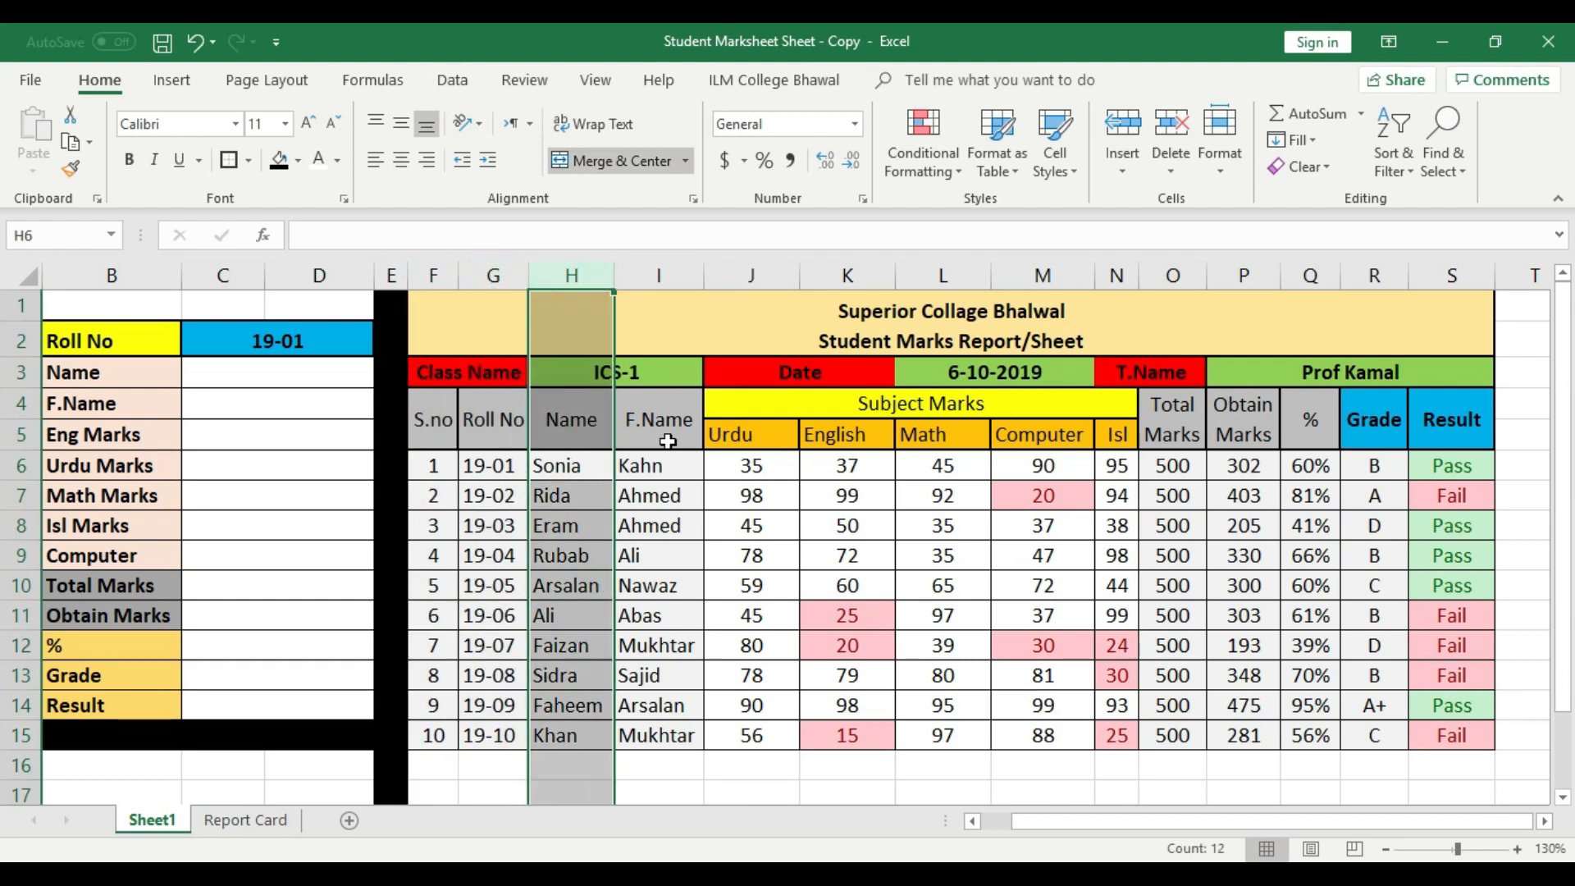
click(655, 274)
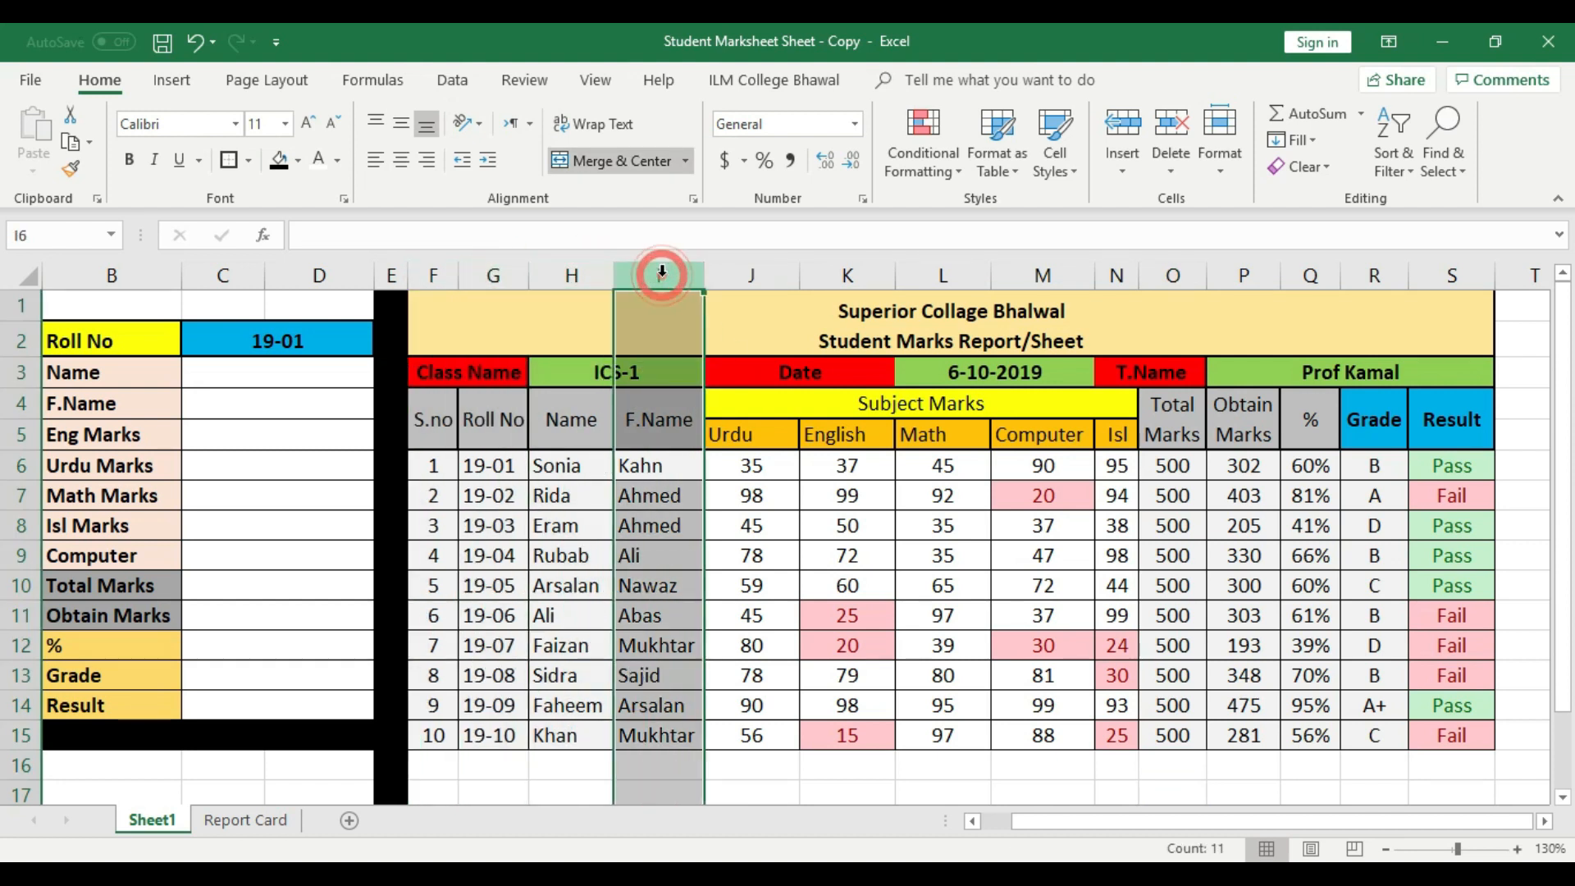
click(748, 271)
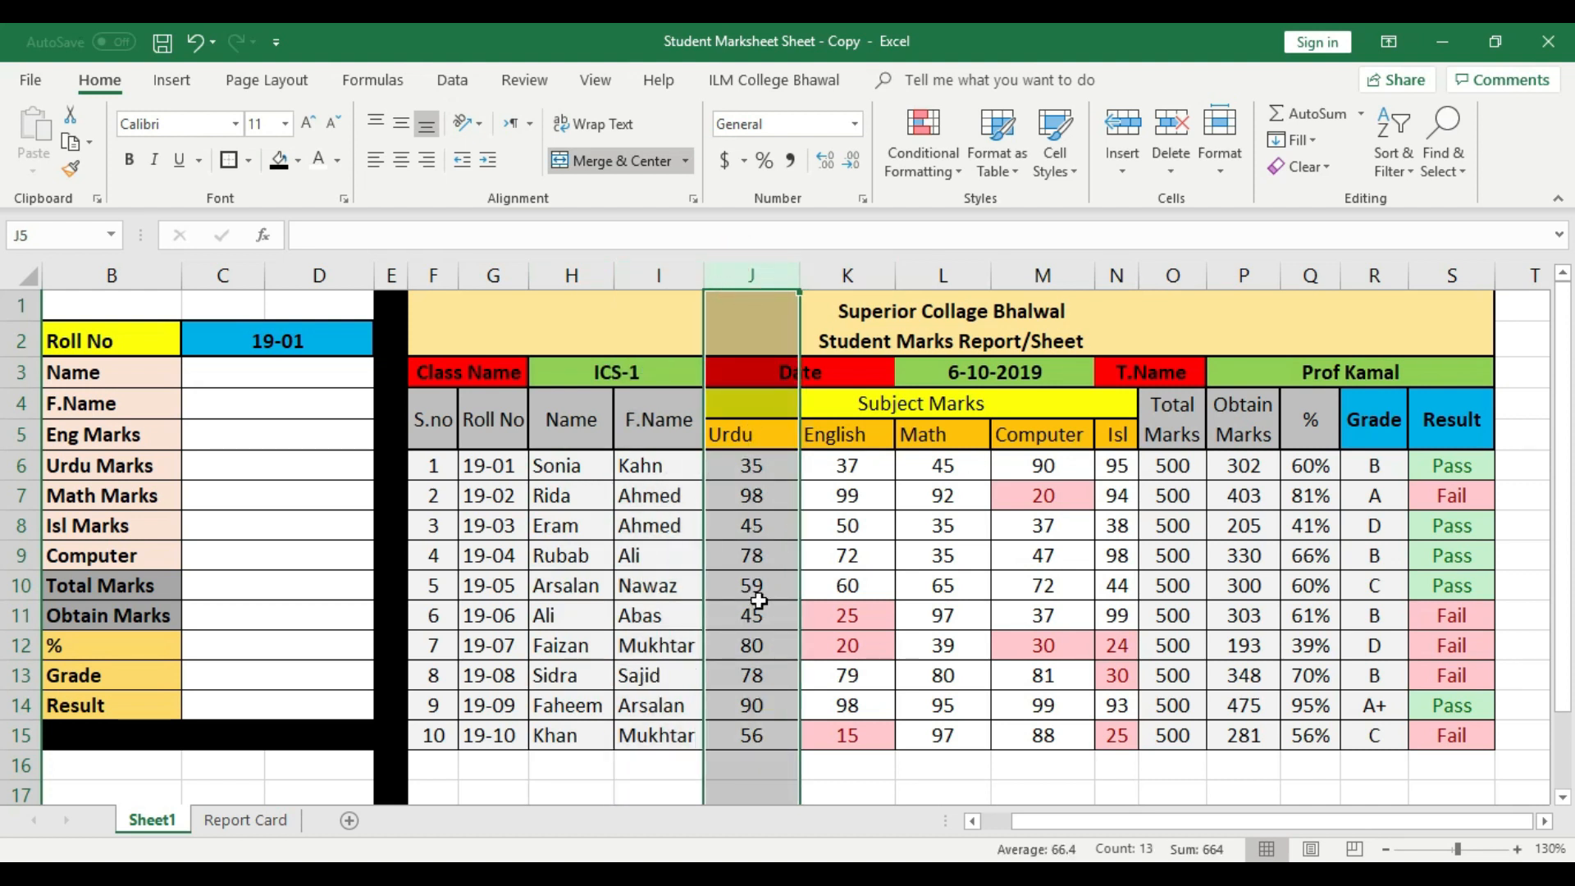
click(830, 441)
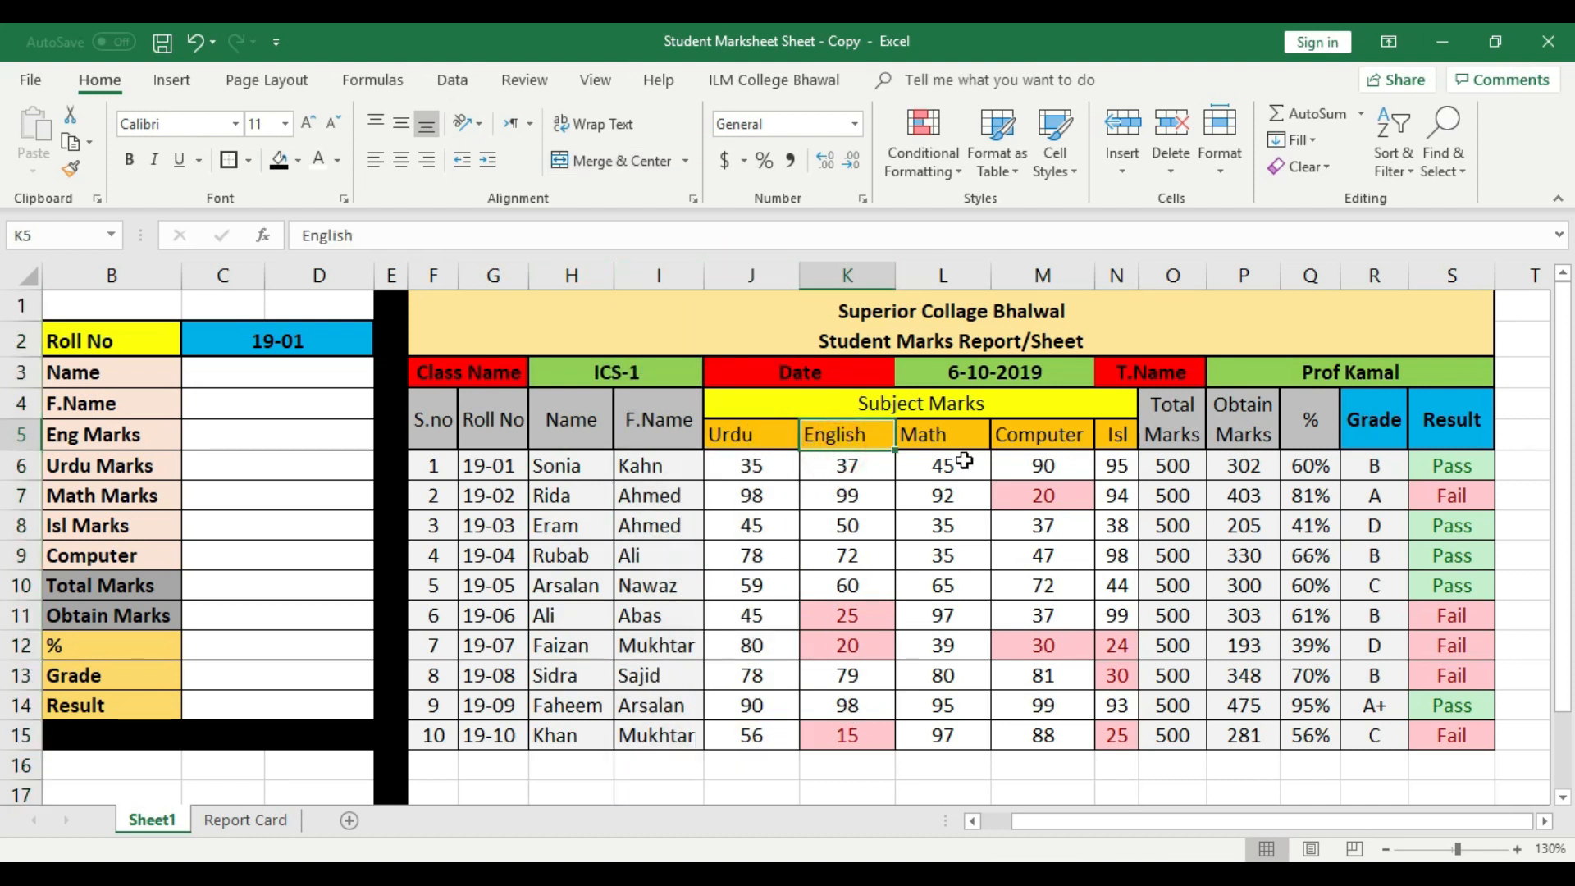
click(953, 431)
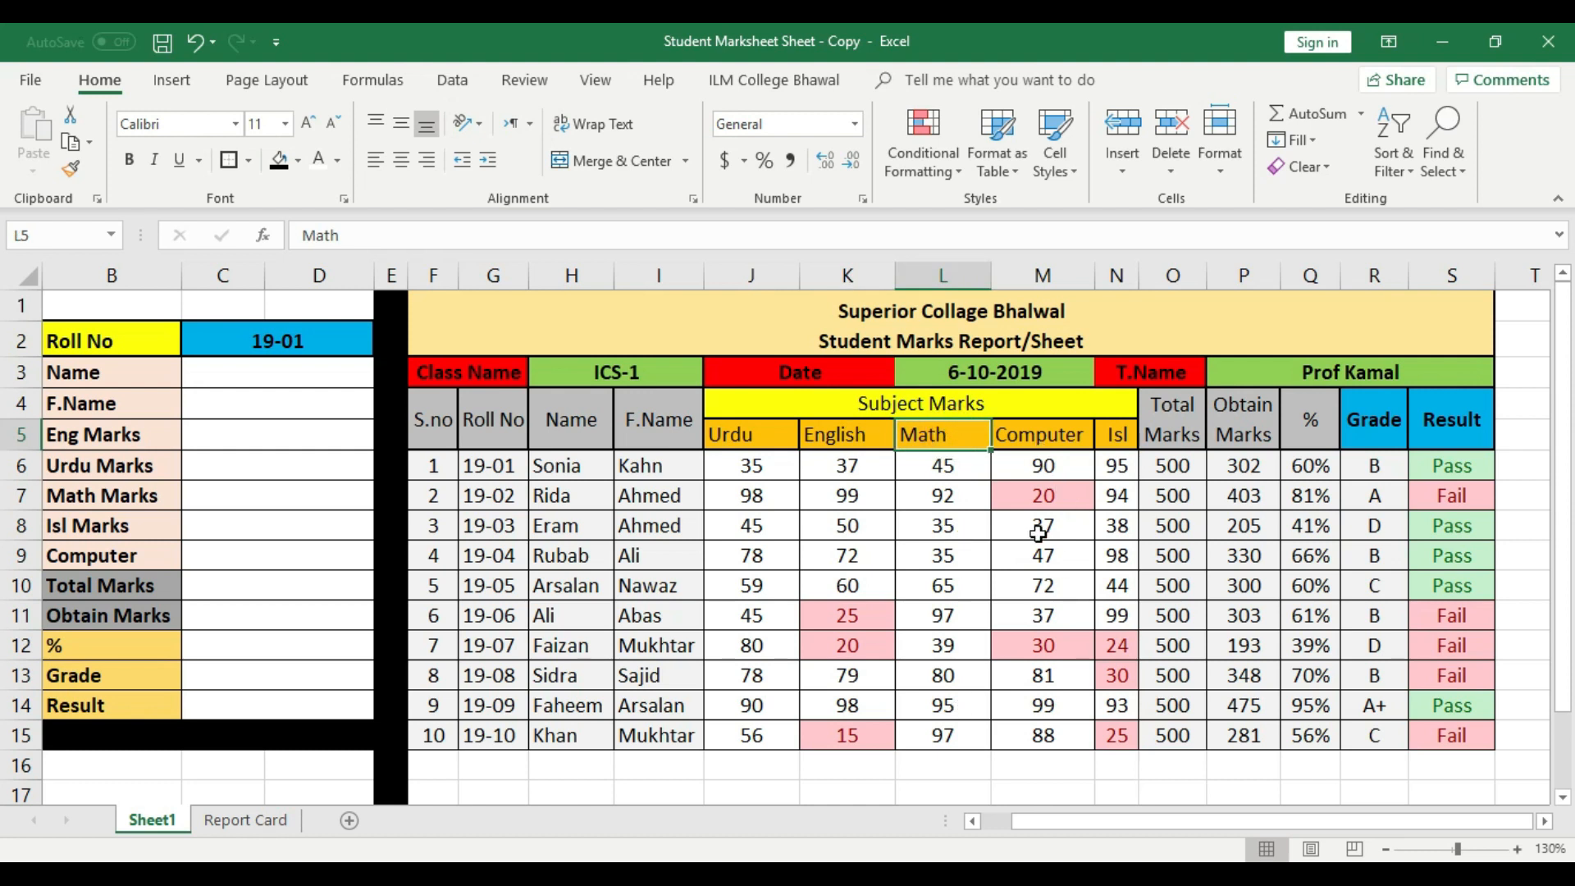
click(1038, 707)
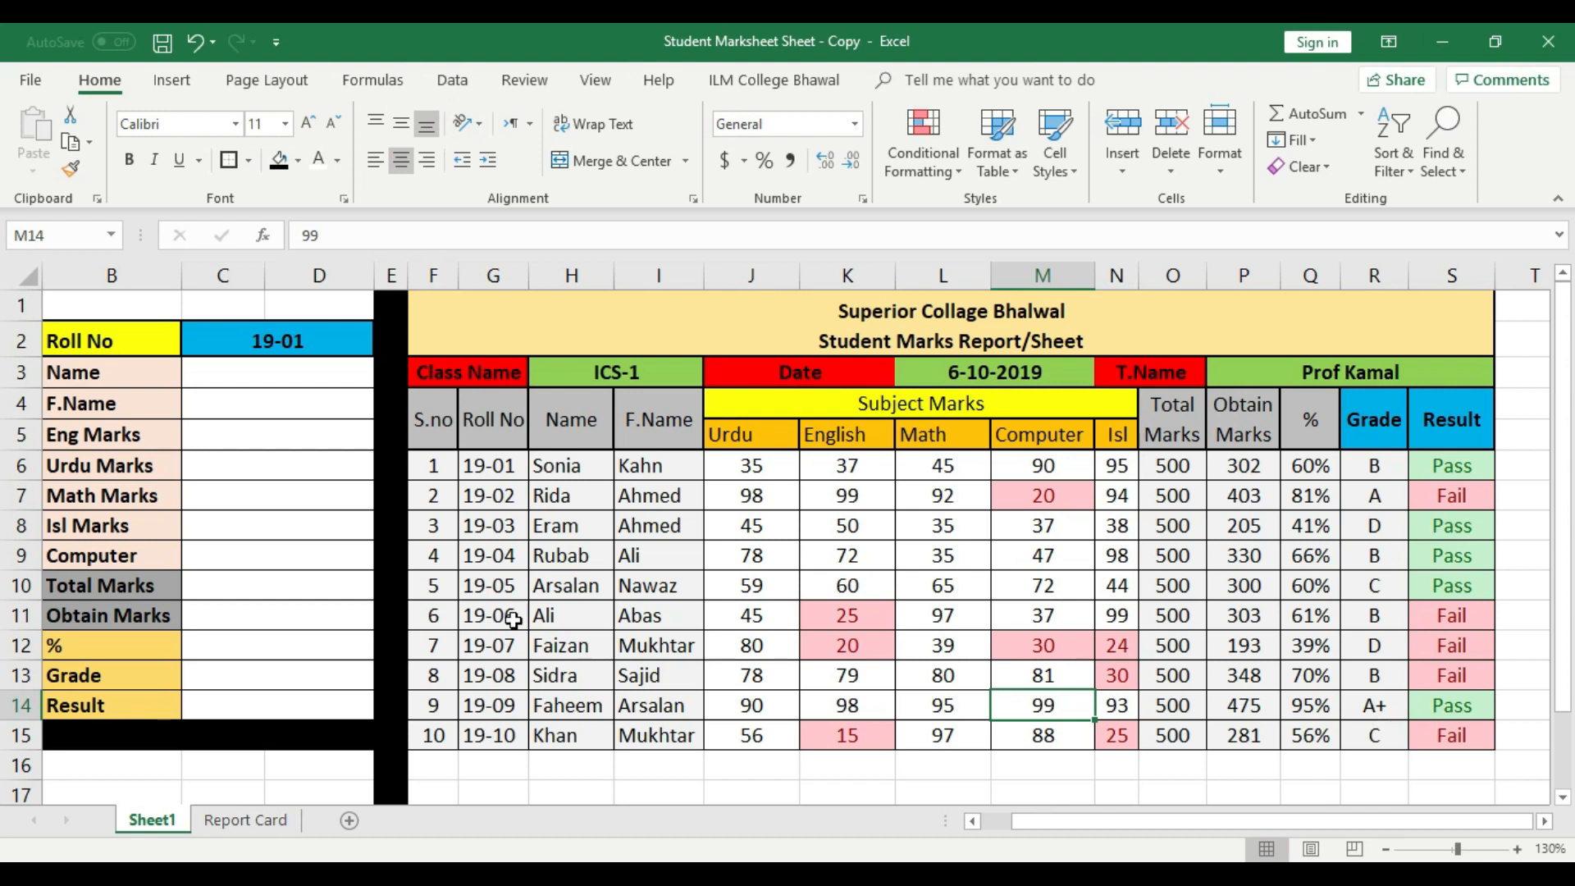
drag(433, 465, 1438, 727)
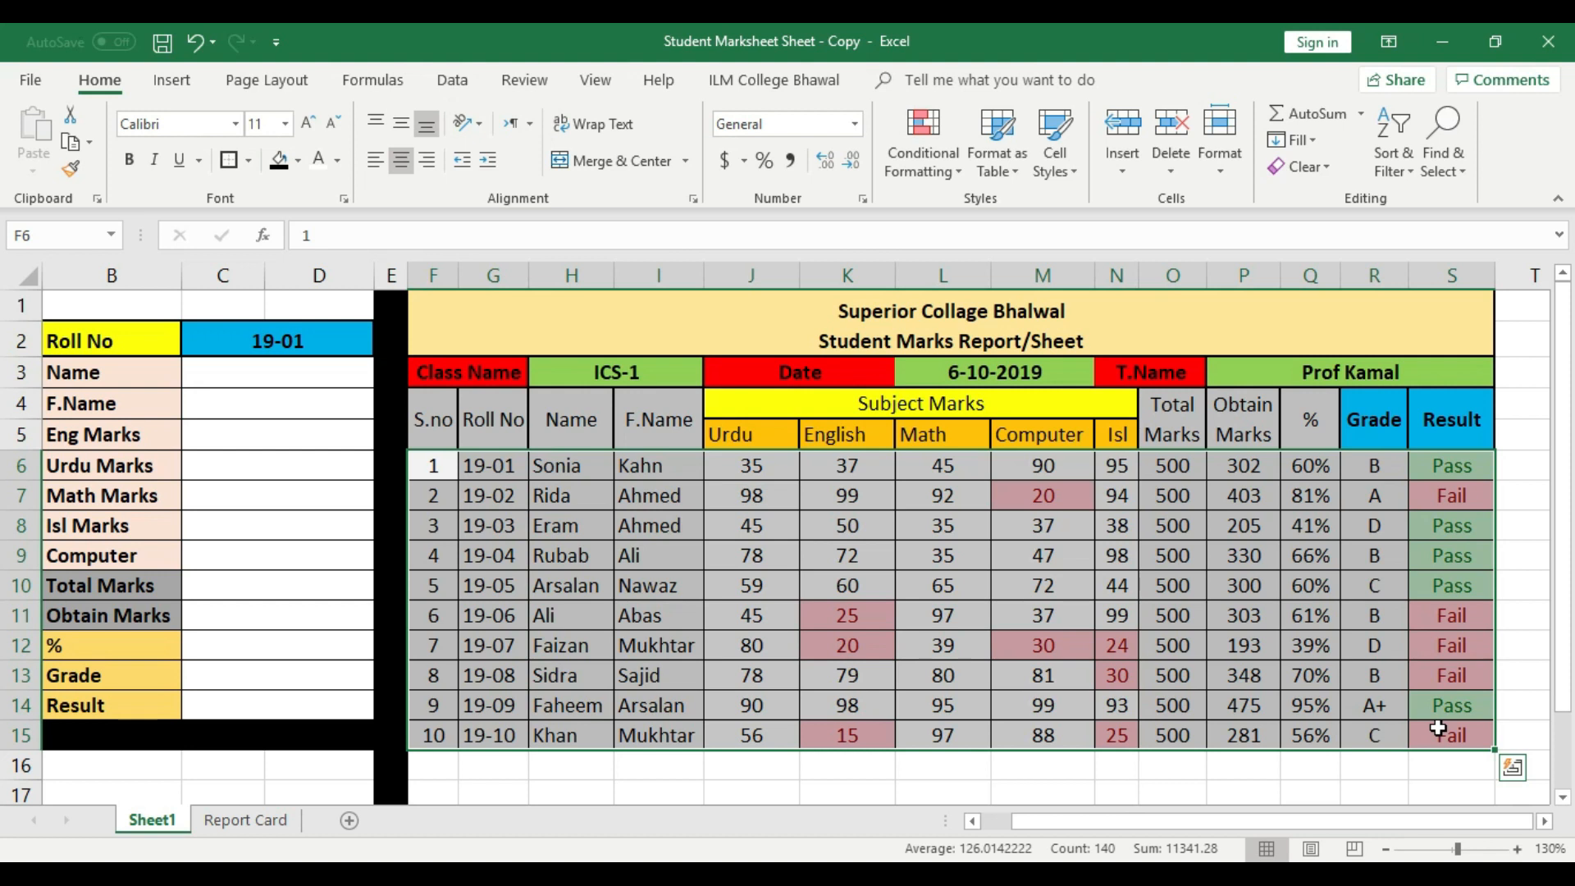
- Examine the lookup form's roll number cell and each empty cell from Name down to Result
click(281, 340)
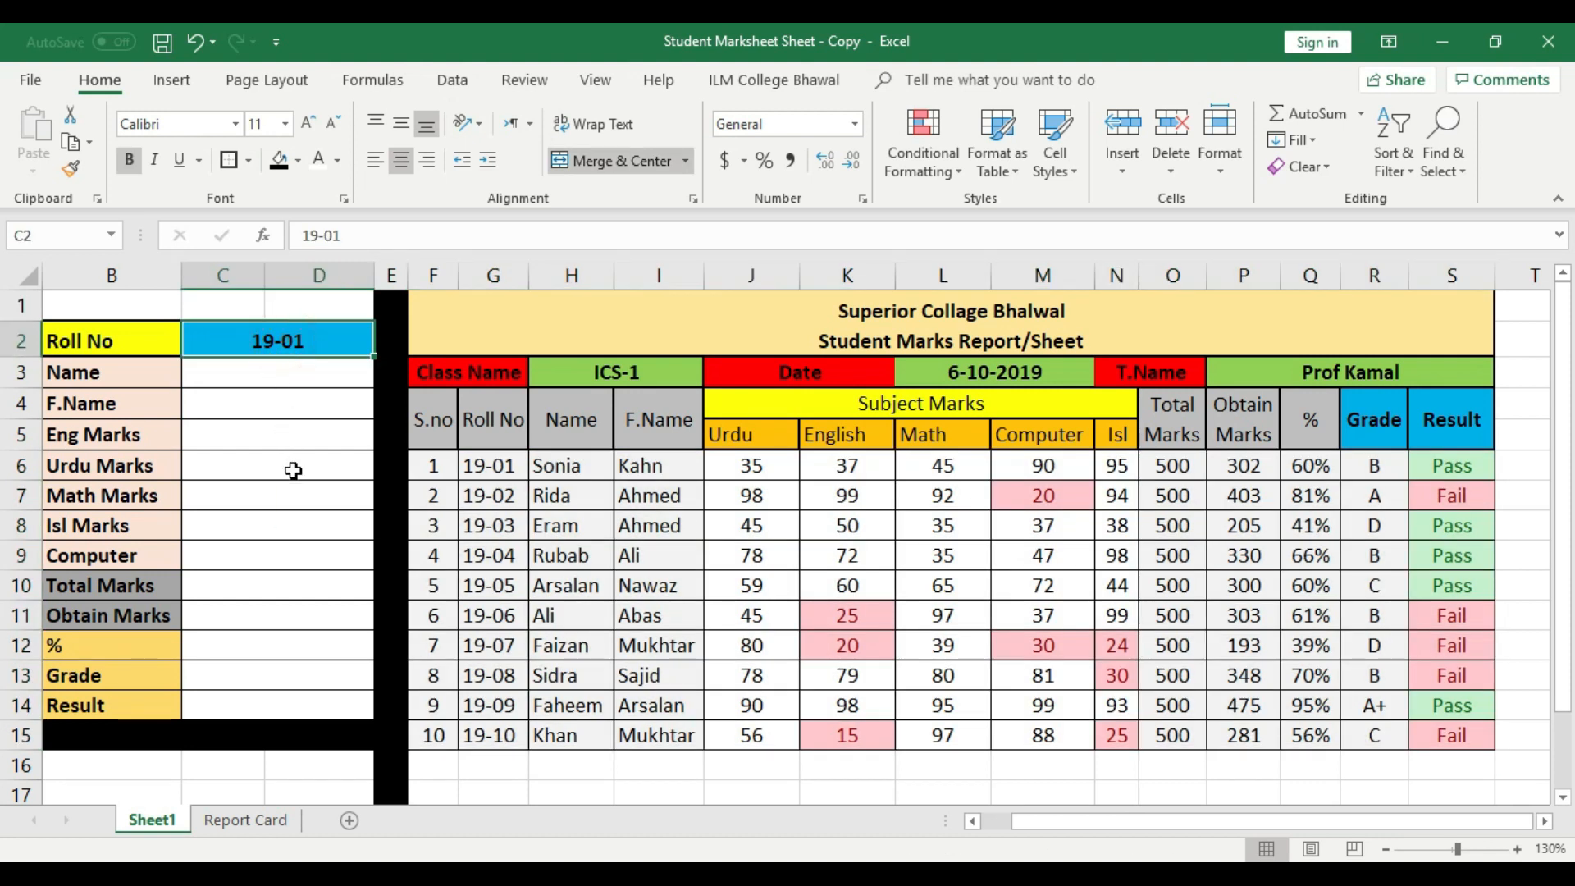
drag(291, 369, 304, 709)
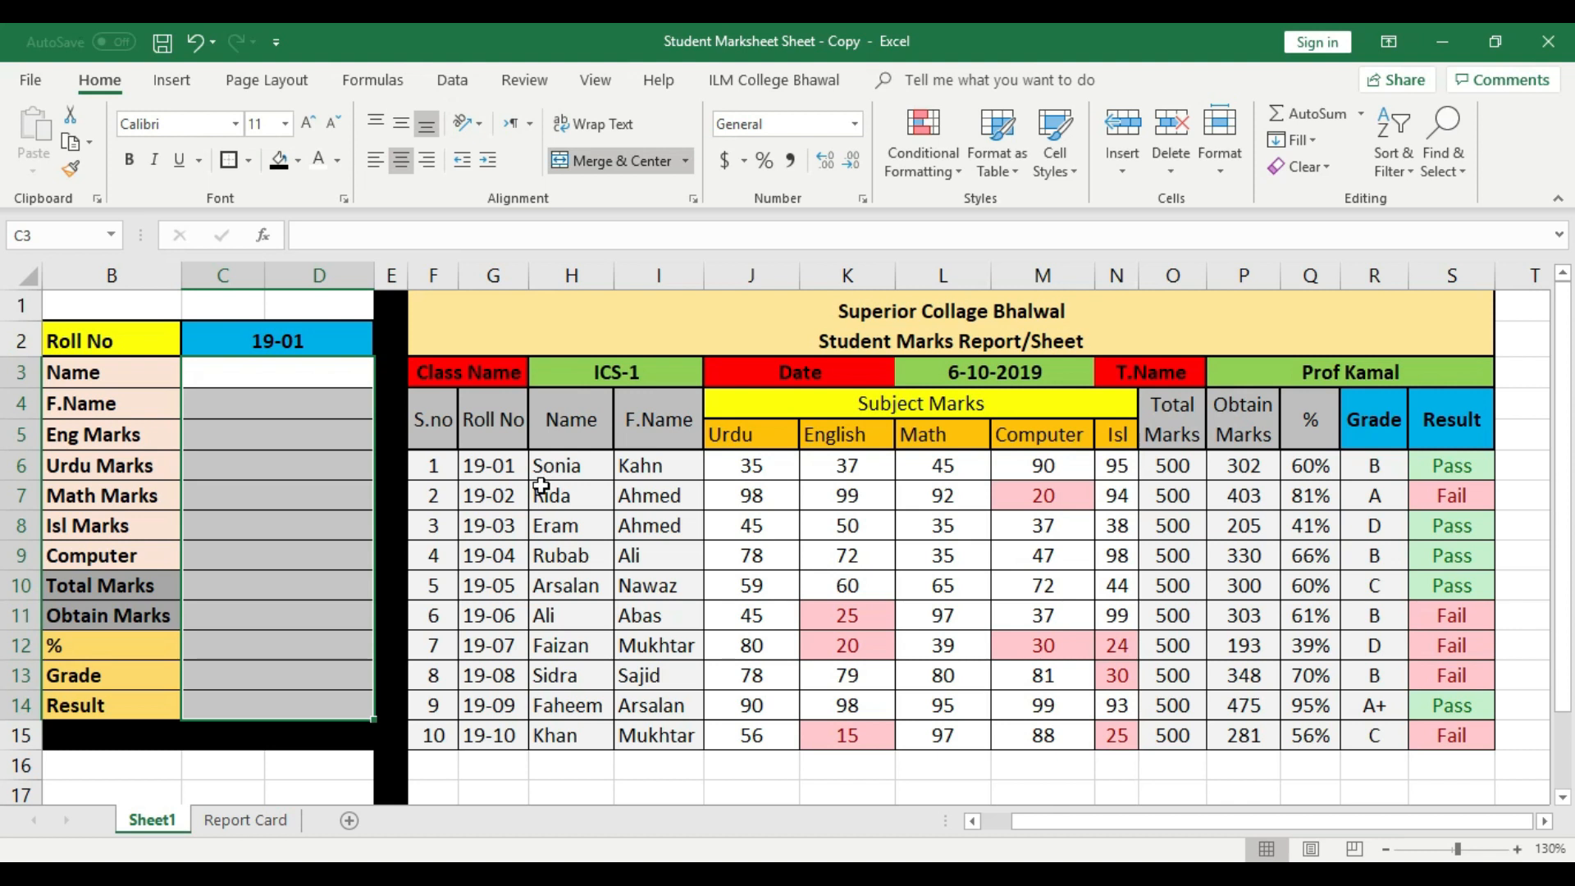
click(250, 456)
drag(281, 373, 297, 691)
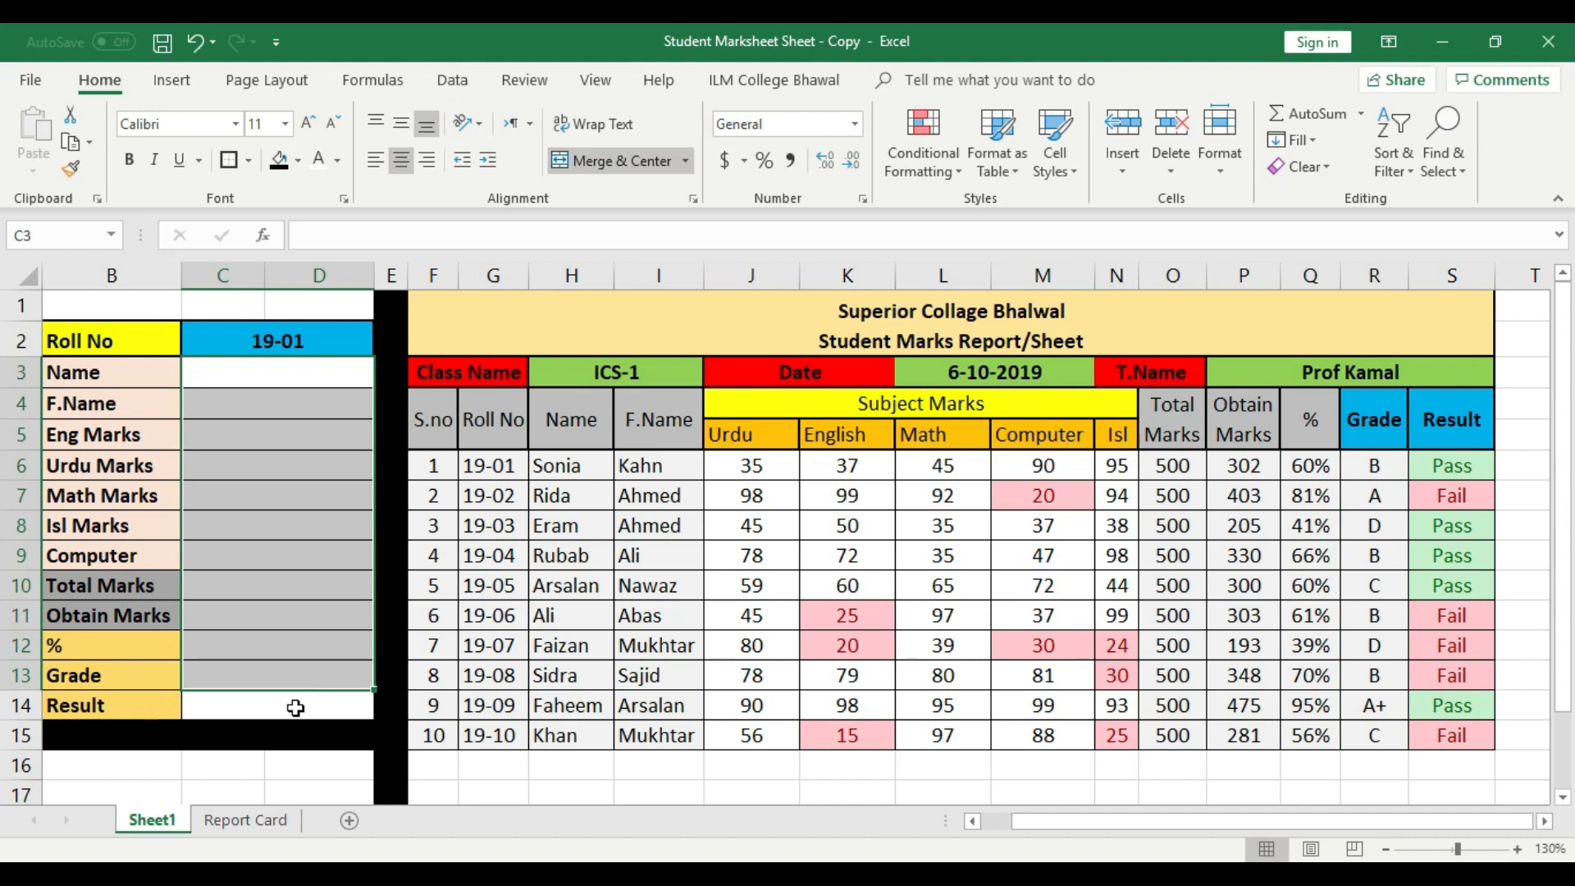
click(295, 703)
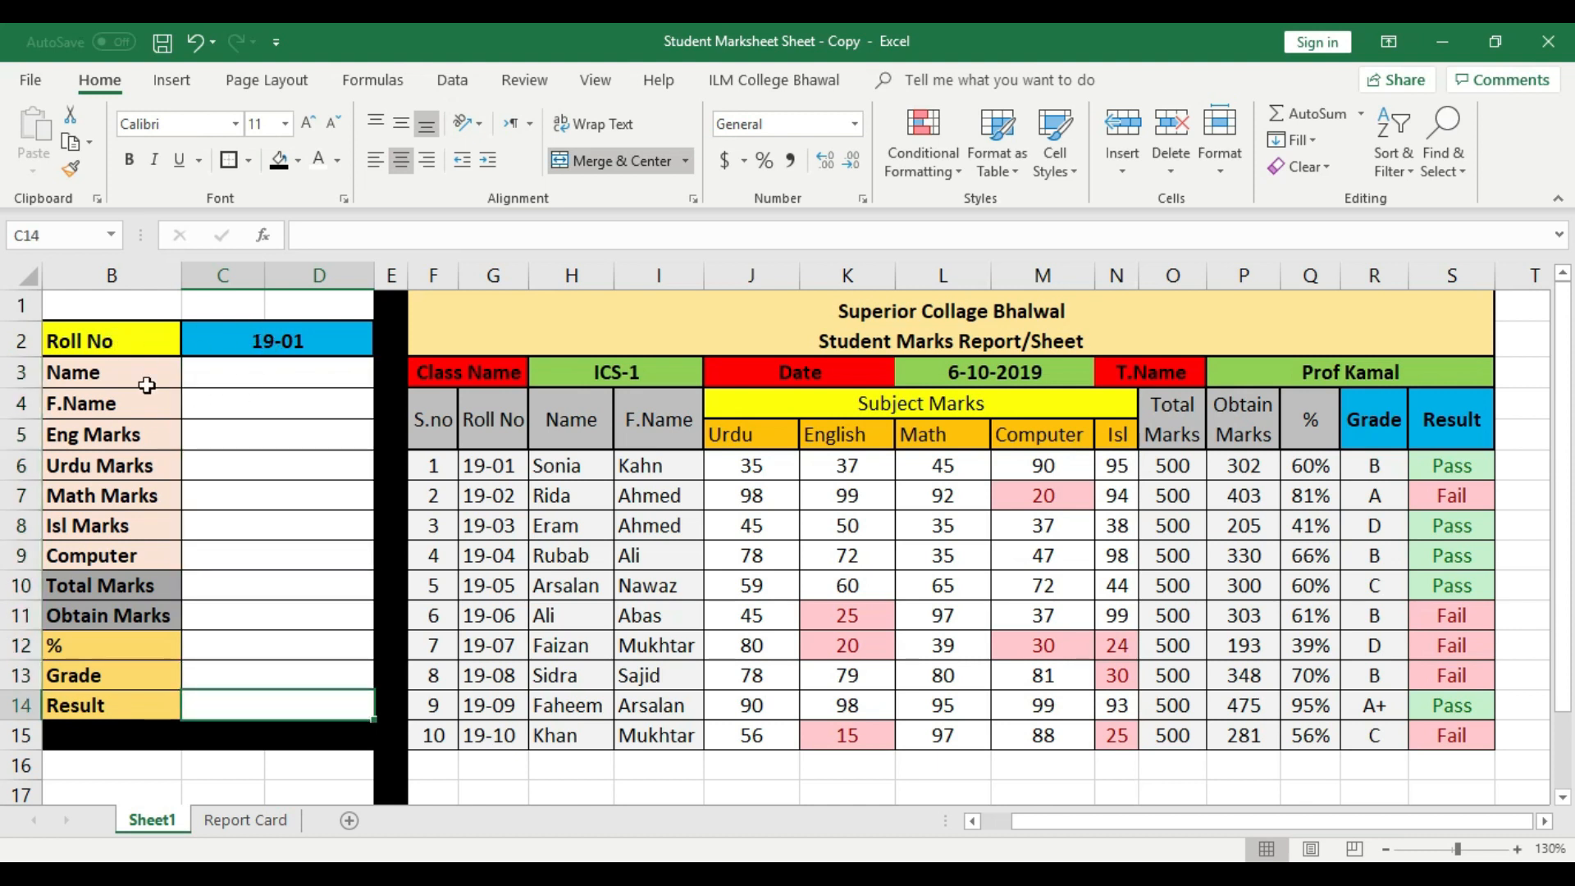
click(295, 339)
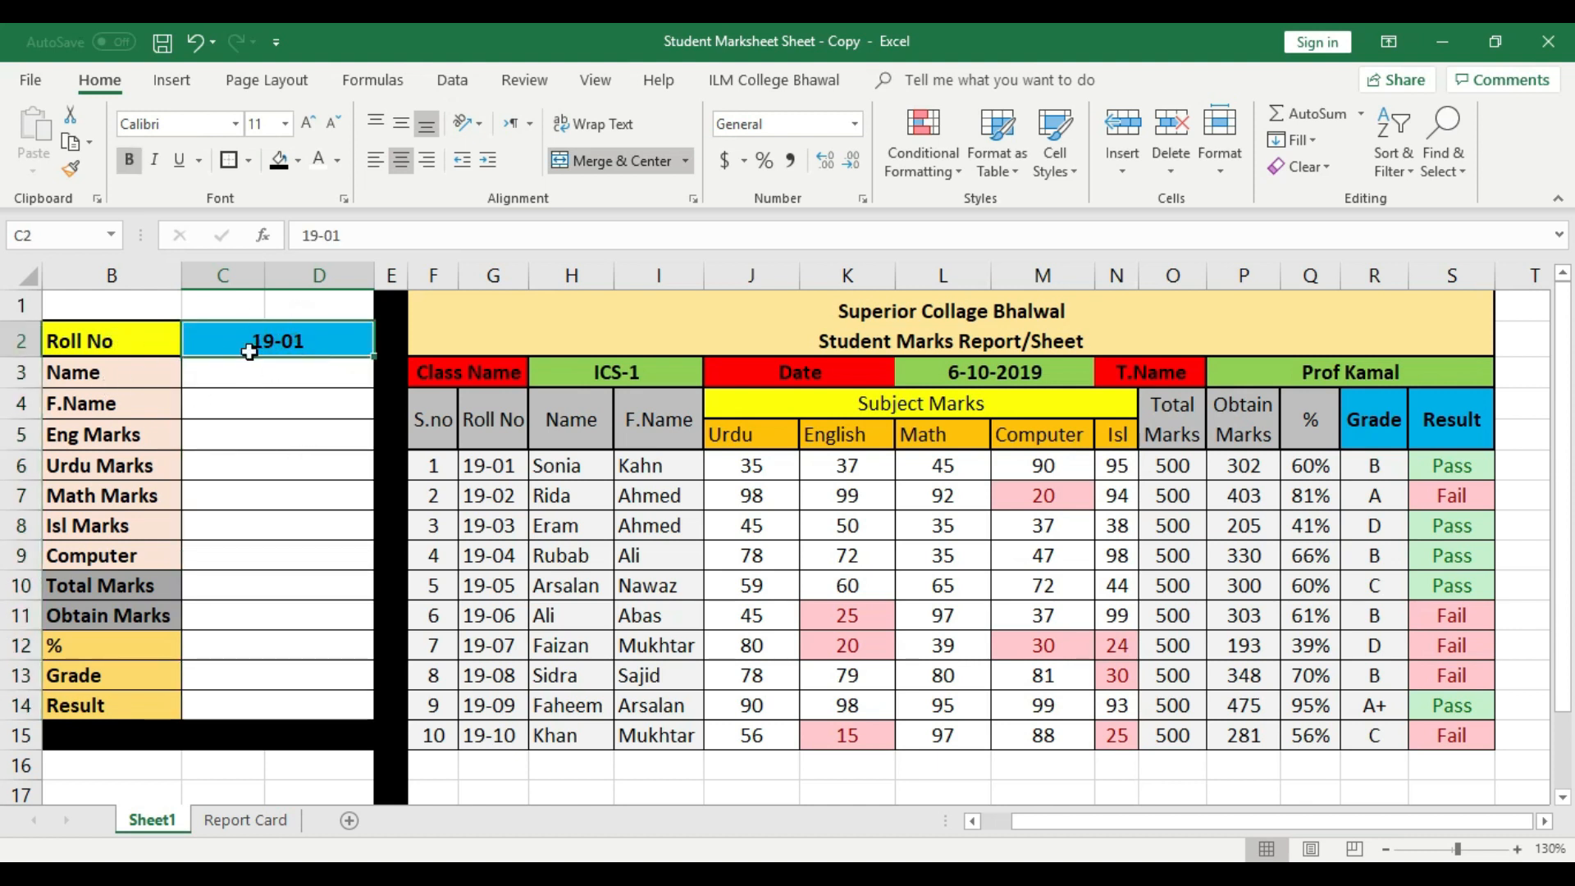
click(276, 371)
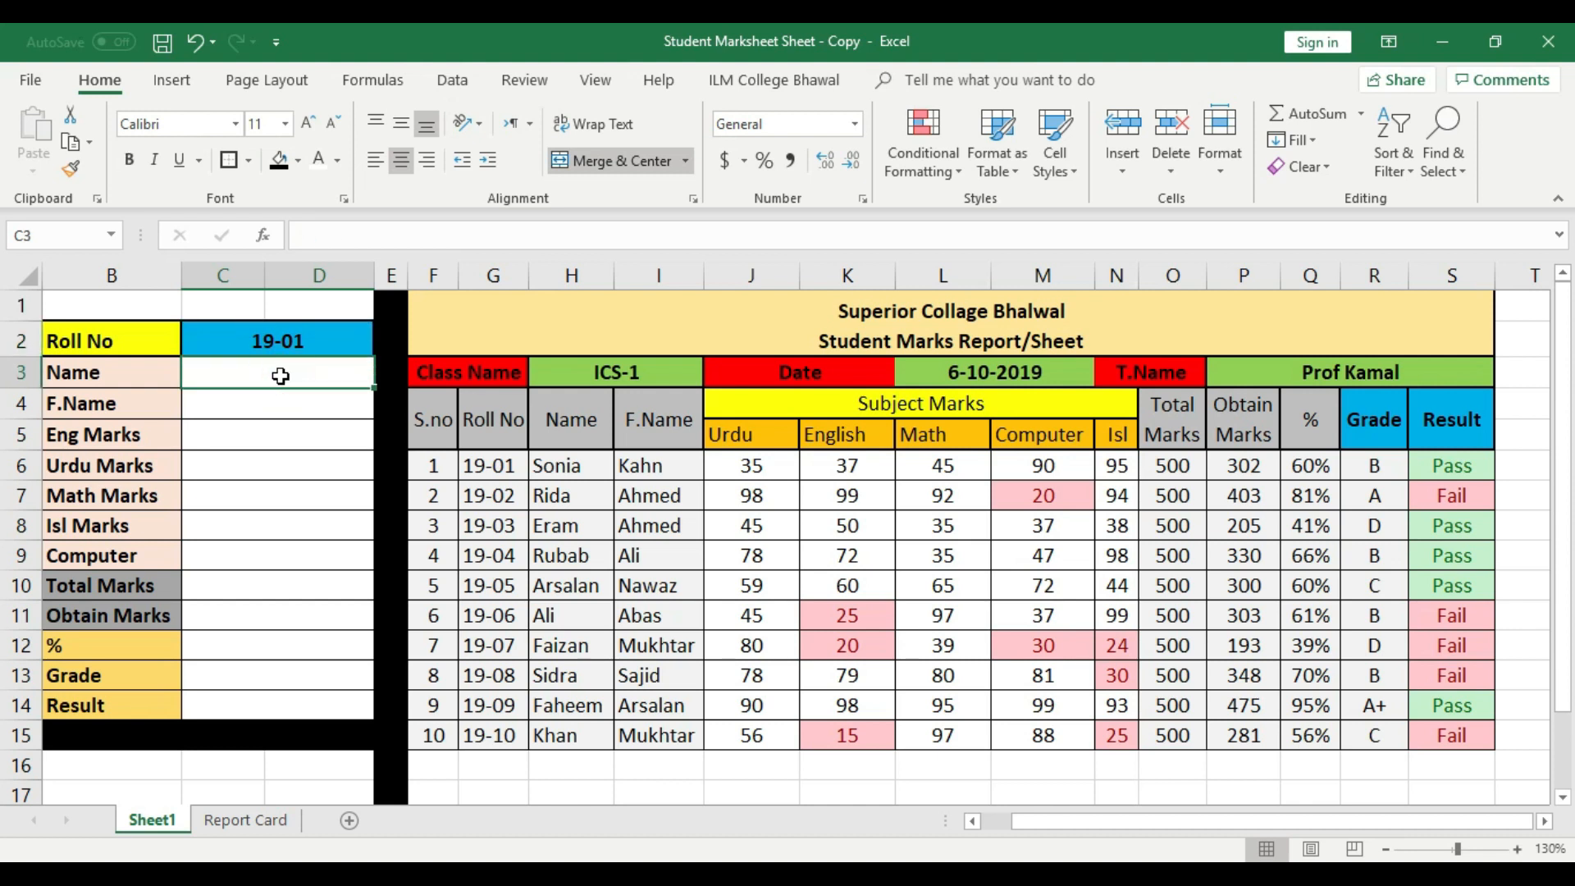
click(276, 408)
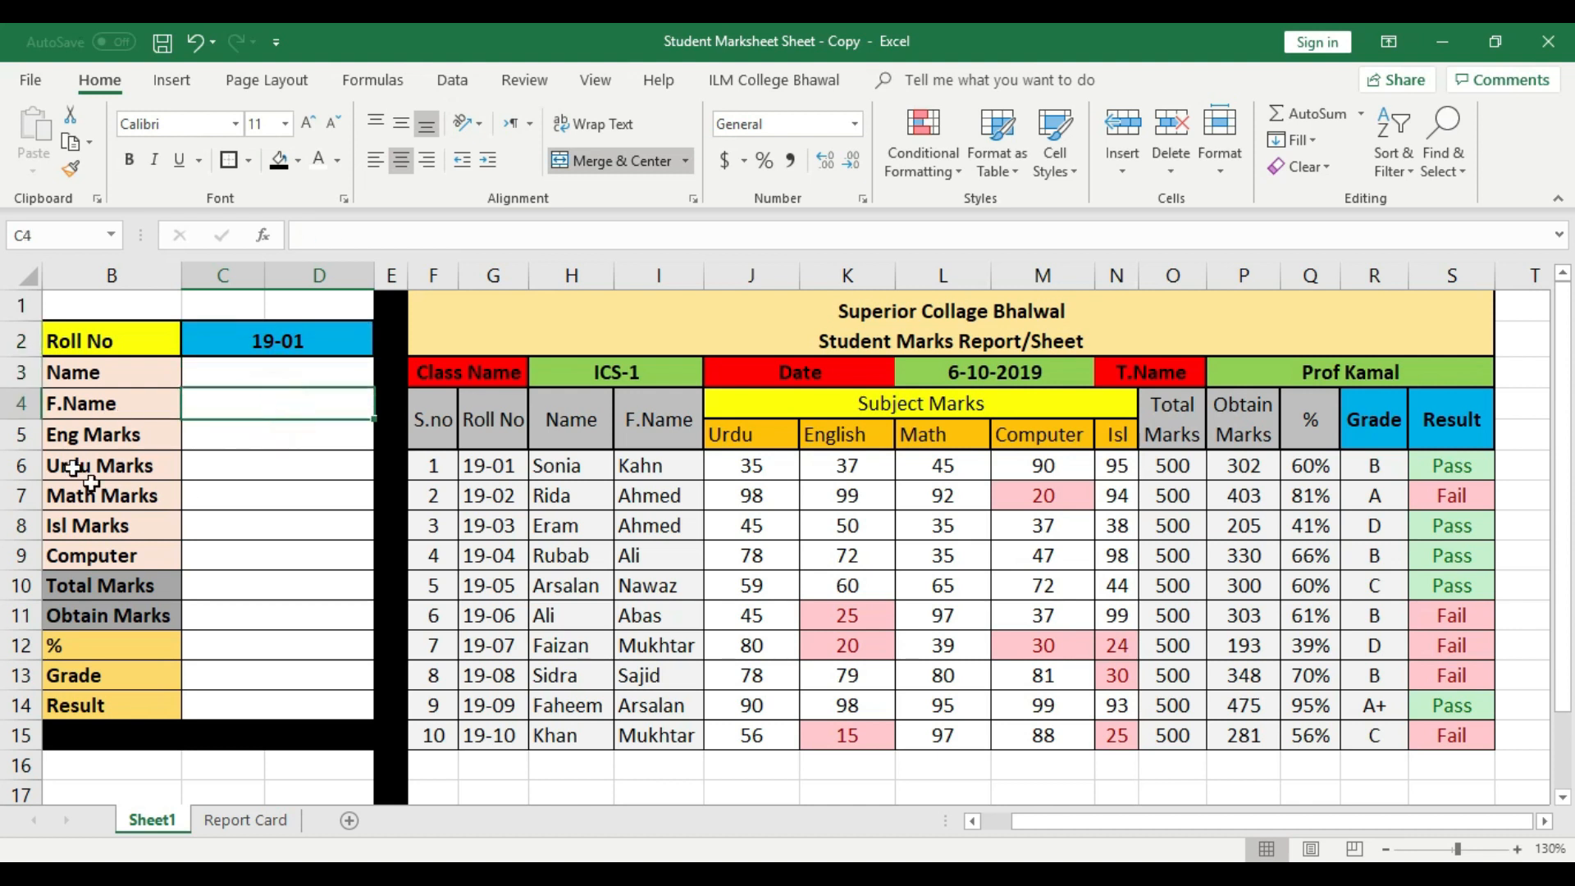
click(266, 437)
click(245, 467)
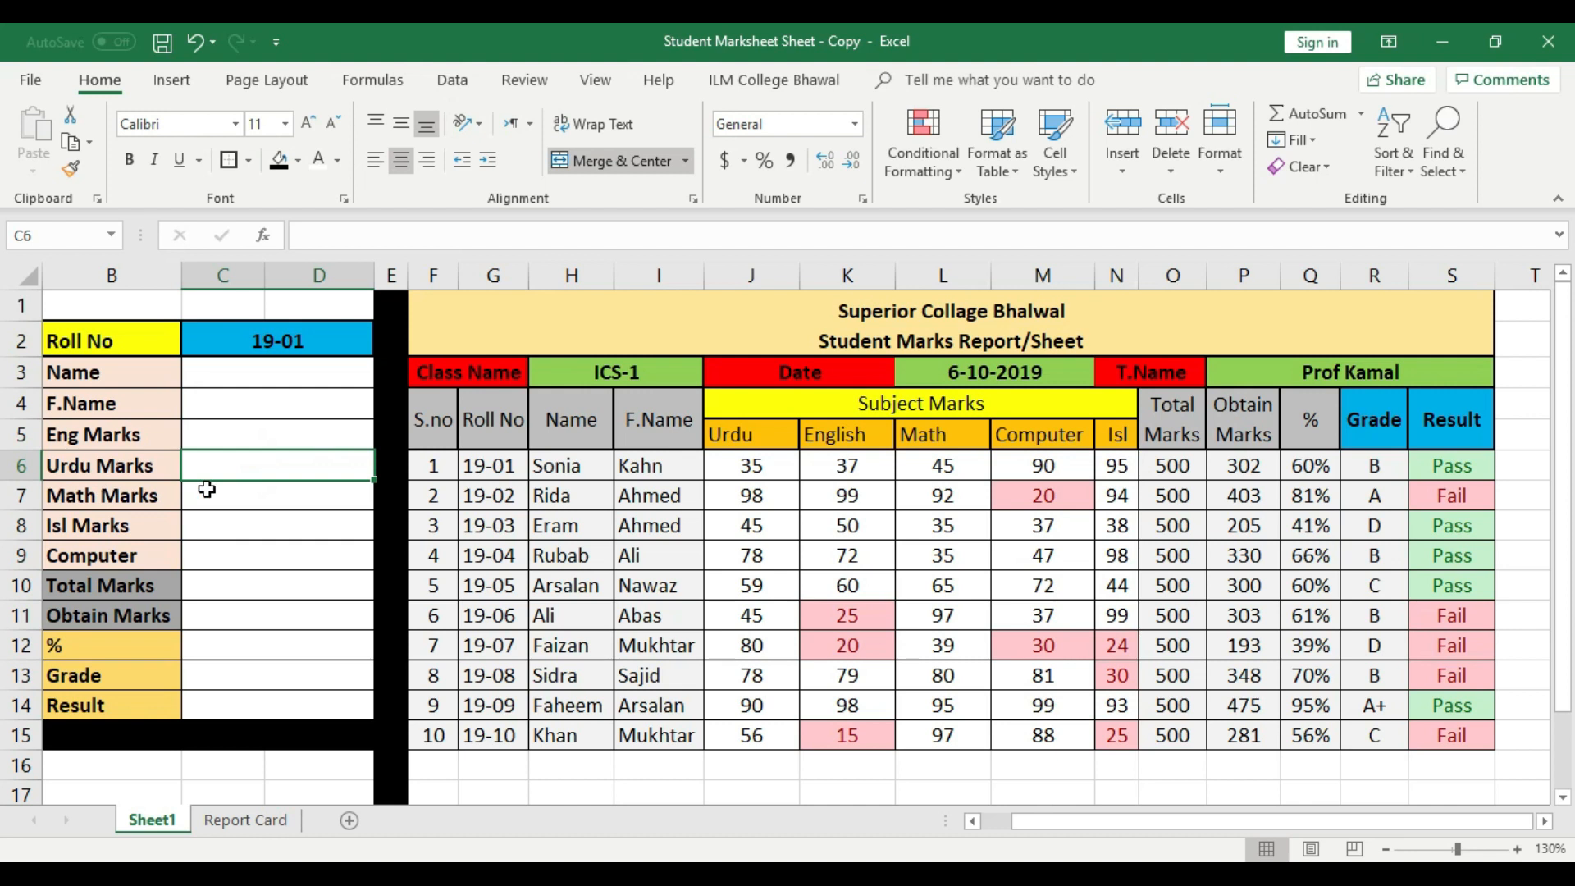
click(231, 492)
click(237, 514)
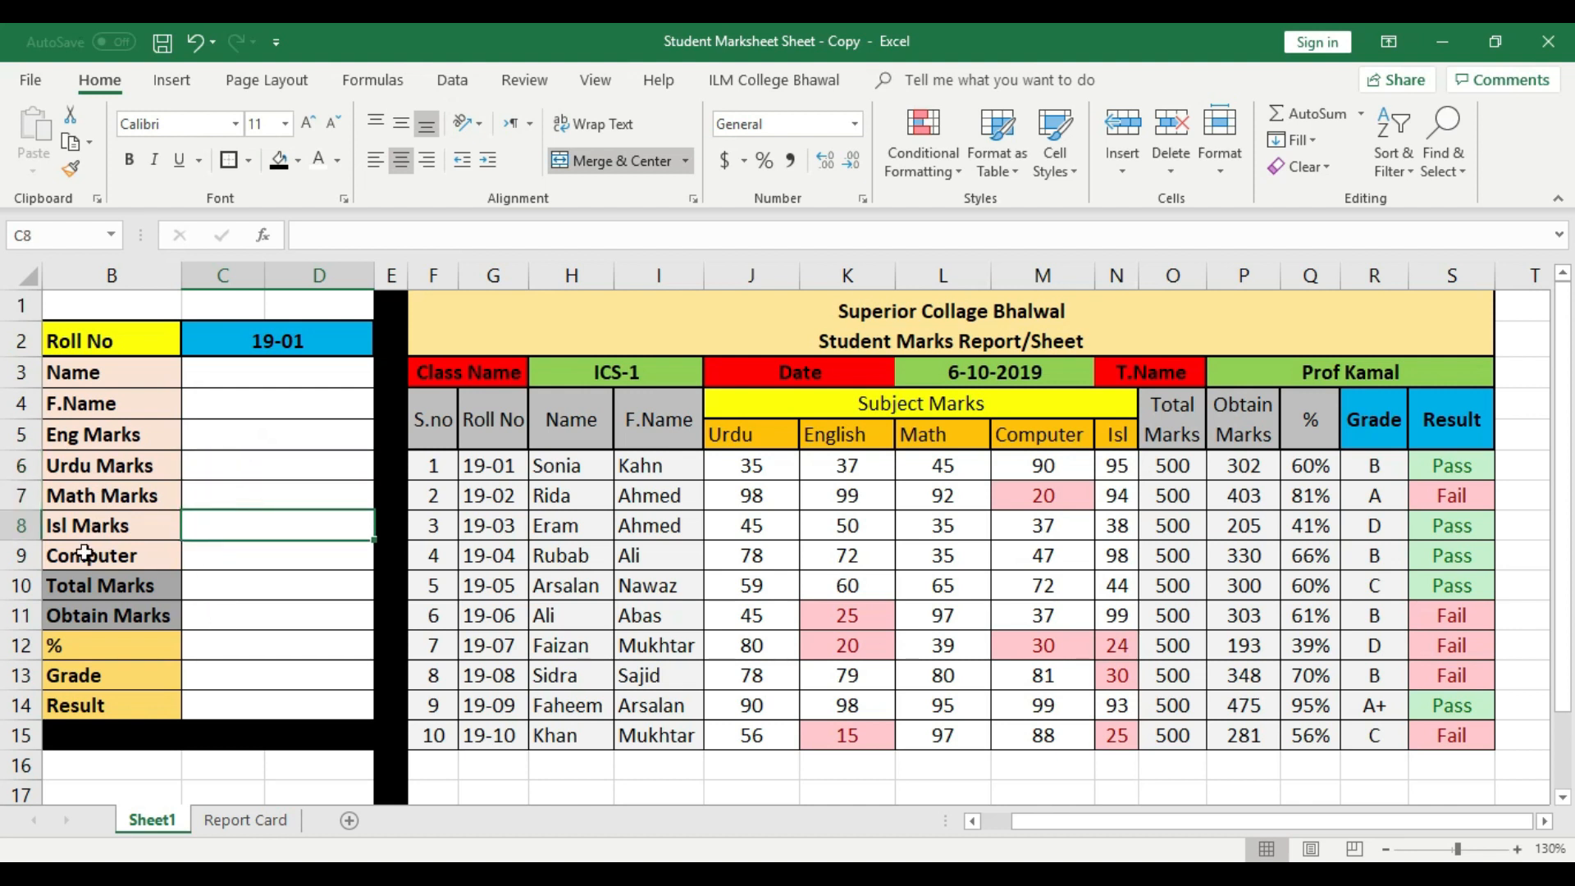
click(232, 546)
click(257, 587)
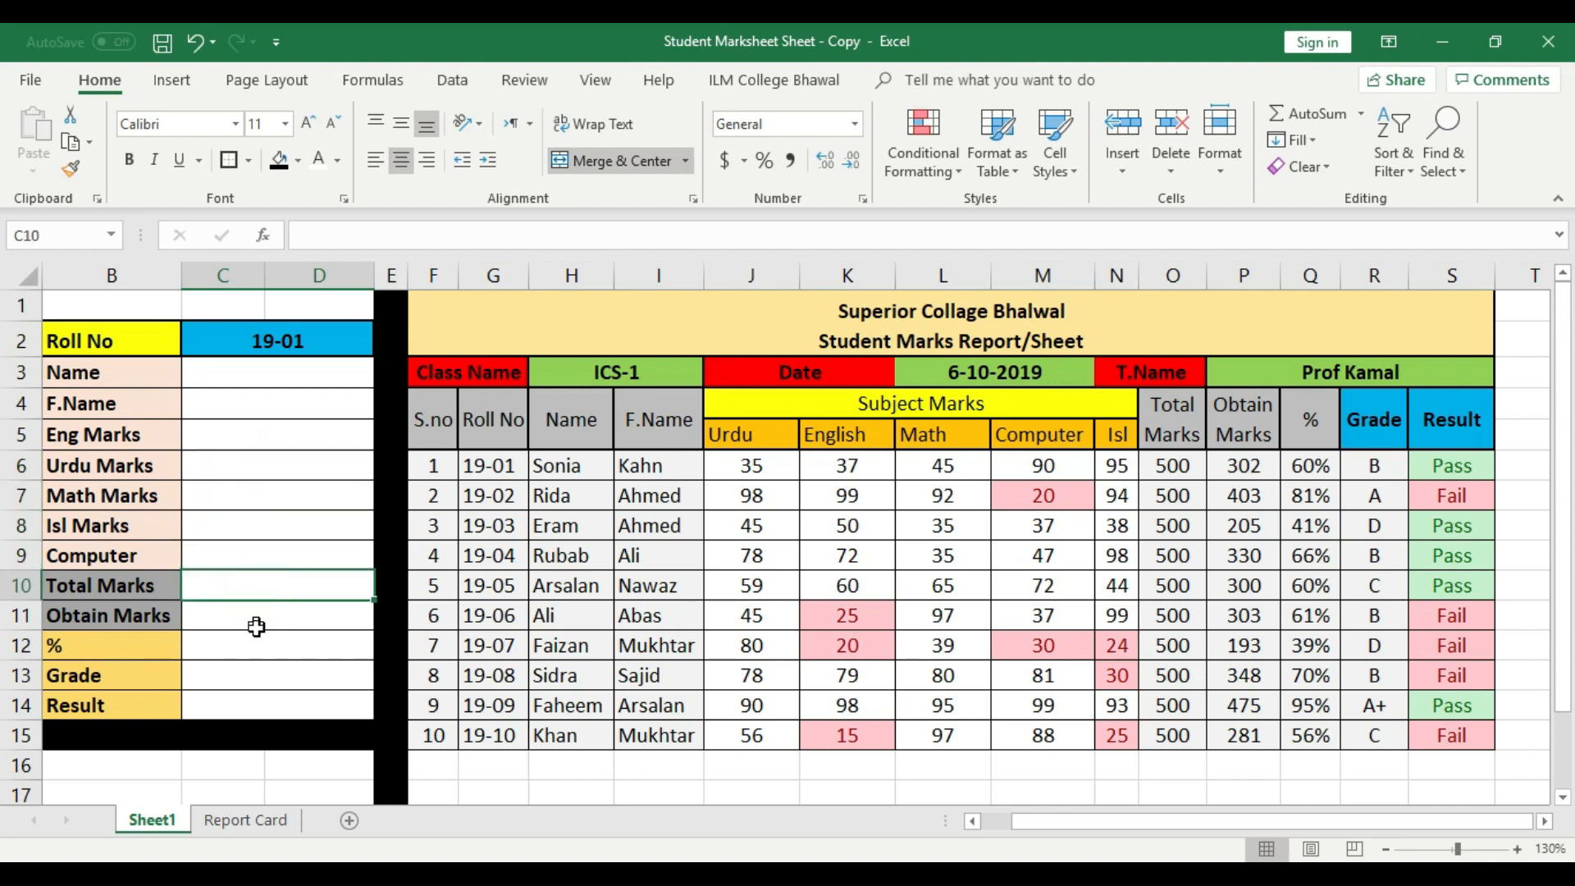
click(257, 627)
click(257, 647)
click(259, 681)
click(257, 707)
- Compare the student records in F6:S15 with the roll number cell and the empty lookup cells C3 to C14
drag(443, 476, 1412, 721)
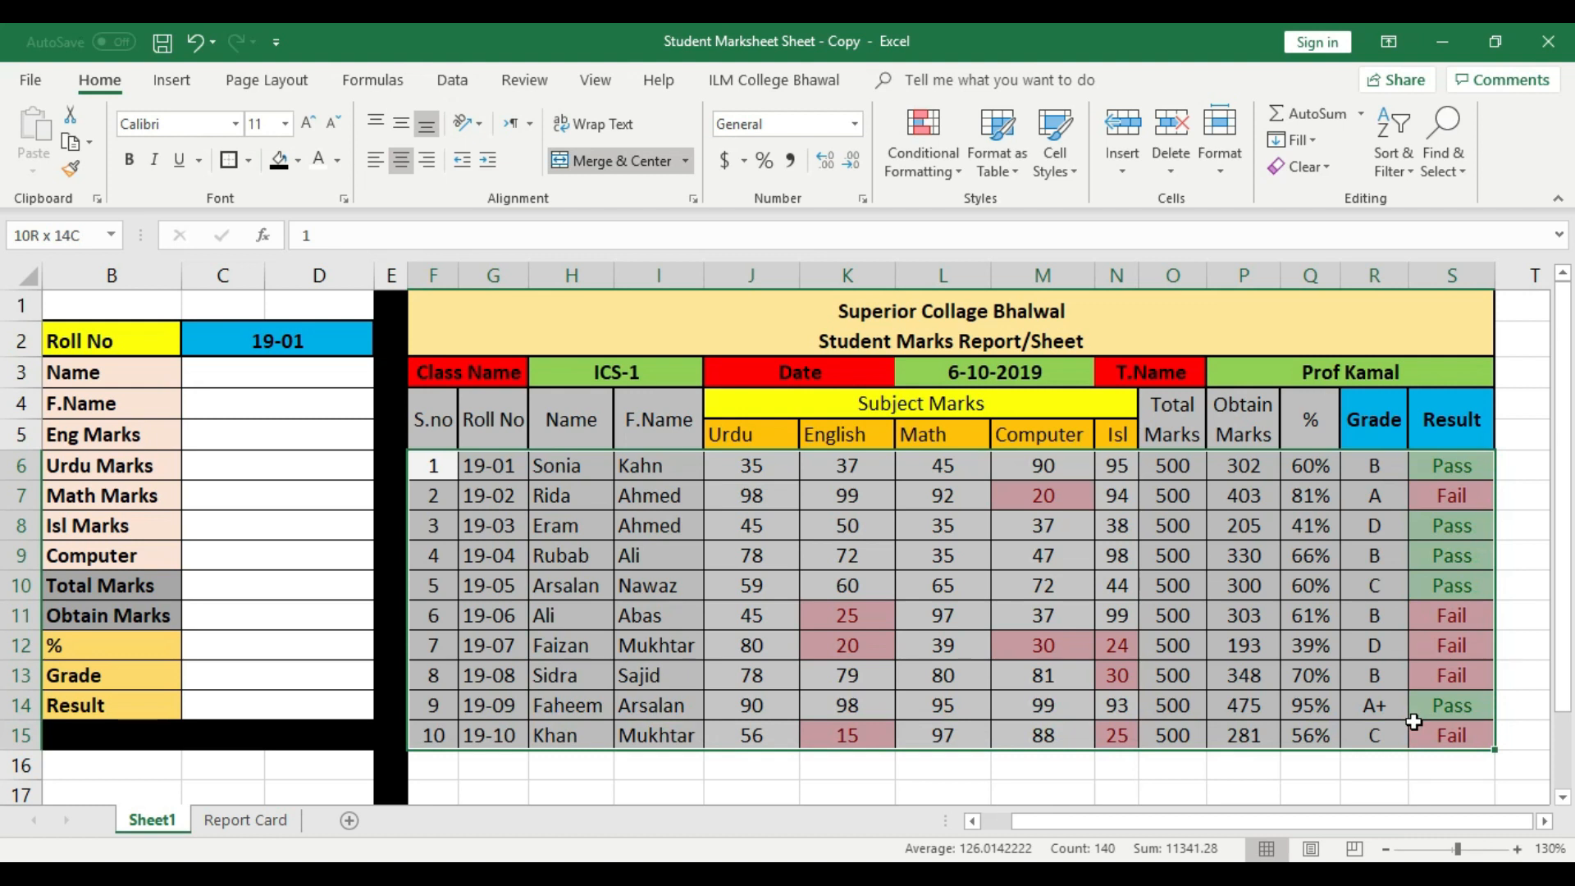
click(308, 350)
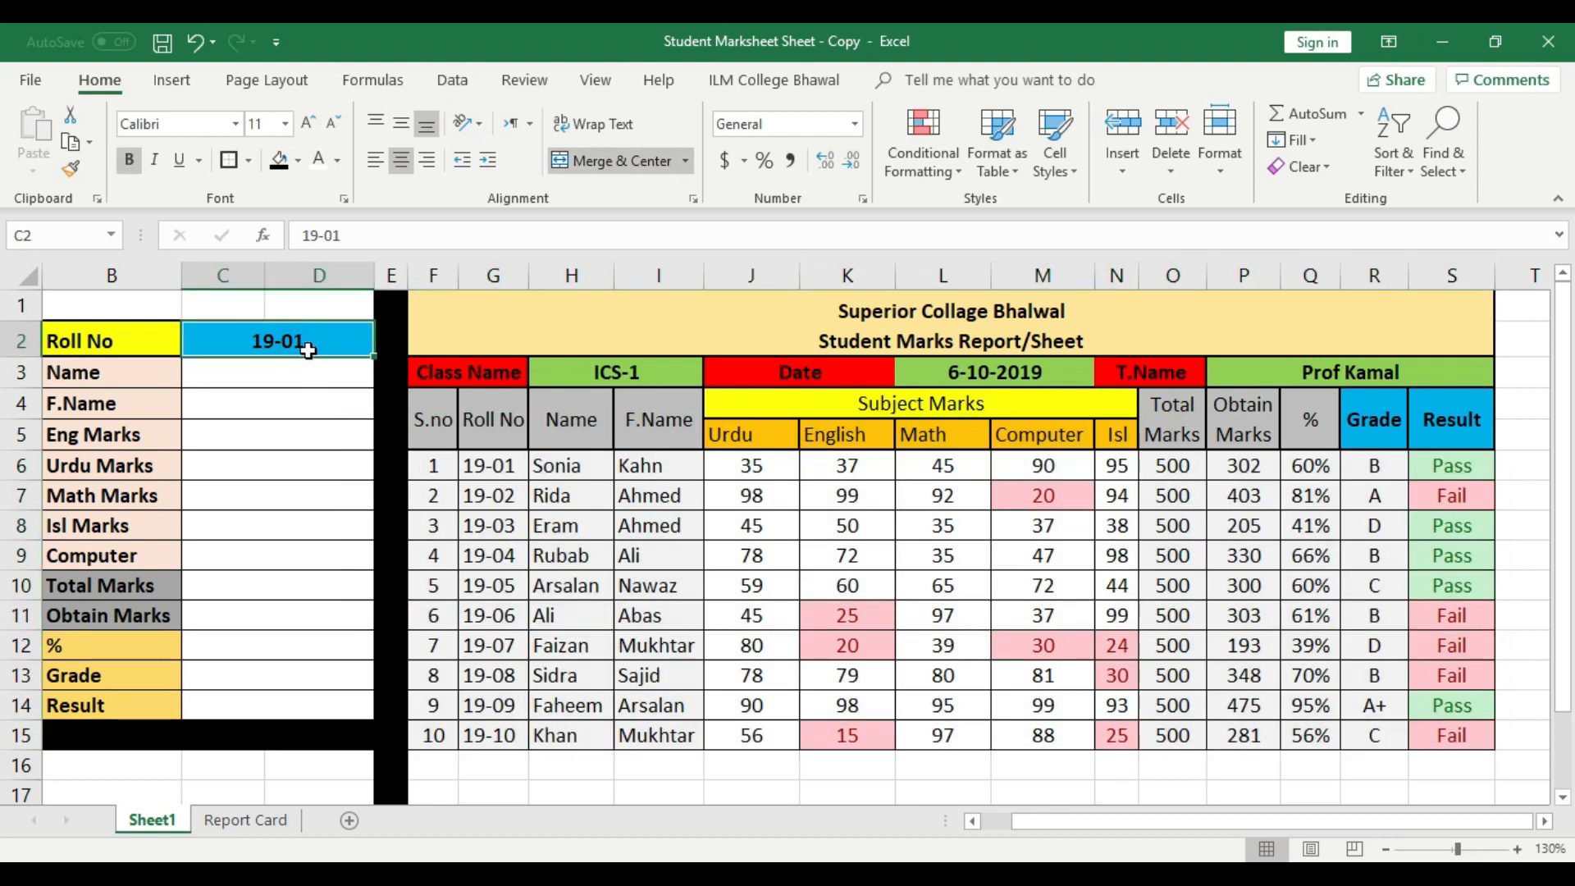
drag(304, 373, 309, 693)
drag(439, 473, 1448, 737)
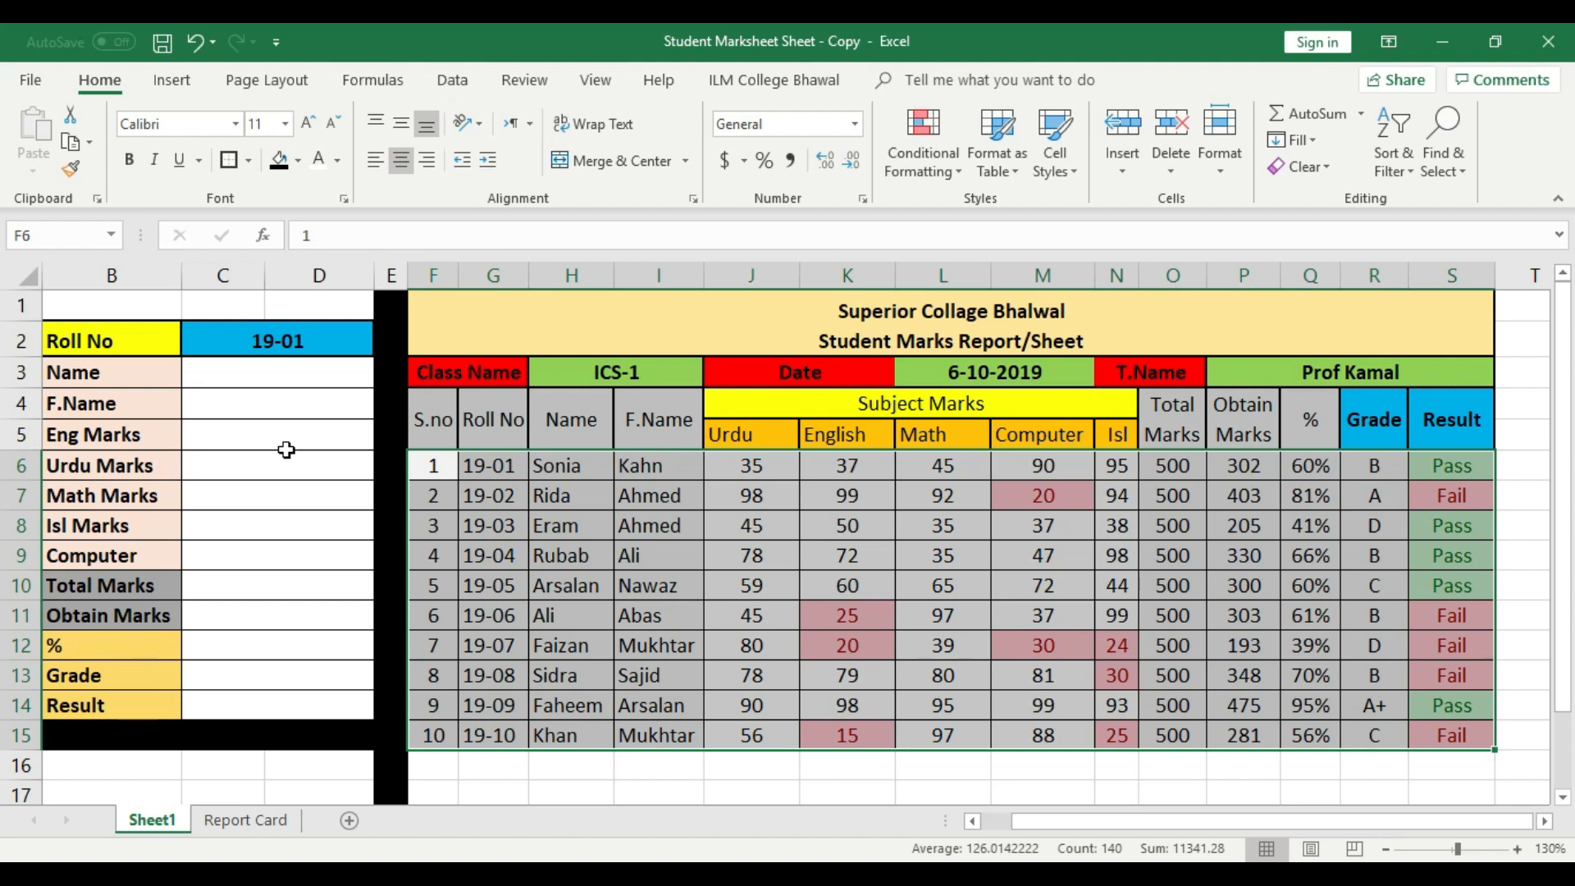
click(264, 328)
click(301, 343)
drag(315, 373, 312, 700)
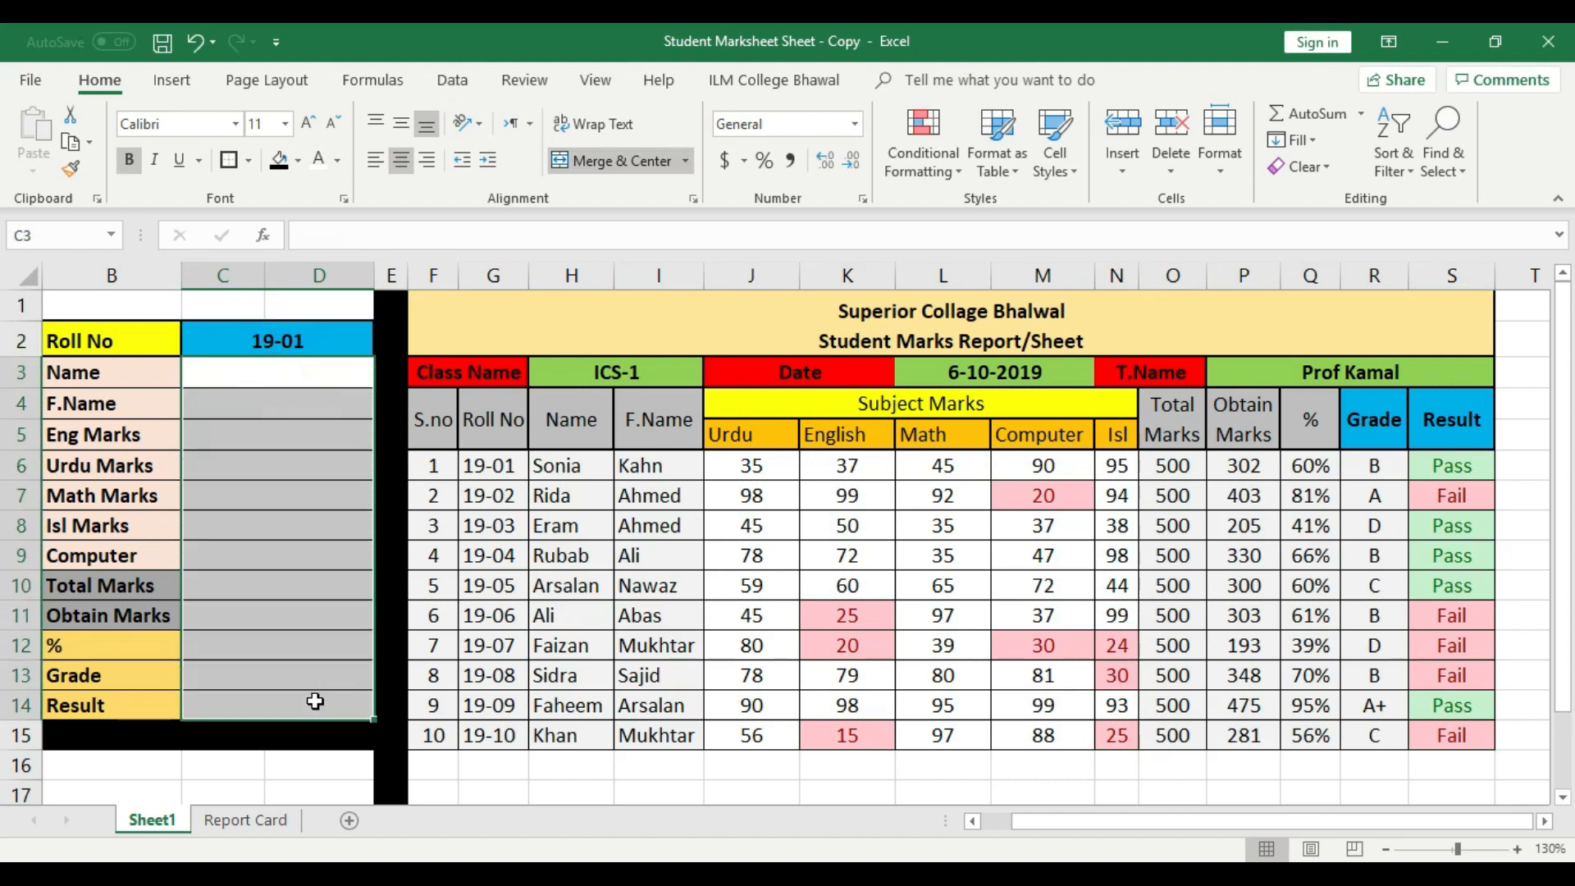
click(283, 382)
click(292, 637)
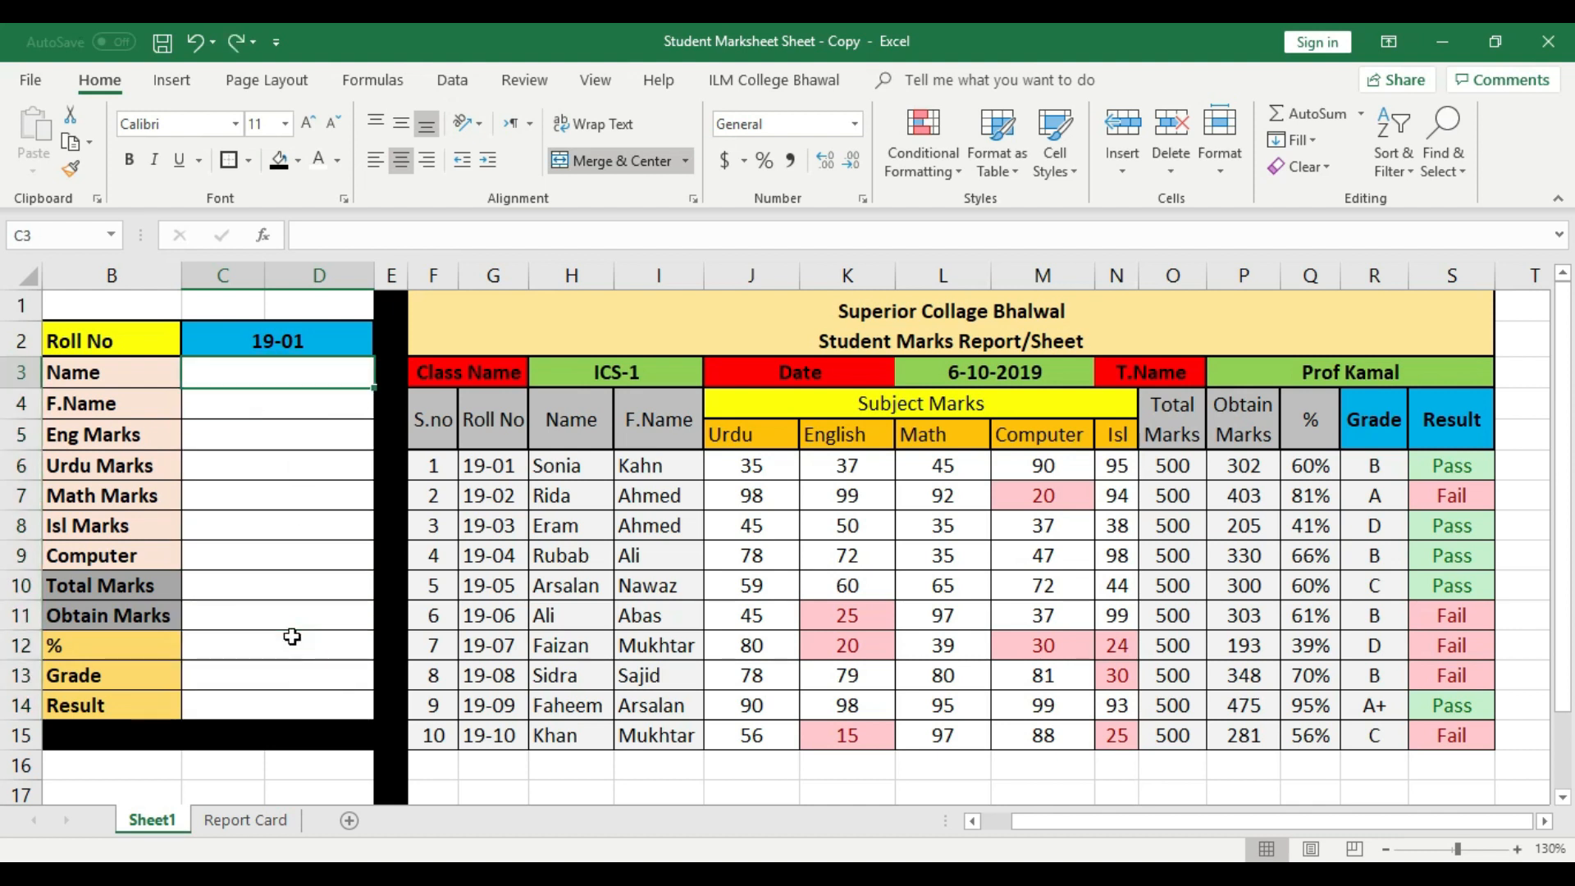
click(278, 443)
click(281, 338)
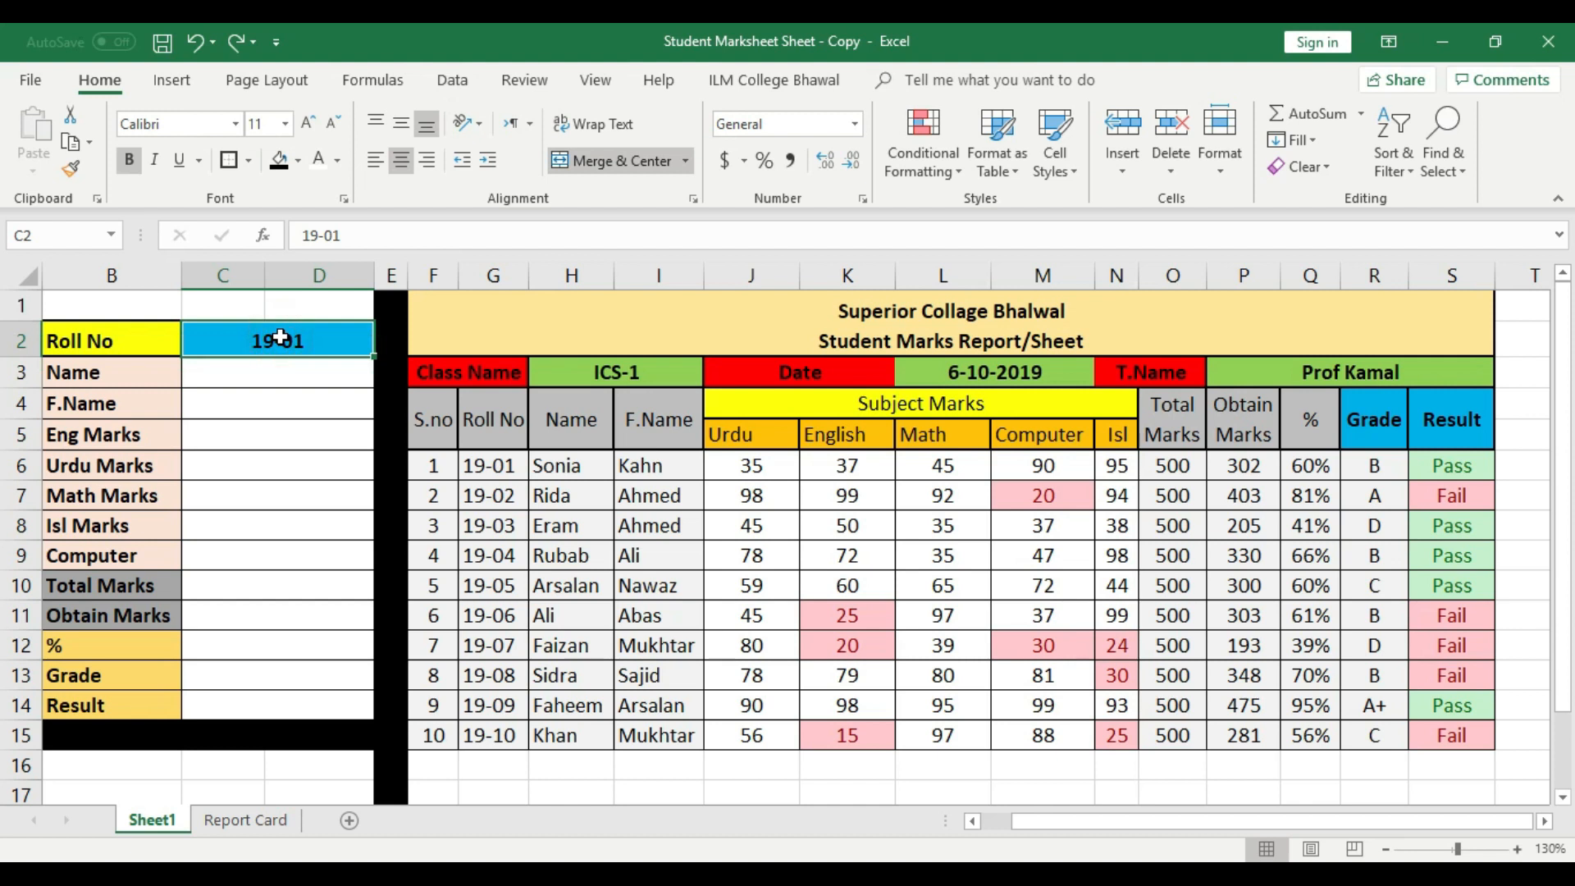
- Enter a LOOKUP formula in the Name cell C3 with lookup value C2, lookup vector G6:G15 and result vector H6:H15
click(264, 369)
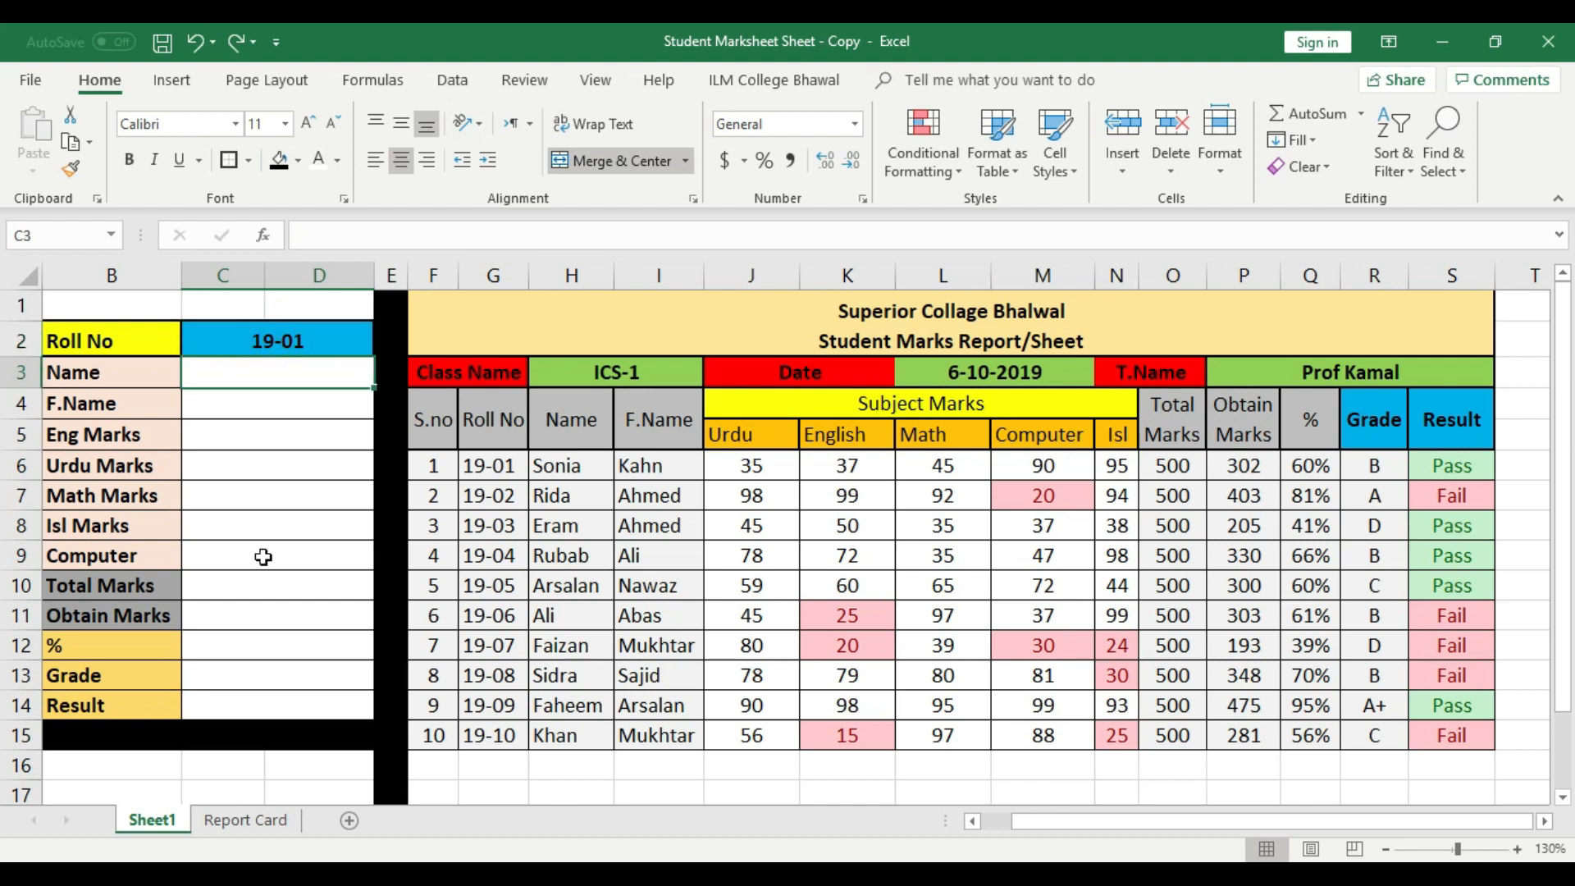
text(=)
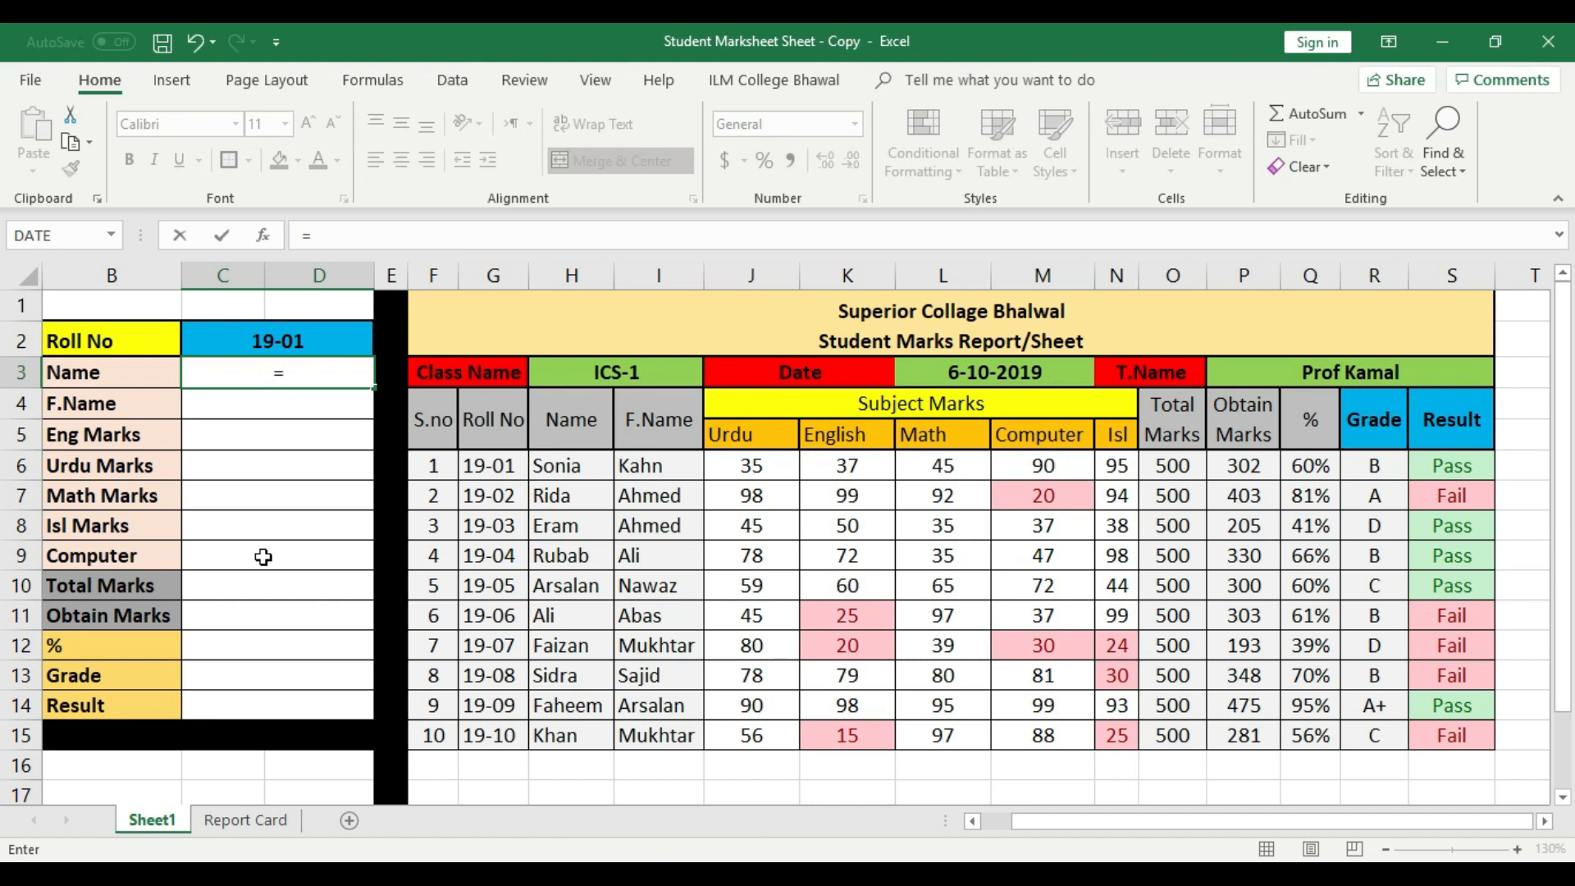
text(look)
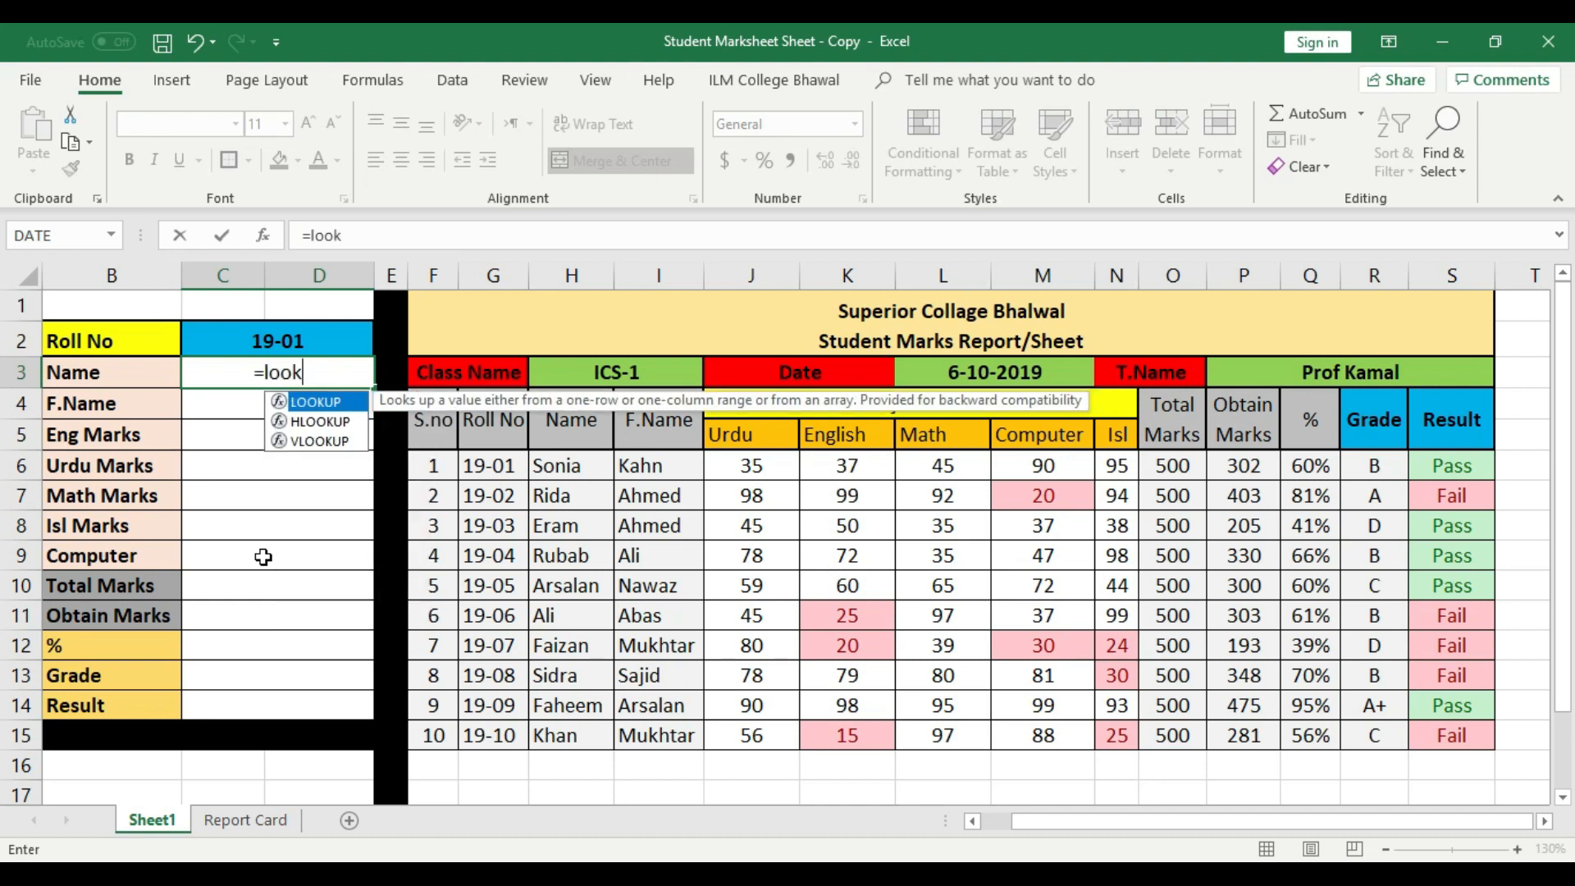
text(up)
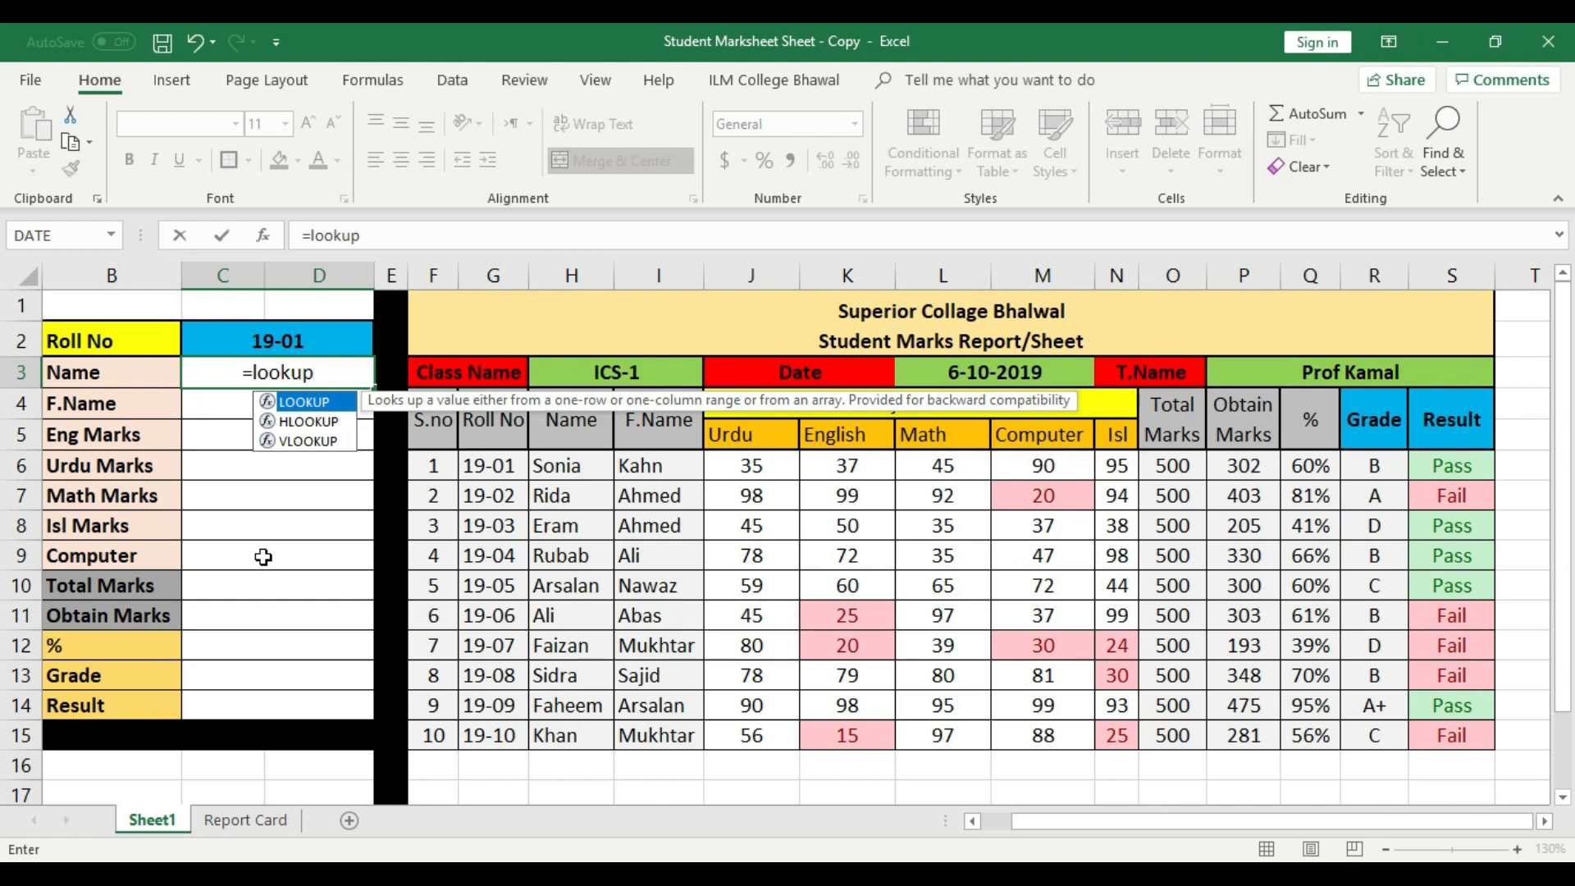
text(()
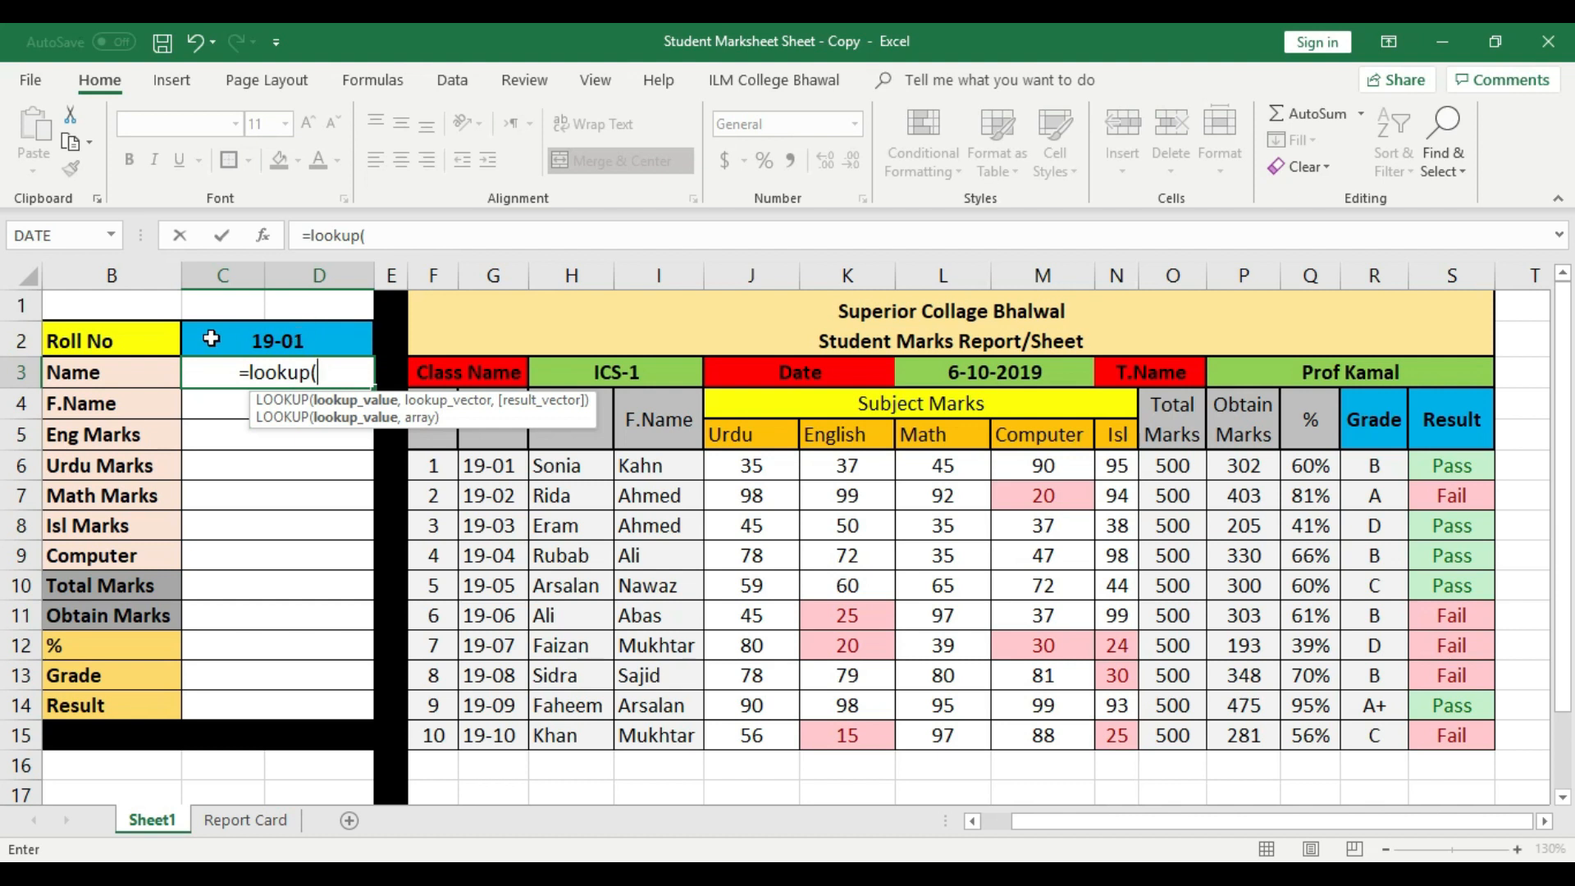
click(300, 338)
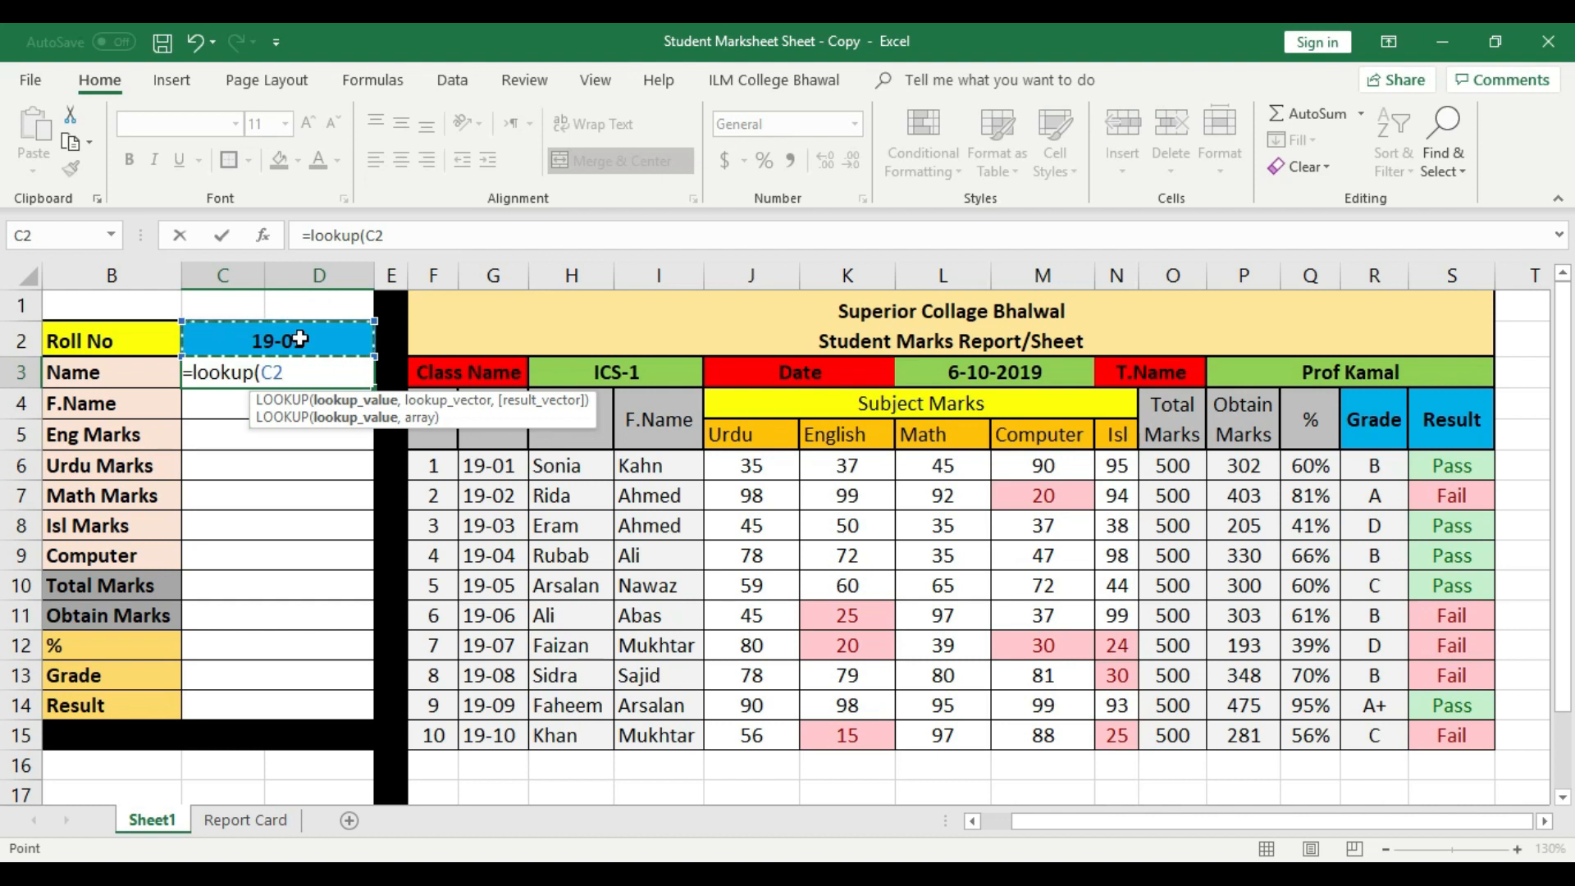
text(,)
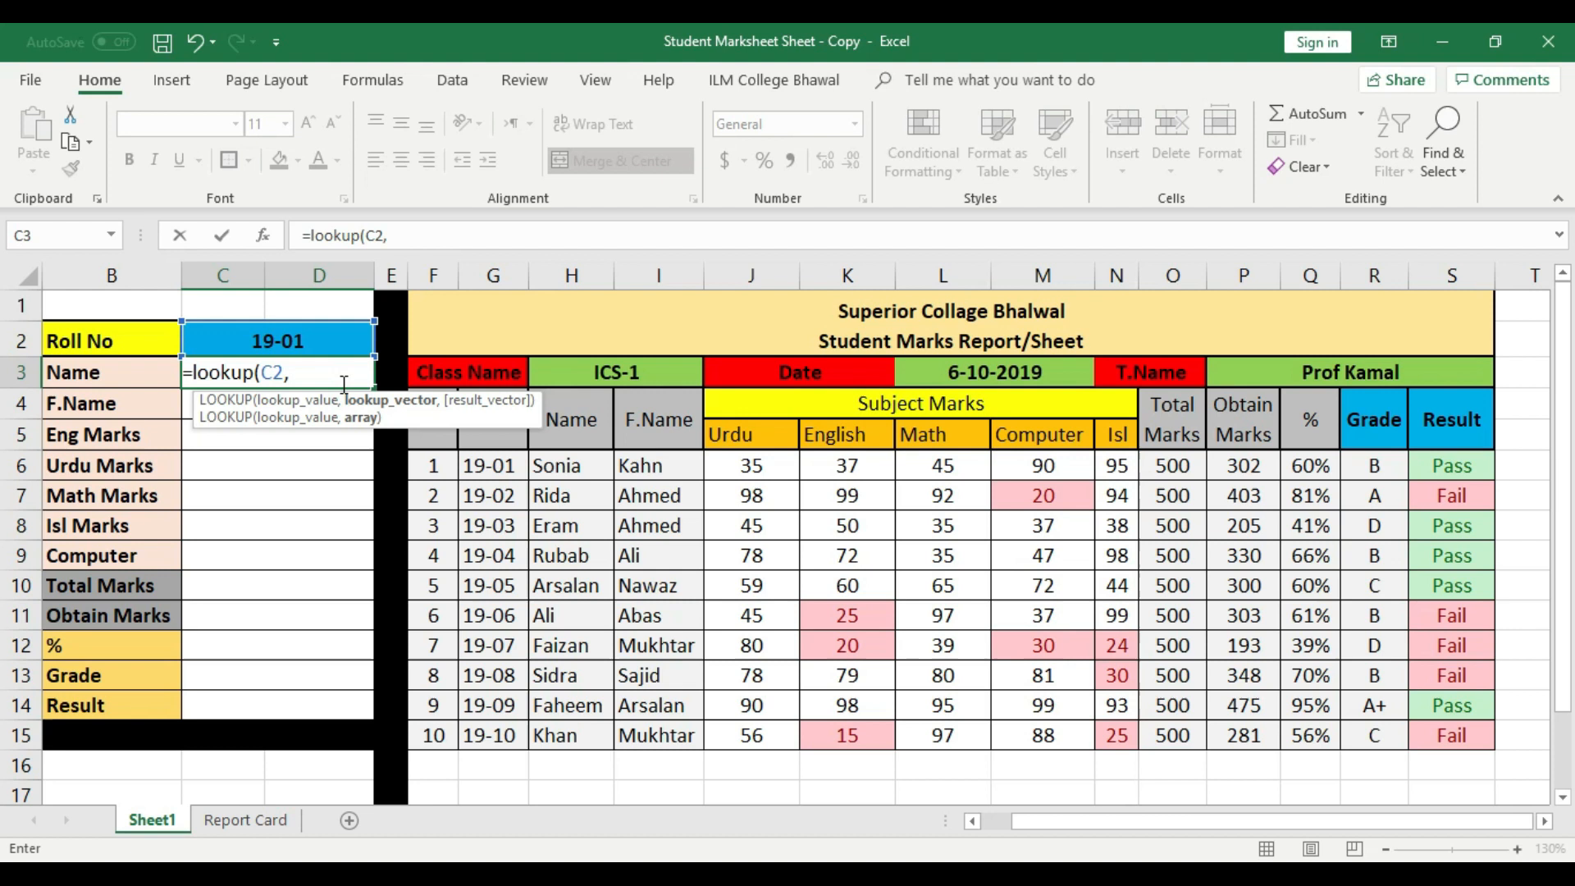
click(502, 465)
drag(501, 465, 505, 728)
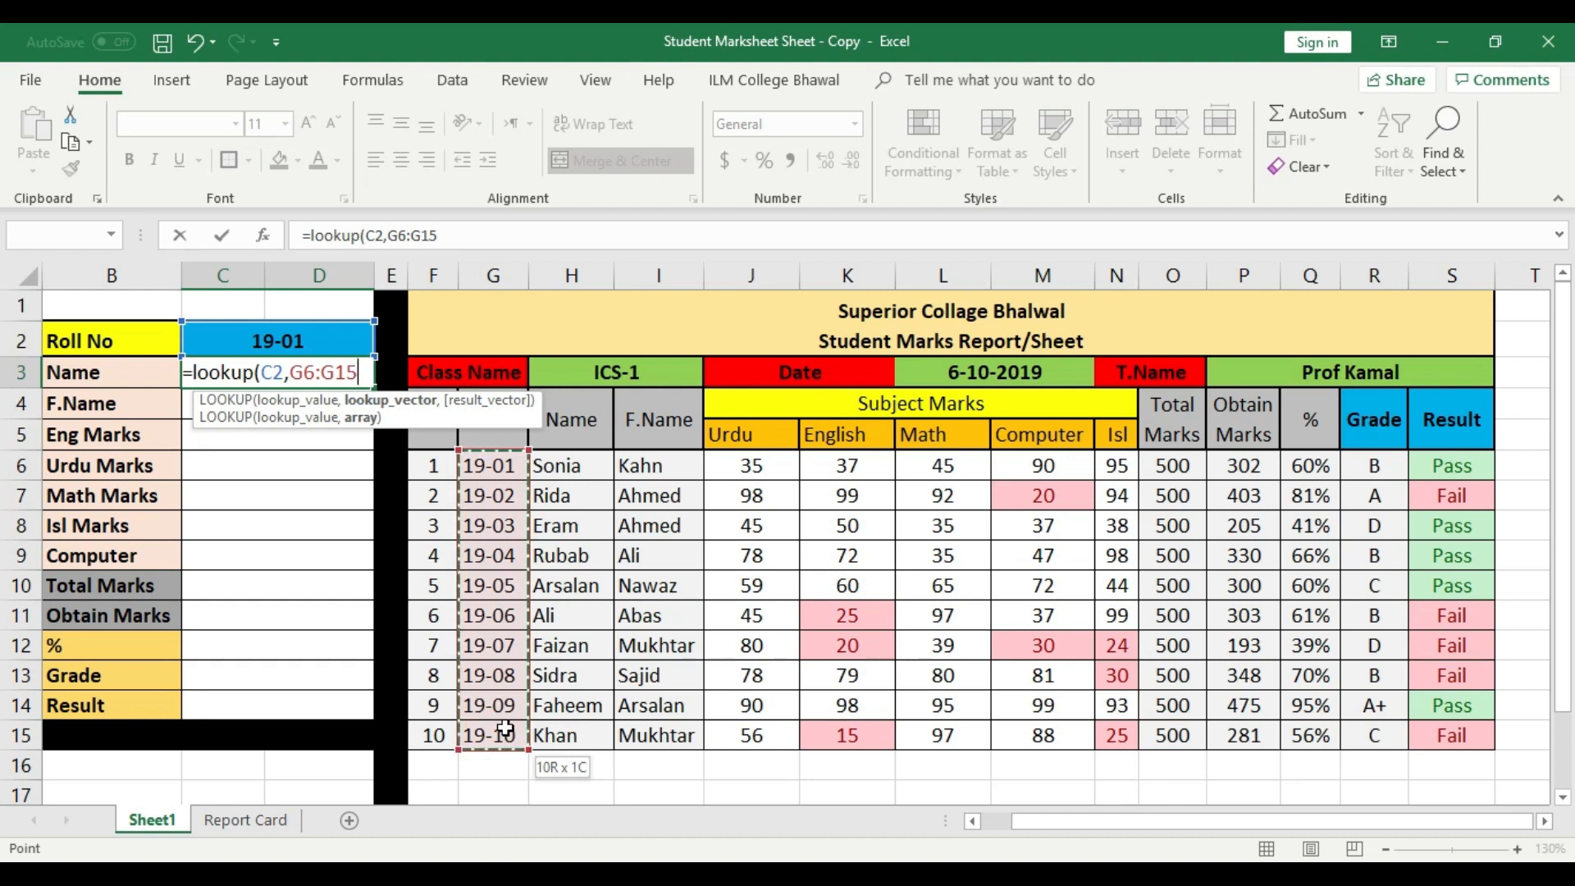
drag(505, 729, 504, 728)
text(,)
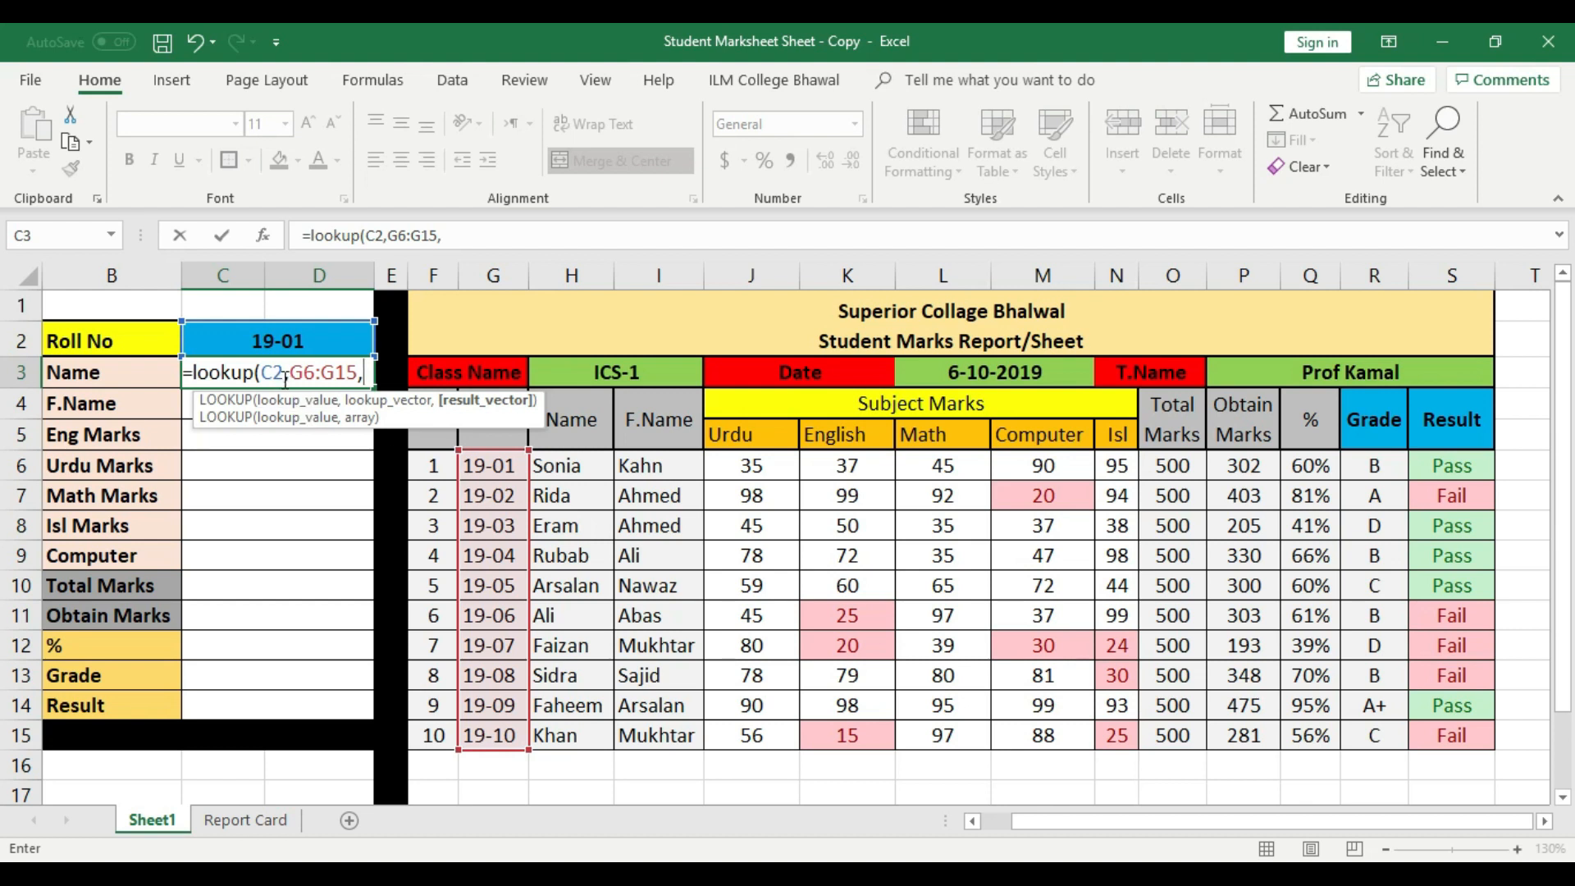
click(578, 462)
drag(579, 461, 598, 730)
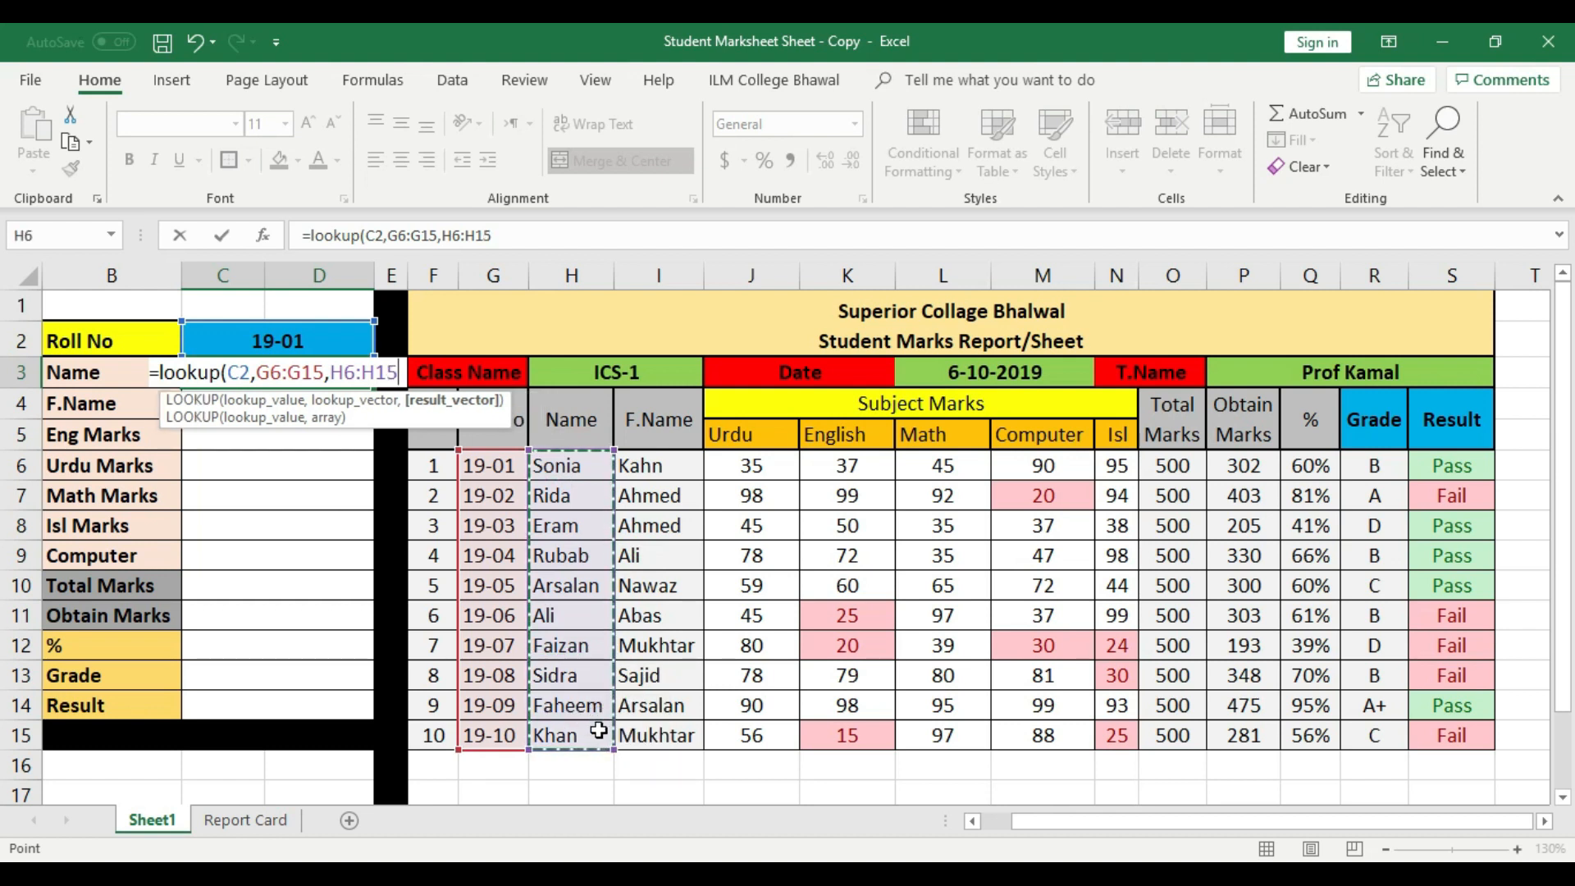
key(Return)
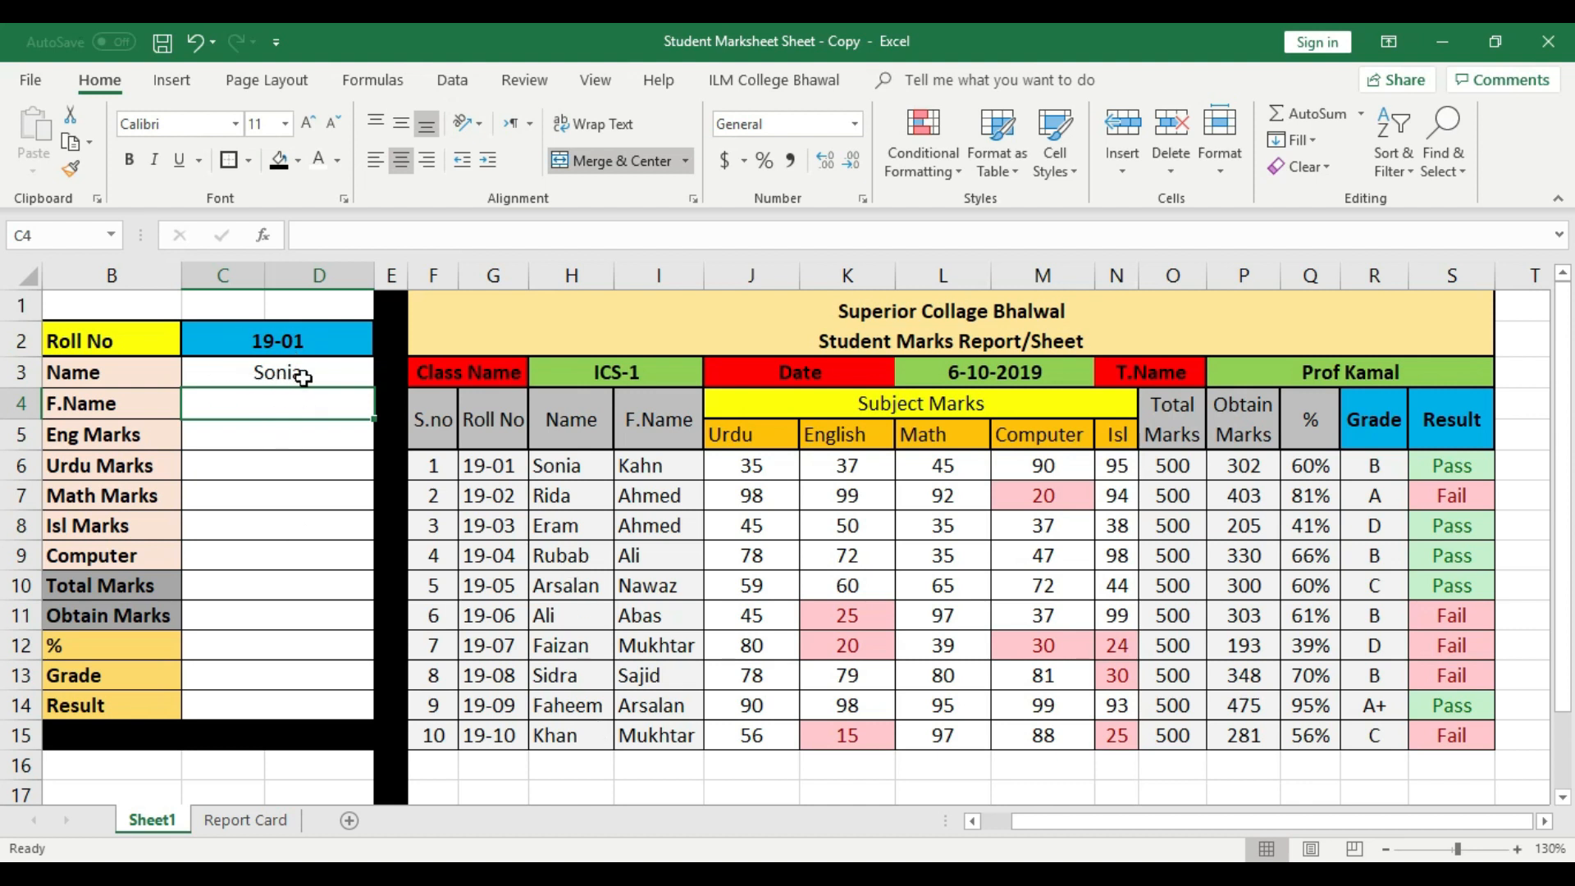
- Test the Name lookup by changing the roll number in C2 to the one of the student in row 12
click(492, 474)
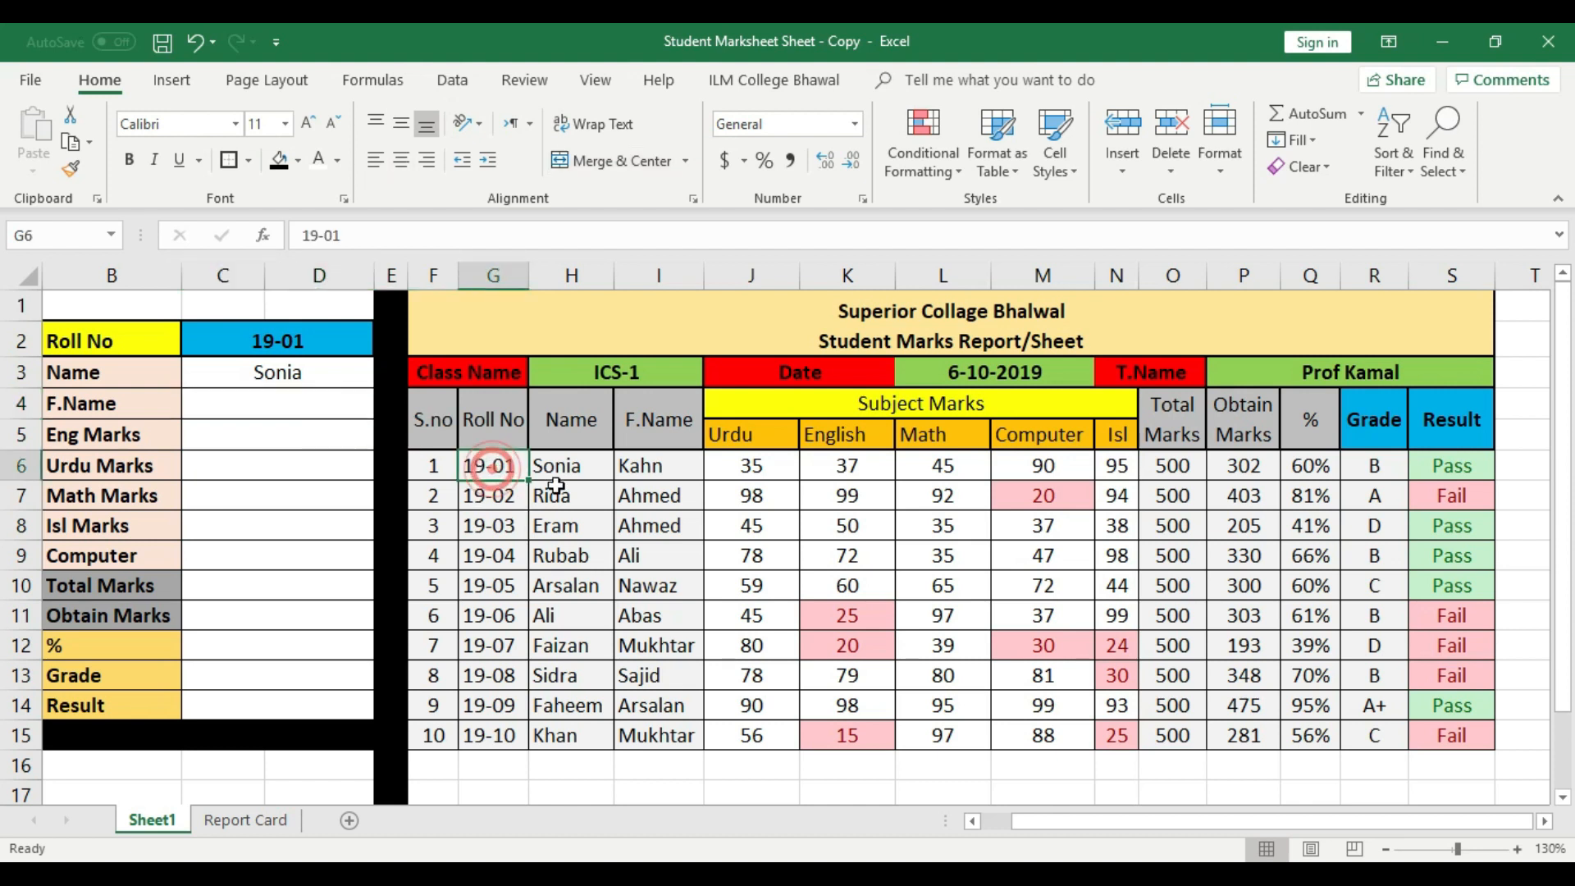
click(574, 467)
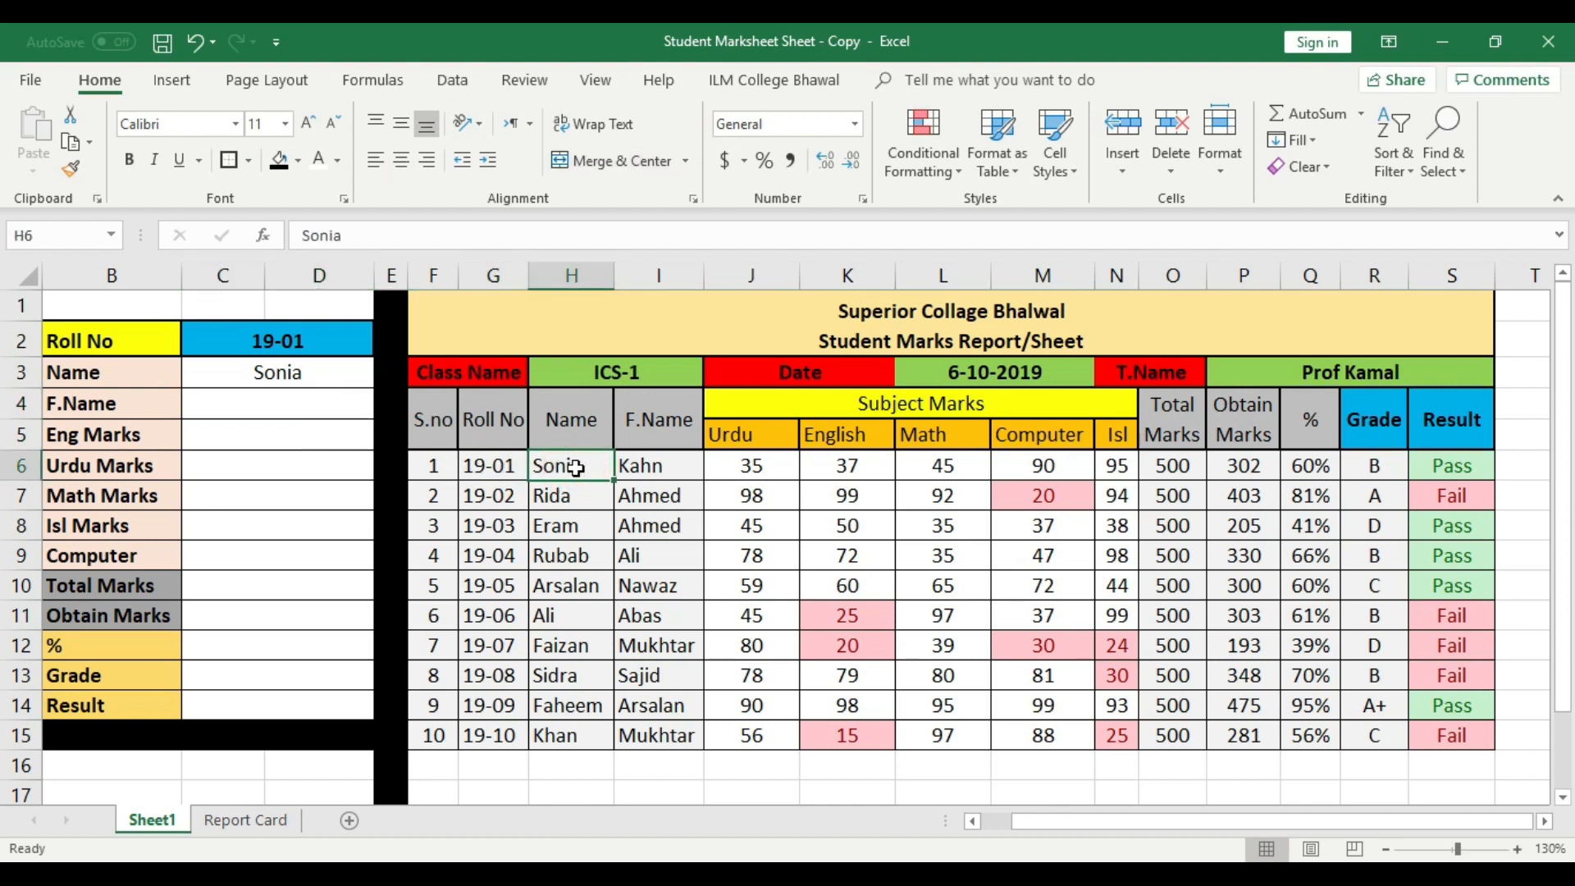
click(492, 645)
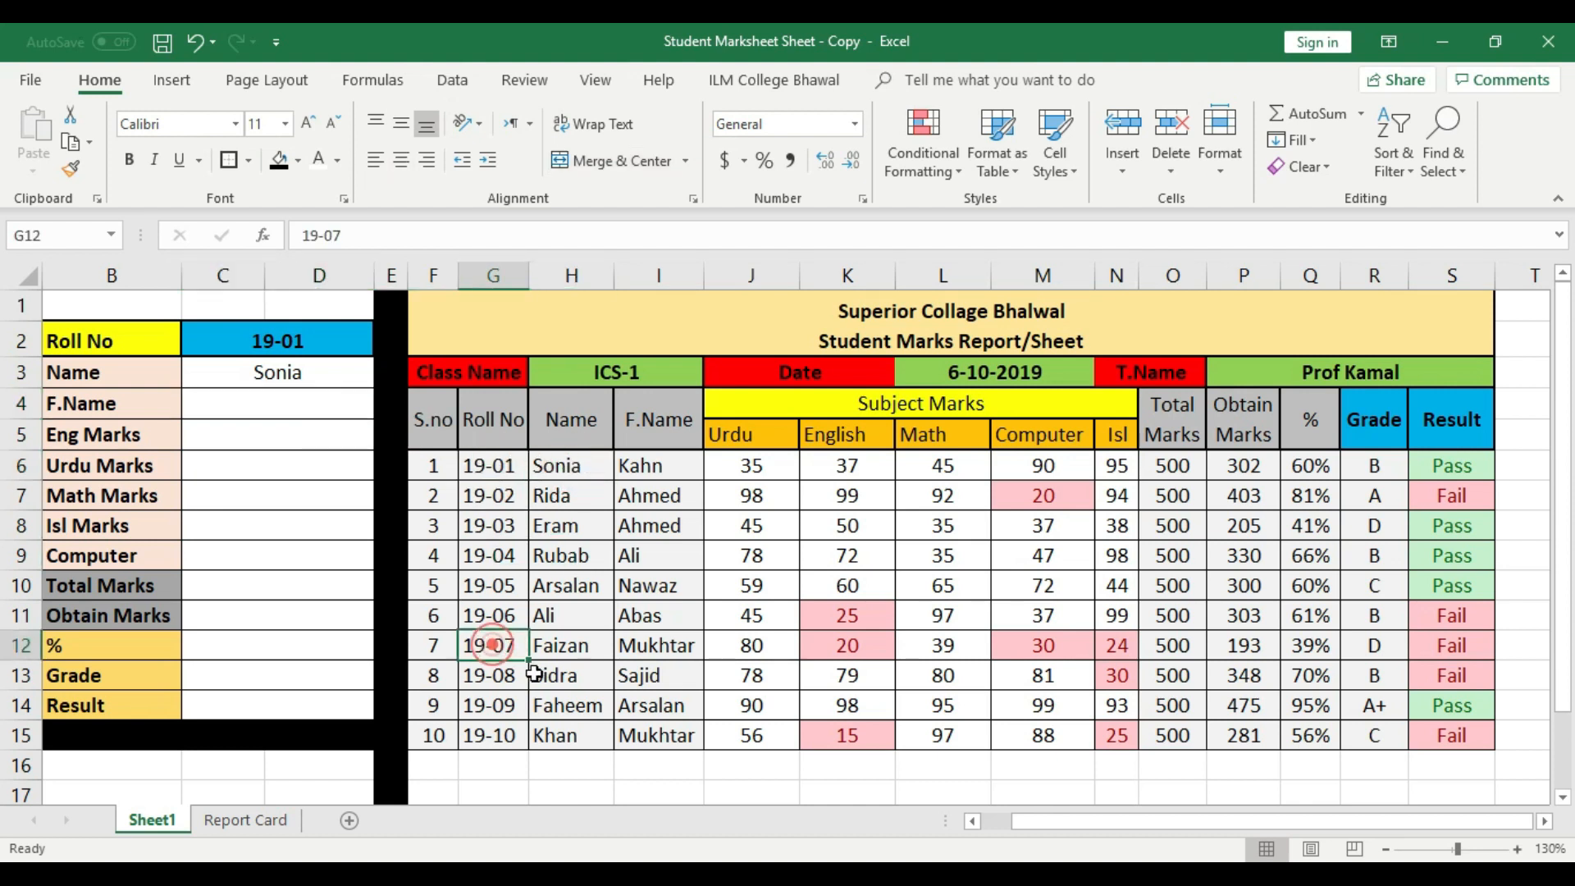
mouse_move(284, 341)
mouse_down()
mouse_move(300, 450)
mouse_move(311, 340)
mouse_up()
double_click(334, 343)
key(BackSpace)
text(7)
key(Return)
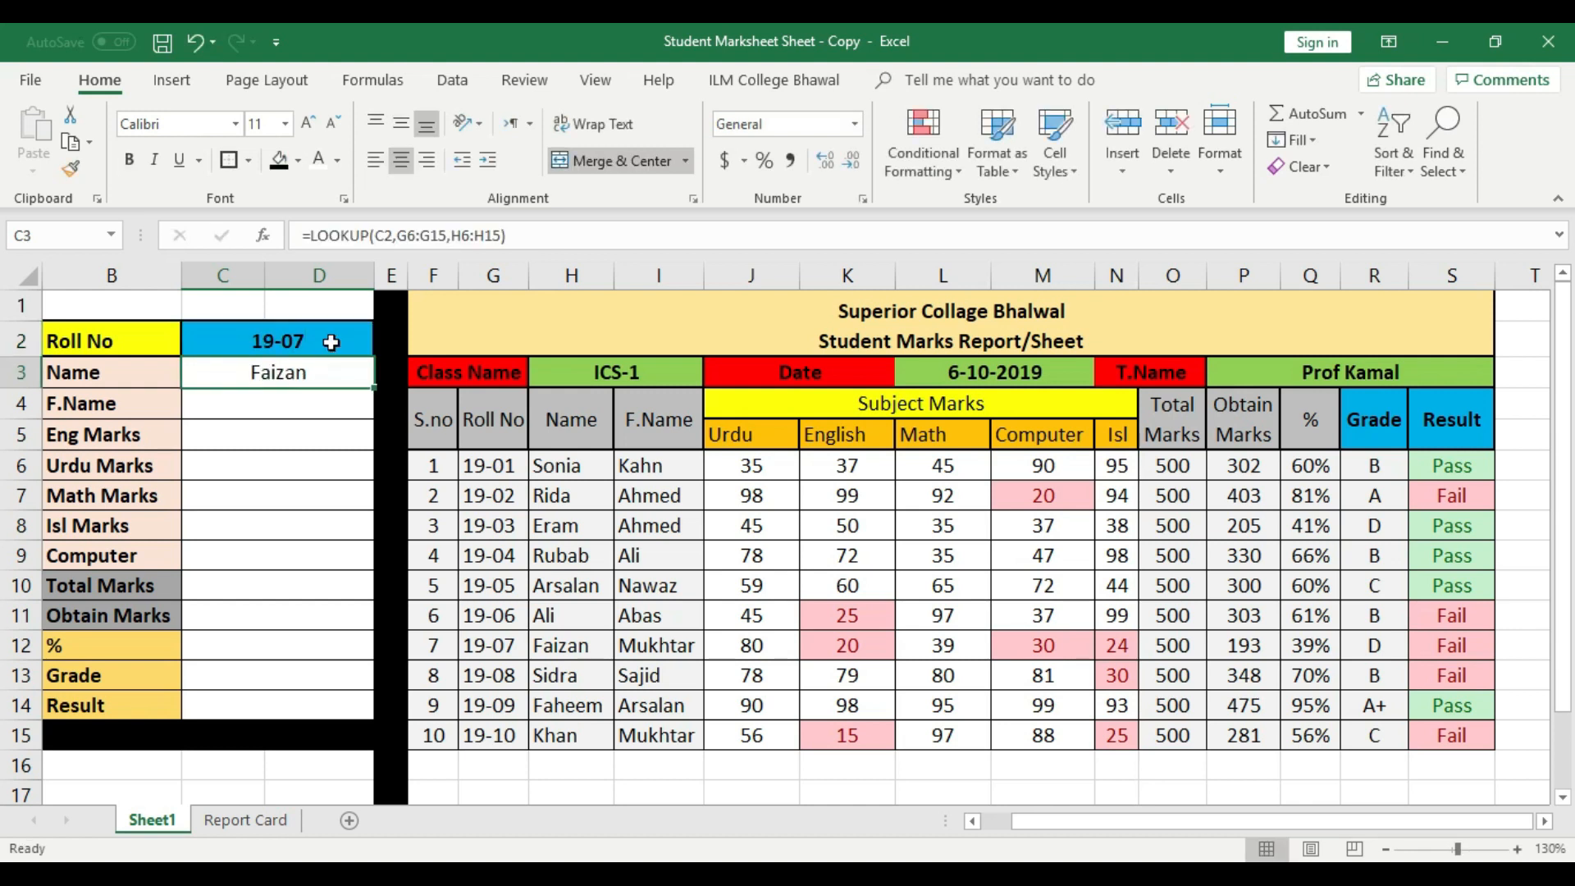
- Compare the roll number in C2 and the looked-up name in C3 with the student record in row 12
click(229, 442)
click(293, 343)
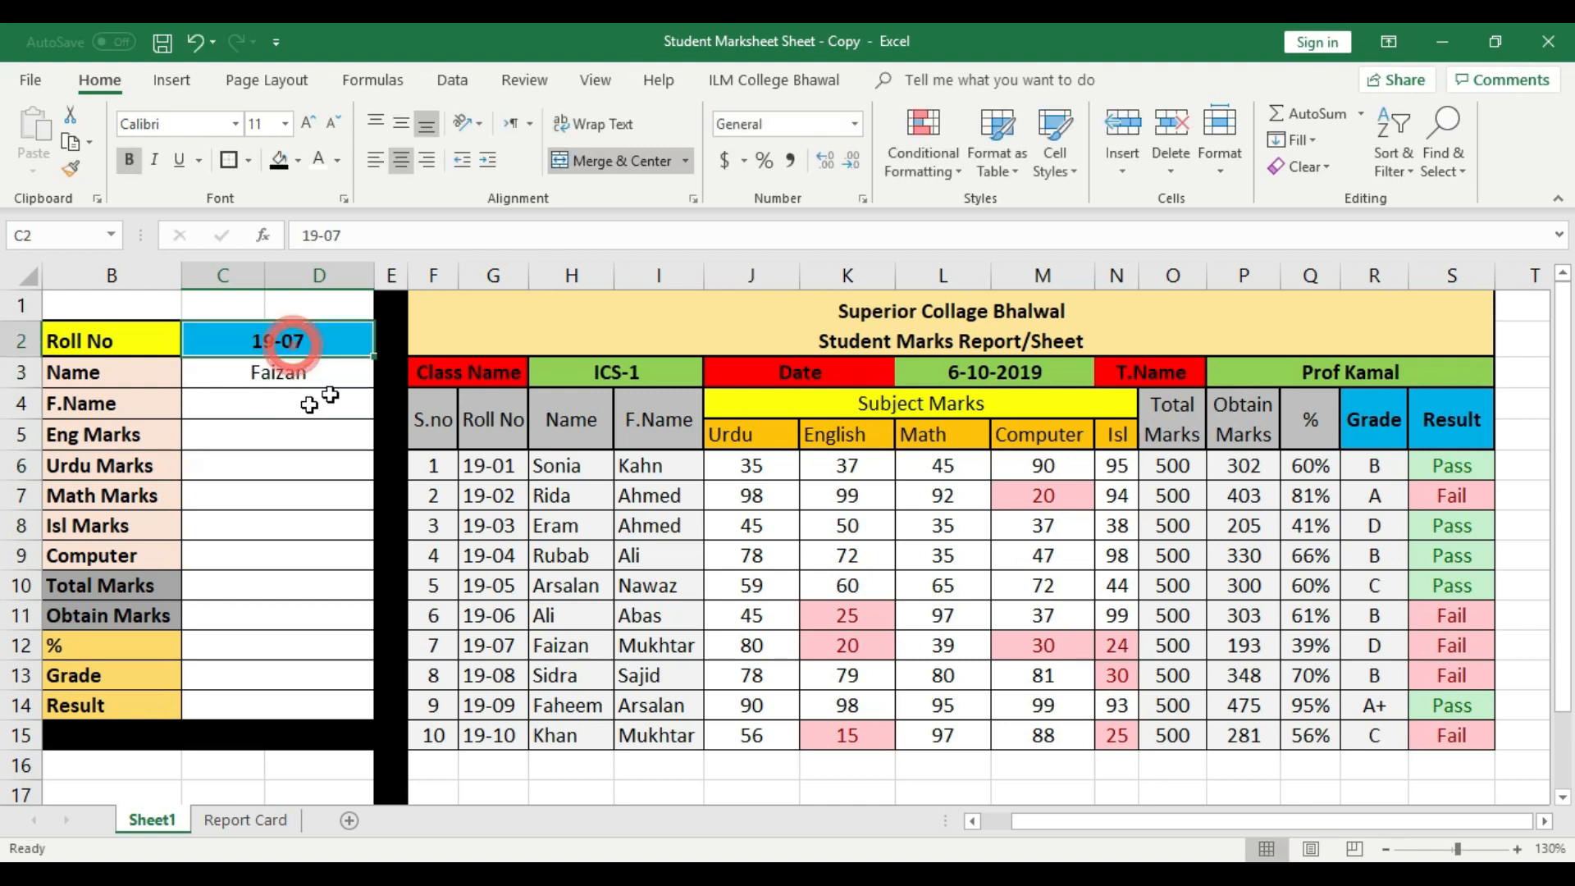
click(270, 377)
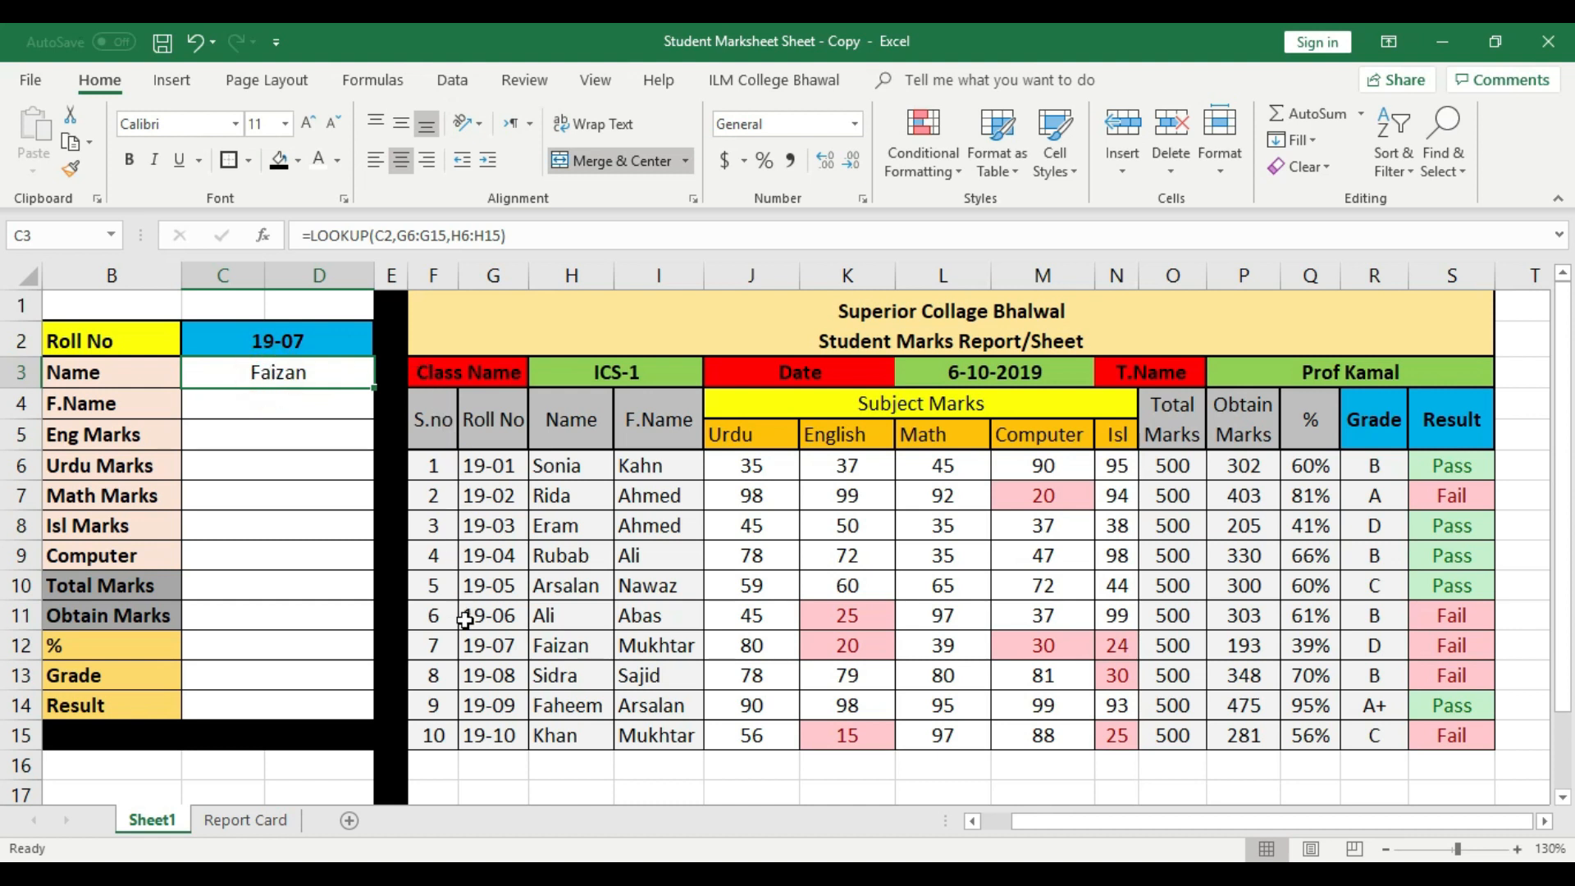
click(484, 639)
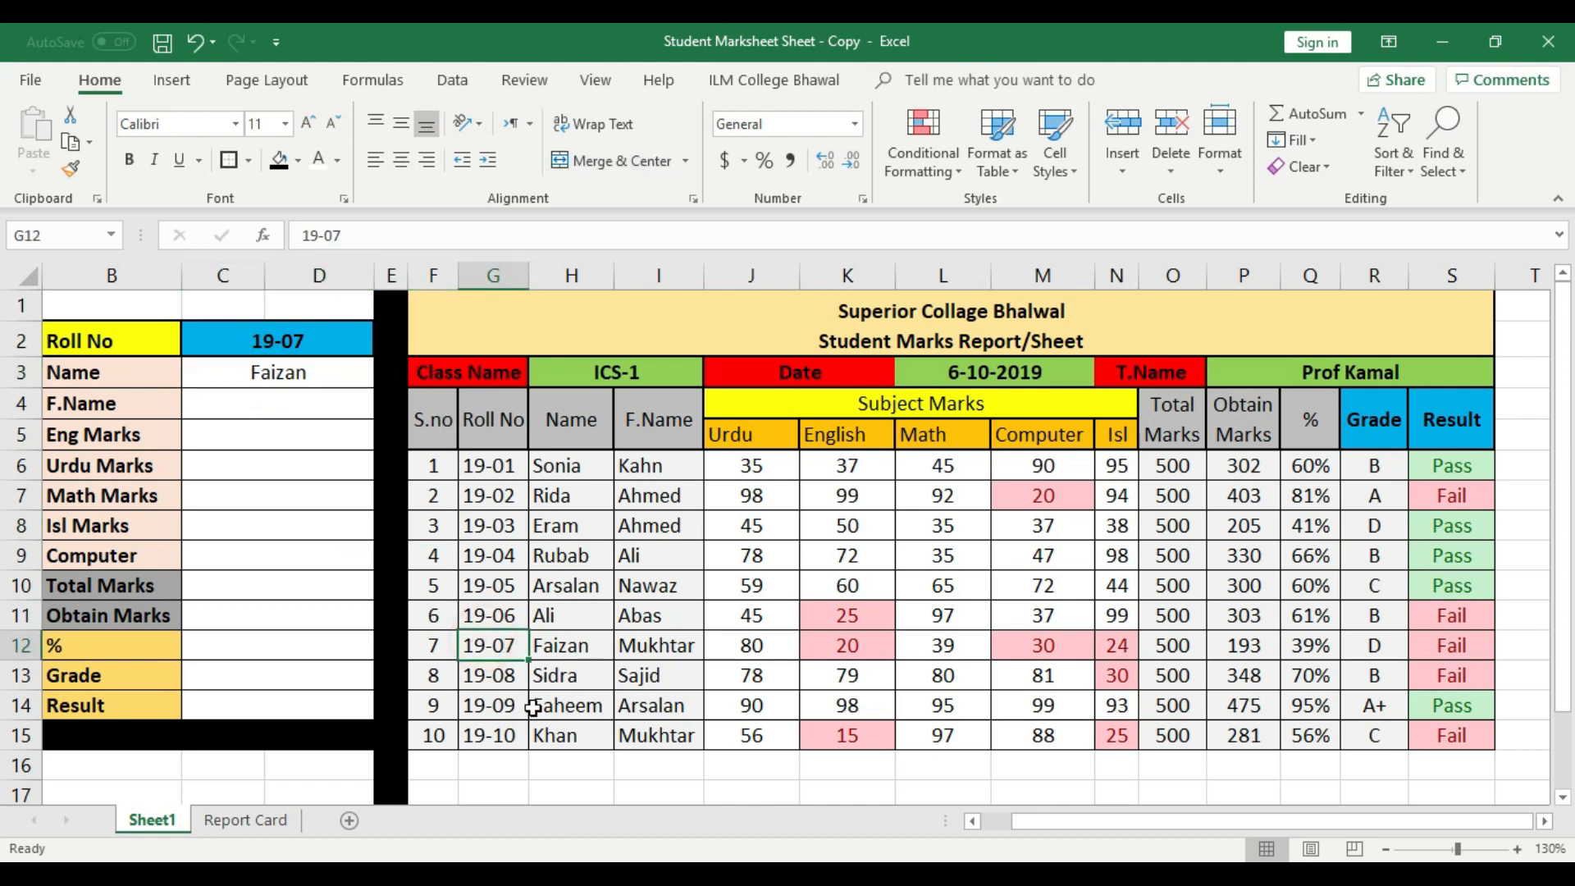
click(565, 648)
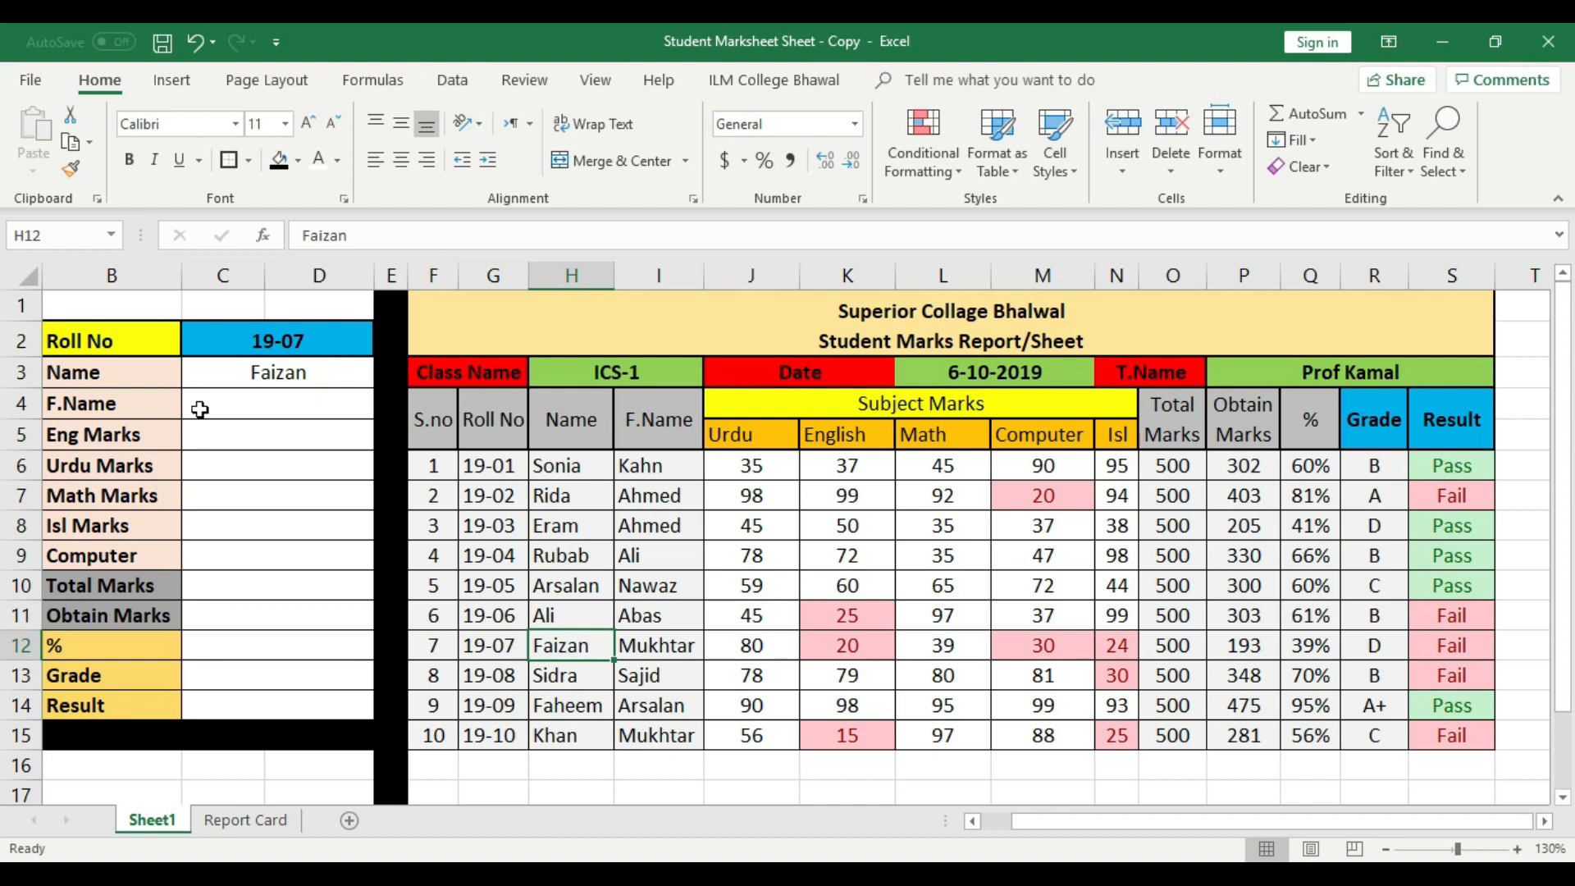
click(283, 345)
click(238, 374)
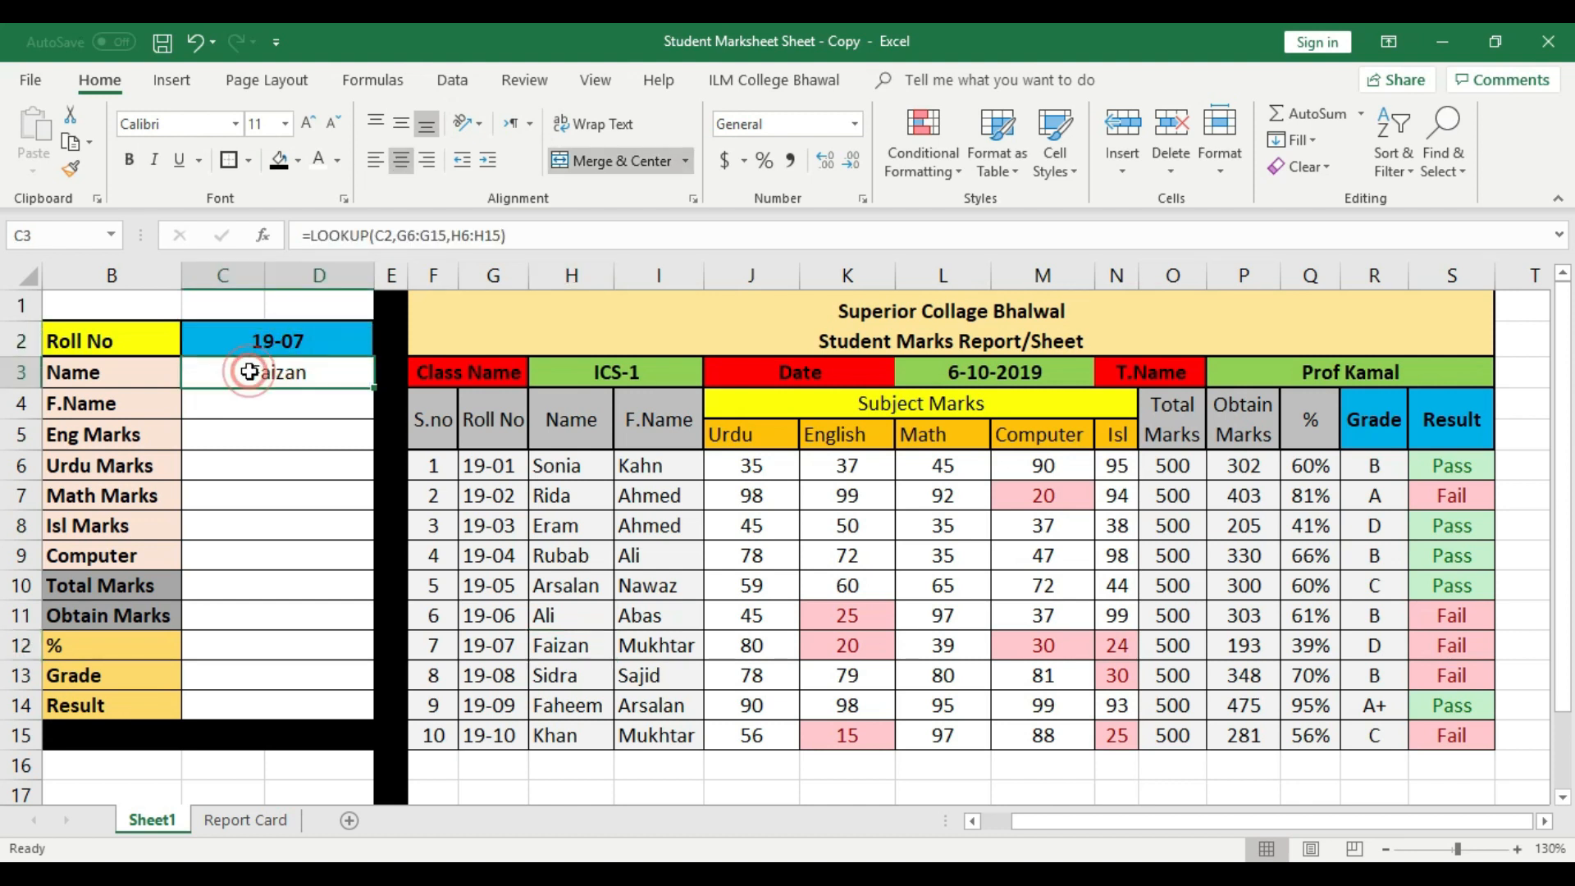
click(237, 412)
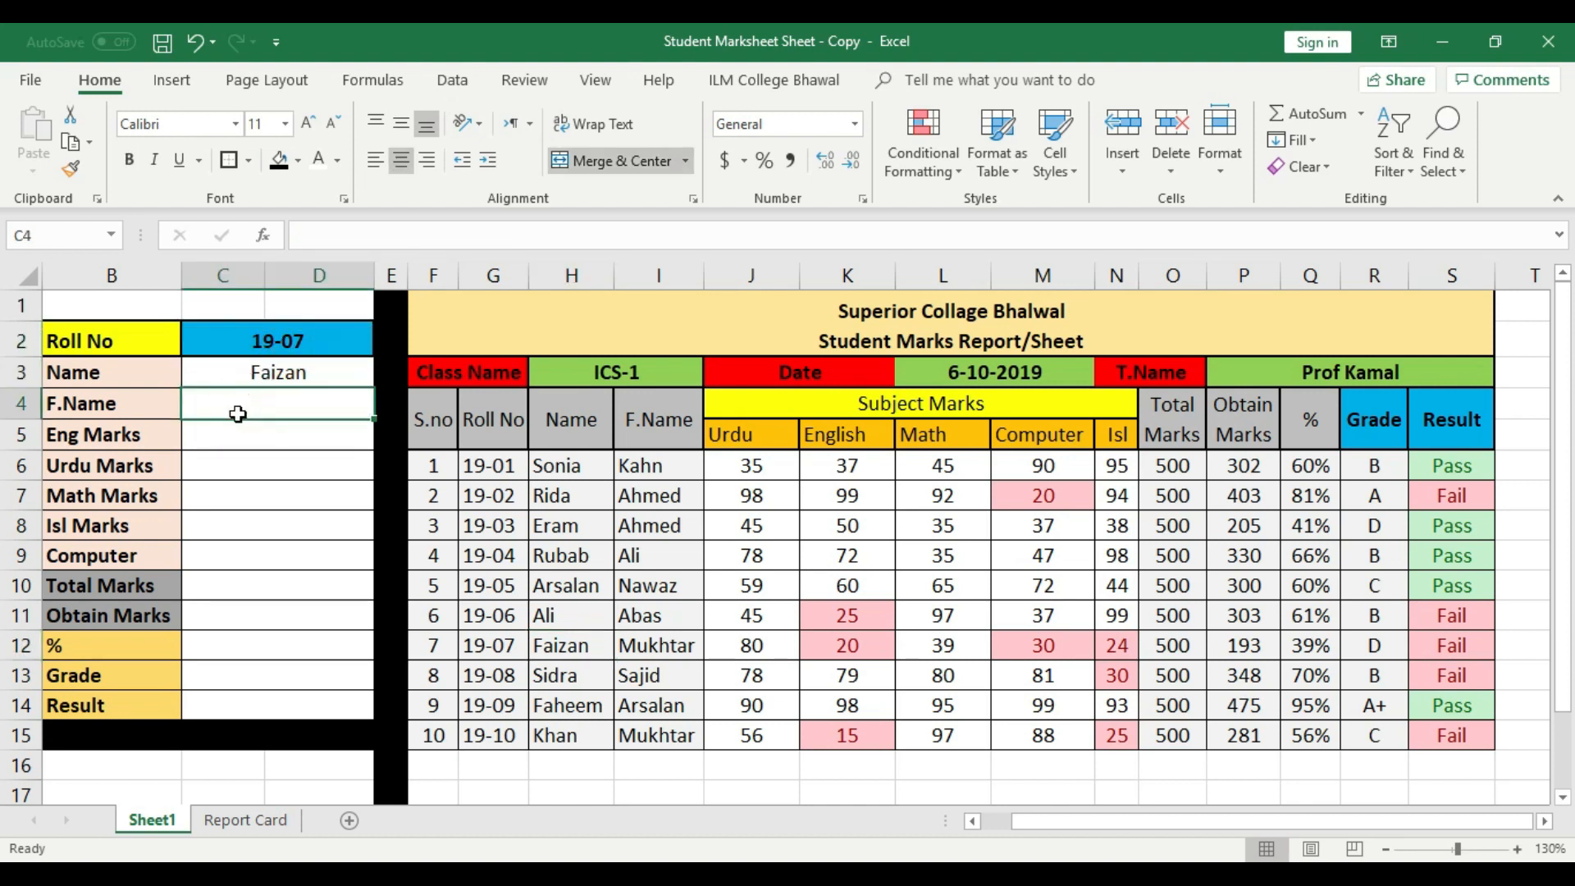
click(259, 498)
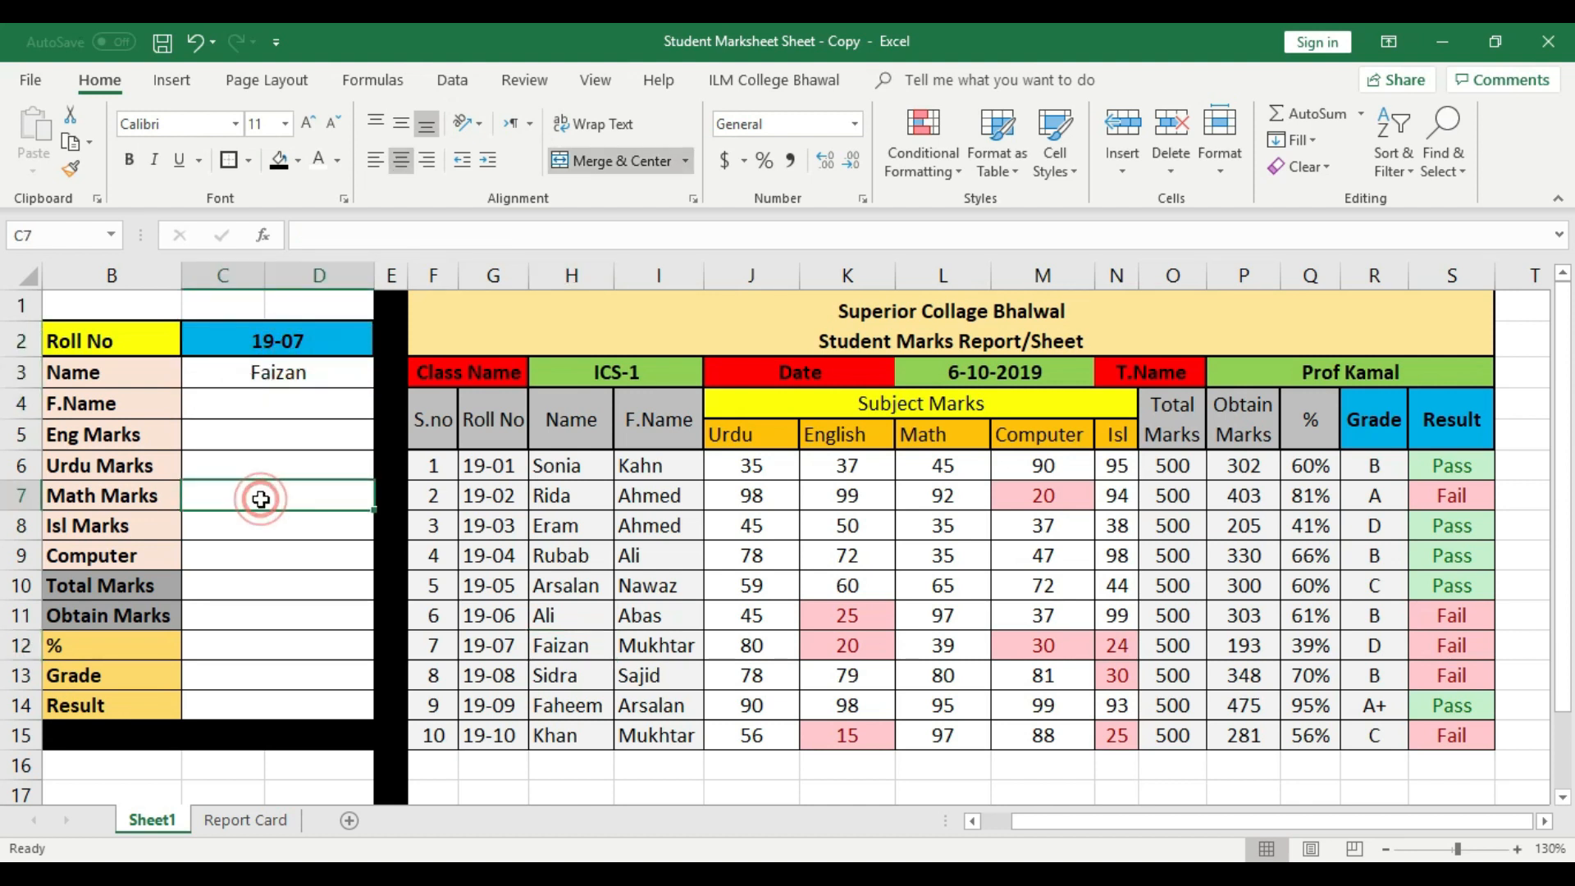
- Enter a LOOKUP formula in the F.Name cell C4 with lookup value C2, lookup vector G6:G15 and result vector I6:I15
click(286, 410)
text(=)
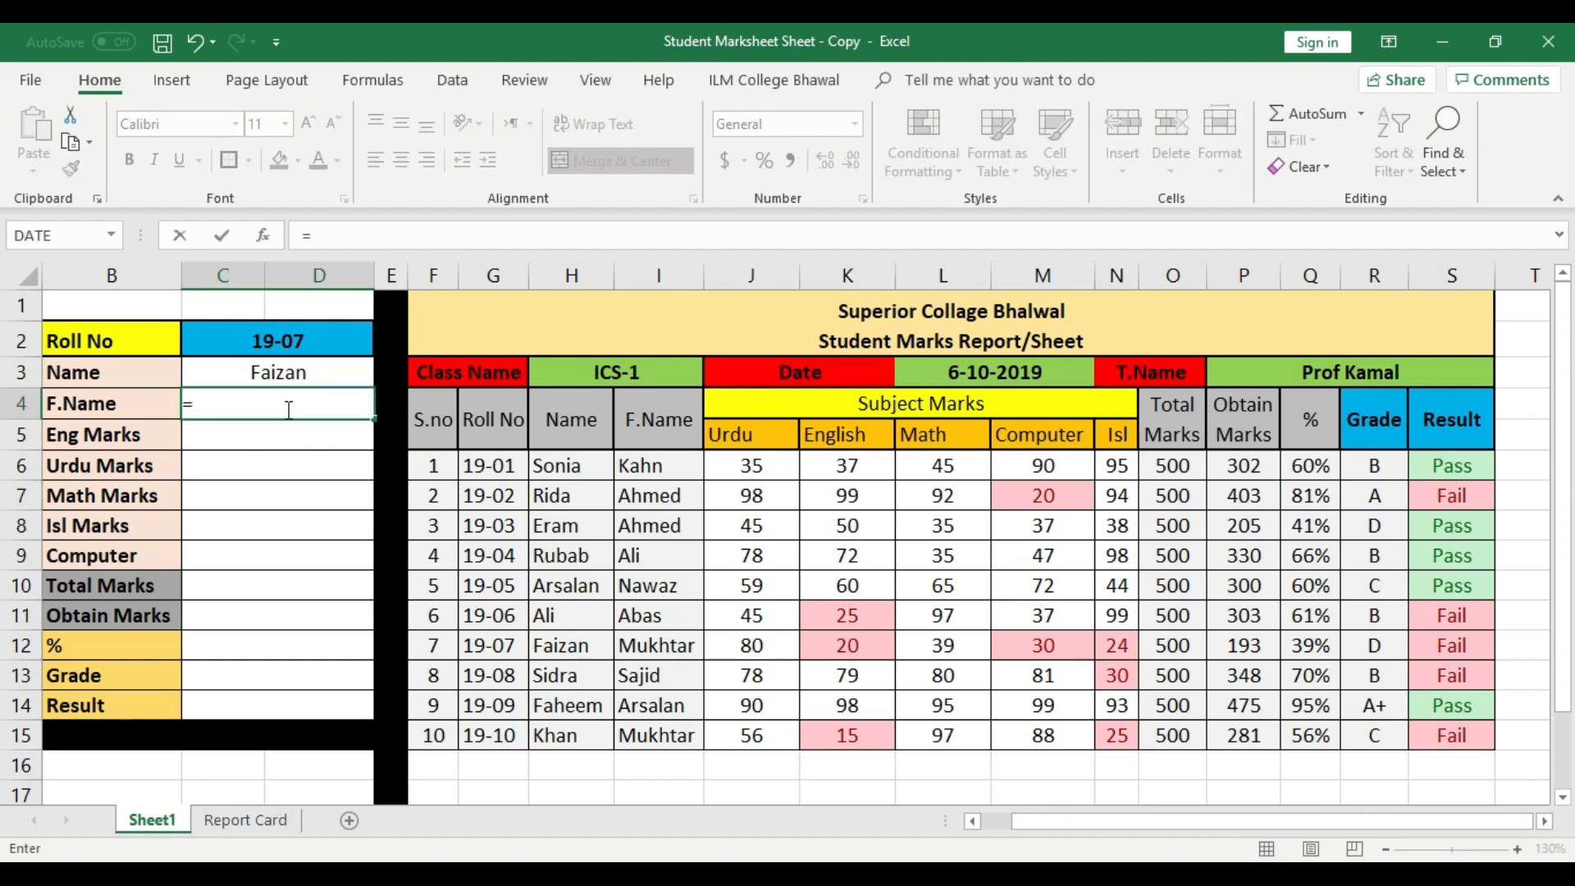
text(loo)
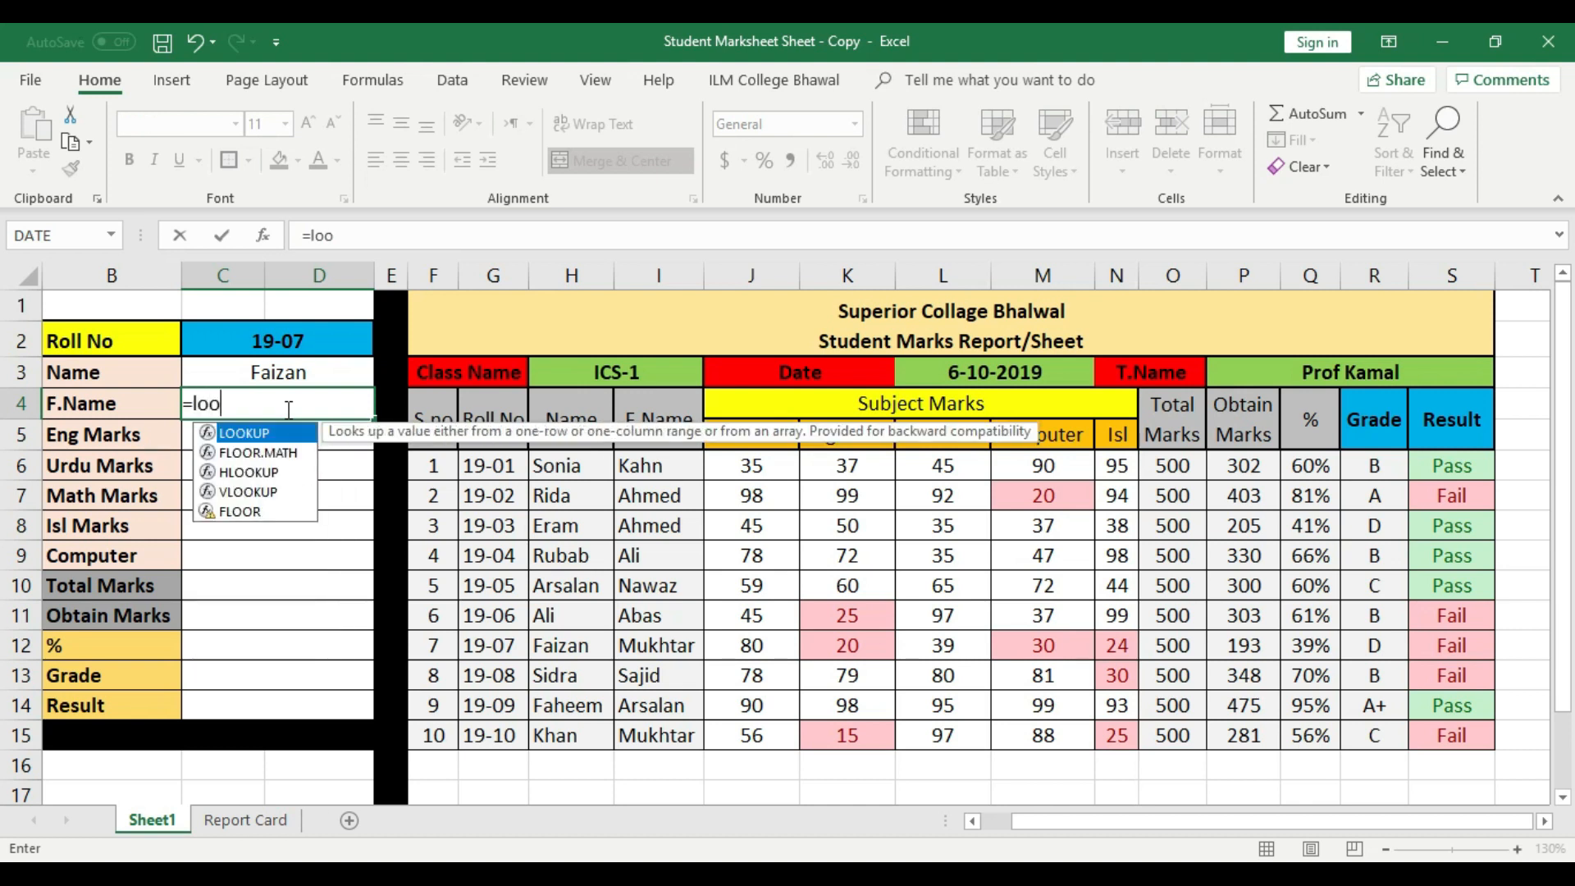
text(kup)
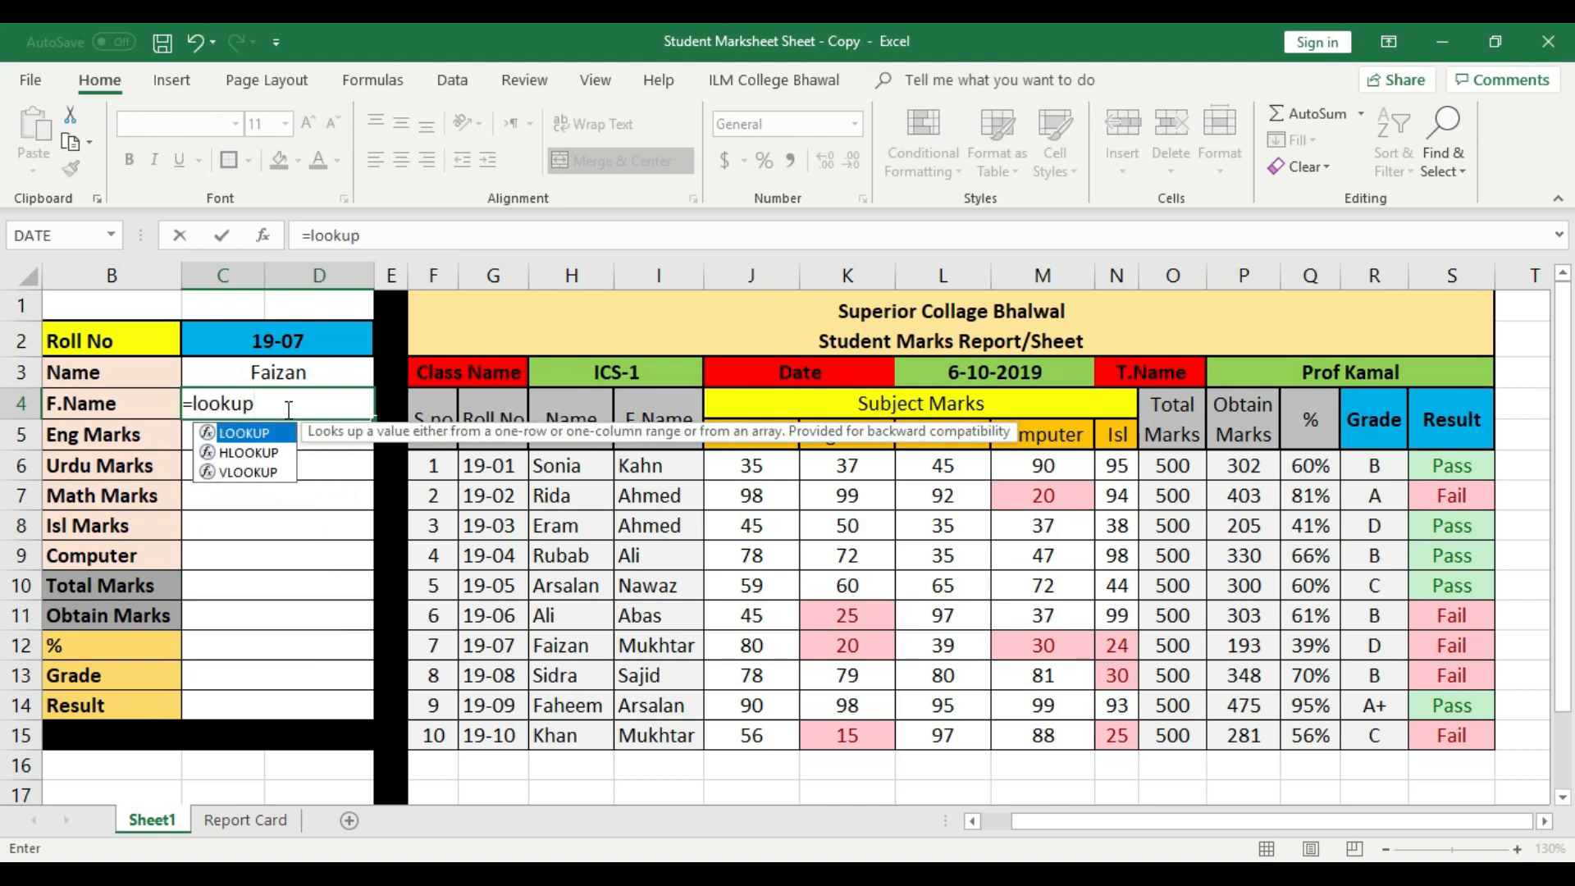
text(()
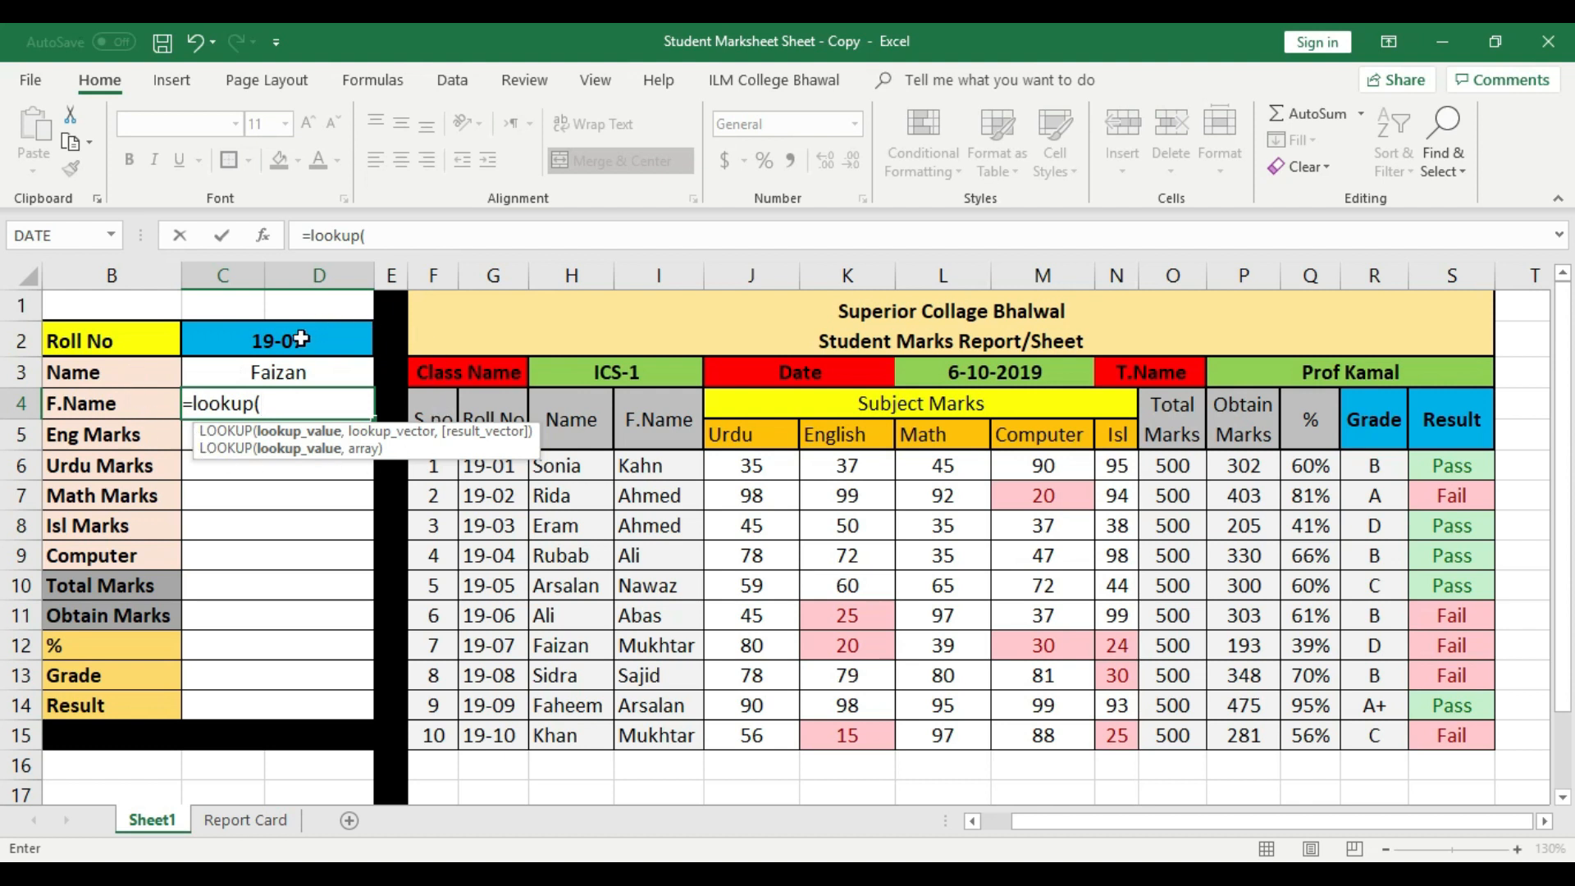
click(302, 338)
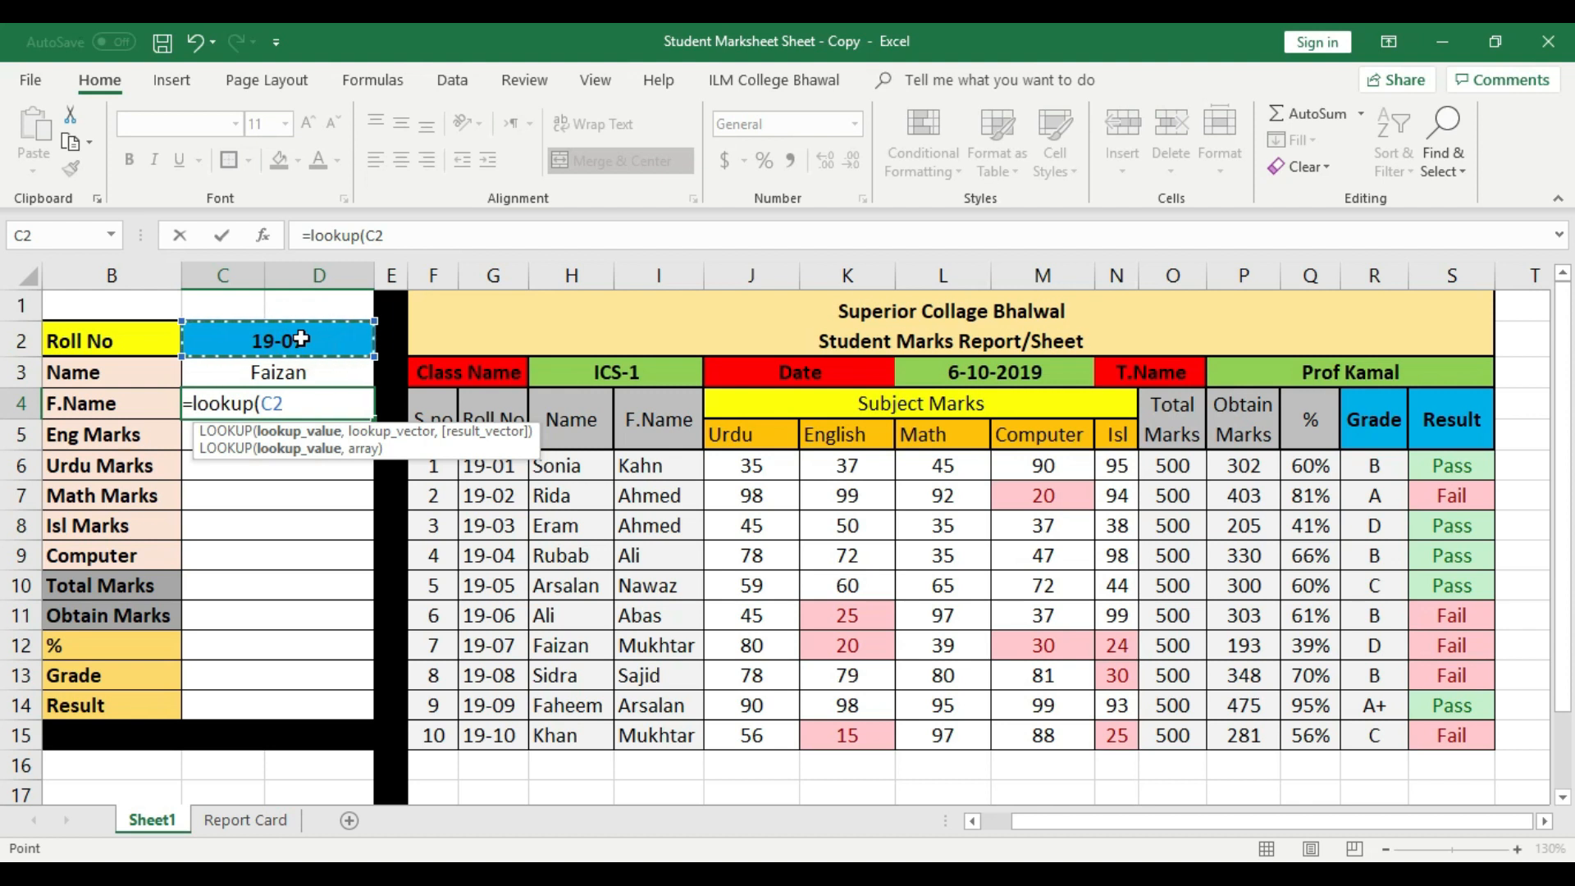
text(,)
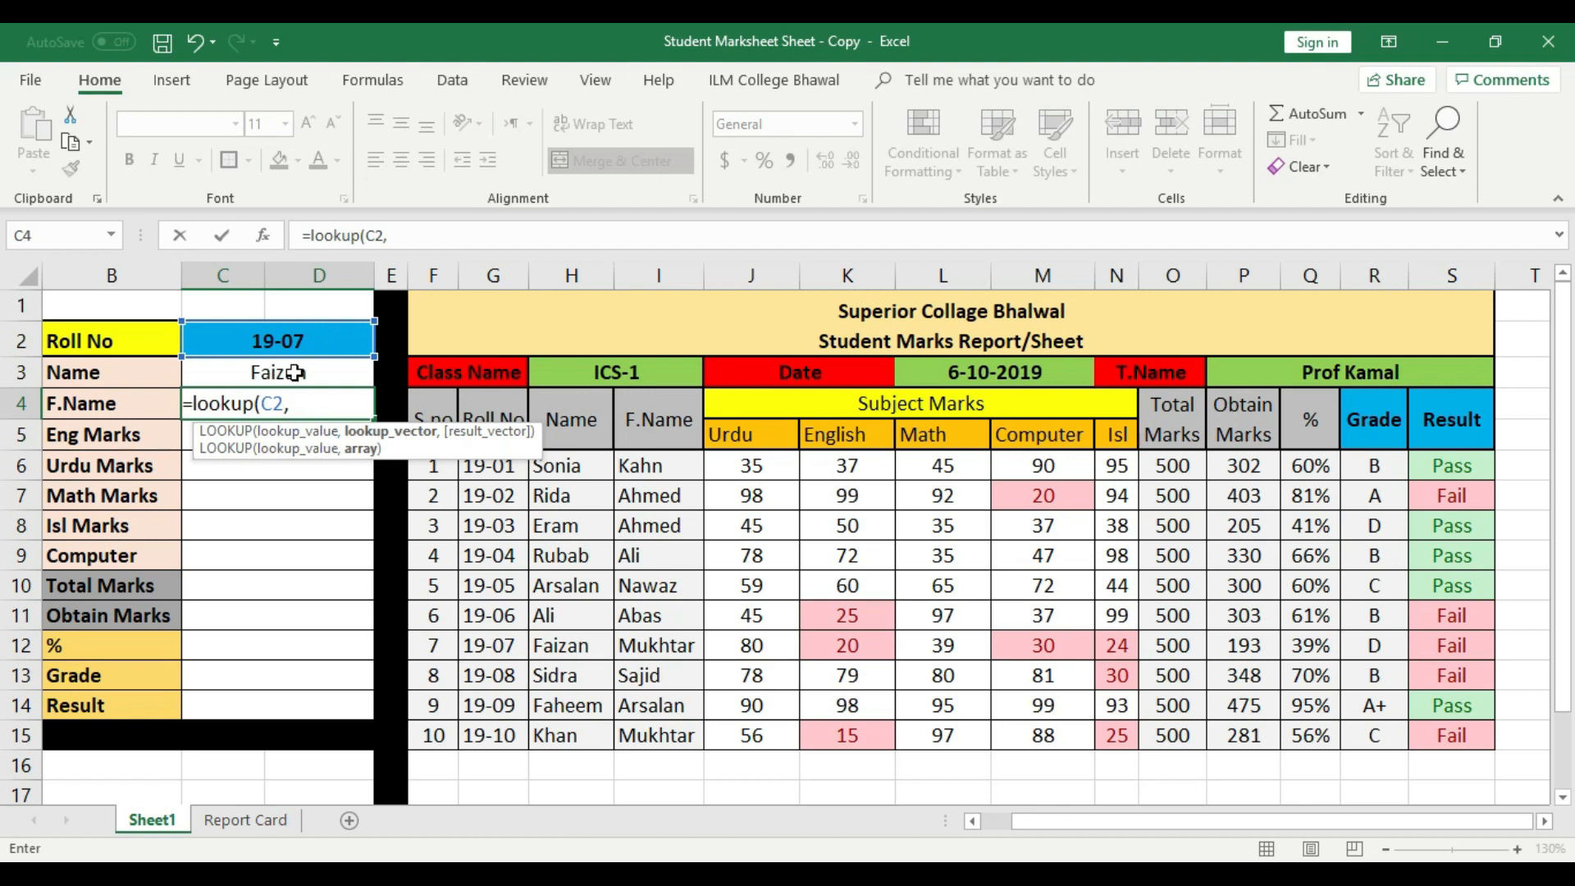
drag(507, 464, 506, 729)
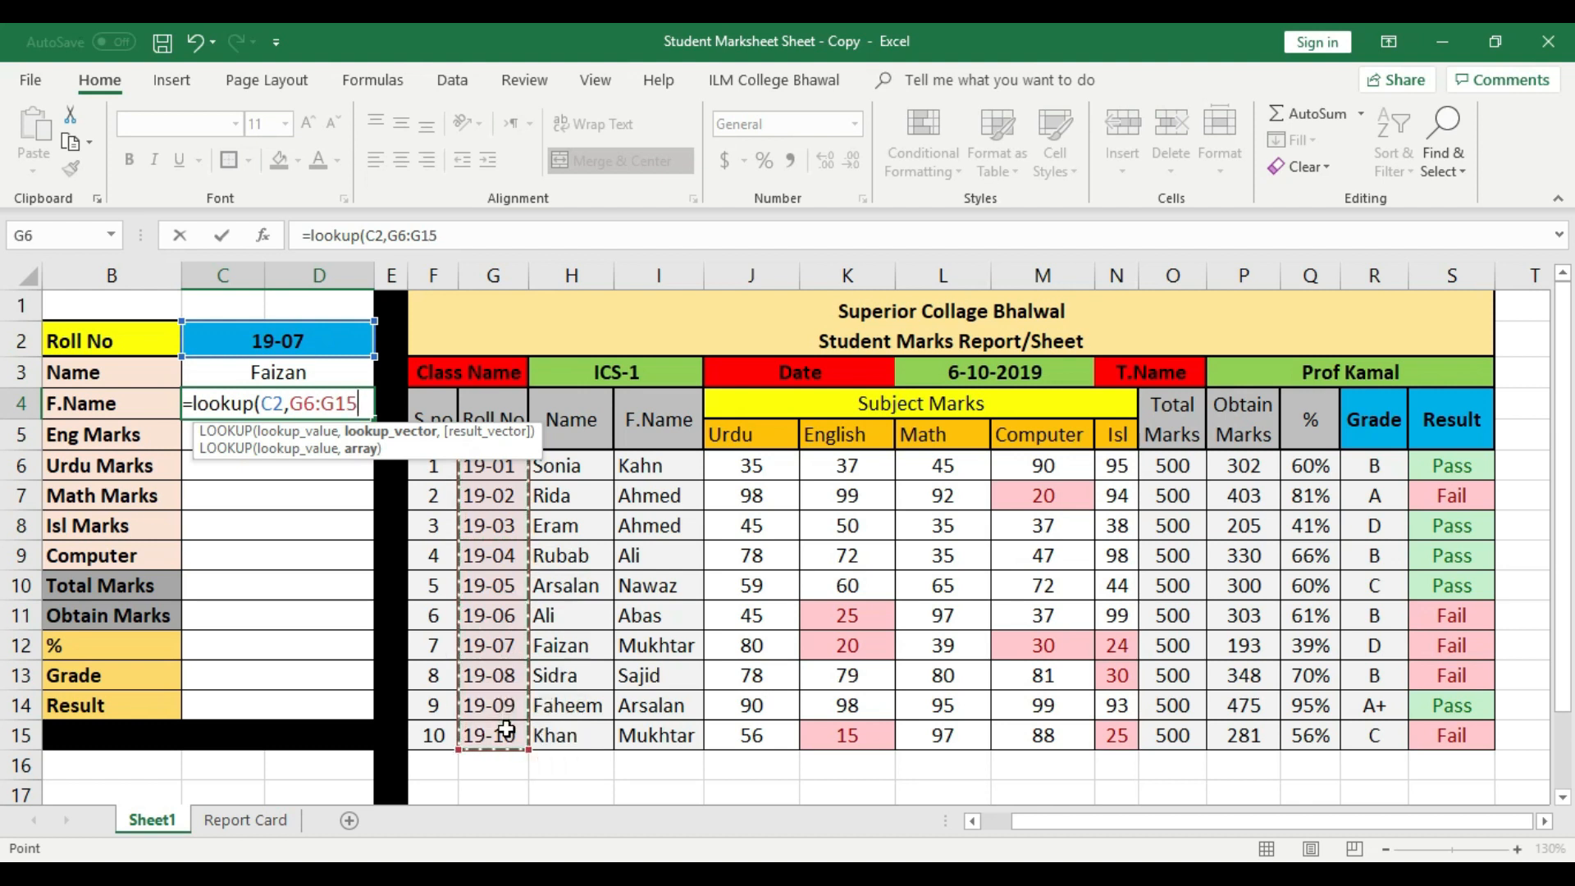
text(,)
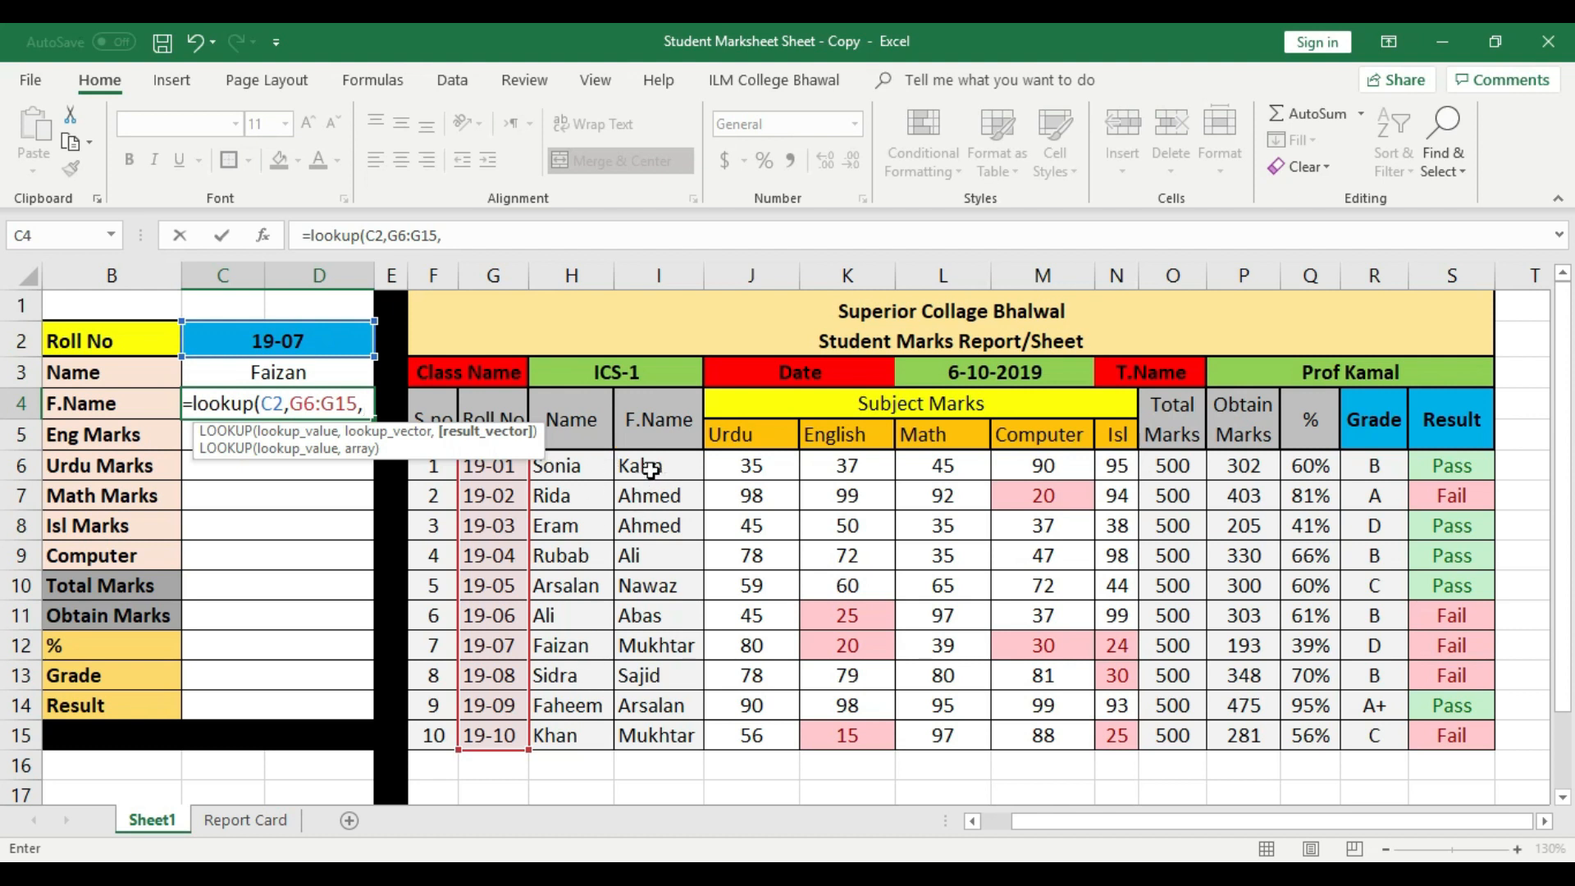
drag(650, 465, 650, 742)
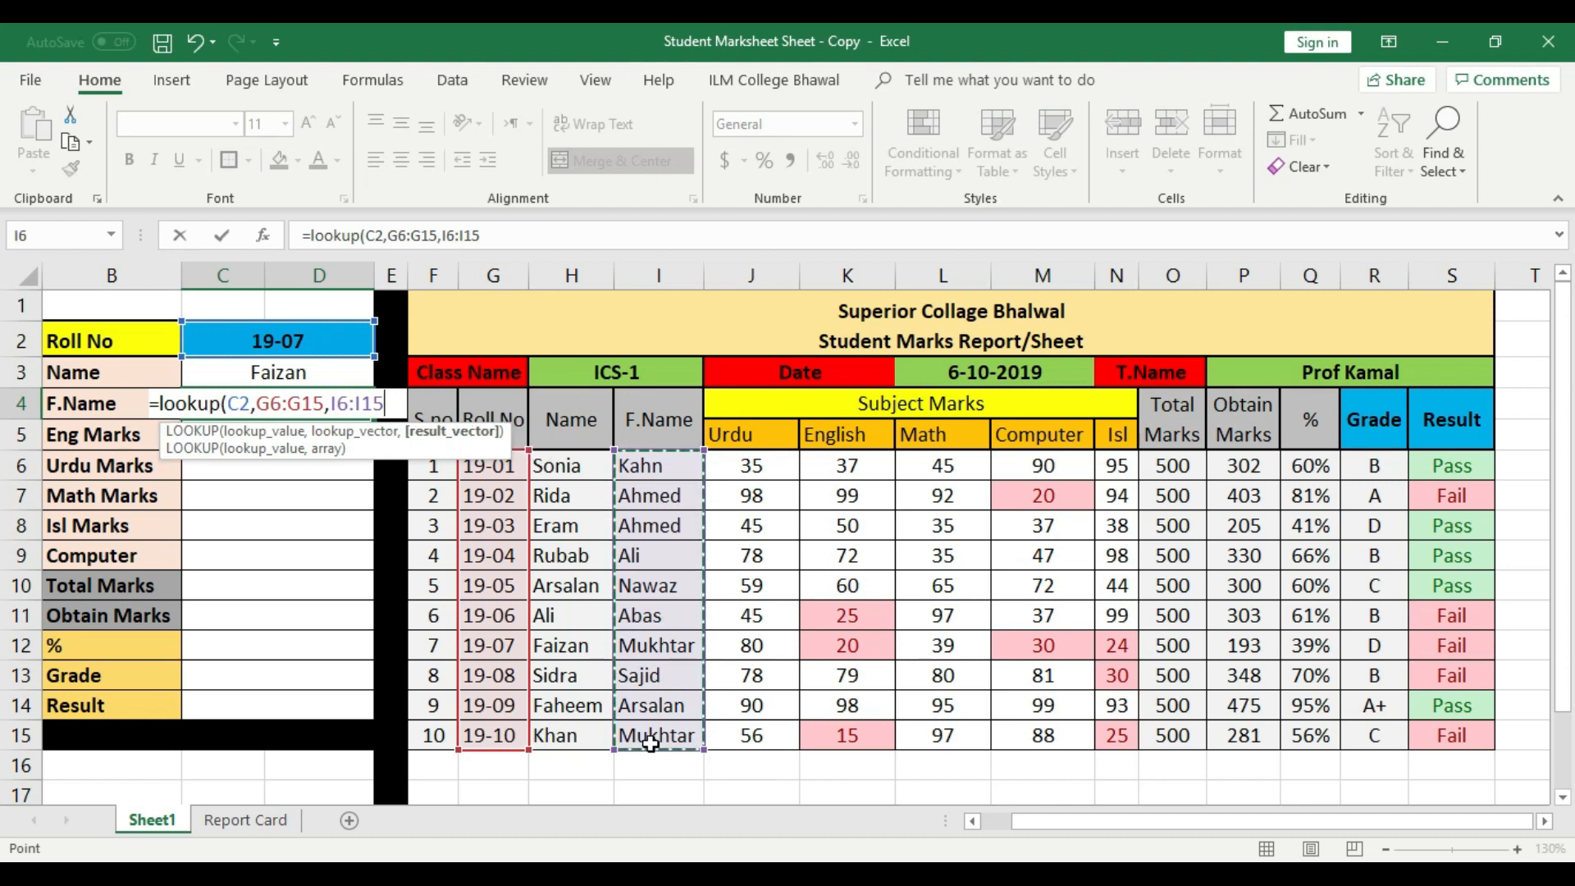
key(Return)
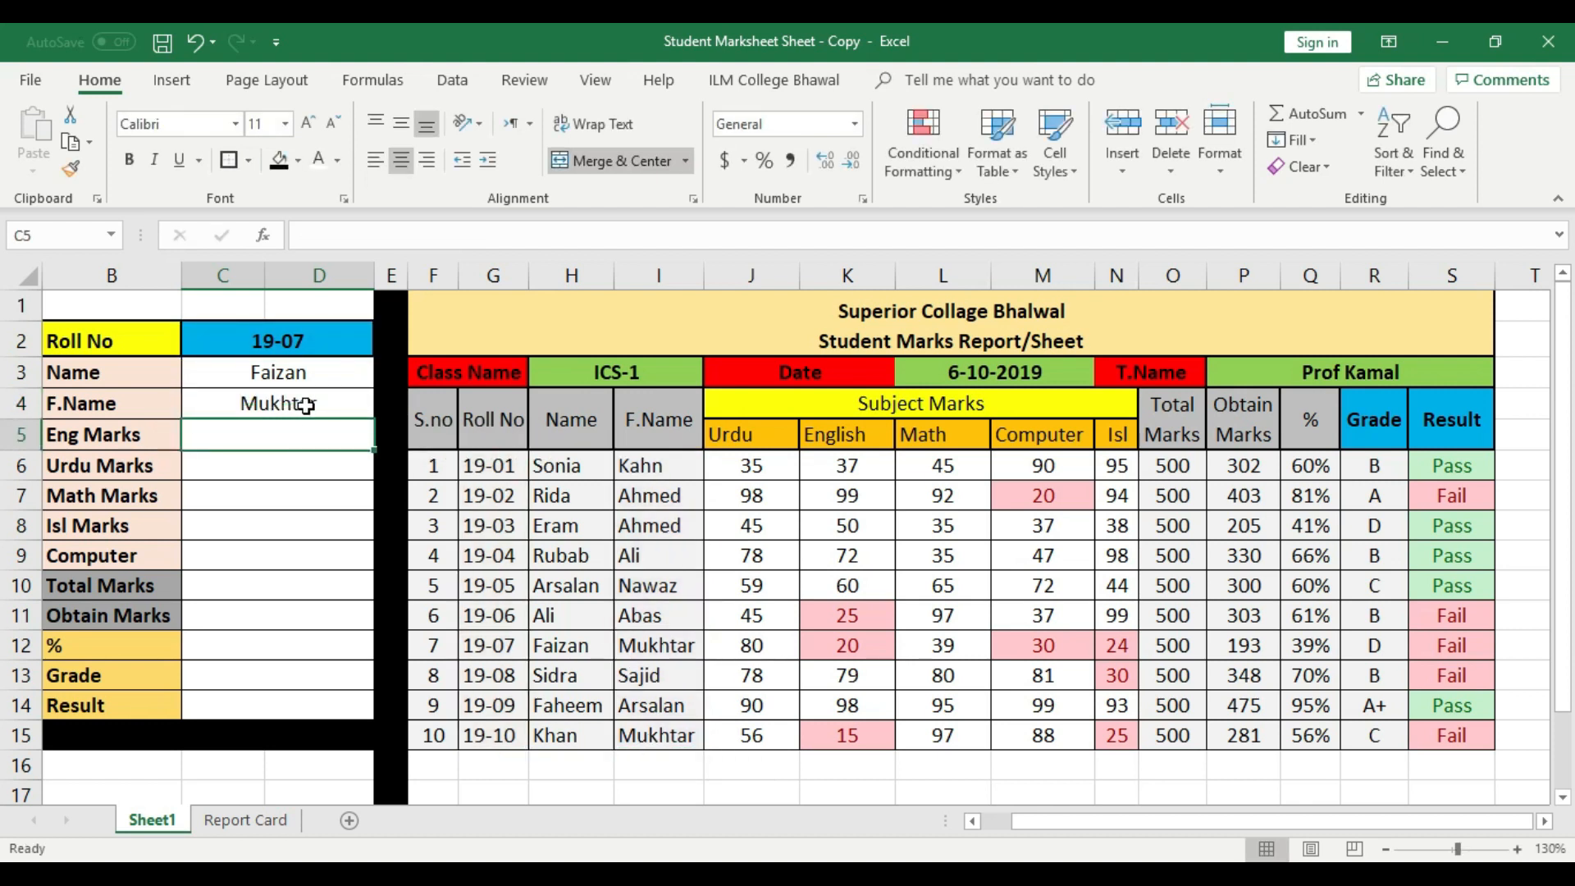
- Test the Name and F.Name lookups by changing the roll number in C2 to the one of the student in row 13
click(306, 404)
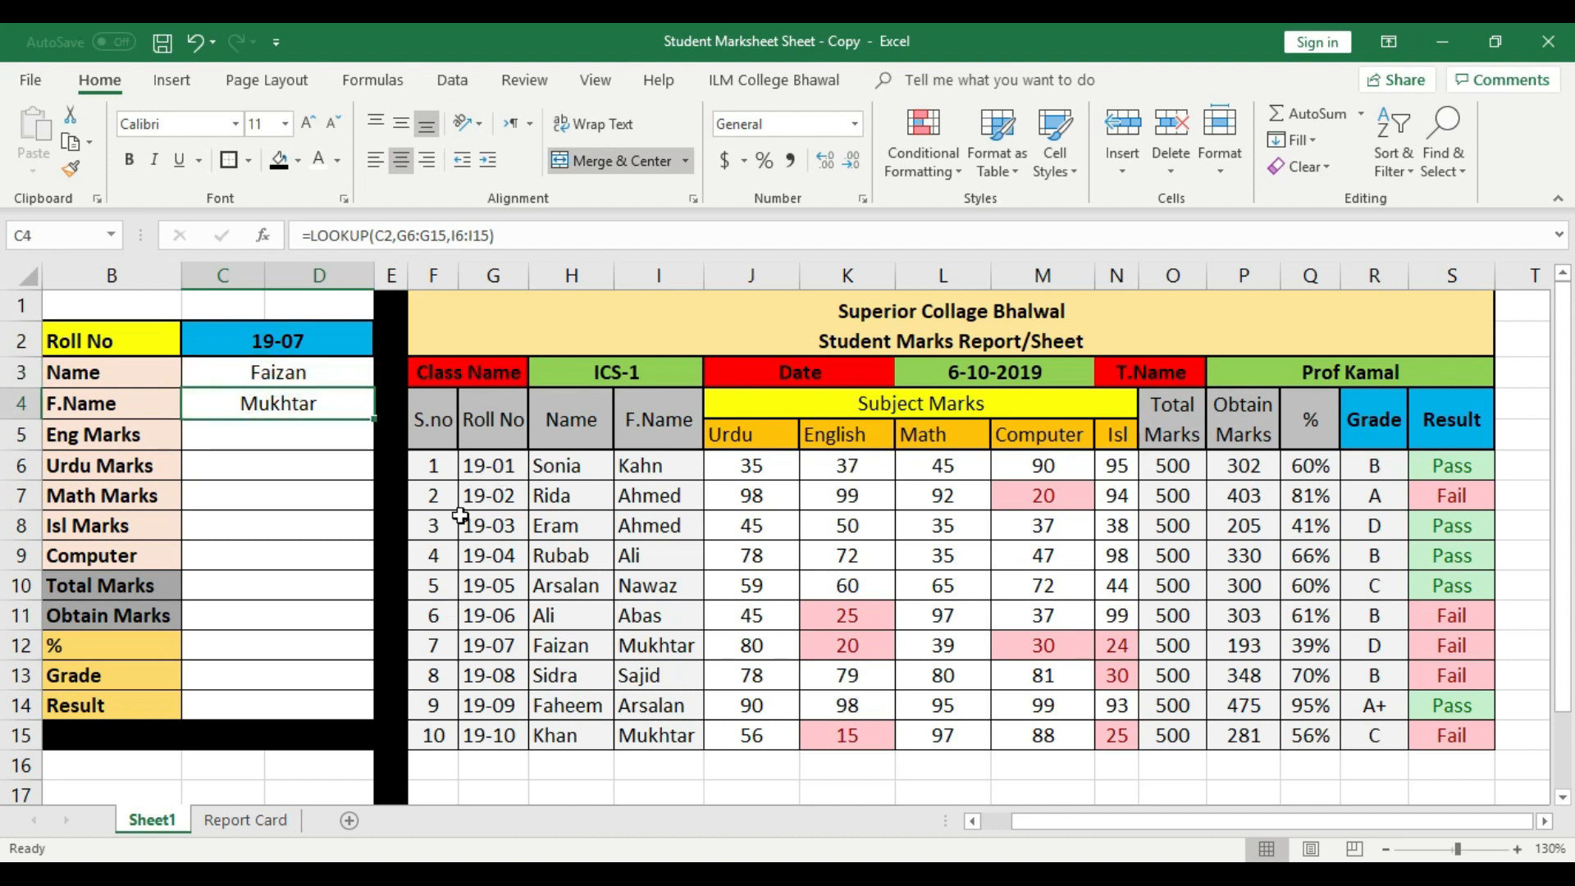
click(566, 645)
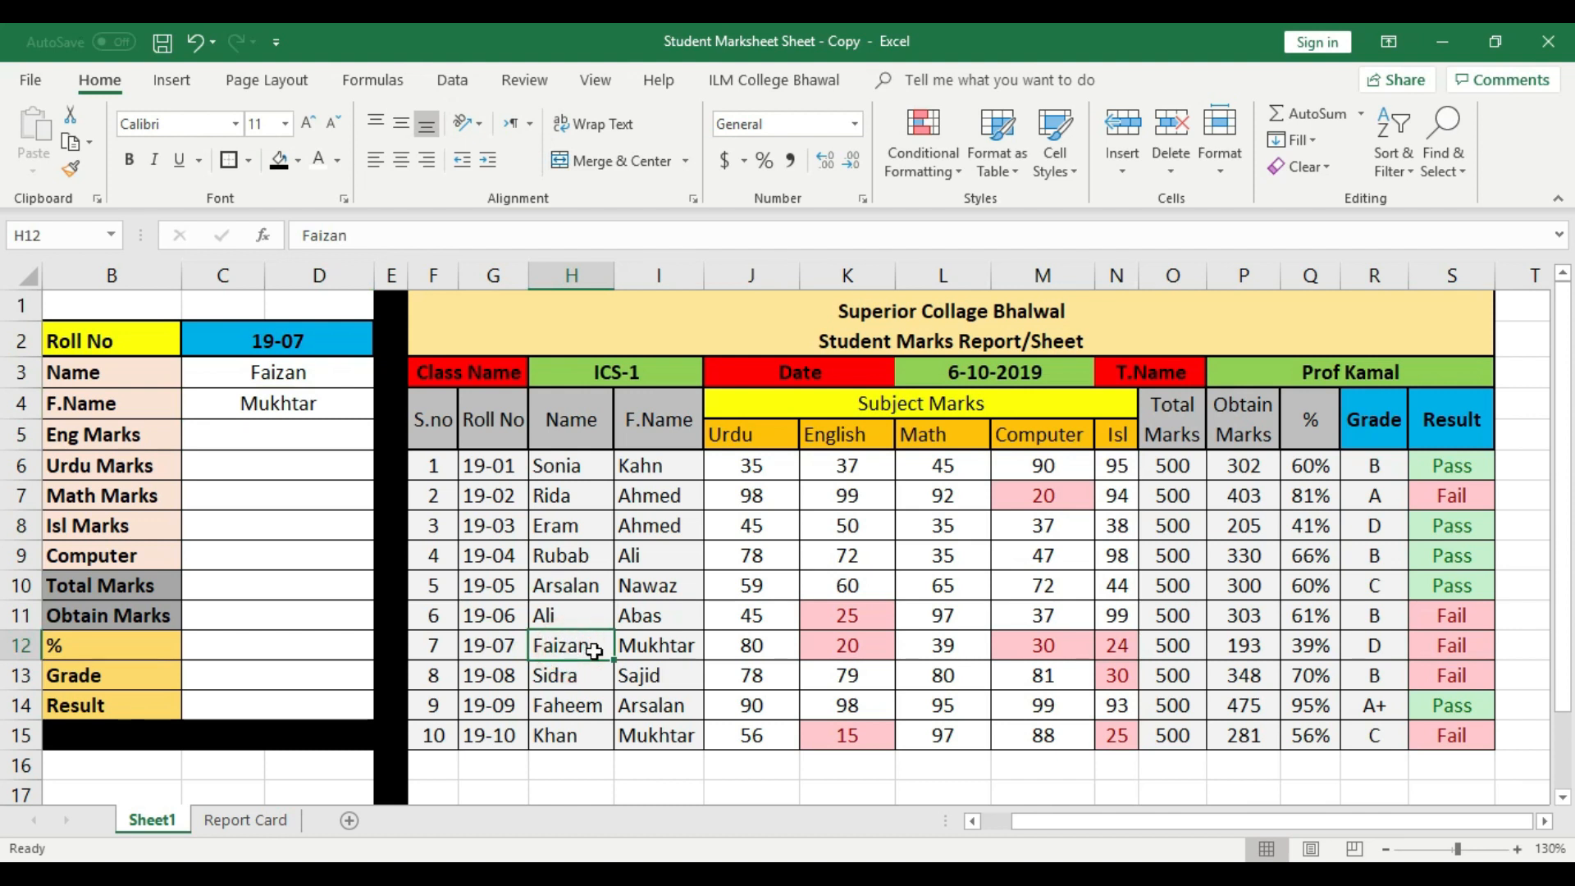
double_click(341, 334)
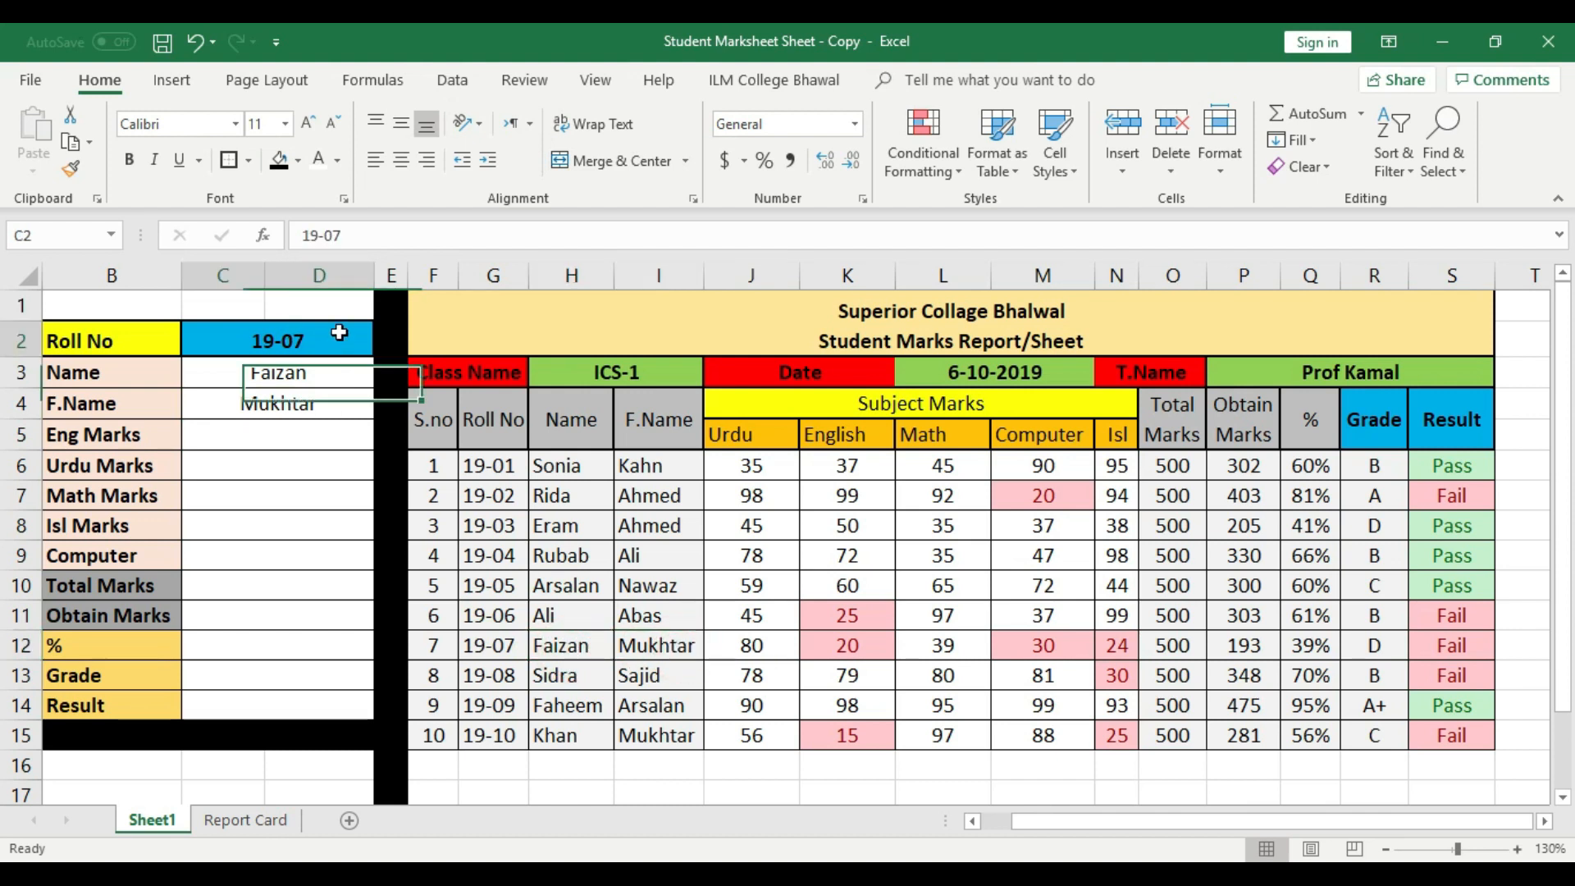
key(BackSpace)
text(8)
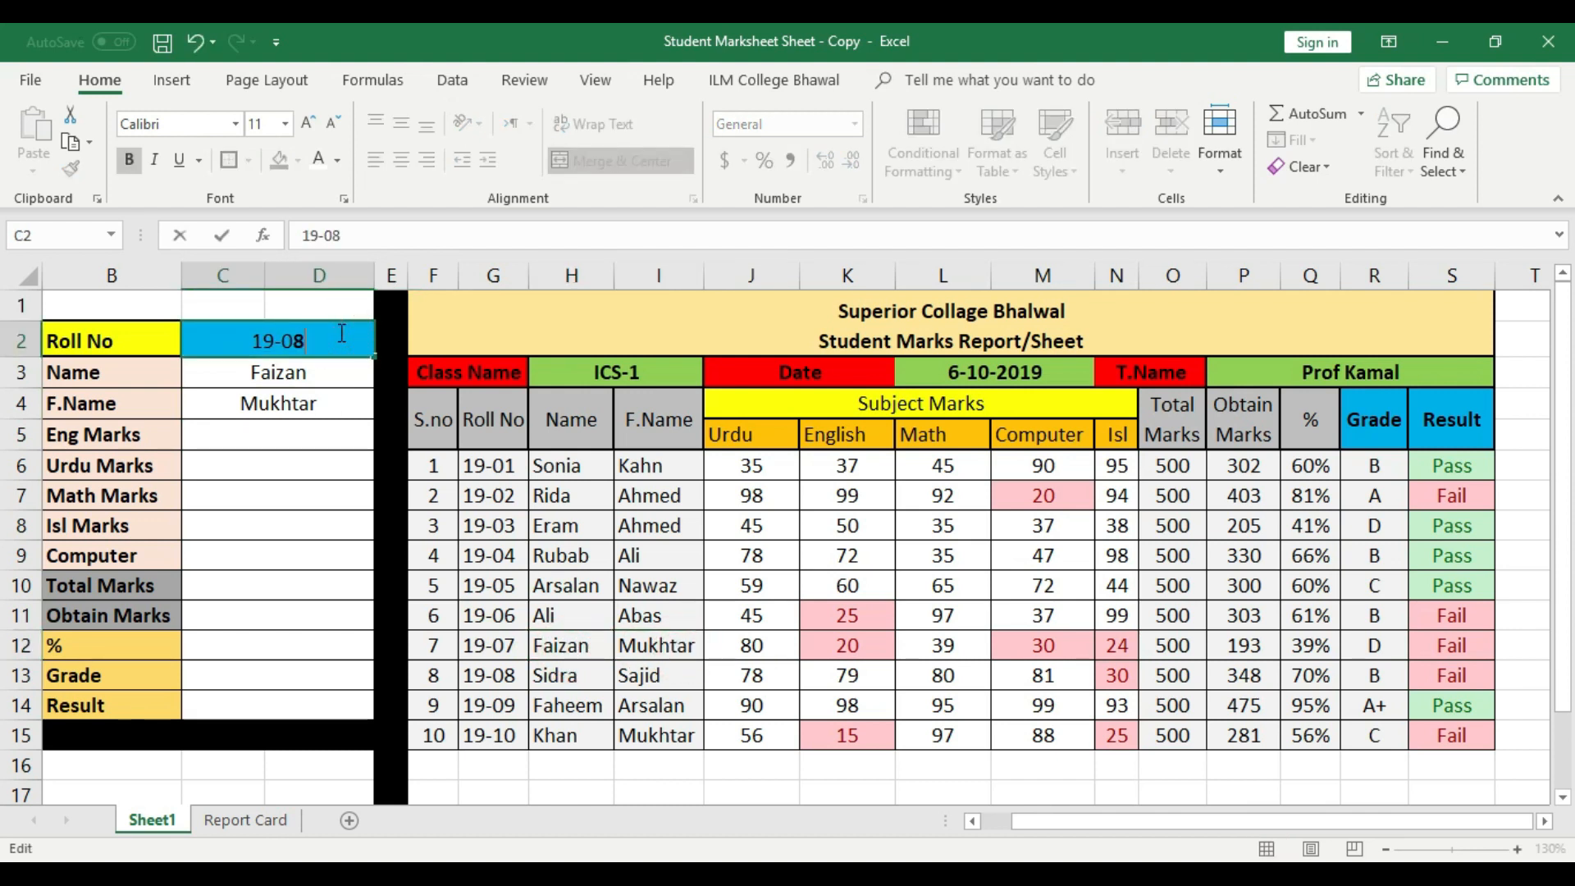
key(Return)
click(305, 518)
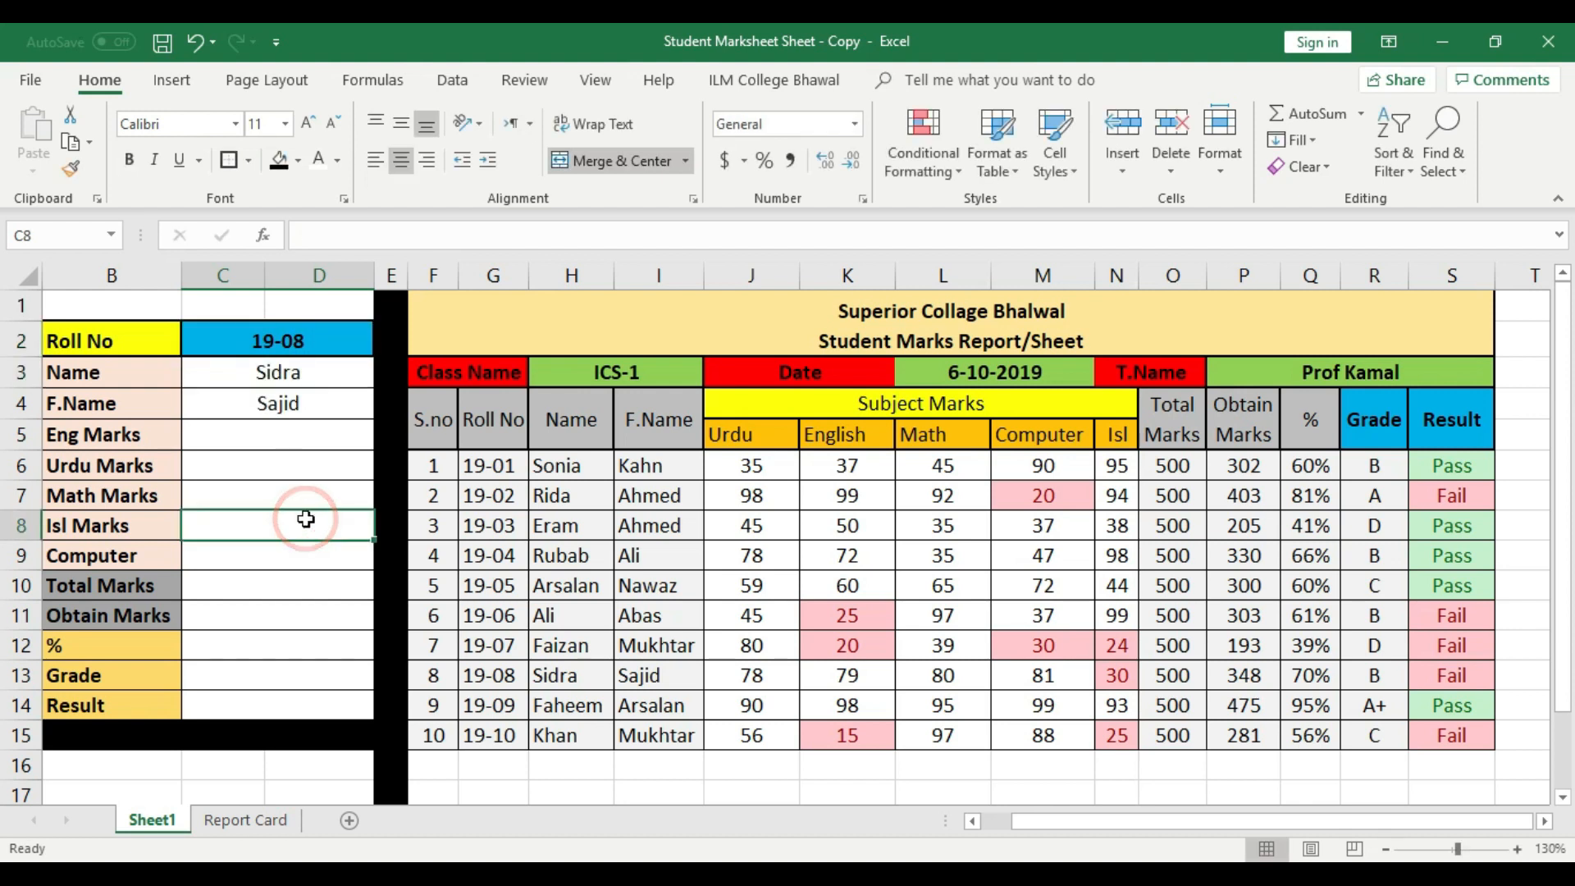
- Compare the looked-up name in C3 and father's name in C4 with the student record in row 13
click(306, 371)
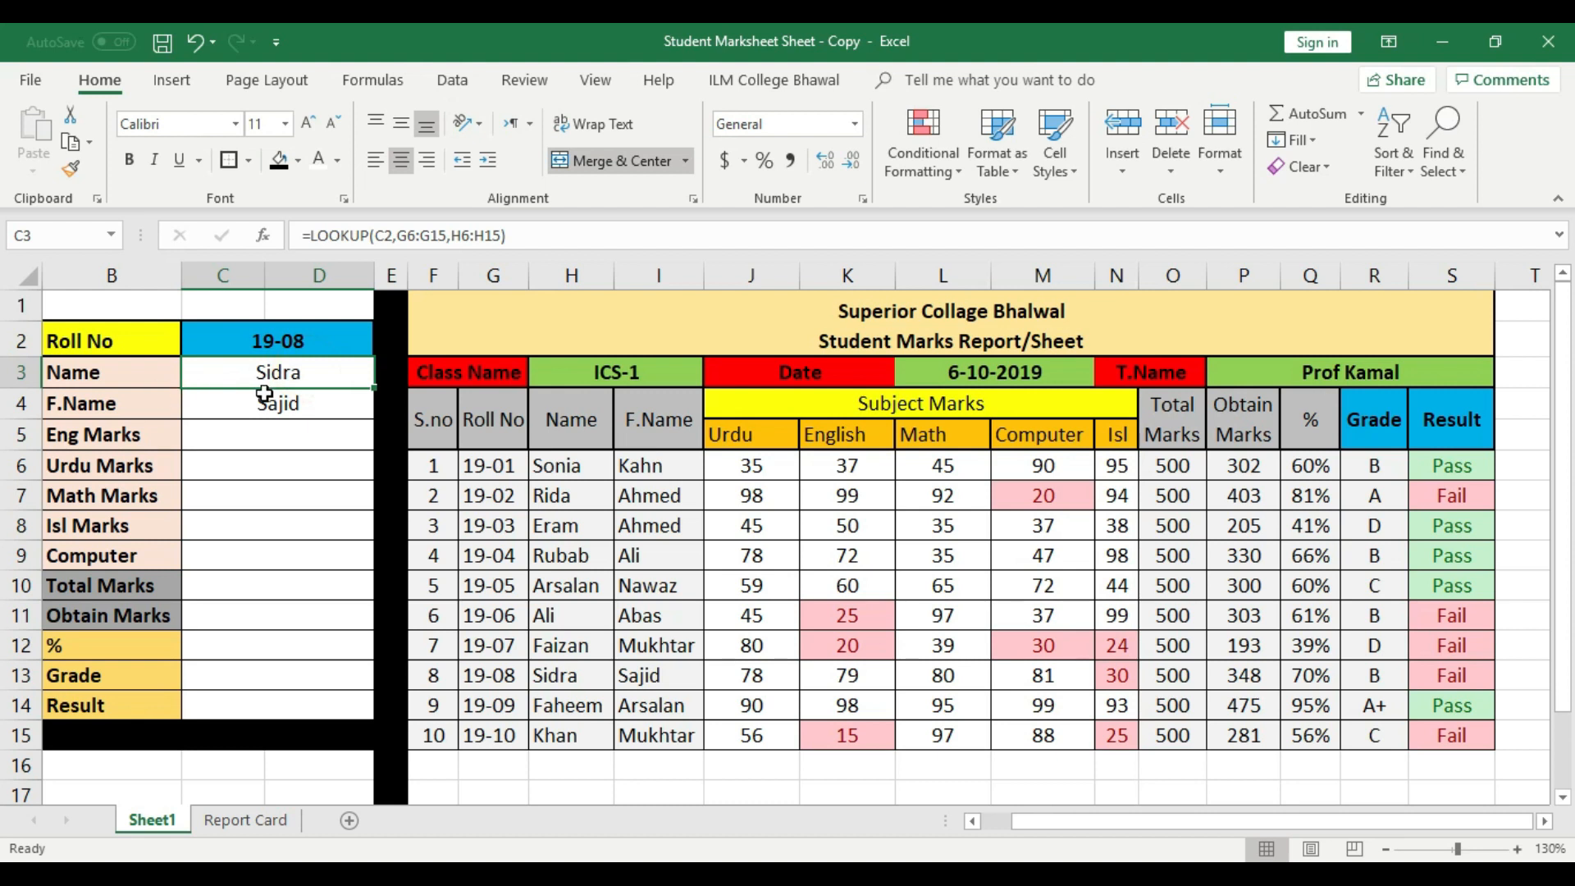
click(288, 402)
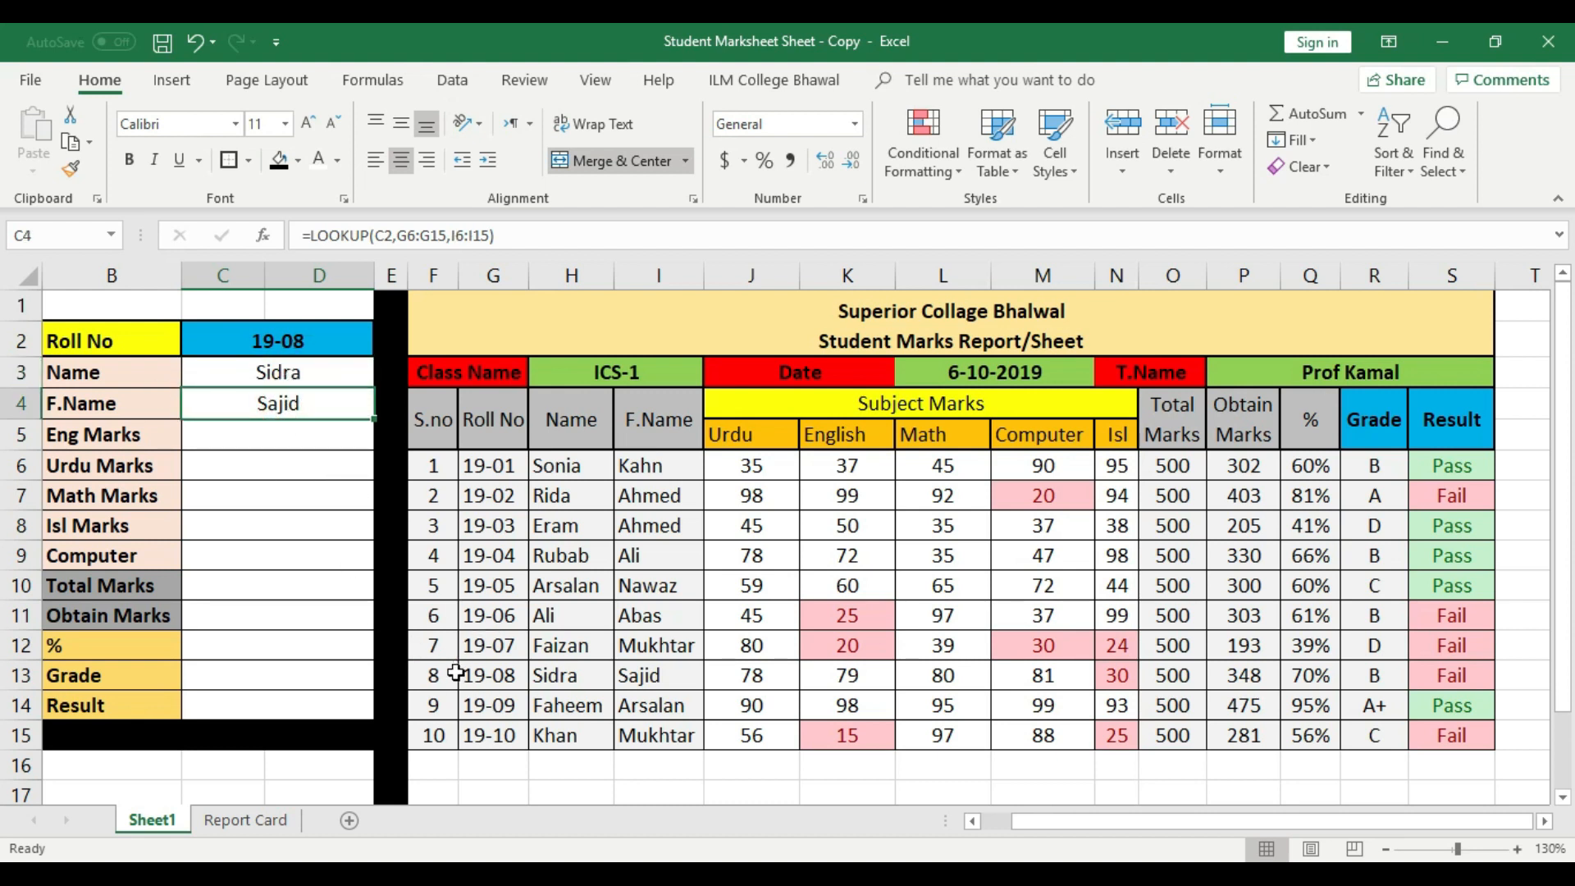
click(584, 673)
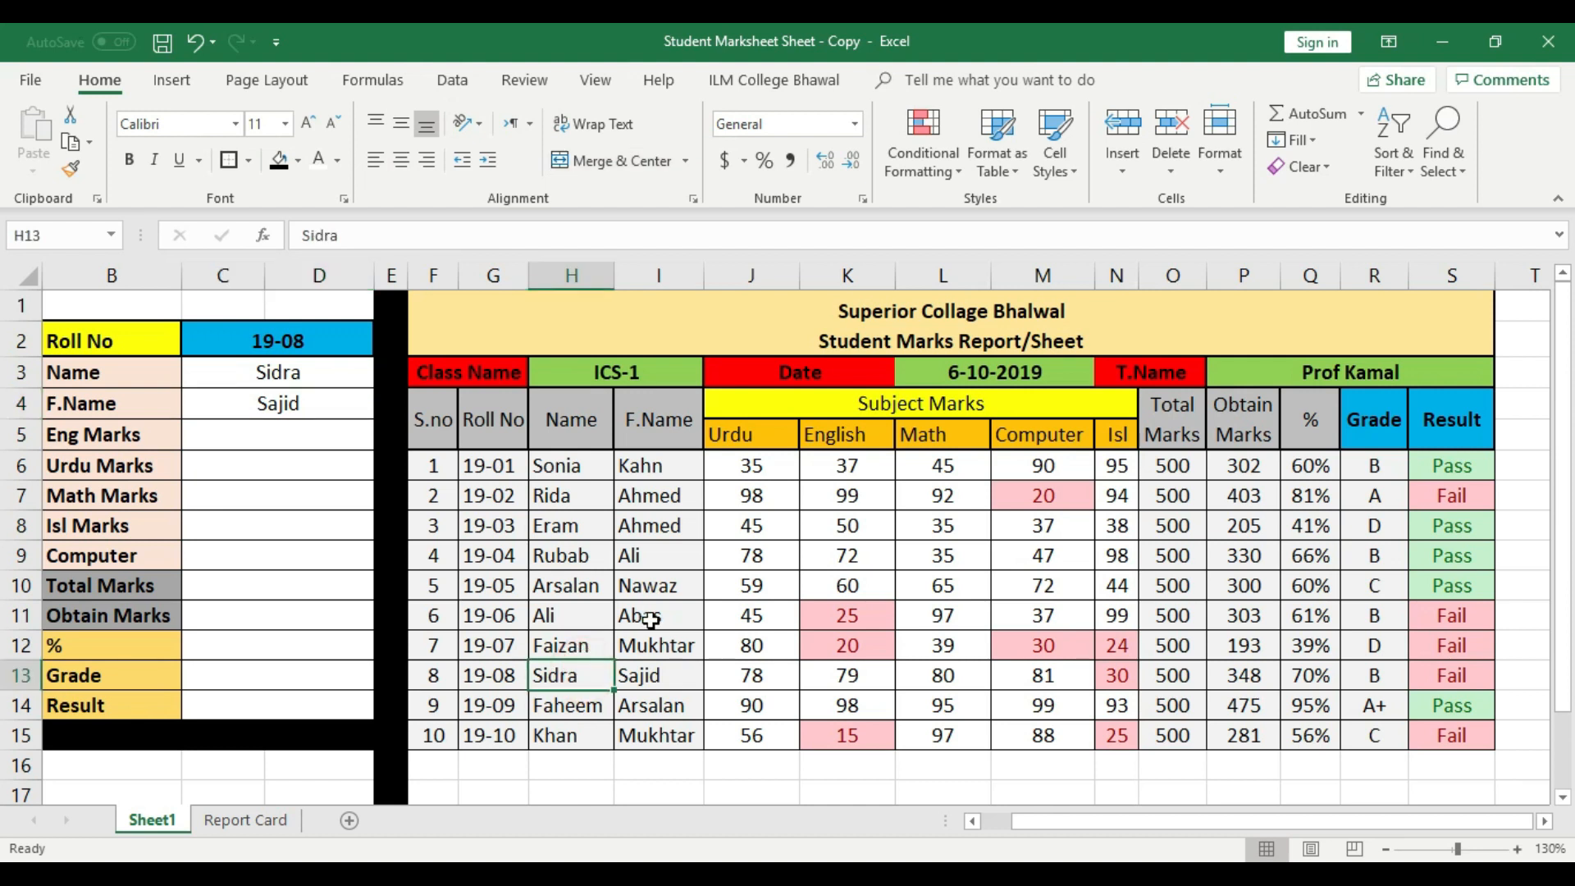
click(661, 673)
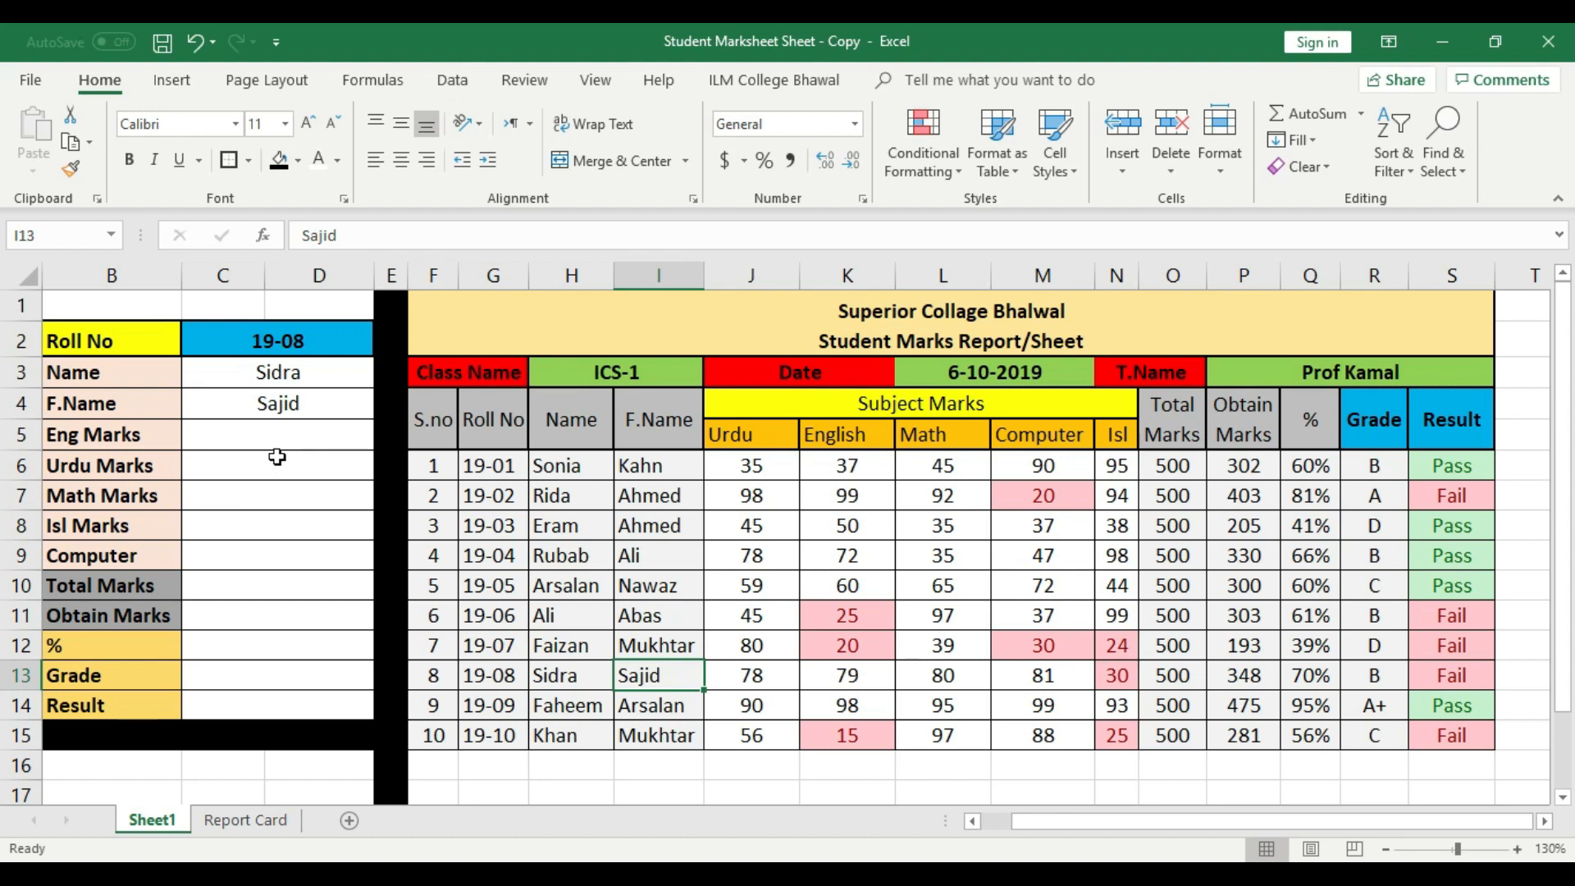
click(284, 432)
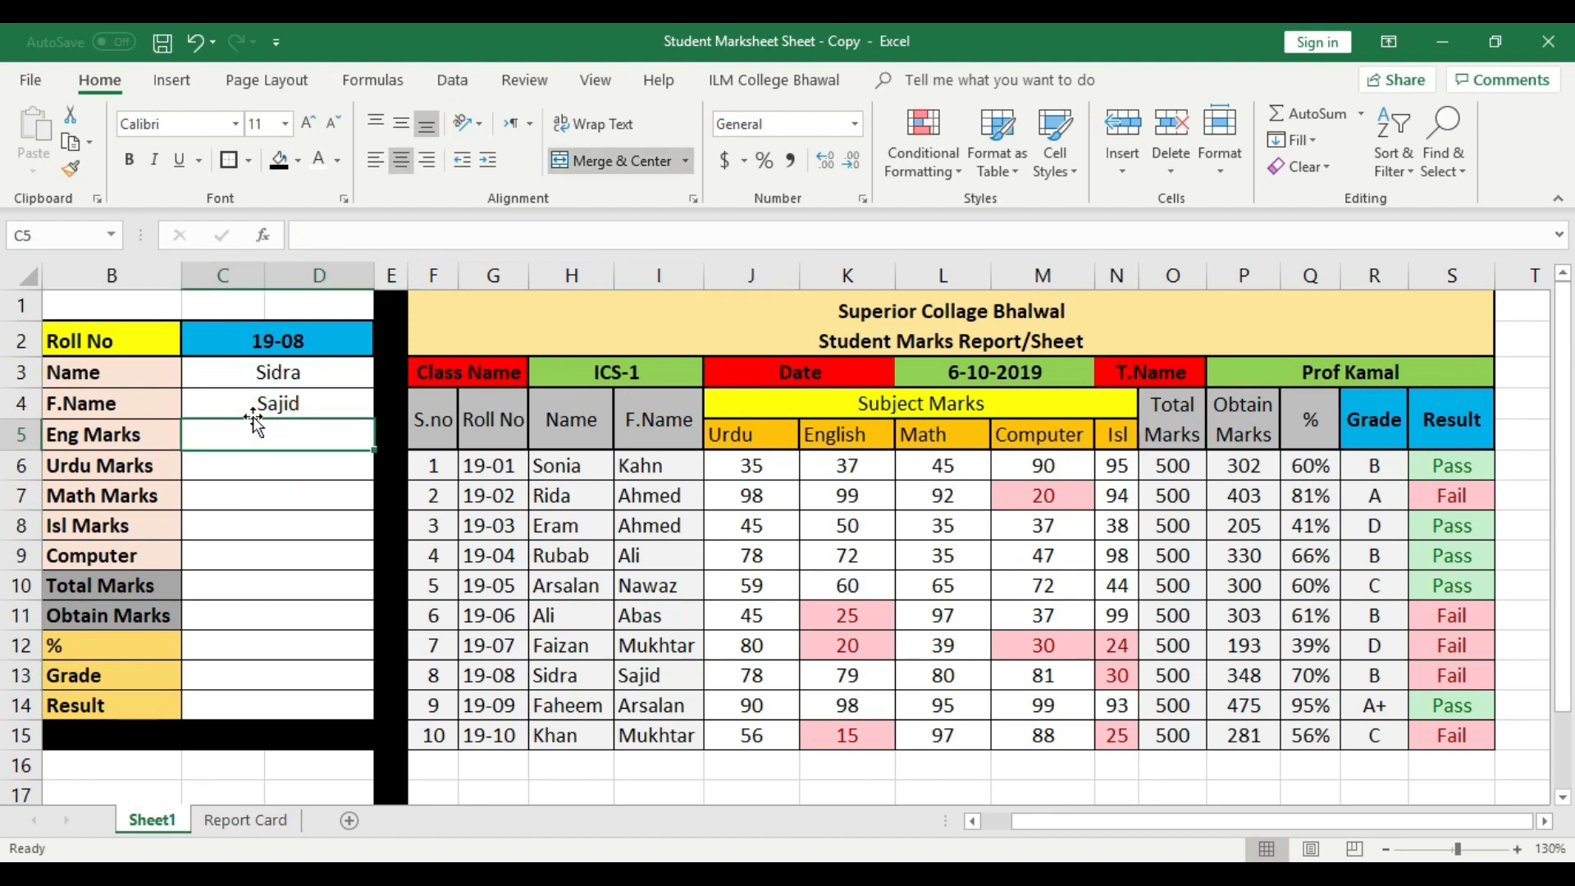
click(275, 462)
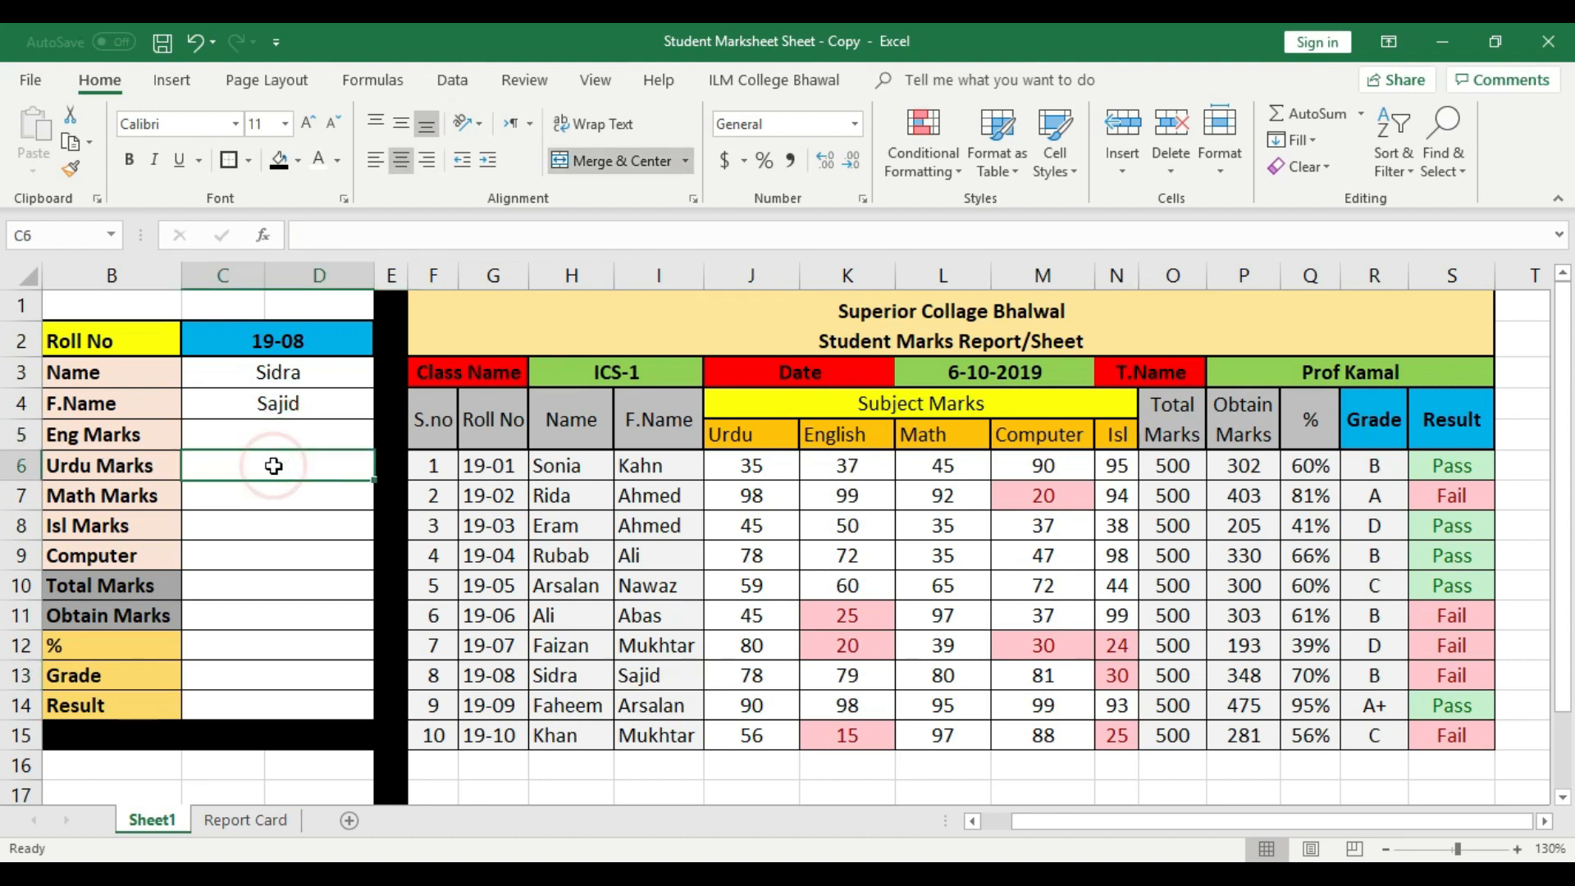
click(318, 492)
click(302, 528)
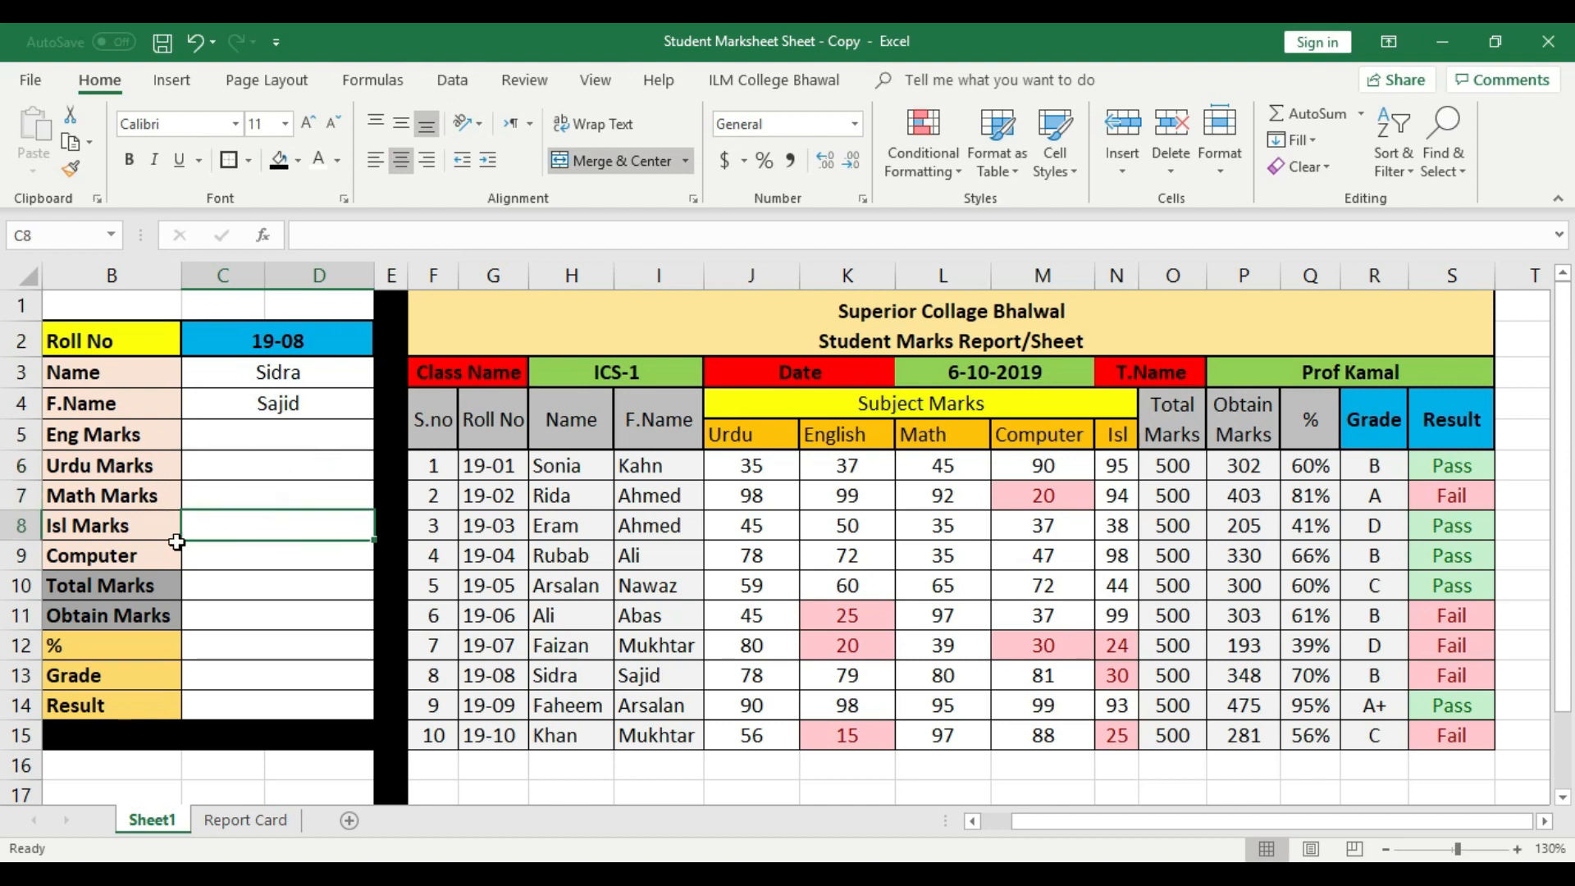
click(289, 557)
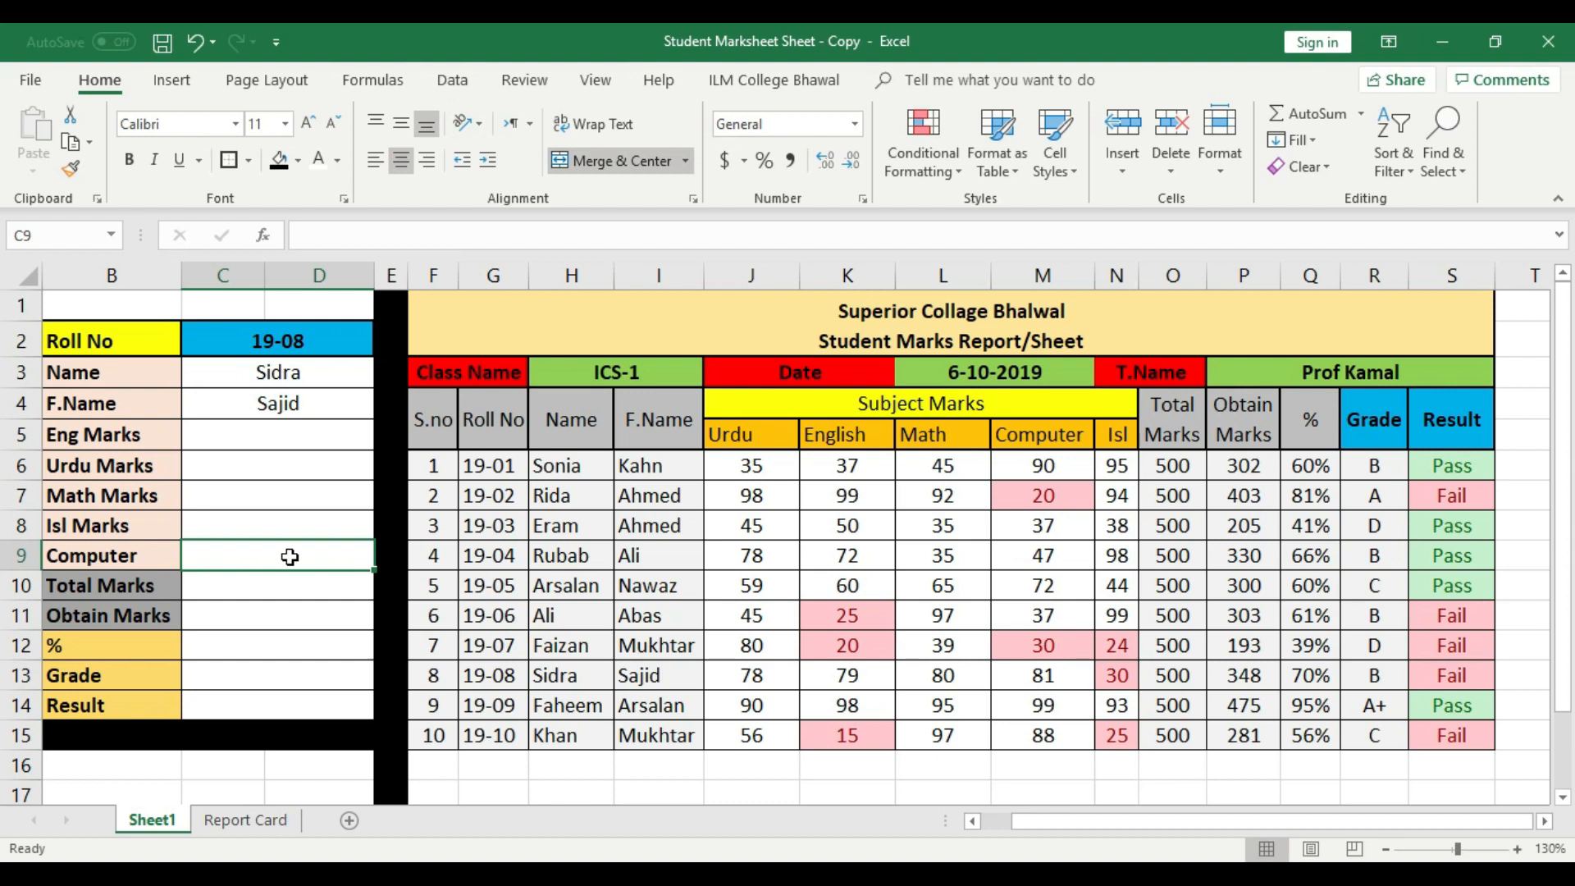
- Enter a LOOKUP formula in the Eng Marks cell C5 with lookup value C2, lookup vector G6:G15 and result vector K6:K15
click(315, 435)
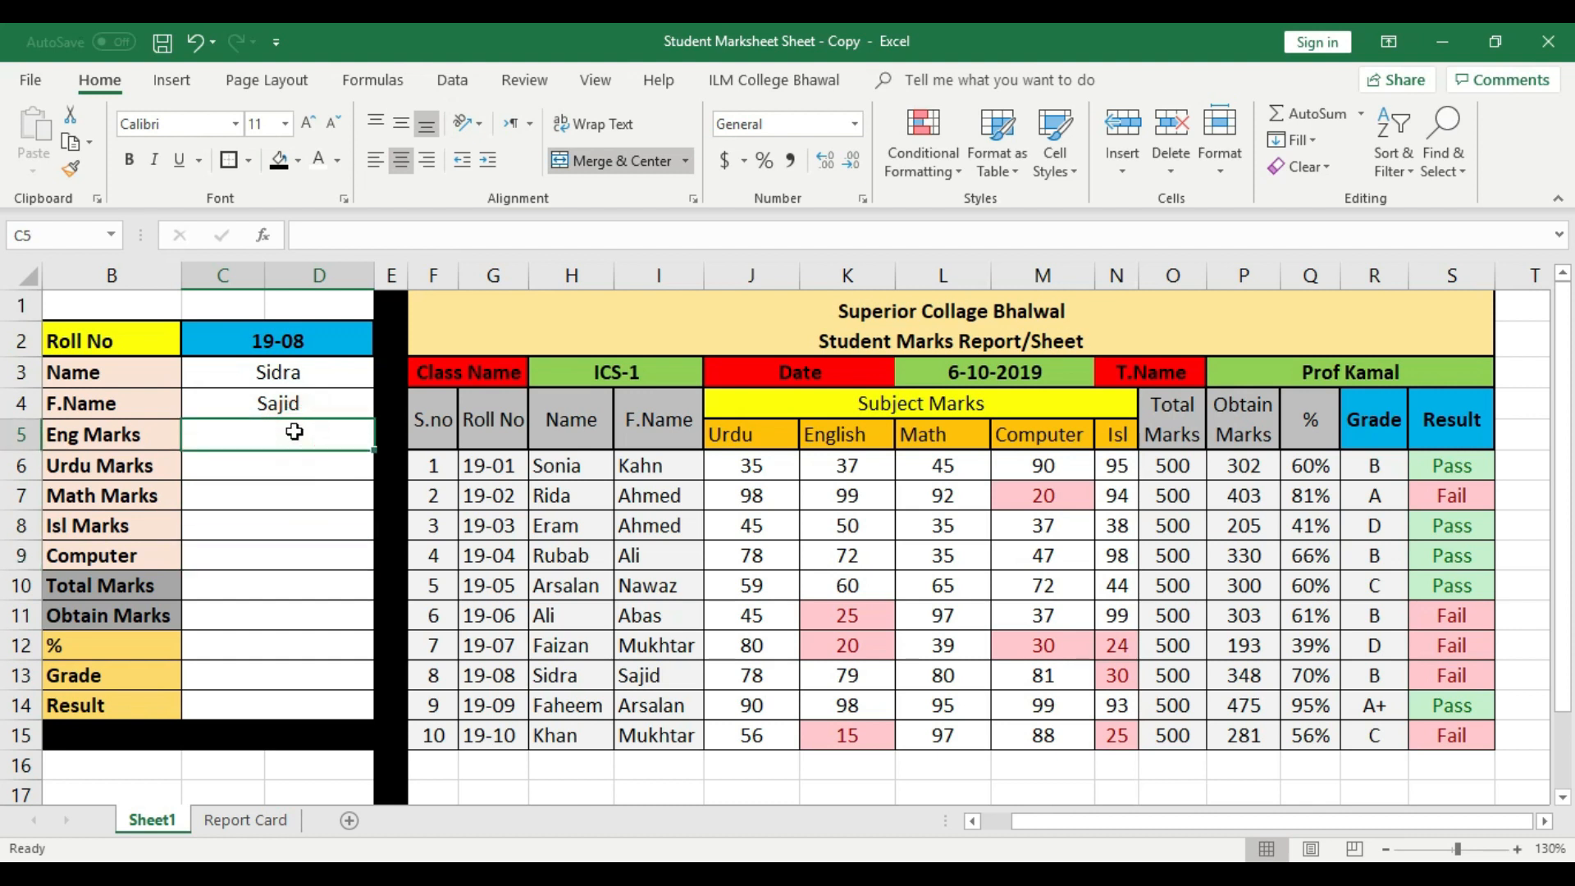
text(=)
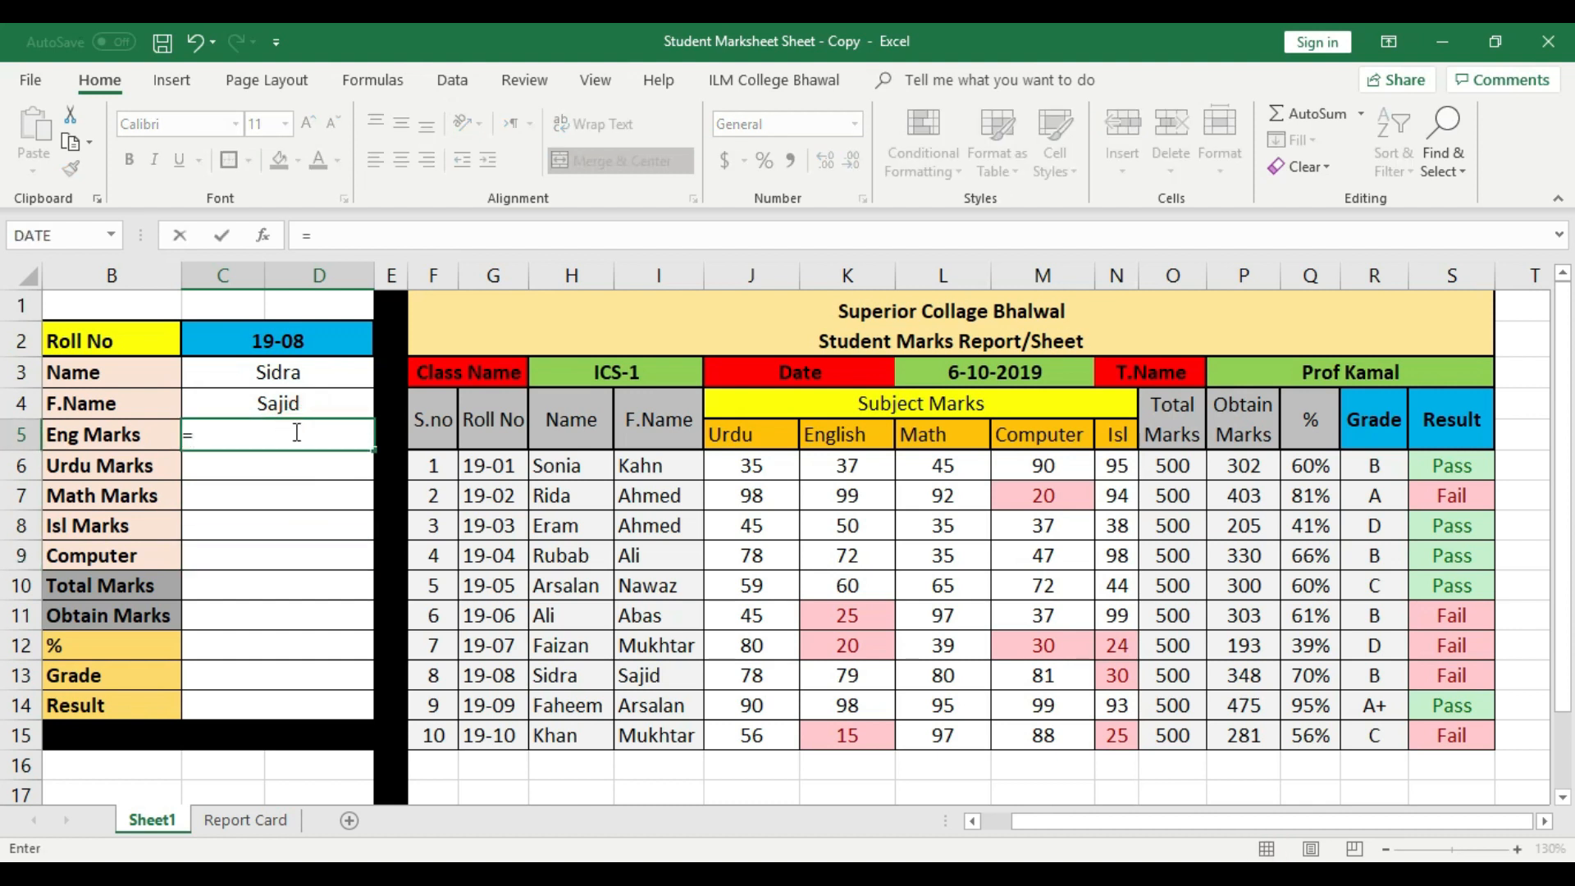
text(lookup)
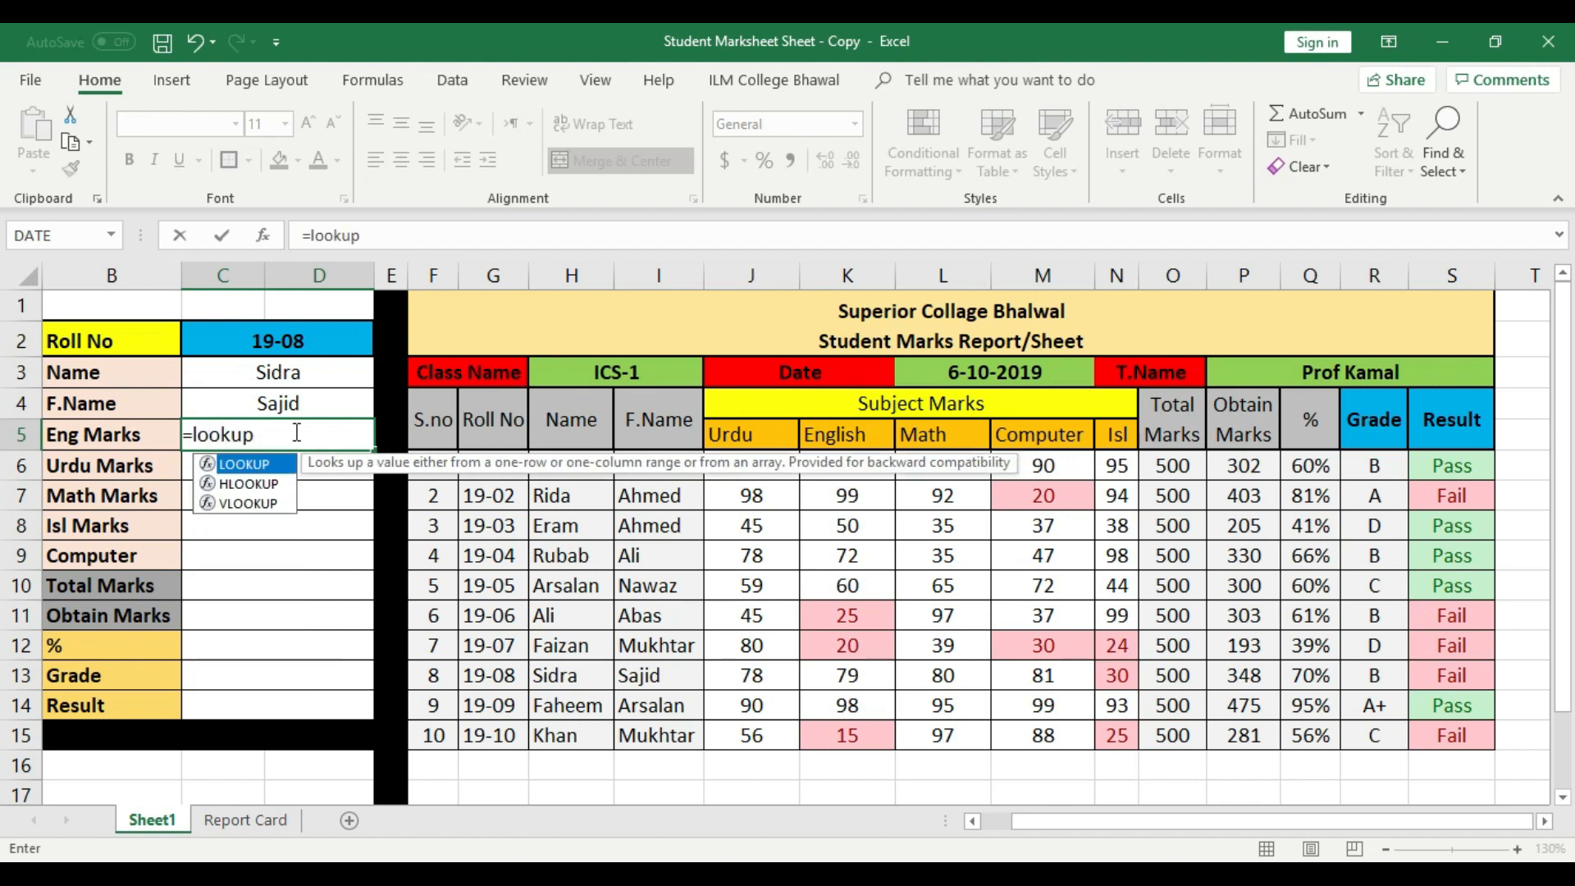
text(()
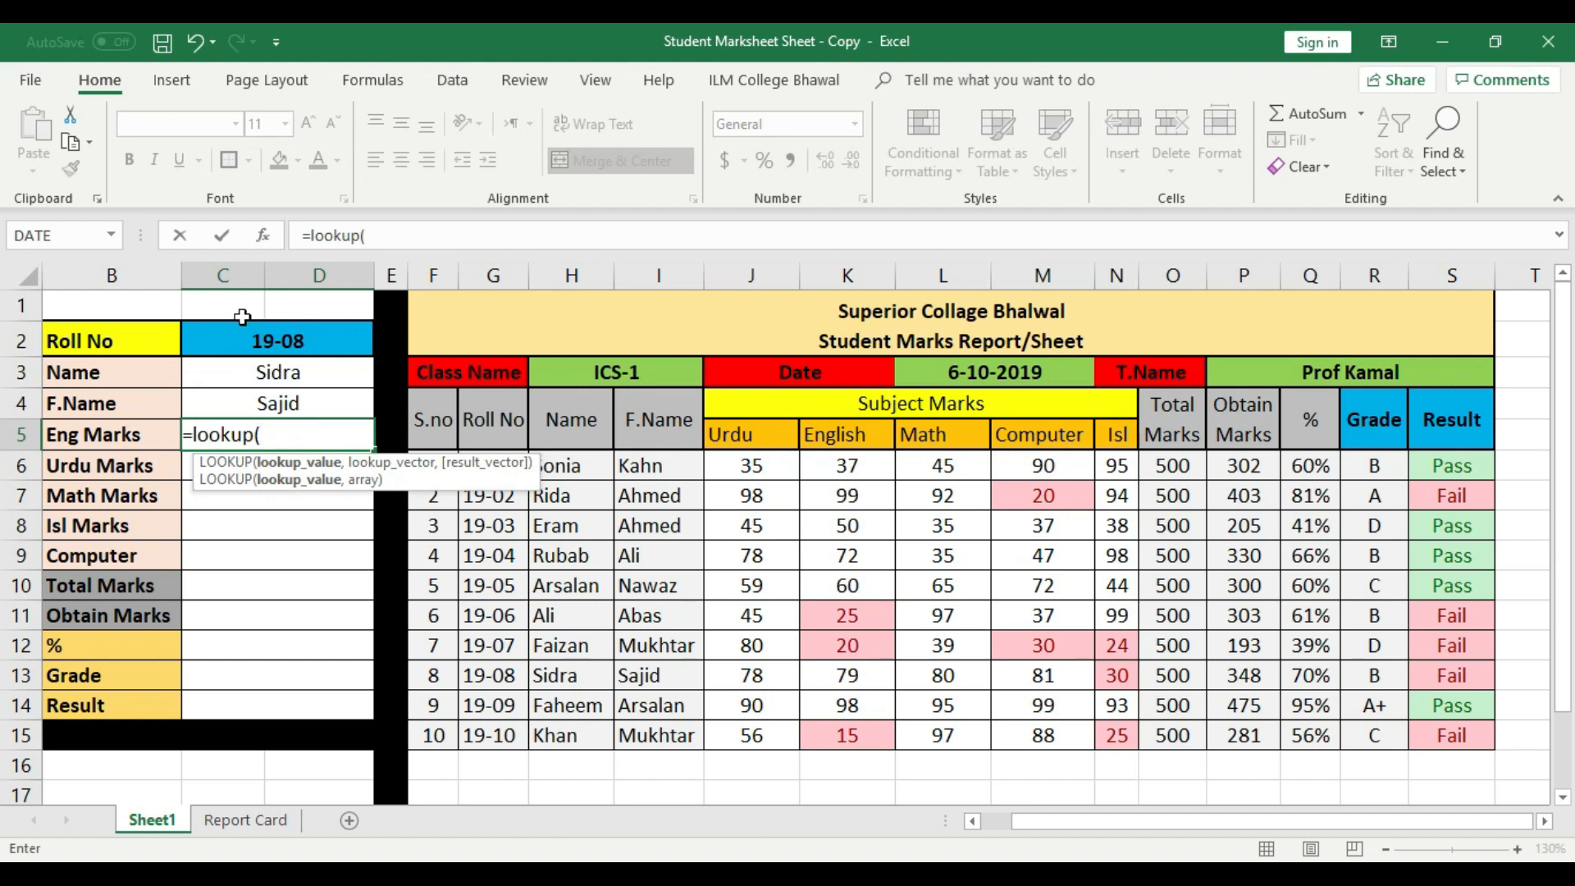
click(284, 339)
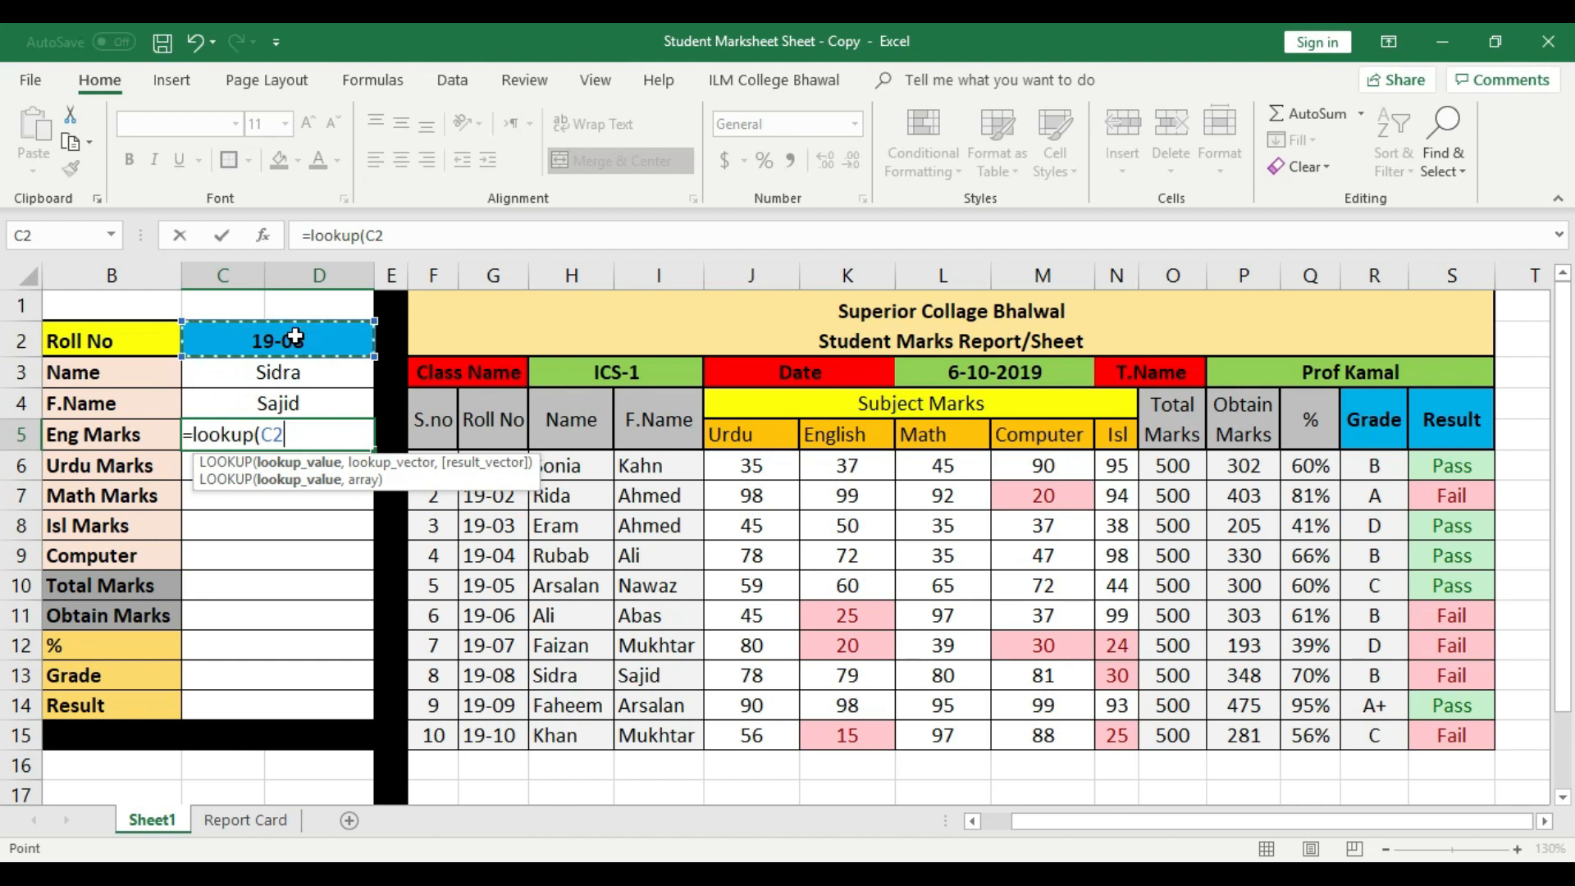
text(,)
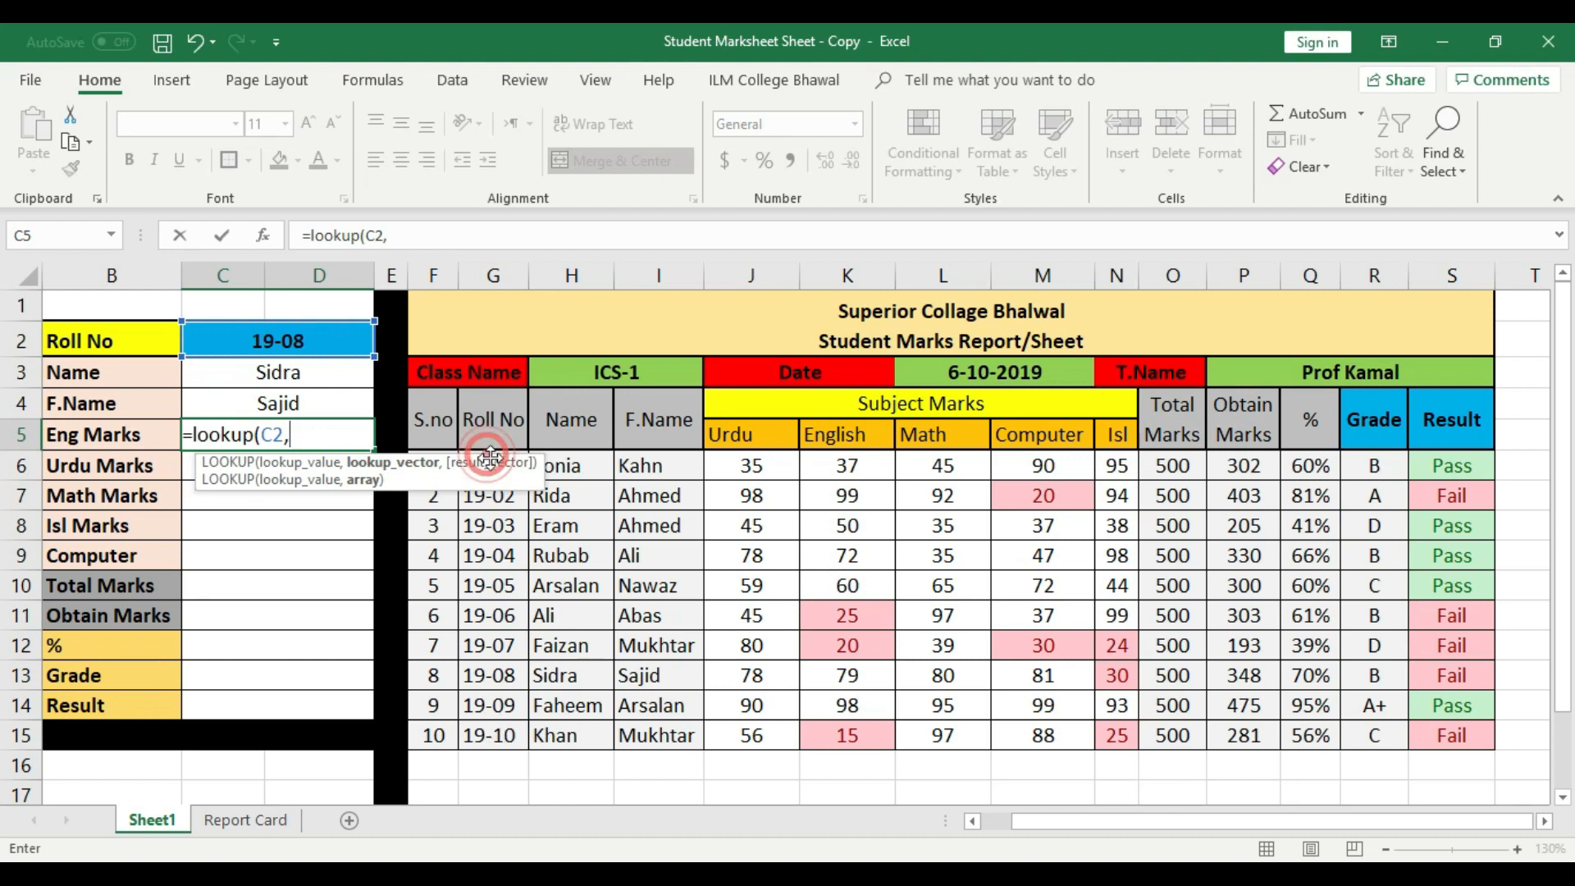
drag(495, 465, 505, 735)
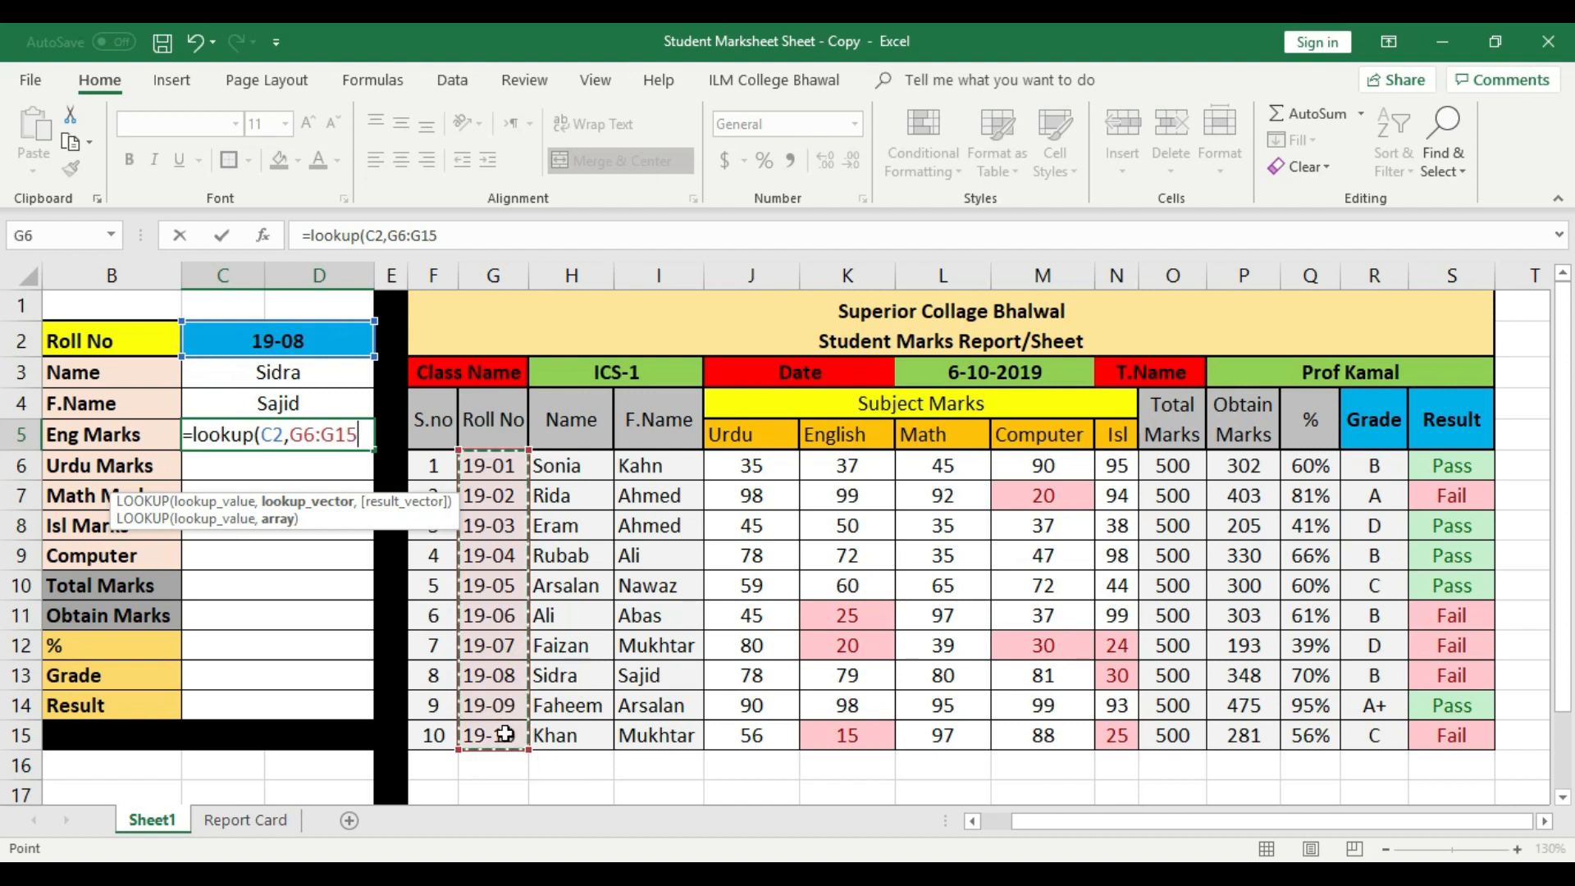
text(,)
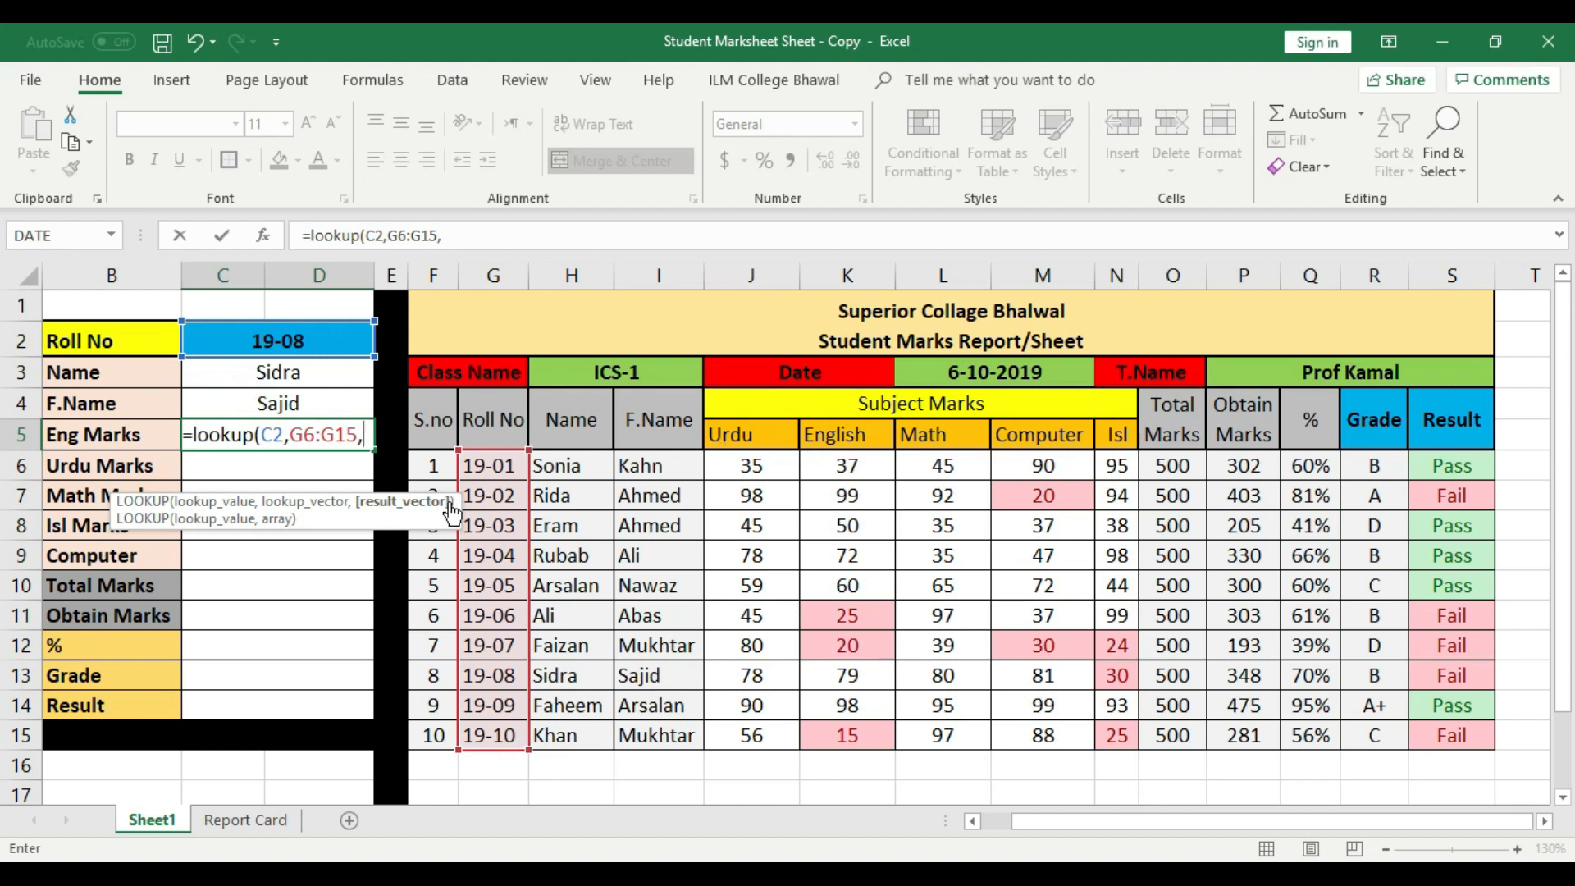
drag(854, 472, 858, 733)
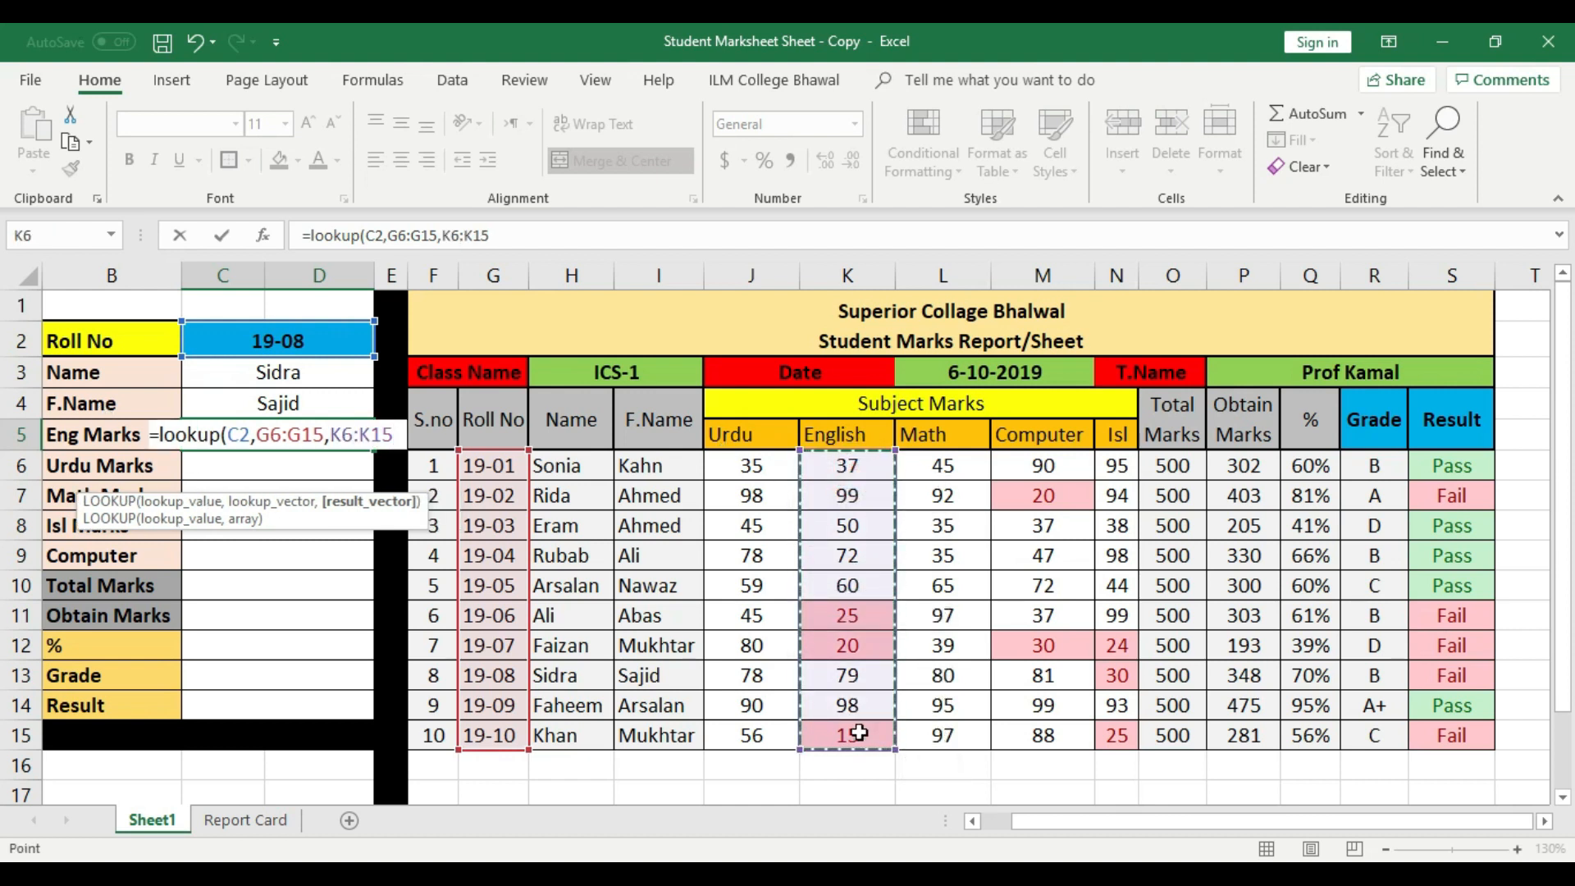
text())
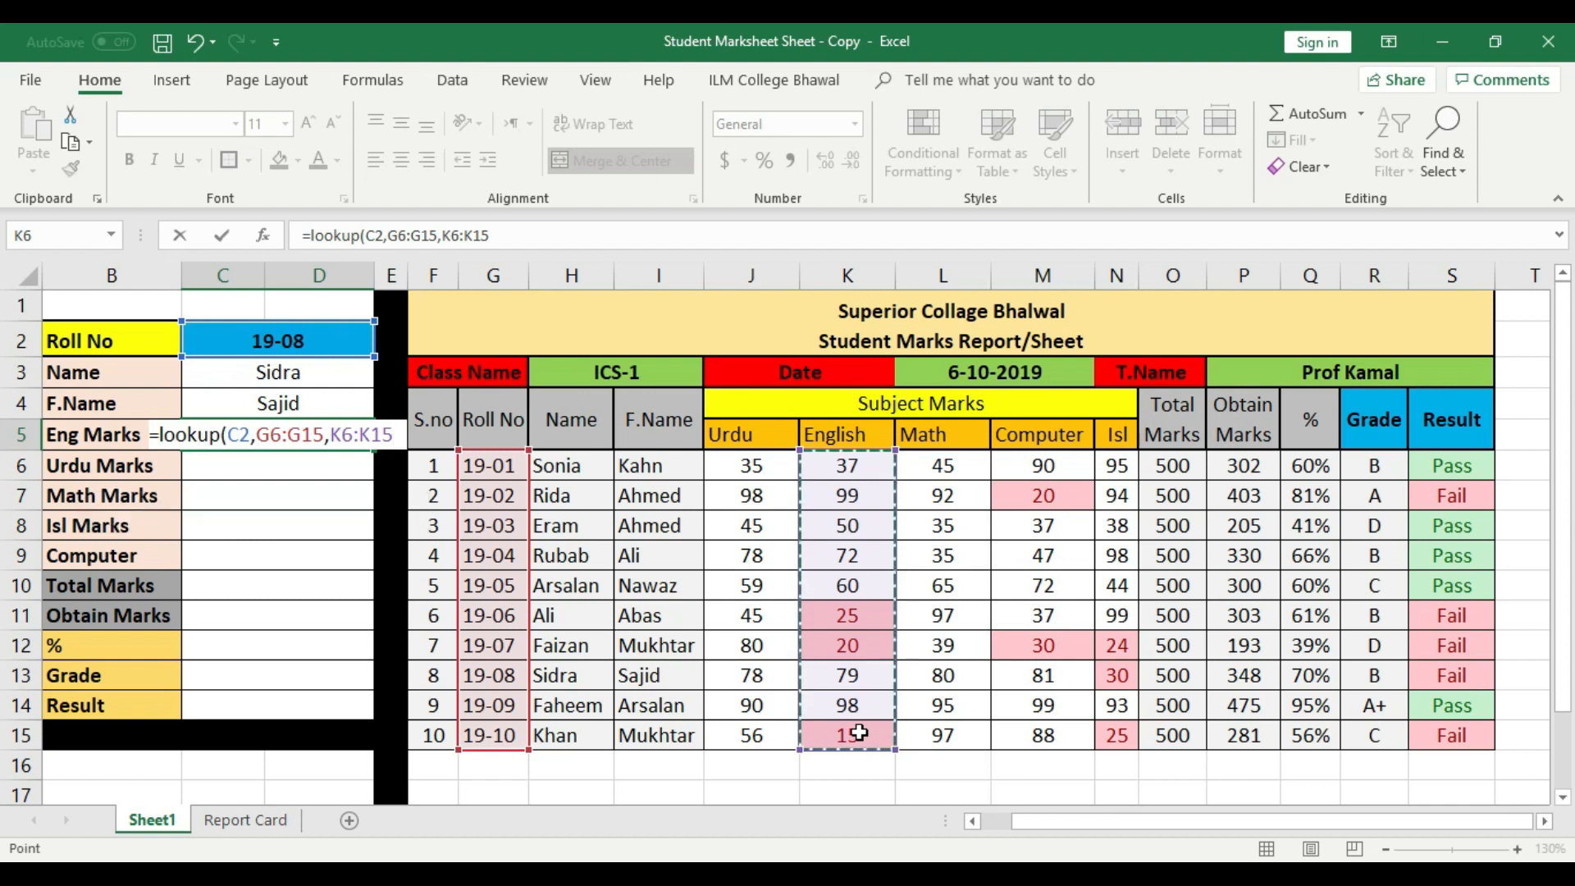
key(Return)
- Compare the looked-up English marks in C5 with the English column of the student record in row 13
click(72, 434)
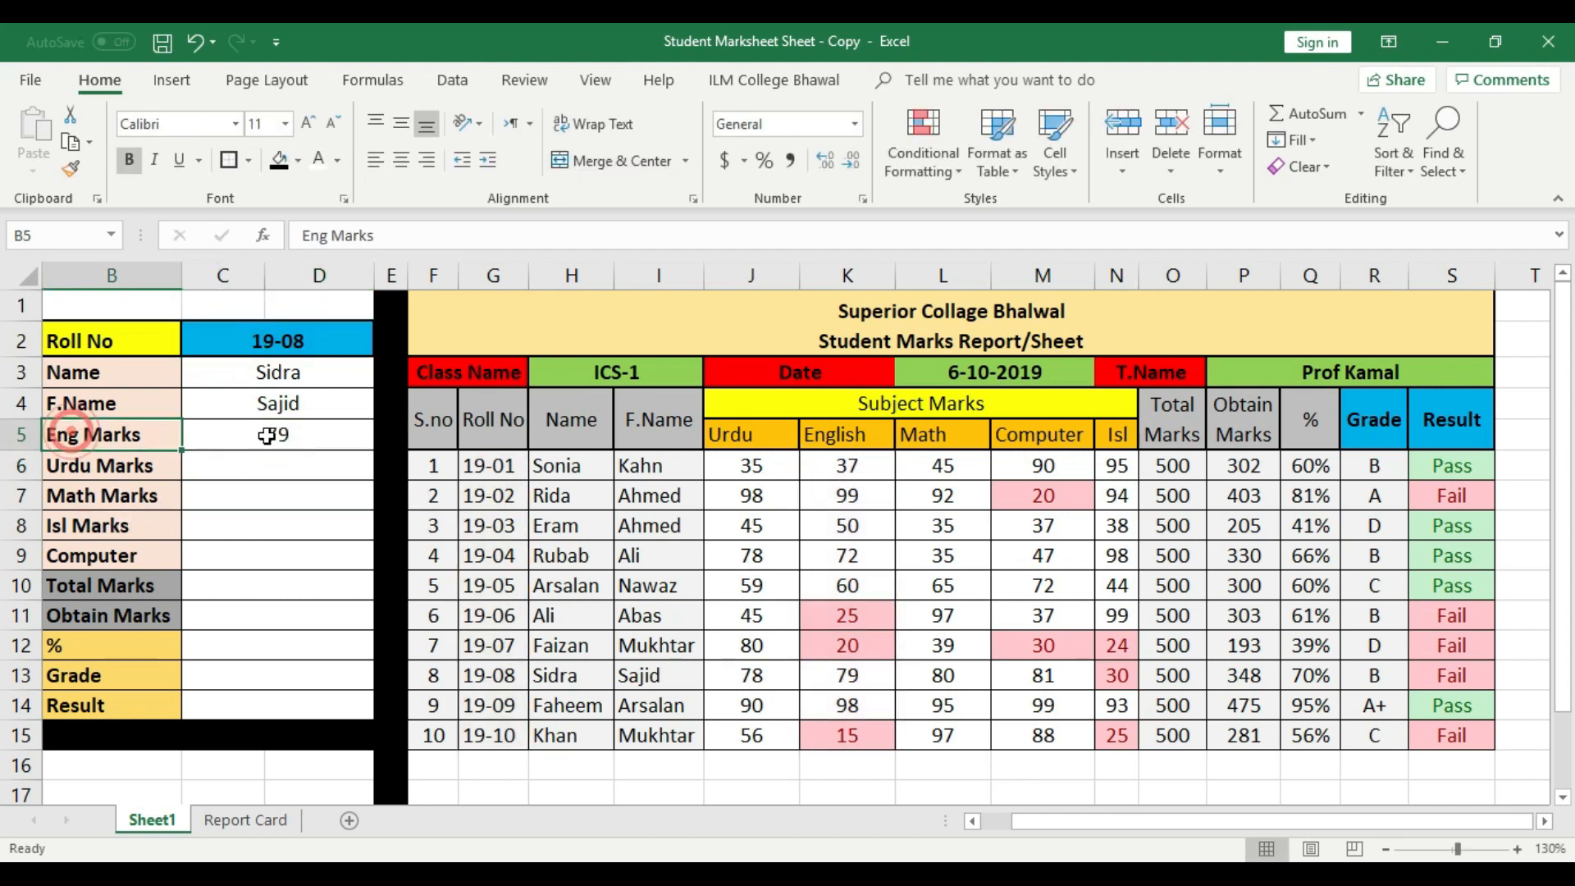
click(270, 435)
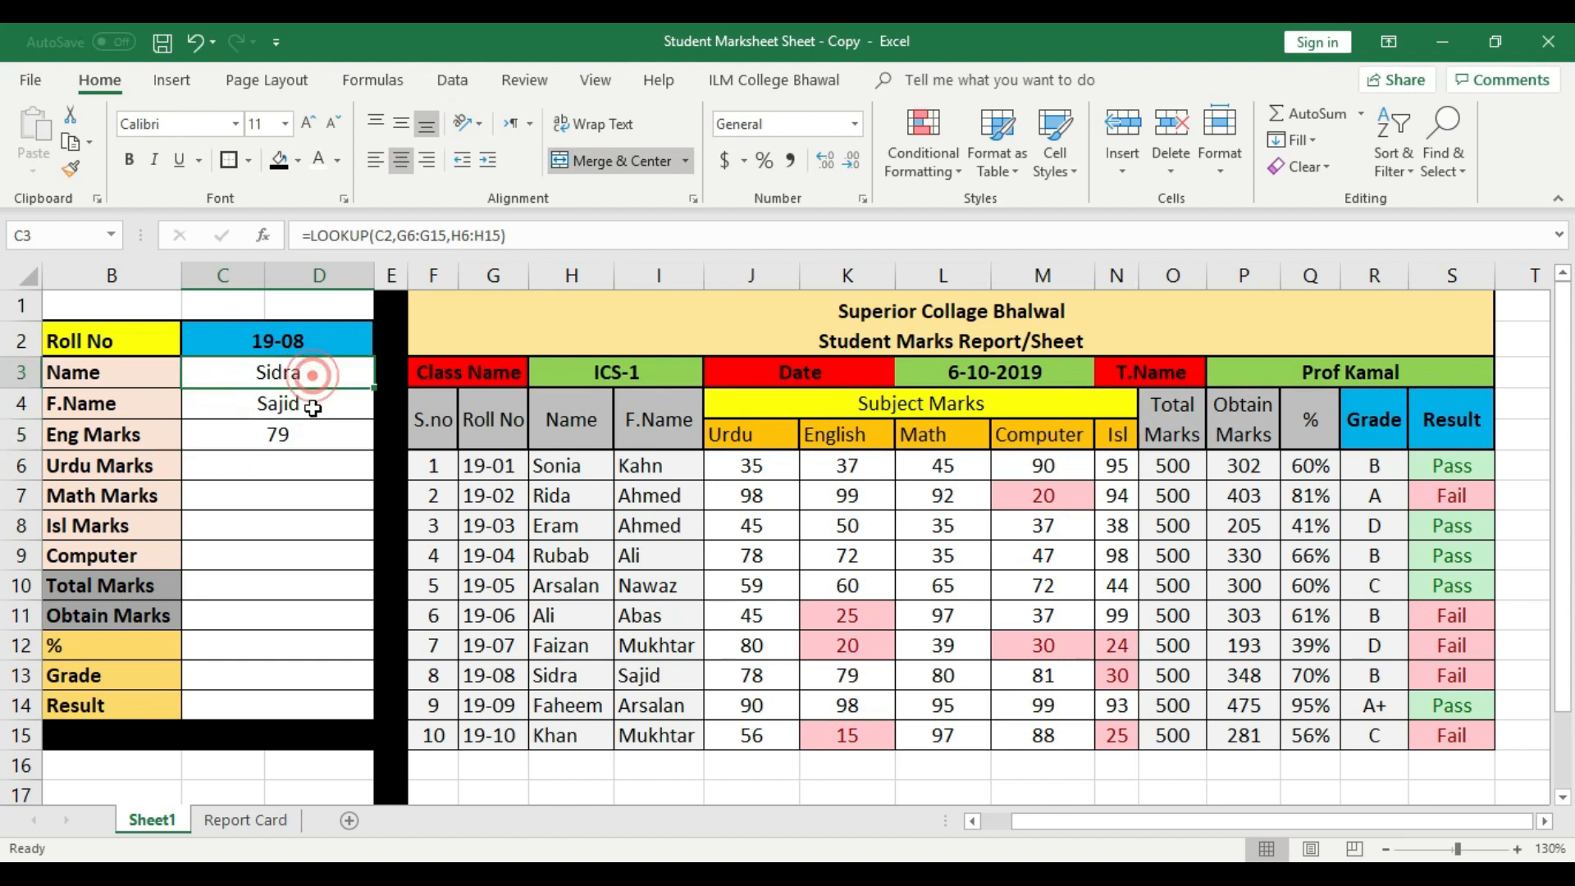
click(568, 675)
click(656, 677)
click(779, 683)
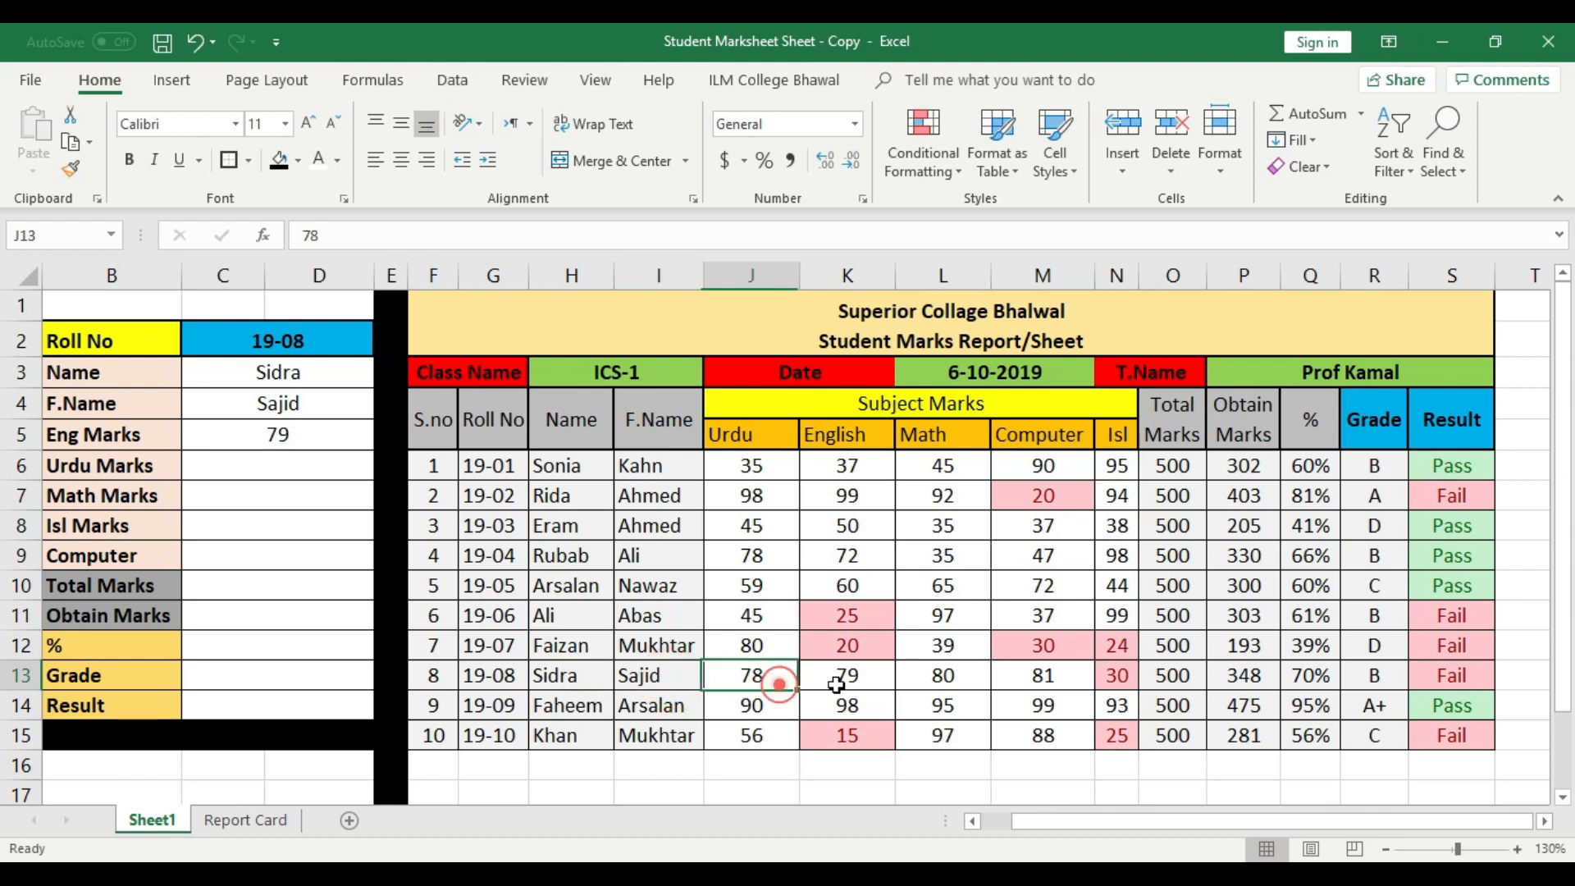
click(820, 683)
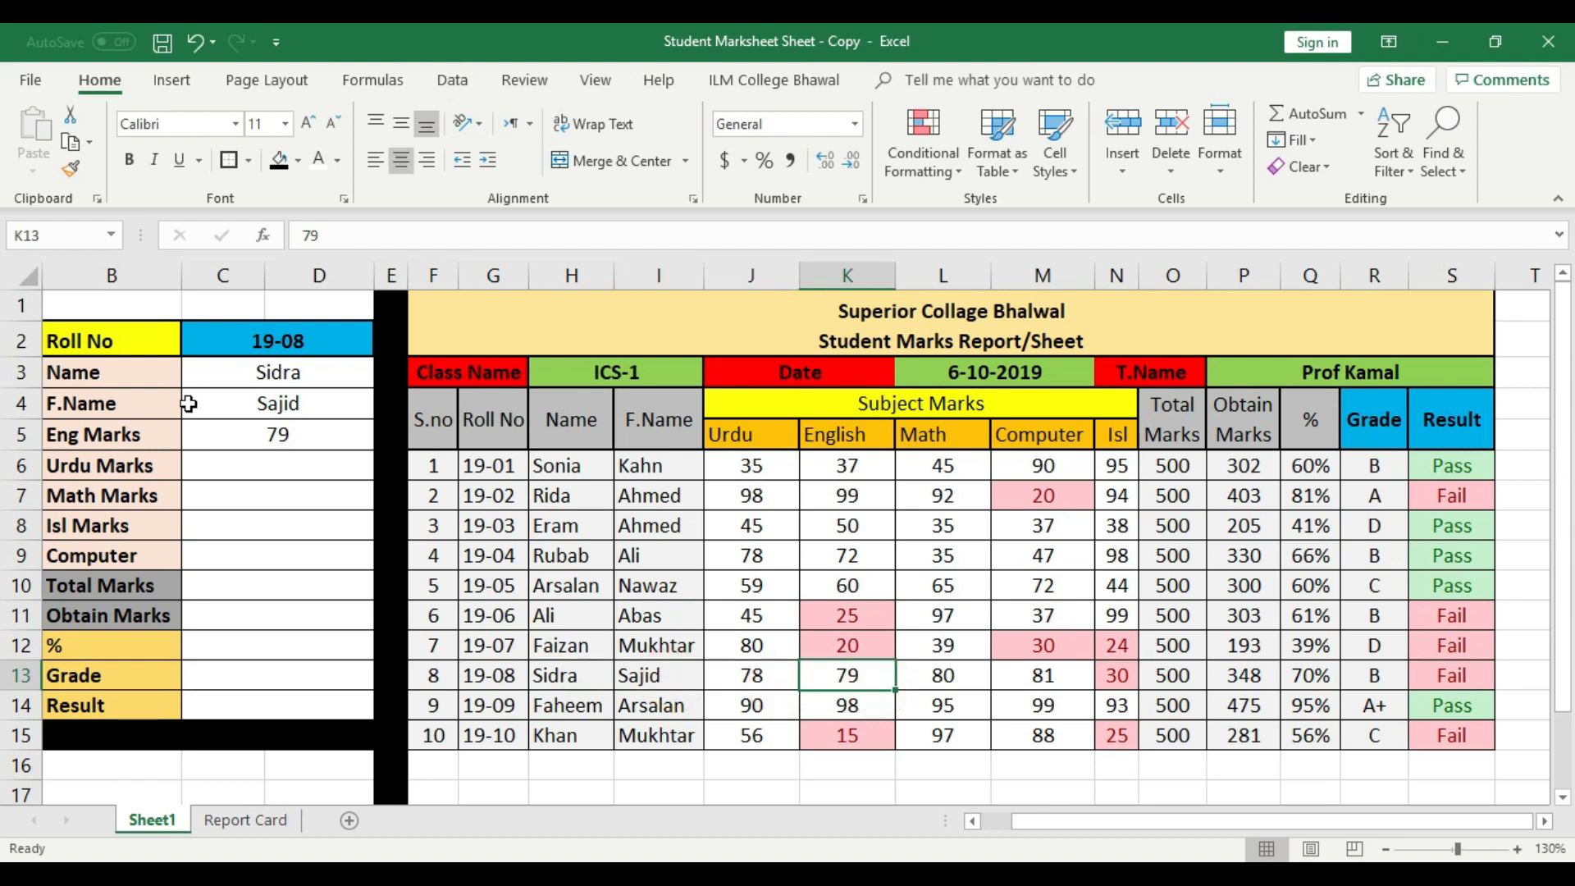
- Enter a LOOKUP formula in the Urdu Marks cell C6 with lookup value C2, lookup vector G6:G15 and result vector J6:J15
click(264, 460)
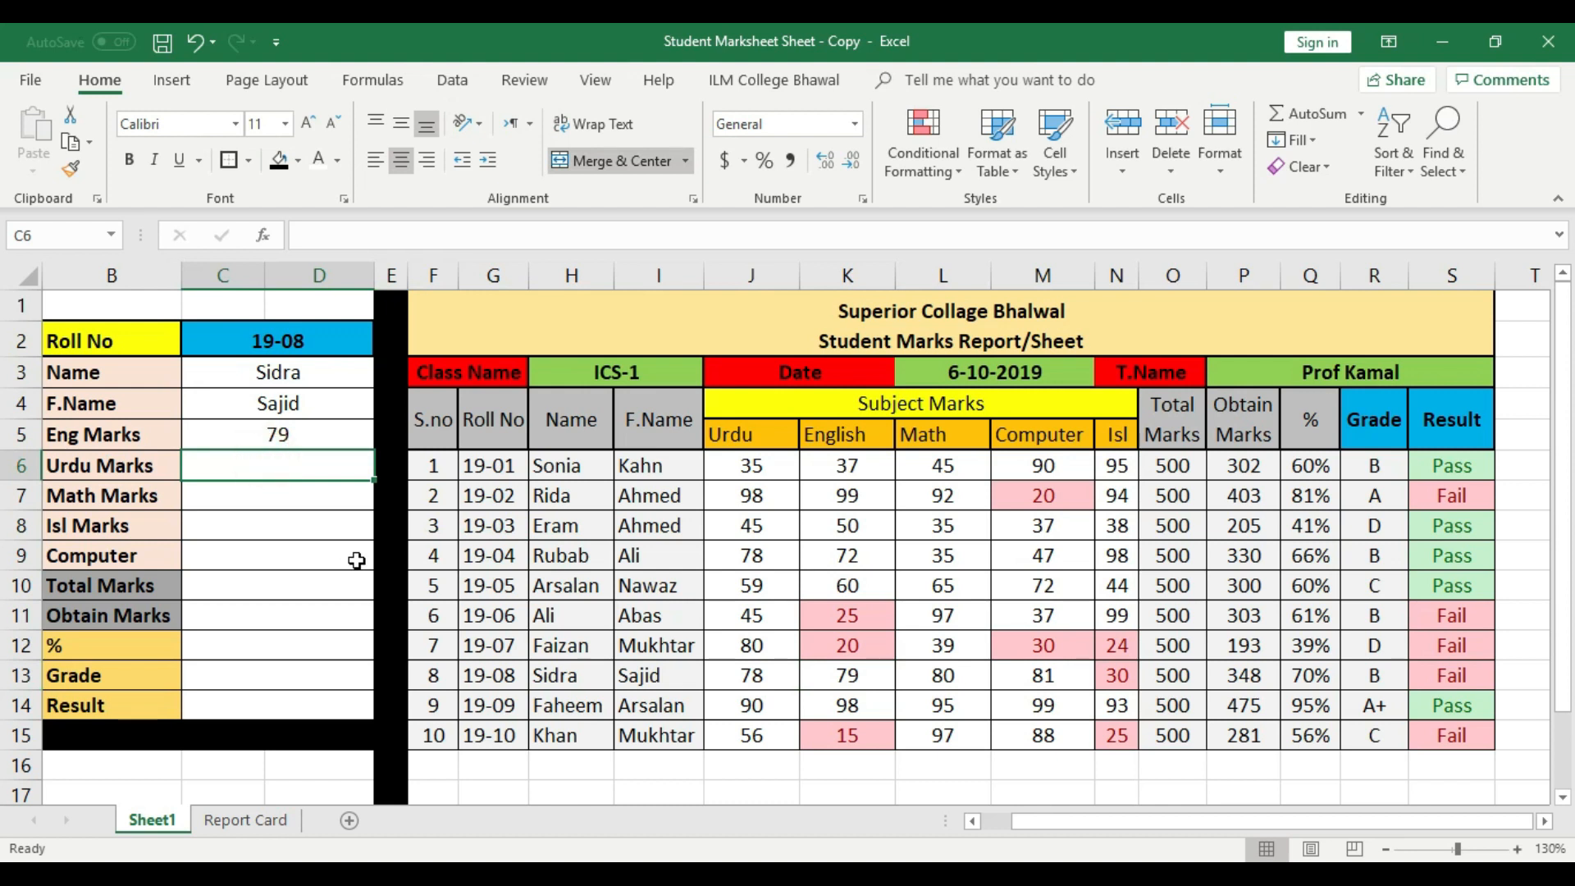
text(=lookup)
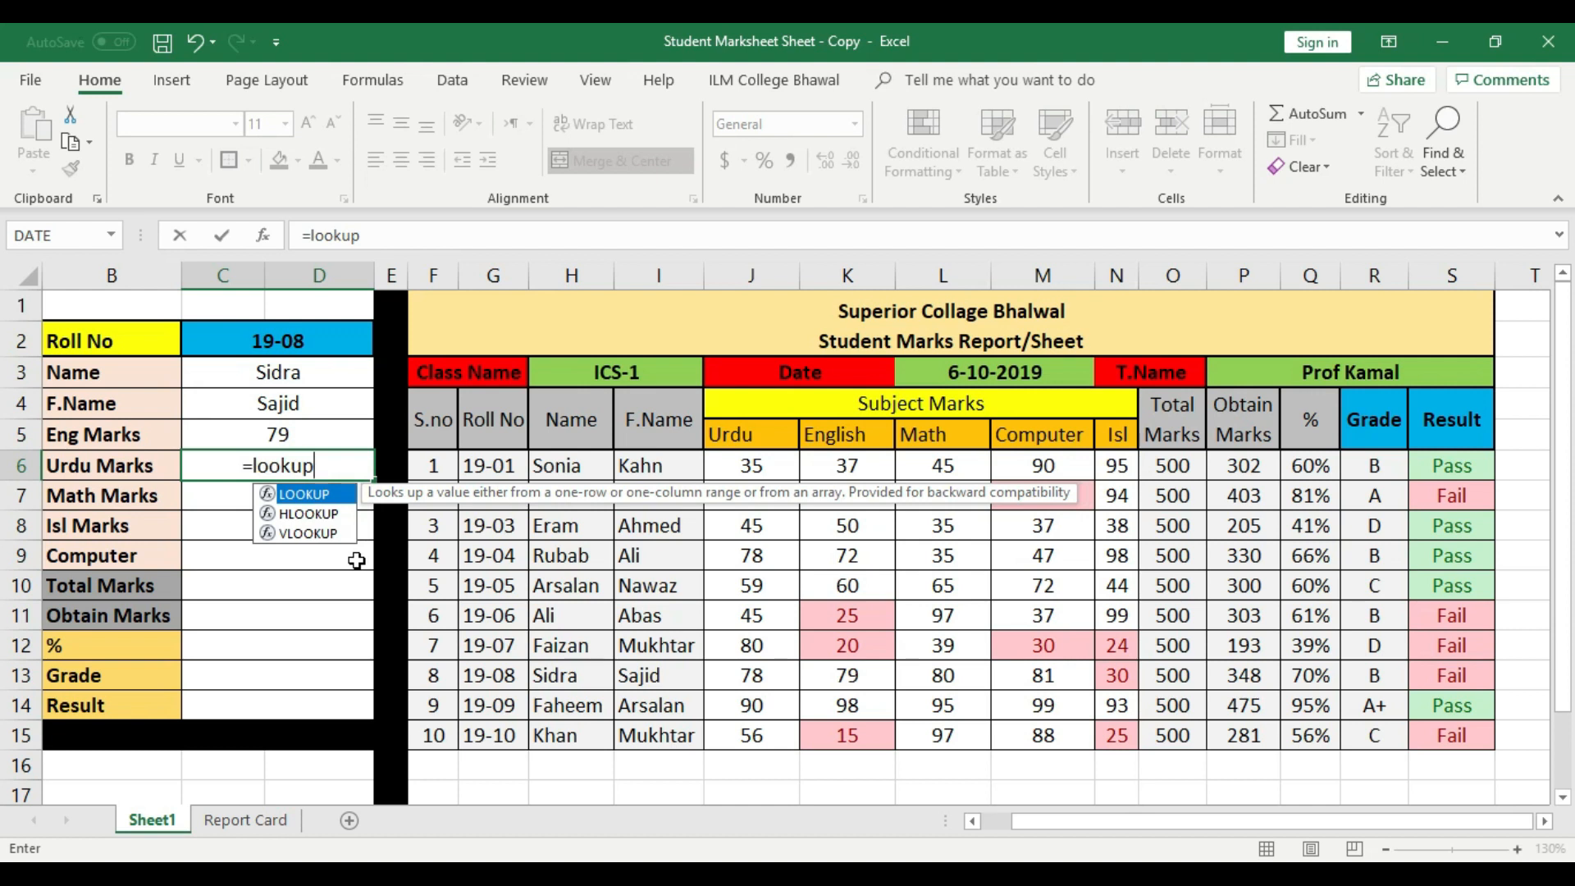
text(()
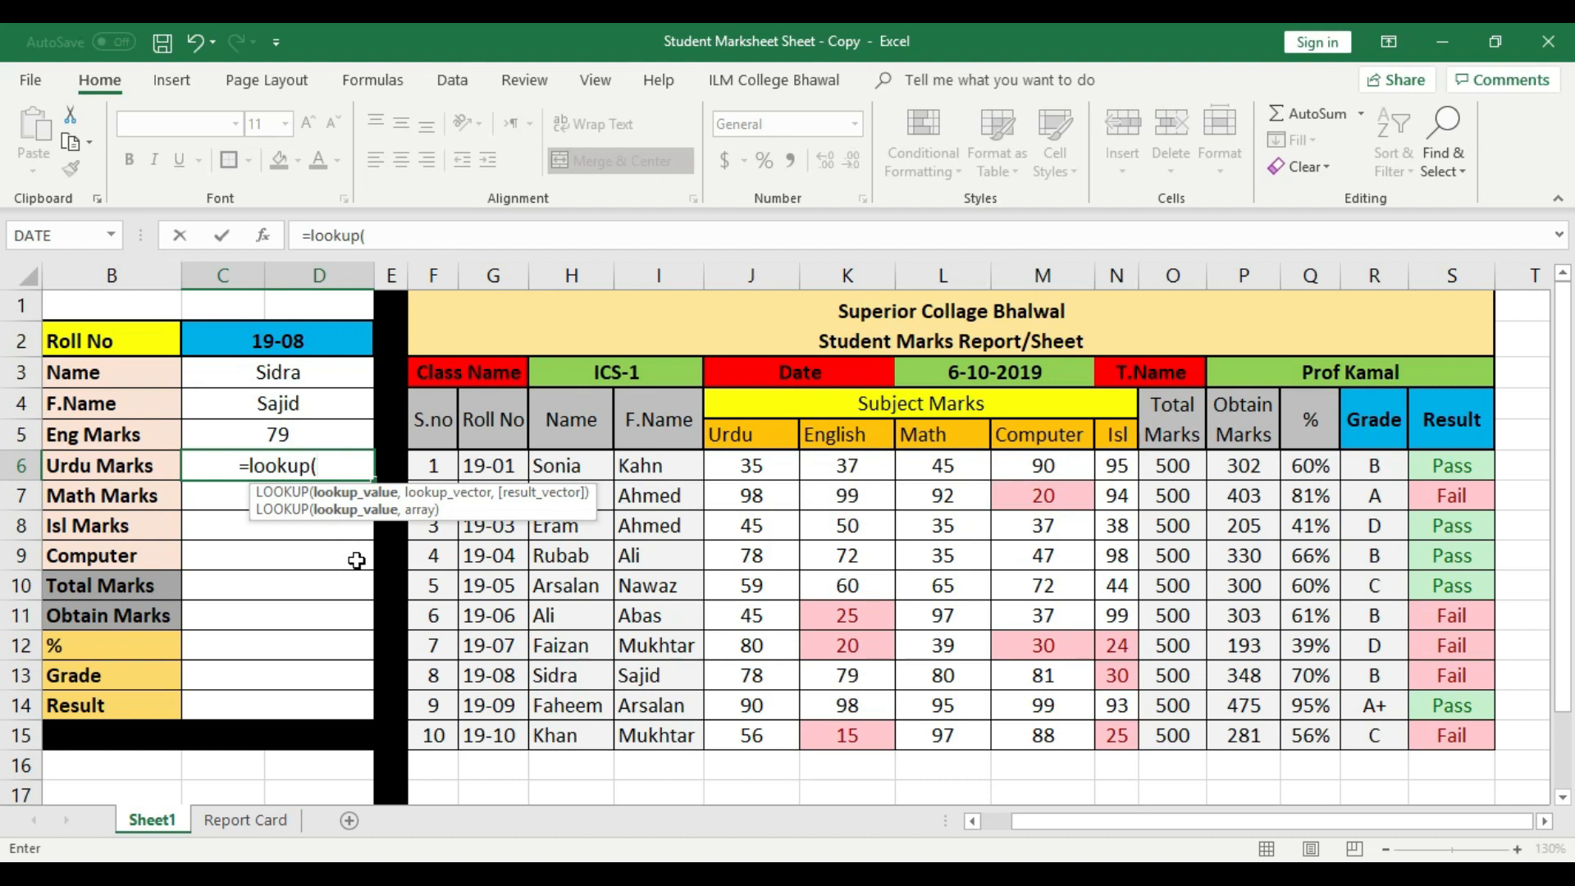
click(287, 335)
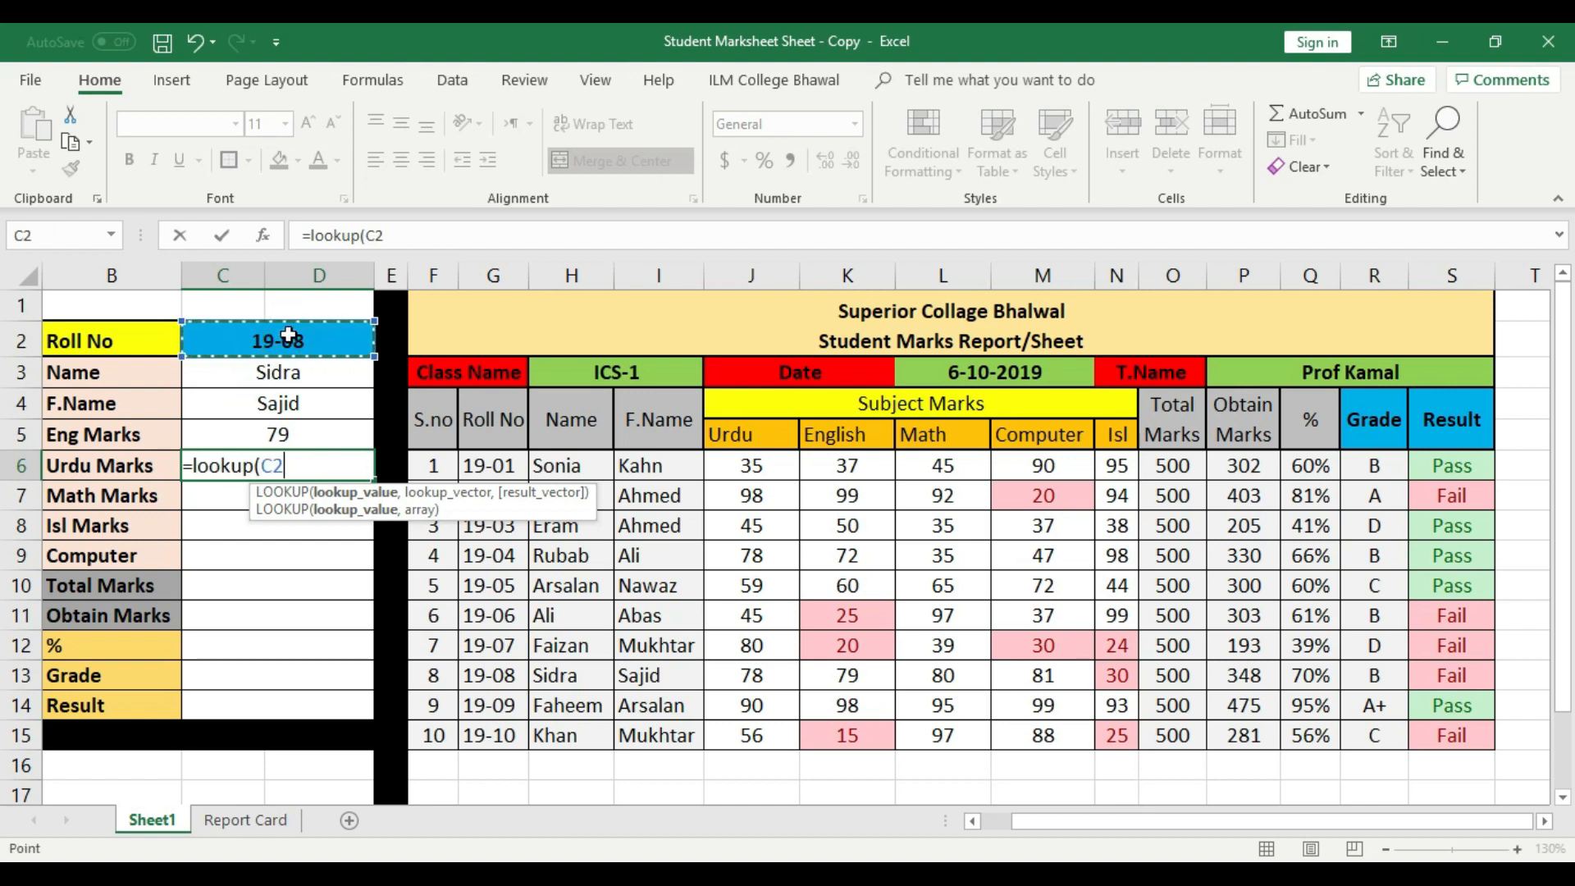
text(,)
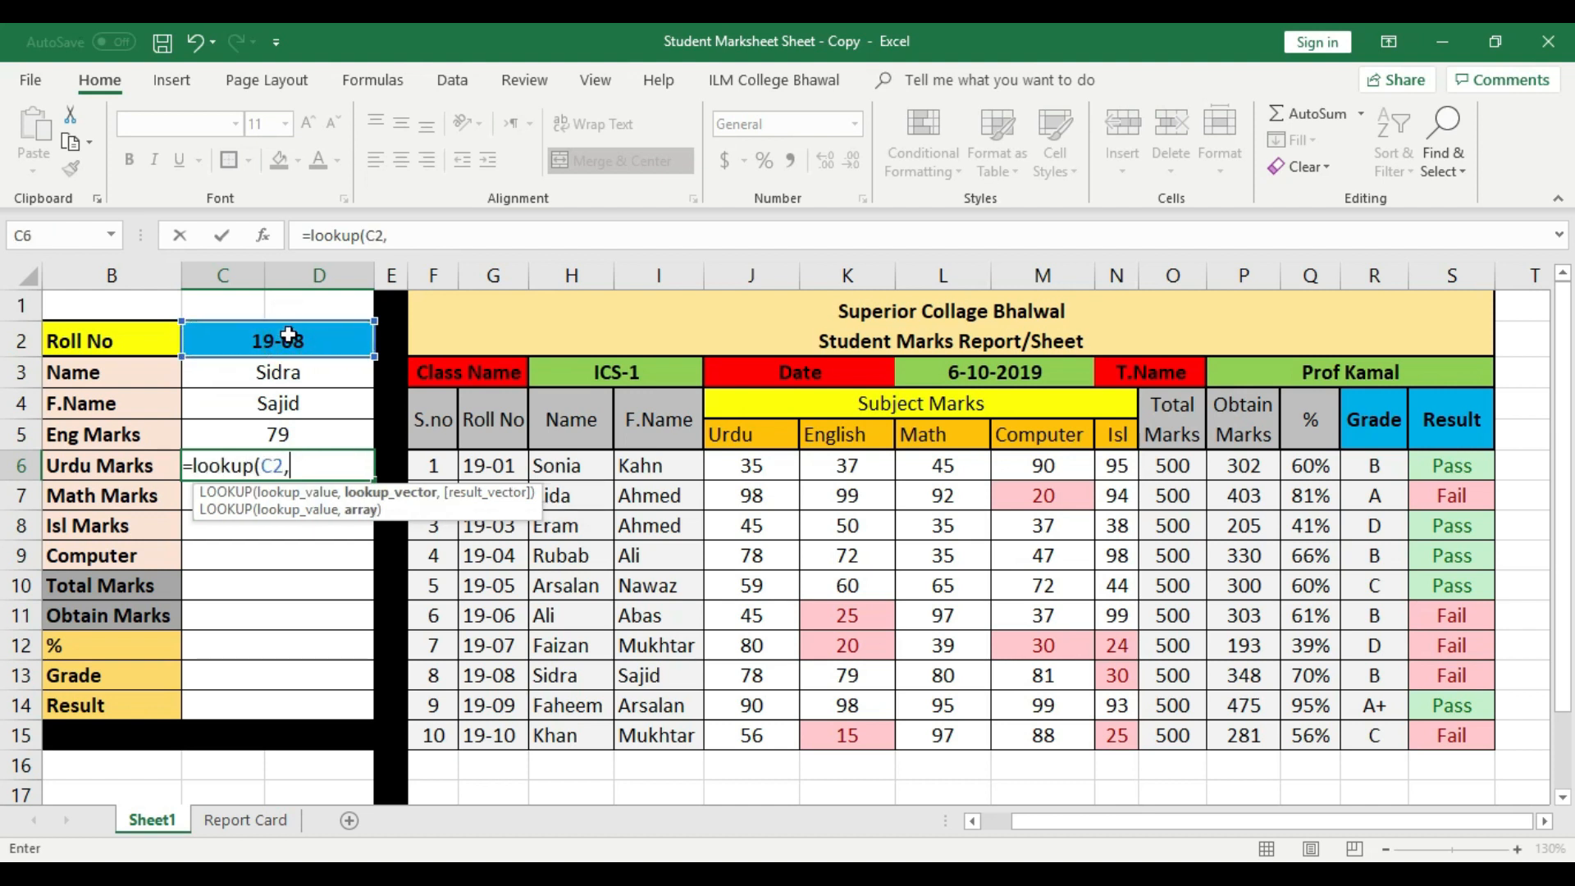
drag(501, 465, 505, 734)
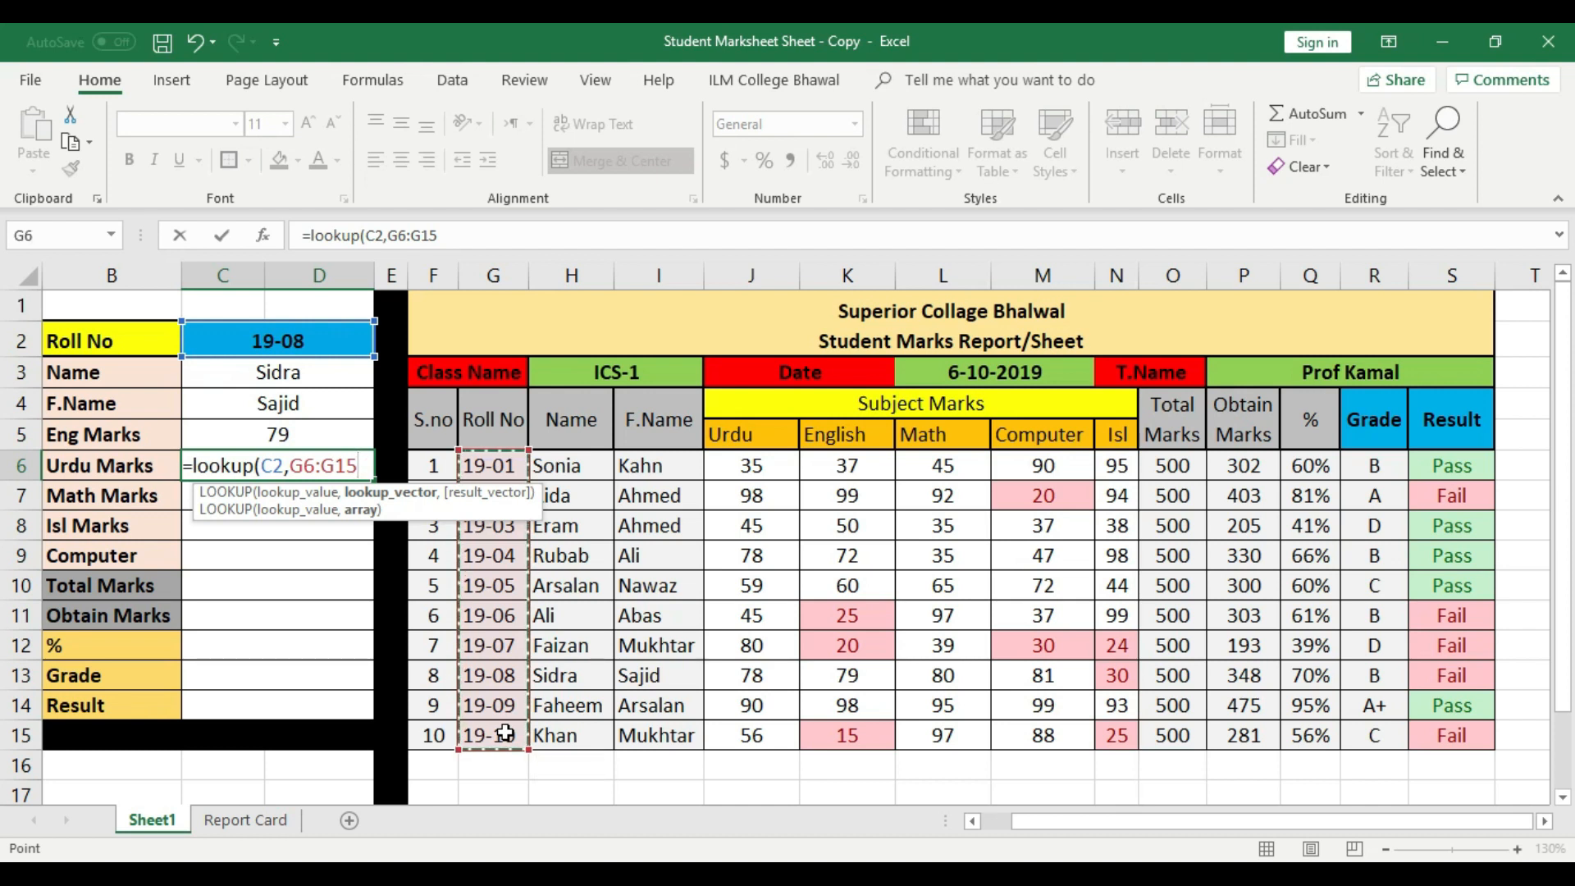
text(,)
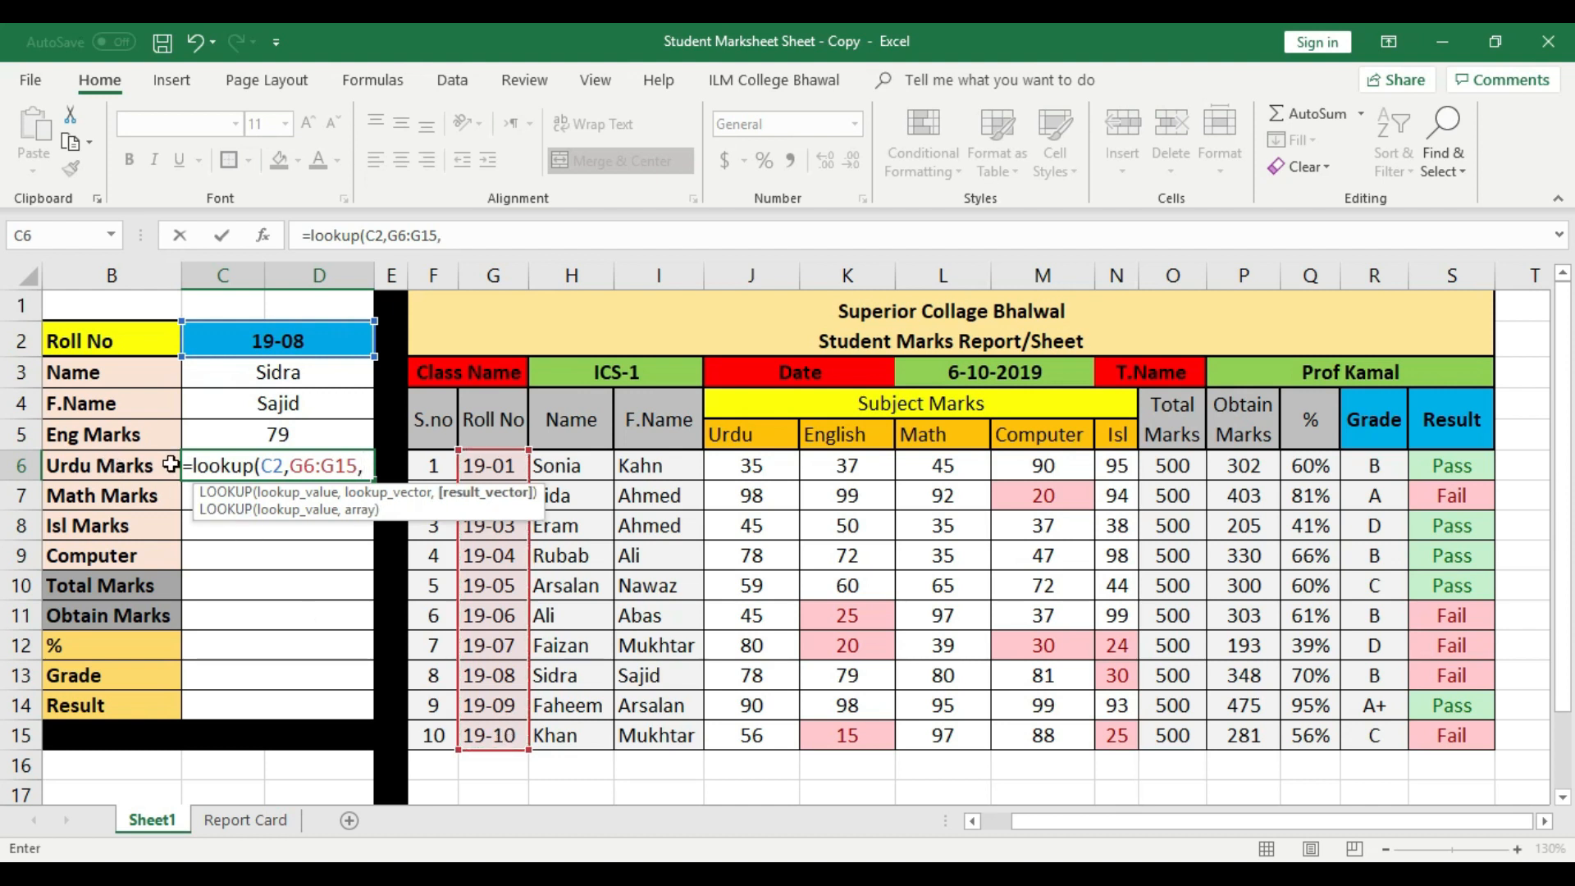
drag(764, 464, 774, 732)
text())
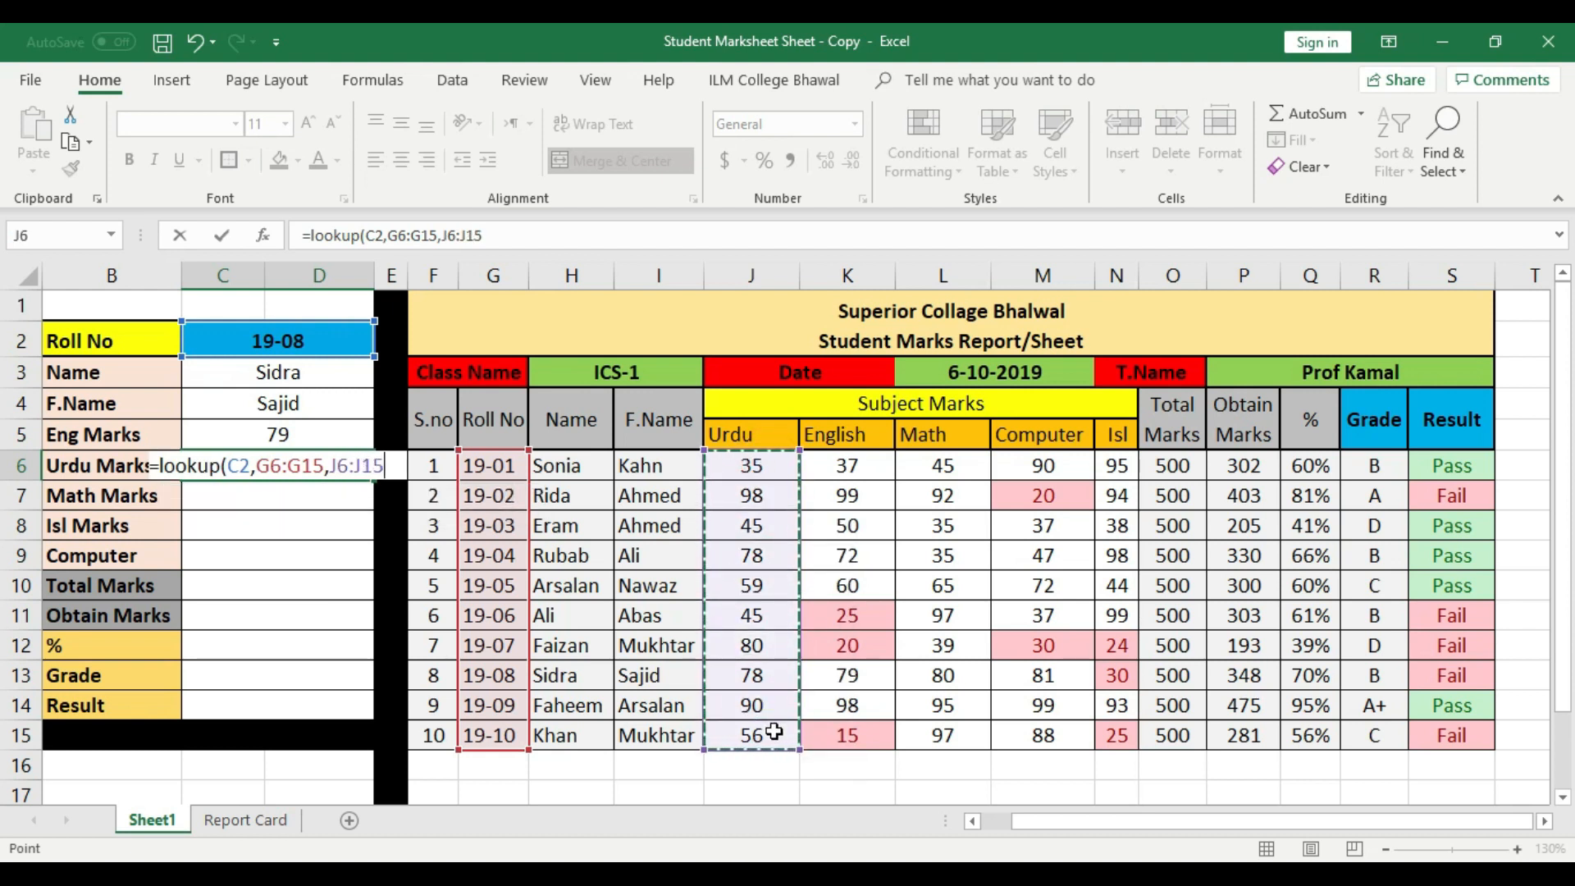
key(Return)
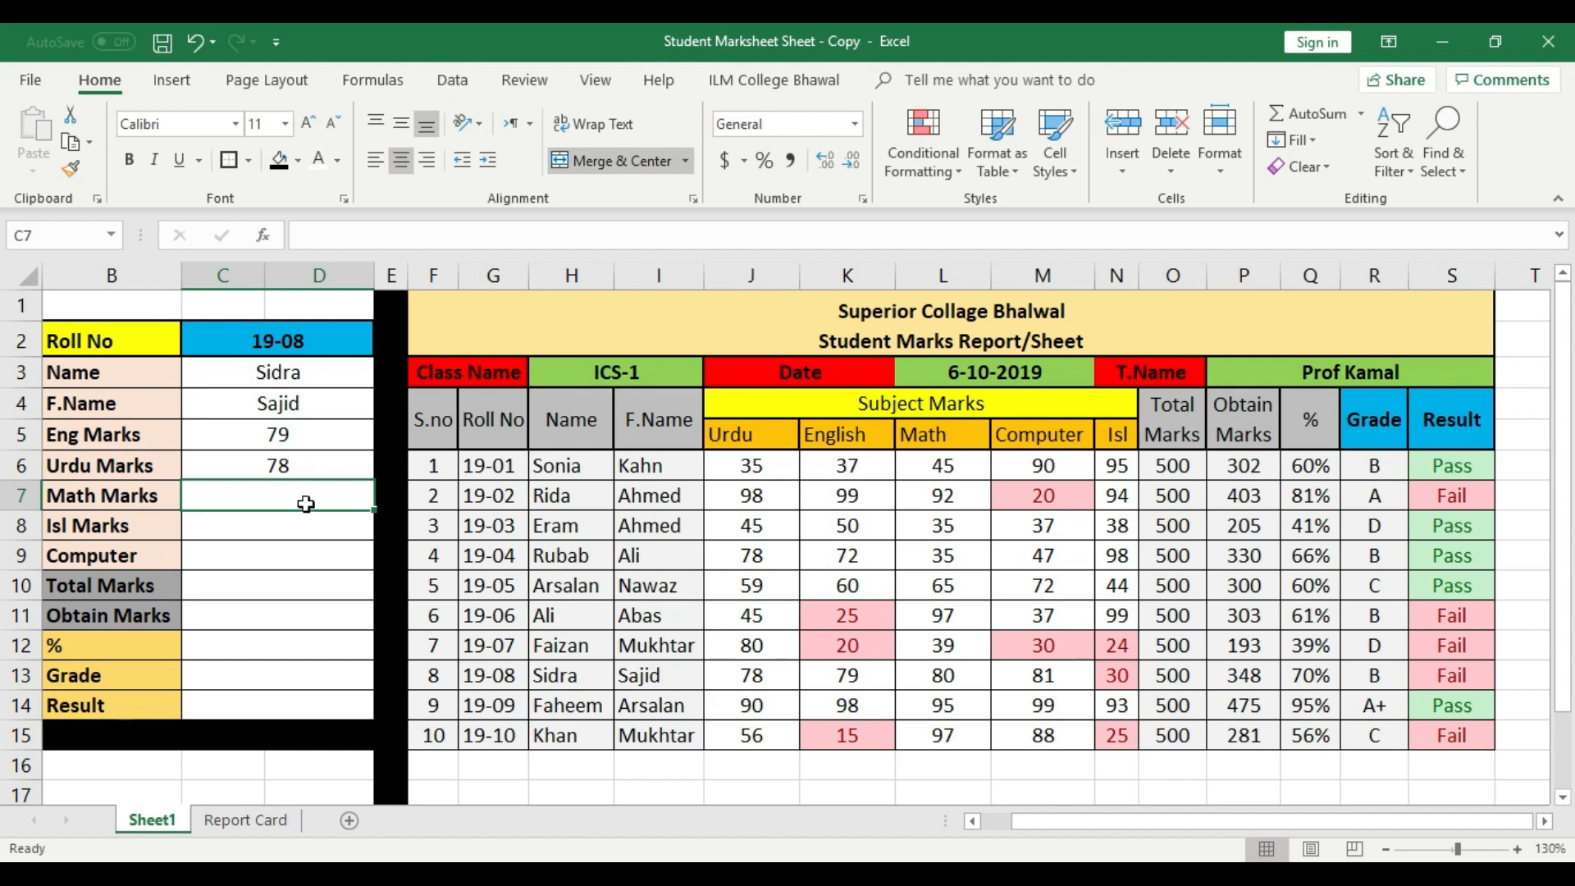
- Enter a LOOKUP formula in the Math Marks cell C7 with lookup value C2, lookup vector G6:G15 and result vector L6:L15
text(=)
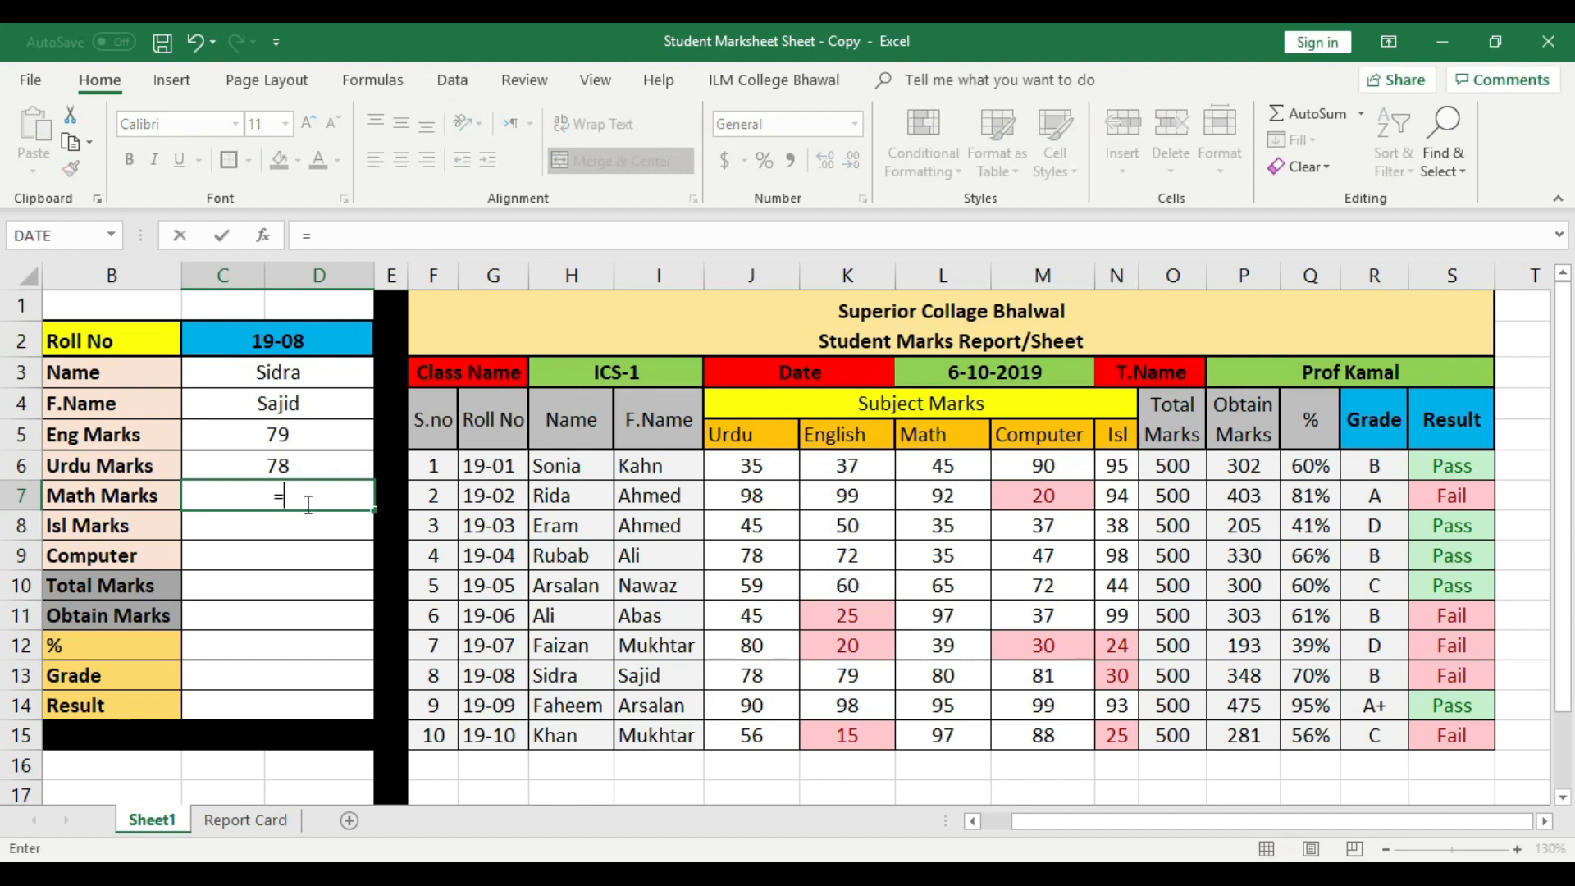
text(lo)
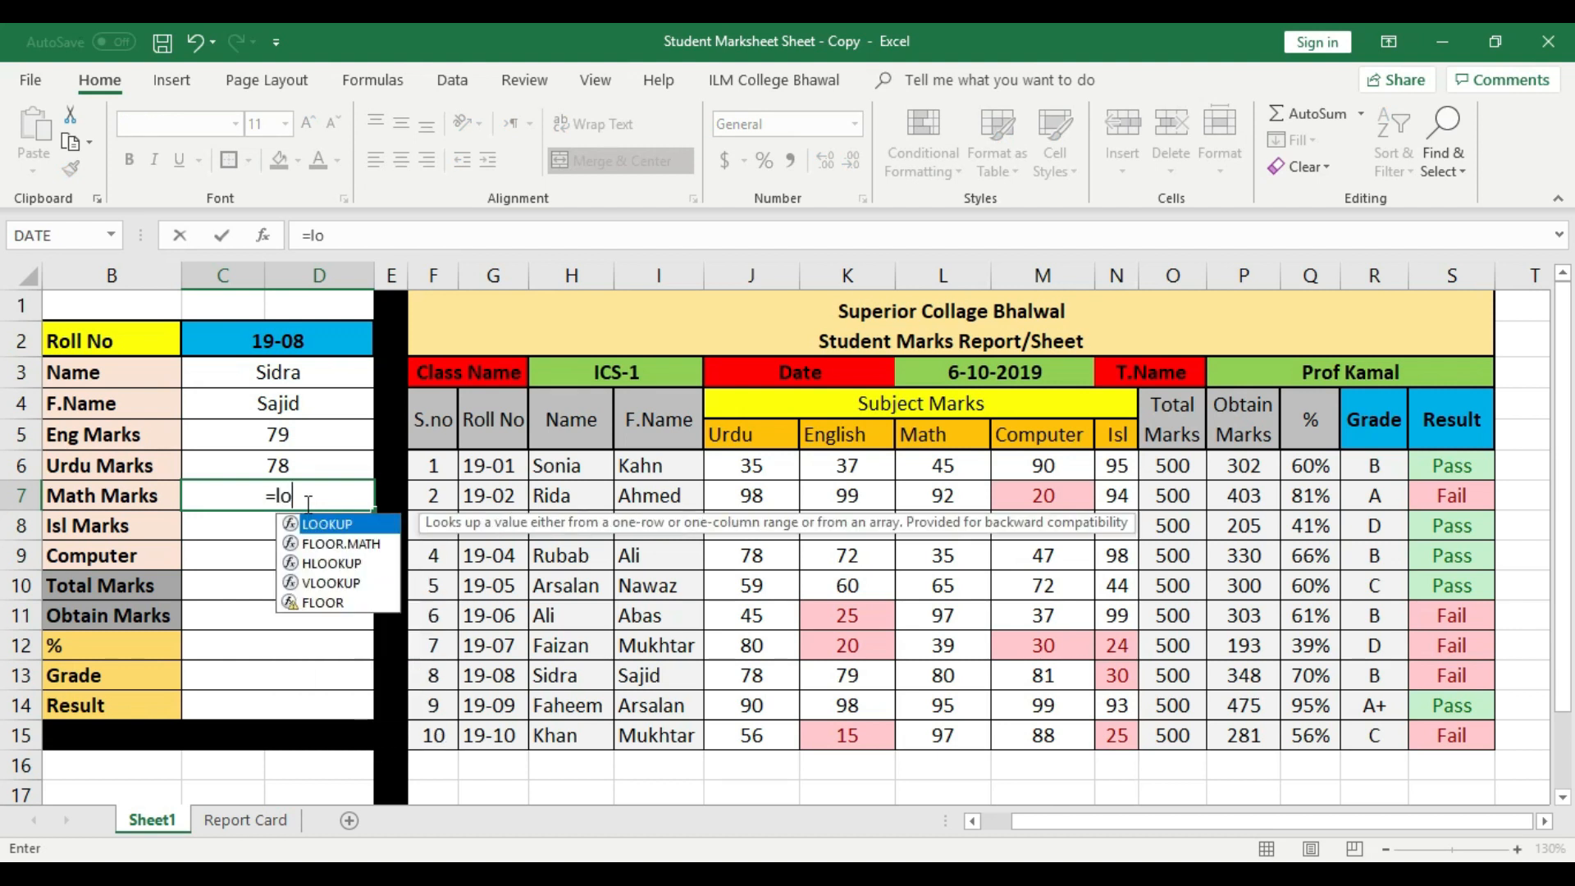
text(okup)
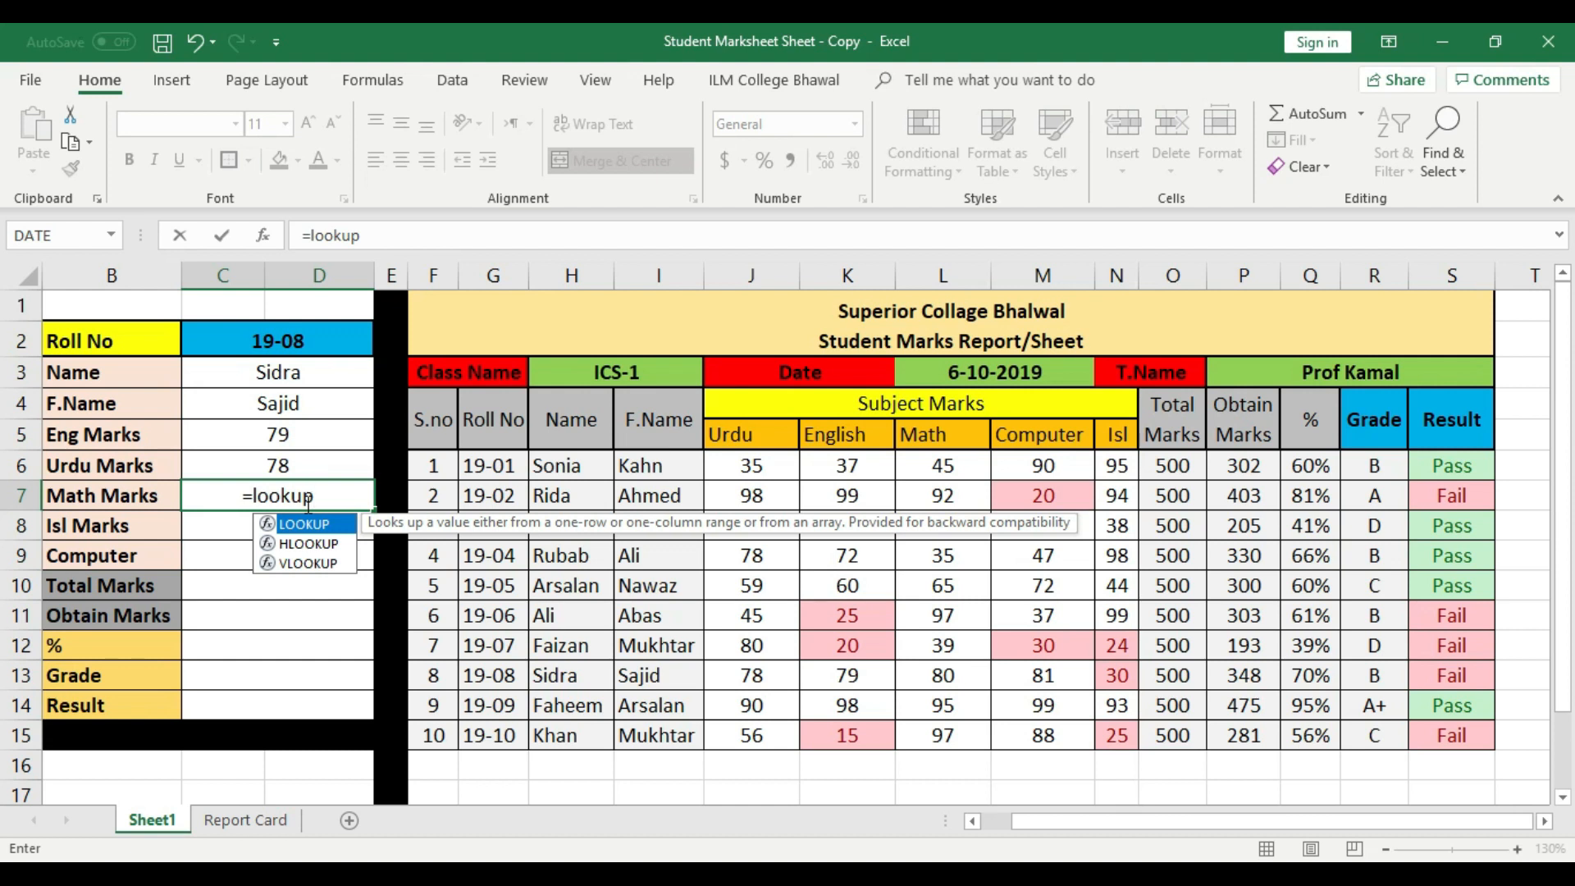
text(()
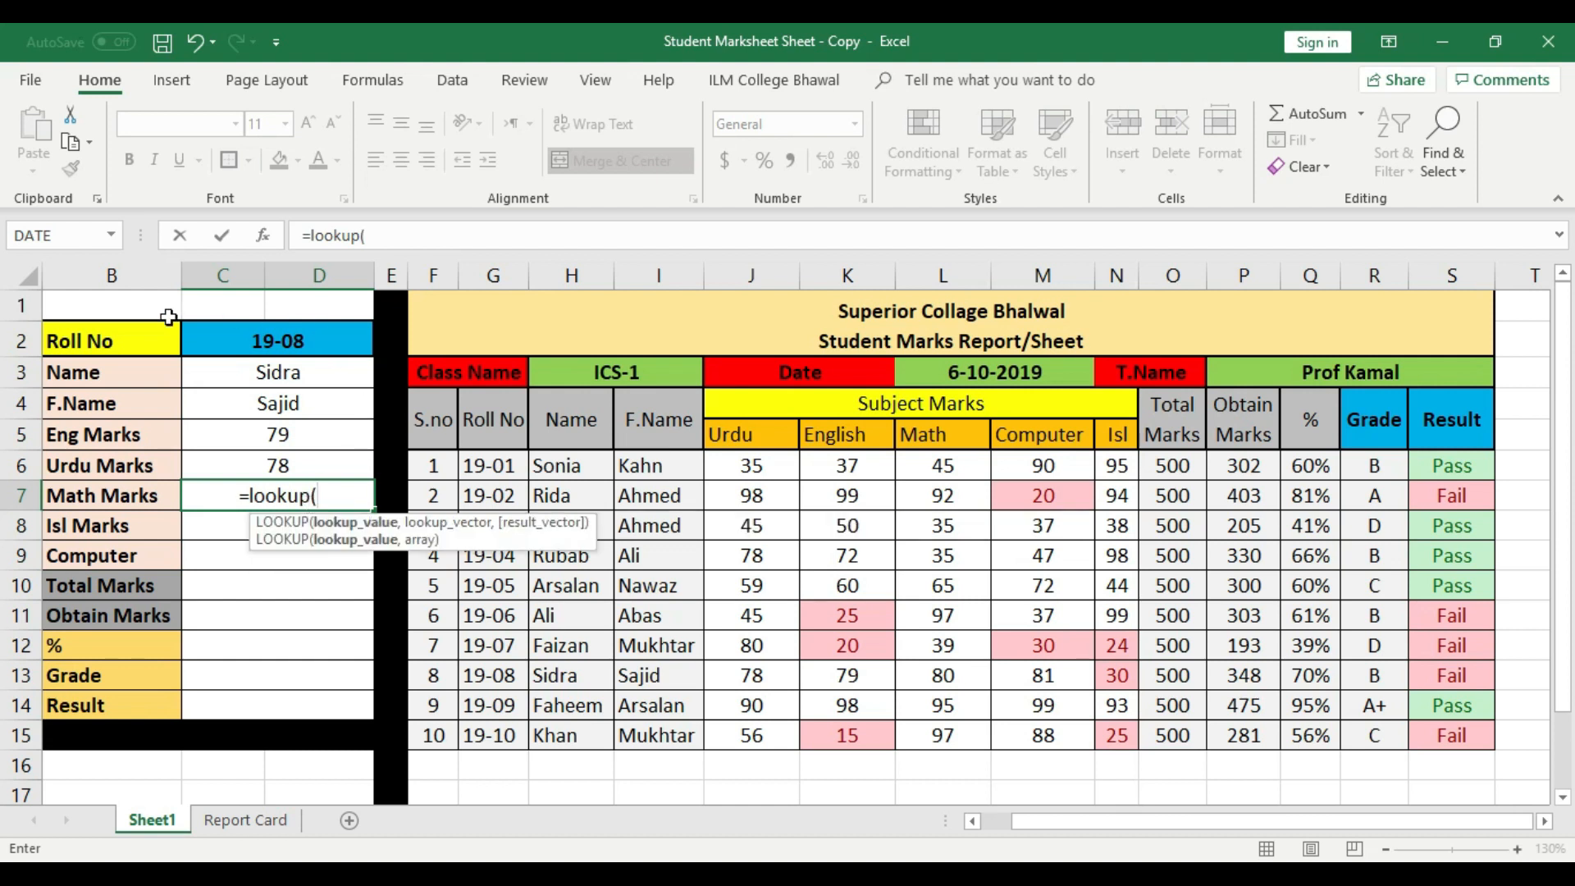
click(327, 340)
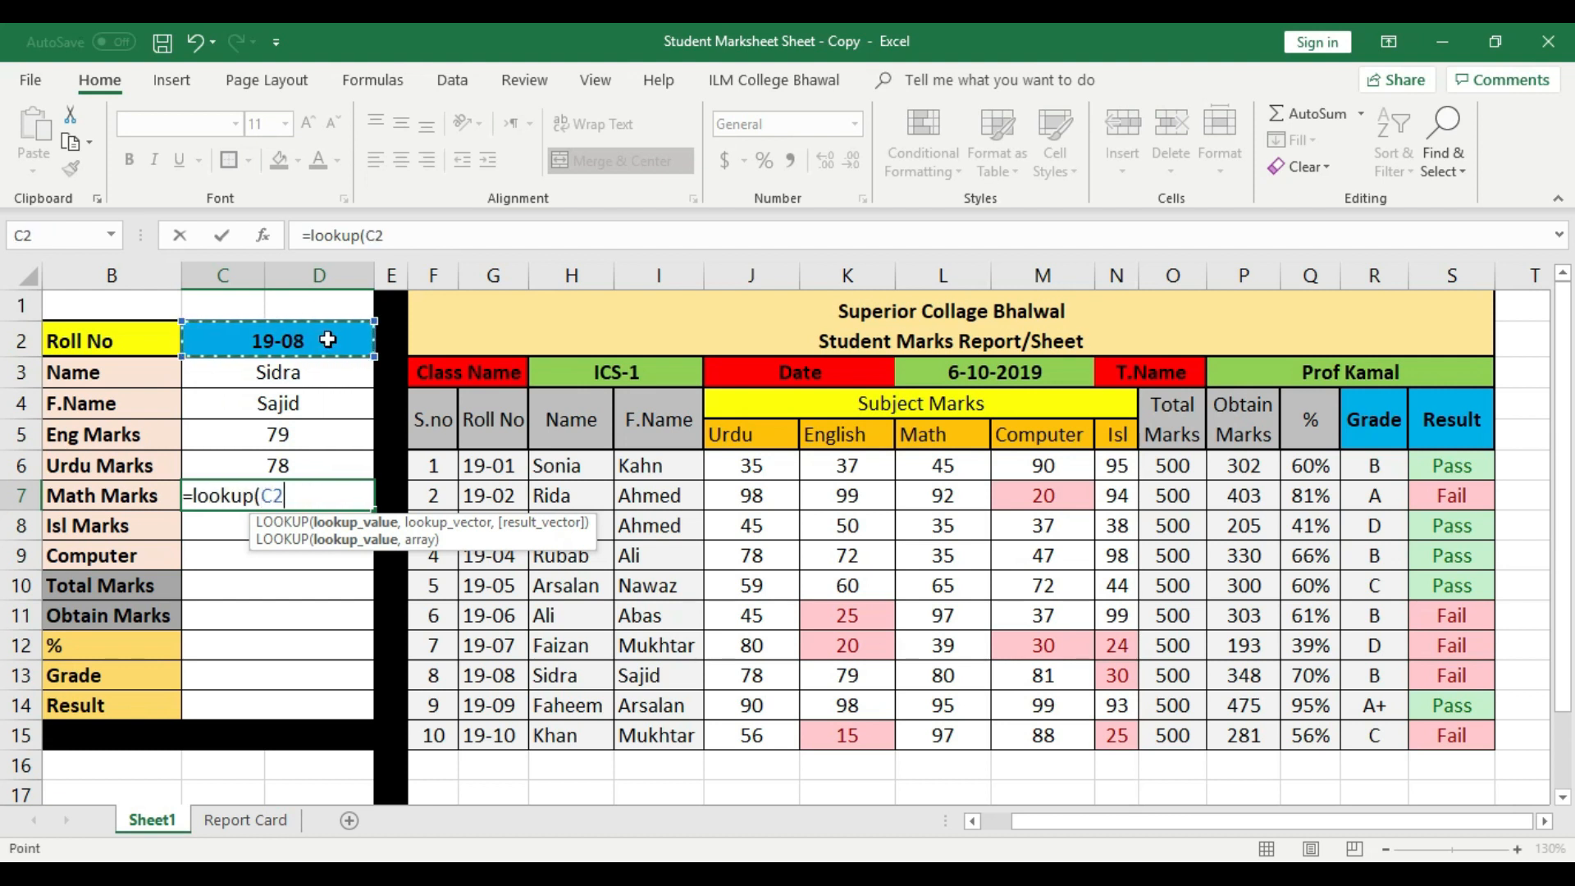
text(,)
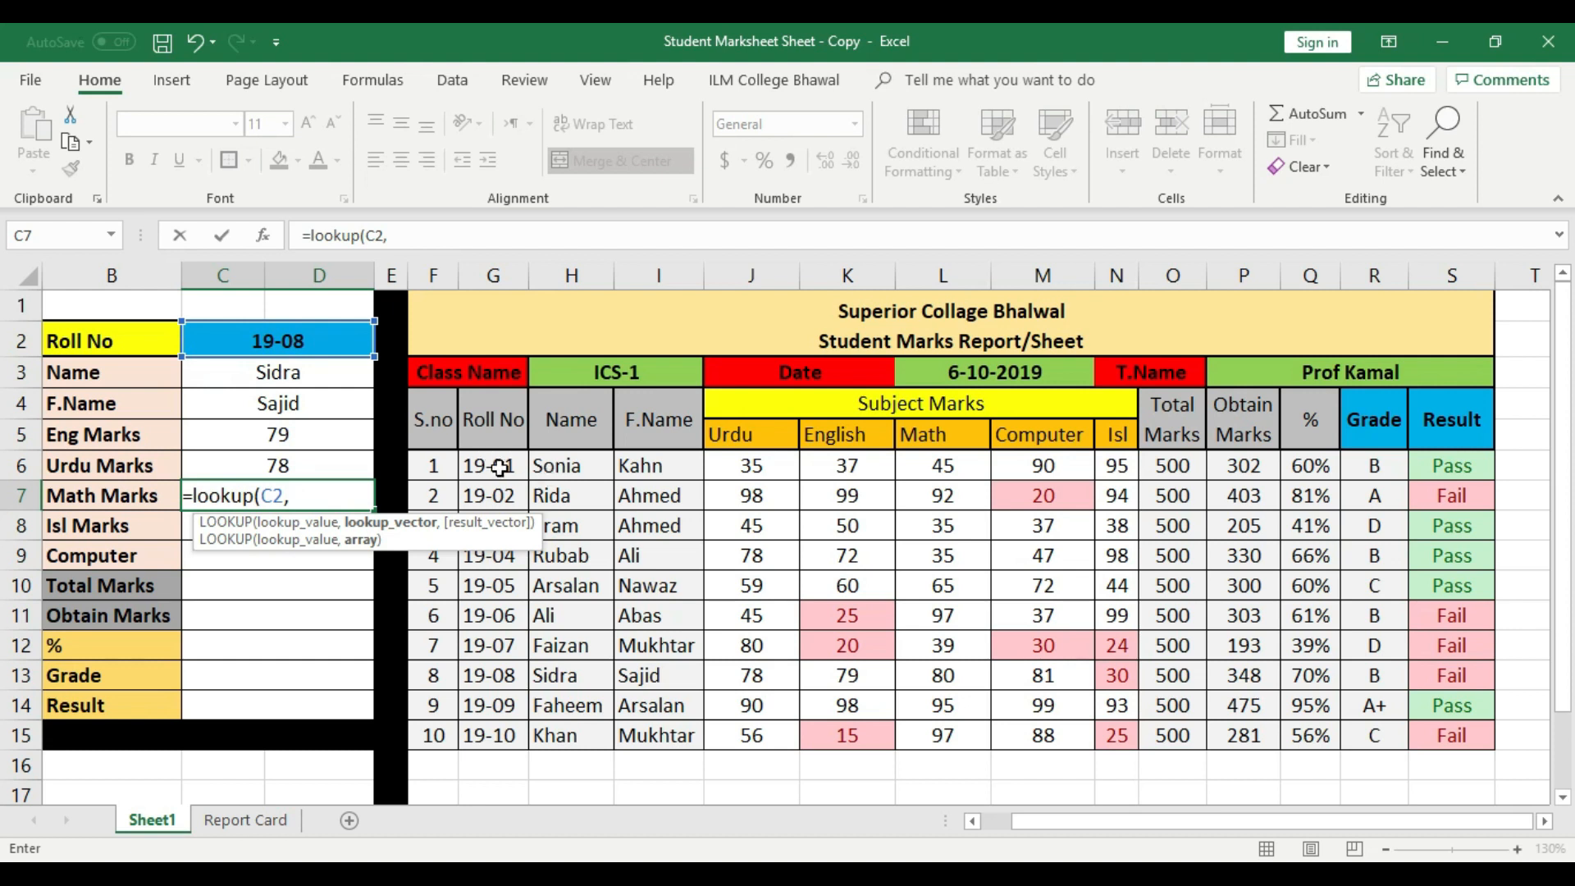
drag(499, 466, 507, 735)
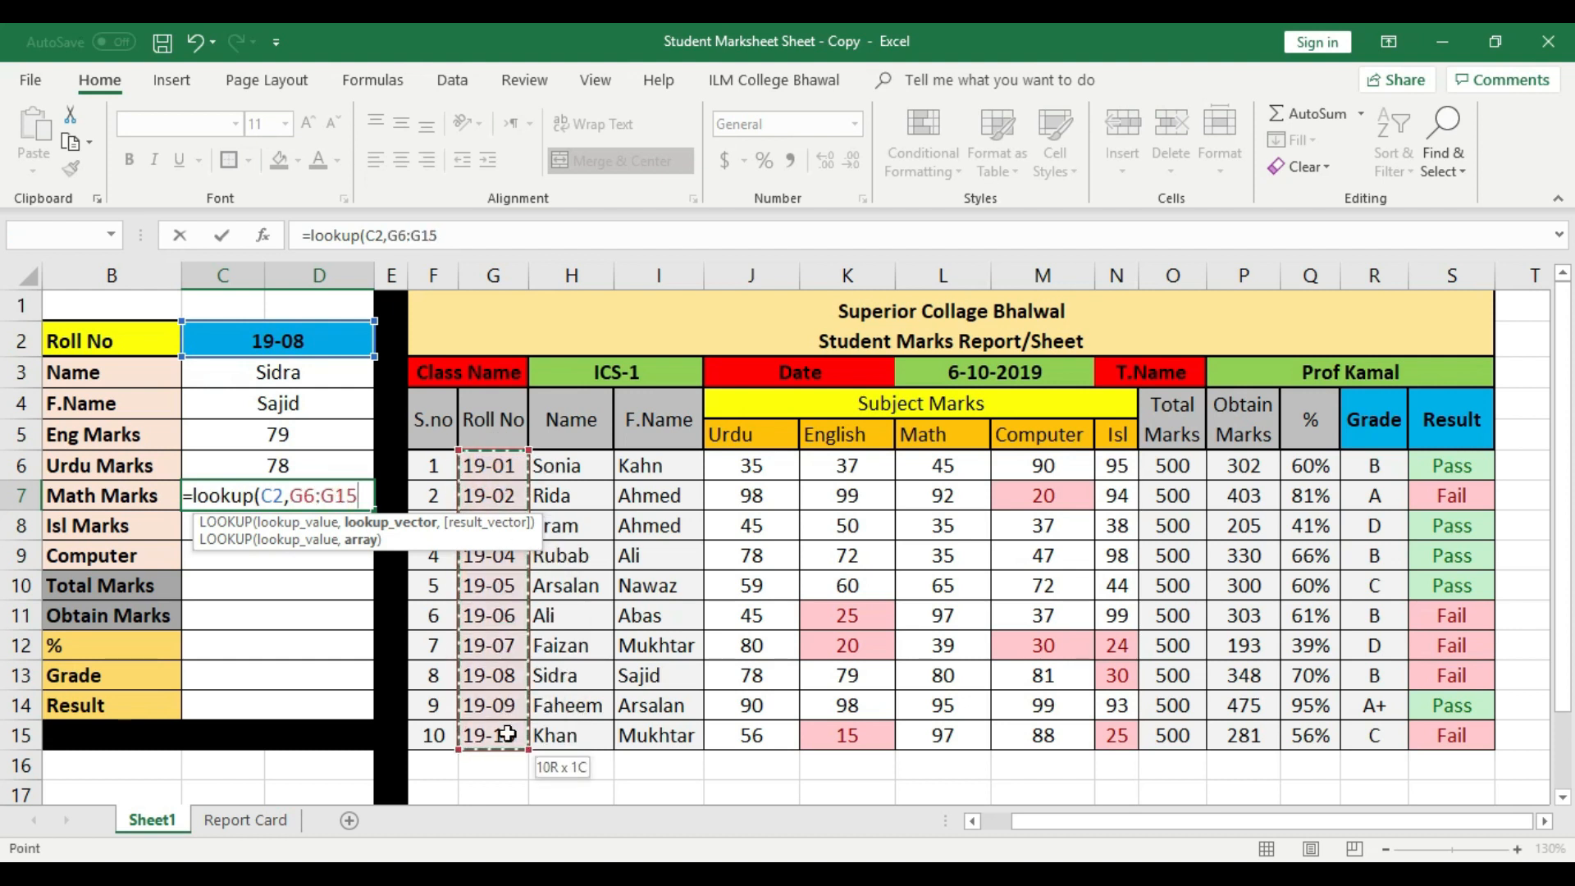
text(,)
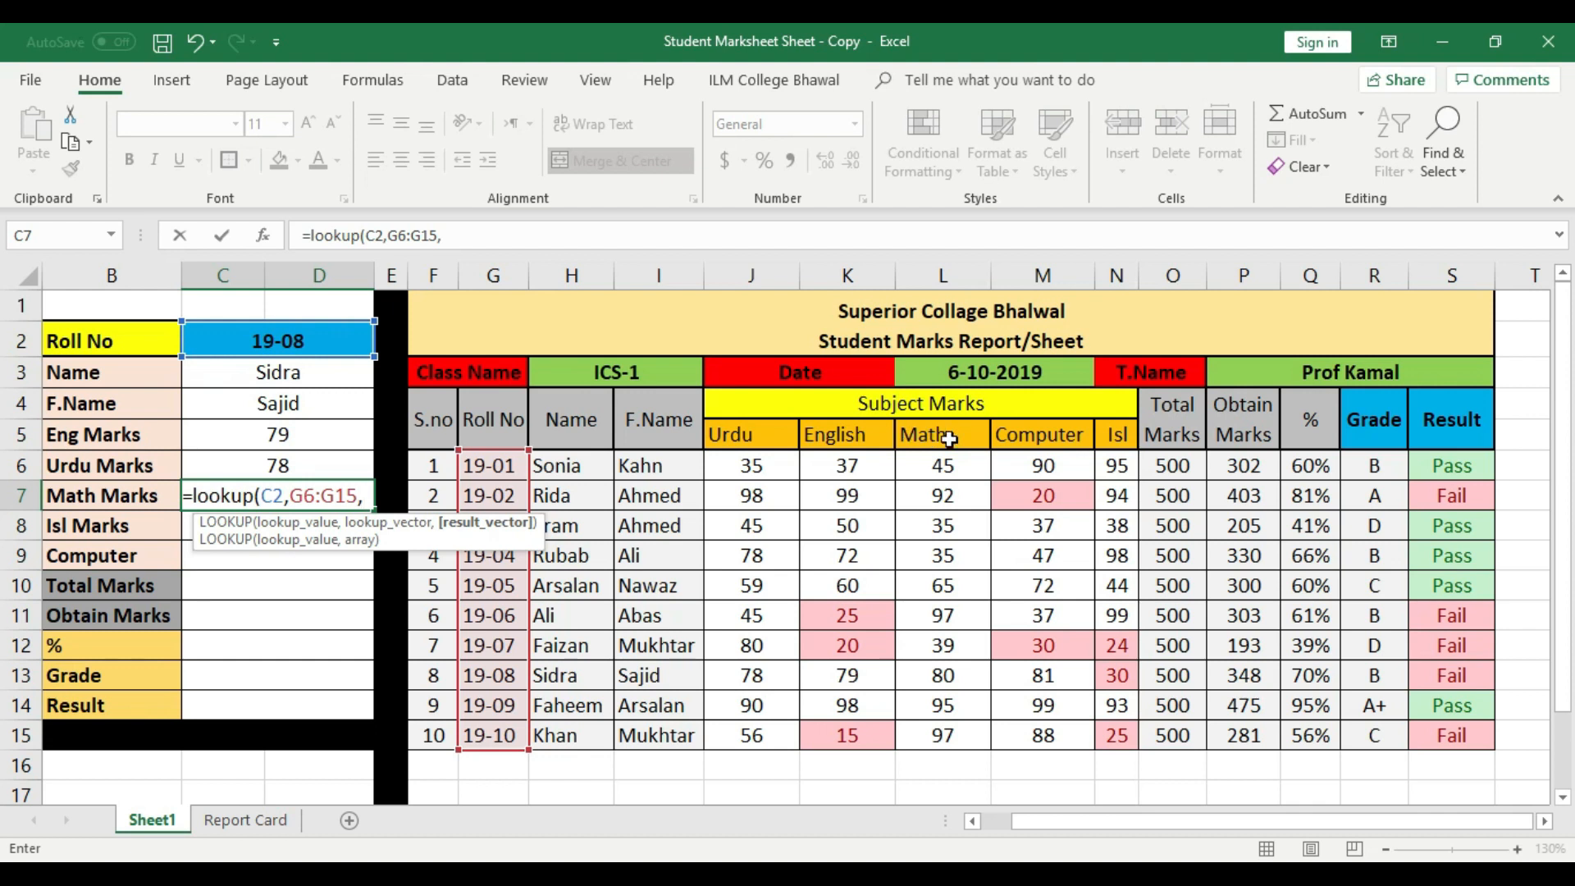
drag(949, 472, 958, 732)
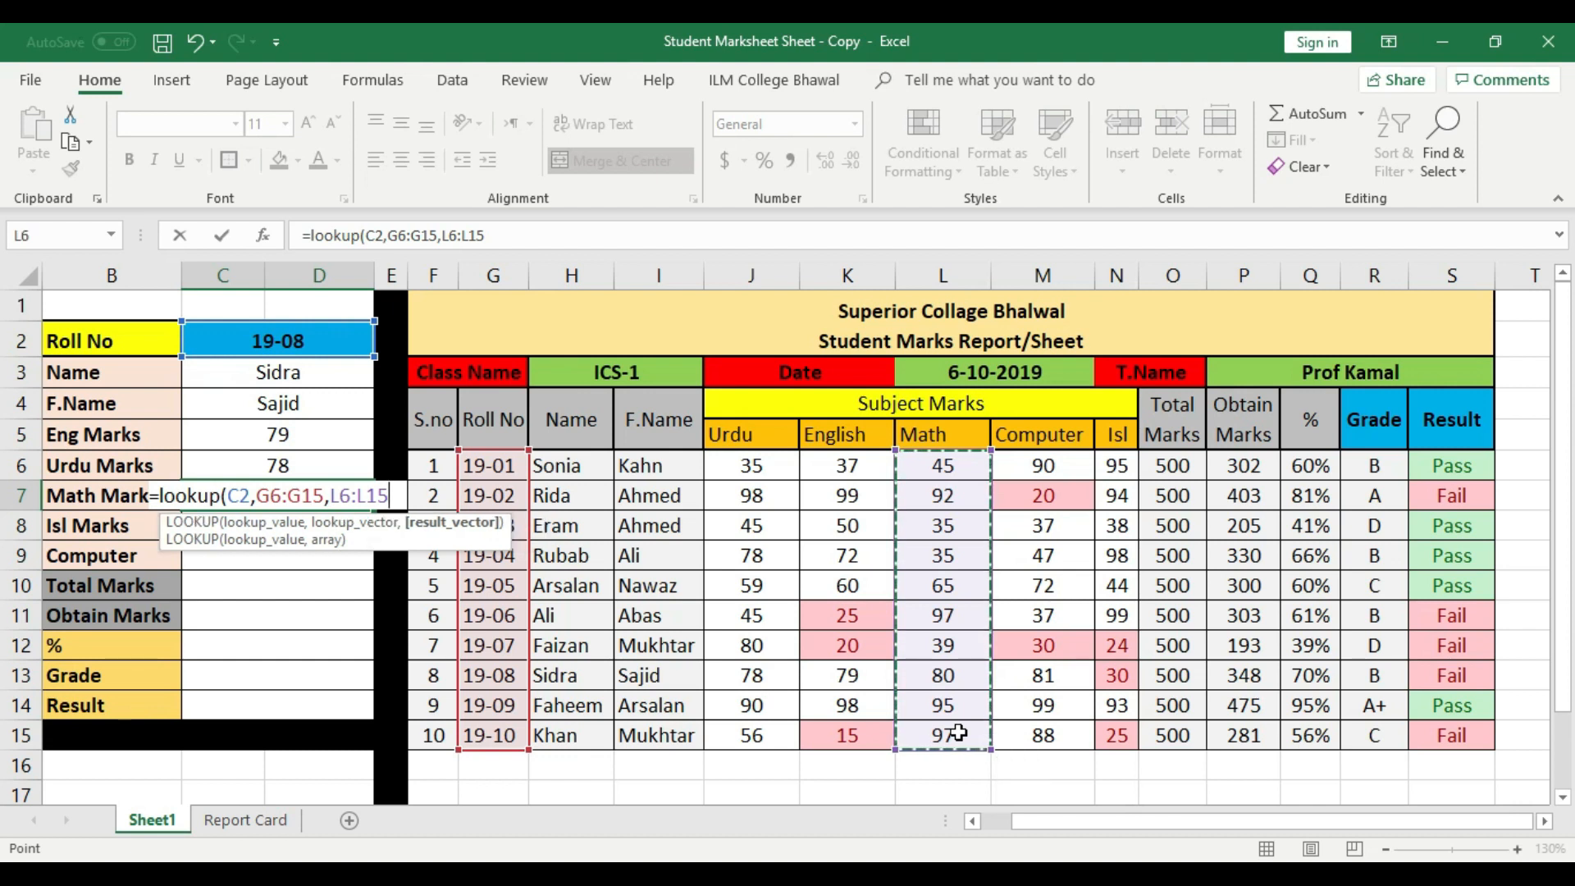
key(Return)
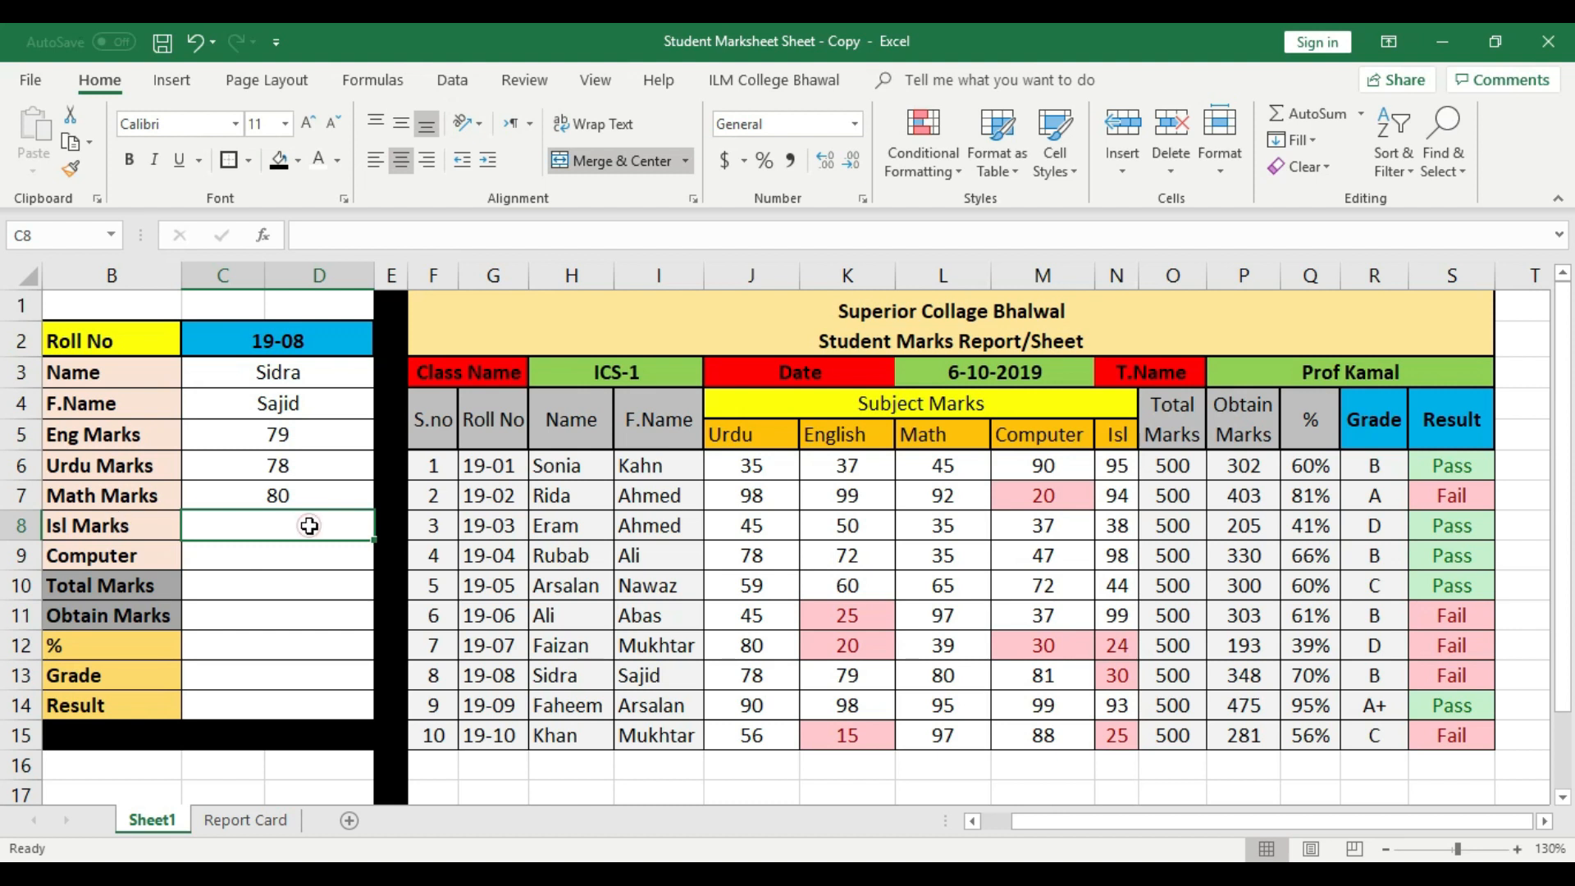
- Enter a LOOKUP formula in the Isl Marks cell C8 with lookup value C2, lookup vector G6:G15 and result vector N6:N15
text(=)
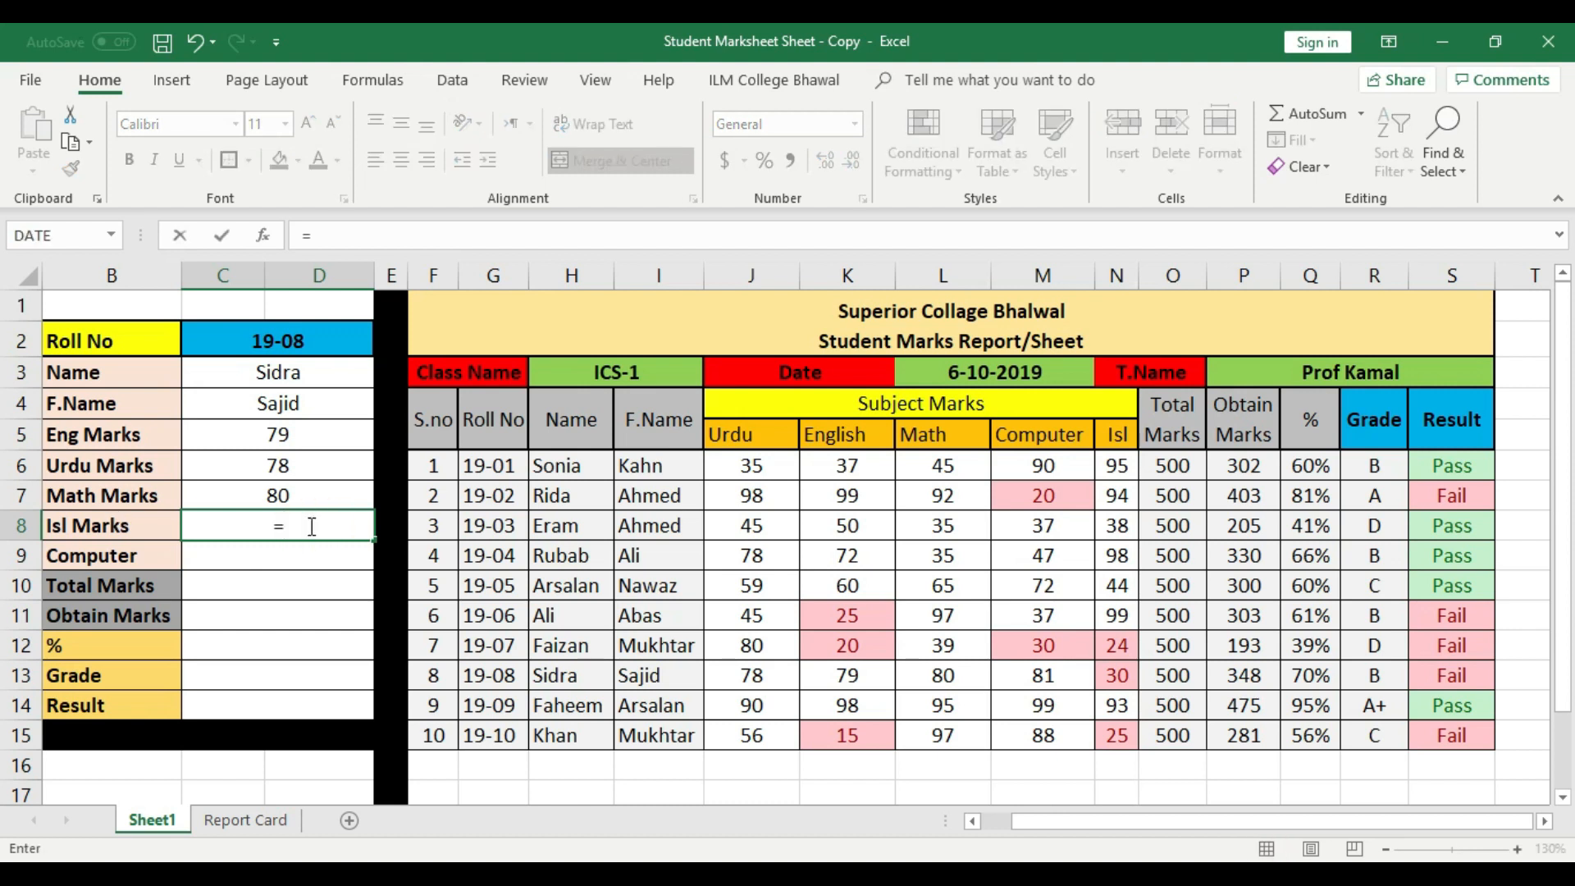
text(look)
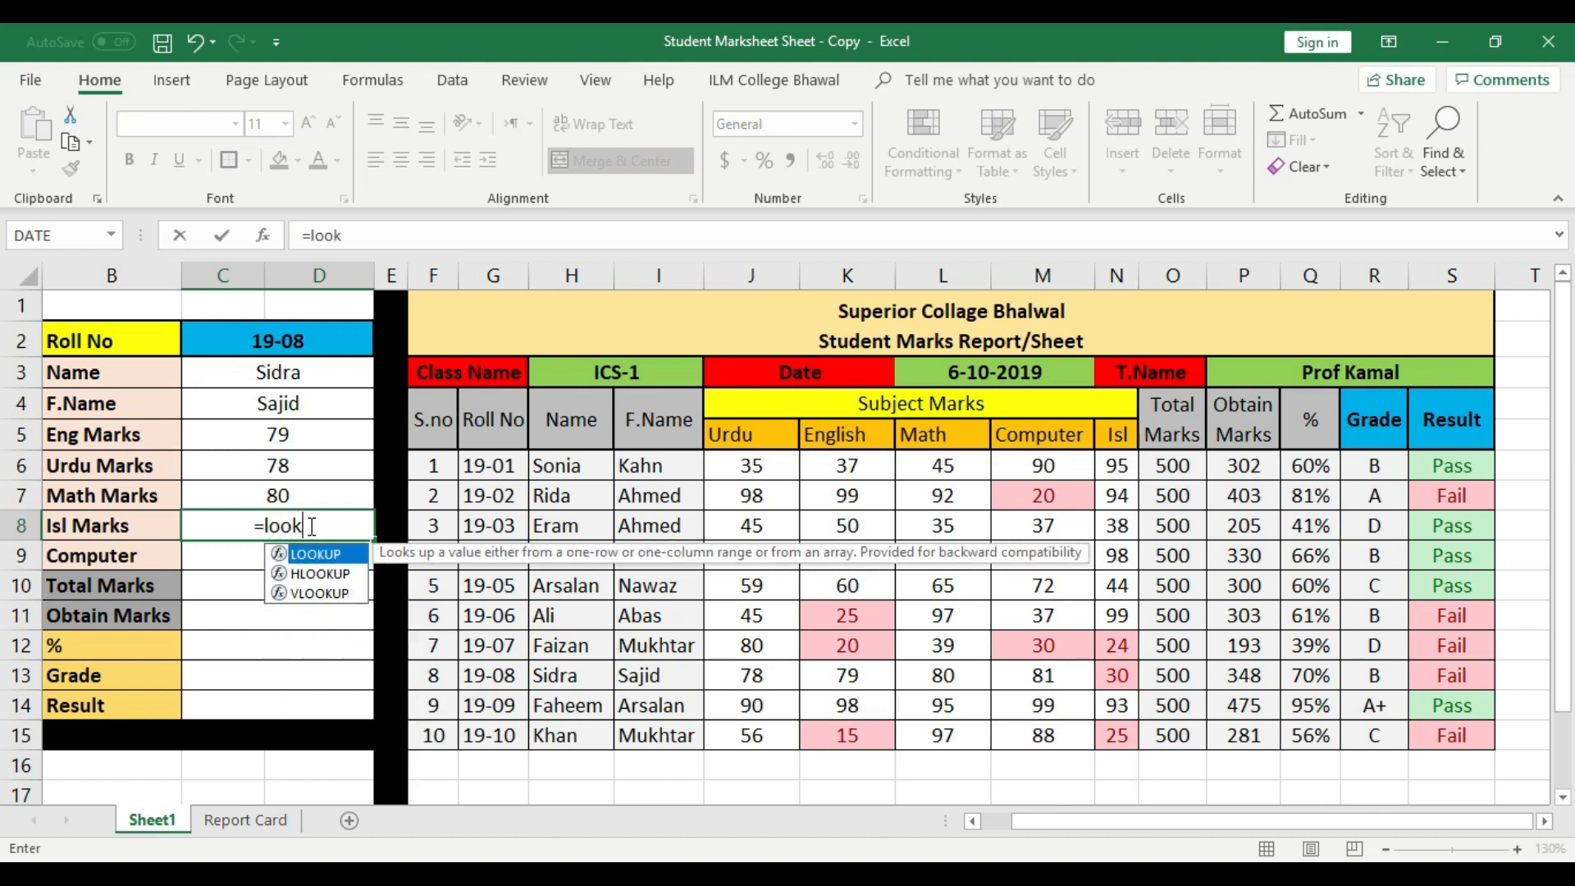
text(up)
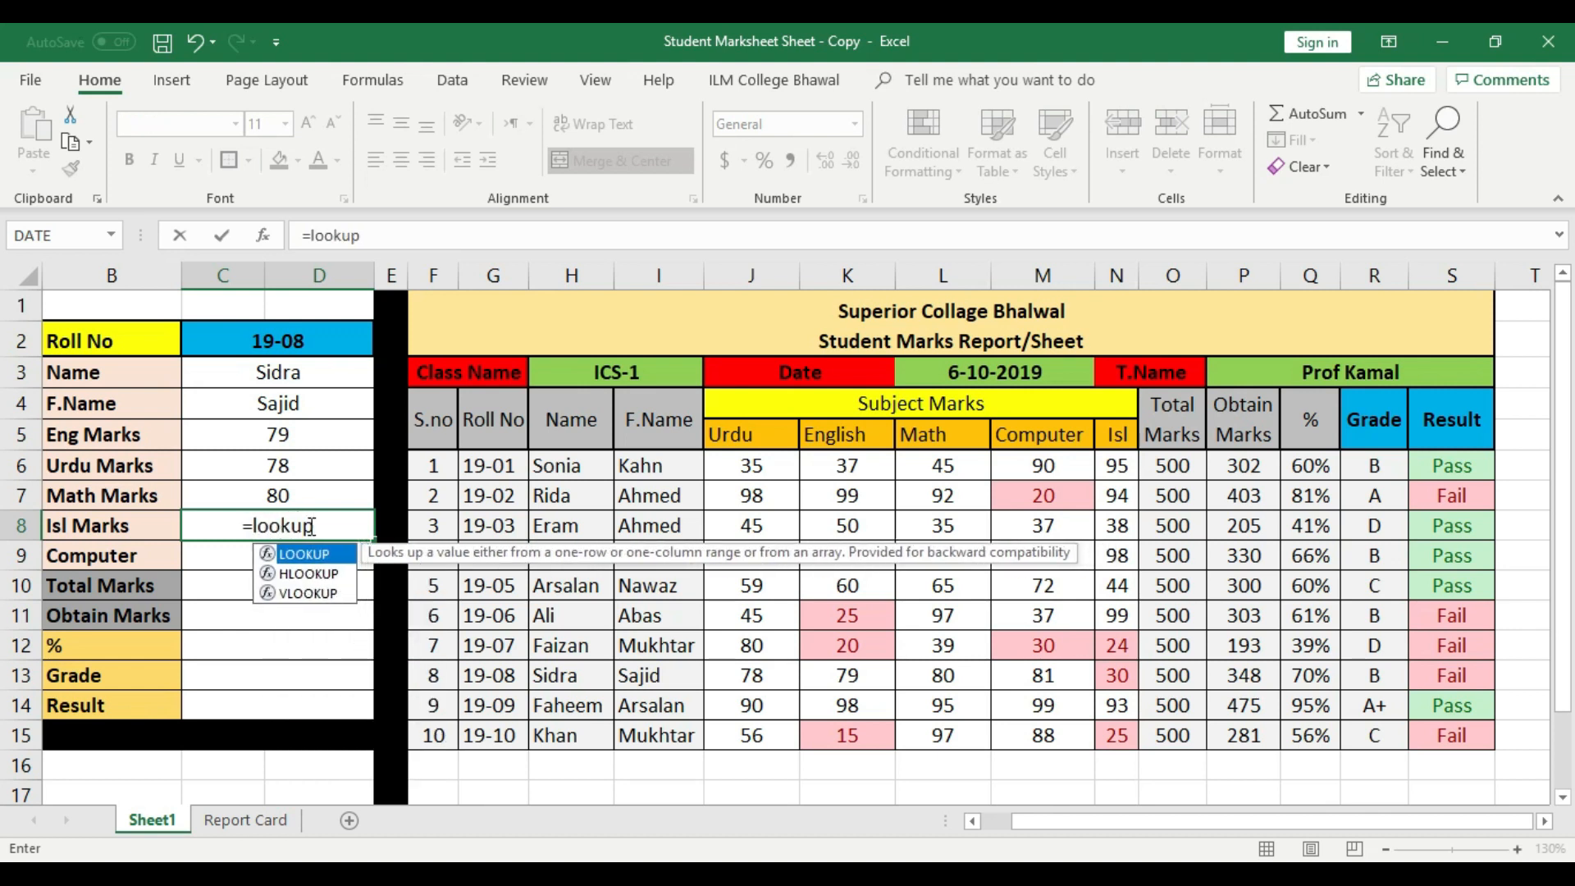
text(()
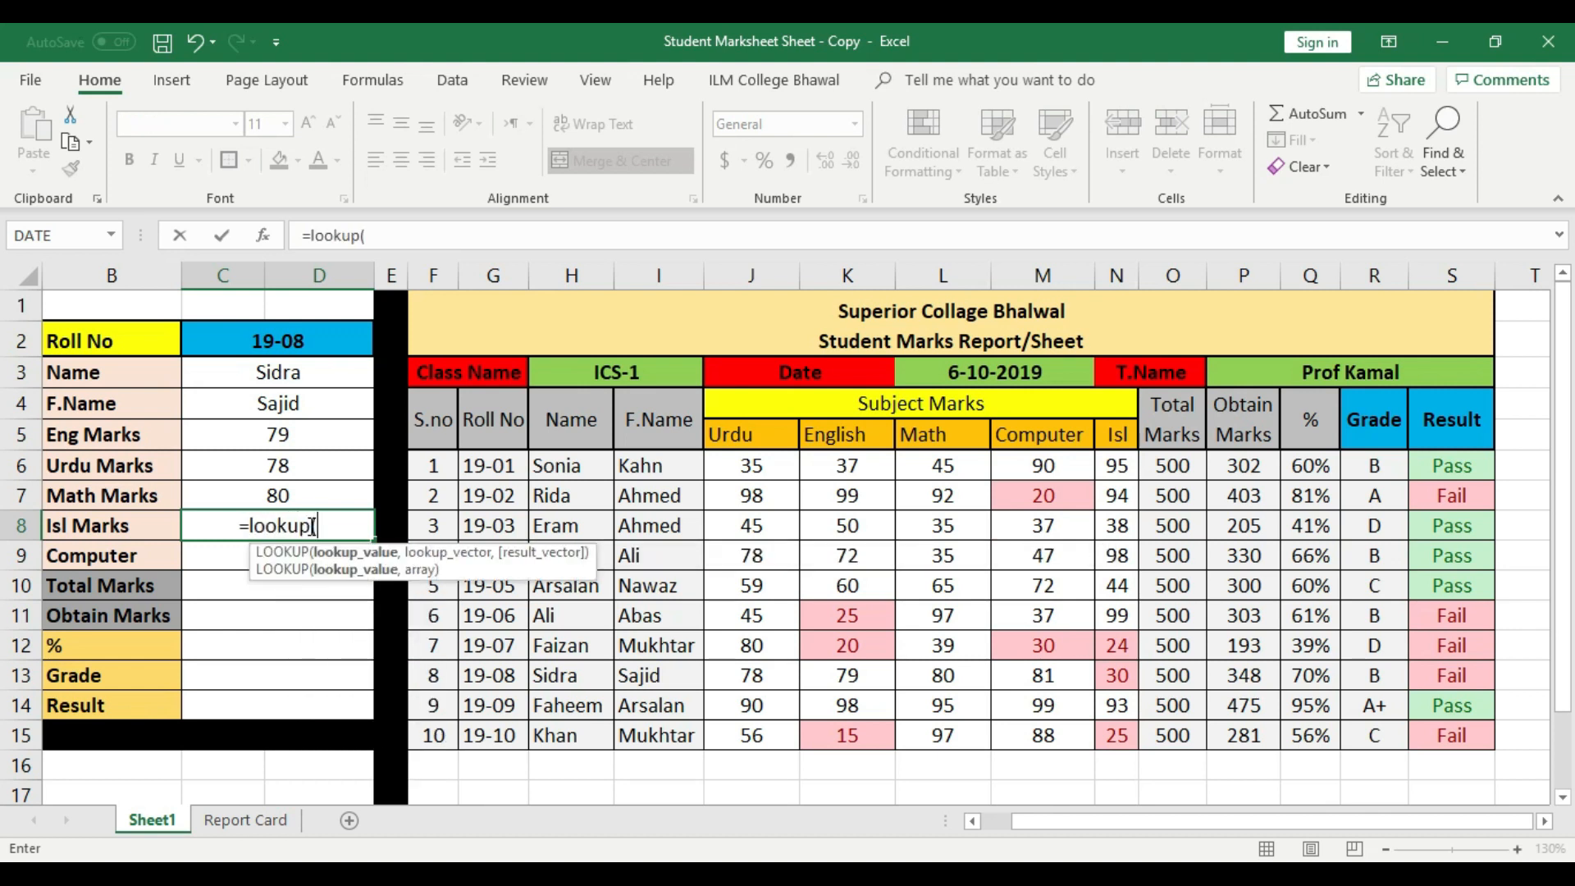
click(303, 342)
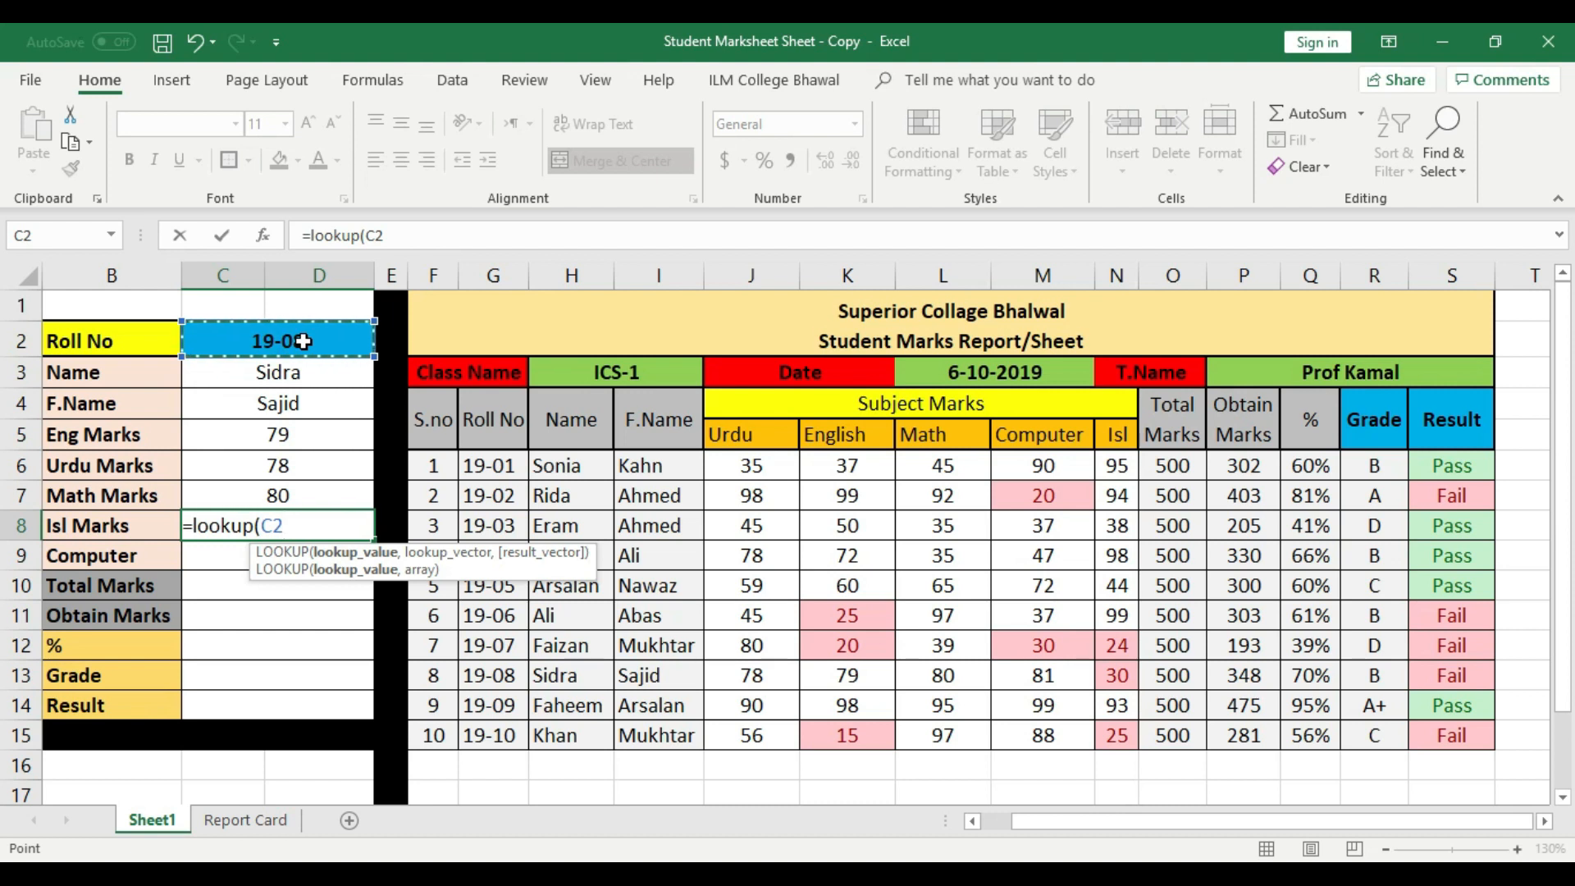
text(,)
drag(493, 465, 505, 735)
text(,)
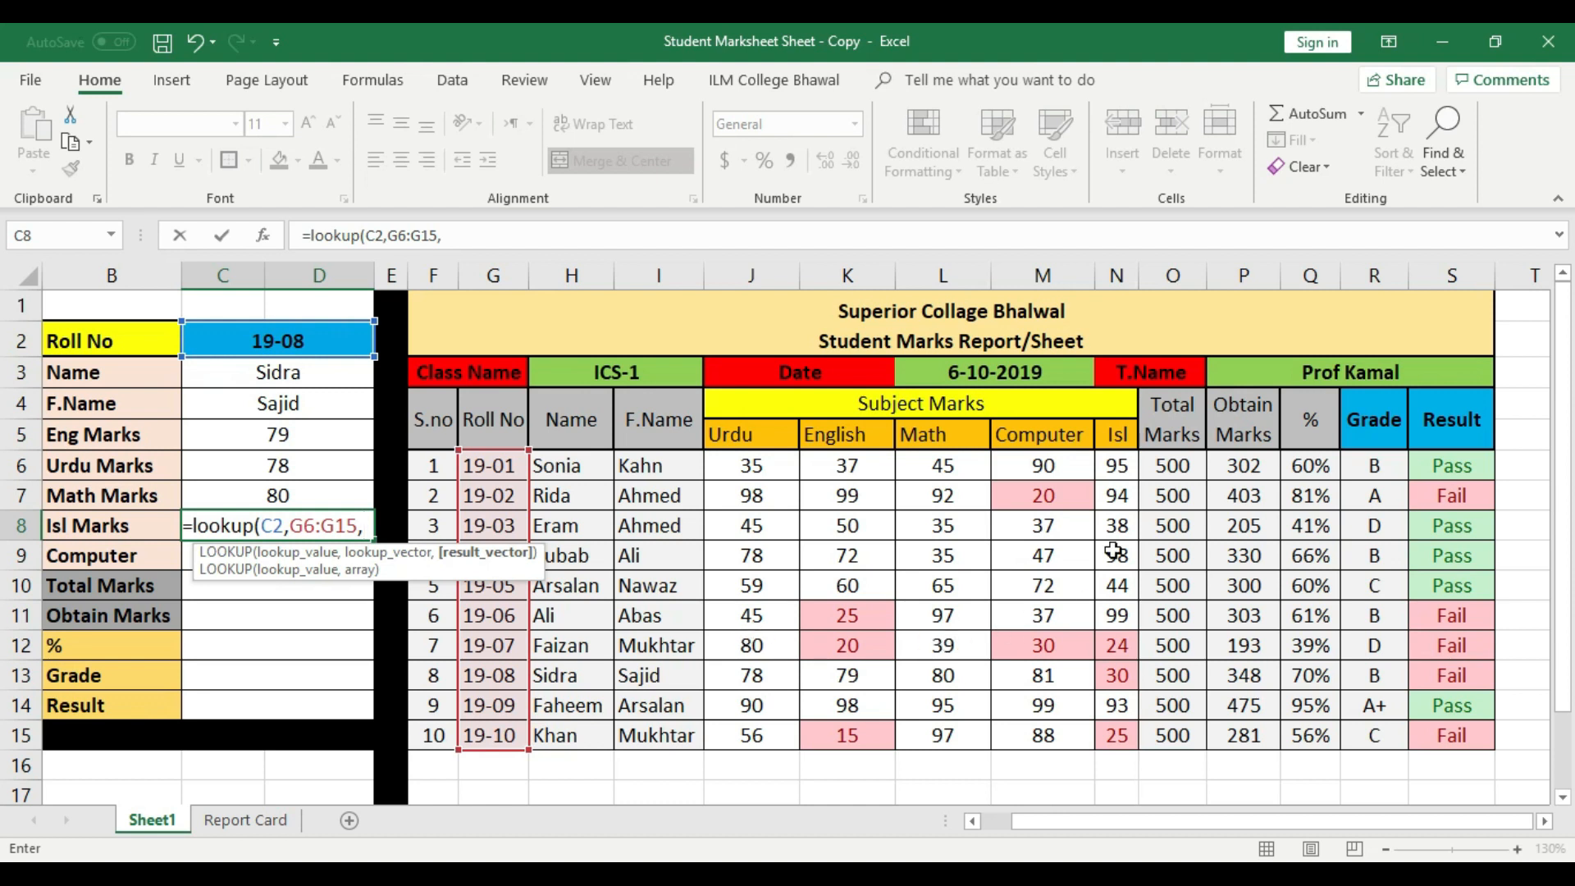
drag(1124, 463, 1130, 728)
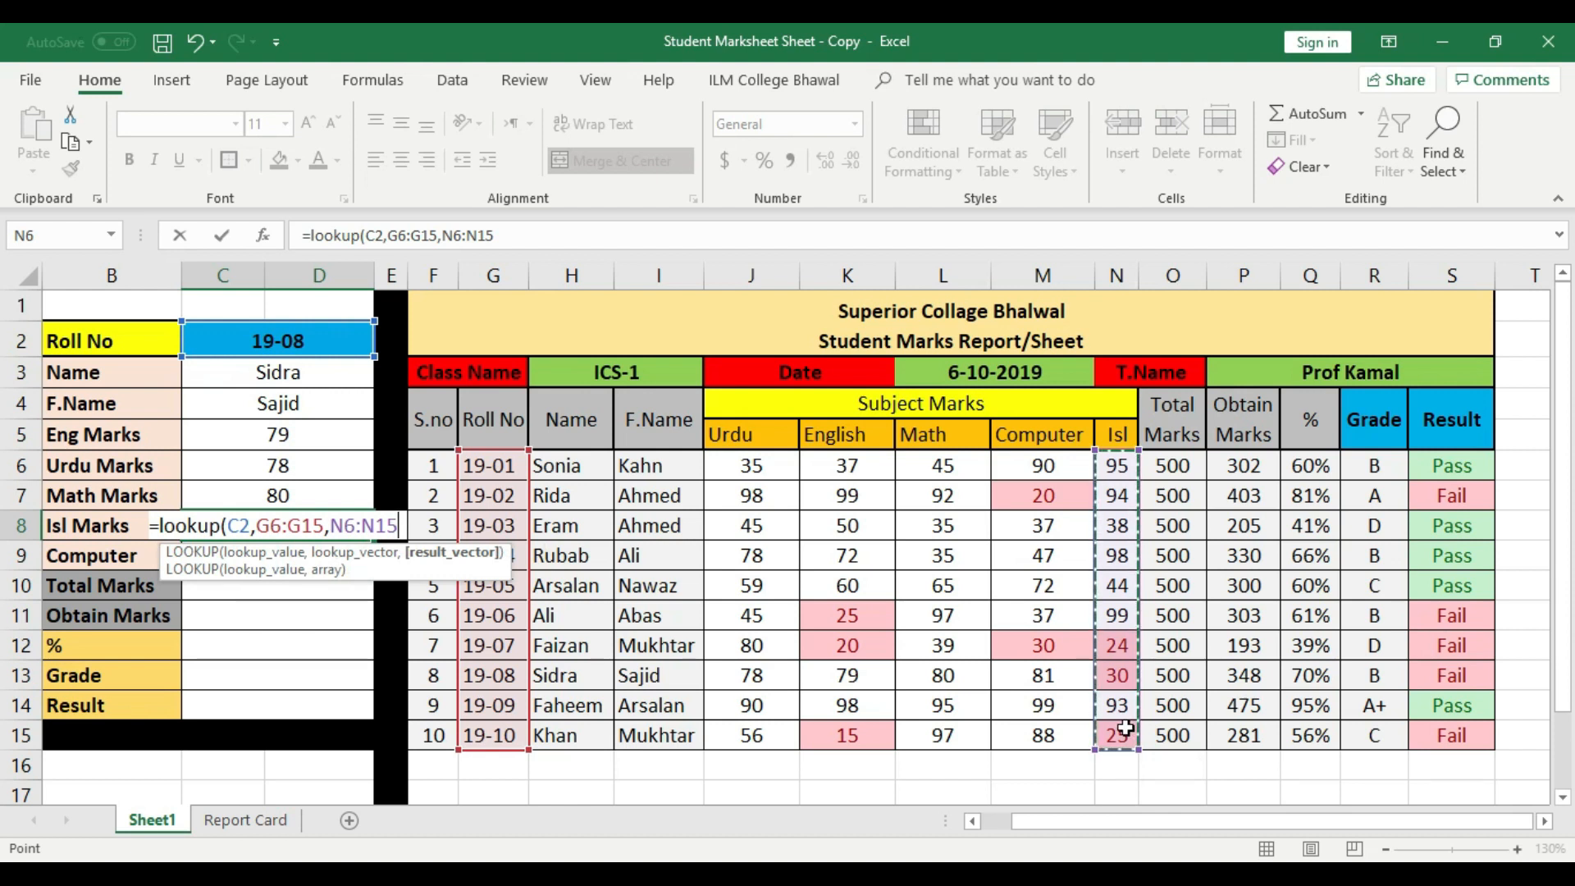
key(Return)
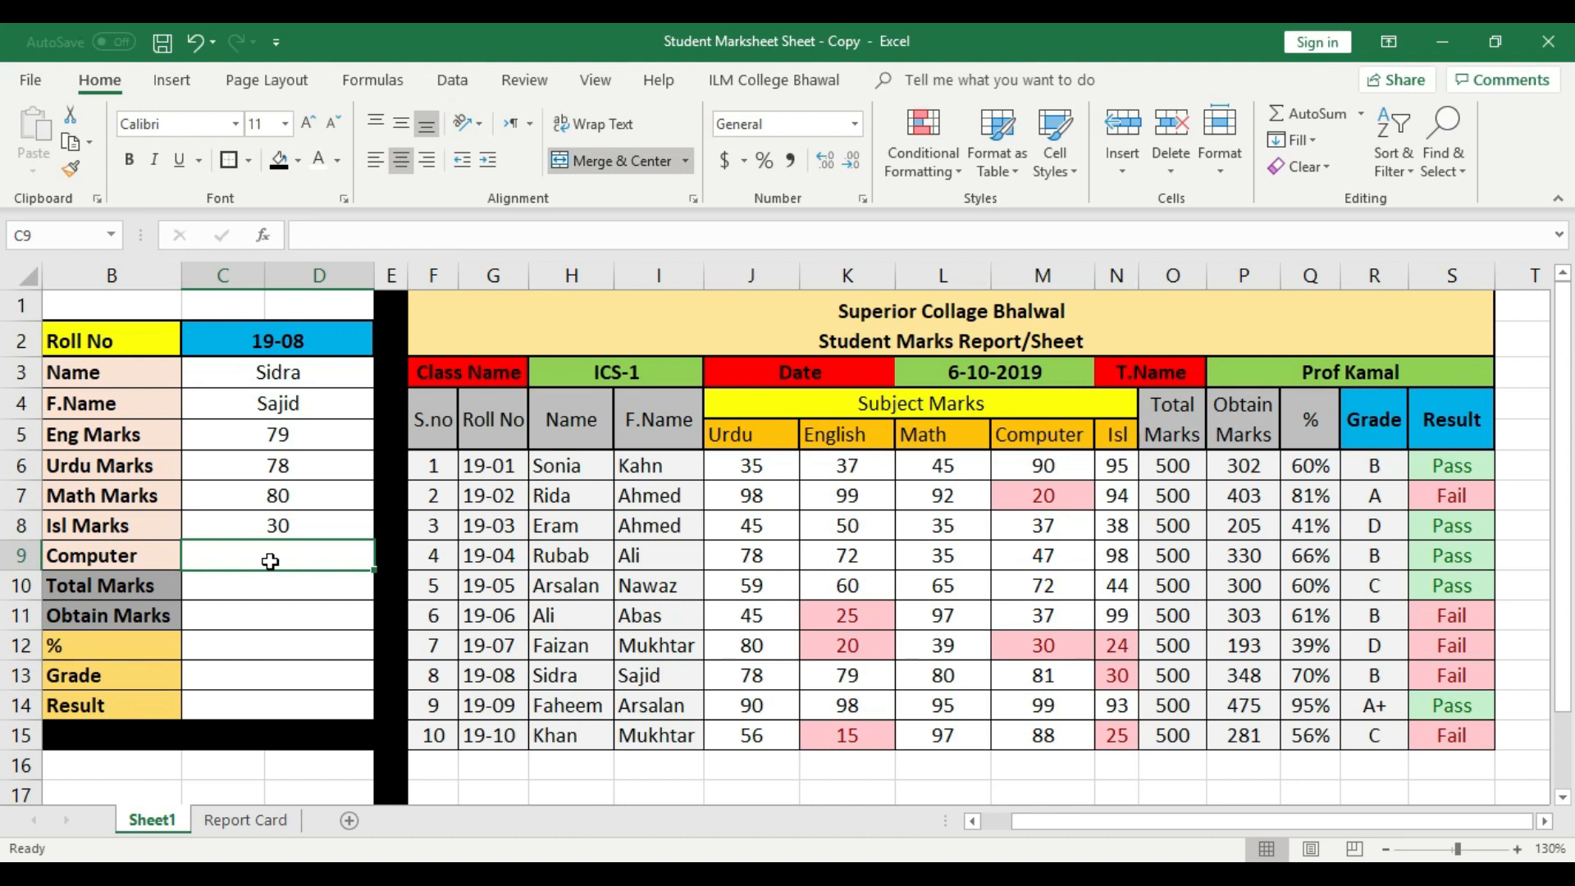
- Enter a LOOKUP formula in the Computer cell C9 with lookup value C2, lookup vector G6:G15 and result vector M6:M15
text(=l)
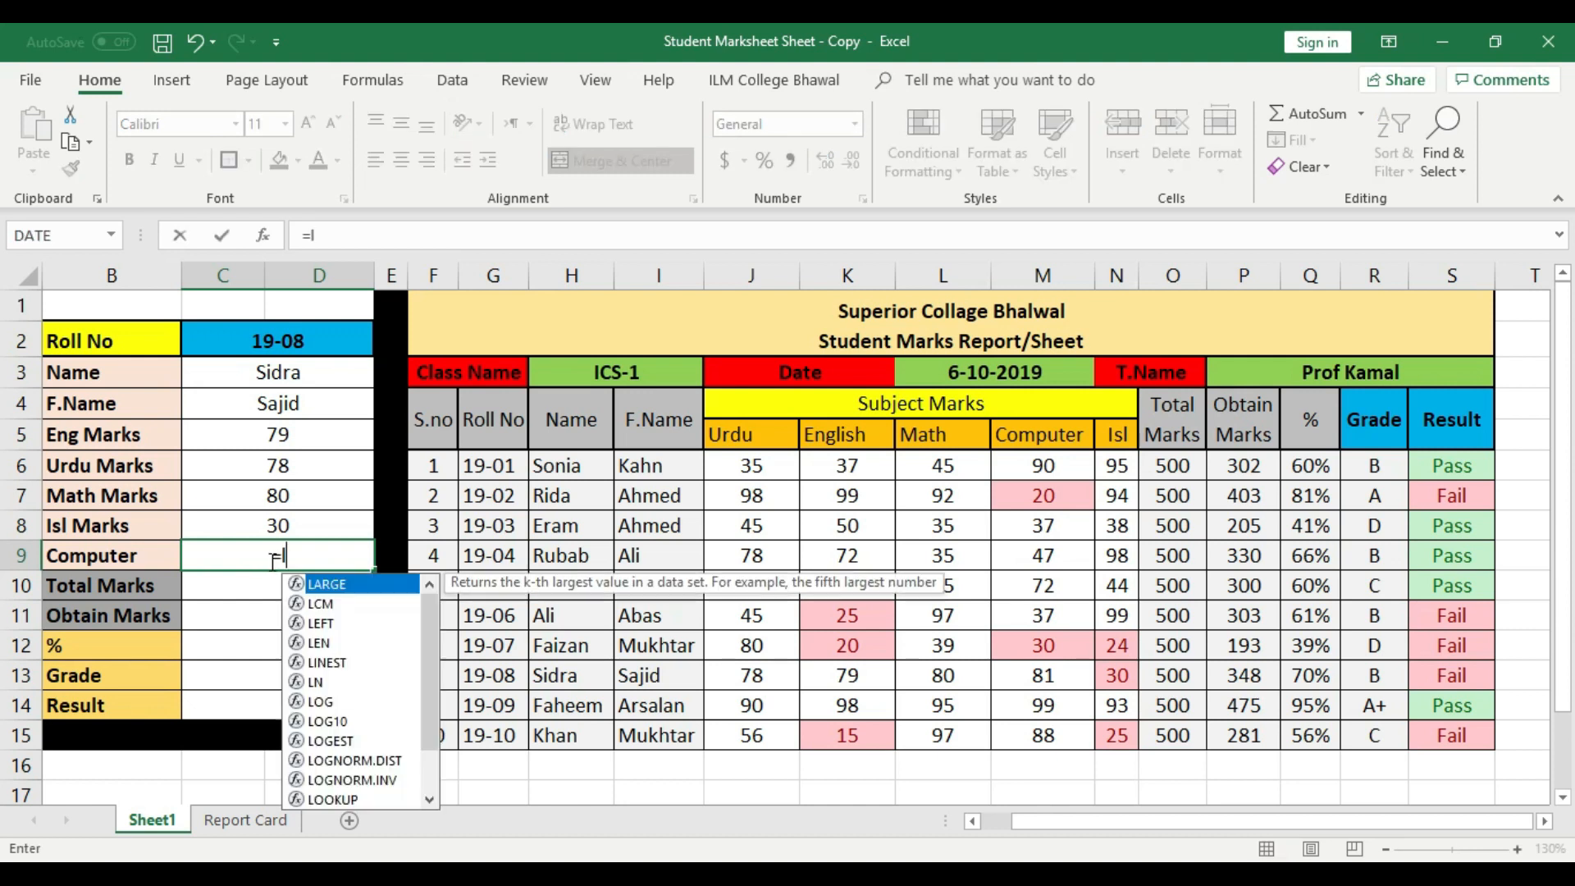
text(ookup)
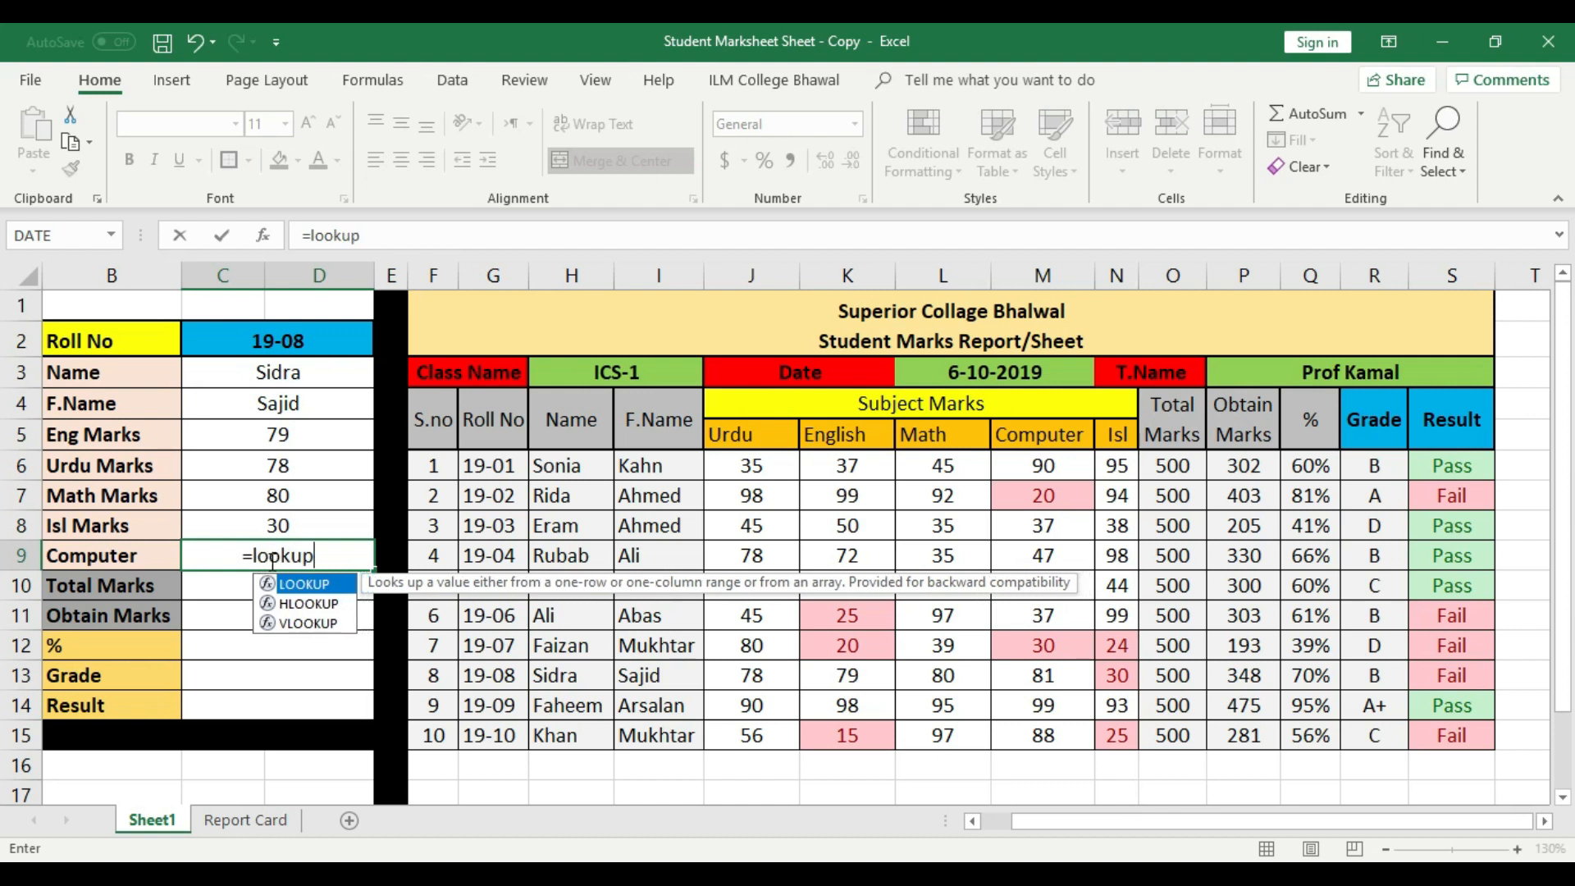
text(()
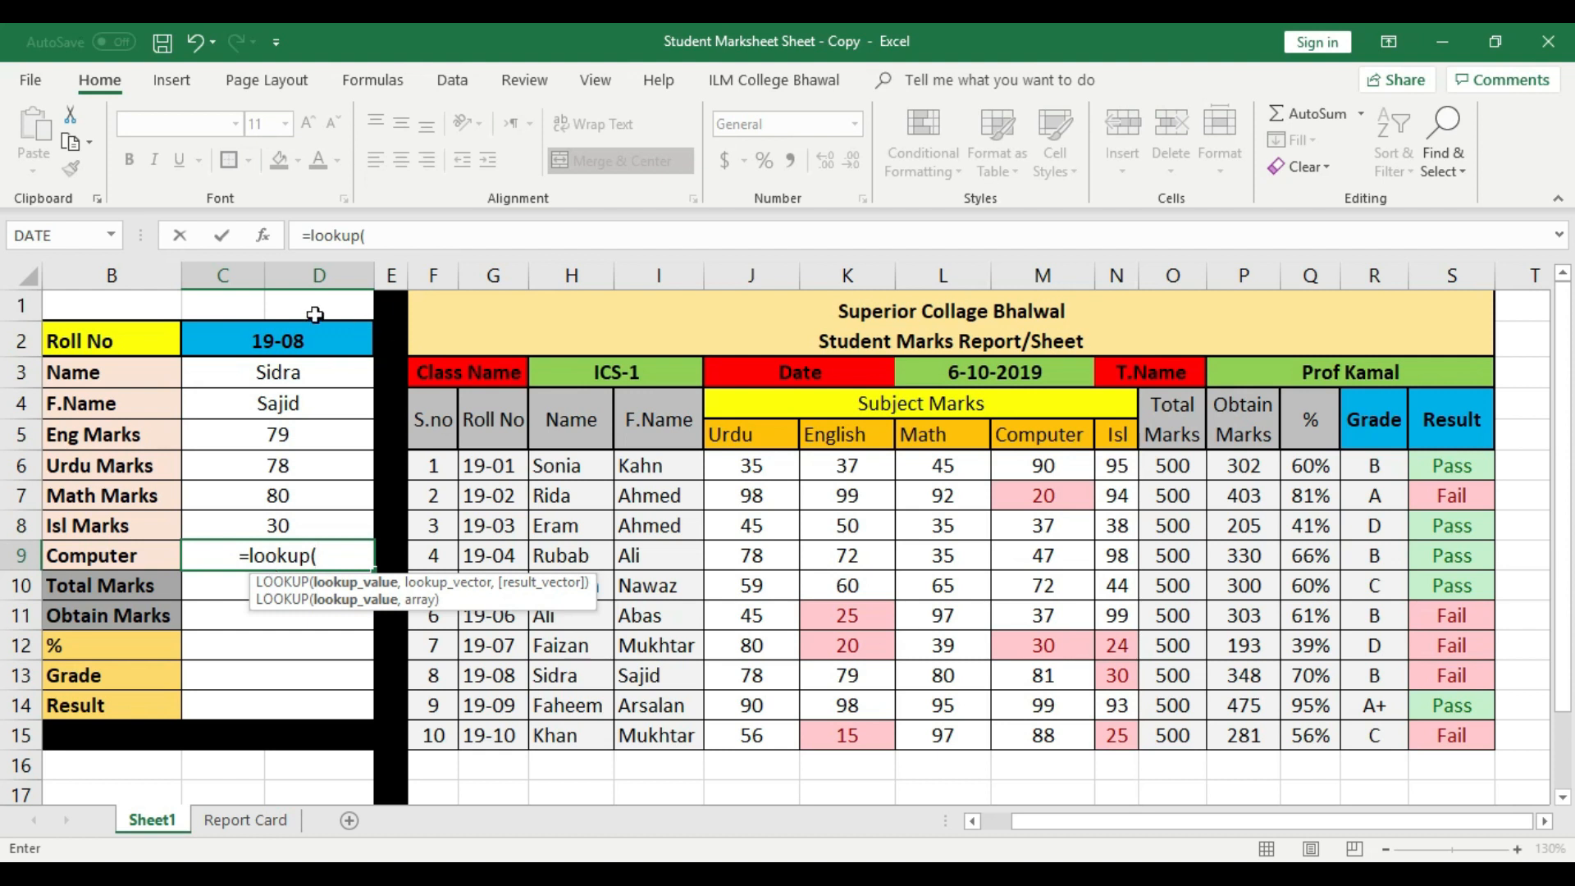
click(279, 337)
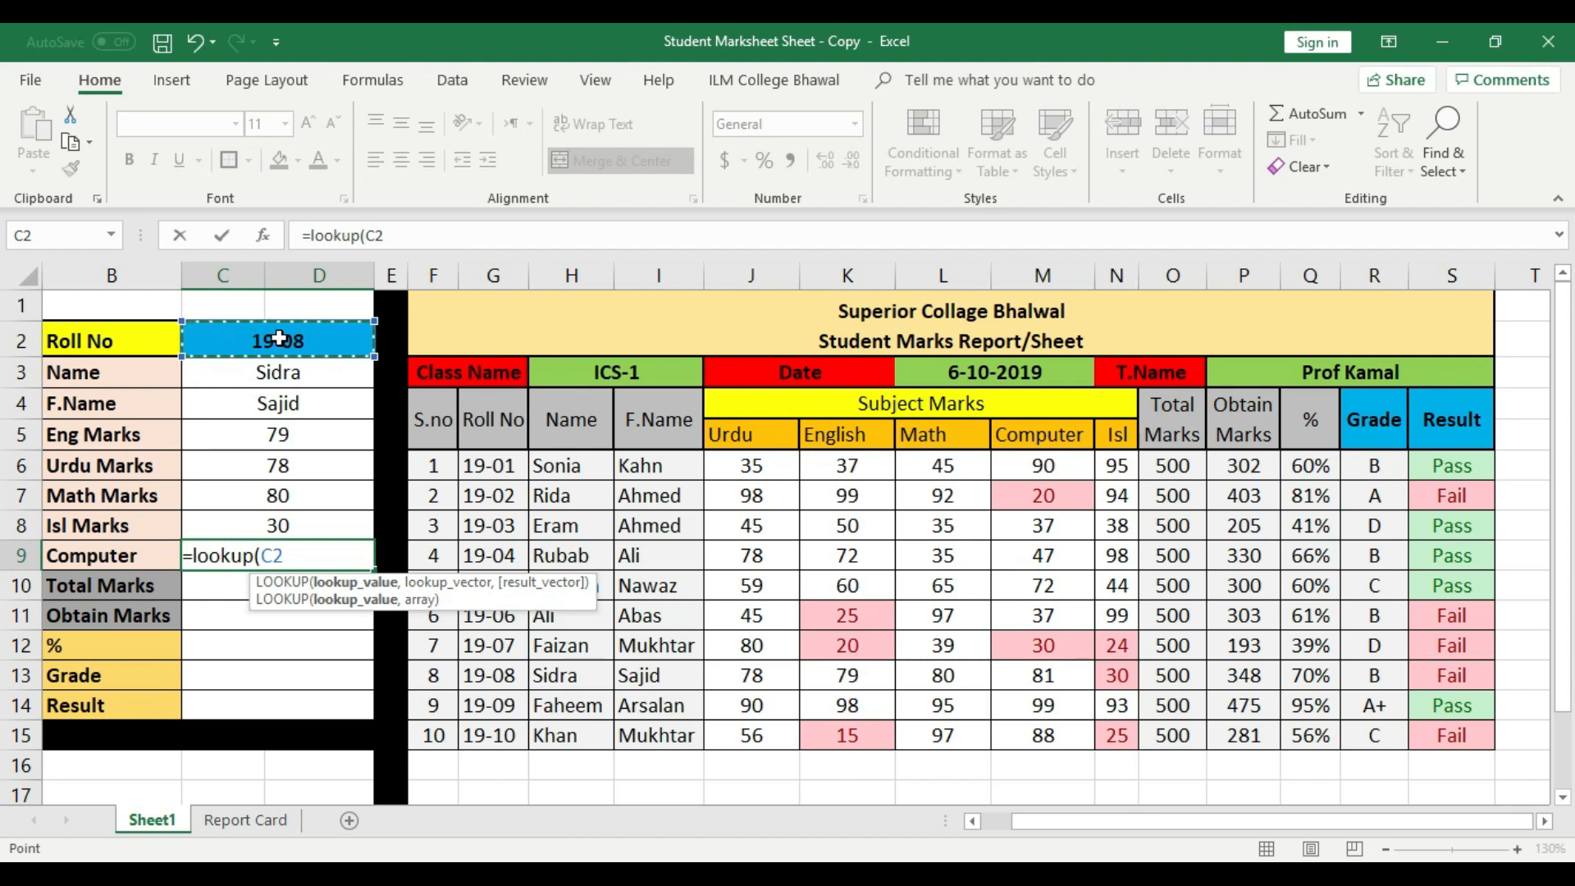
text(,)
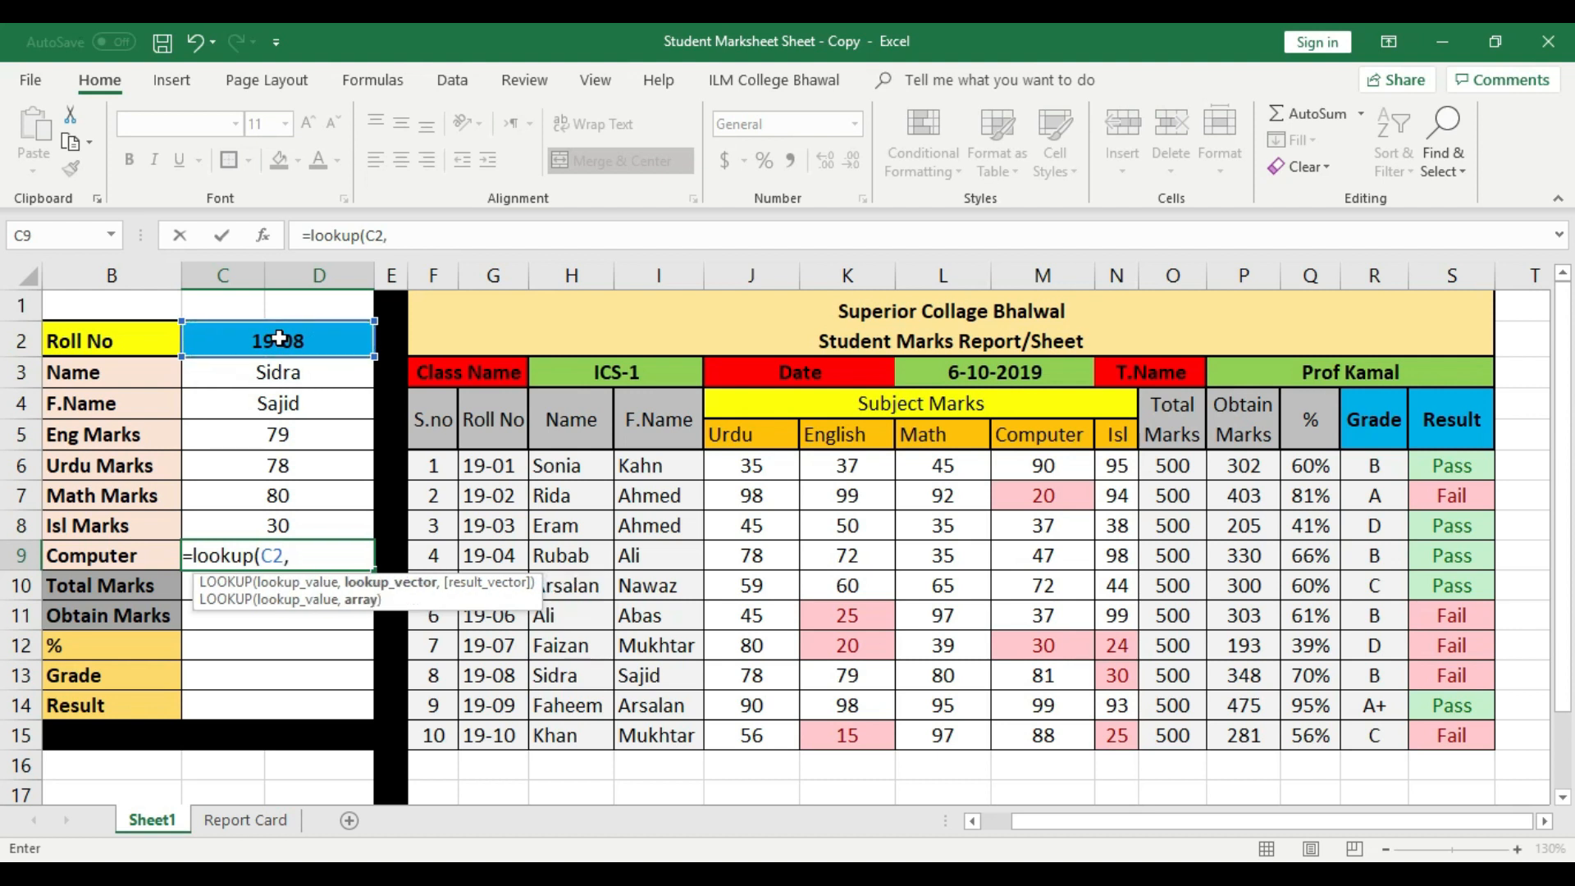
drag(502, 465, 504, 734)
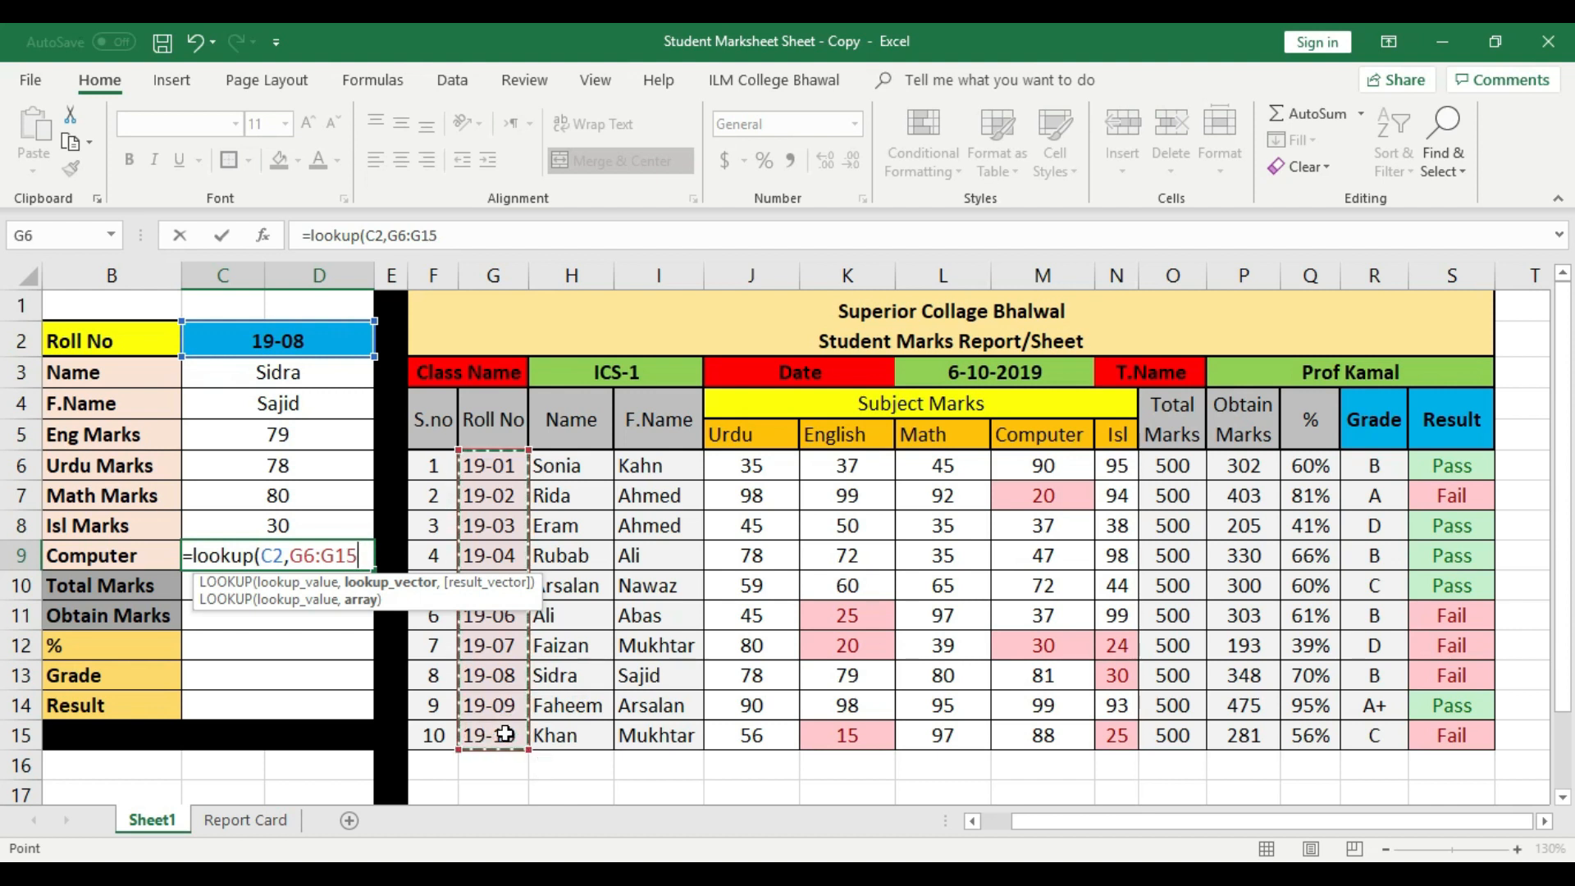
text(,)
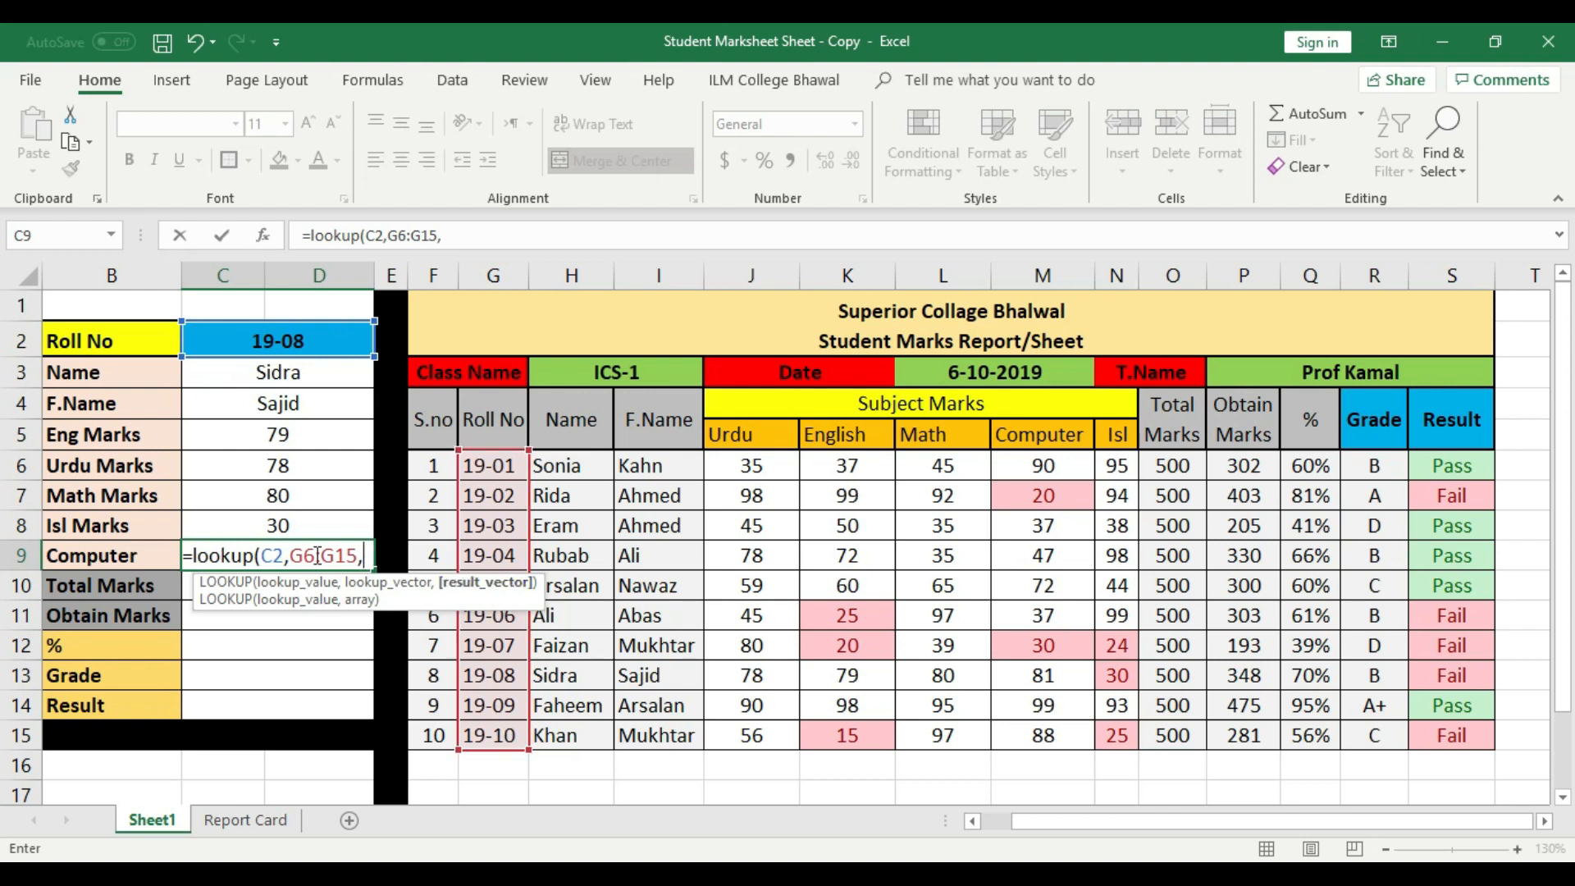
drag(1044, 465, 1060, 735)
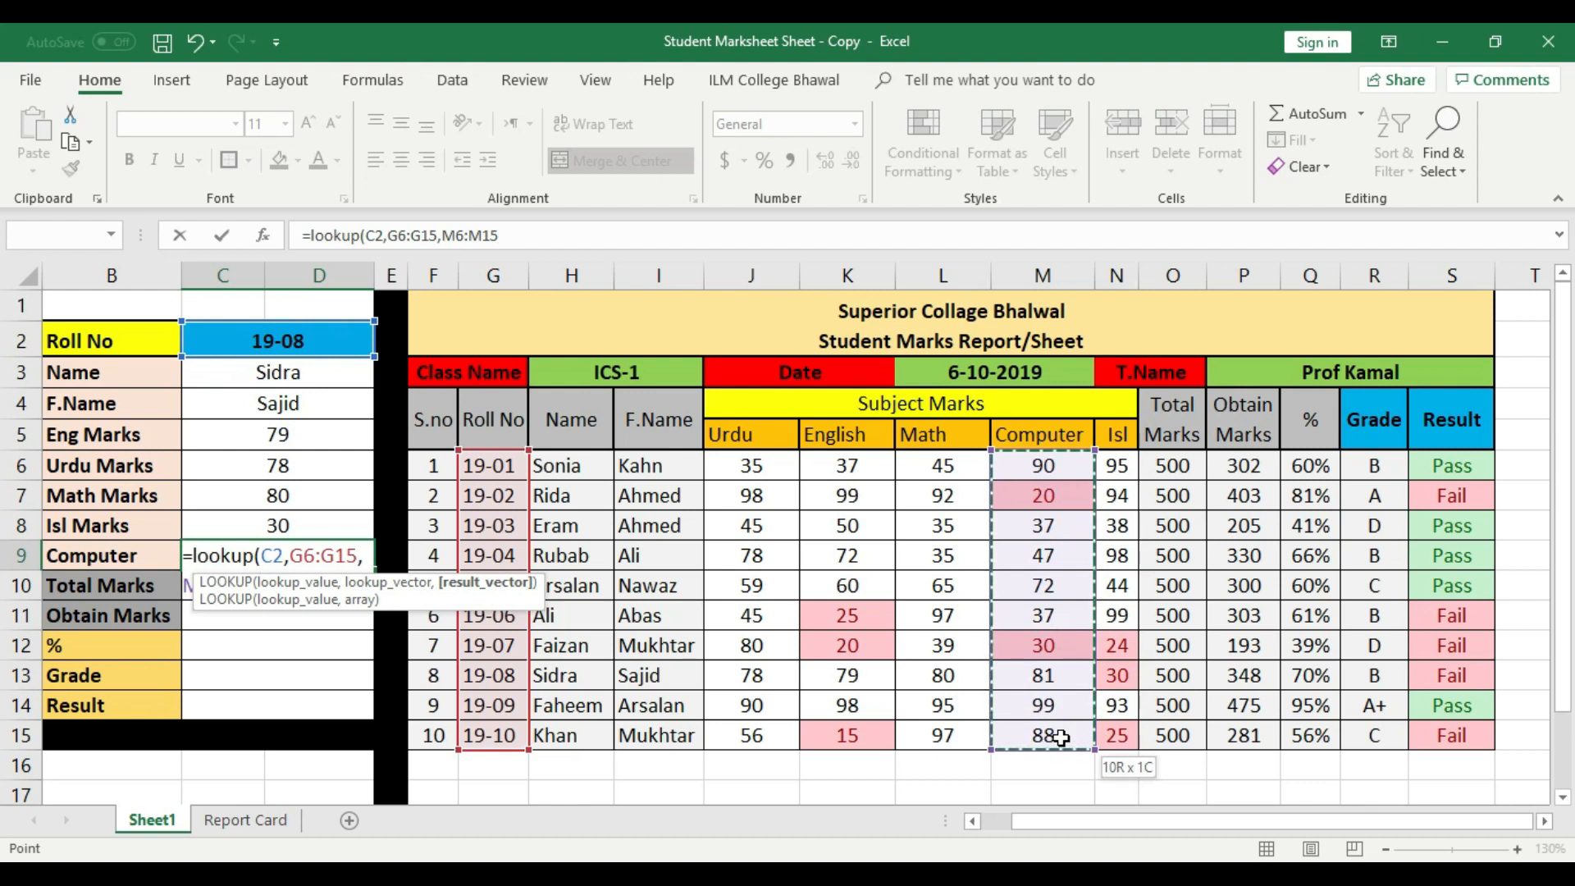
key(Return)
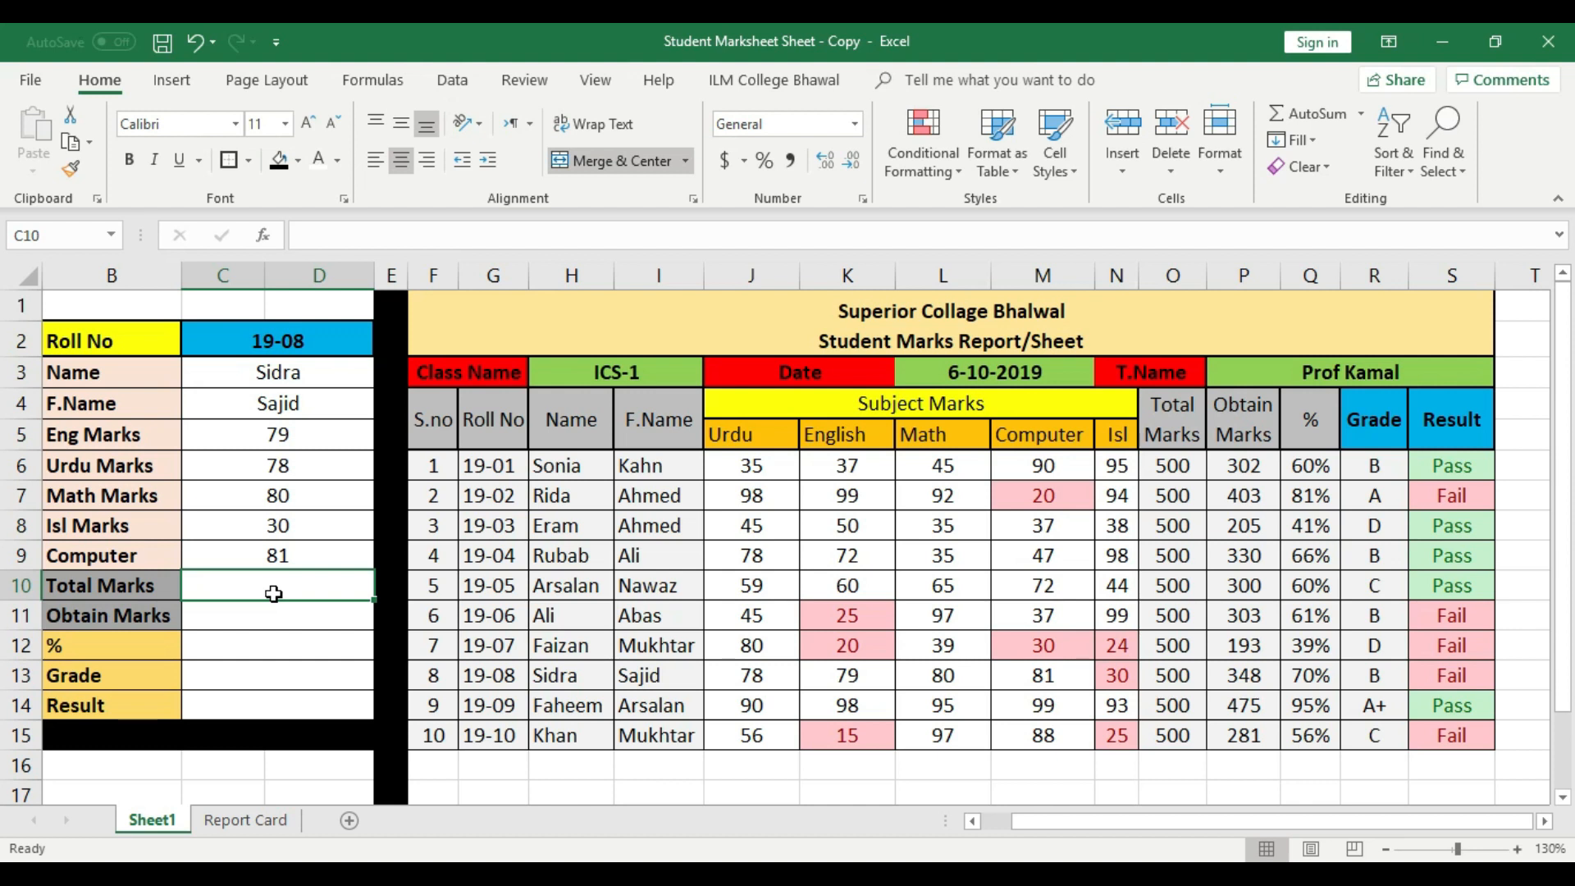
- Enter a LOOKUP formula in the Total Marks cell C10 with lookup value C2, lookup vector G6:G15 and result vector O6:O15
drag(1173, 472, 1177, 732)
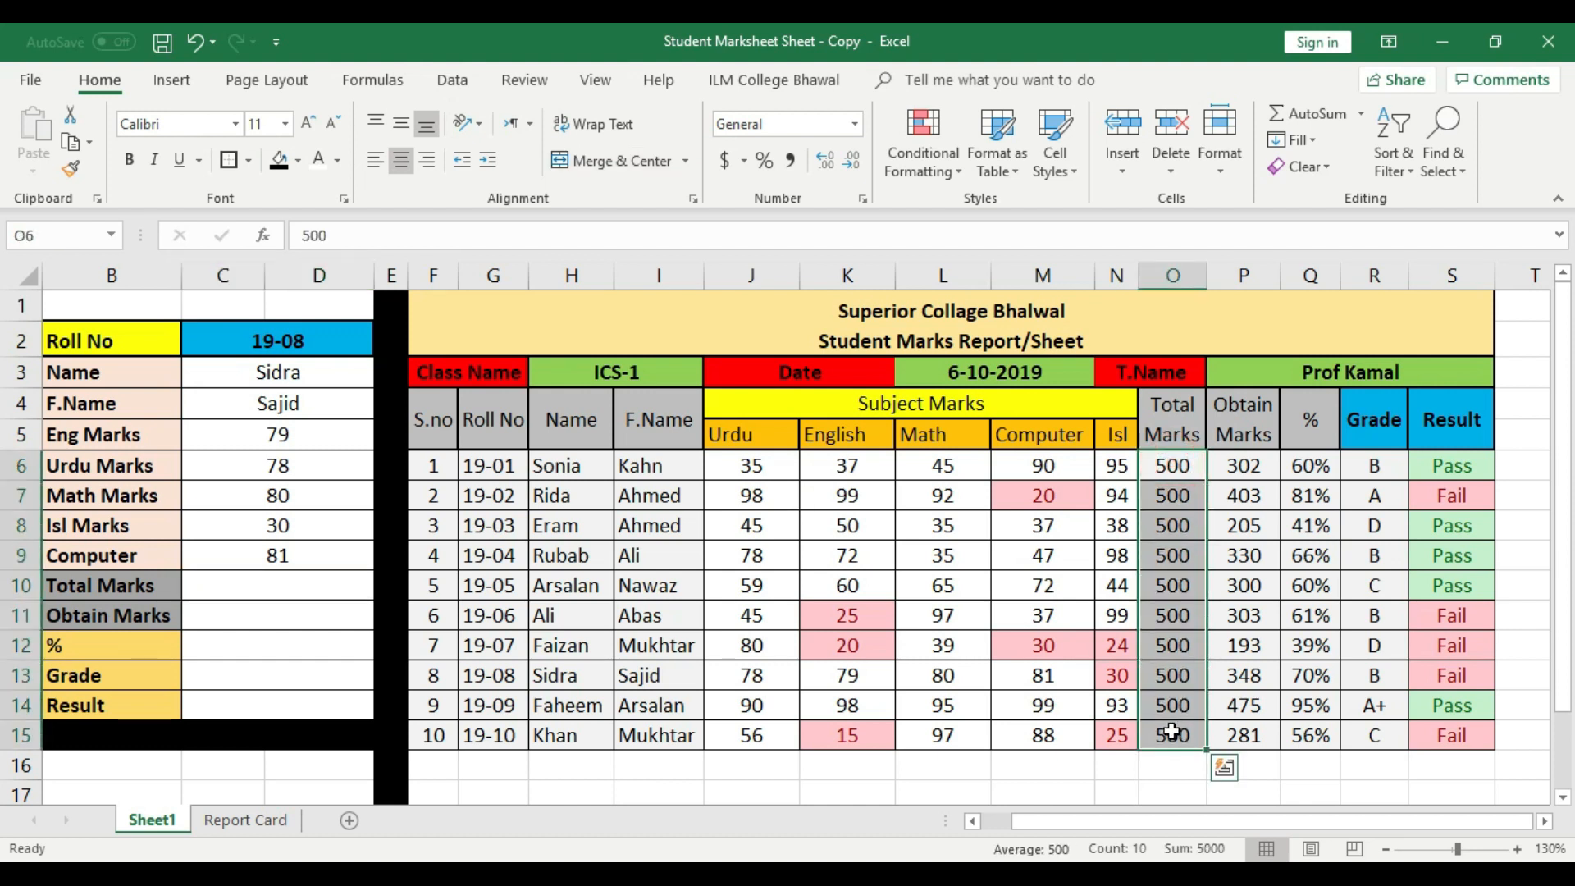
click(261, 585)
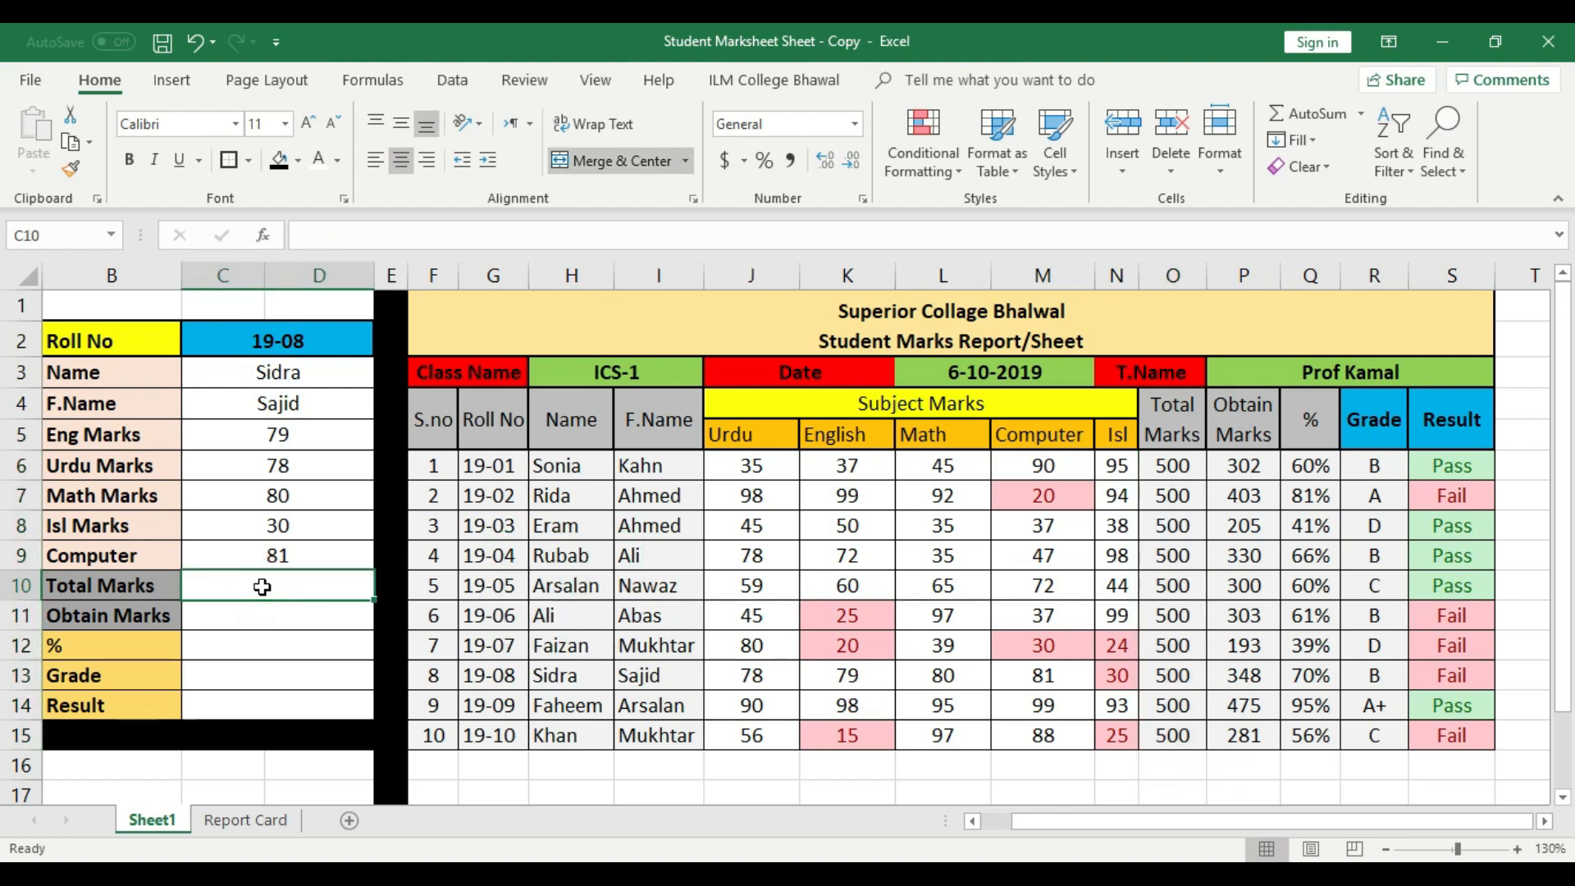
text(=l)
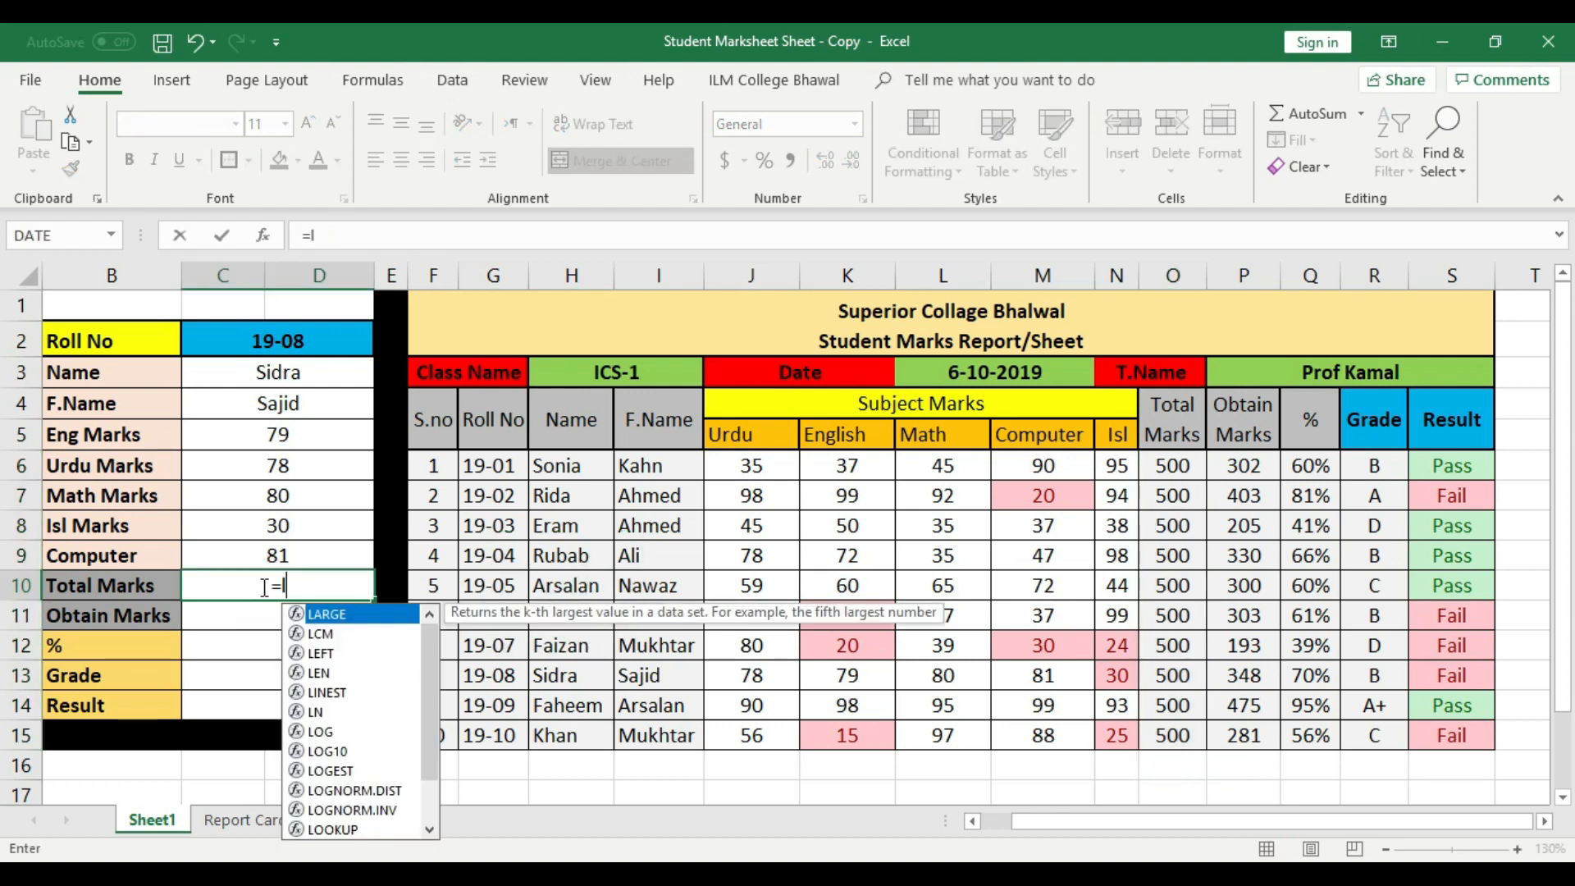
text(ookup)
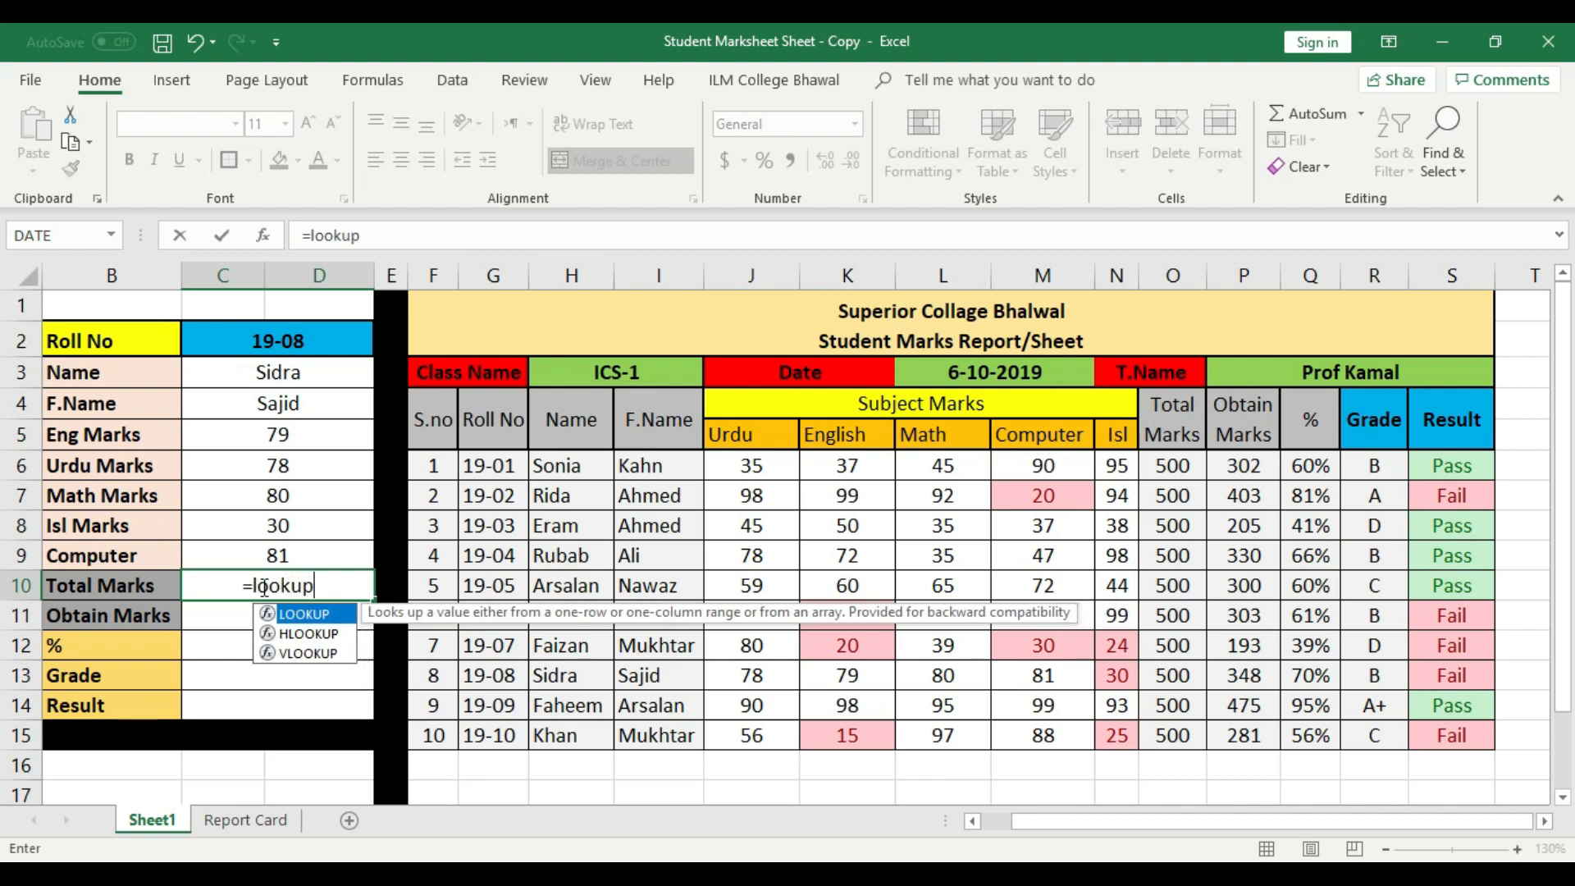
text(()
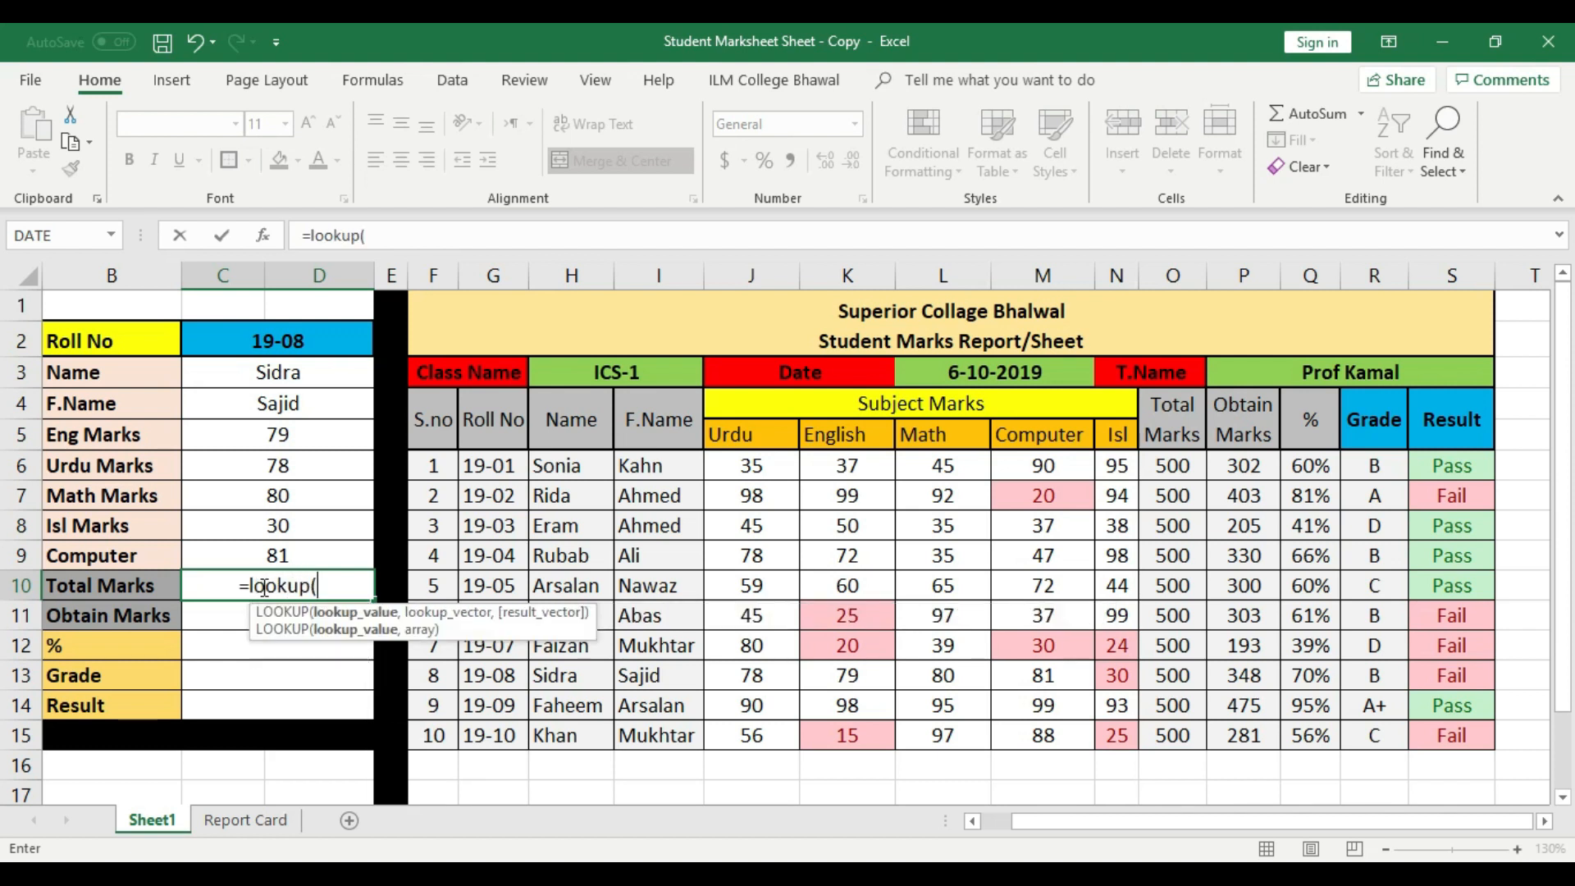
click(289, 341)
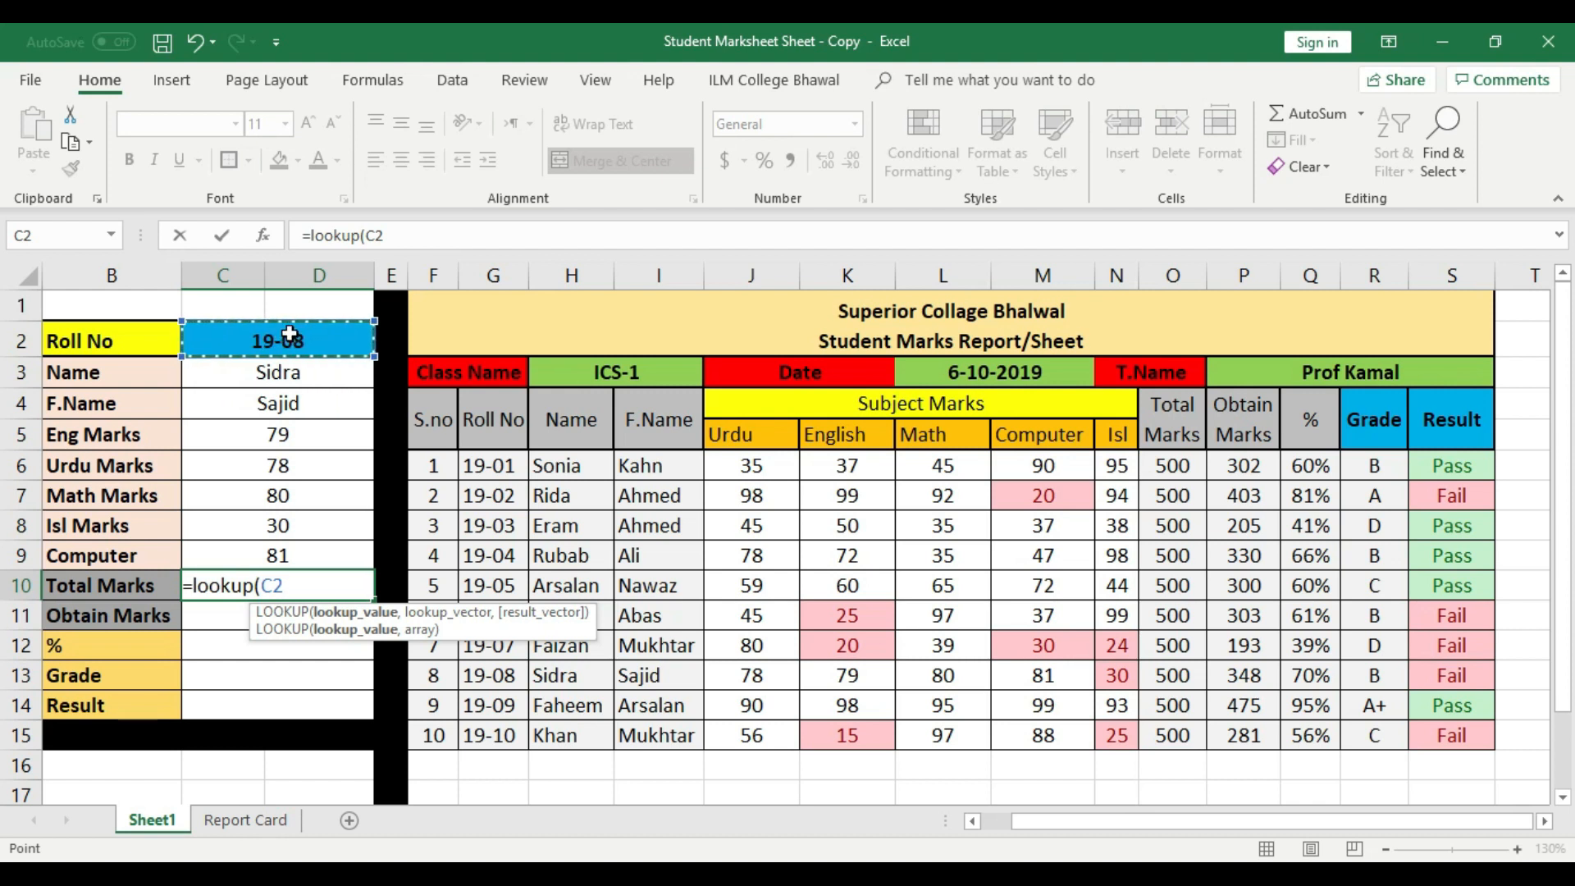
text(,)
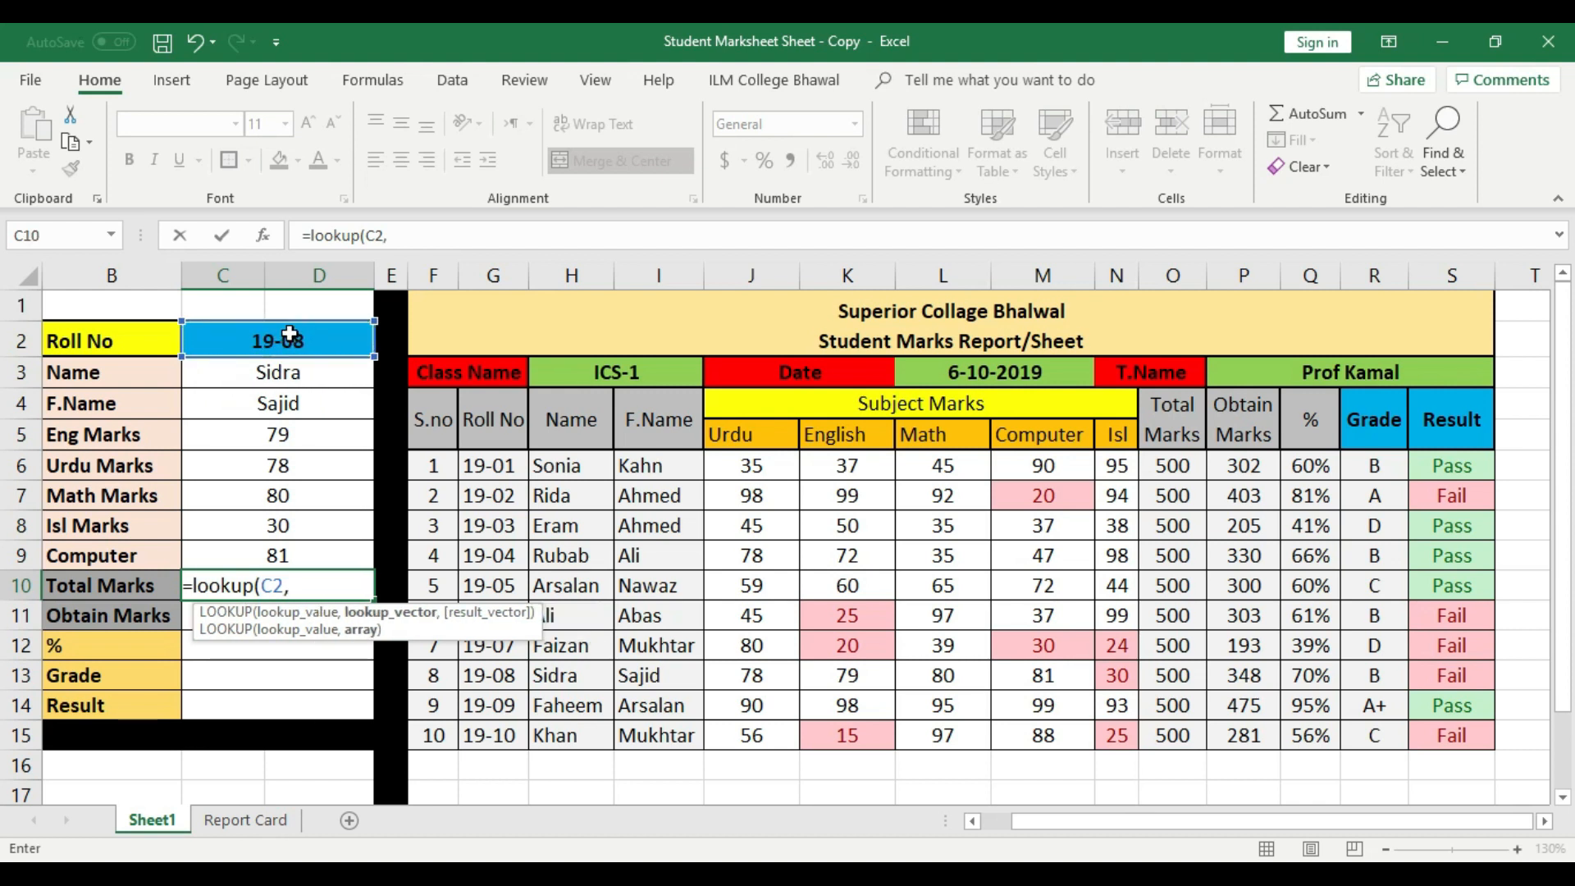
drag(482, 465, 513, 728)
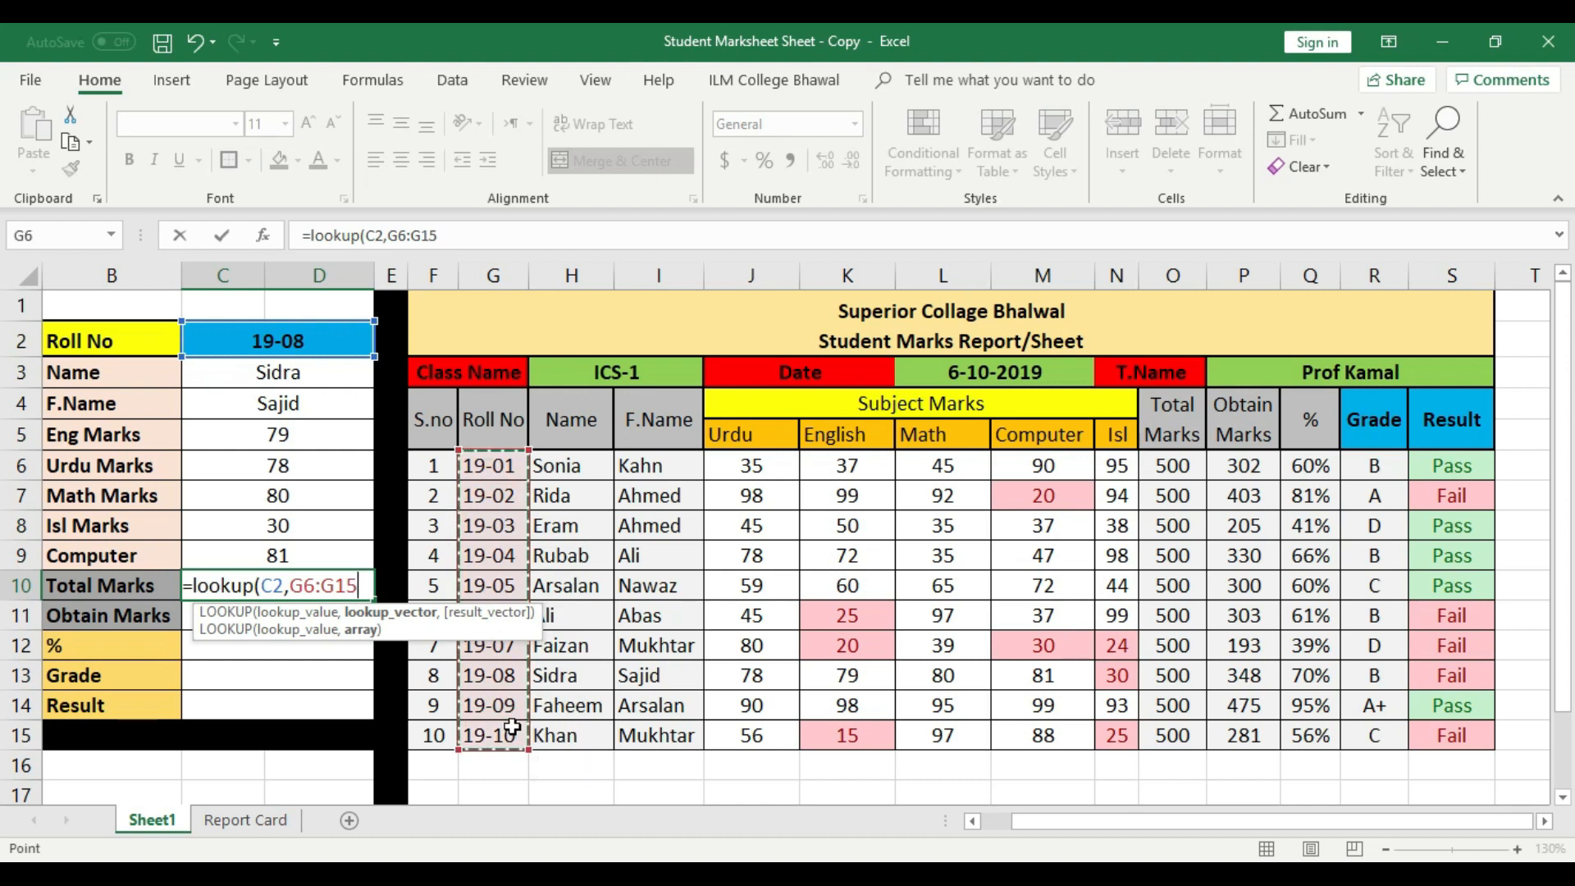
text(,)
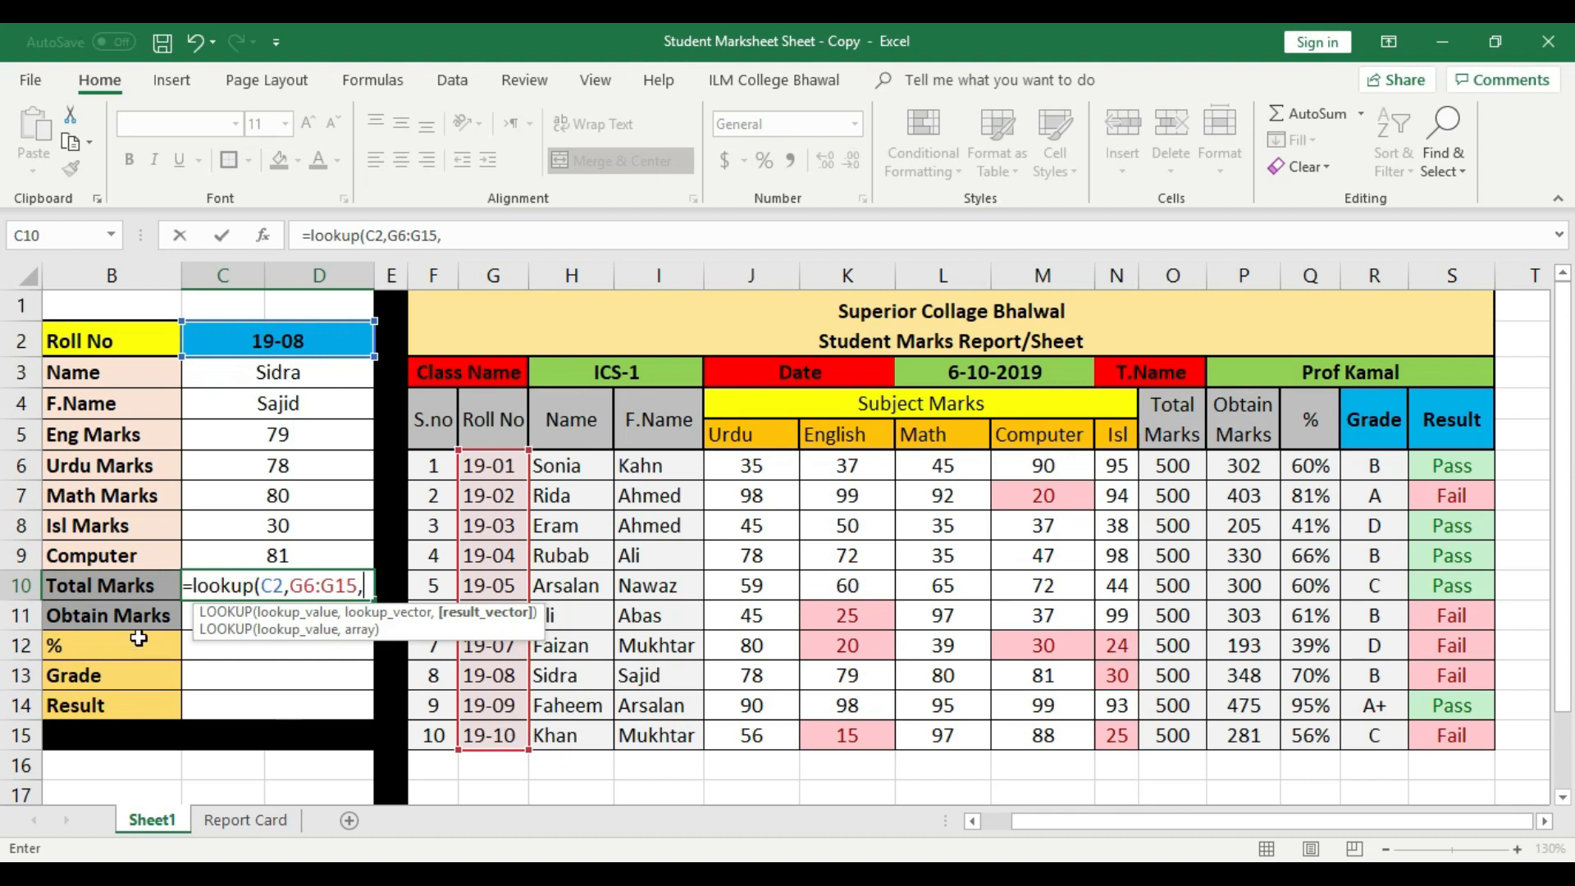
drag(1170, 465, 1179, 730)
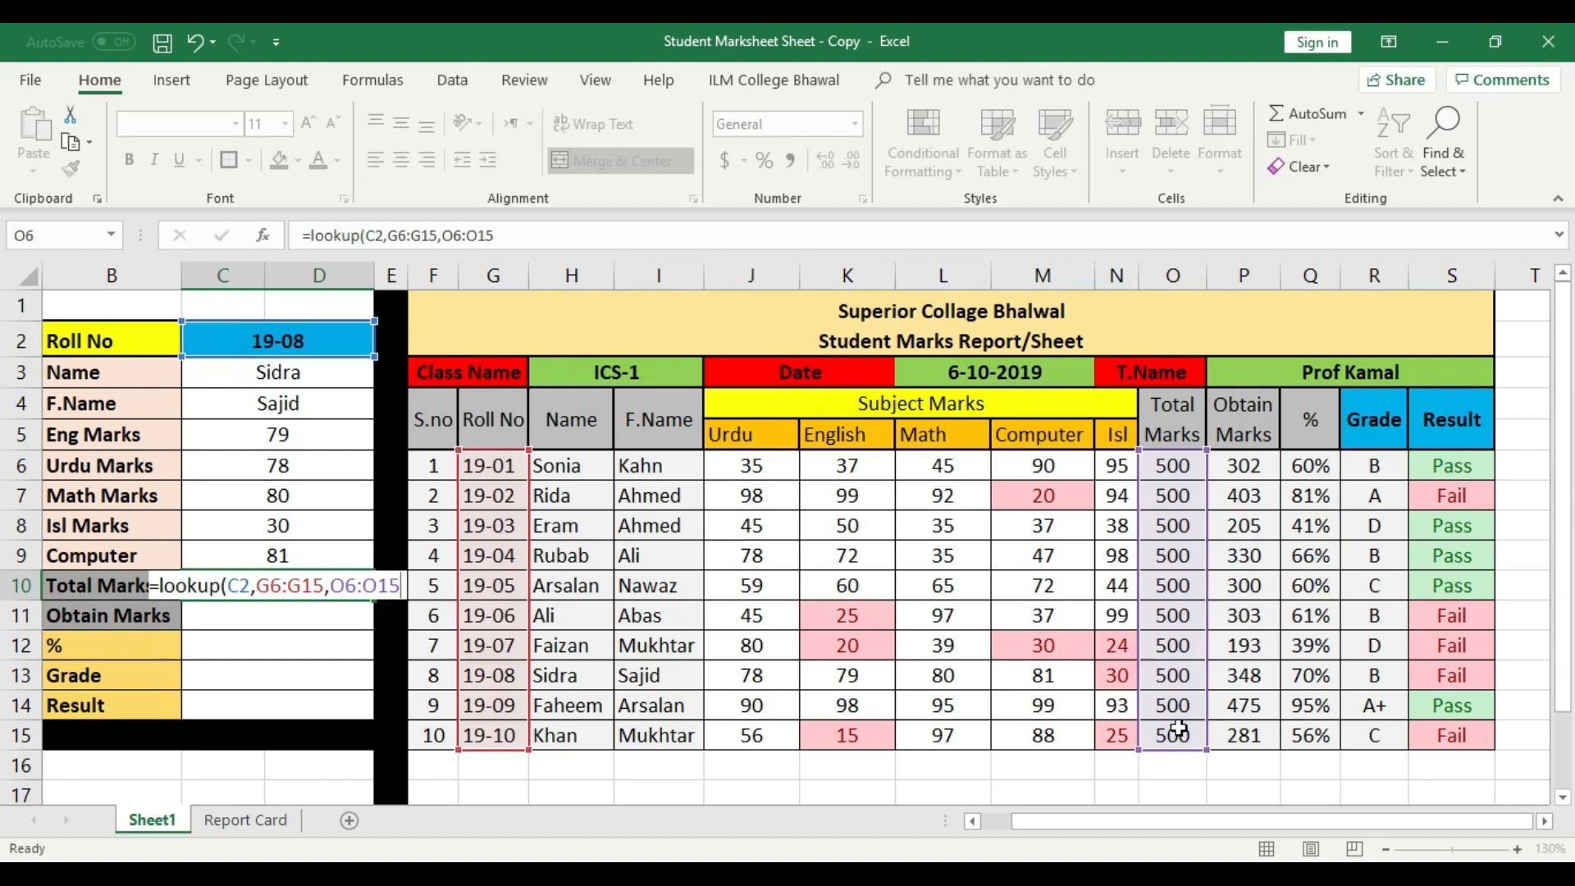
key(Return)
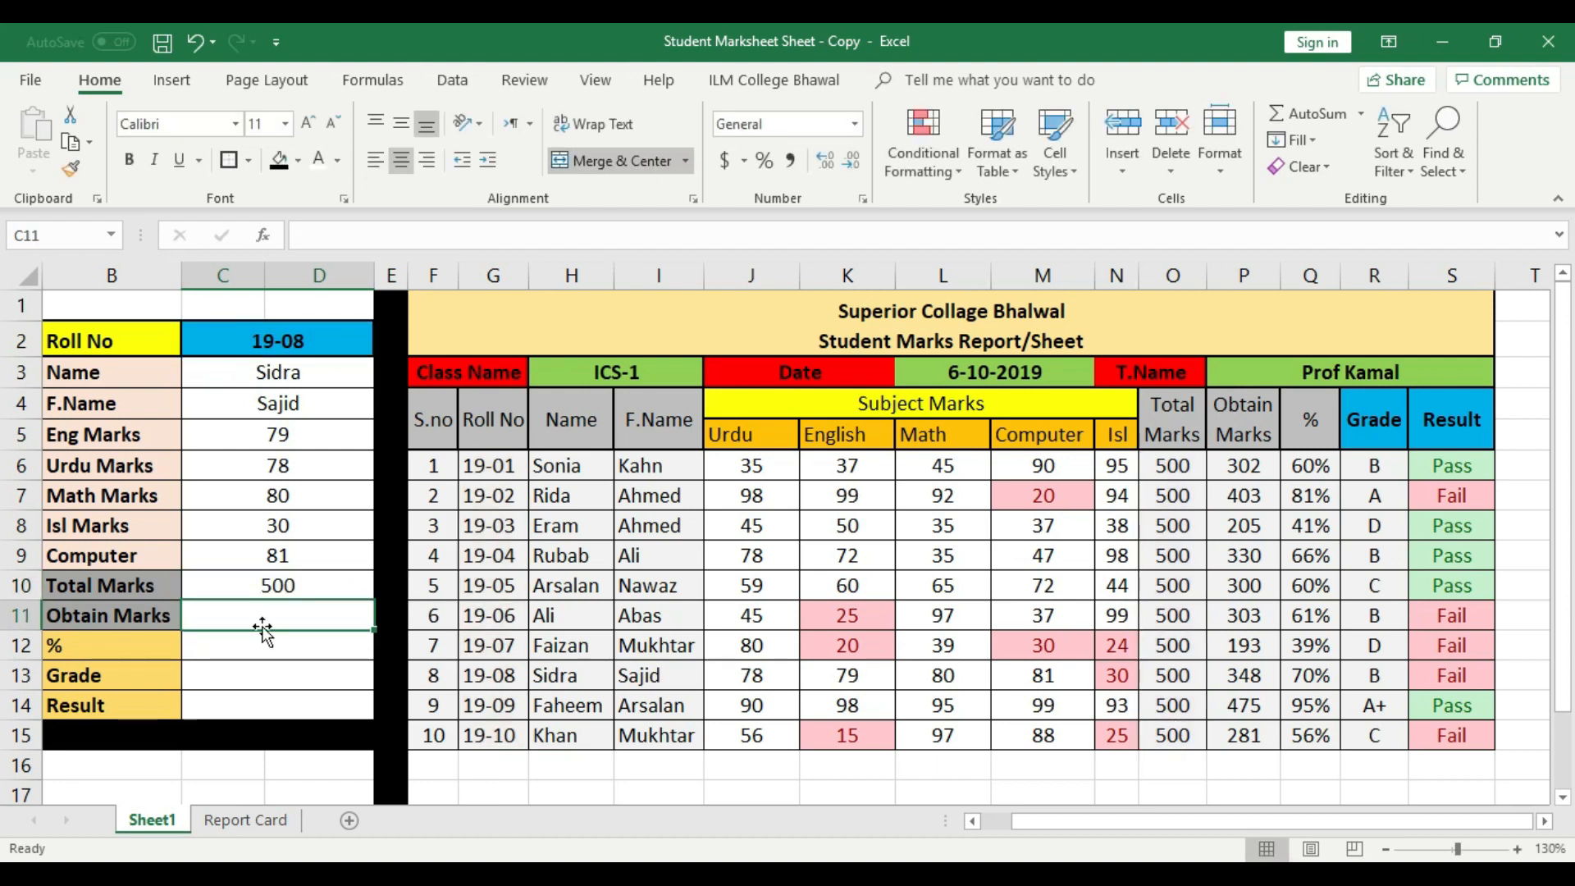
- Examine the Total Marks formula in C10 and the contents of the Total Marks and Obtain Marks columns in the marks table
click(295, 591)
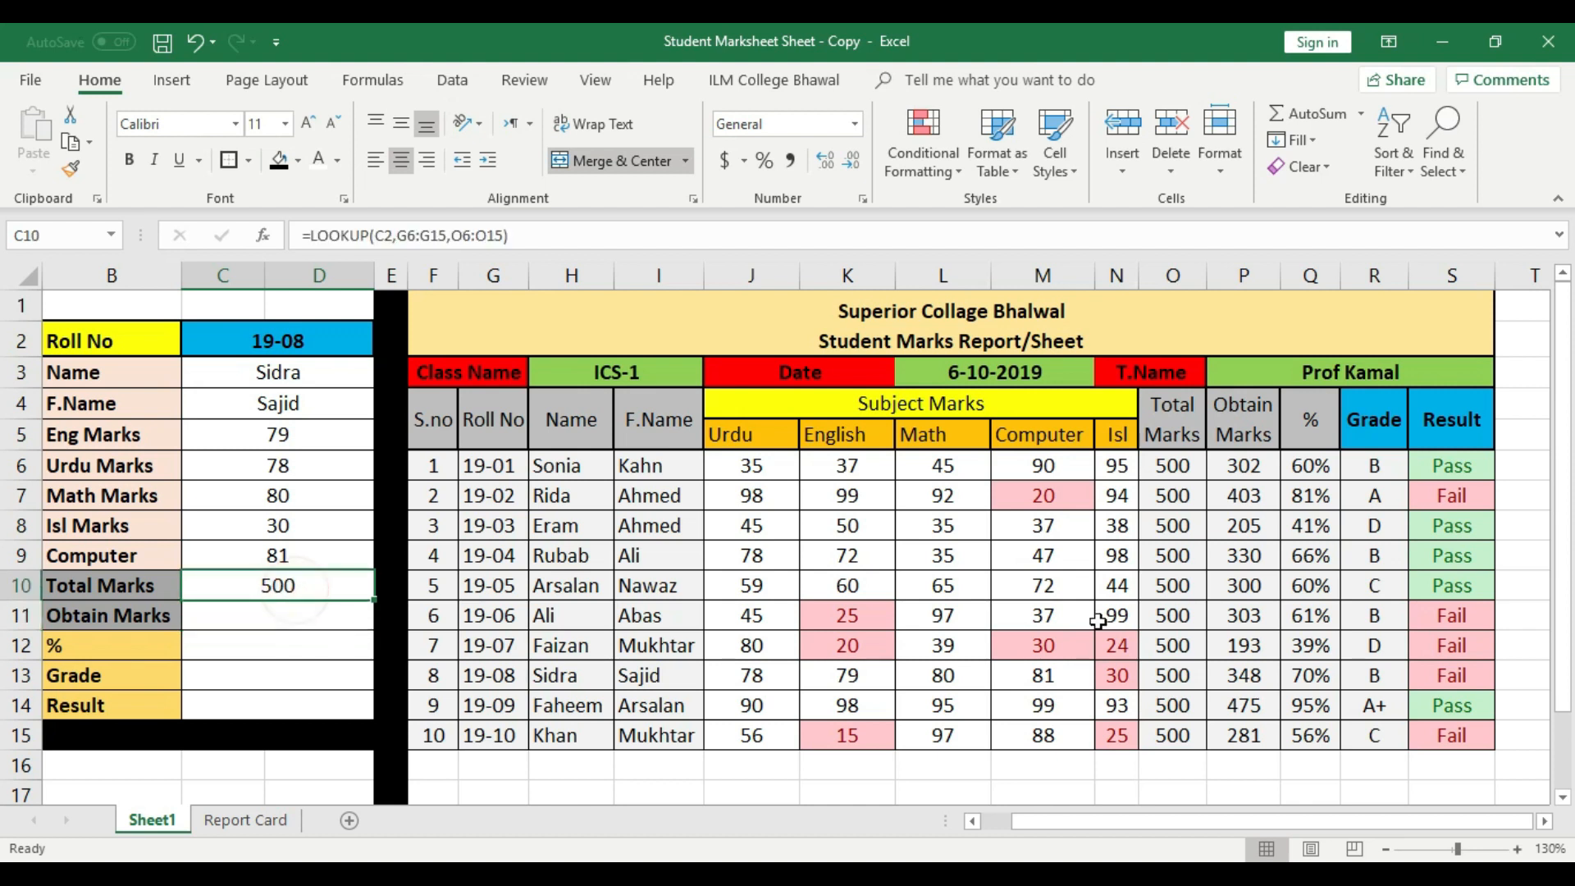
click(1173, 466)
click(1241, 465)
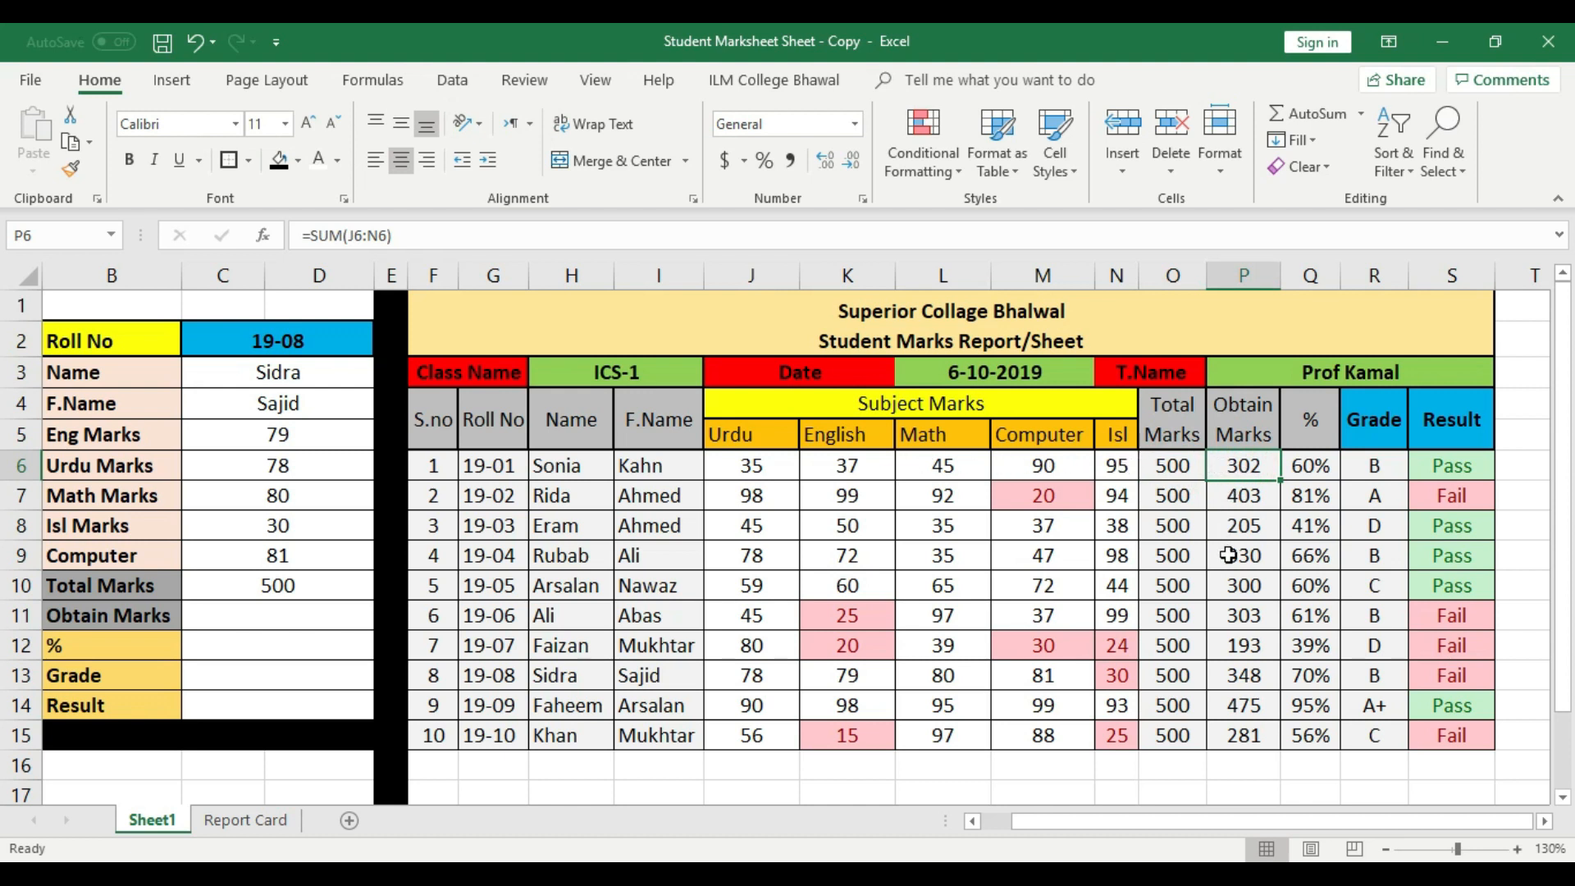
click(1172, 472)
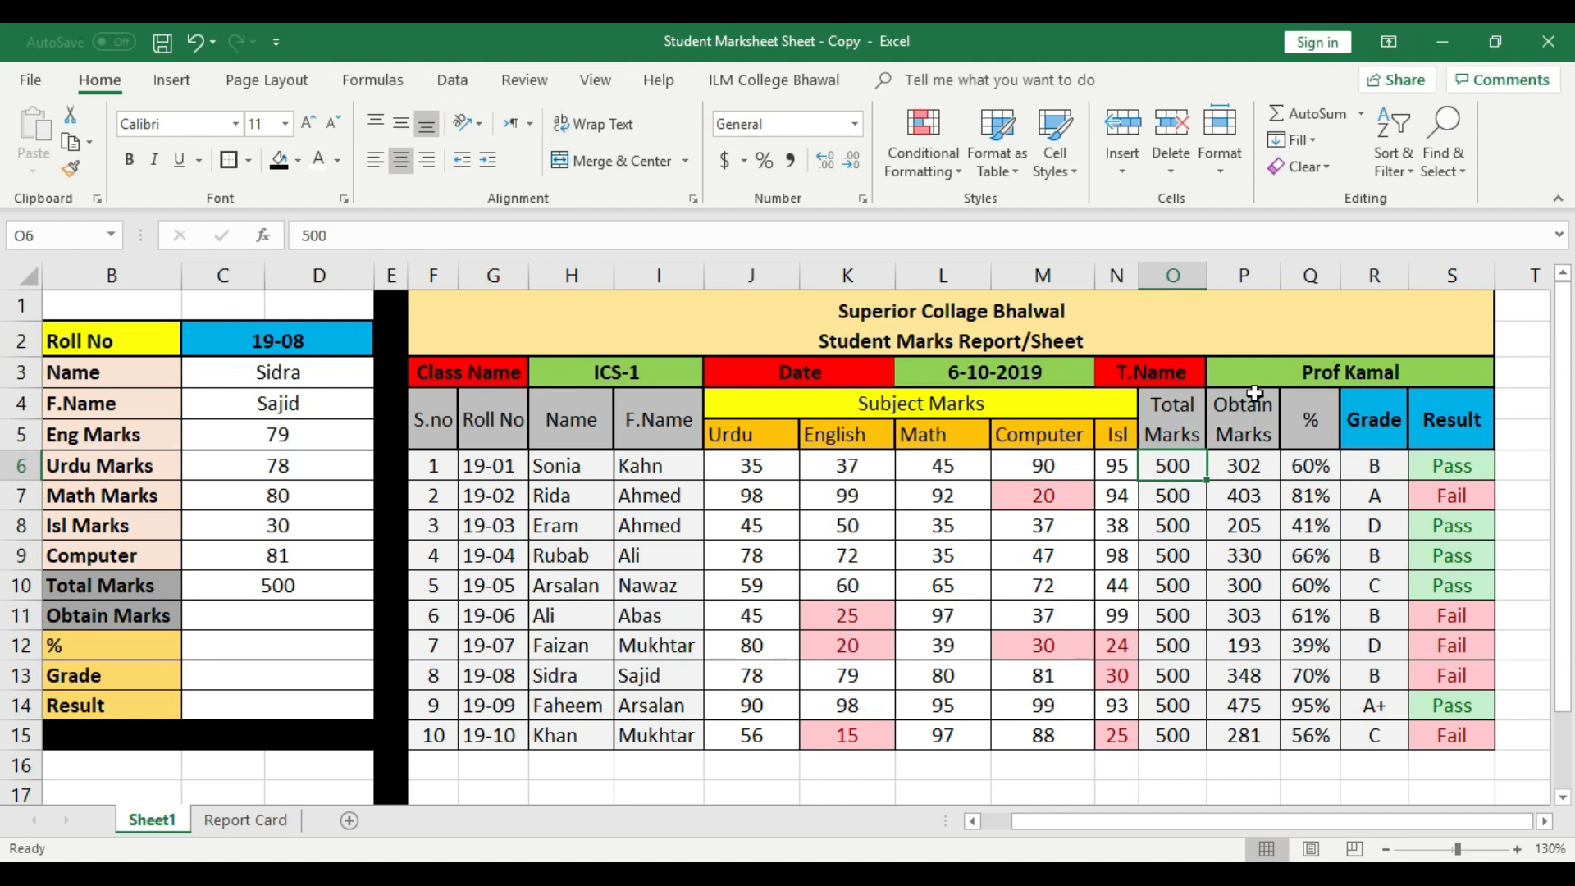
click(1249, 485)
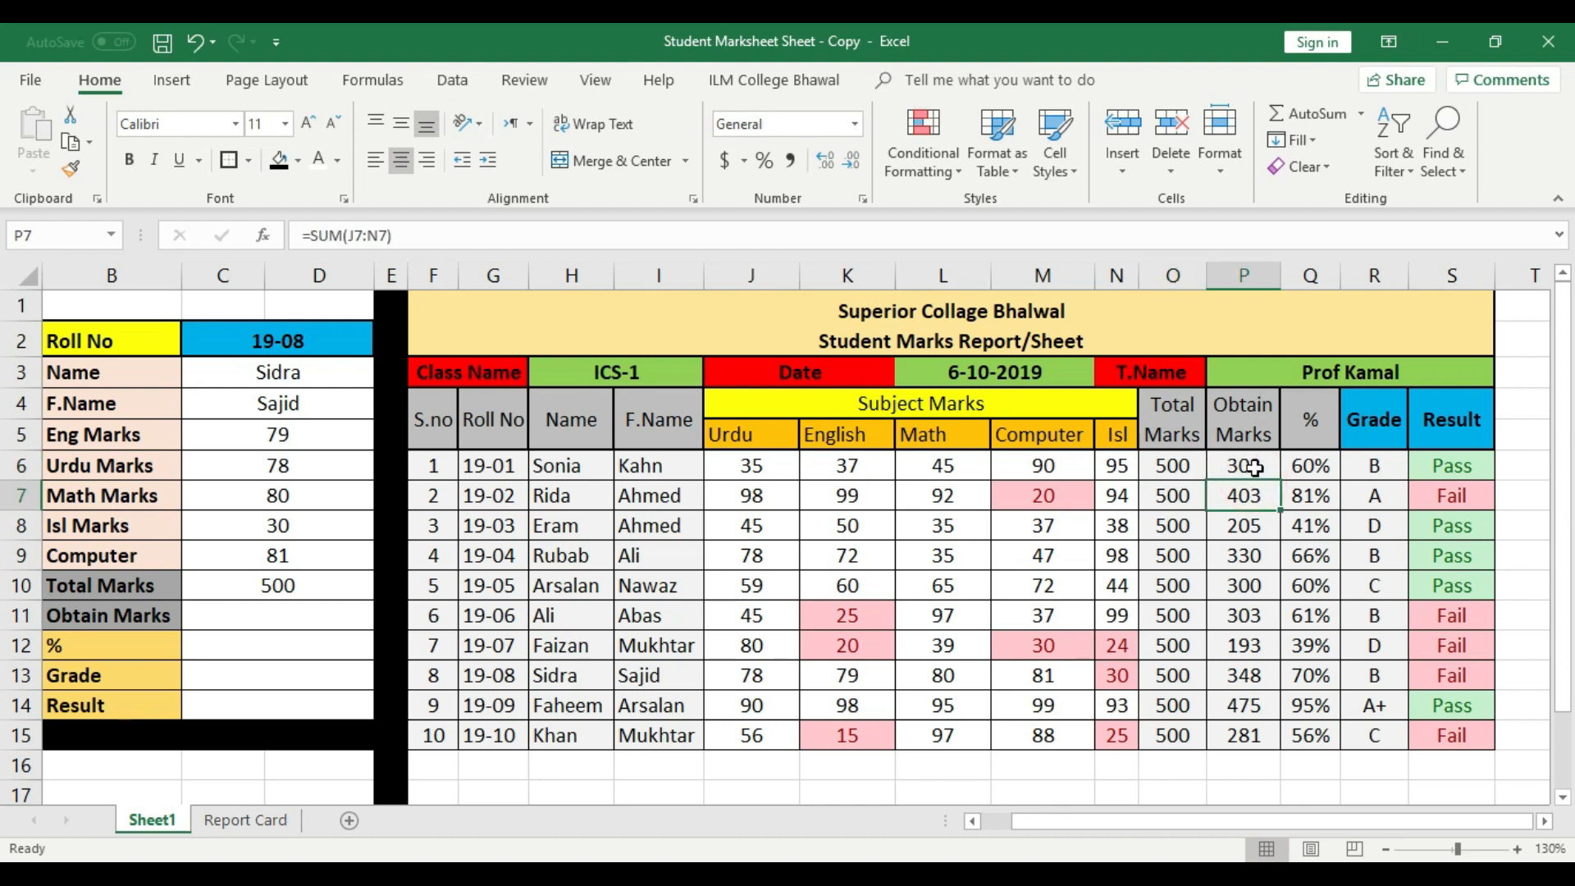
click(304, 624)
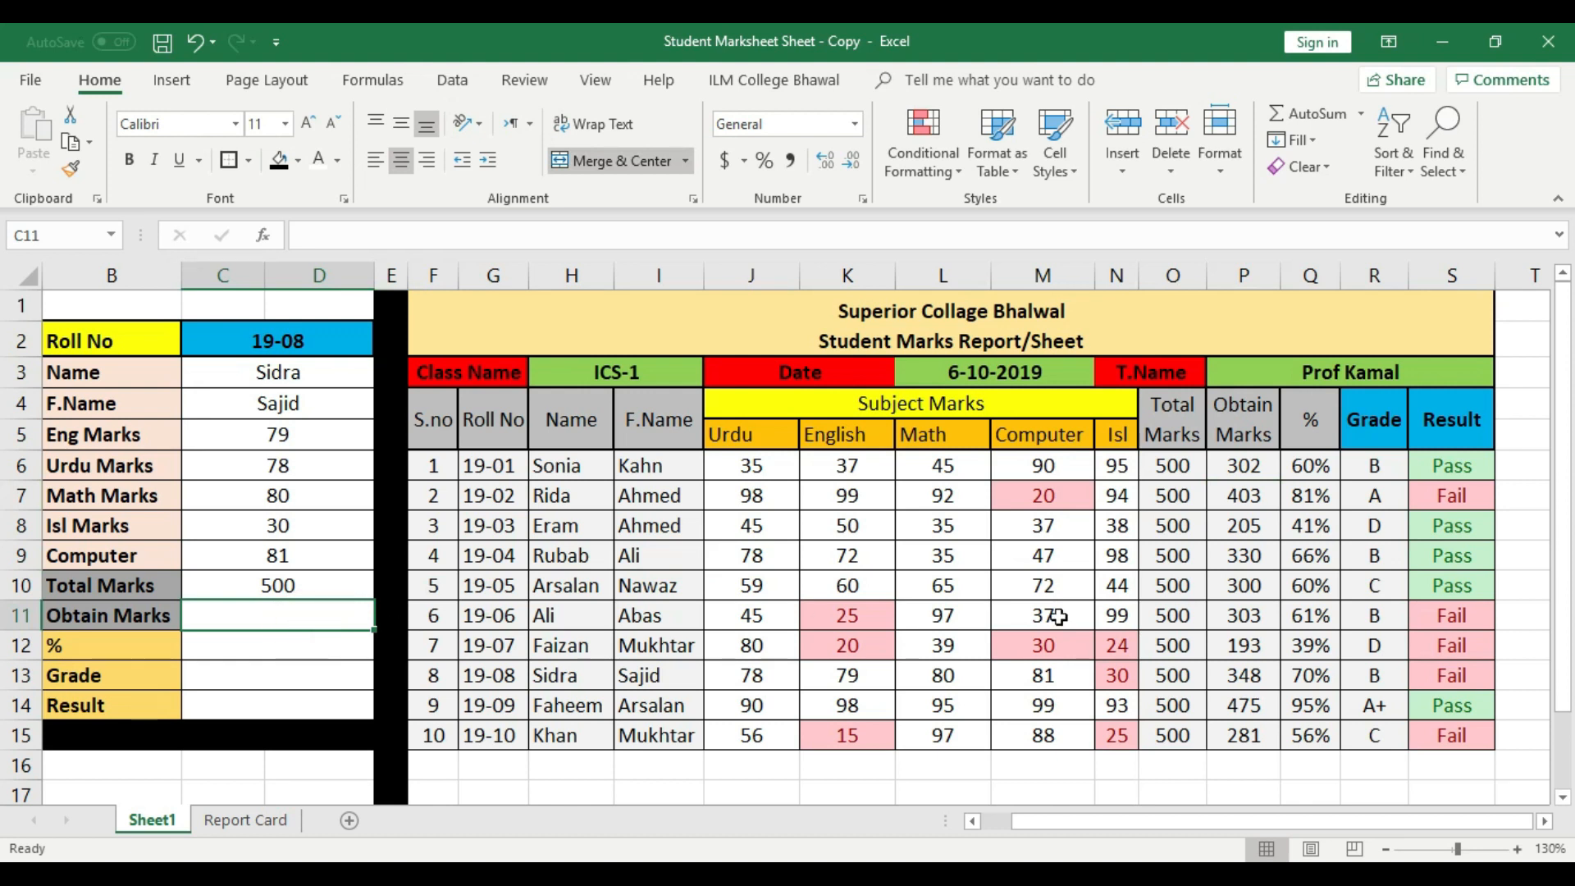
click(1248, 468)
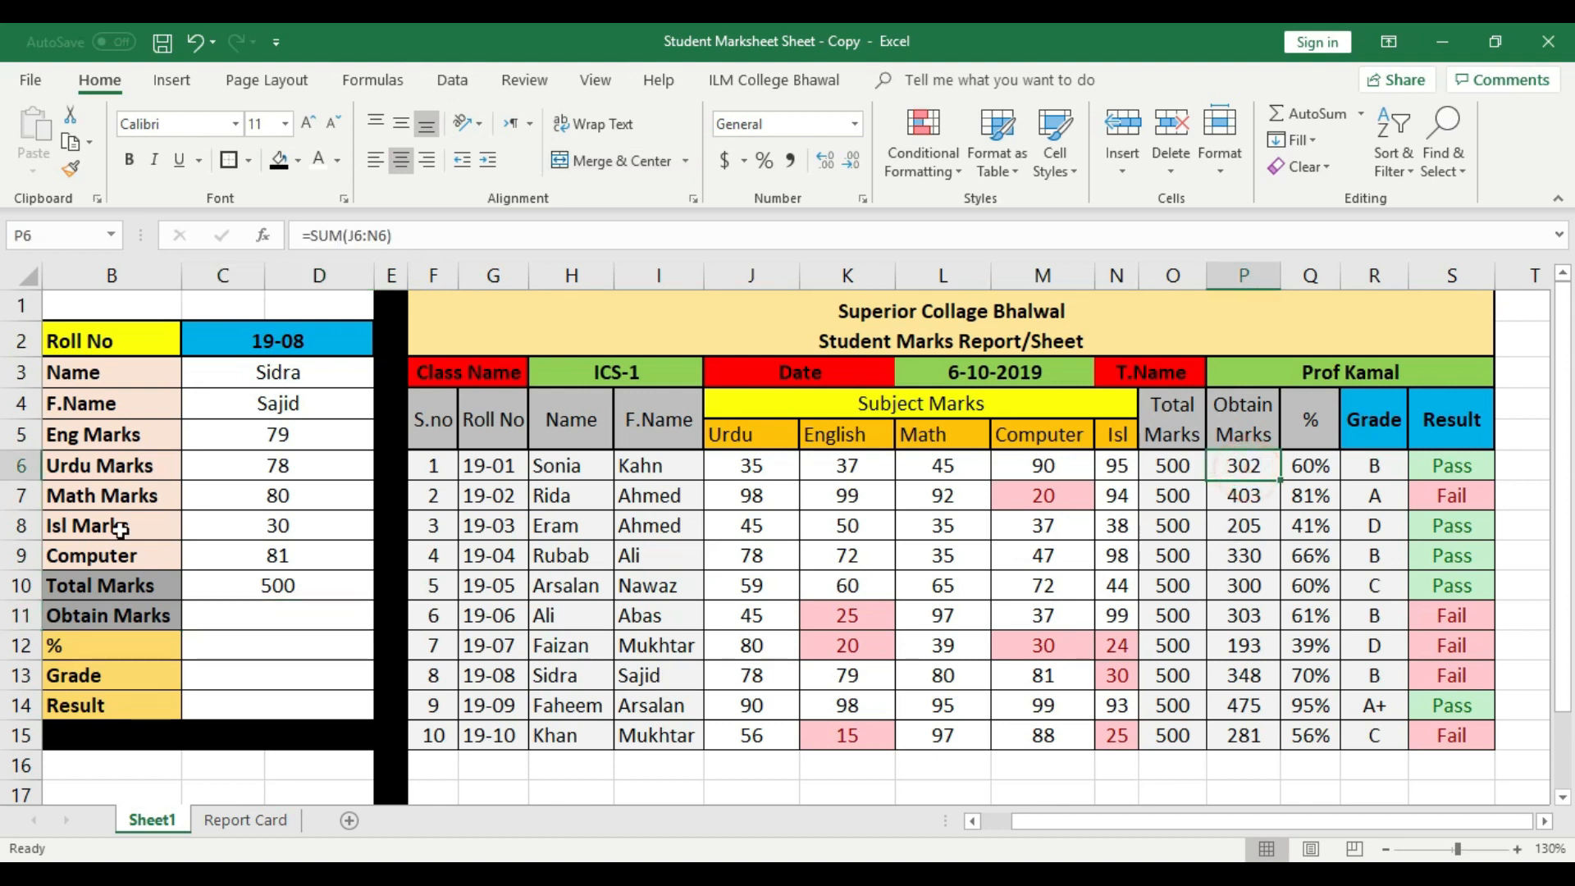
drag(255, 368, 277, 551)
click(302, 672)
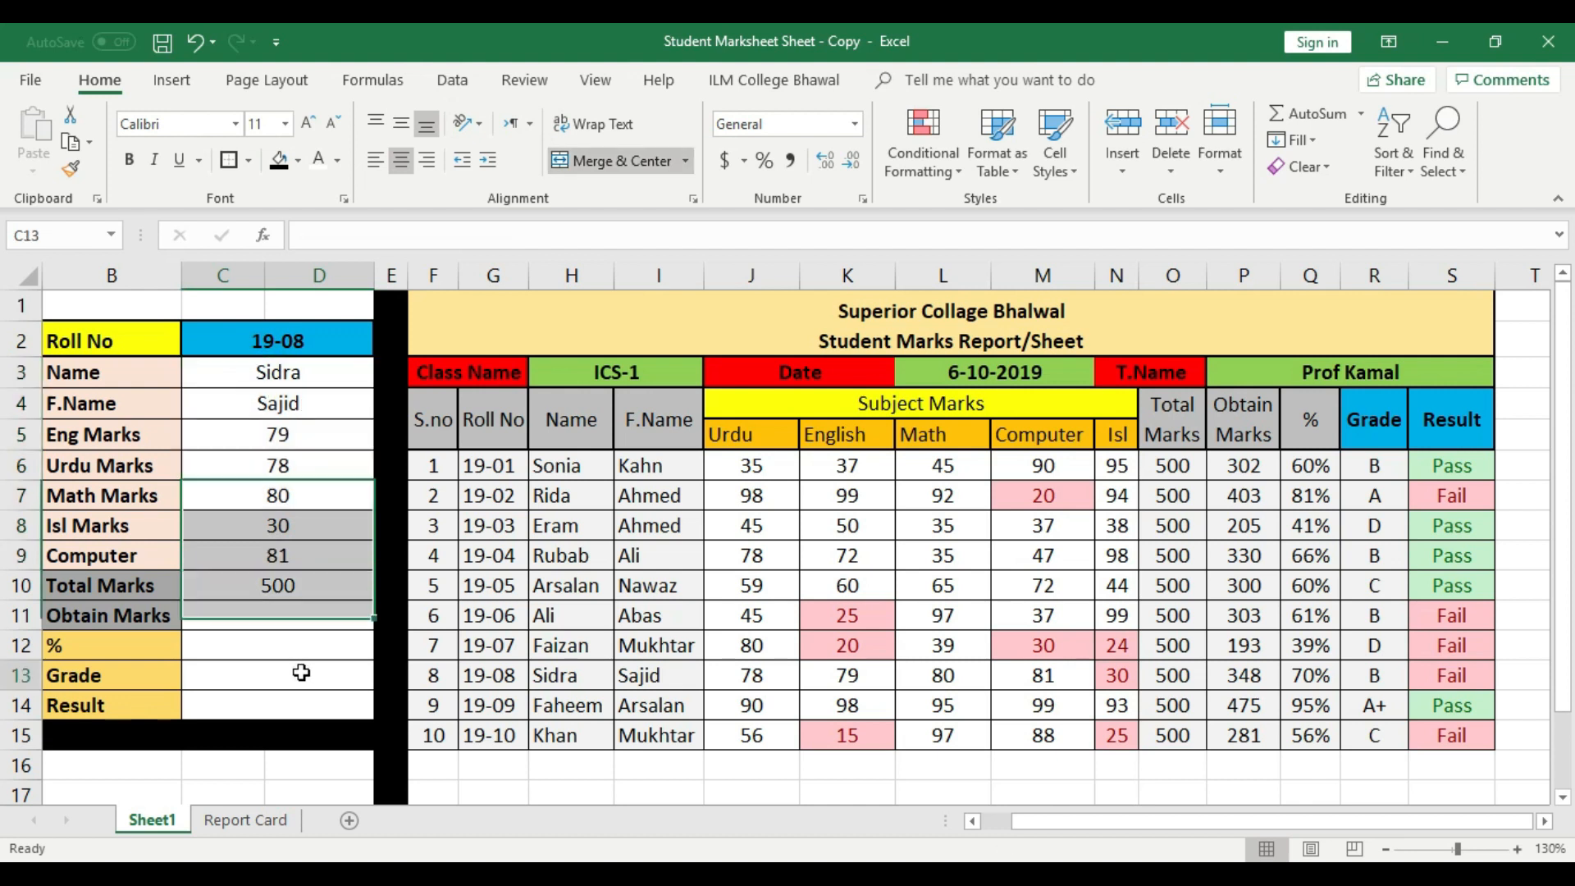
- Enter a LOOKUP formula in the Obtain Marks cell C11 with lookup value C2, lookup vector G6:G15 and result vector P6:P15
click(316, 617)
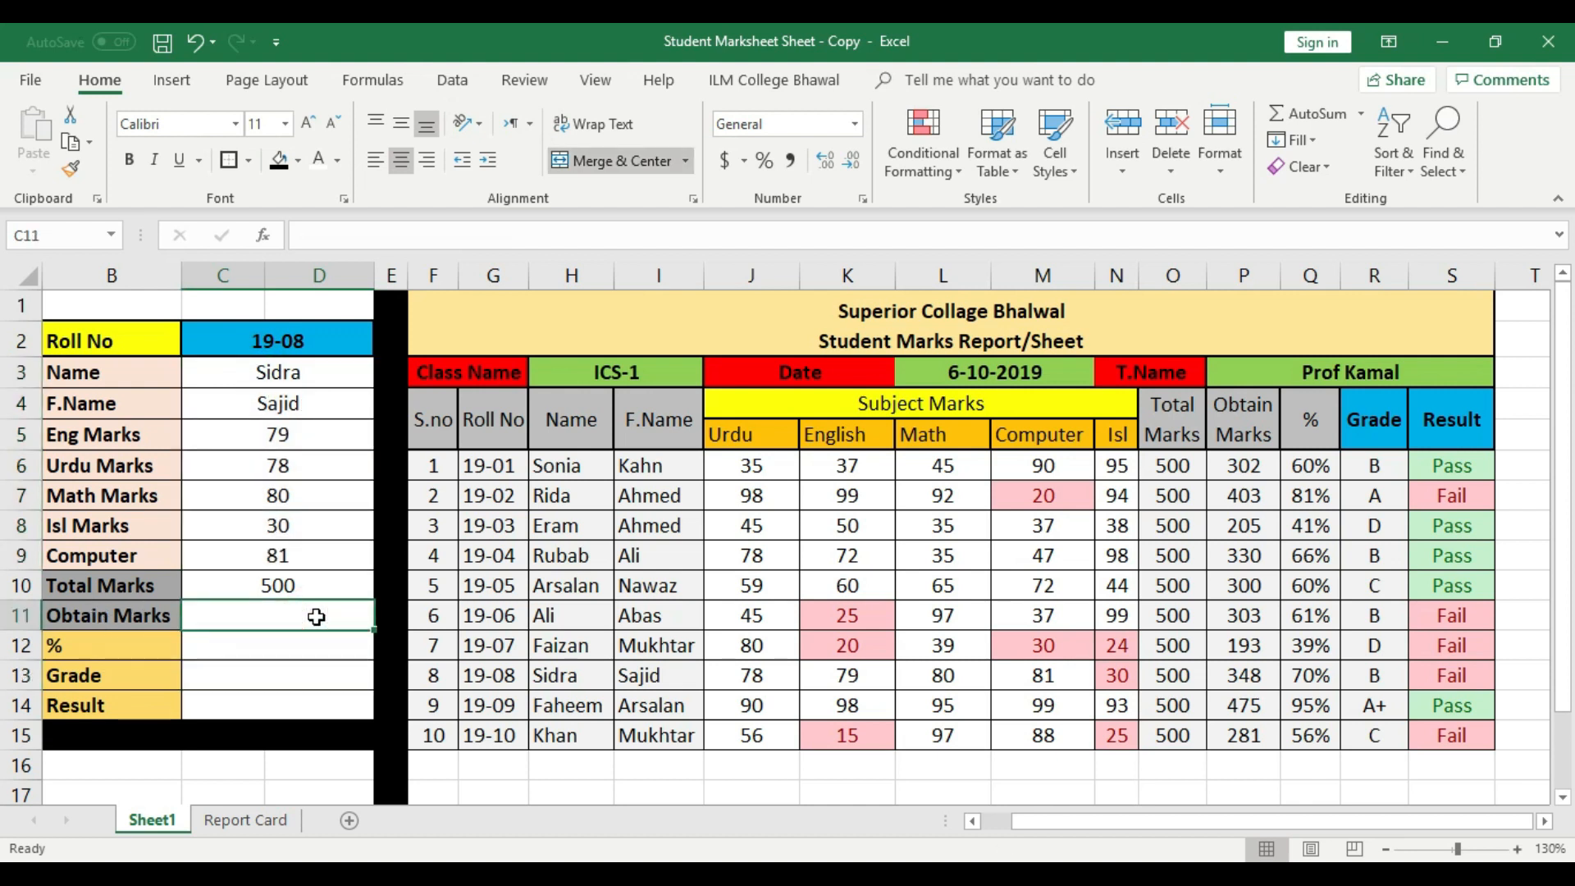
text(=)
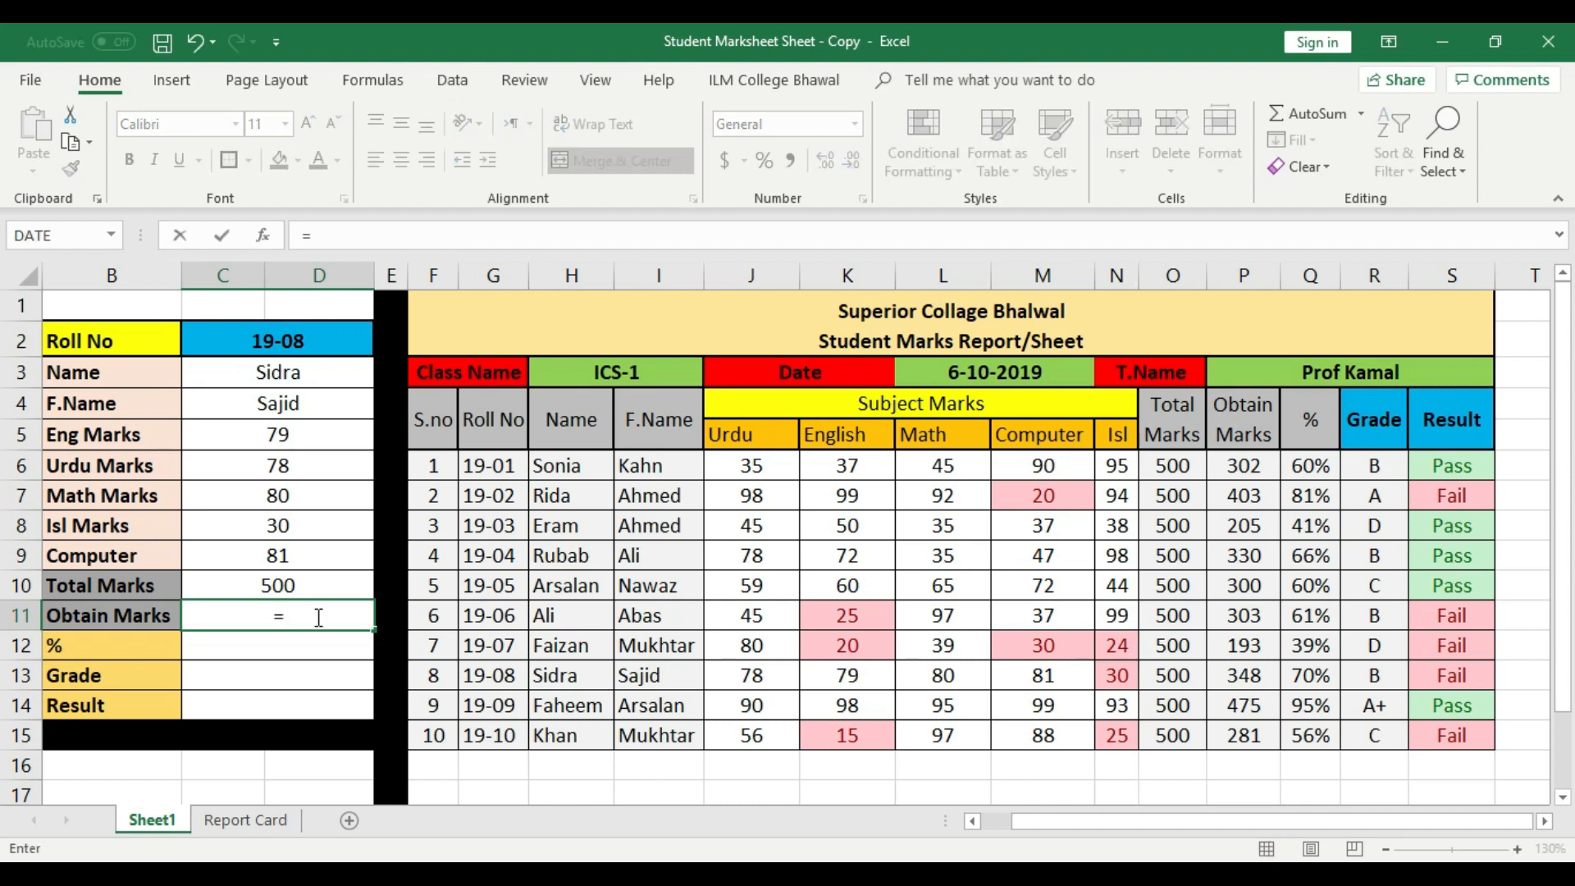
text(lookup)
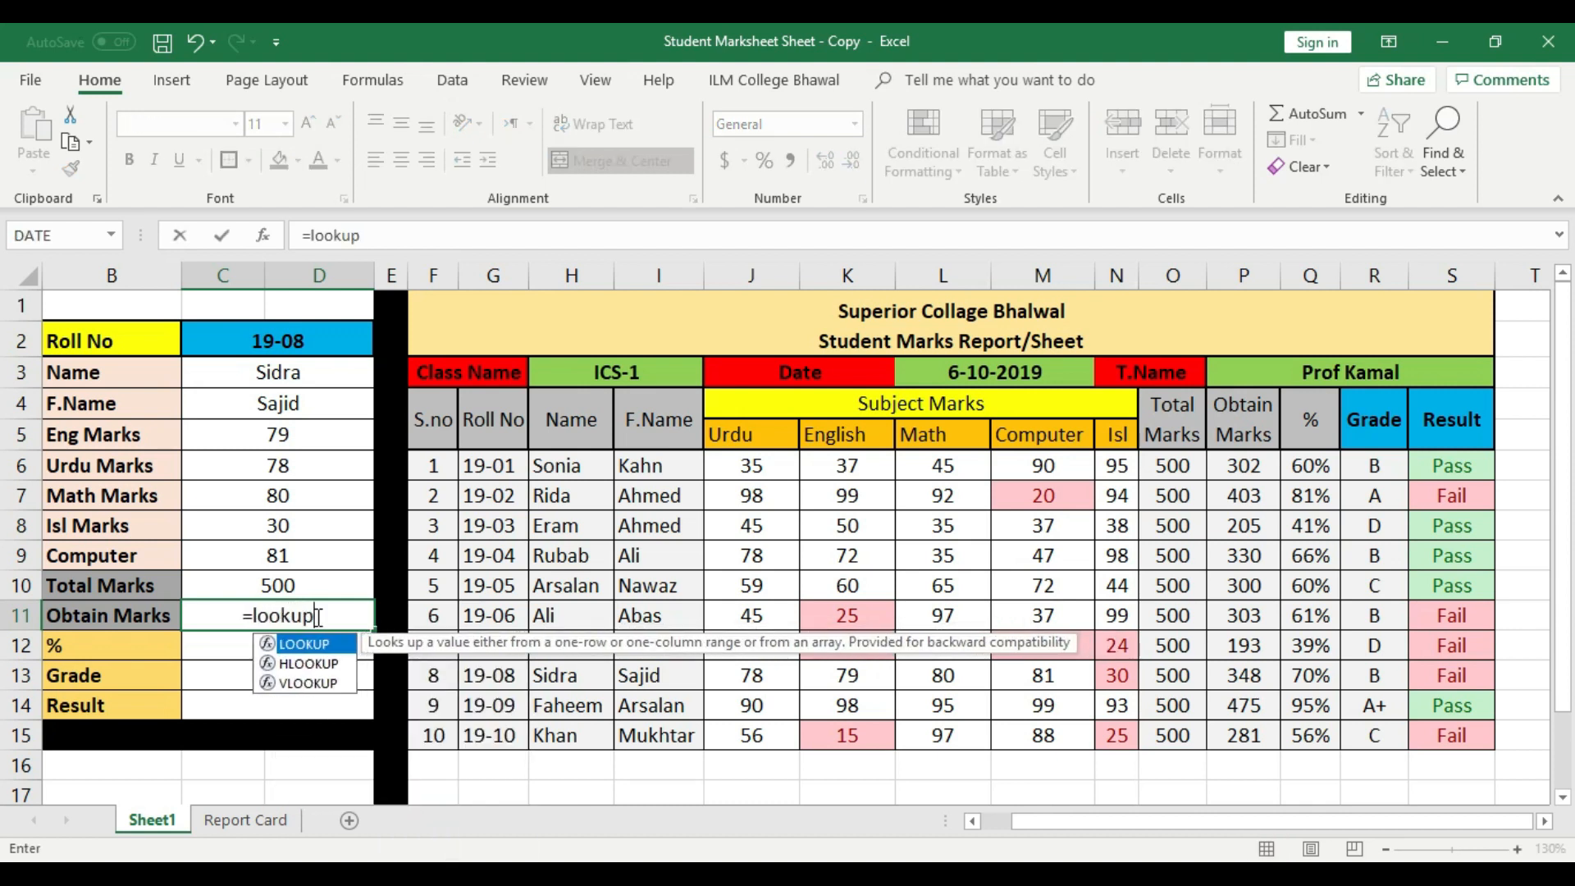
text(()
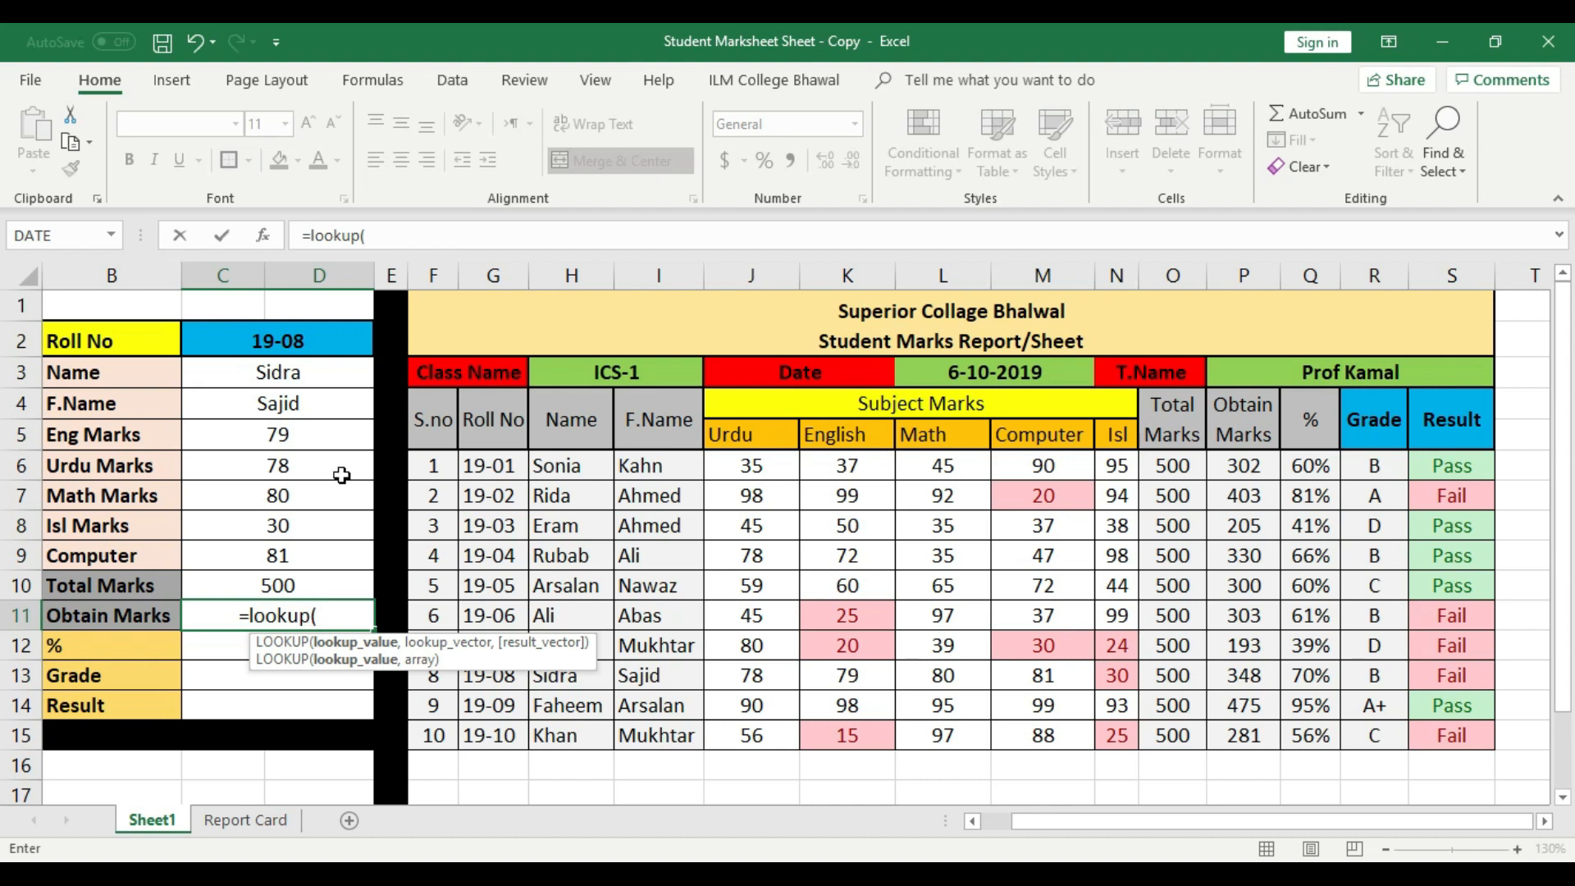
click(287, 341)
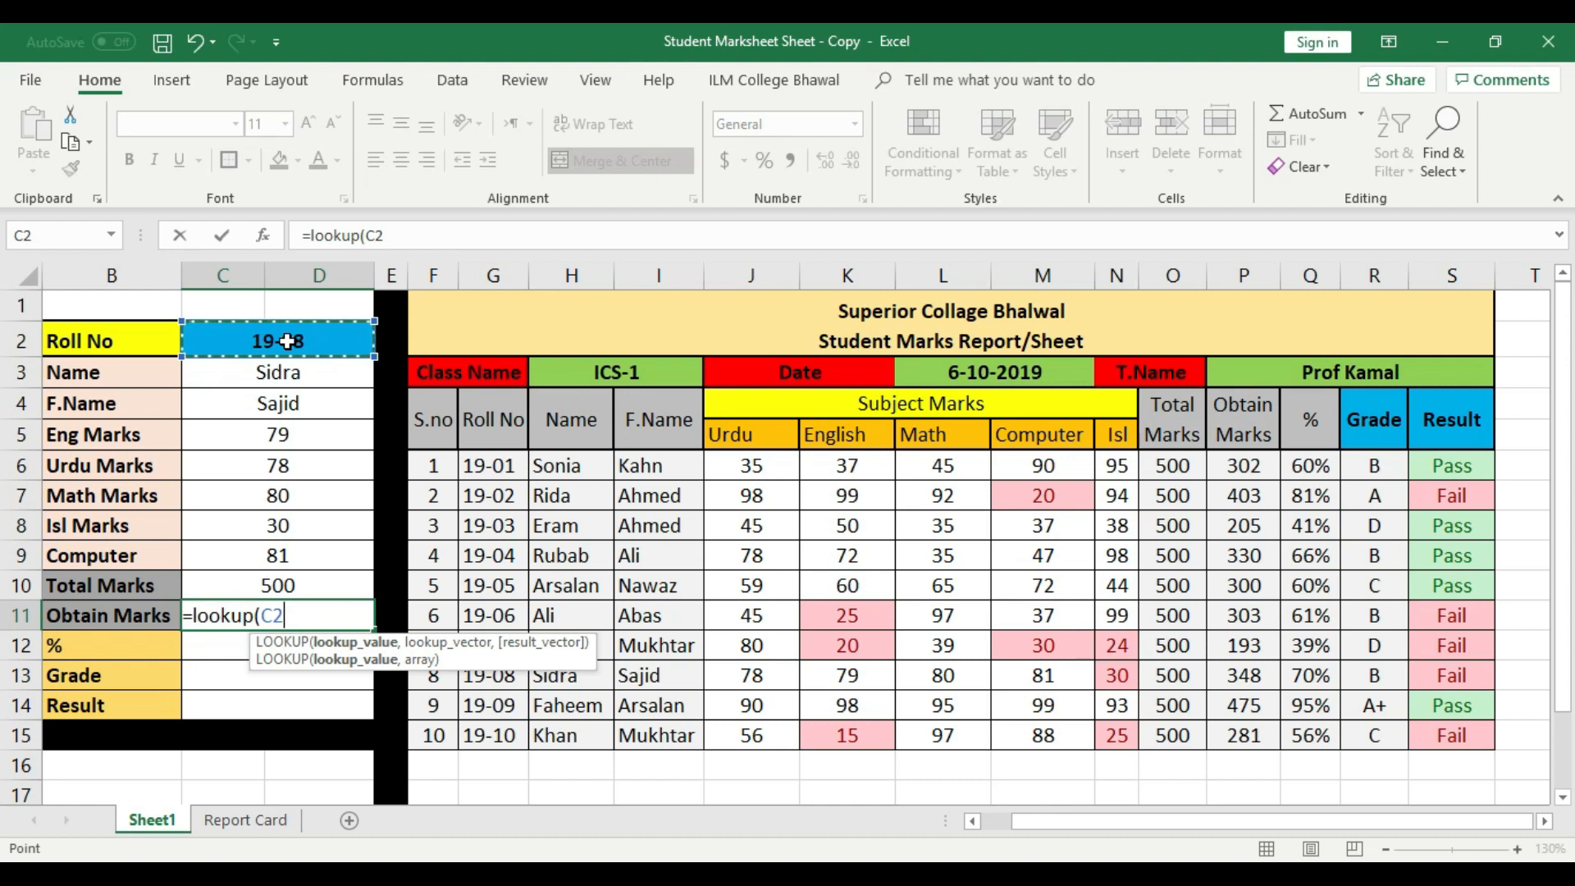
text(,)
drag(512, 466, 511, 737)
text(,)
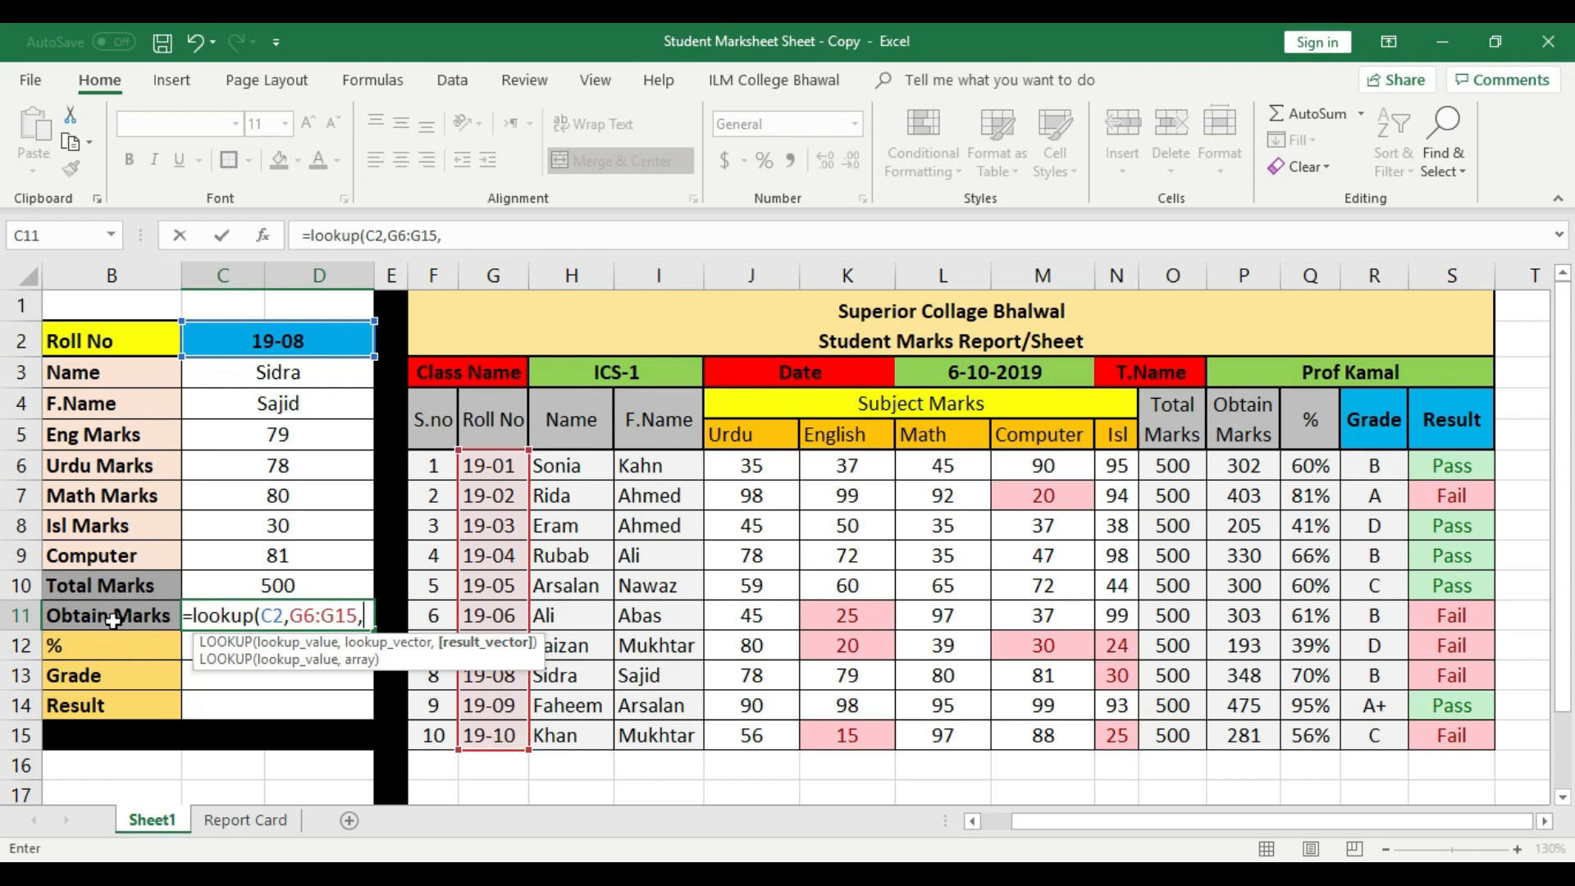
drag(1255, 465, 1260, 734)
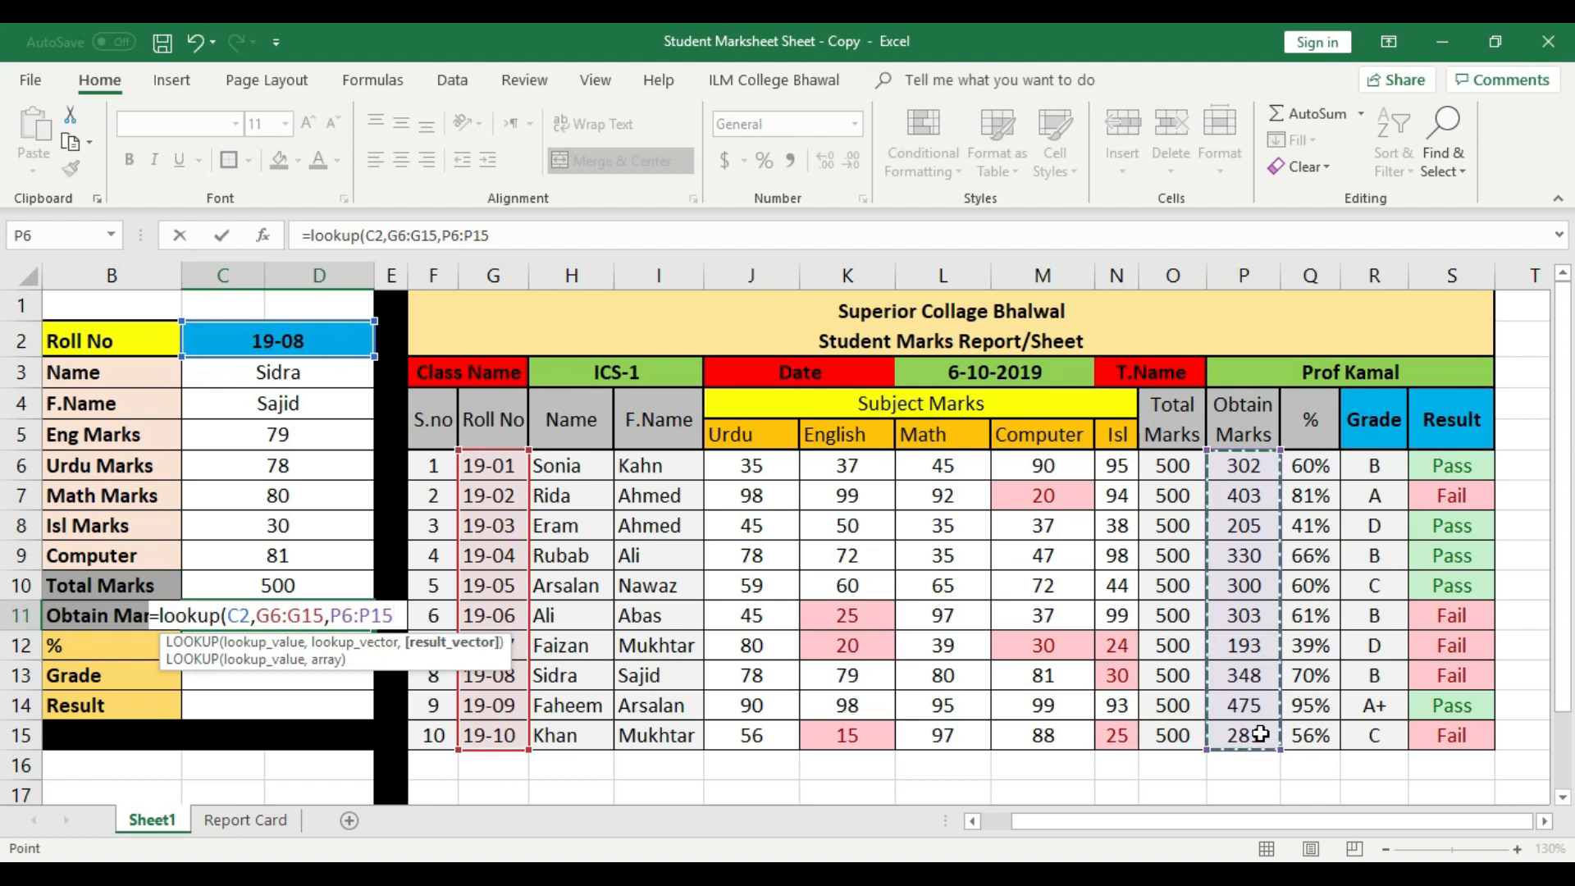
key(Return)
click(335, 617)
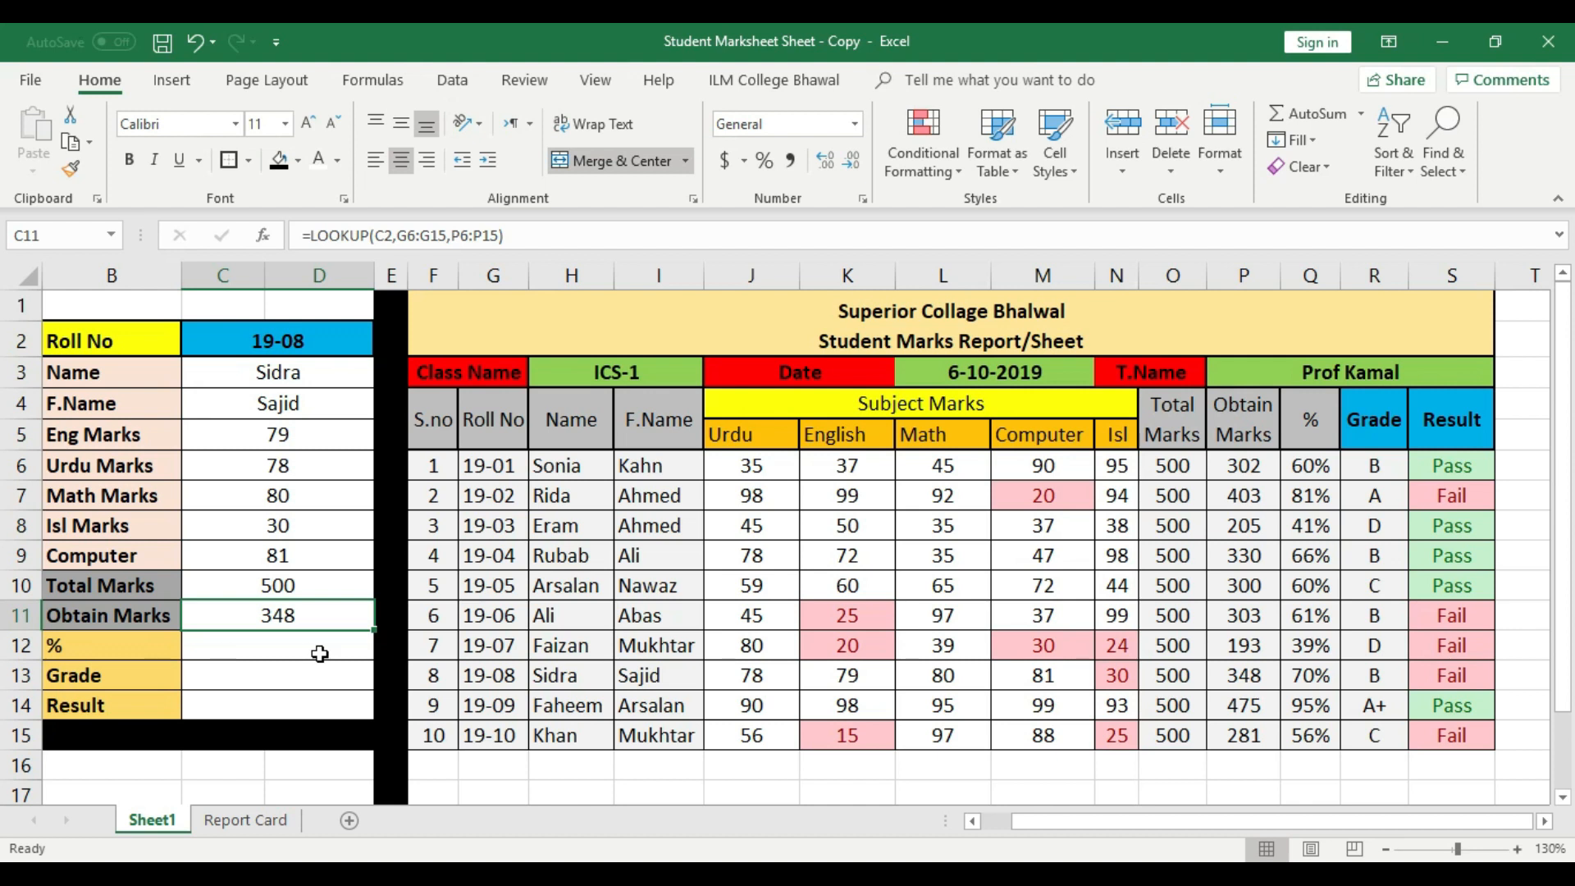
- Enter a LOOKUP formula in % cell C12 with value C2, lookup vector G6:G15 and result vector Q6:Q15, and format the cell as a percentage
click(320, 654)
text(=)
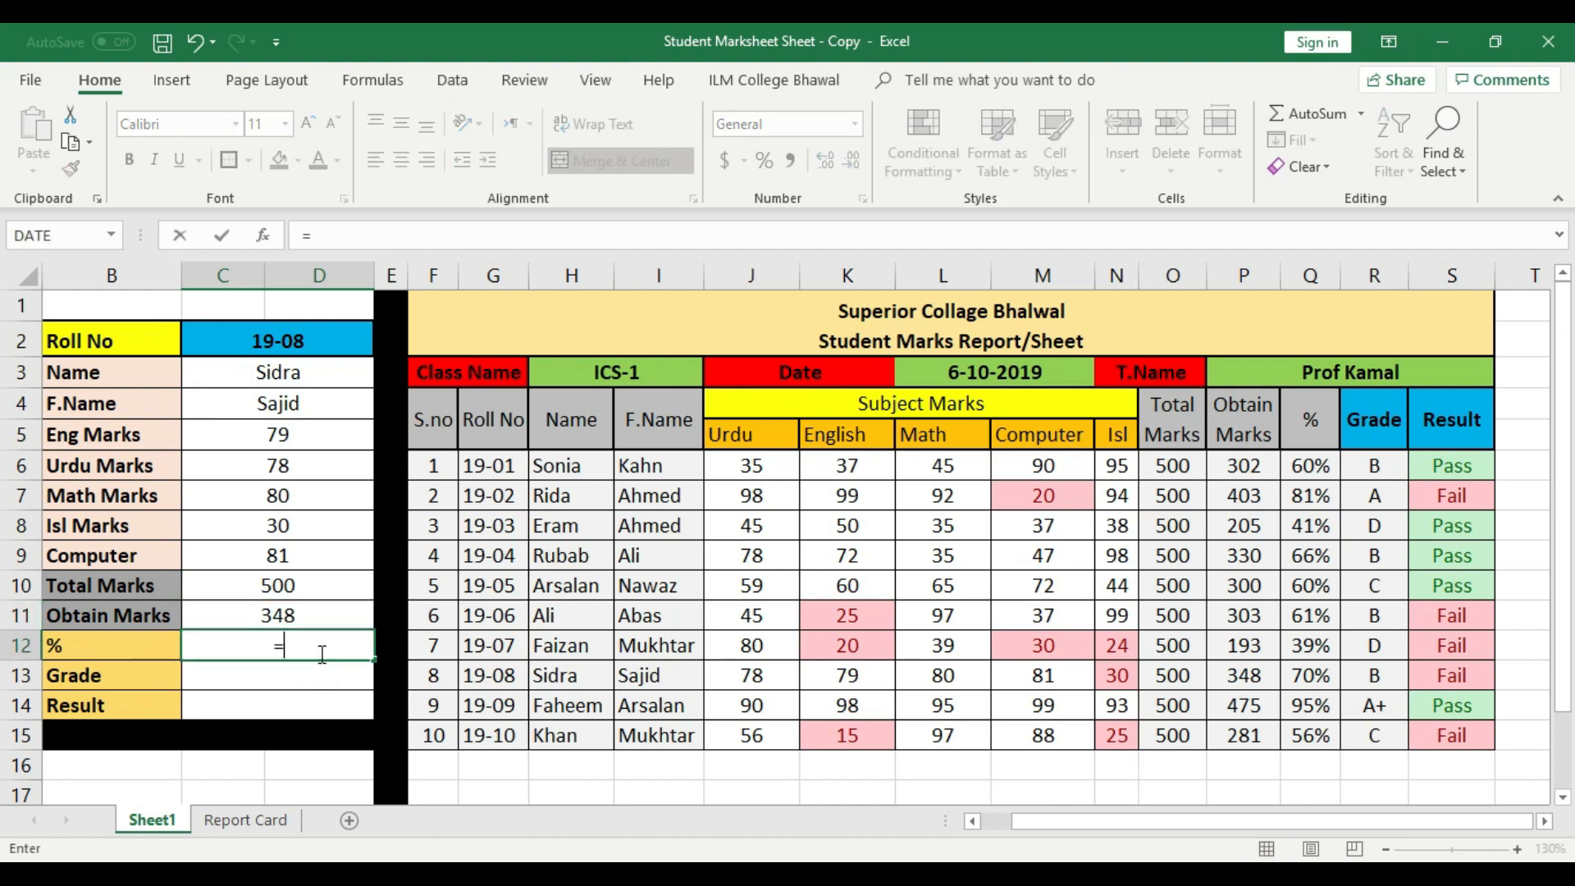
text(looku)
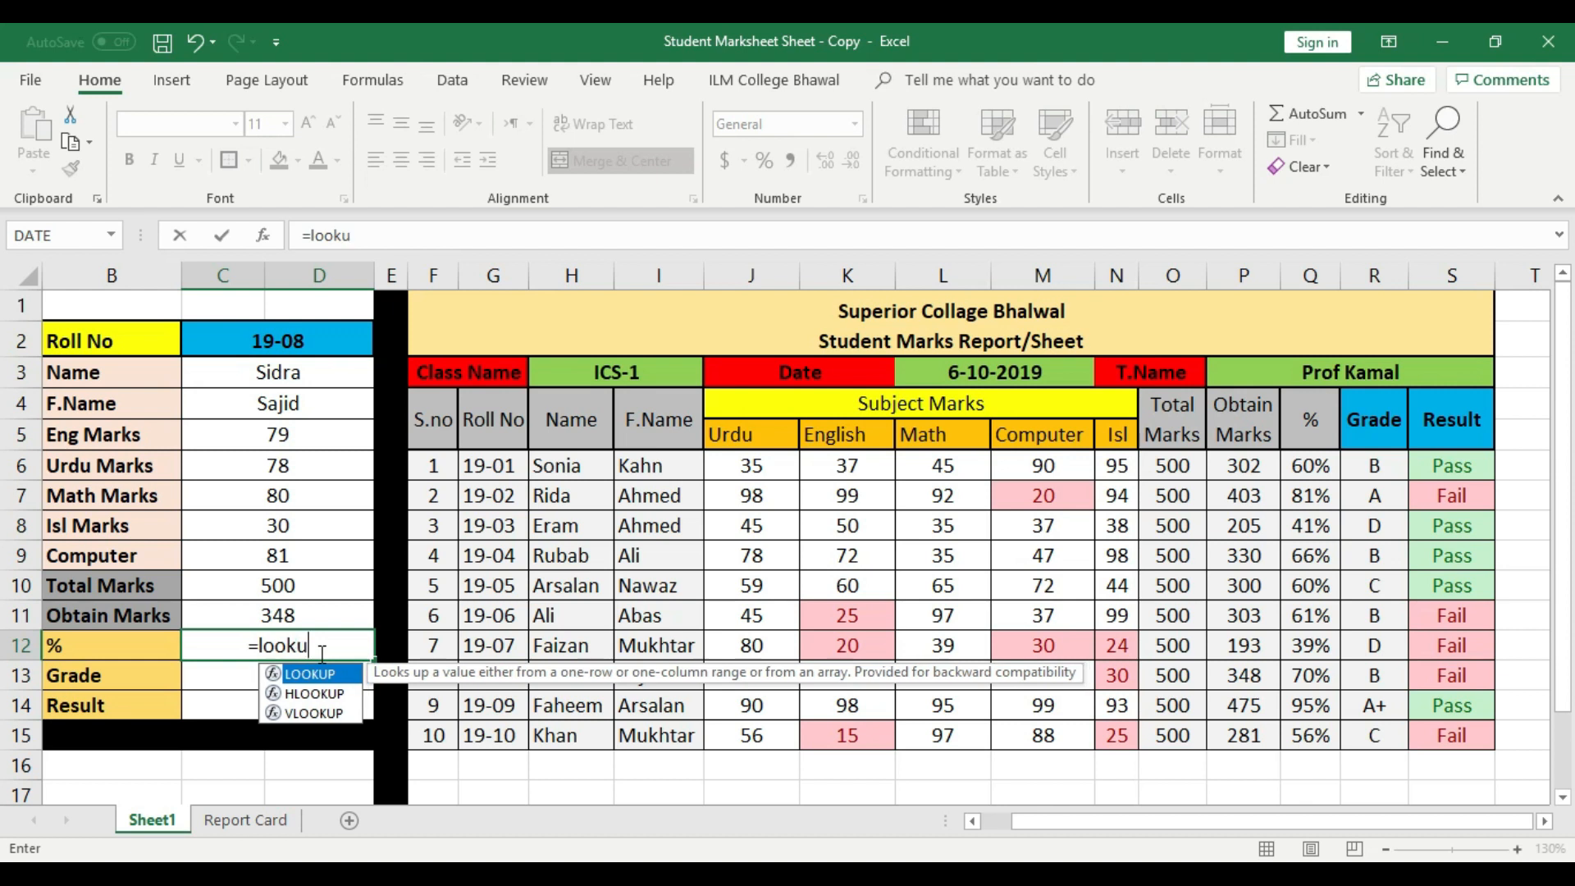
text(p()
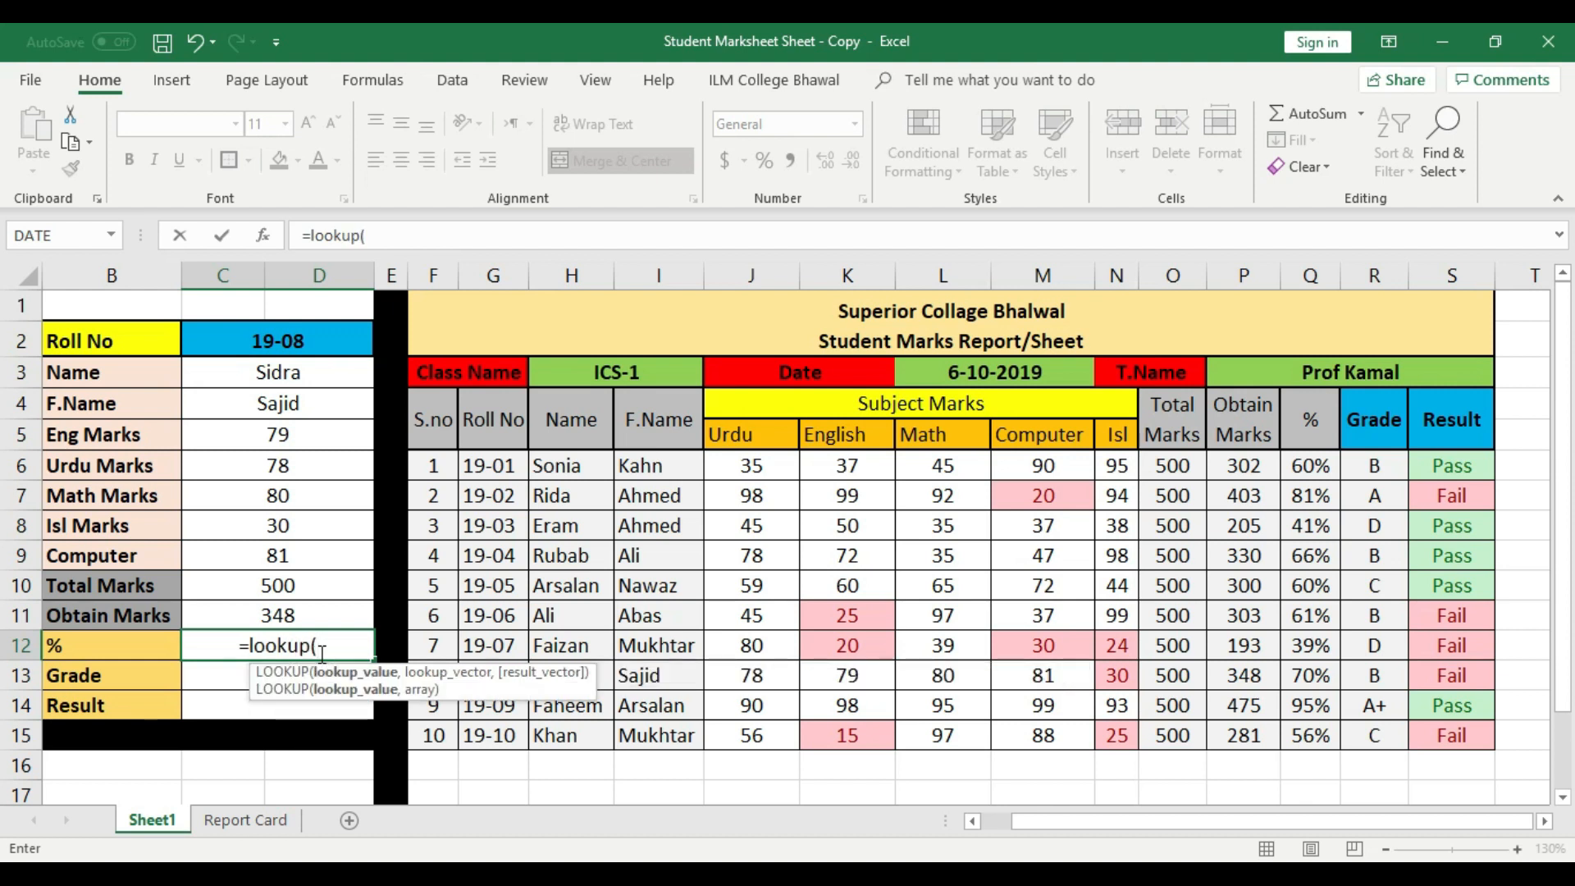
click(289, 344)
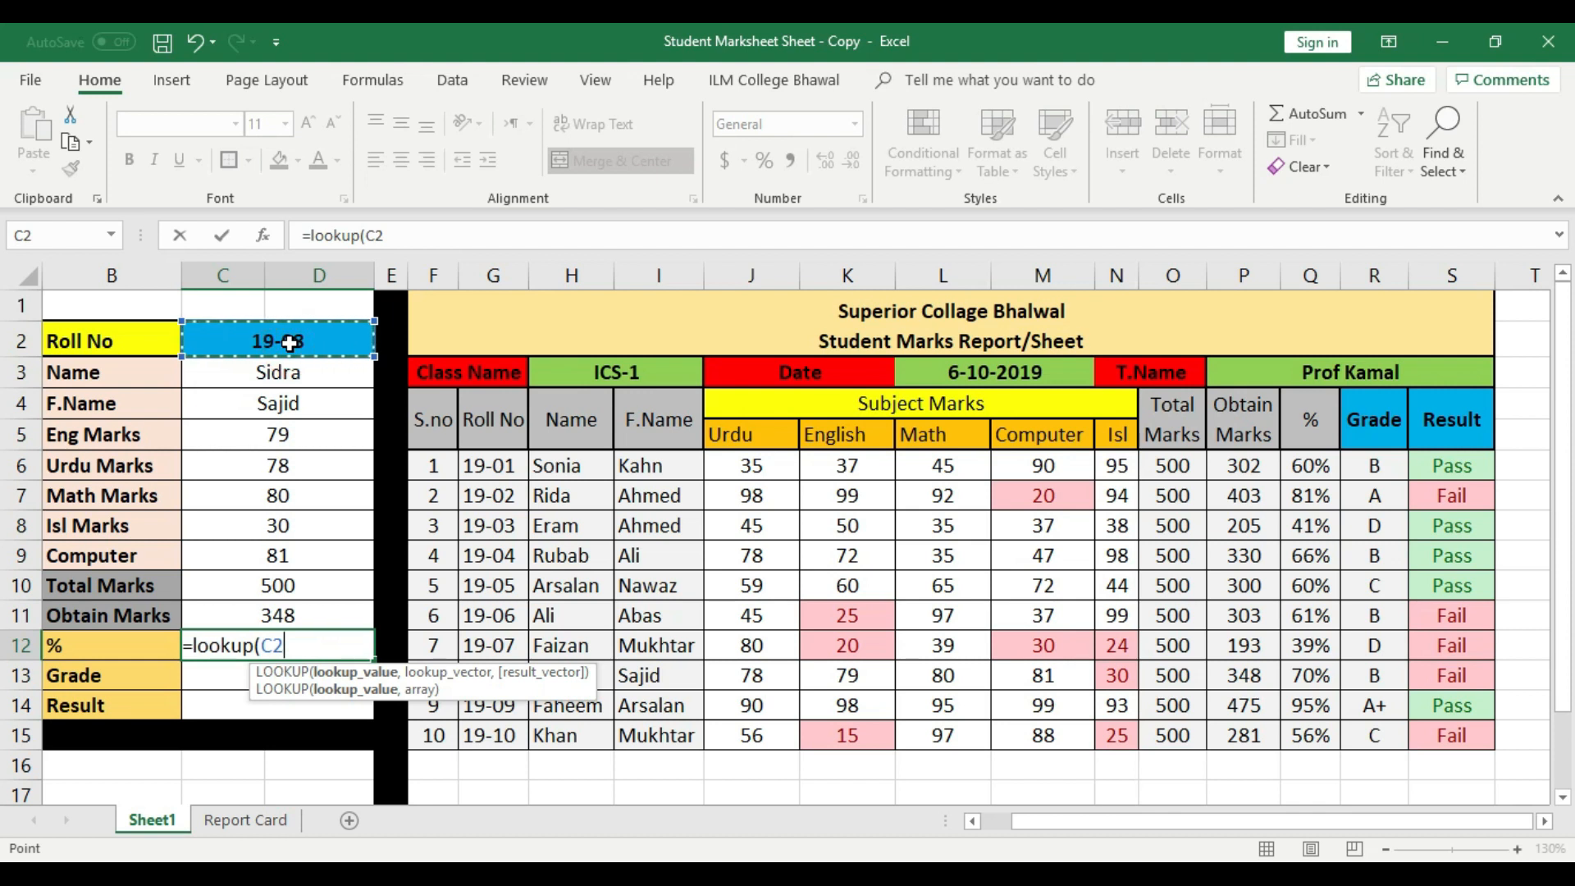
text(,)
drag(489, 465, 495, 738)
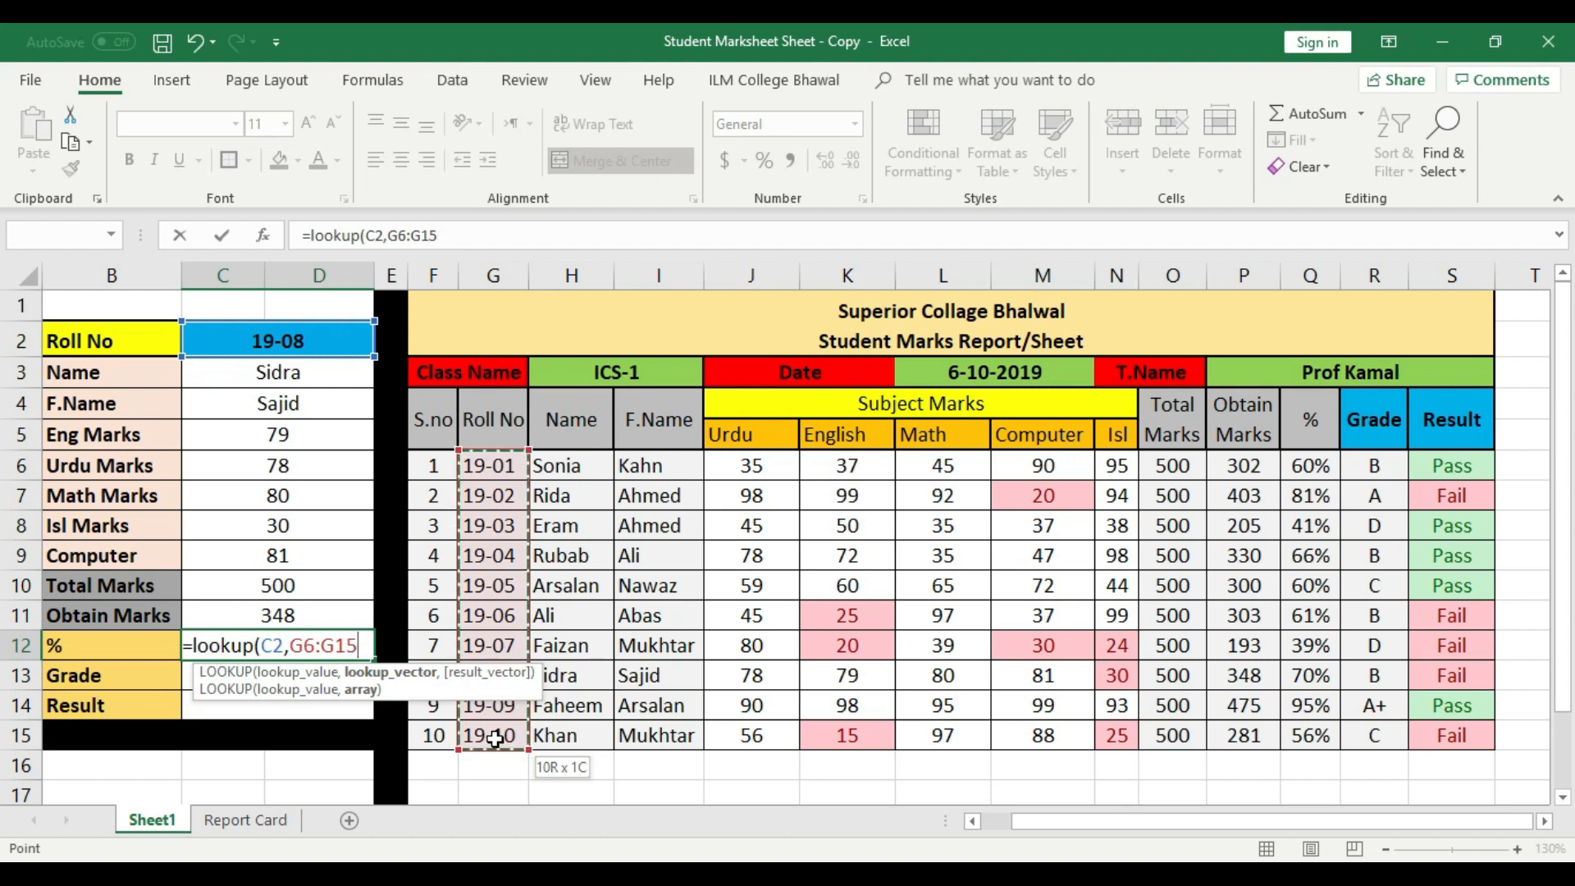
drag(495, 738, 495, 739)
text(,)
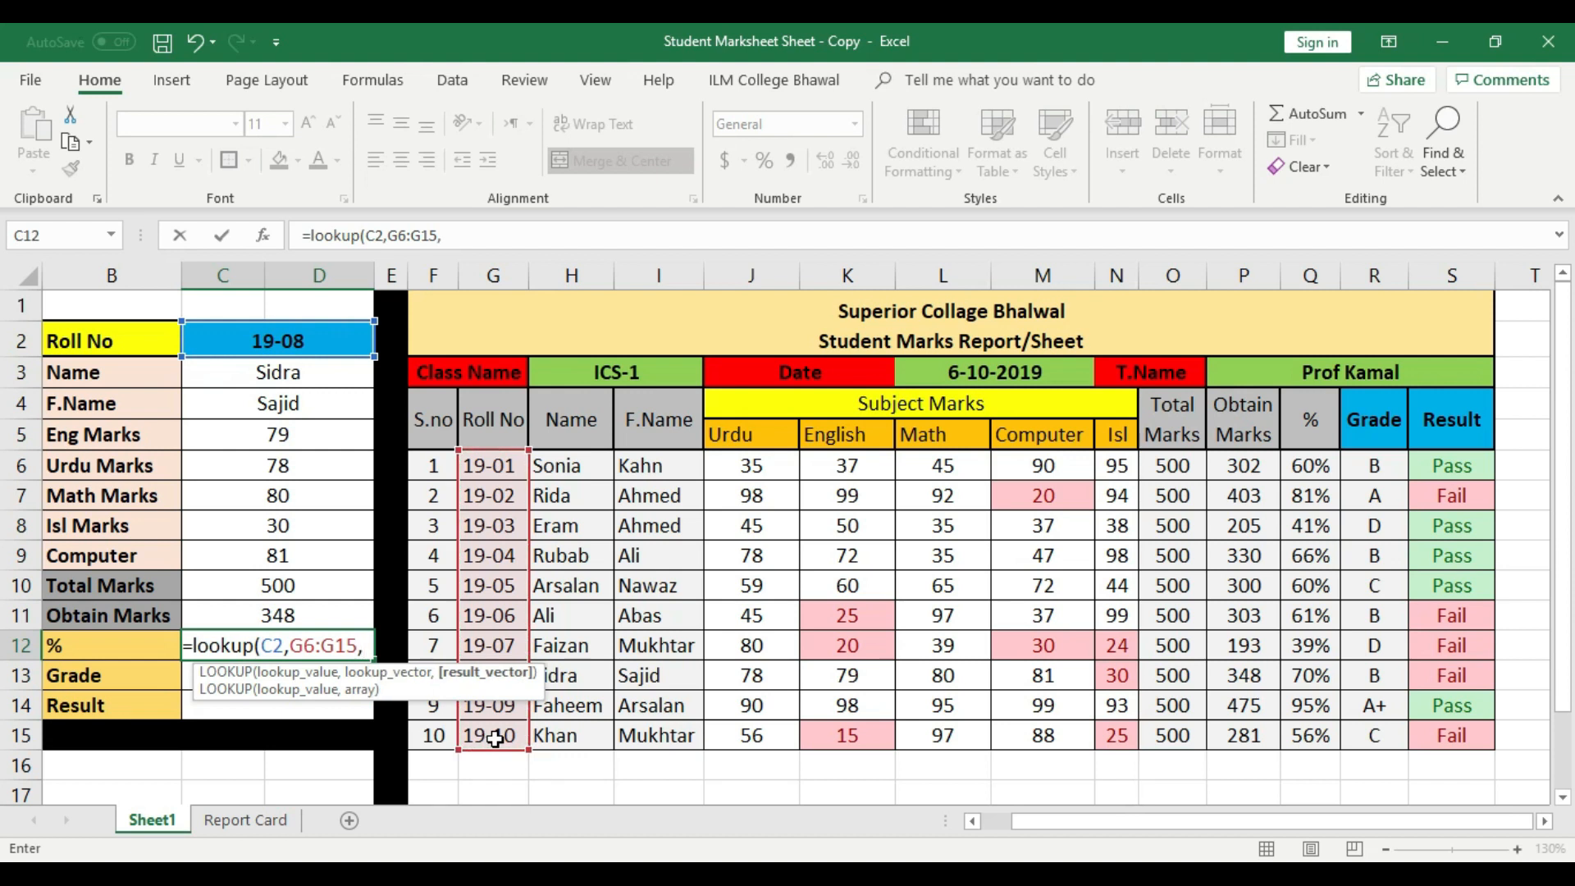
drag(1311, 466, 1321, 732)
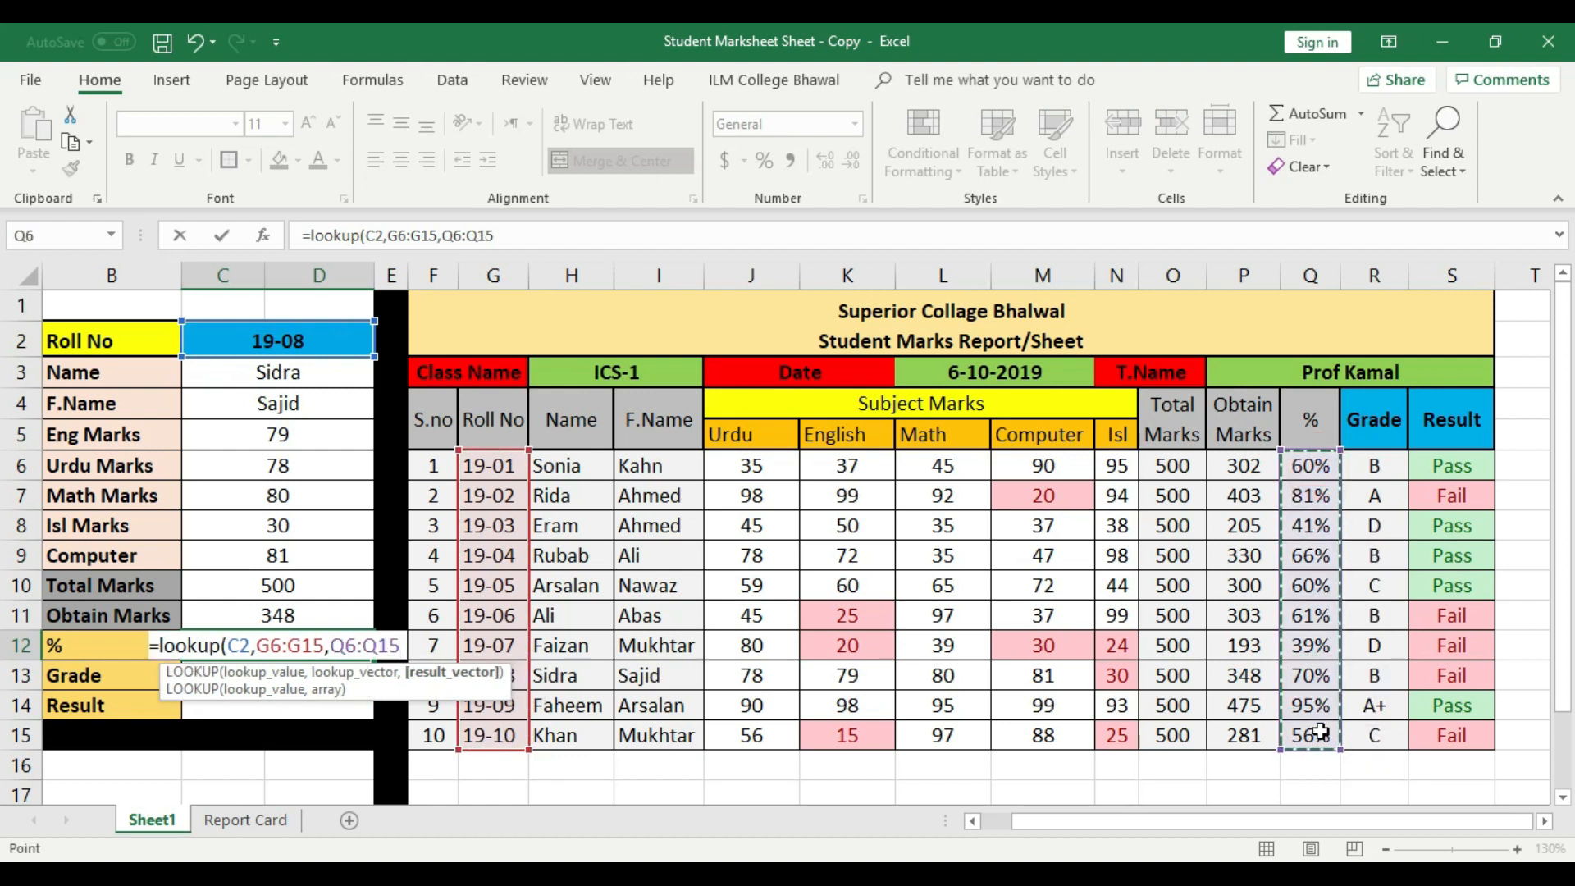
key(Return)
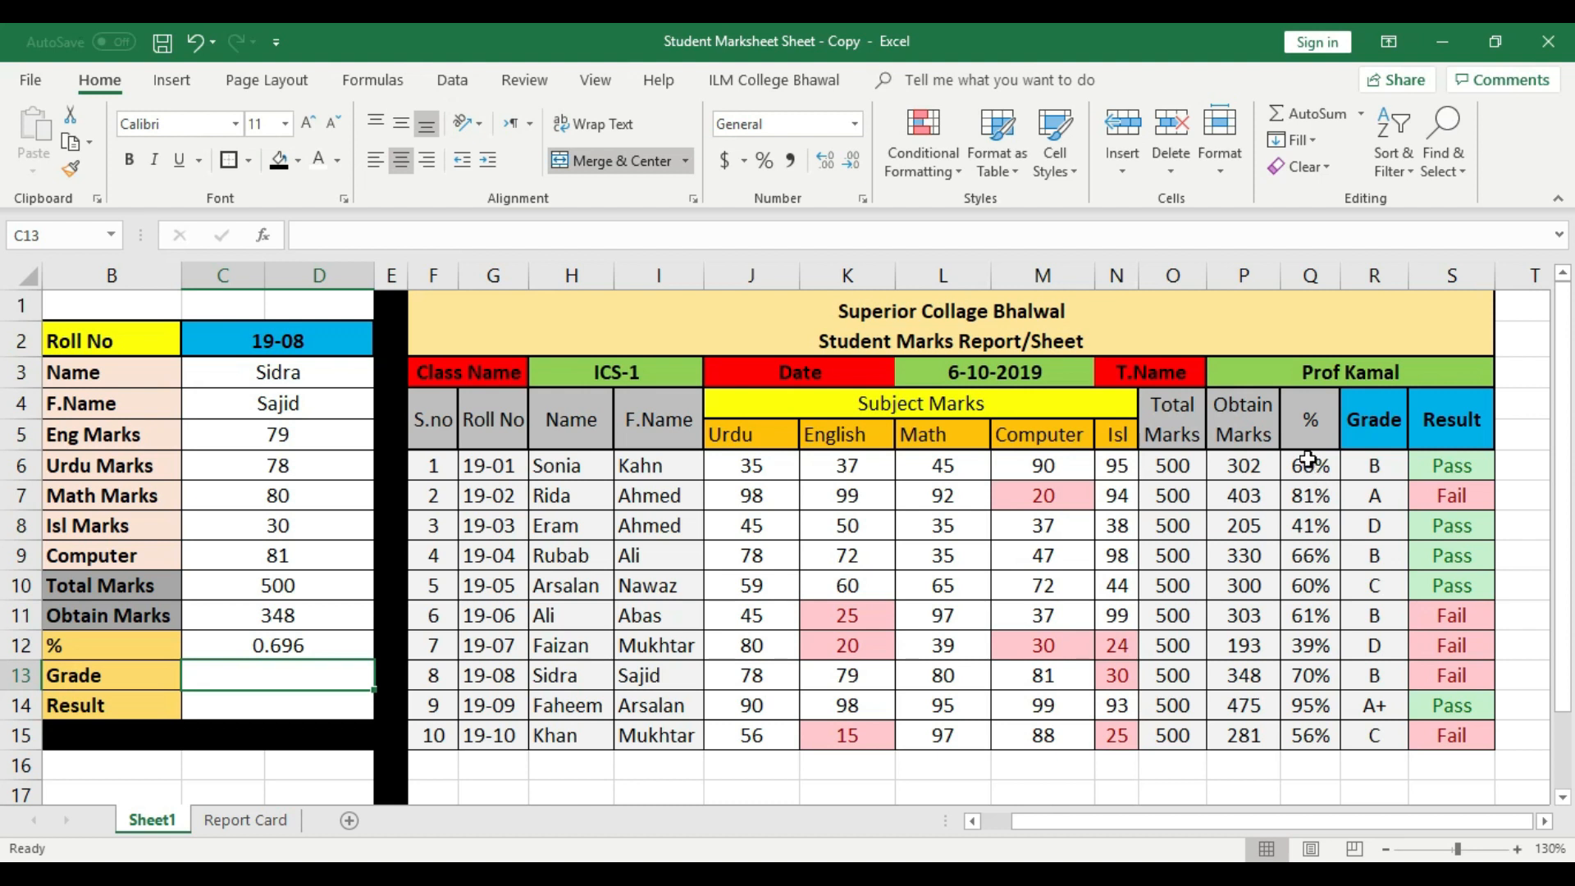
click(292, 646)
click(763, 161)
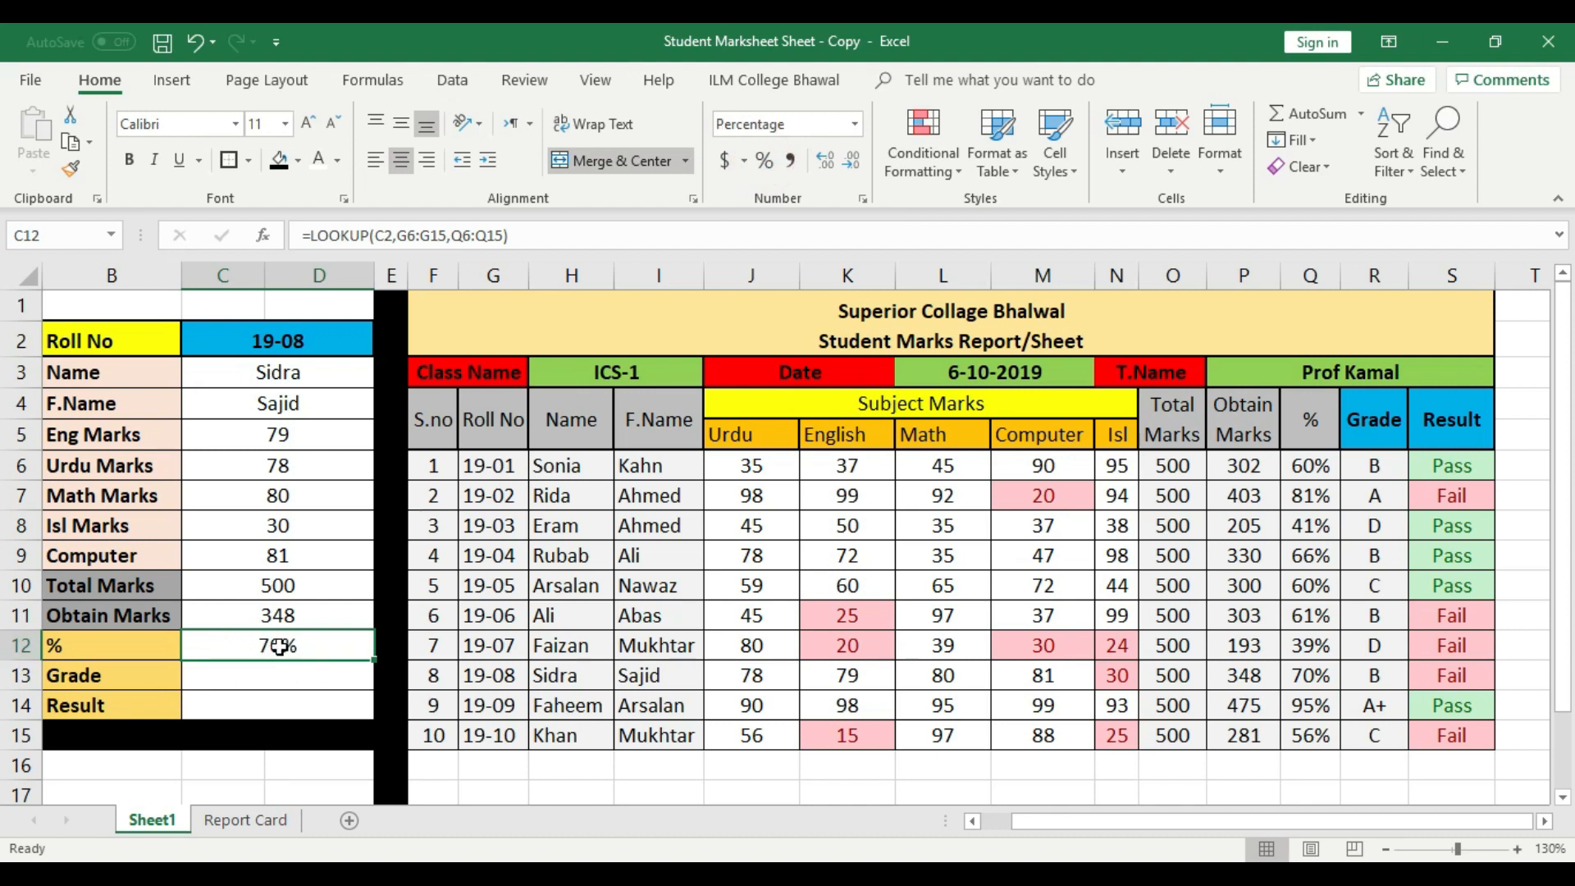
- Enter a LOOKUP formula in the Grade cell C13 with lookup value C2, lookup vector G6:G15 and result vector R6:R15
click(277, 681)
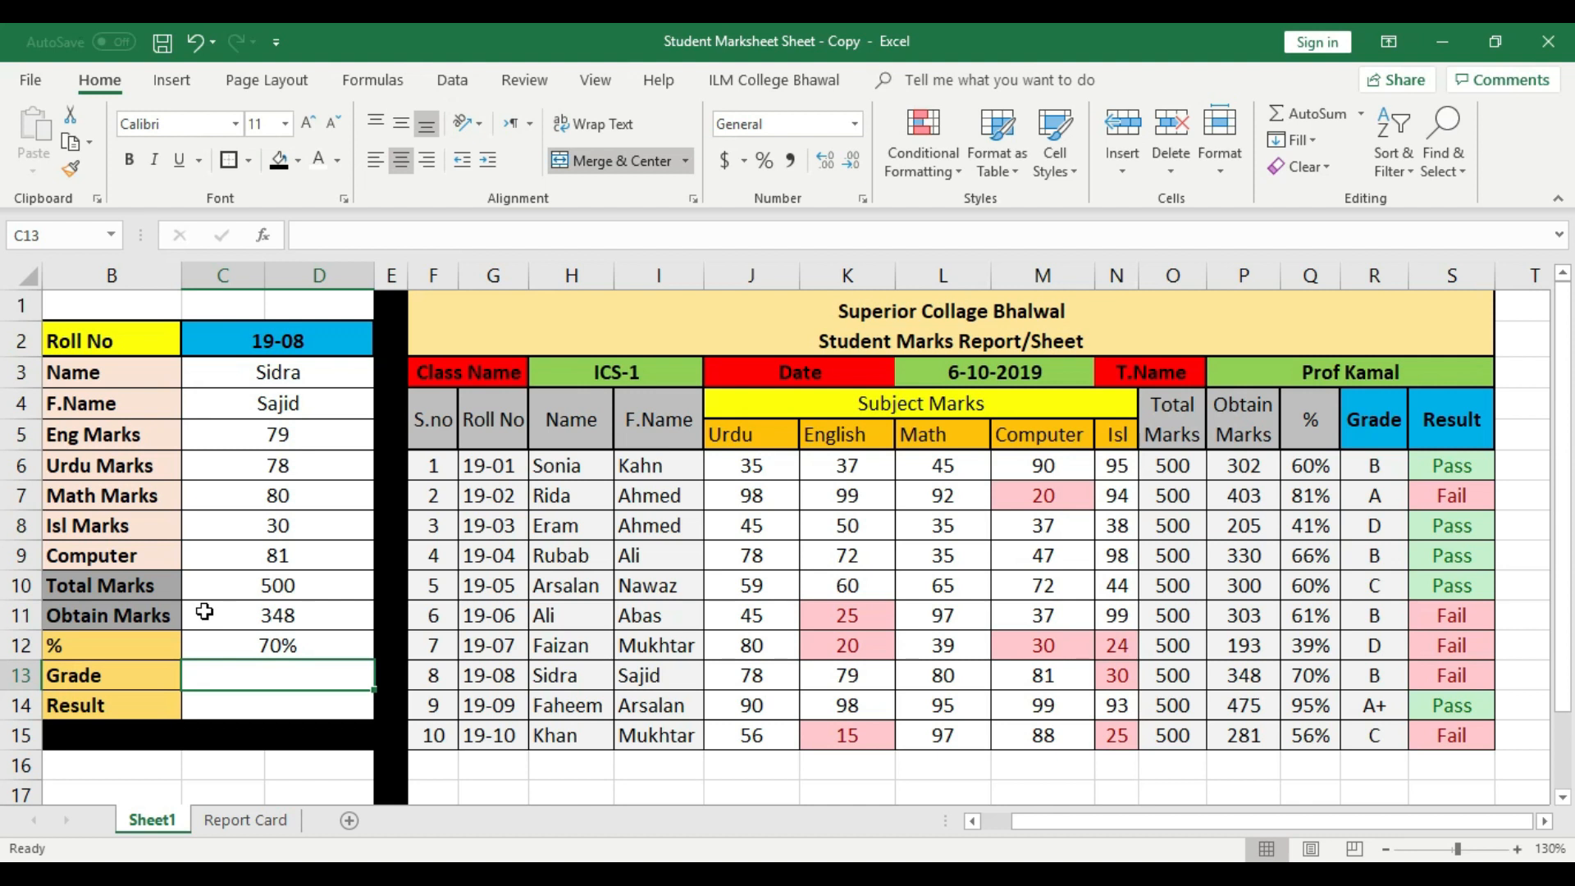
text(=)
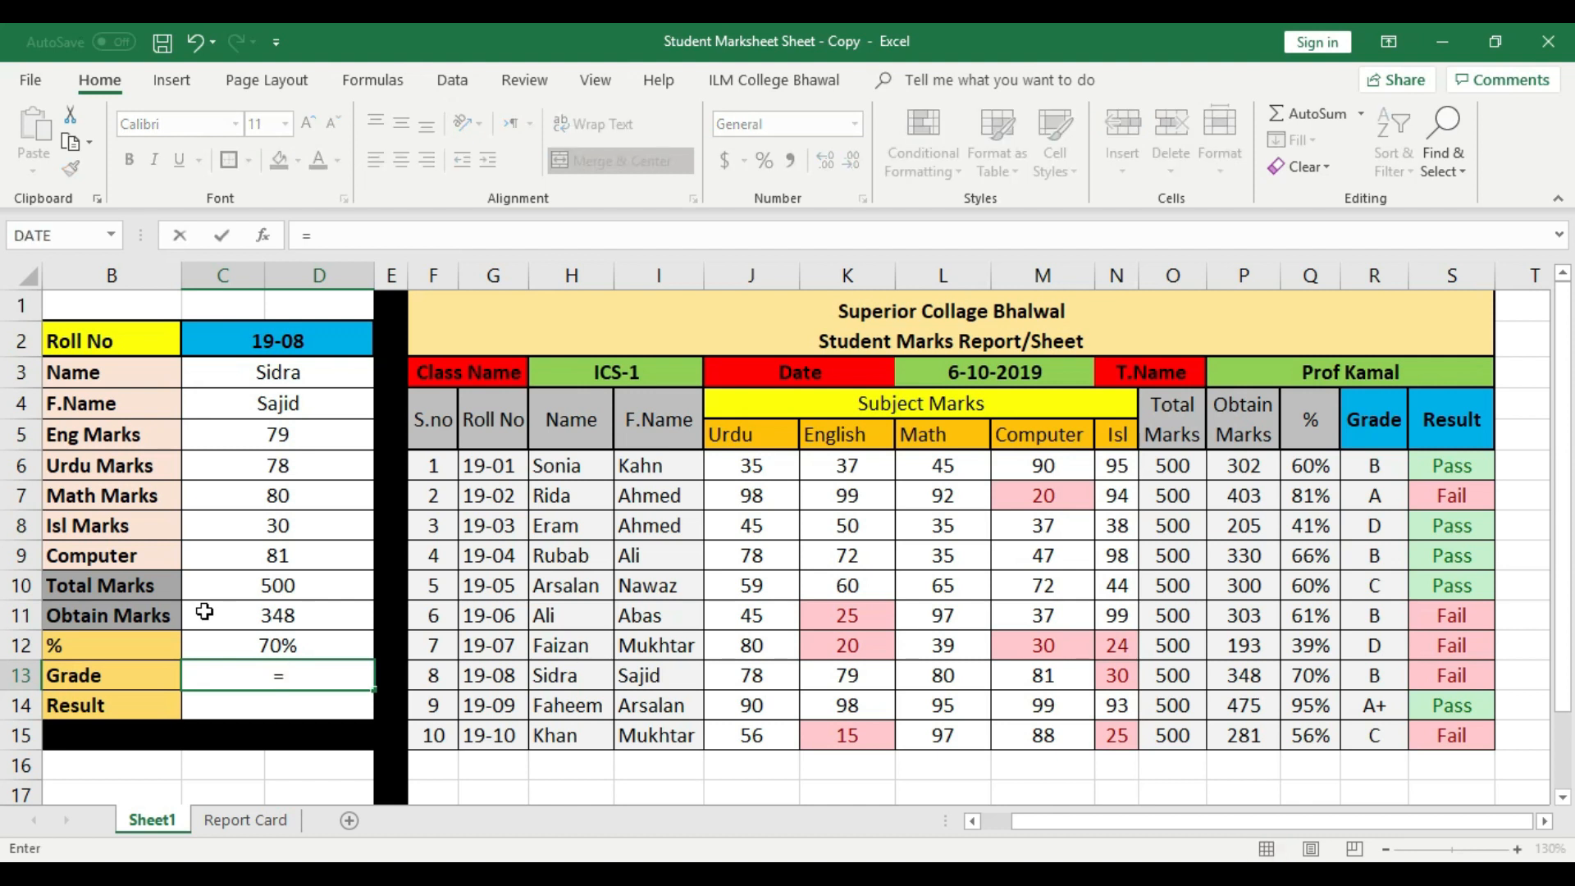
text(look)
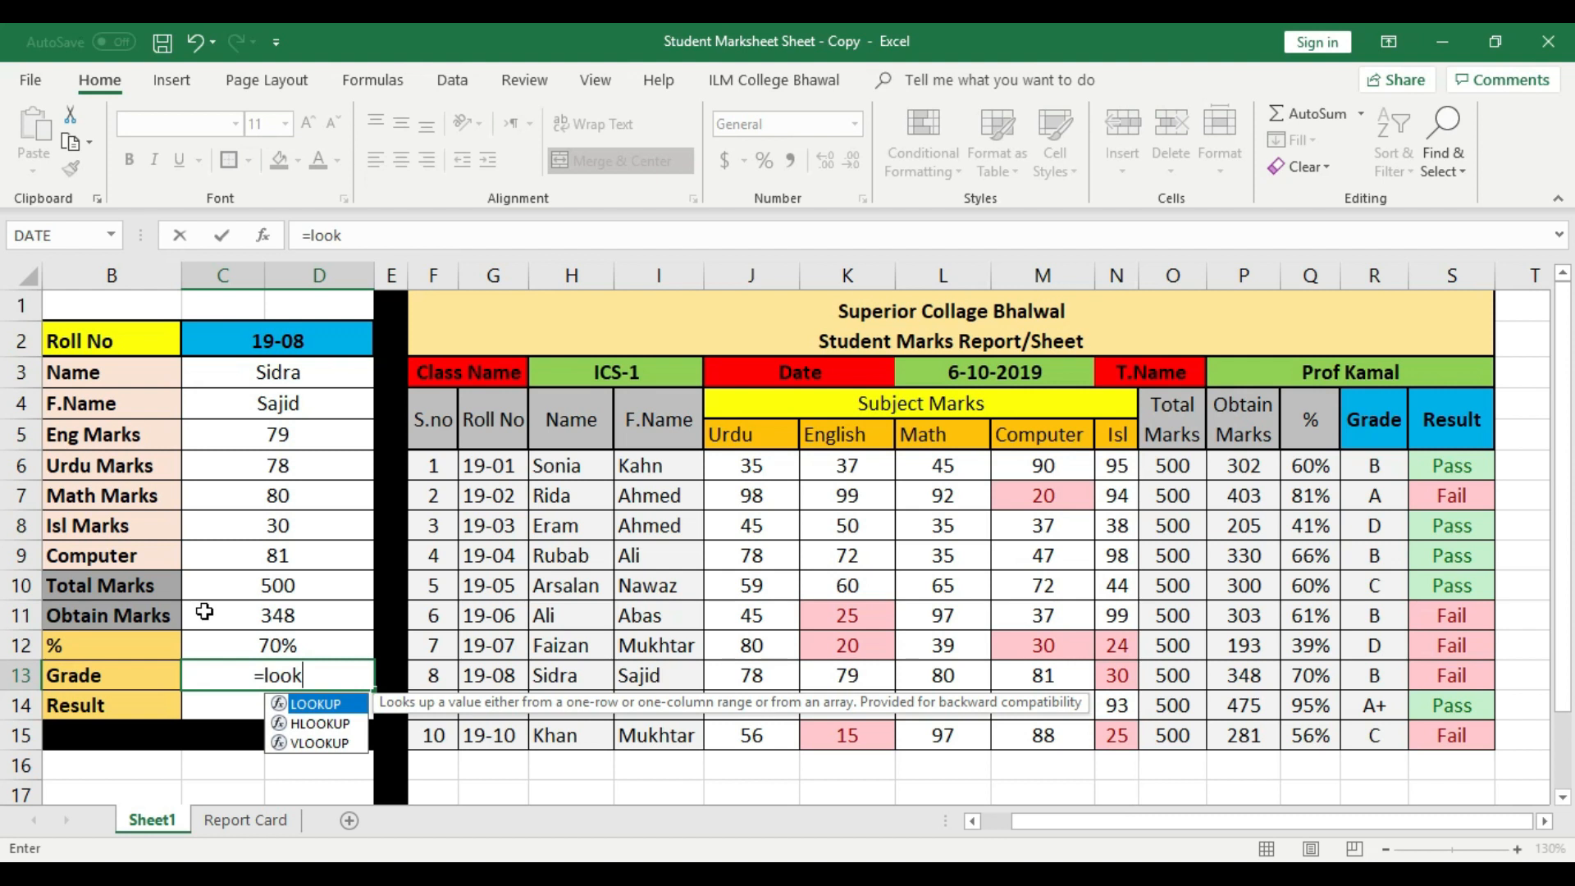
text(up)
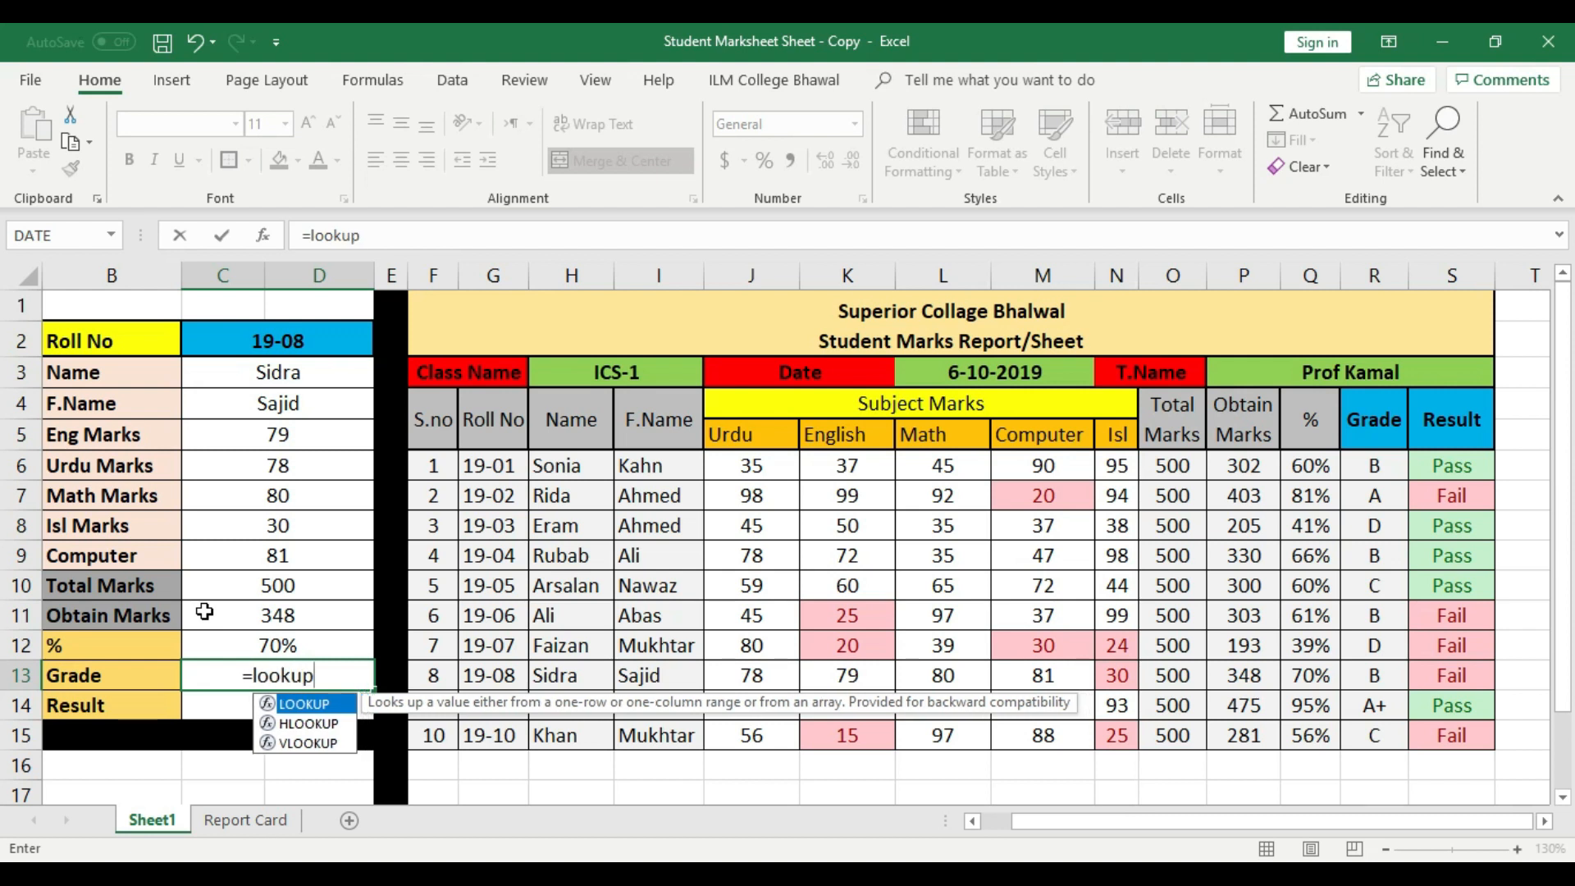
text(()
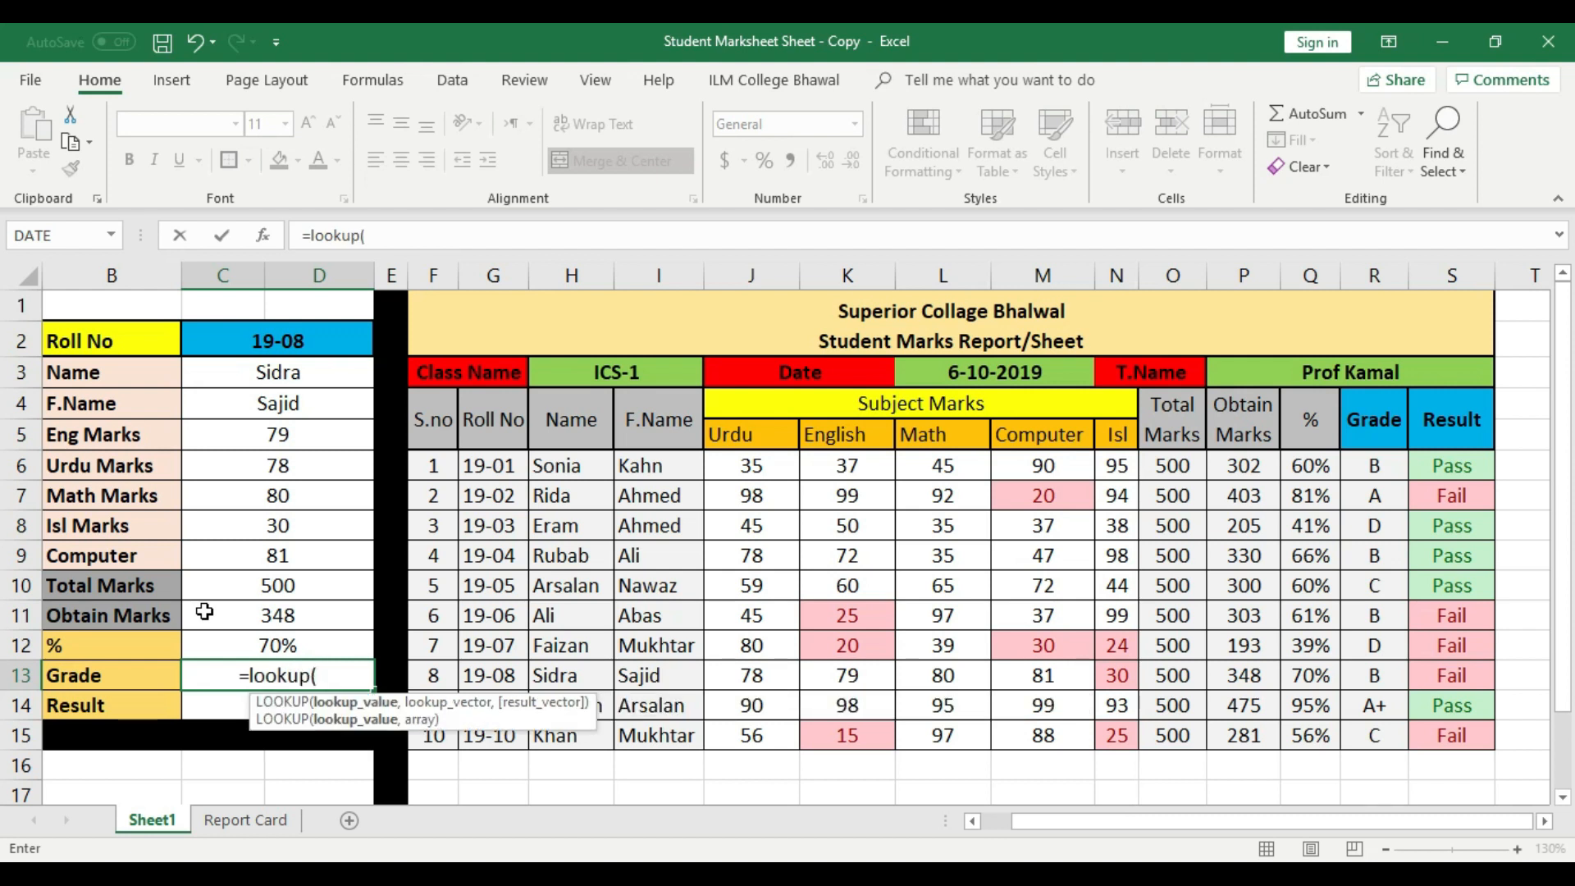
click(297, 335)
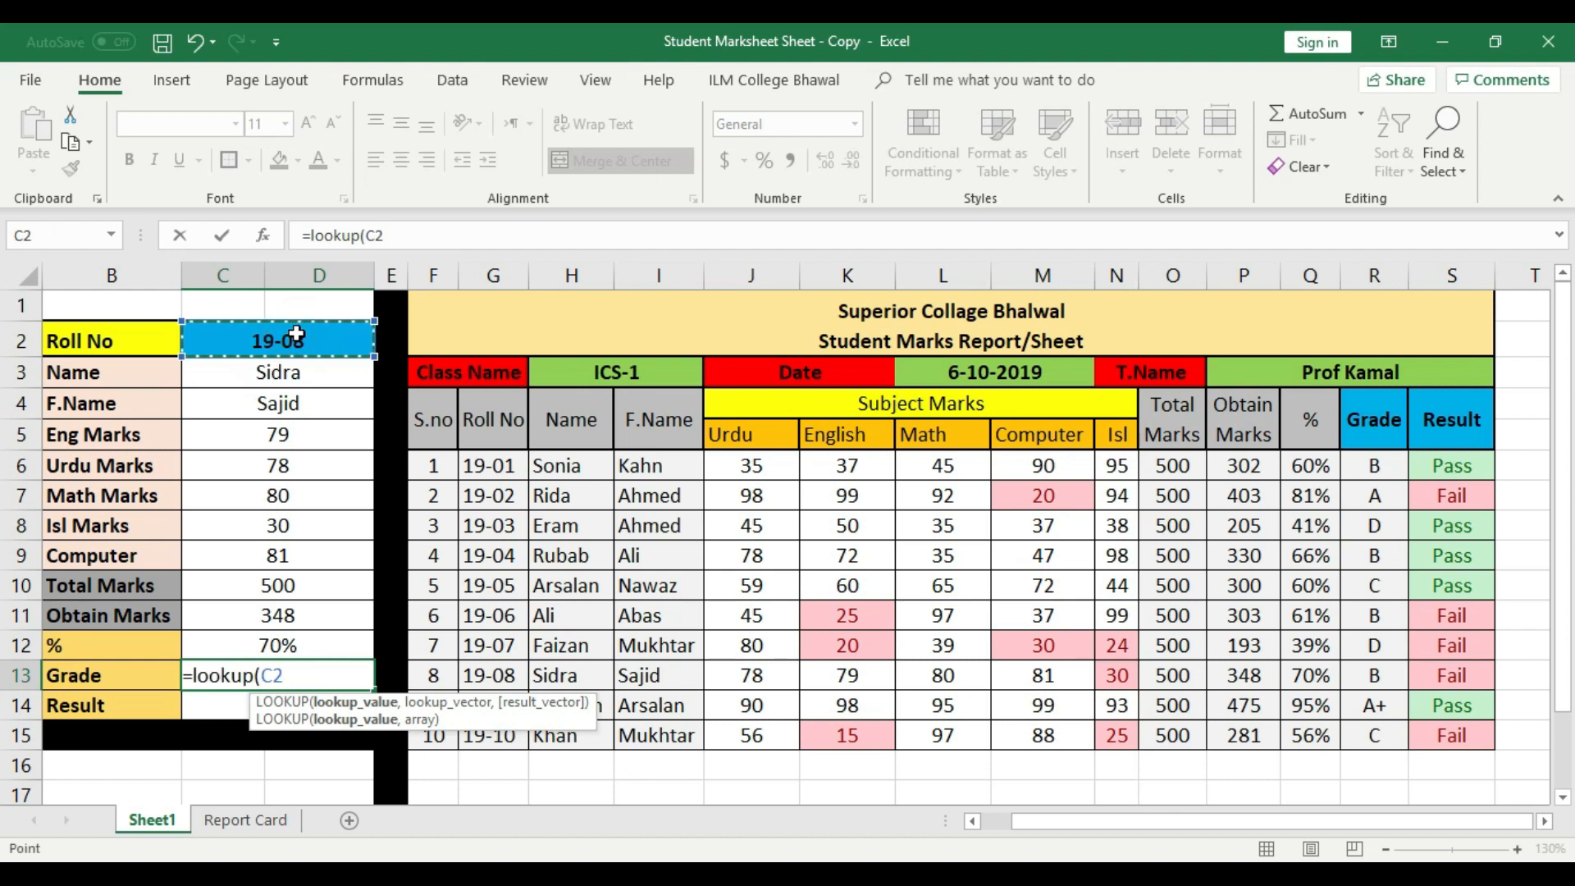
text(,)
drag(502, 466, 508, 736)
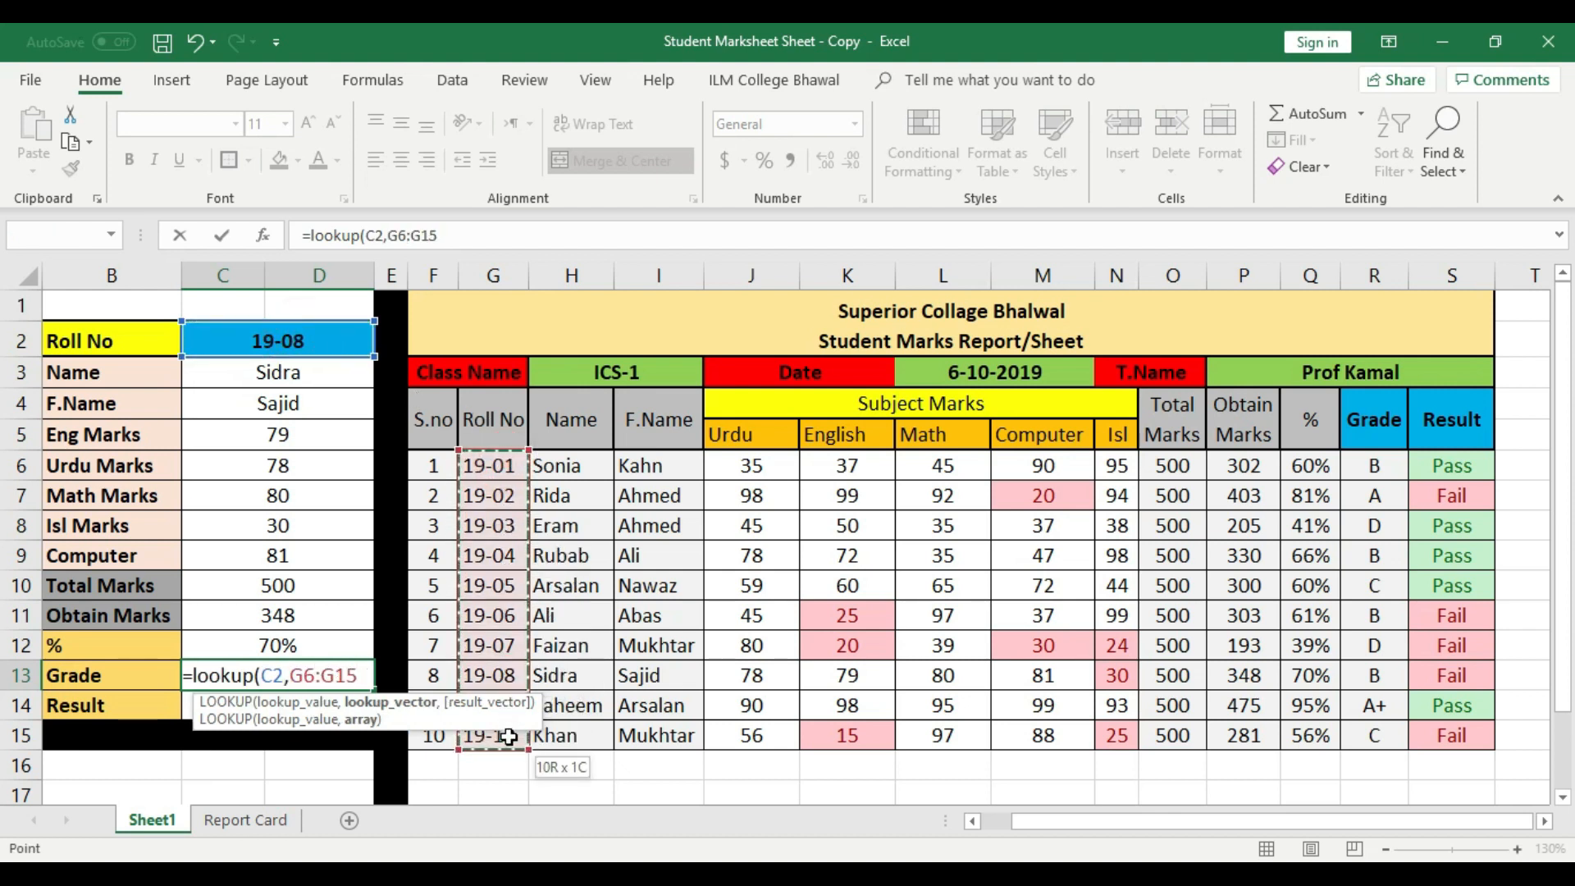
text(,)
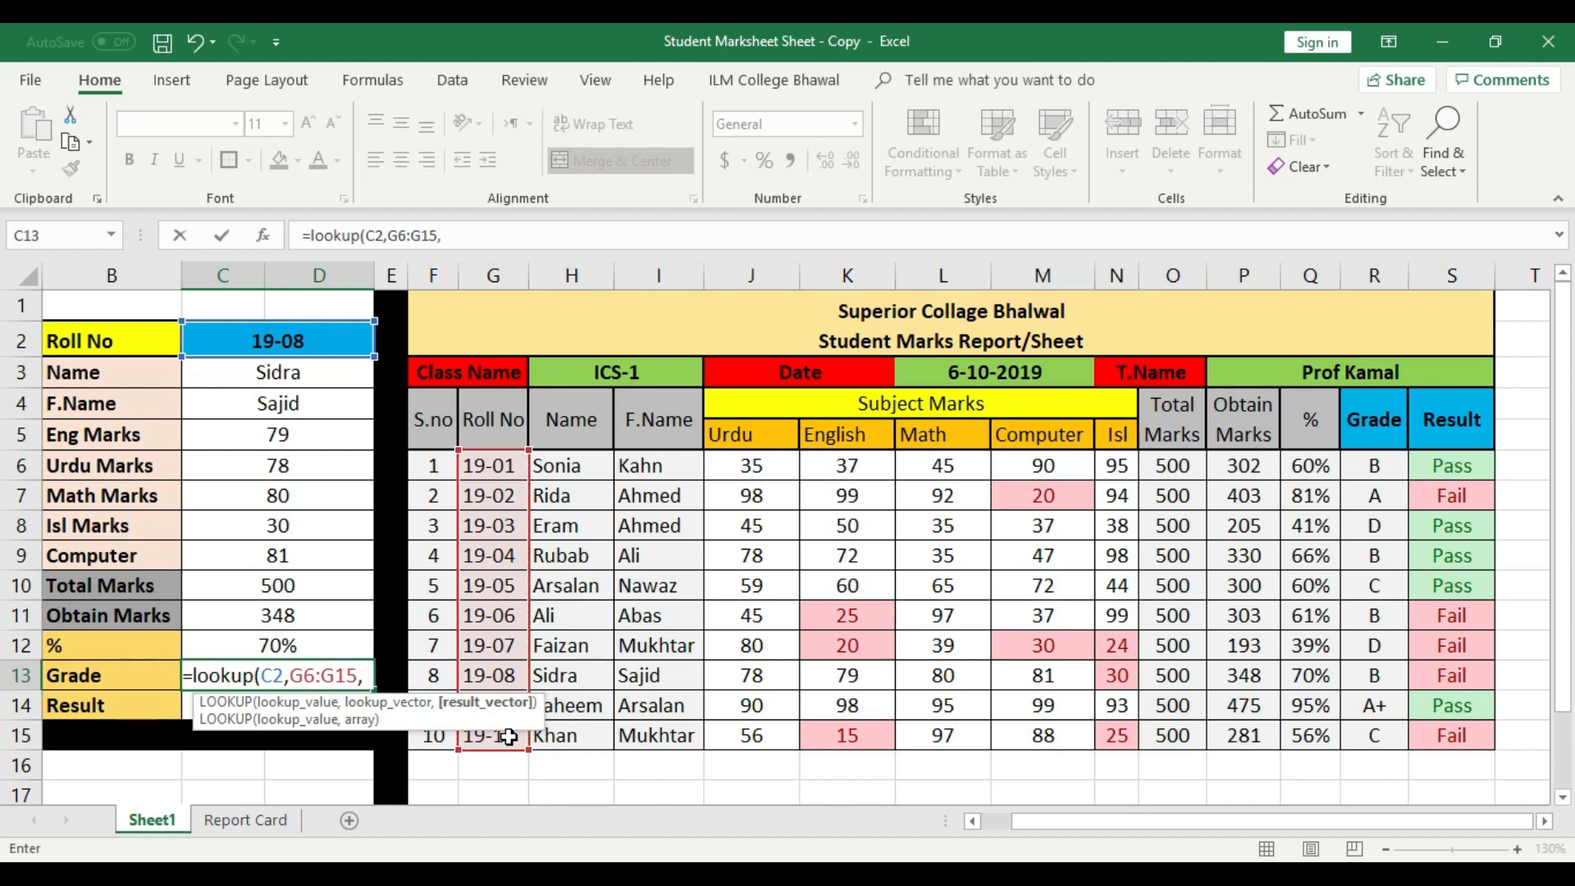
drag(1378, 476, 1388, 743)
key(Return)
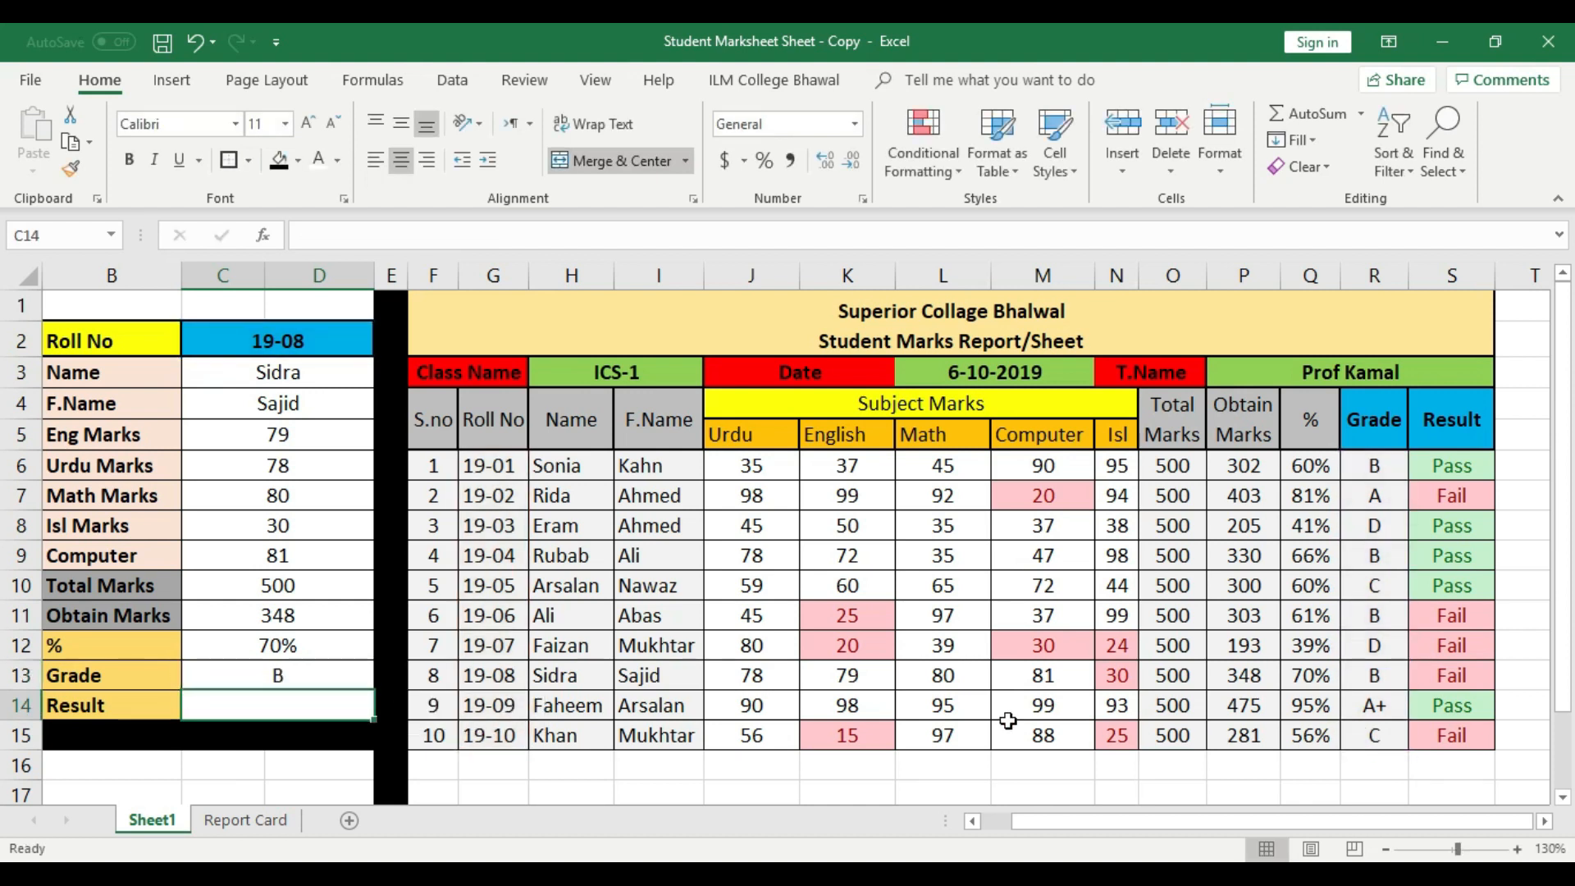
click(332, 674)
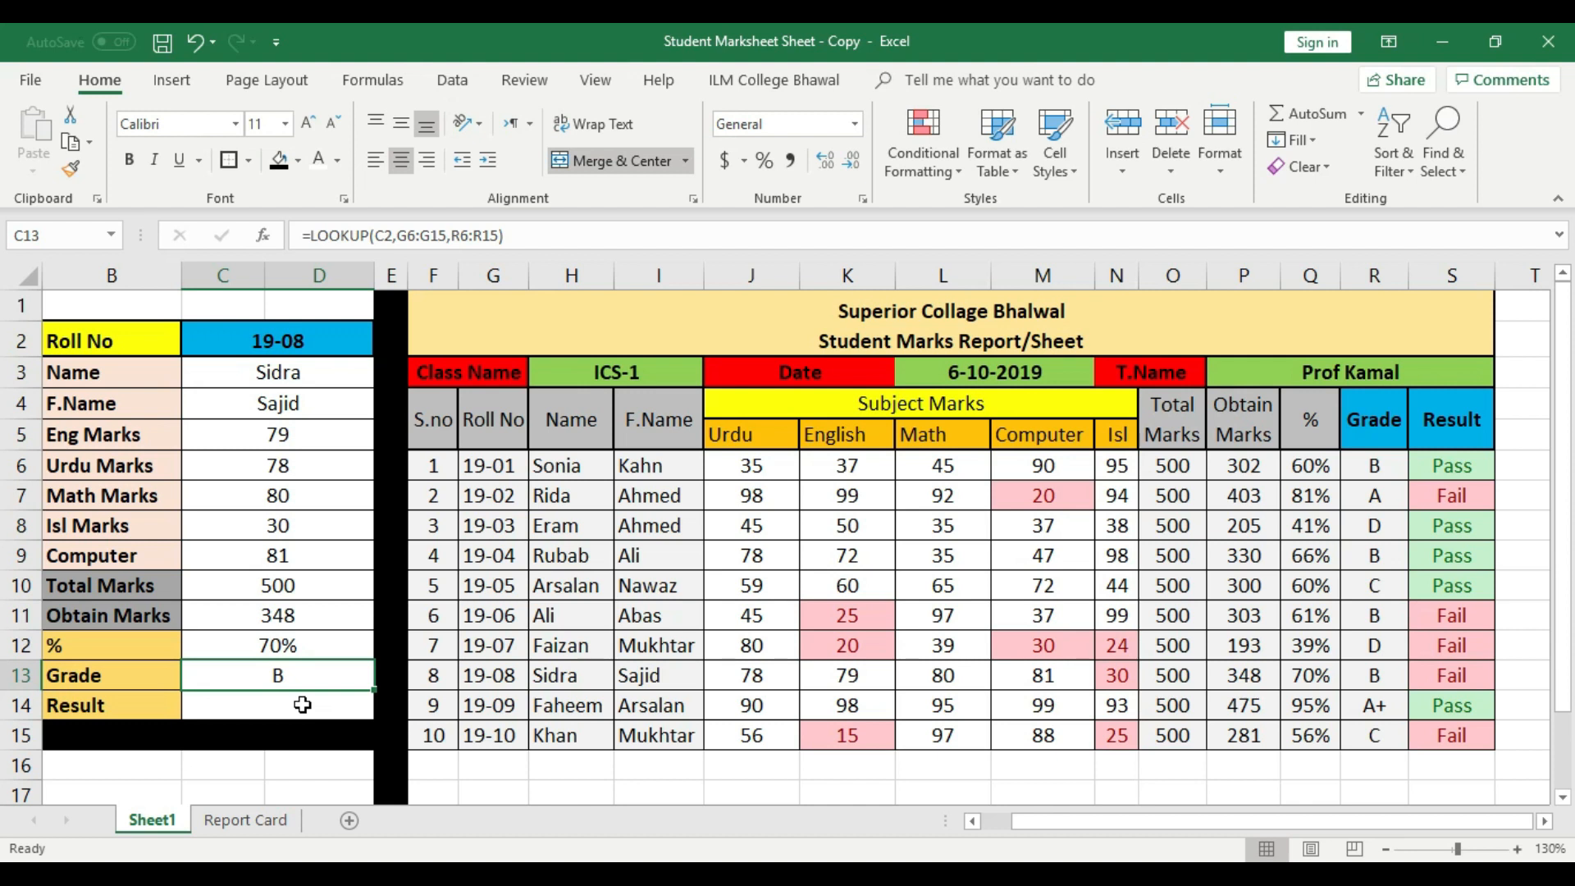
- Enter a LOOKUP formula in the Result cell C14 with lookup value C2, lookup vector G6:G15 and result vector S6:S15
click(303, 704)
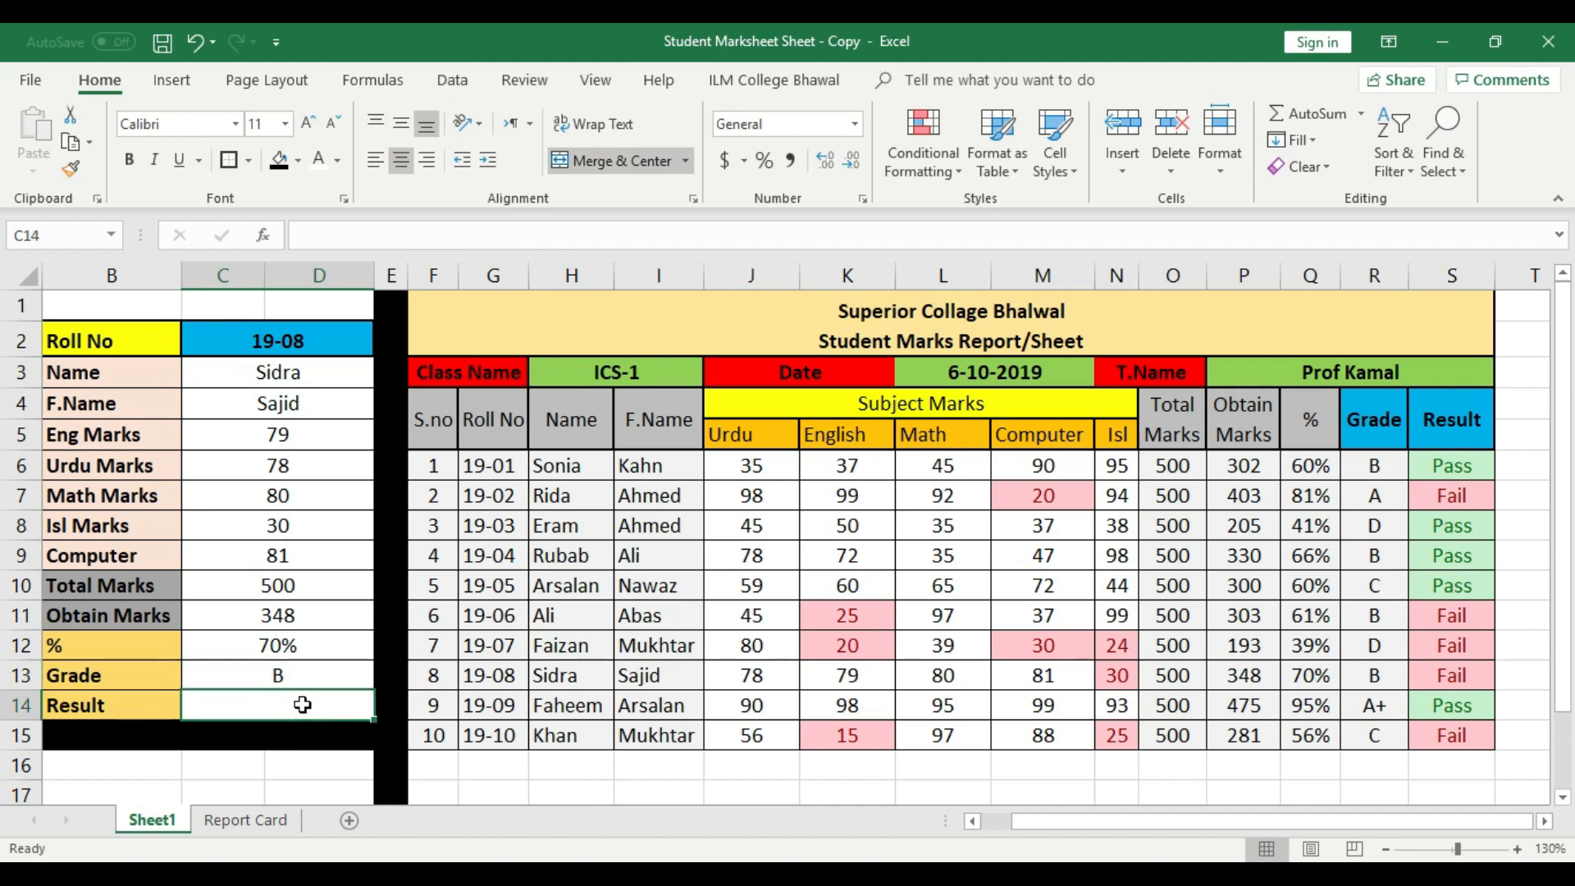
text(=lookup)
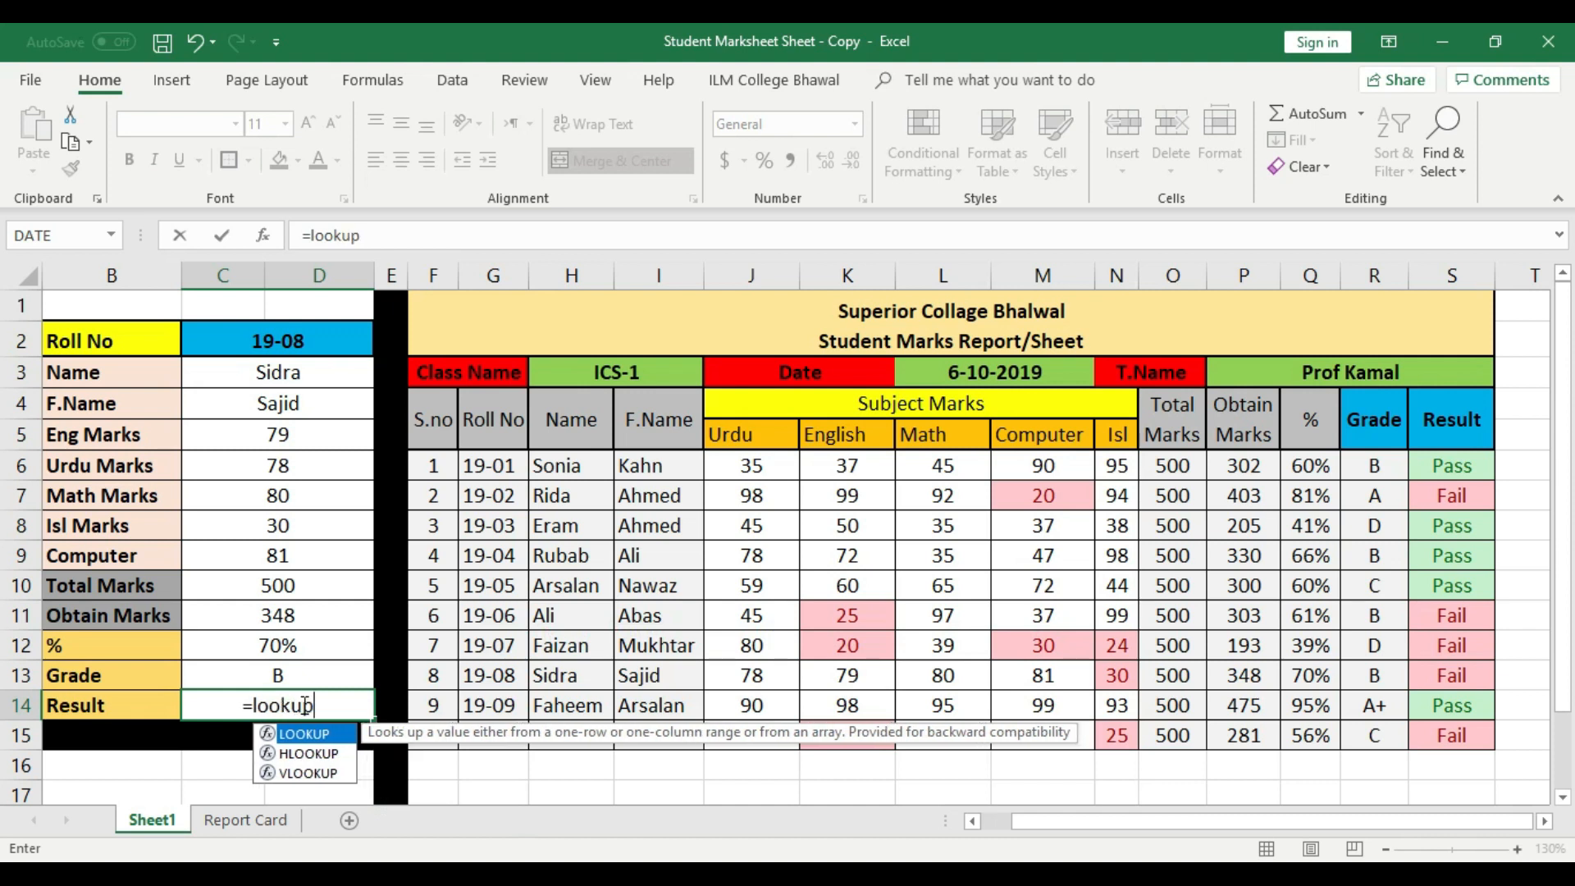
text(()
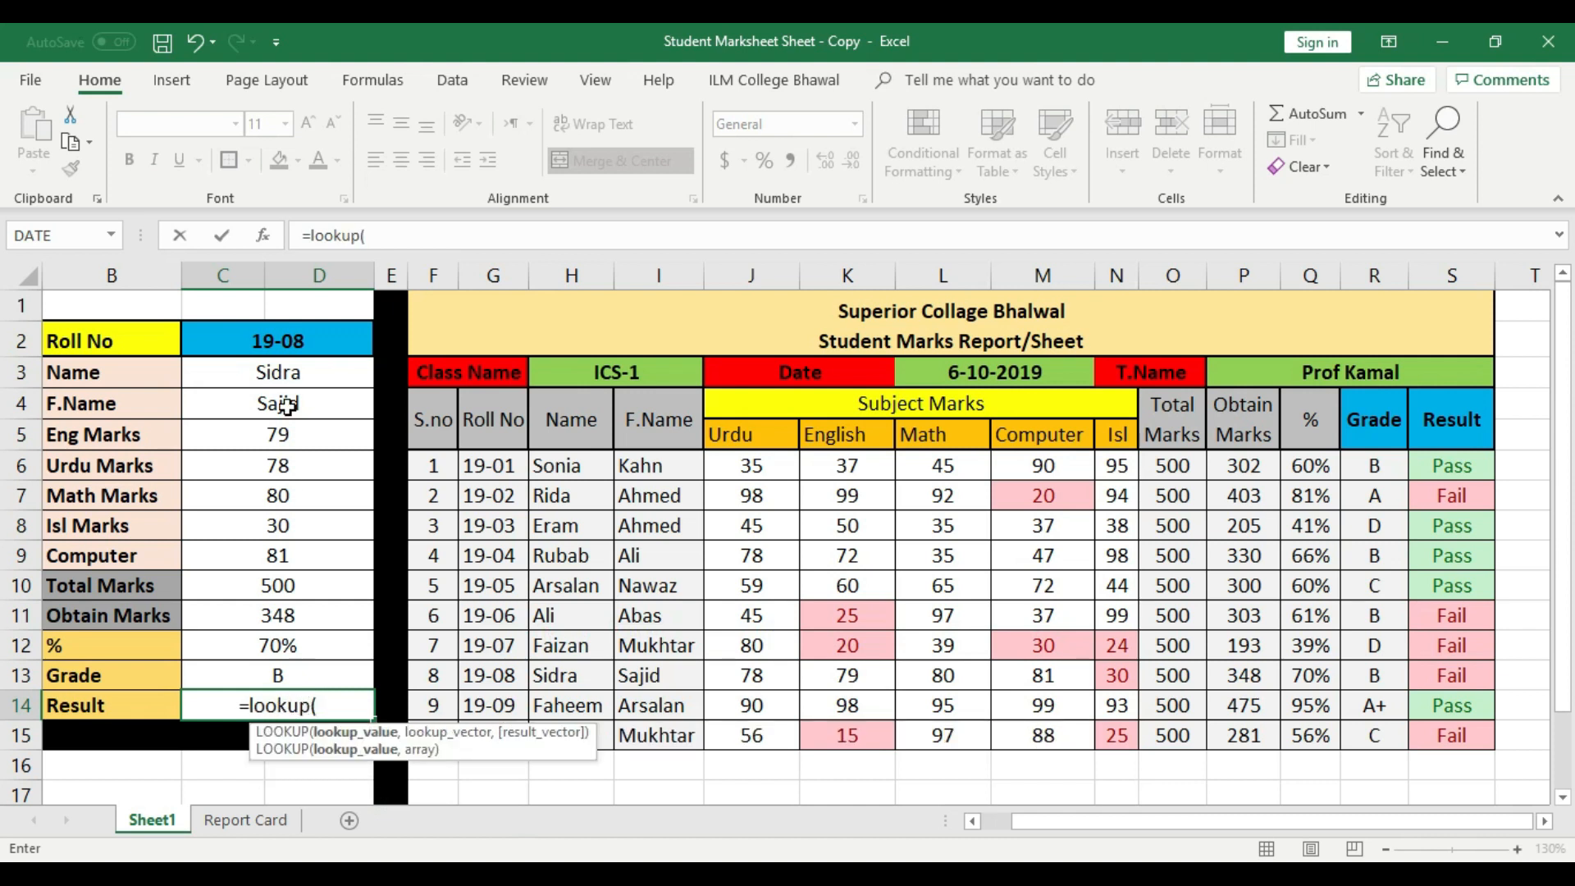
click(288, 340)
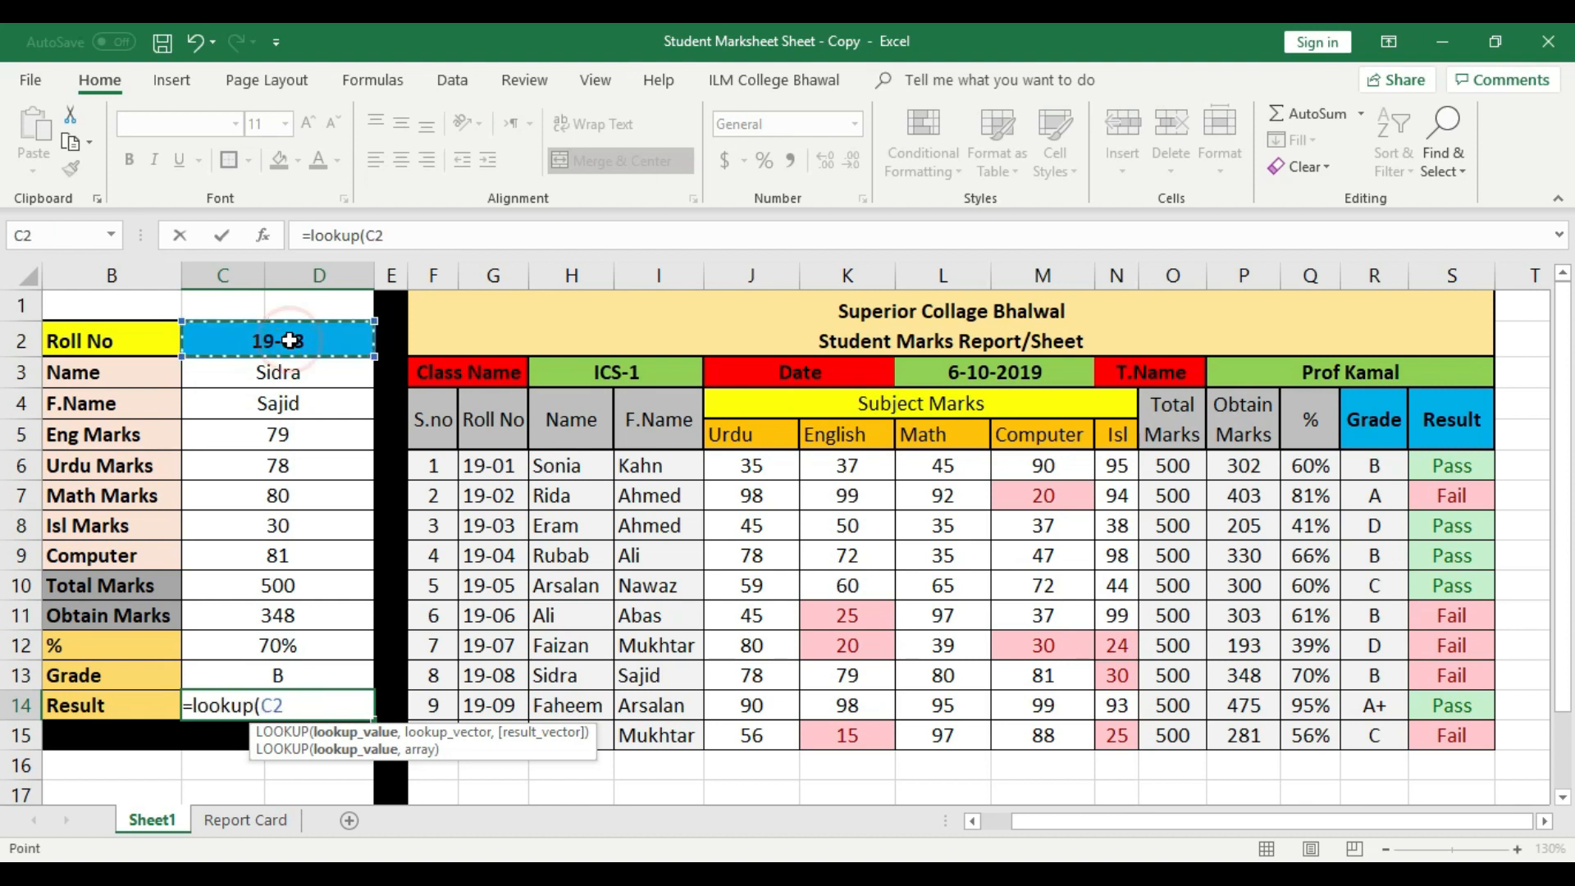
text(,)
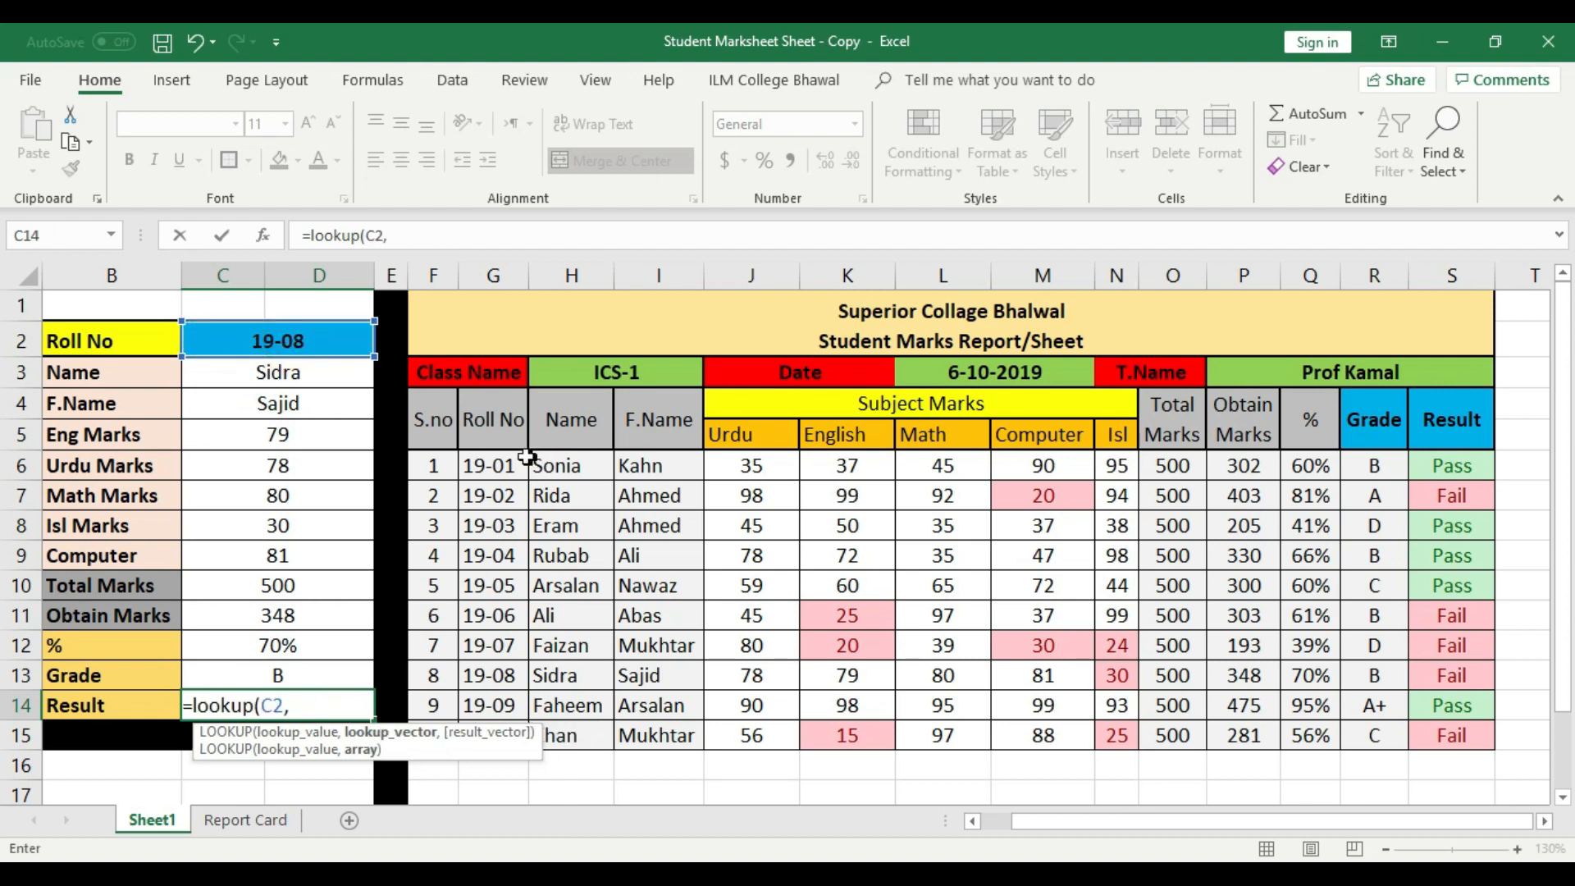
drag(496, 465, 507, 737)
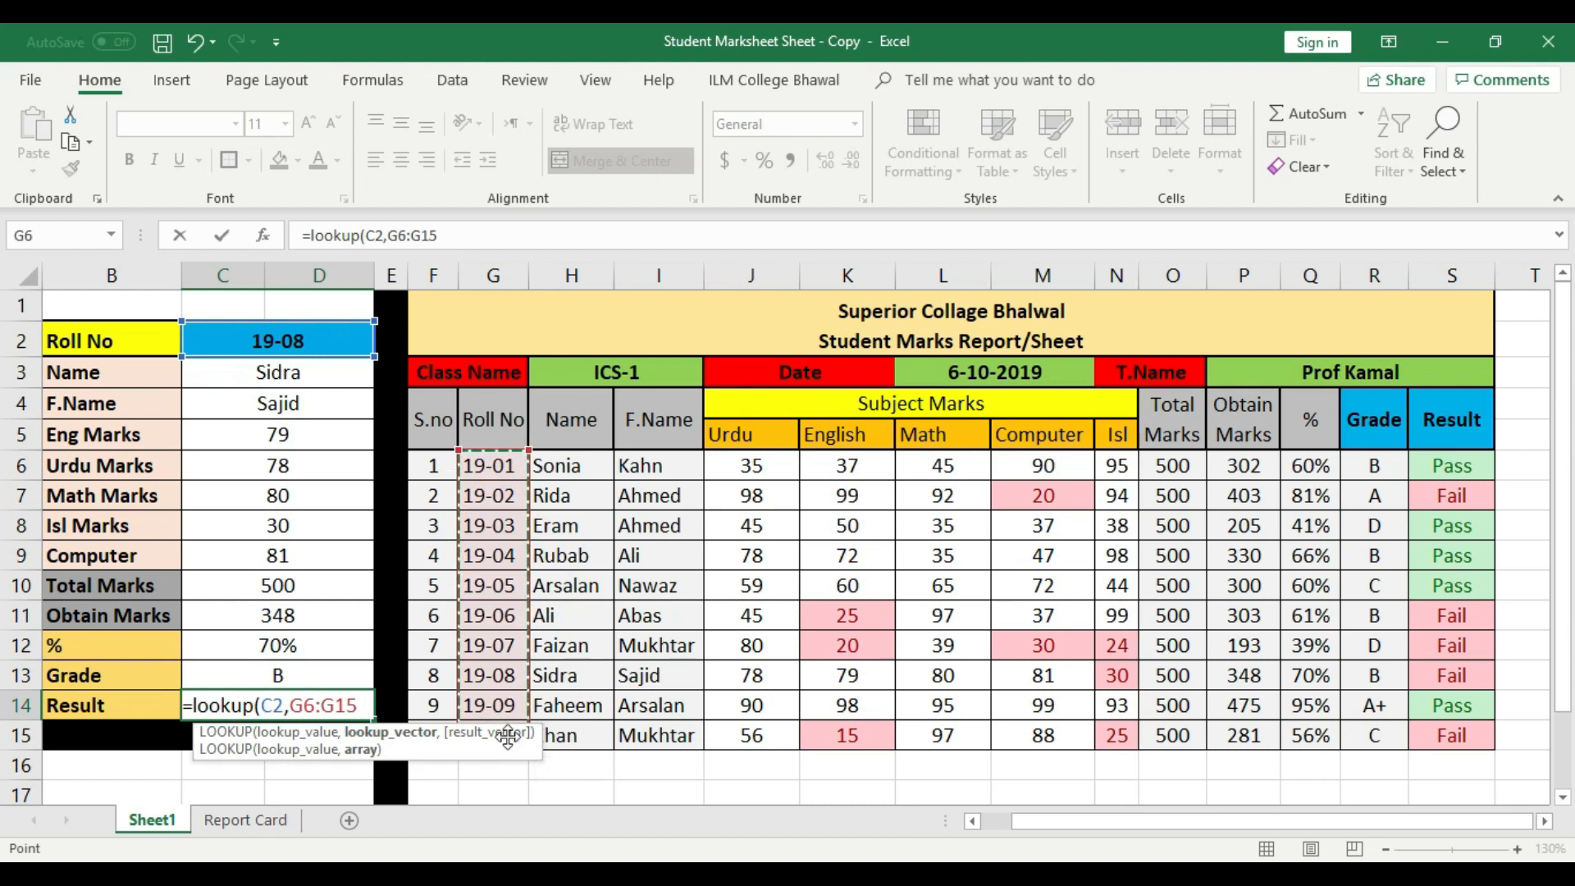
text(,)
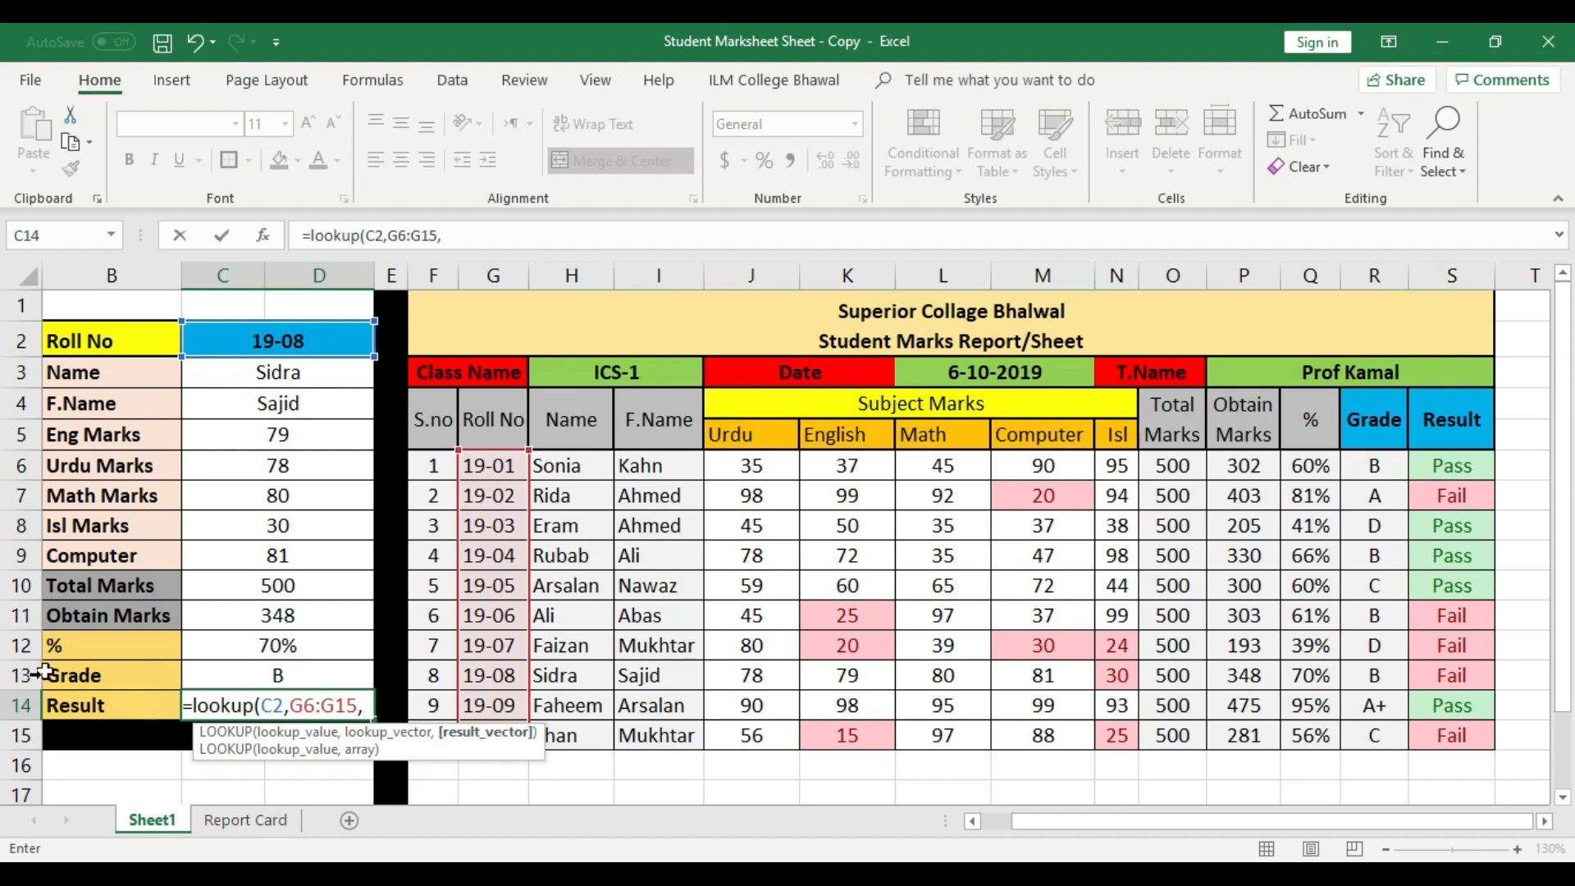
drag(1453, 461, 1467, 737)
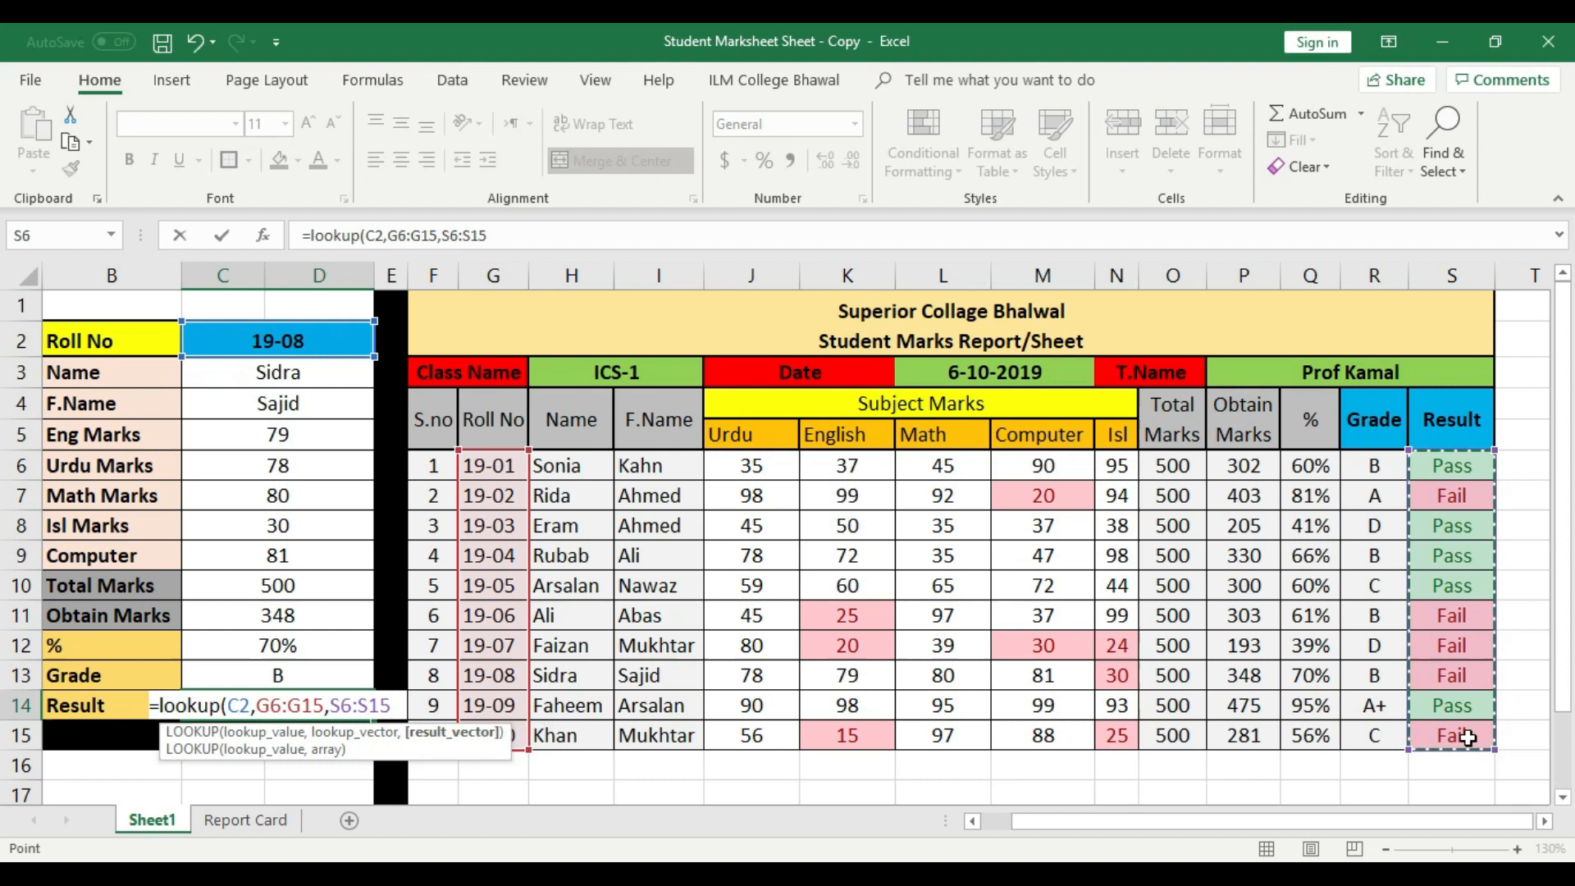
key(Return)
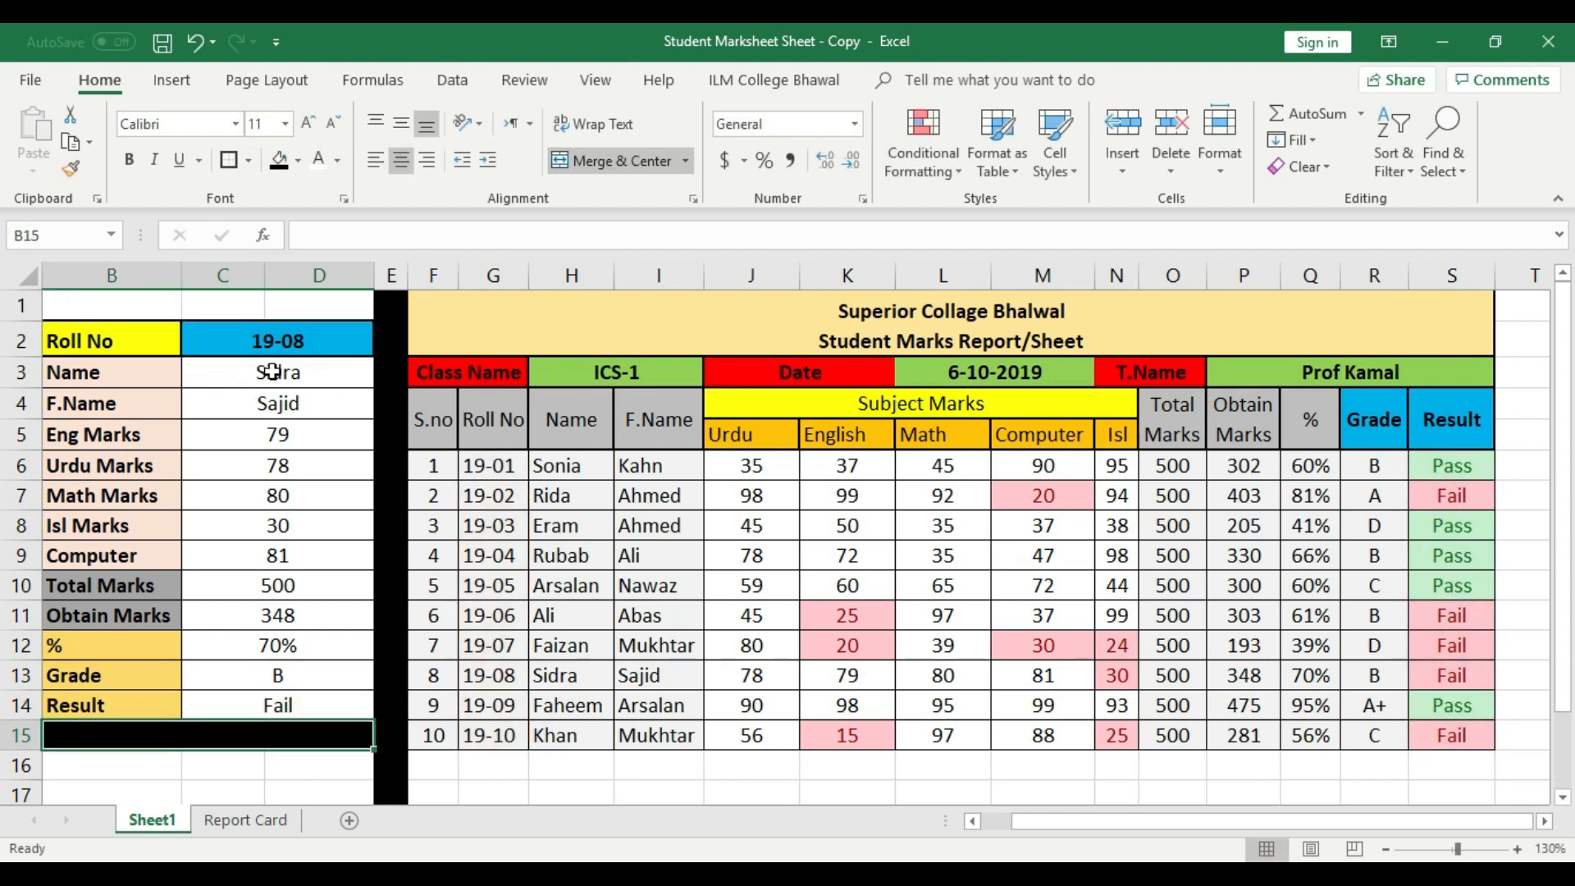
- Compare the name and father's name fetched for roll number 19-08 with that student's row in the marks table
click(295, 338)
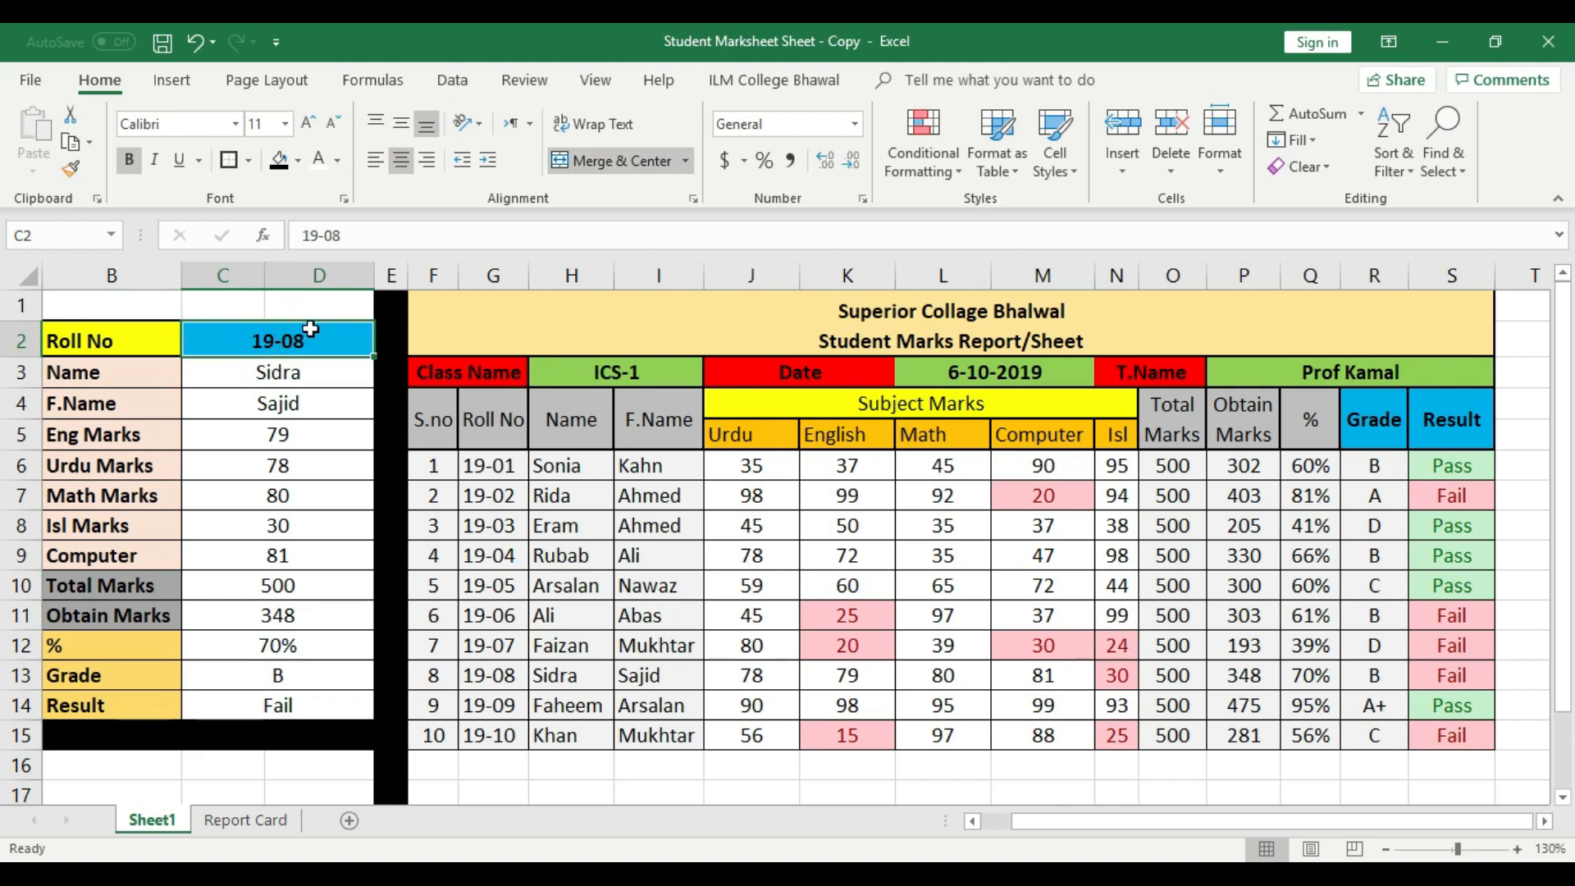
drag(432, 675, 596, 676)
click(492, 675)
click(500, 678)
click(584, 679)
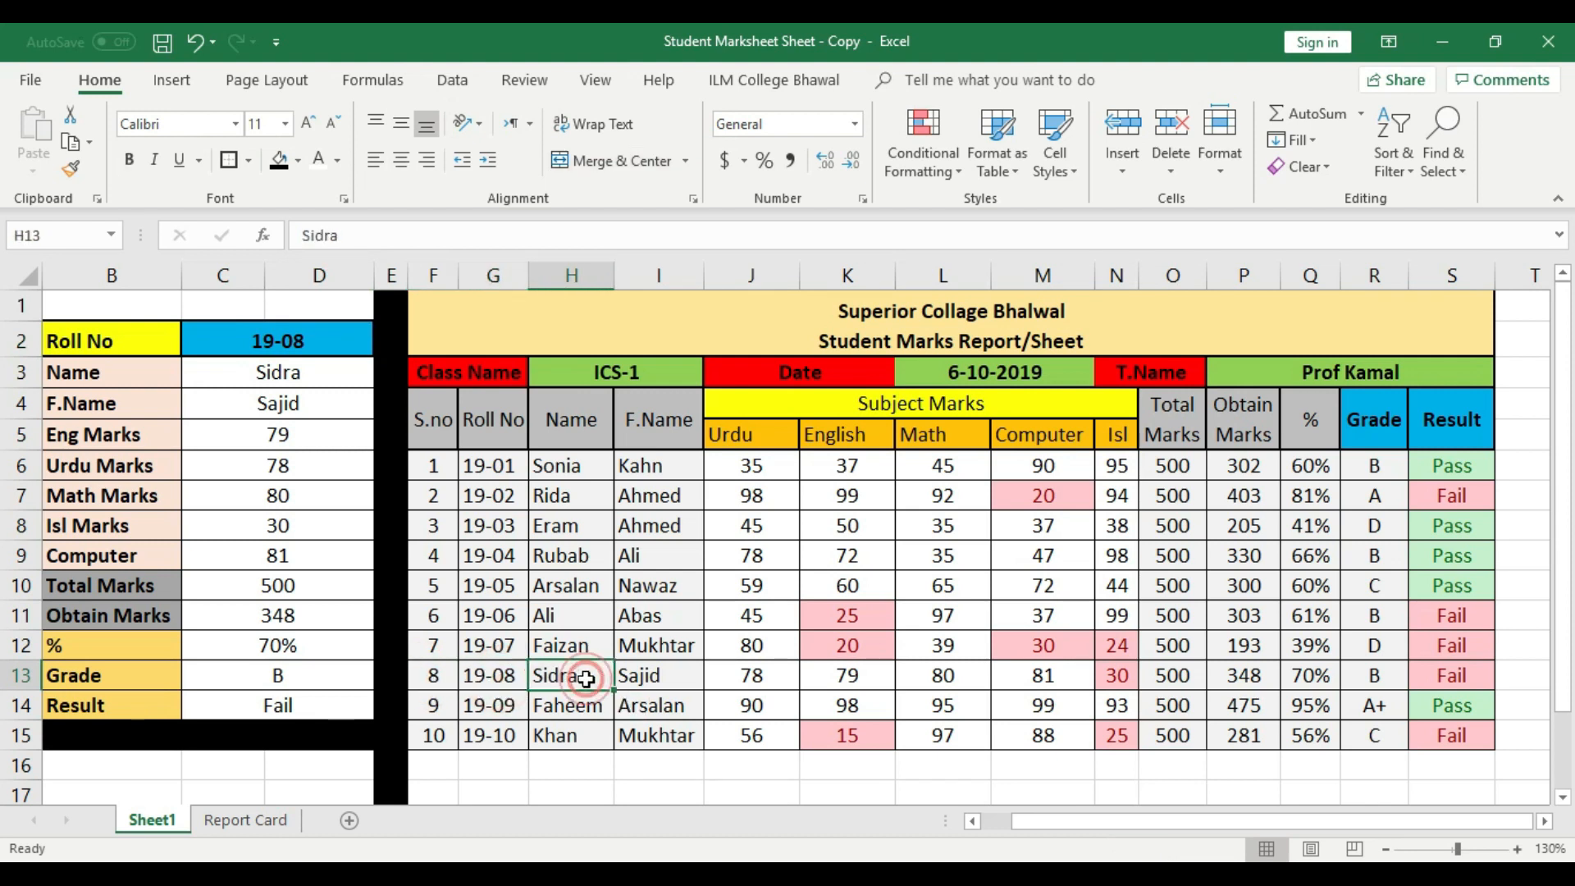
click(661, 677)
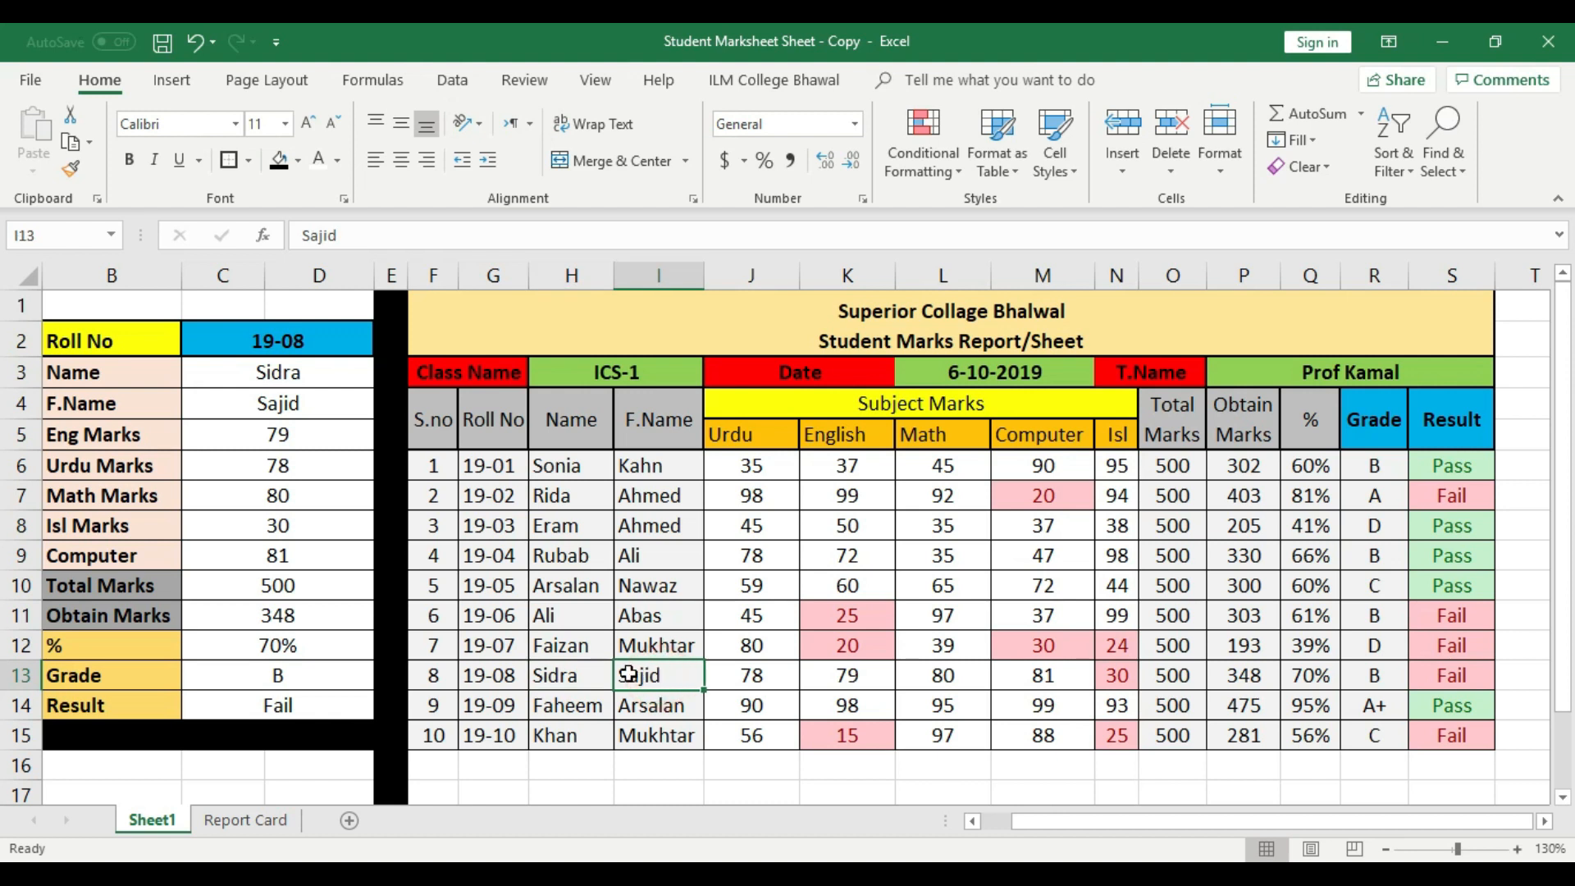
click(301, 373)
click(280, 404)
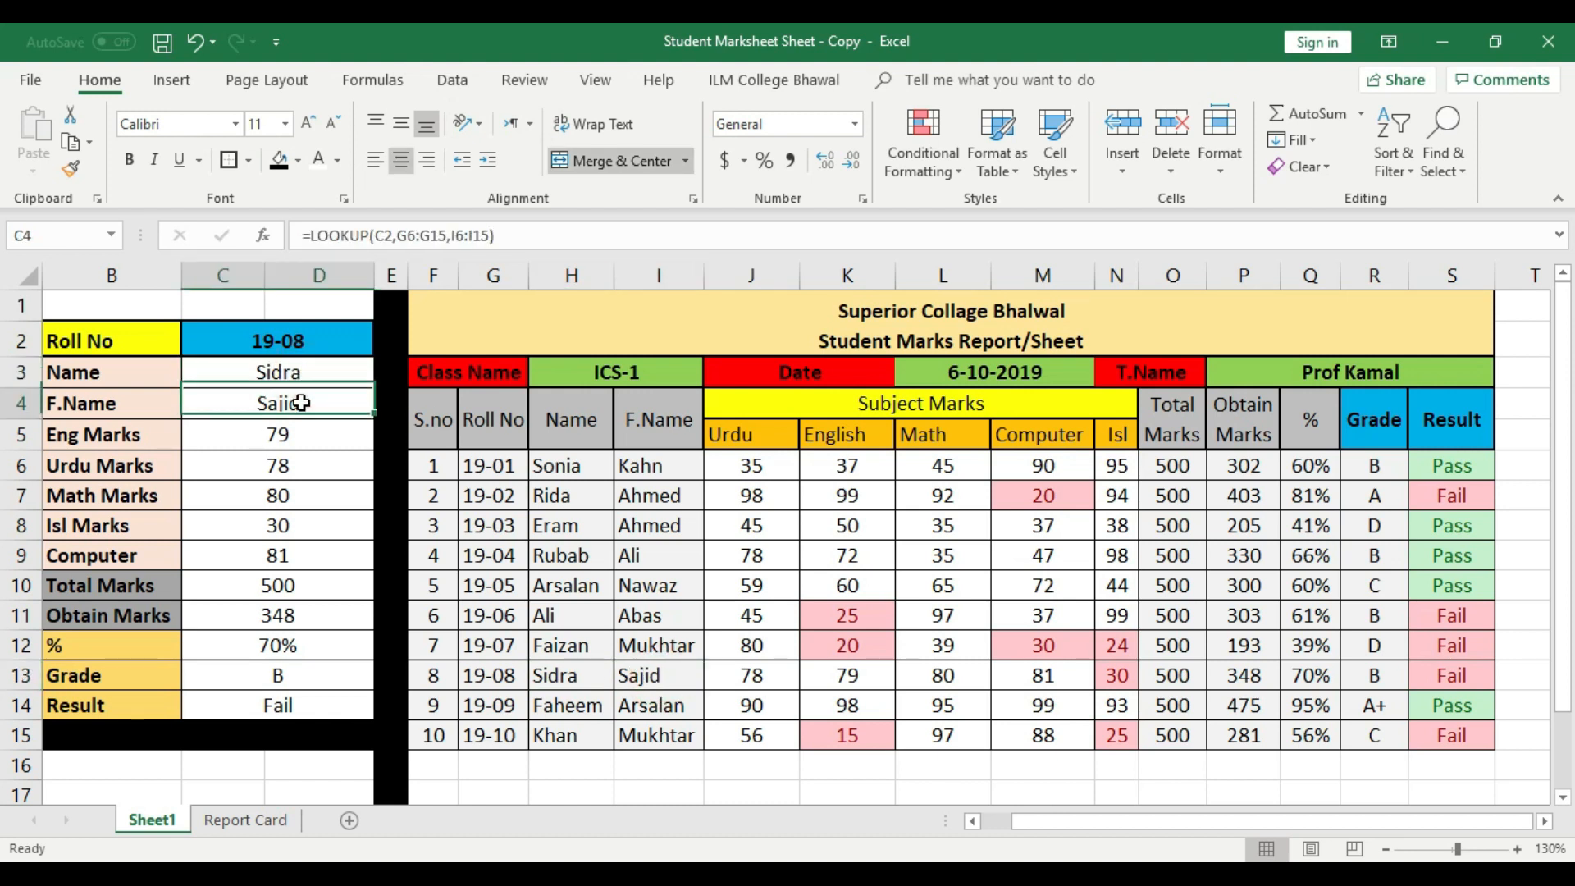
- Check the fetched English, Urdu, Math, Isl and Computer marks in C5:C9 against row 13 of the marks table
click(271, 434)
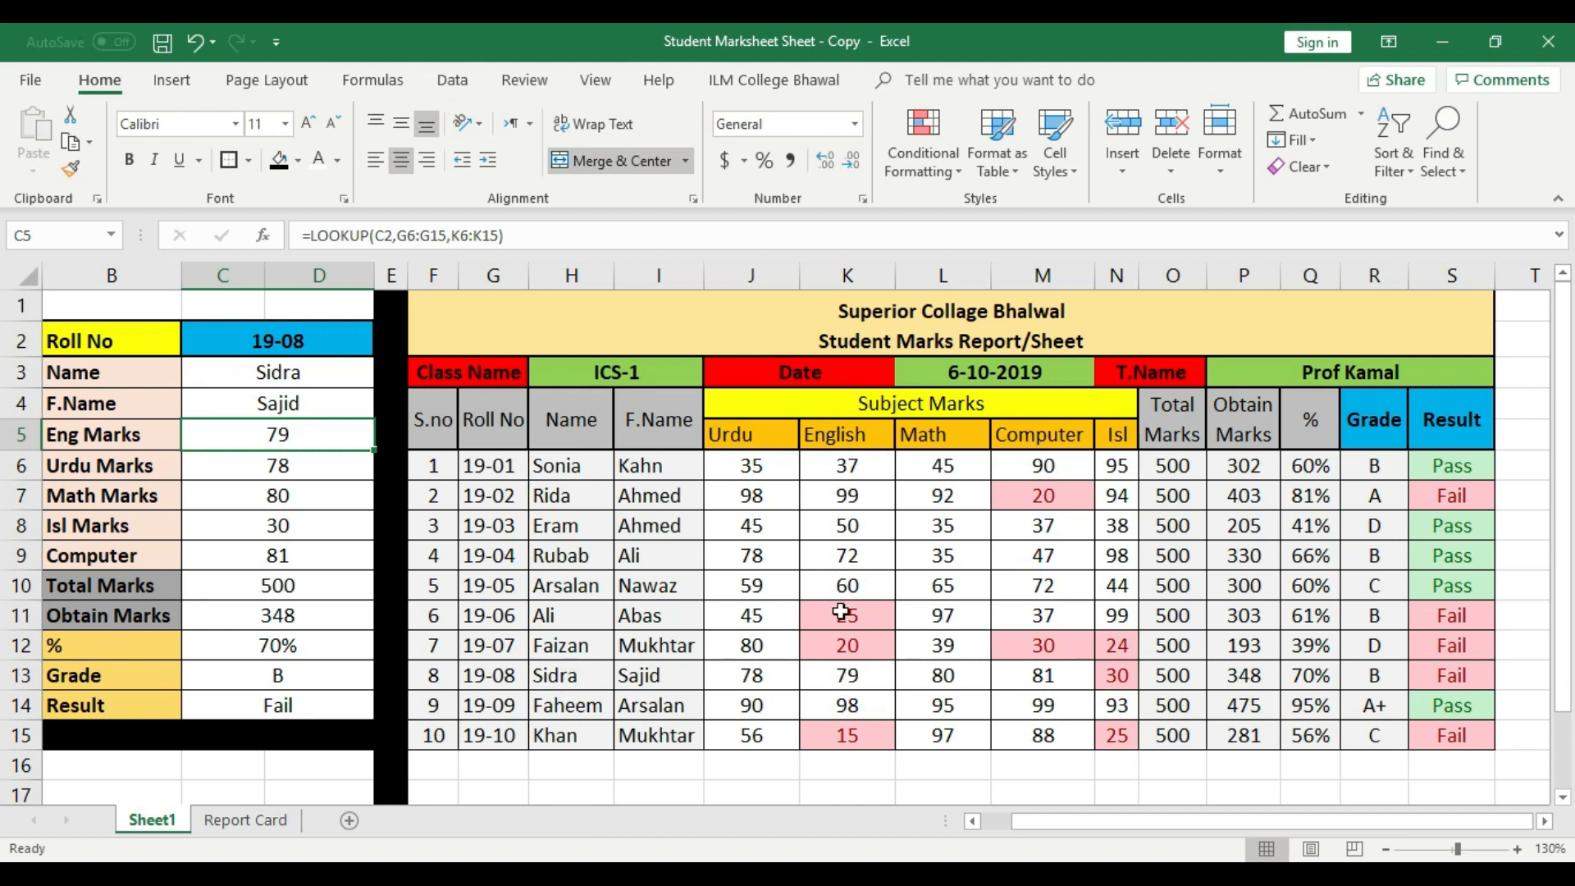
click(846, 675)
click(305, 435)
click(115, 465)
click(274, 465)
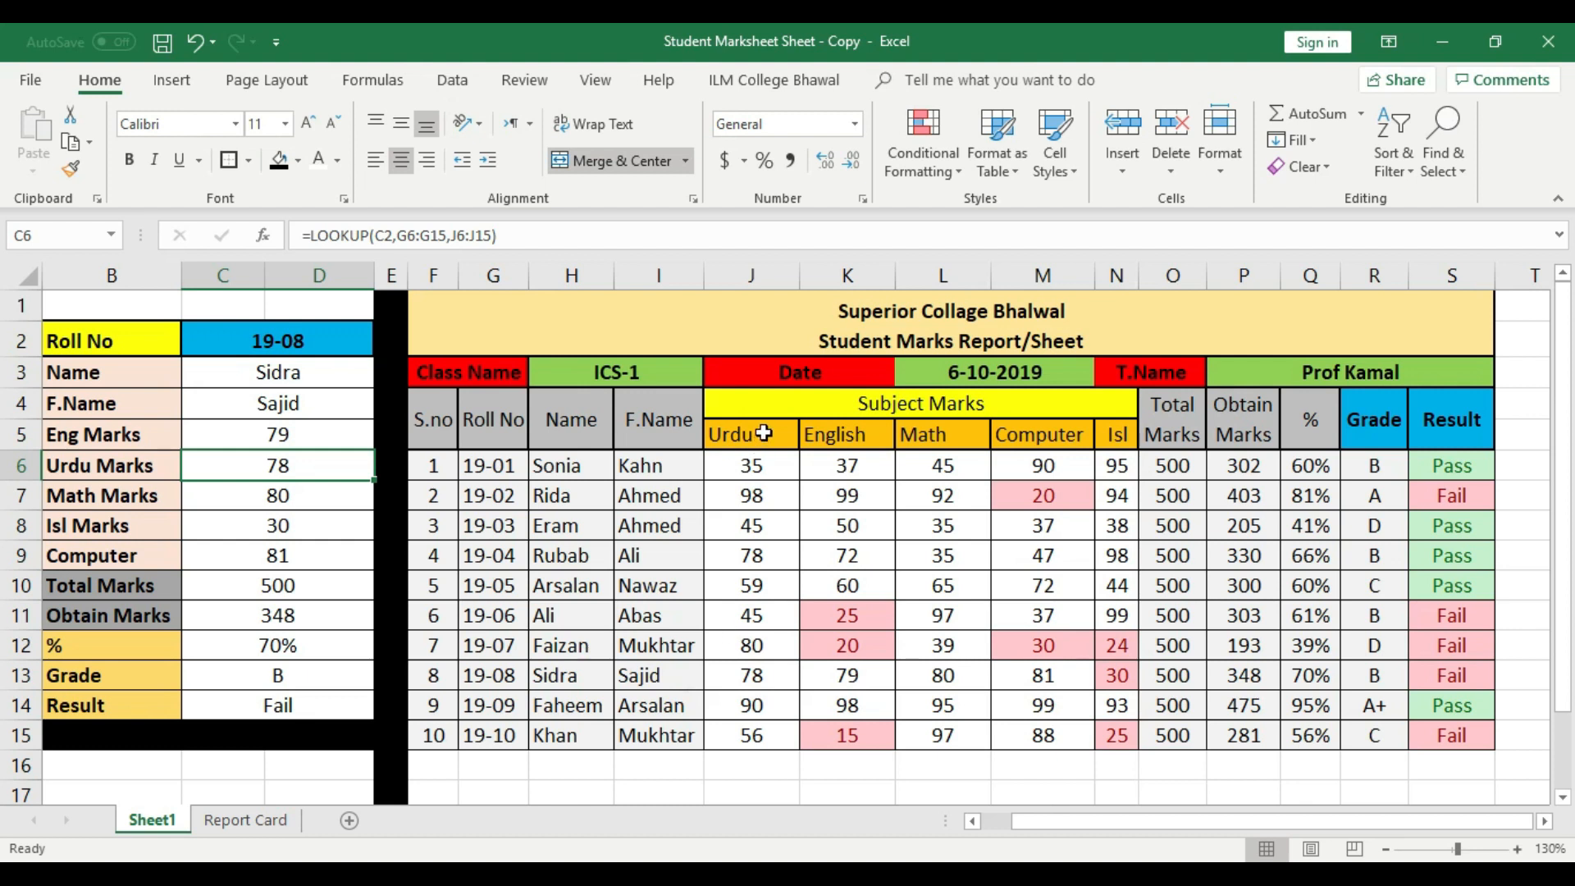
click(763, 676)
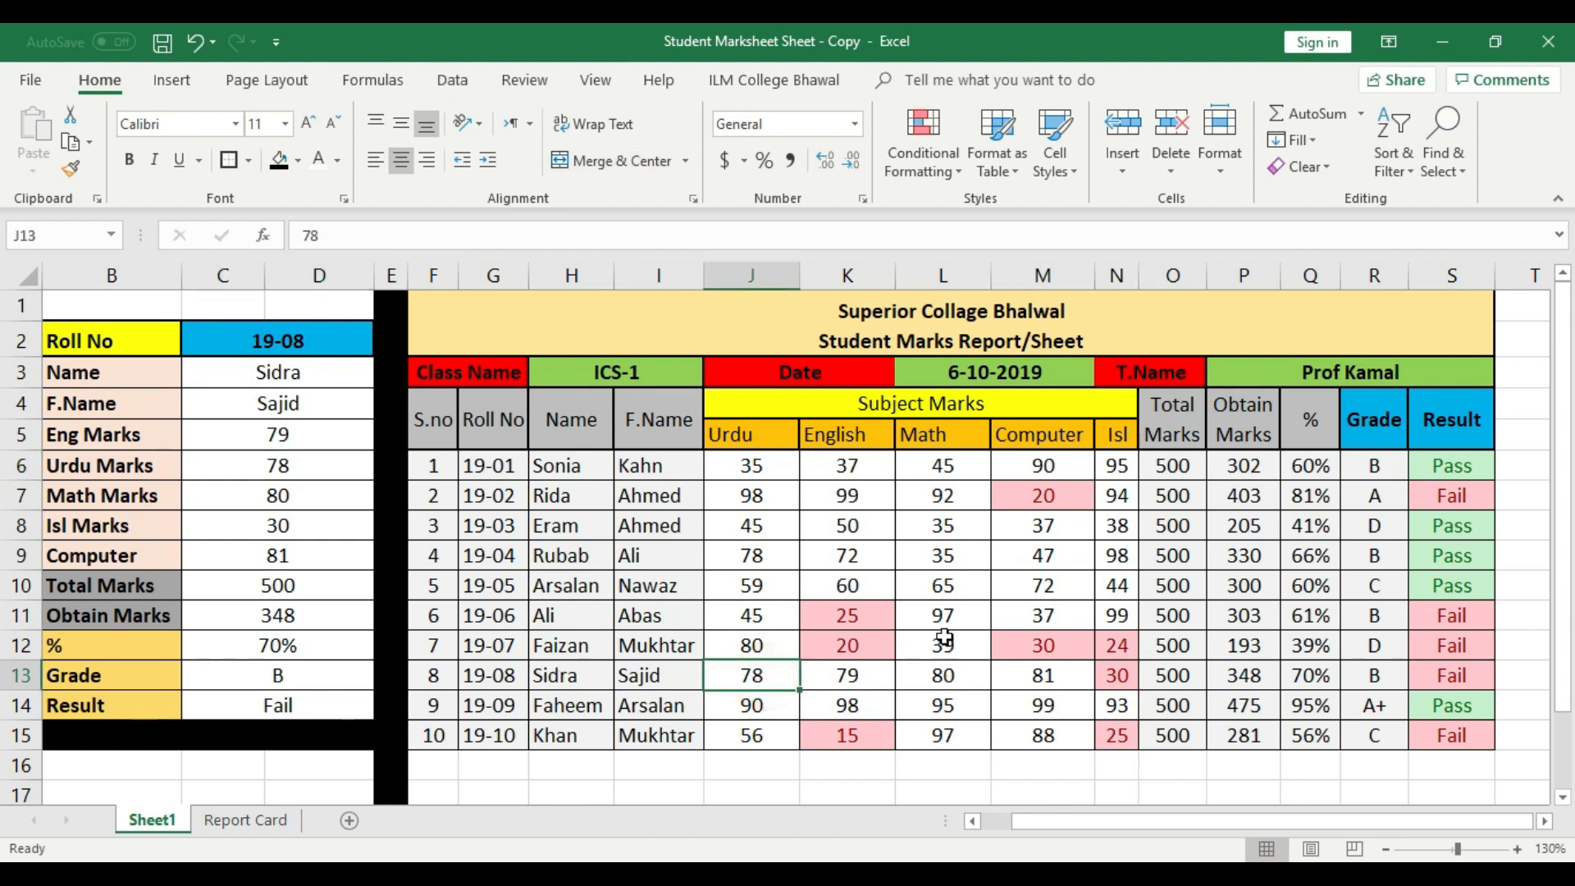
click(950, 676)
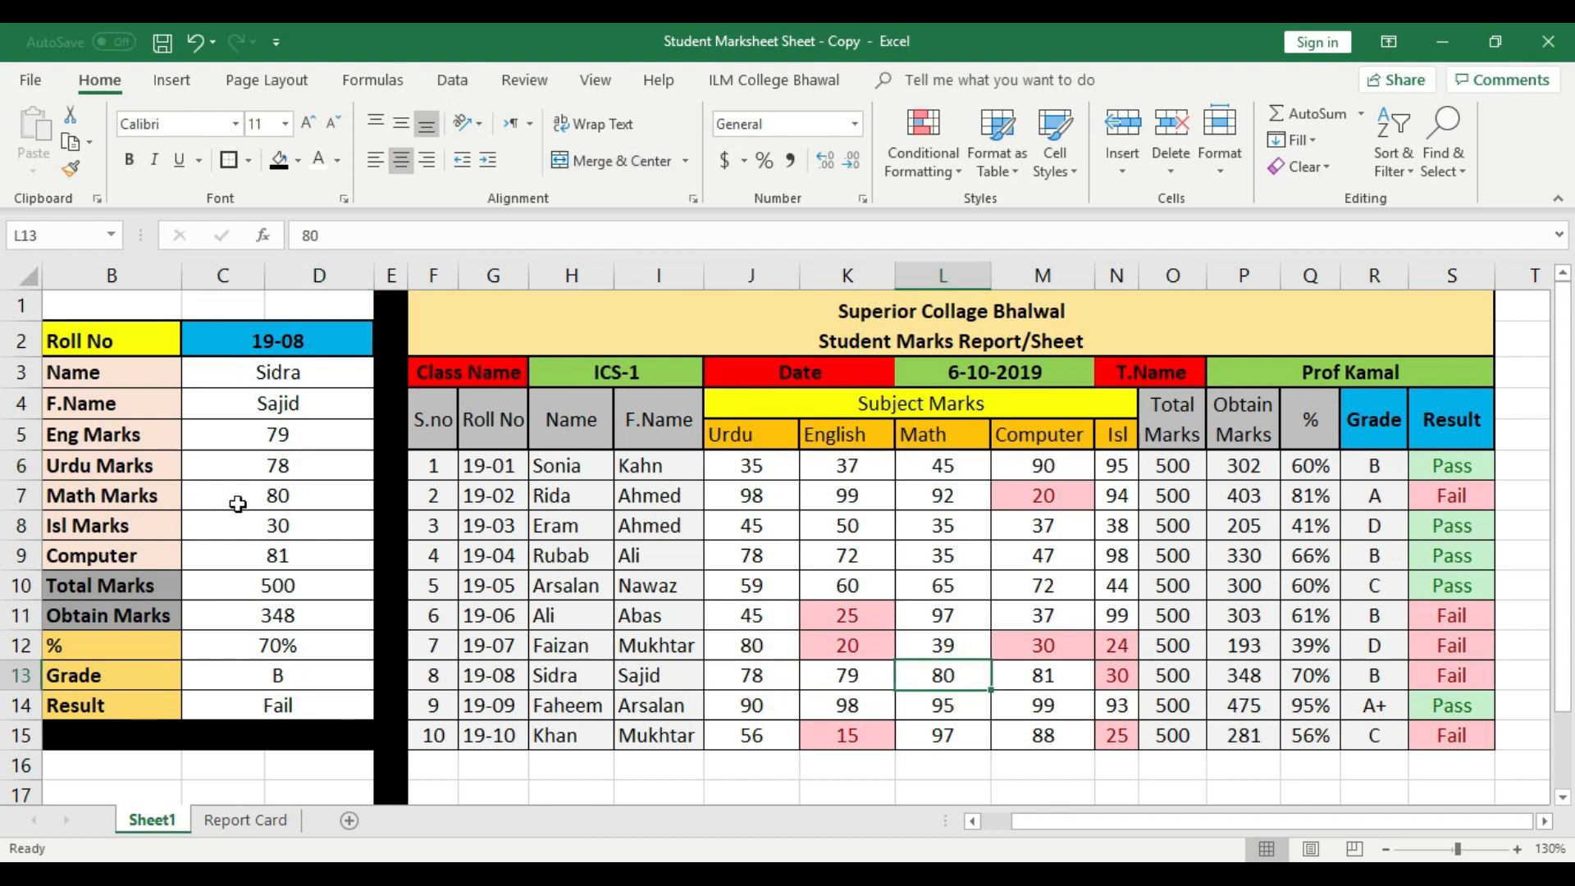
click(310, 500)
click(309, 527)
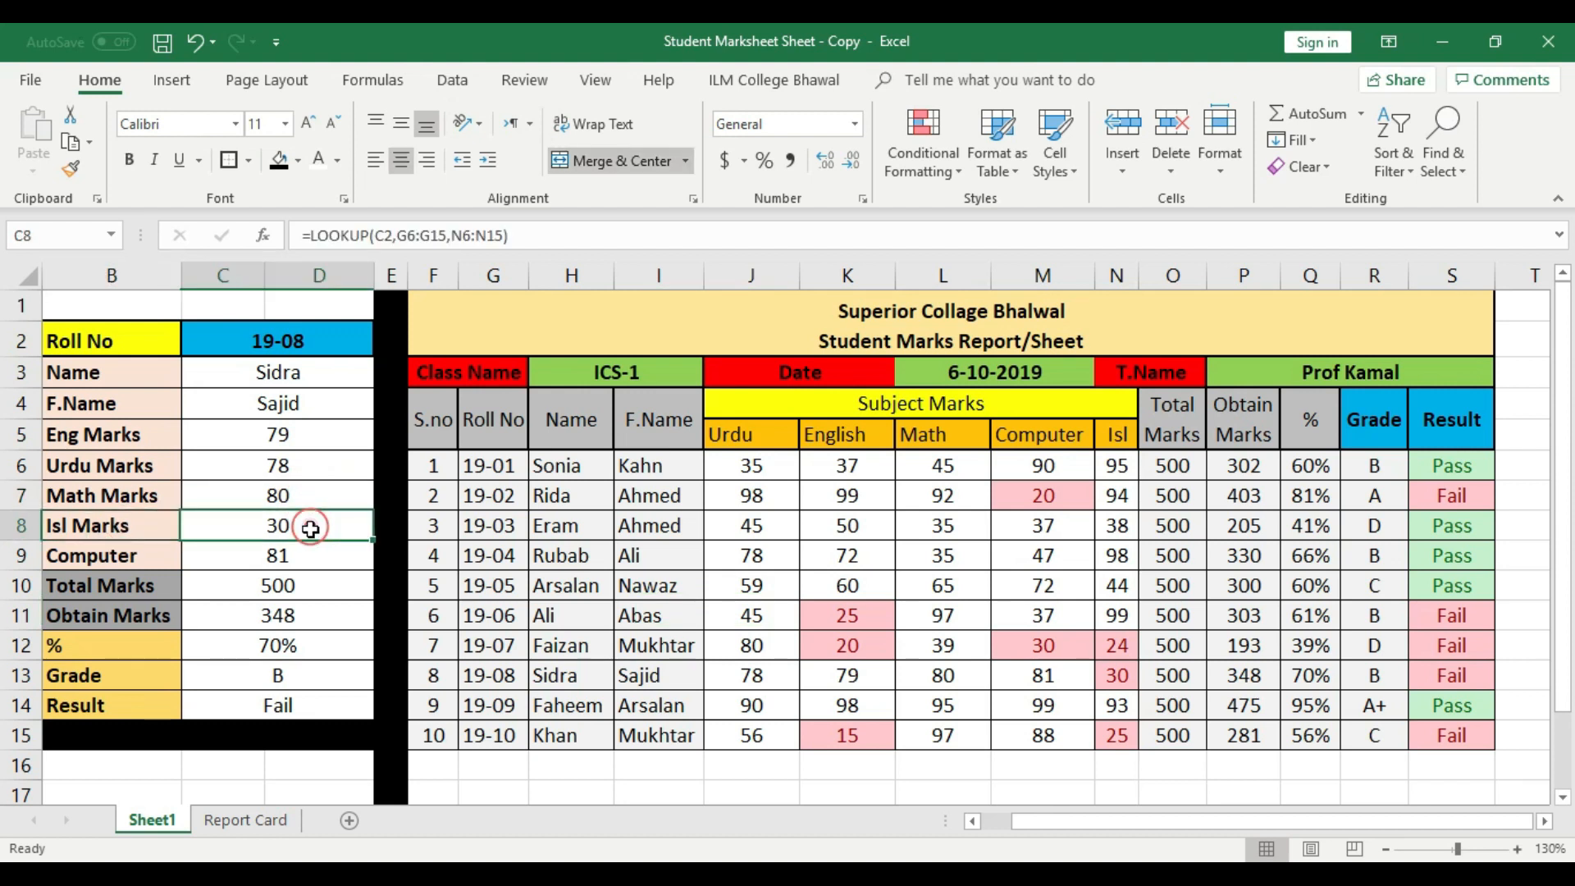
click(1128, 680)
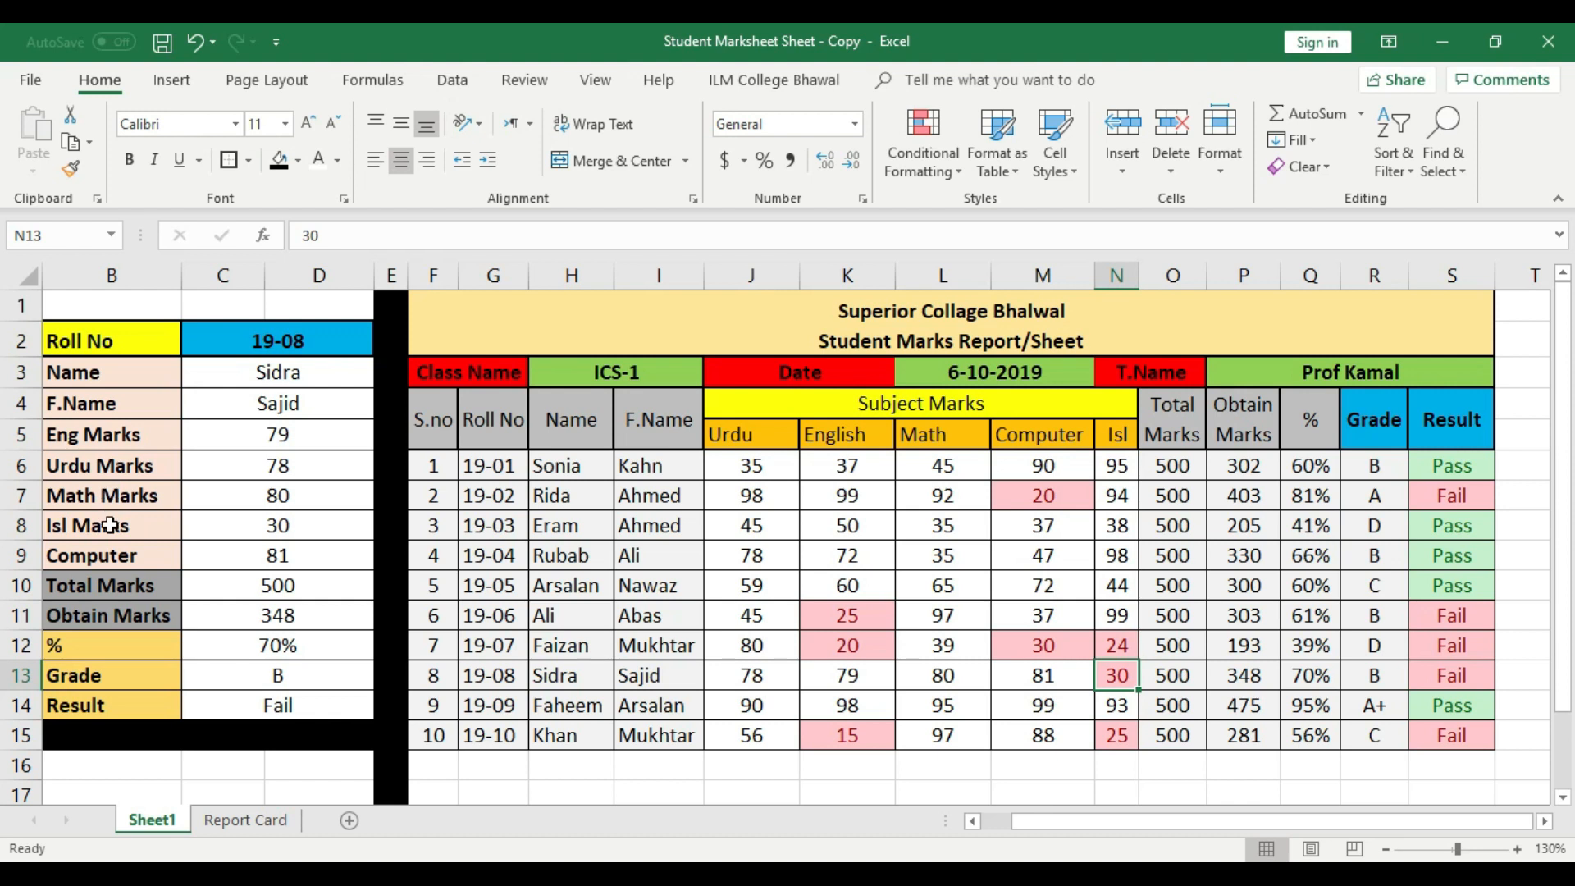
click(334, 568)
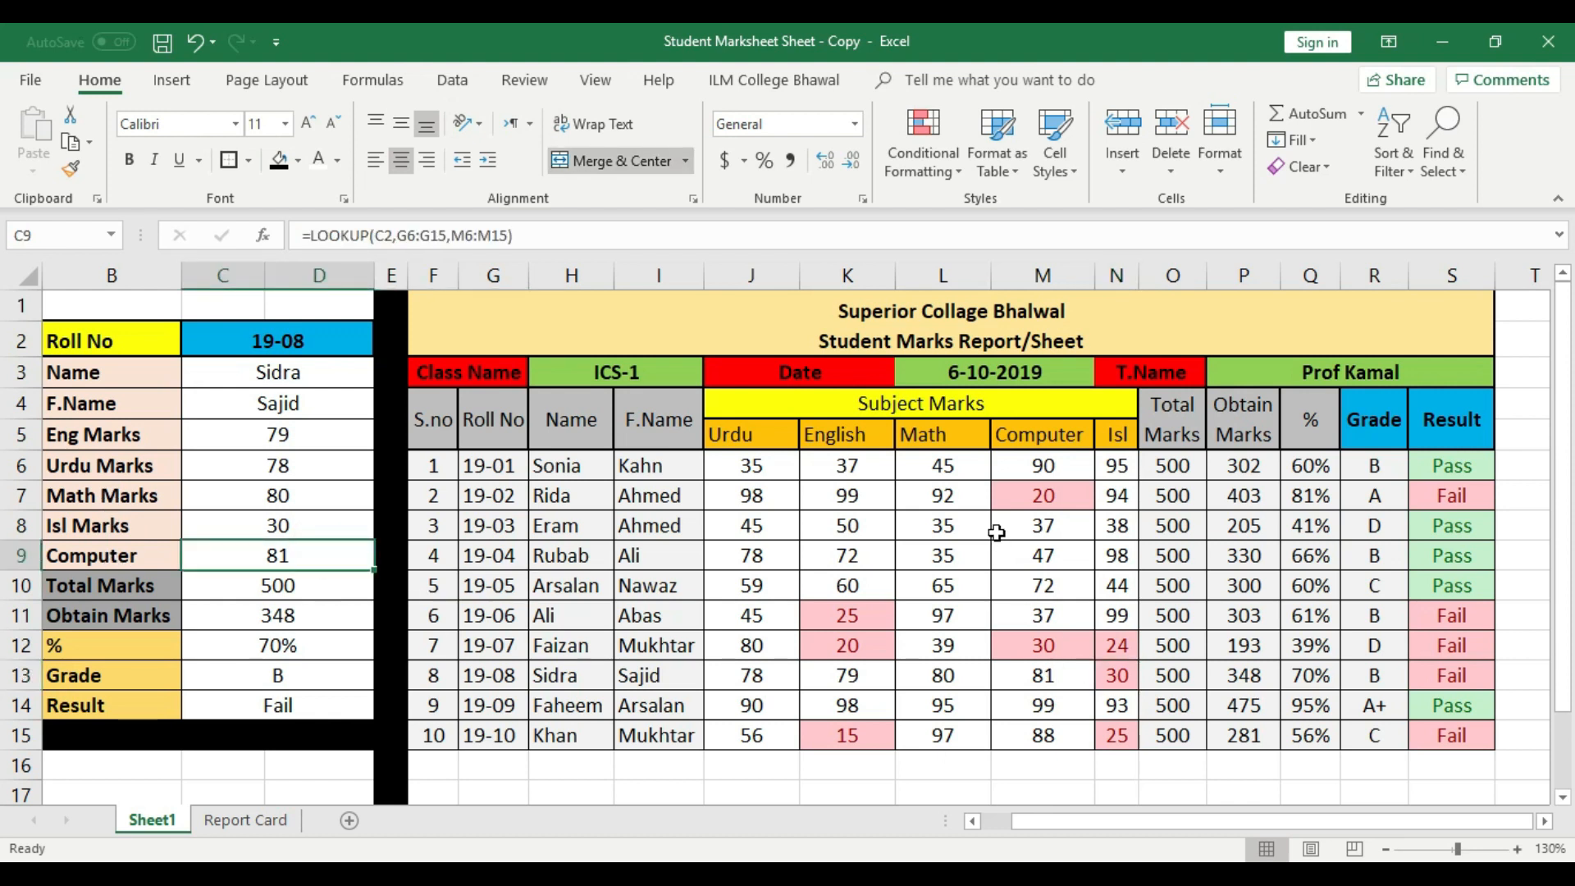
click(1054, 675)
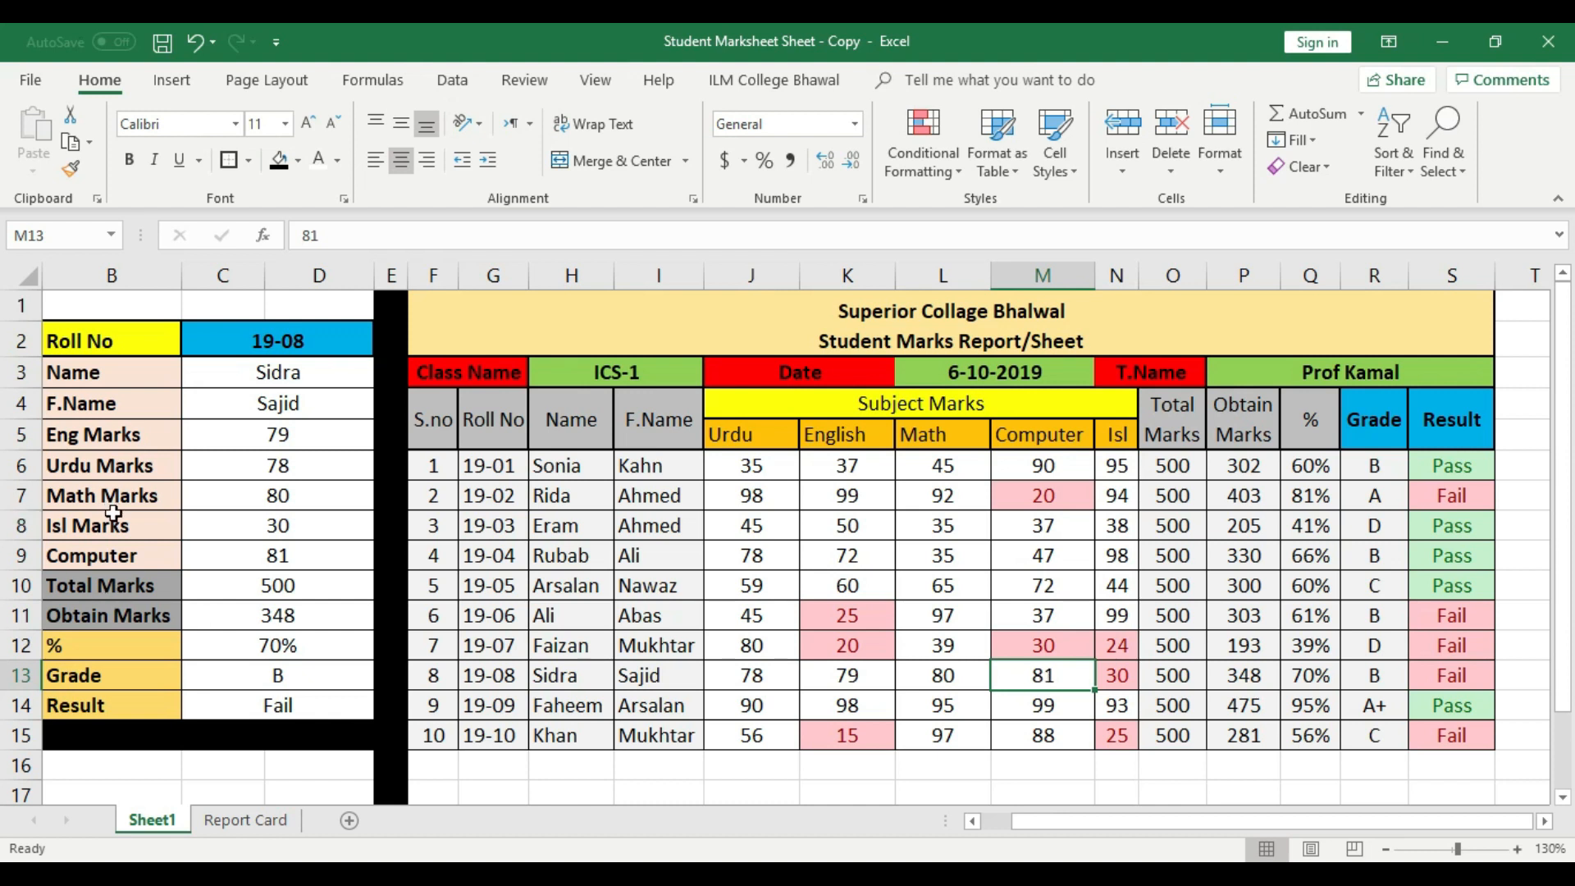
- Check the fetched total marks, obtained marks, percentage, grade and result in C10:C14 against row 13 of the table
click(131, 581)
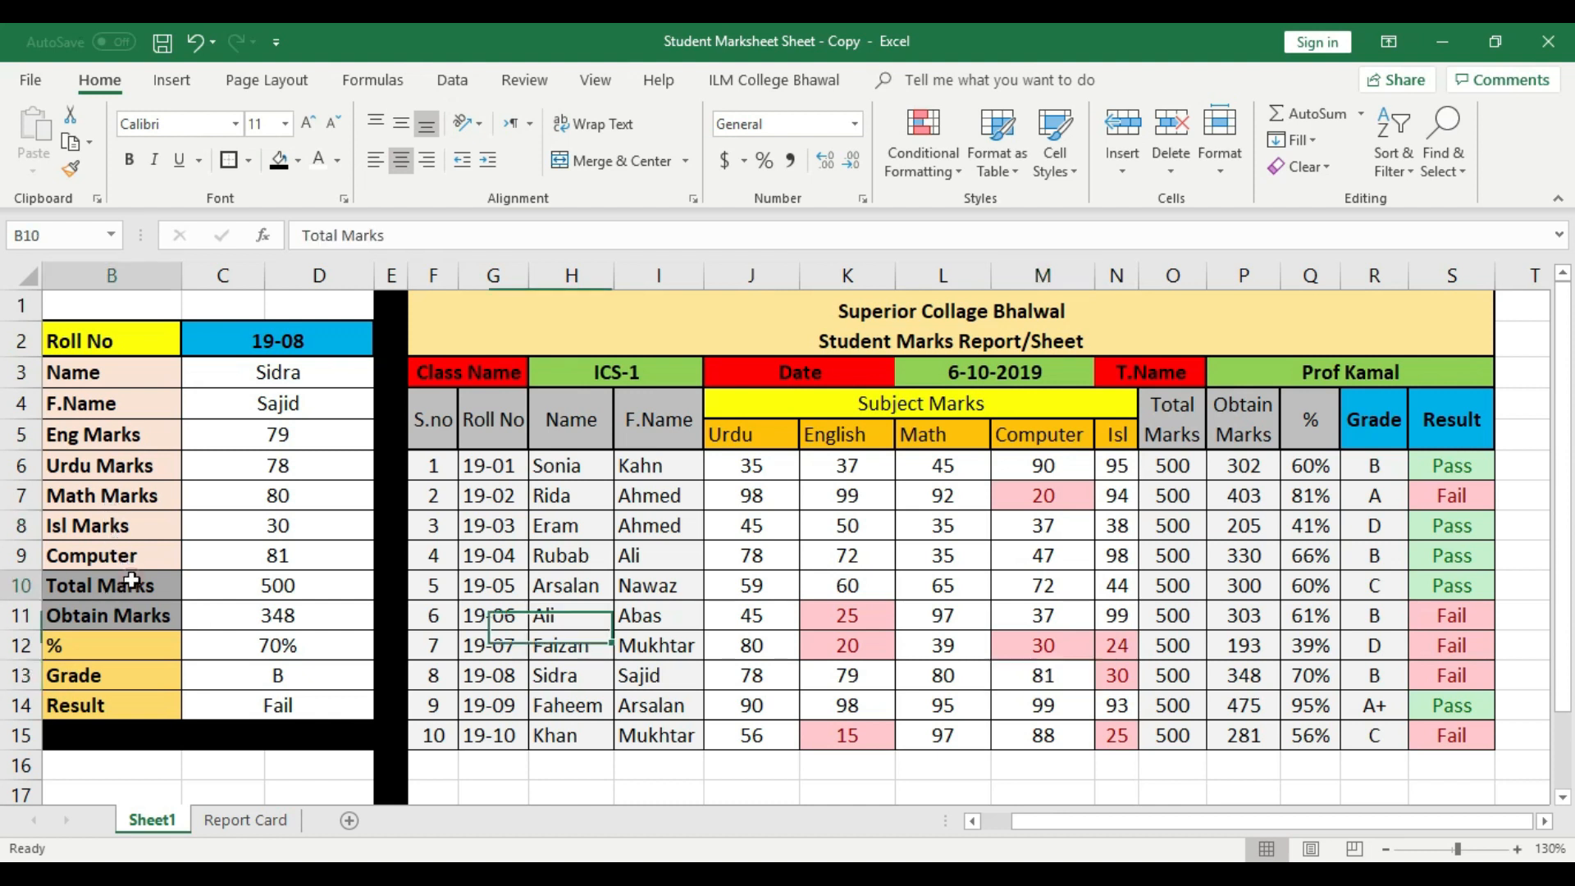
click(340, 585)
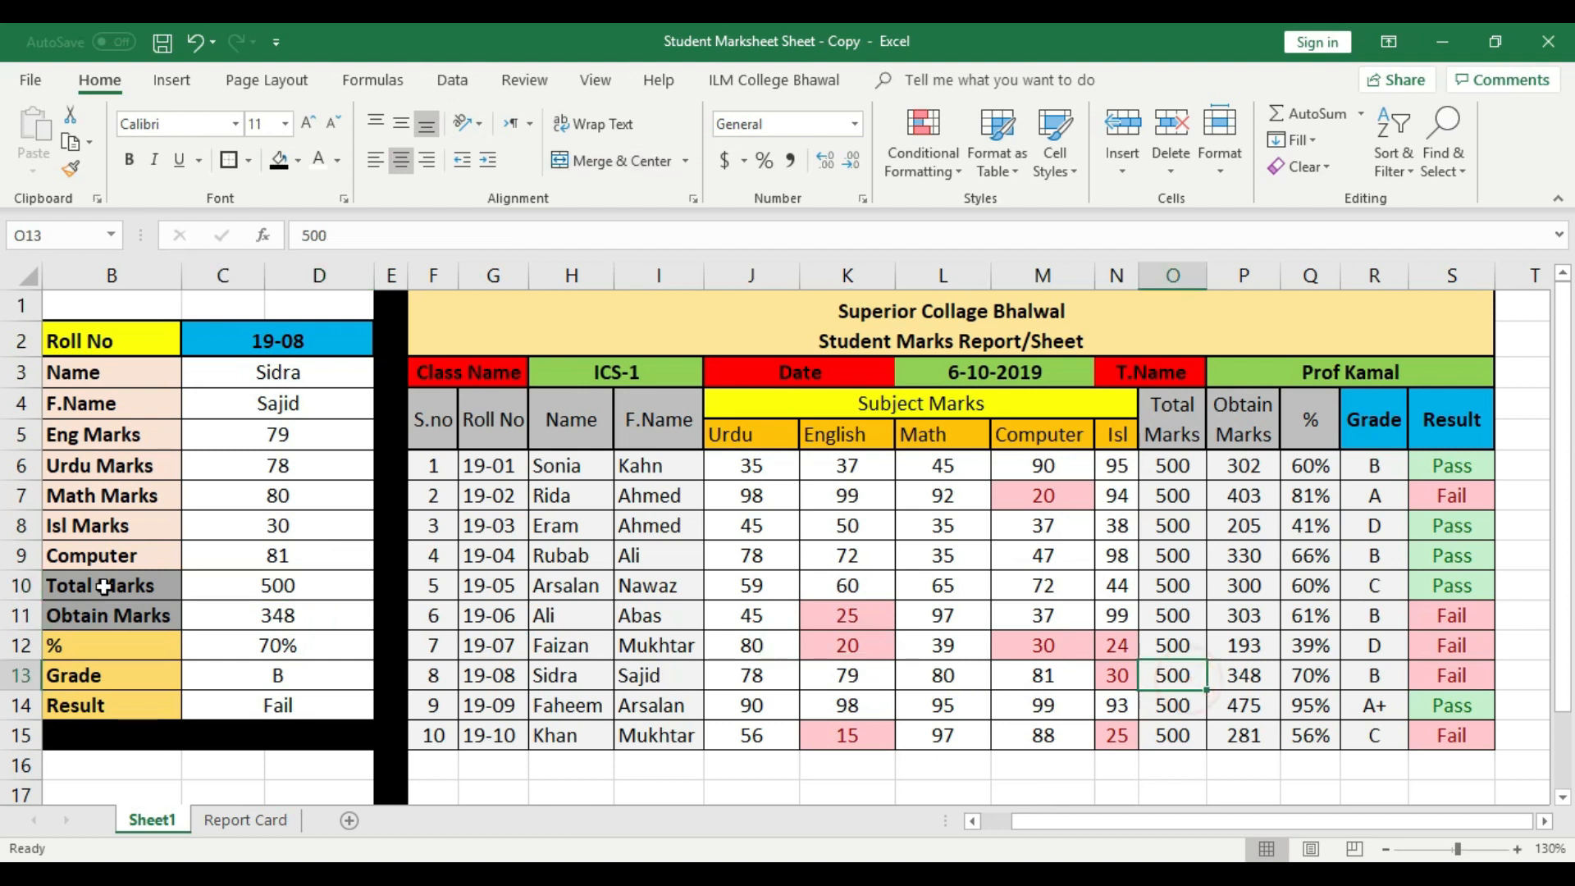
click(283, 617)
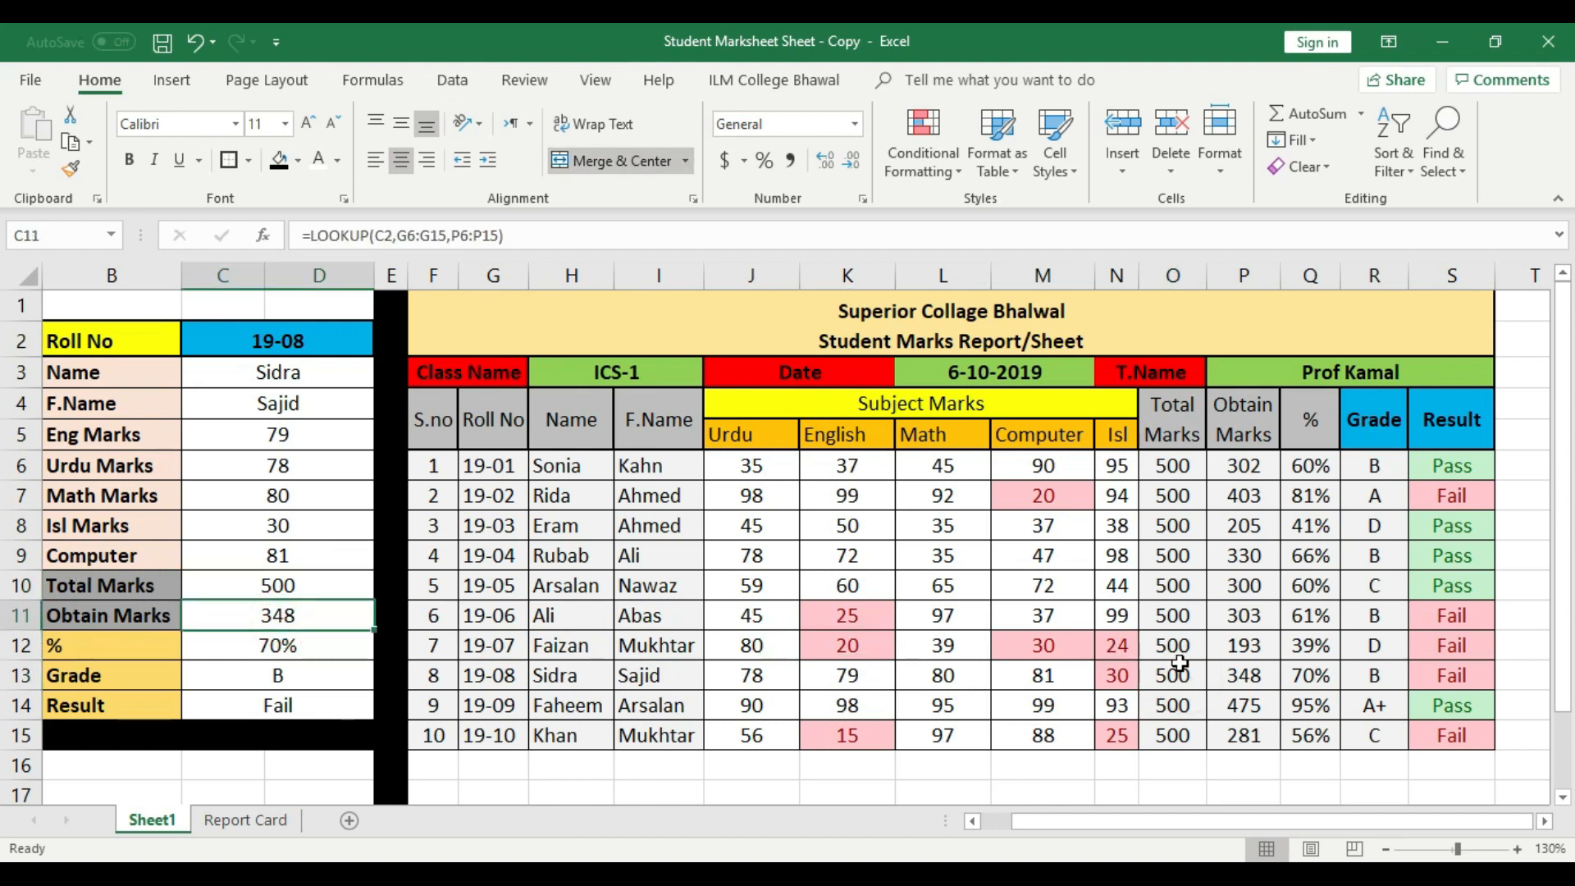
click(1259, 678)
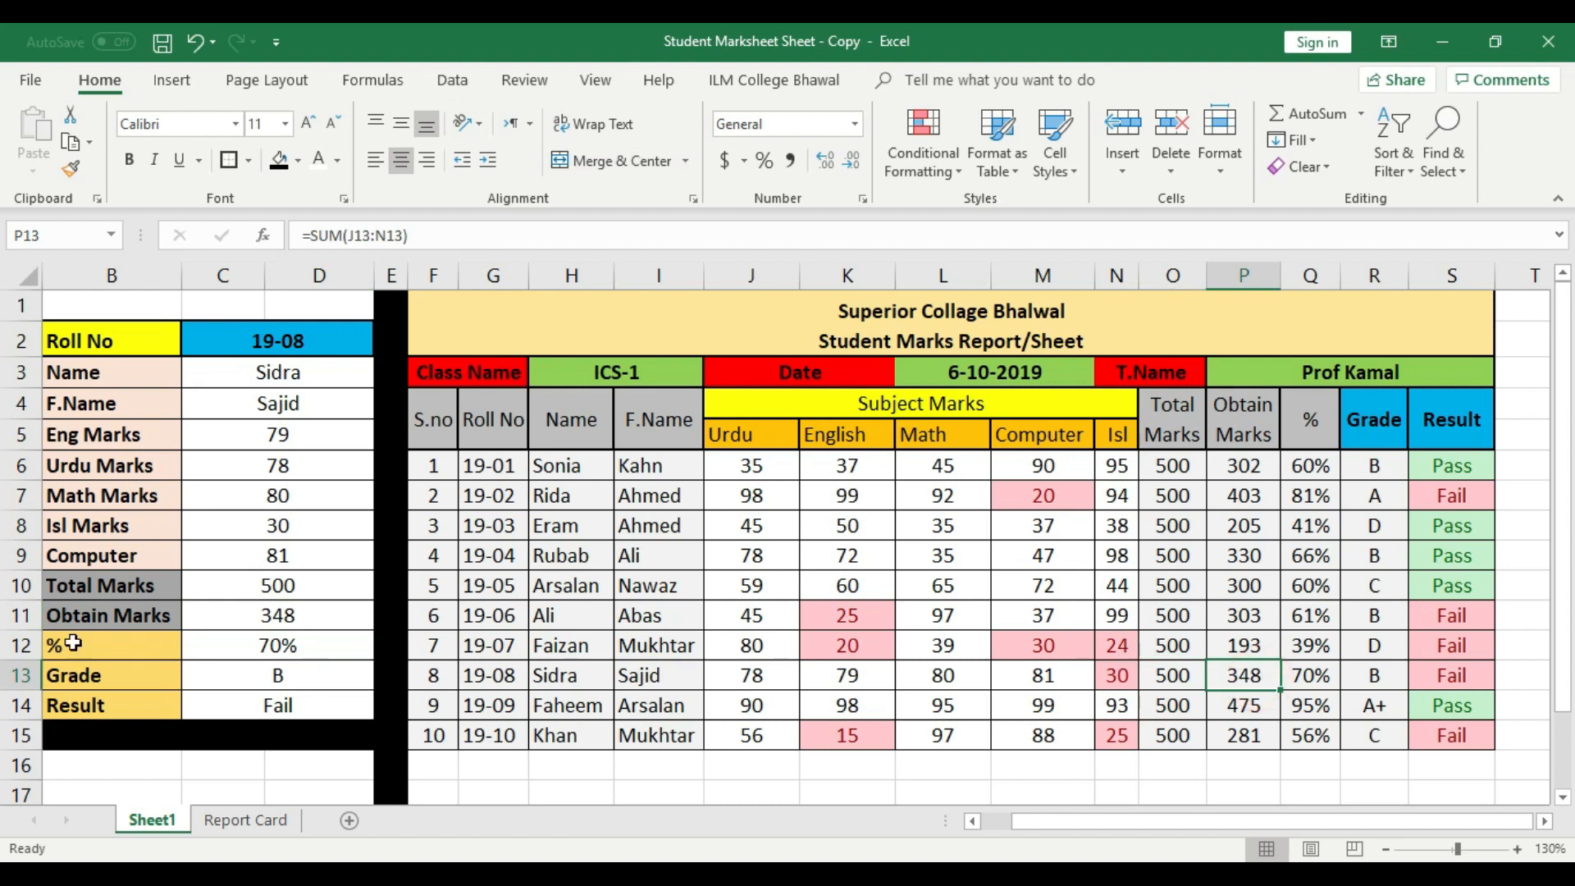
click(300, 645)
click(1329, 682)
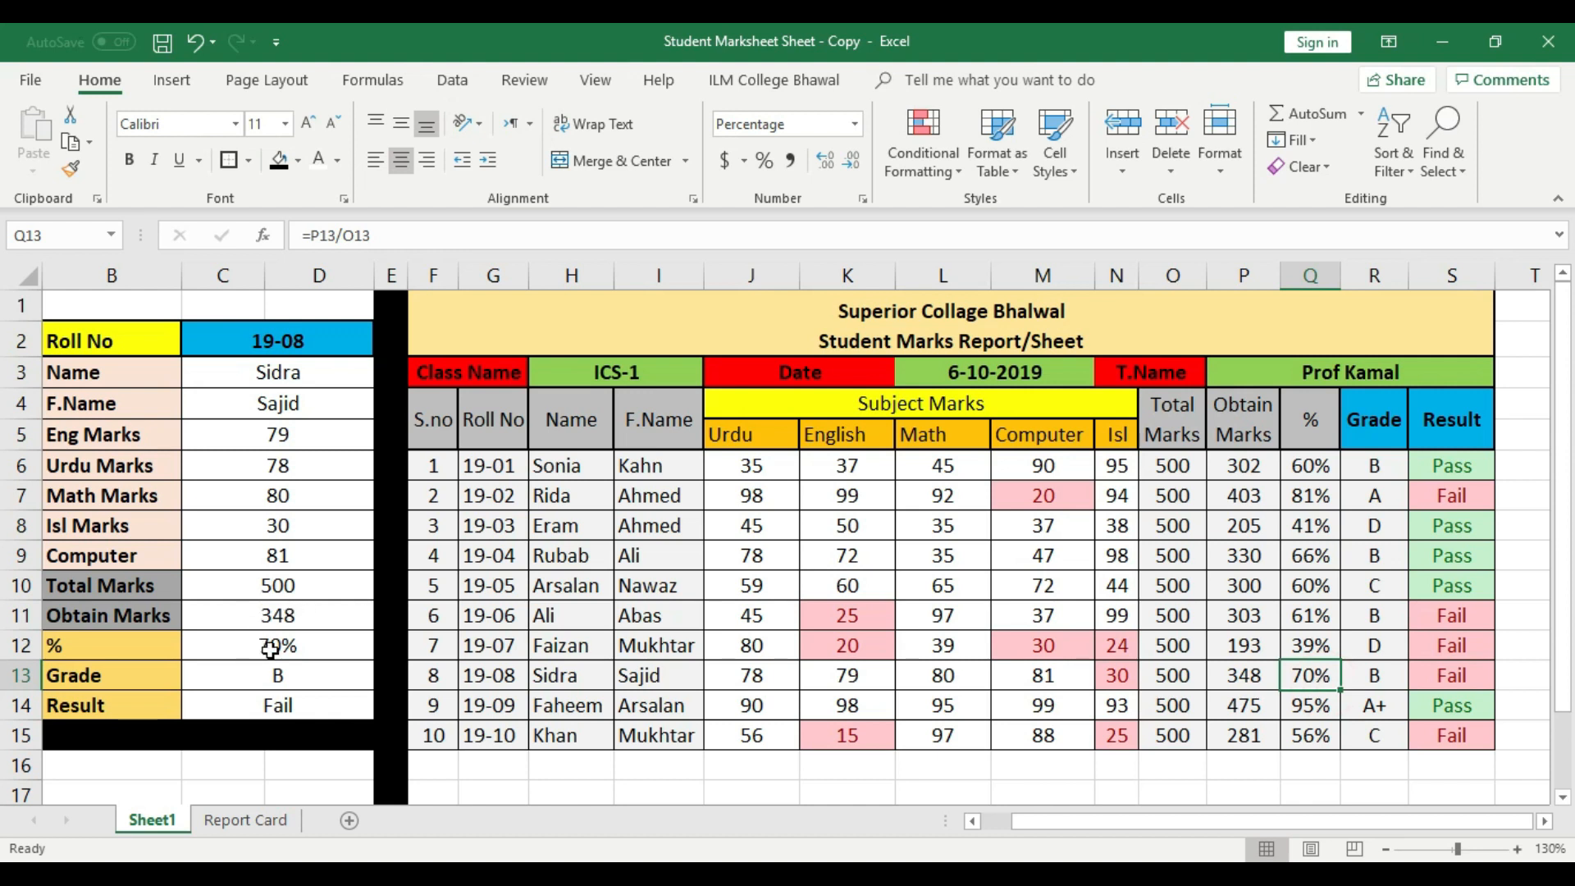
click(127, 682)
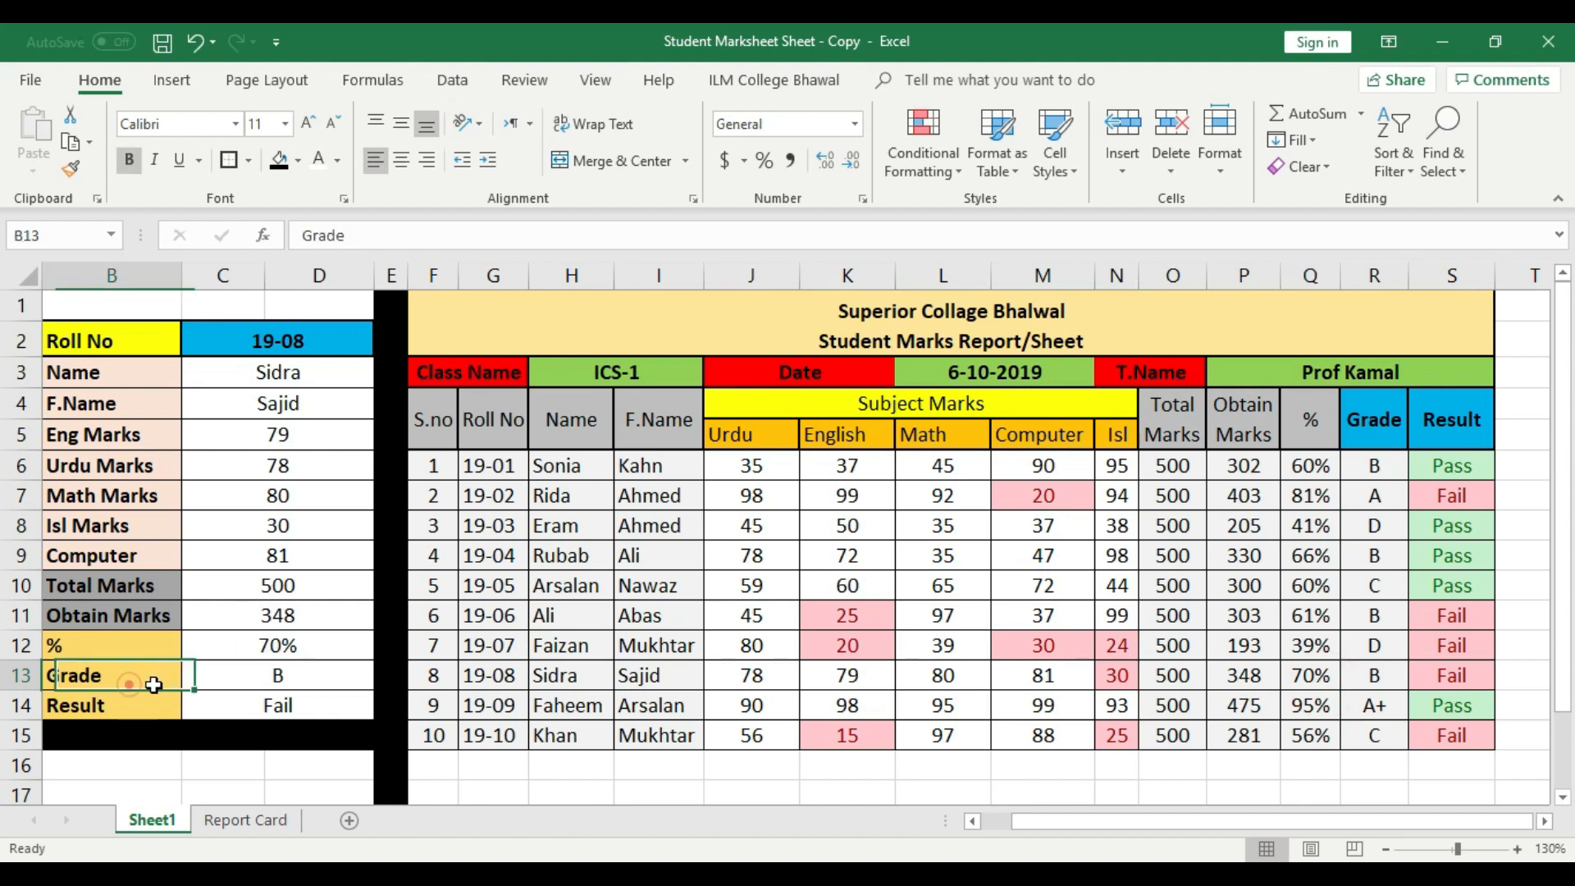
click(356, 685)
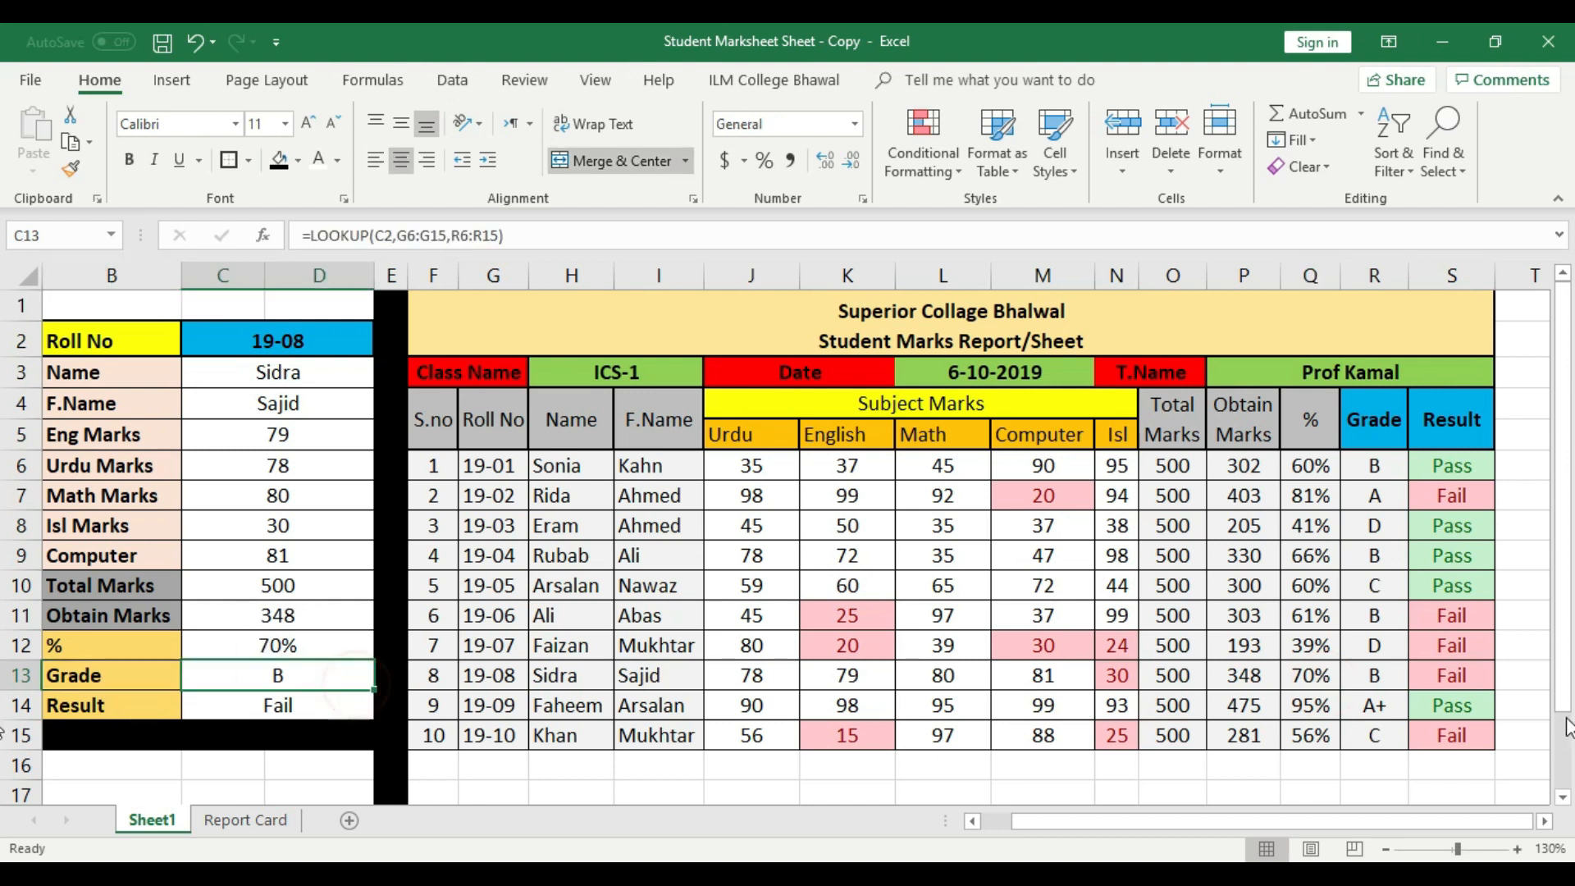
click(1379, 680)
click(1480, 680)
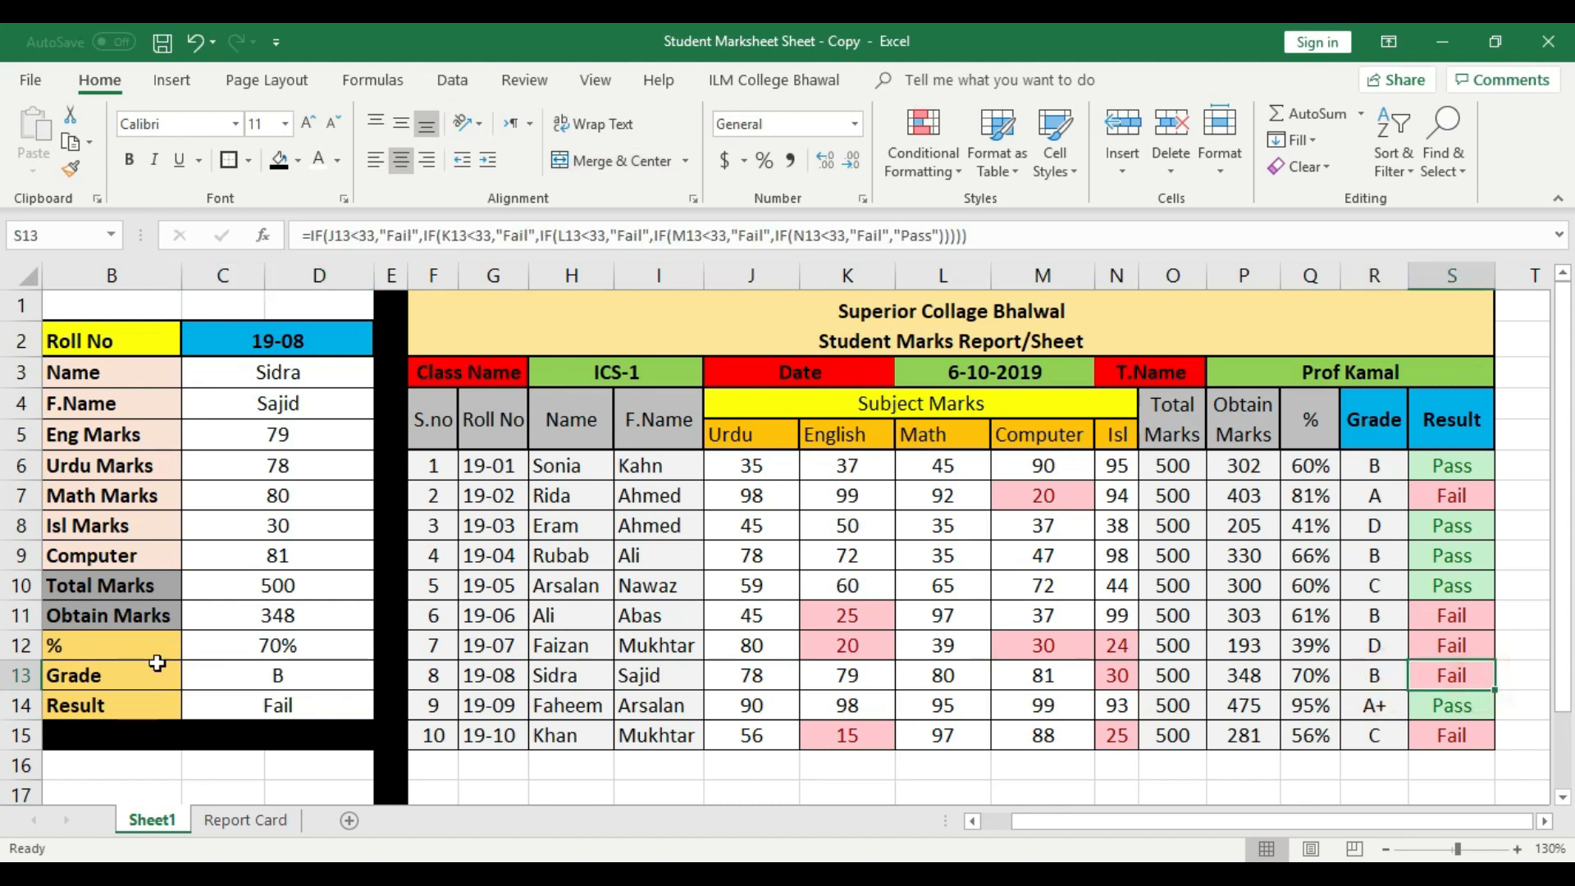
click(300, 702)
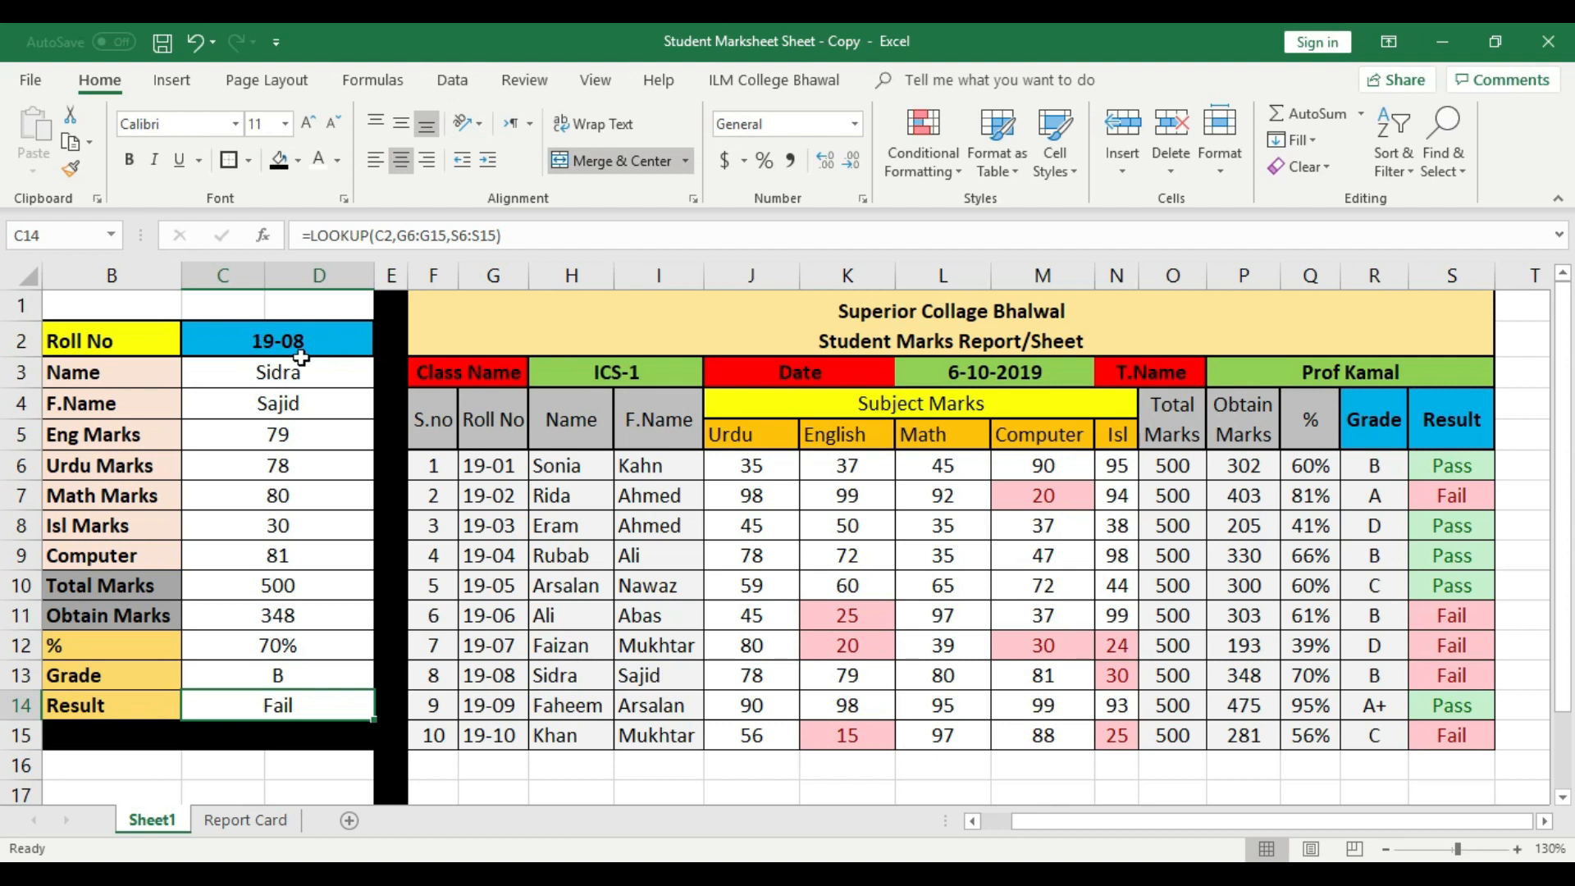
- Change the roll number in cell C2 to 19-03 to fetch another student's details
click(318, 336)
double_click(314, 336)
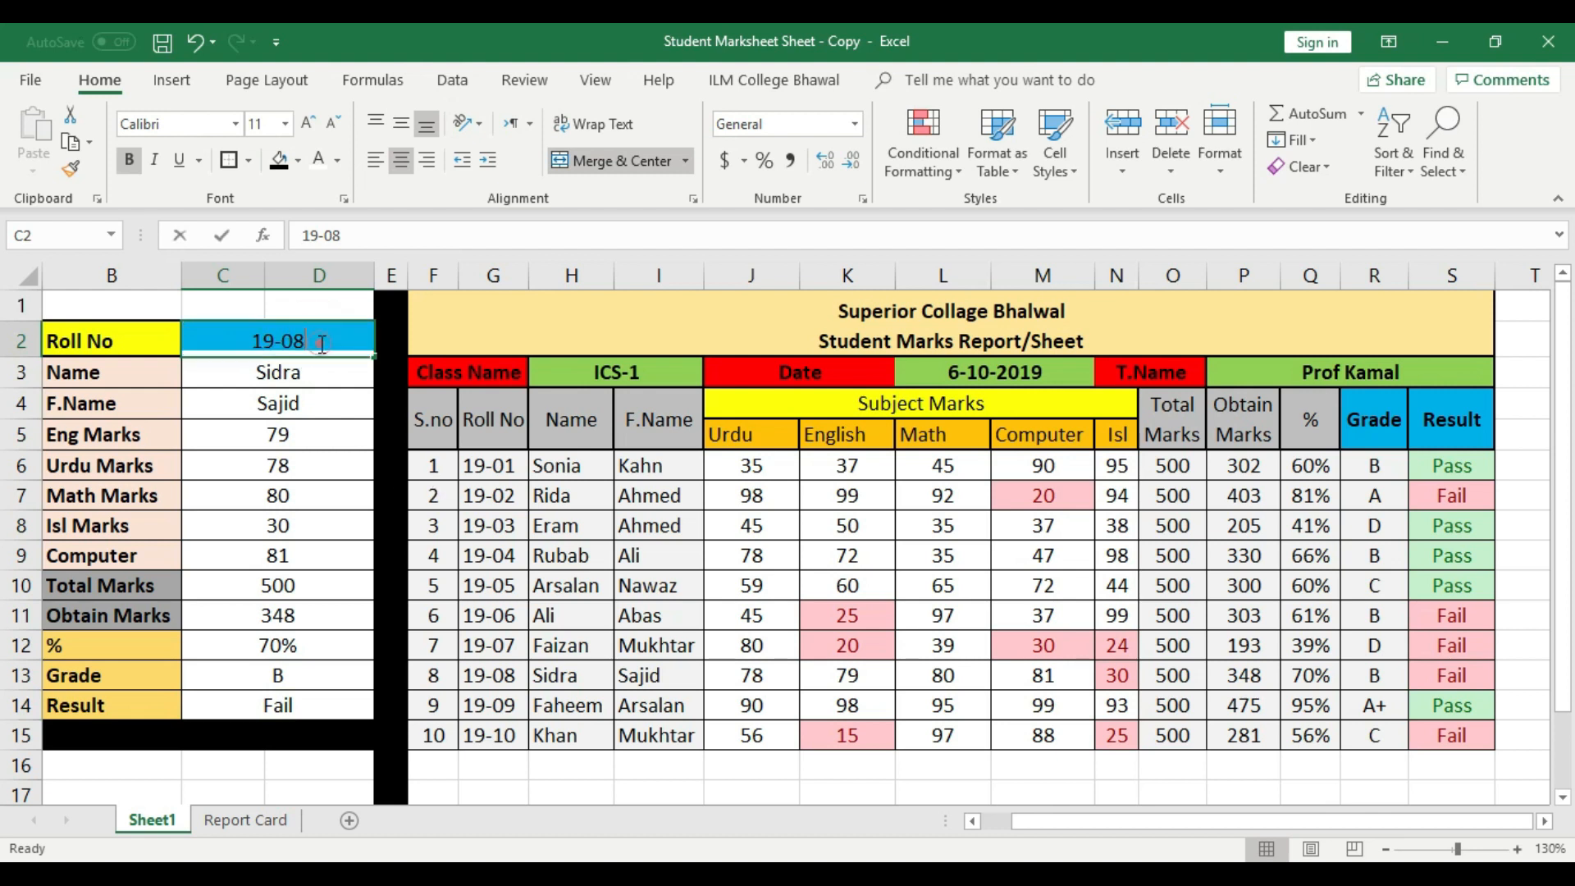
key(BackSpace)
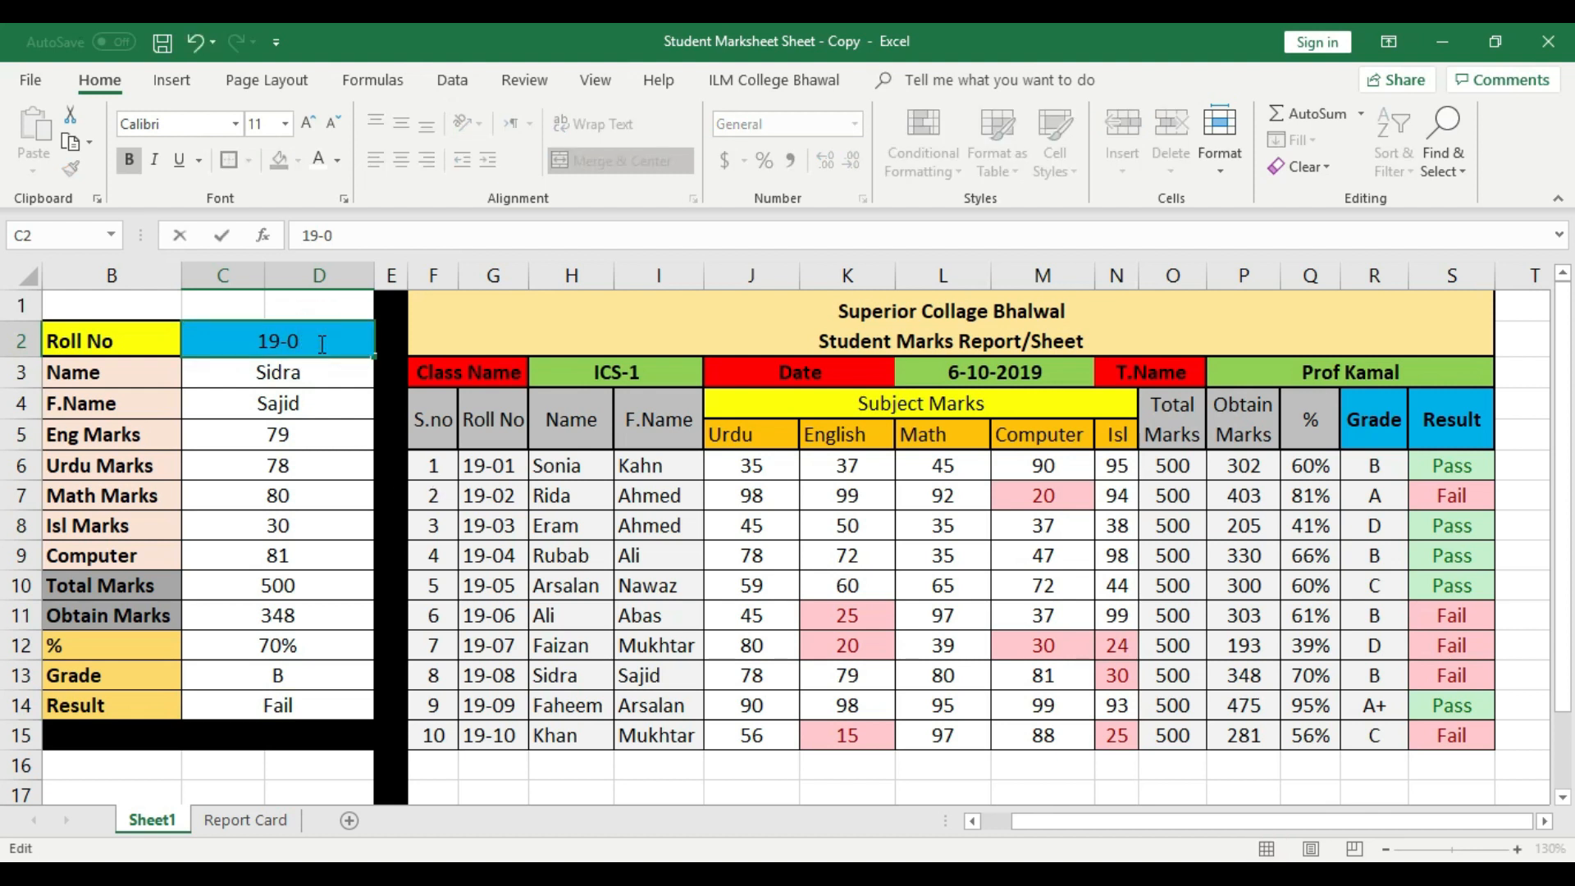
text(3)
key(Return)
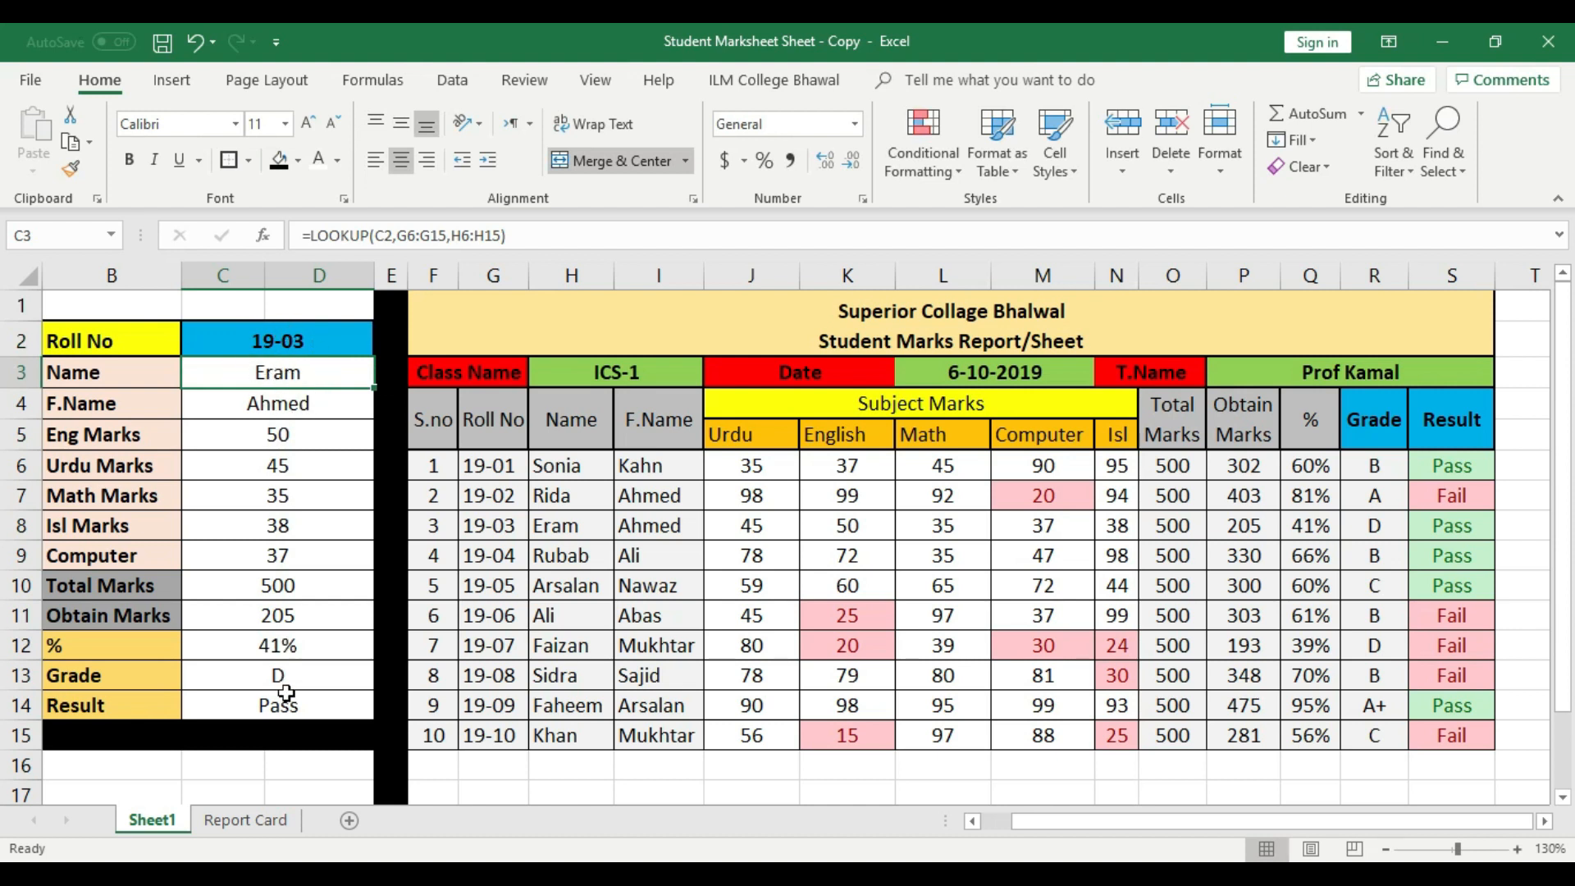
click(289, 408)
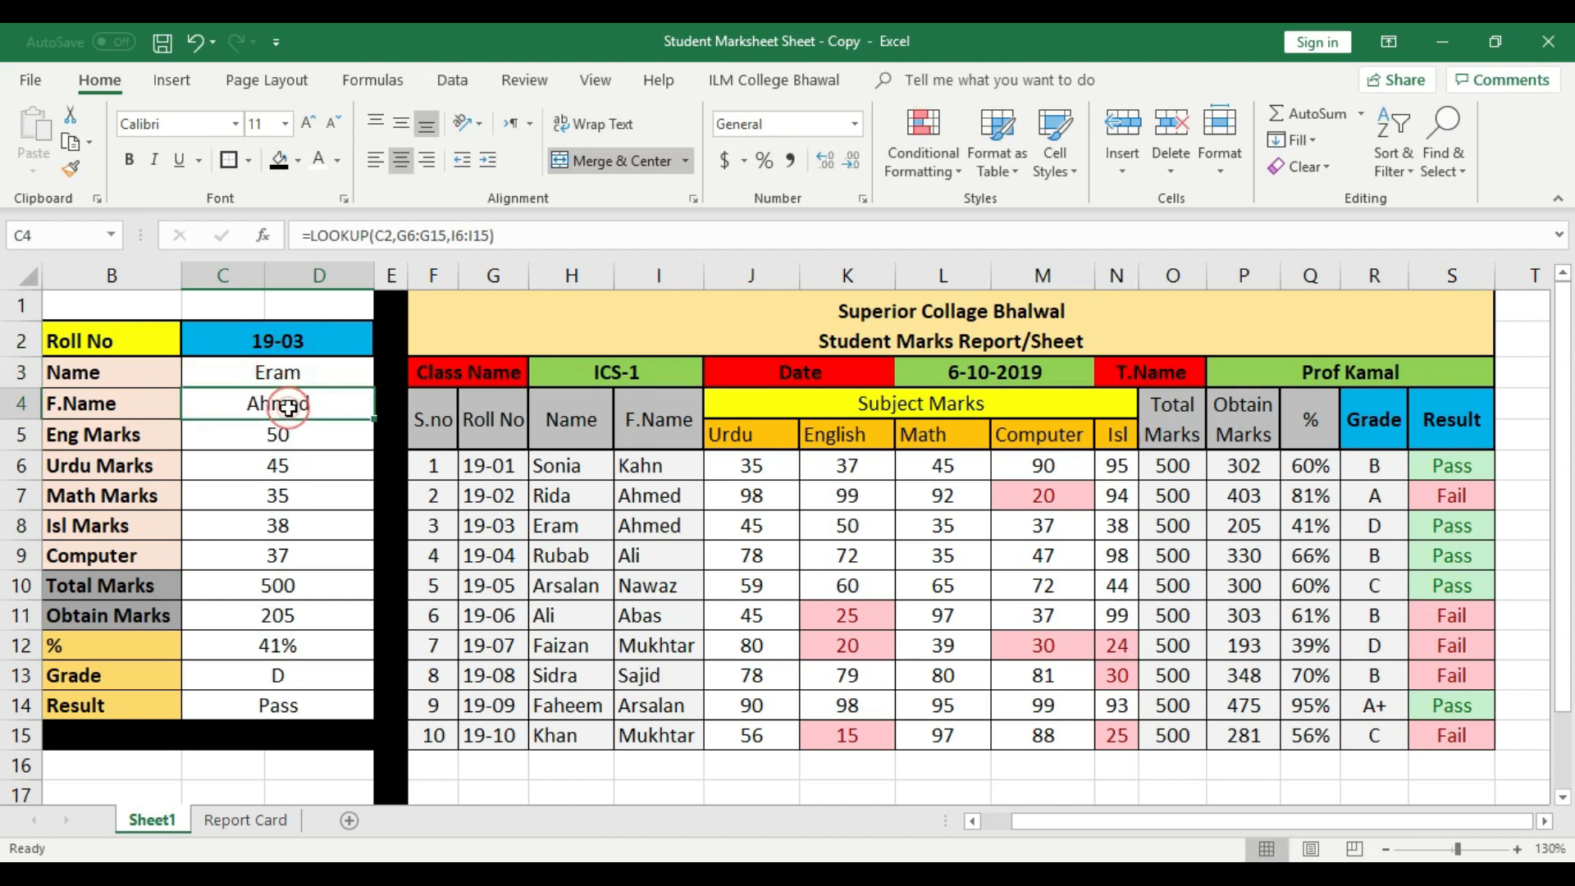
- Fill cells F8:I8 of the roll number 19-03 row with standard red
click(432, 526)
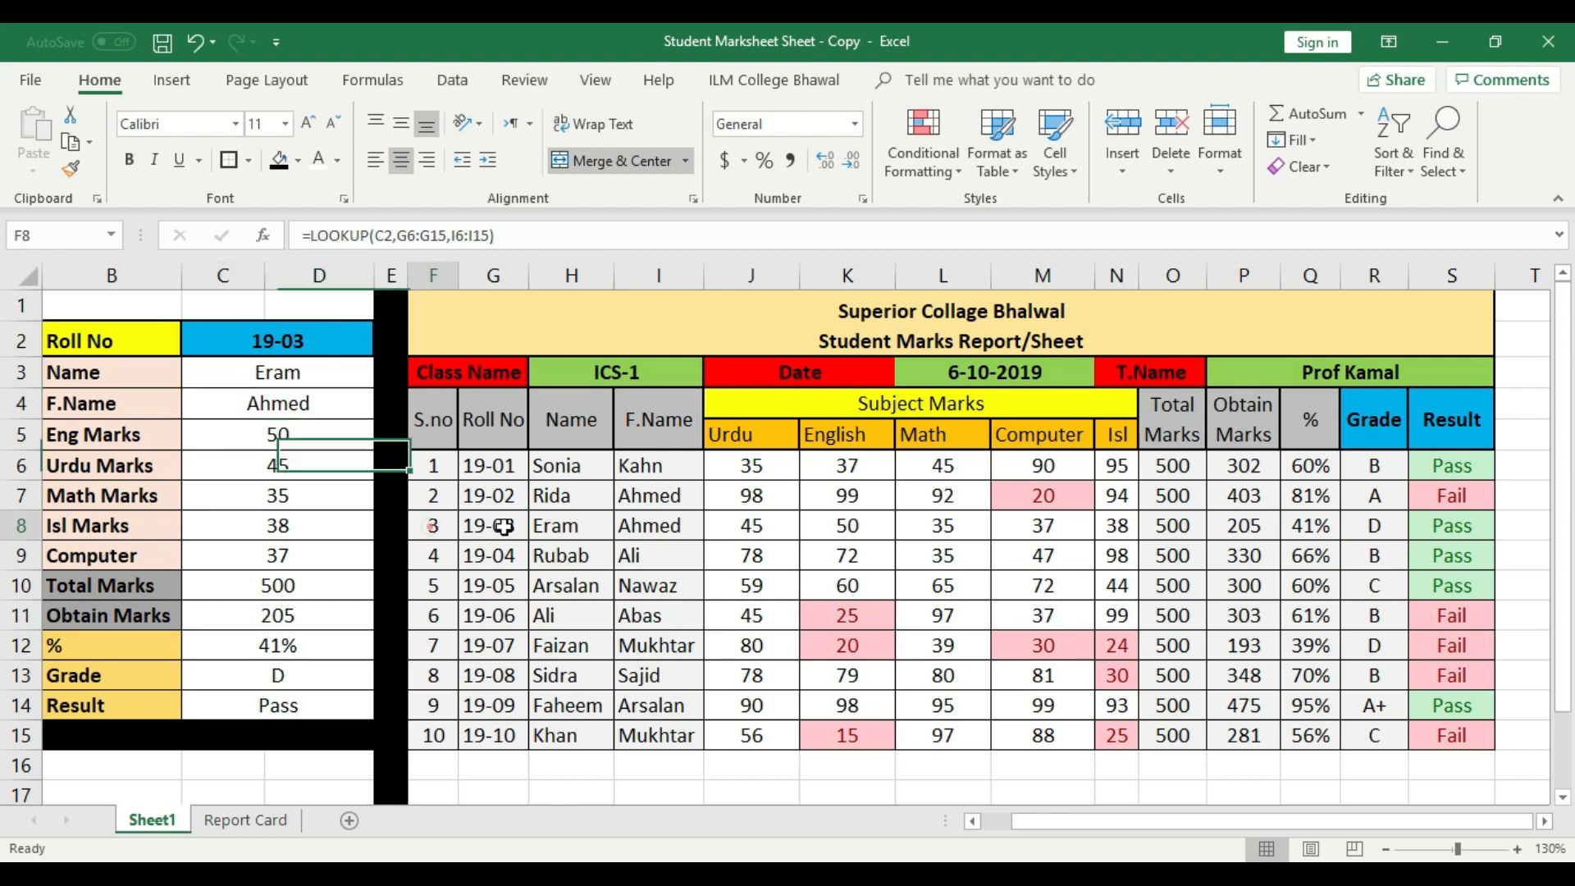
drag(503, 526, 693, 529)
click(297, 160)
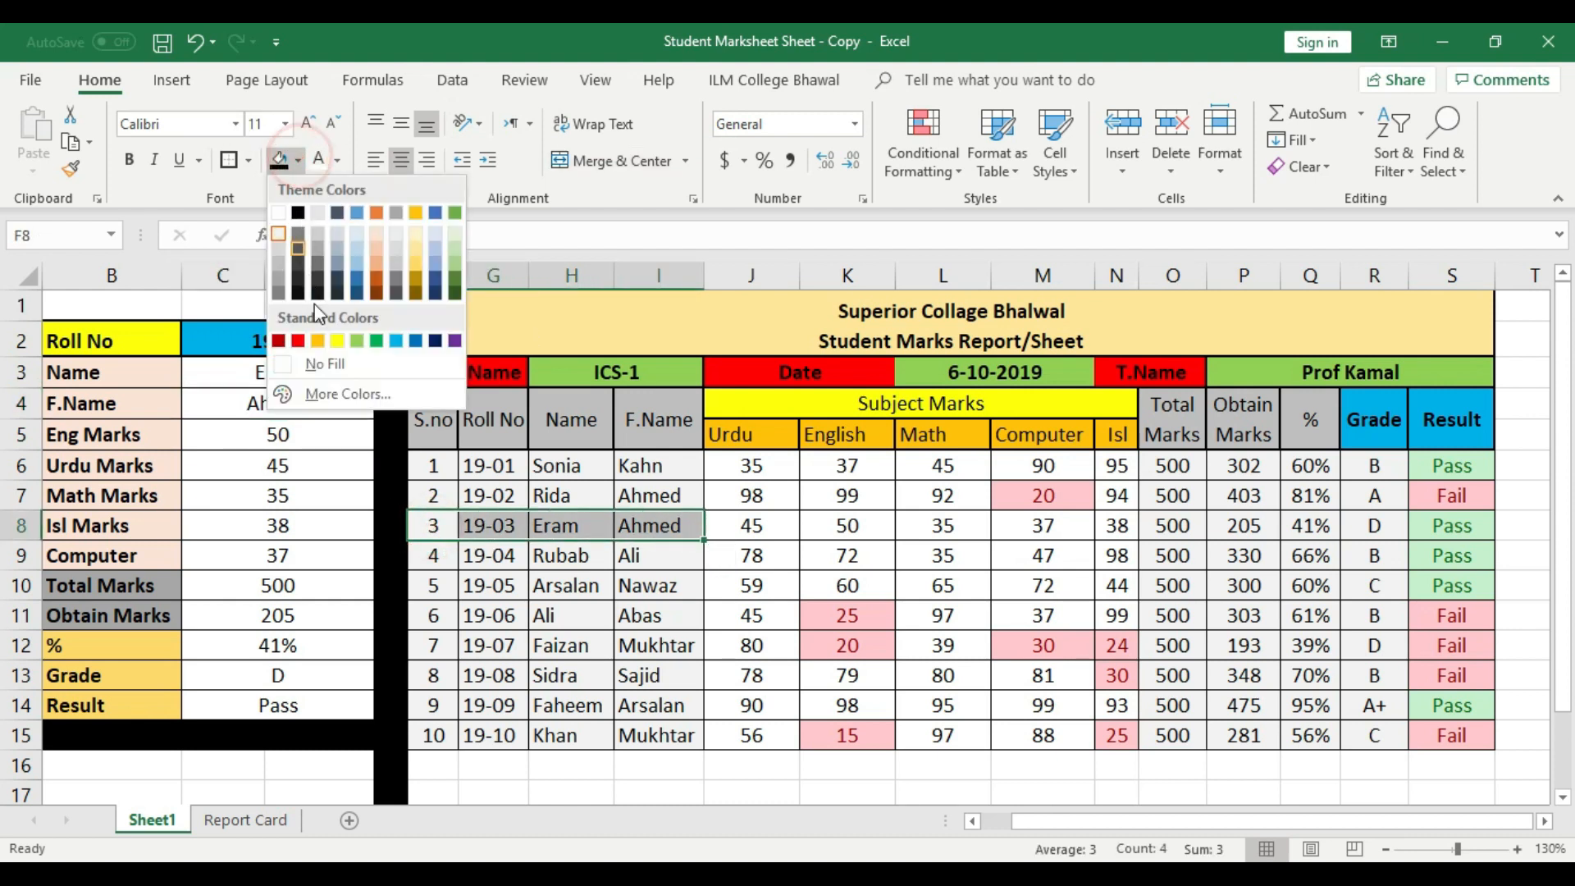
click(297, 340)
click(496, 586)
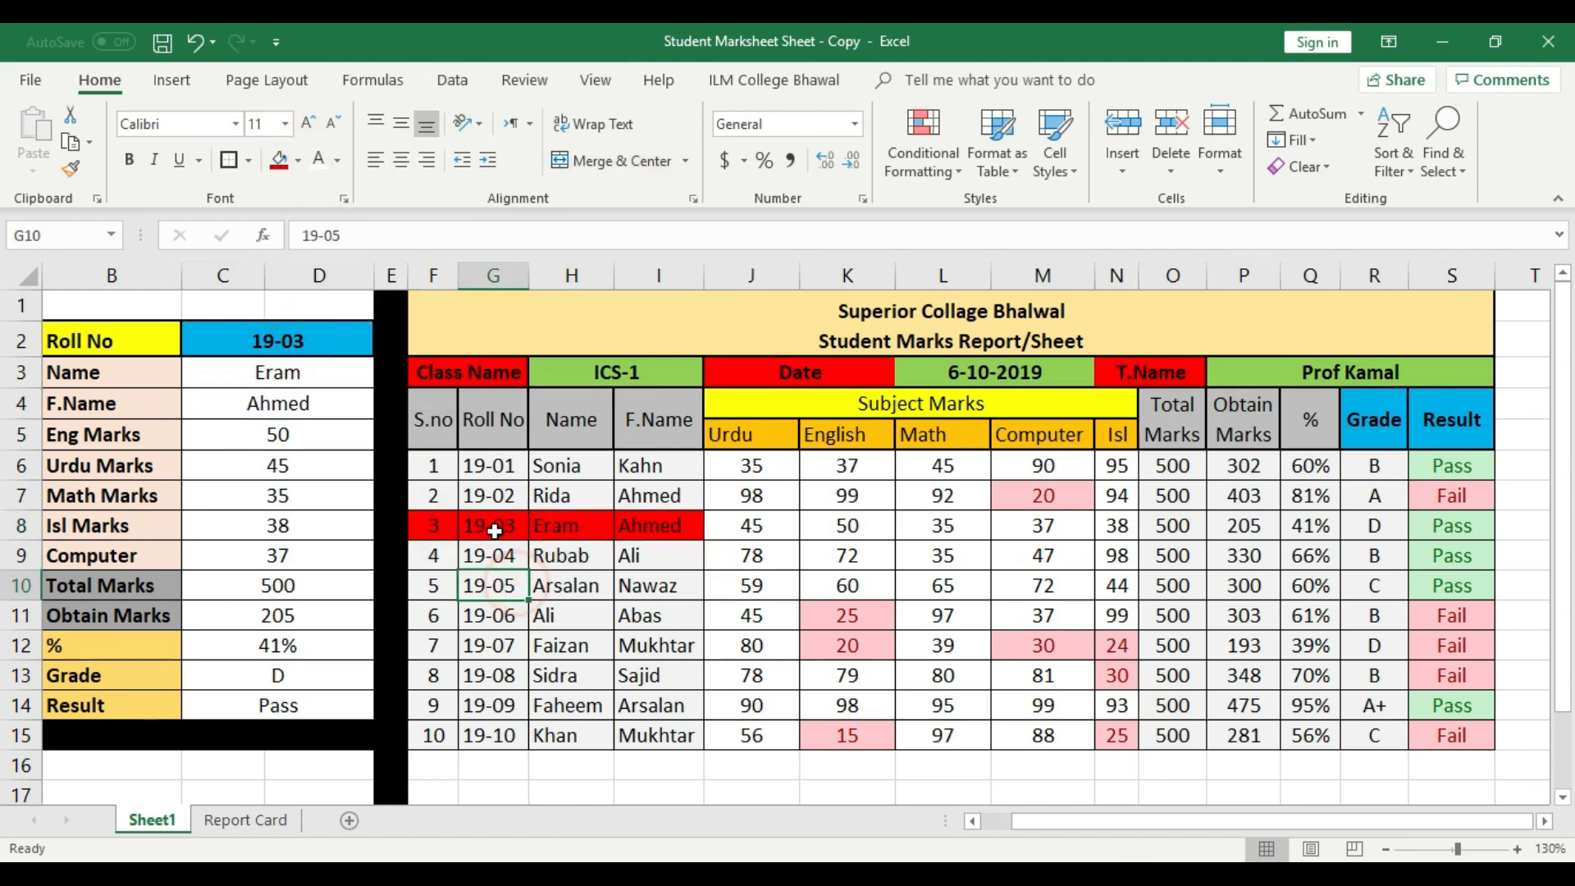
- Check the fetched name and father's name in C3:C4 against row 8 of the marks table
click(566, 529)
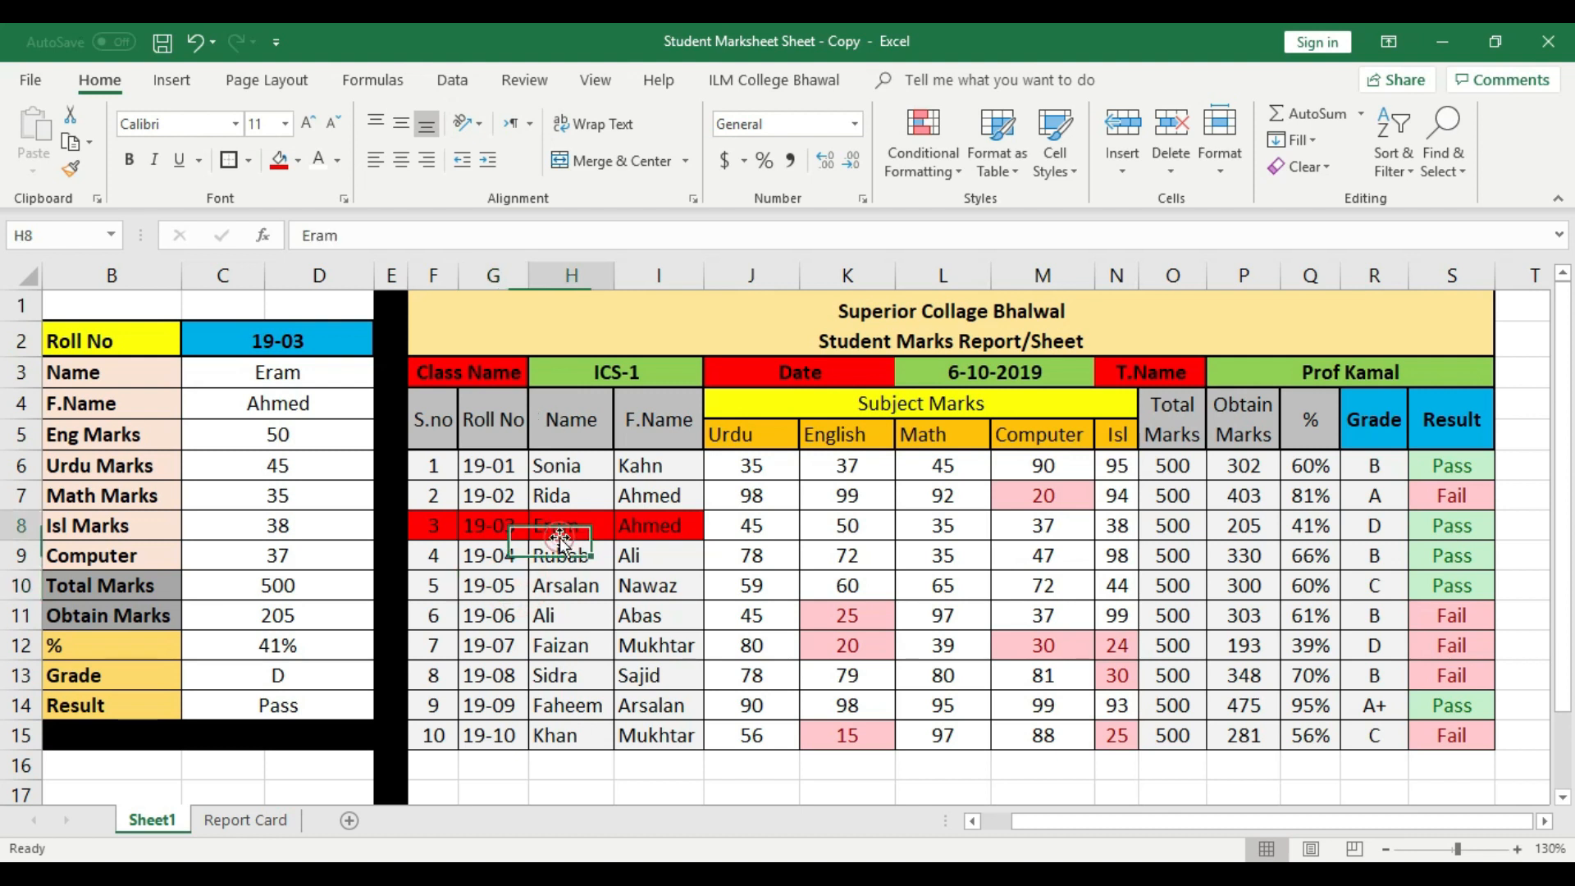
click(656, 532)
click(297, 373)
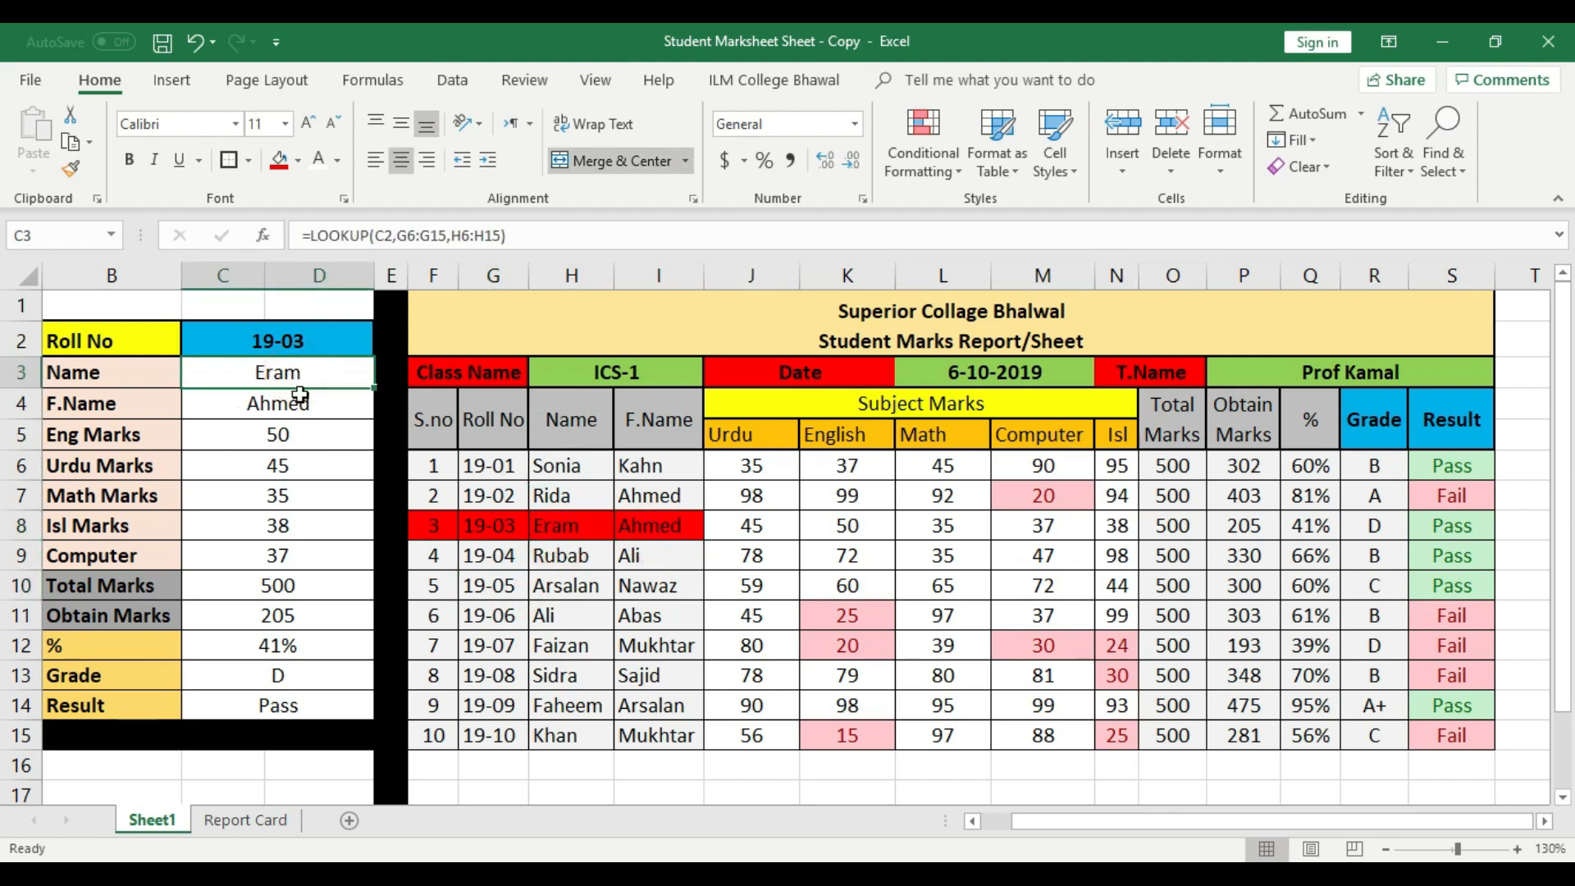
click(308, 403)
- Check the fetched English, Urdu, Math and Isl marks in C5:C8 against row 8 of the marks table
click(113, 437)
click(278, 436)
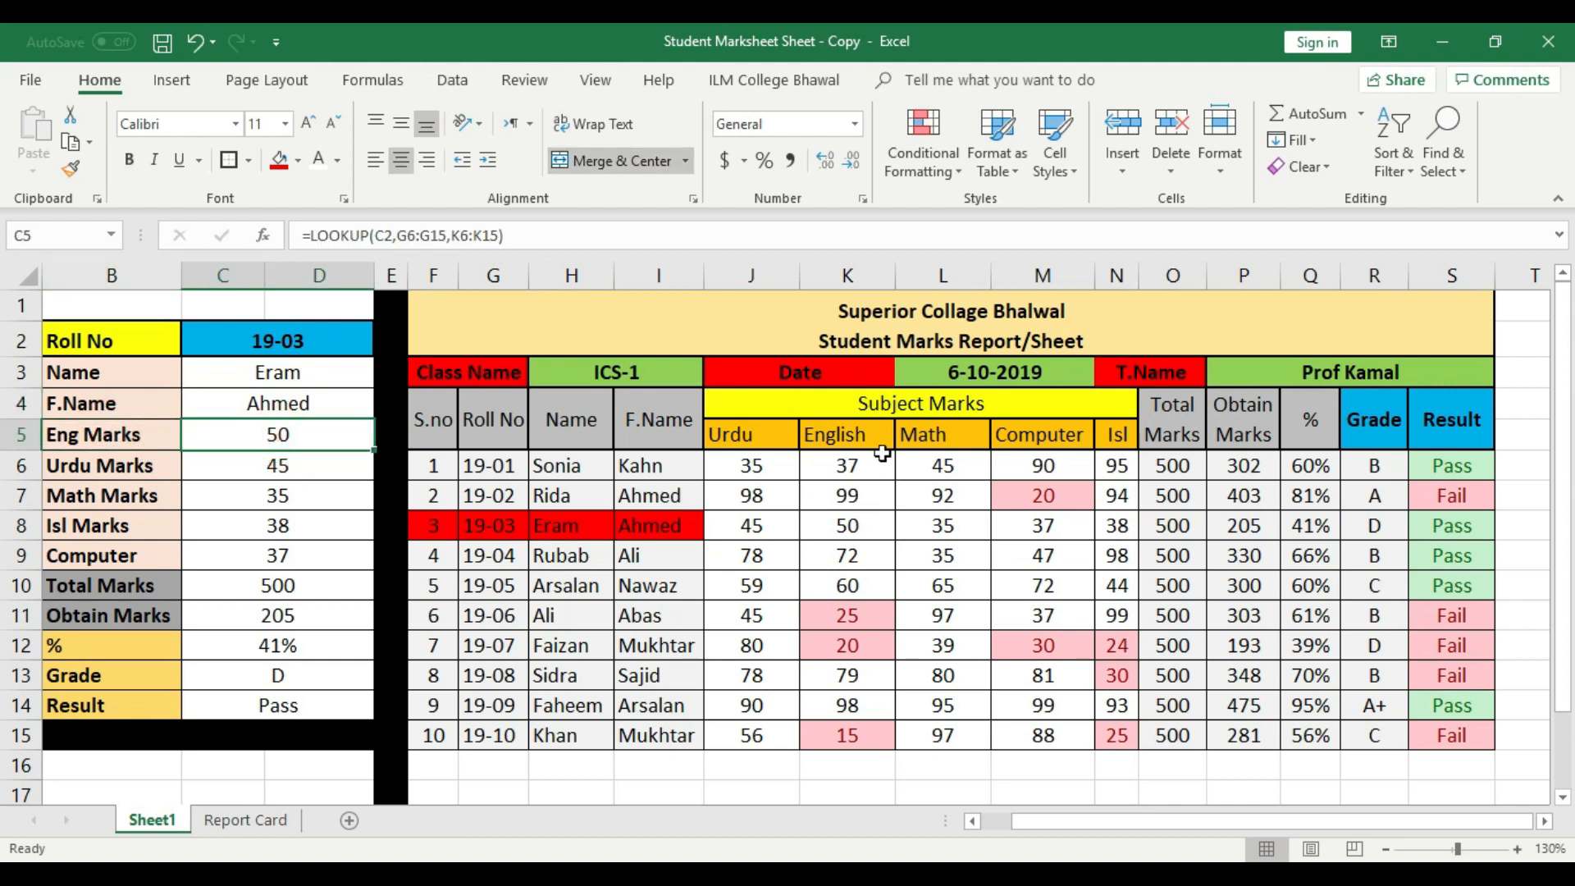
click(847, 526)
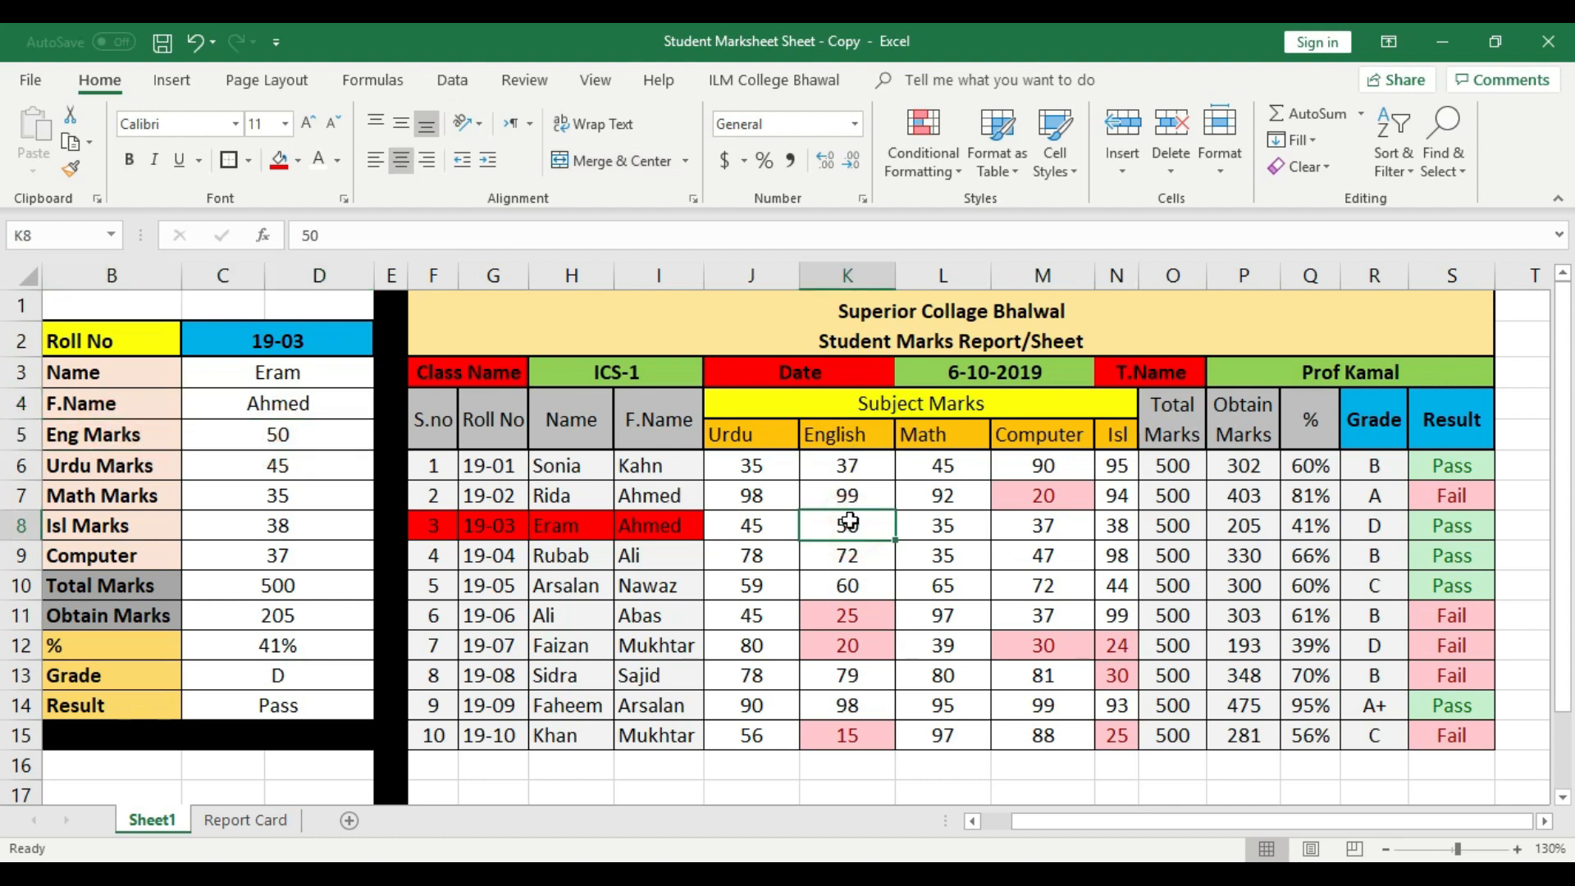
click(113, 464)
click(246, 464)
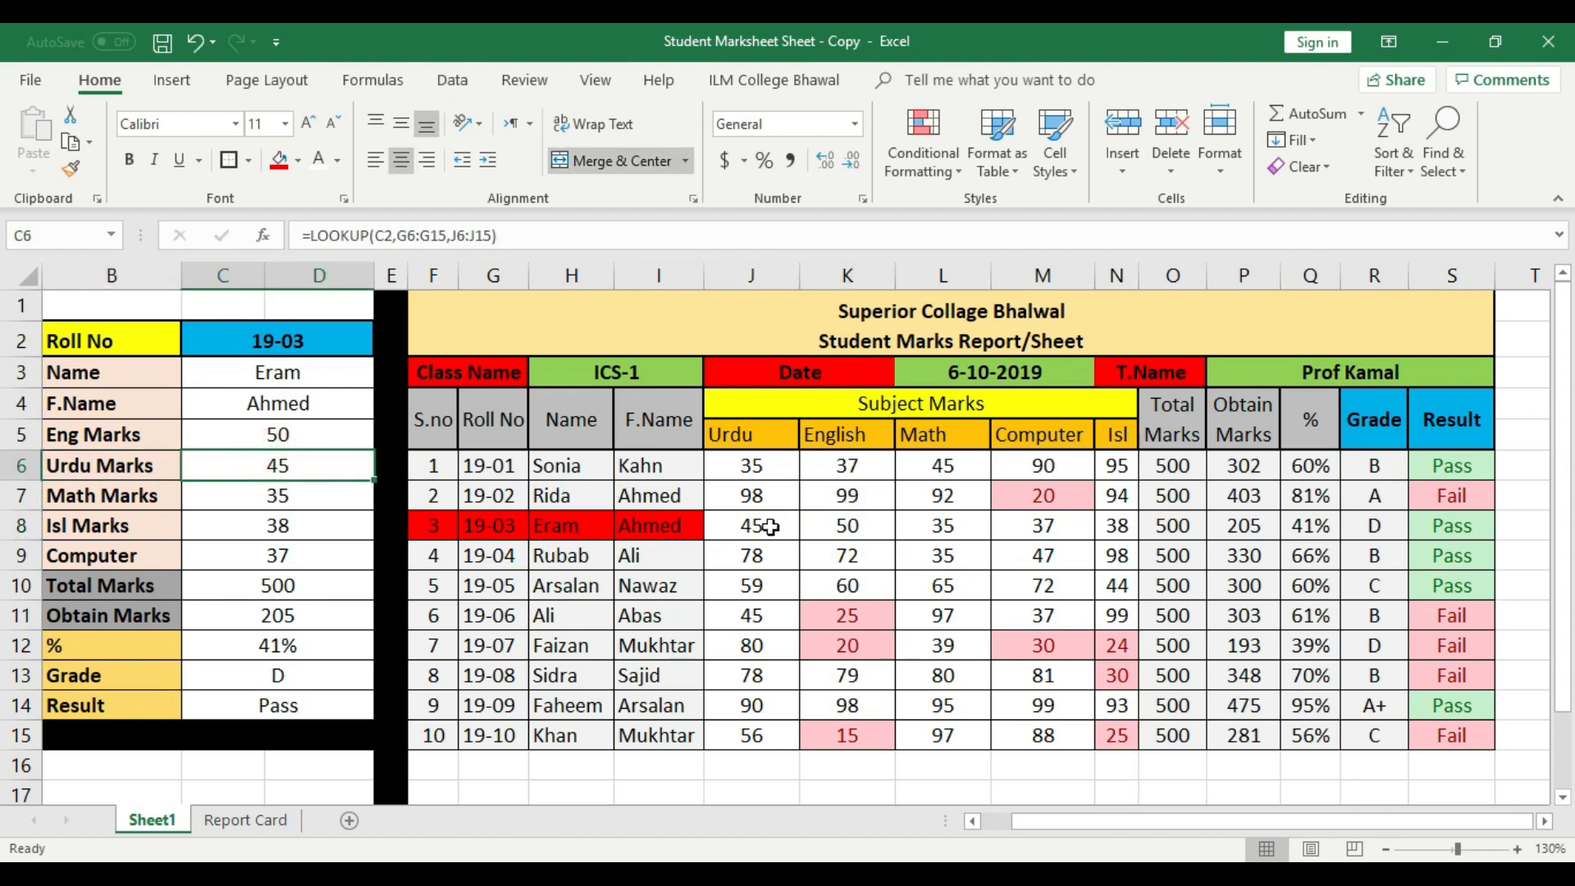
click(767, 527)
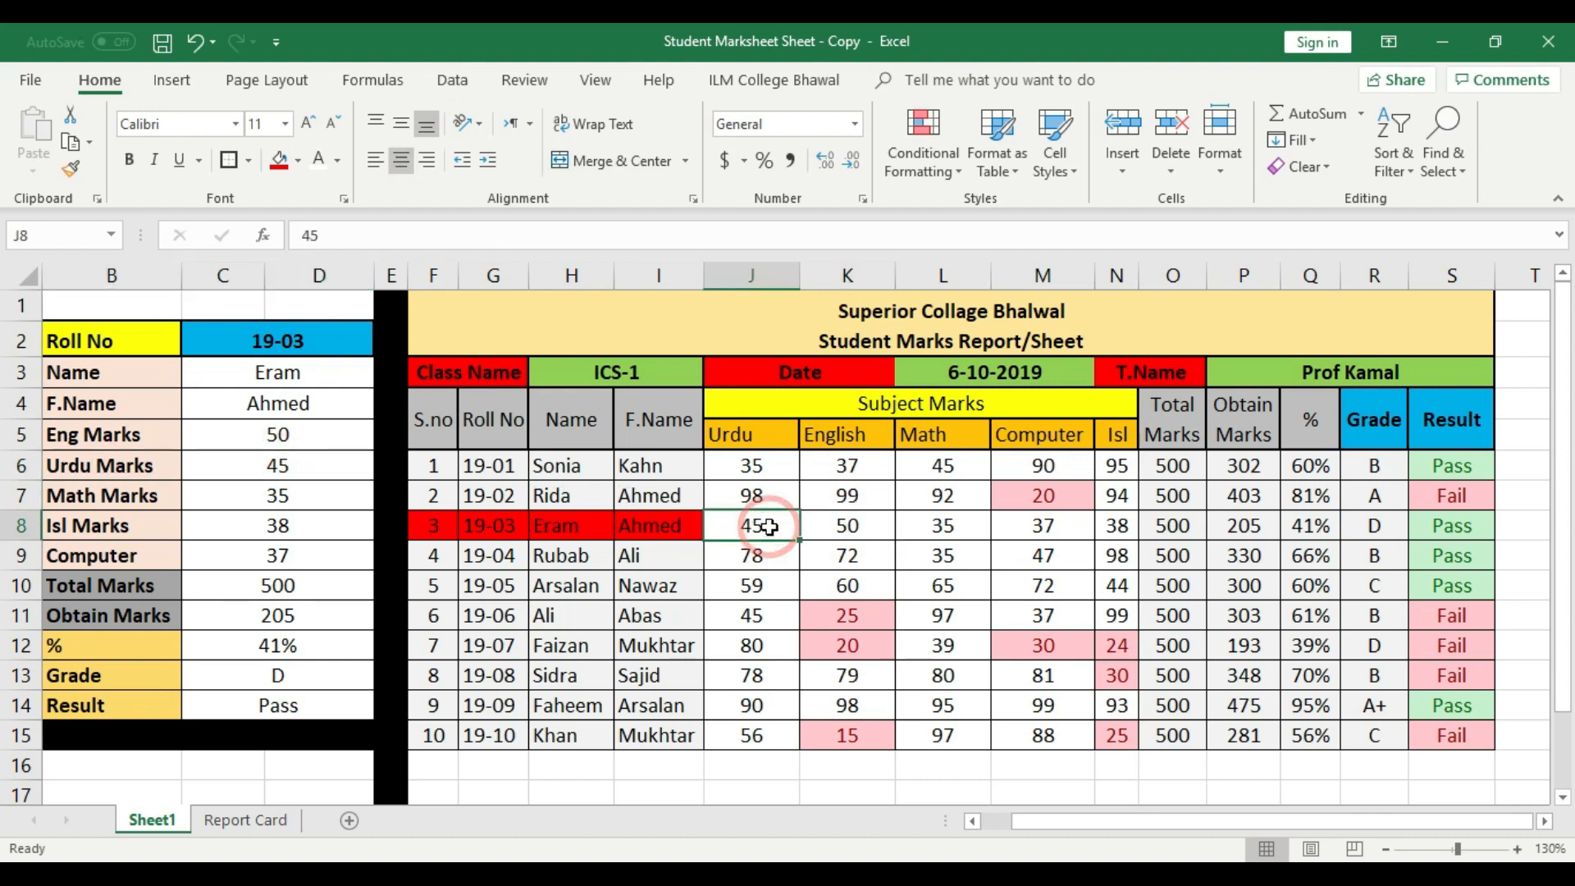
click(270, 500)
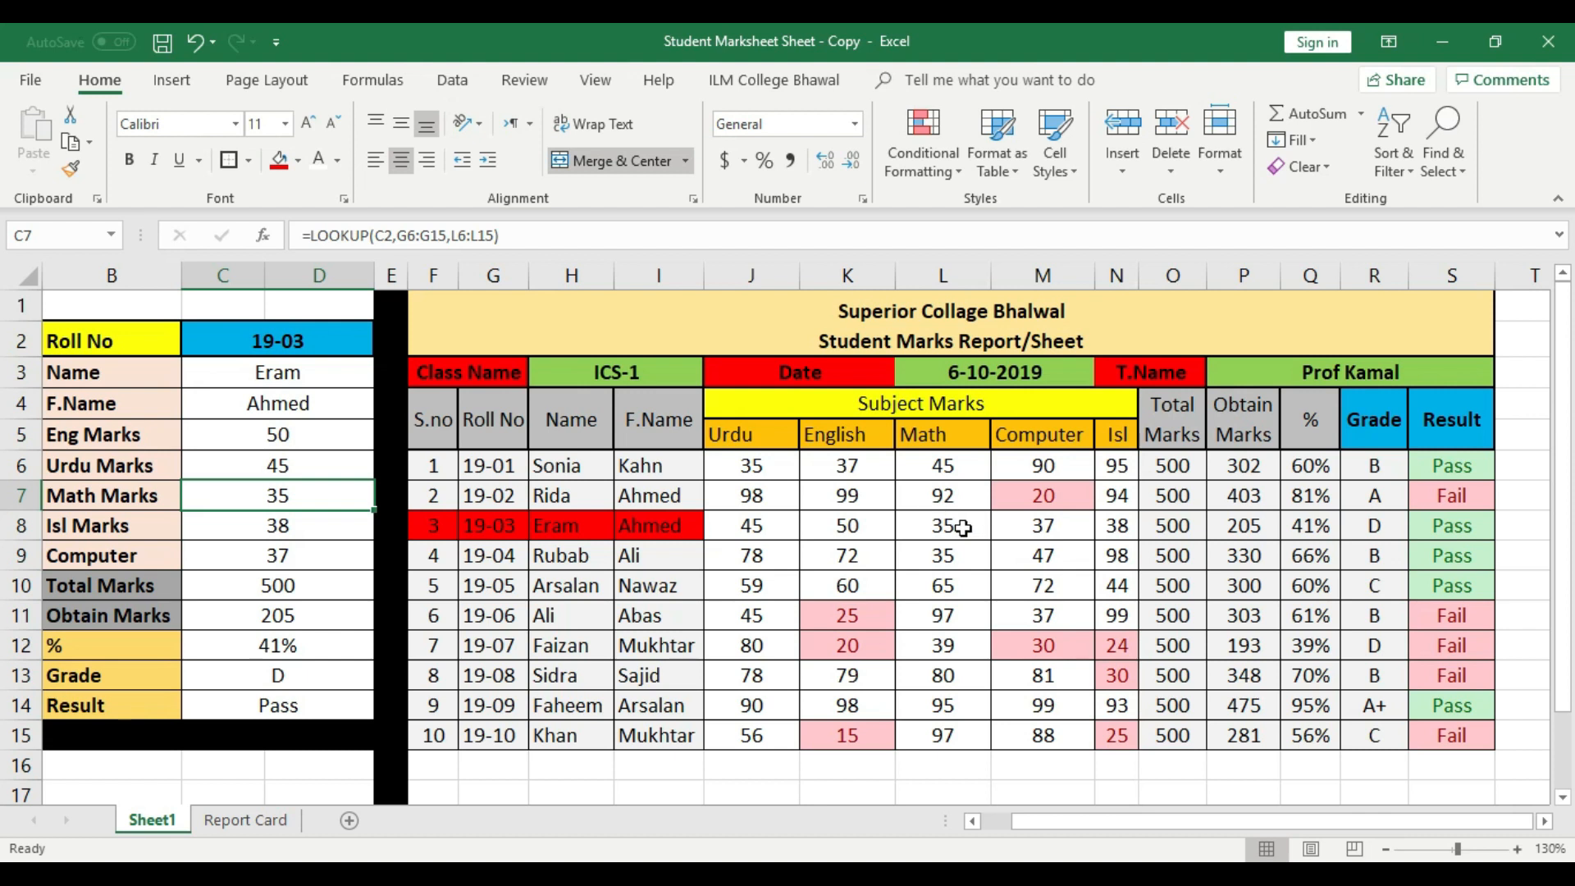
click(954, 529)
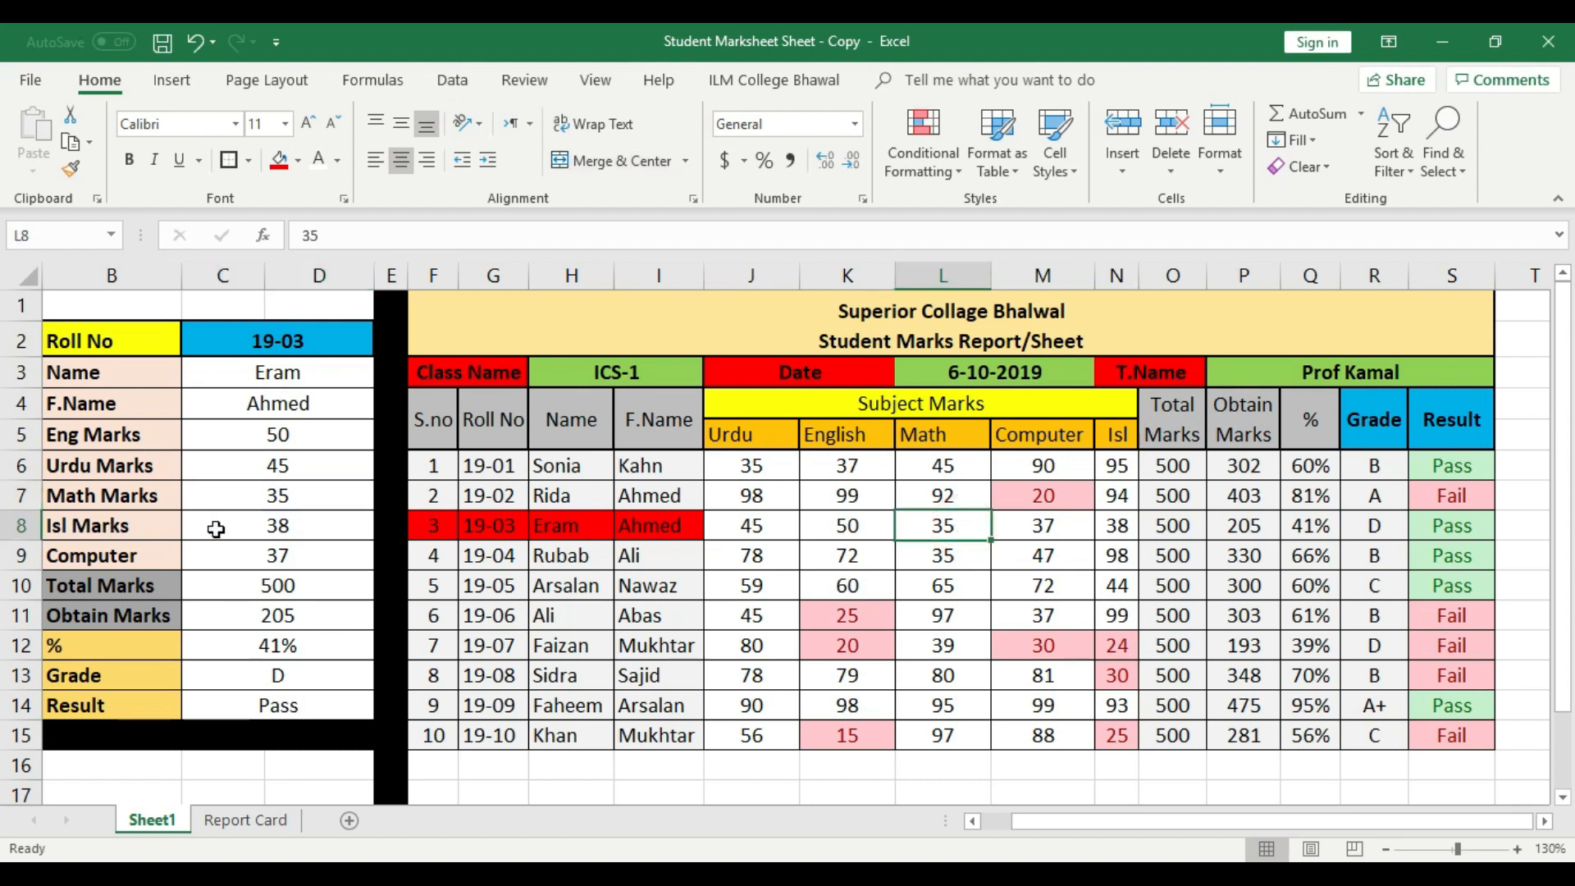
click(289, 529)
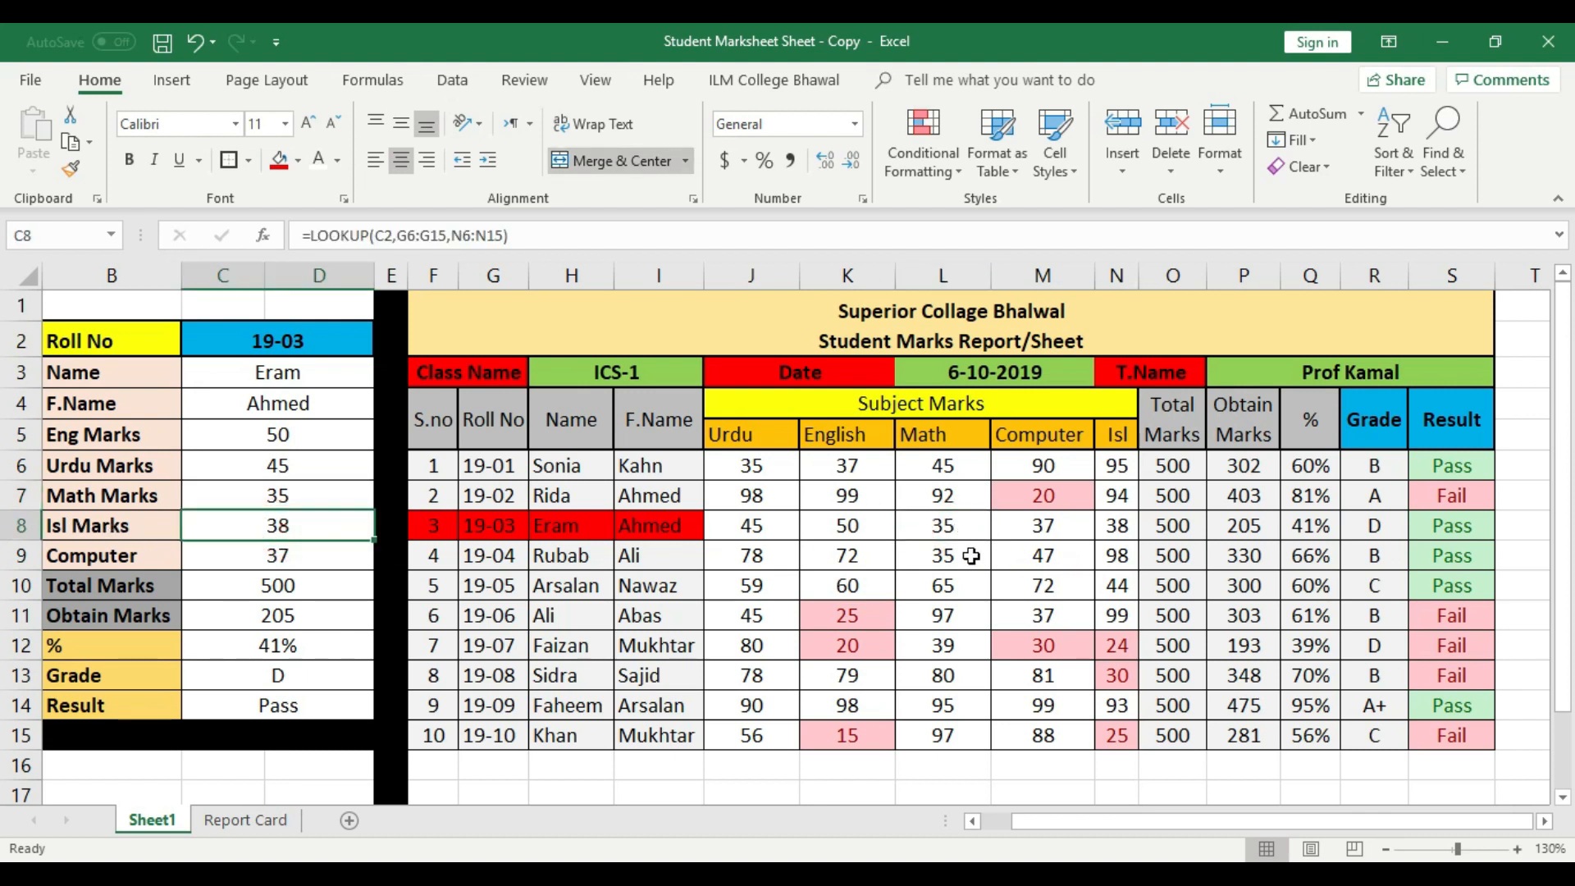
click(1123, 532)
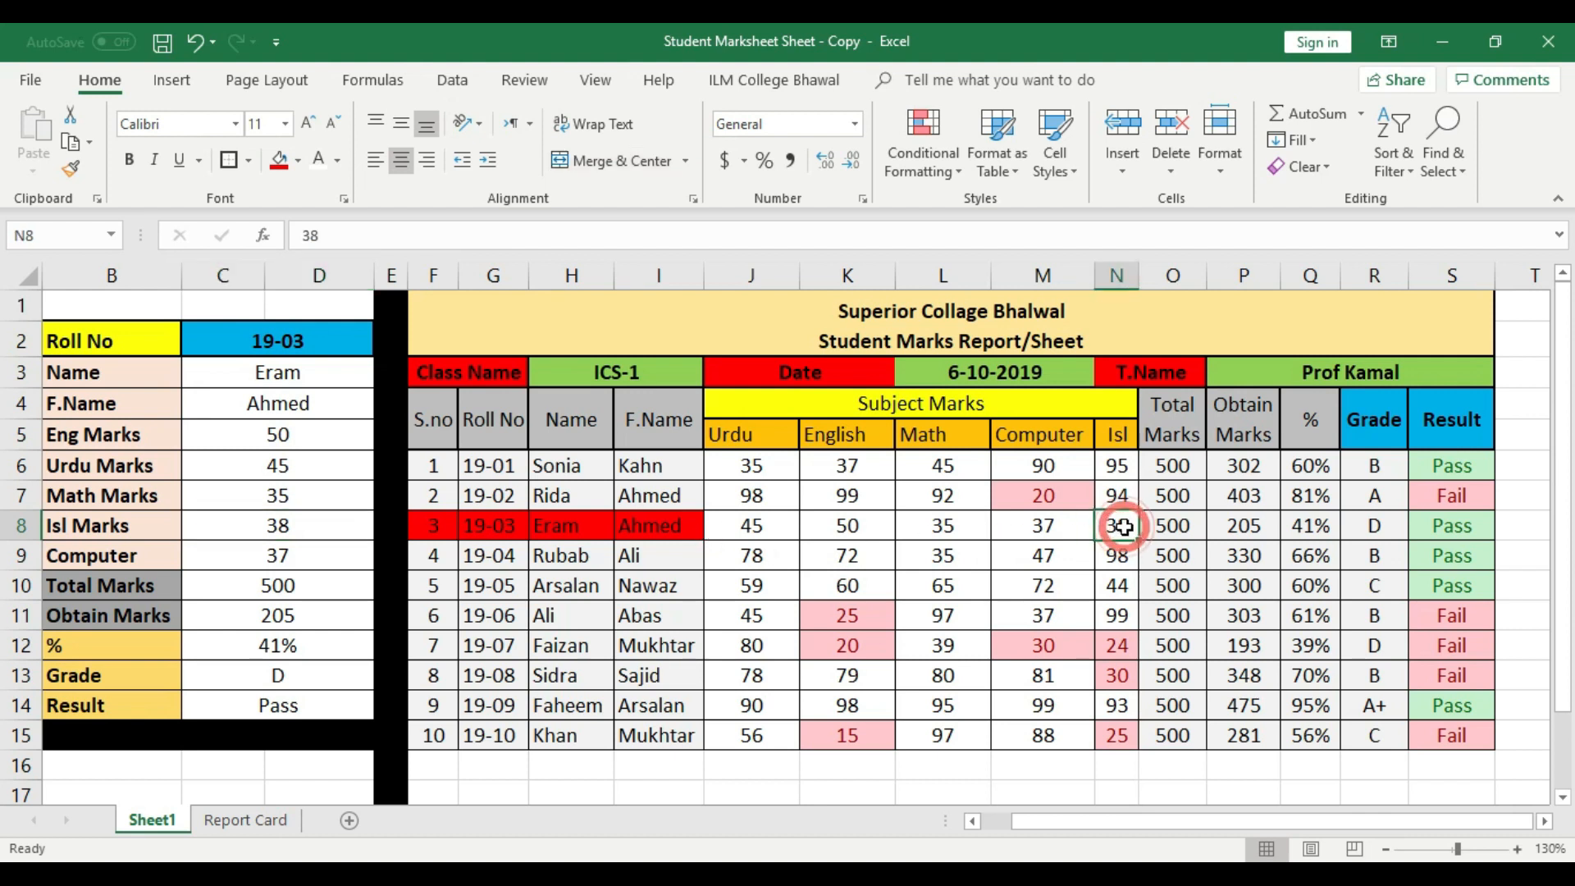
- Check the fetched percentage, grade and result in C12:C14 against row 8 of the marks table
click(148, 648)
click(310, 650)
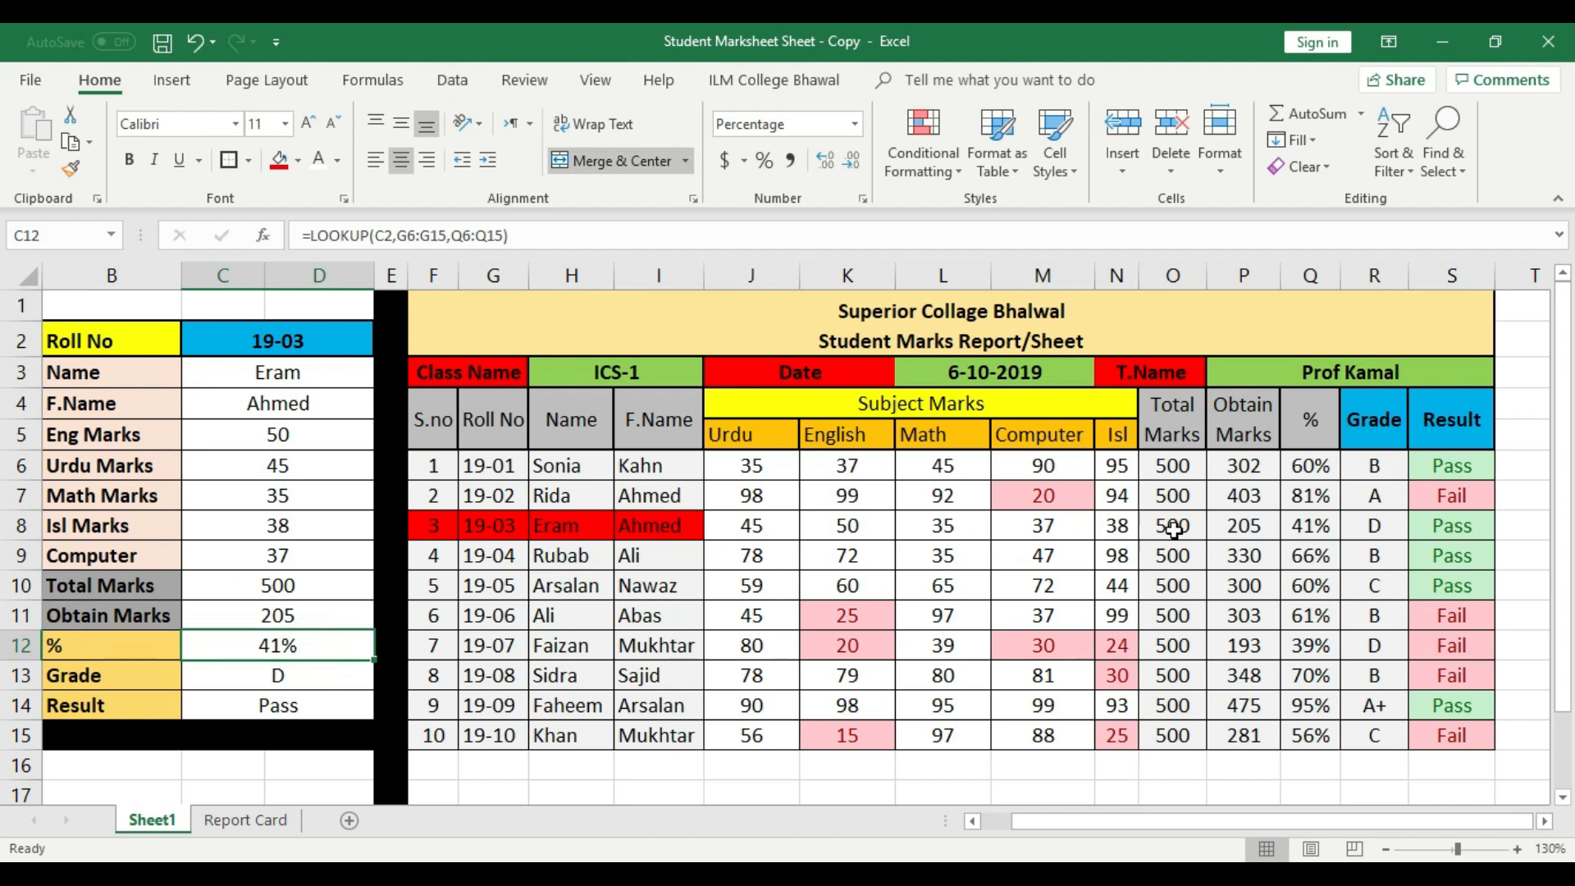
click(1316, 528)
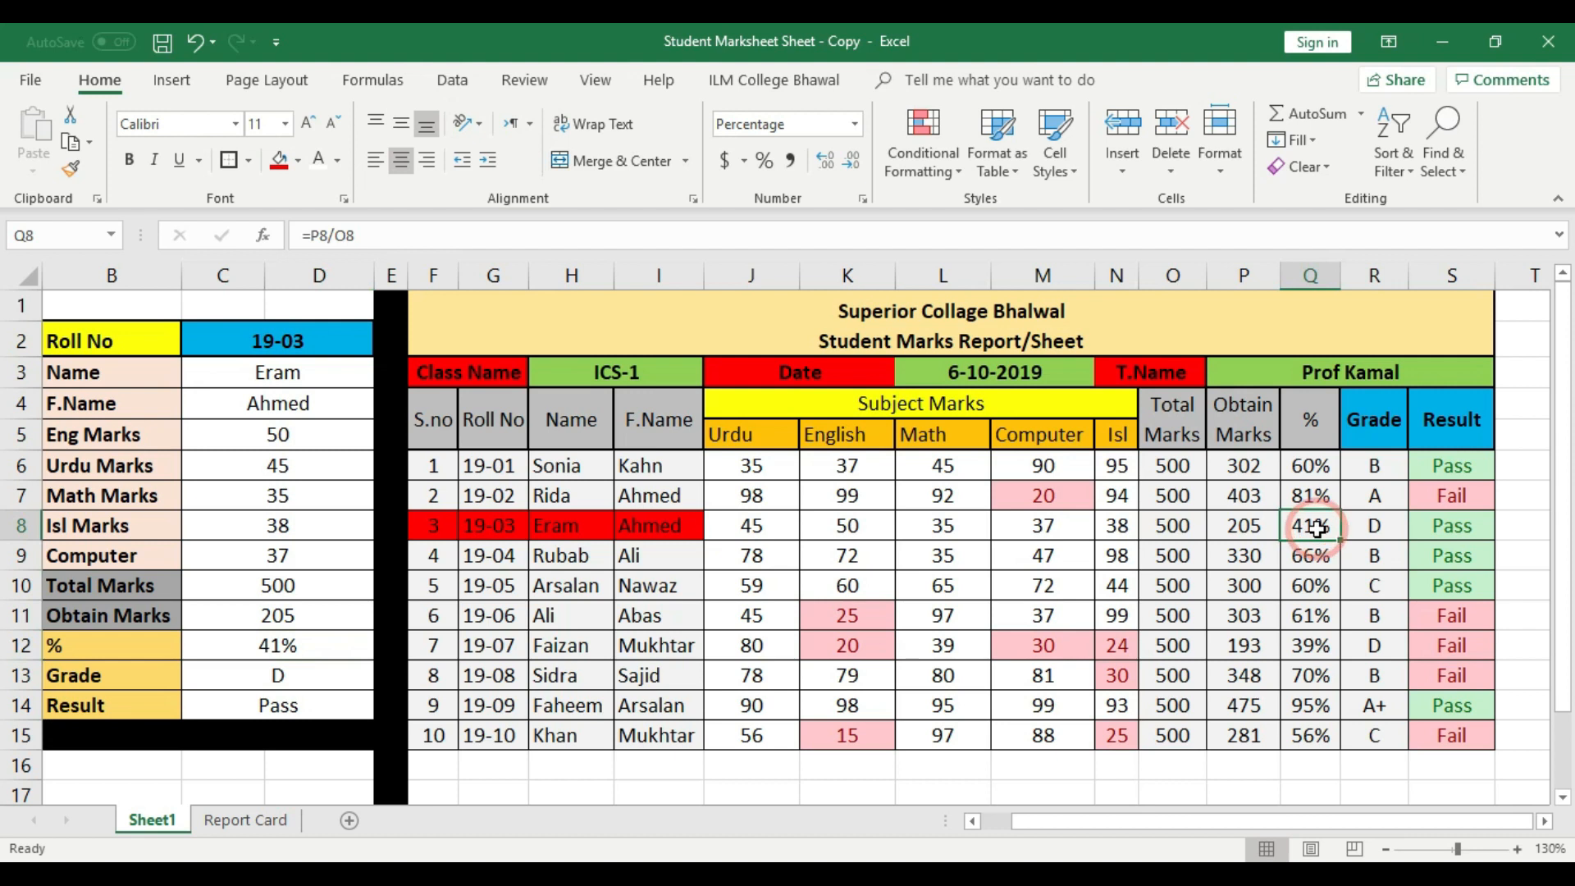
click(1375, 525)
click(1439, 525)
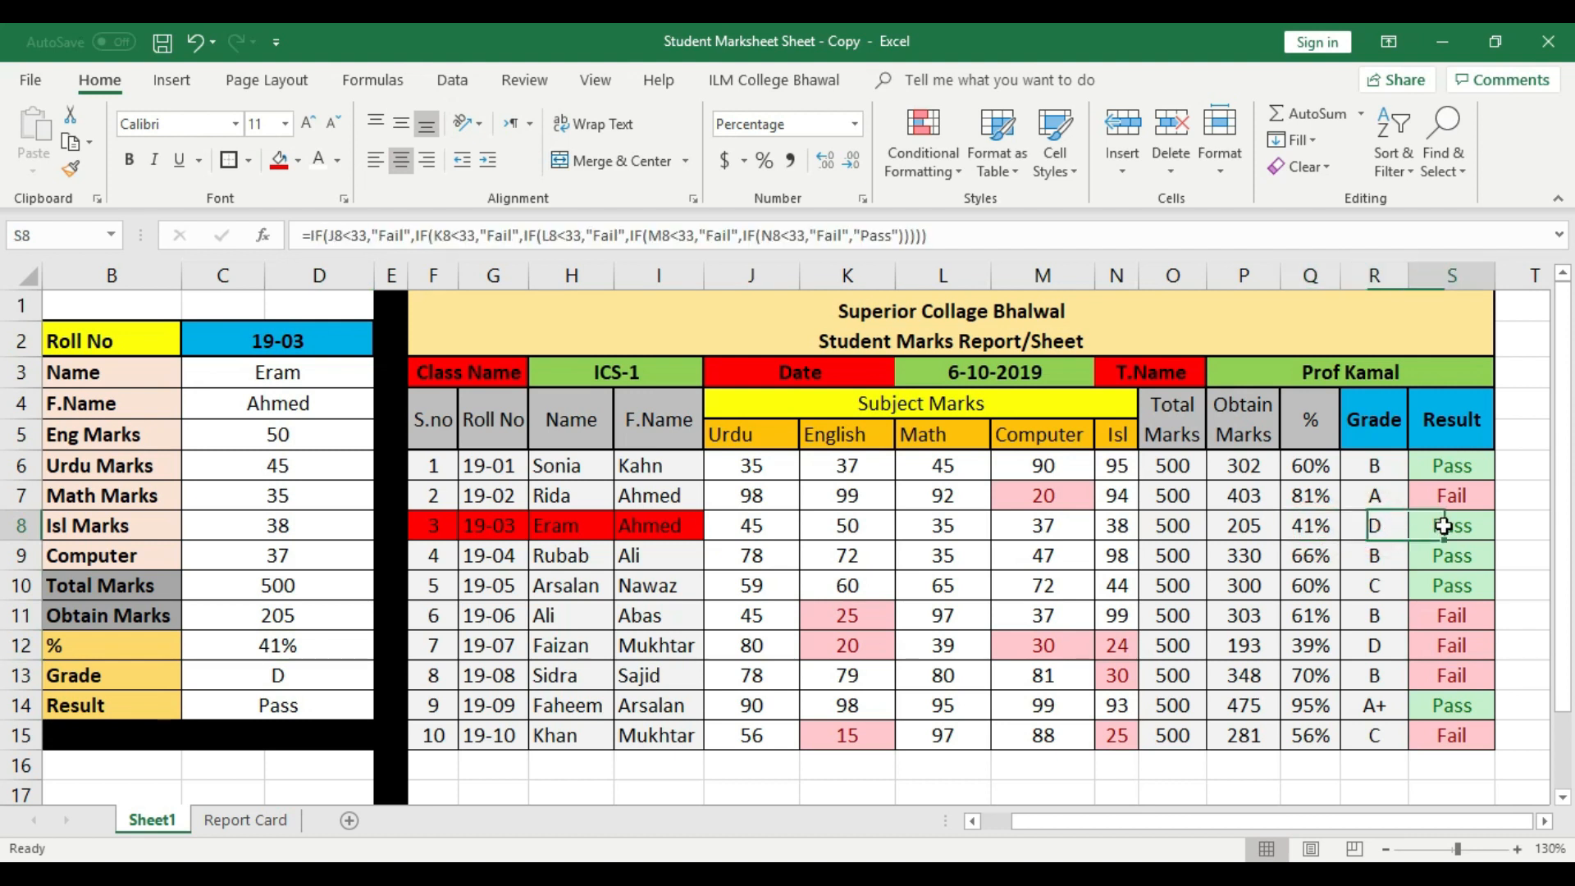
click(256, 678)
click(264, 703)
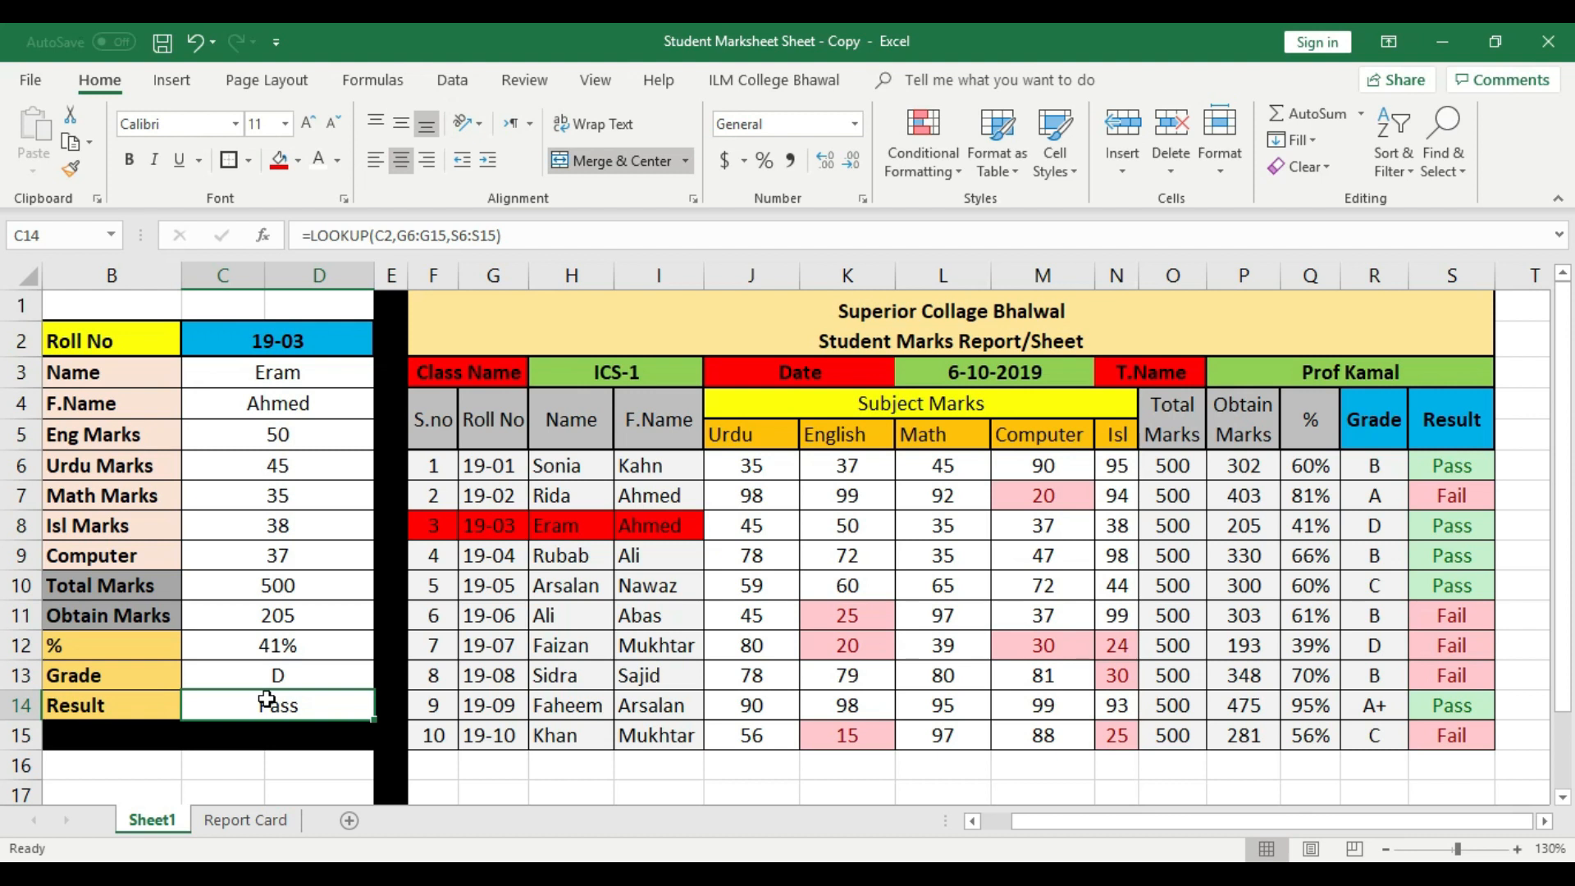
- Change the roll number in cell C2 to 19-05 to fetch another student's details
click(302, 336)
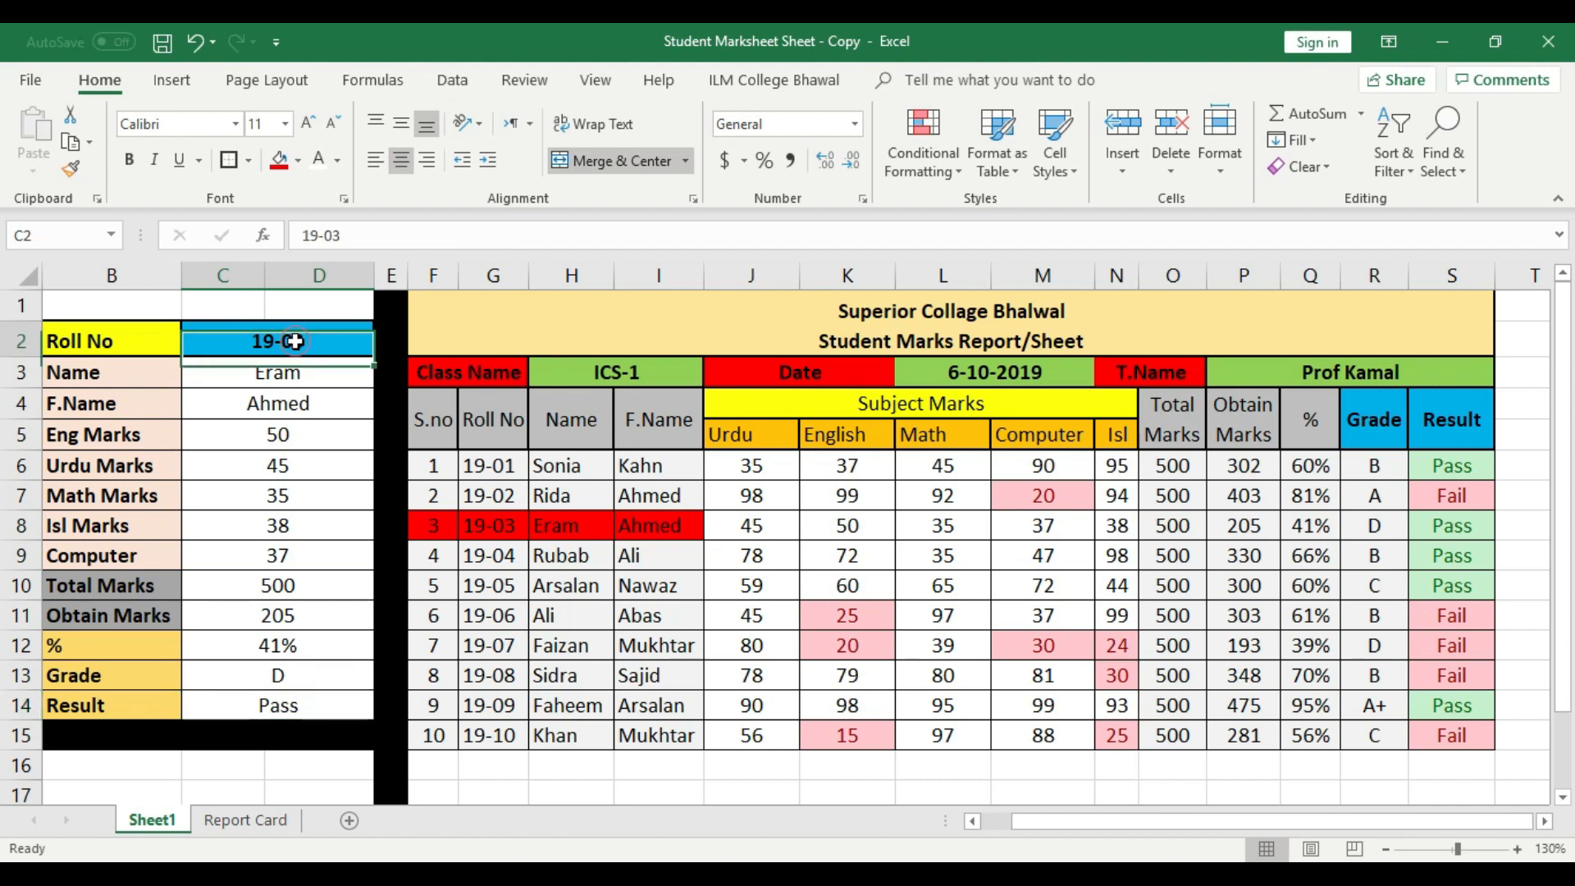
double_click(333, 338)
text(5)
key(Return)
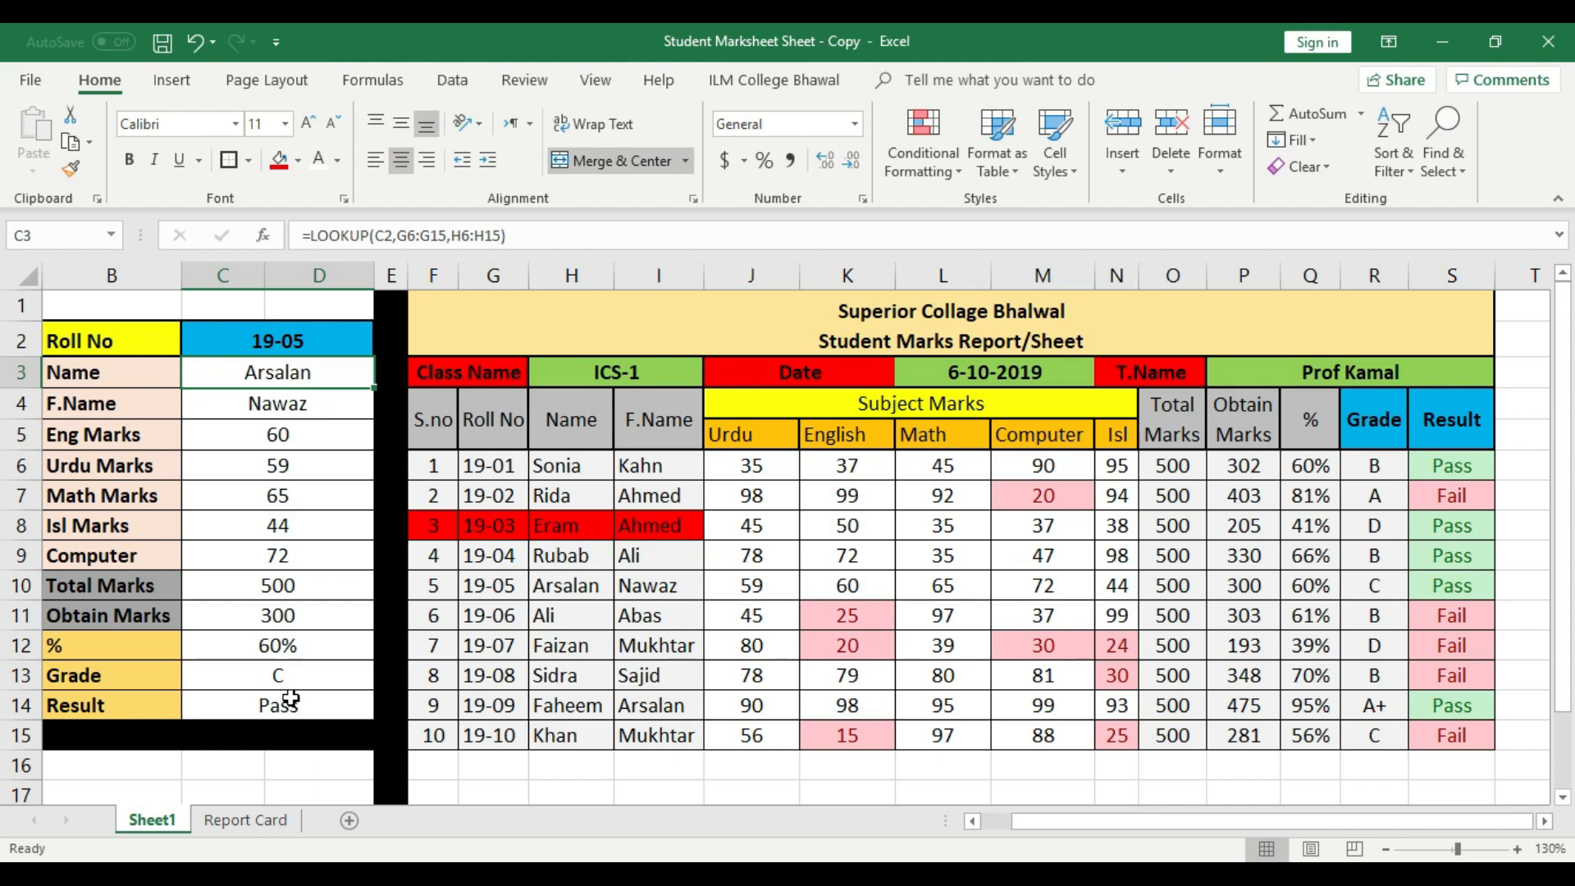
- Hide columns B through E, which hold the lookup panel, on Sheet1
drag(337, 261, 46, 263)
drag(390, 267, 89, 261)
right_click(88, 261)
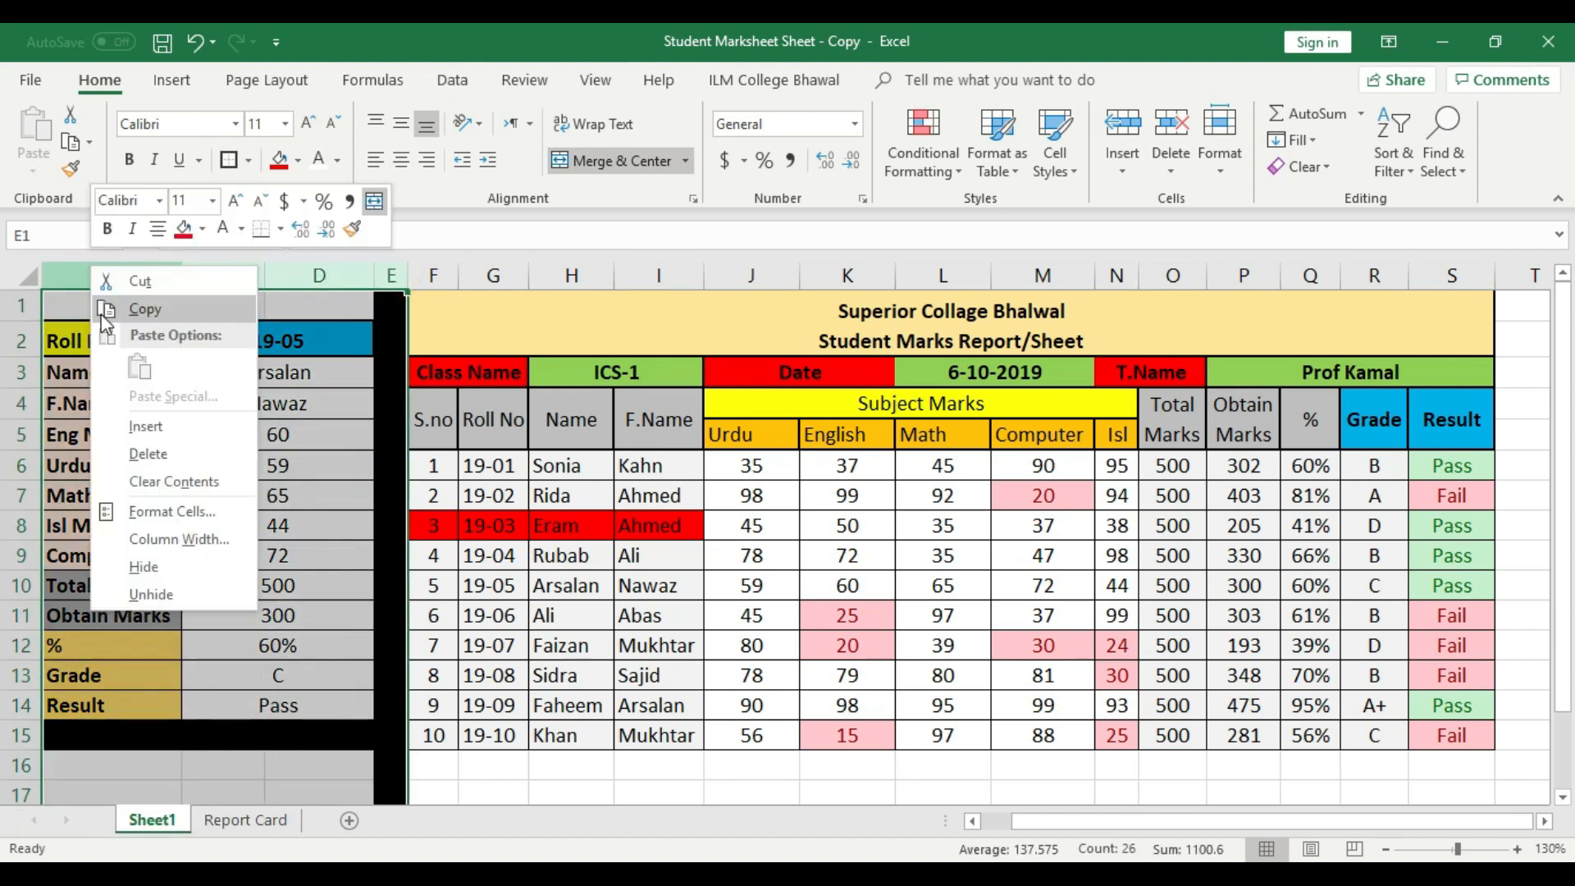
click(137, 560)
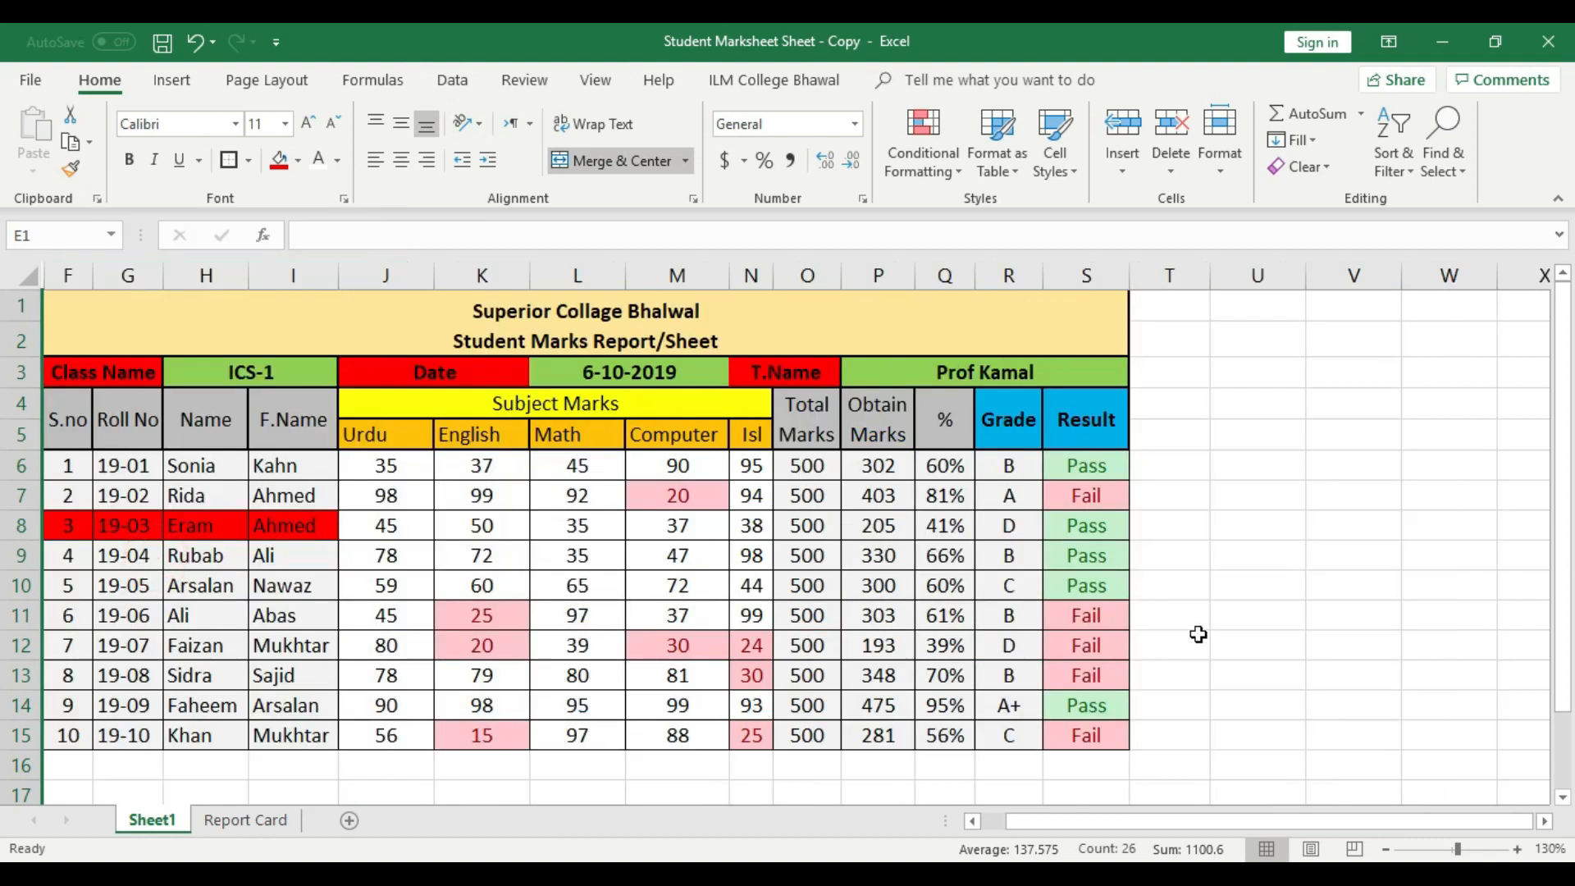
click(1306, 605)
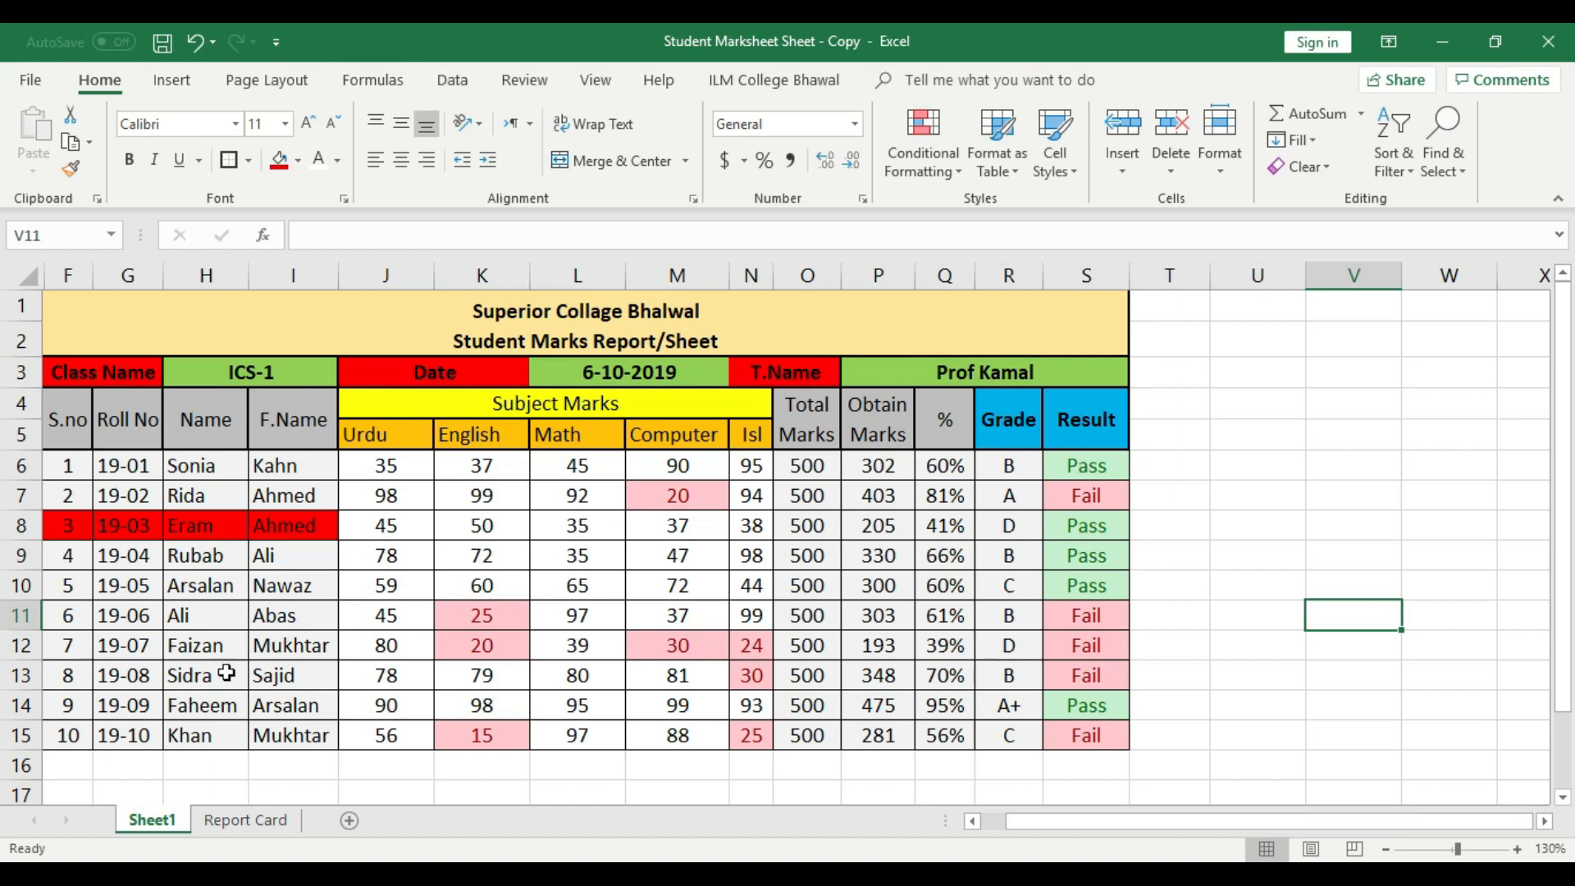
- Switch from Sheet1 to the Report Card sheet
click(247, 819)
click(1223, 628)
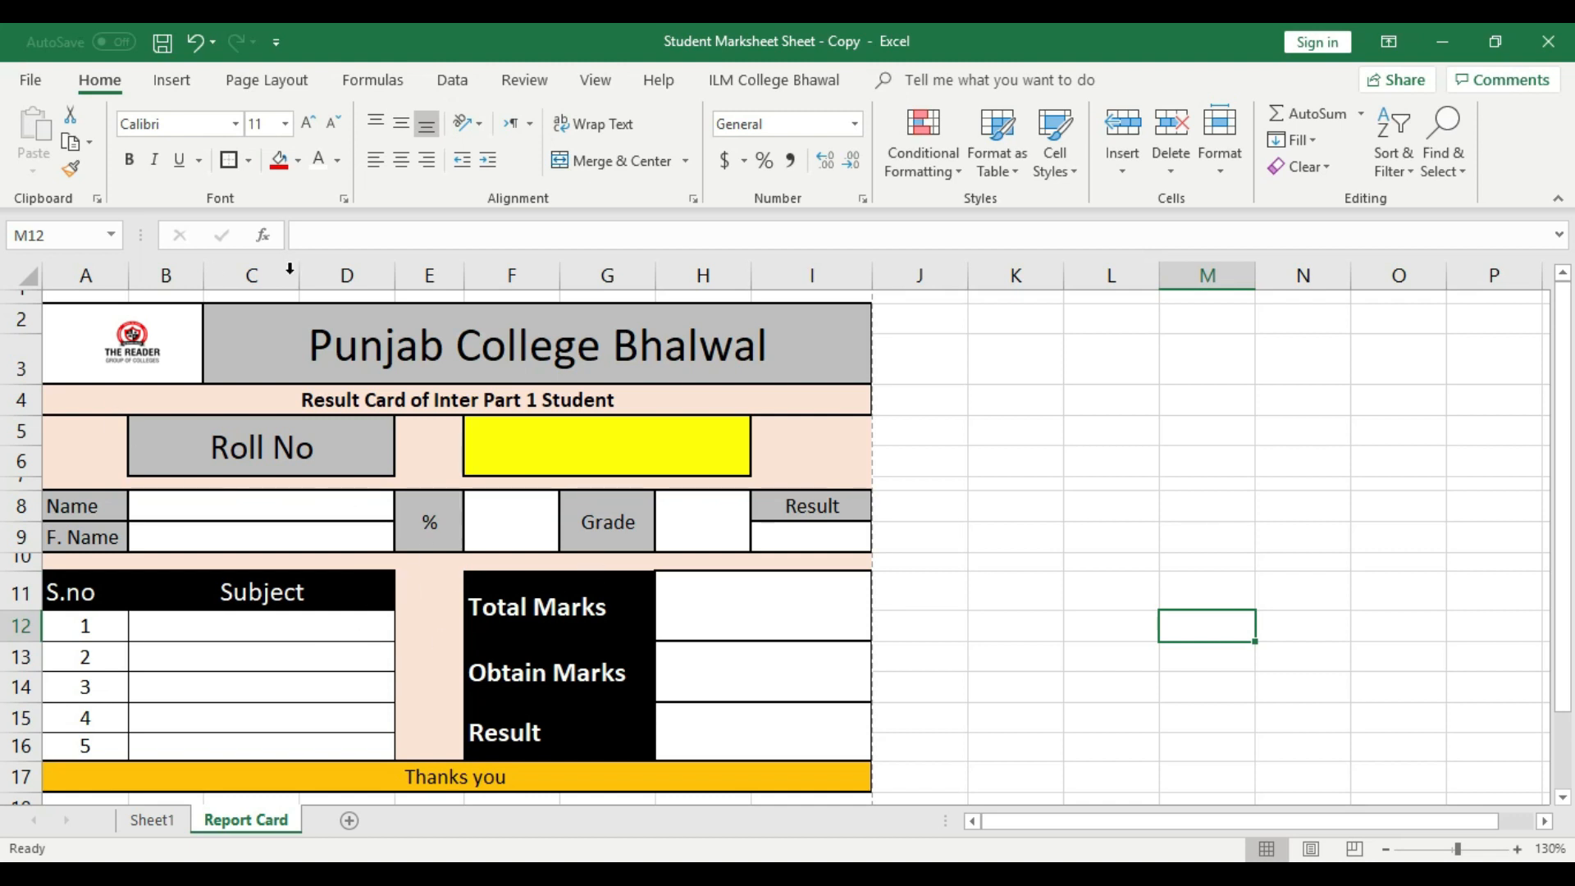
click(153, 819)
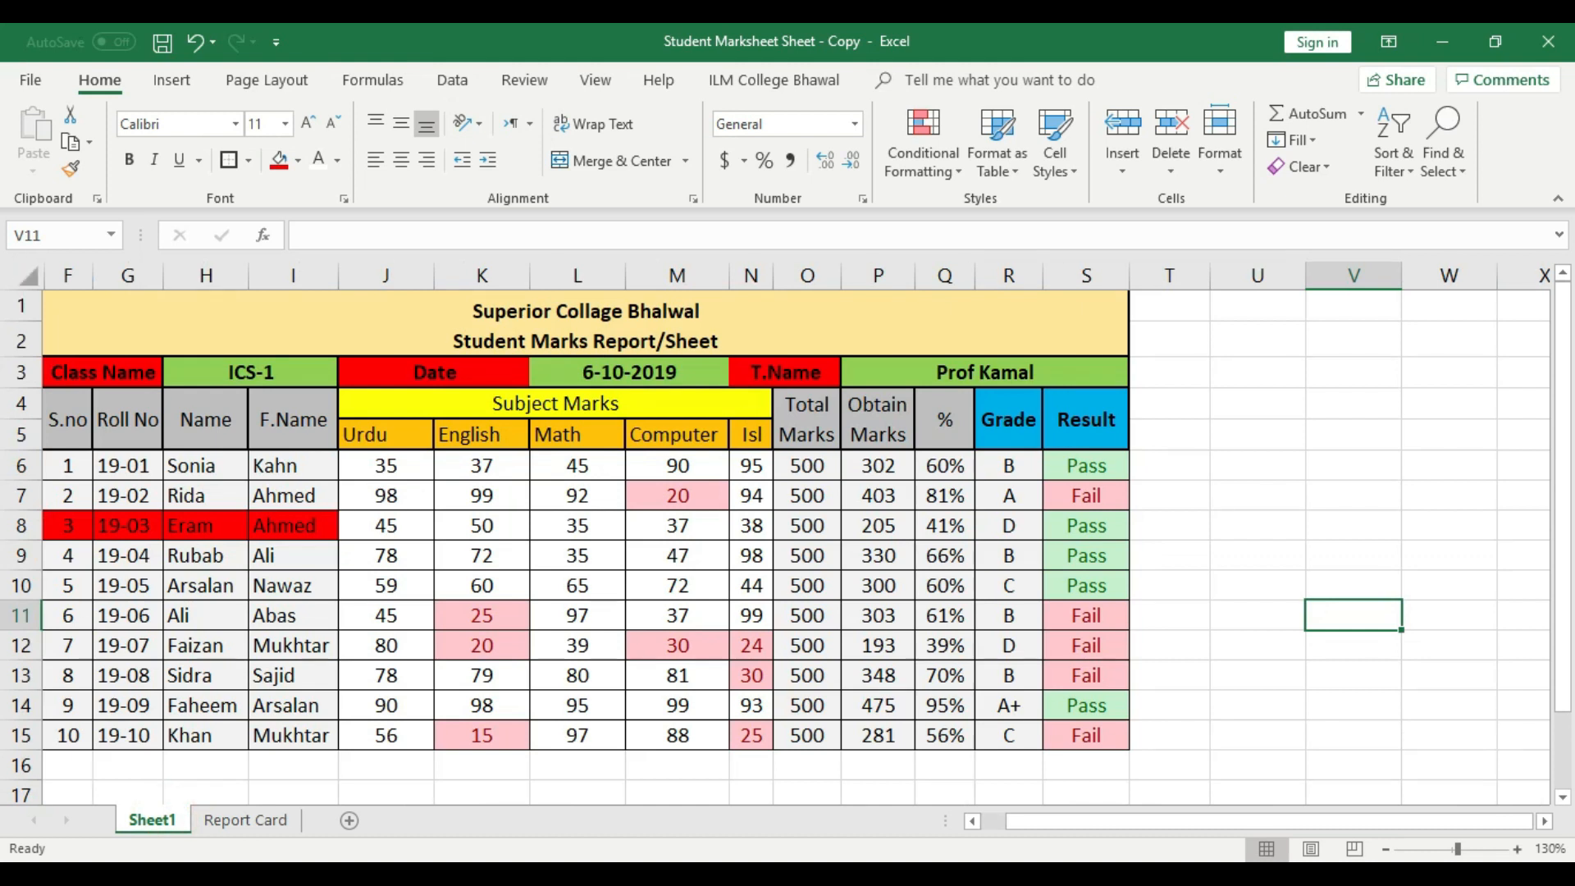
click(245, 820)
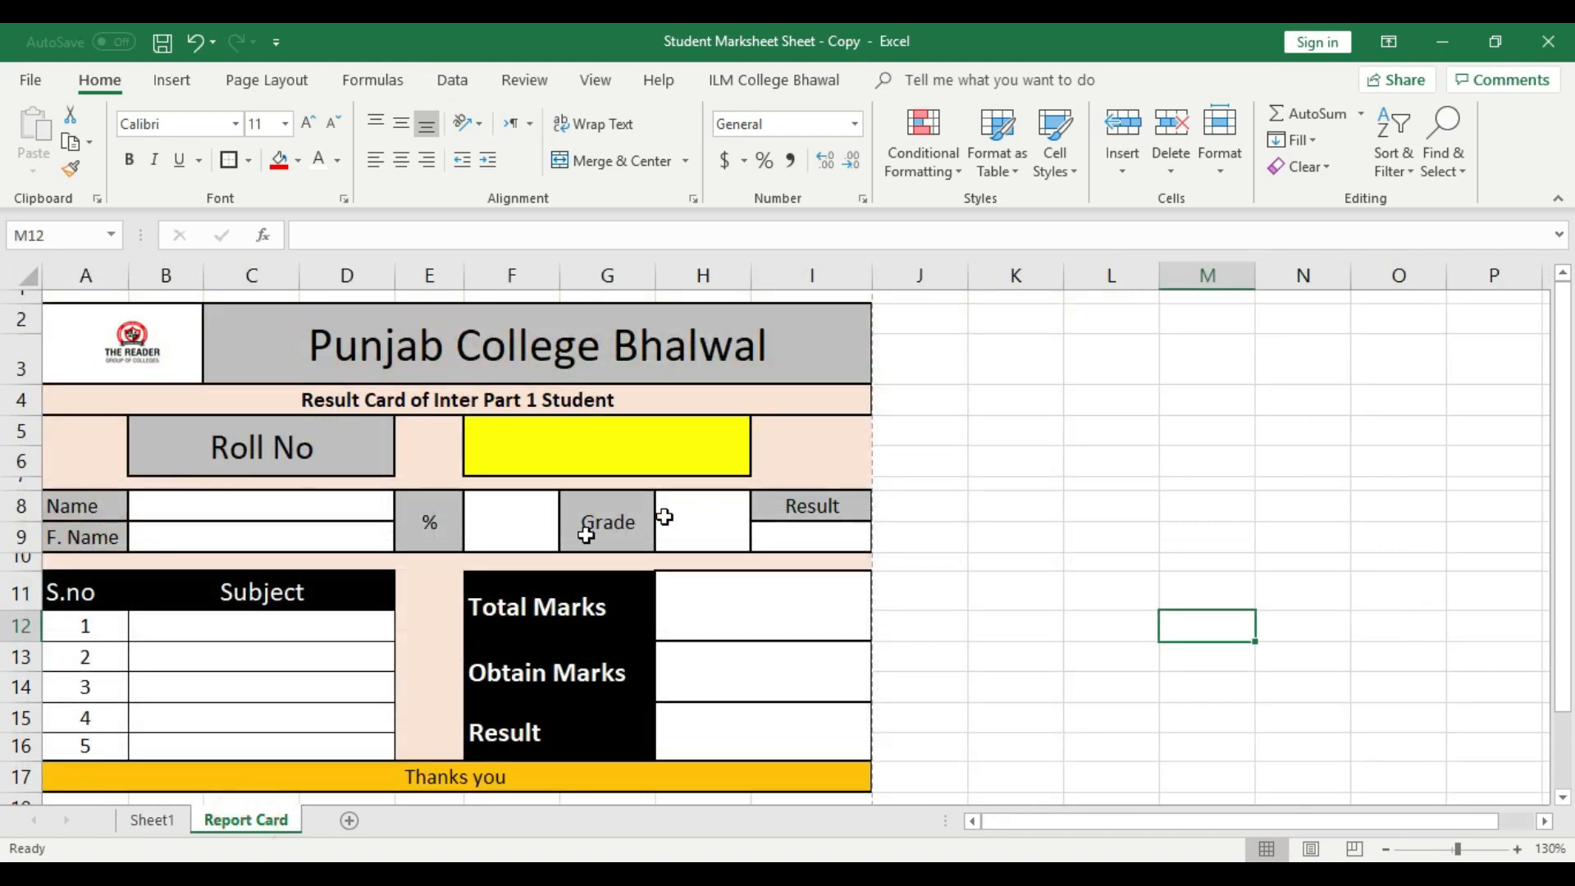
- Examine the report card's blank fields for roll number, name, percentage, grade, result and the five subject rows
click(616, 440)
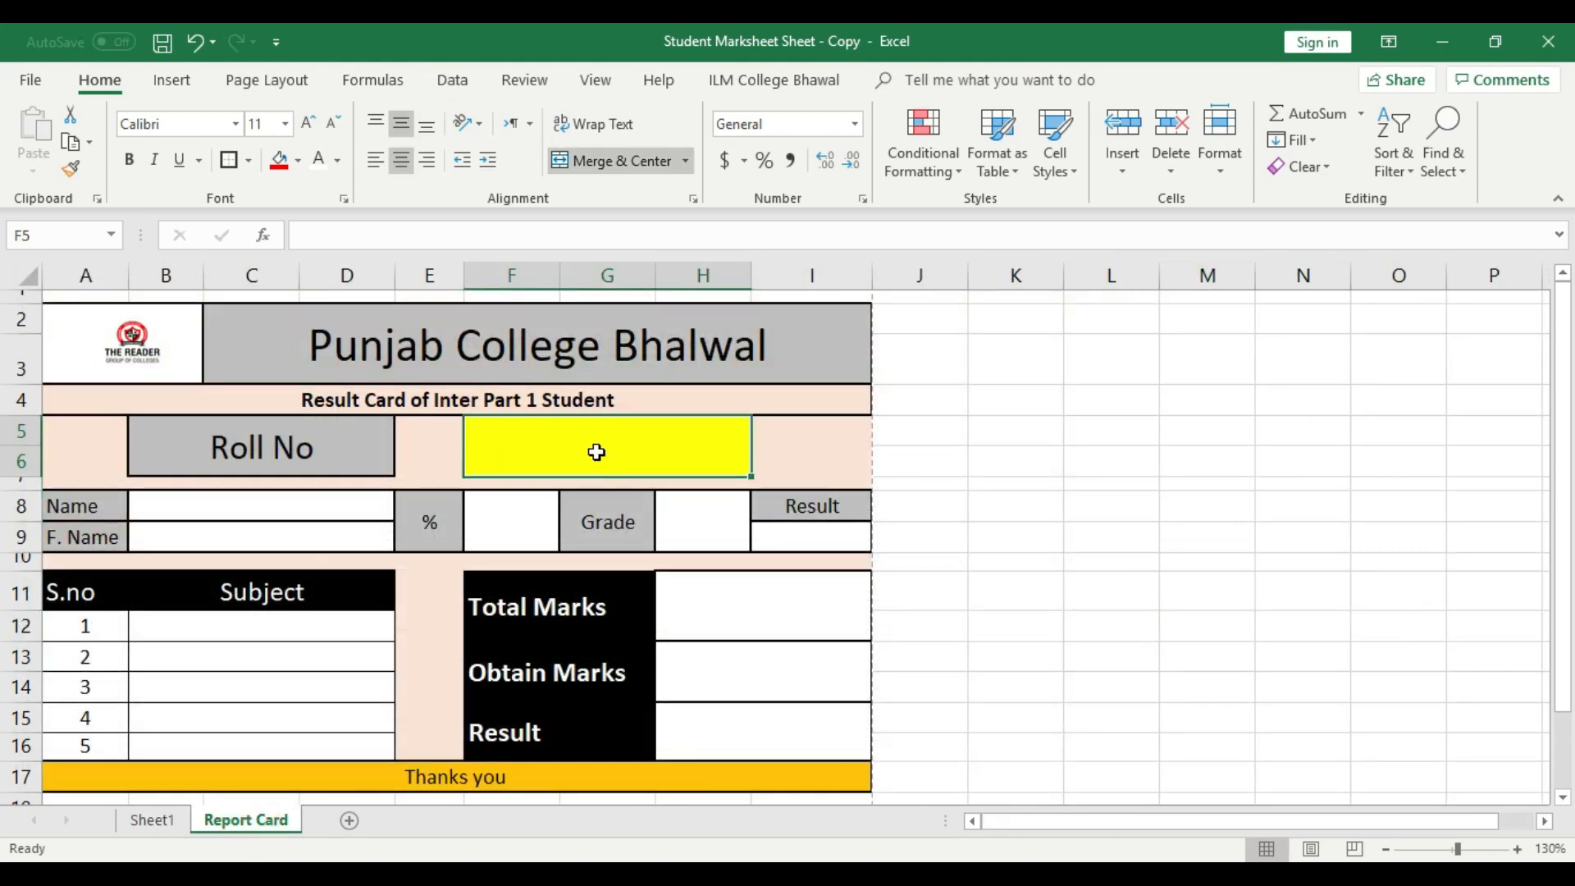
click(238, 533)
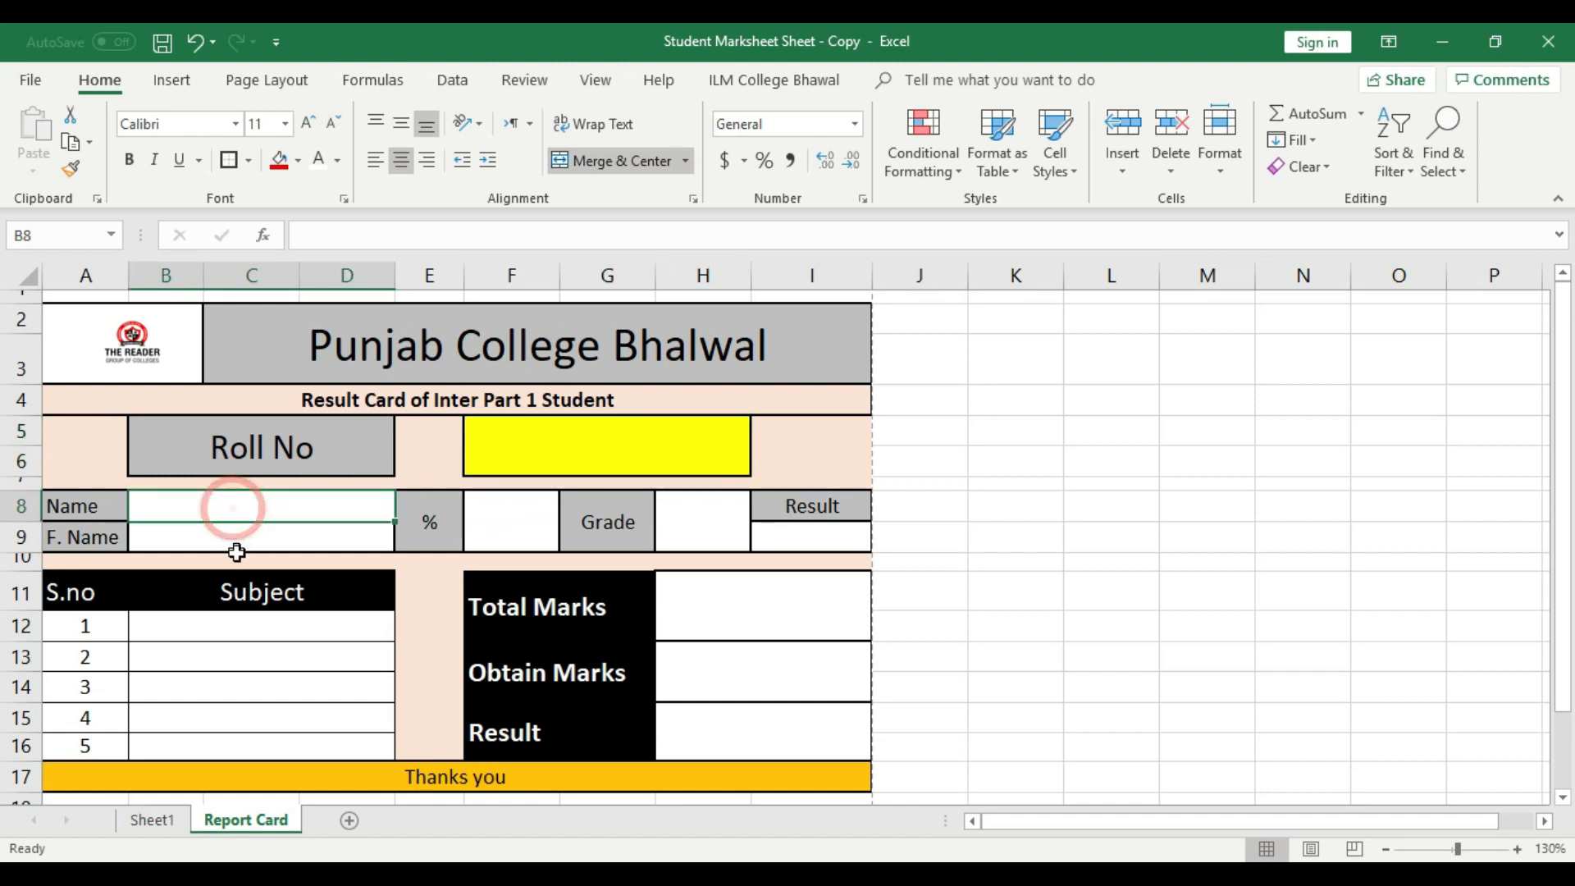
click(538, 520)
click(707, 528)
click(847, 535)
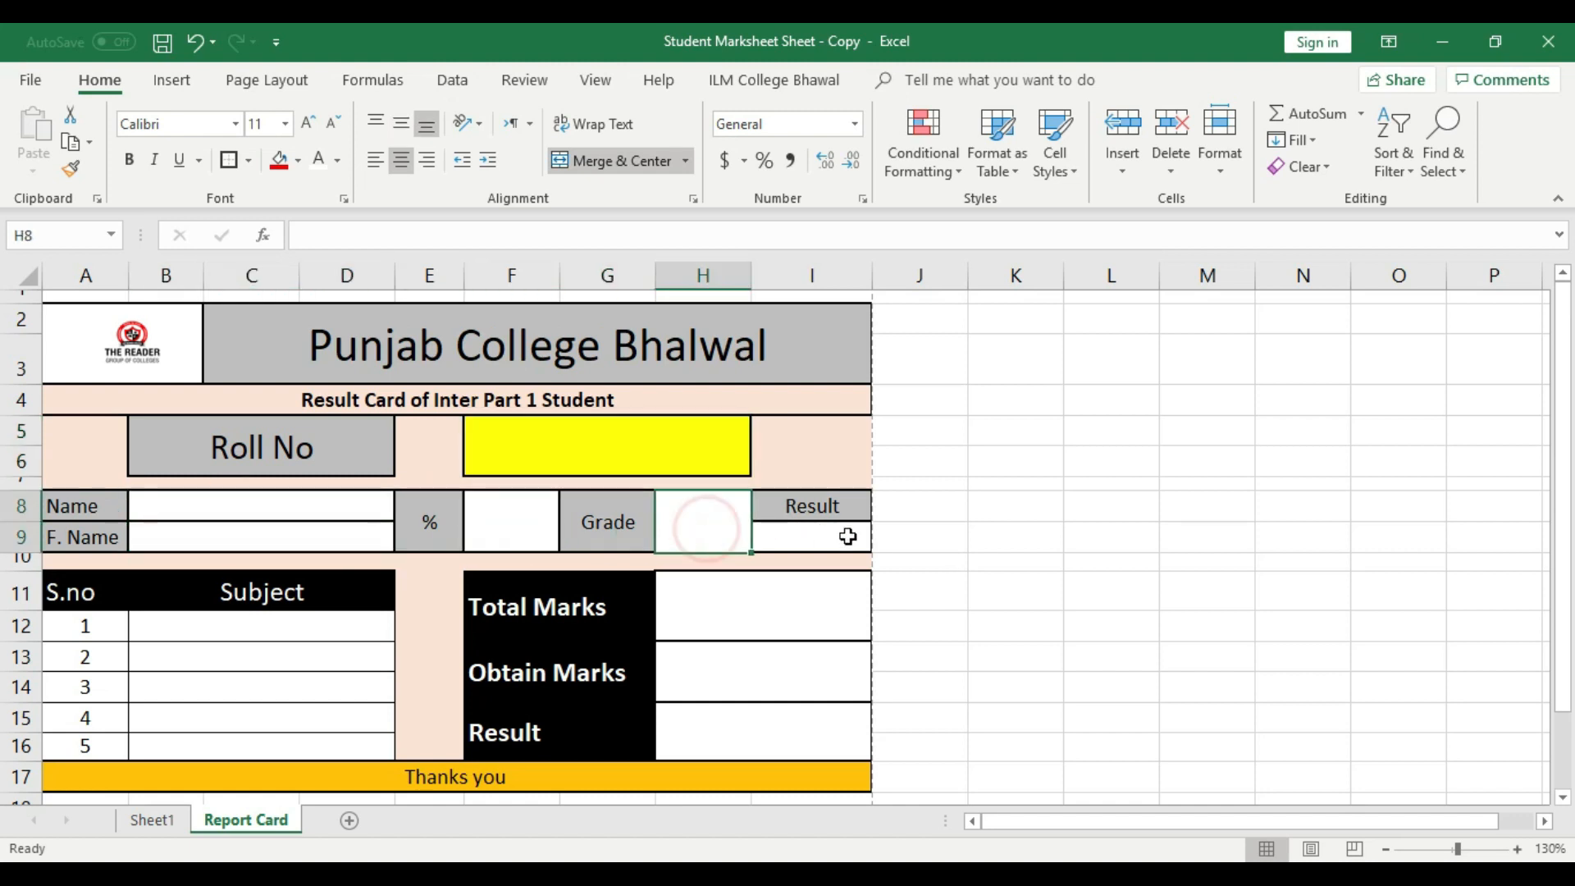
drag(281, 626, 280, 702)
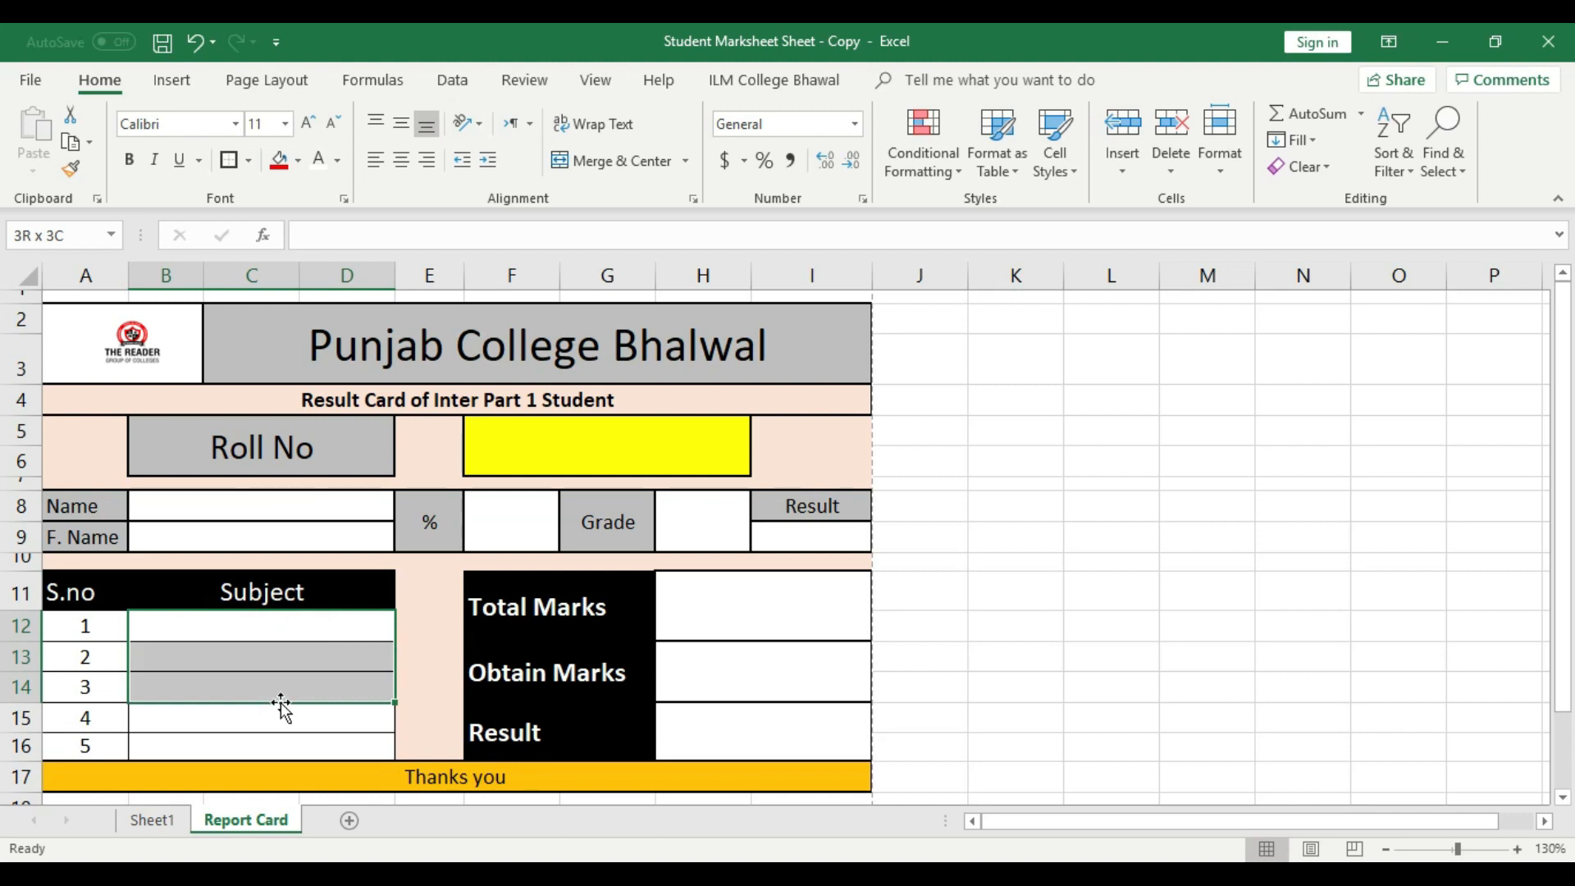
click(281, 693)
drag(275, 624, 276, 736)
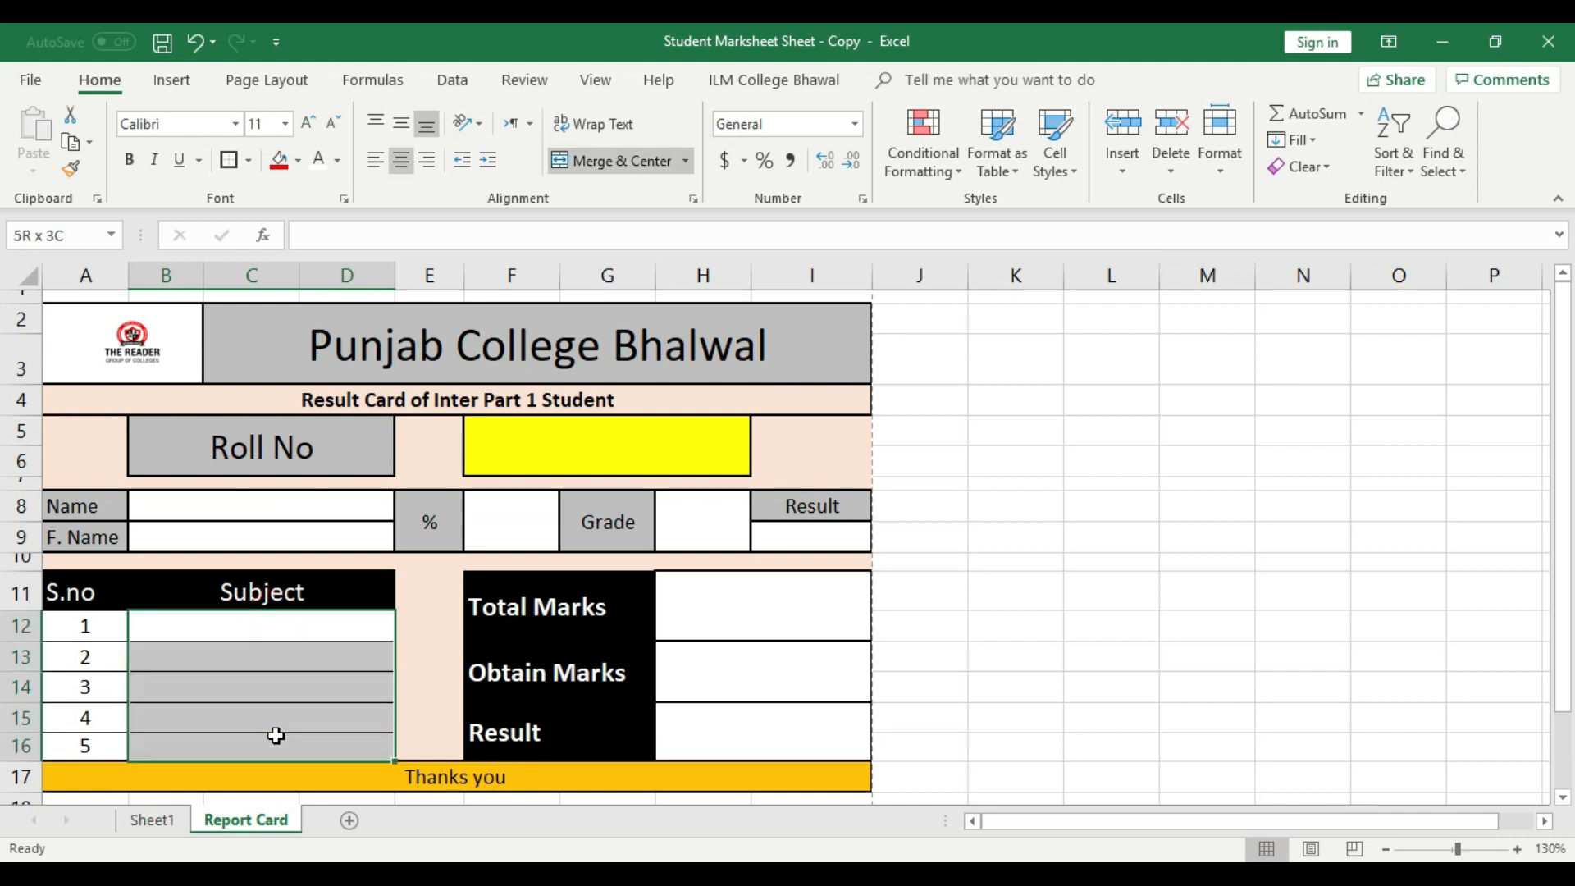
- Unmerge B12:D12, merge and center only C12:D12, and copy this layout down through row 16
click(327, 668)
click(327, 623)
click(650, 160)
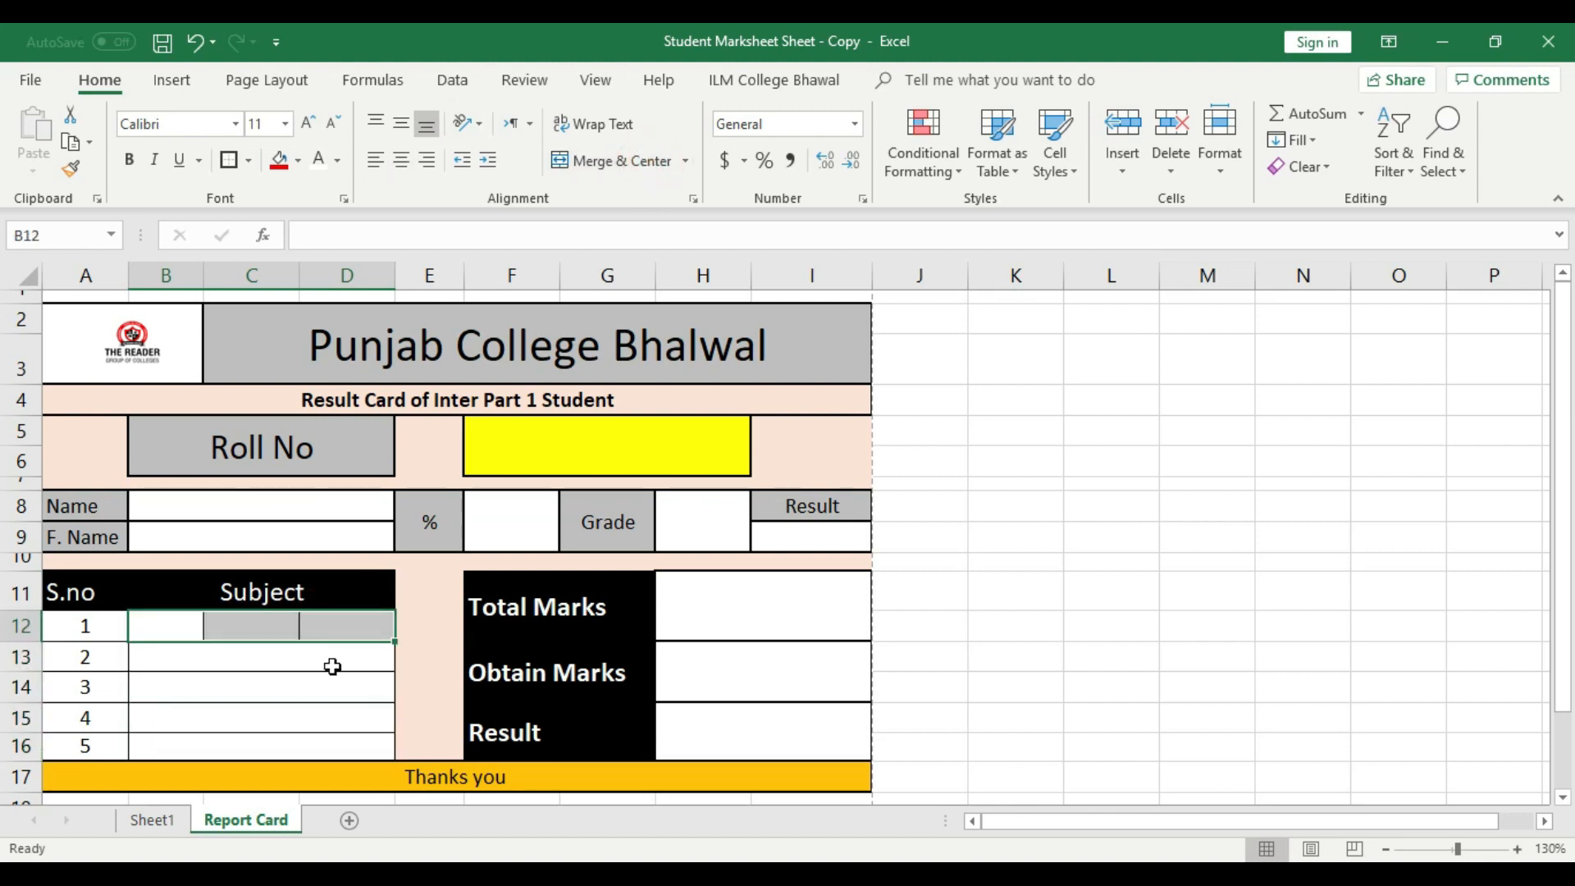
click(287, 642)
drag(285, 632, 333, 632)
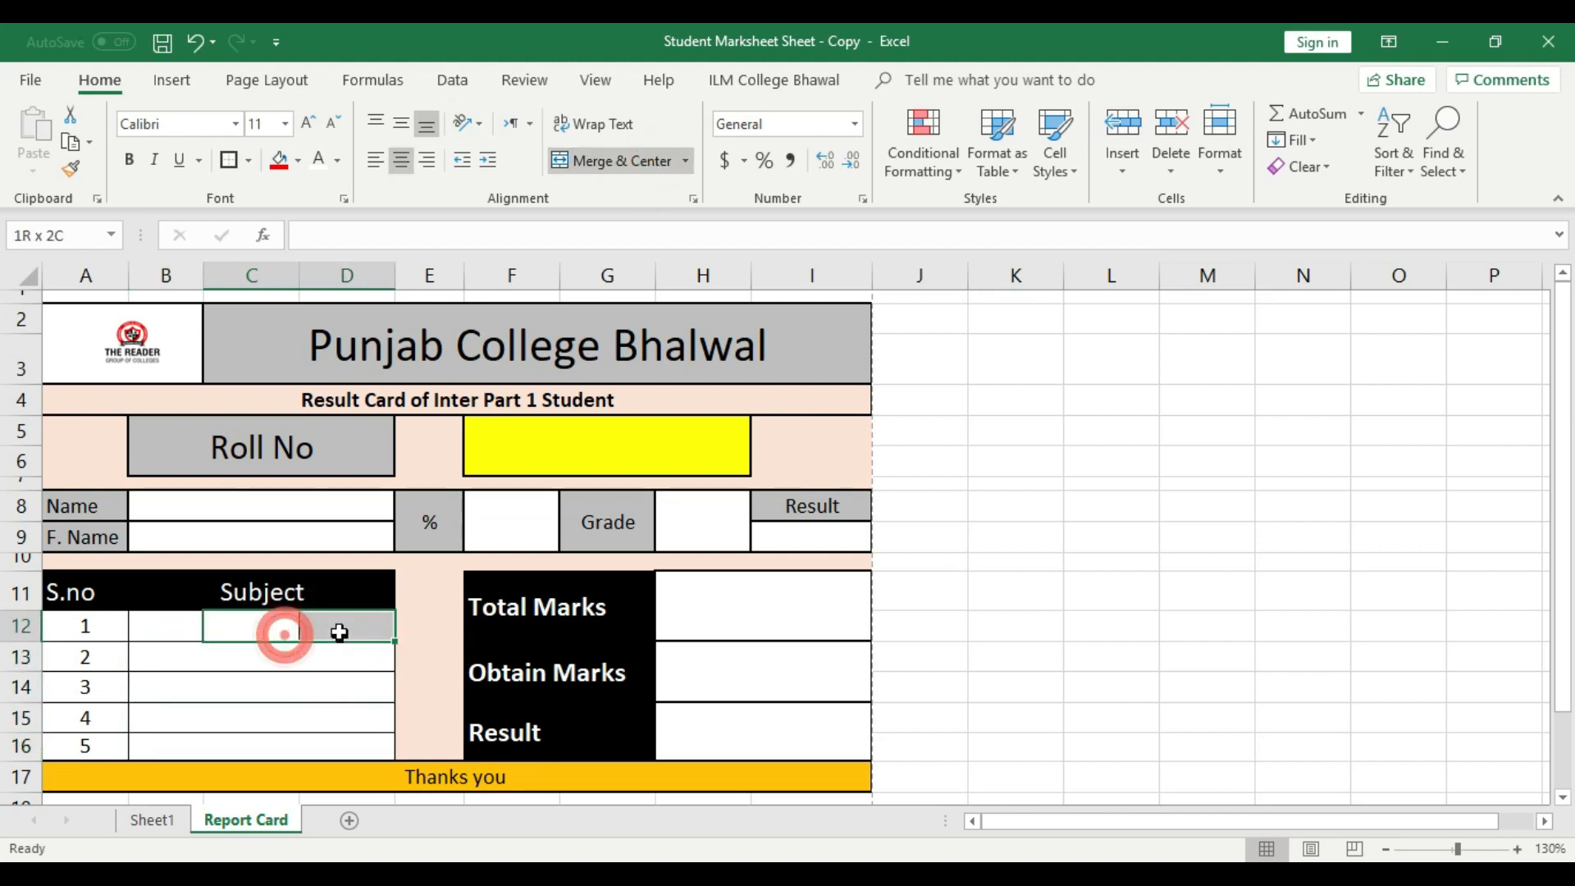
click(607, 161)
mouse_move(169, 632)
mouse_down()
mouse_move(371, 644)
mouse_move(394, 656)
mouse_move(394, 745)
mouse_move(308, 693)
mouse_up()
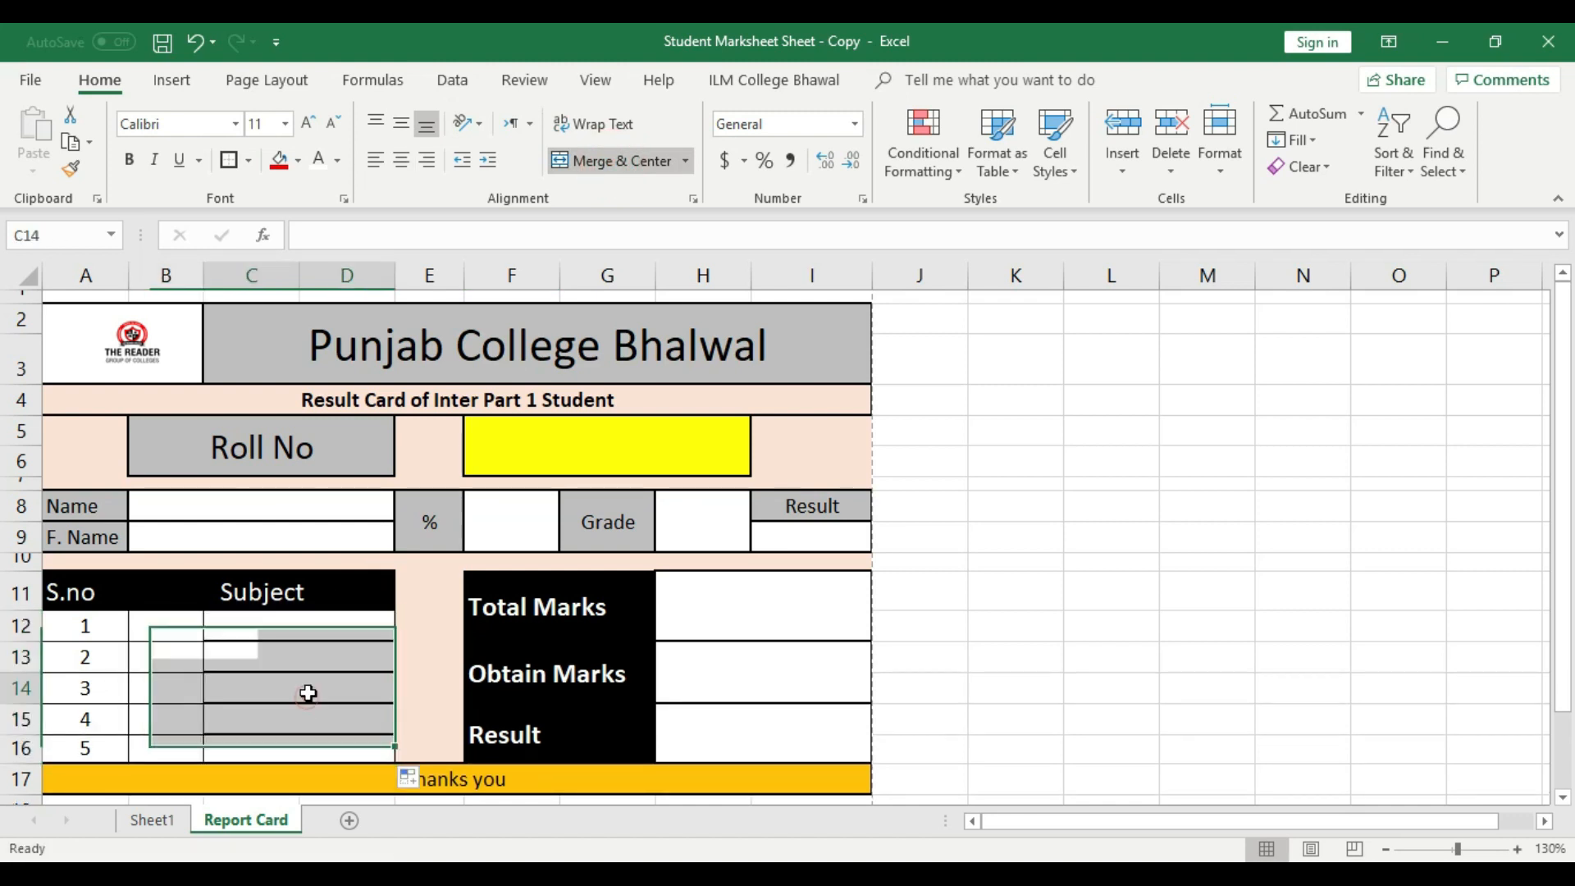
- Enter the subject names Eng, Urdu, Math, Com and Isl in cells B12:B16 of the report card
click(165, 632)
text(Eng)
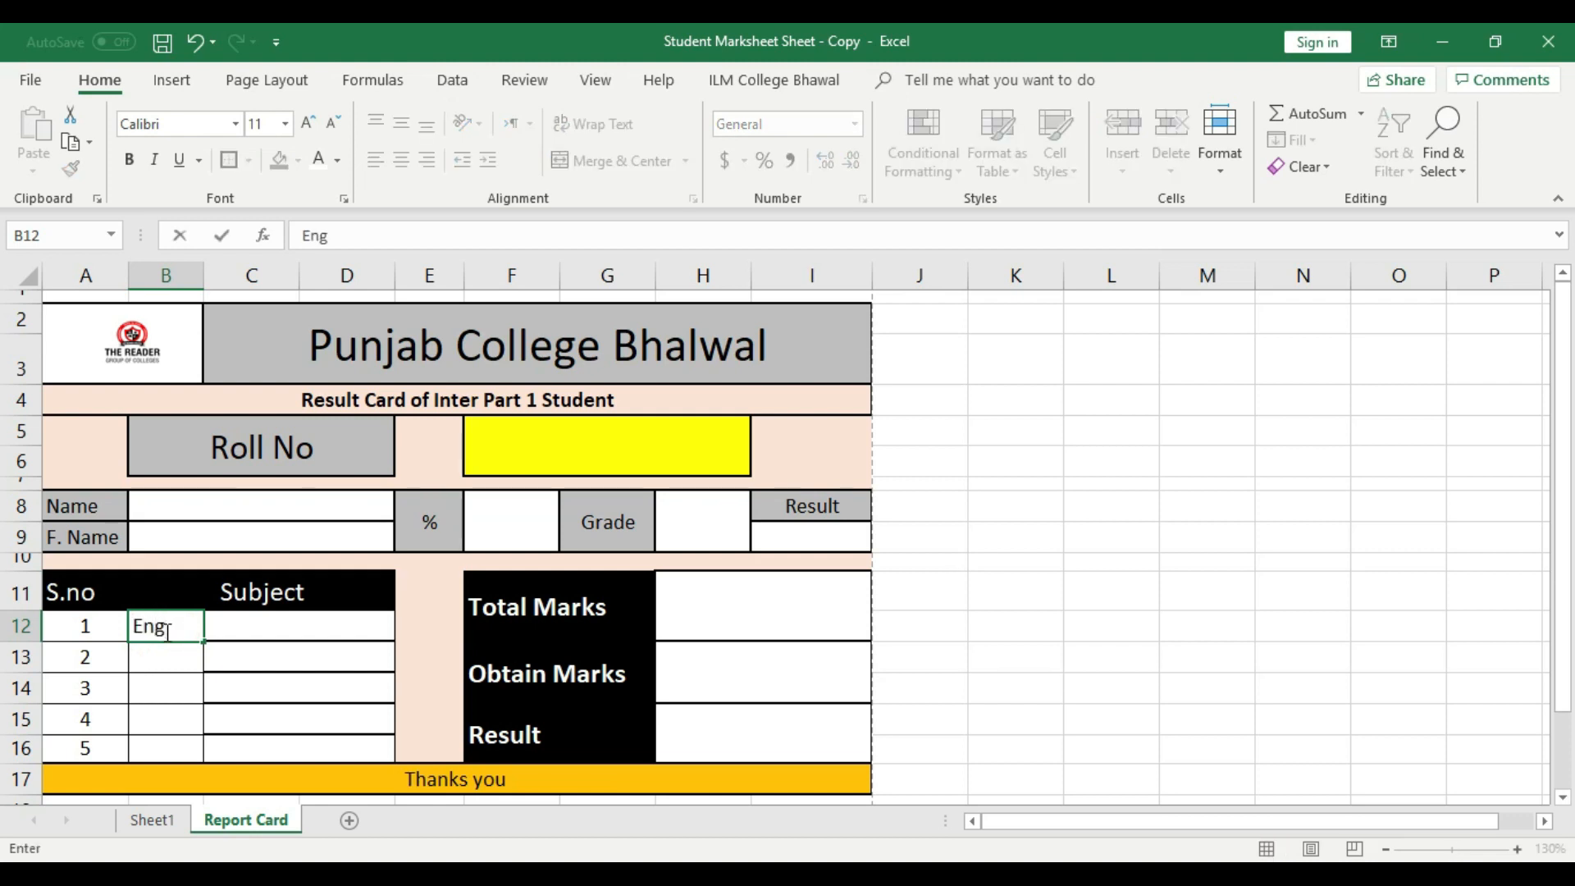
key(Return)
text(U)
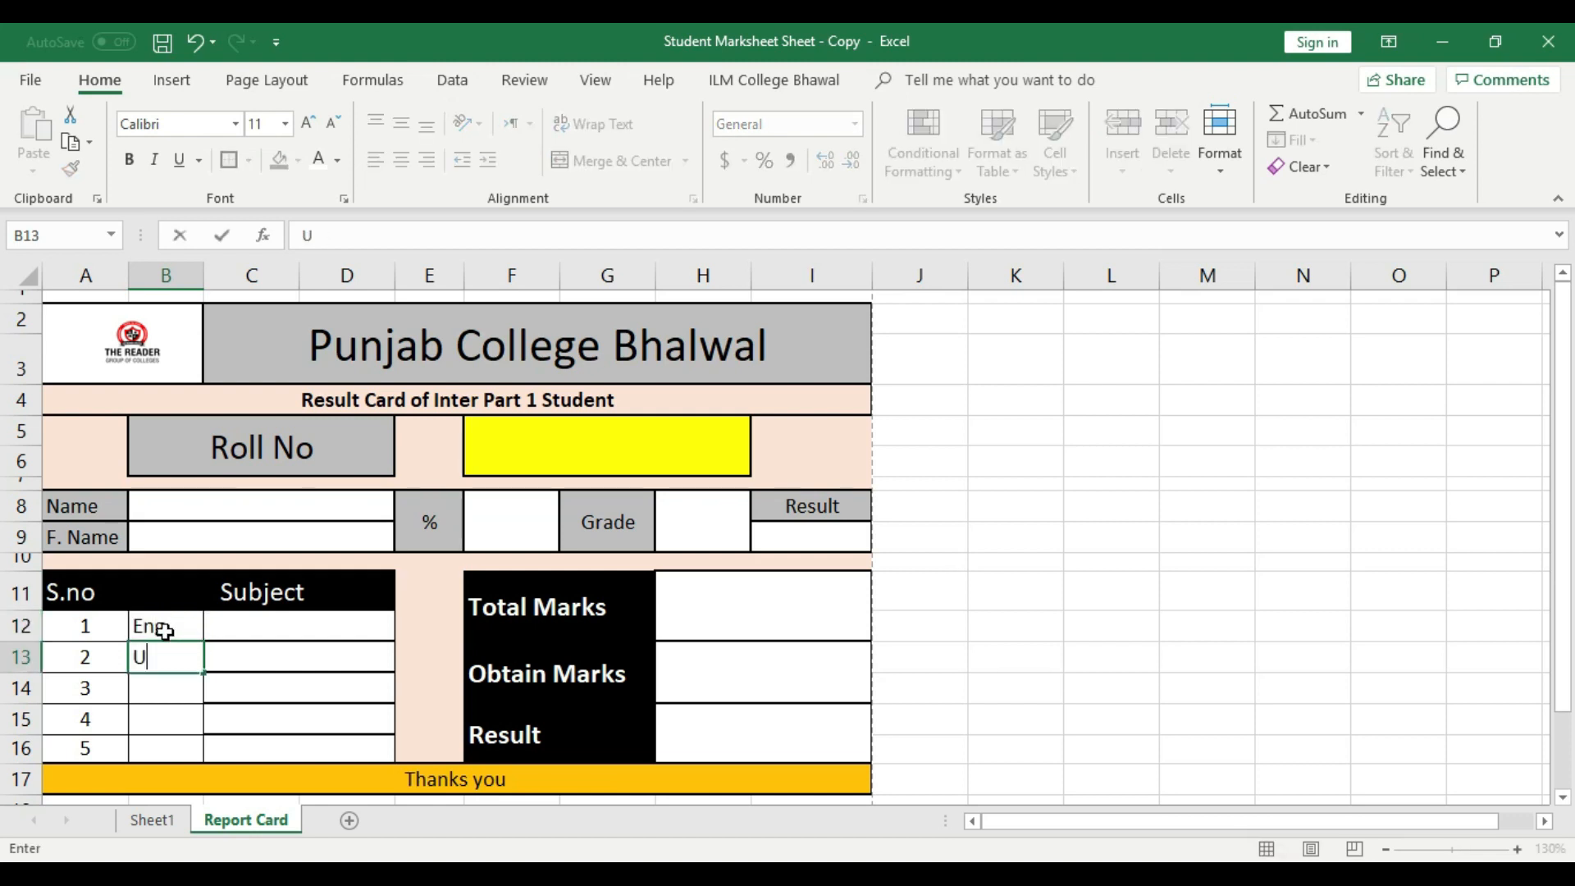
text(rdu)
key(Return)
text(Math)
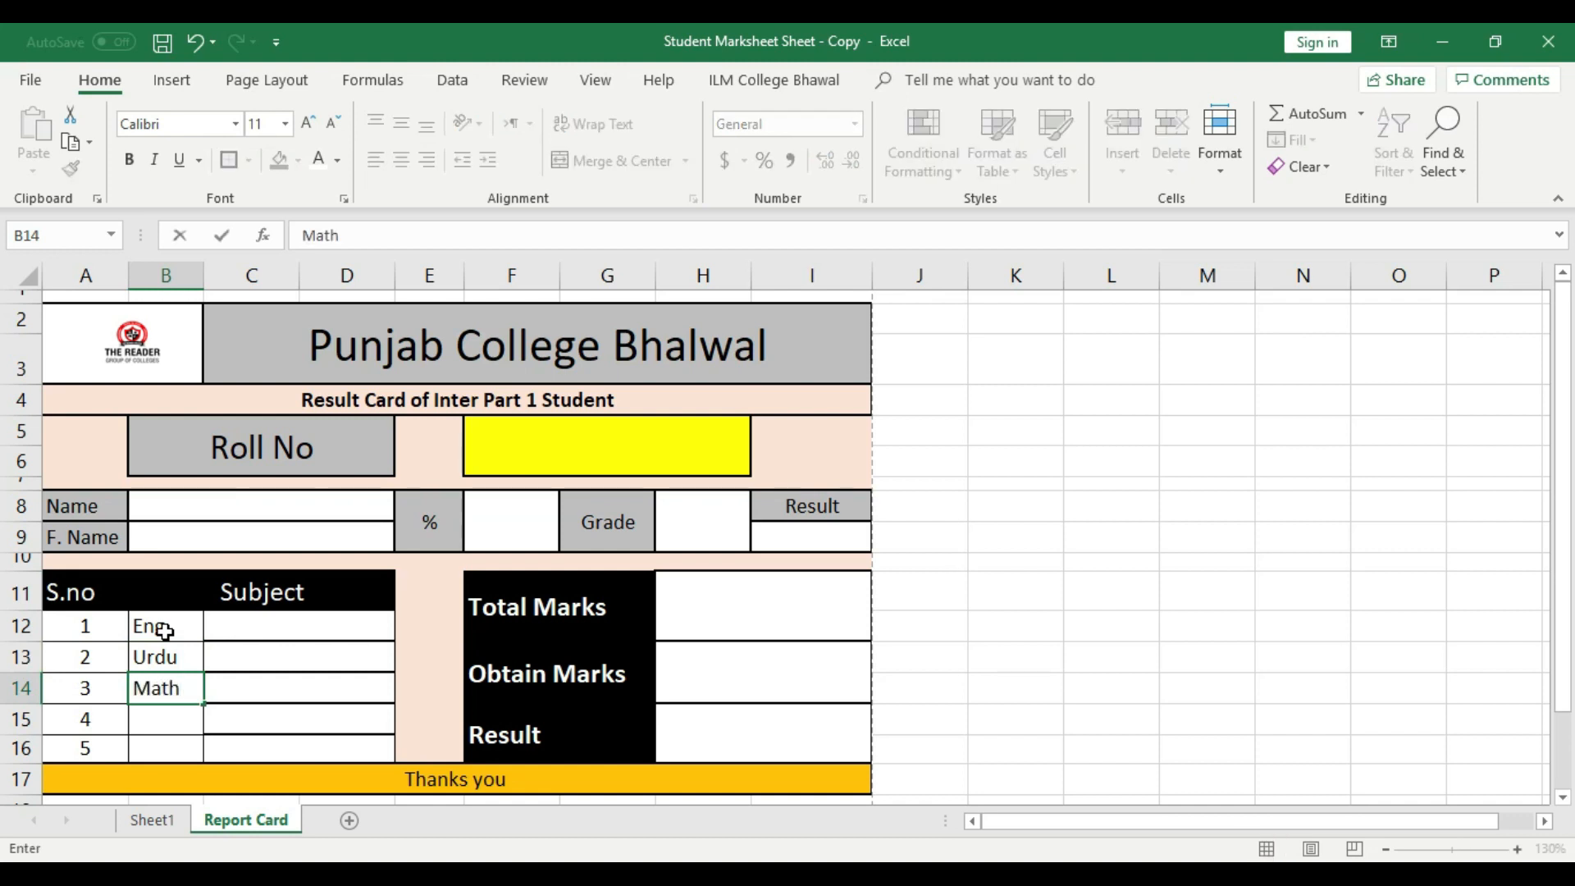
key(Return)
text(Co)
key(Return)
text(Is)
click(268, 676)
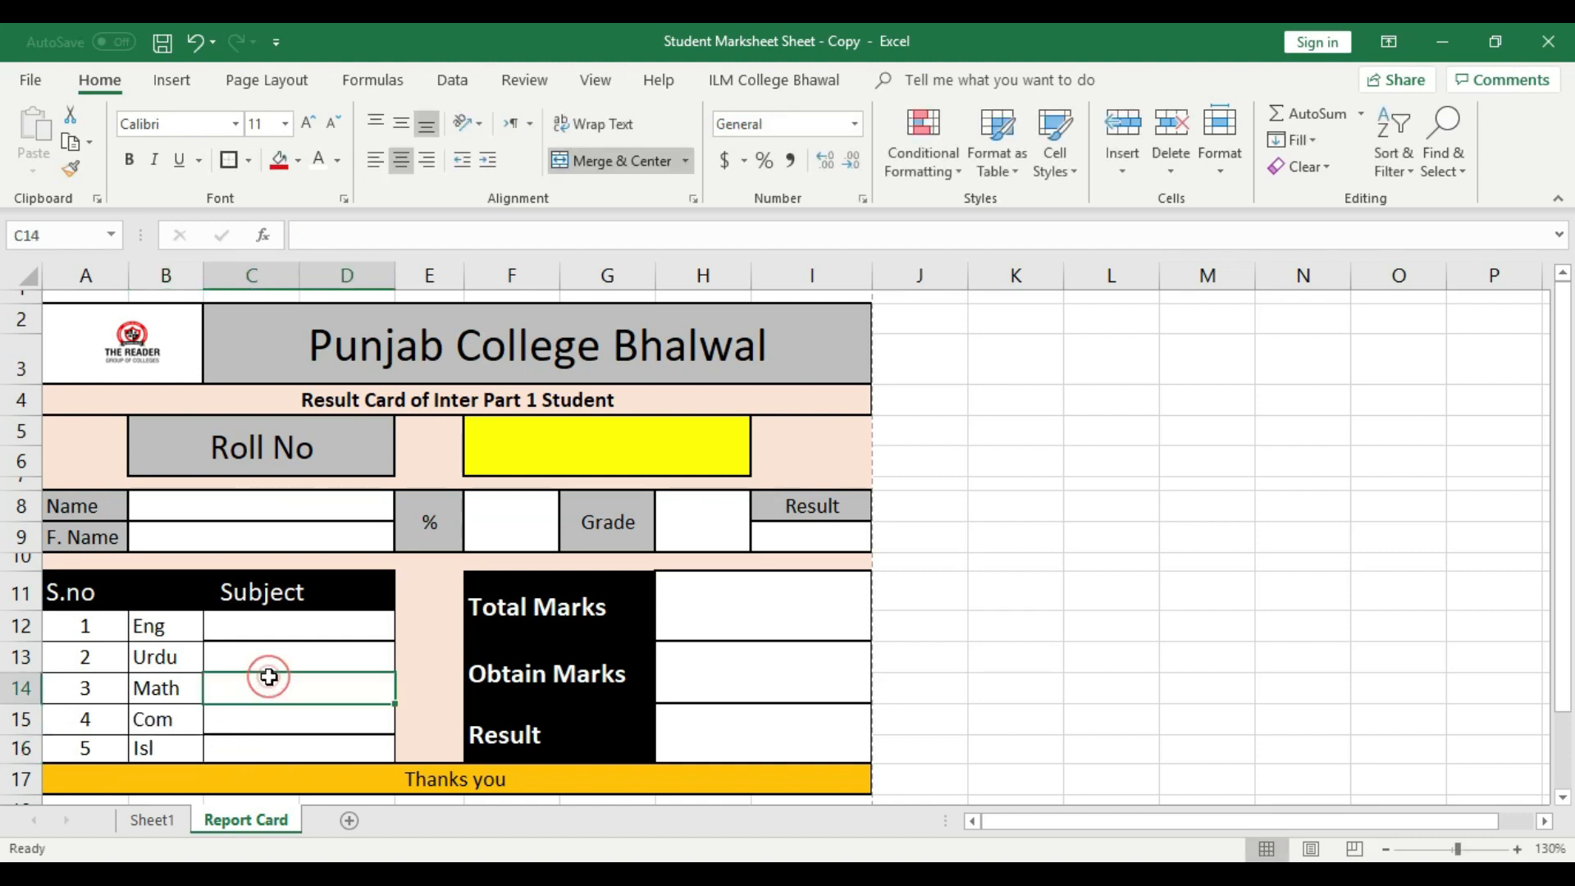
click(285, 621)
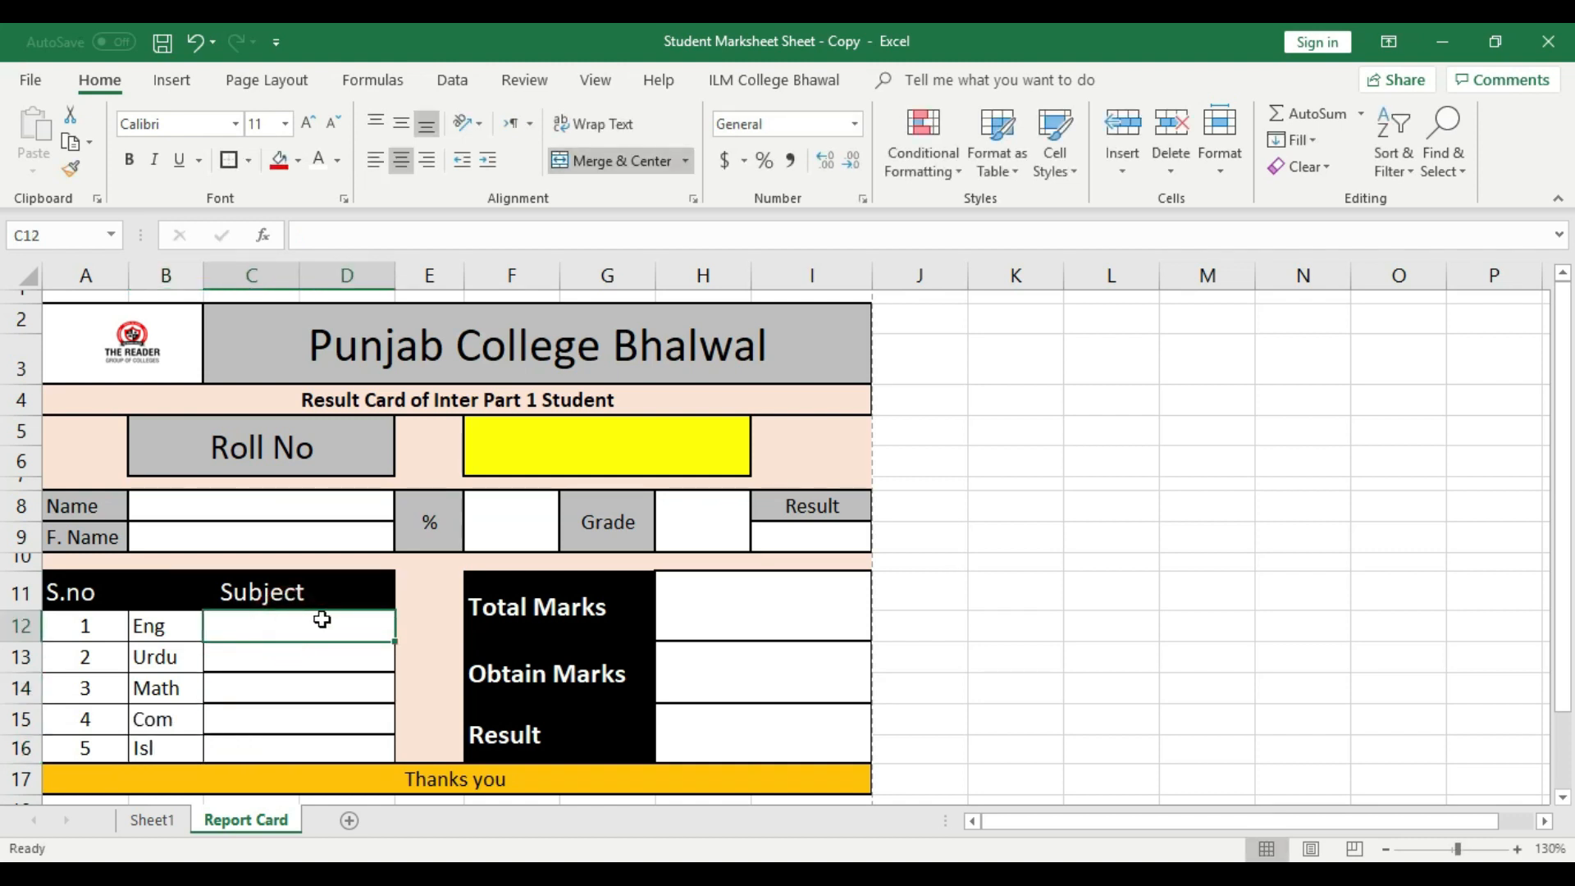
- Compare the report card's empty roll number field and subject rows with the student marks table on Sheet1
click(535, 440)
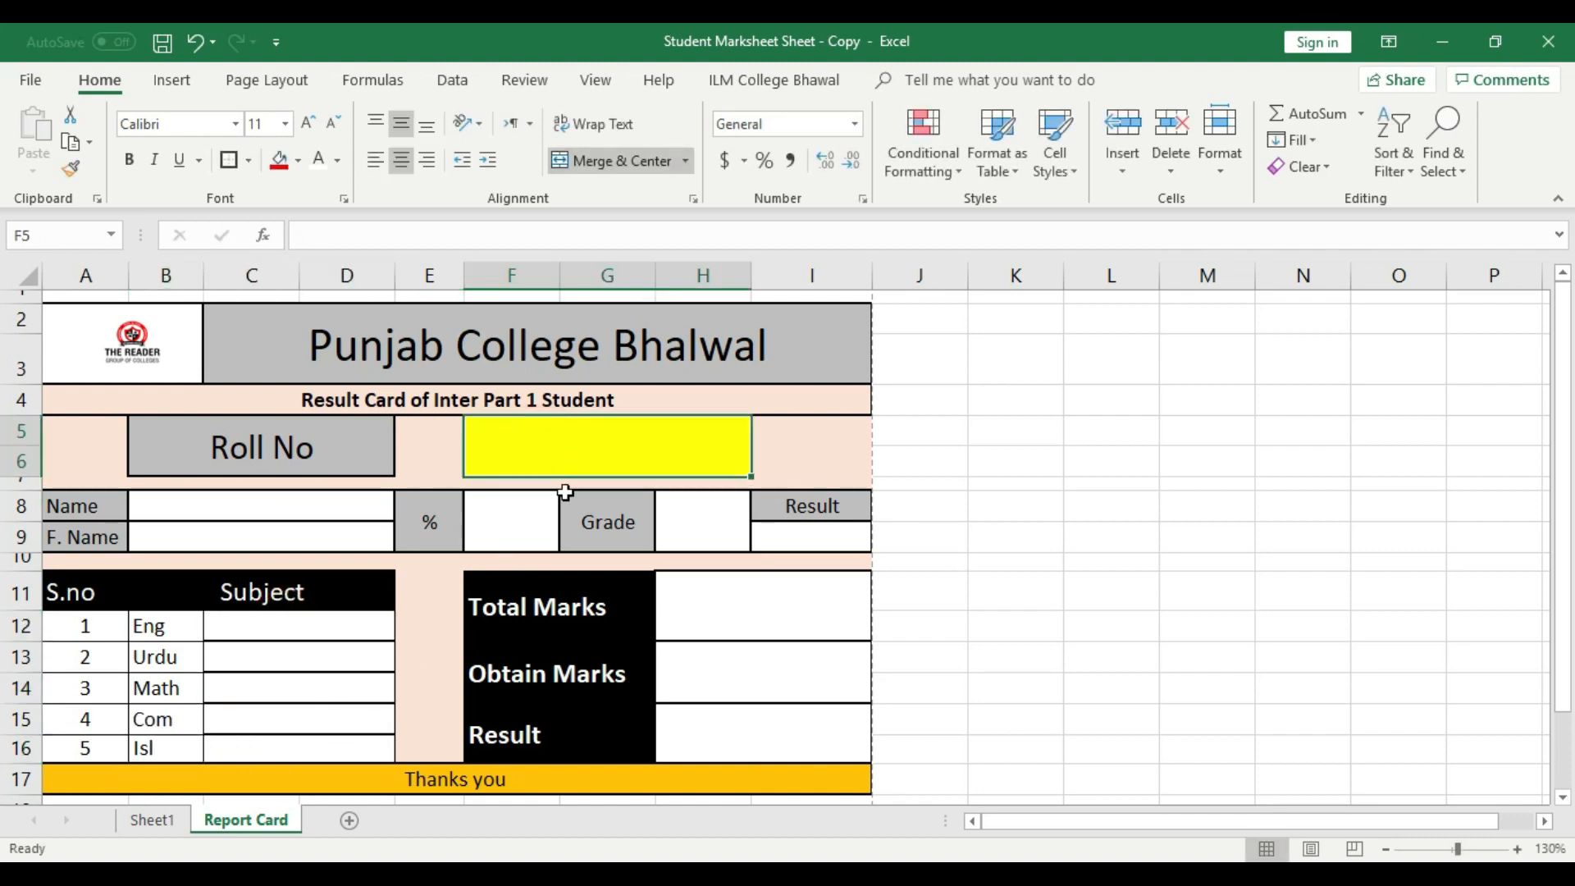
click(1069, 563)
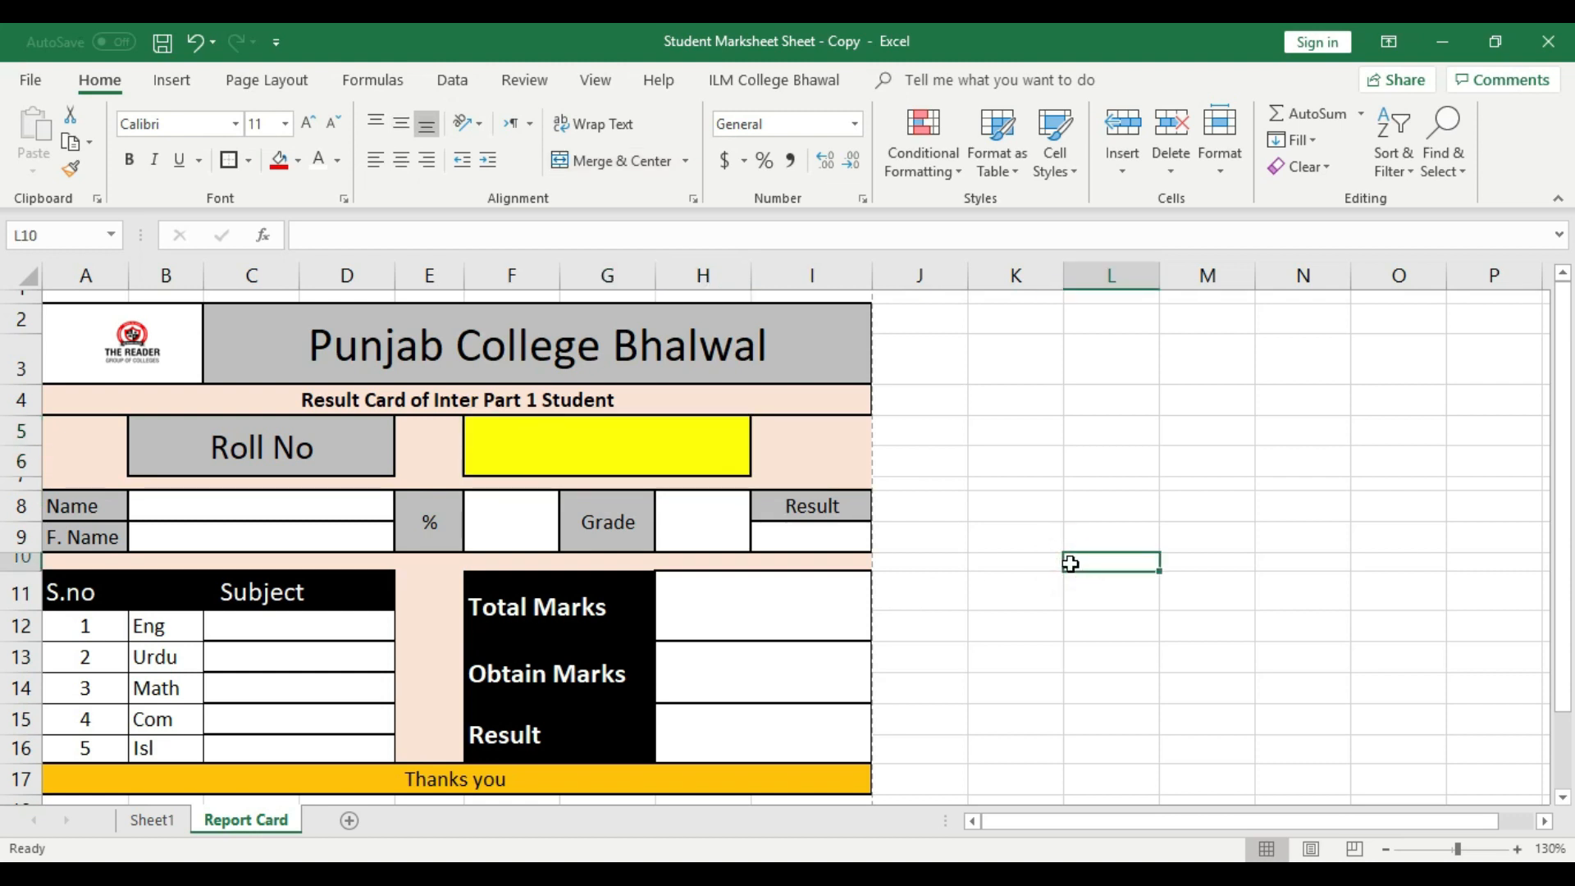
click(657, 446)
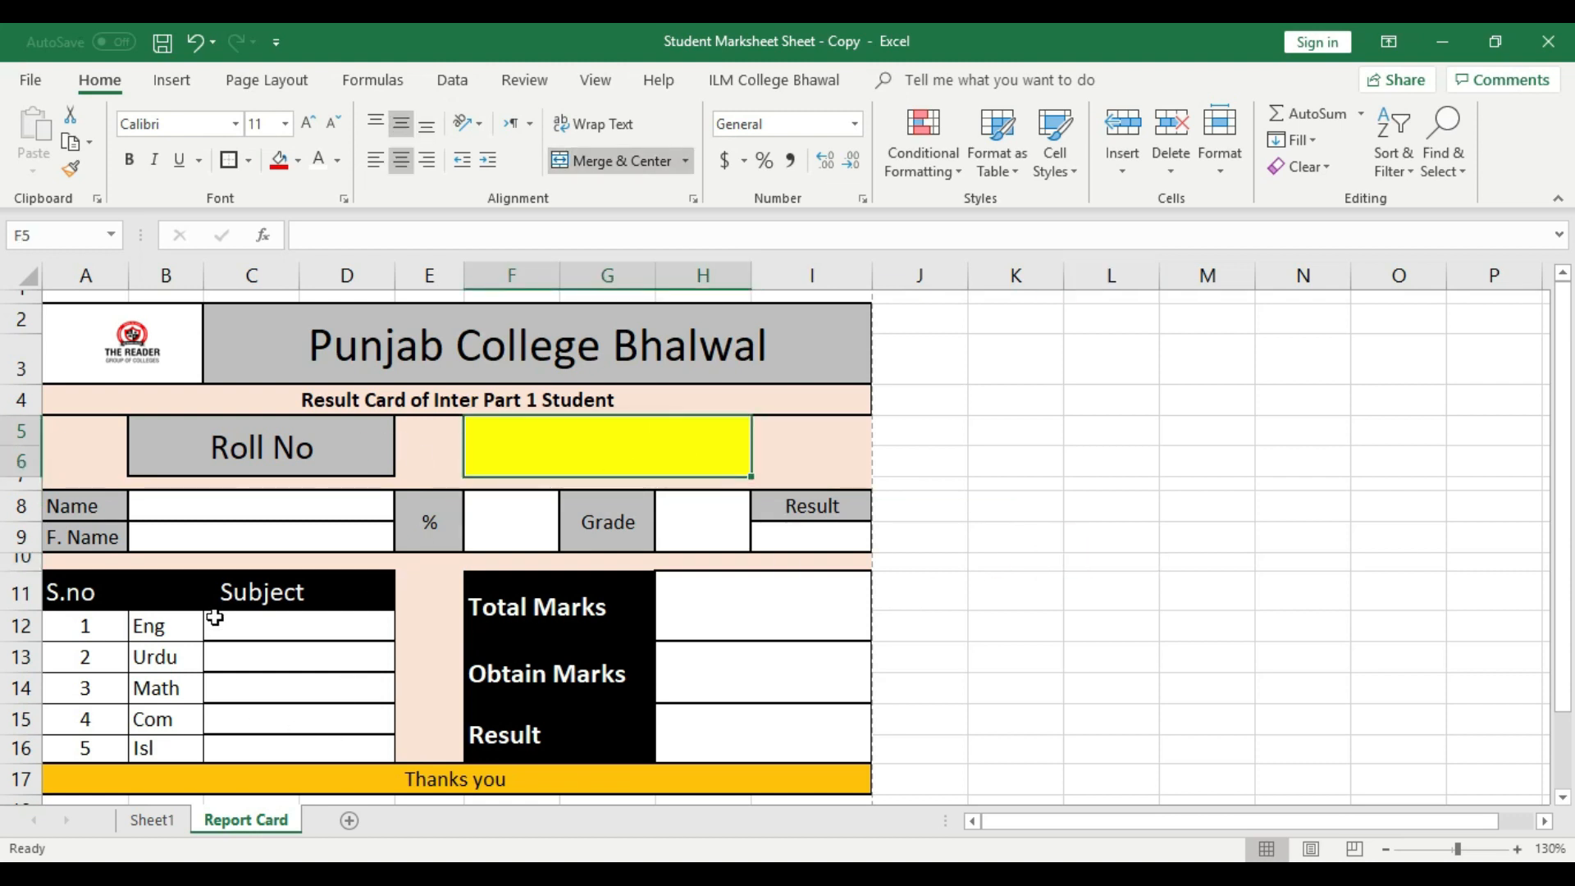
click(156, 821)
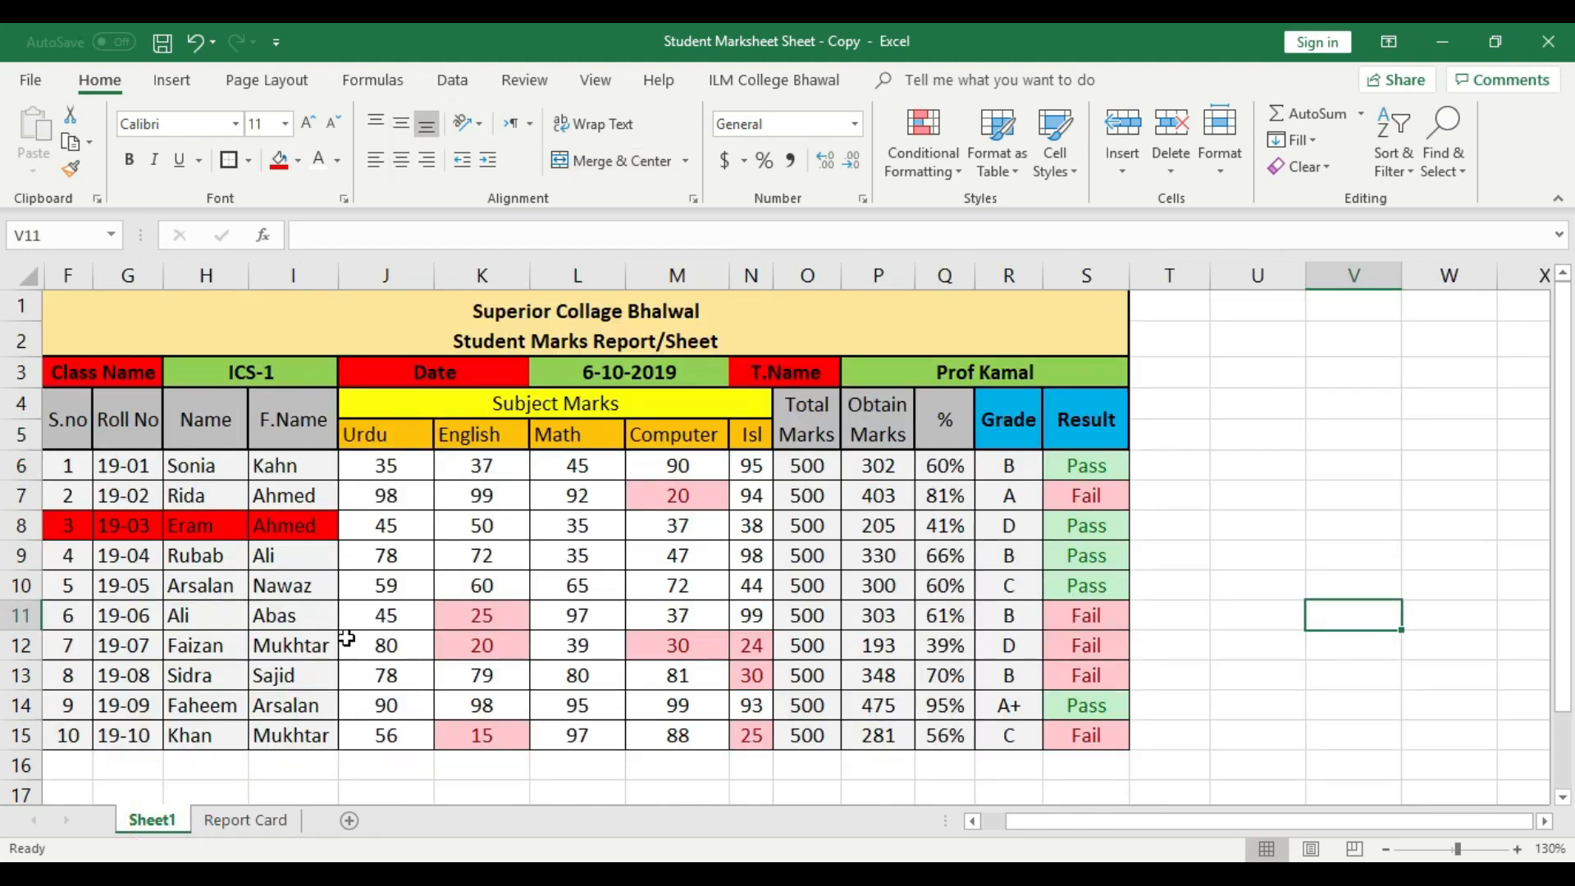
click(251, 820)
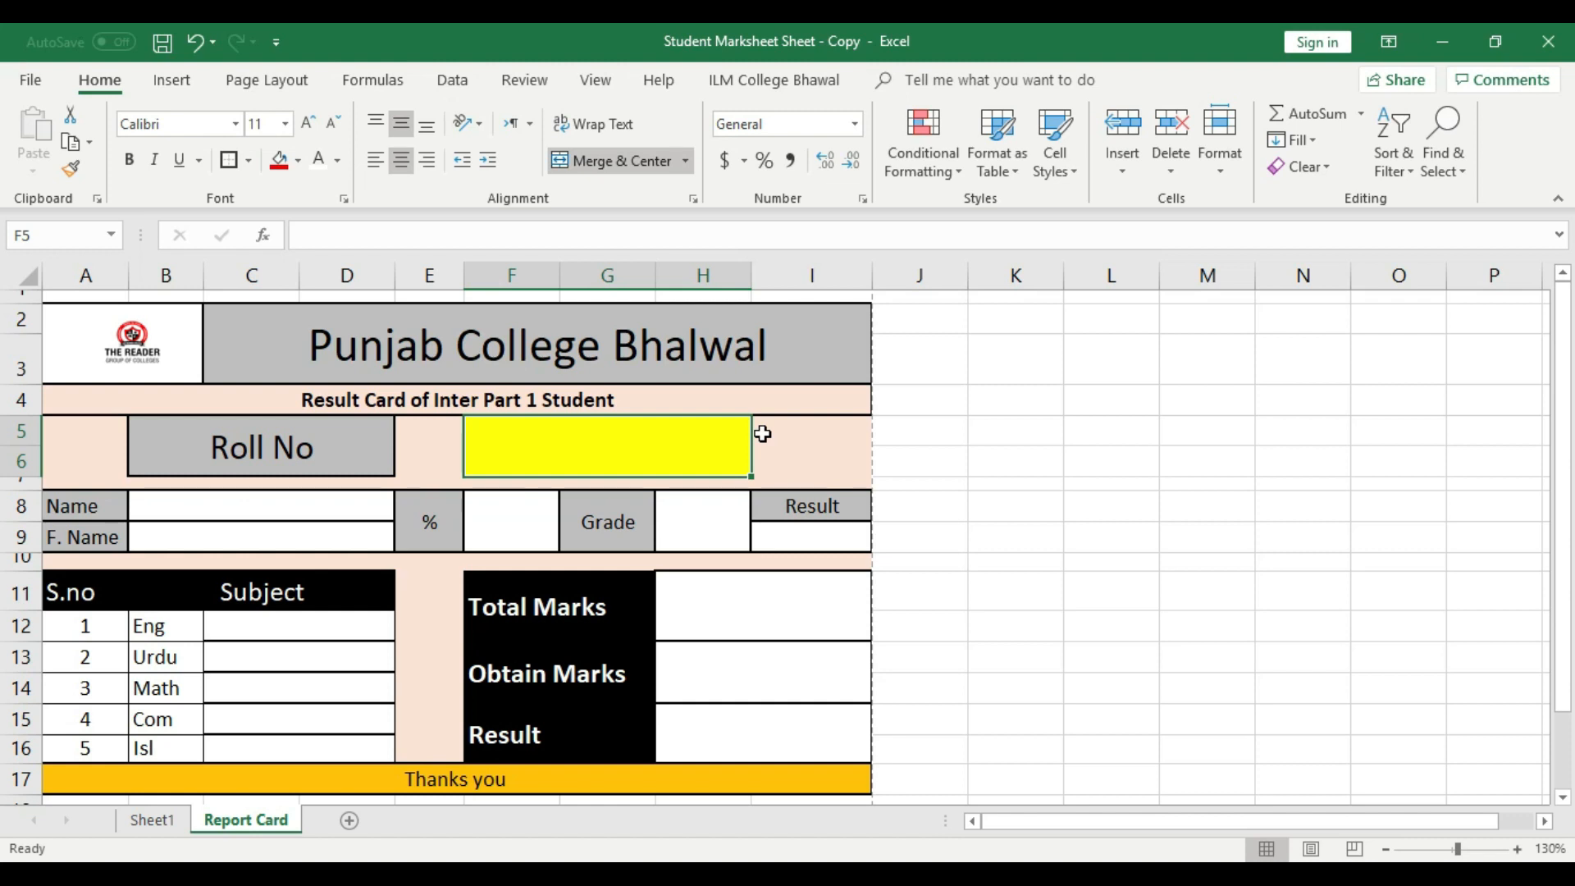
click(170, 819)
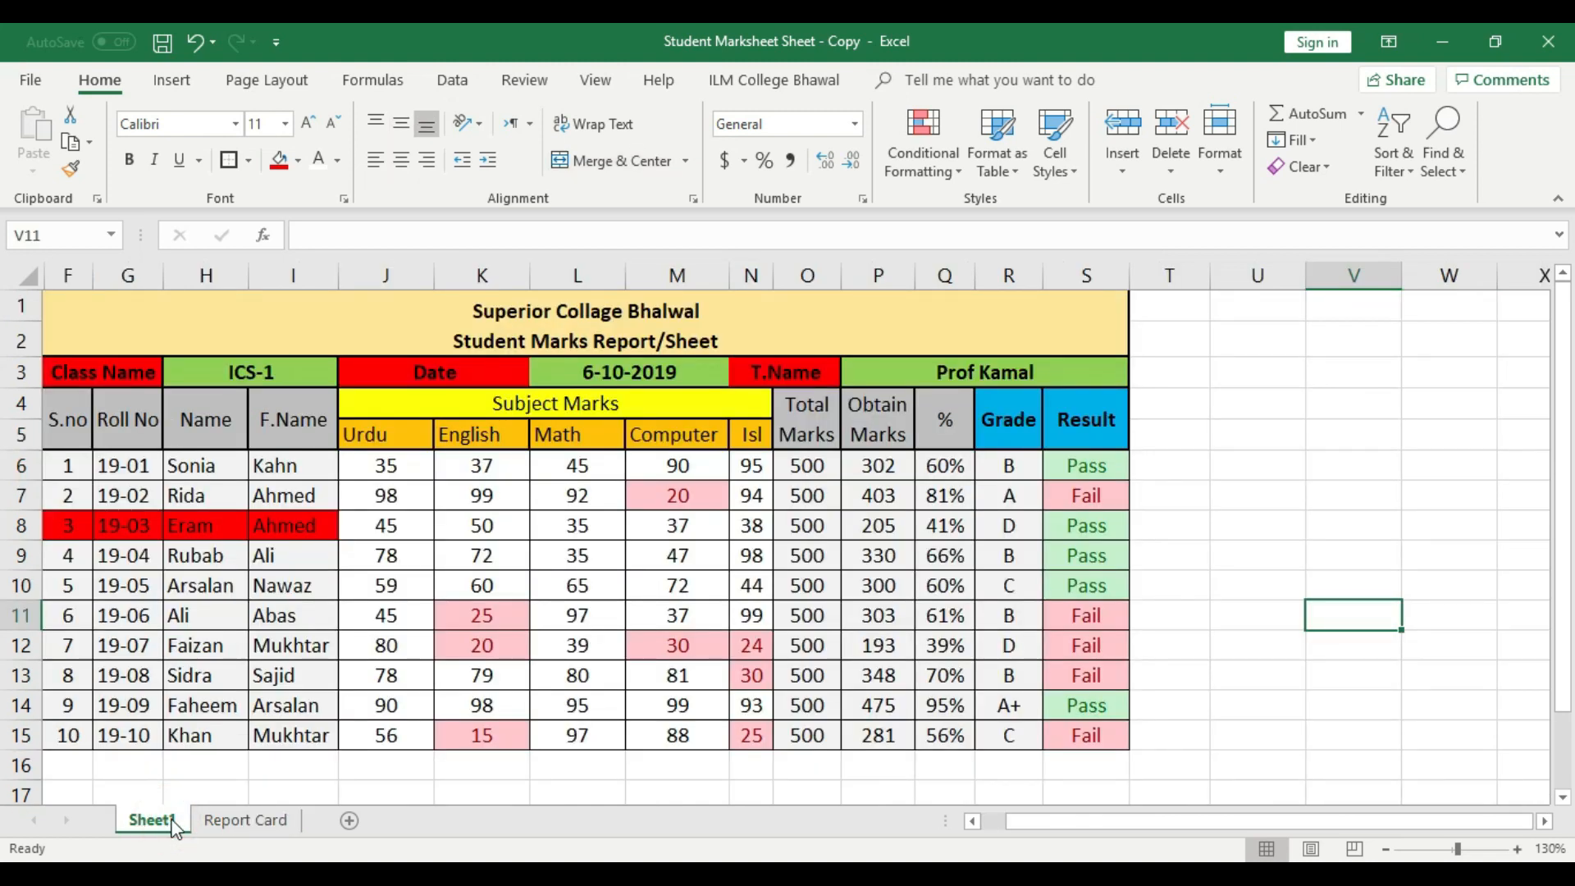
click(245, 819)
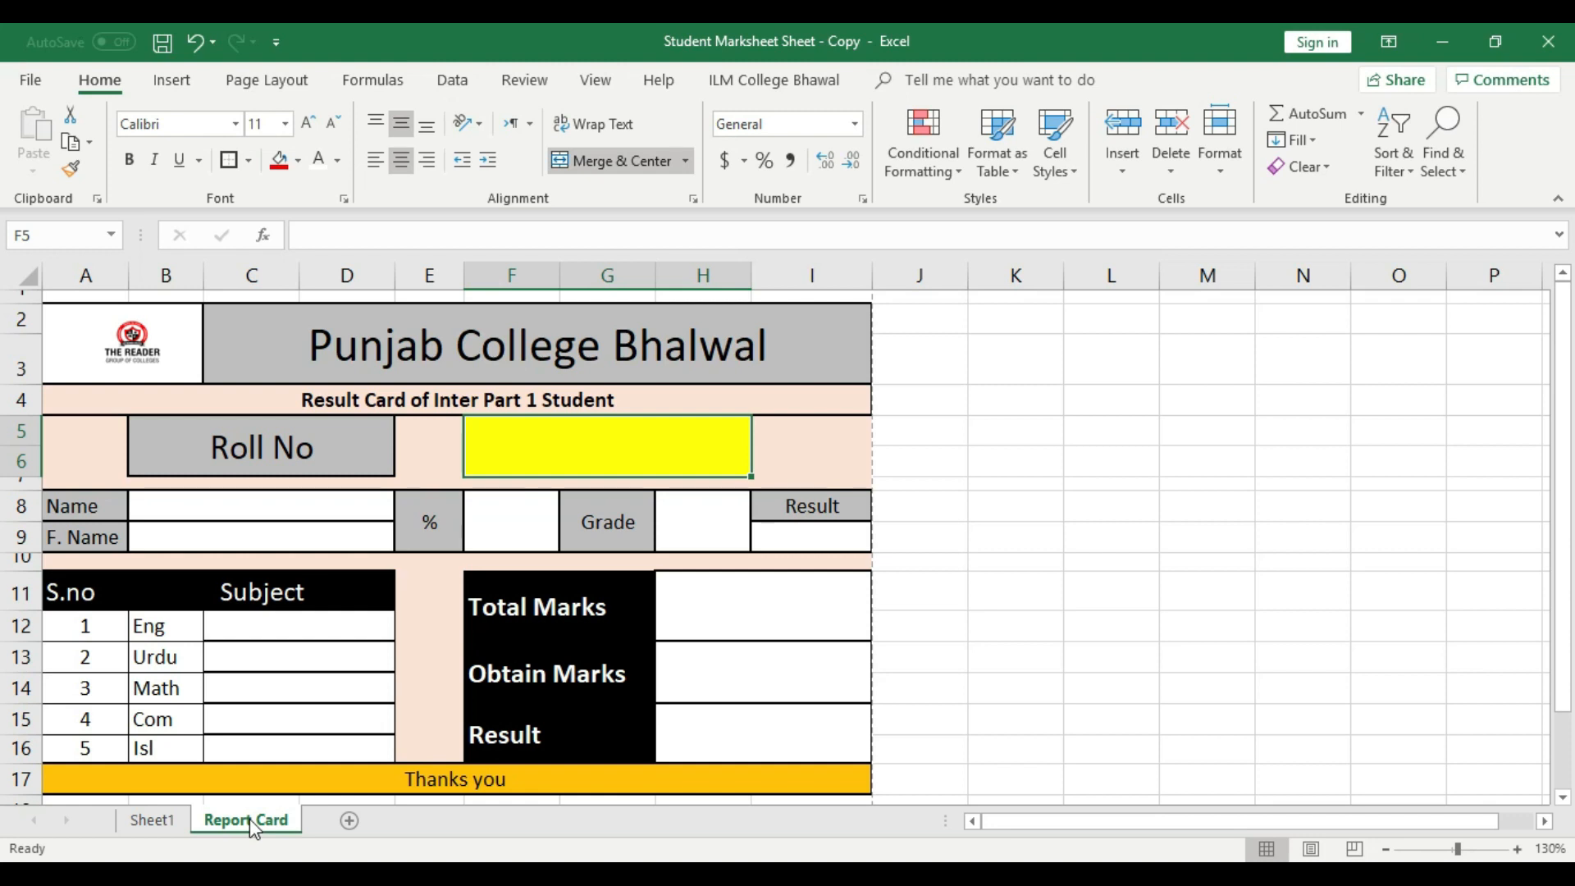
click(598, 448)
click(311, 661)
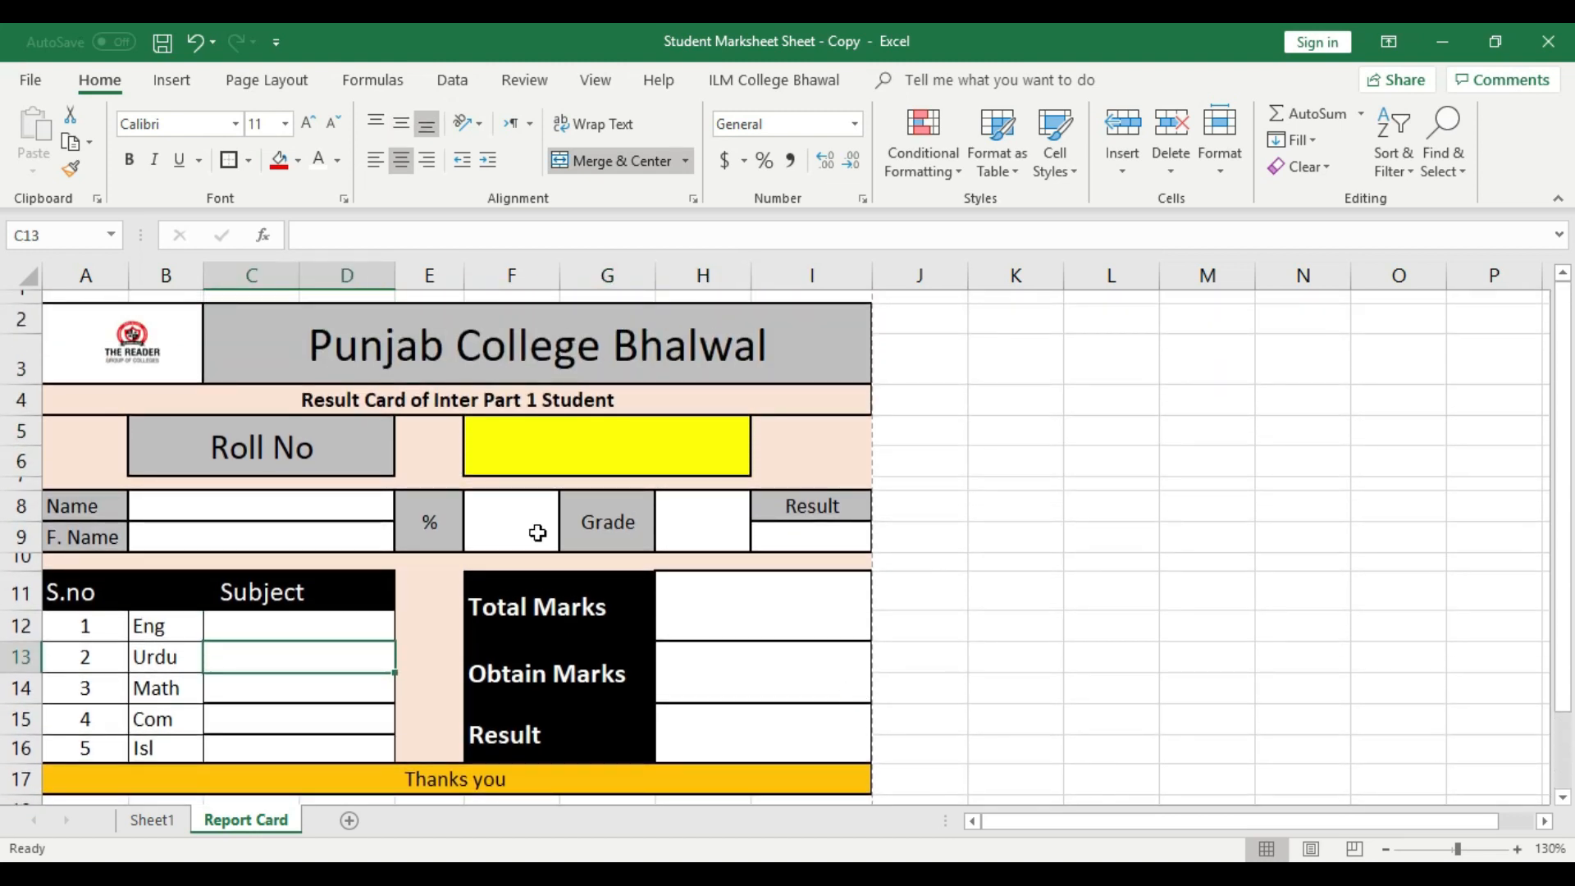
- Enter the roll number listed in Sheet1 cell G13 into the report card's yellow field F5 and check it against Sheet1
click(152, 820)
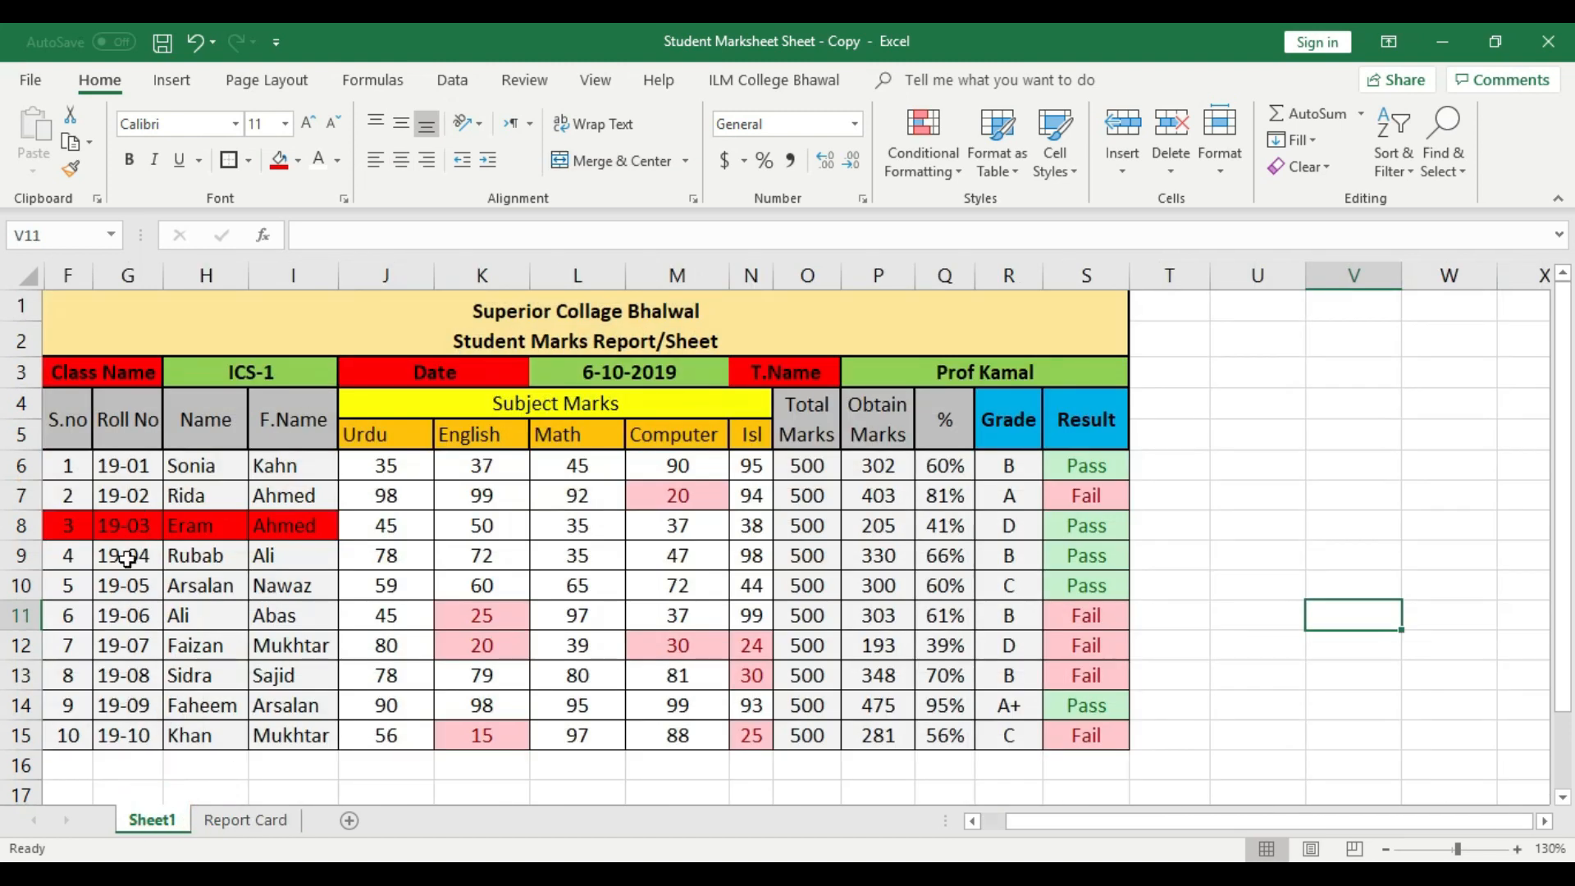
click(131, 675)
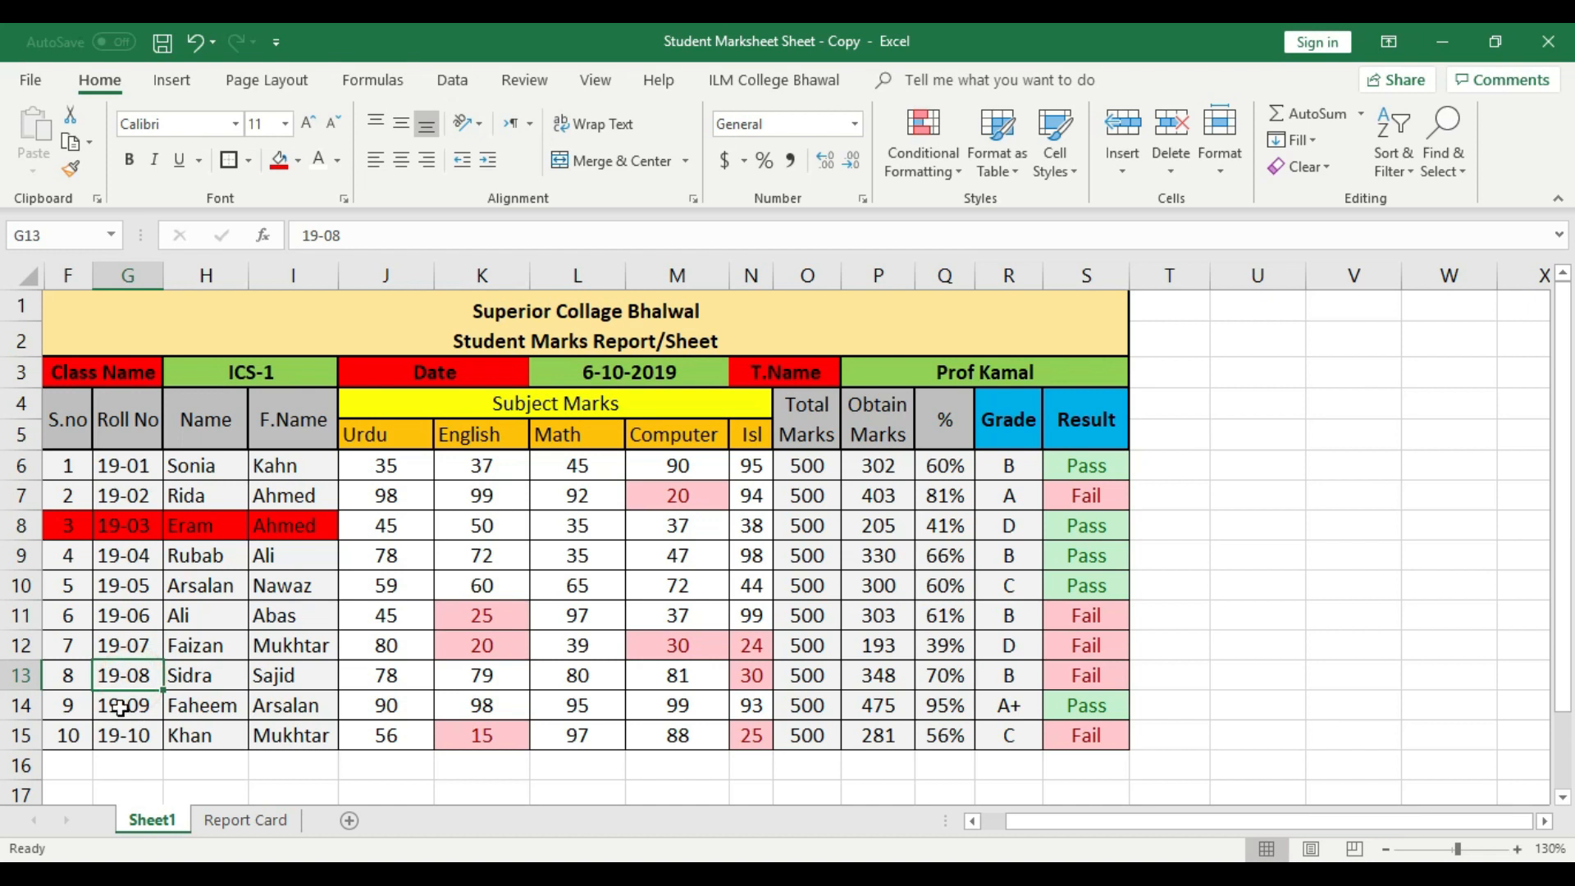
click(243, 825)
click(515, 457)
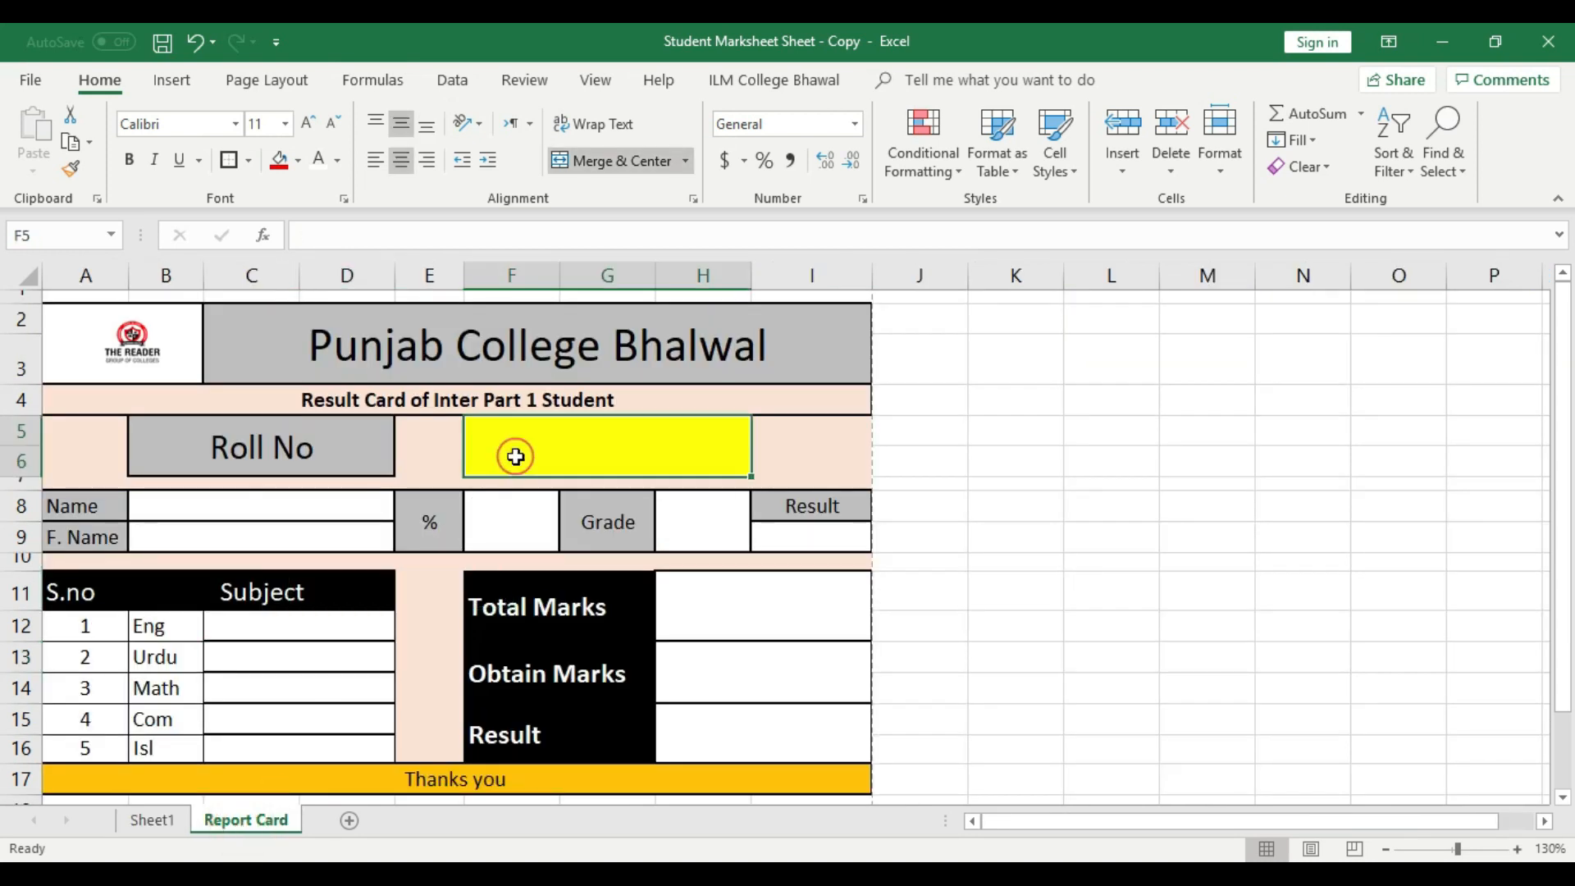
text(19-08)
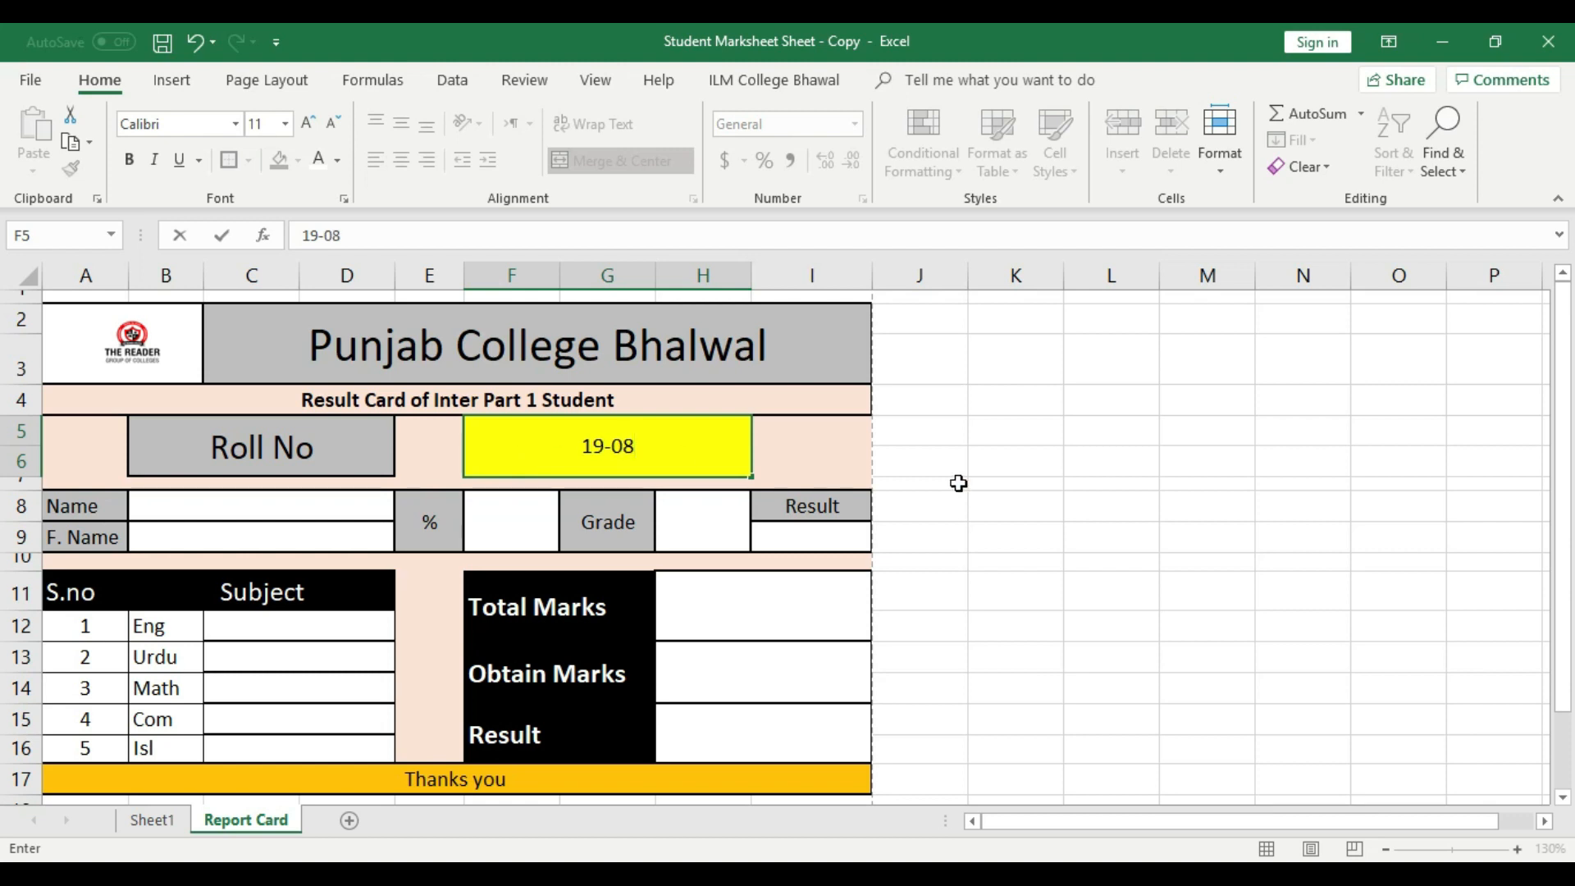
click(957, 484)
click(154, 821)
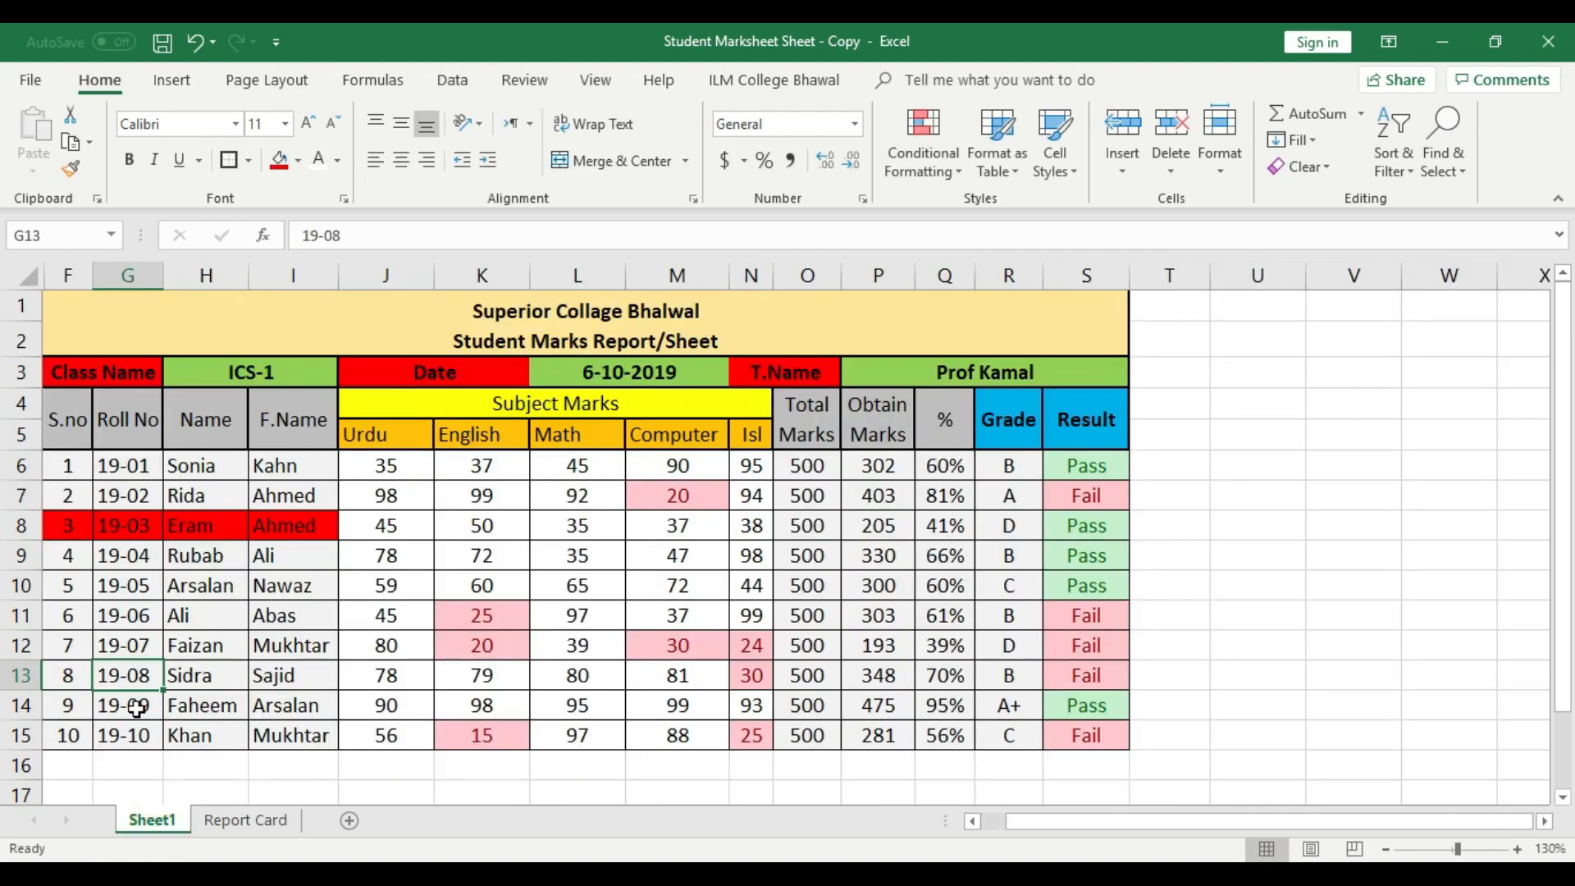
click(259, 823)
click(1038, 544)
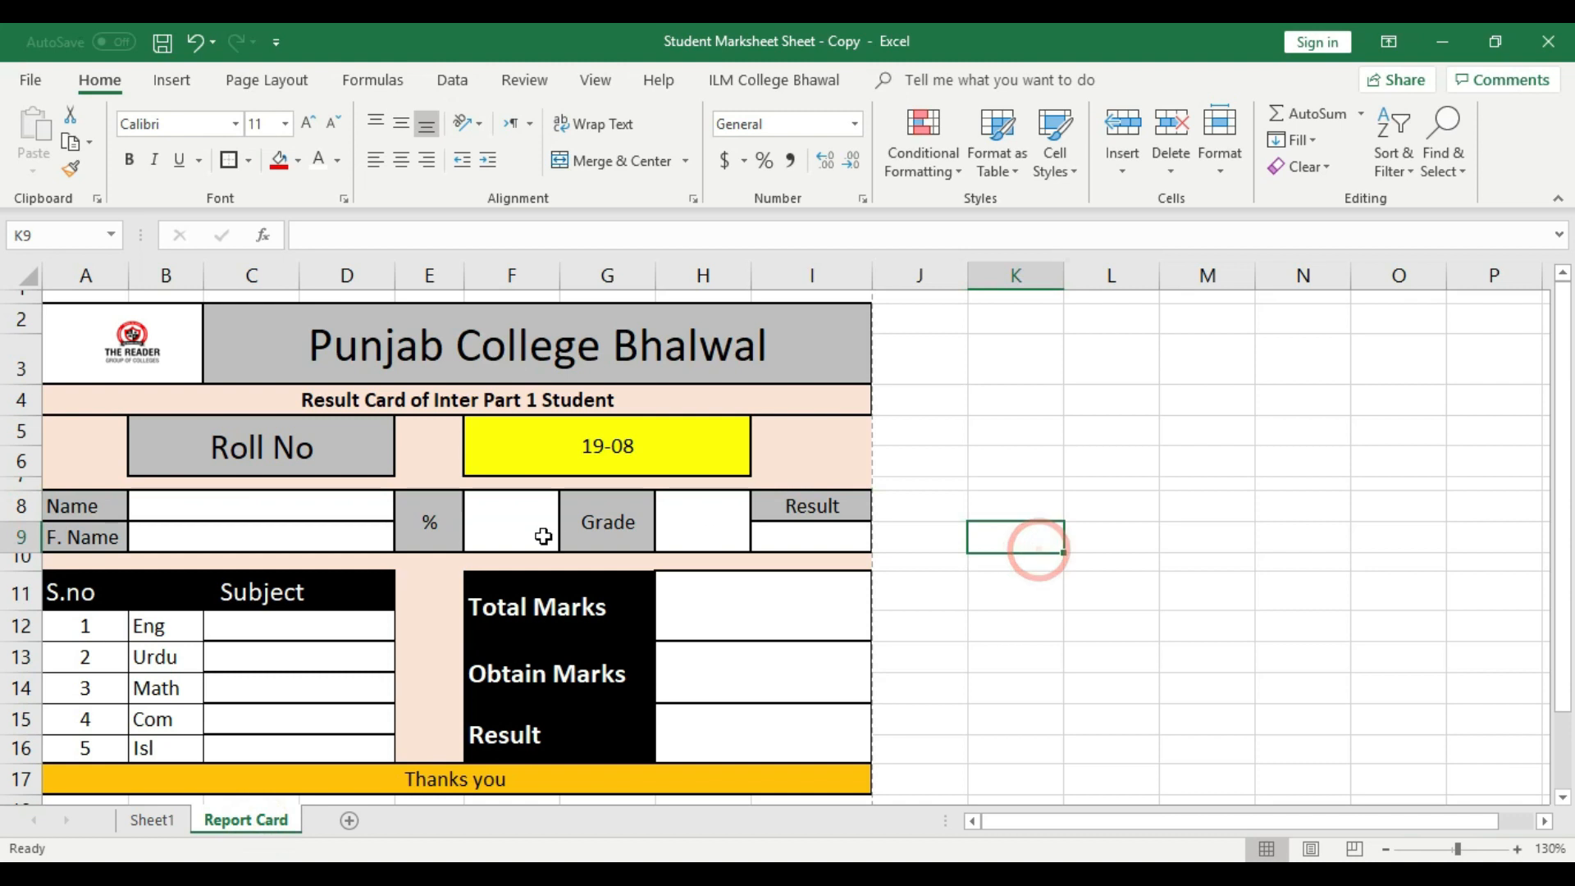
- Examine the report card's layout, from the college title and roll number block through the marks boxes to the closing row
click(650, 441)
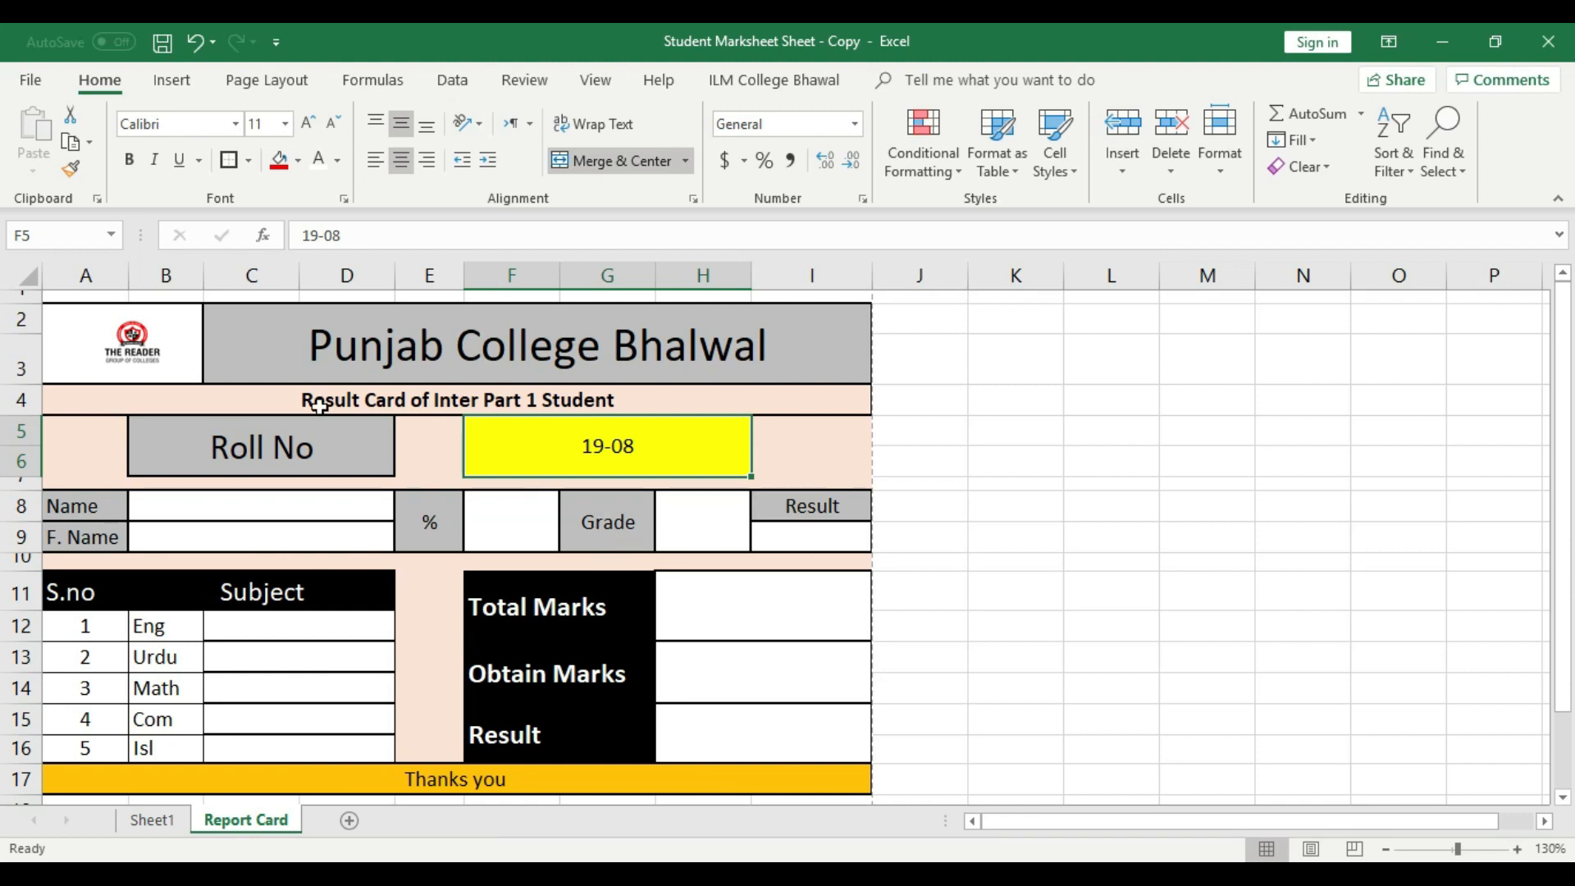
click(219, 505)
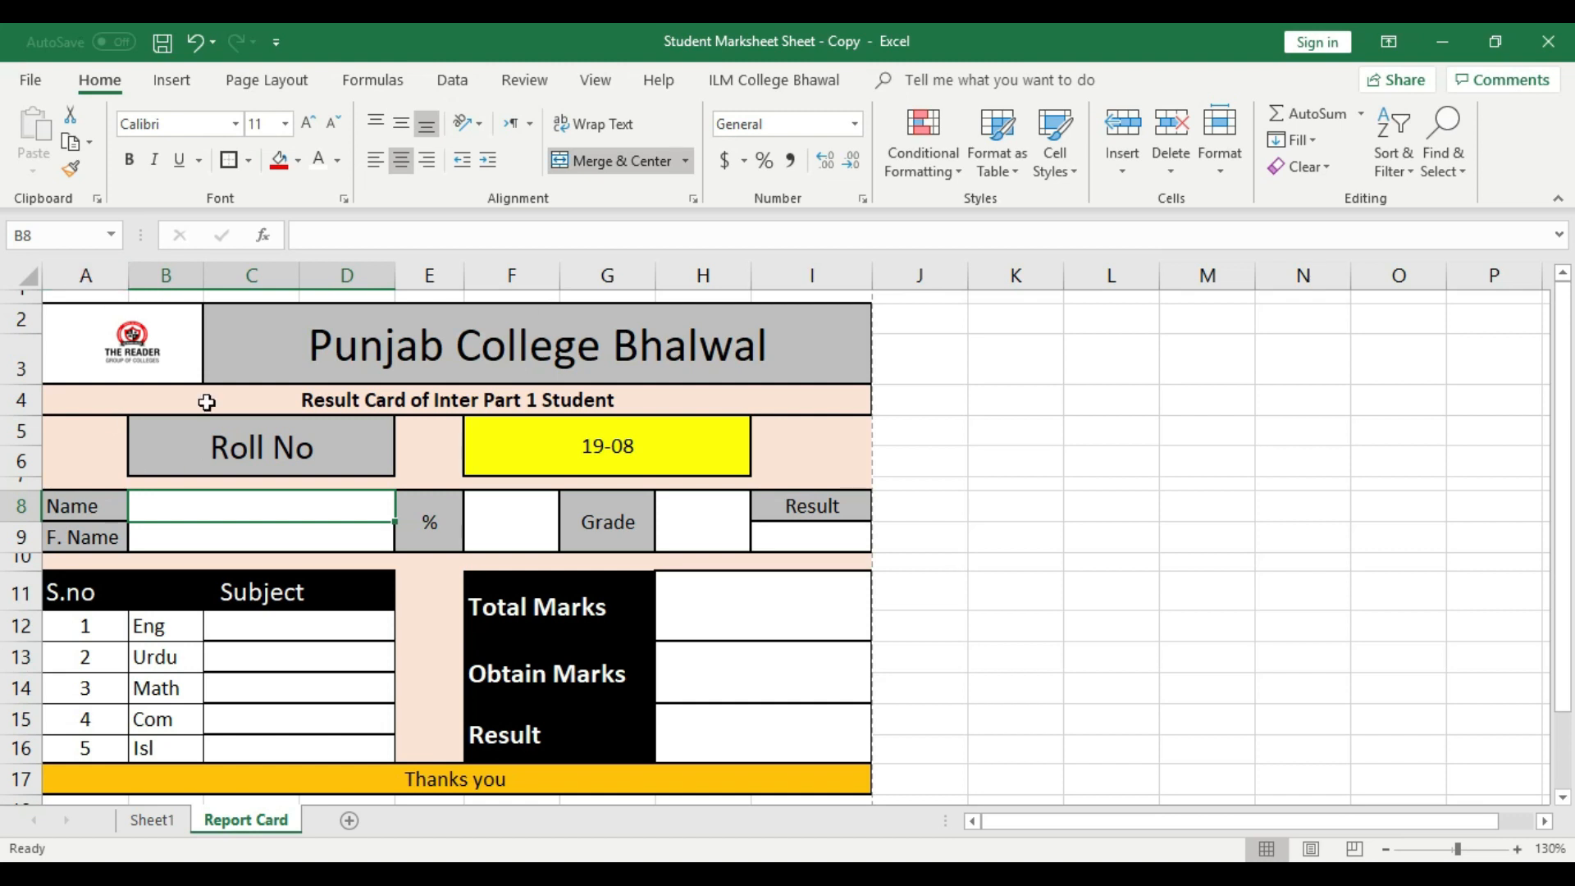
click(121, 350)
click(298, 346)
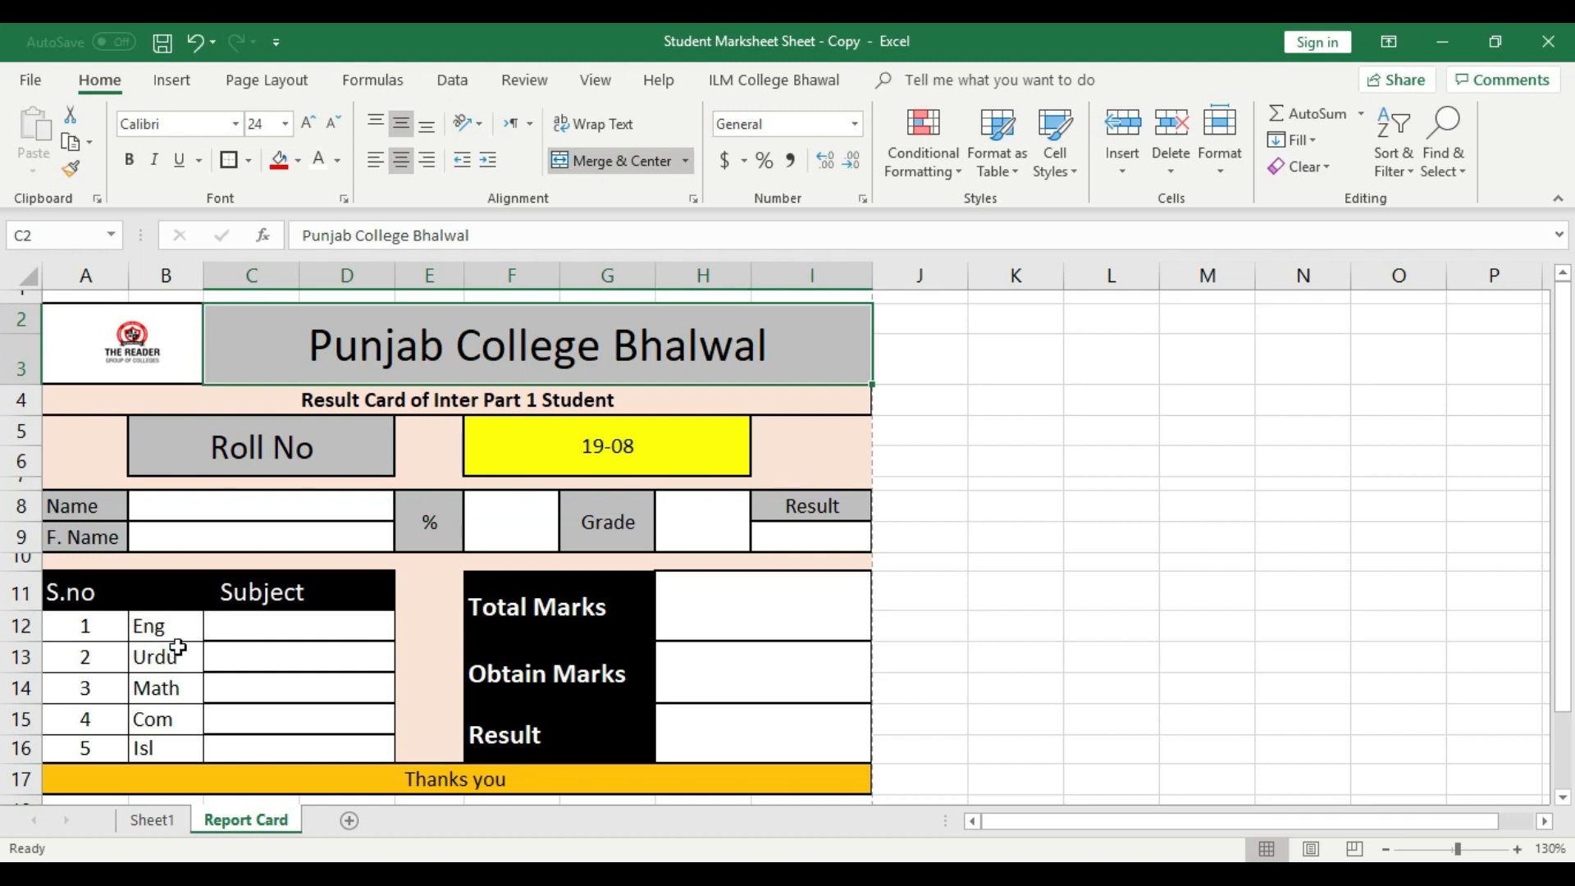
click(713, 643)
click(91, 408)
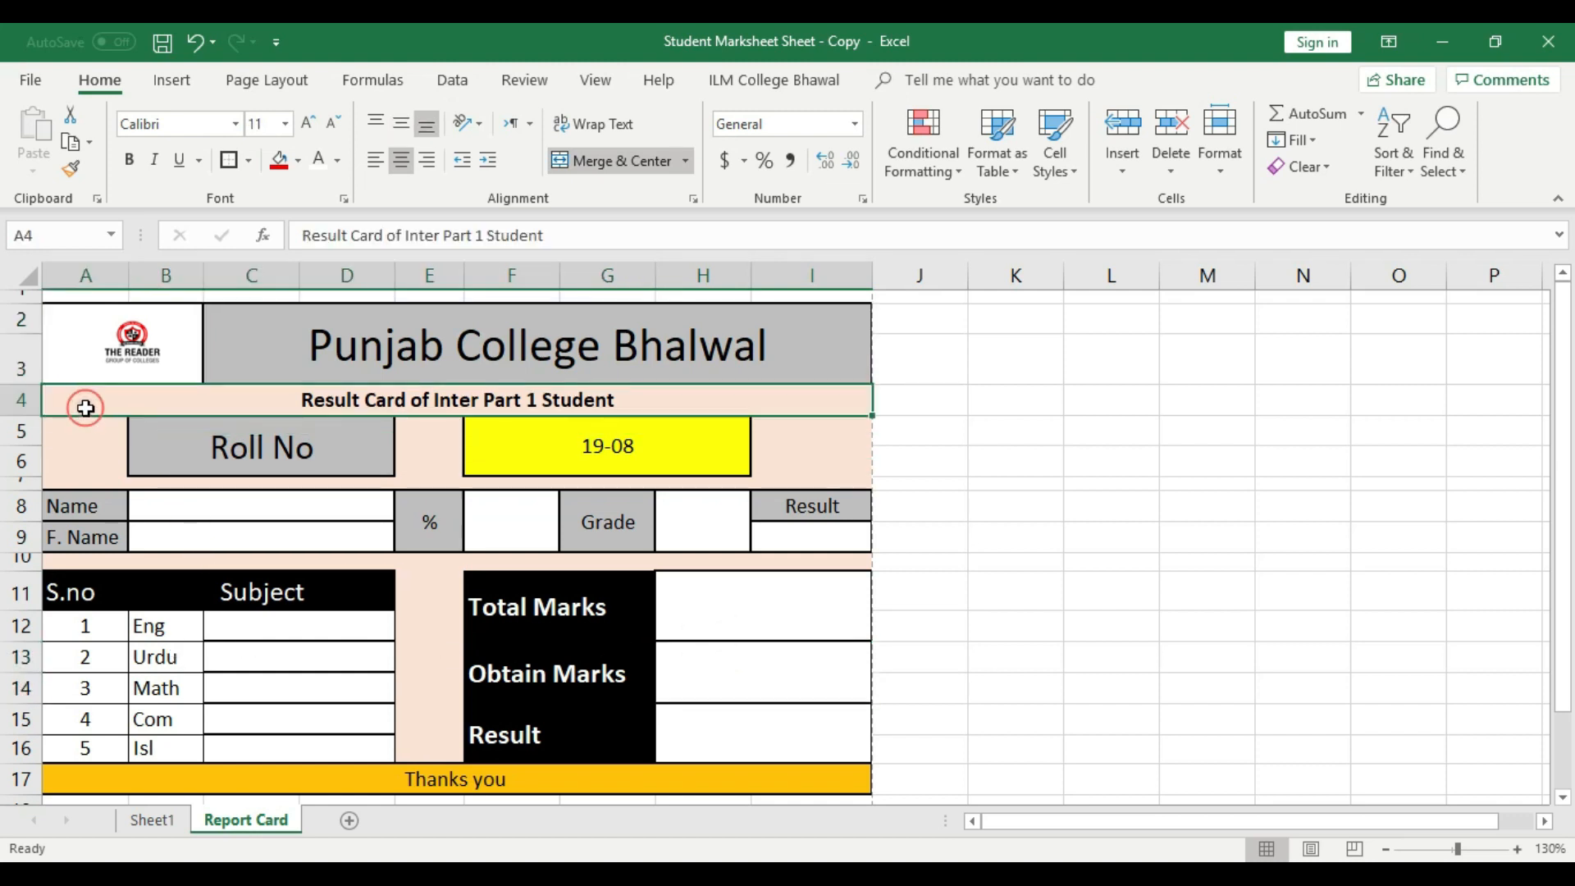
click(88, 451)
click(380, 503)
click(429, 464)
click(708, 460)
click(823, 468)
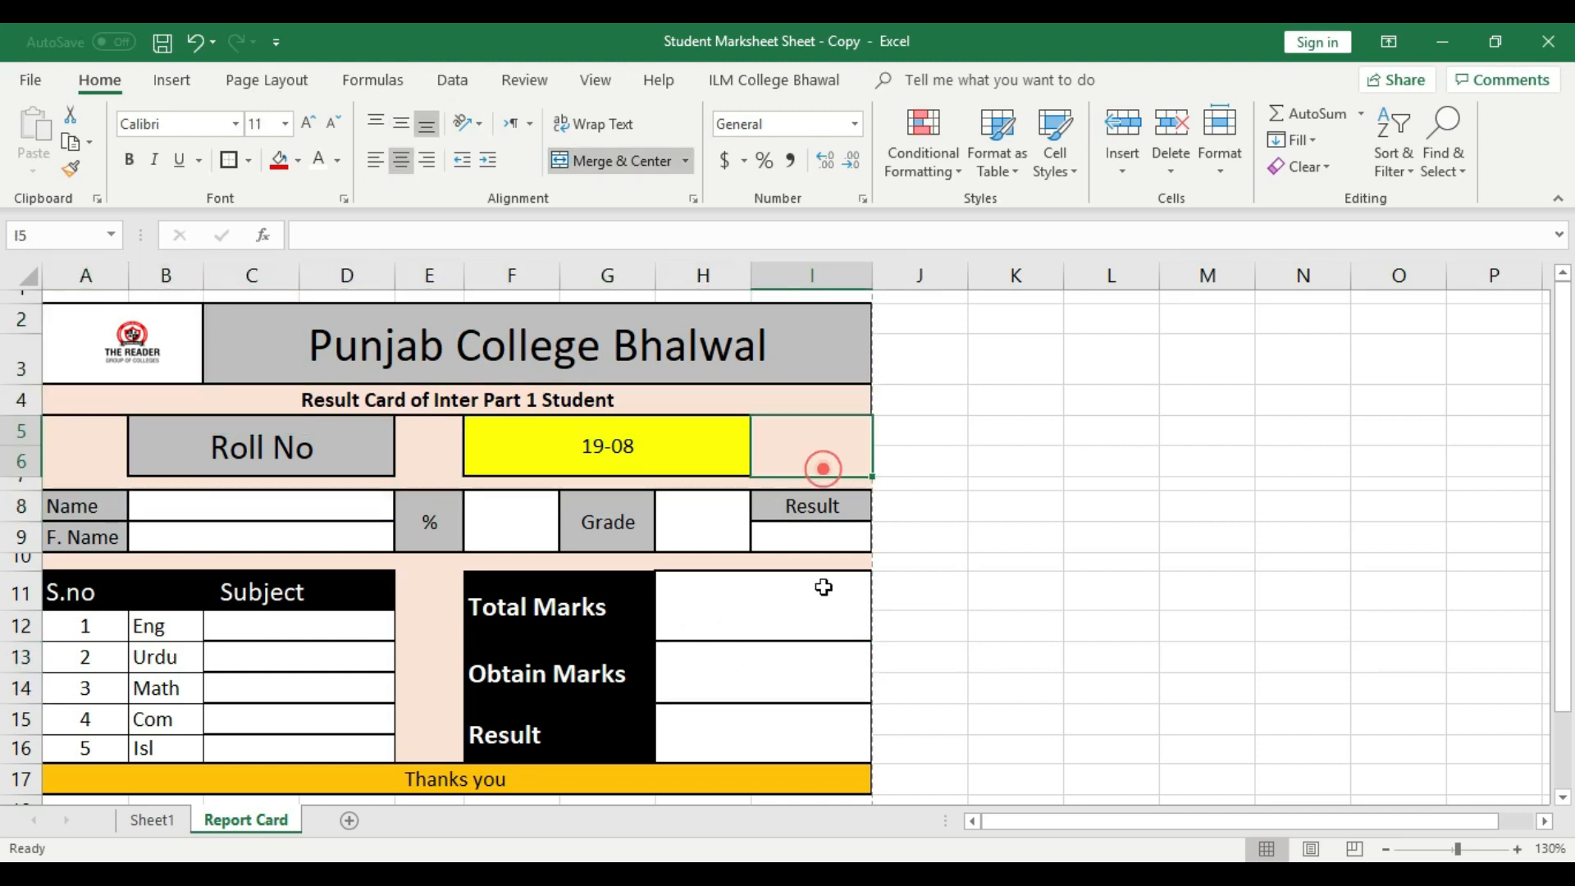
click(823, 587)
click(809, 718)
click(801, 777)
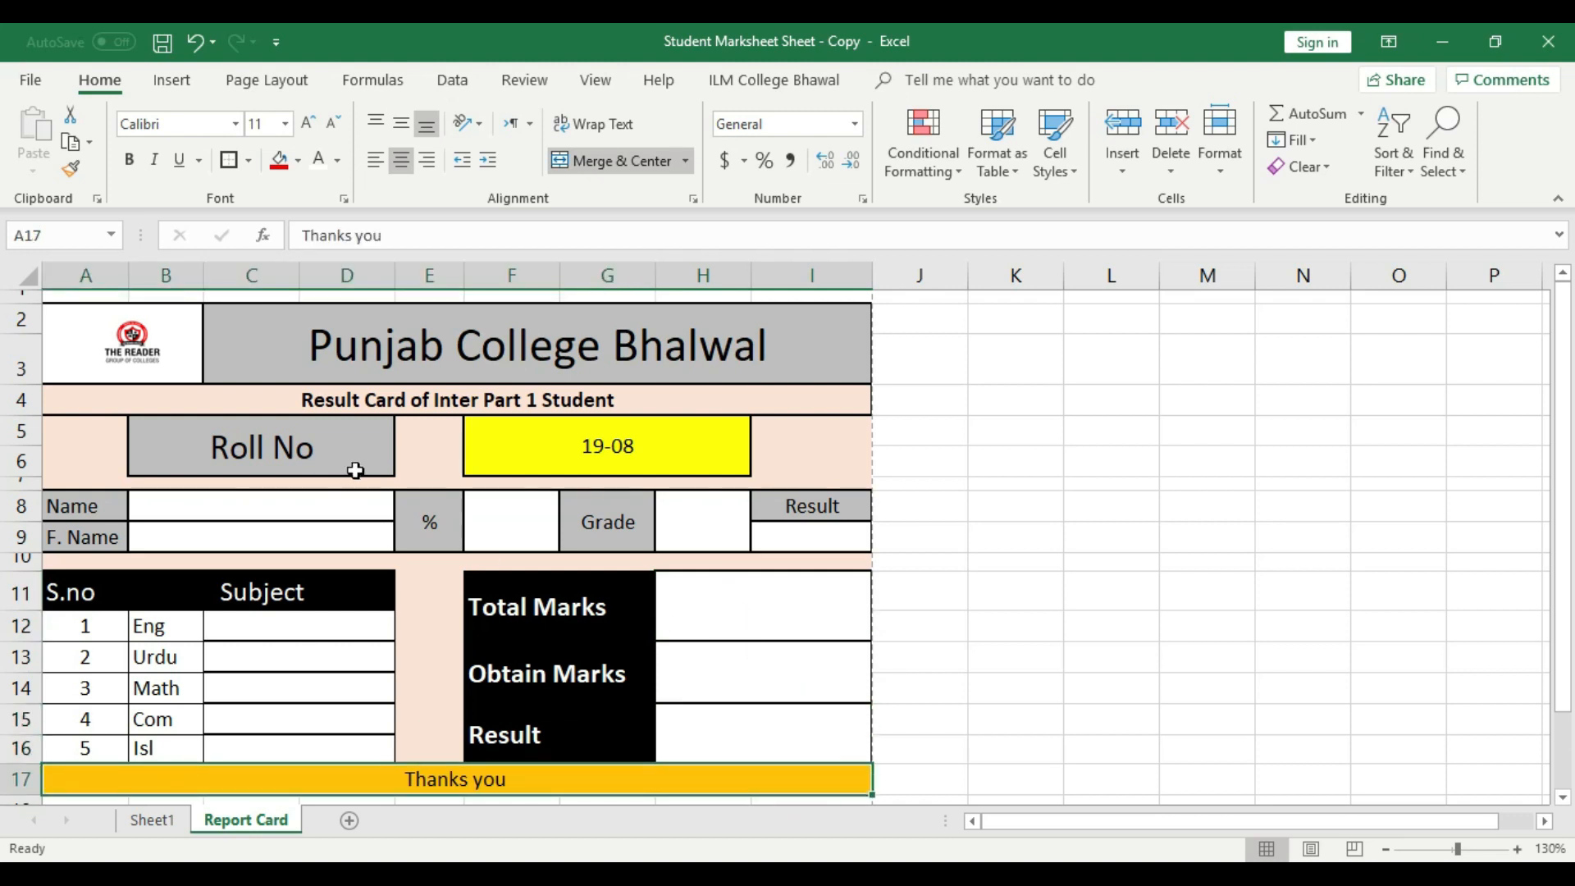
- Review which report card cells depend on the roll number: names, percentage, grade, result, total and obtained marks, and the five subject marks
click(278, 511)
click(579, 448)
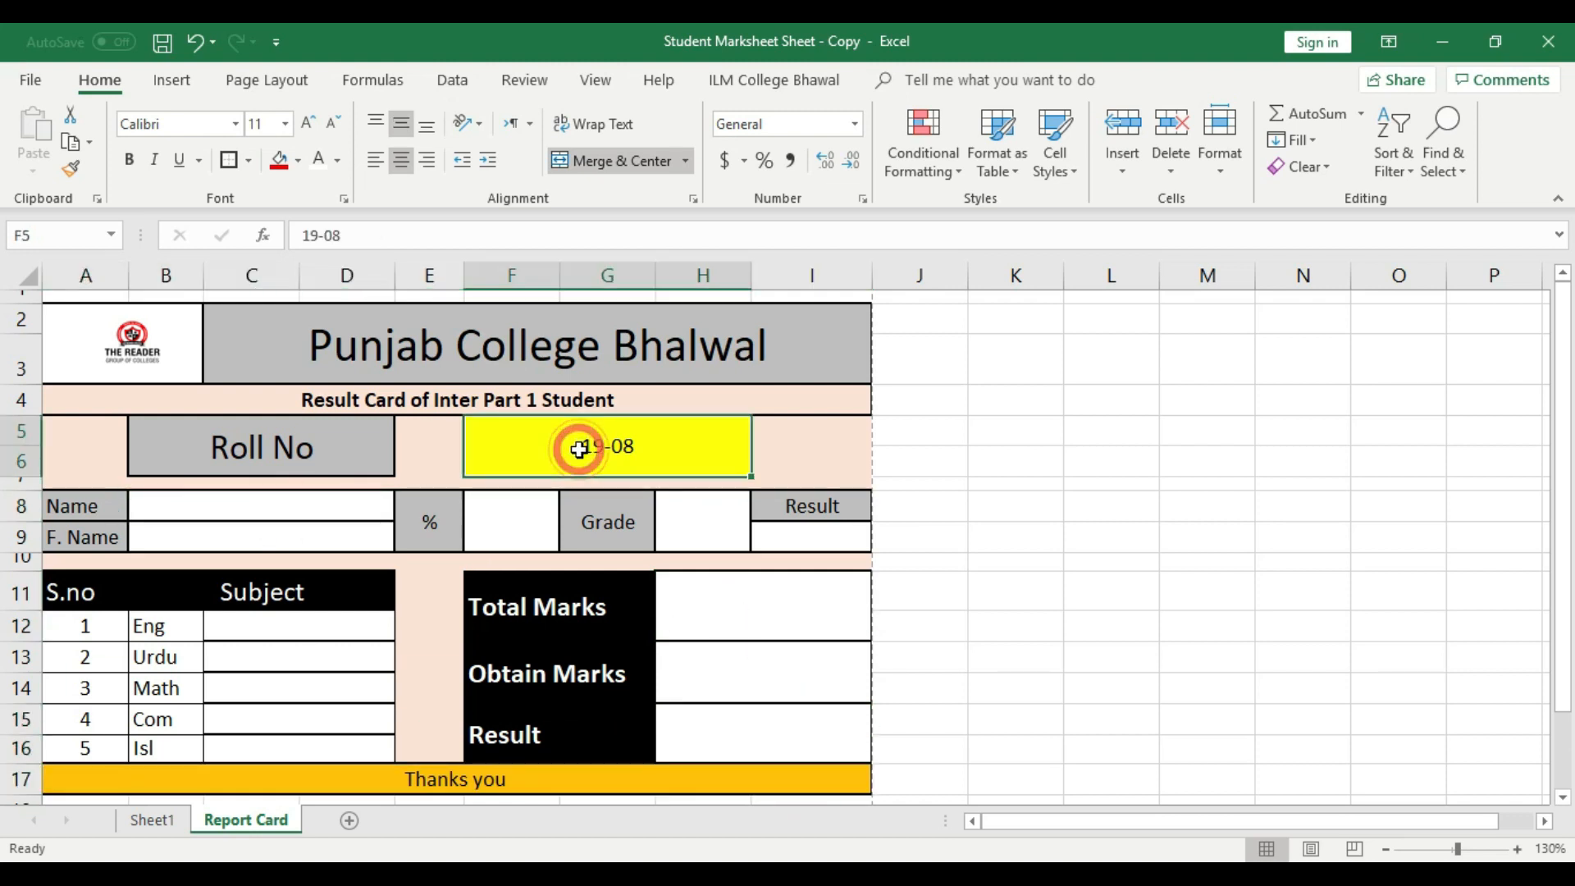
click(225, 500)
click(230, 533)
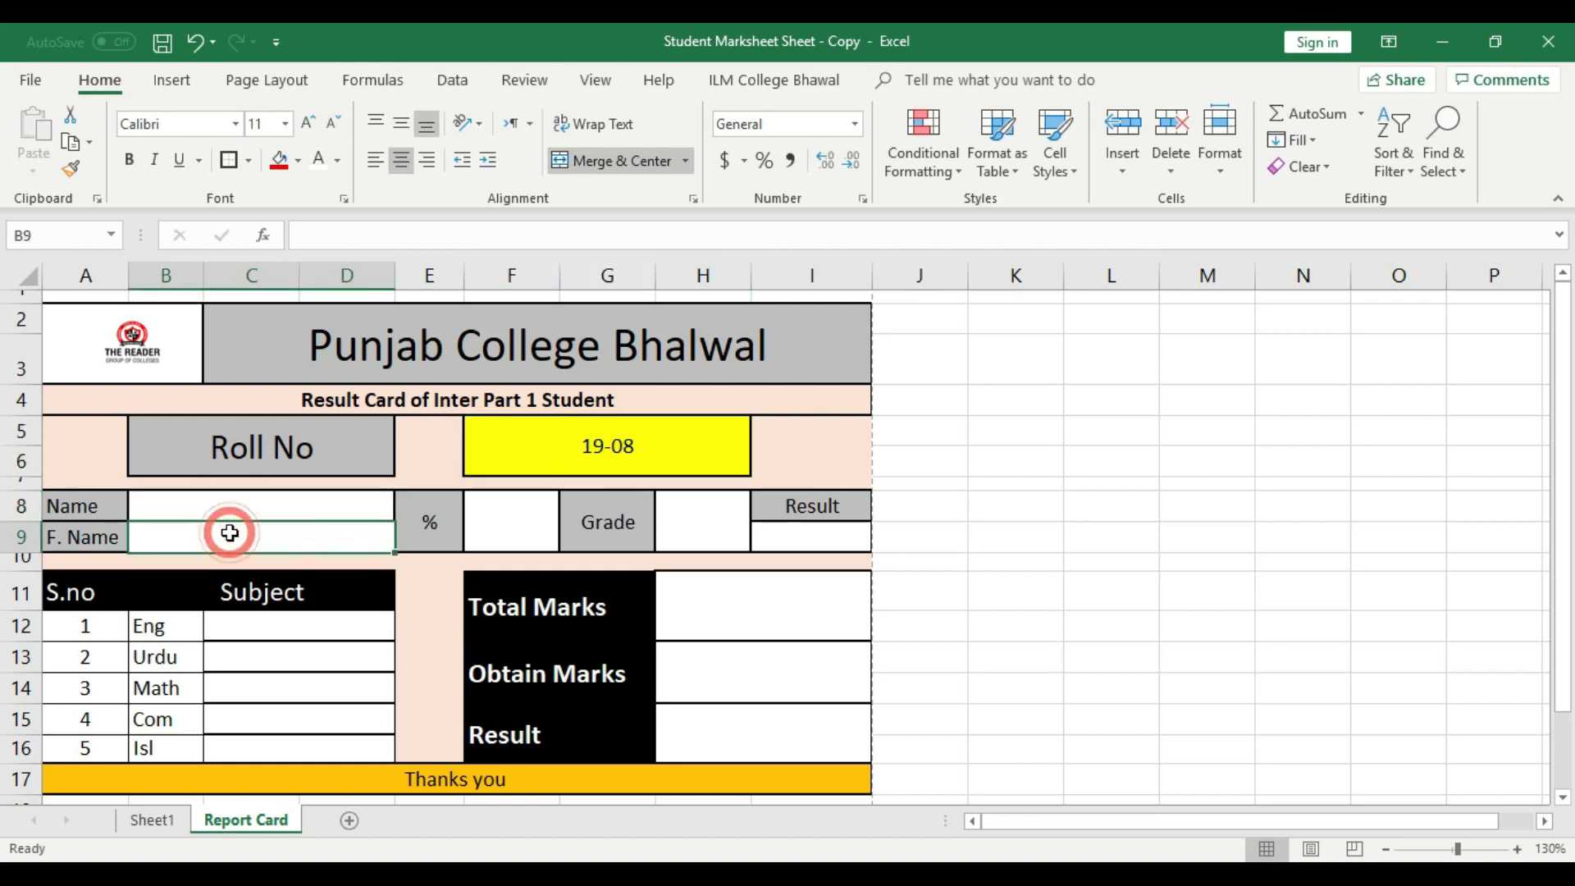
click(527, 529)
click(705, 516)
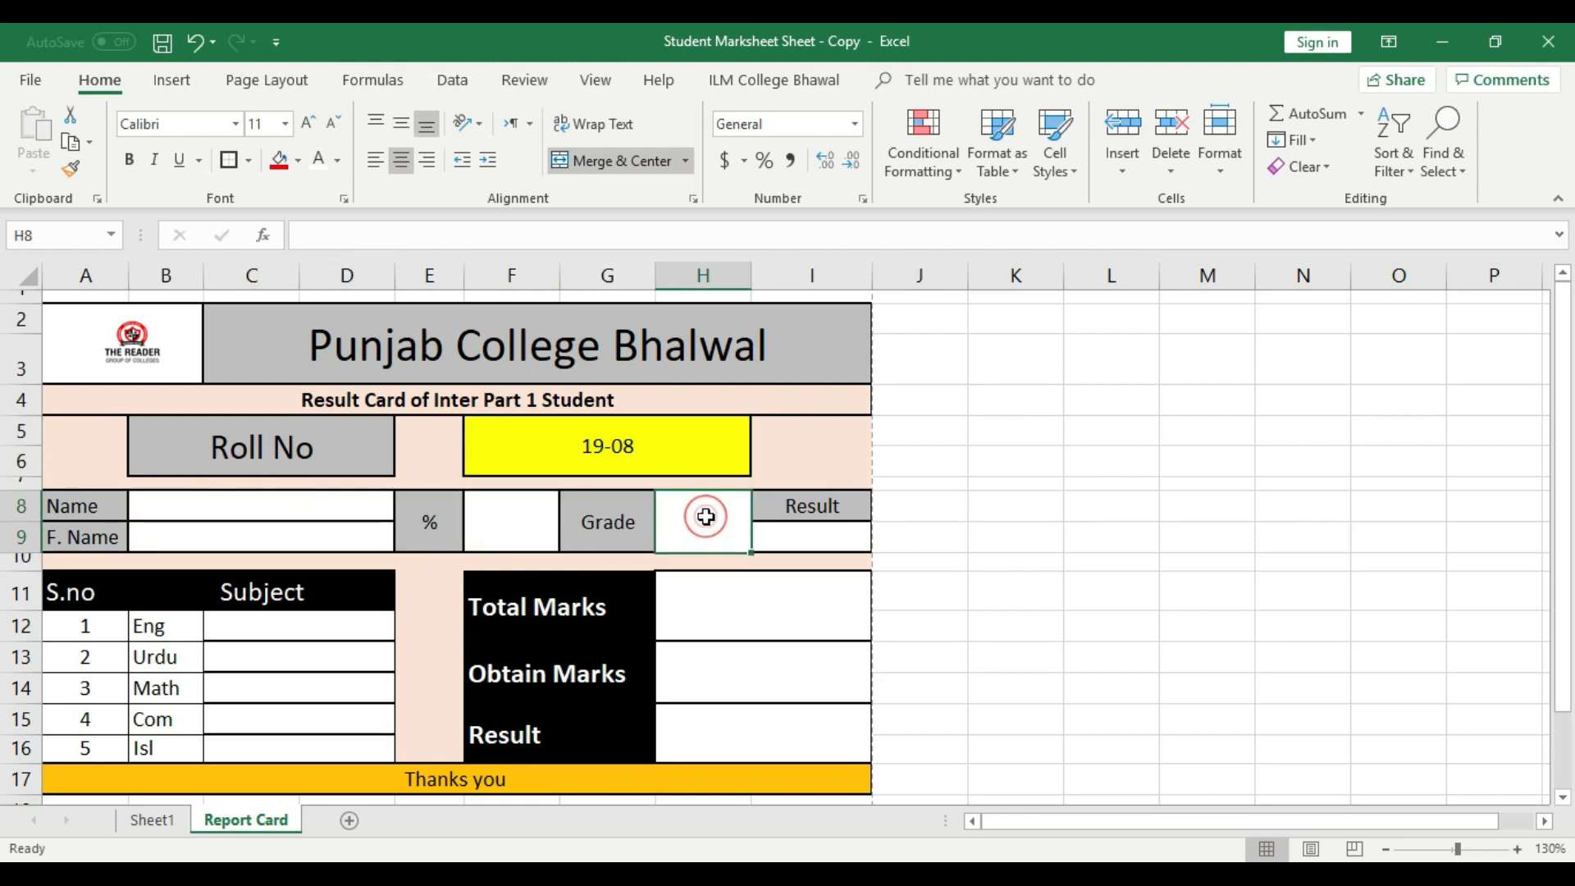
click(805, 534)
click(757, 605)
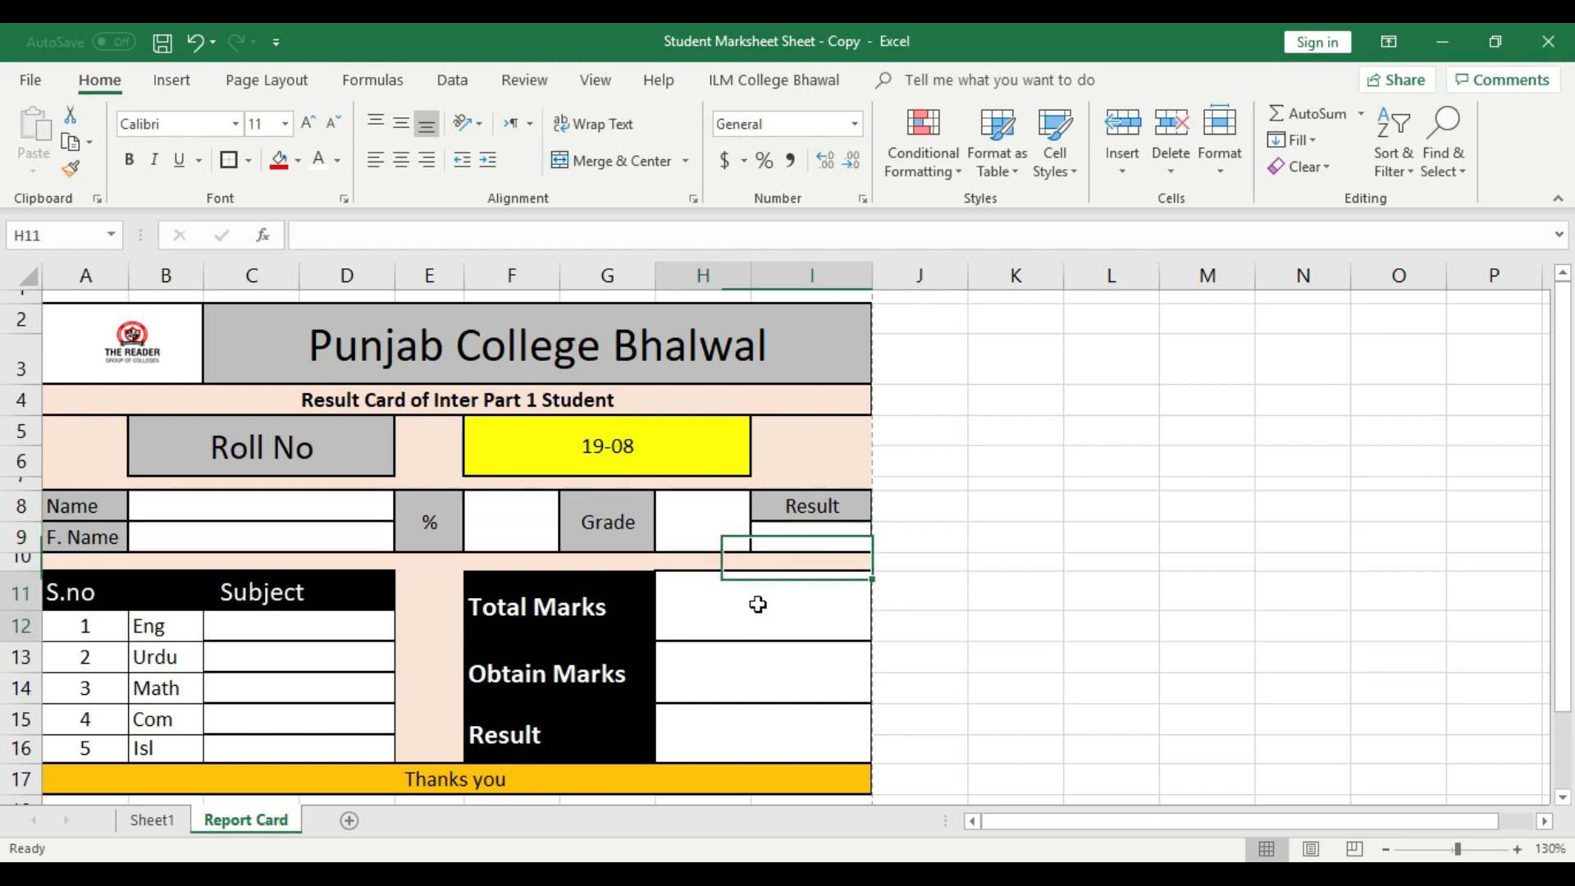
click(754, 674)
click(762, 720)
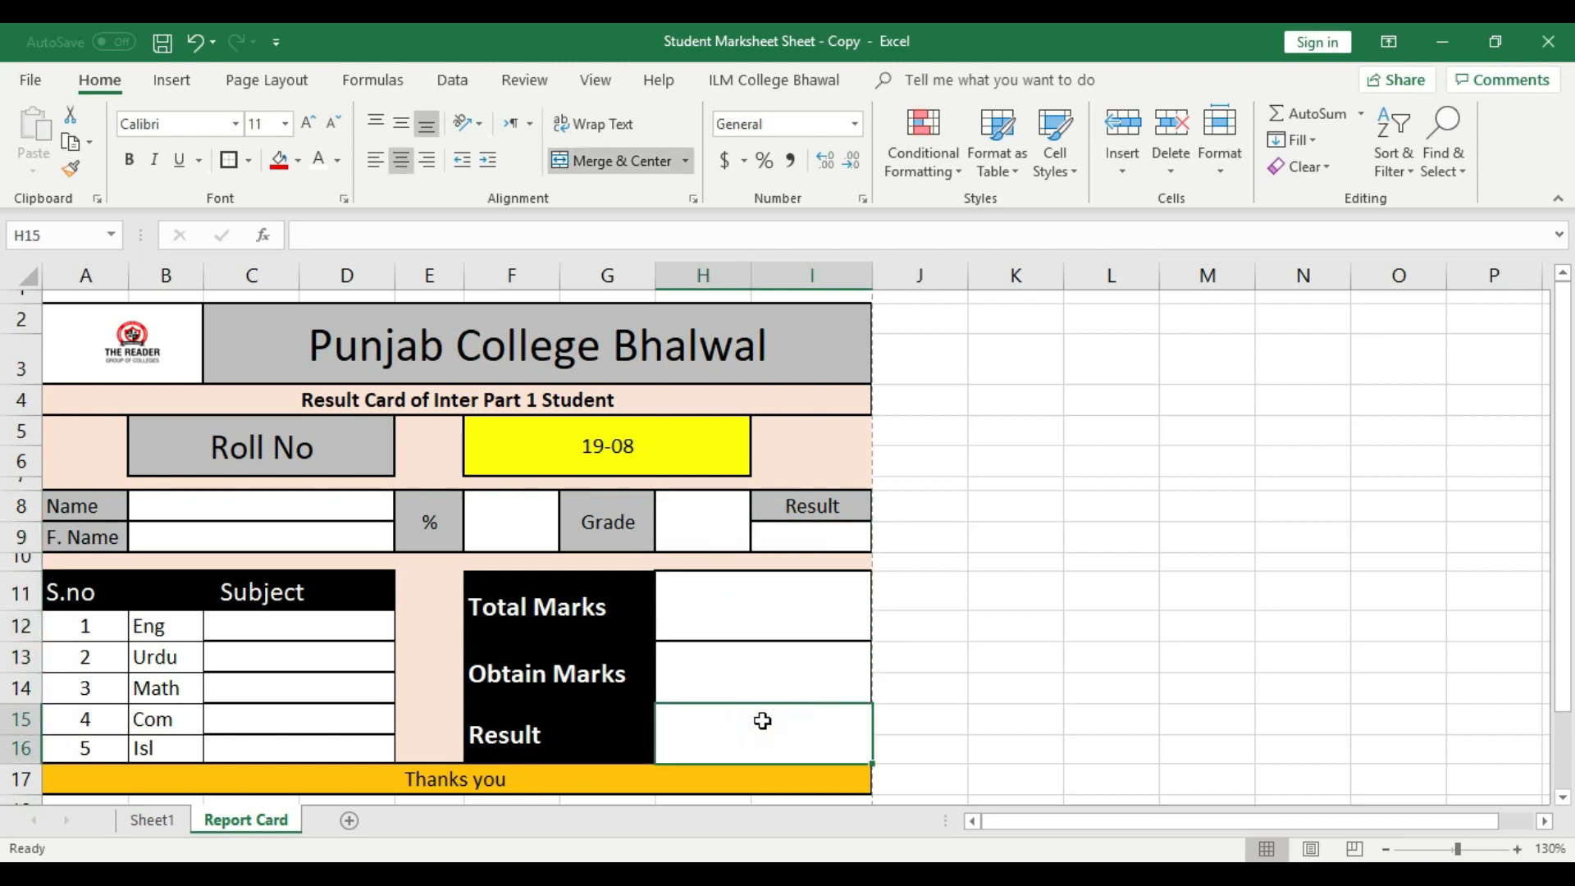
click(339, 624)
click(326, 655)
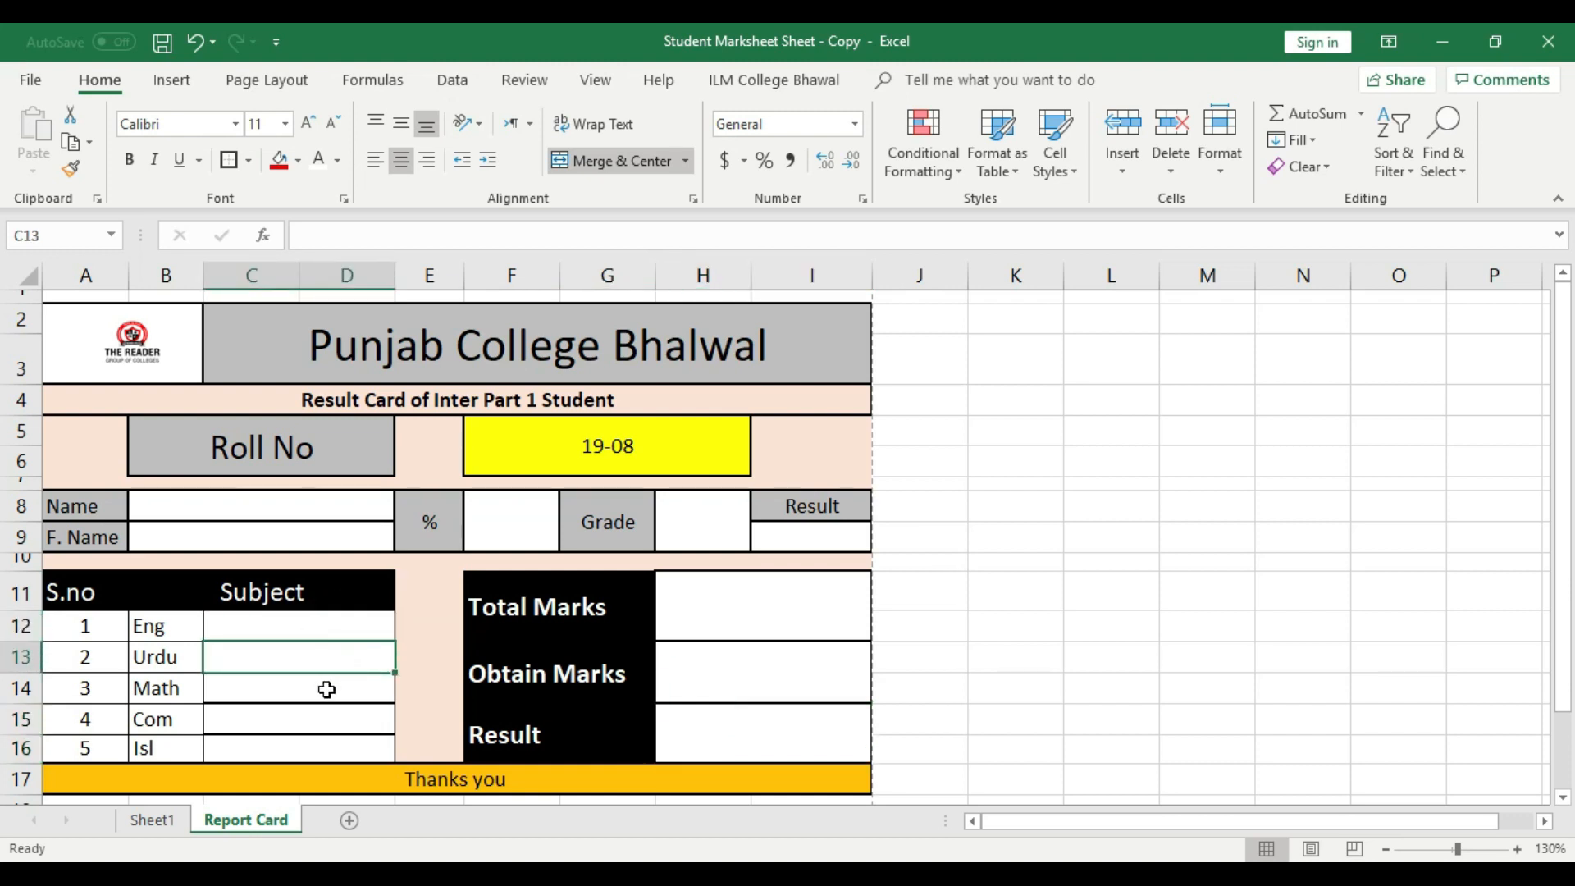
click(326, 689)
click(326, 723)
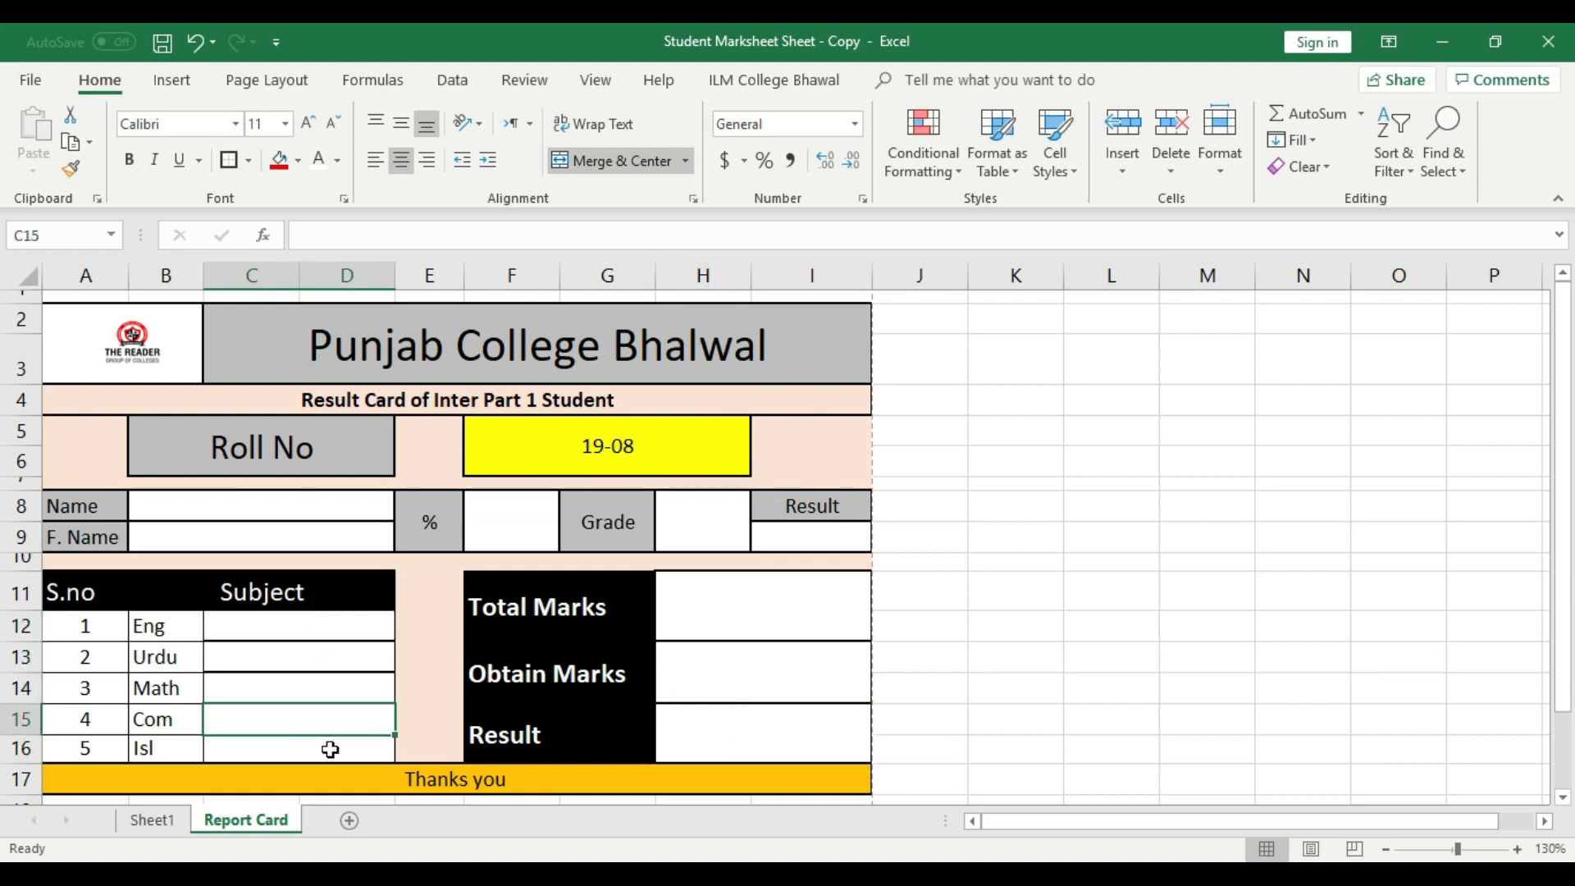
click(330, 751)
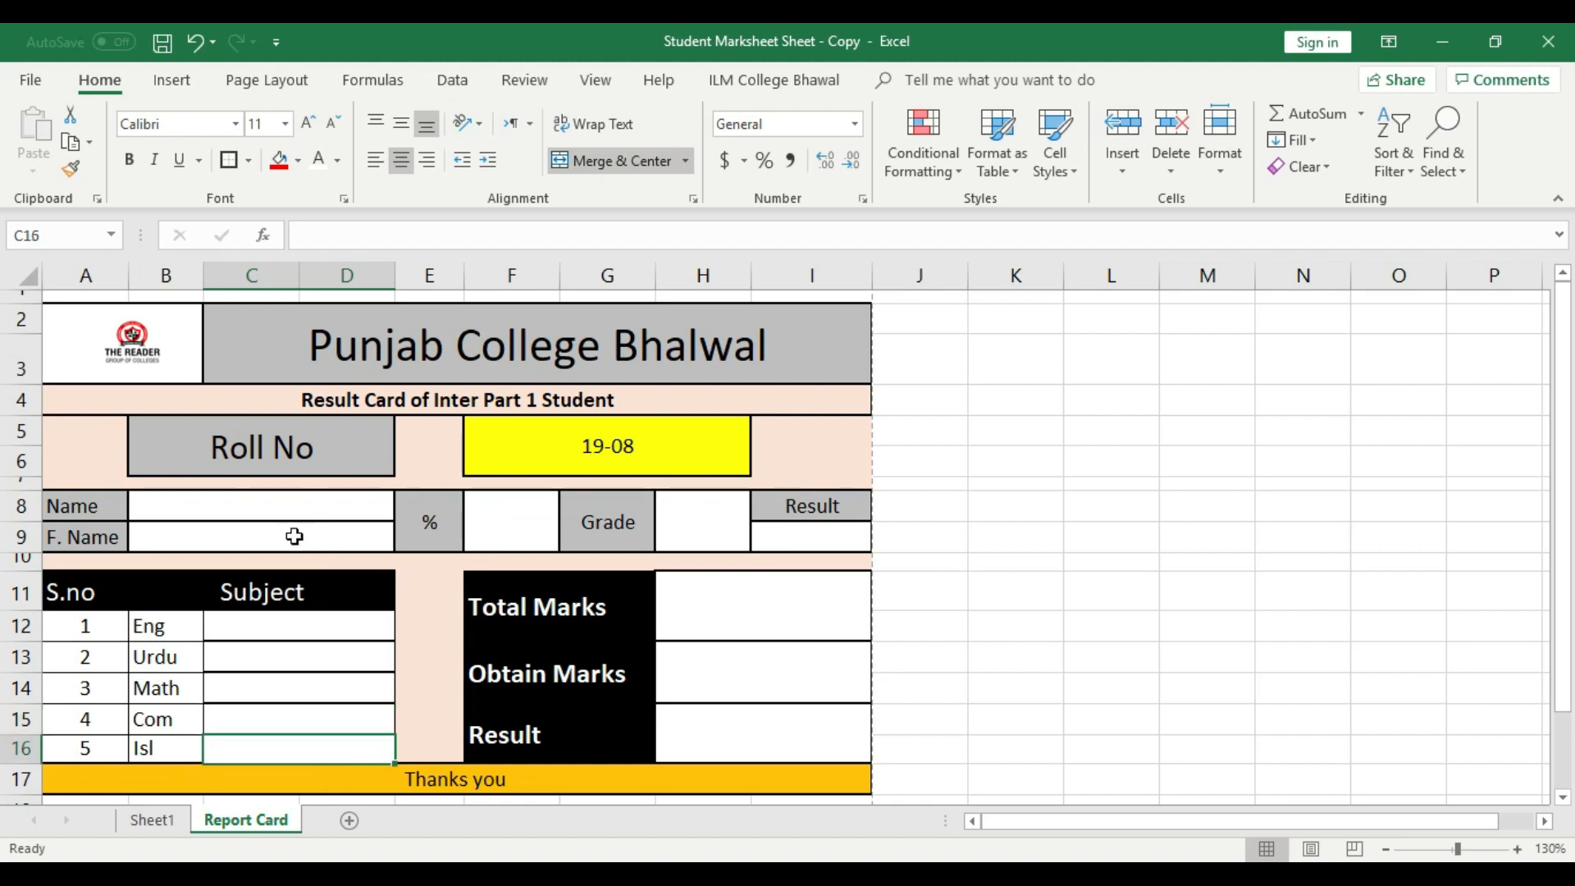
click(472, 521)
click(694, 521)
click(803, 548)
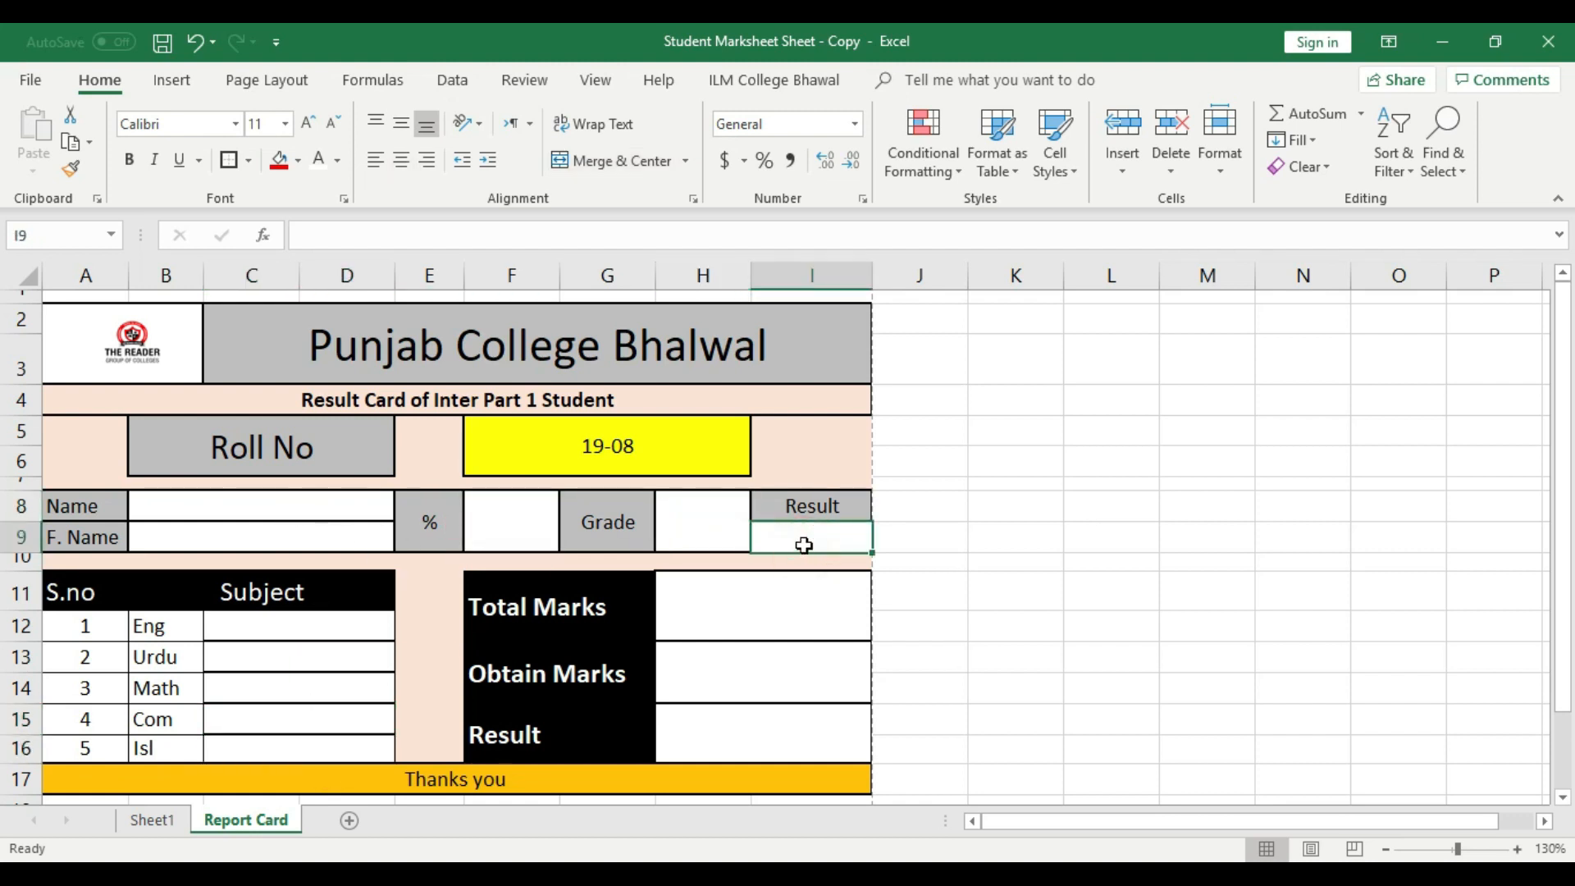
click(209, 549)
click(211, 506)
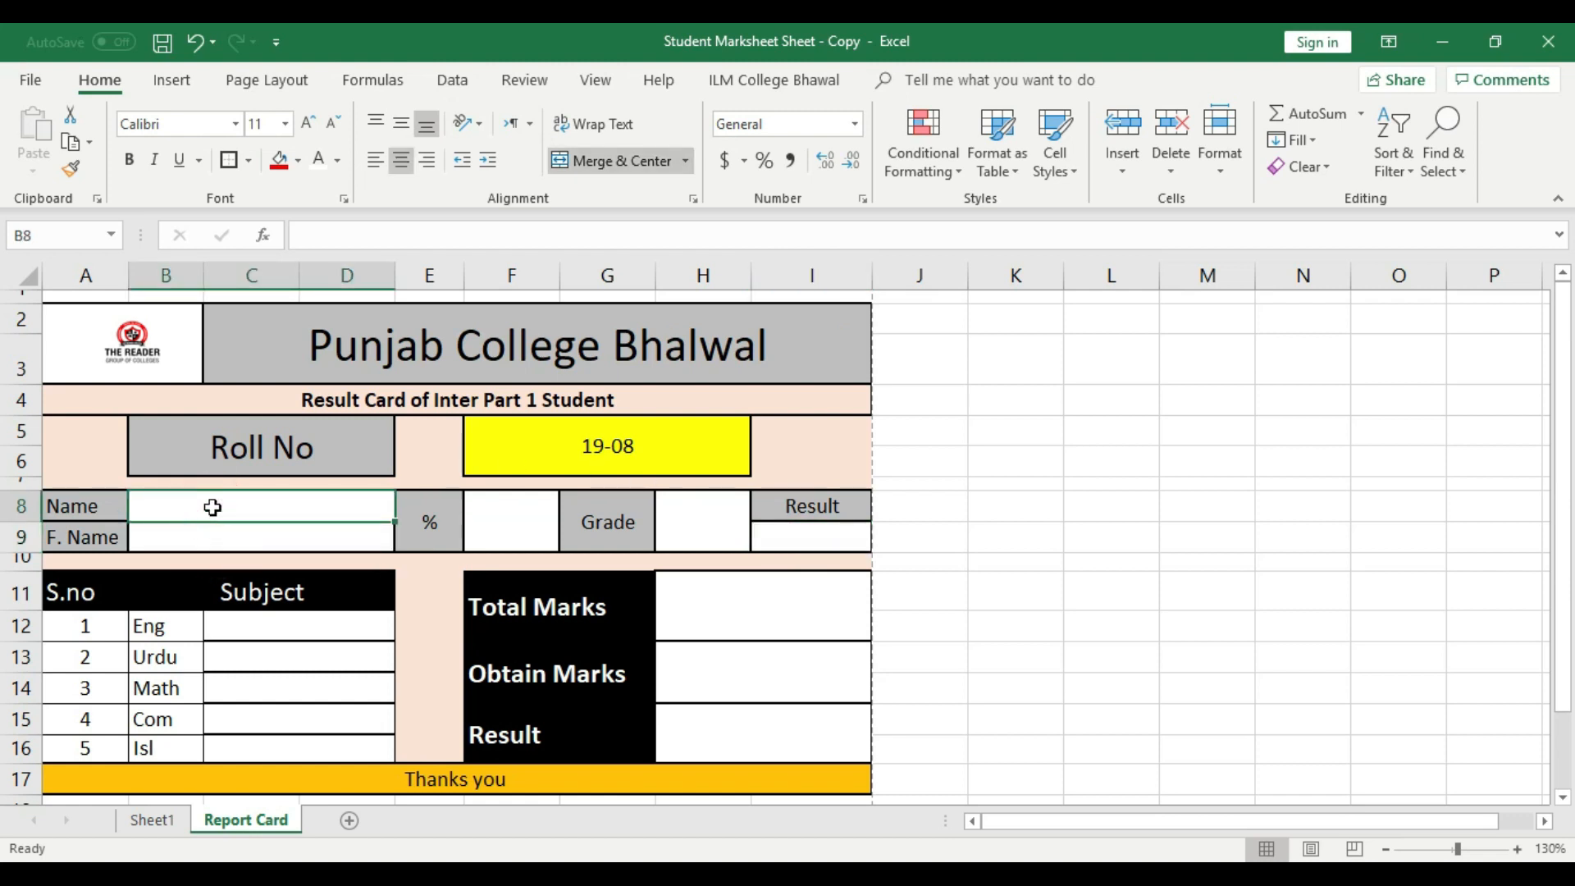
text(=)
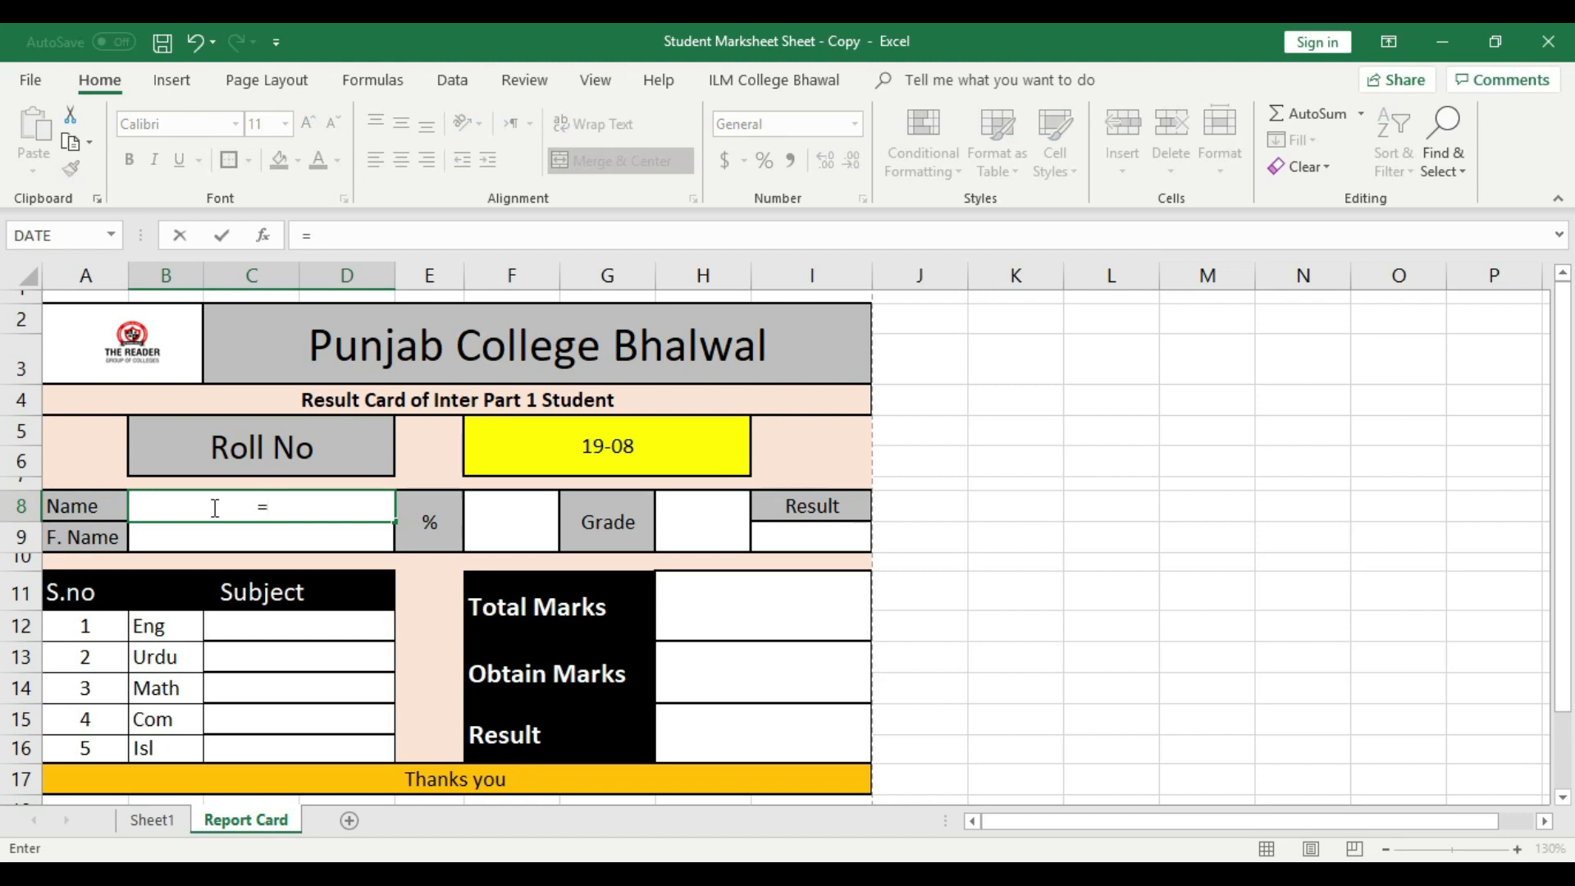
key(BackSpace)
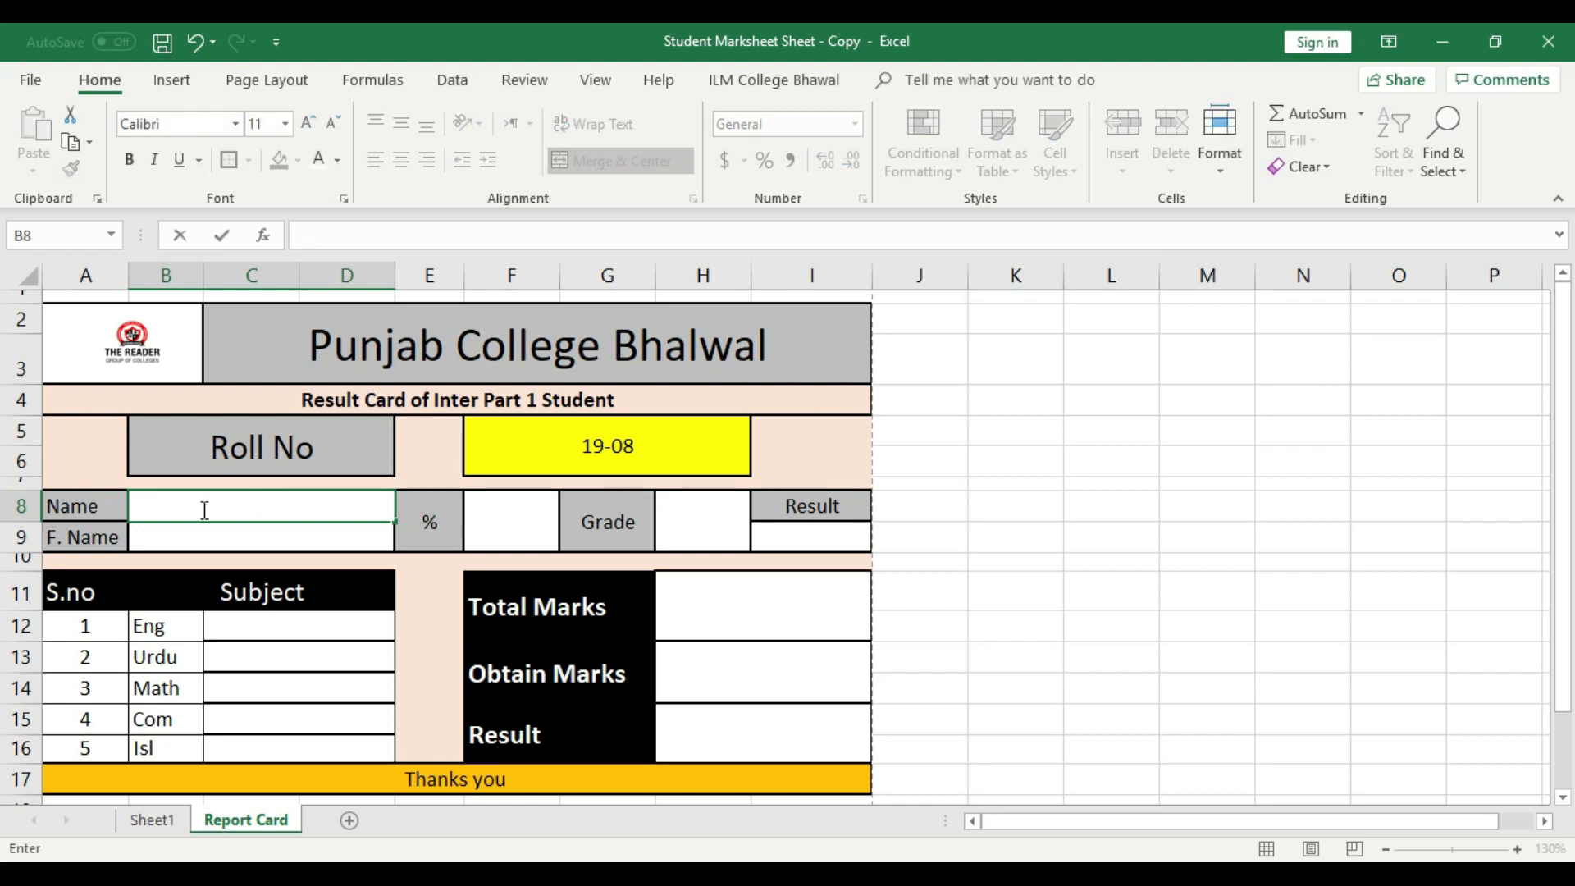
- Compare the report card's empty name field with the student records on Sheet1, finishing on Sheet1
click(168, 823)
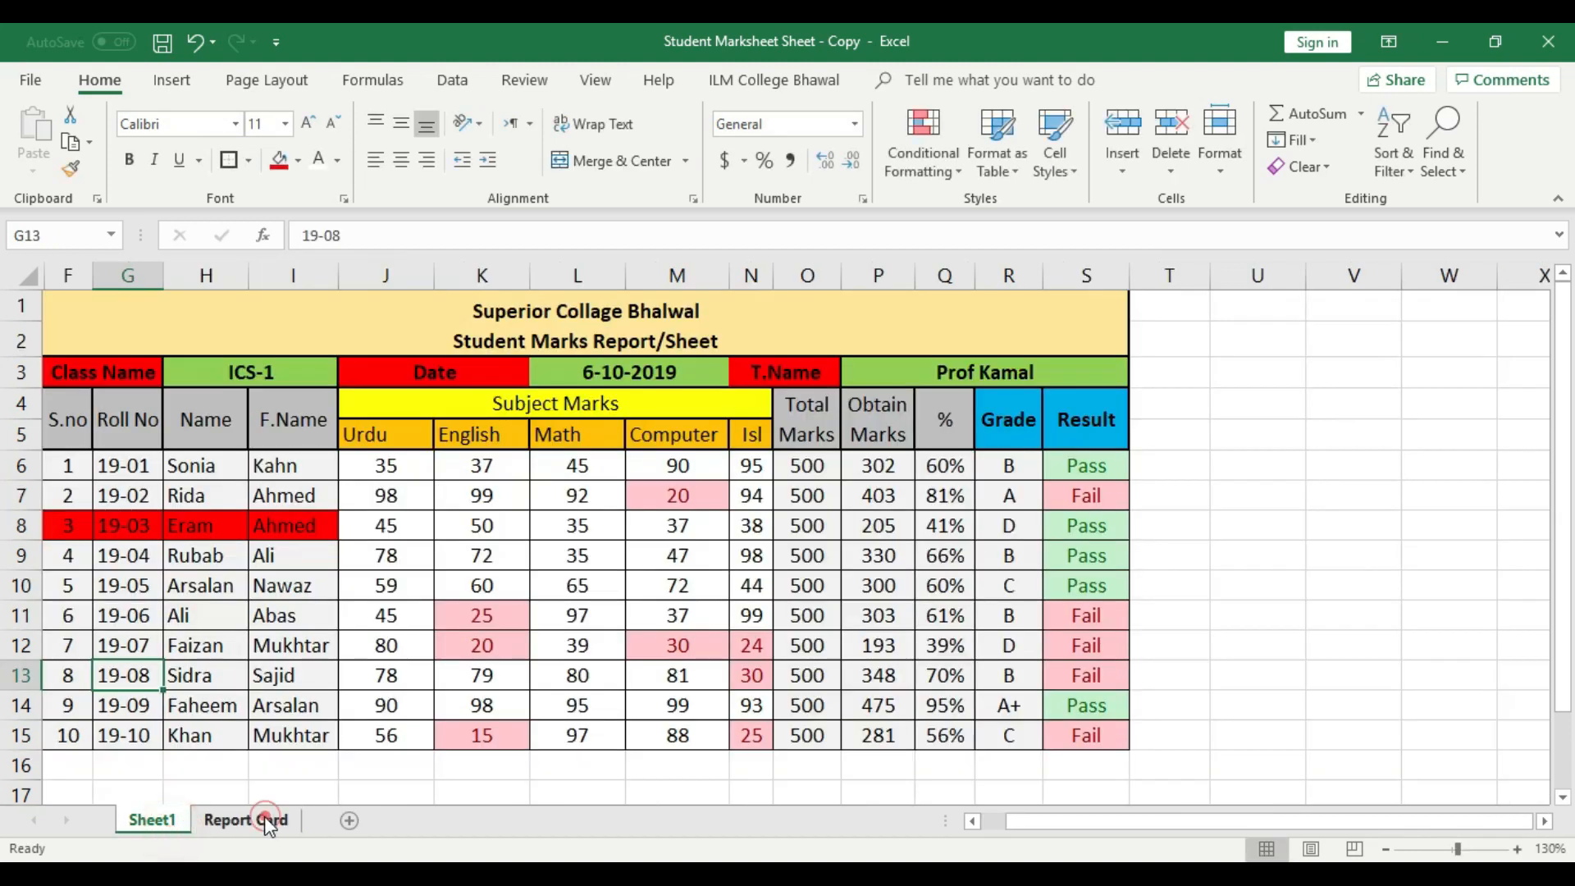
click(264, 819)
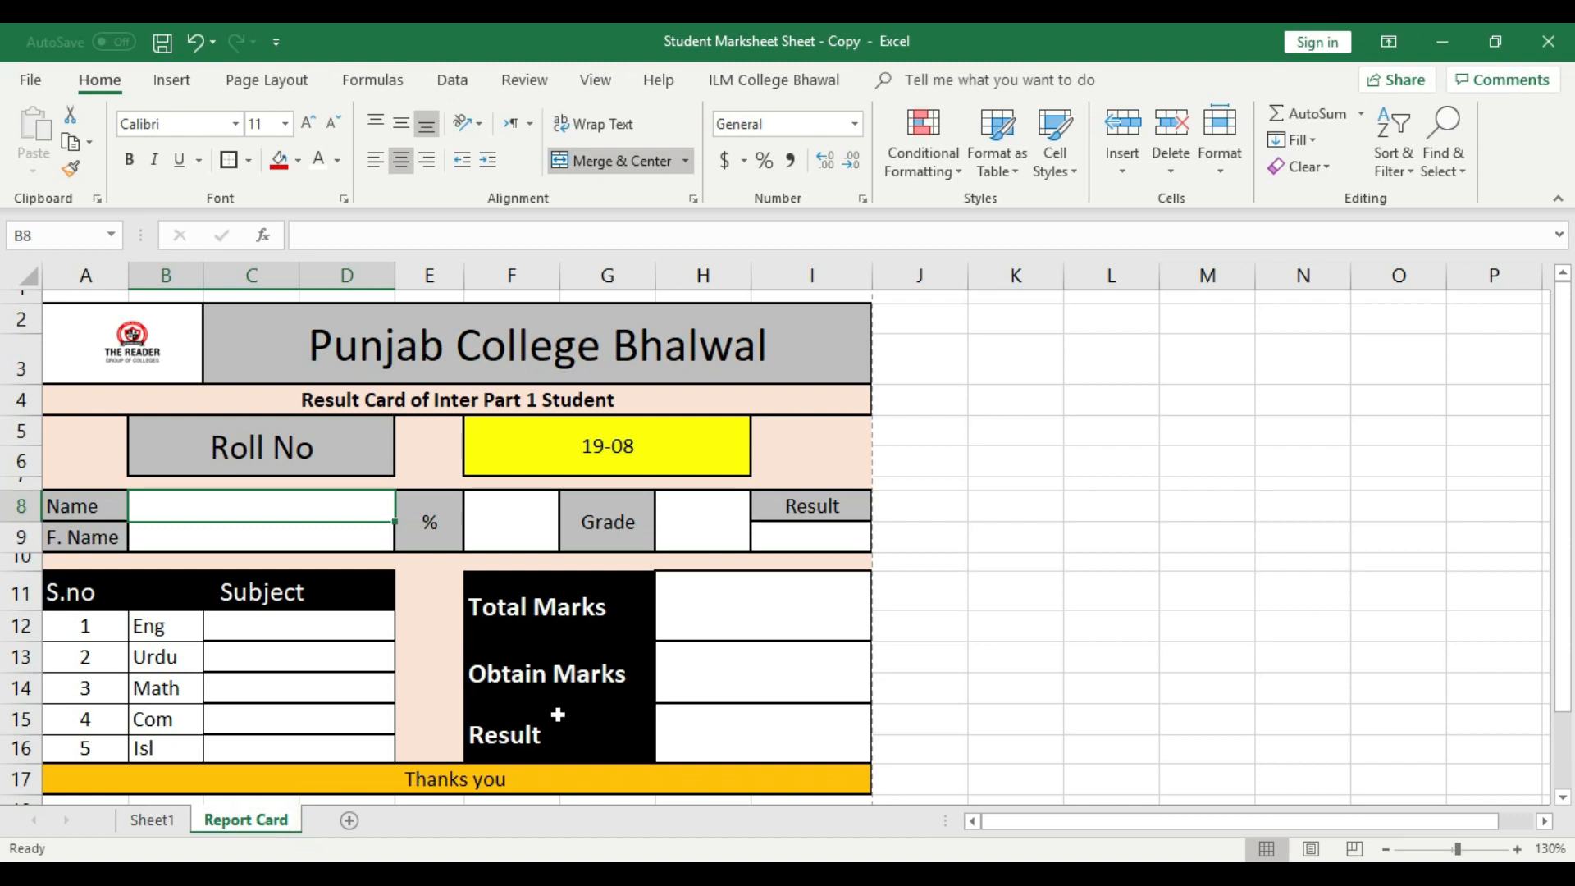
click(170, 820)
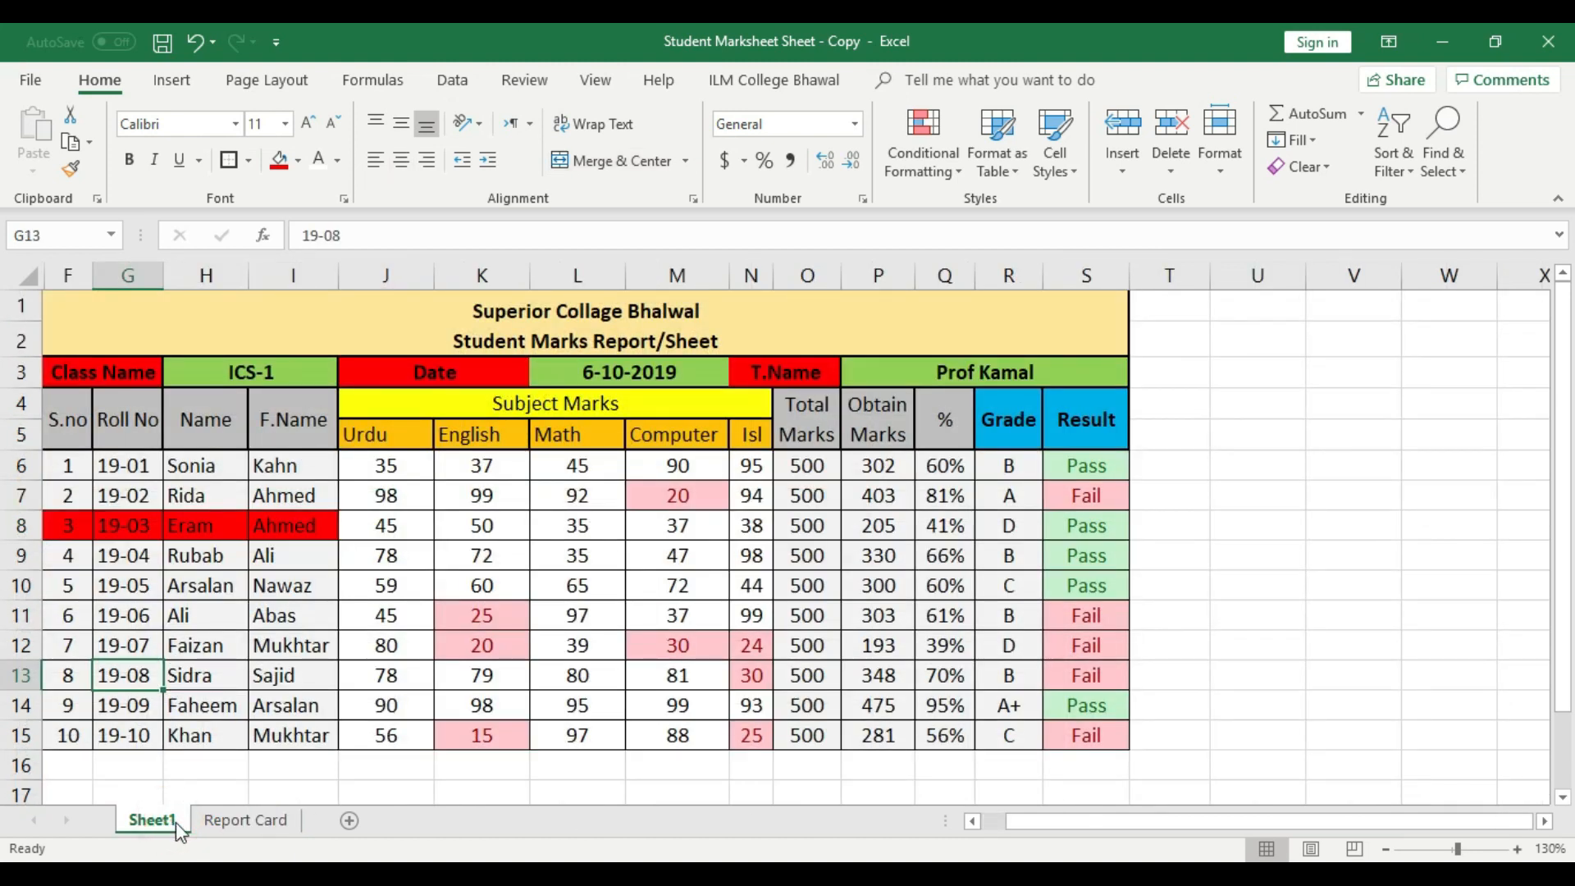
- Start a LOOKUP formula in the report card's Name cell B8 with roll number cell F5 as the lookup value
click(271, 827)
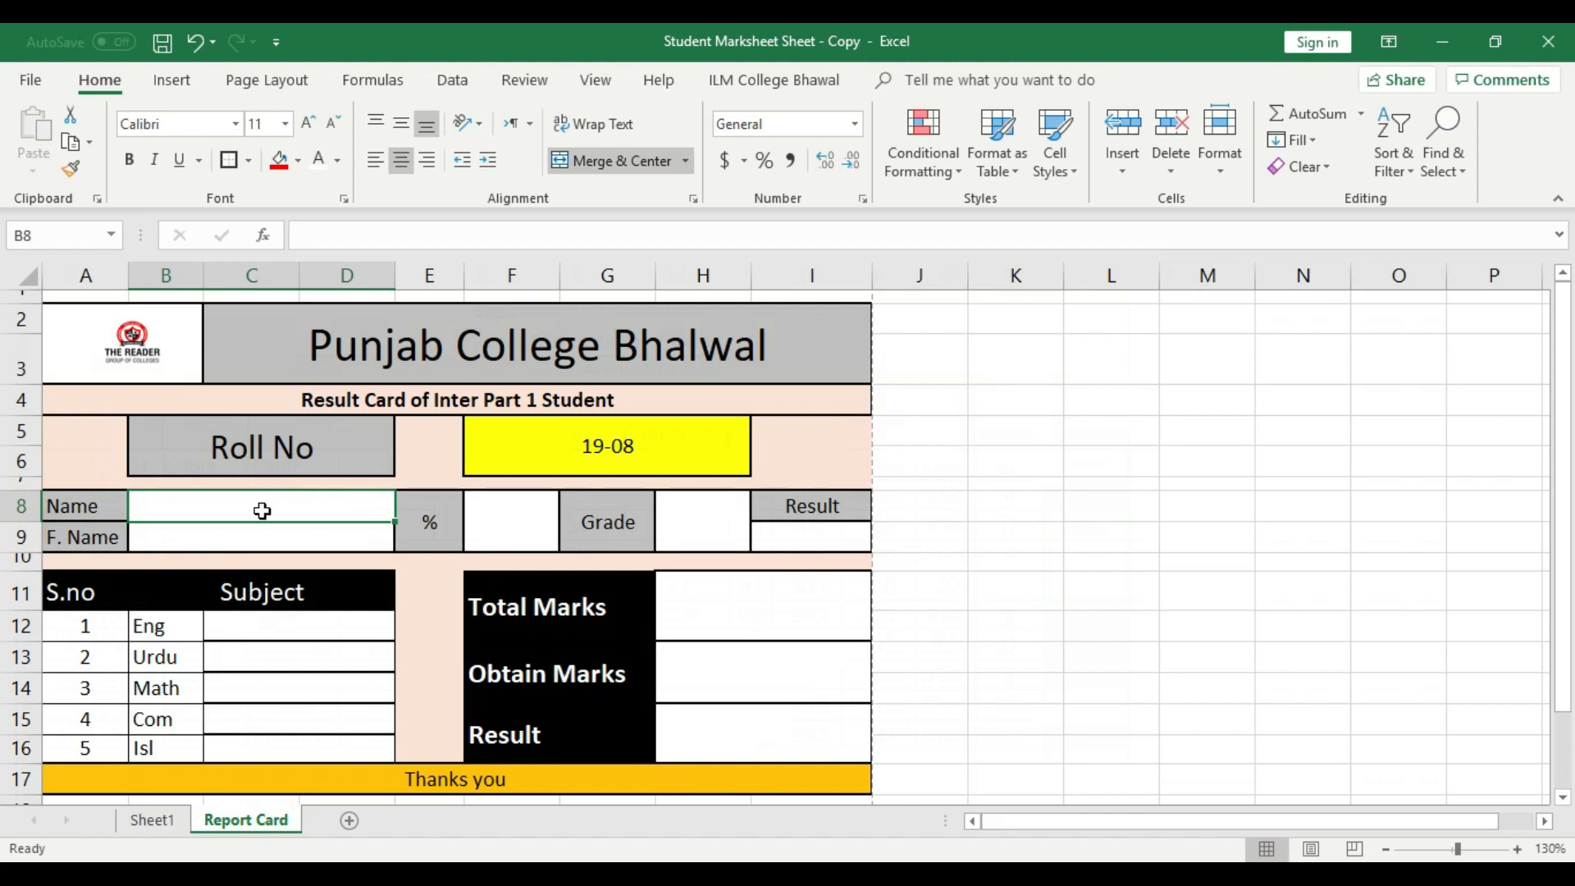
click(288, 591)
double_click(260, 504)
text(=)
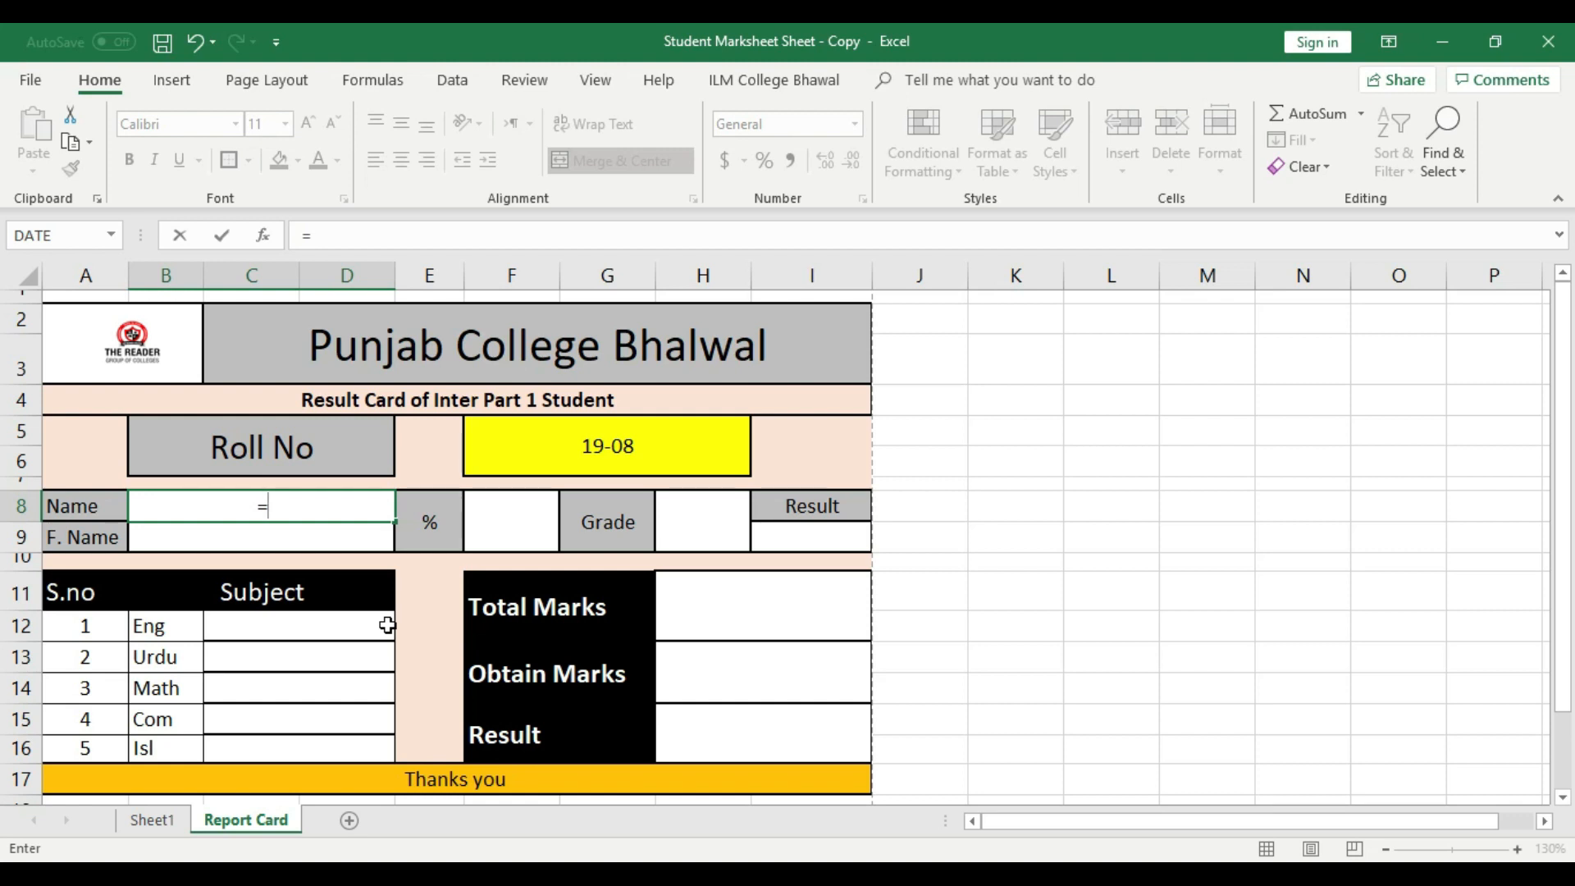
text(loo)
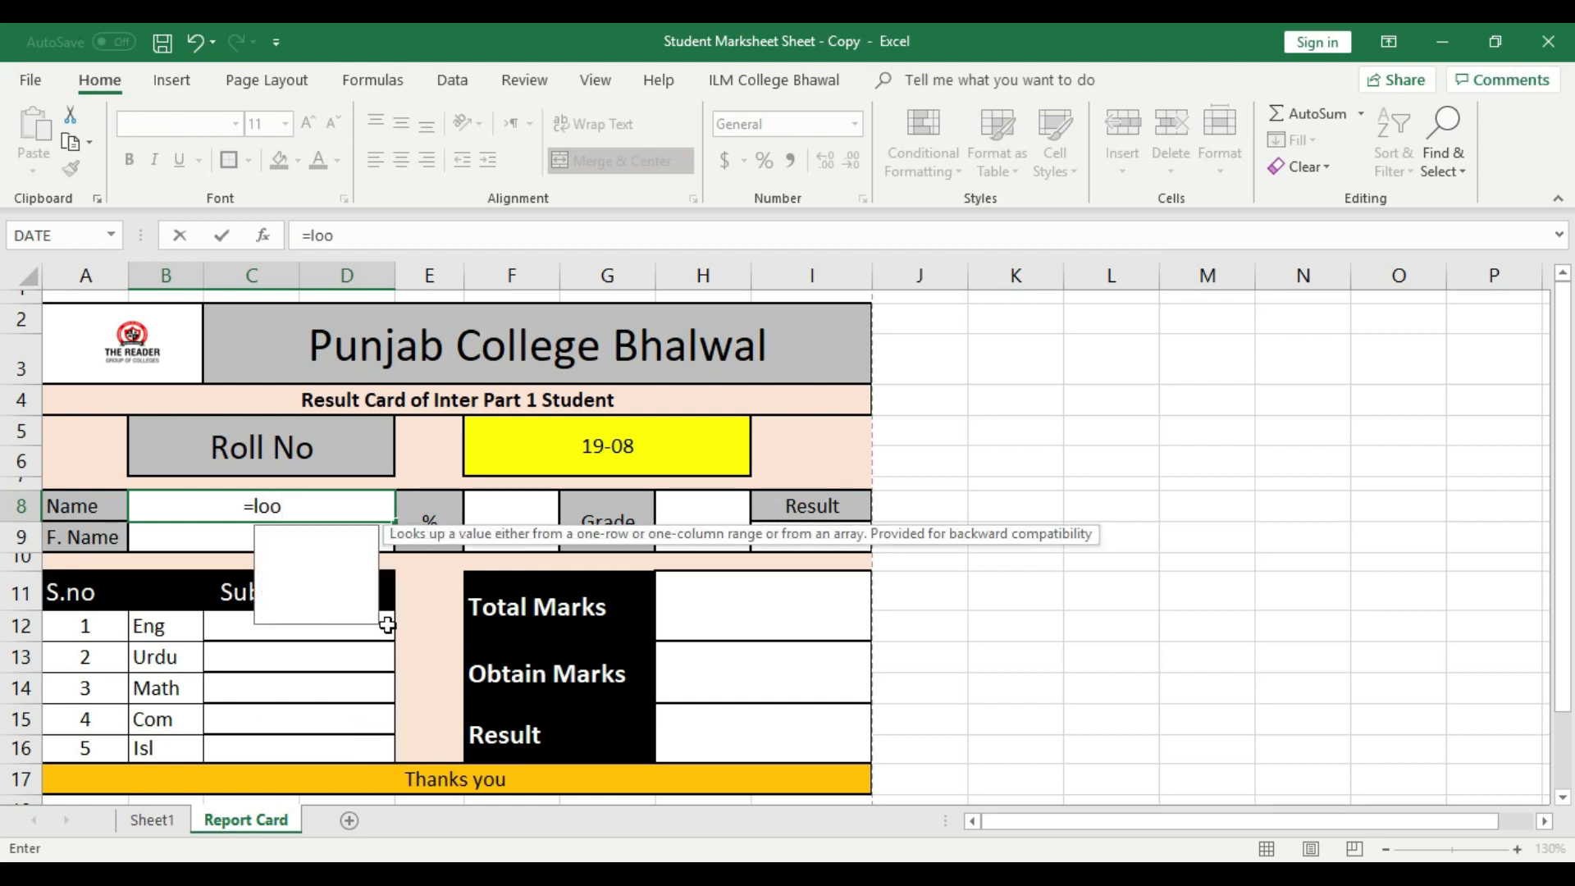
text(kup)
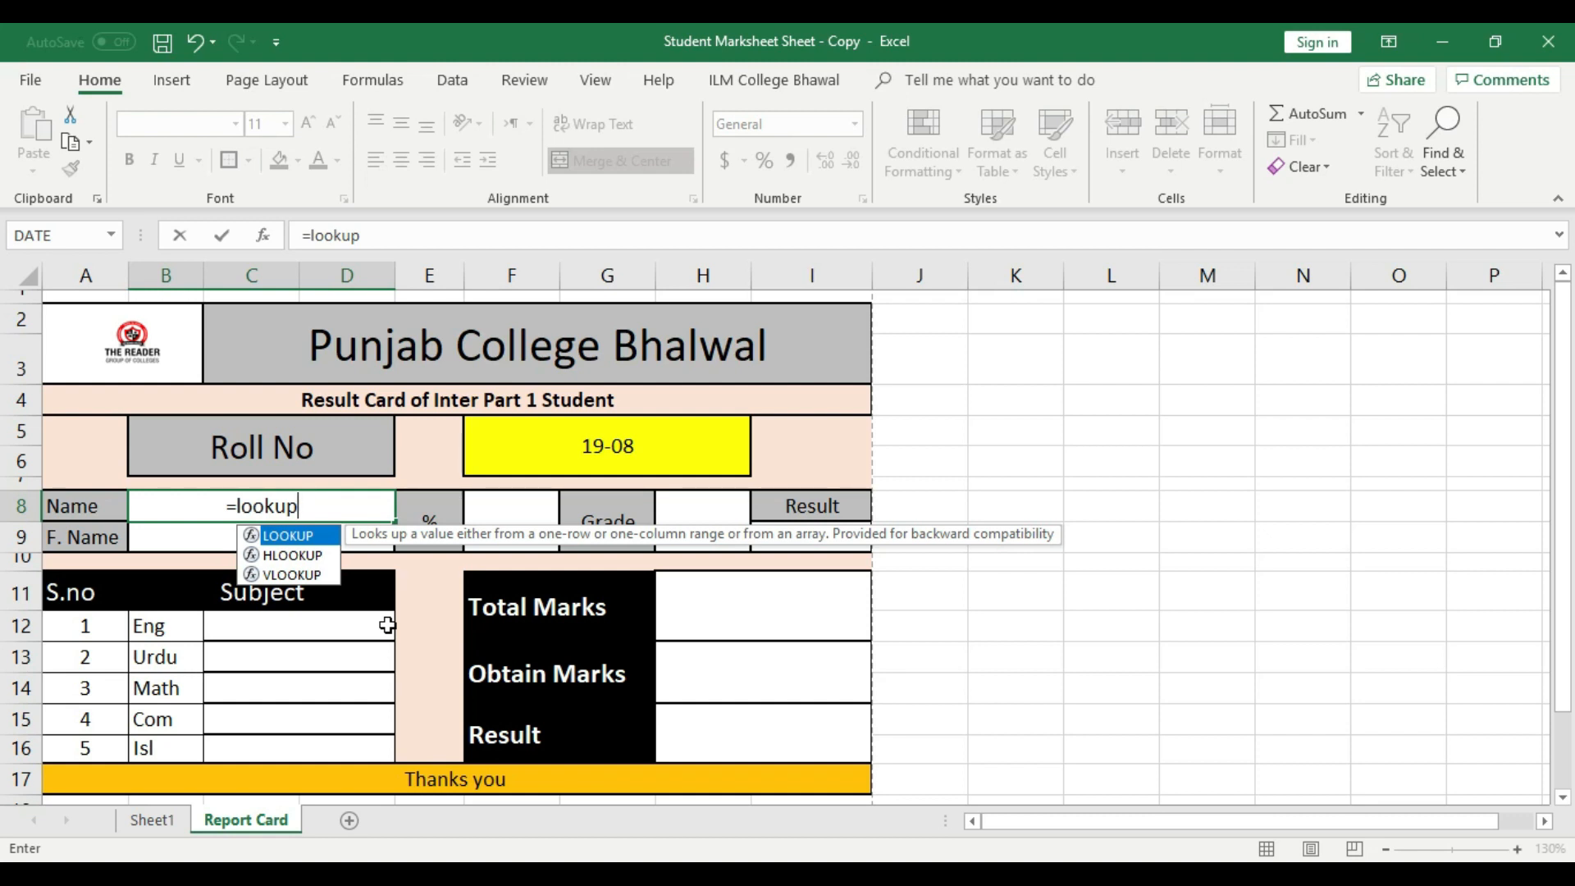
text(()
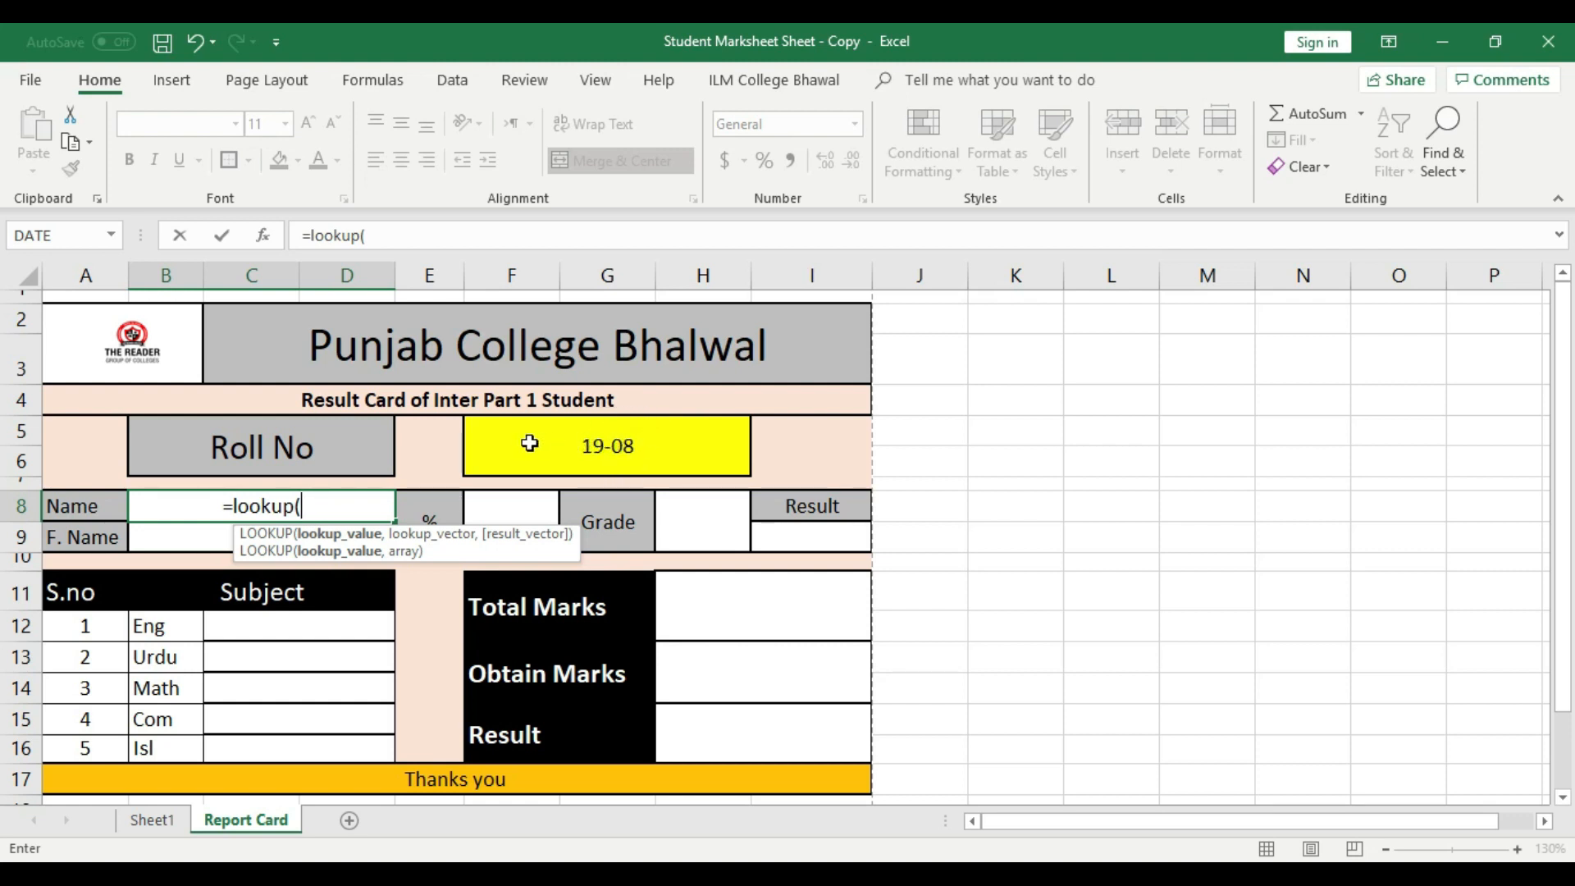
click(641, 444)
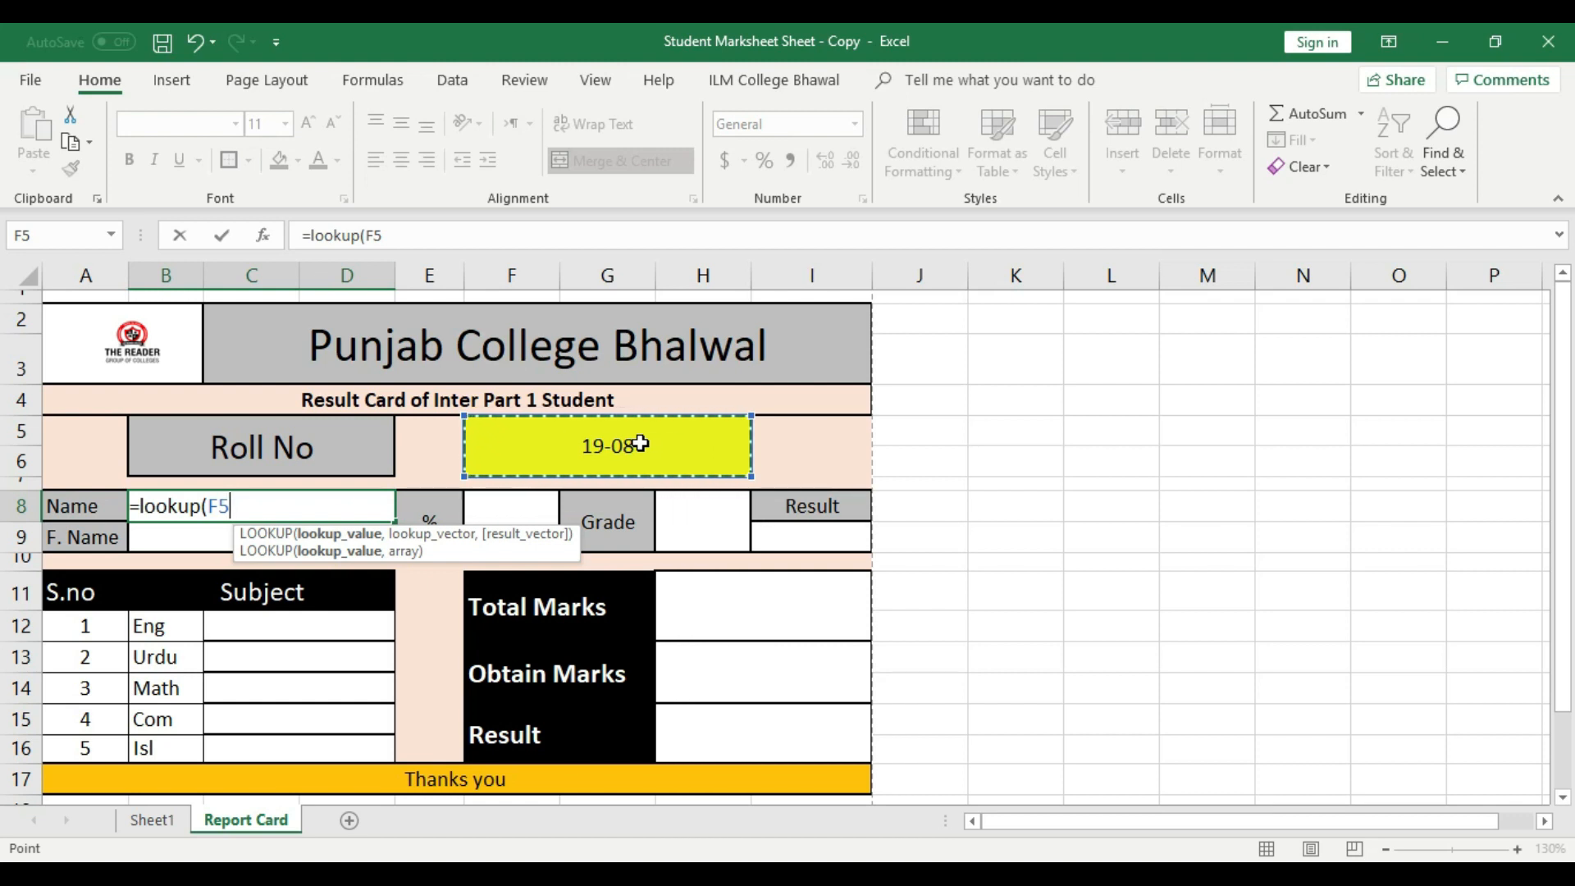
text(,)
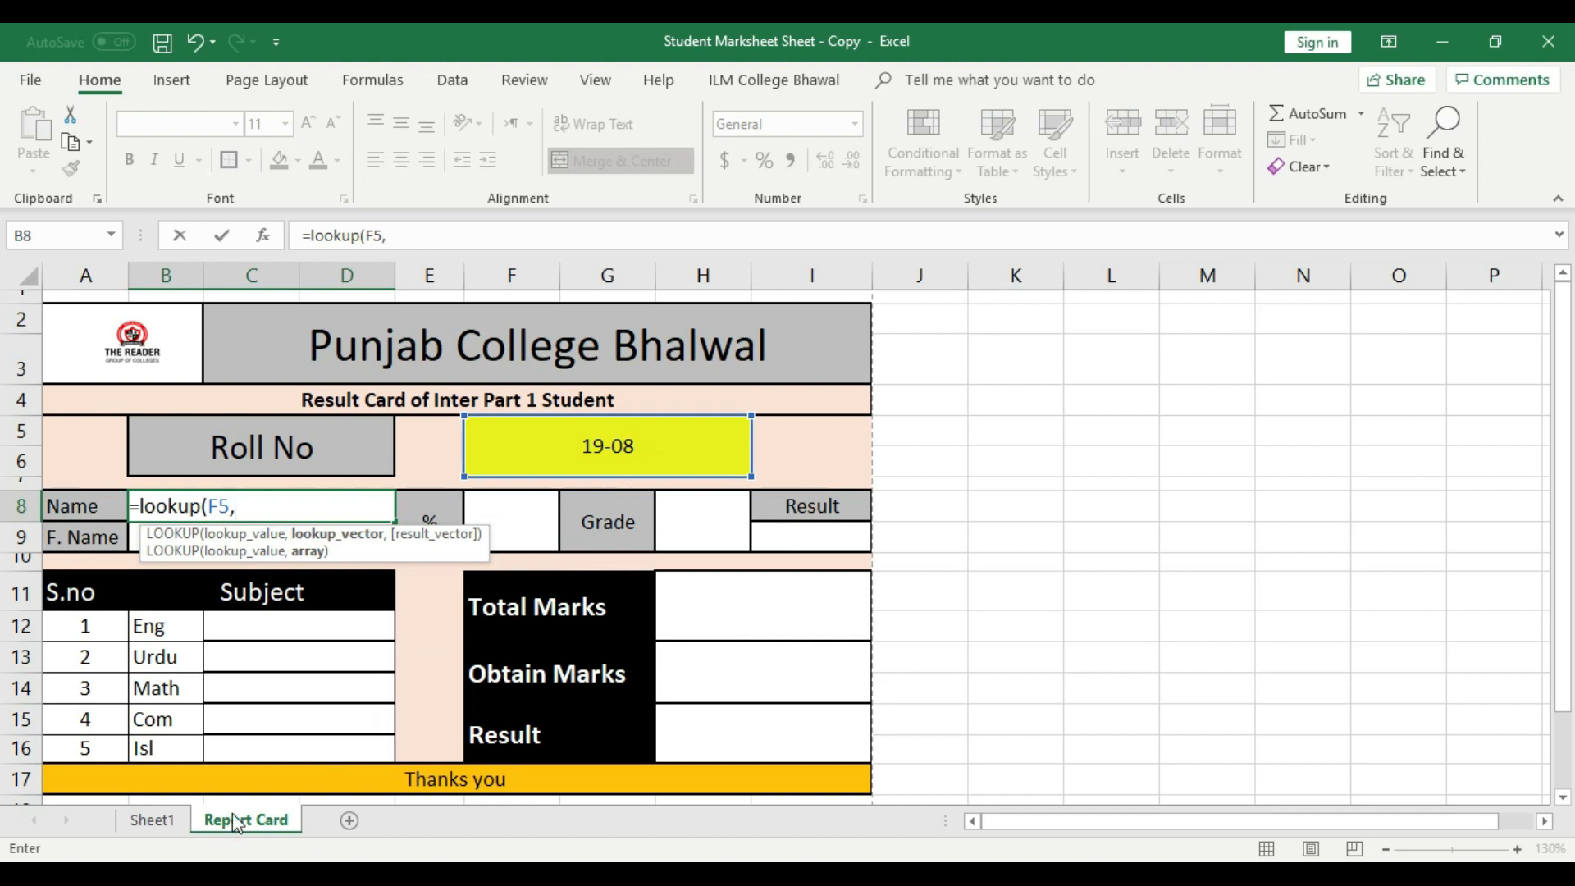
- Complete the Name formula with Sheet1!G6:G15 as the lookup vector and Sheet1!H6:H15 as the result vector
click(148, 821)
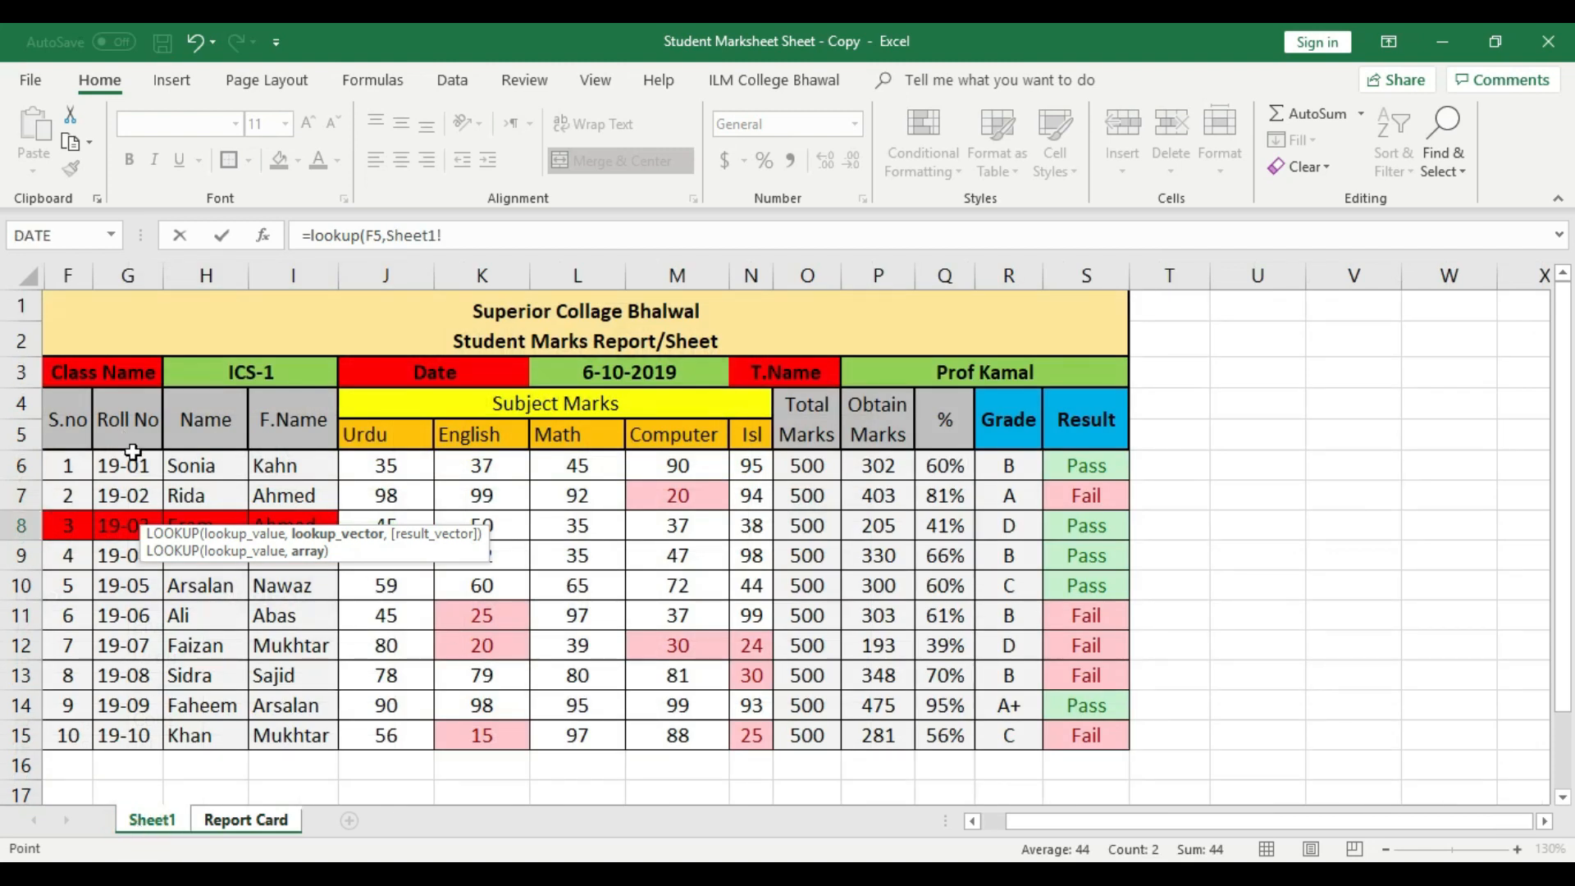
drag(133, 462, 133, 727)
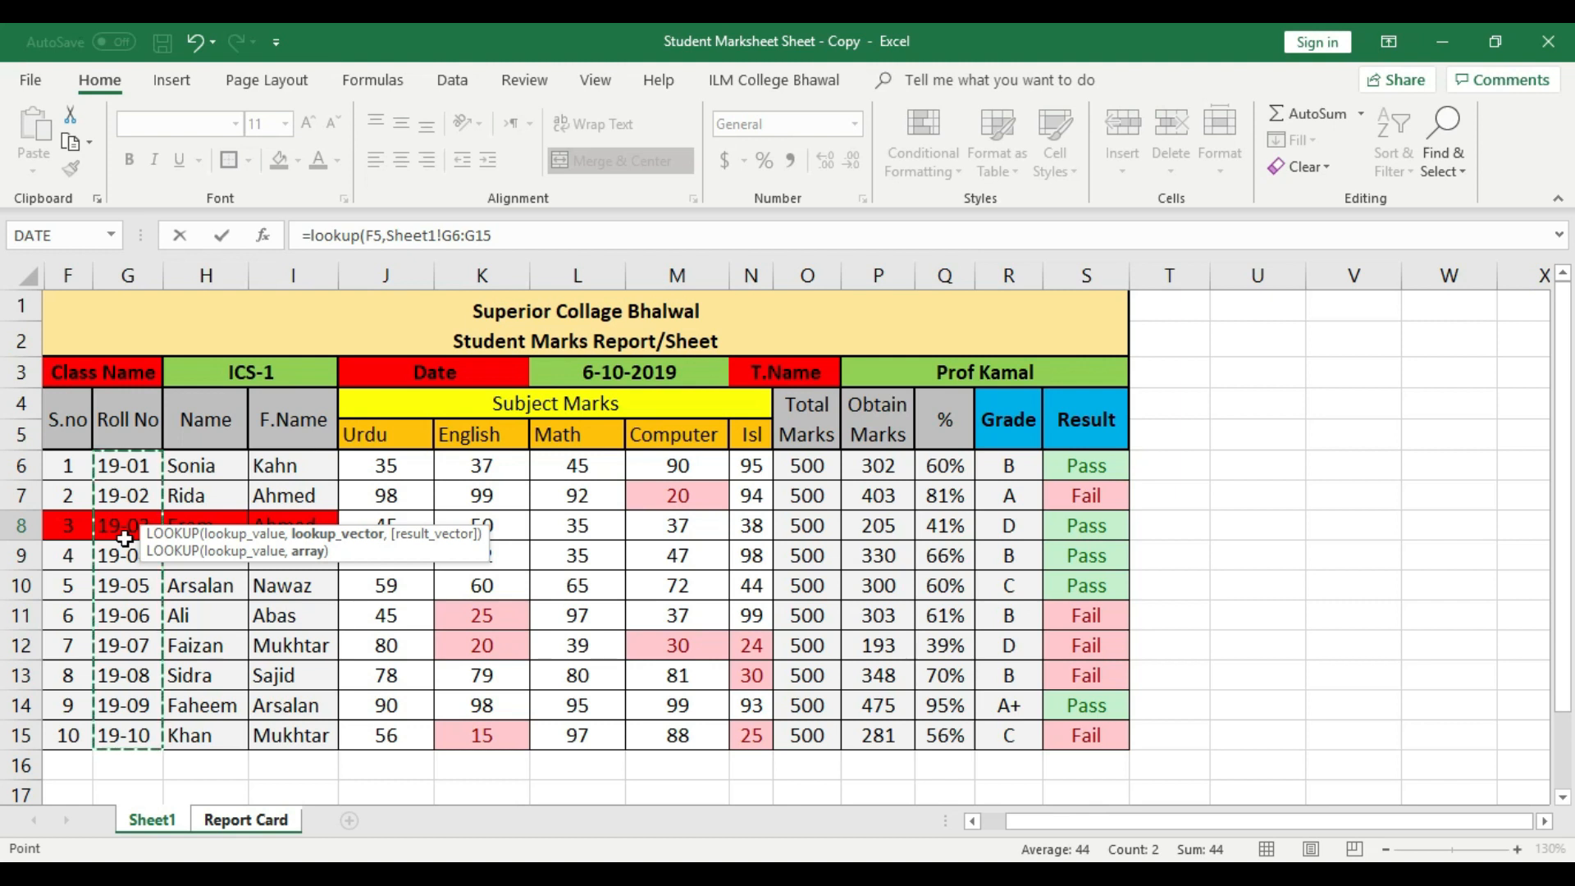
text(.)
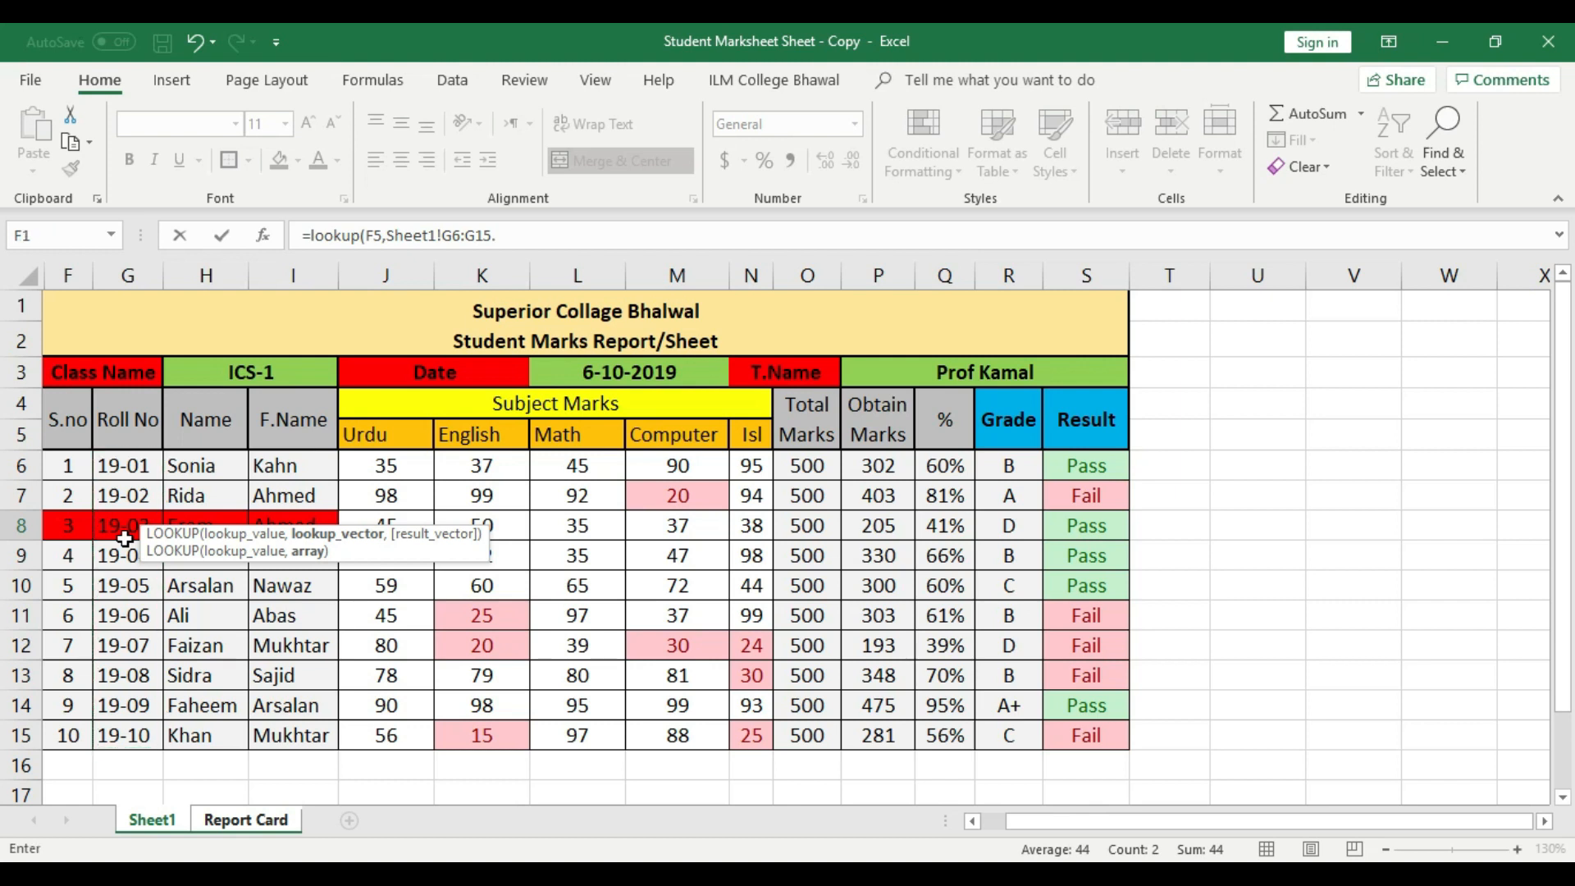
key(BackSpace)
text(,)
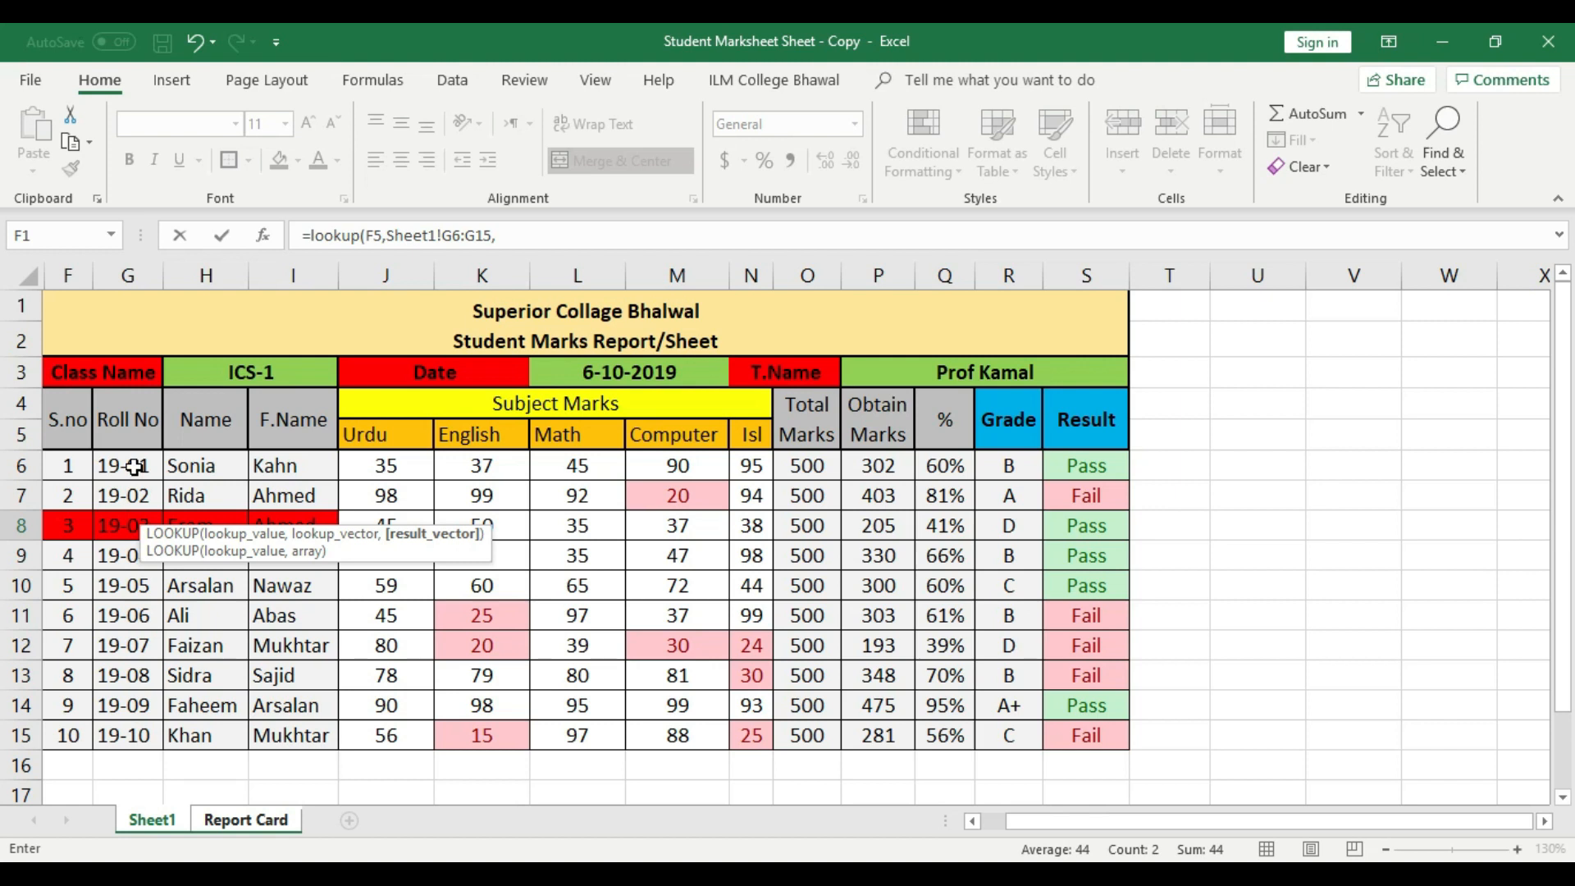
drag(205, 465, 222, 735)
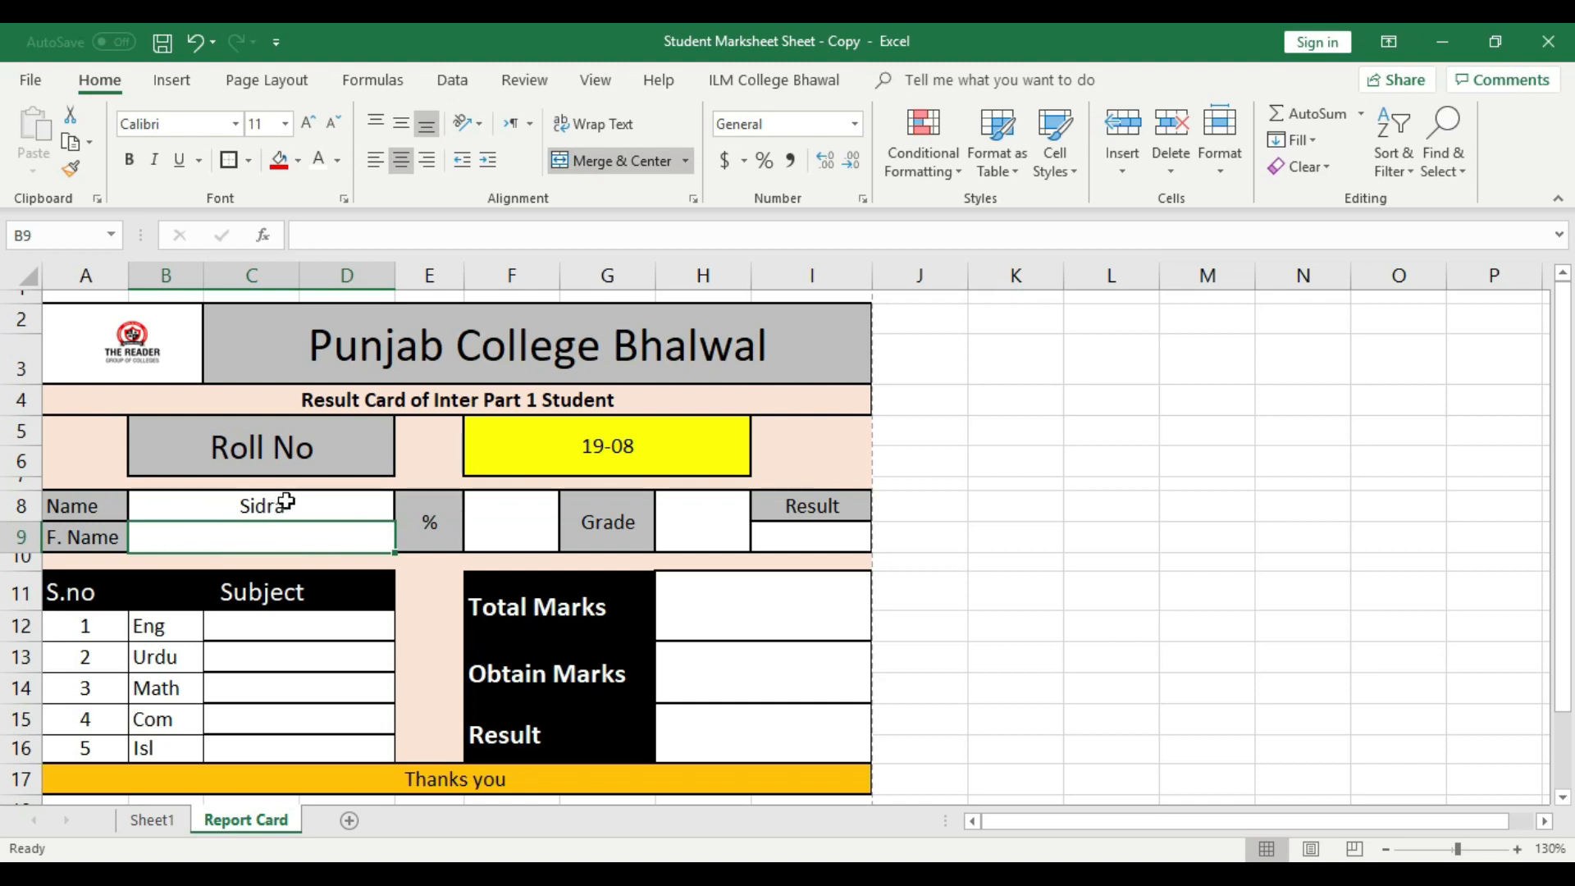
- Change the report card's roll number in F5 to the one listed in Sheet1 cell G11
click(675, 446)
double_click(675, 443)
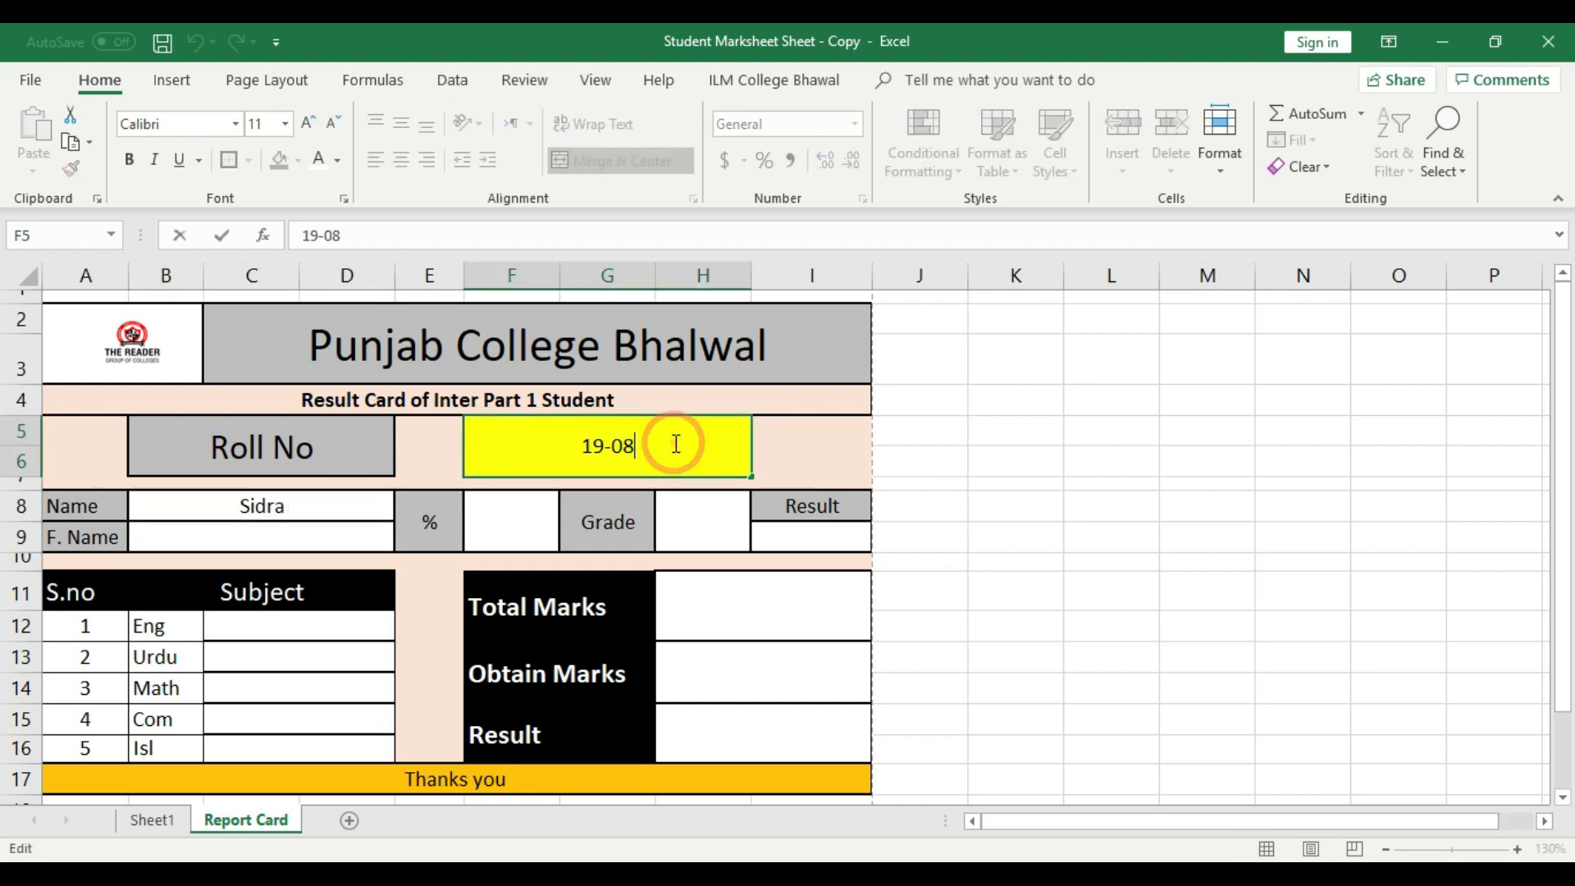
key(BackSpace)
text(6)
key(Return)
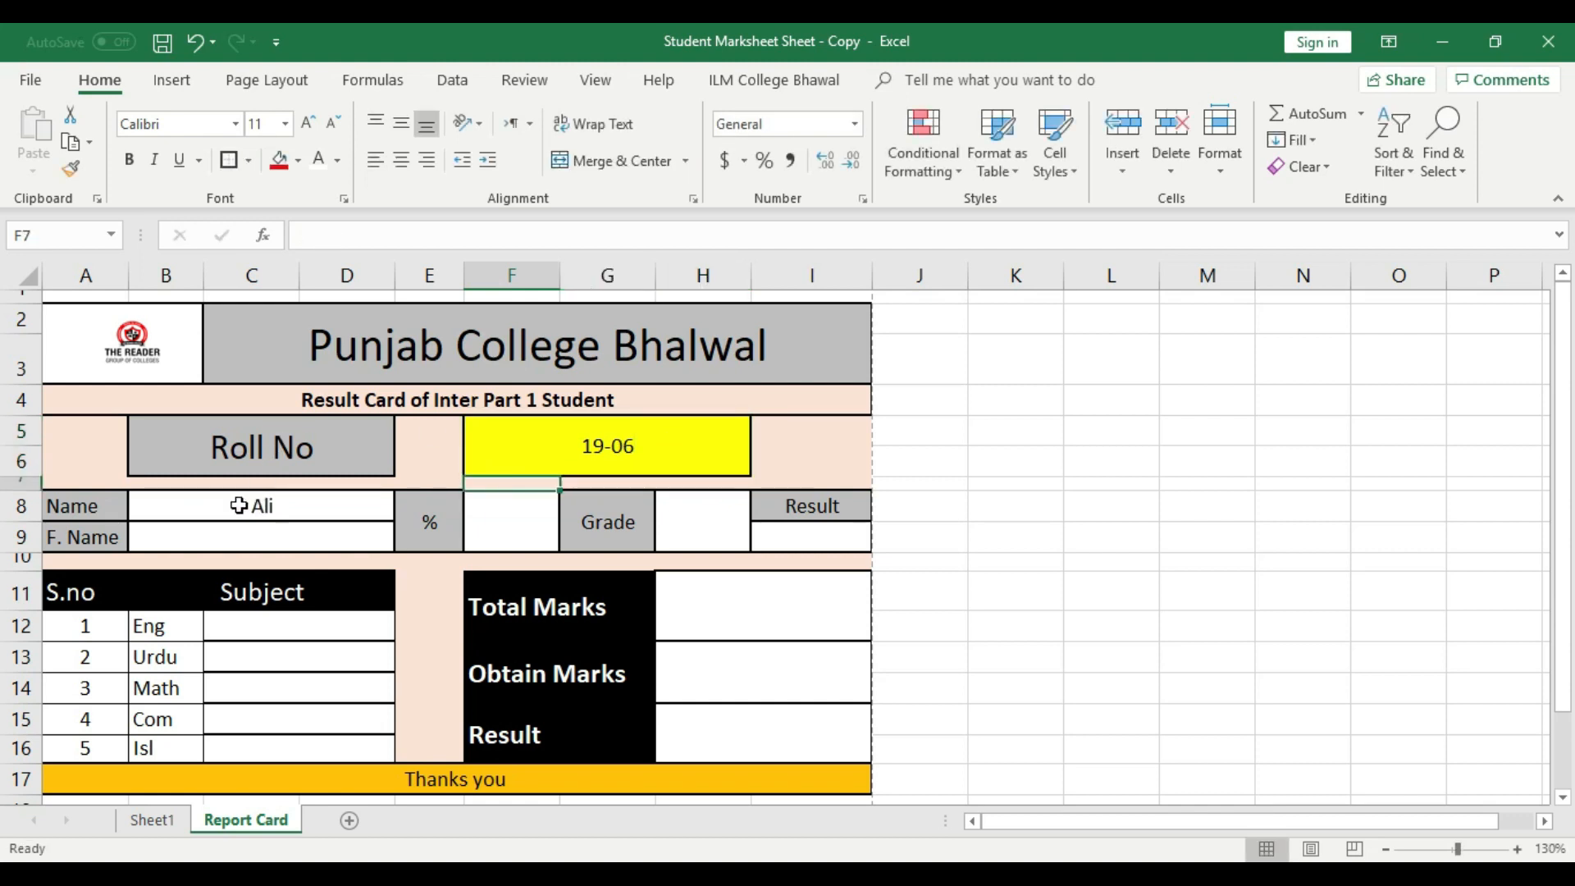
- Check the fetched name against that roll number's record in Sheet1 row 11, then return to the Report Card sheet
click(309, 510)
click(565, 448)
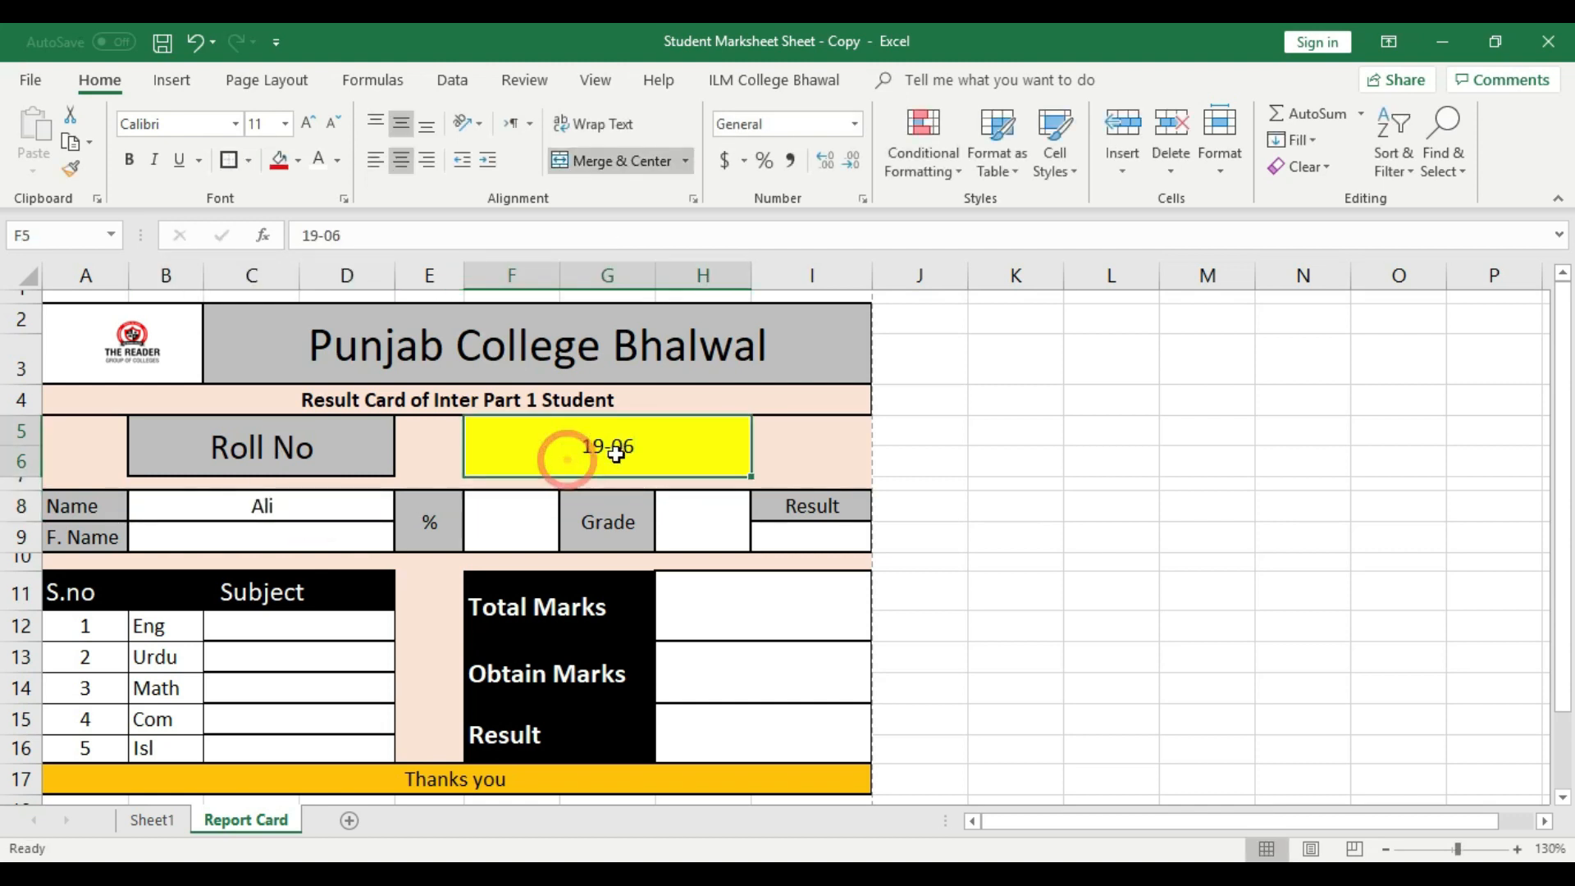
click(151, 824)
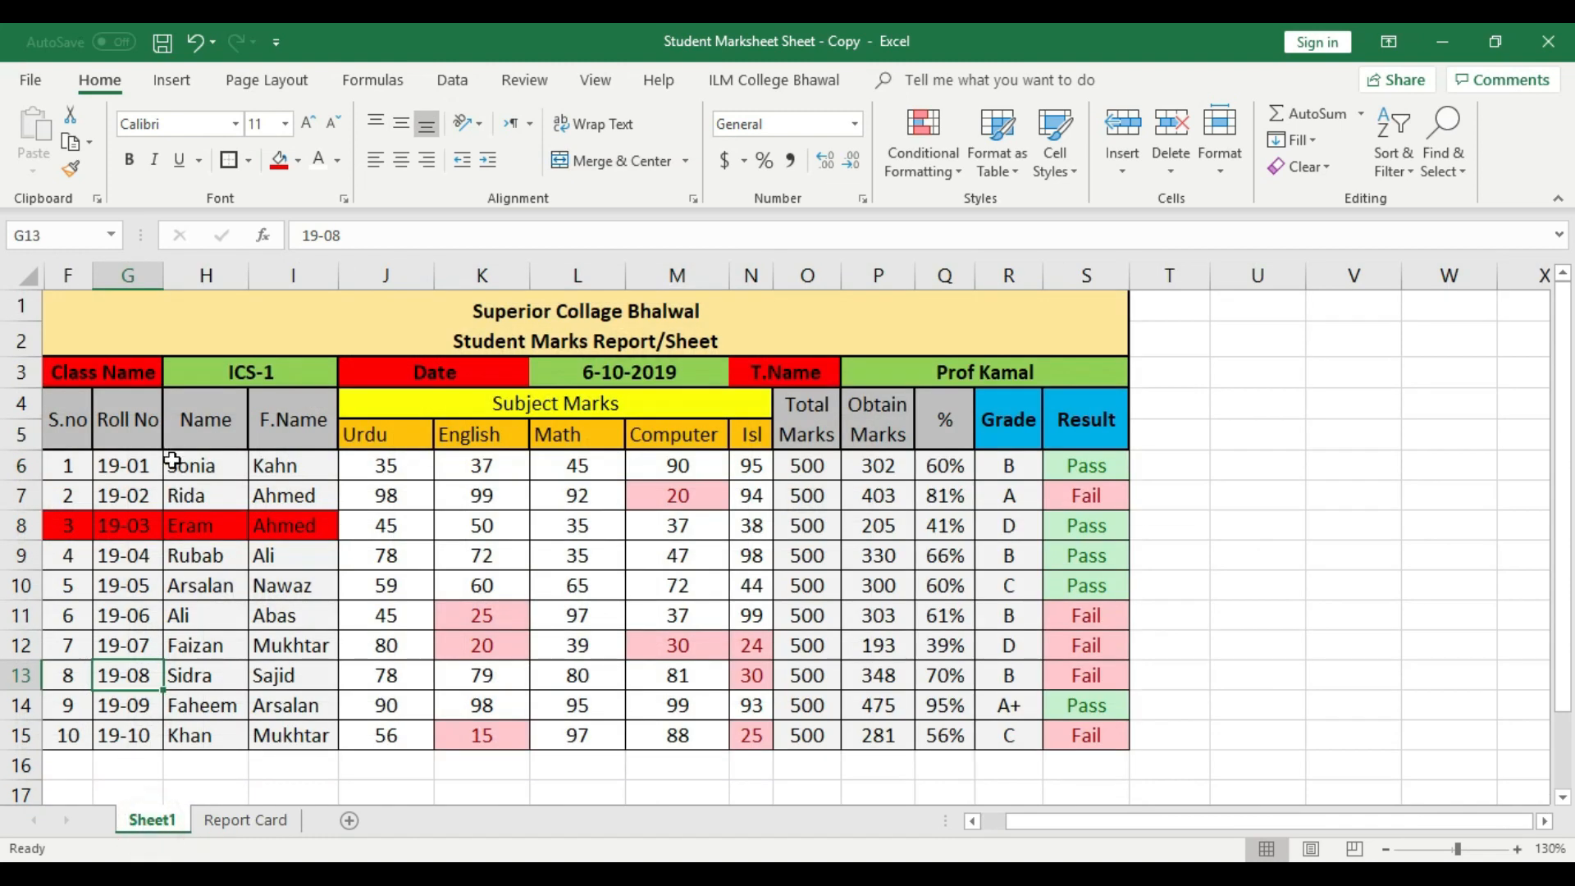
click(123, 616)
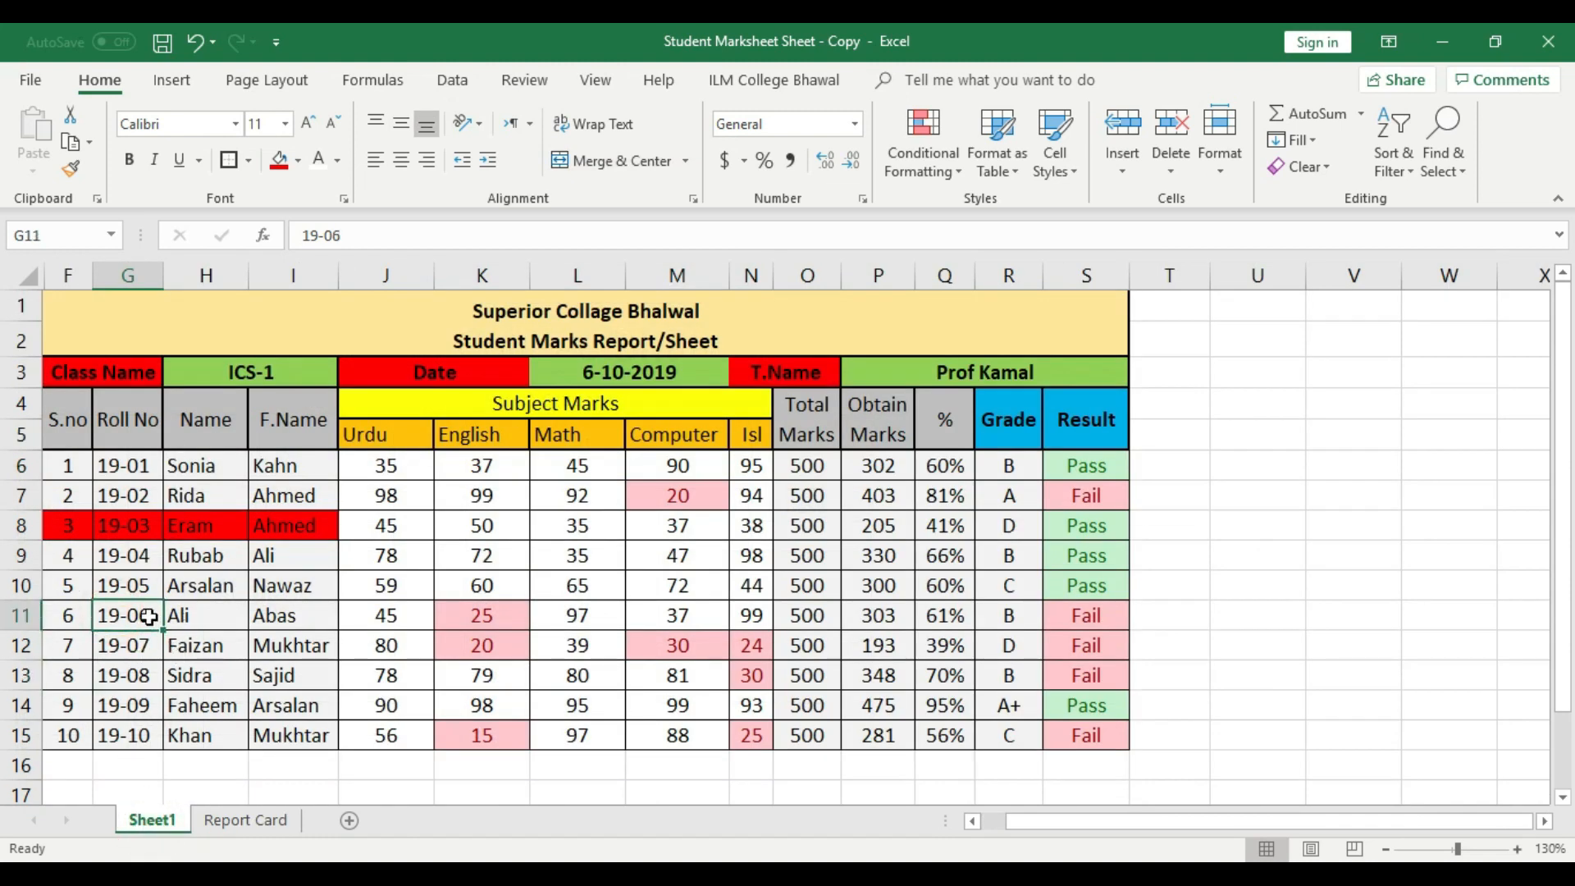
click(190, 619)
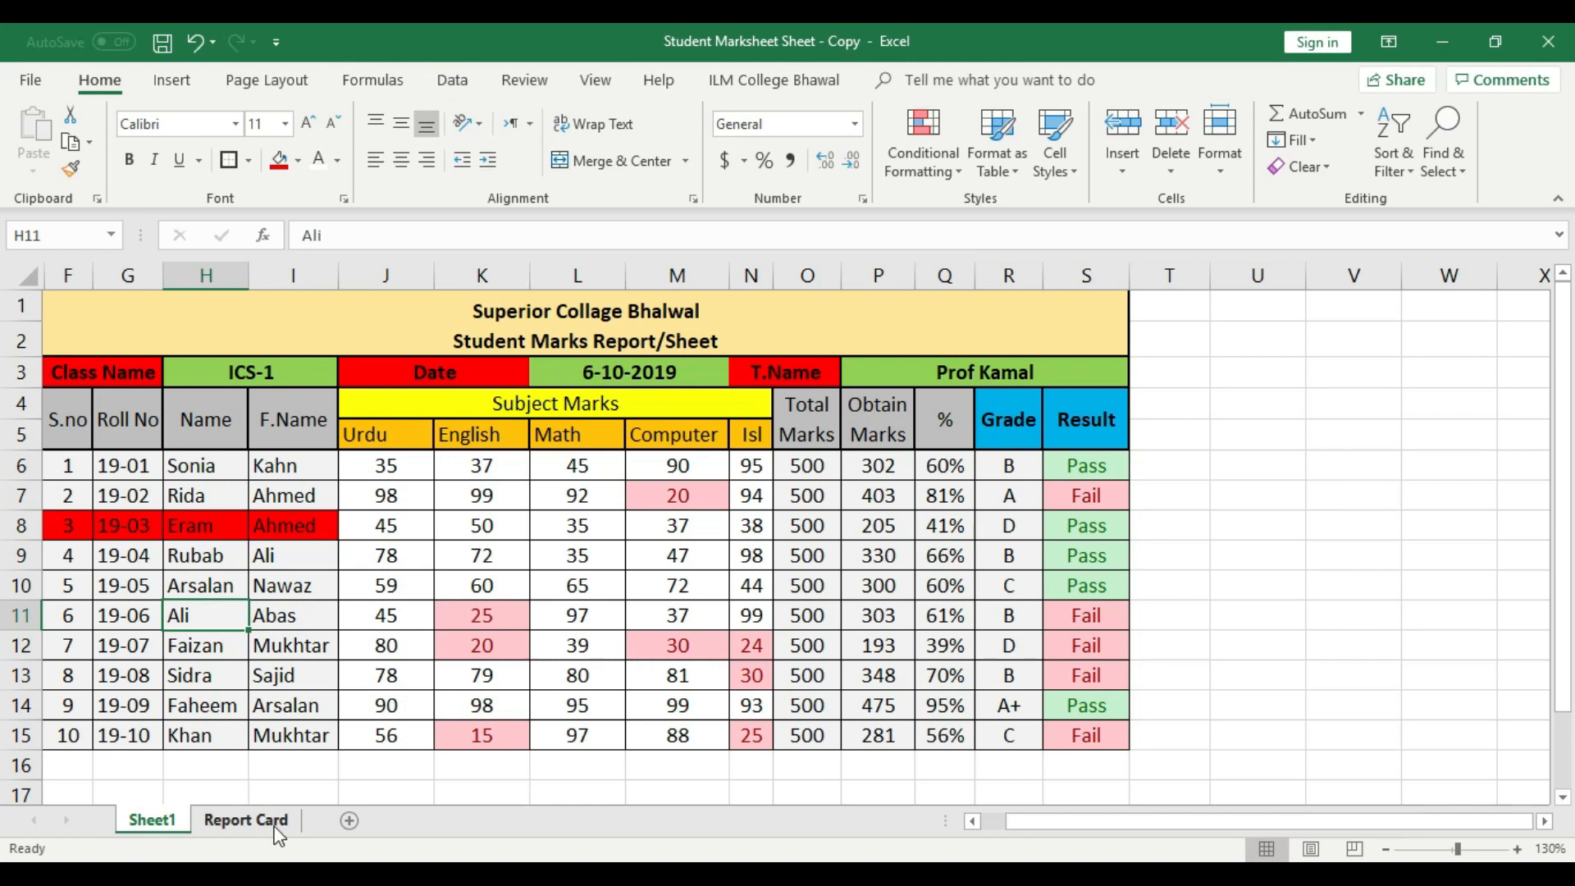
click(246, 820)
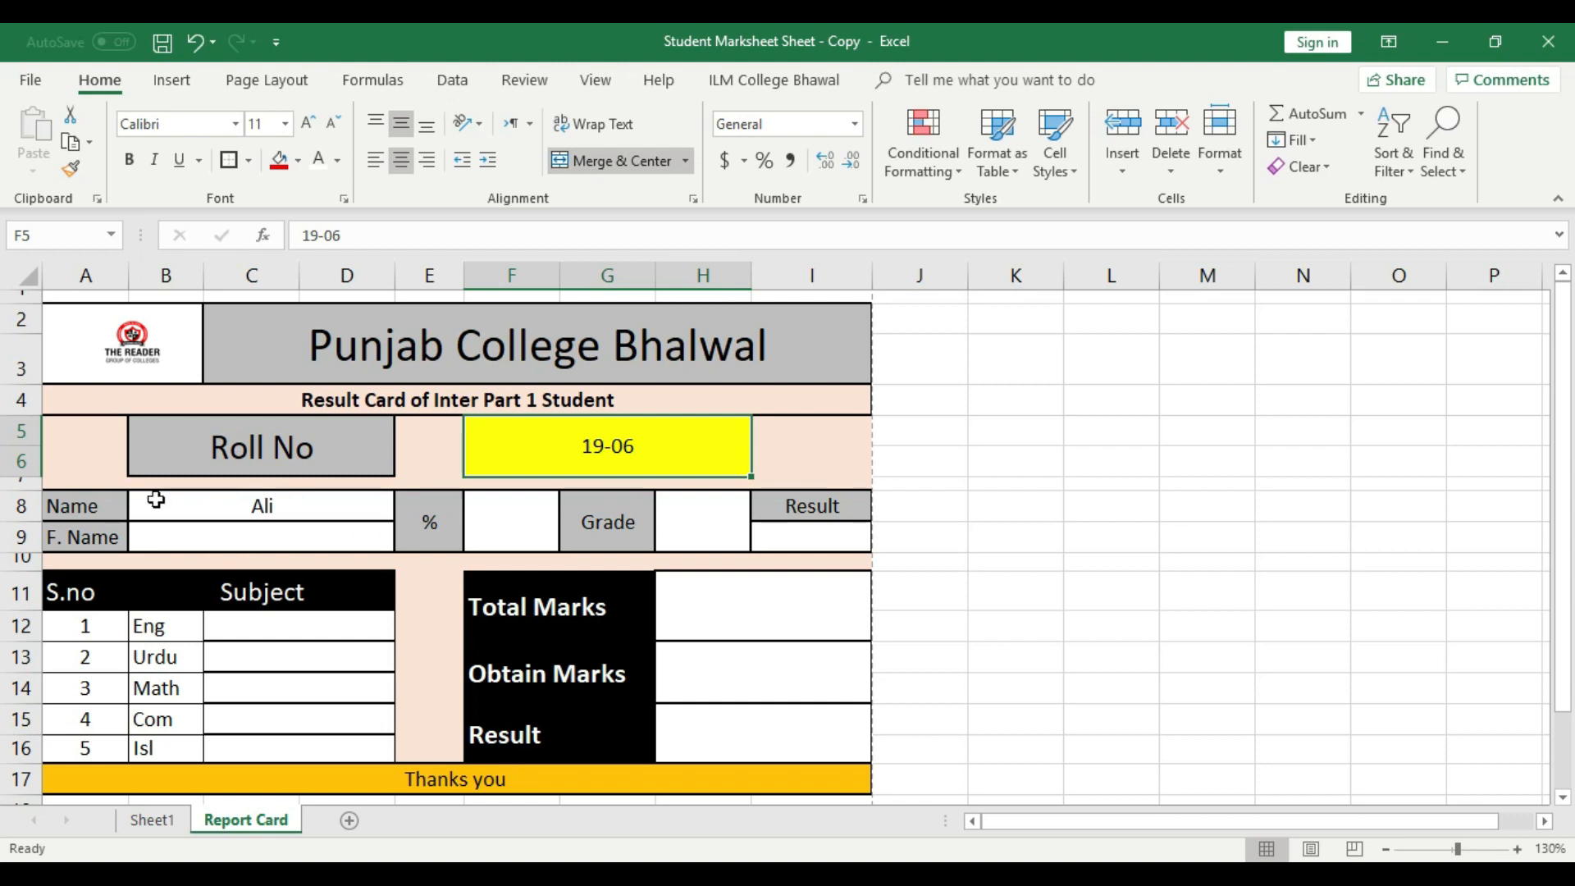
- Start a LOOKUP formula in the F. Name cell B9 with roll number cell F5 as the lookup value
click(269, 536)
key(Return)
click(271, 540)
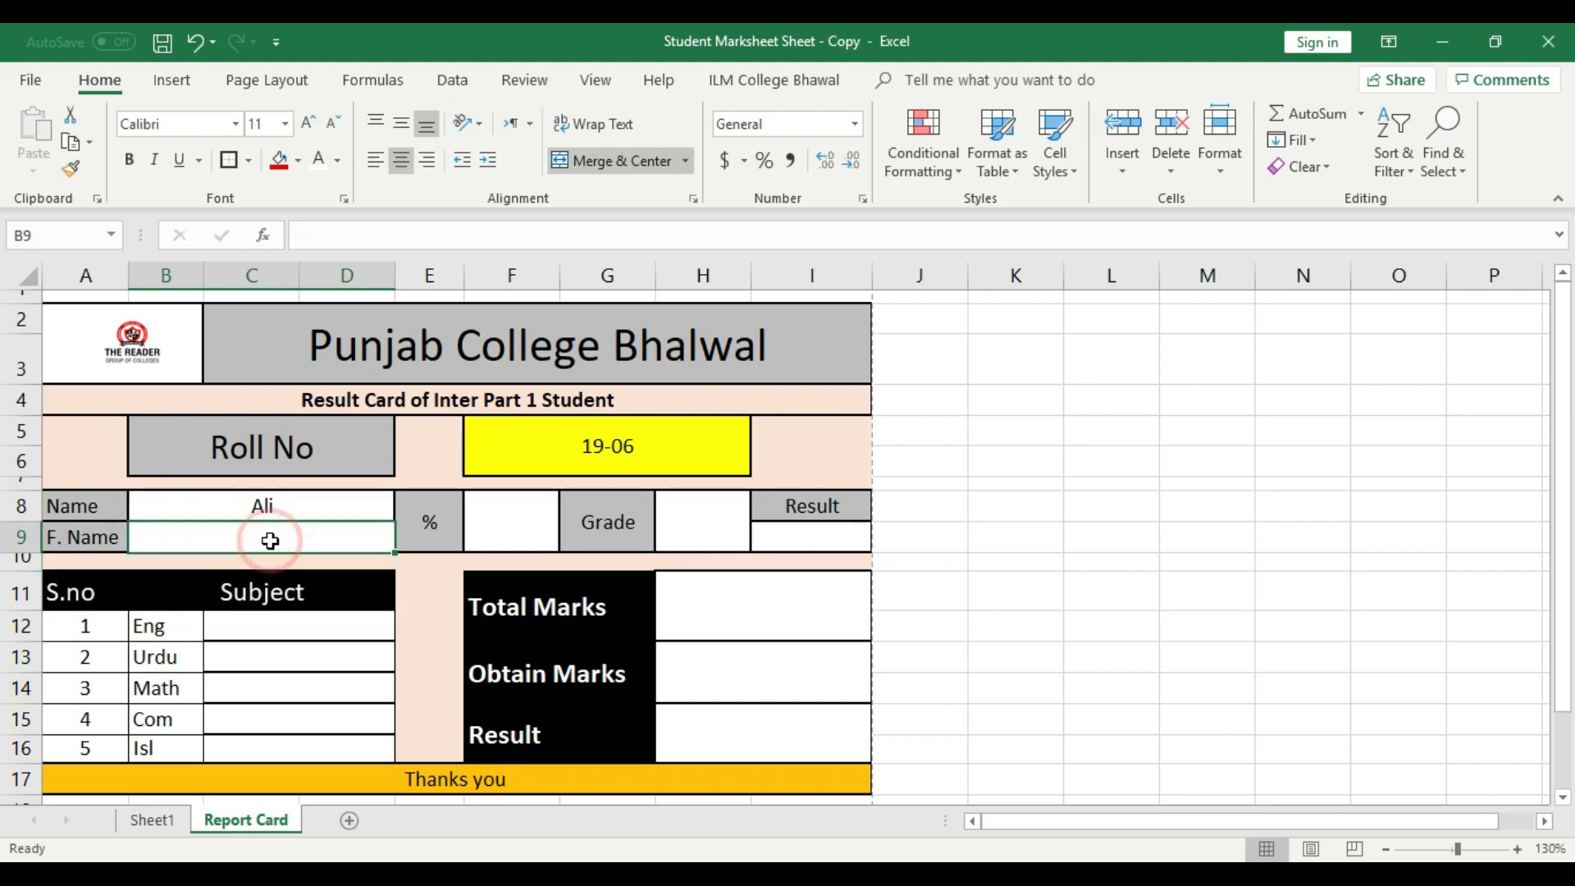
text(=)
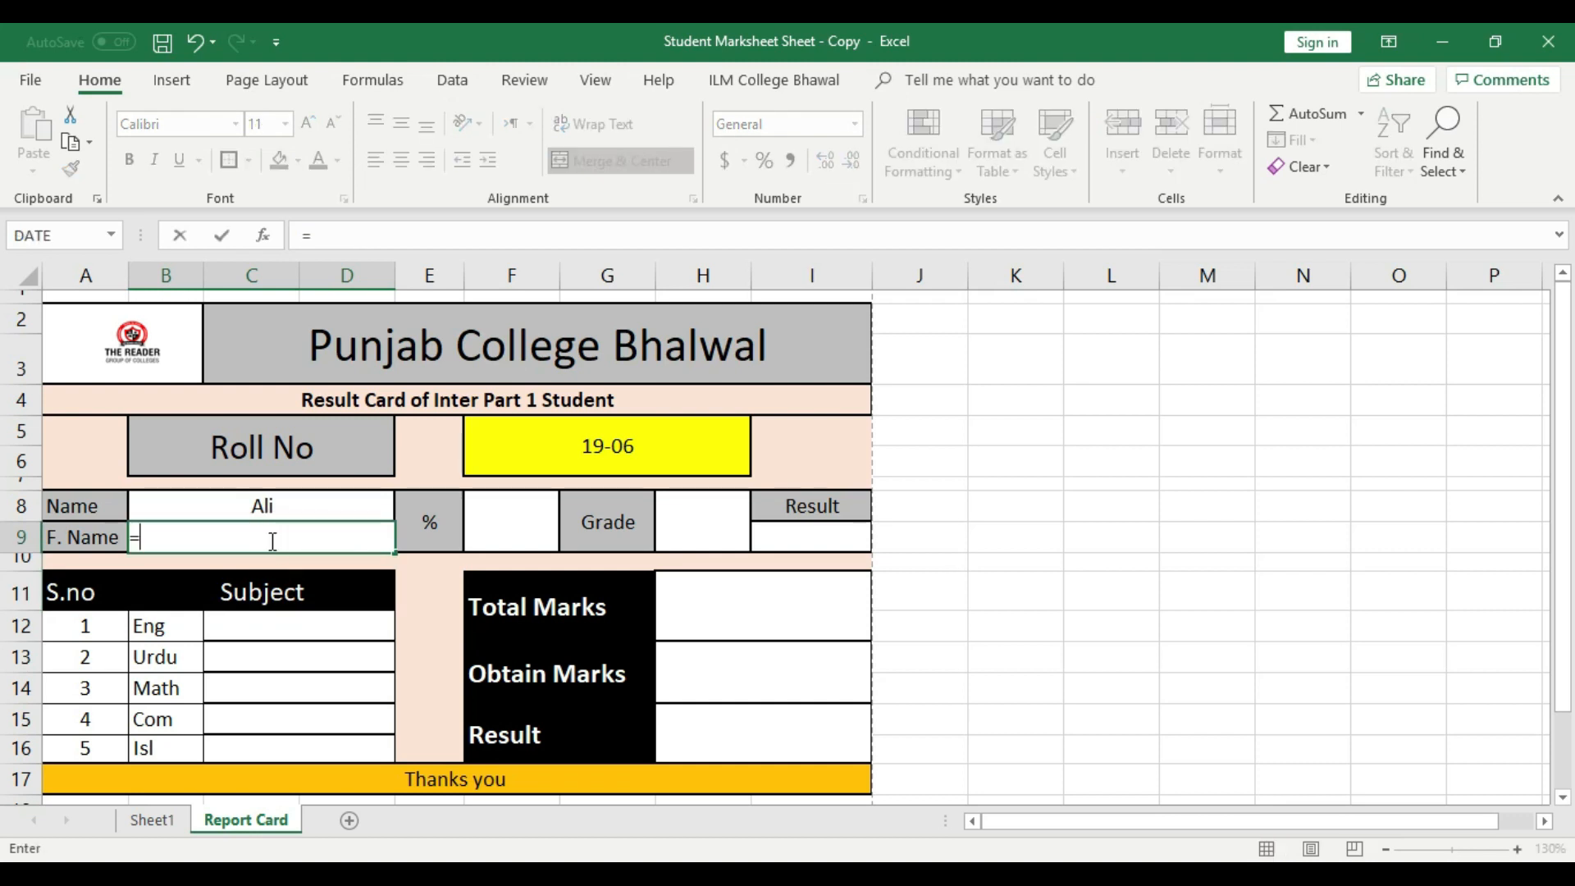
text(lookup)
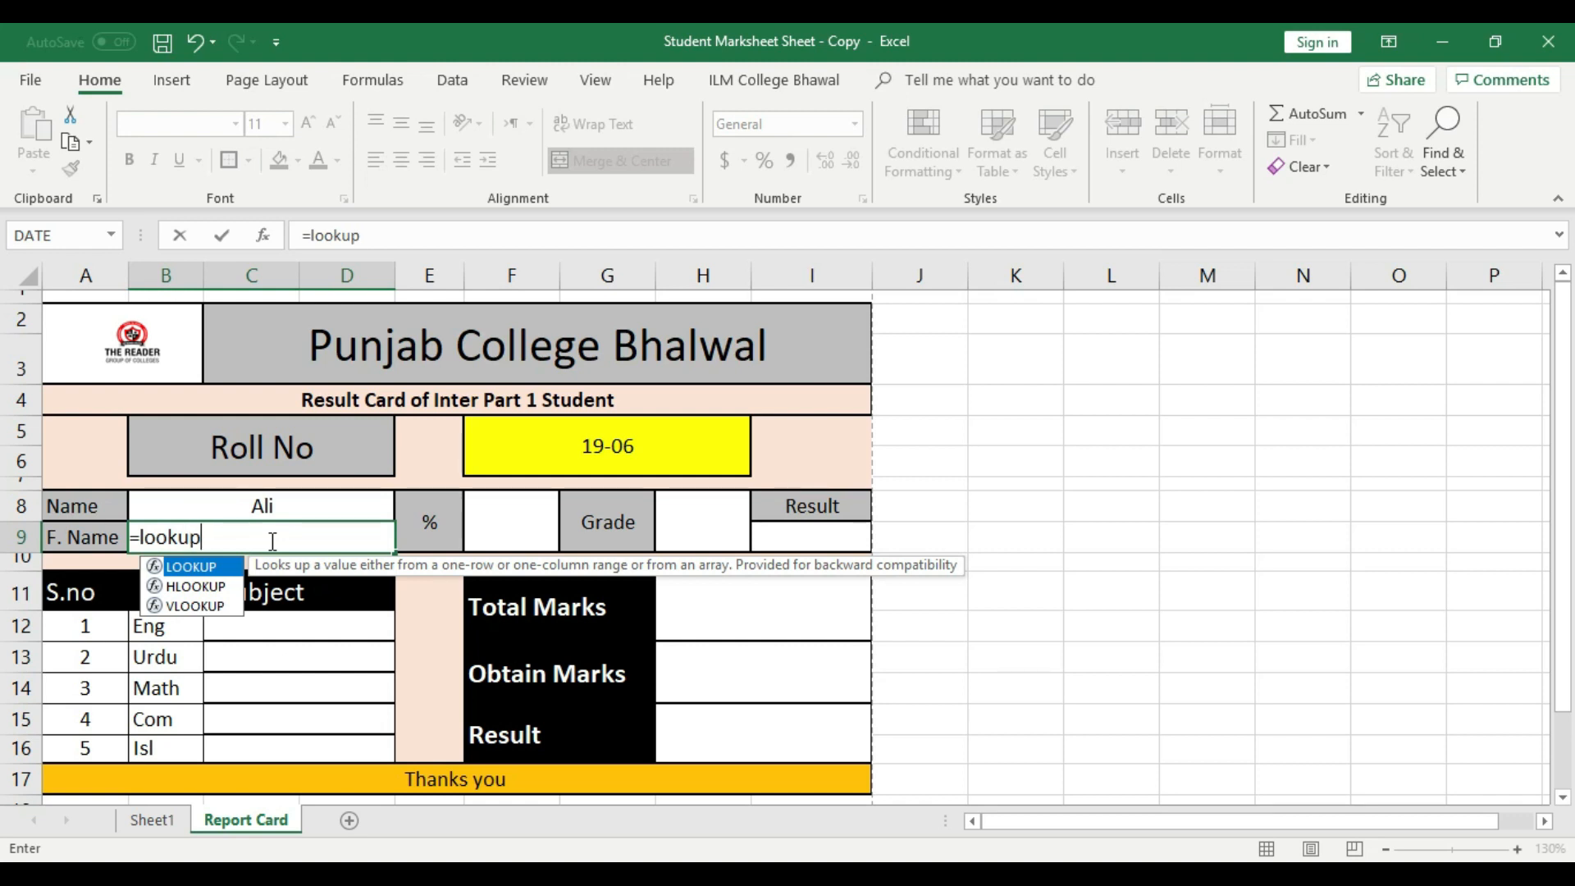
text(()
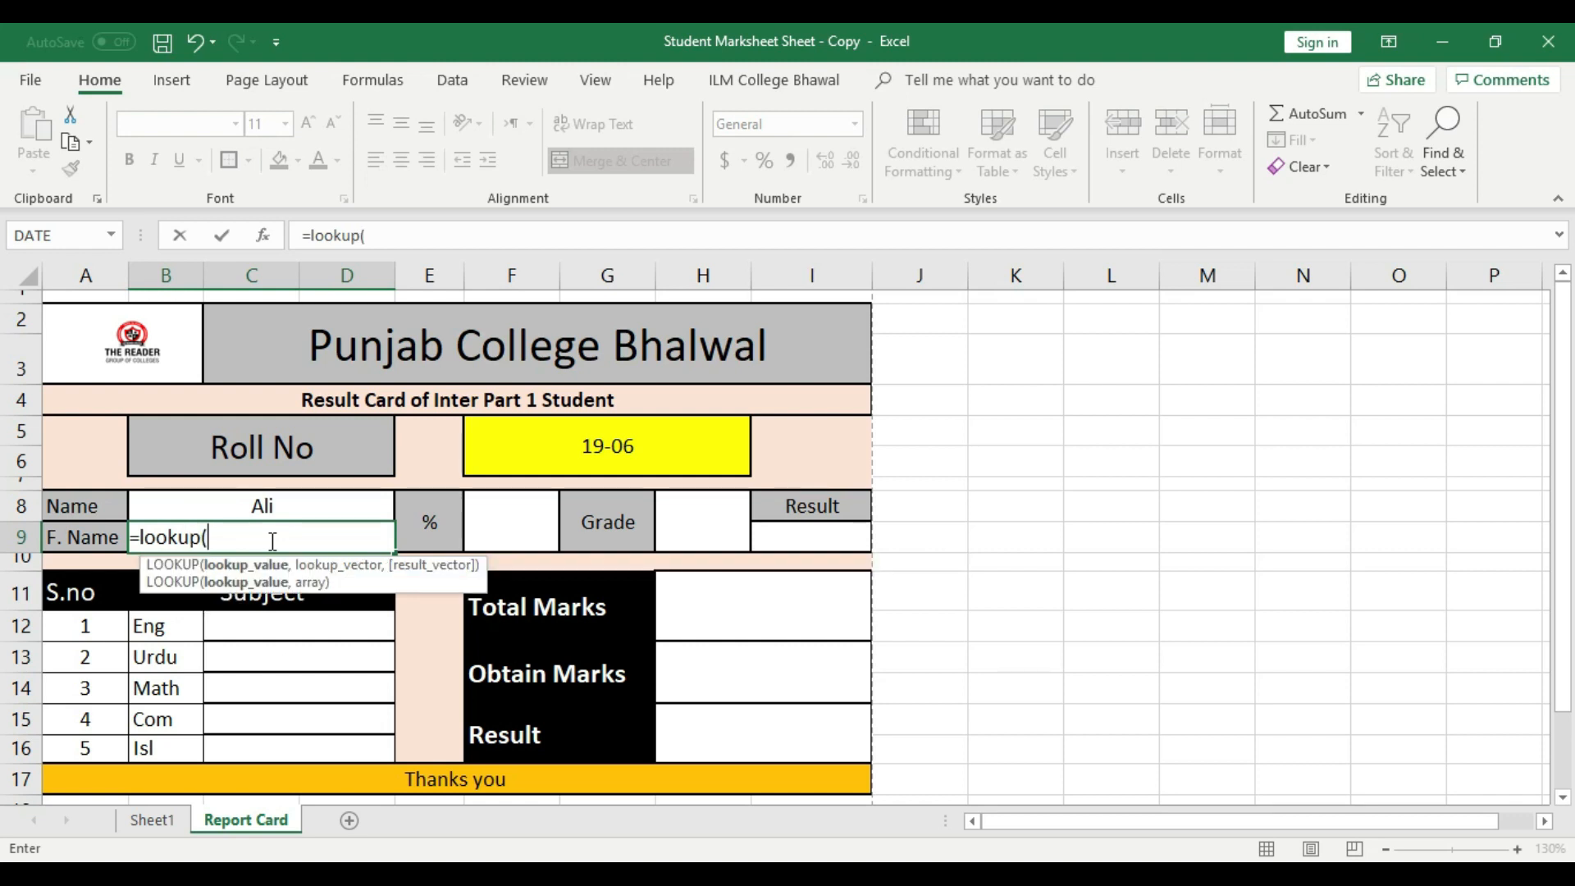
click(647, 444)
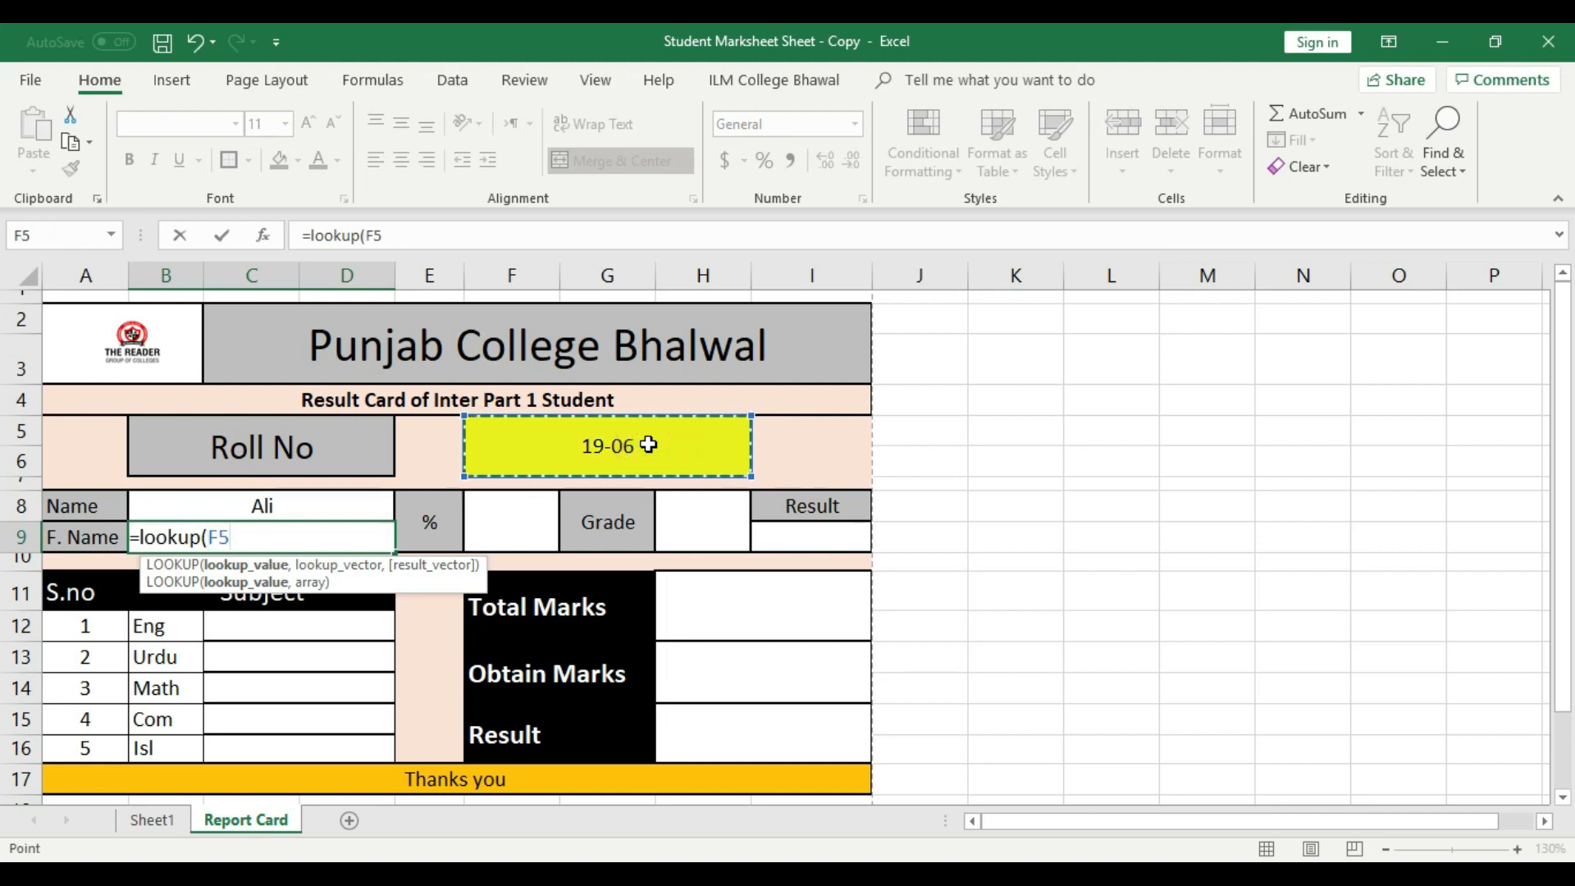
text(,)
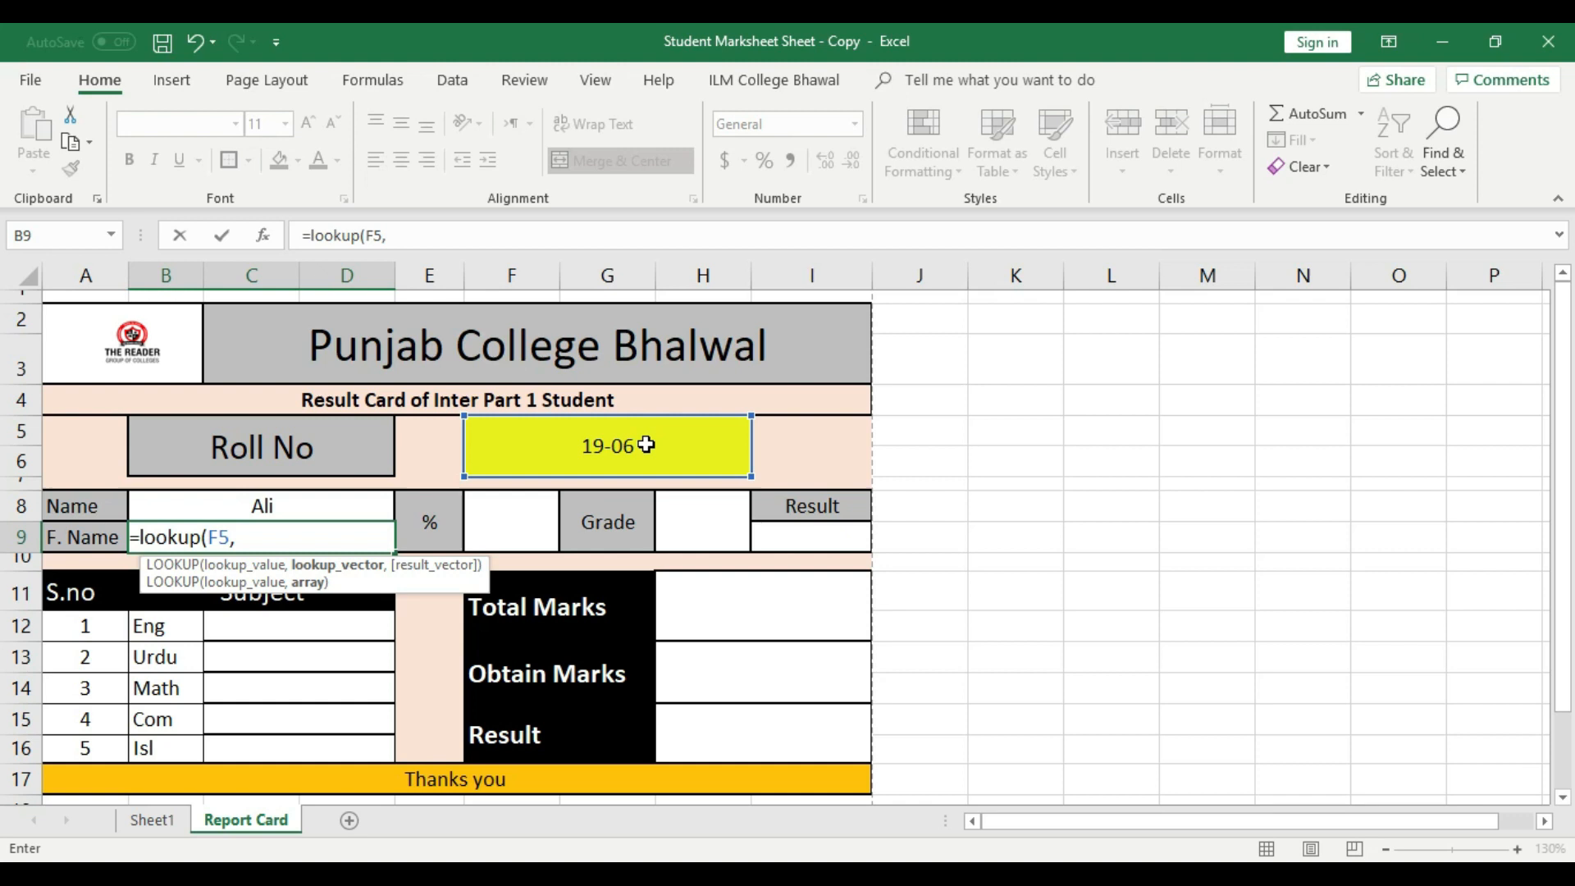
- Complete the F. Name formula with Sheet1!G6:G15 as the lookup vector and Sheet1!I6:I15 as the result vector
click(155, 821)
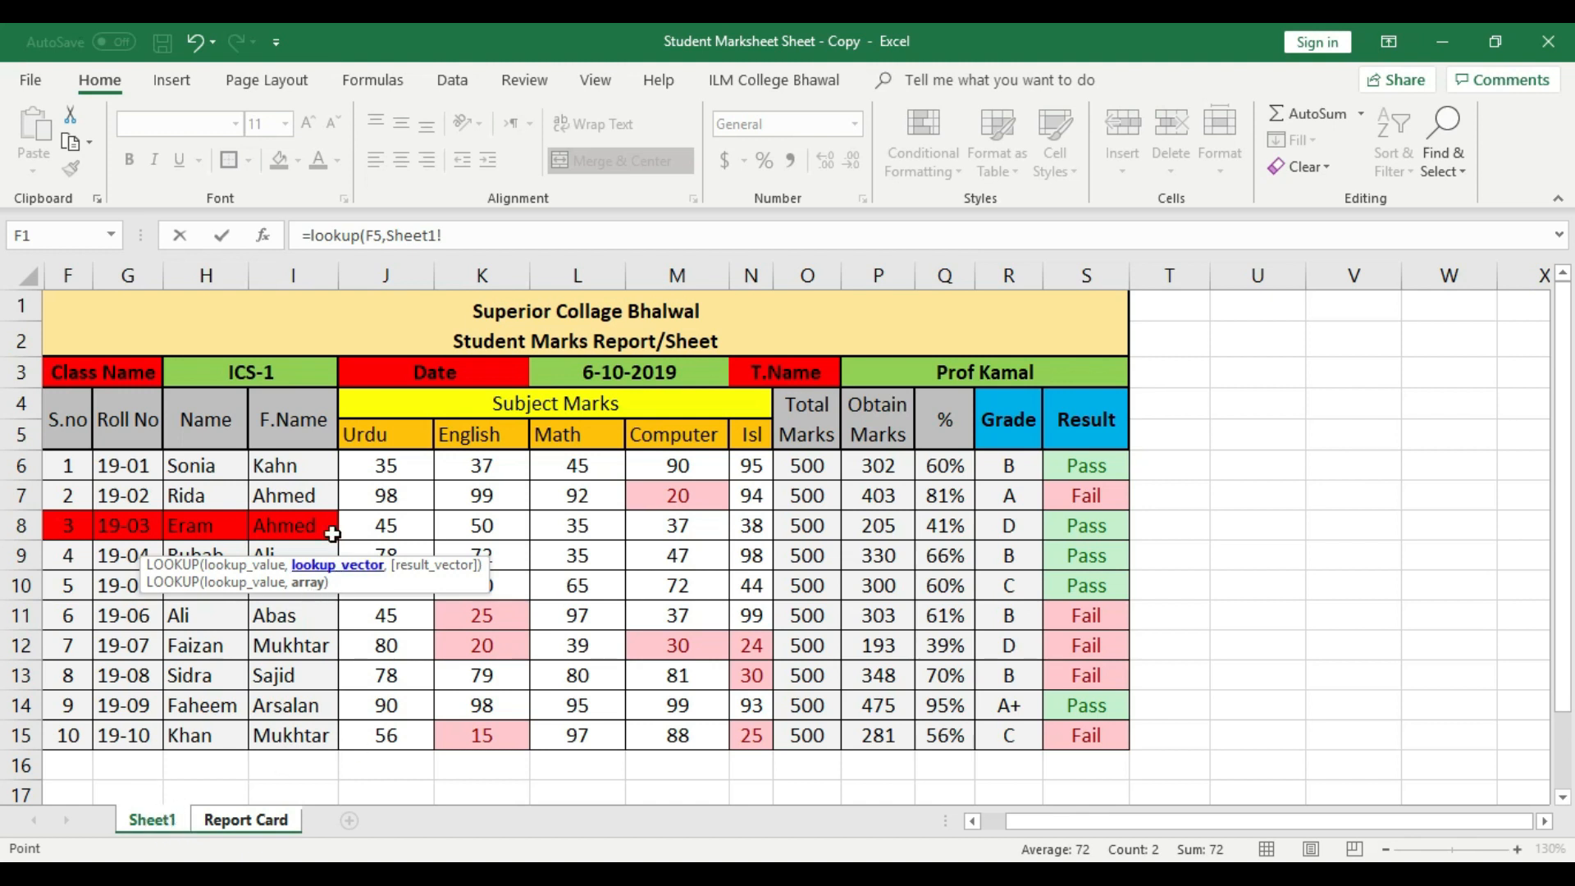
drag(145, 464, 145, 730)
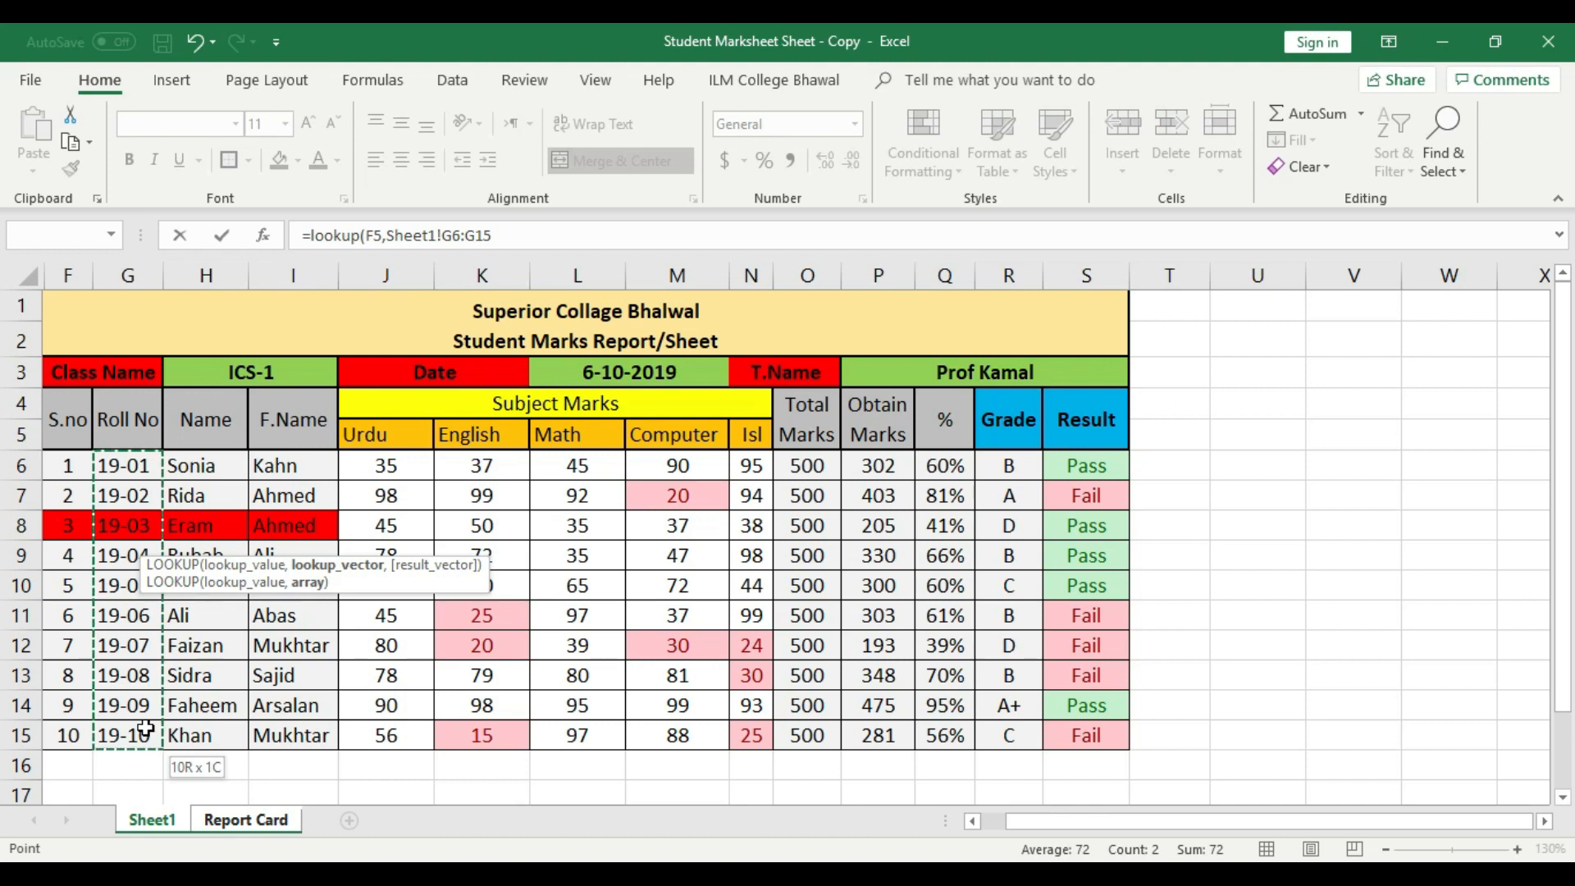
drag(146, 730, 145, 729)
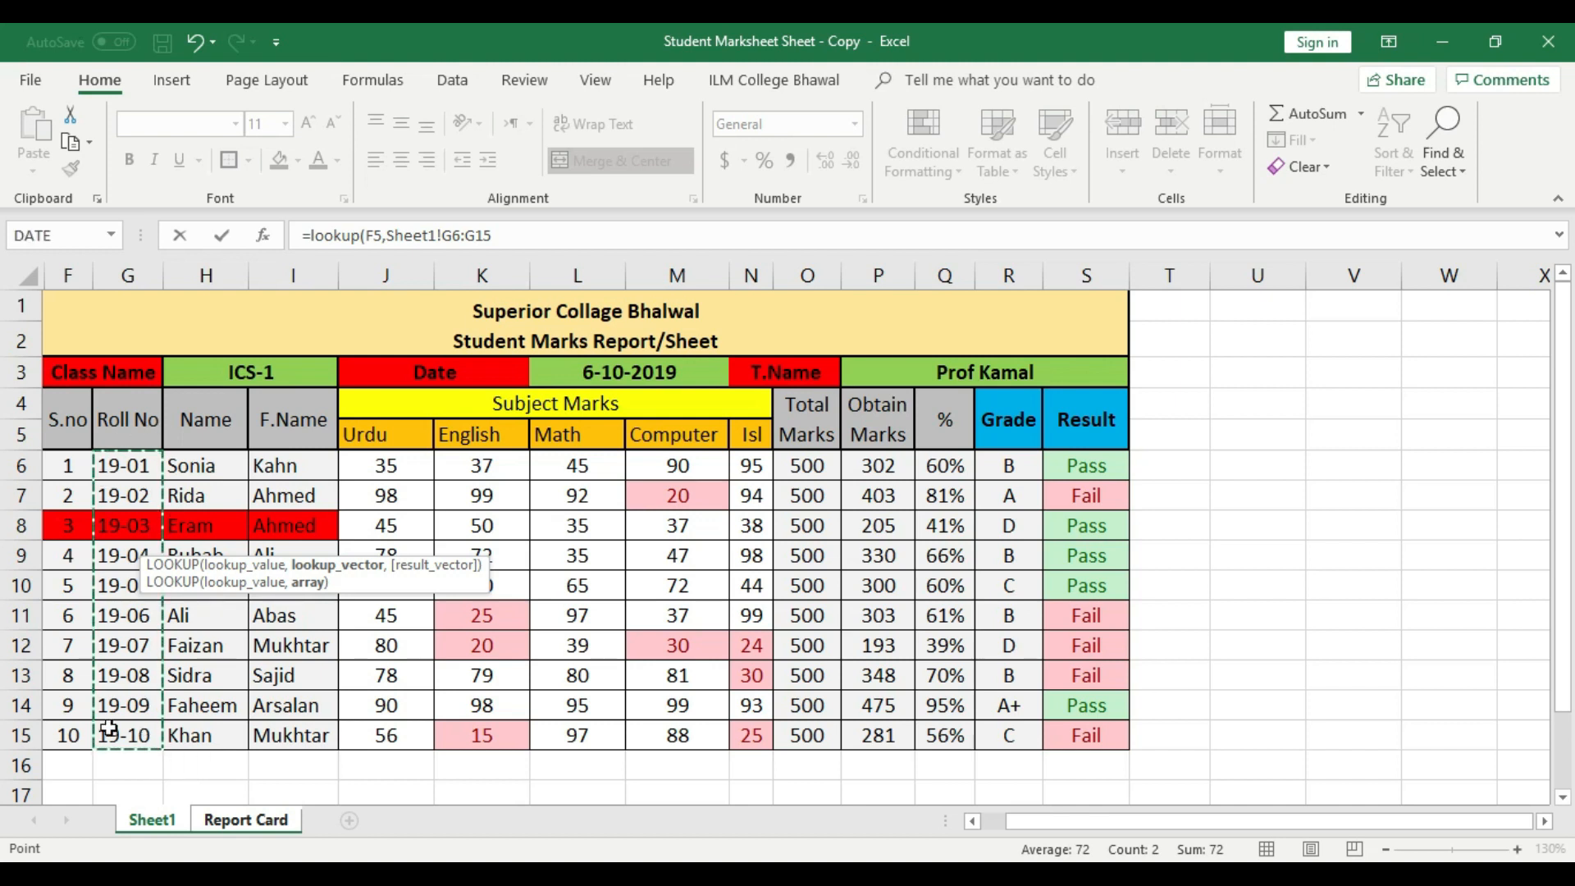
text(,)
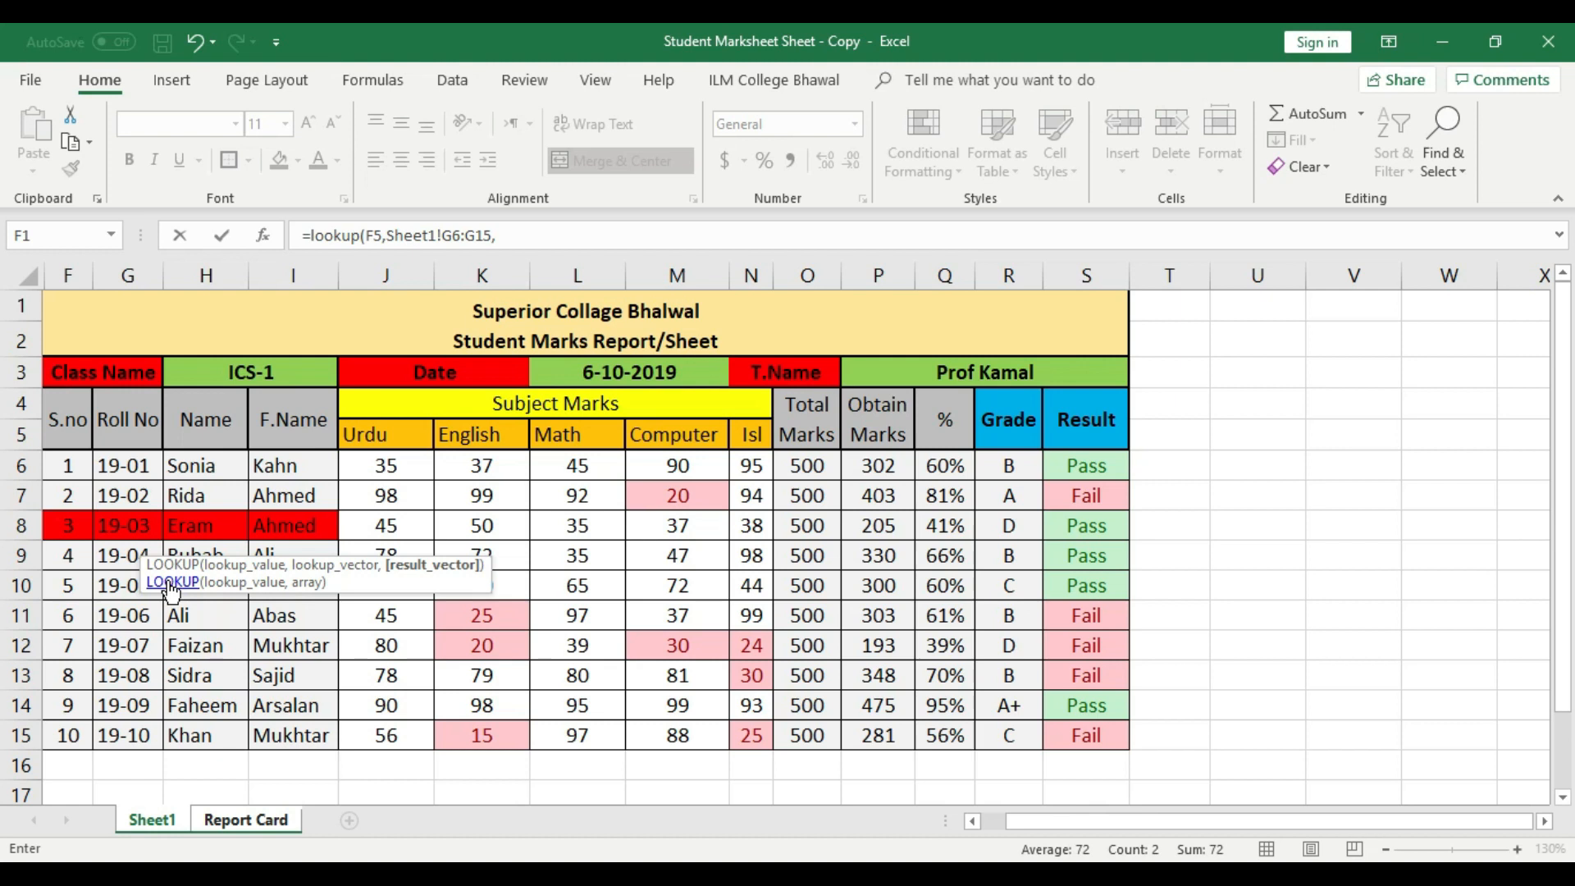
drag(294, 460, 304, 729)
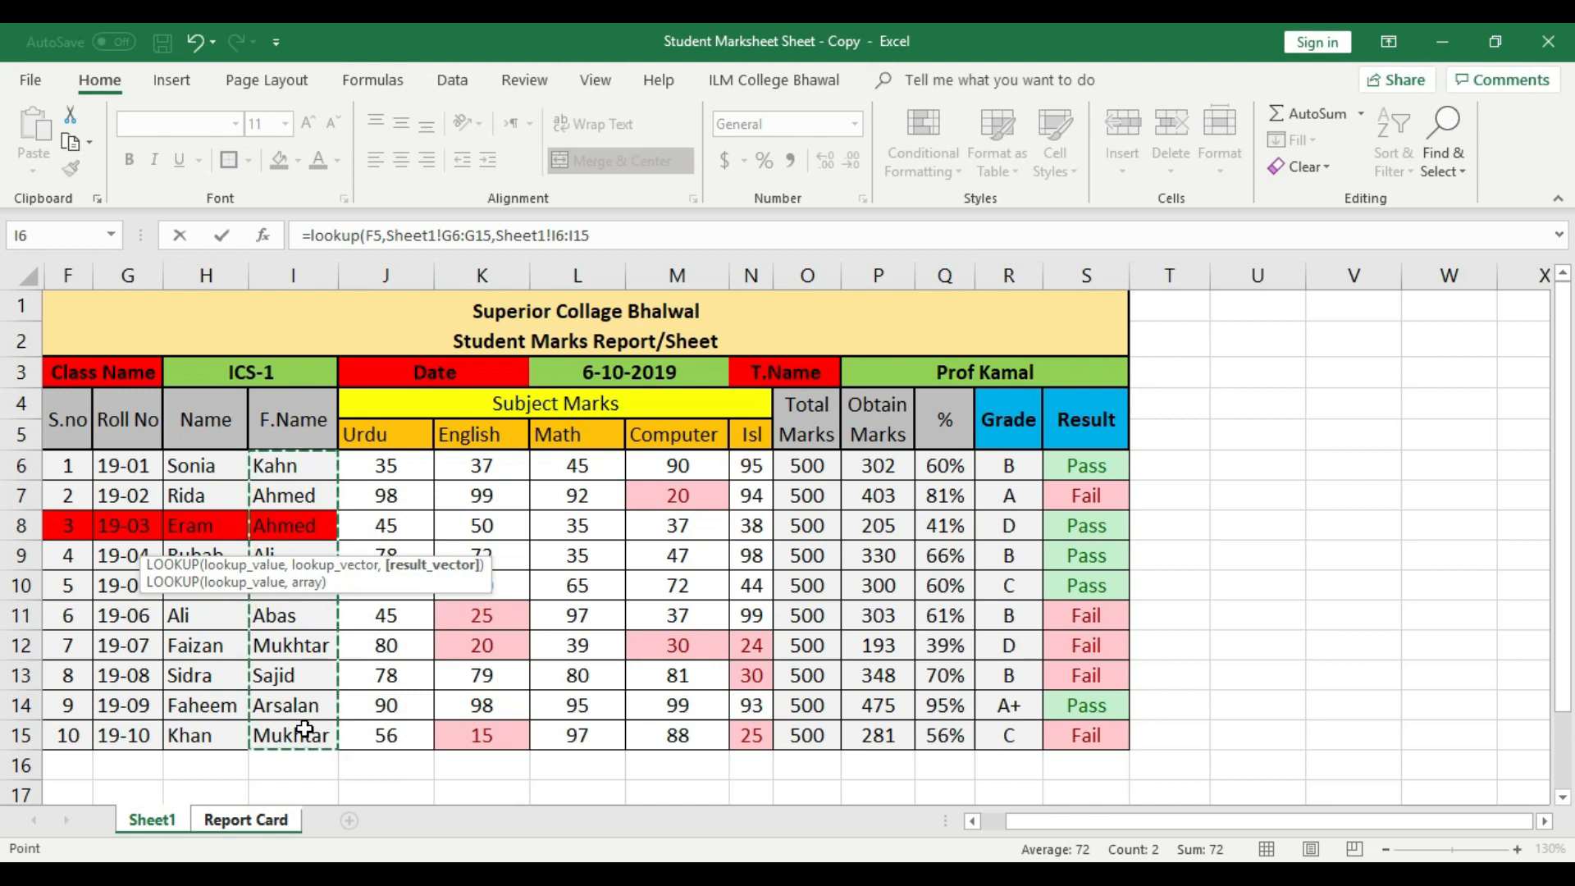
key(Return)
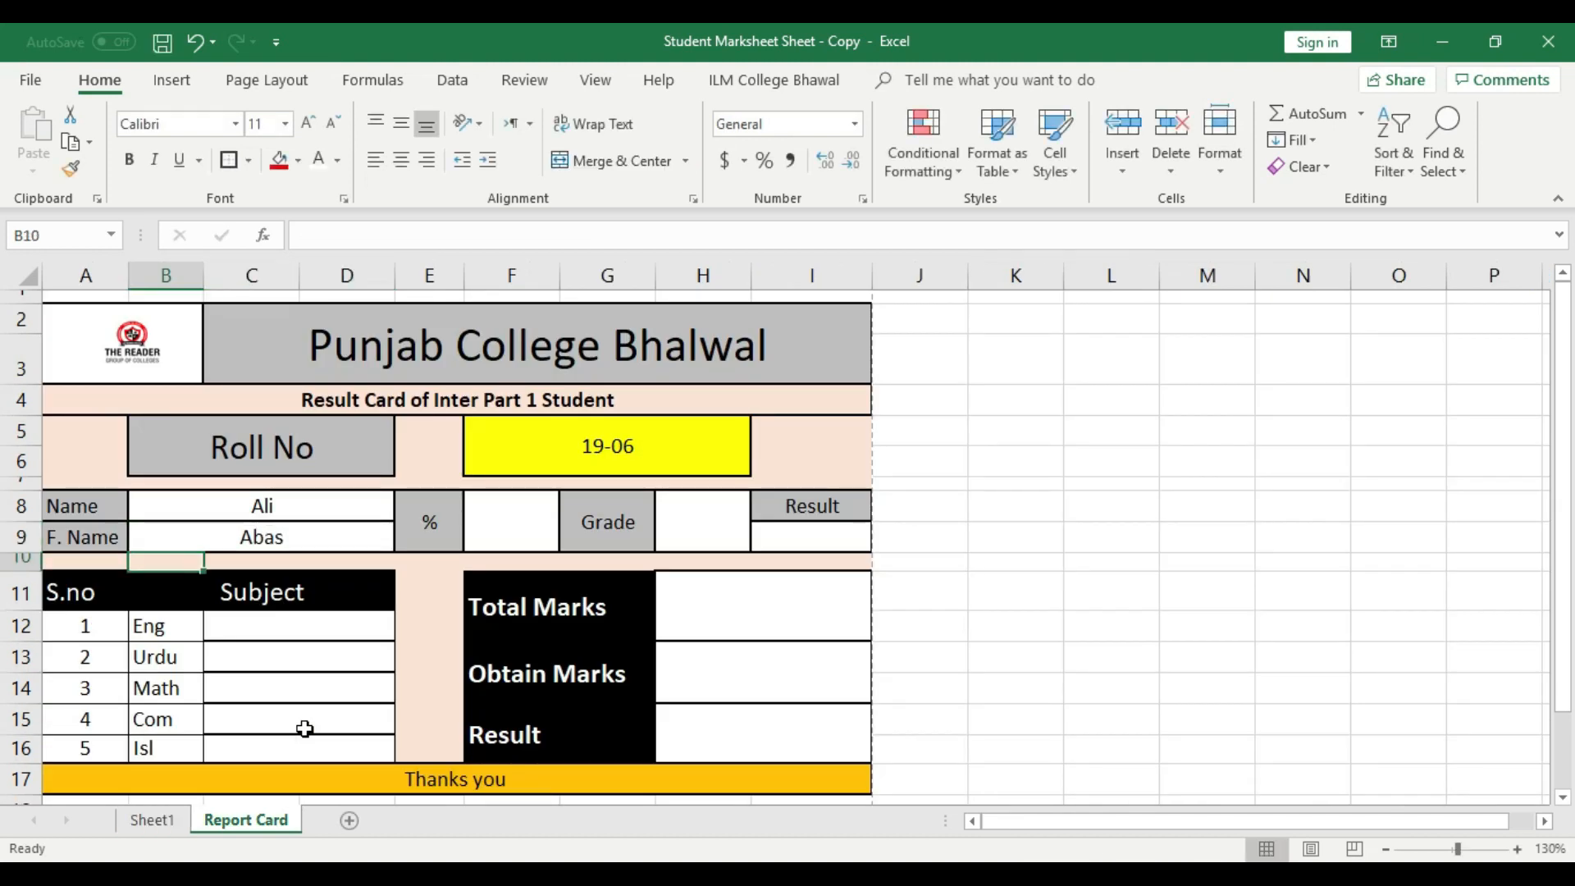
click(283, 502)
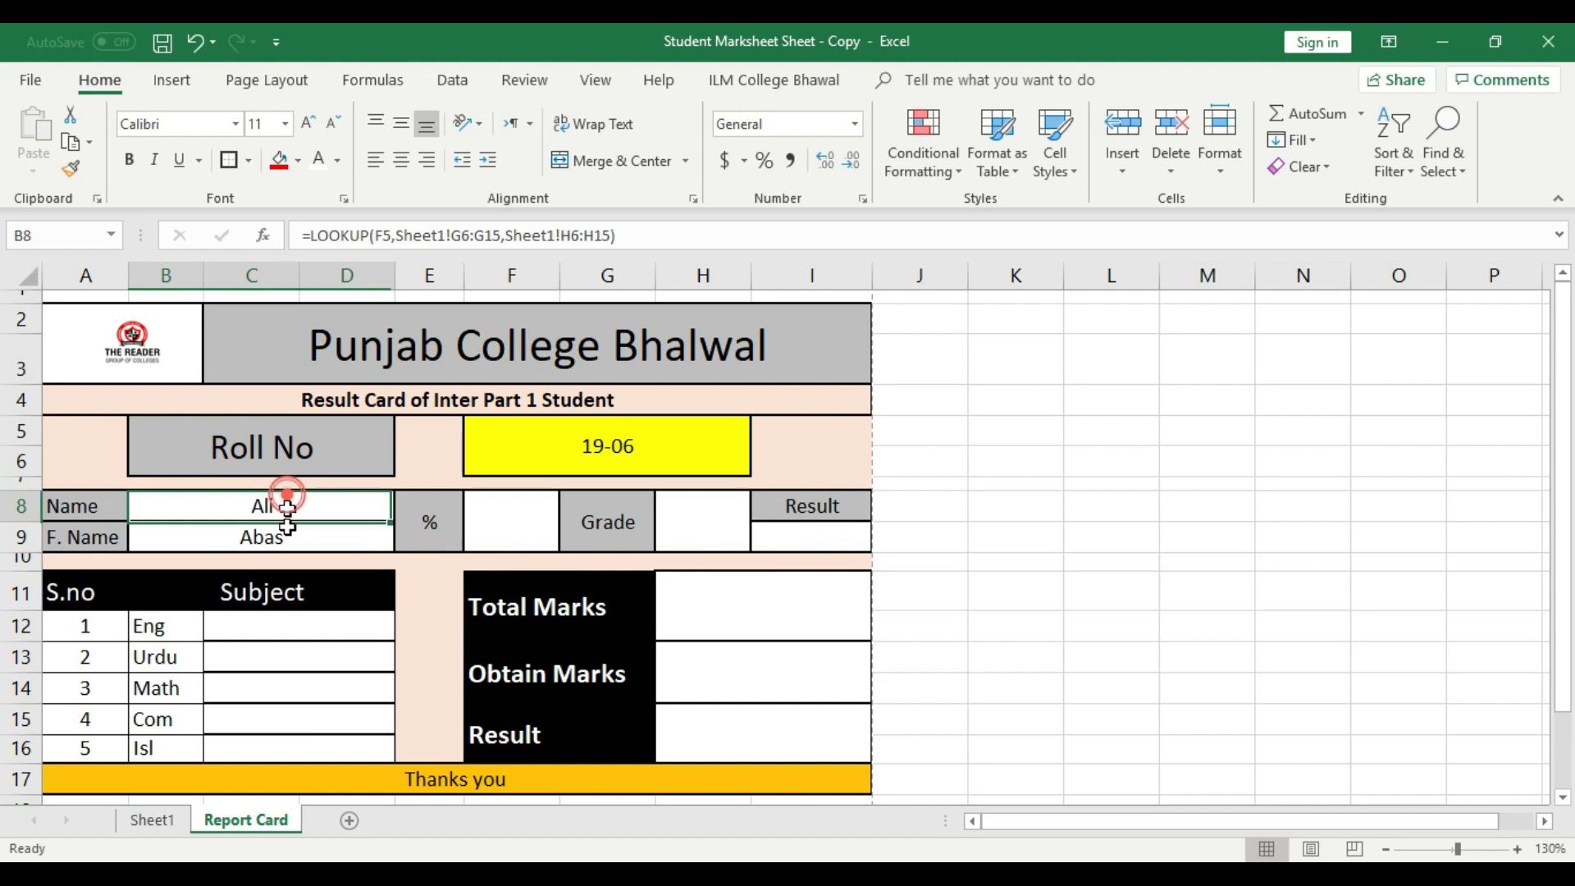
- Compare the student name and father's name on the Report Card for roll number 19-06 with the matching row in Sheet1
click(283, 533)
click(597, 459)
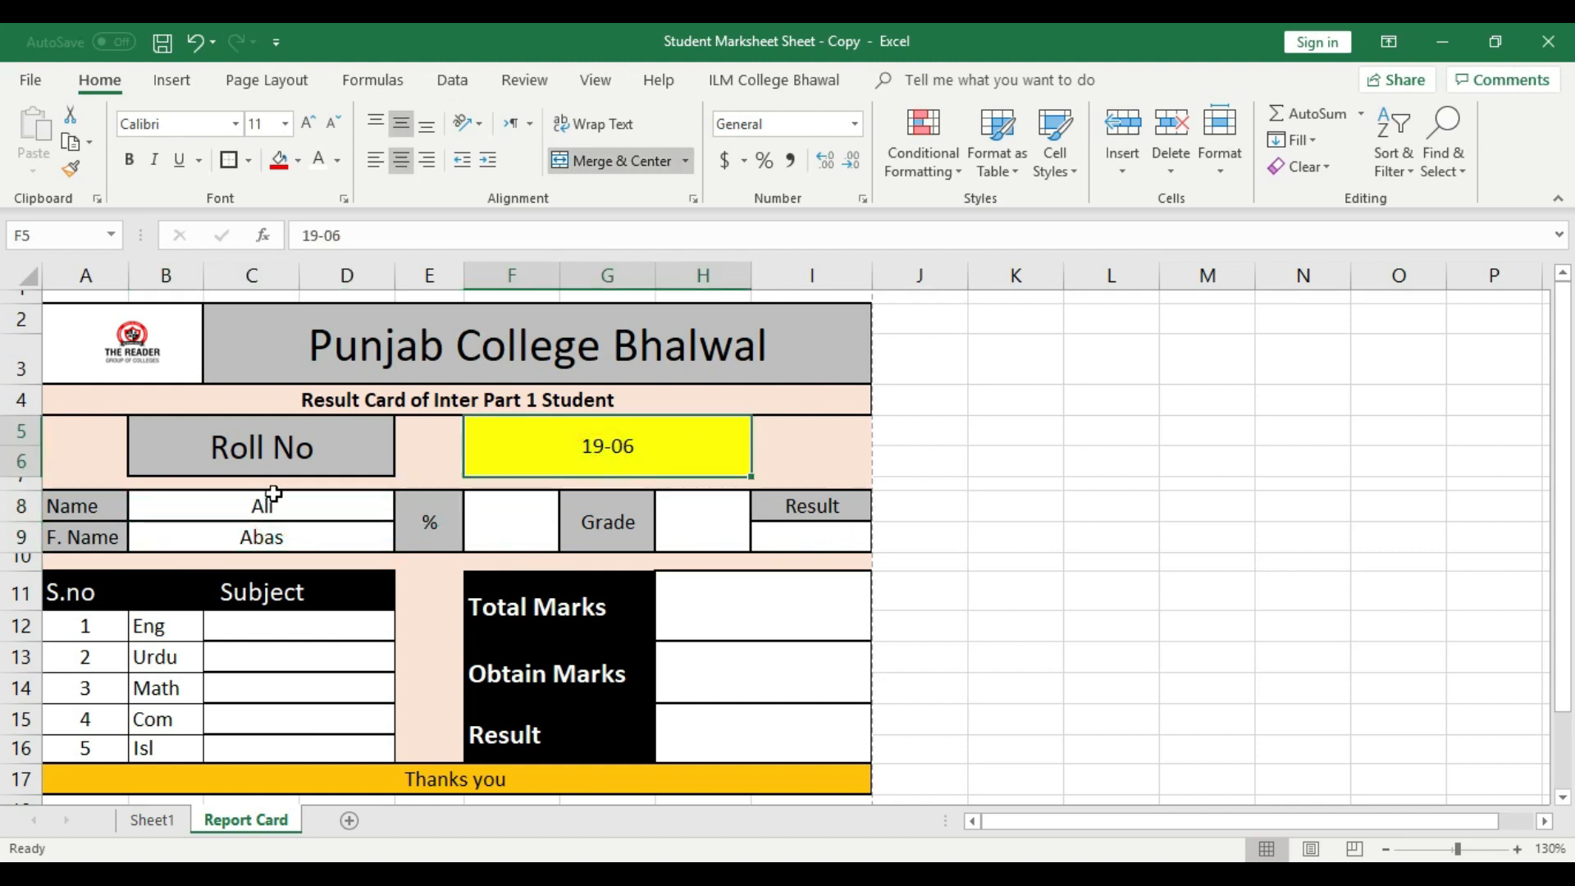
click(321, 500)
click(263, 529)
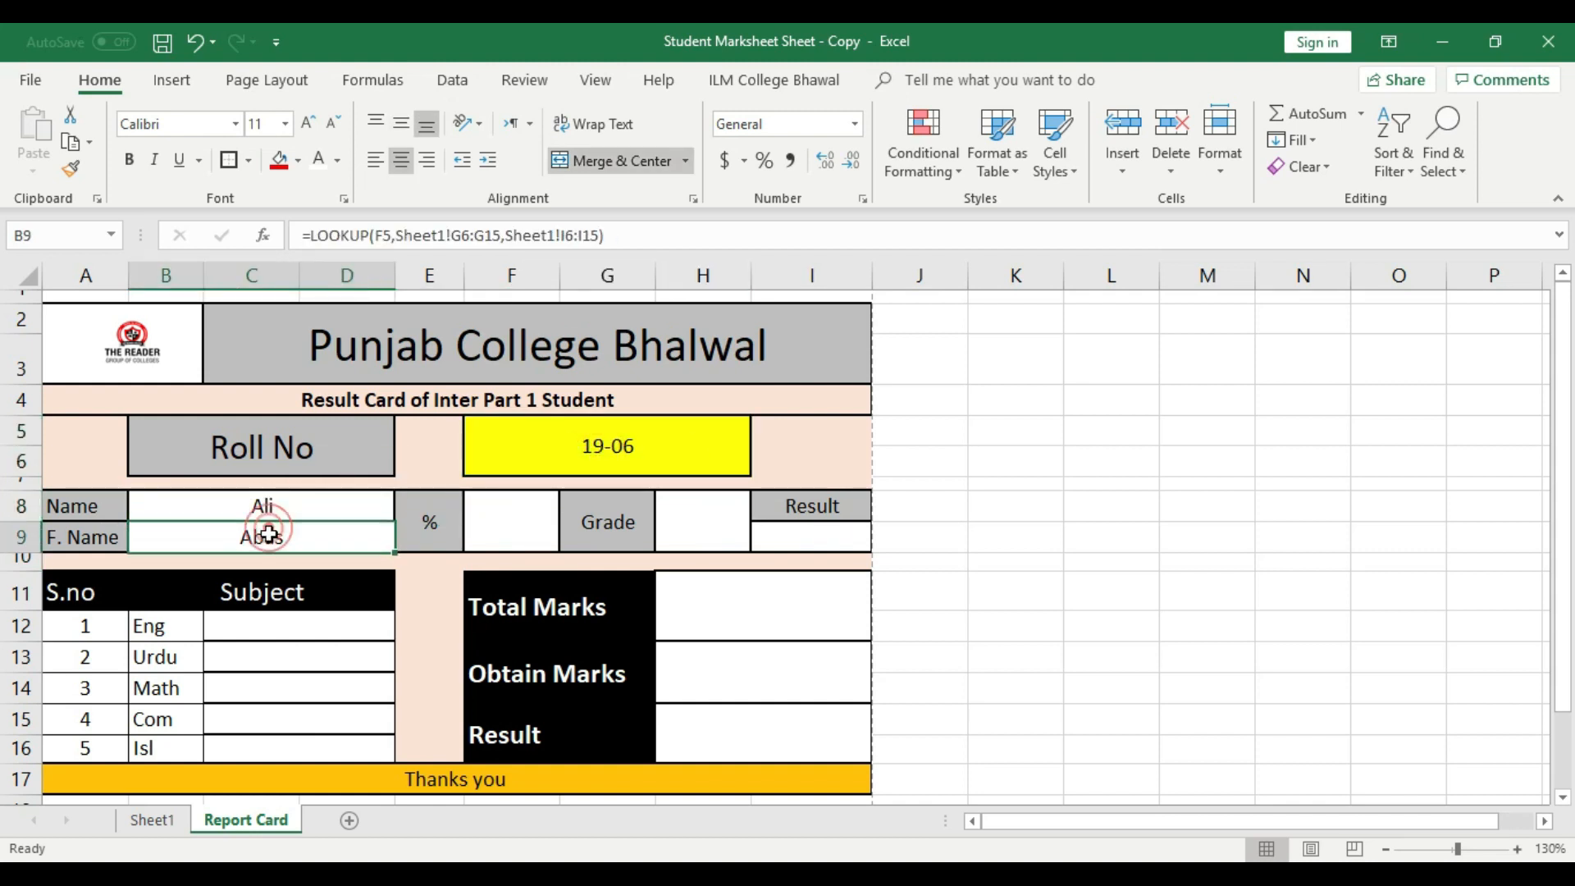
click(156, 818)
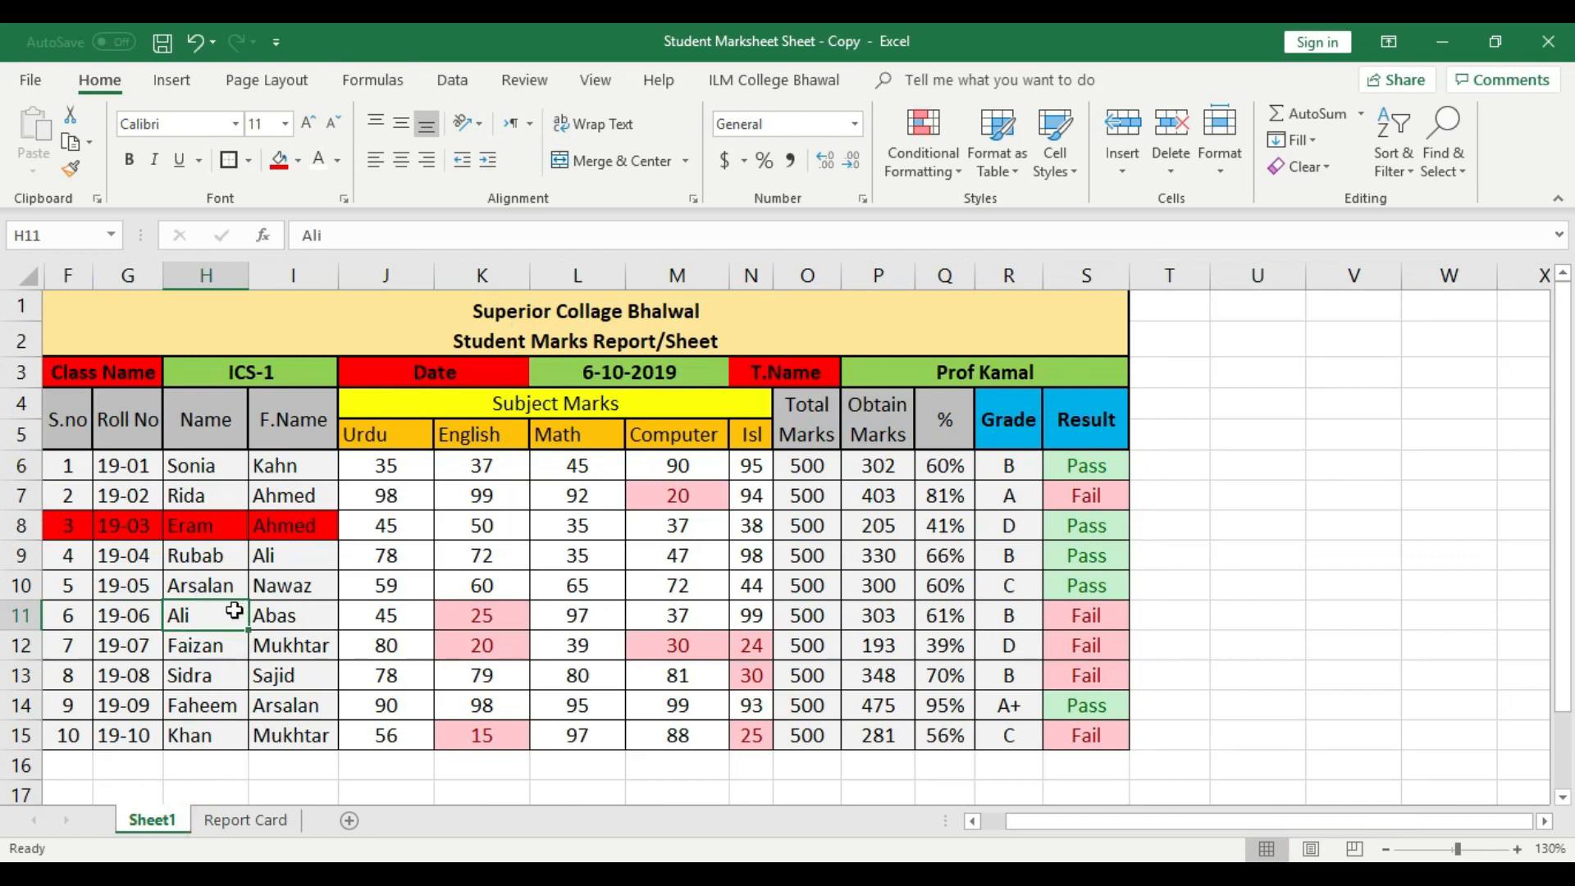
click(303, 614)
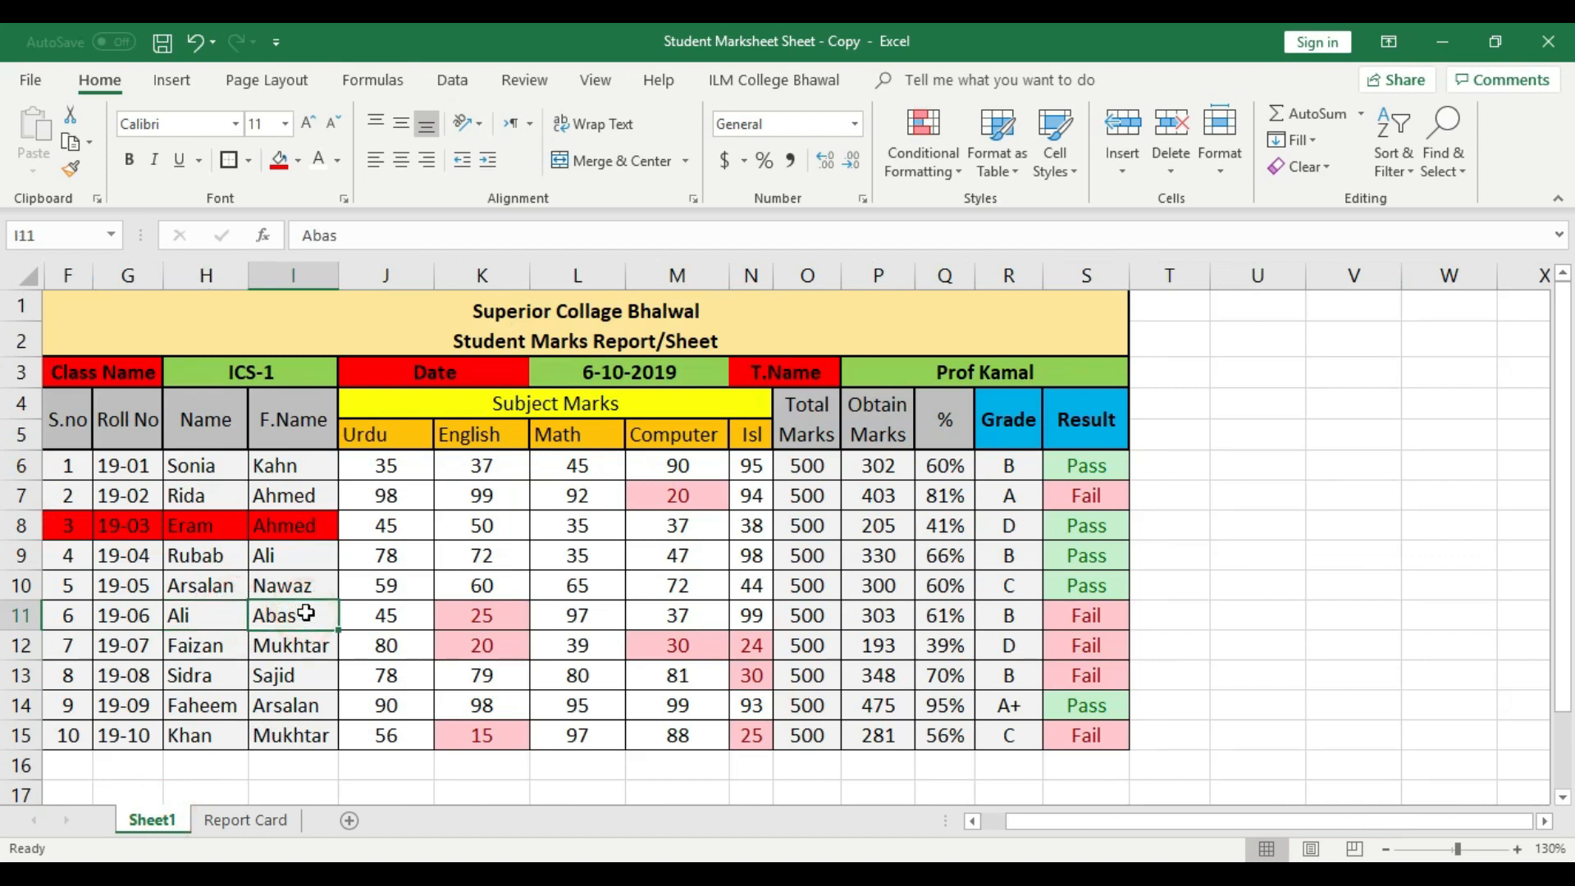
click(245, 820)
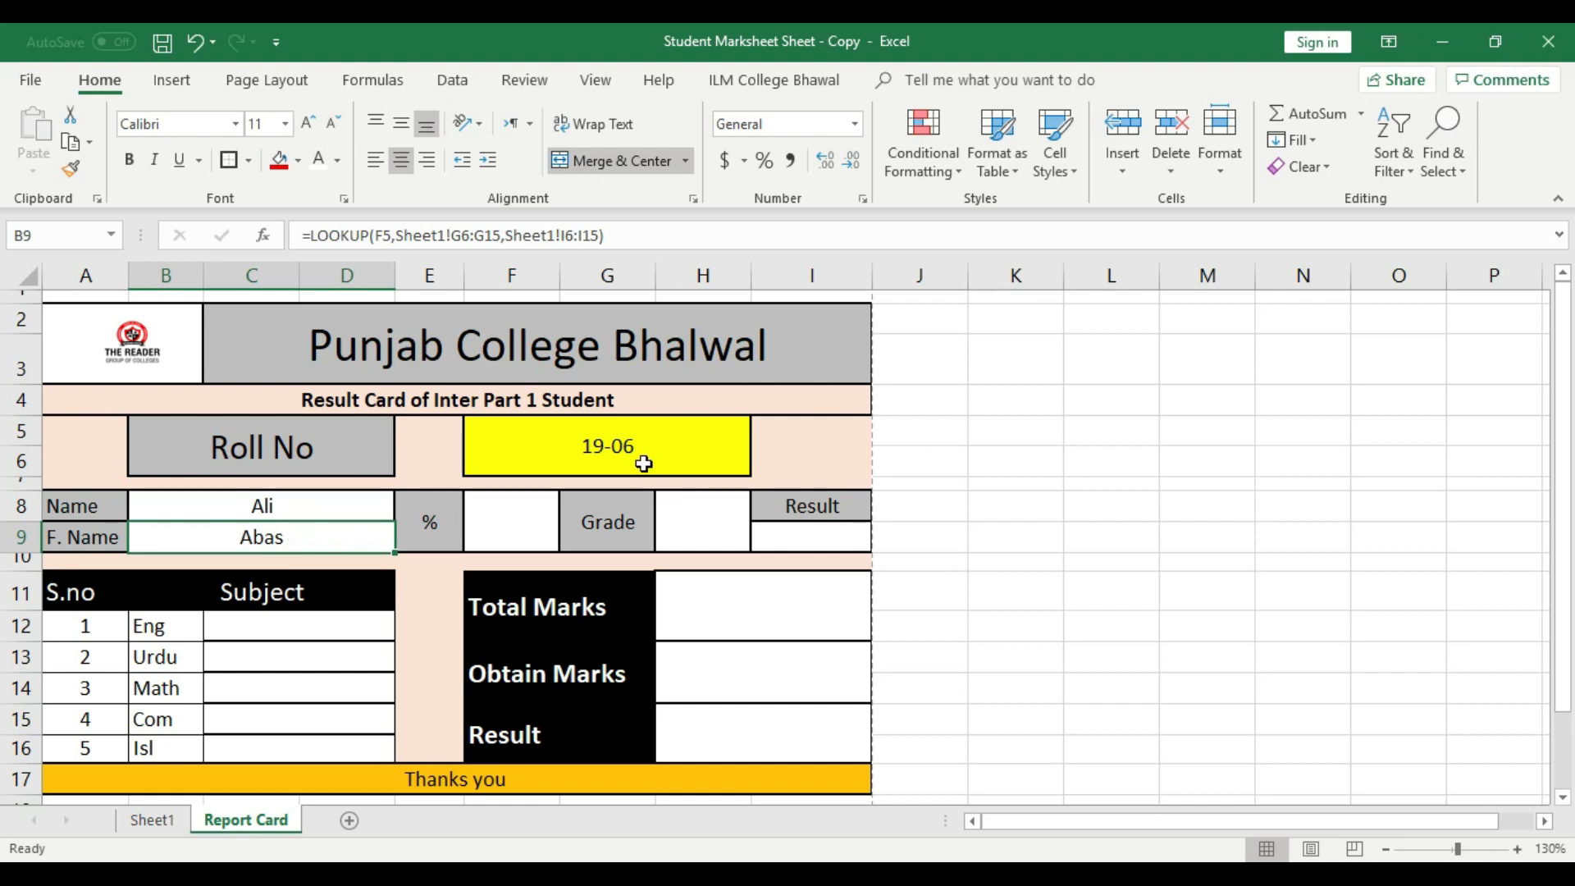
- Set the roll number in cell F5 of the Report Card to 19-05
double_click(668, 446)
key(BackSpace)
text(5)
key(Return)
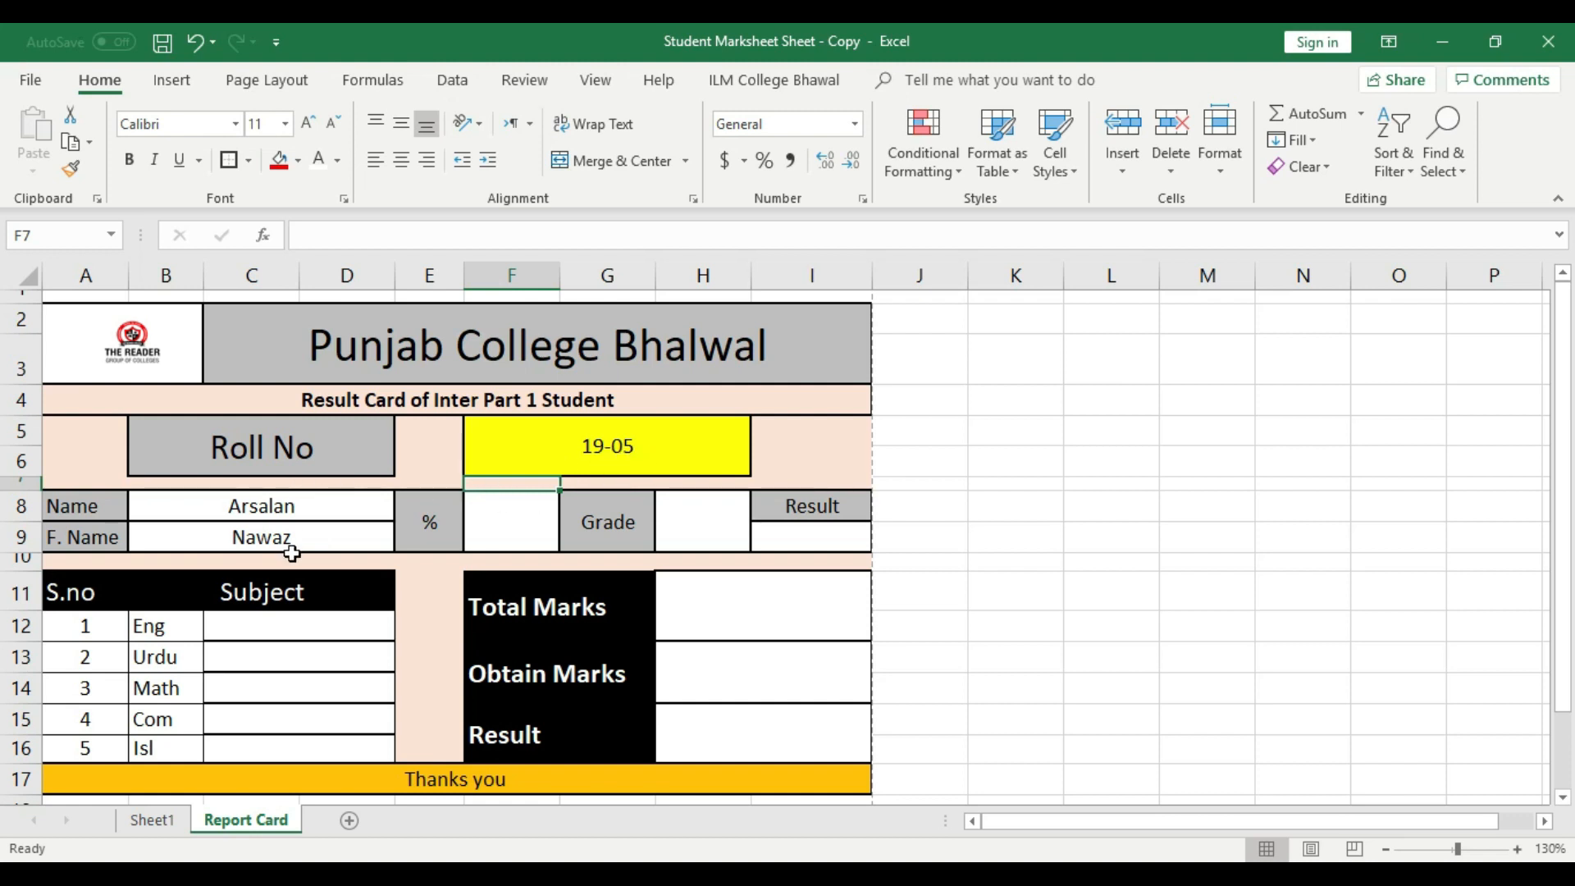
click(504, 528)
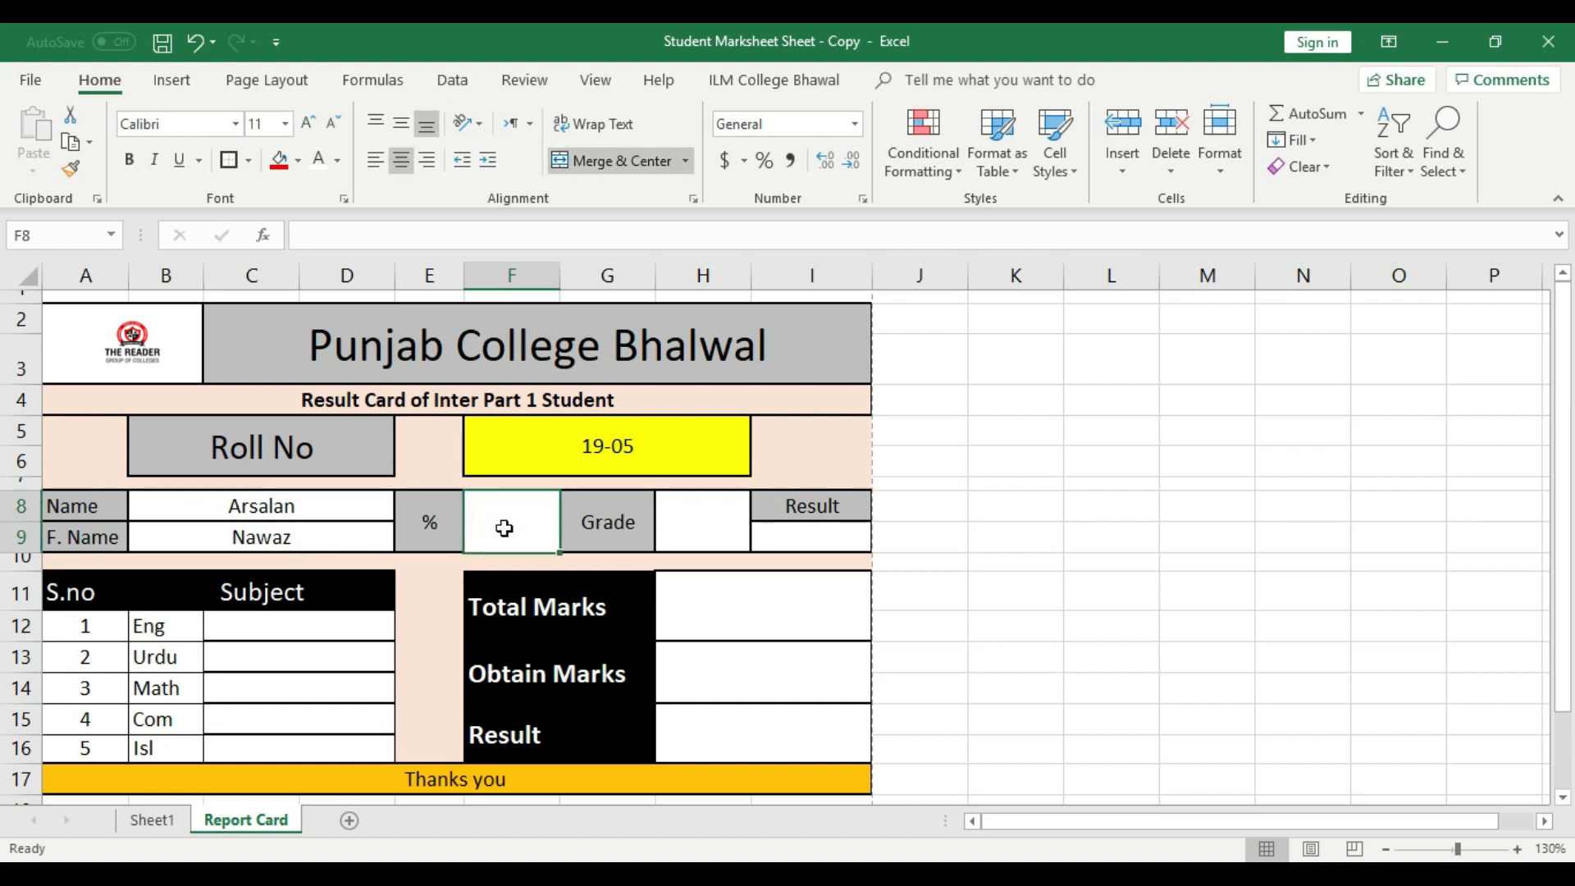
drag(317, 625, 322, 747)
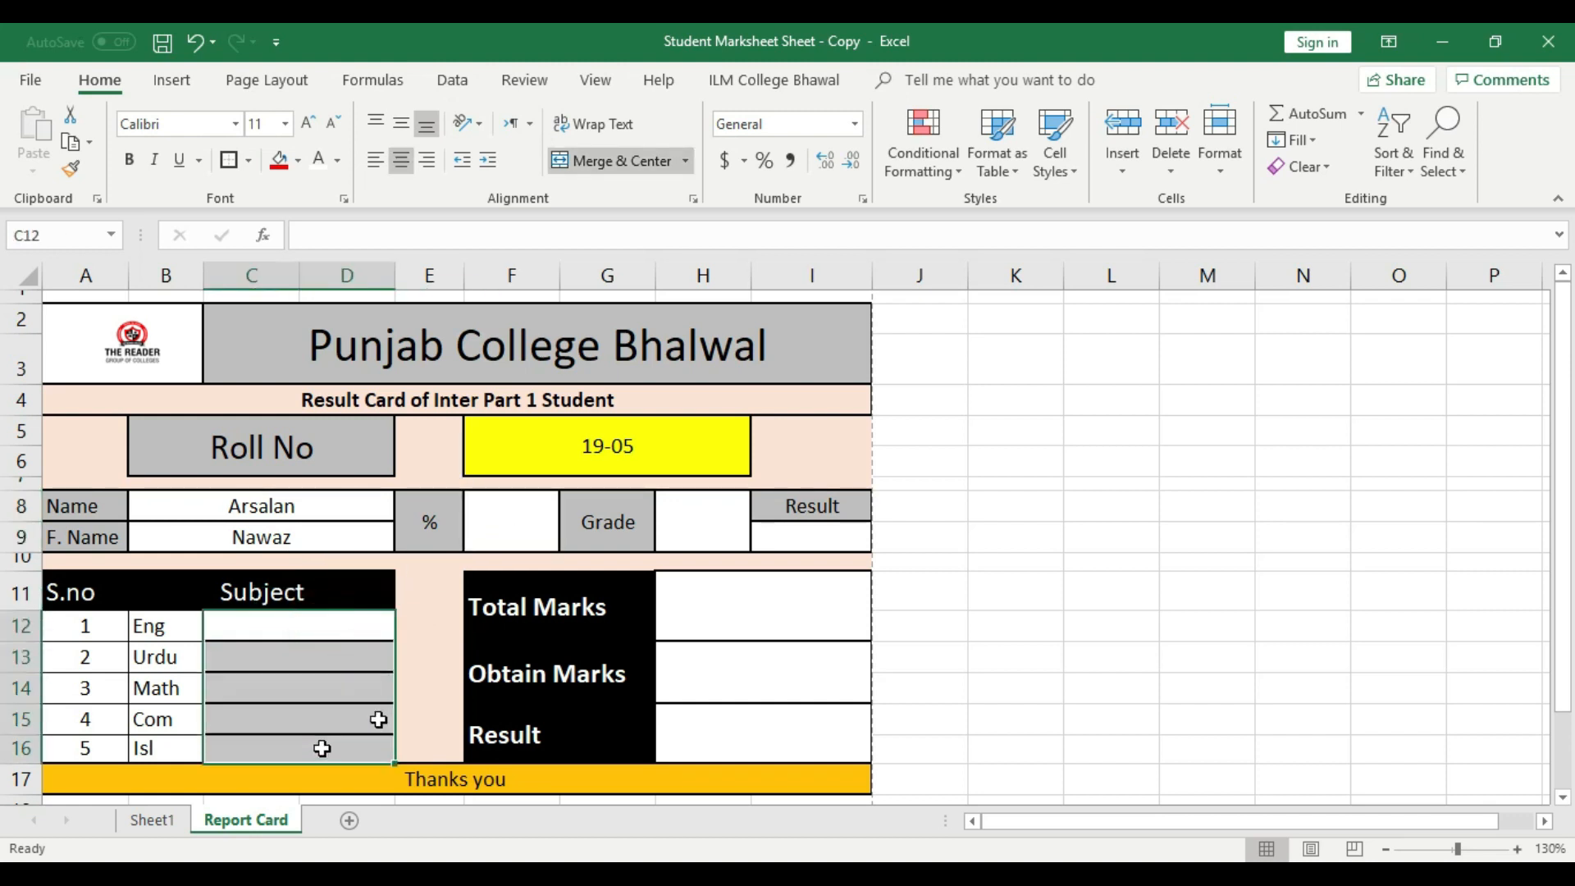
click(531, 513)
click(726, 513)
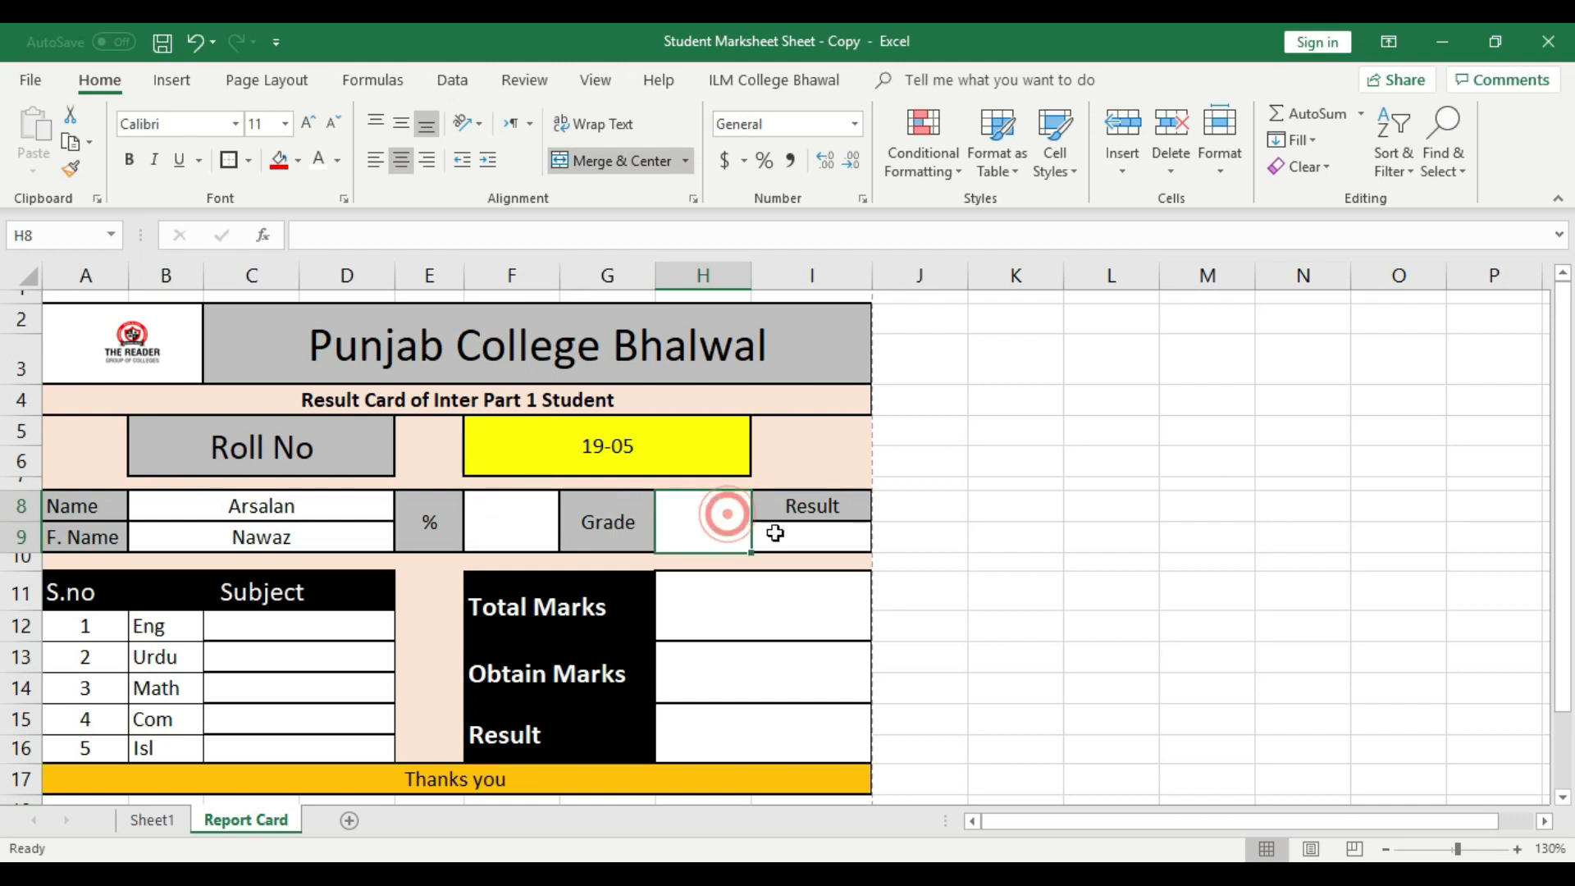
click(775, 533)
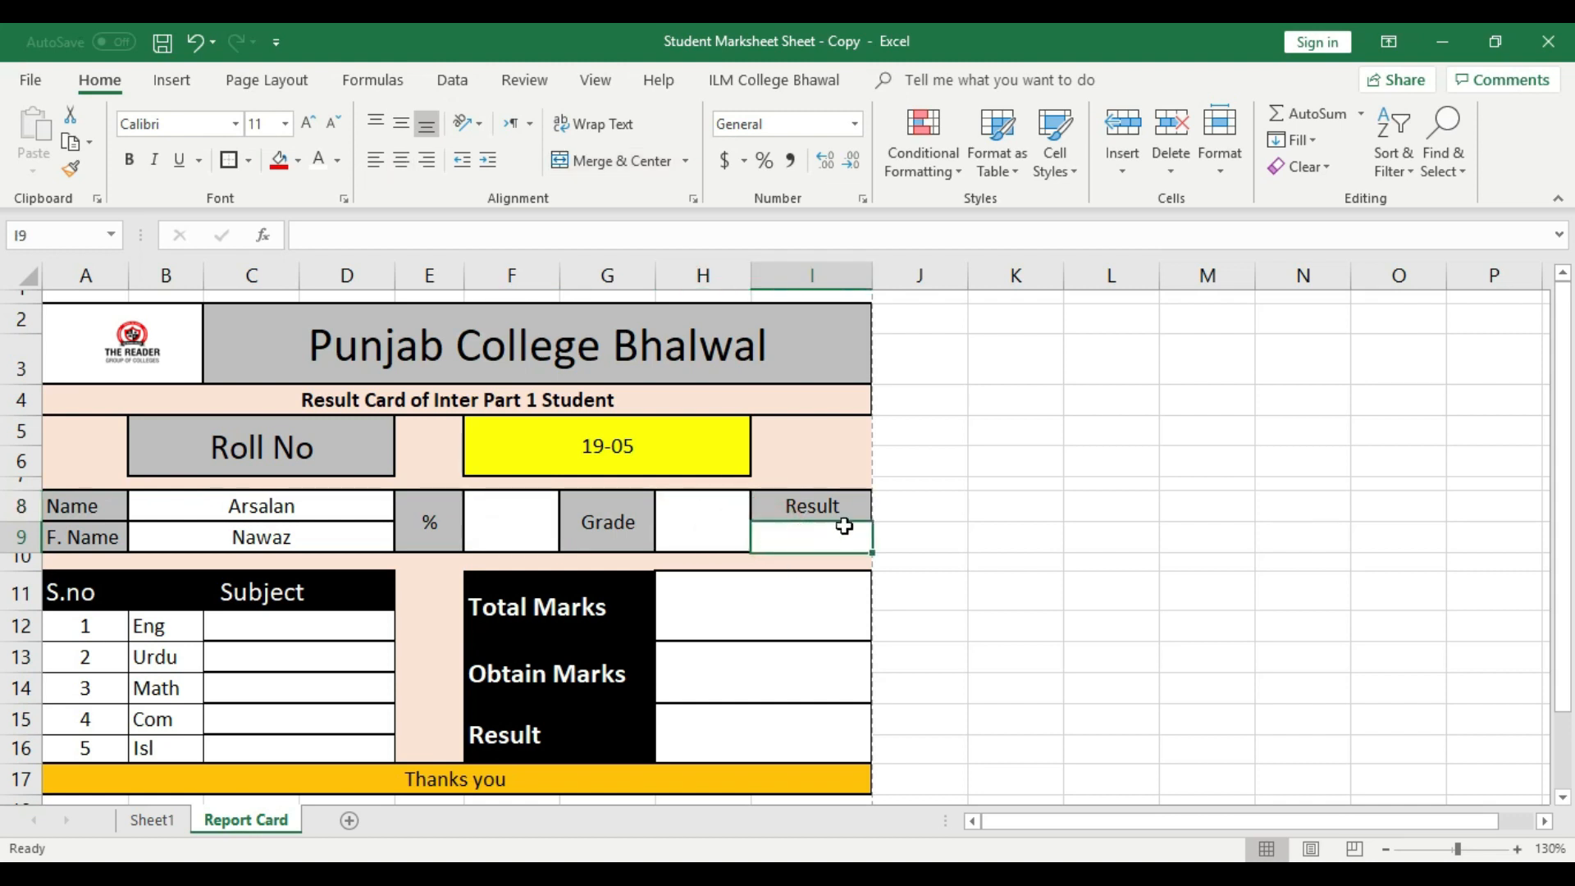
click(890, 539)
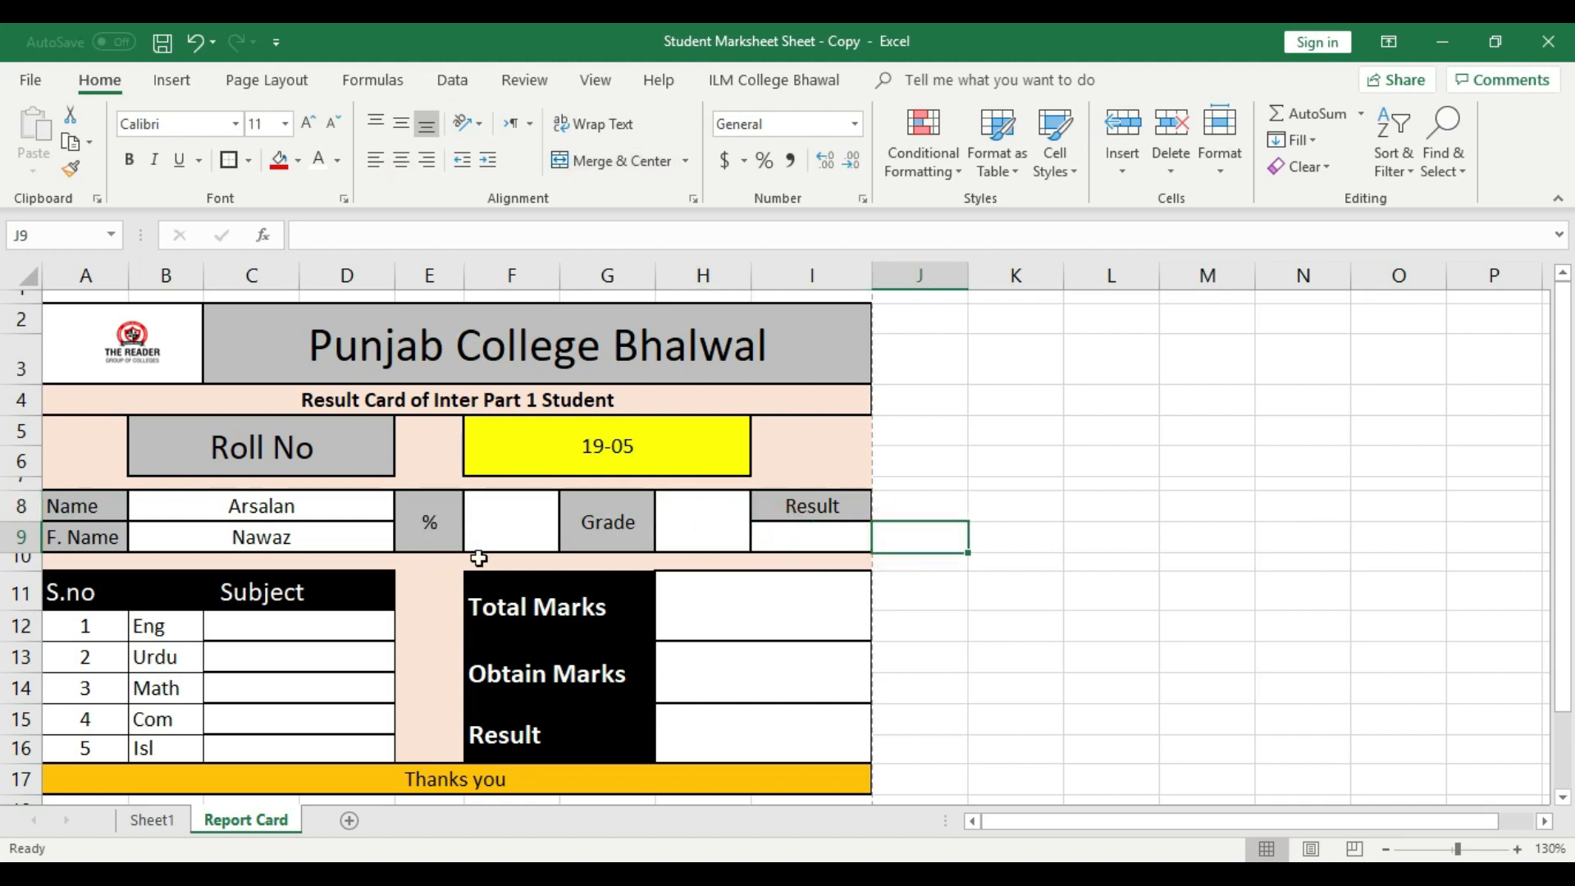
click(525, 542)
- Try merging and centring the blank range L4:N5 beside the report card, and undo the merge
drag(1120, 401, 1287, 430)
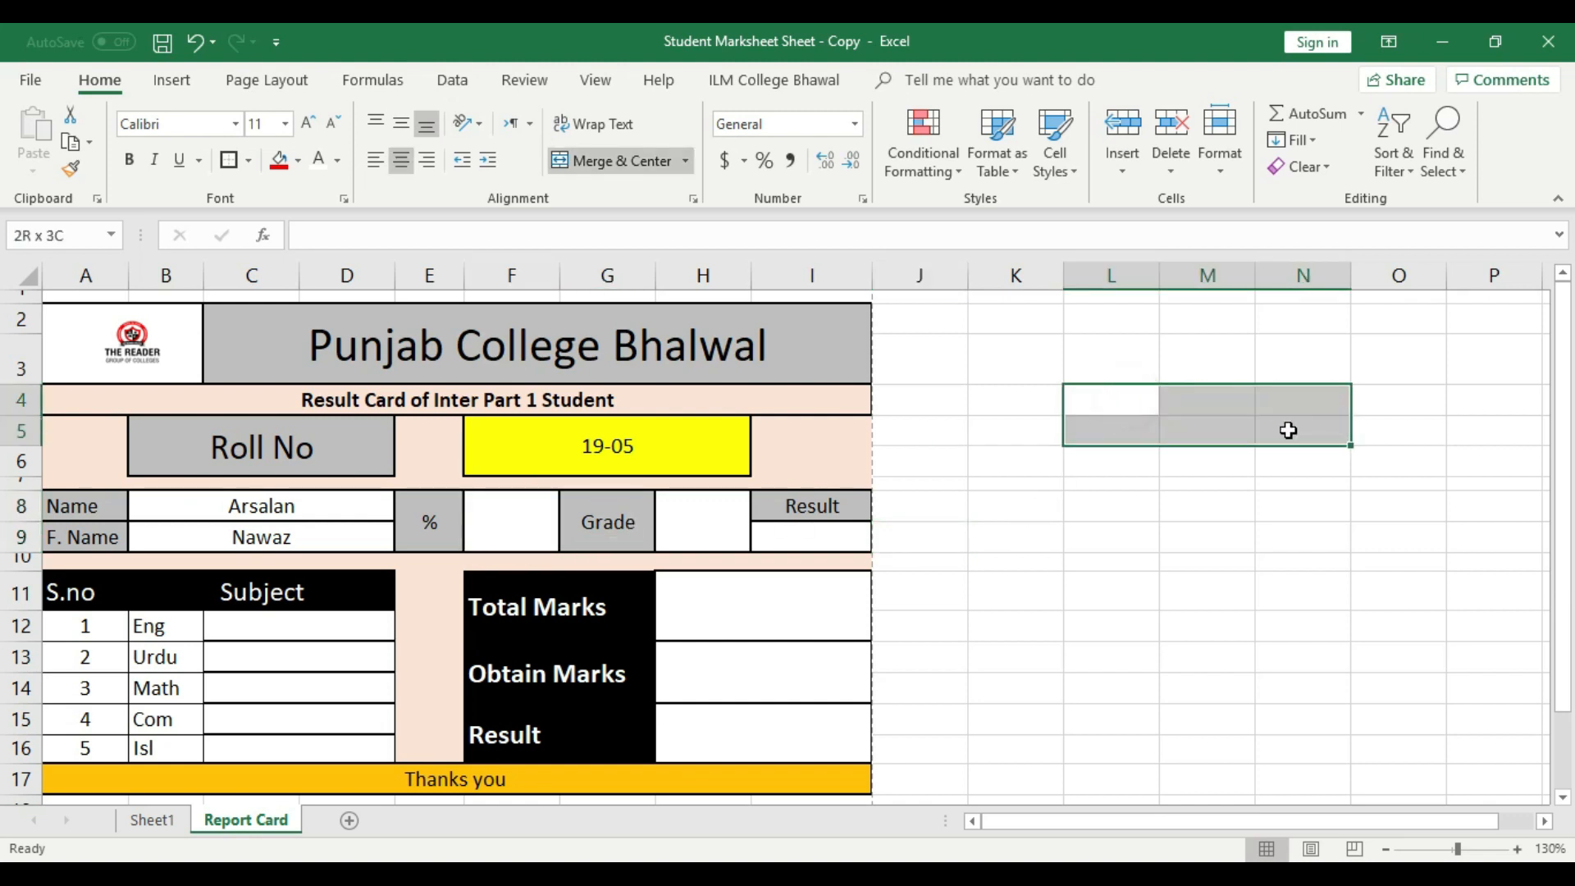
click(623, 161)
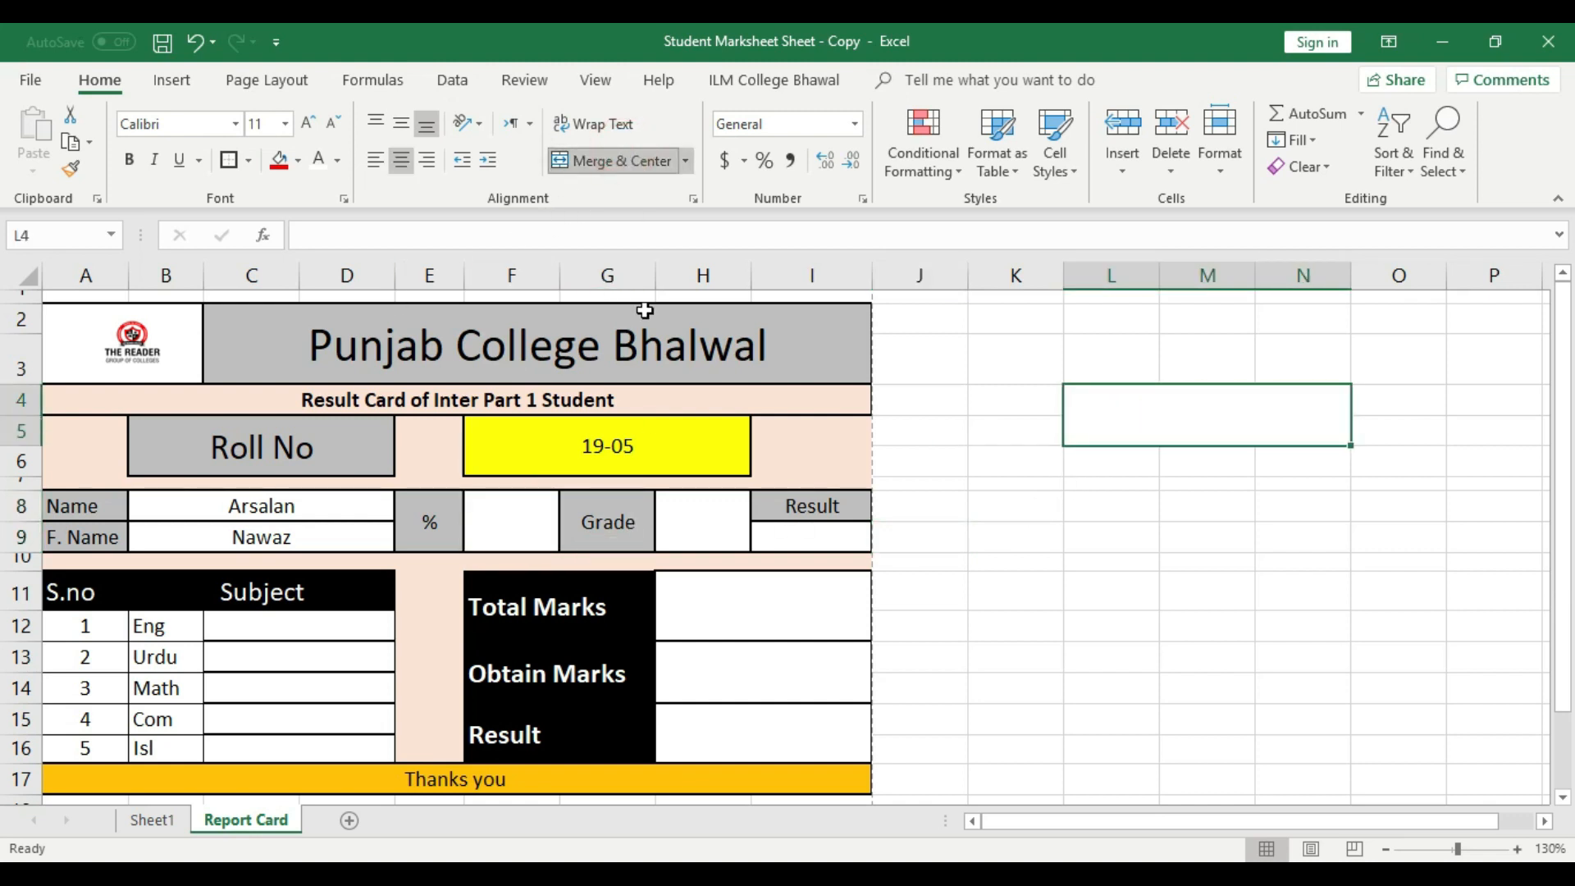
click(541, 523)
click(1238, 516)
key(ctrl+z)
click(1198, 559)
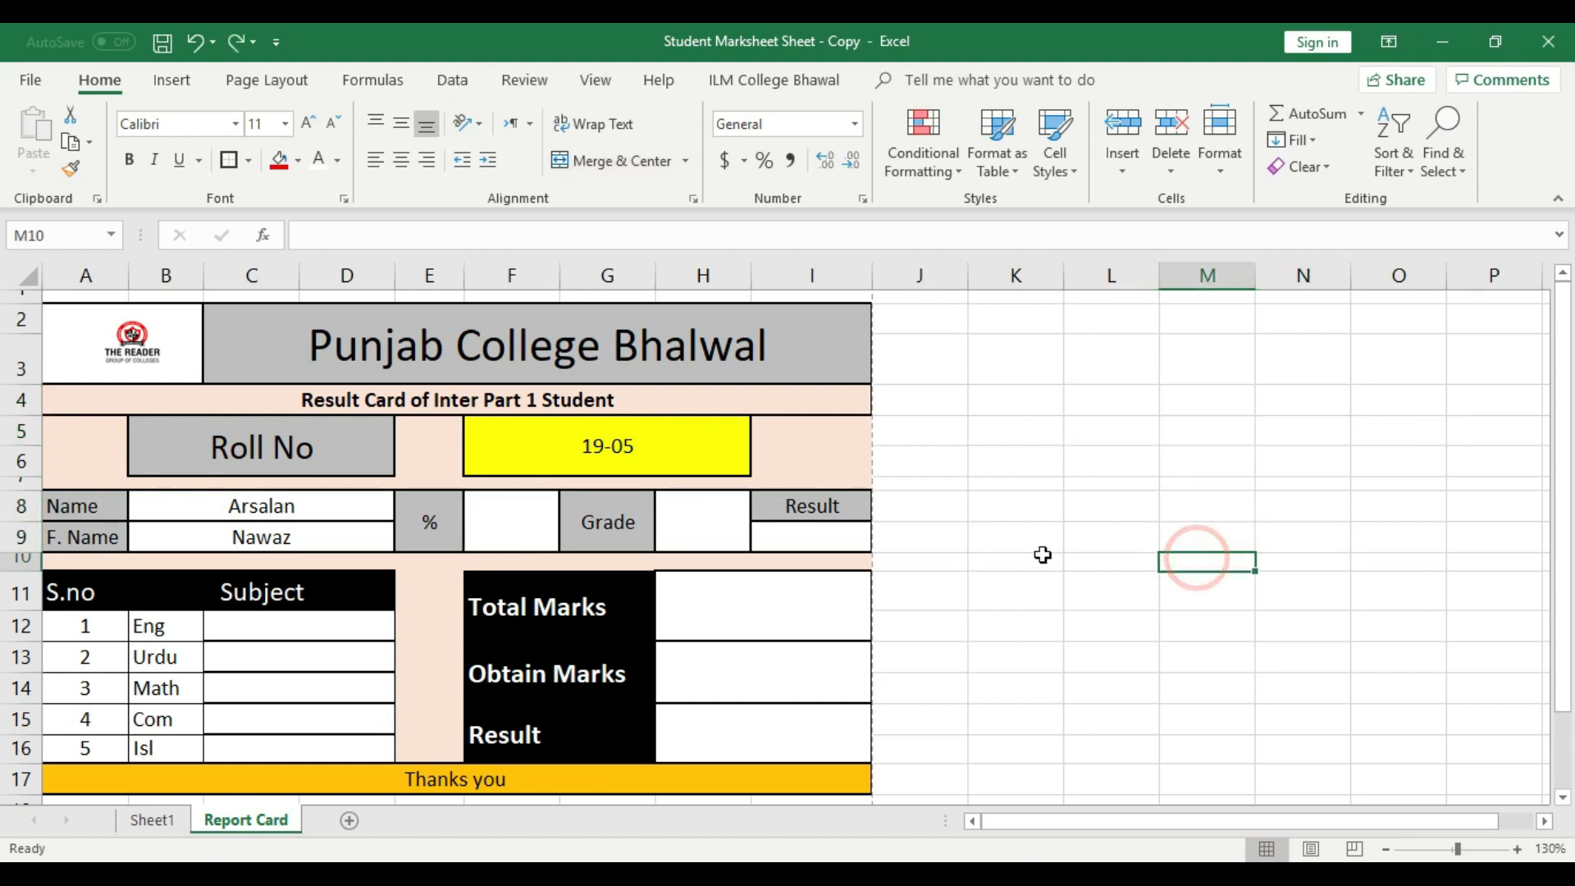
- Apply middle vertical alignment to the empty percentage cell F8
click(526, 524)
double_click(525, 521)
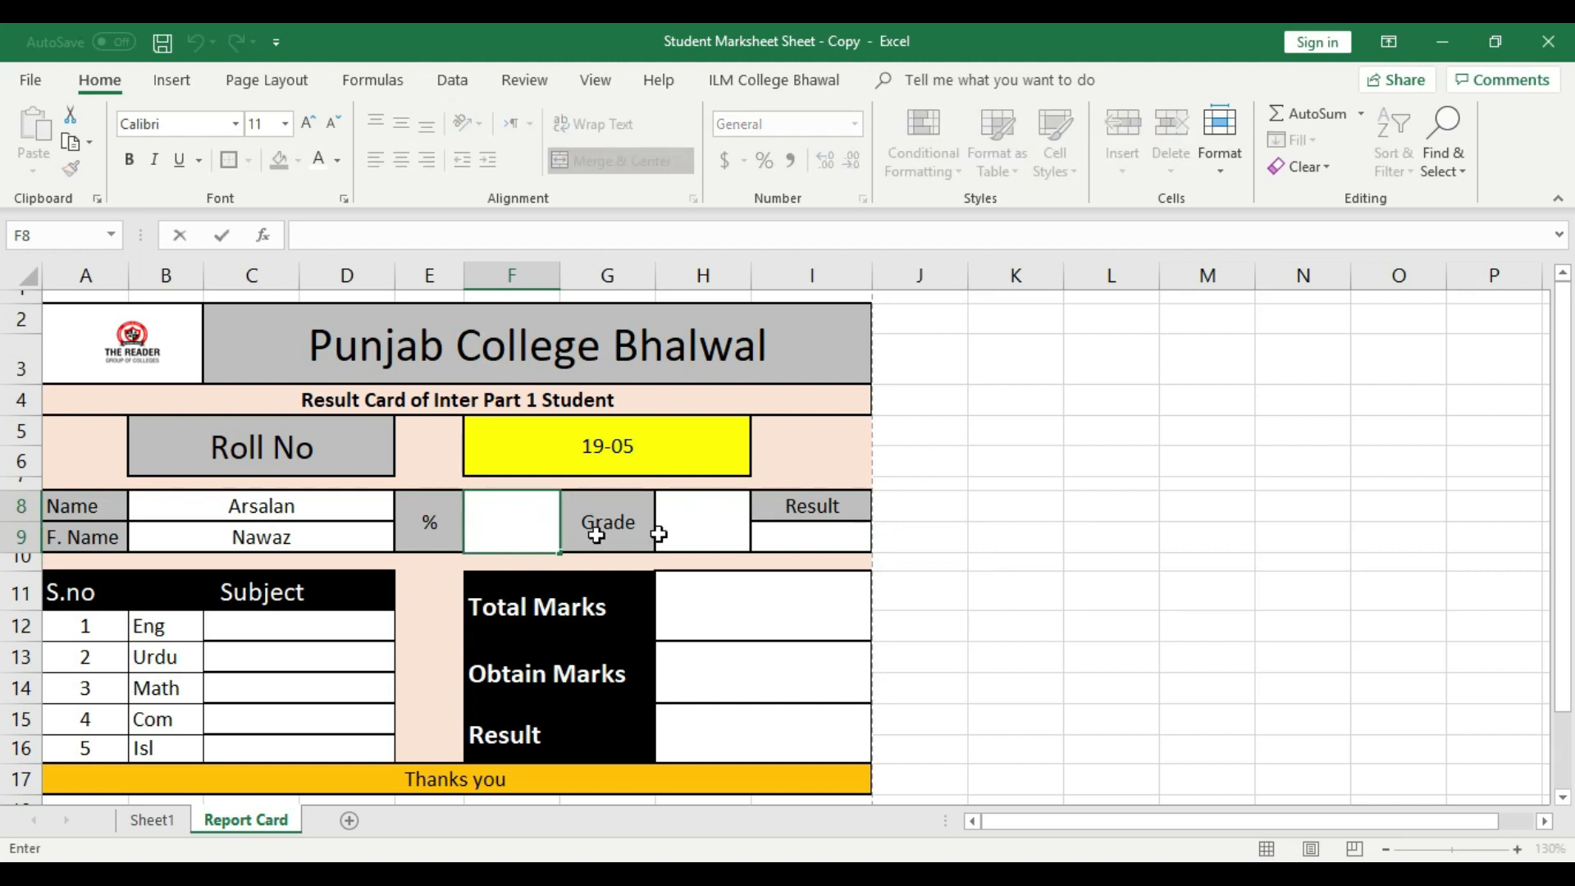
click(899, 534)
click(492, 509)
click(400, 123)
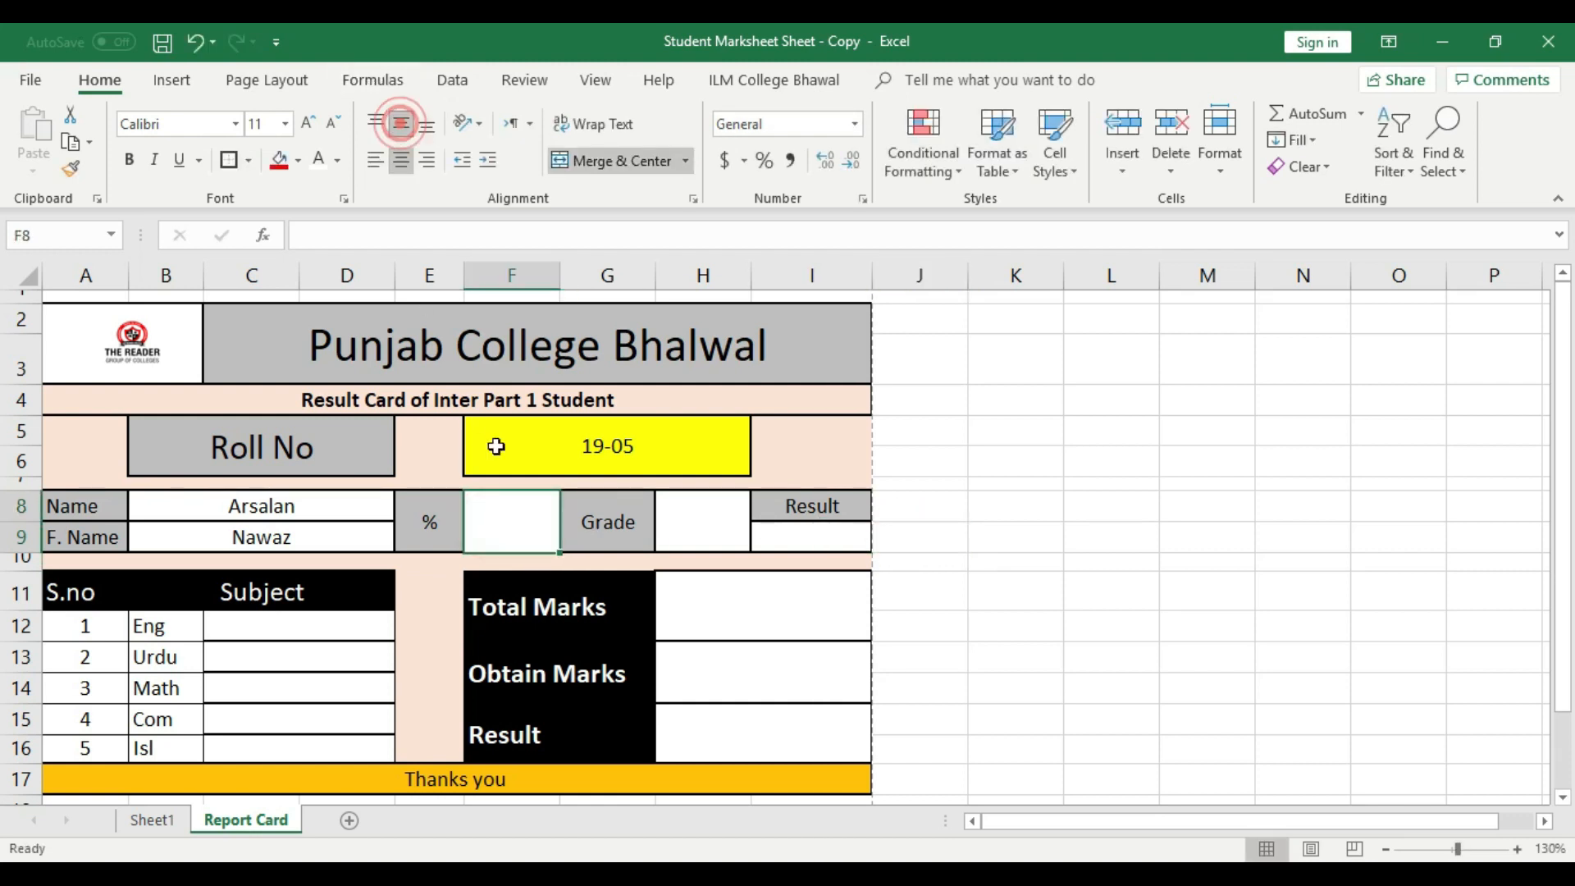
- Enter a LOOKUP formula in F8 that finds F5 in Sheet1!G6:G15 and returns the percentage from Sheet1!Q6:Q15
double_click(528, 514)
text(=)
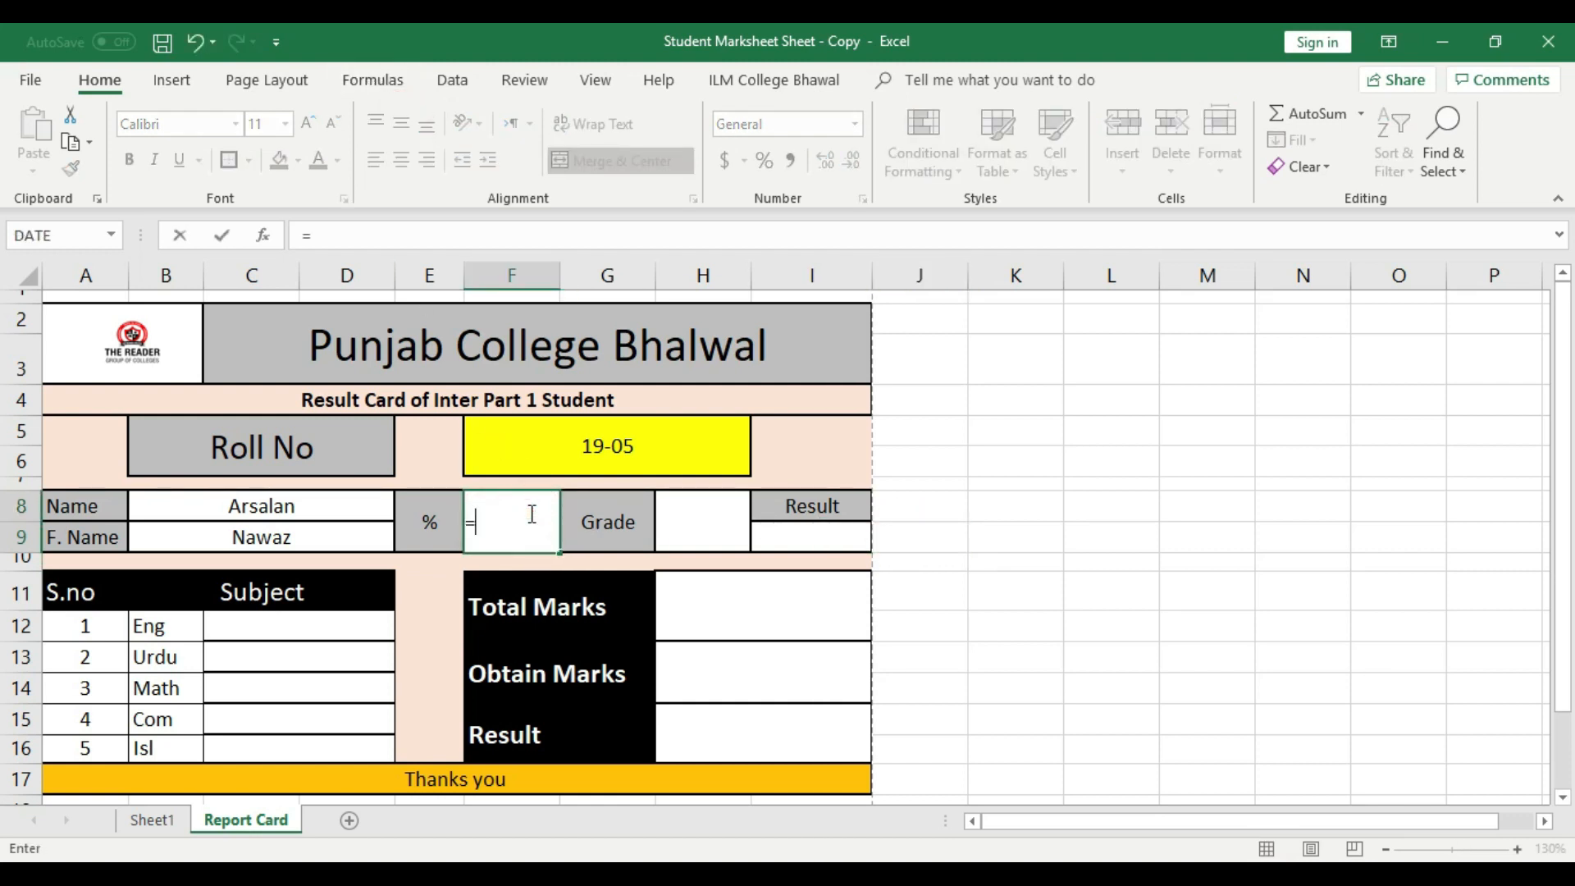
text(lookup)
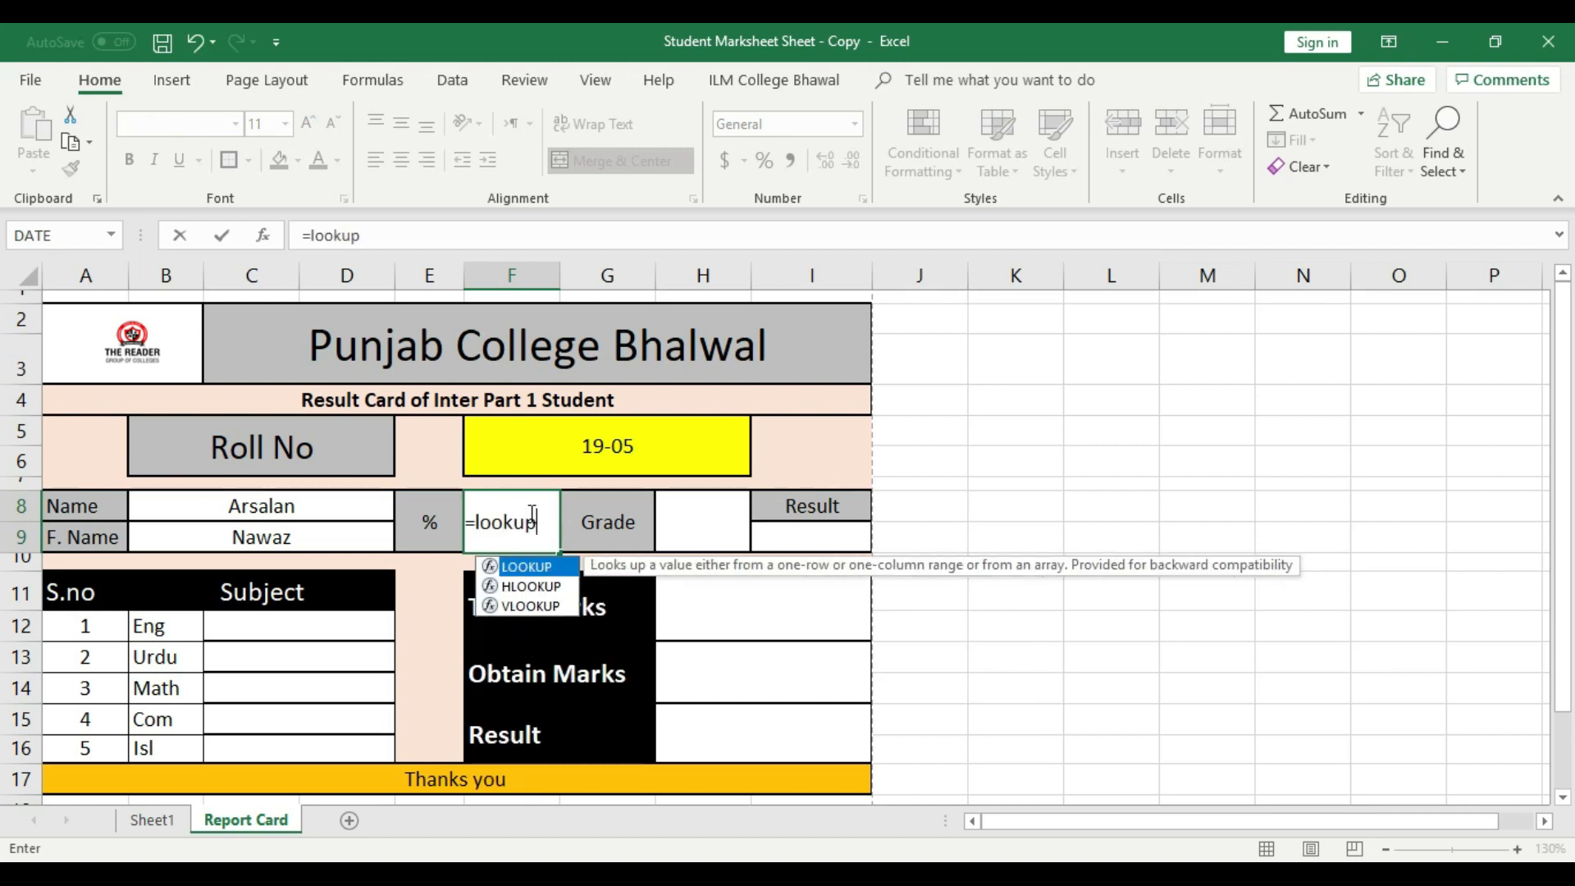
text(()
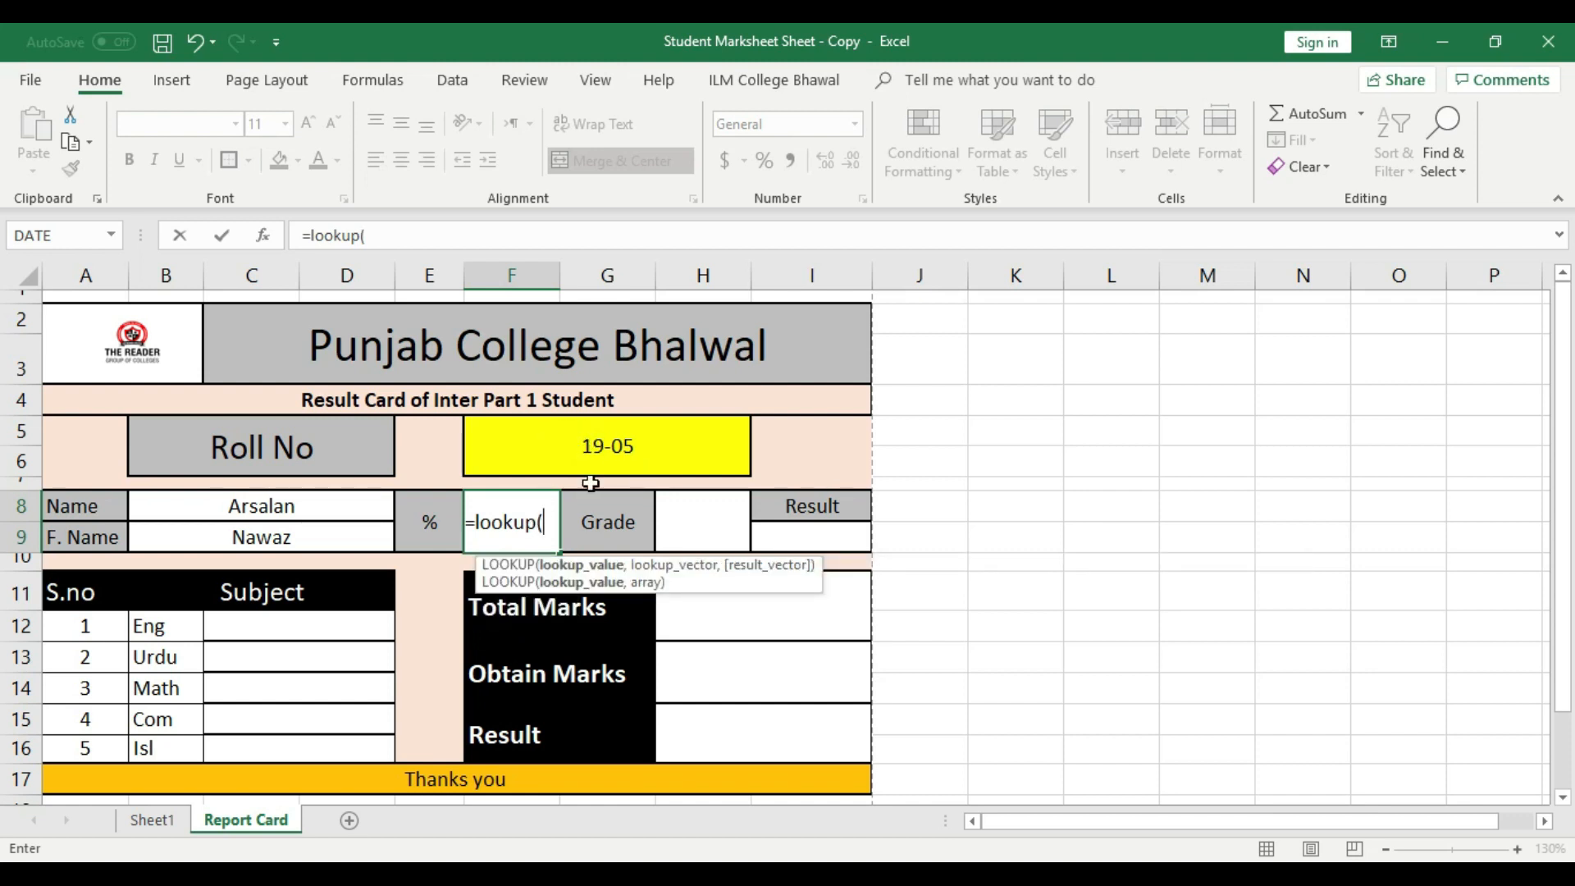
click(603, 456)
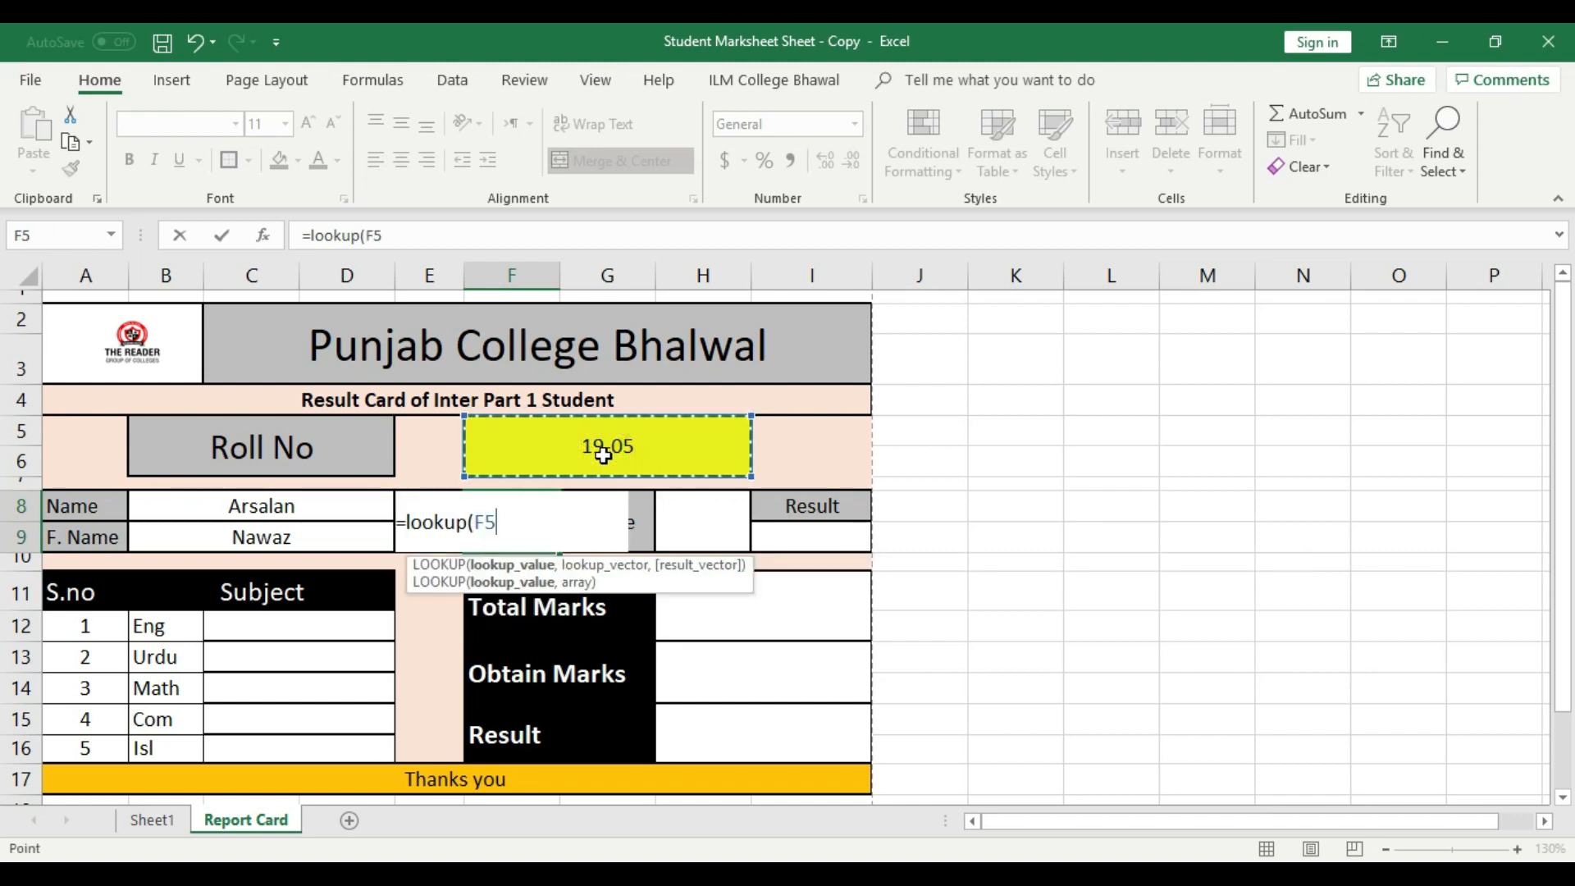
text(,)
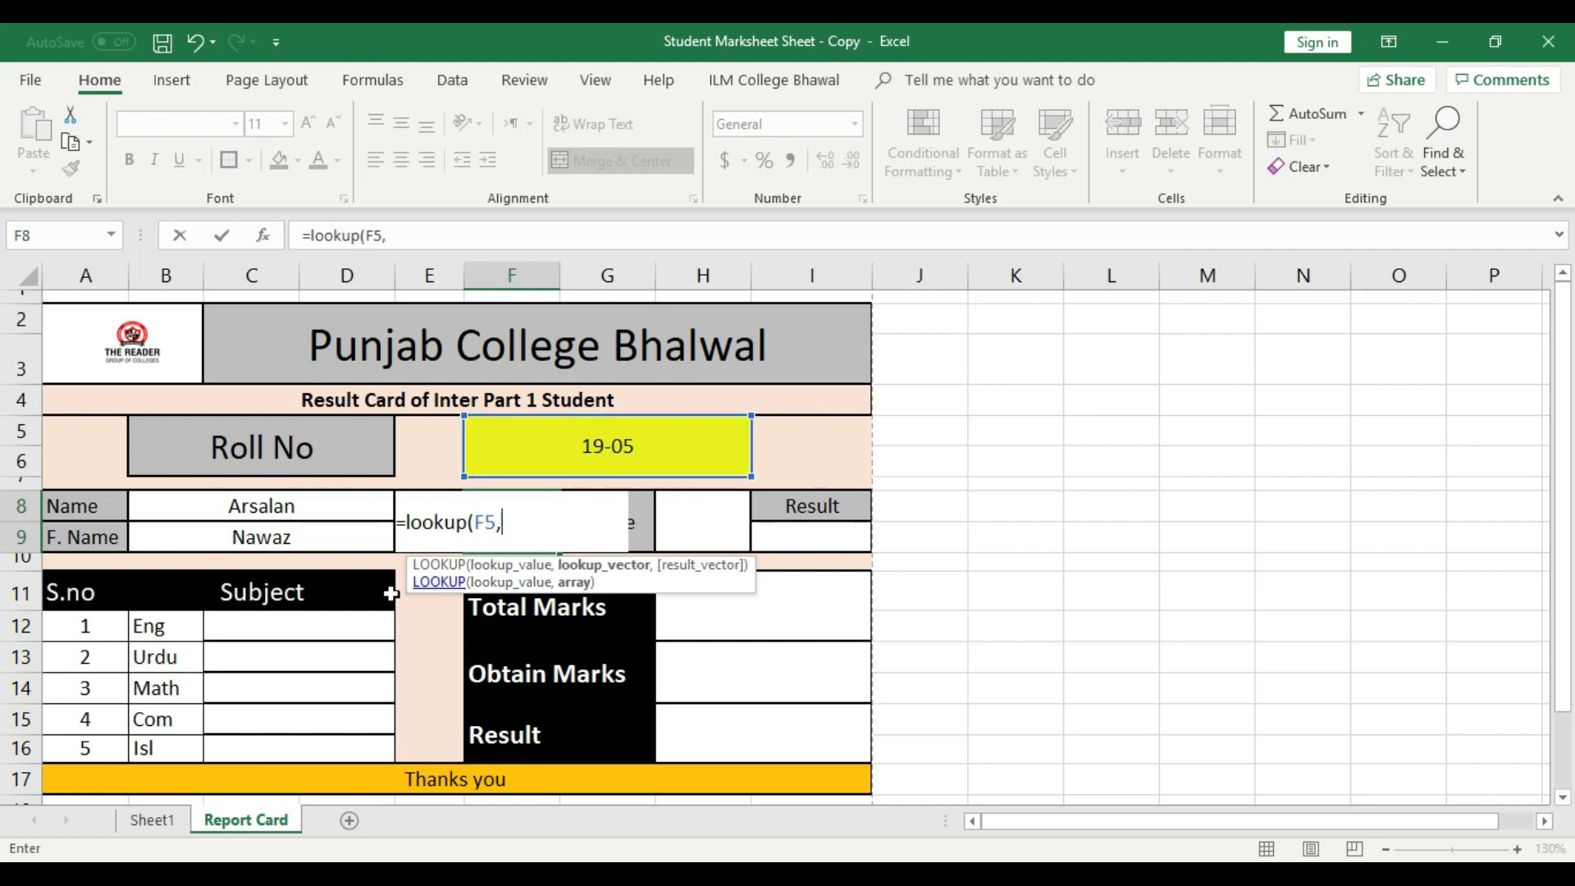
click(148, 819)
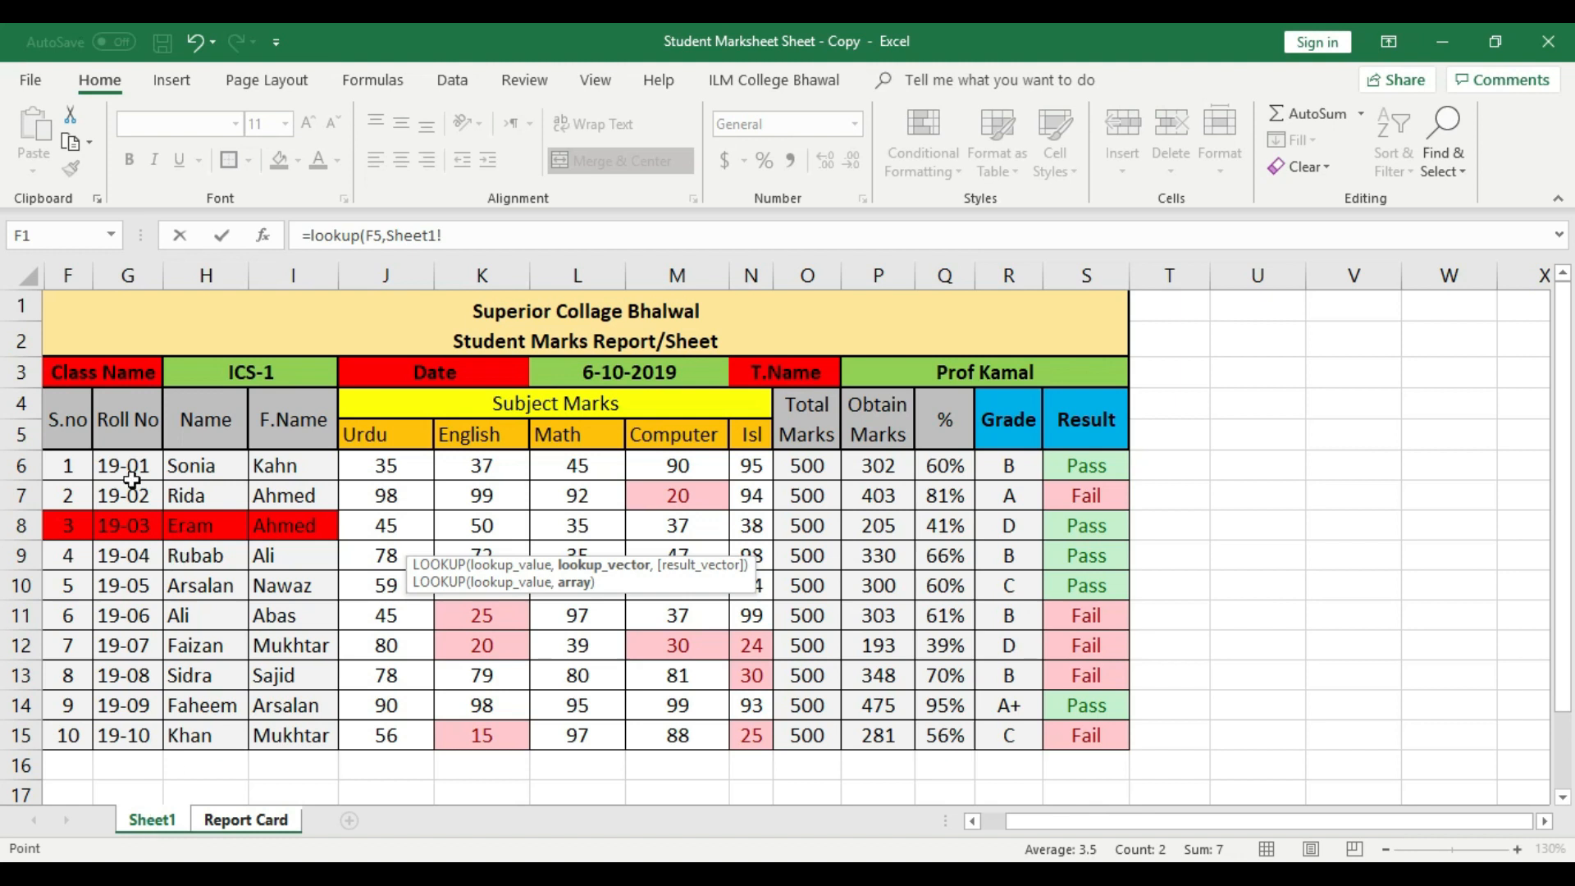
drag(123, 465, 143, 729)
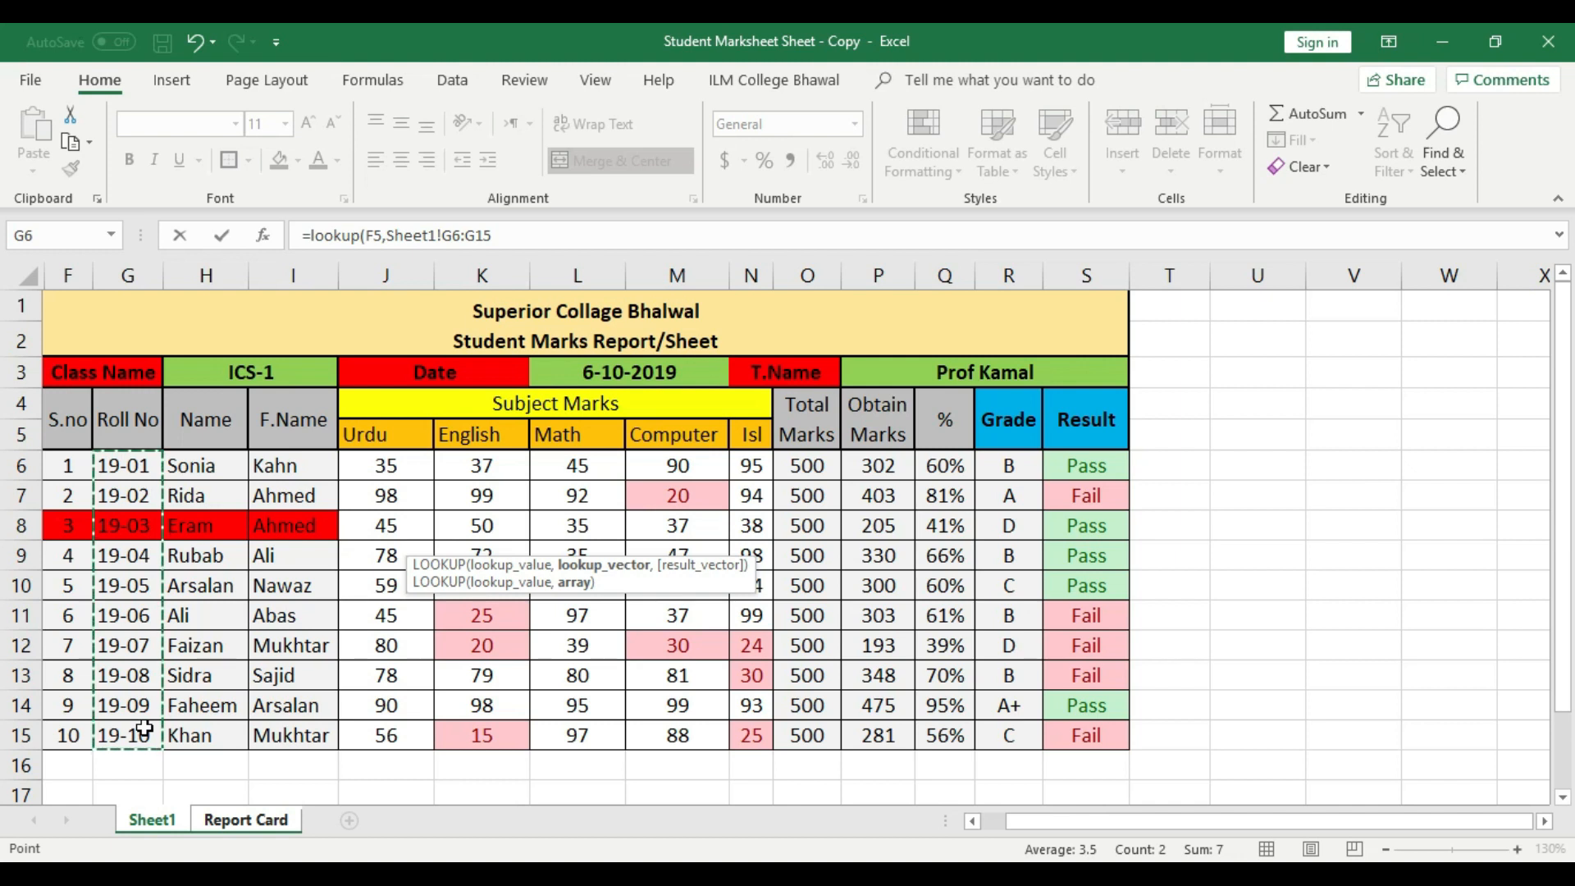
text(,)
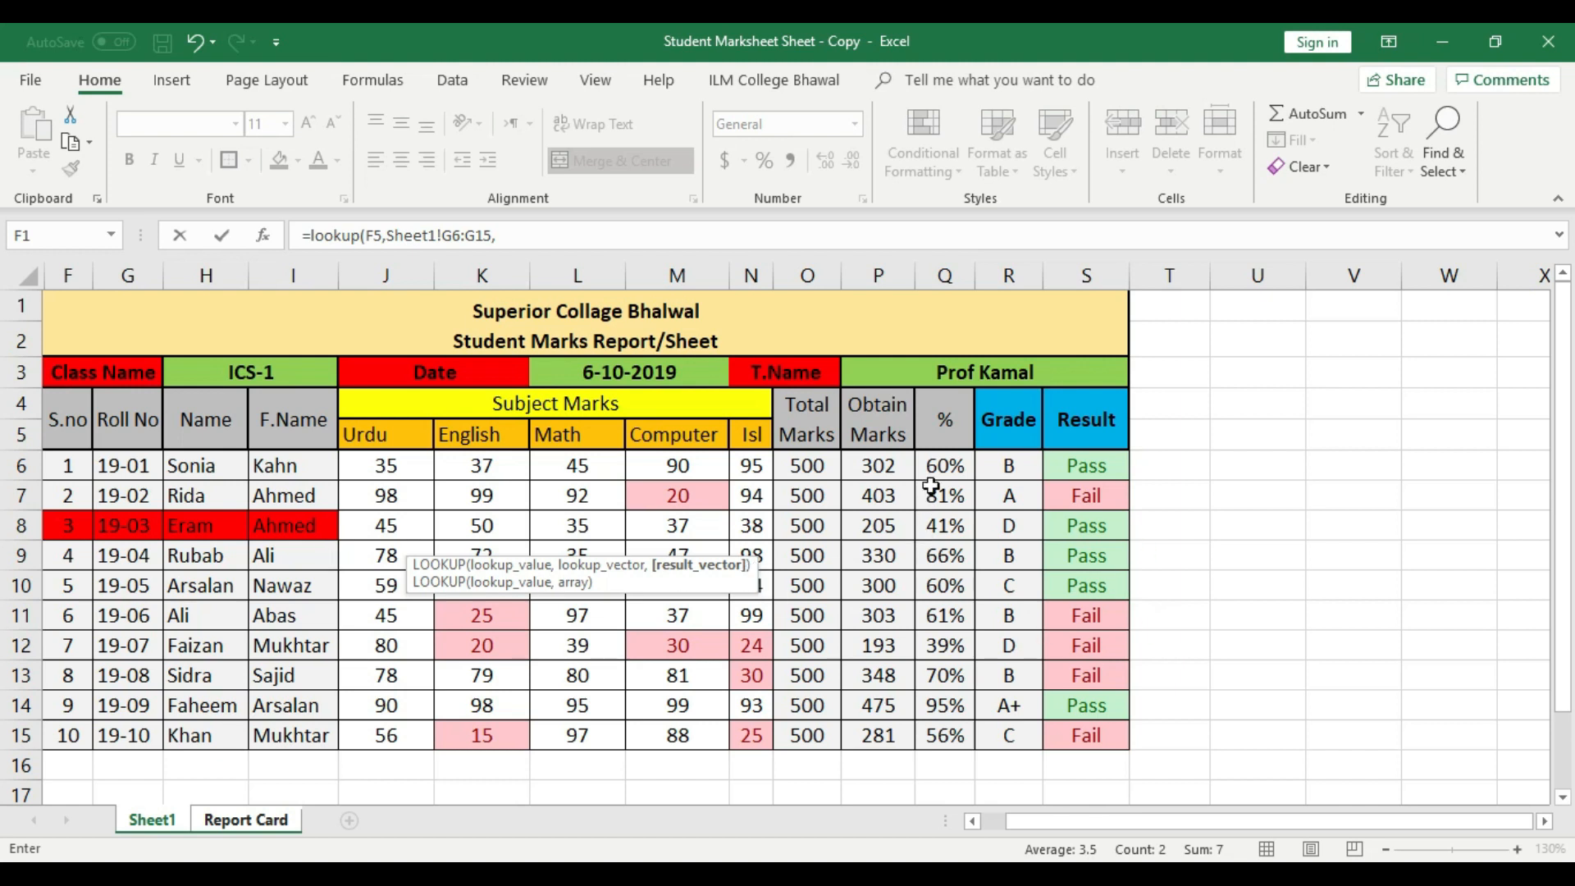
drag(952, 457, 956, 726)
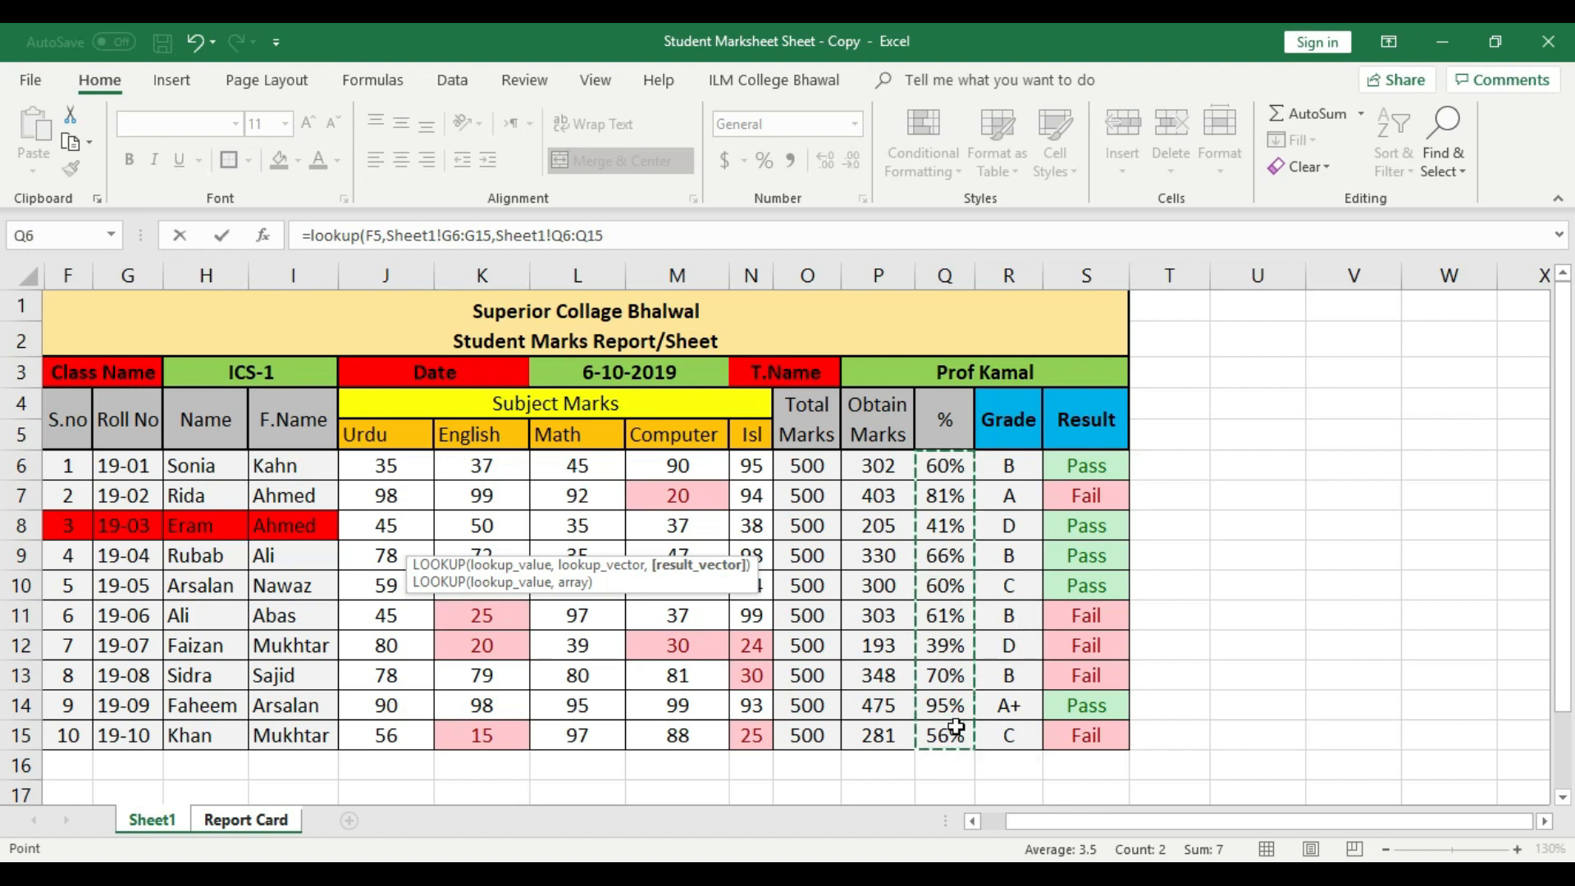
key(Return)
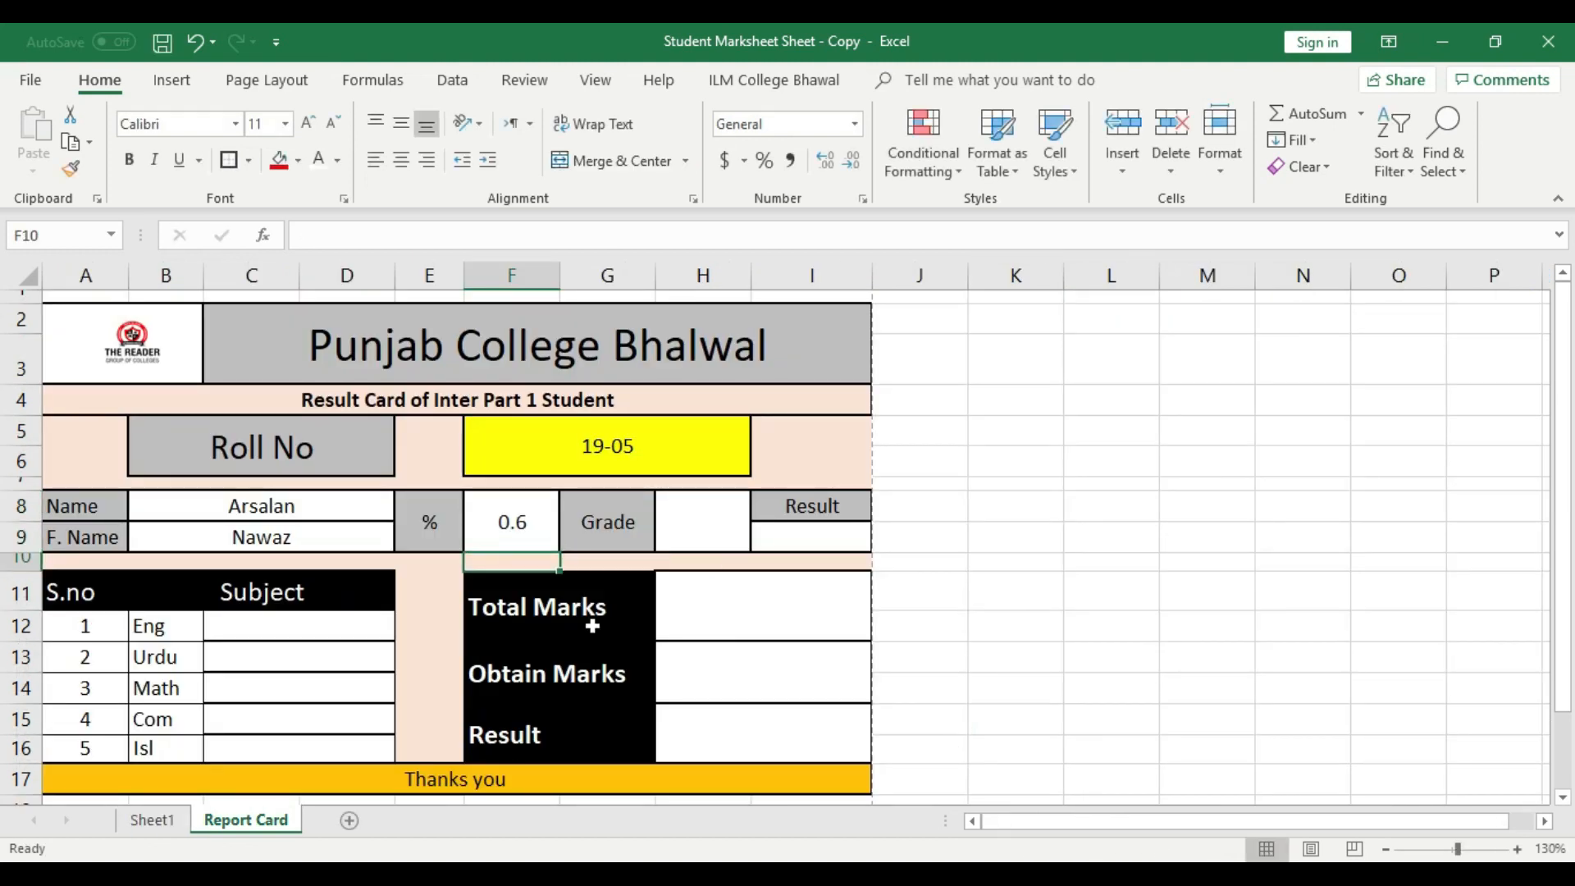
- Format cell F8 with the percent style and compare its value with the row for roll number 19-05 in Sheet1
click(533, 524)
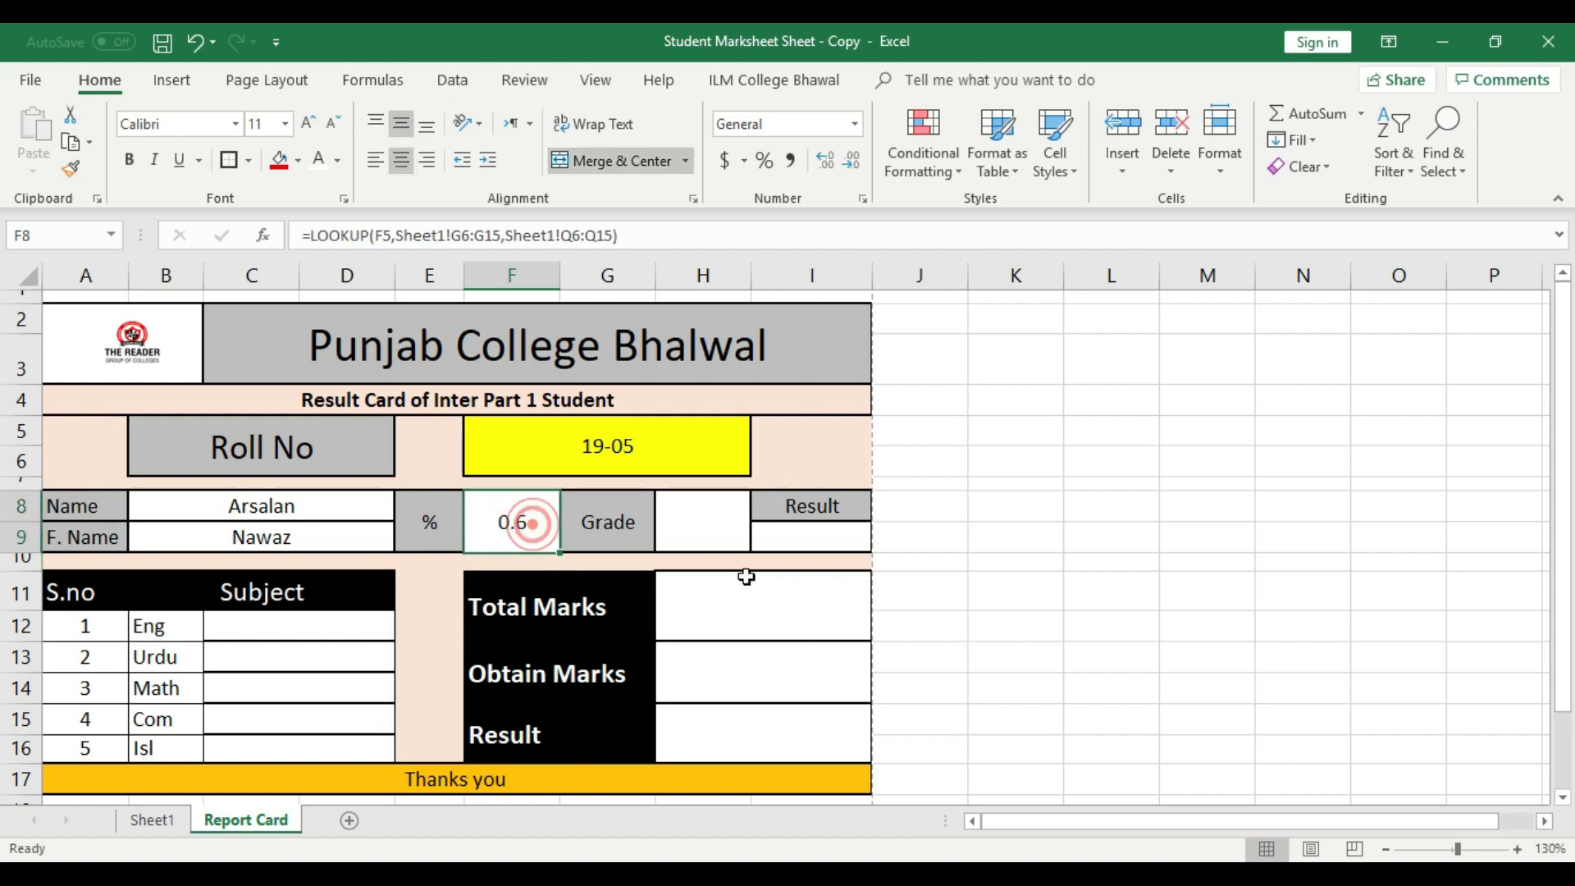
click(763, 160)
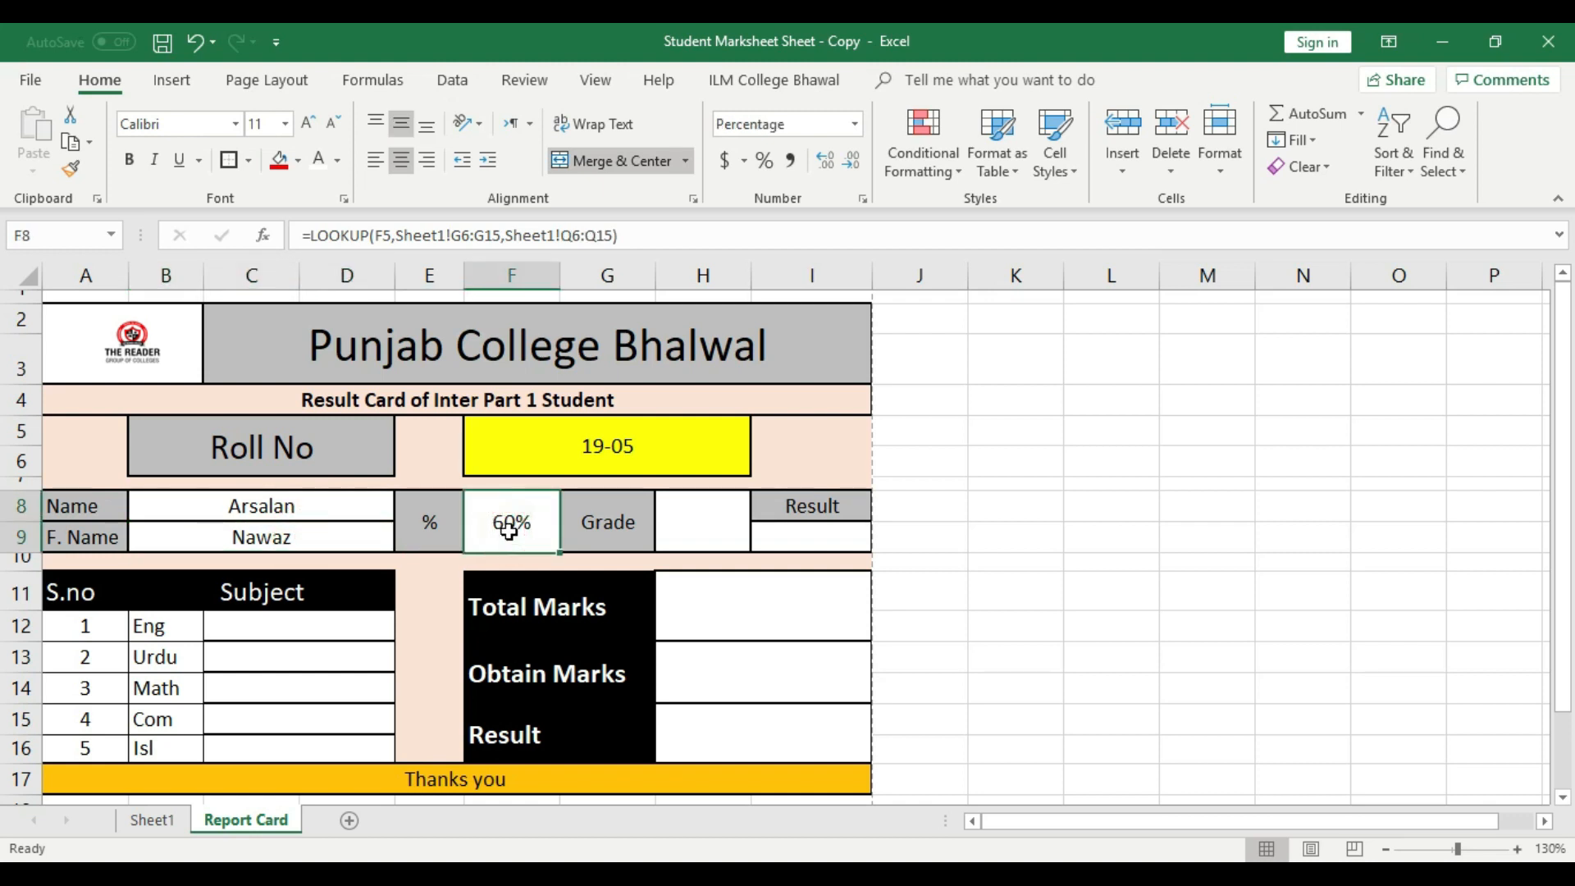
click(167, 821)
drag(128, 584, 337, 590)
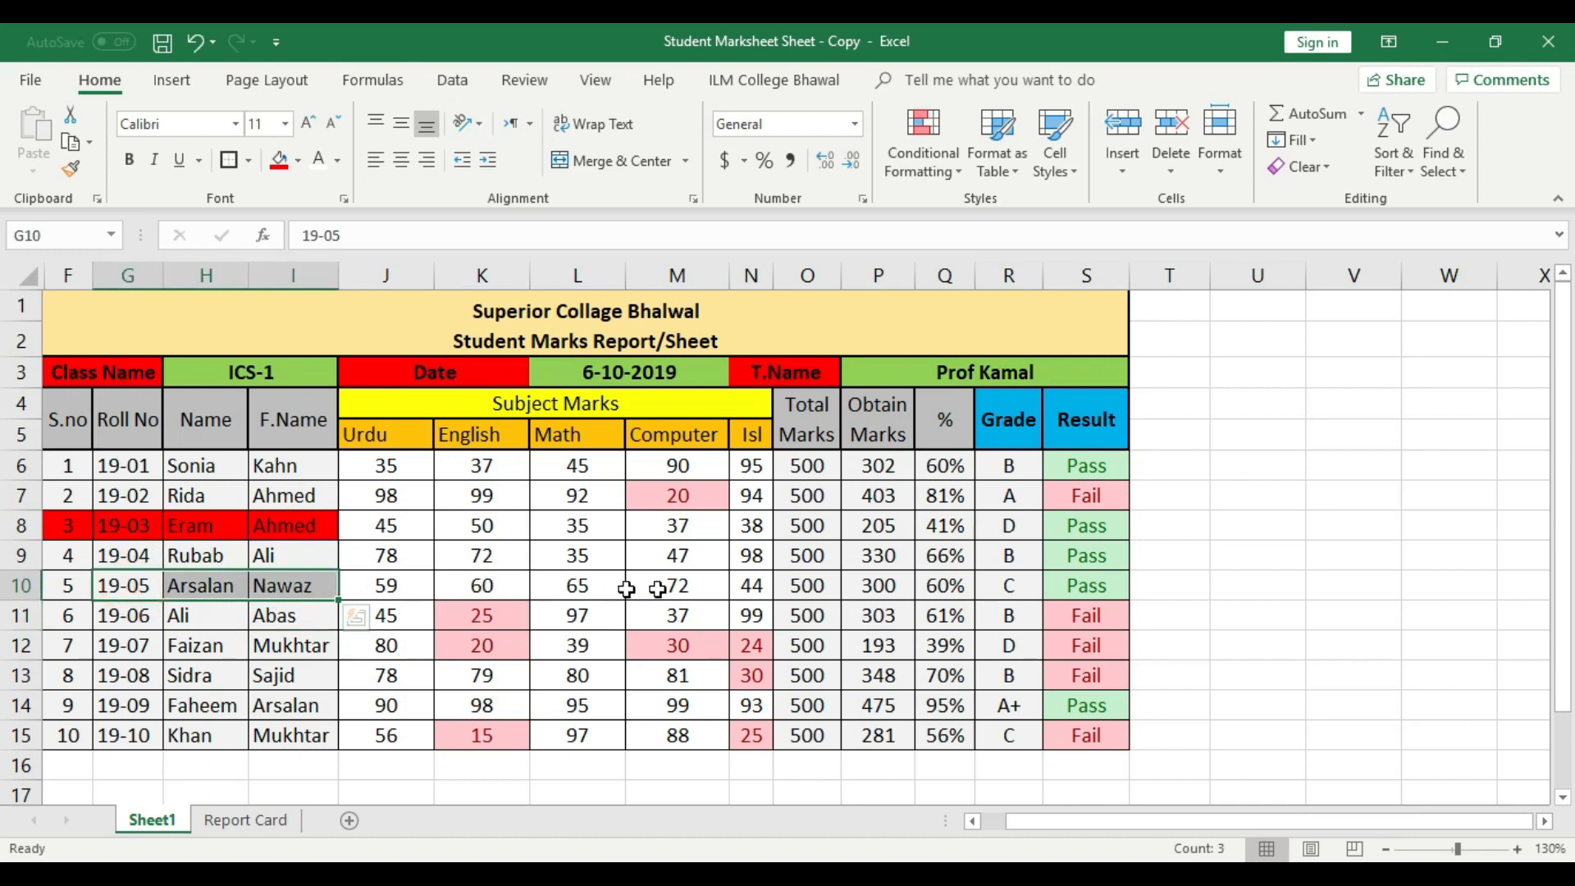
click(956, 589)
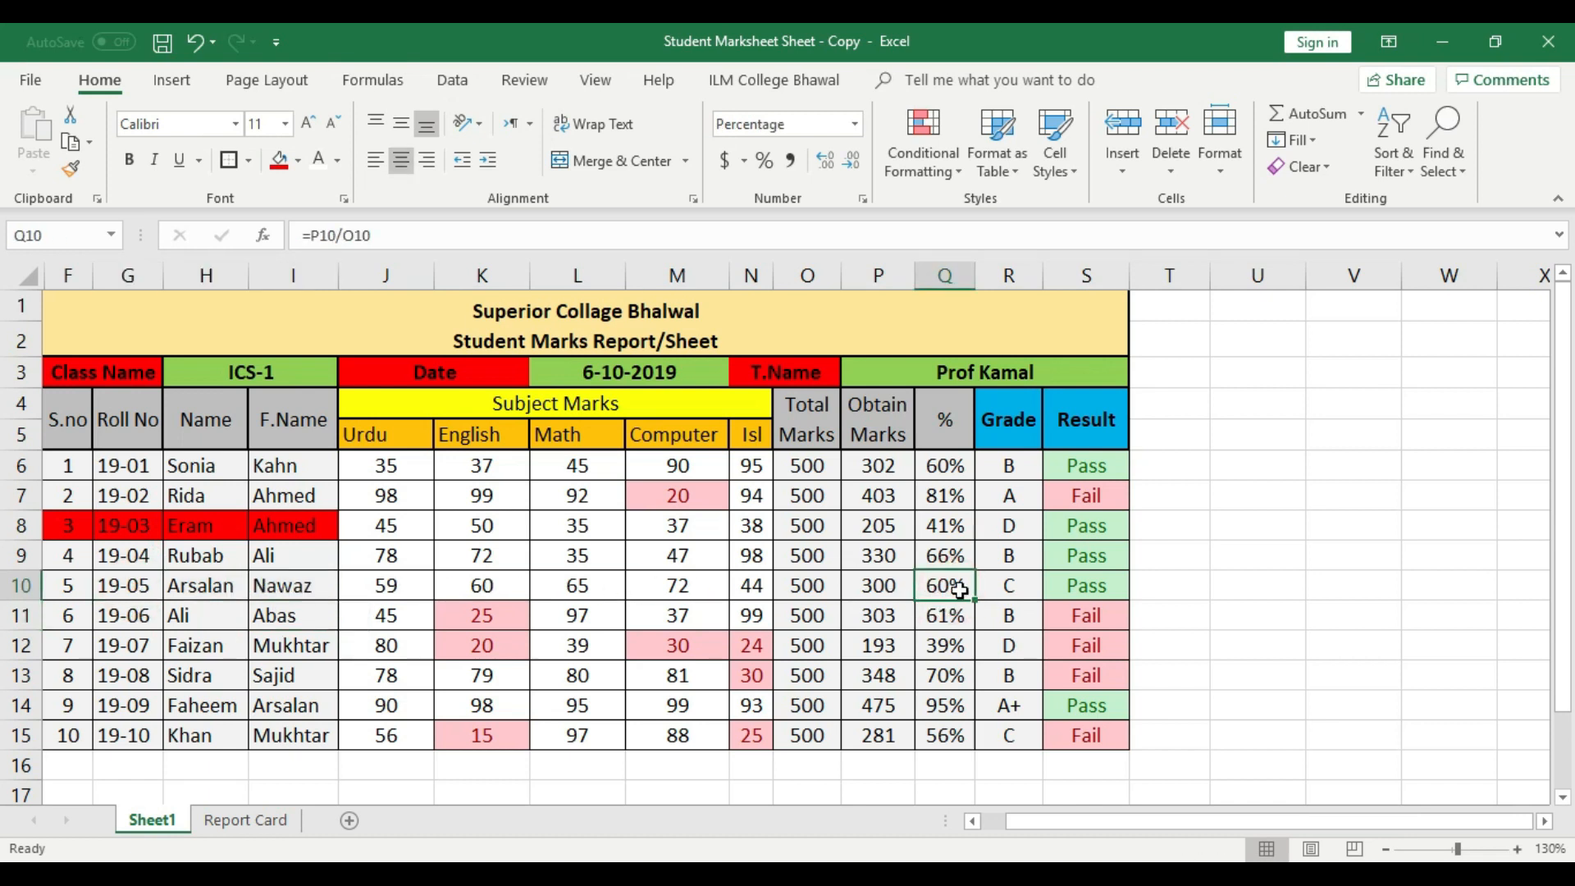
click(243, 820)
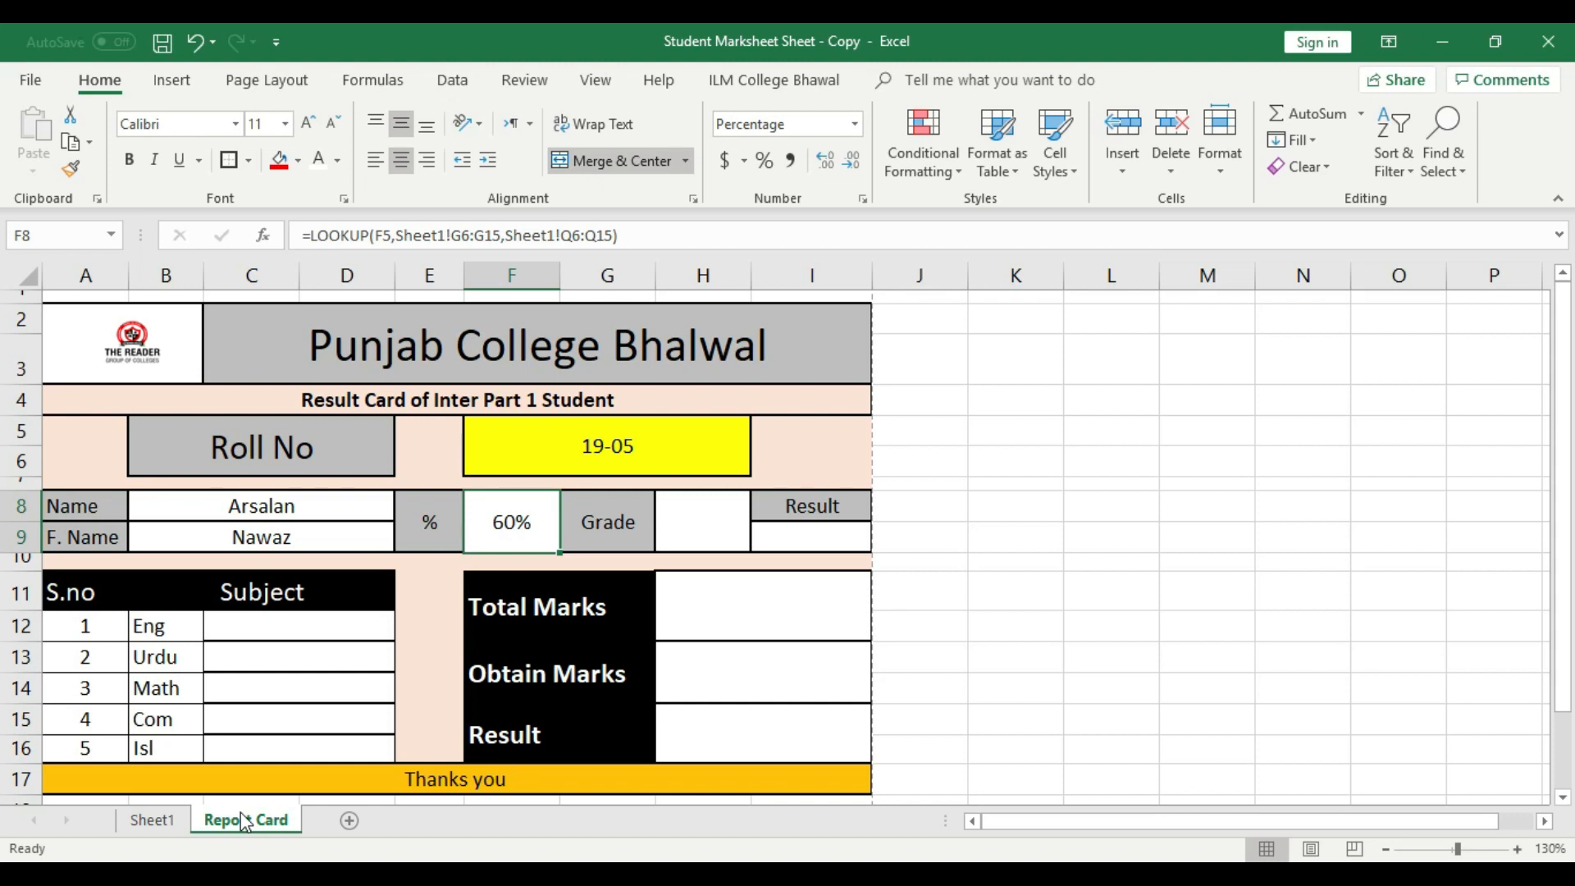
- Enter a LOOKUP formula in grade cell H8 that finds F5 in Sheet1!G6:G15 and returns the grade from Sheet1!R6:R15
click(728, 535)
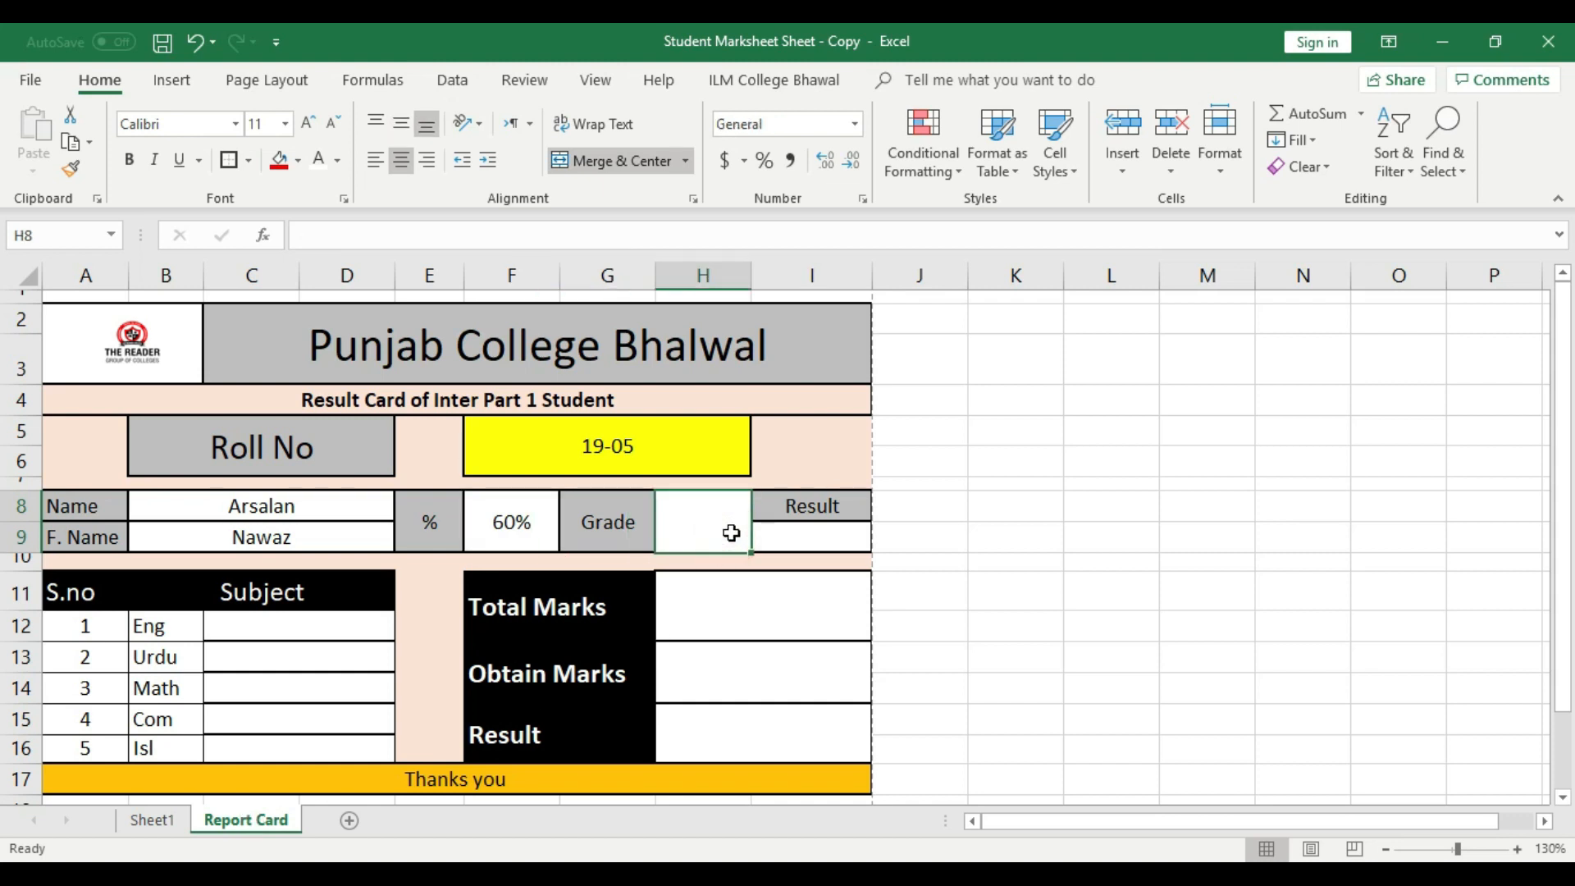
text(=lookup)
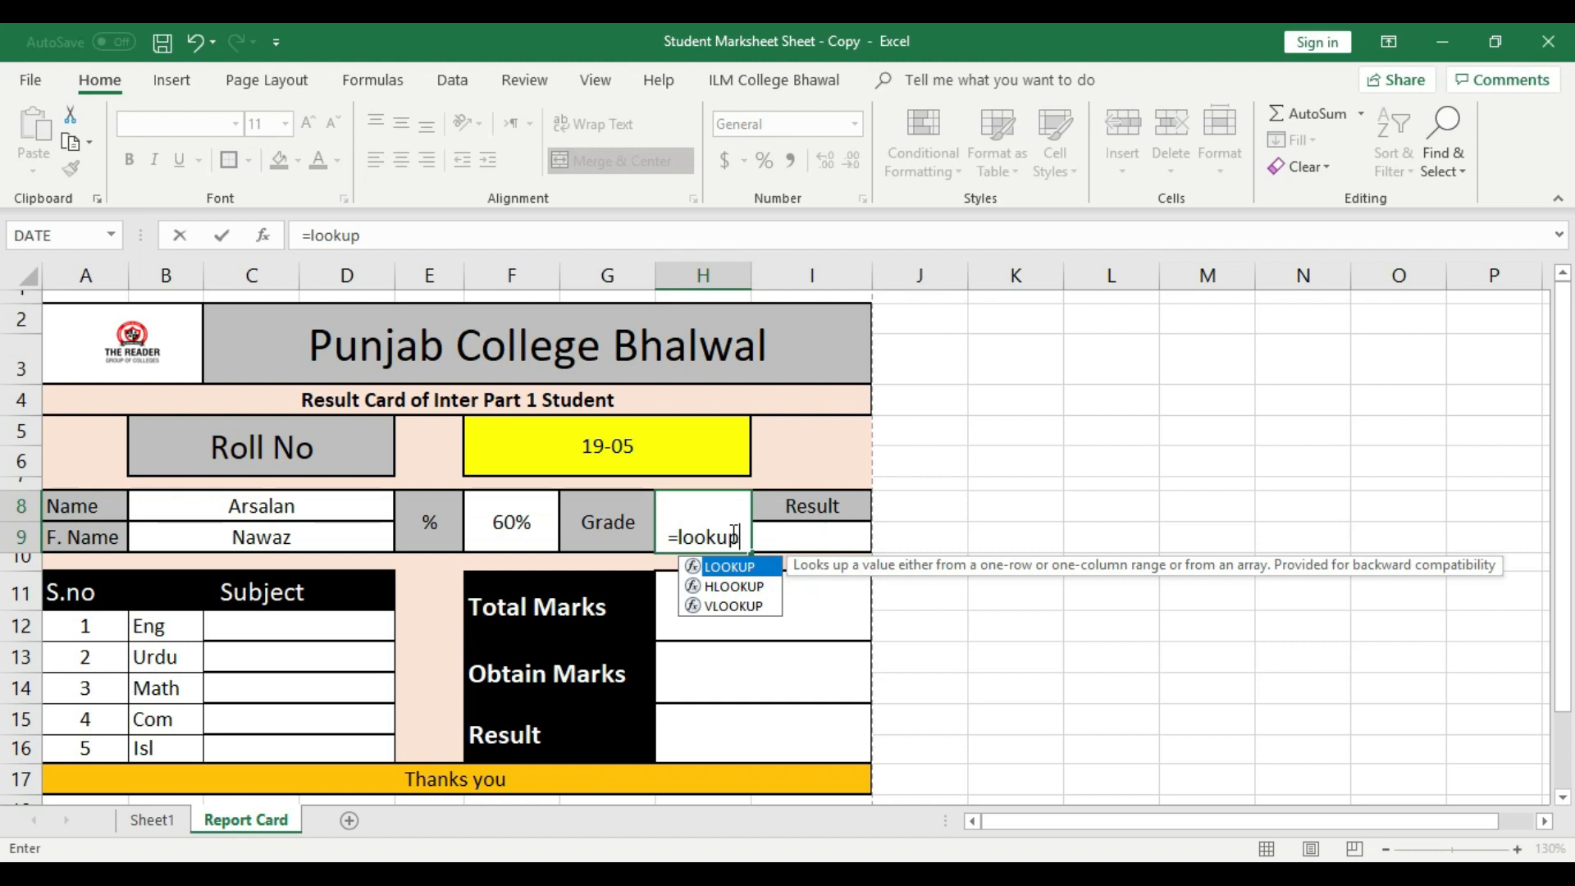
text(()
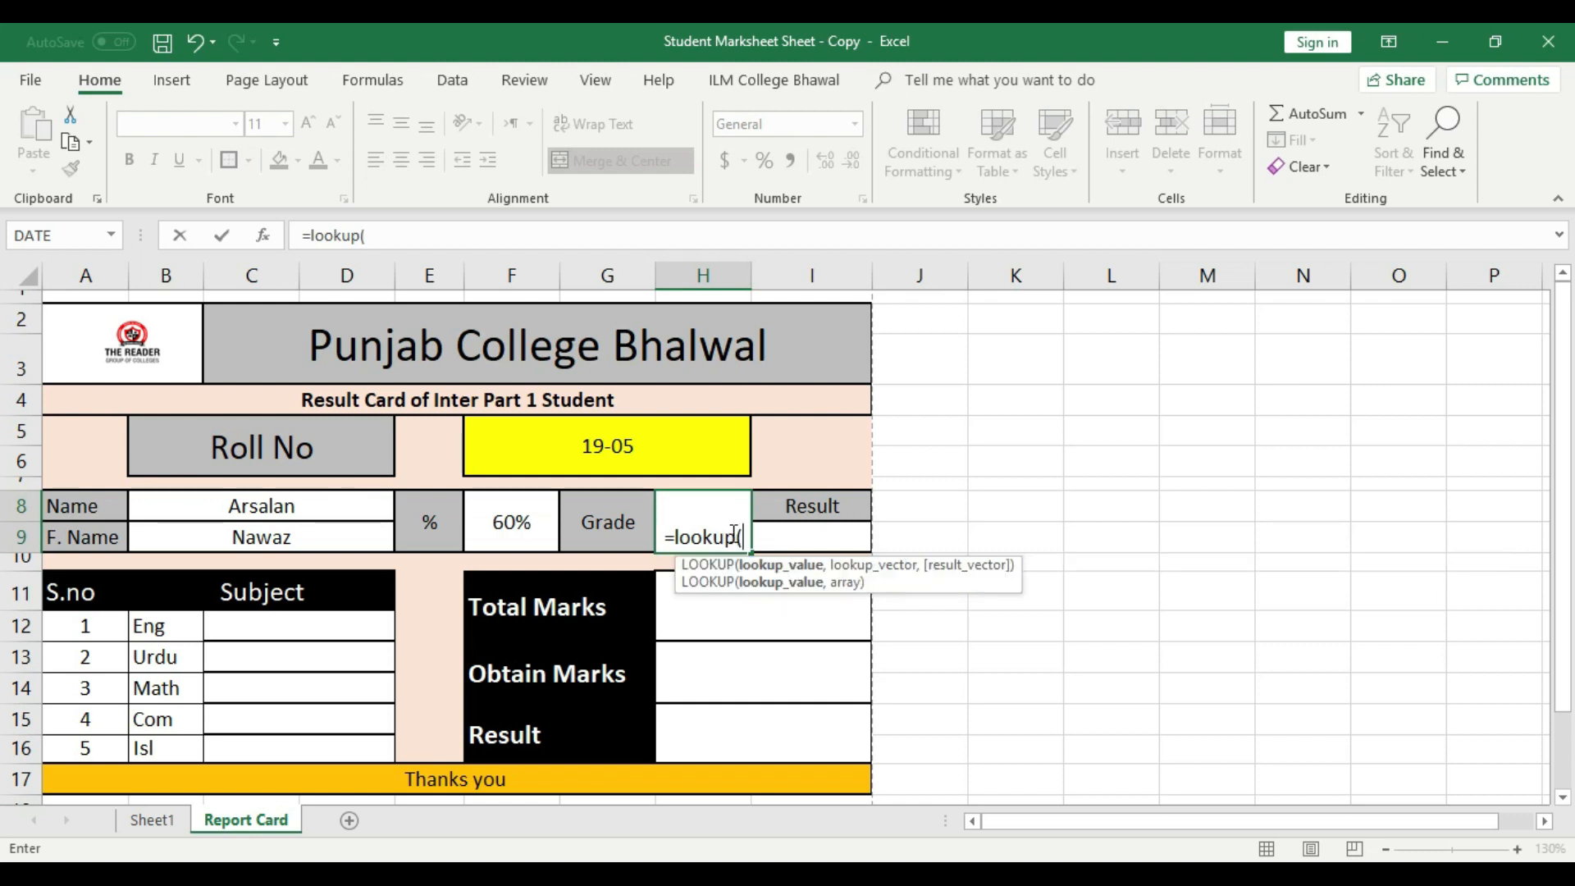
click(660, 443)
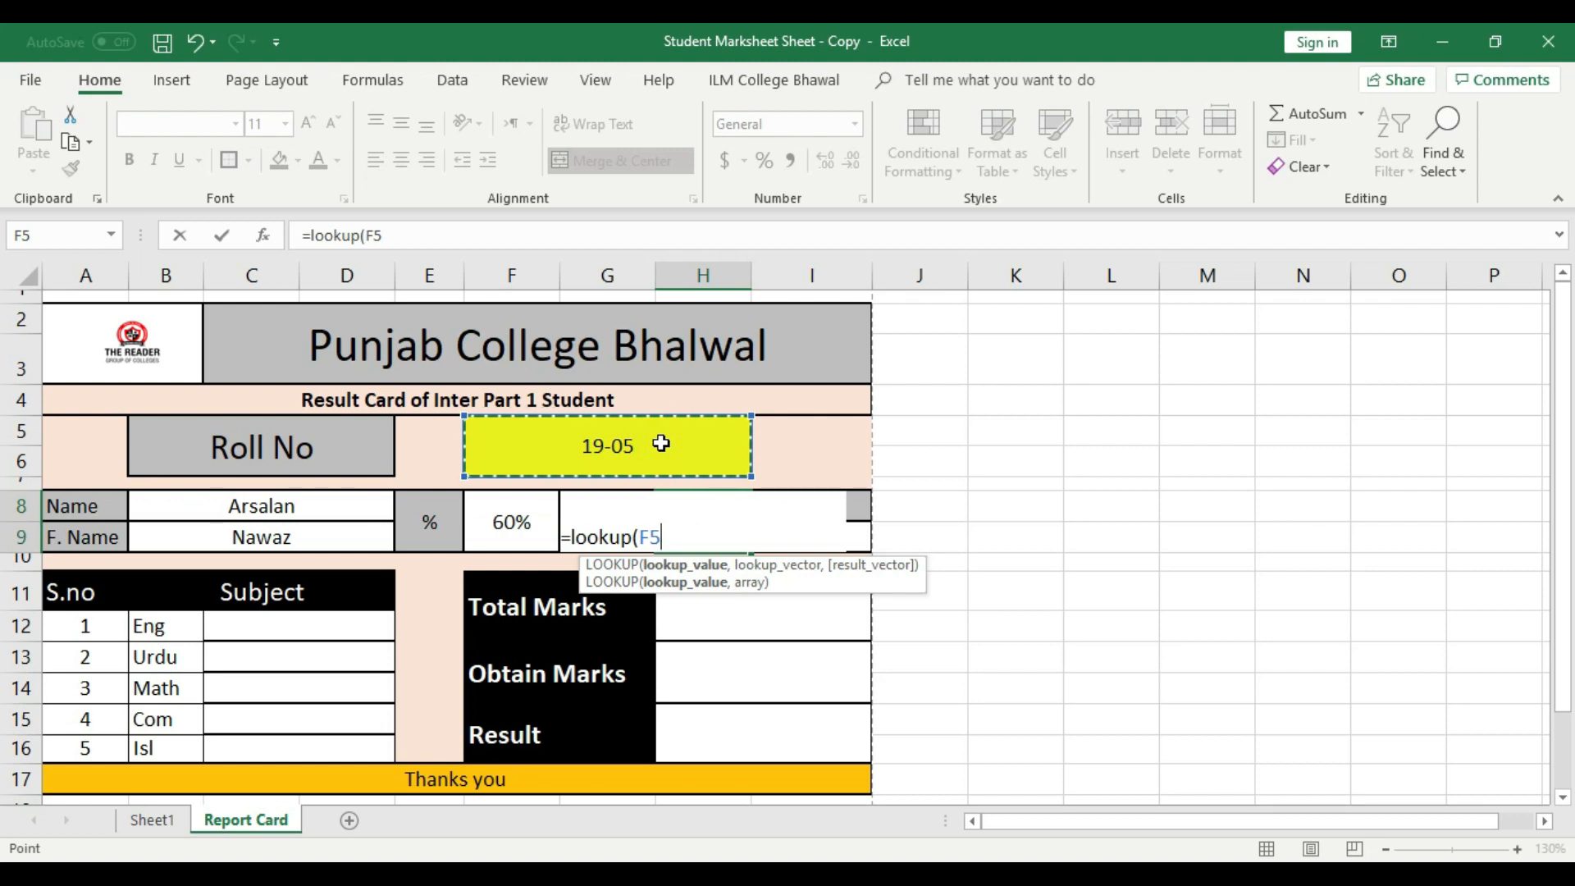
text(,)
click(152, 819)
drag(148, 467, 150, 725)
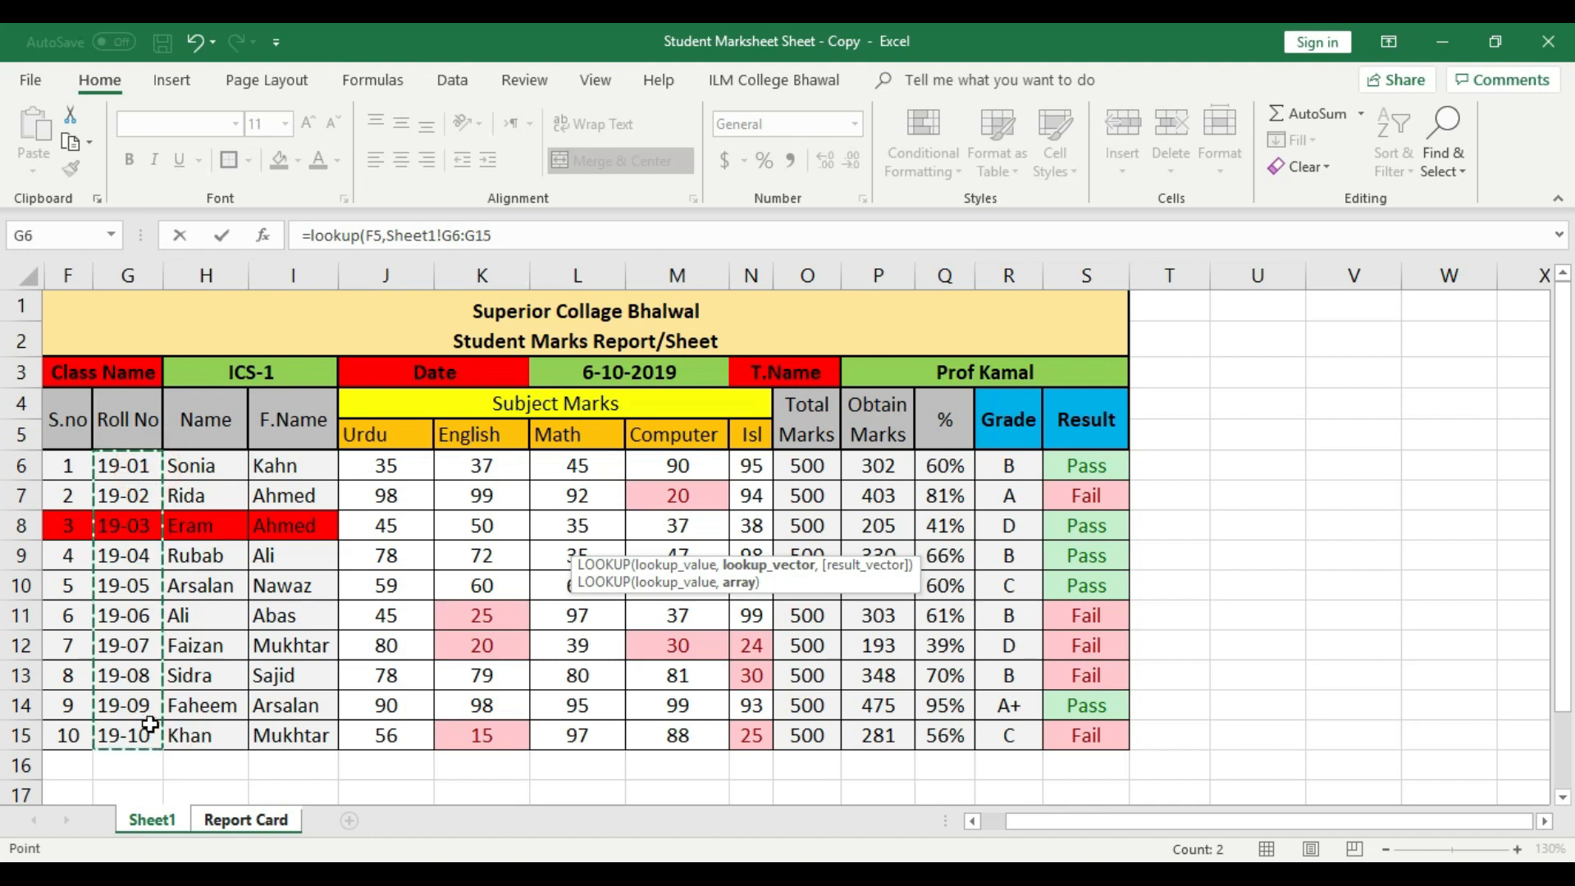
text(,)
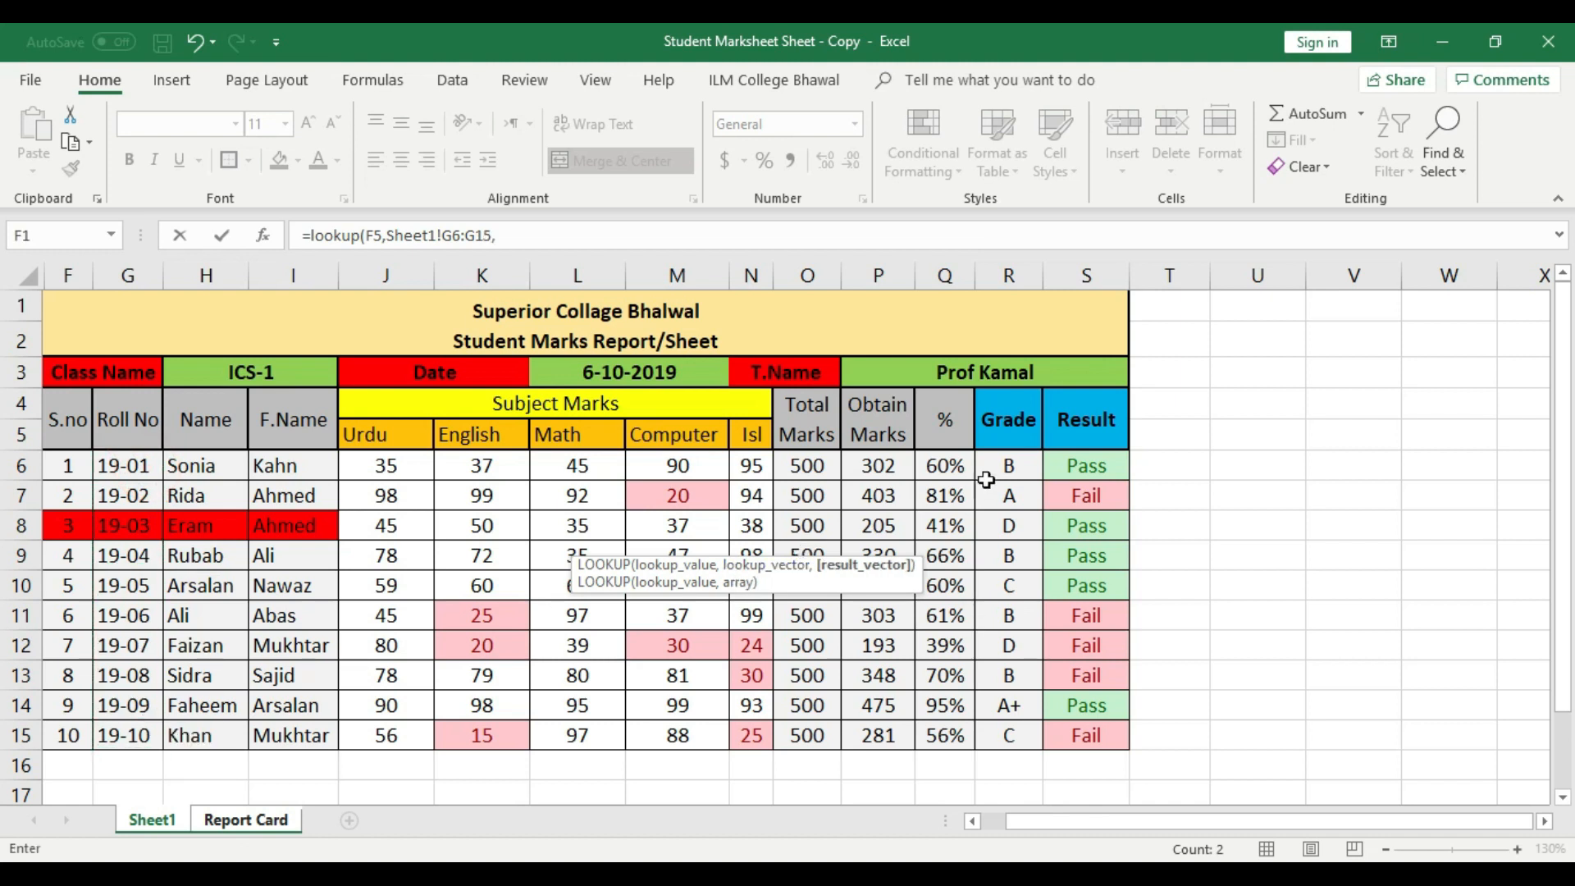
drag(1017, 462, 1017, 732)
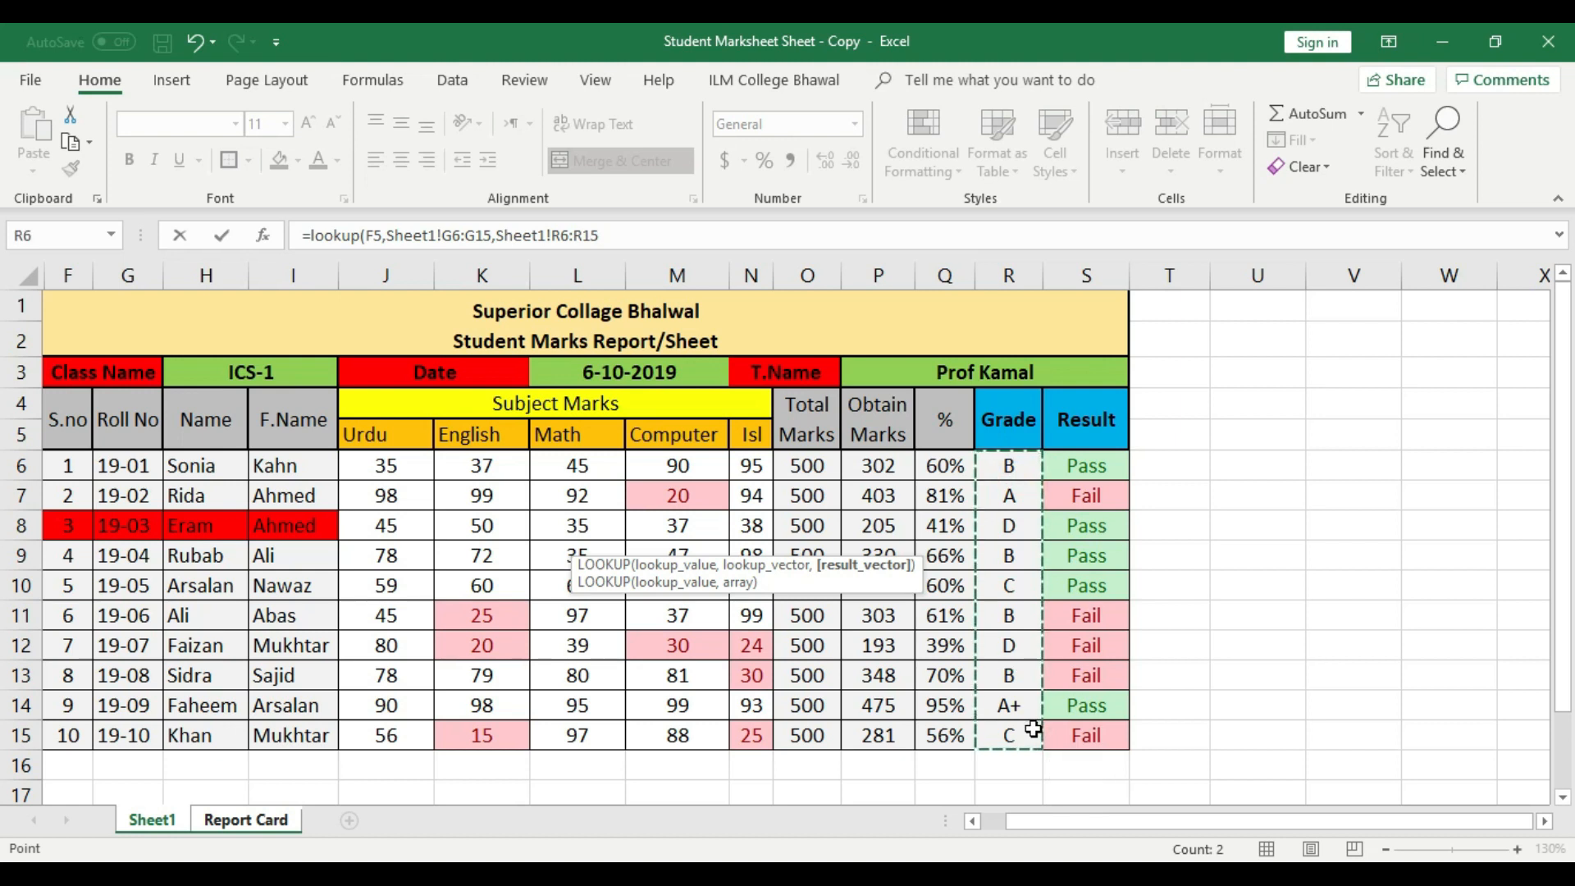
key(Return)
- Apply middle vertical alignment to the grade cell H8
click(713, 531)
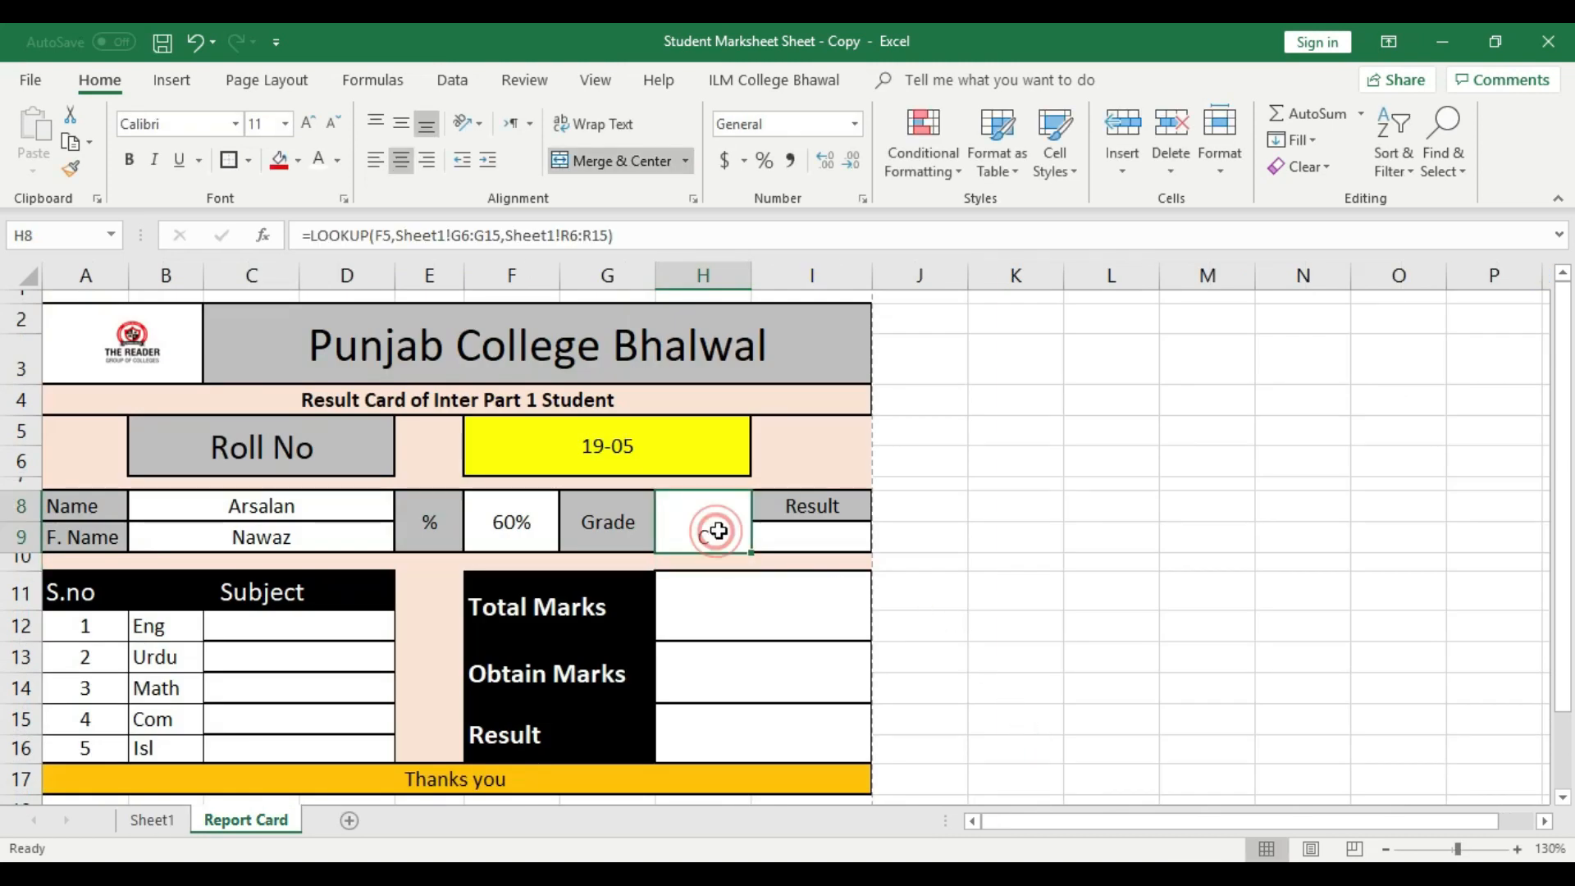
click(401, 123)
click(1032, 565)
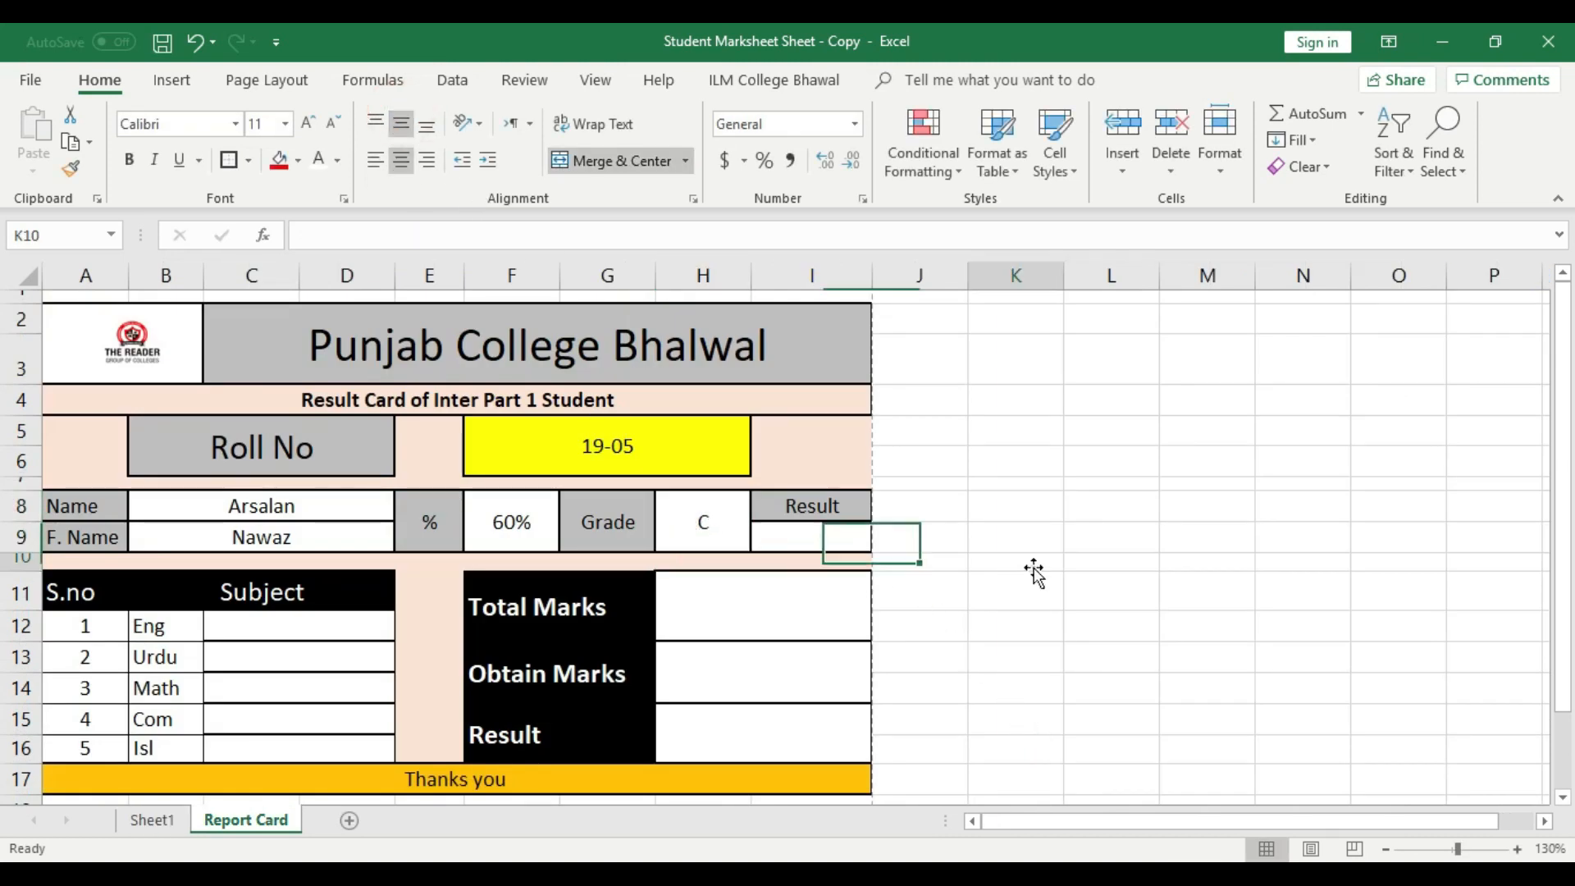
- Enter a LOOKUP formula in I9 that finds F5 in Sheet1!G6:G15 and returns the result from Sheet1!S6:S15, and centre the cell horizontally
click(816, 538)
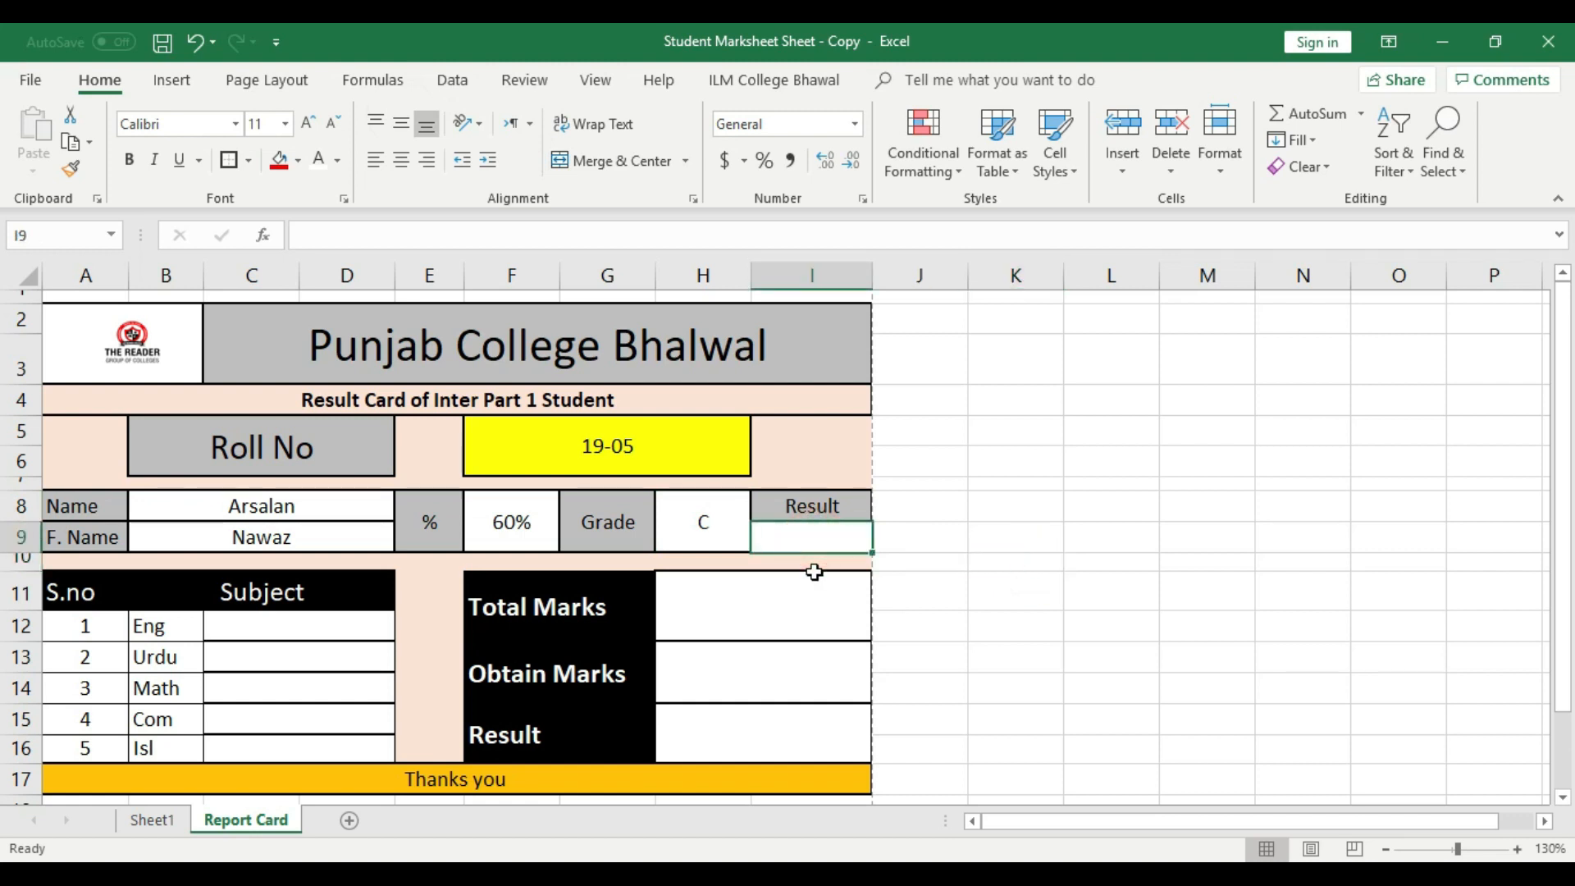
click(814, 609)
click(829, 536)
text(=)
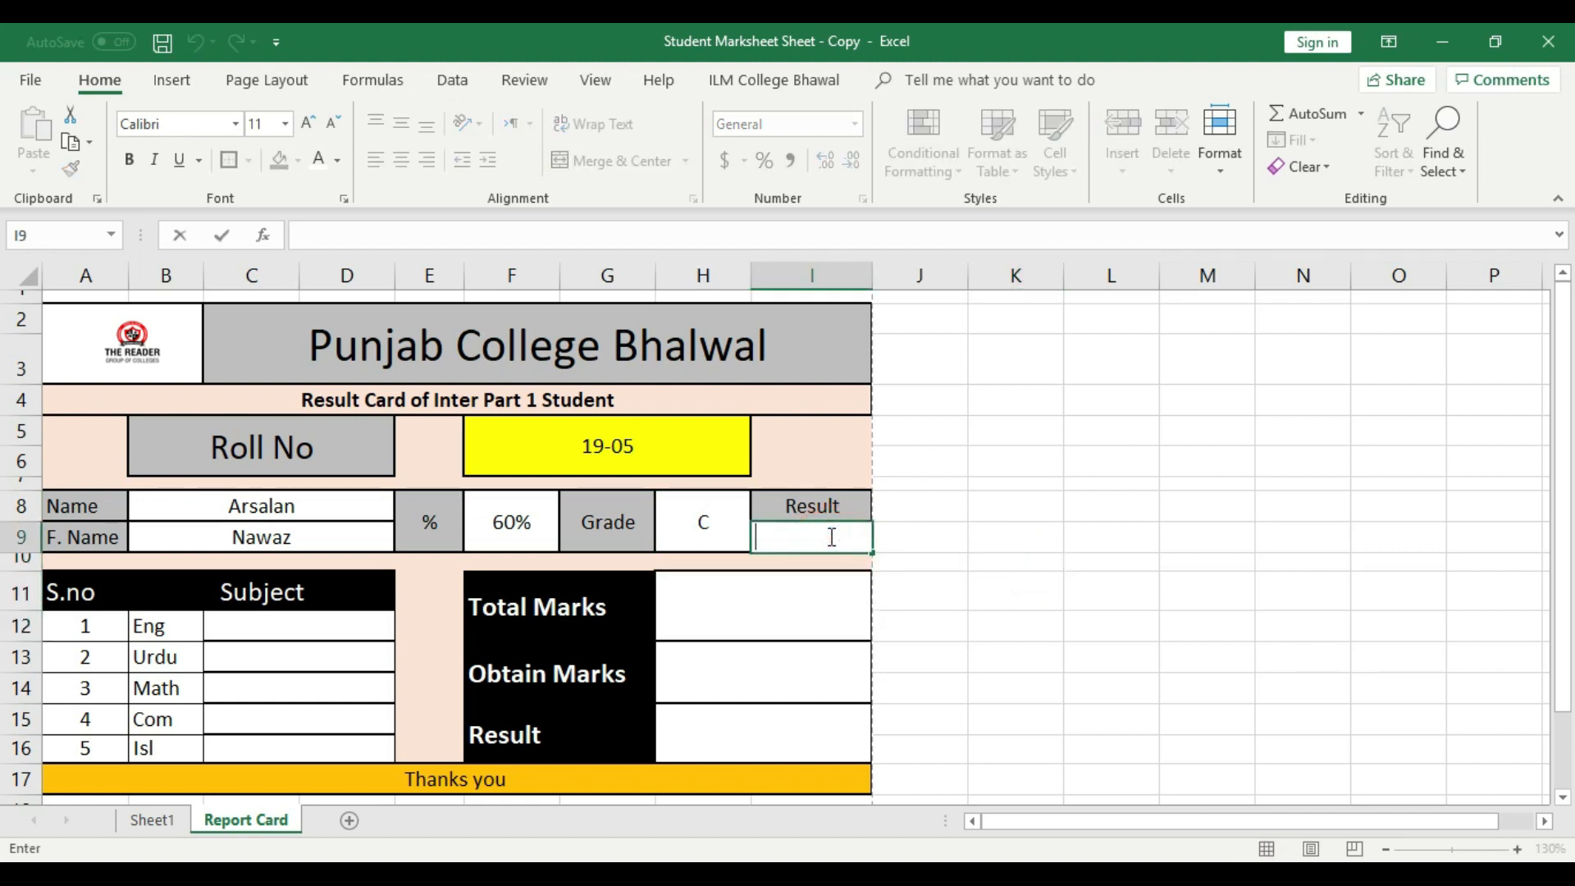
text(l)
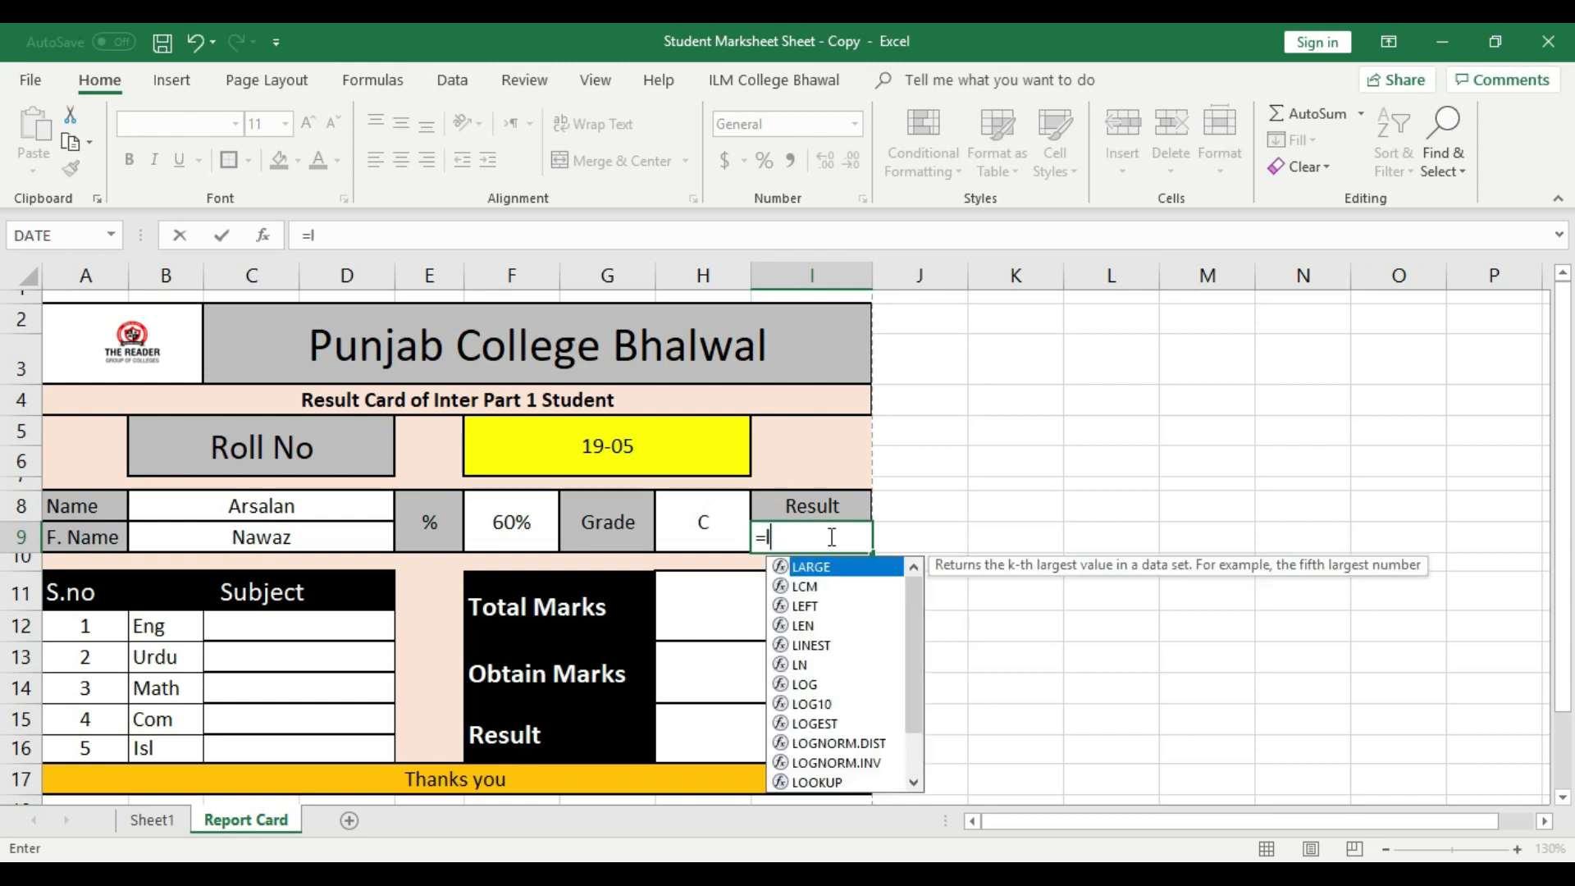
text(ookup()
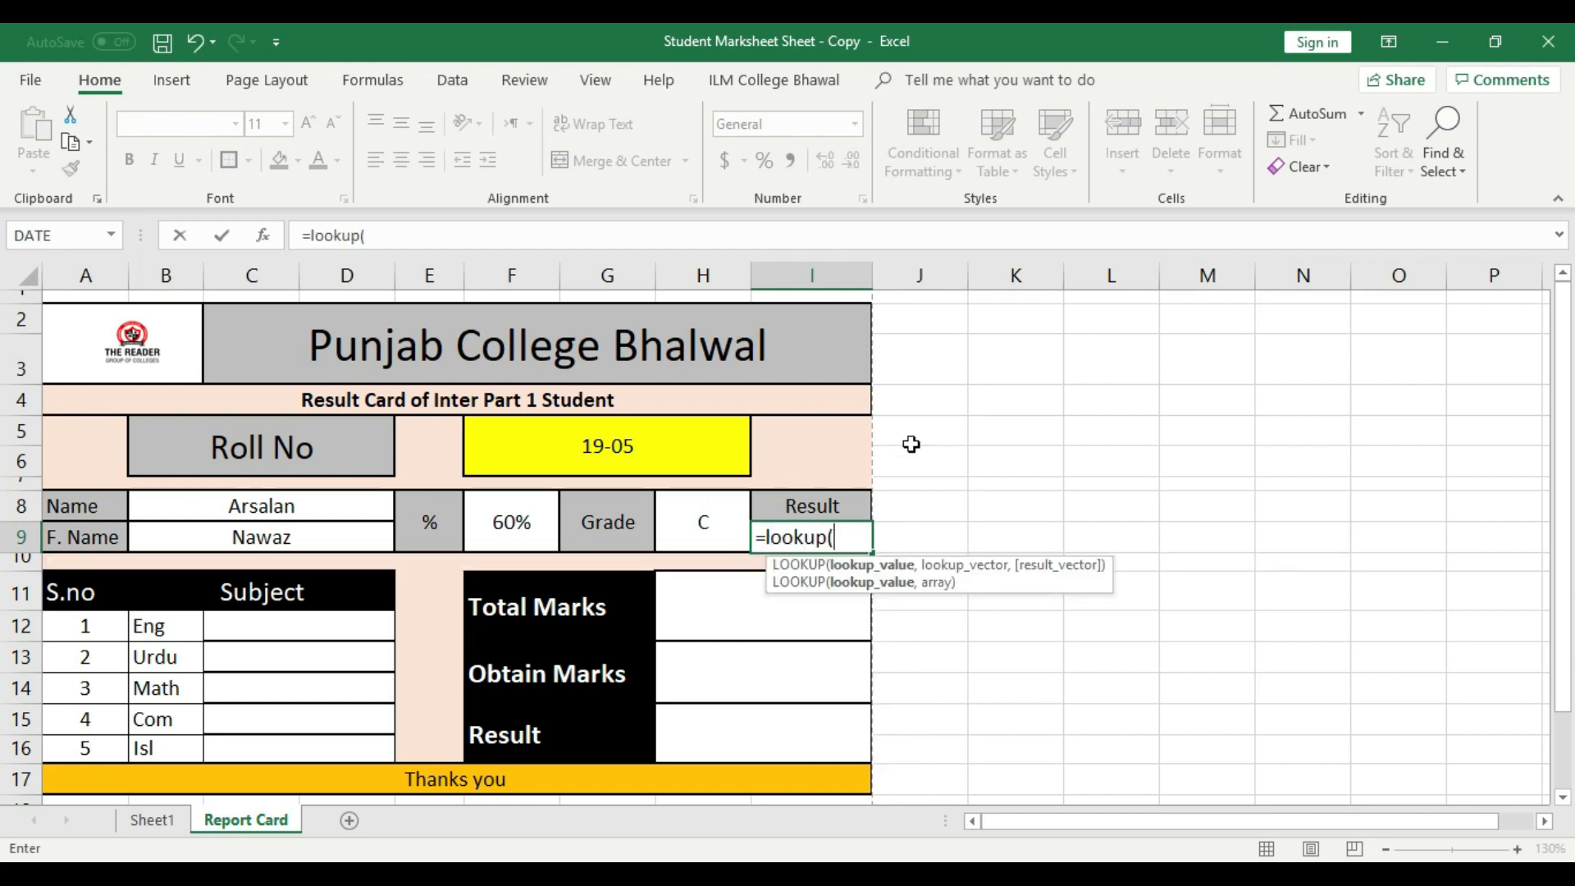
click(650, 446)
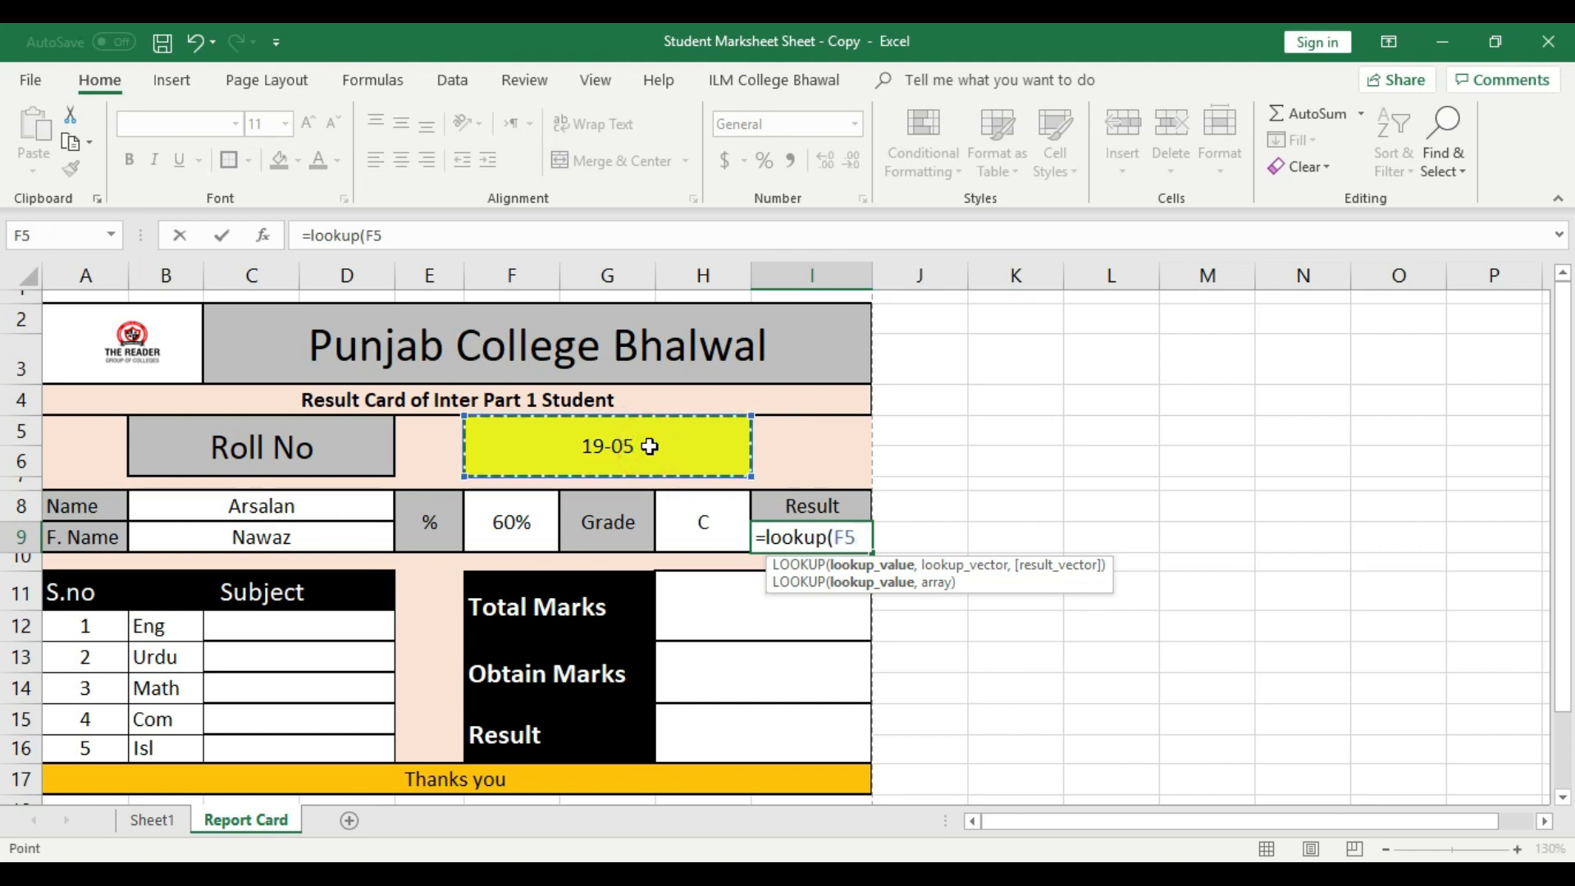
text(,)
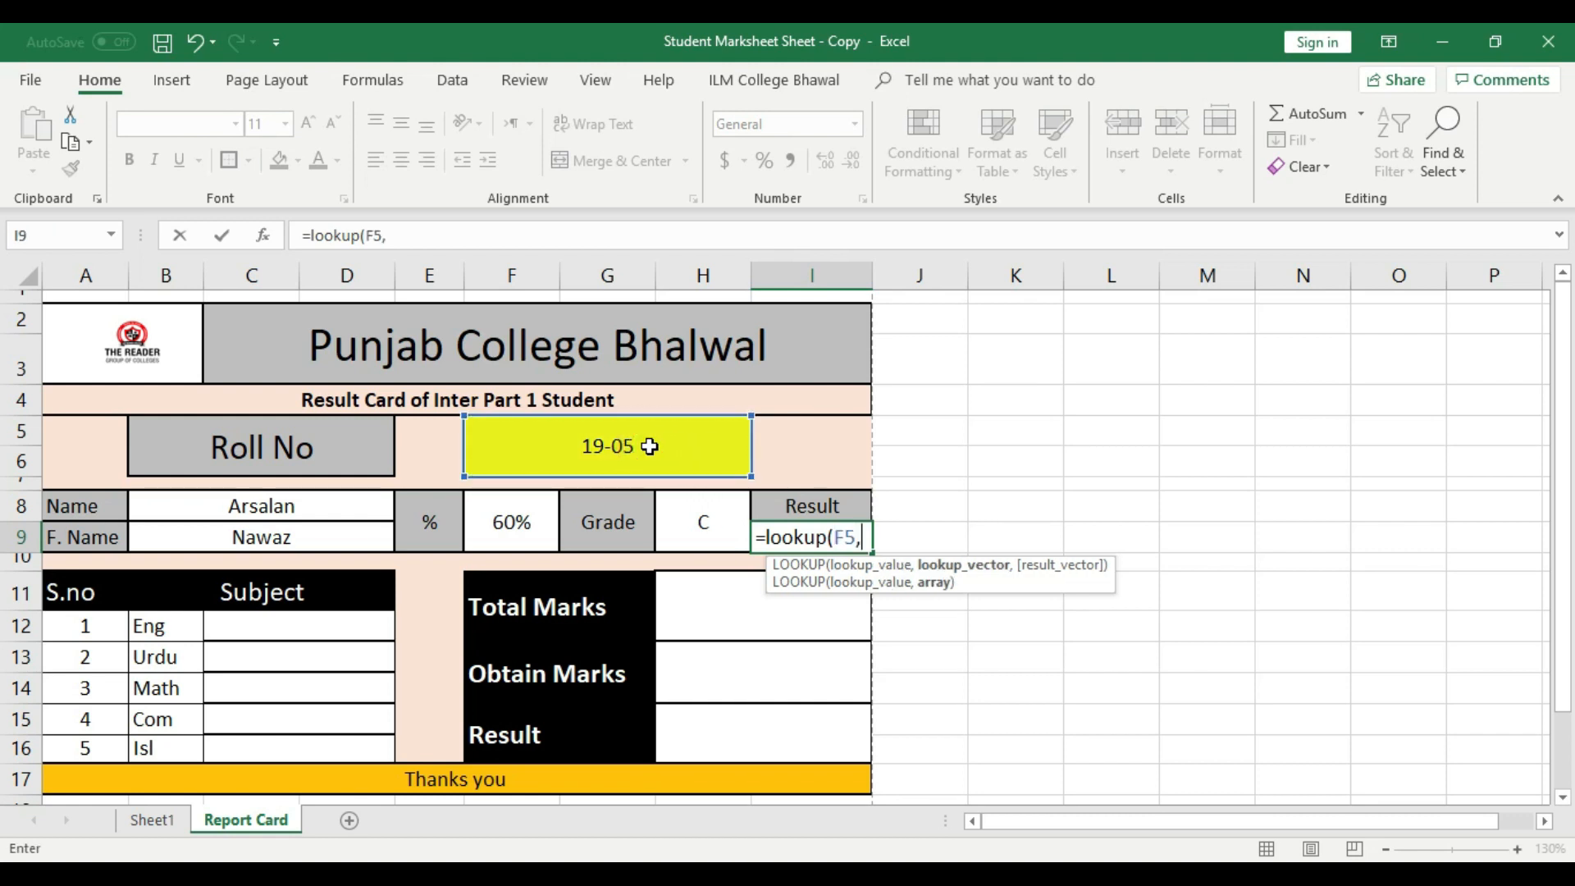
click(146, 820)
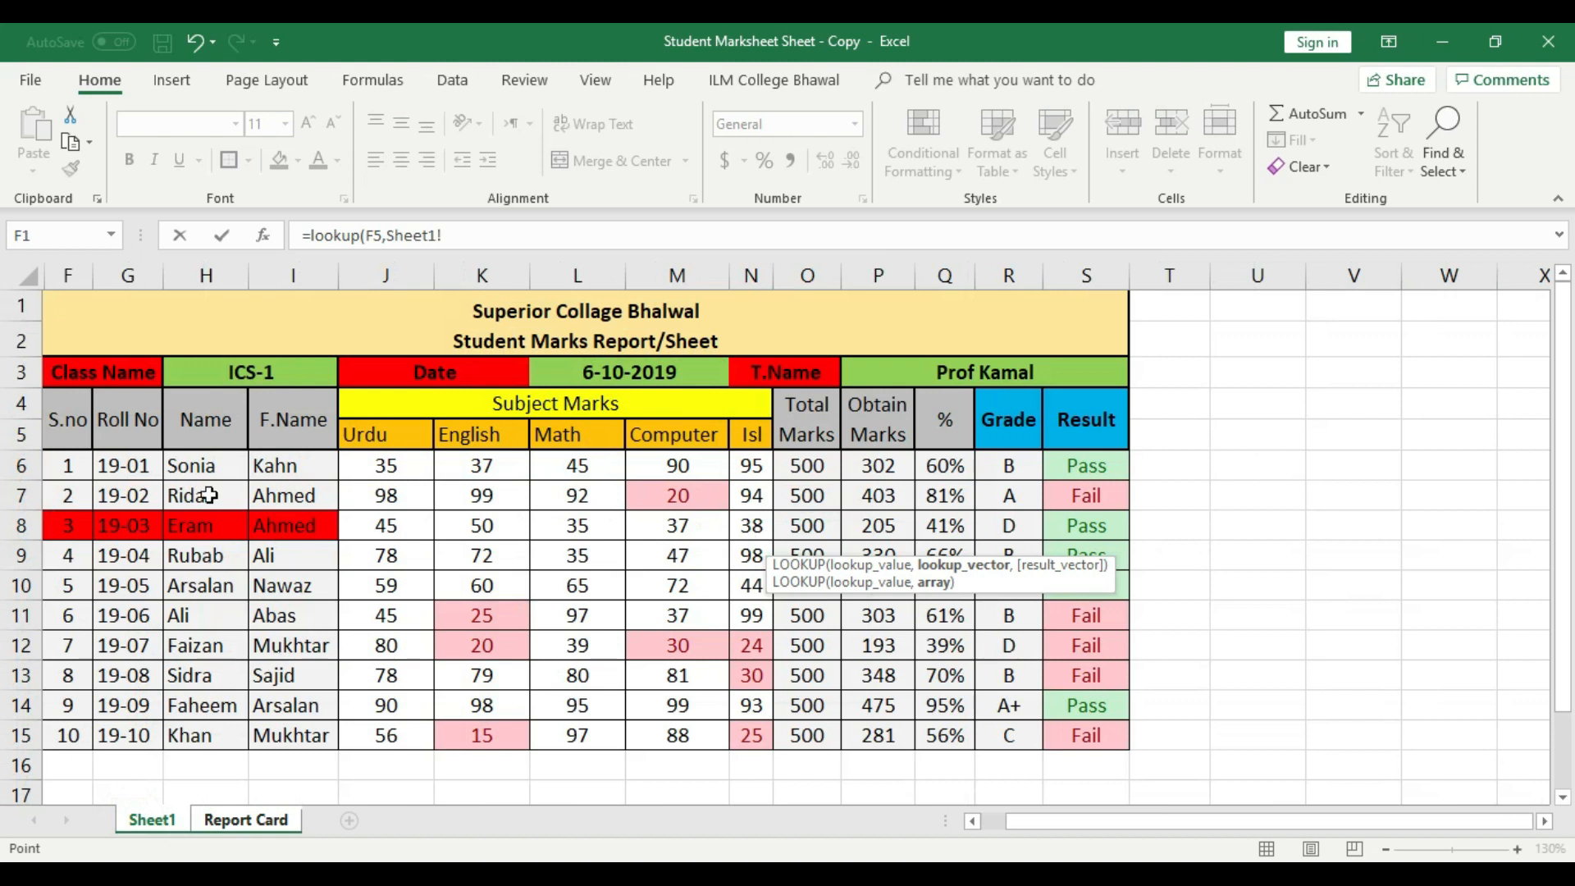
drag(131, 463, 131, 727)
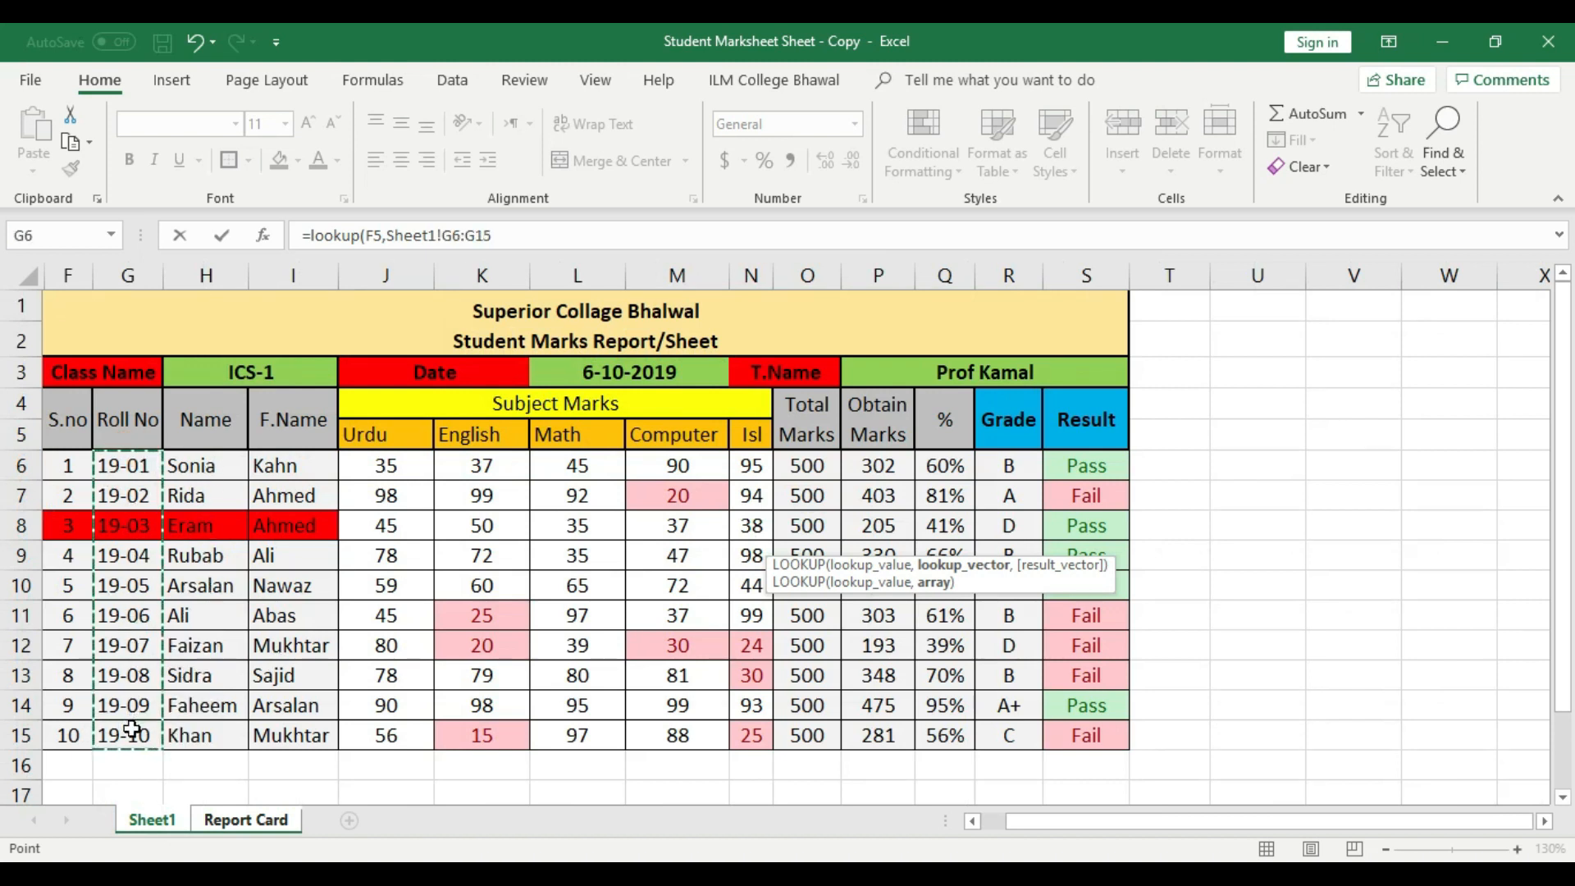
text(,)
drag(1078, 470, 1092, 732)
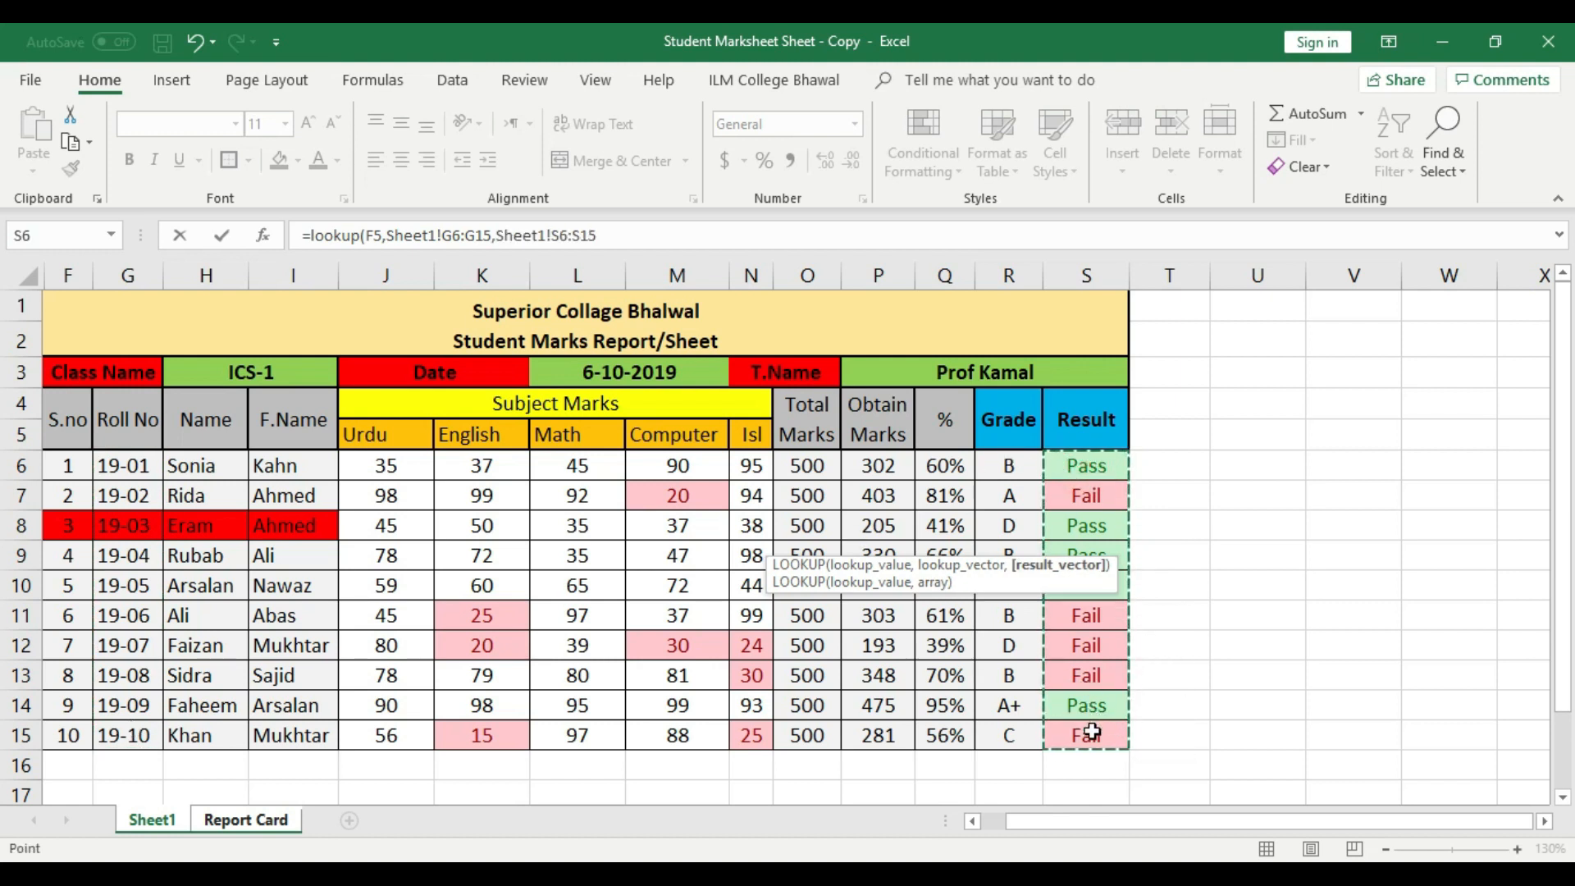
key(Return)
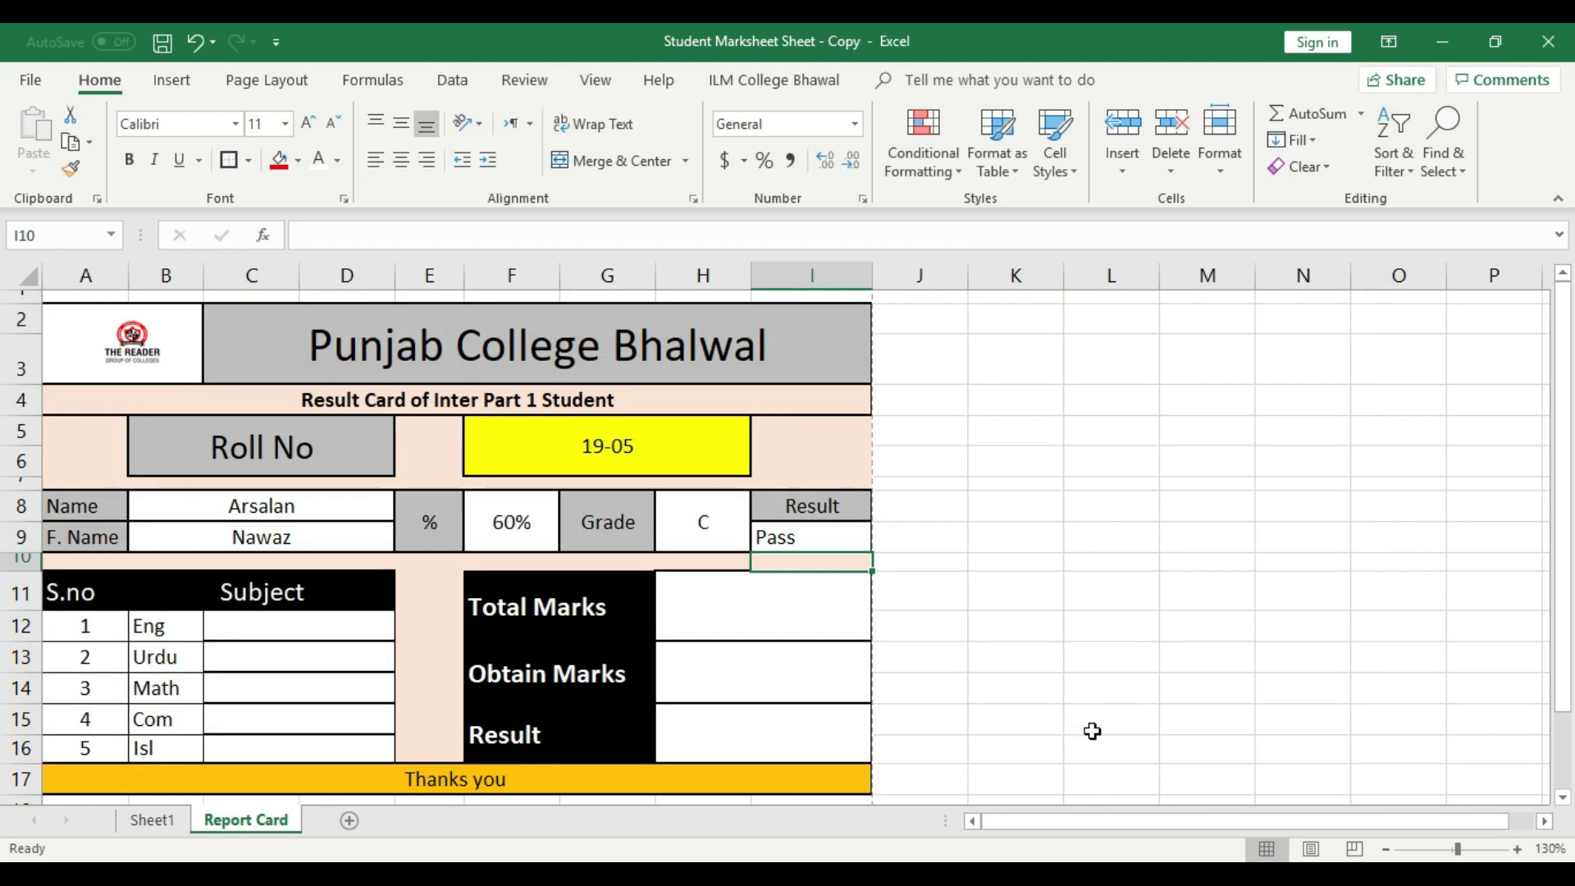
click(837, 533)
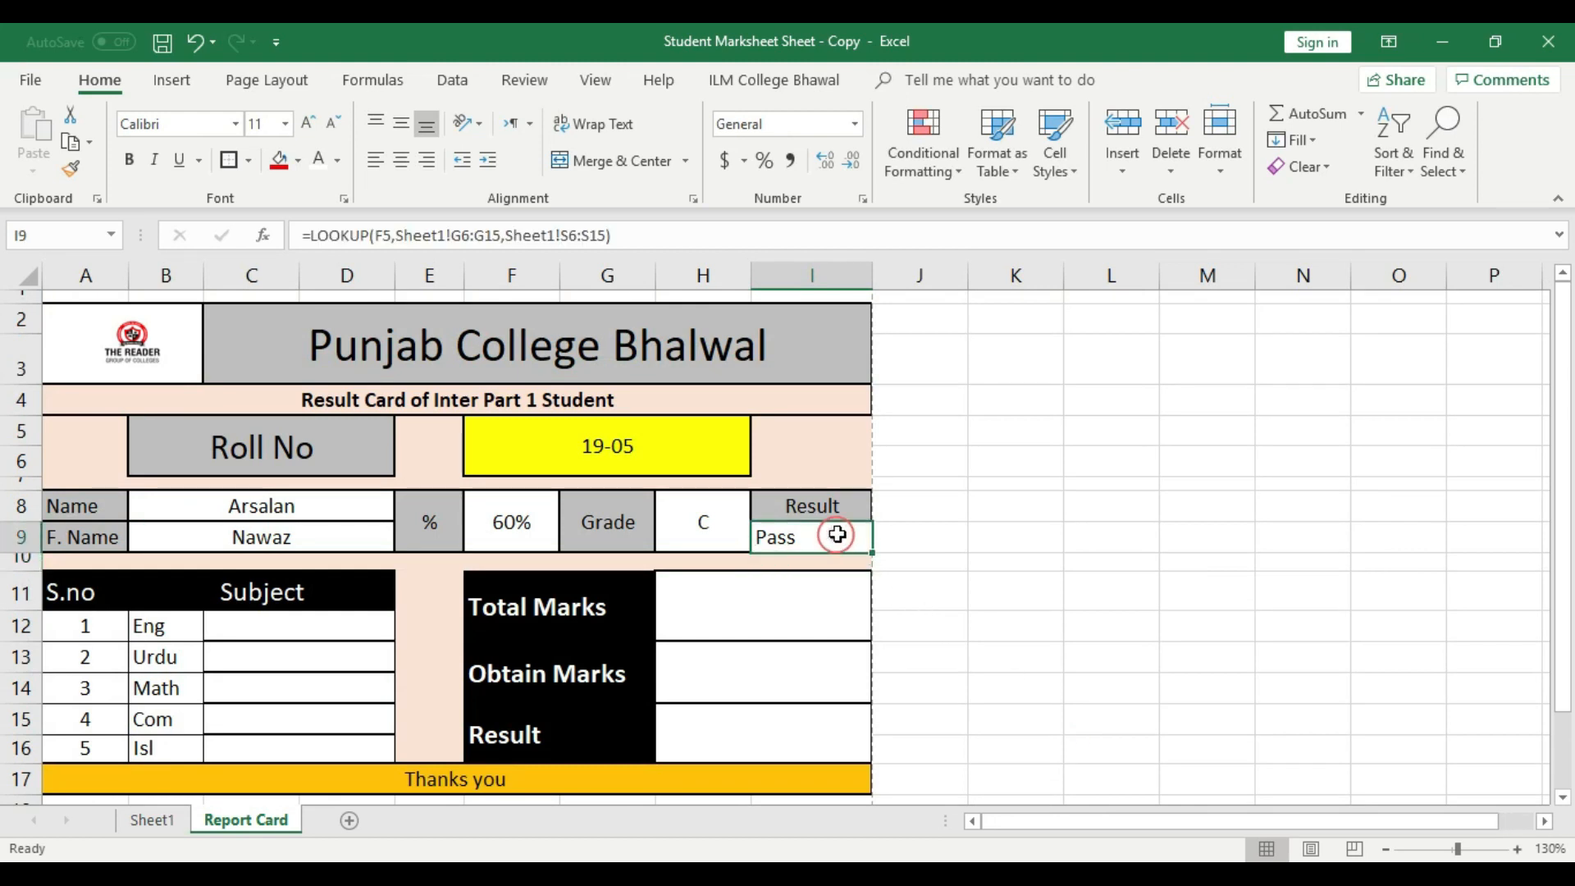
click(401, 159)
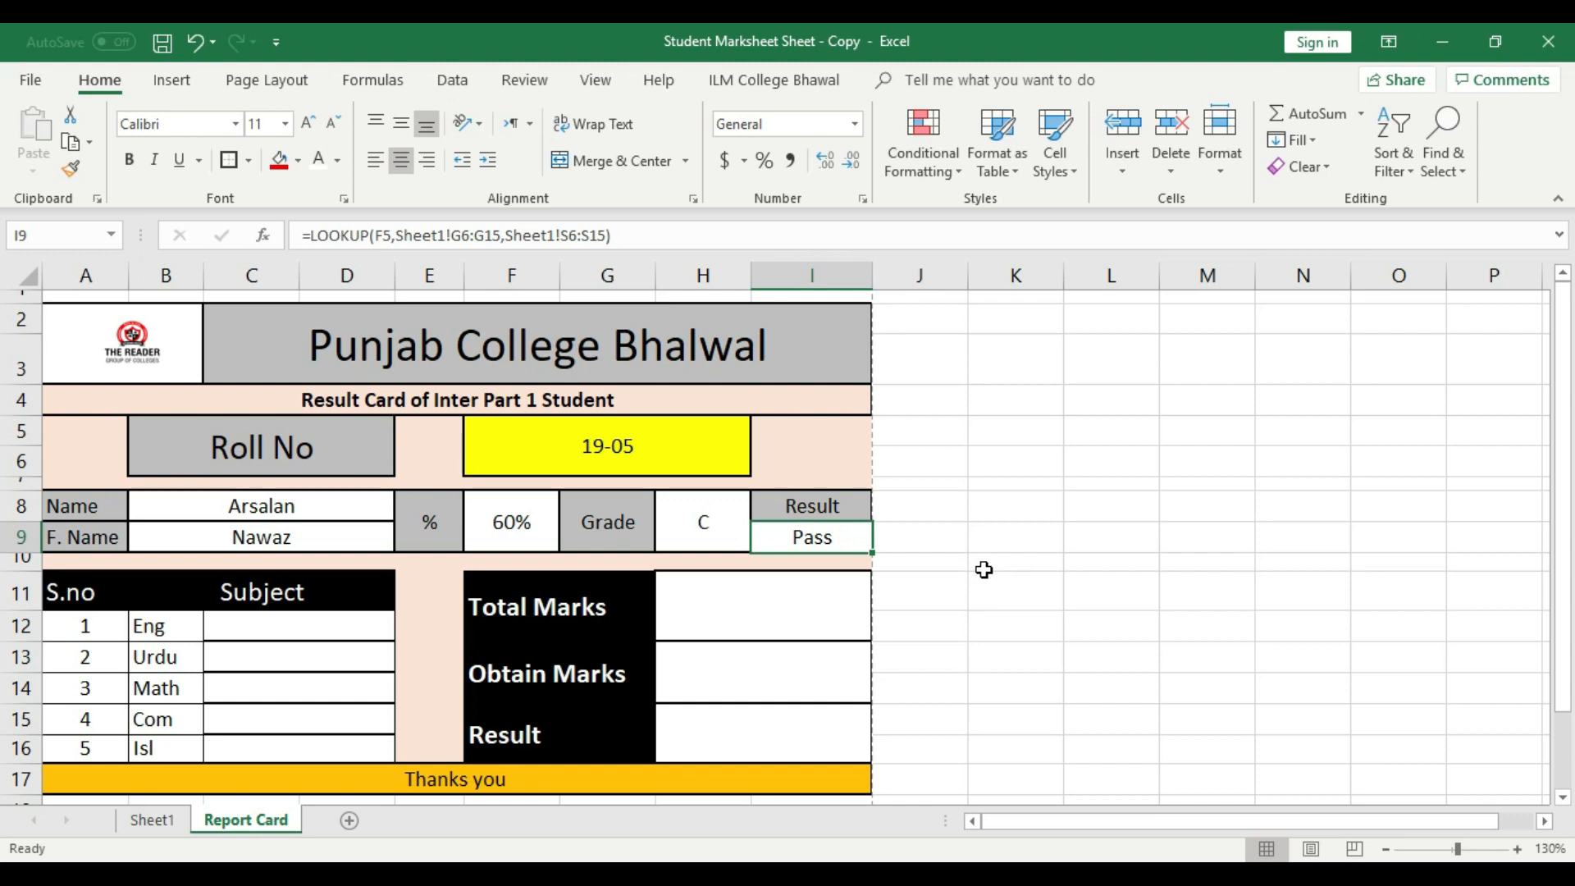
- Review the roll number cell and the name, father's name, percentage, grade and result formulas on the report card
click(650, 444)
click(318, 507)
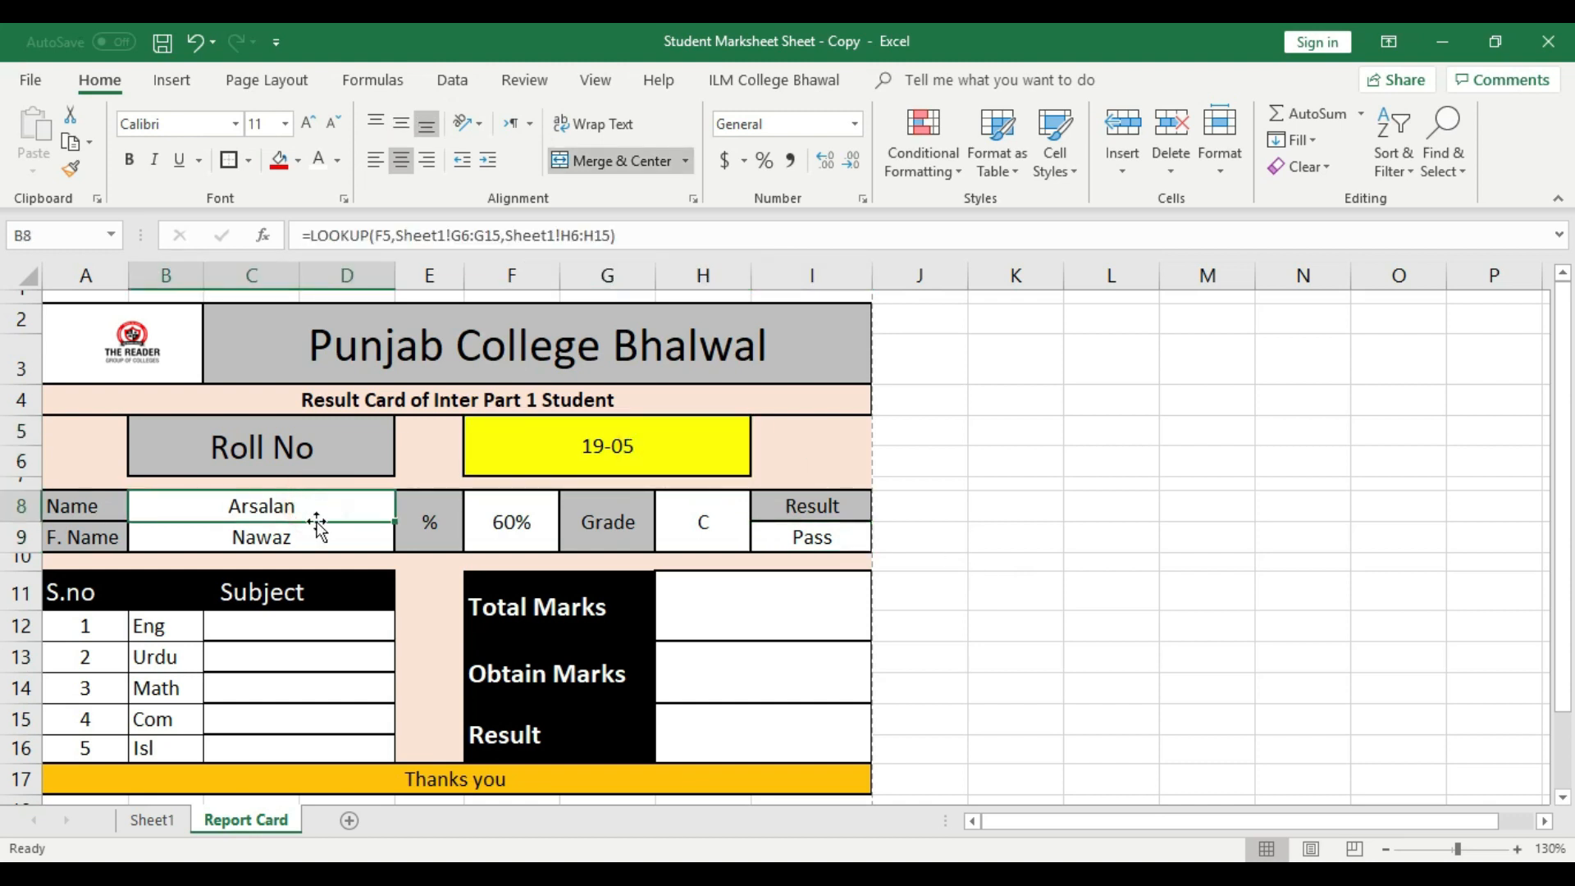
click(316, 535)
click(545, 528)
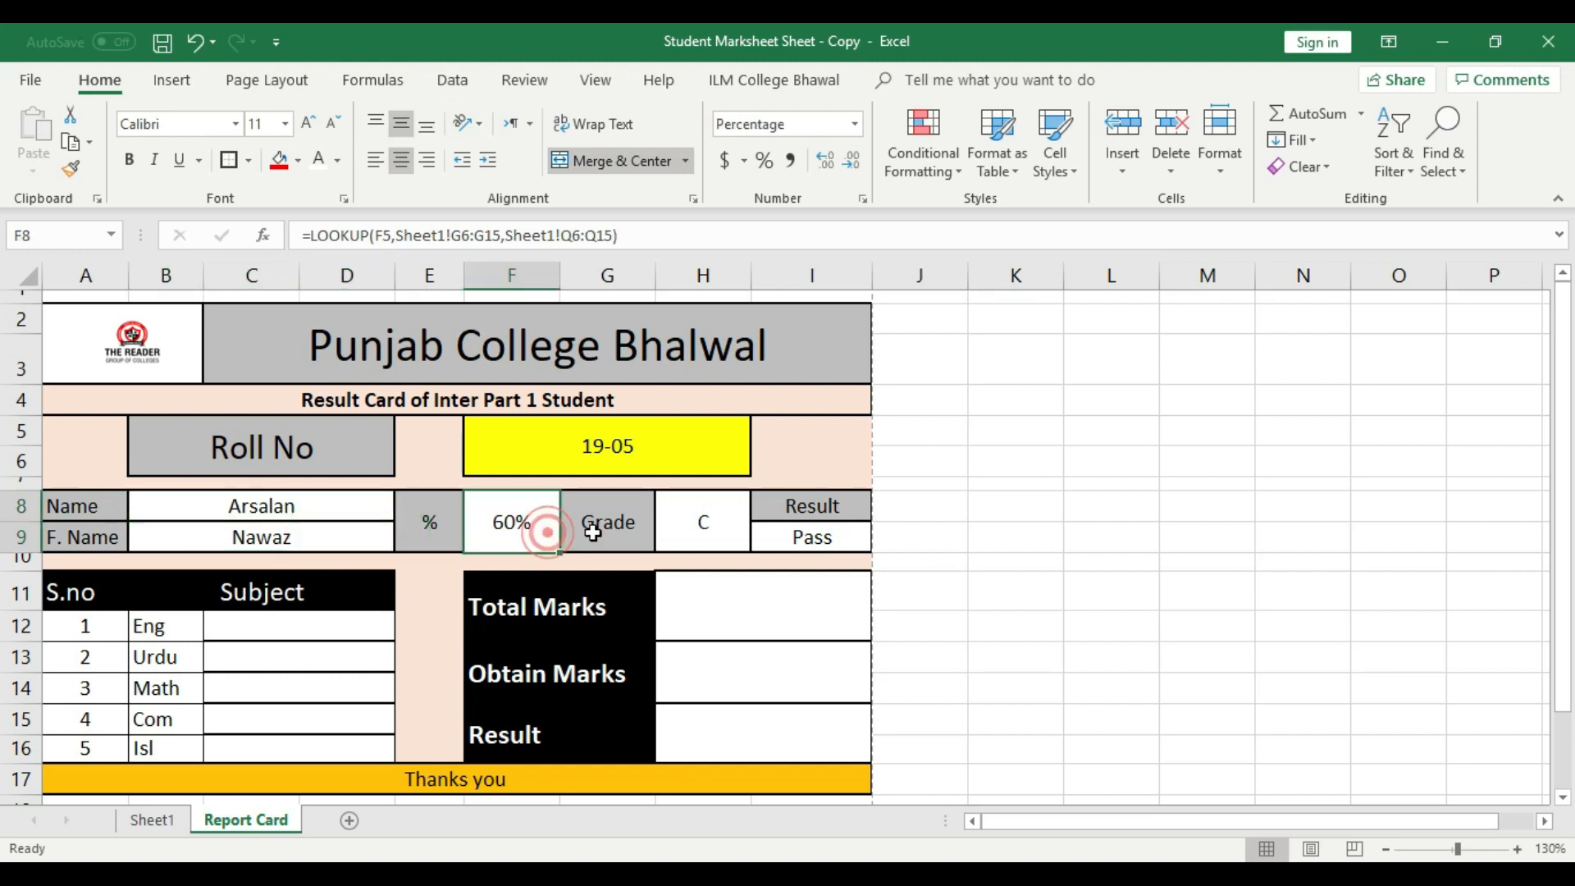
click(715, 527)
click(830, 535)
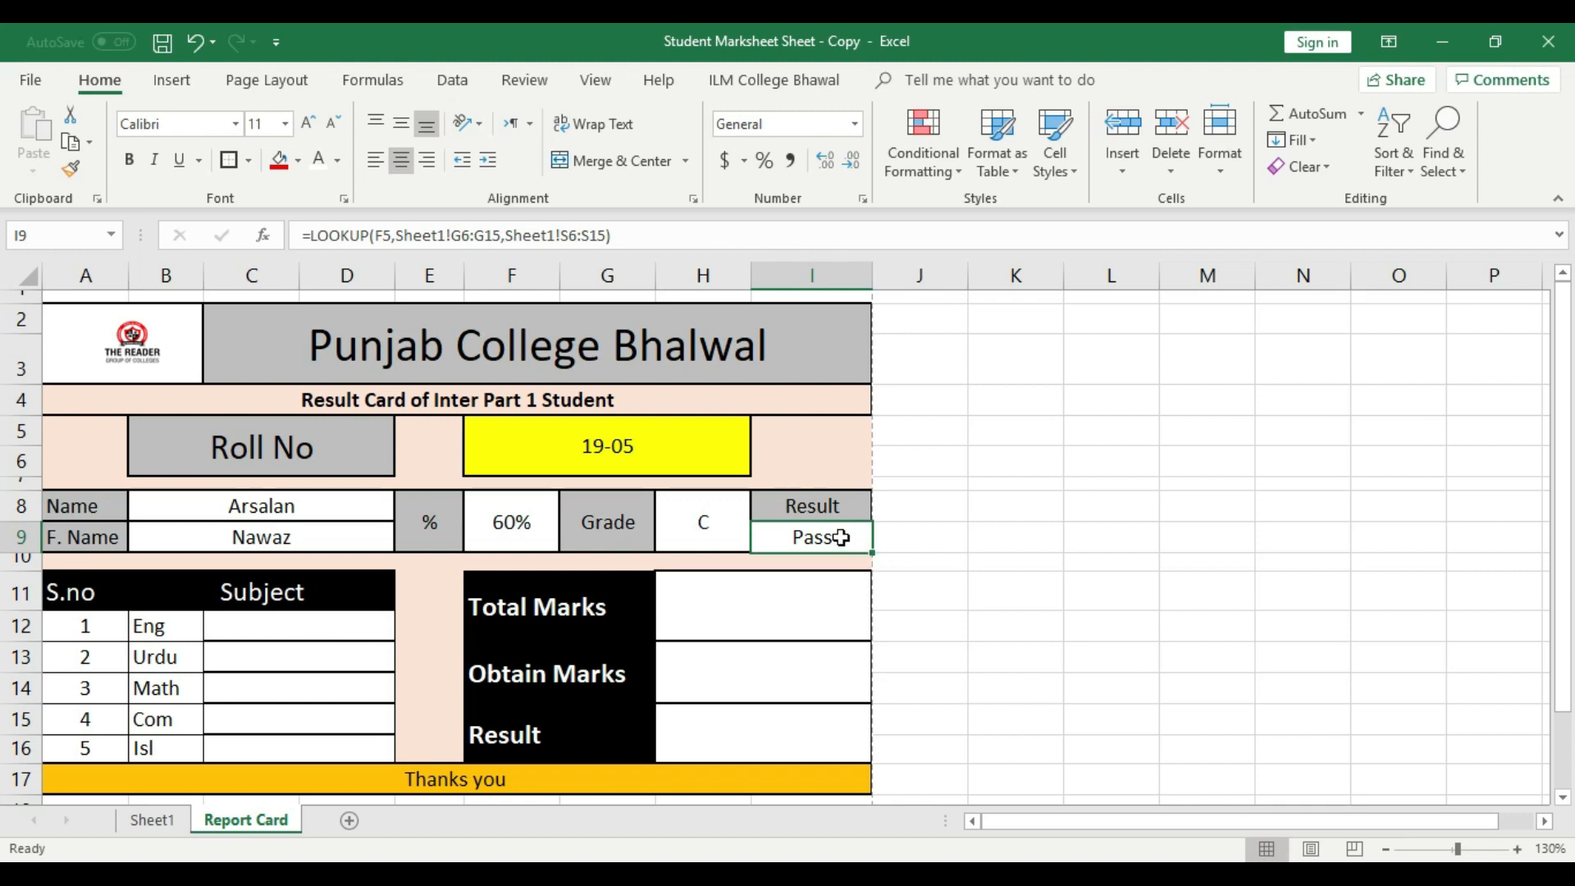
click(789, 741)
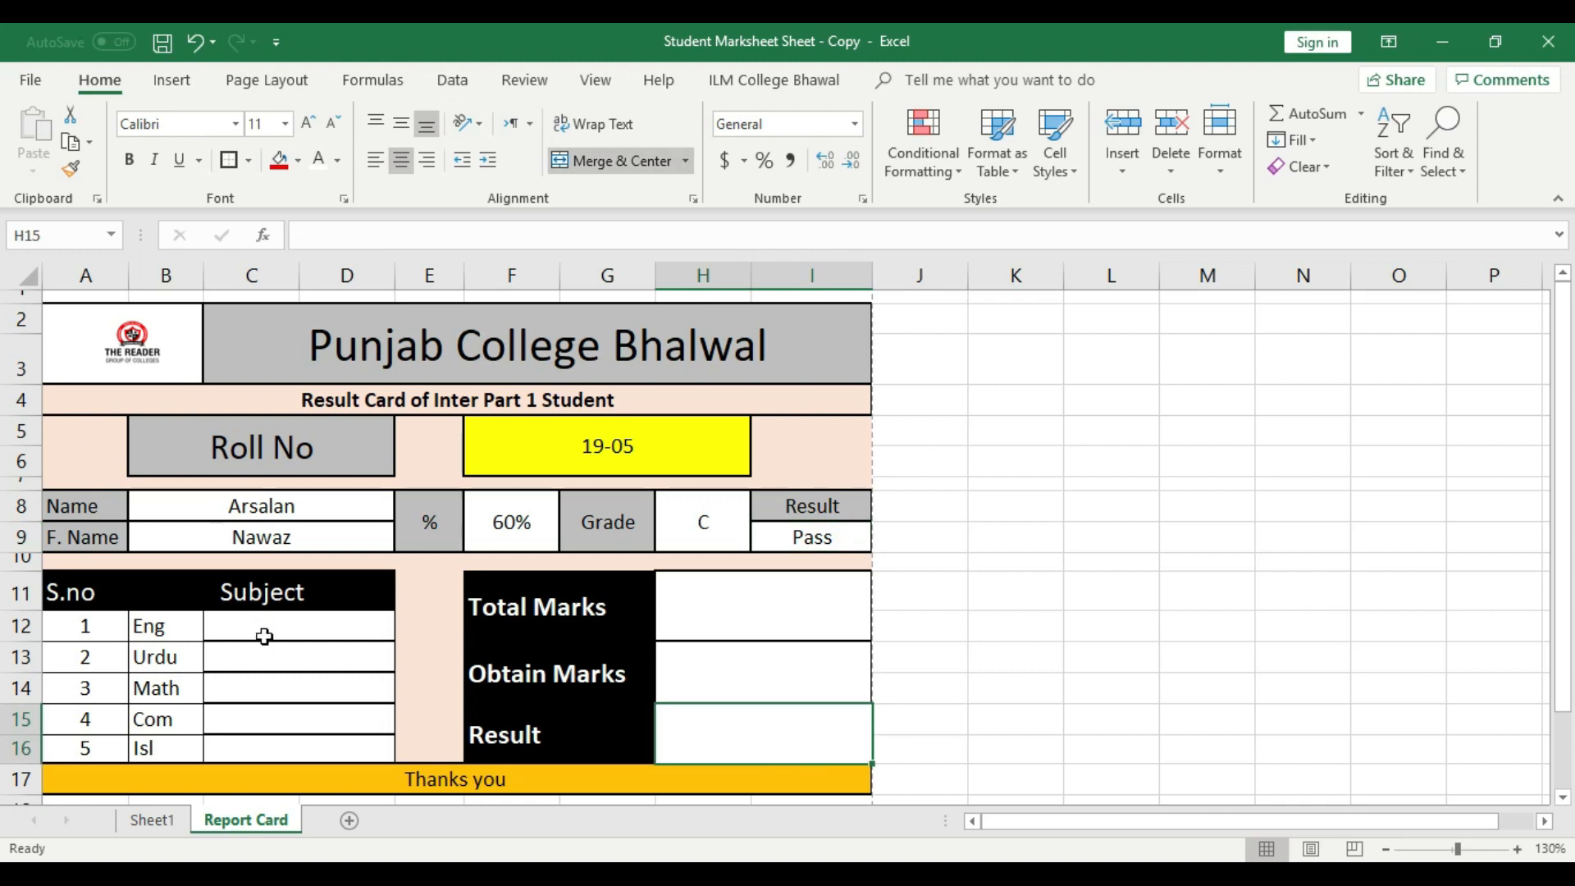
- Enter a LOOKUP formula in C12 that finds F5 in Sheet1!G6:G15 and returns the English marks from Sheet1!K6:K15
click(272, 679)
click(285, 621)
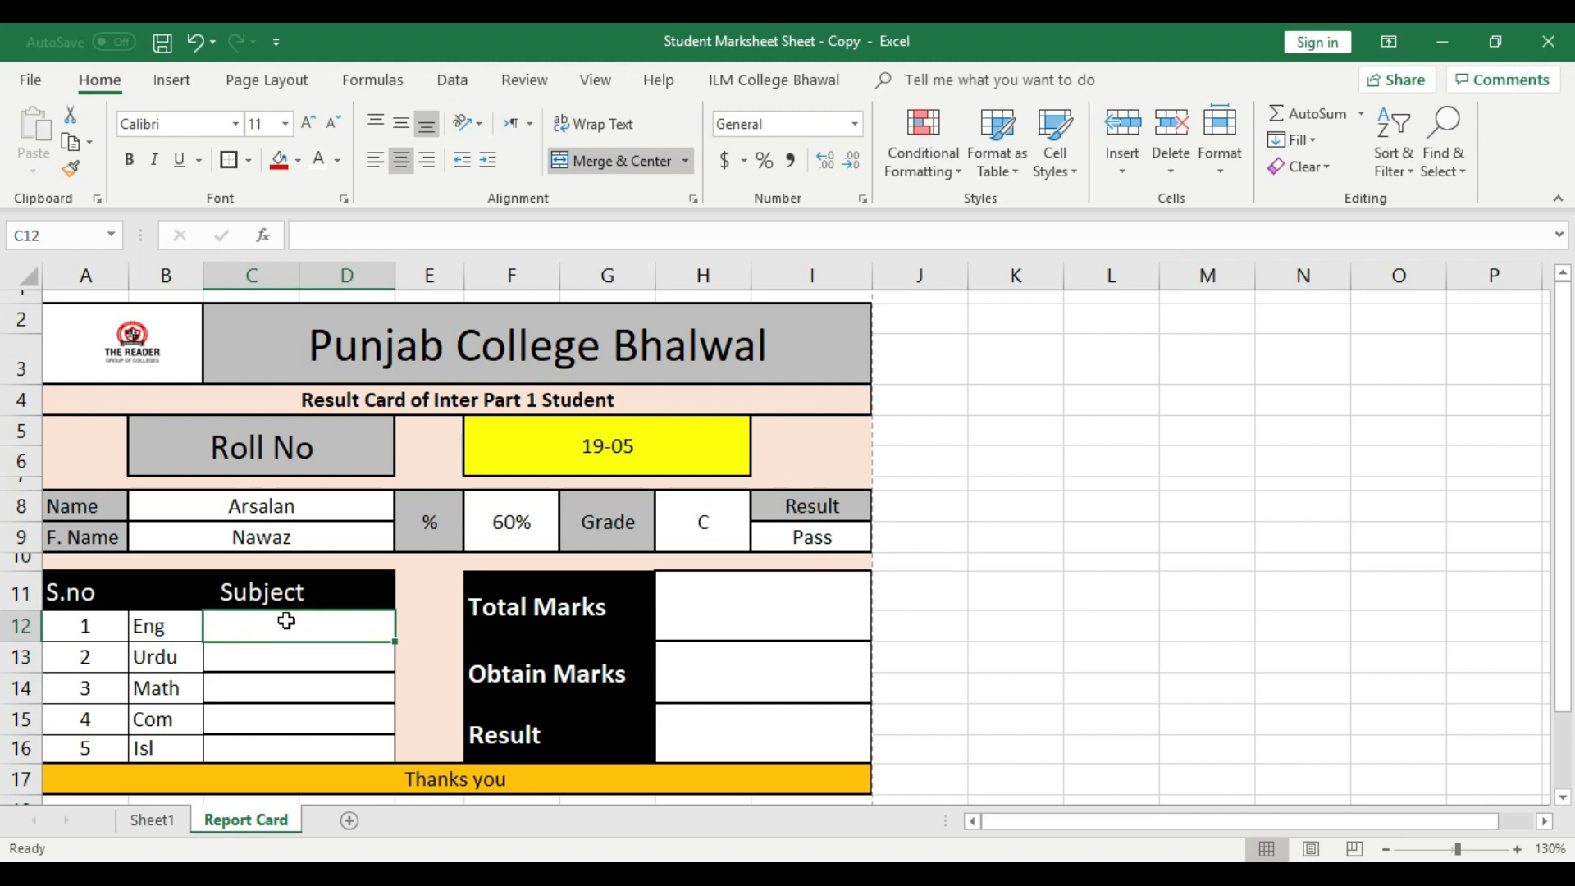
text(=lookup()
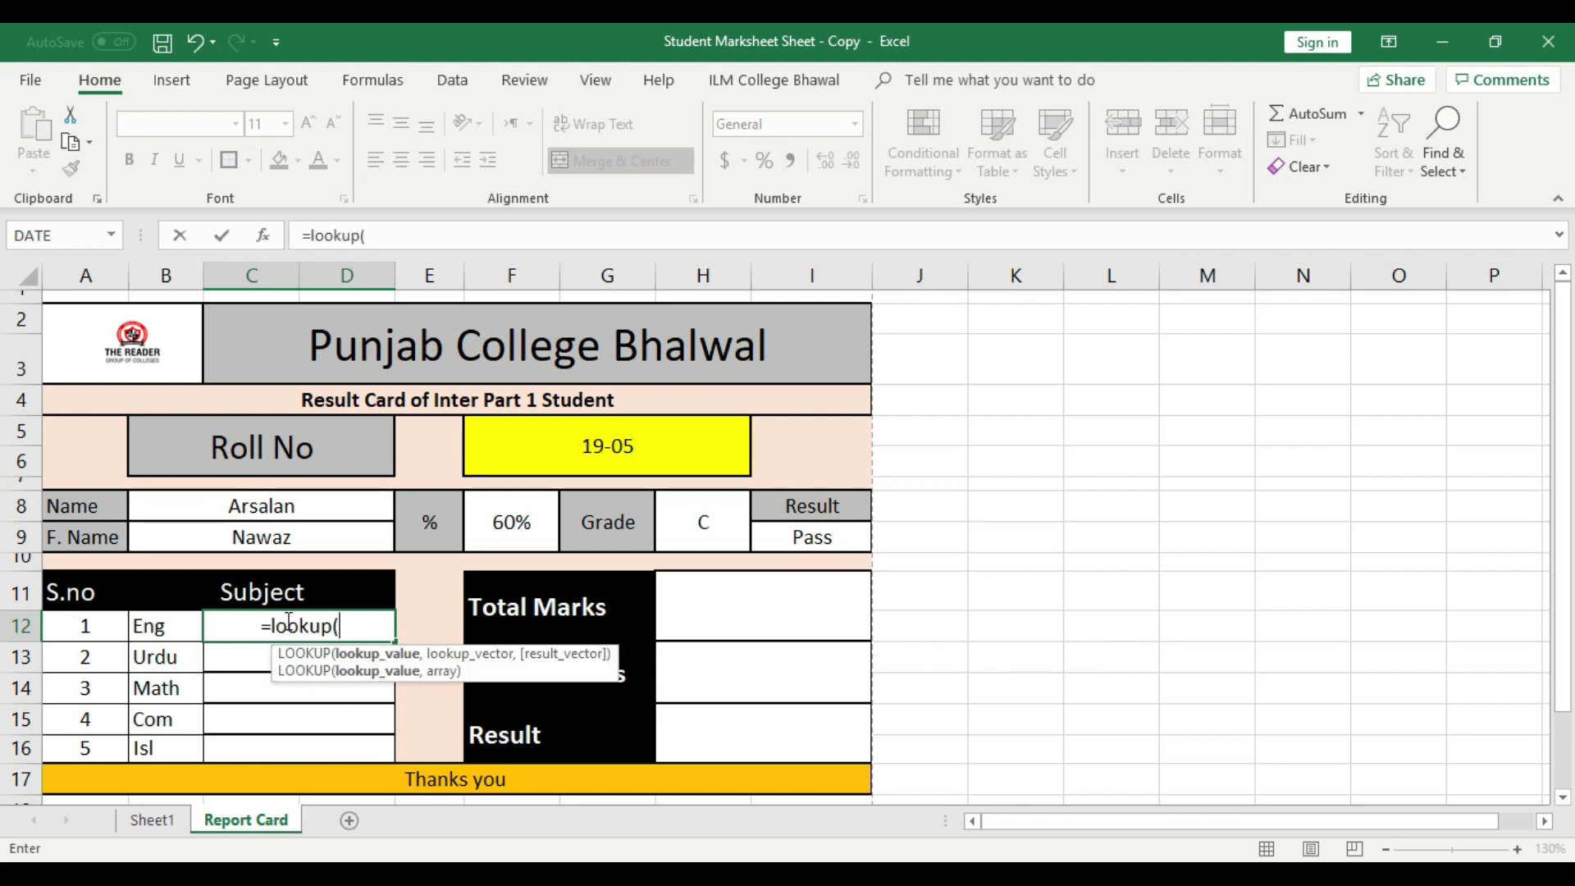
click(638, 439)
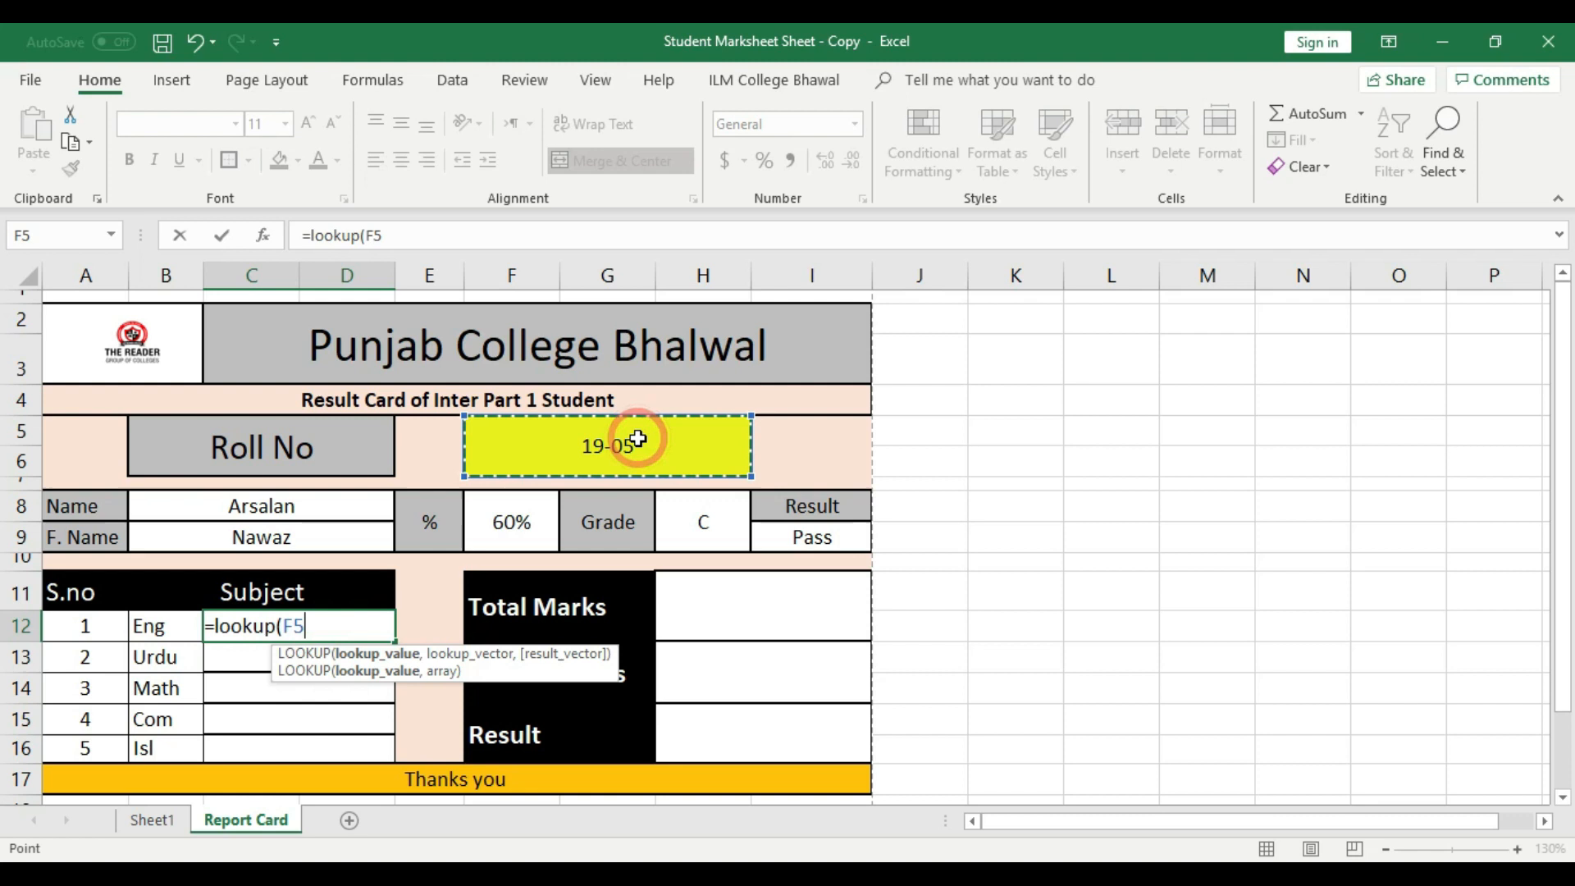
text(,)
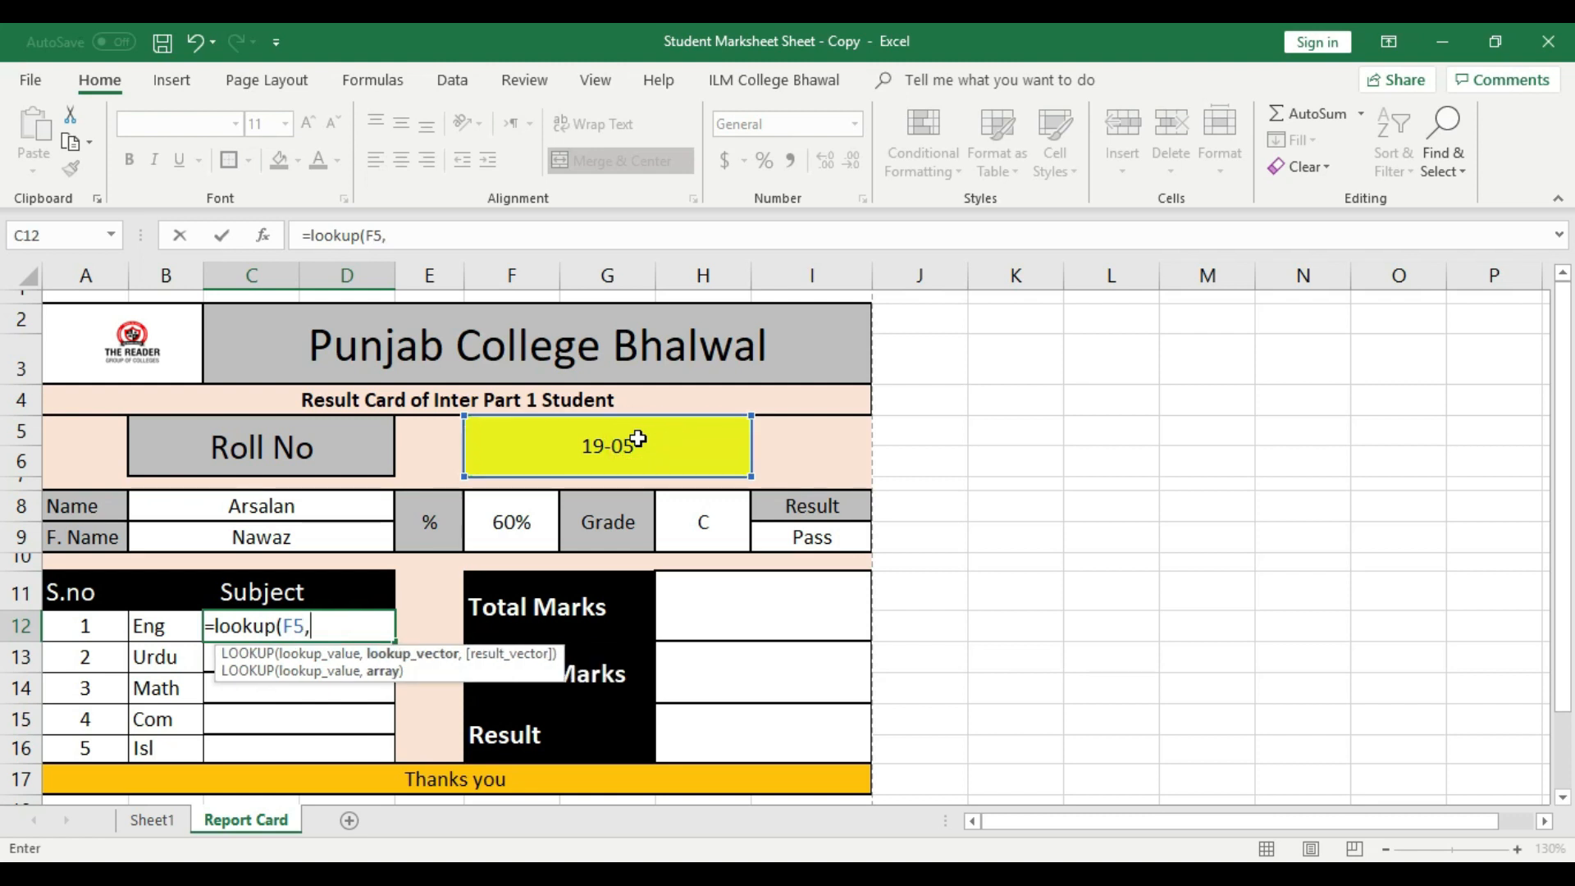
click(164, 822)
drag(131, 466, 139, 732)
text(,)
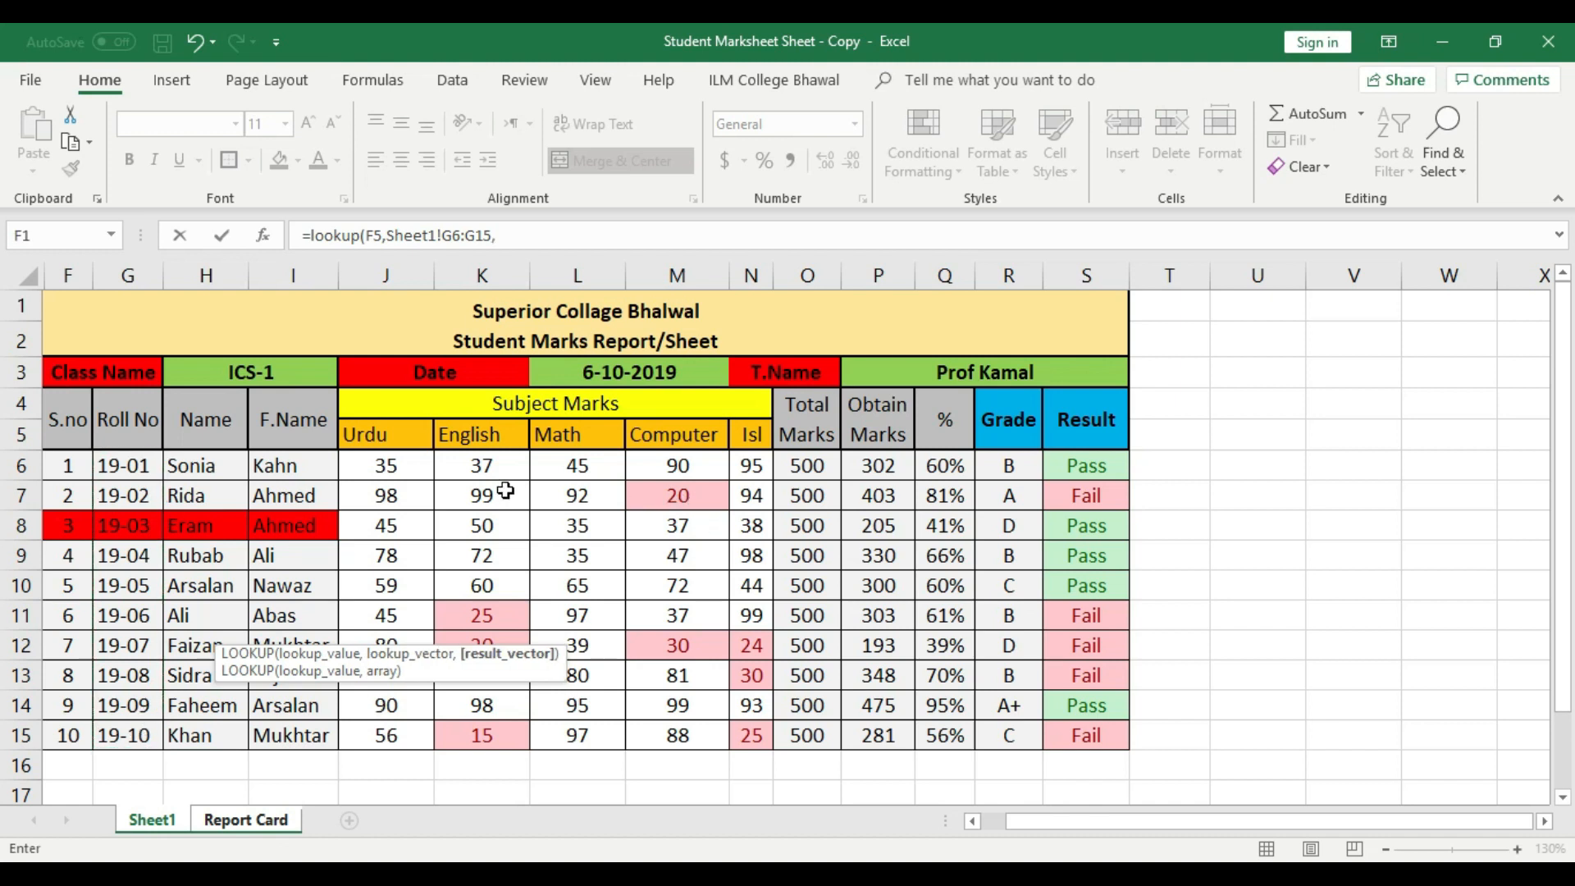
drag(498, 465, 500, 733)
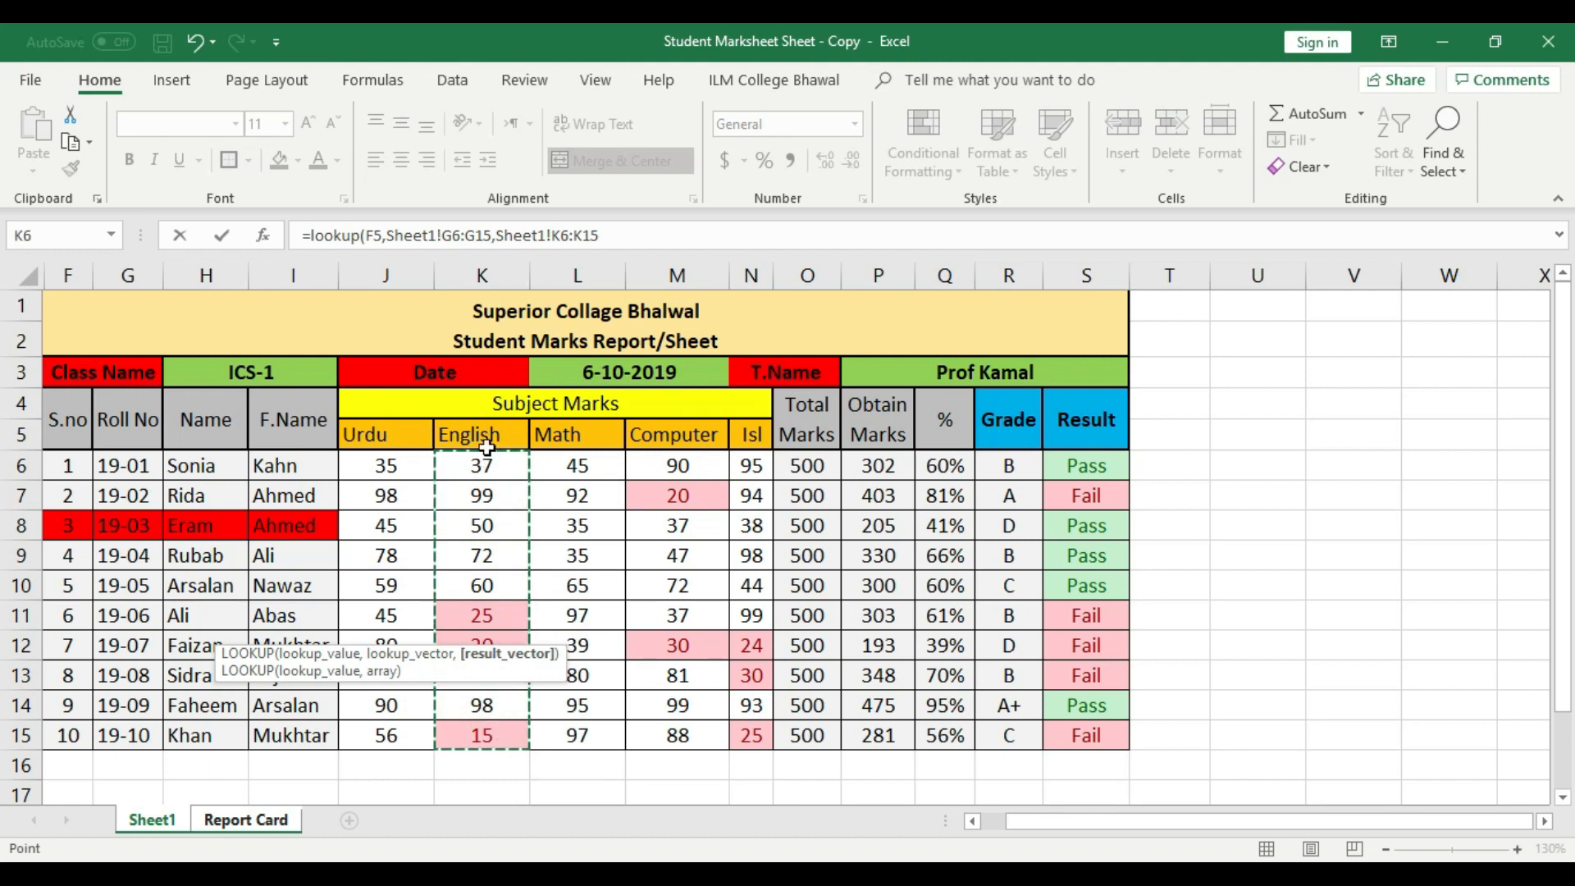
key(Return)
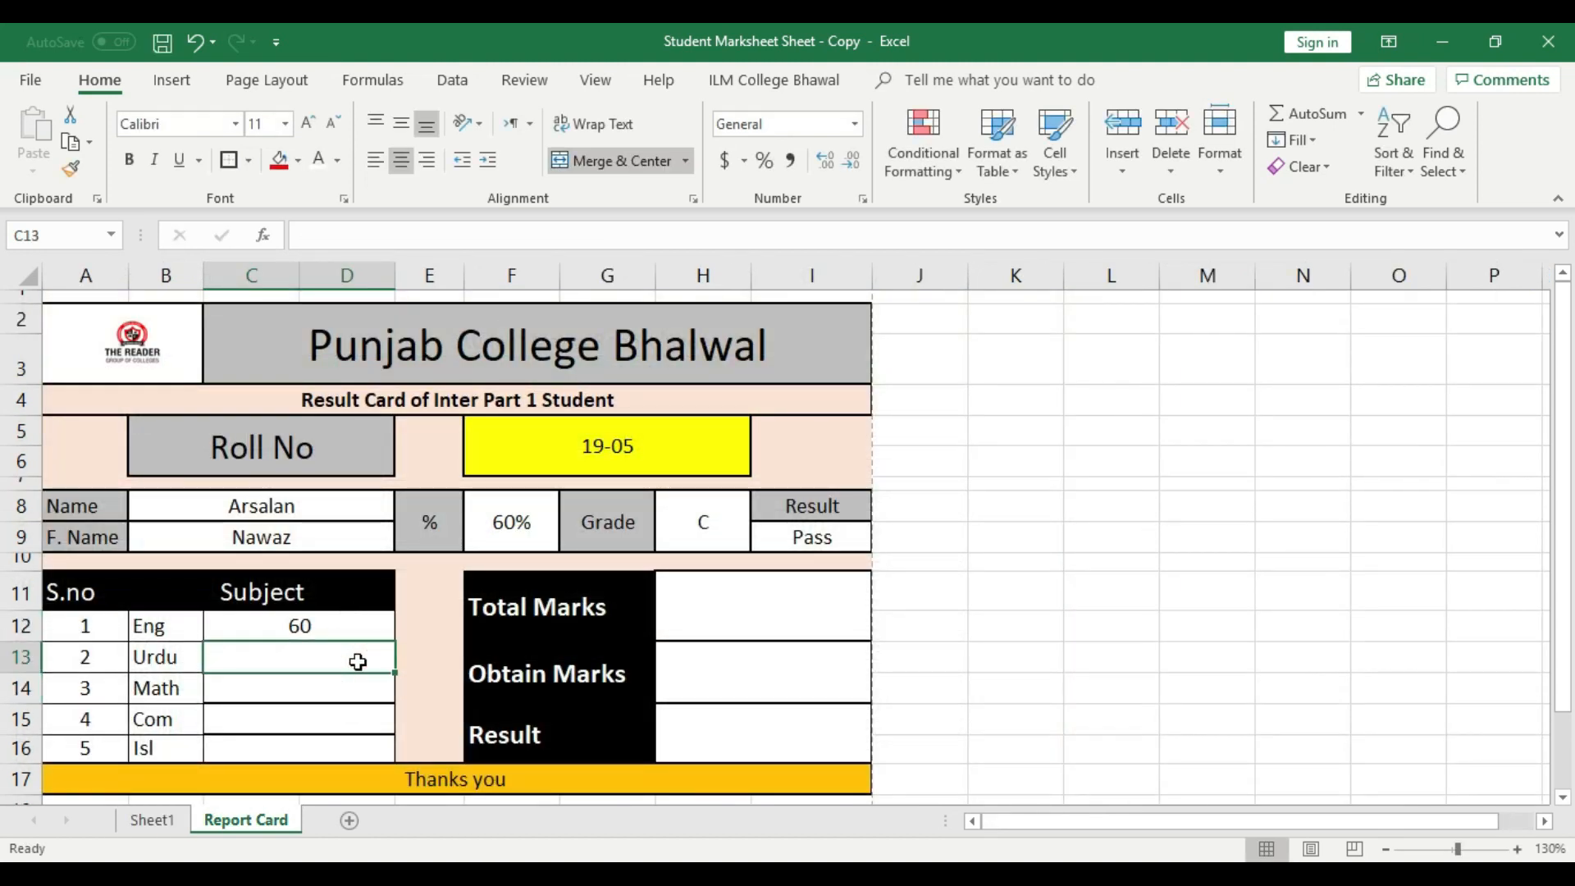
- Enter a LOOKUP formula in C13 that finds F5 in Sheet1!G6:G15 and returns the Urdu marks from Sheet1!J6:J15
text(=looku)
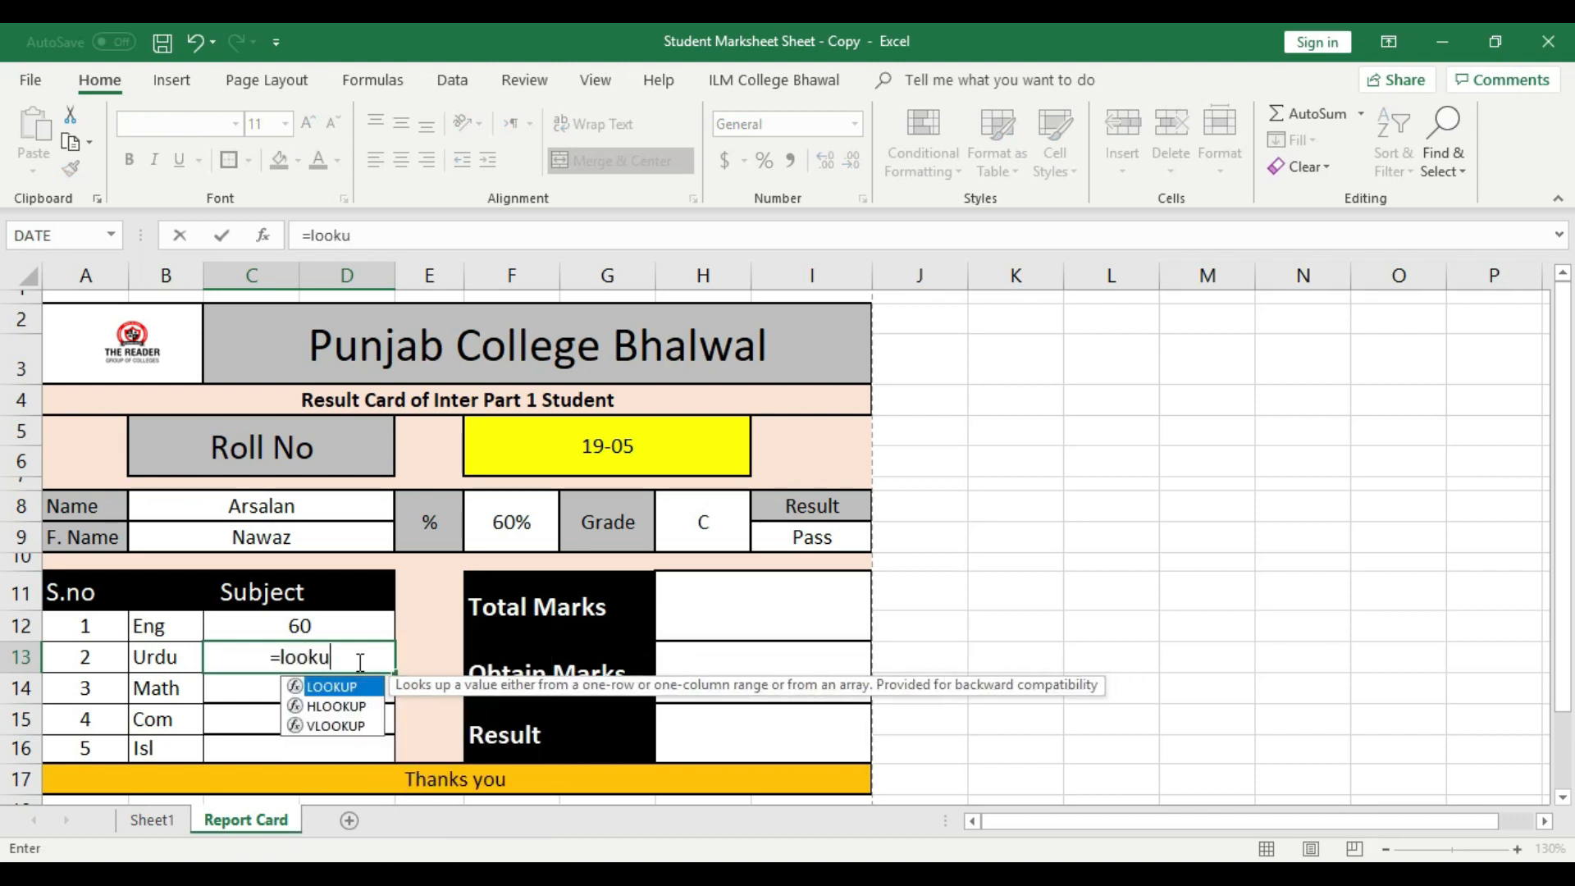
text(p[)
key(BackSpace)
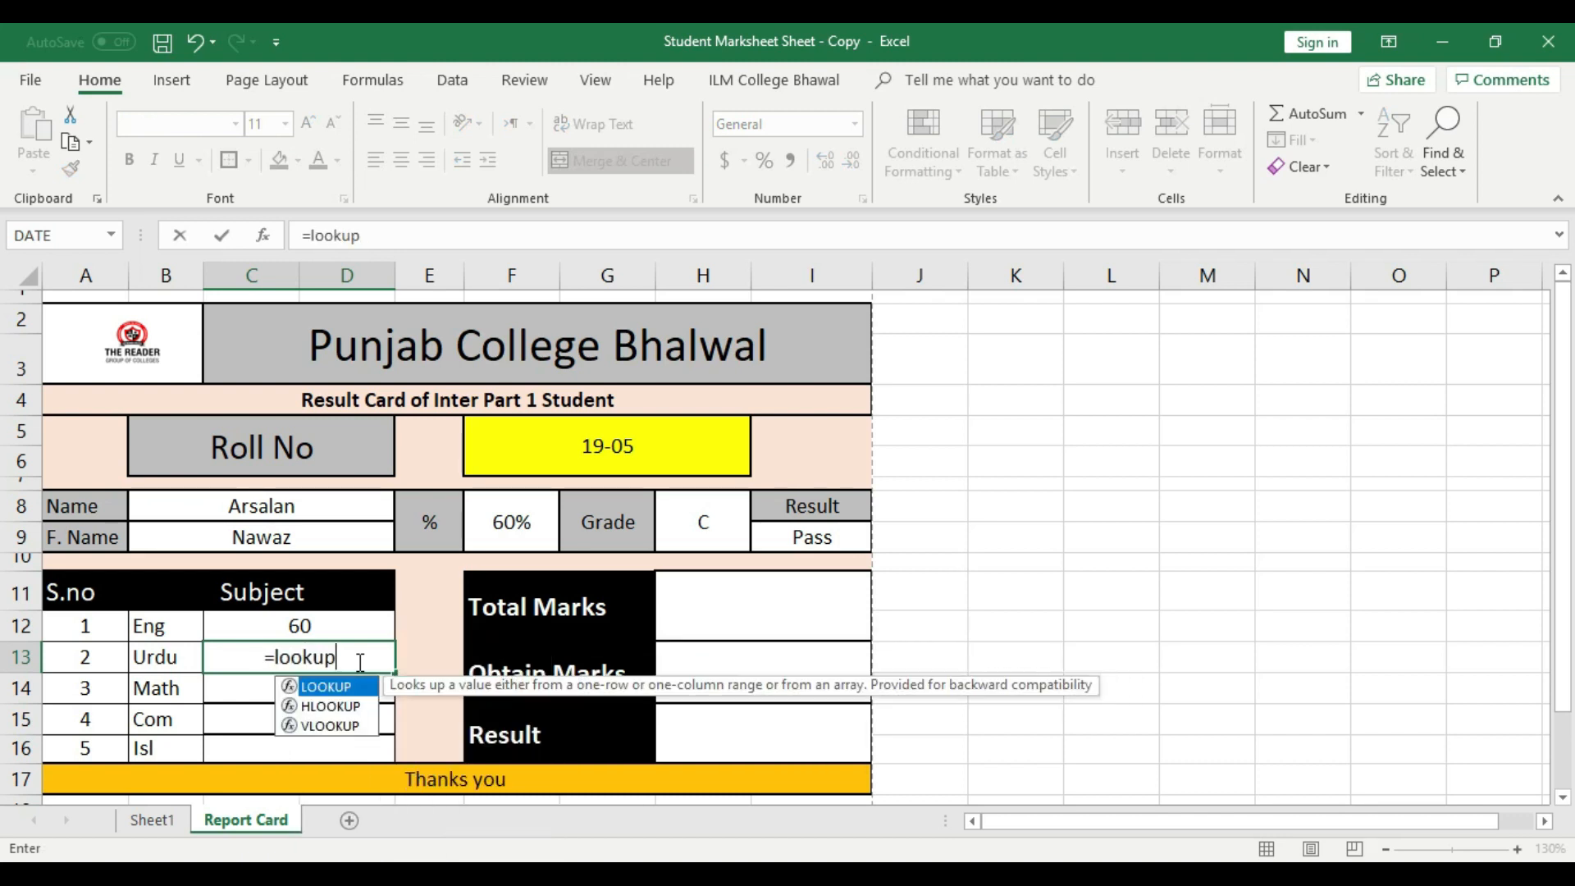
text(()
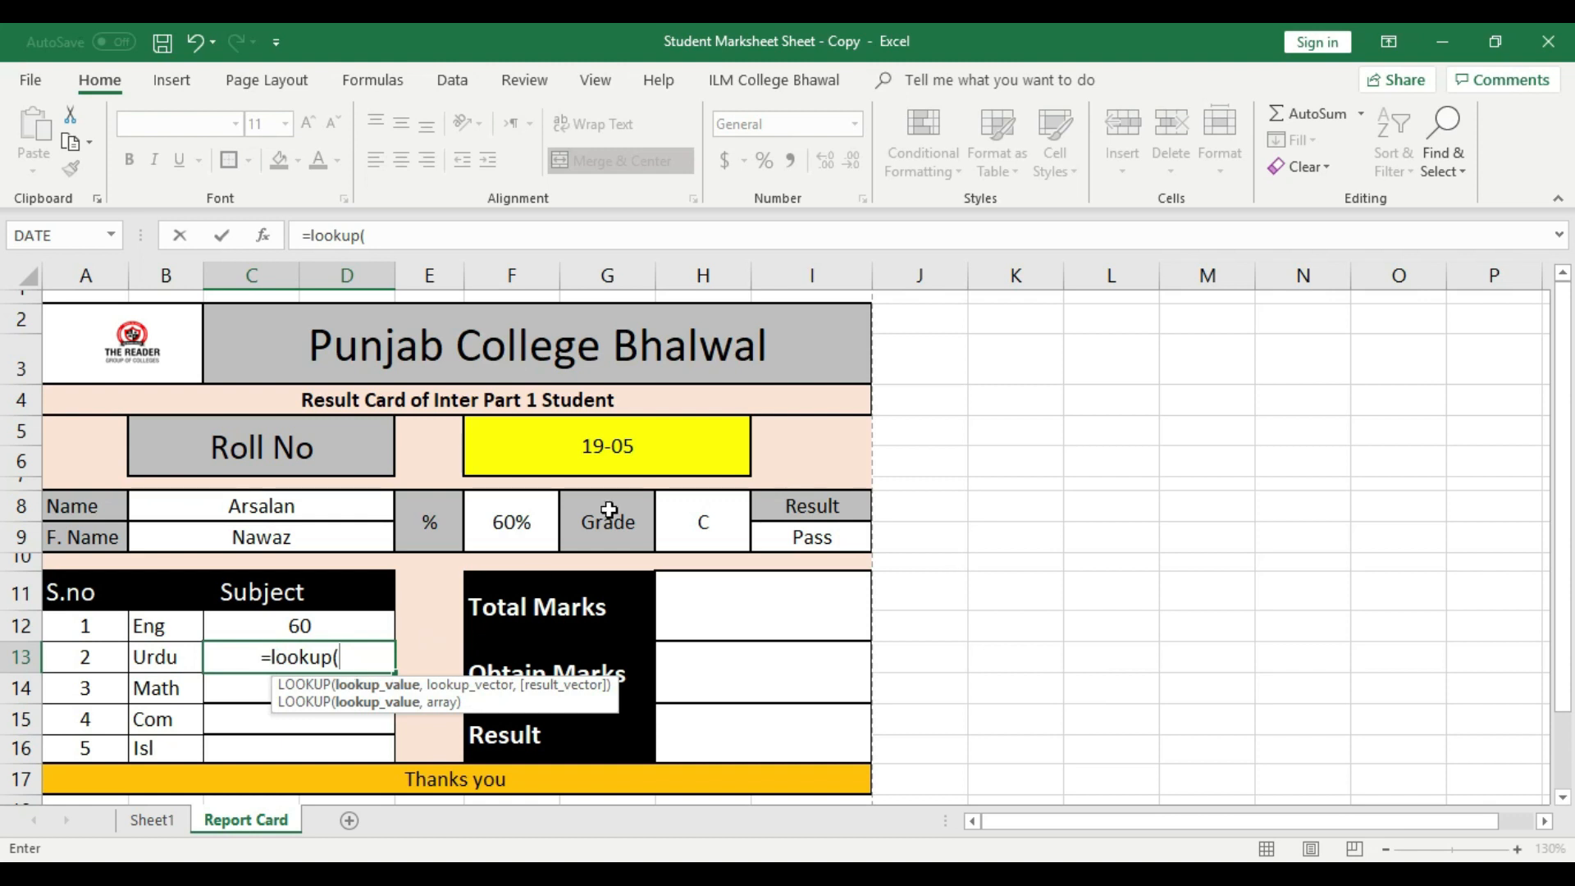
click(647, 434)
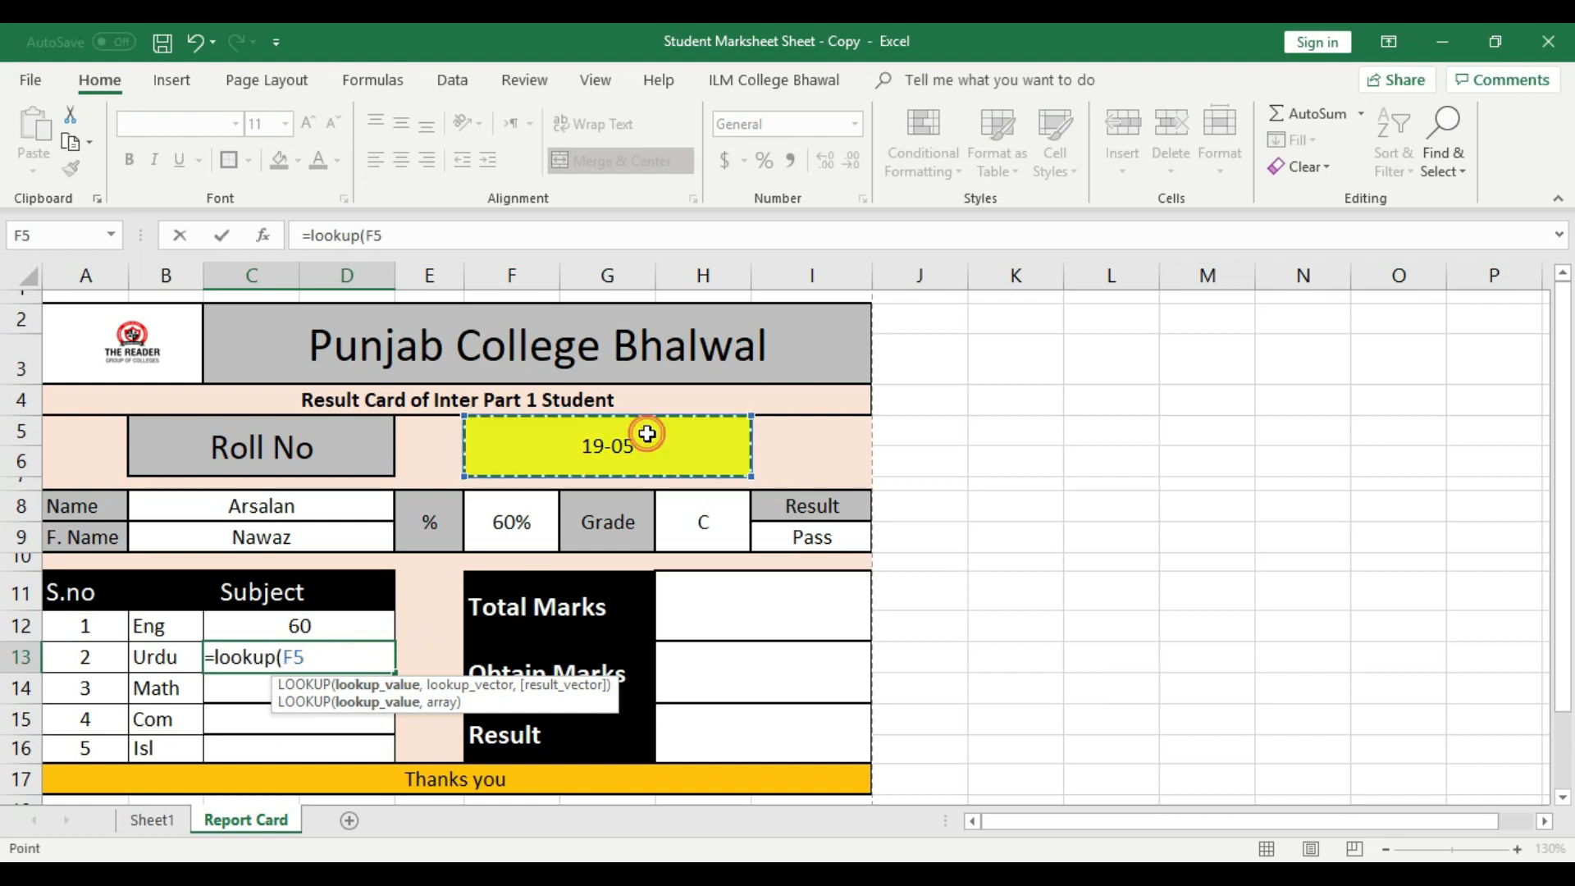
text(,)
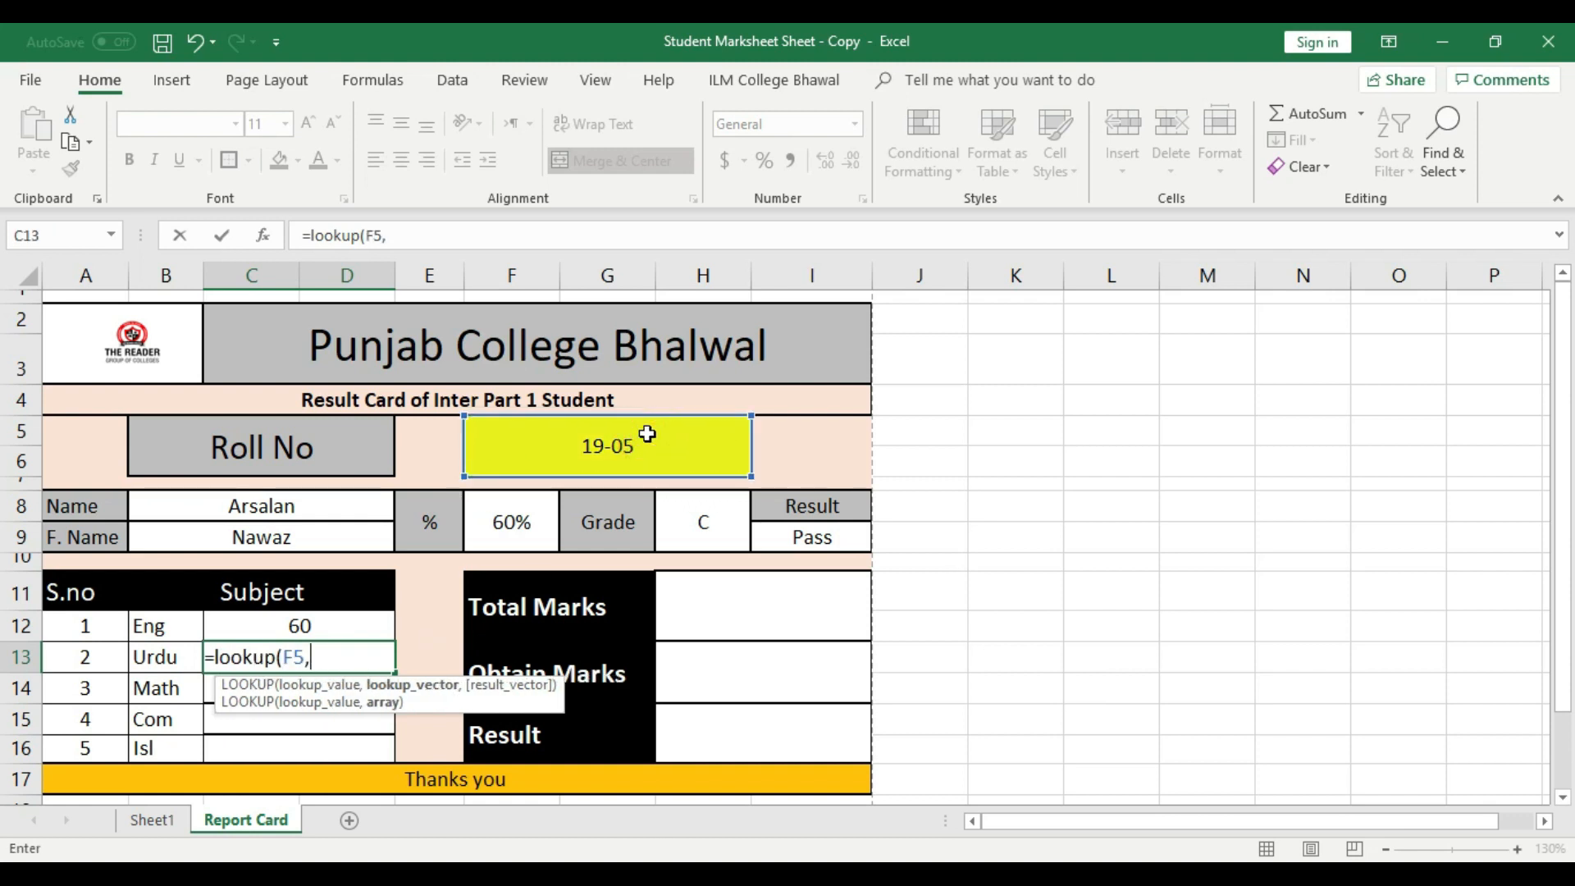
click(161, 825)
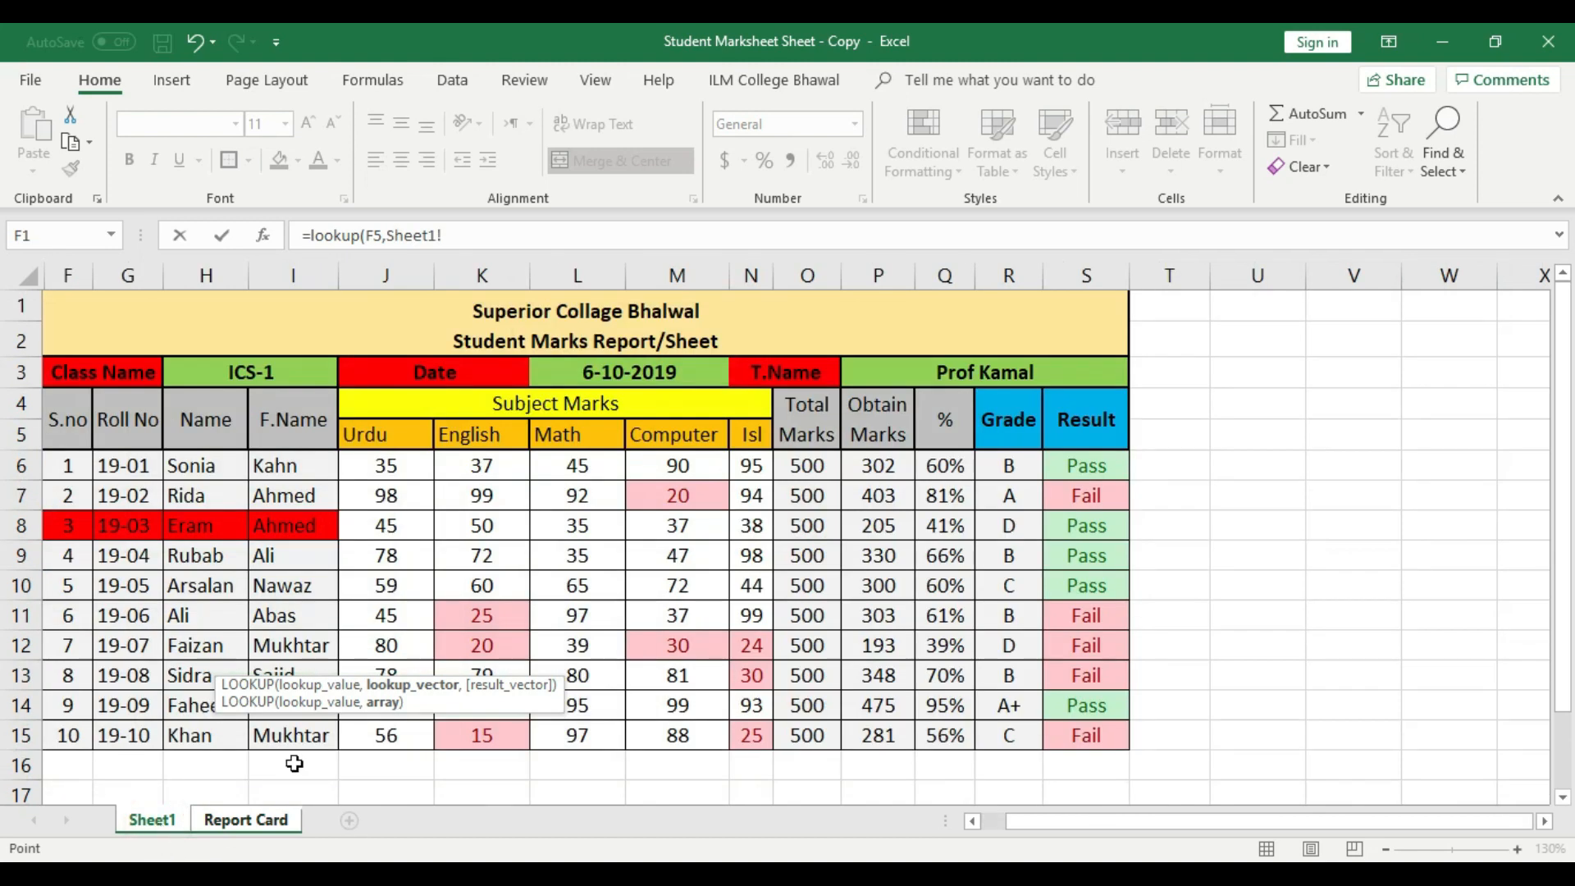
drag(141, 461, 146, 734)
text(,)
drag(411, 464, 416, 733)
key(Return)
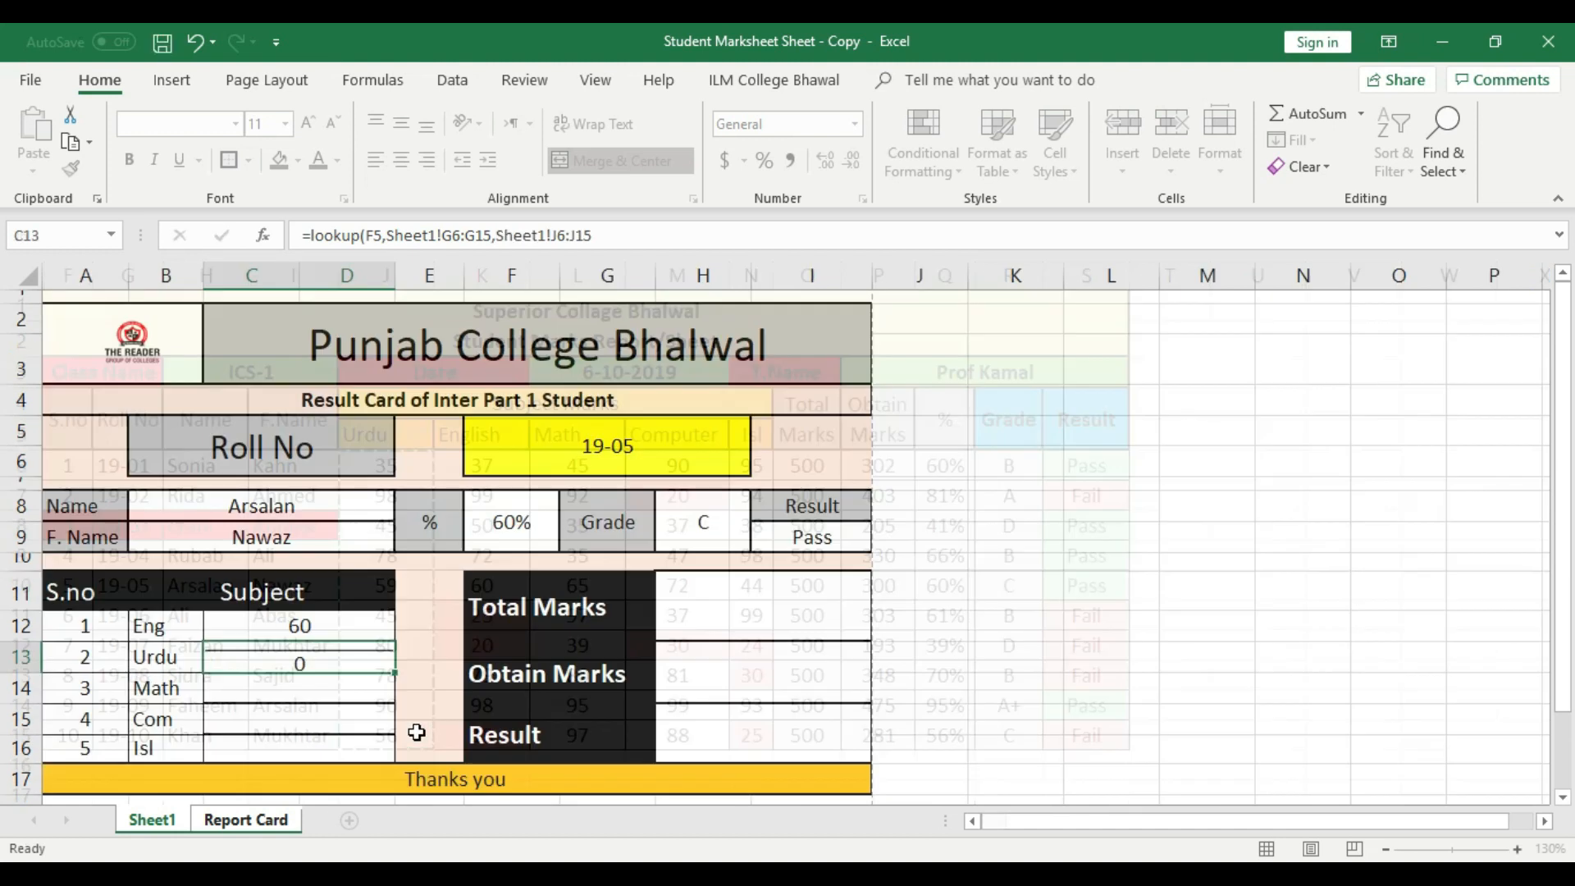
click(334, 656)
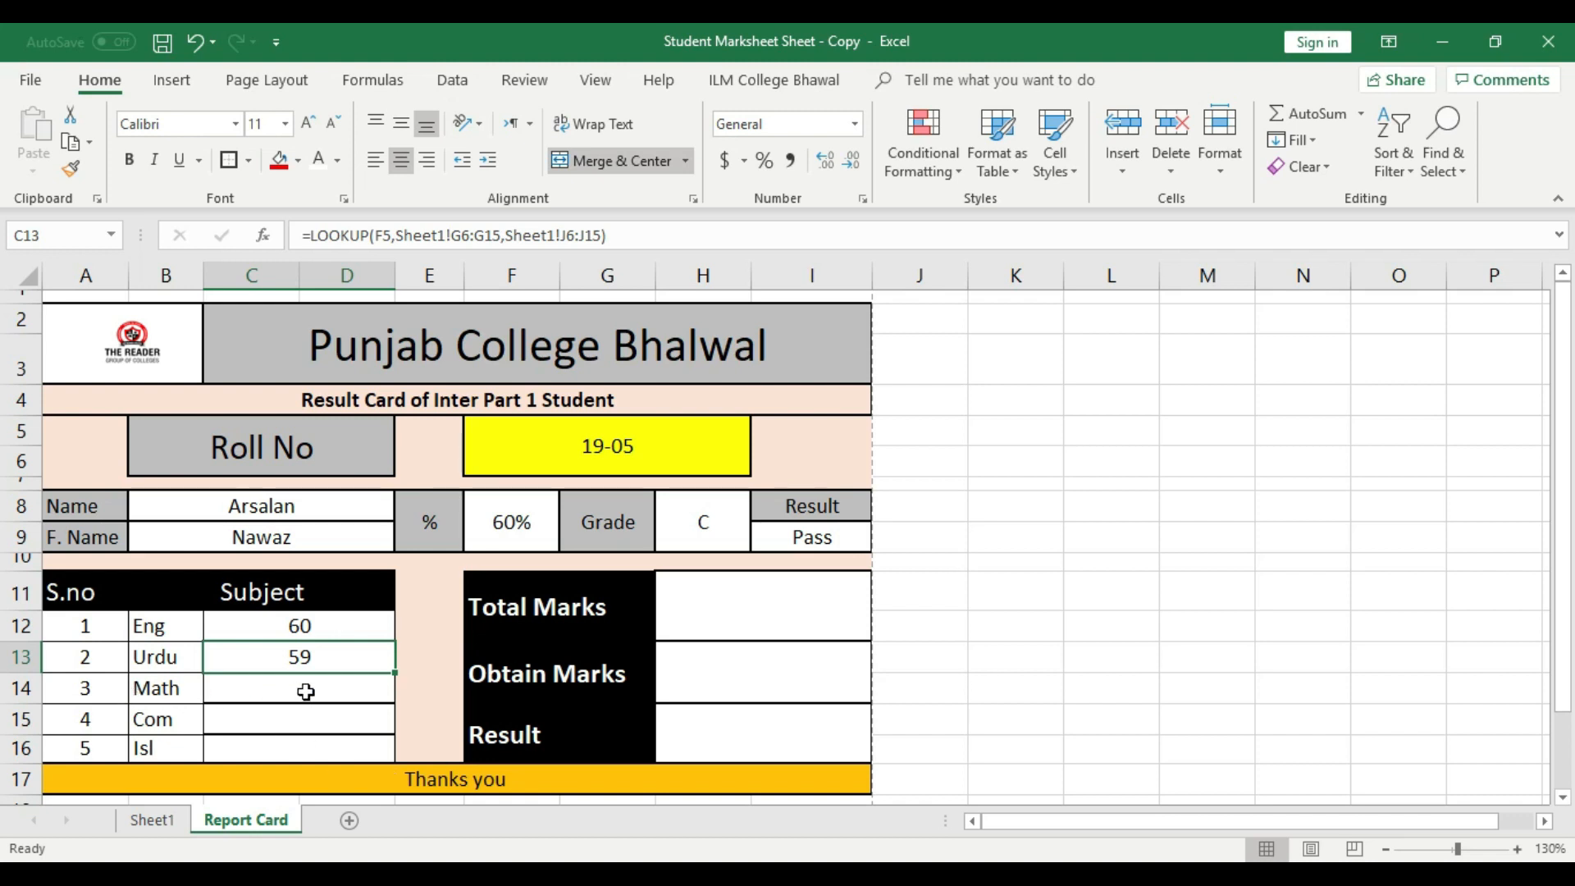
- Enter a LOOKUP formula in C14 that finds F5 in Sheet1!G6:G15 and returns the Math marks from Sheet1!L6:L15
click(324, 728)
click(326, 686)
text(=l)
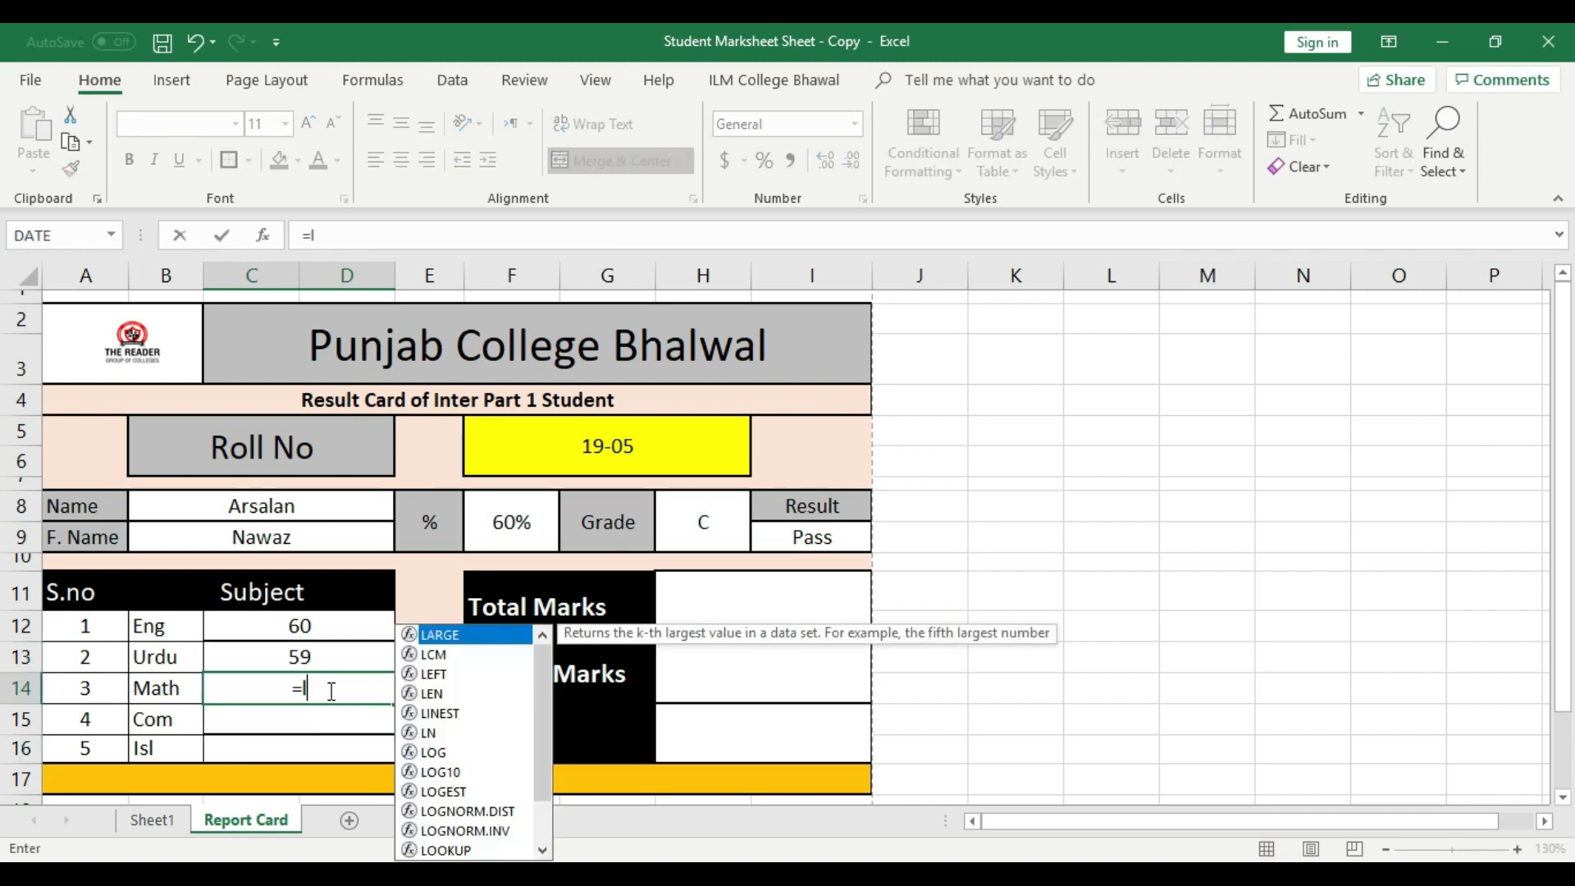
text(ookup)
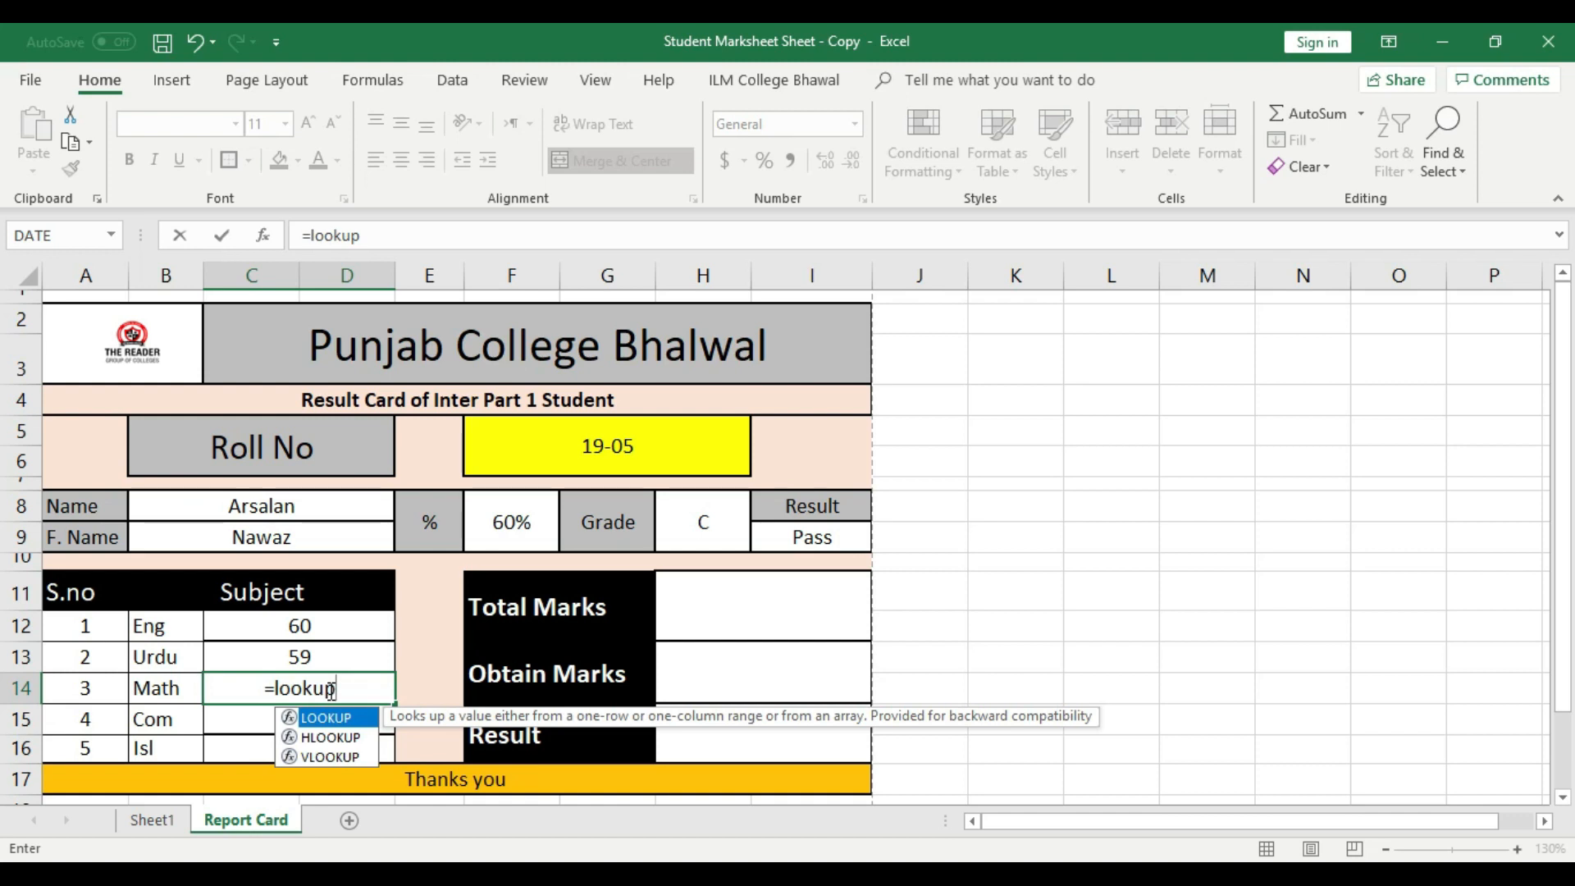
text(()
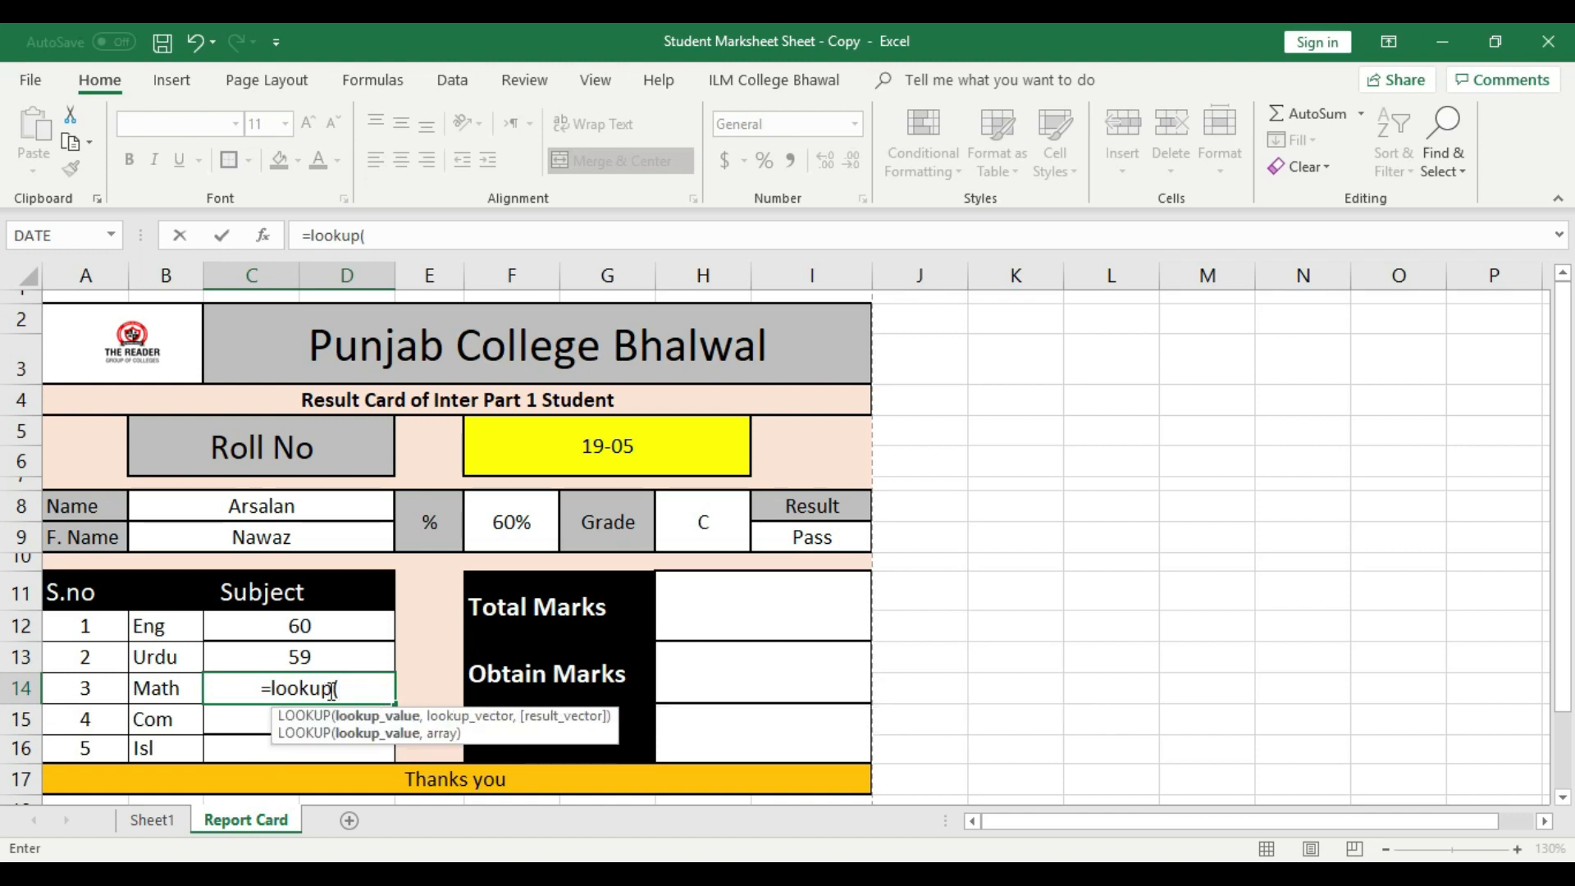
click(623, 444)
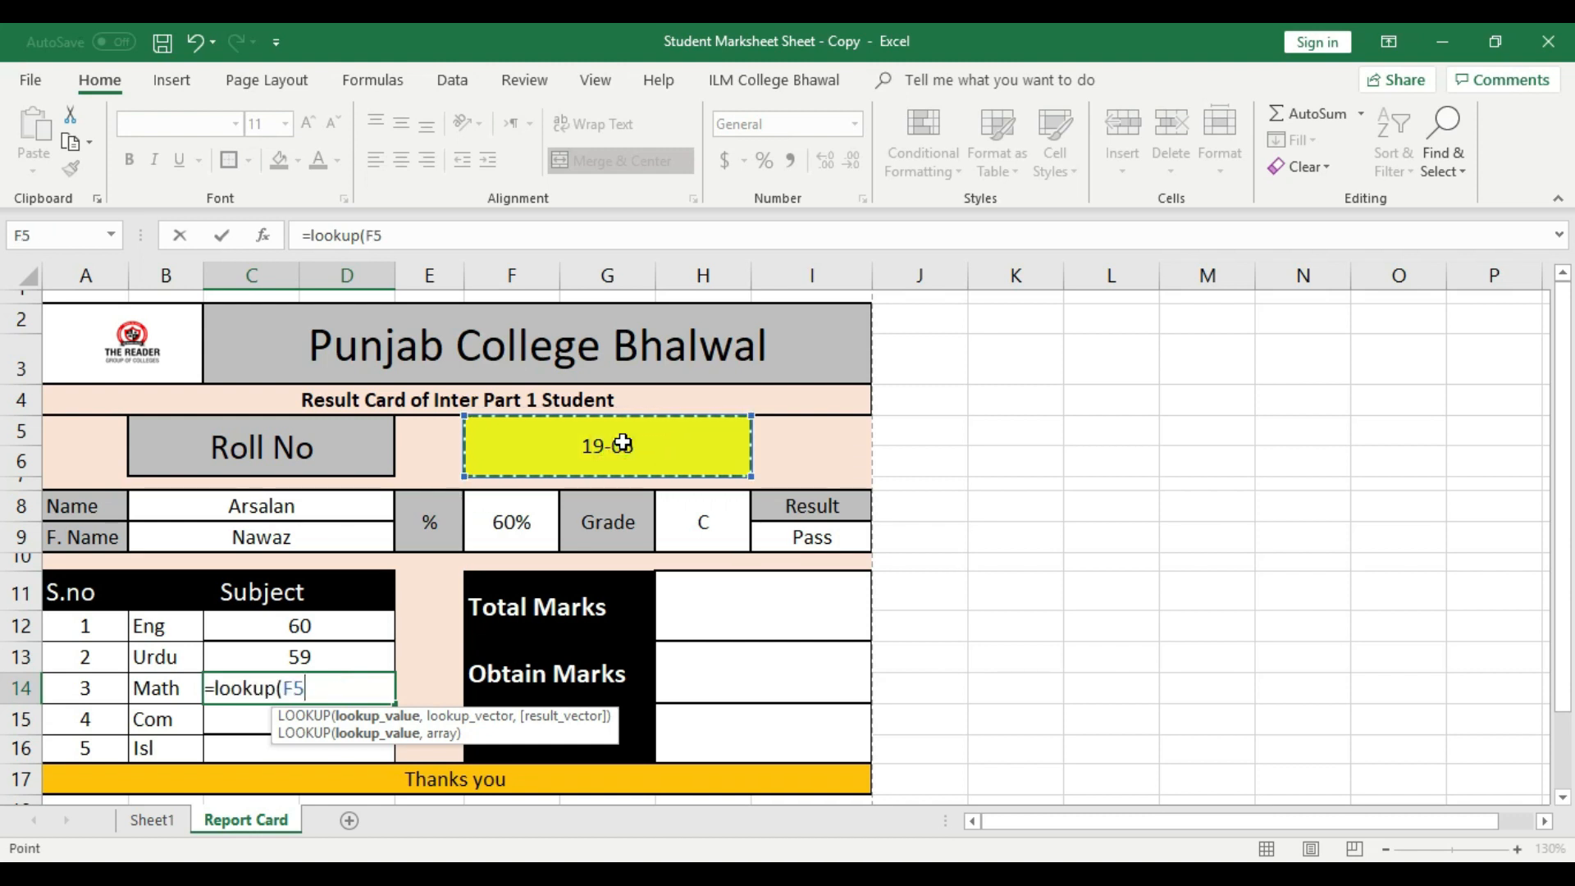
text(,)
click(152, 819)
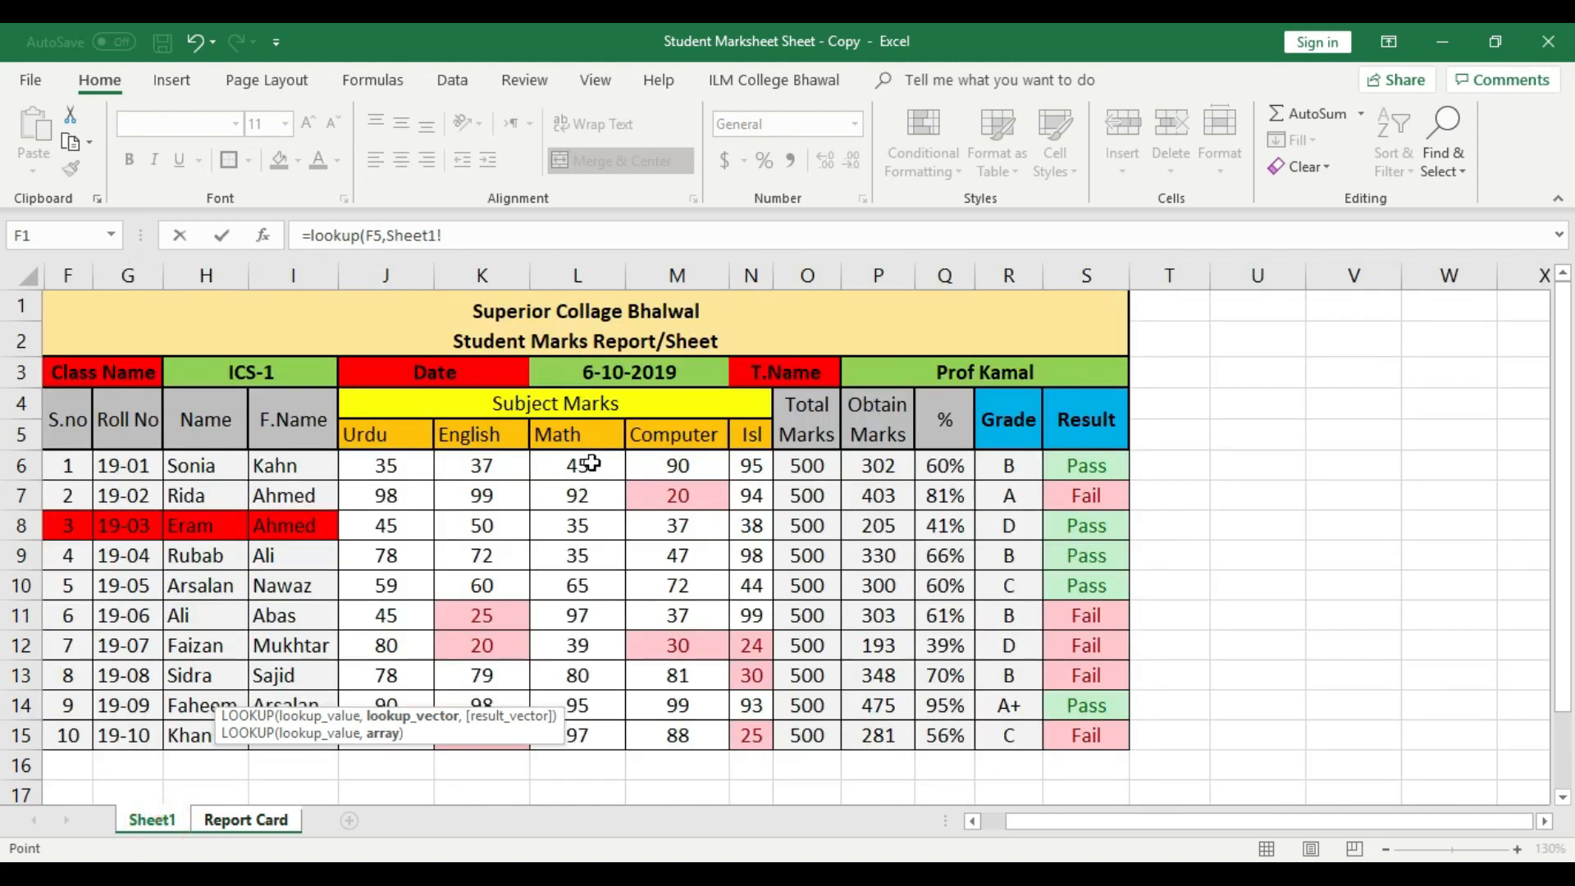
drag(594, 461, 590, 545)
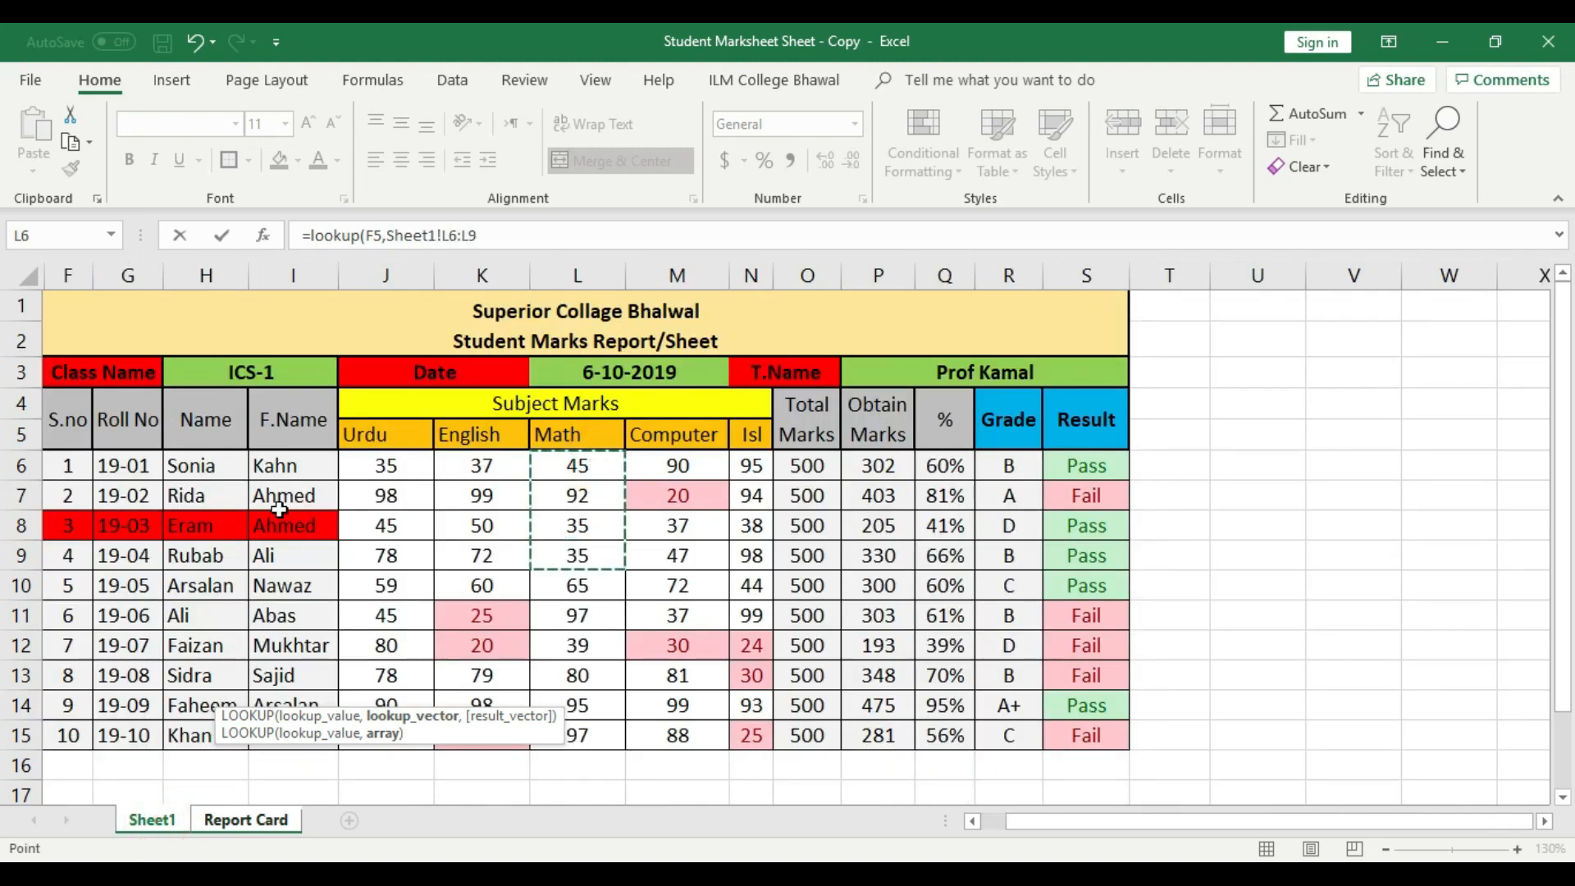
drag(139, 468, 149, 726)
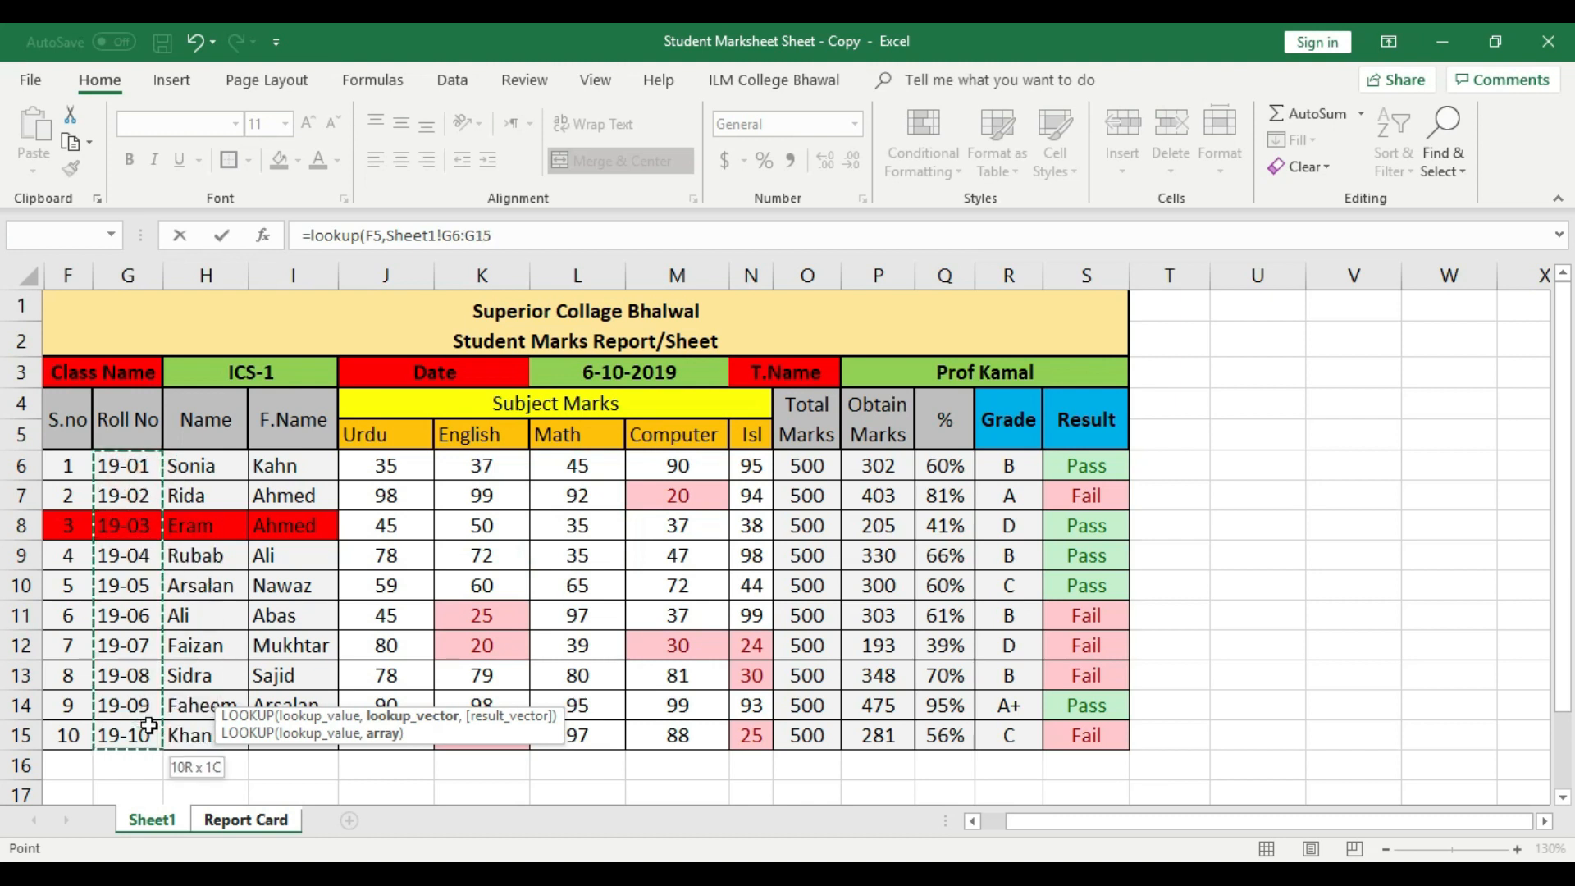
text(,)
drag(581, 469, 591, 727)
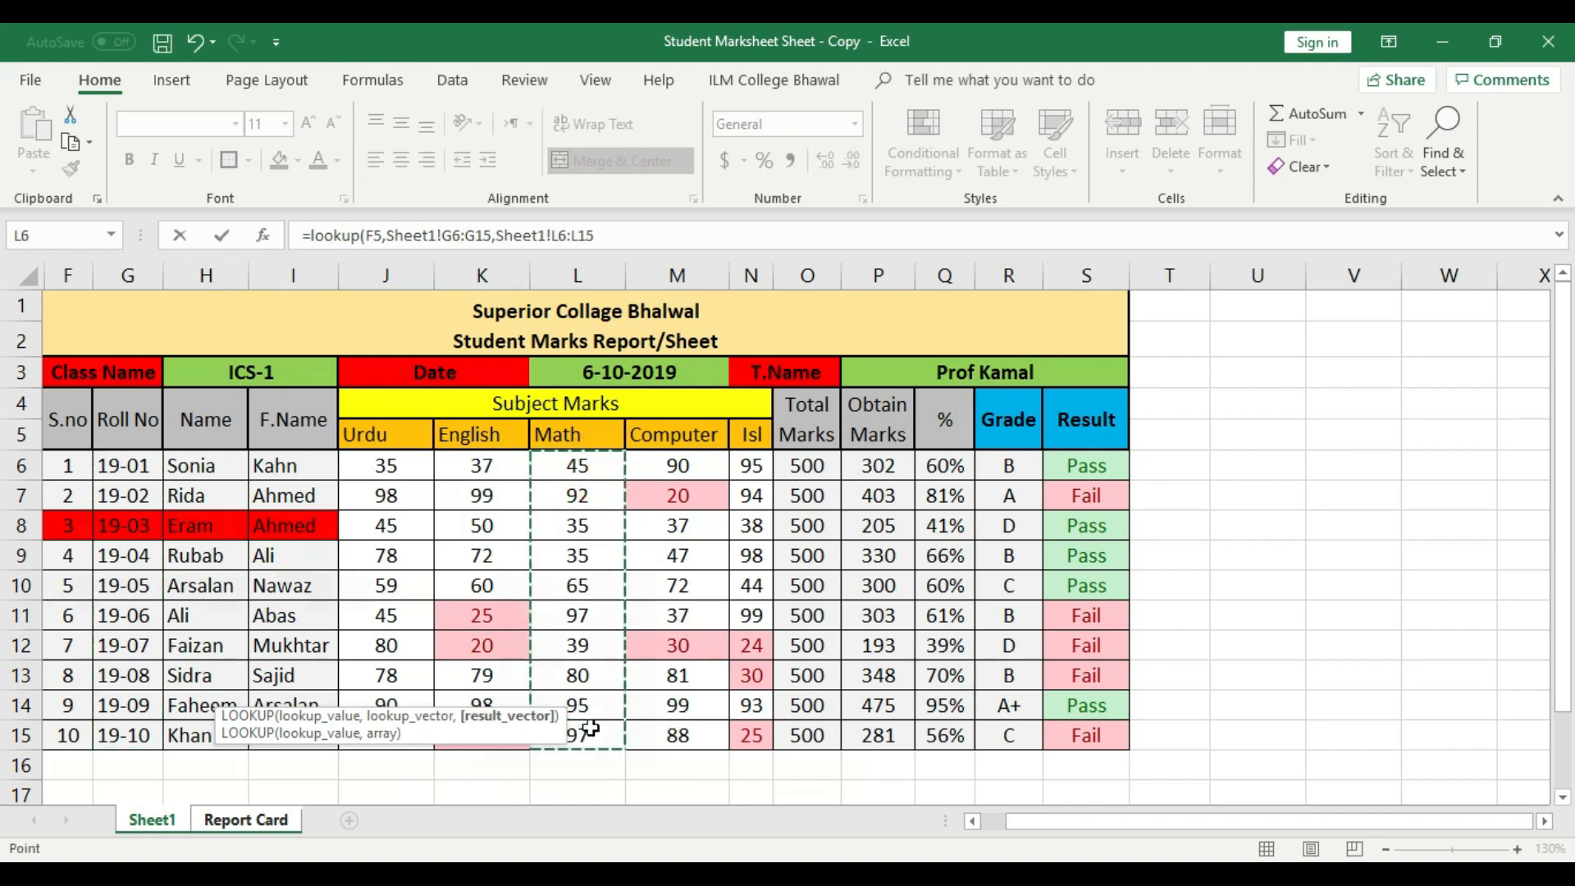
key(Escape)
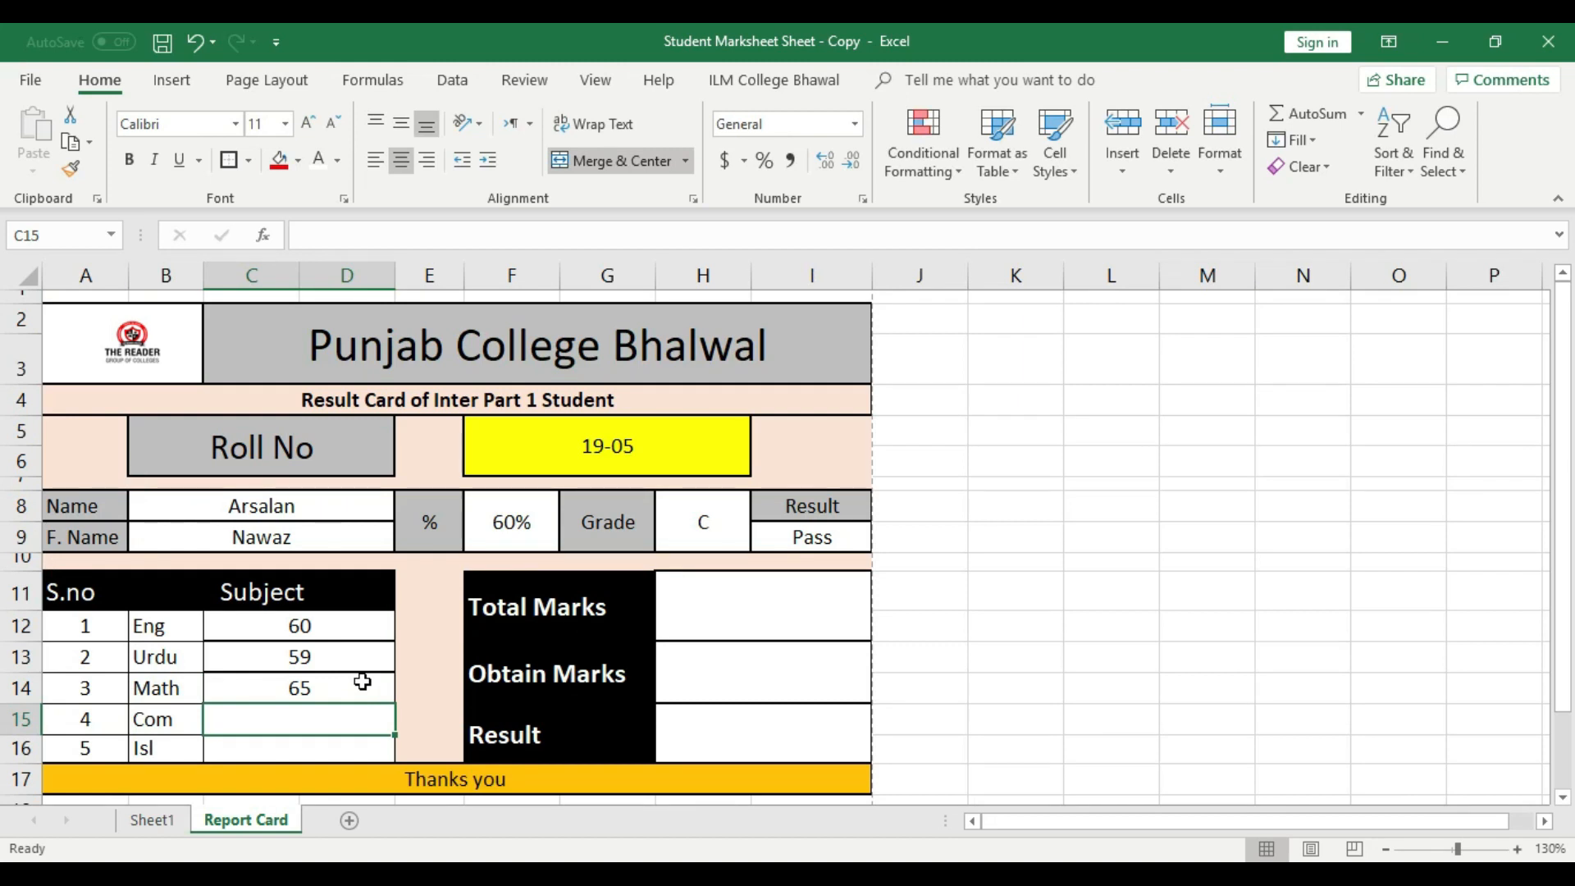
- Enter a LOOKUP formula in C15 that finds F5 in Sheet1!G6:G15 and returns the Computer marks from Sheet1!M6:M15
click(357, 746)
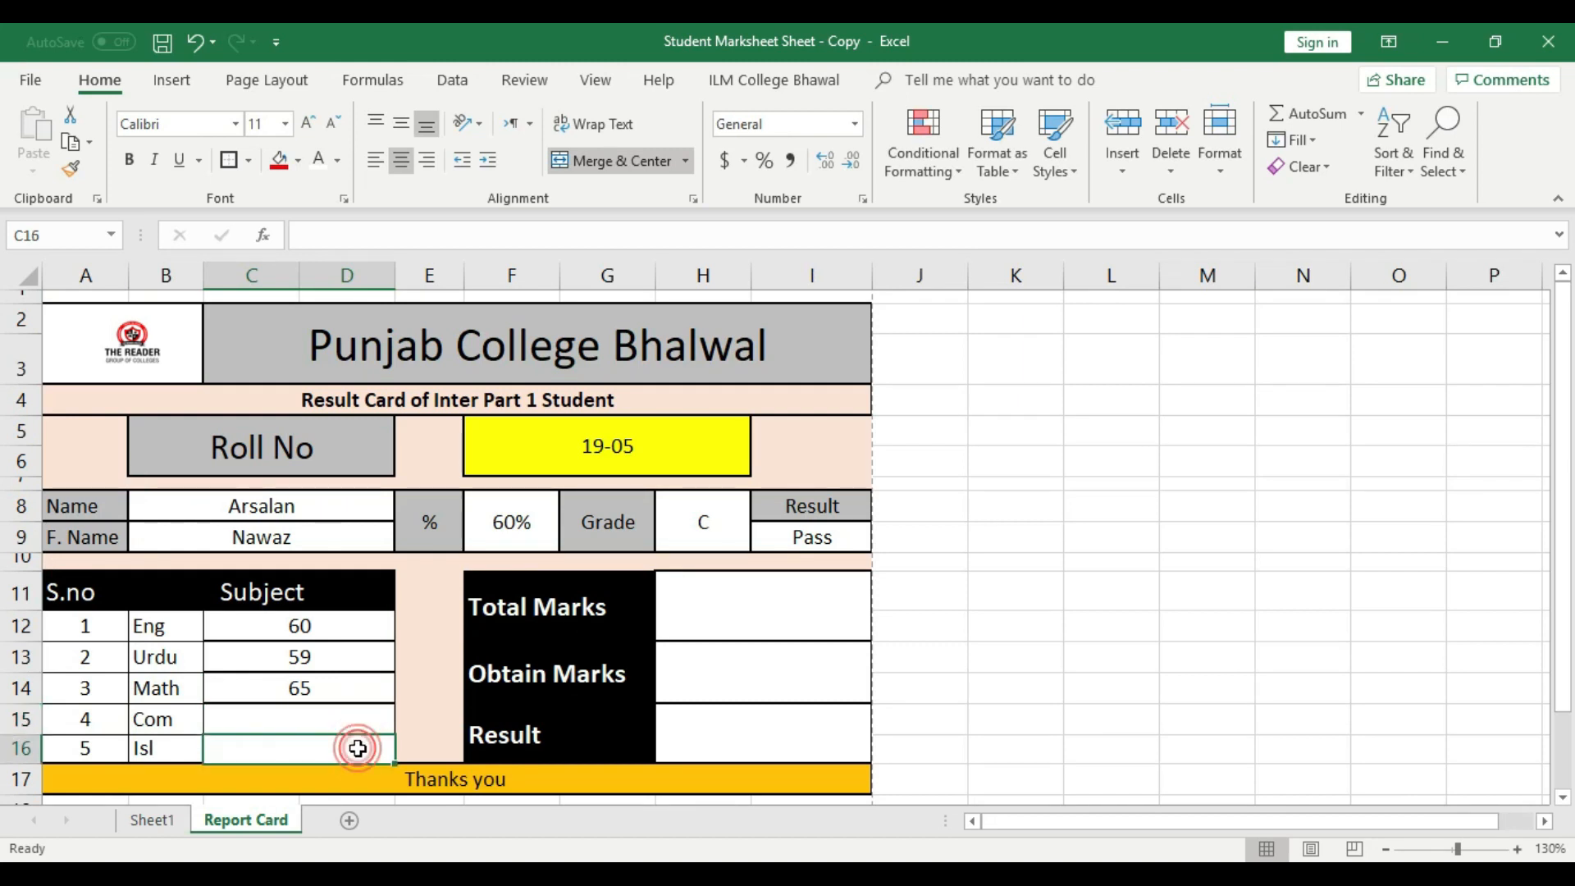
click(359, 725)
text(=)
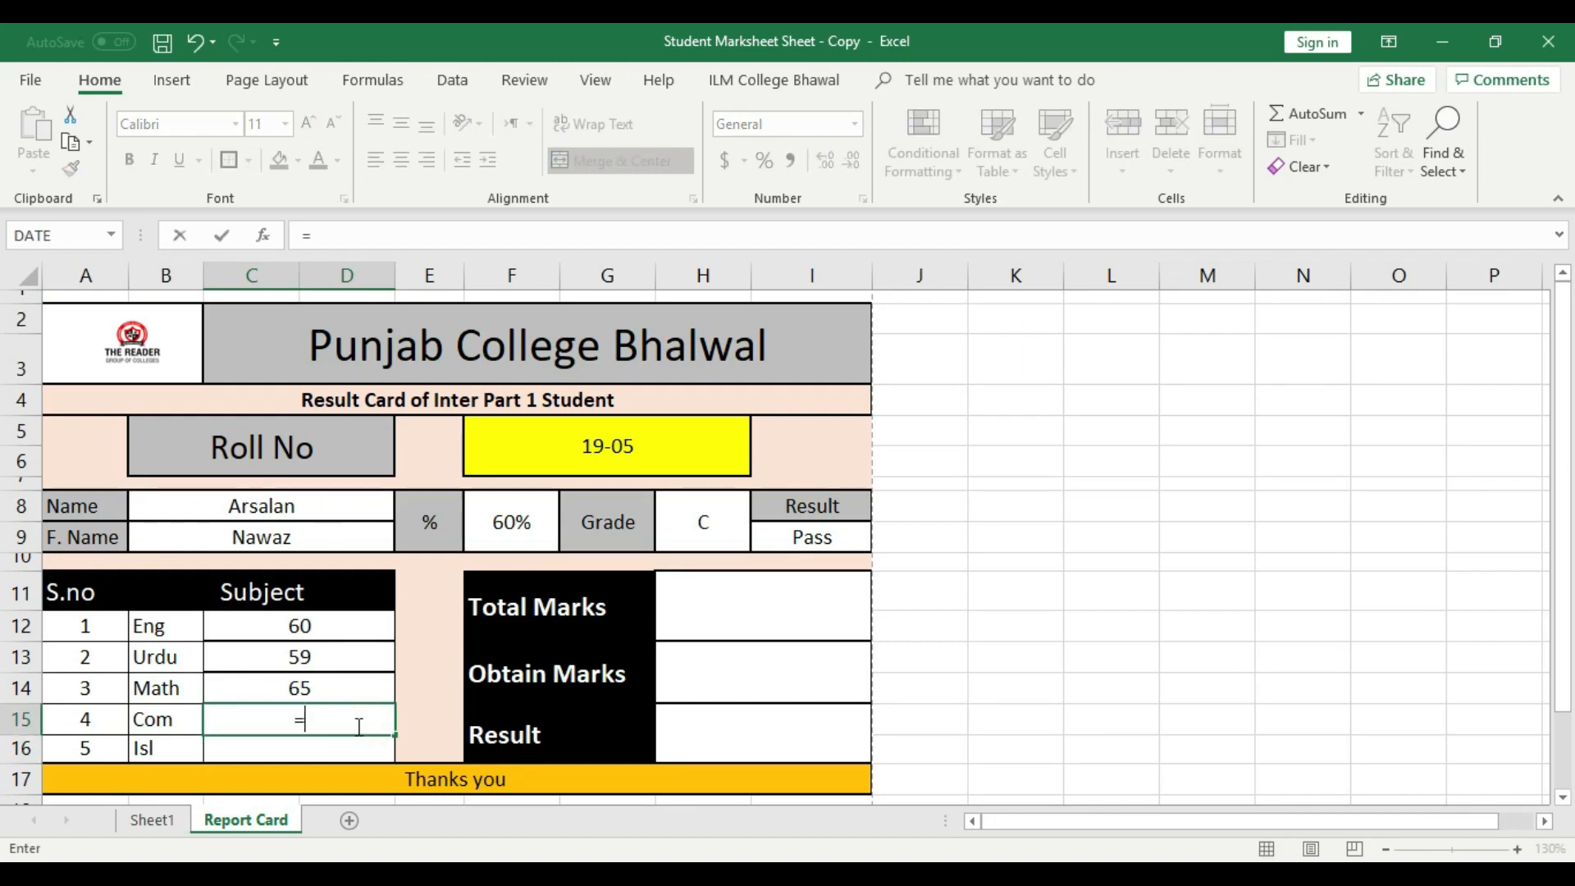
text(look)
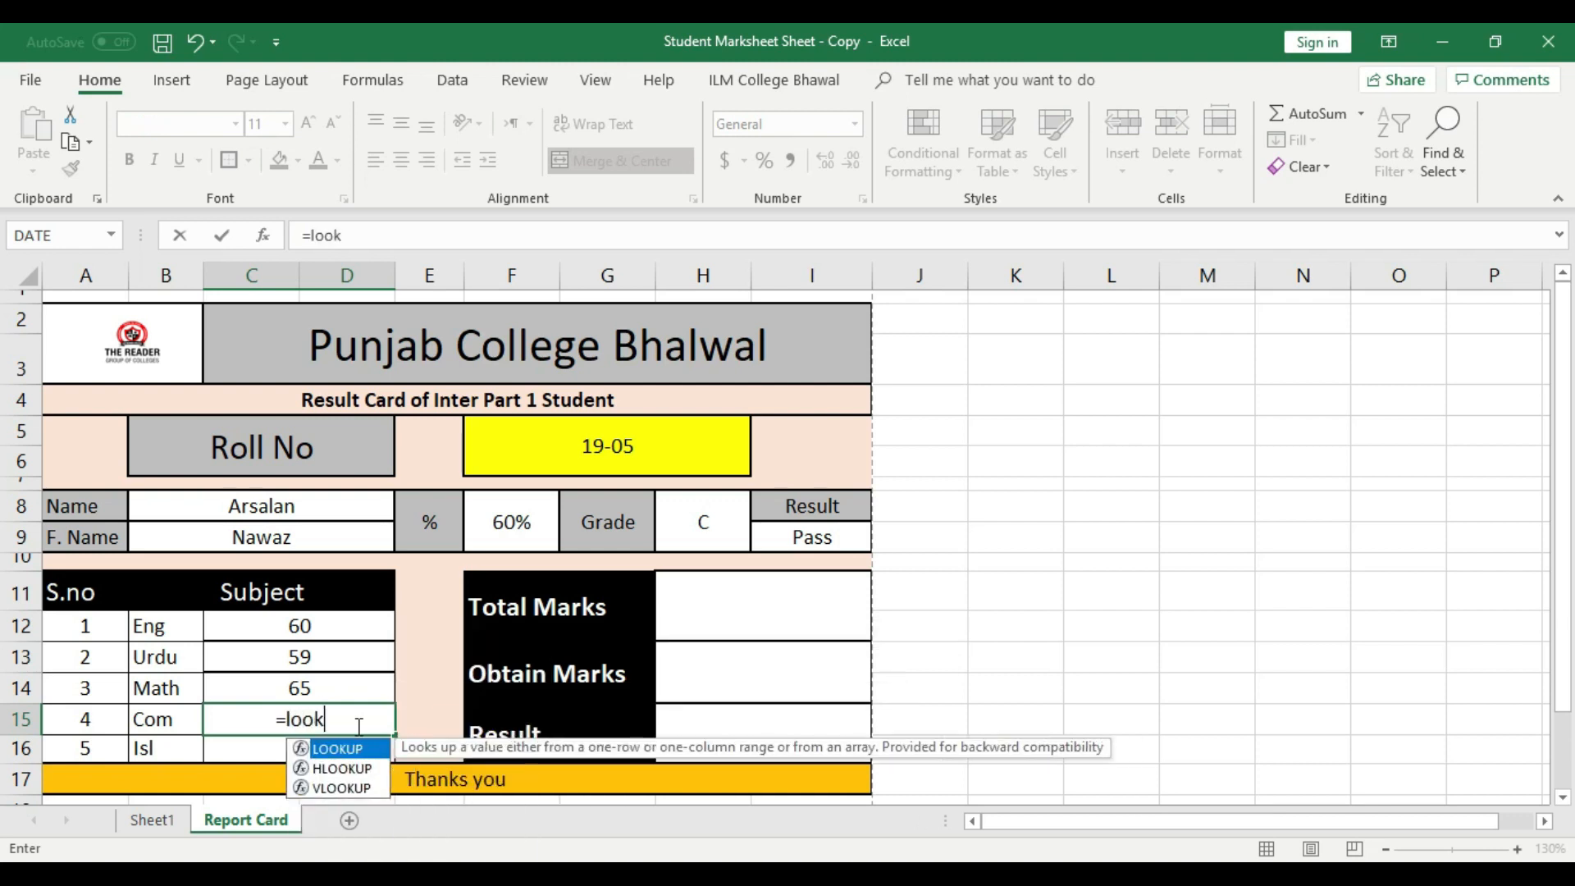
text(up)
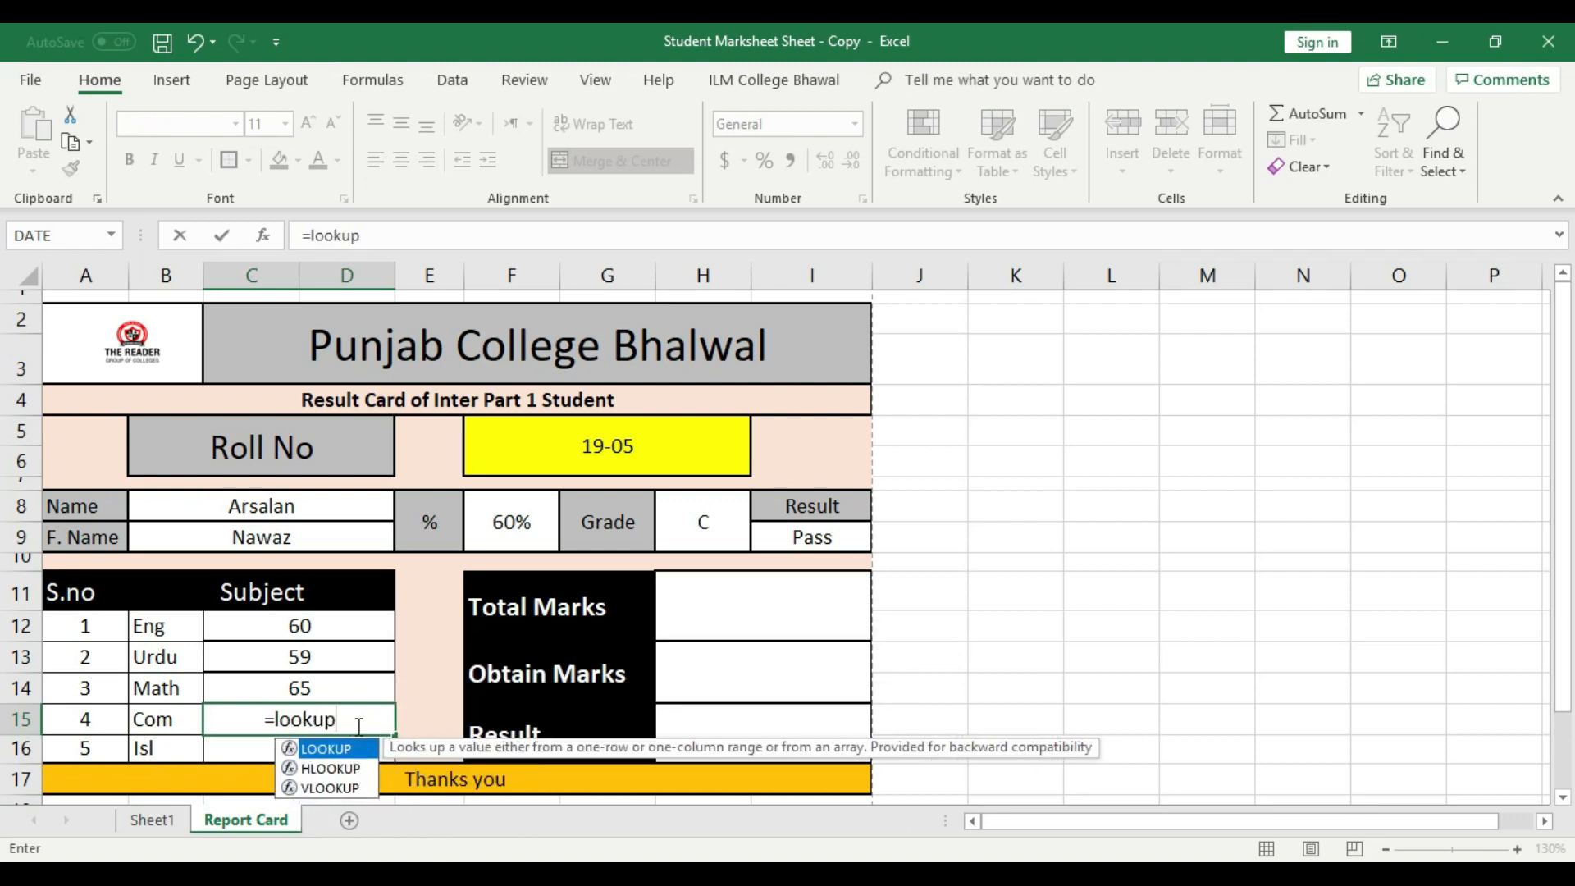
text(()
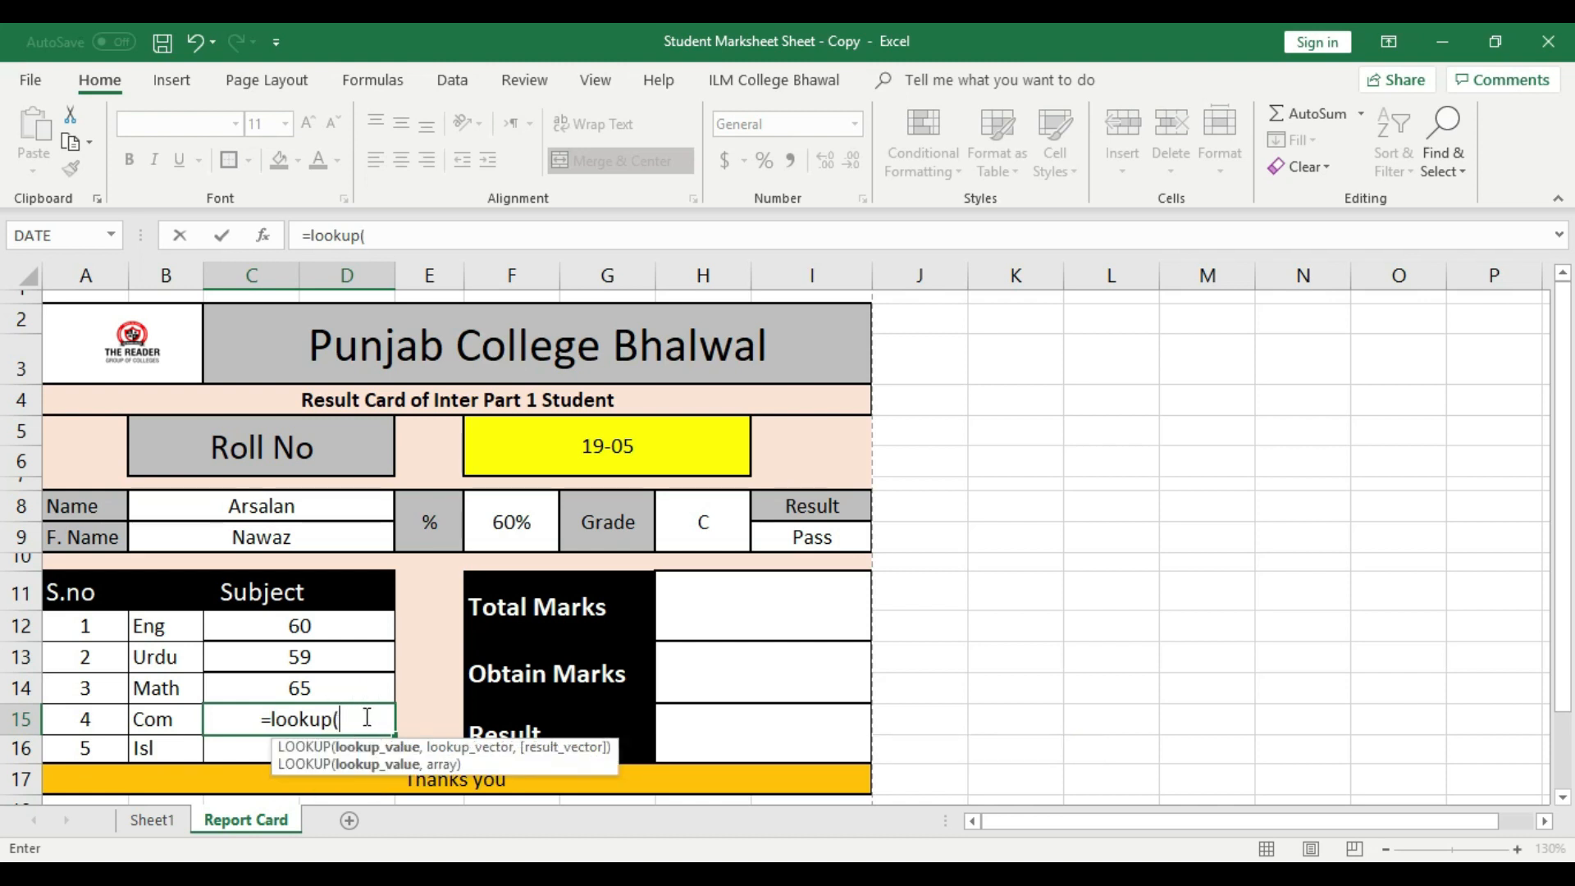
click(629, 447)
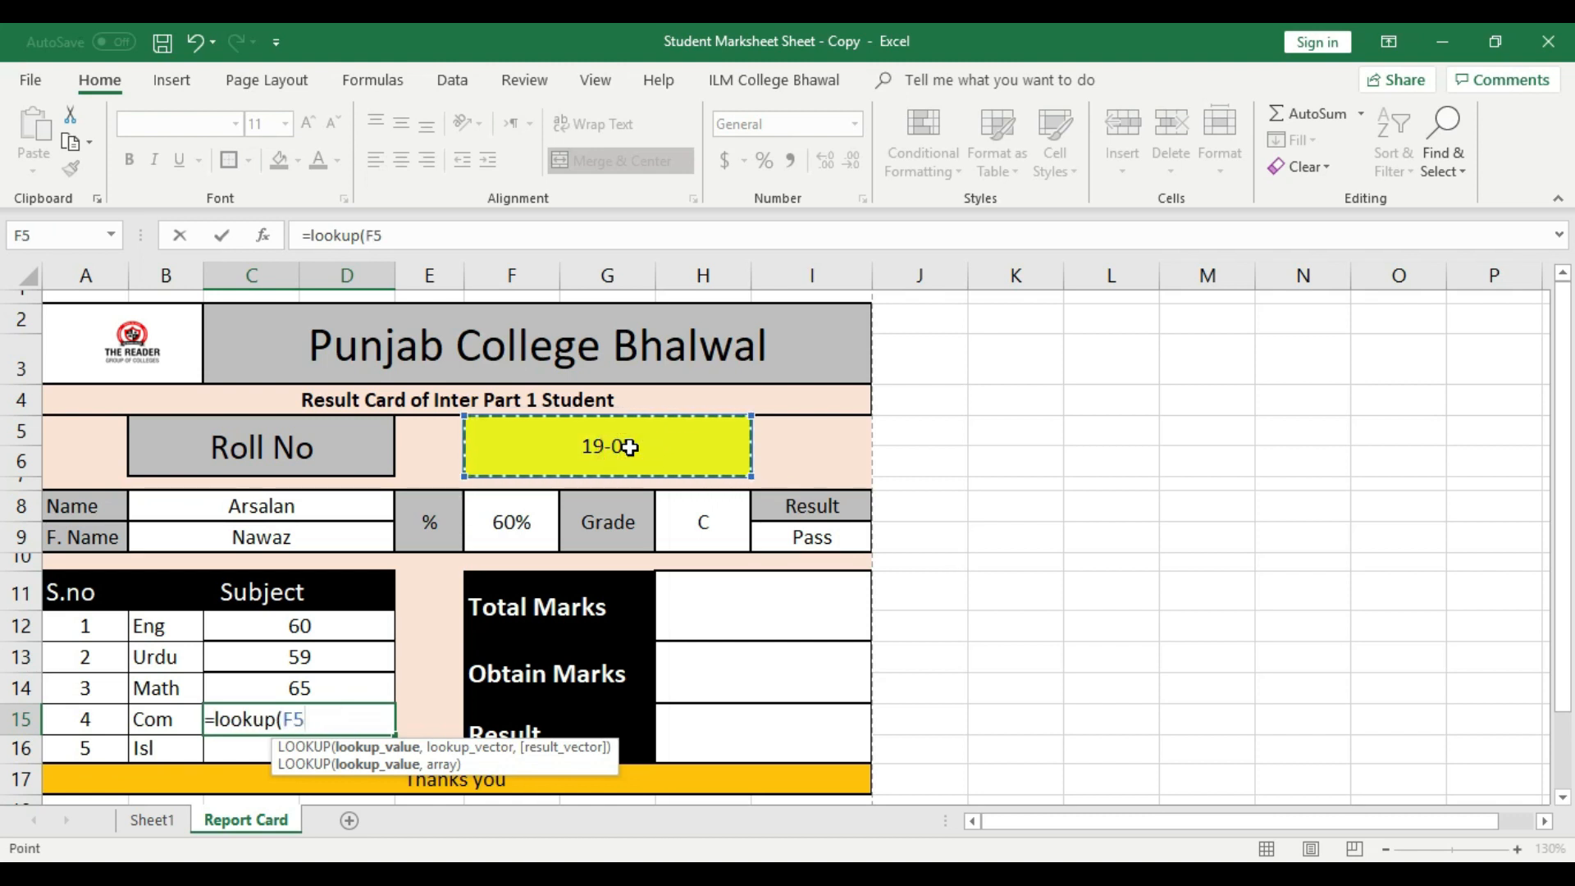
text(,)
click(153, 824)
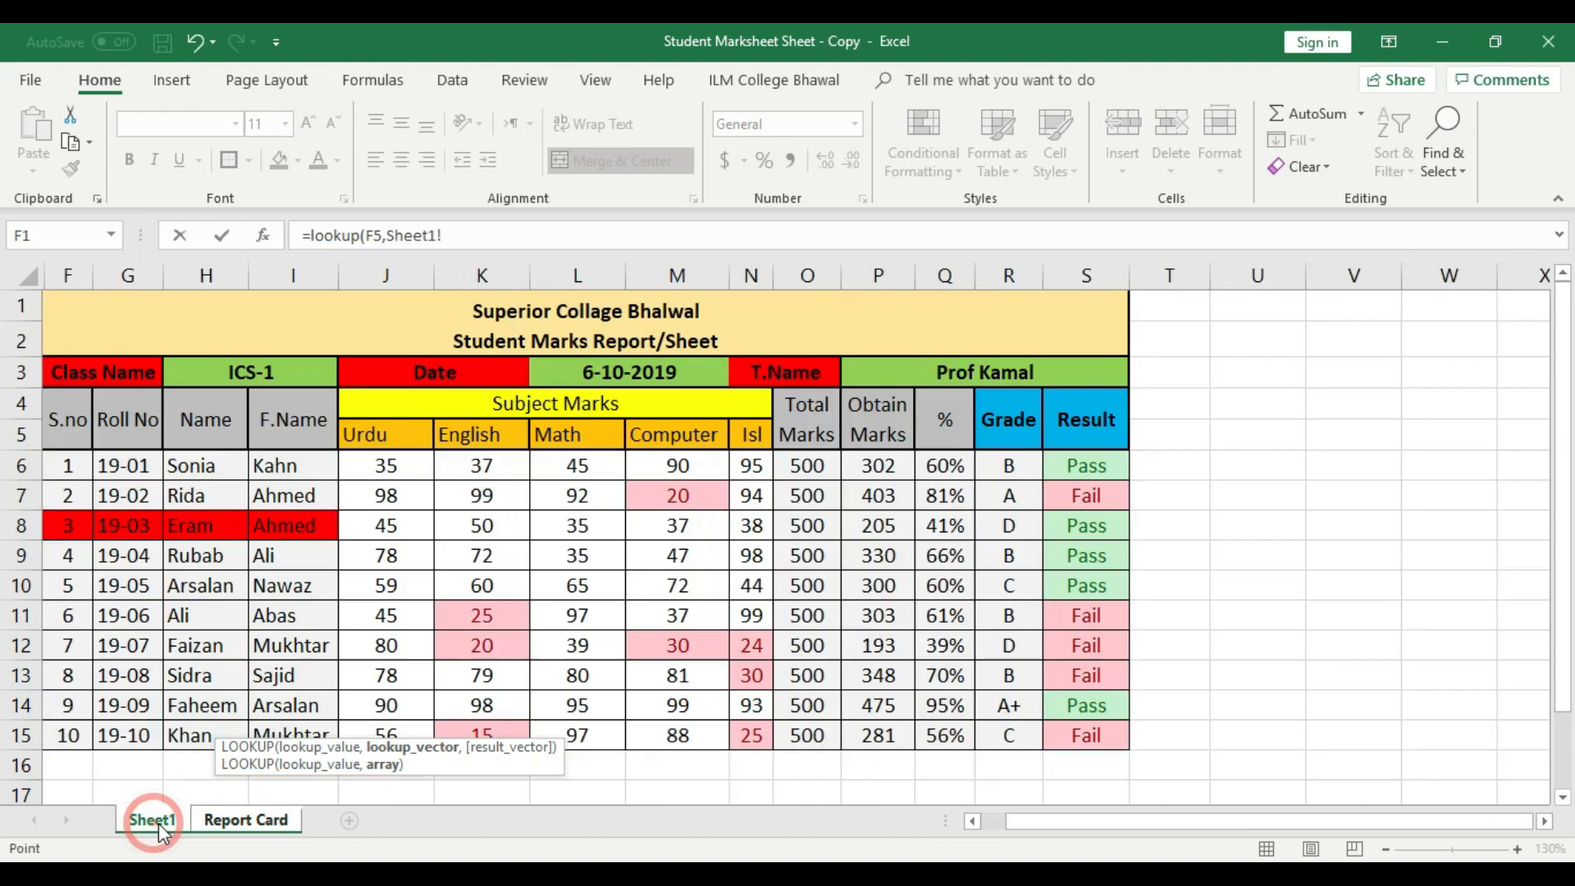
drag(126, 465, 137, 736)
text(,)
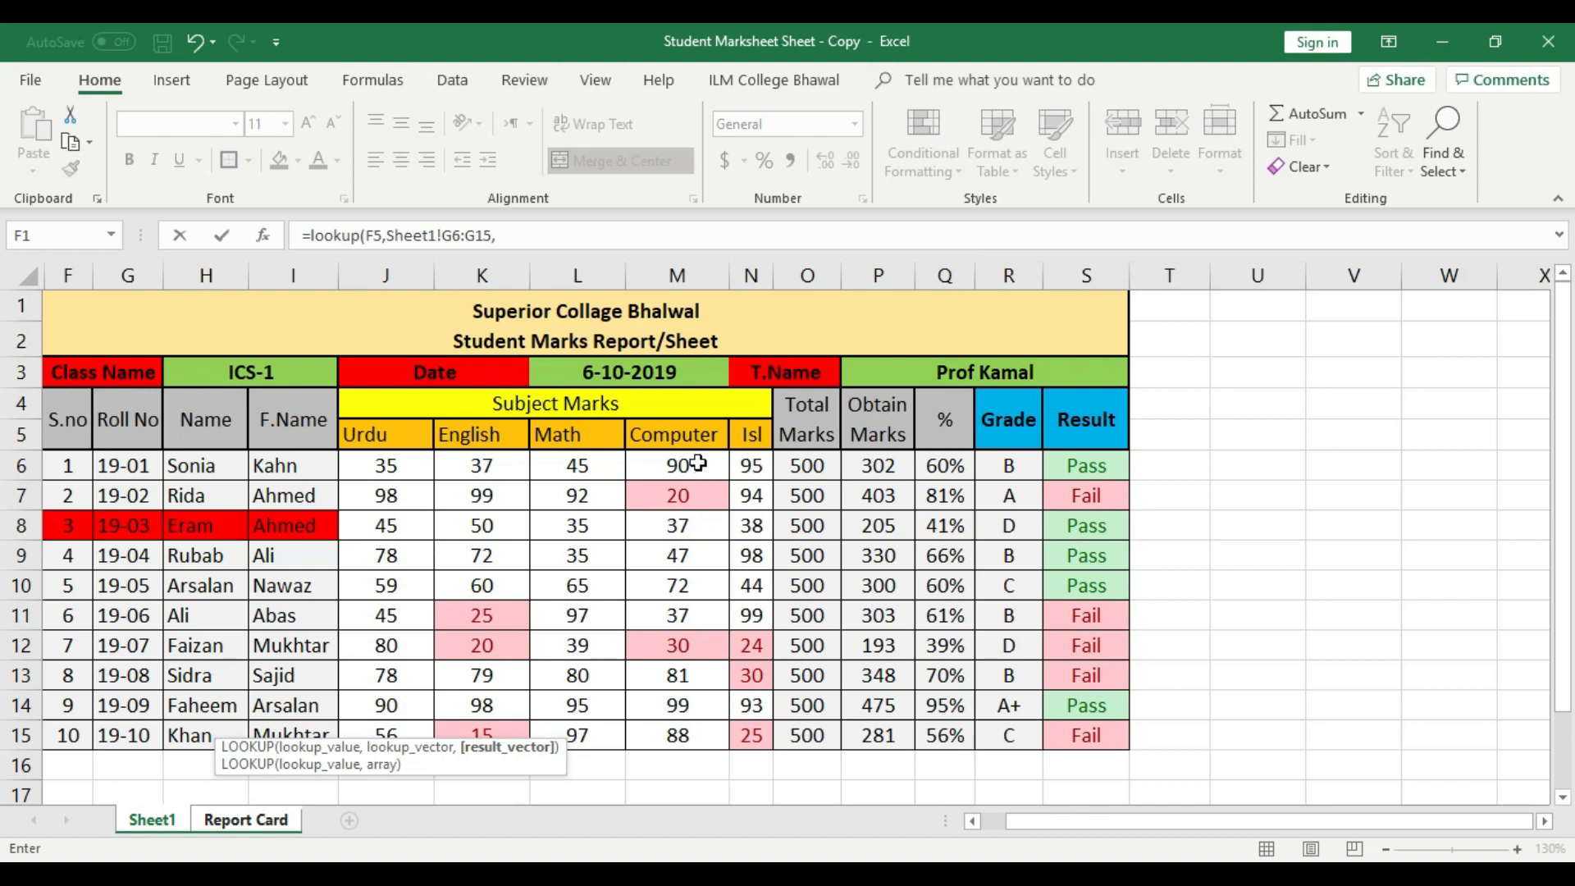
drag(697, 462, 697, 508)
drag(704, 685, 706, 732)
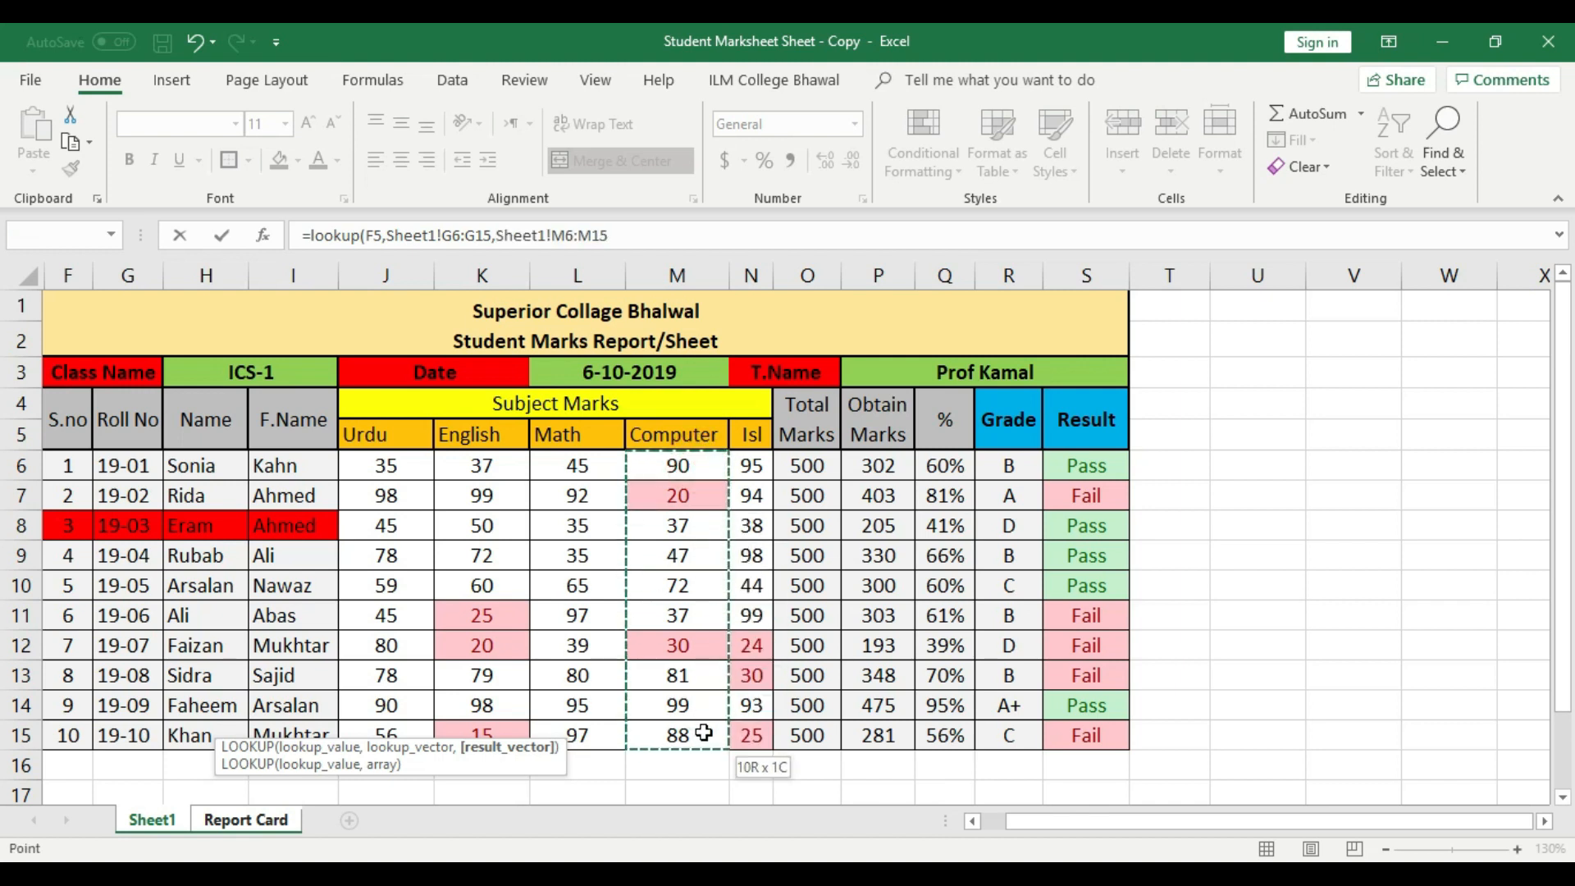
key(Return)
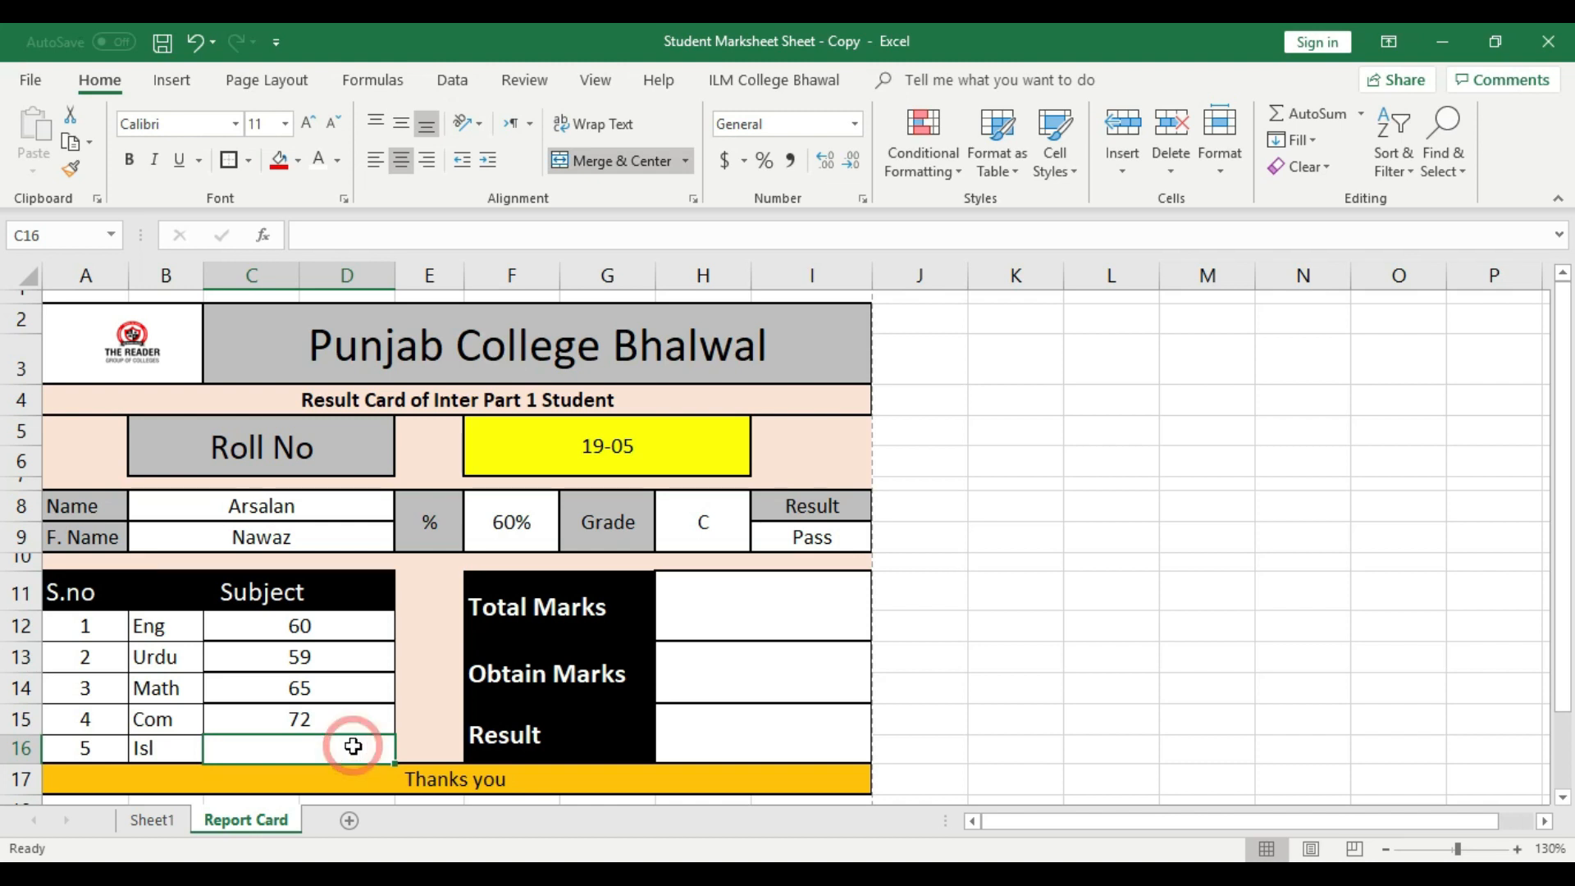
- Enter a LOOKUP formula in C16 that finds F5 in Sheet1!G6:G15 and returns the Isl marks from Sheet1!N6:N15
click(362, 719)
click(365, 744)
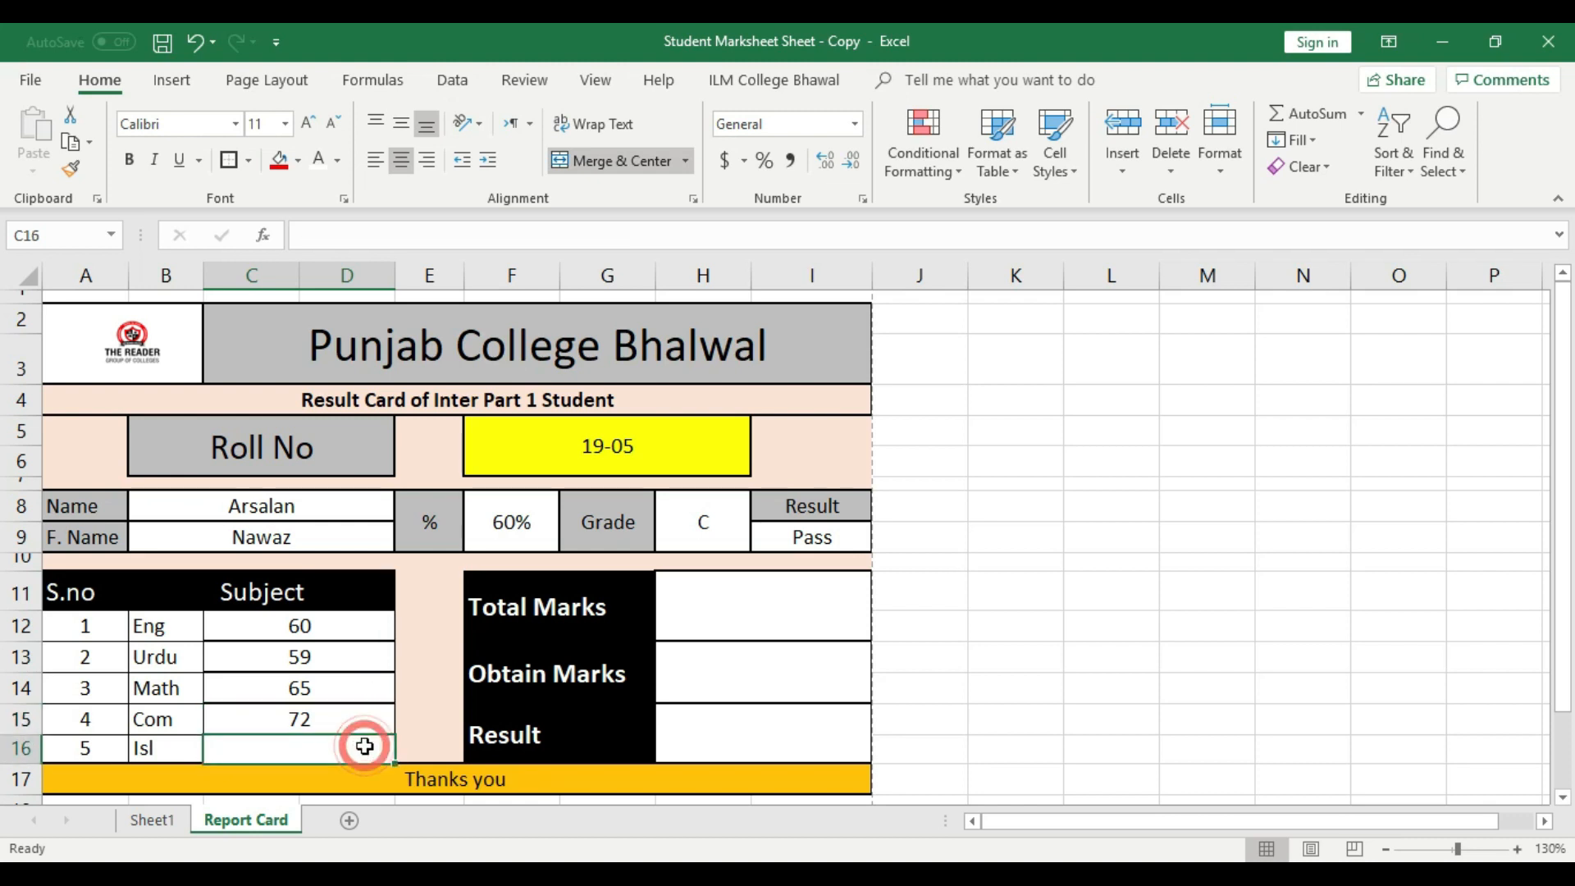
text(=look)
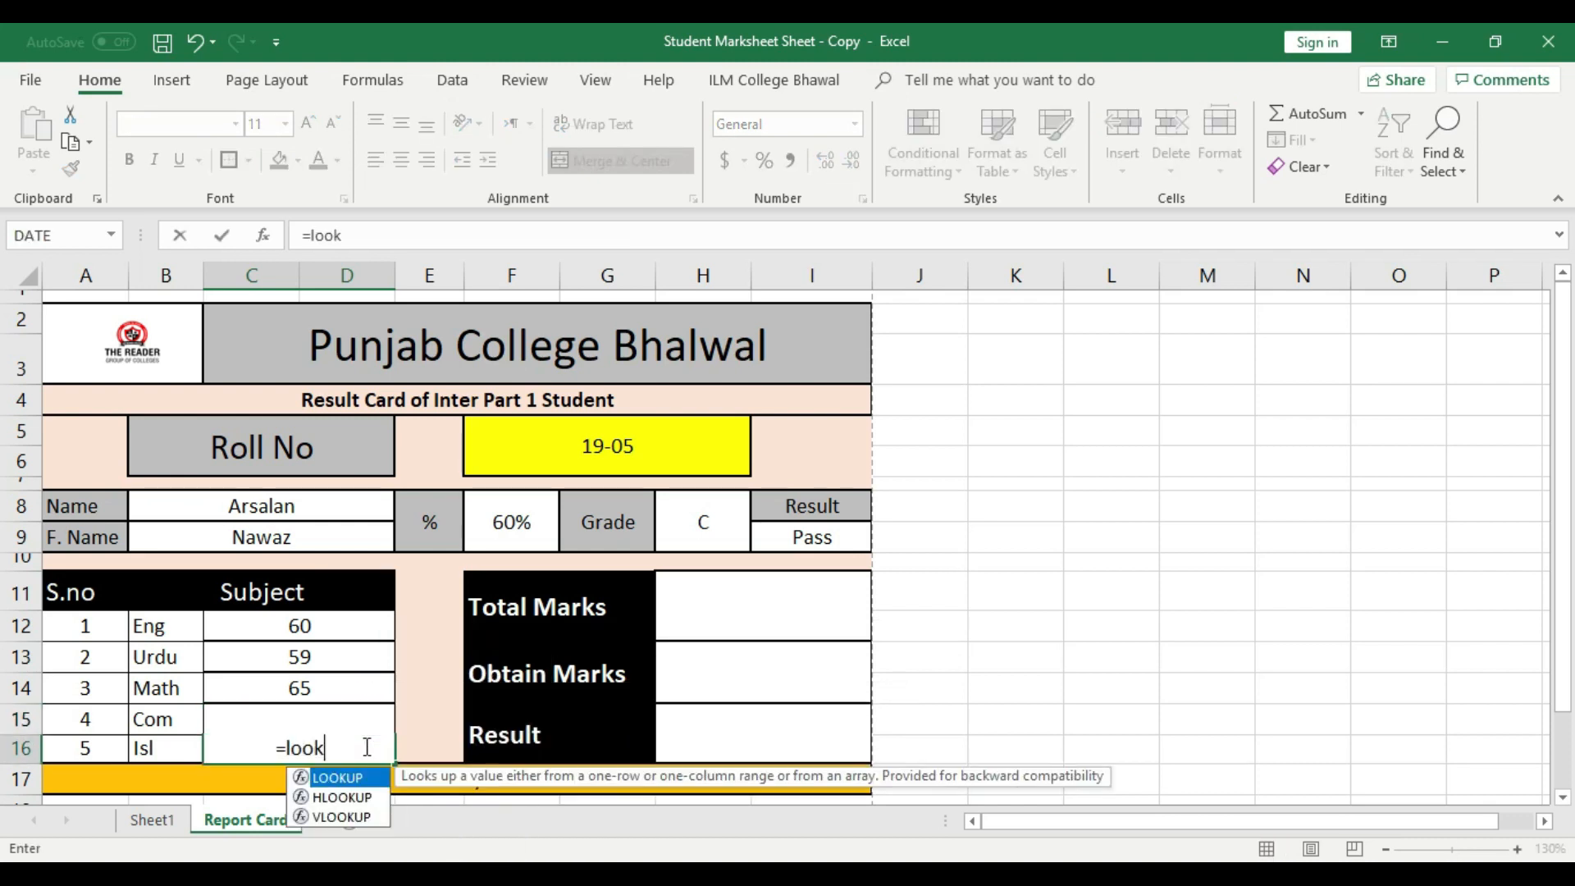
text(up)
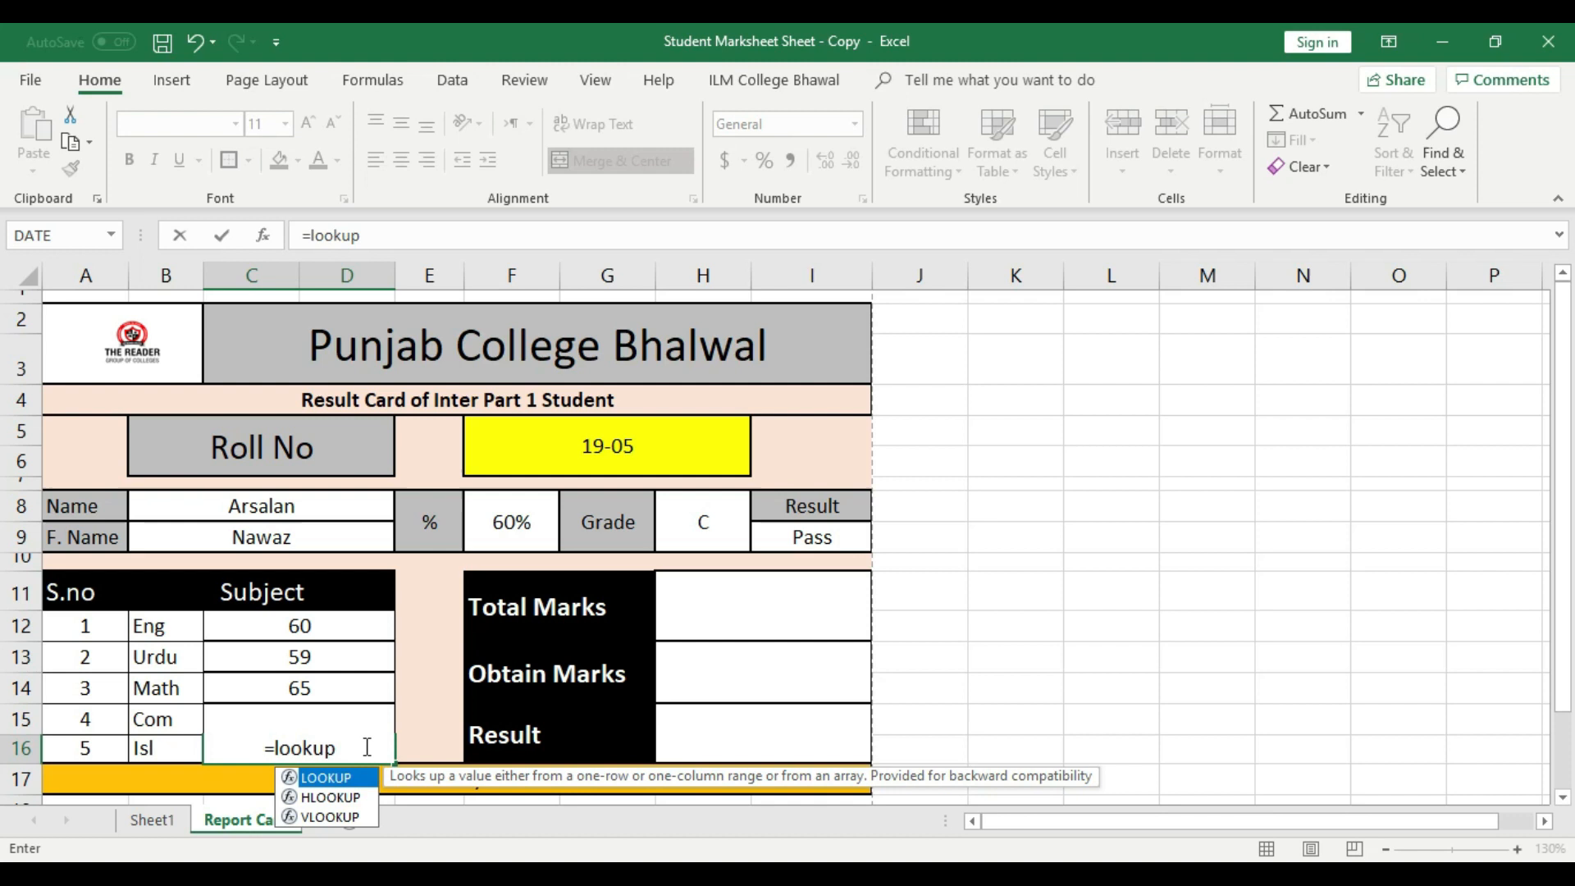
text(()
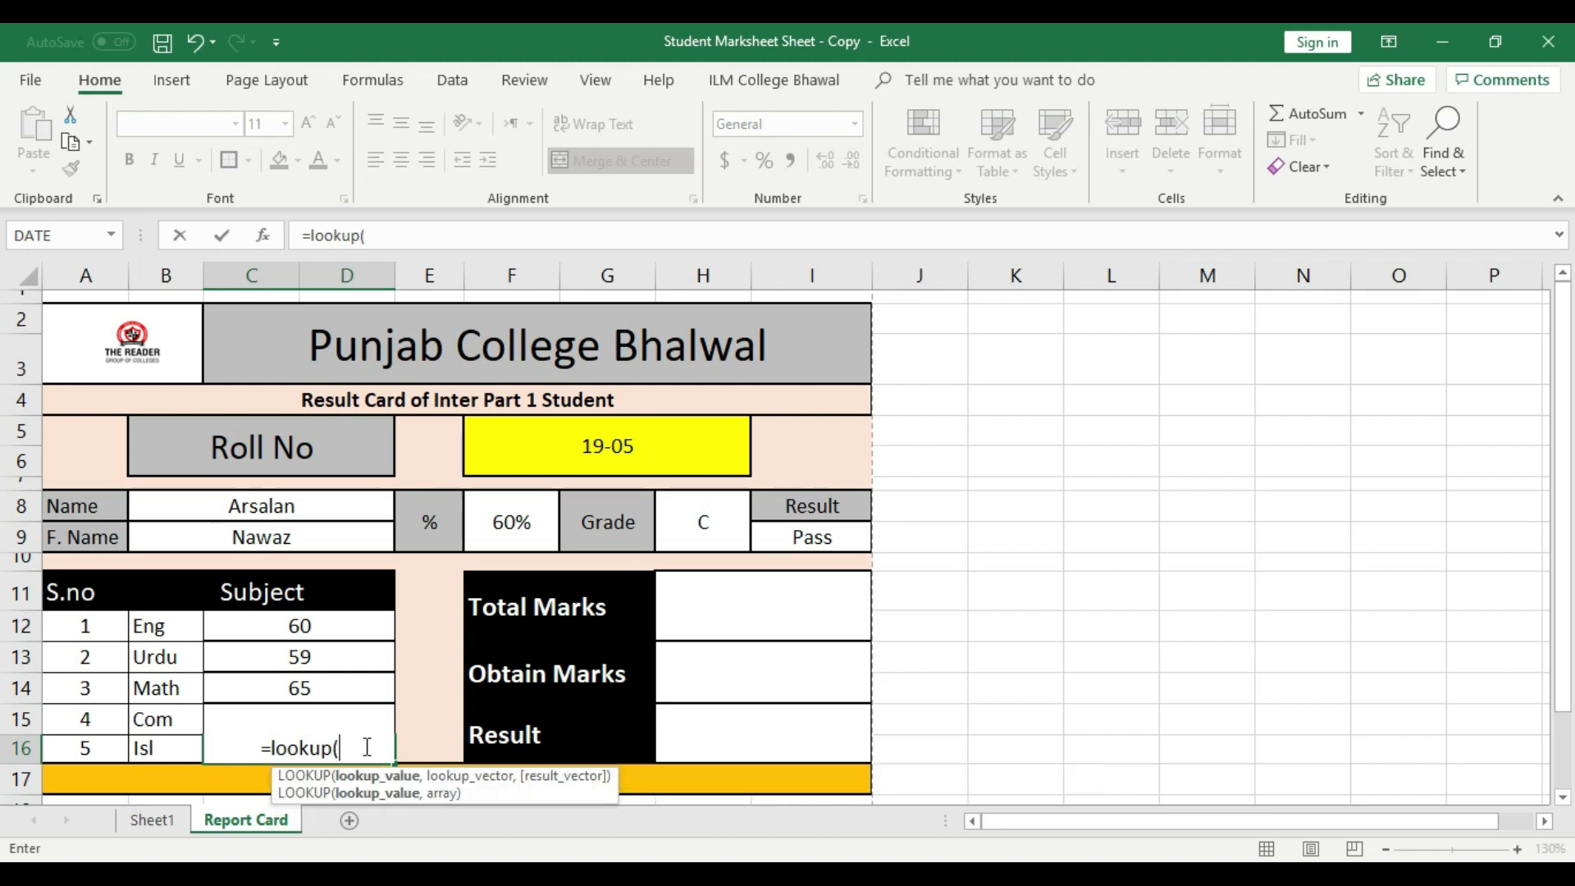
click(585, 439)
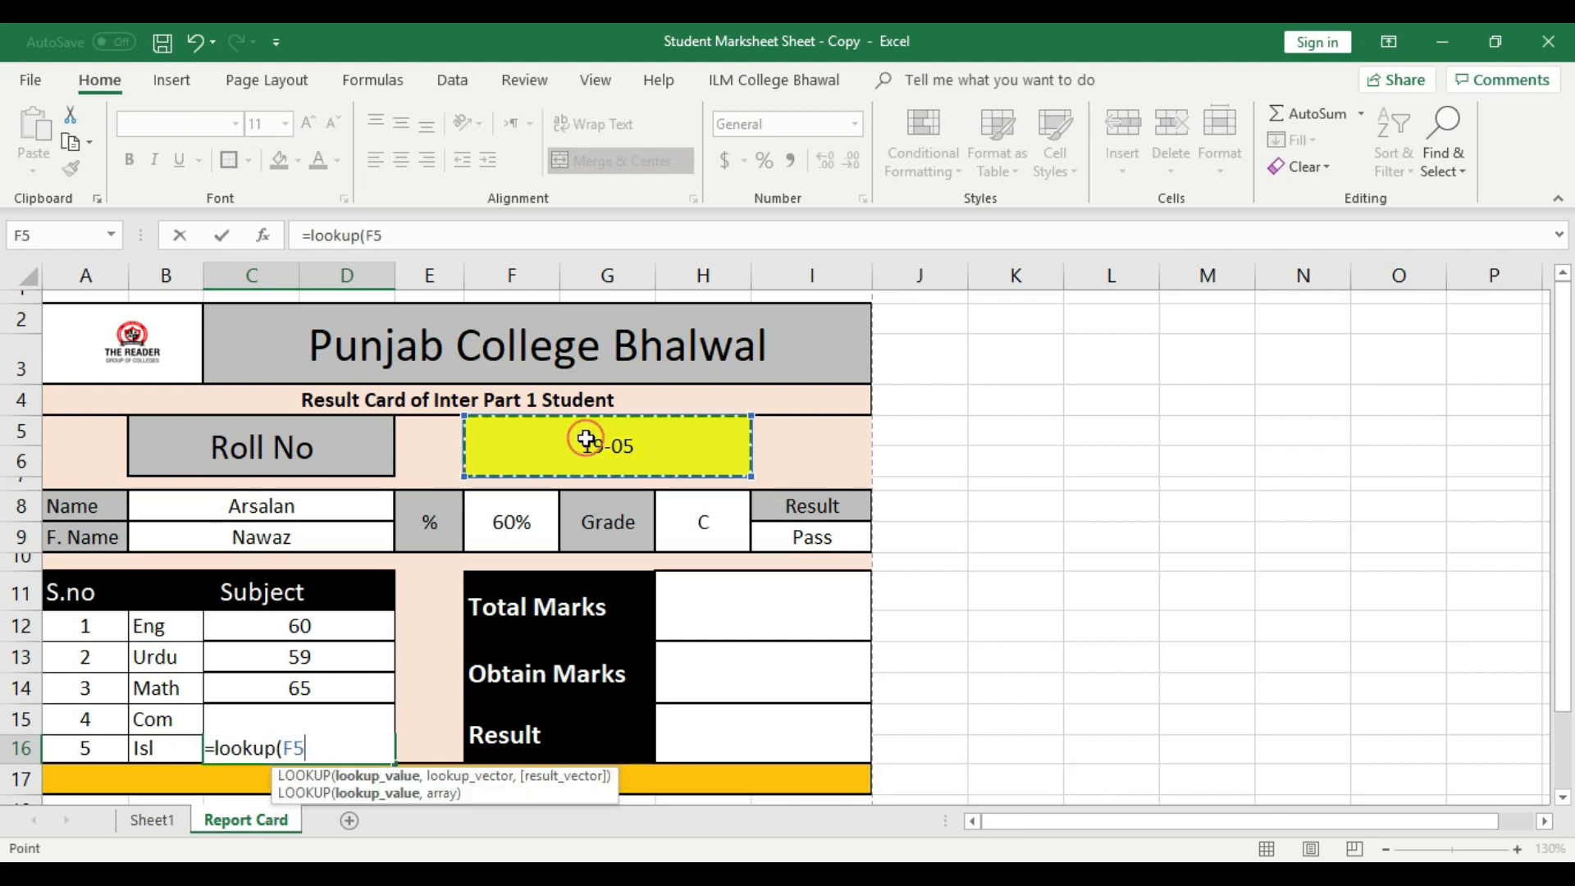
text(,)
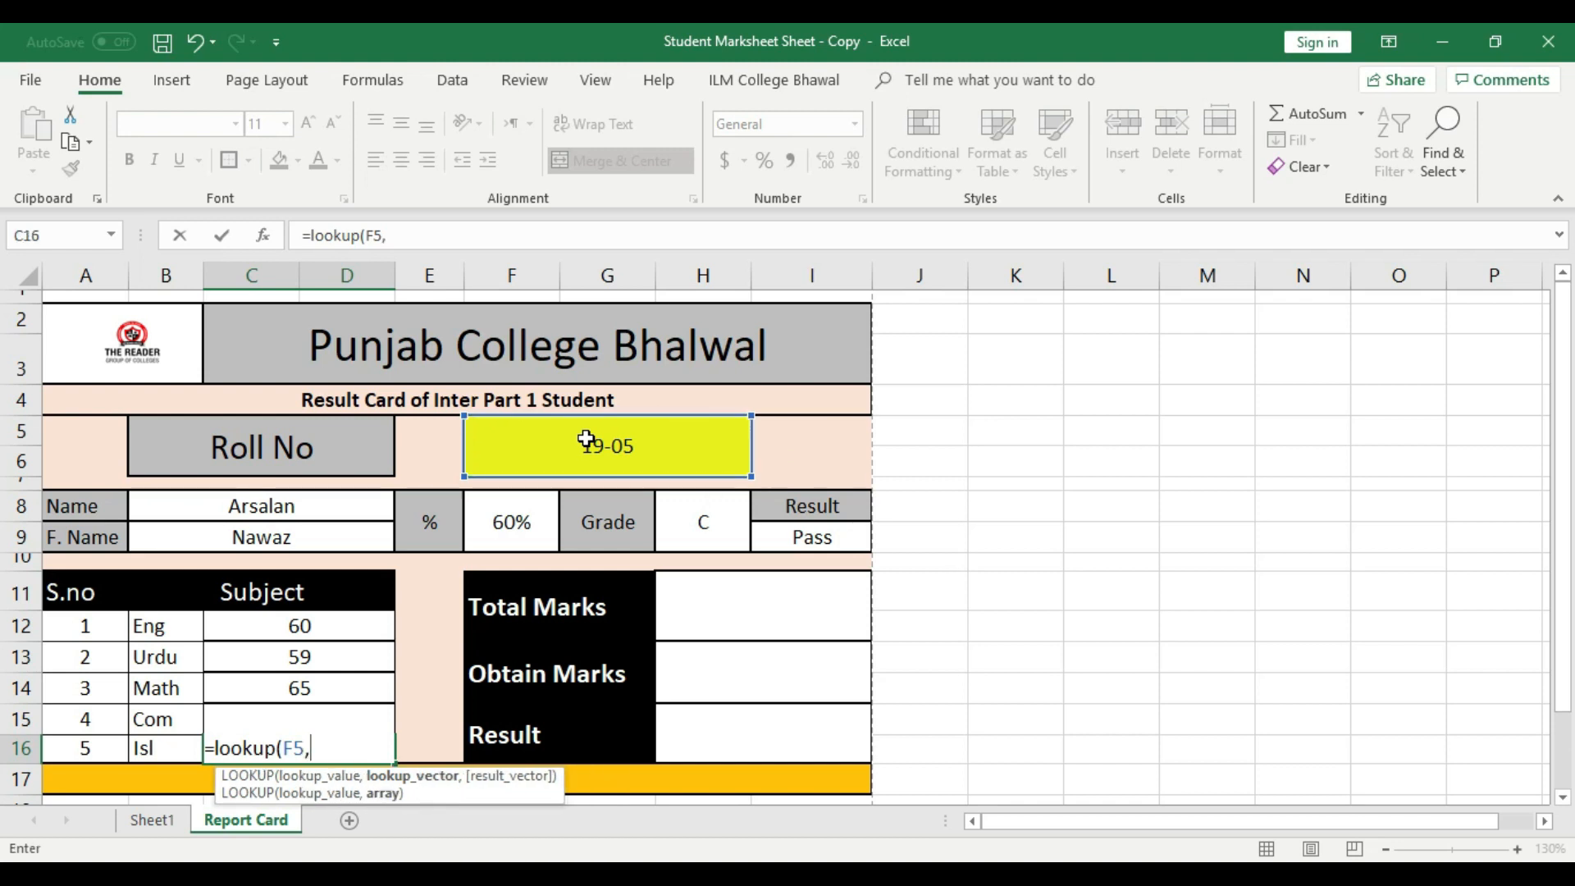
click(161, 819)
drag(131, 466, 143, 734)
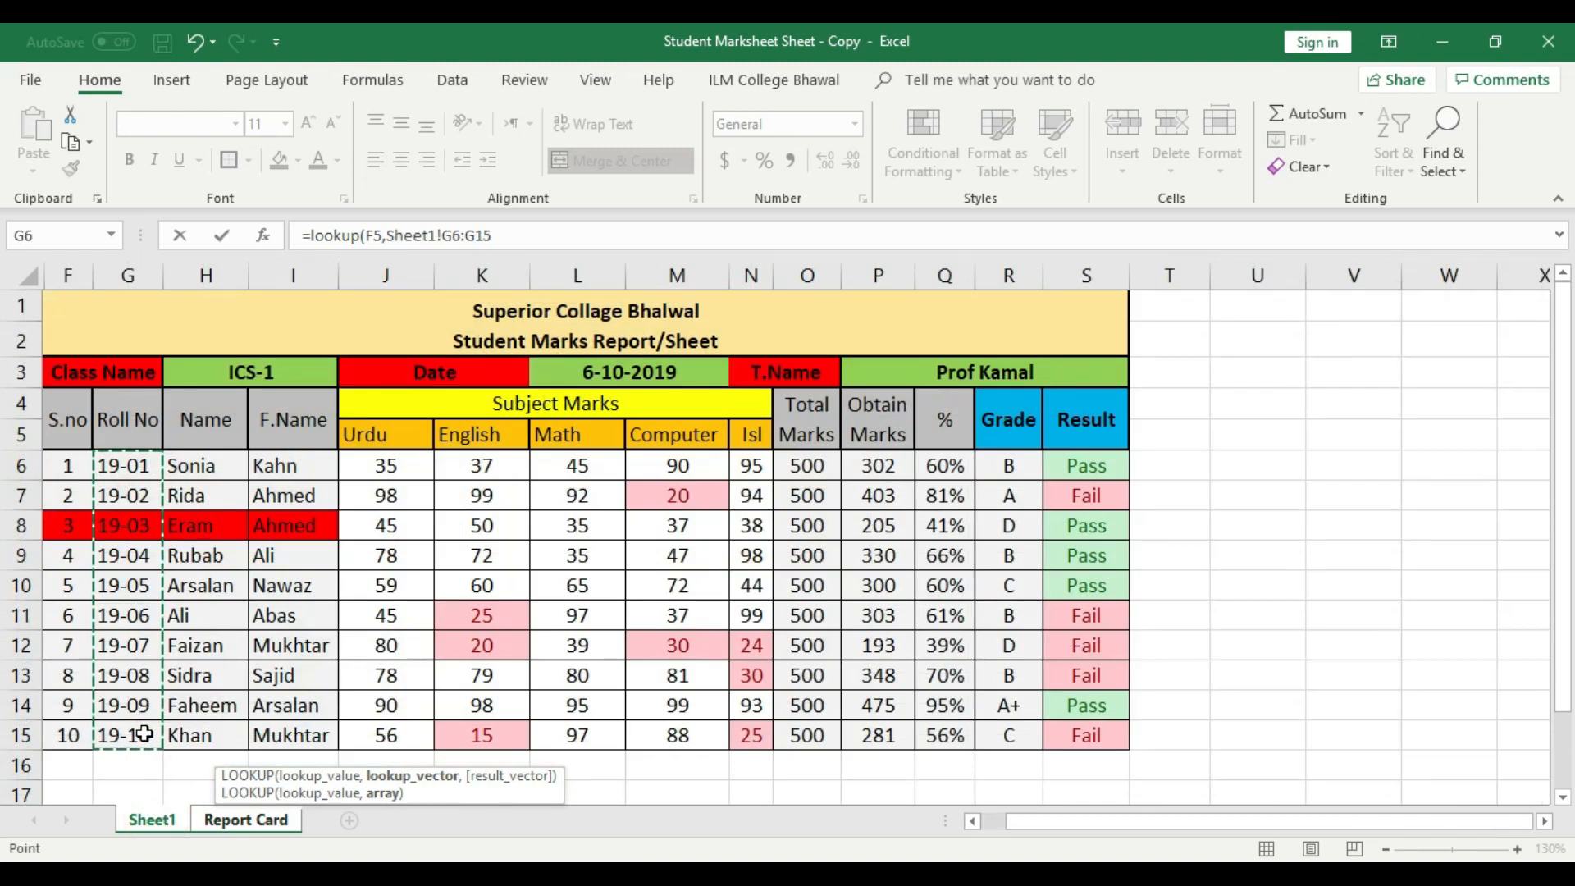
text(,)
drag(753, 465, 752, 733)
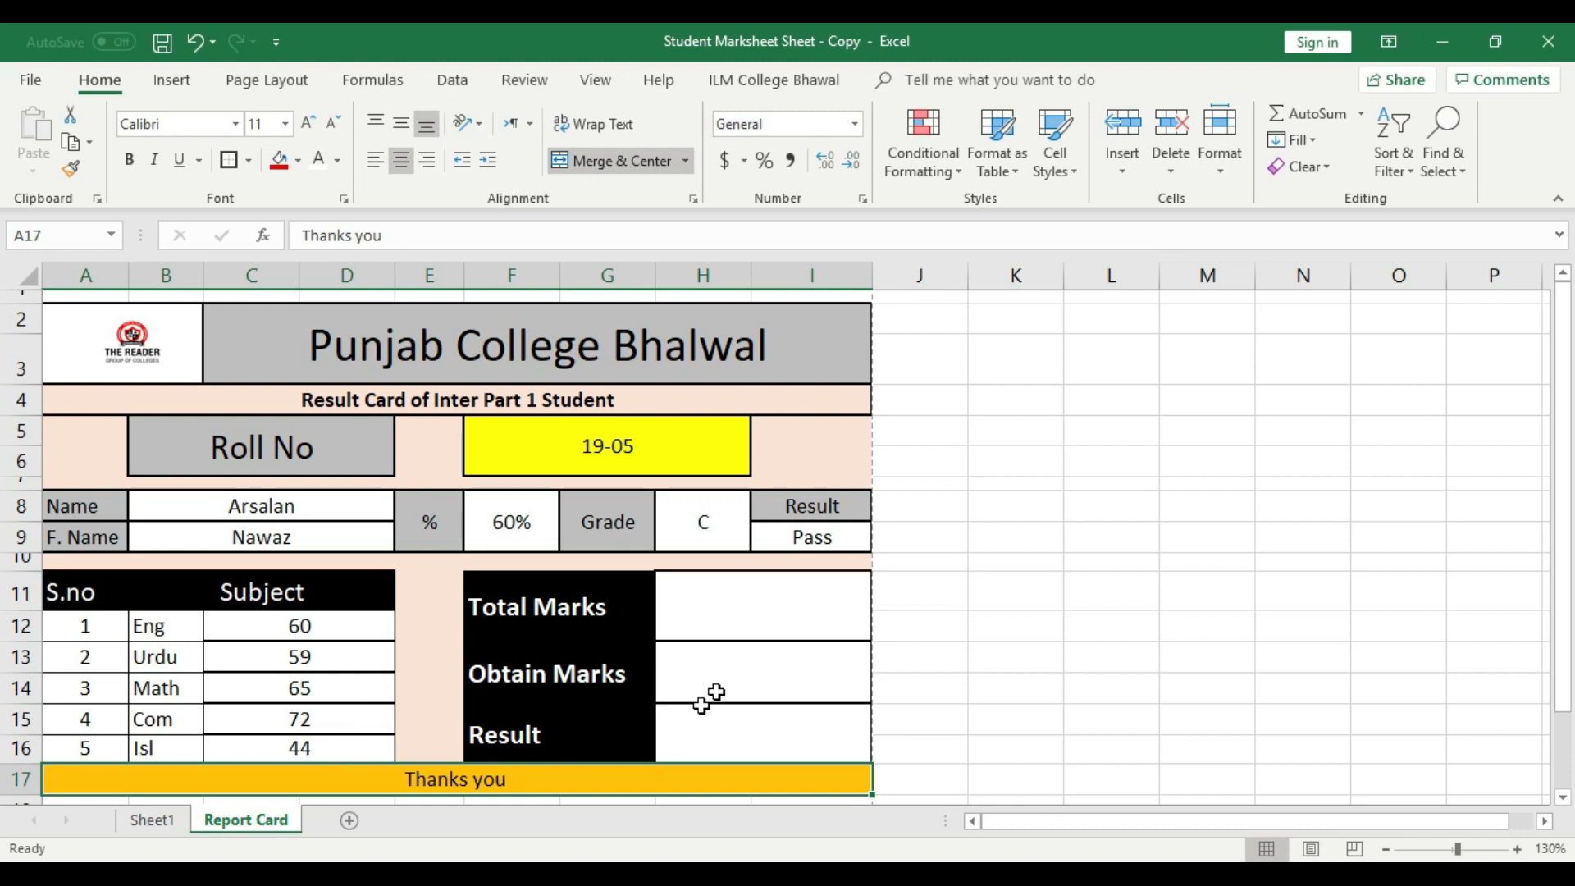
click(718, 607)
click(732, 671)
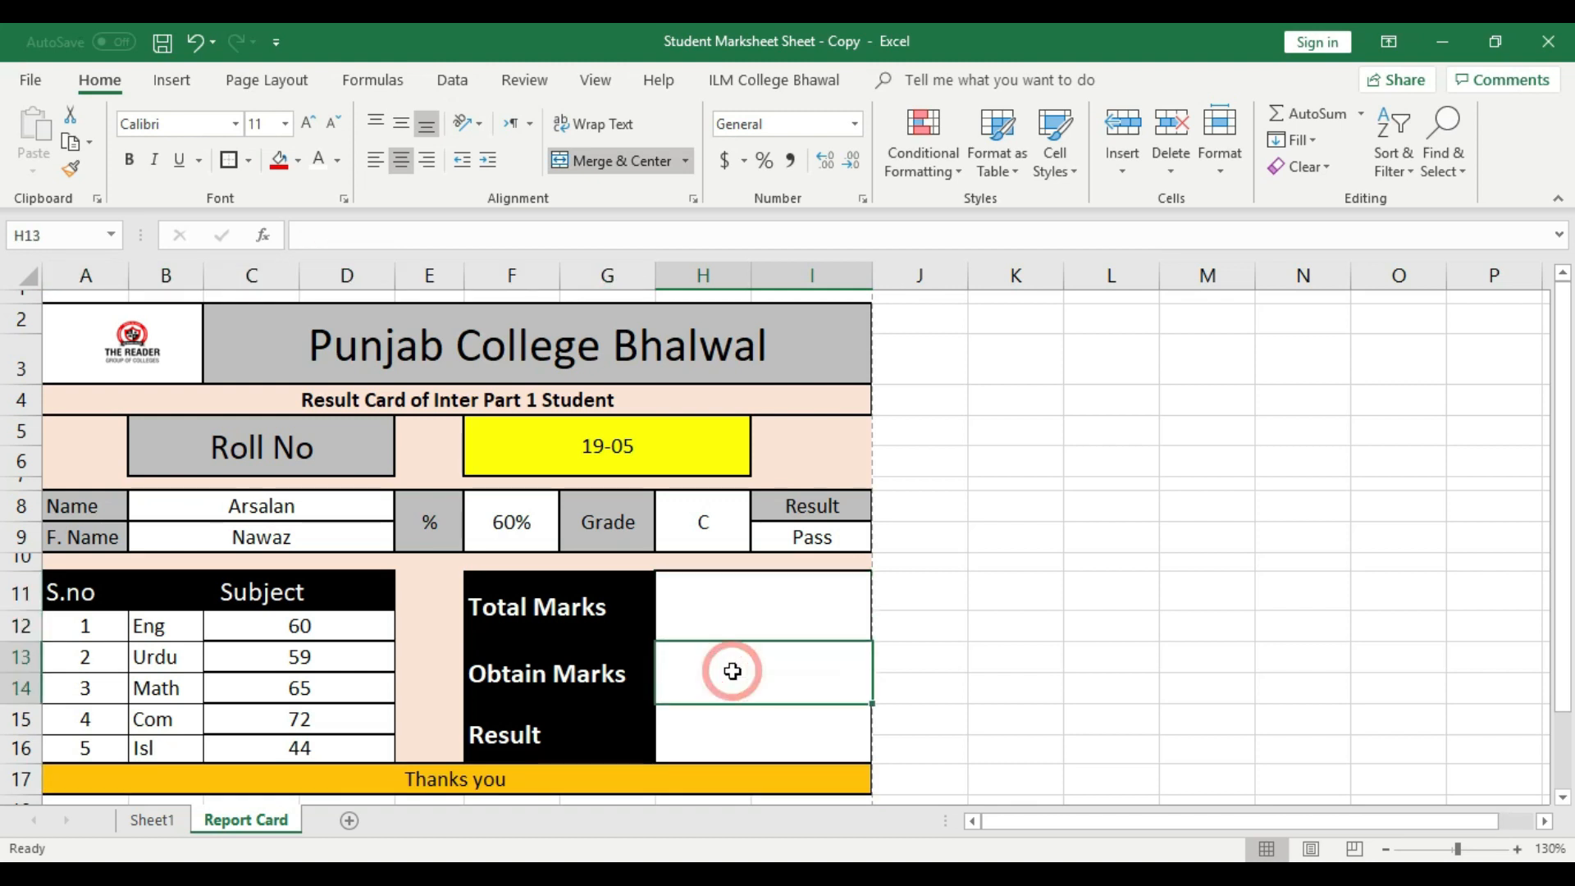
click(740, 721)
click(958, 587)
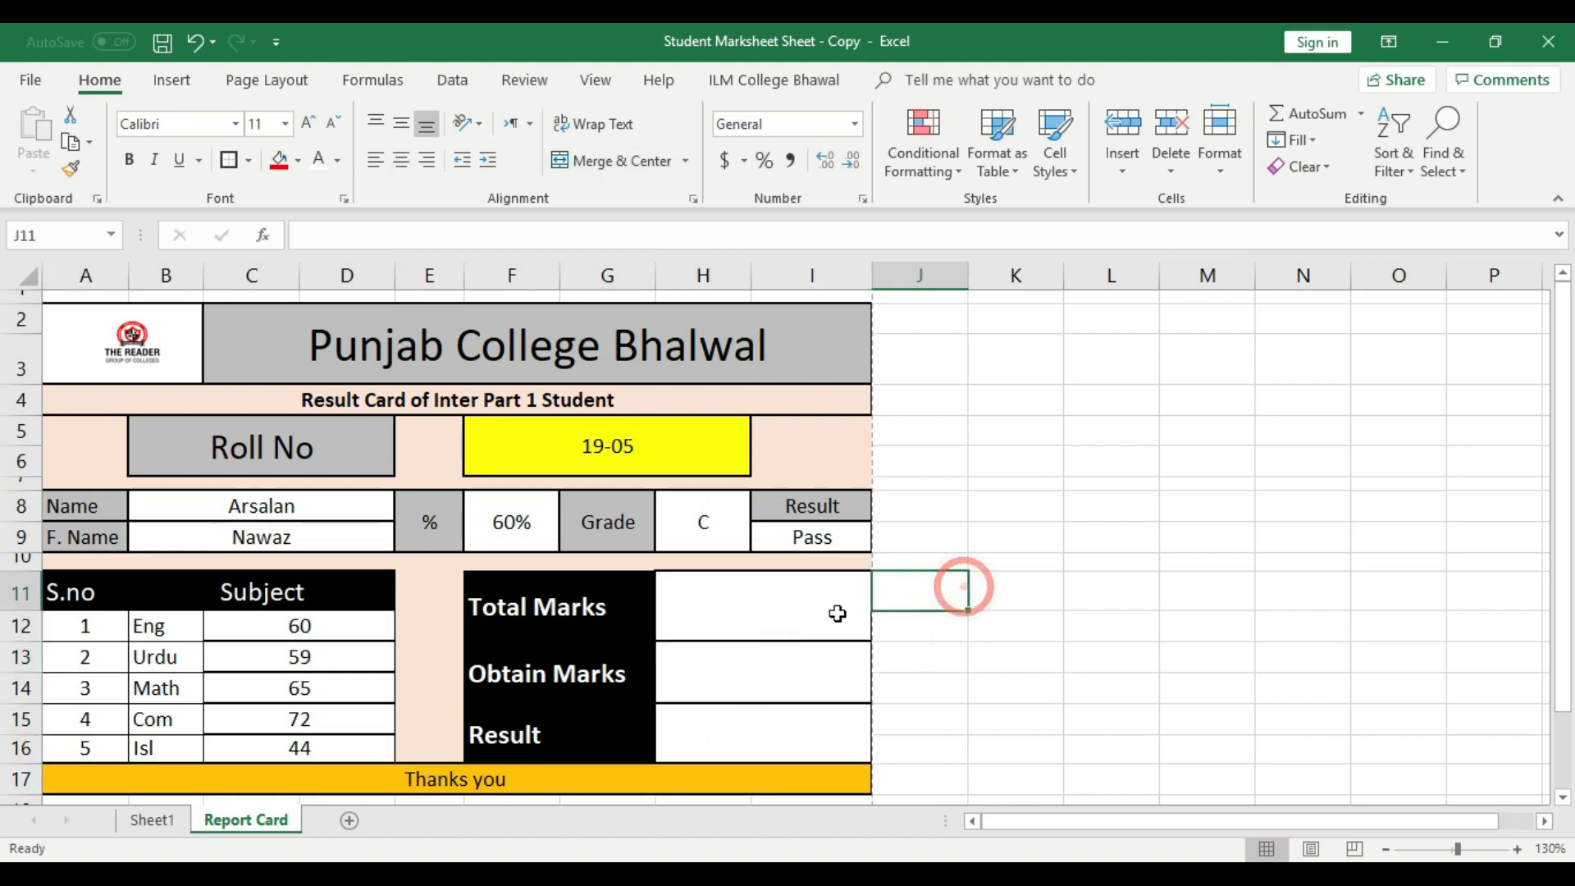
- Enter a LOOKUP formula in H11 that finds F5 in Sheet1!G6:G15 and returns Total Marks from Sheet1!O6:O15, and middle-align the cell vertically
click(837, 612)
double_click(840, 615)
text(=)
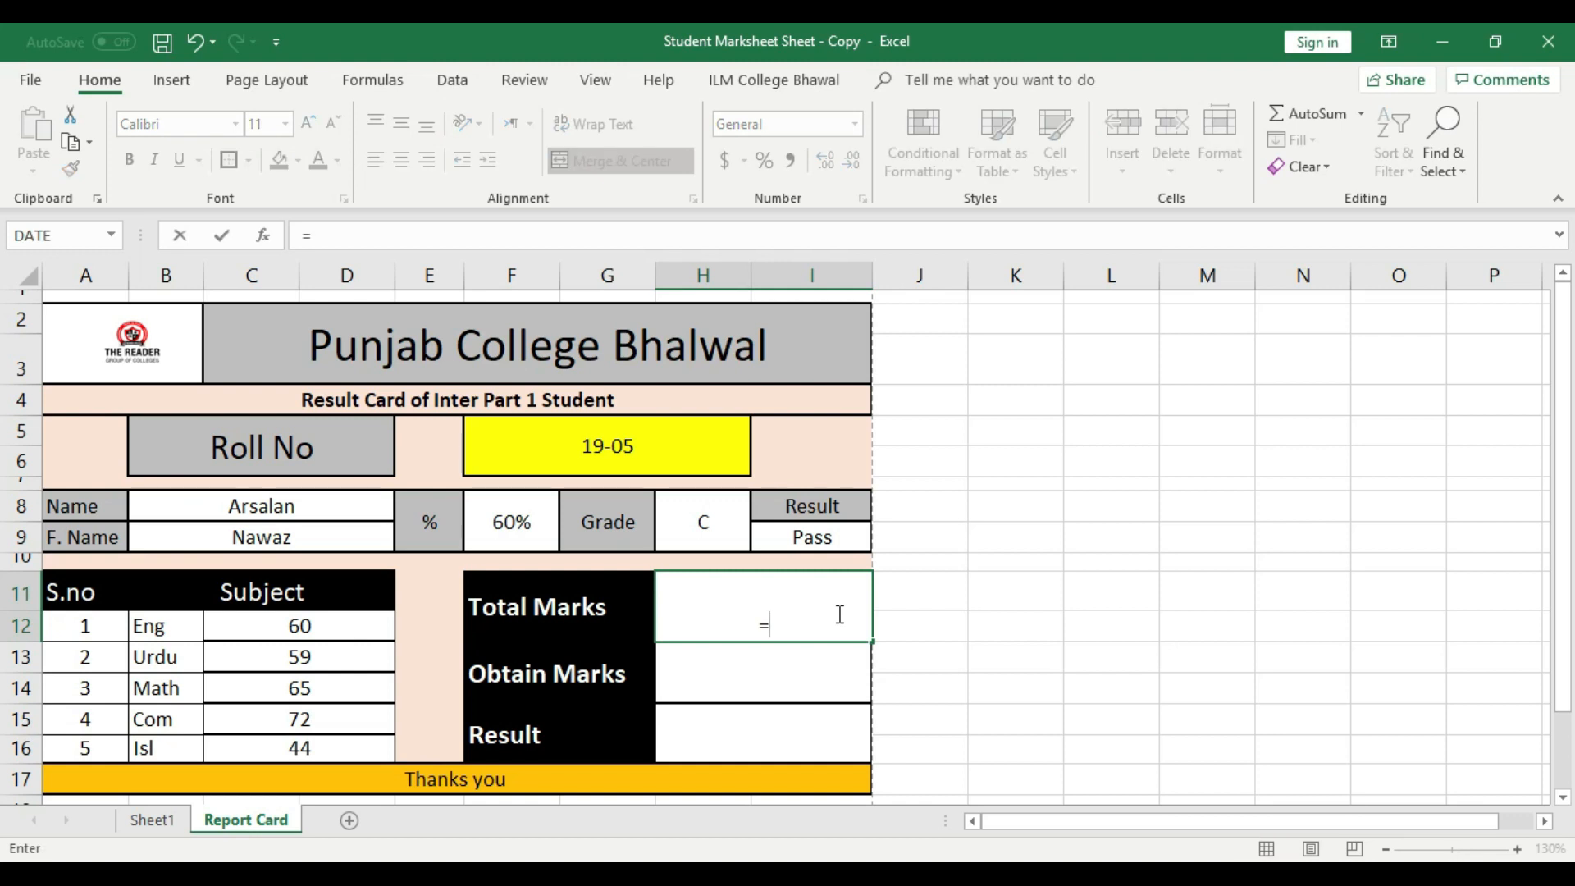
text(lookup)
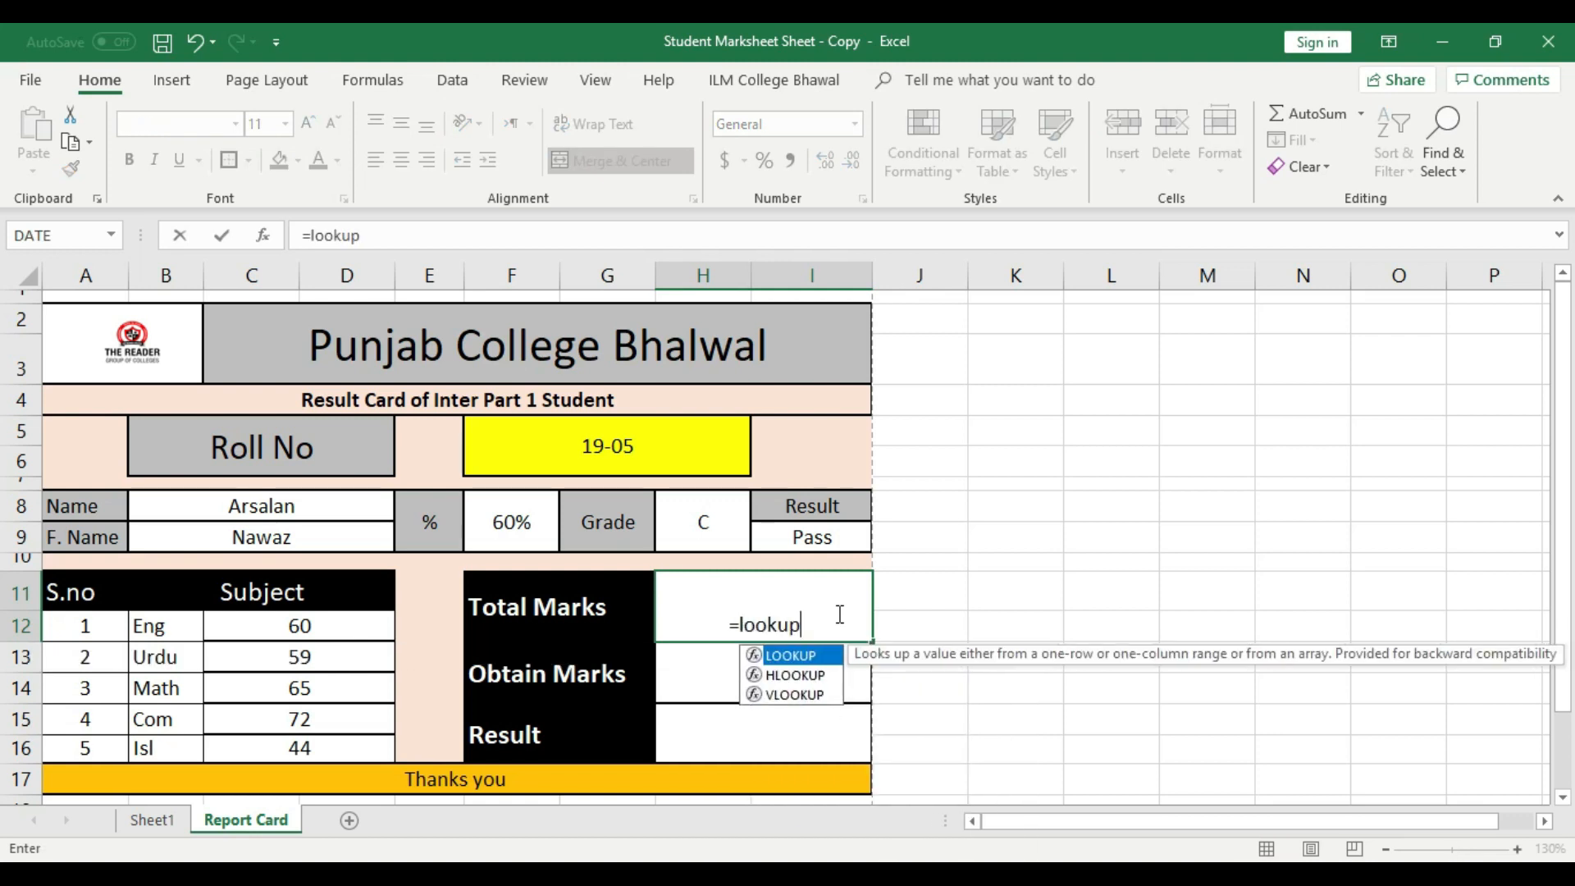
text(()
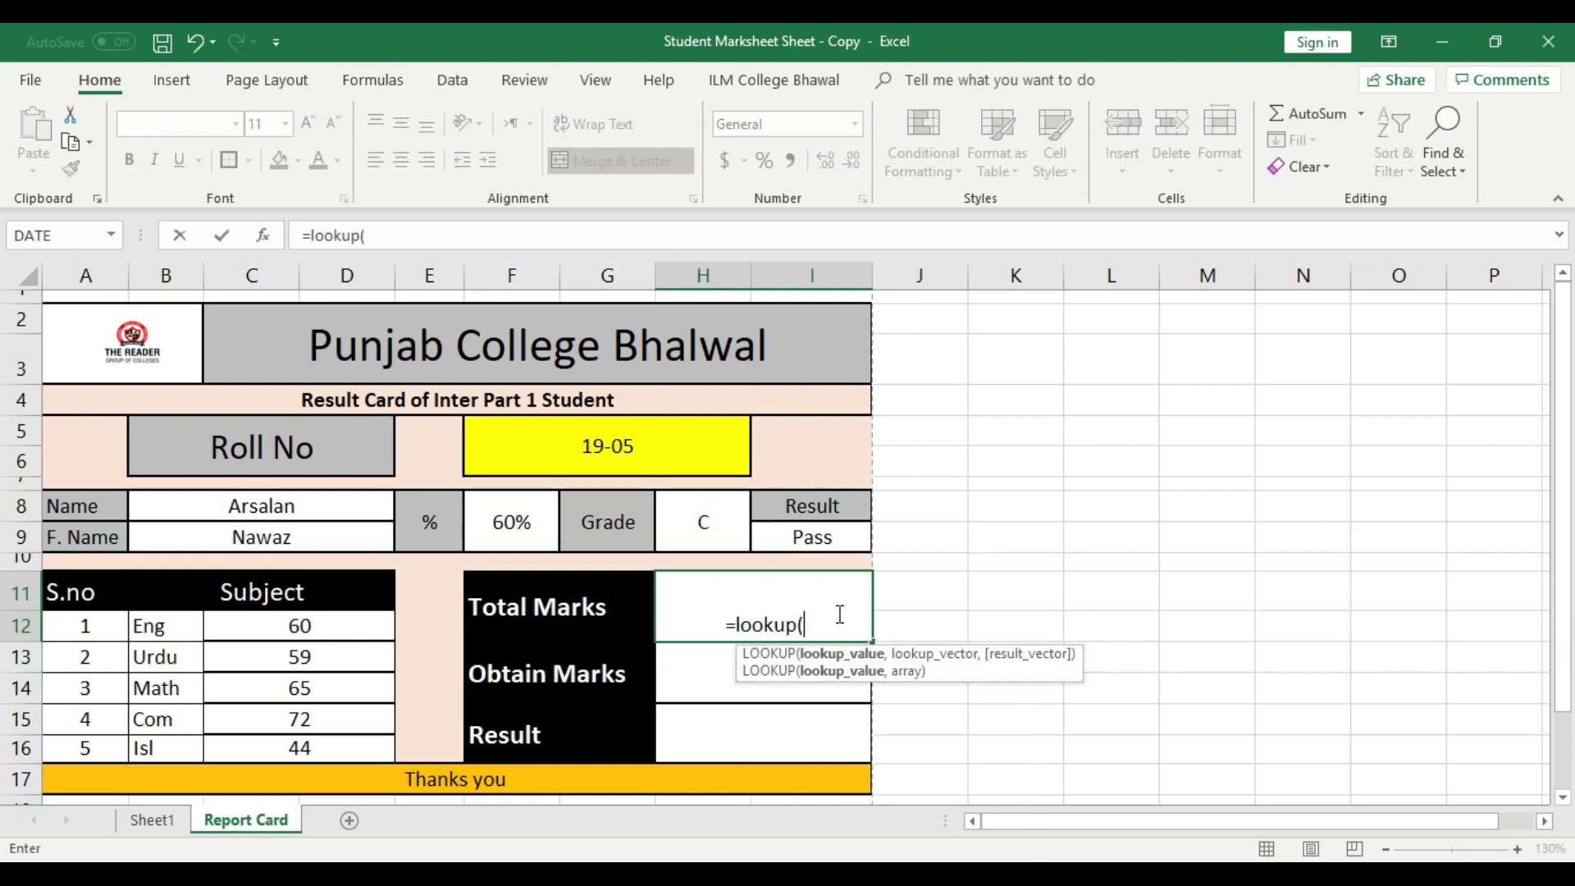
click(673, 438)
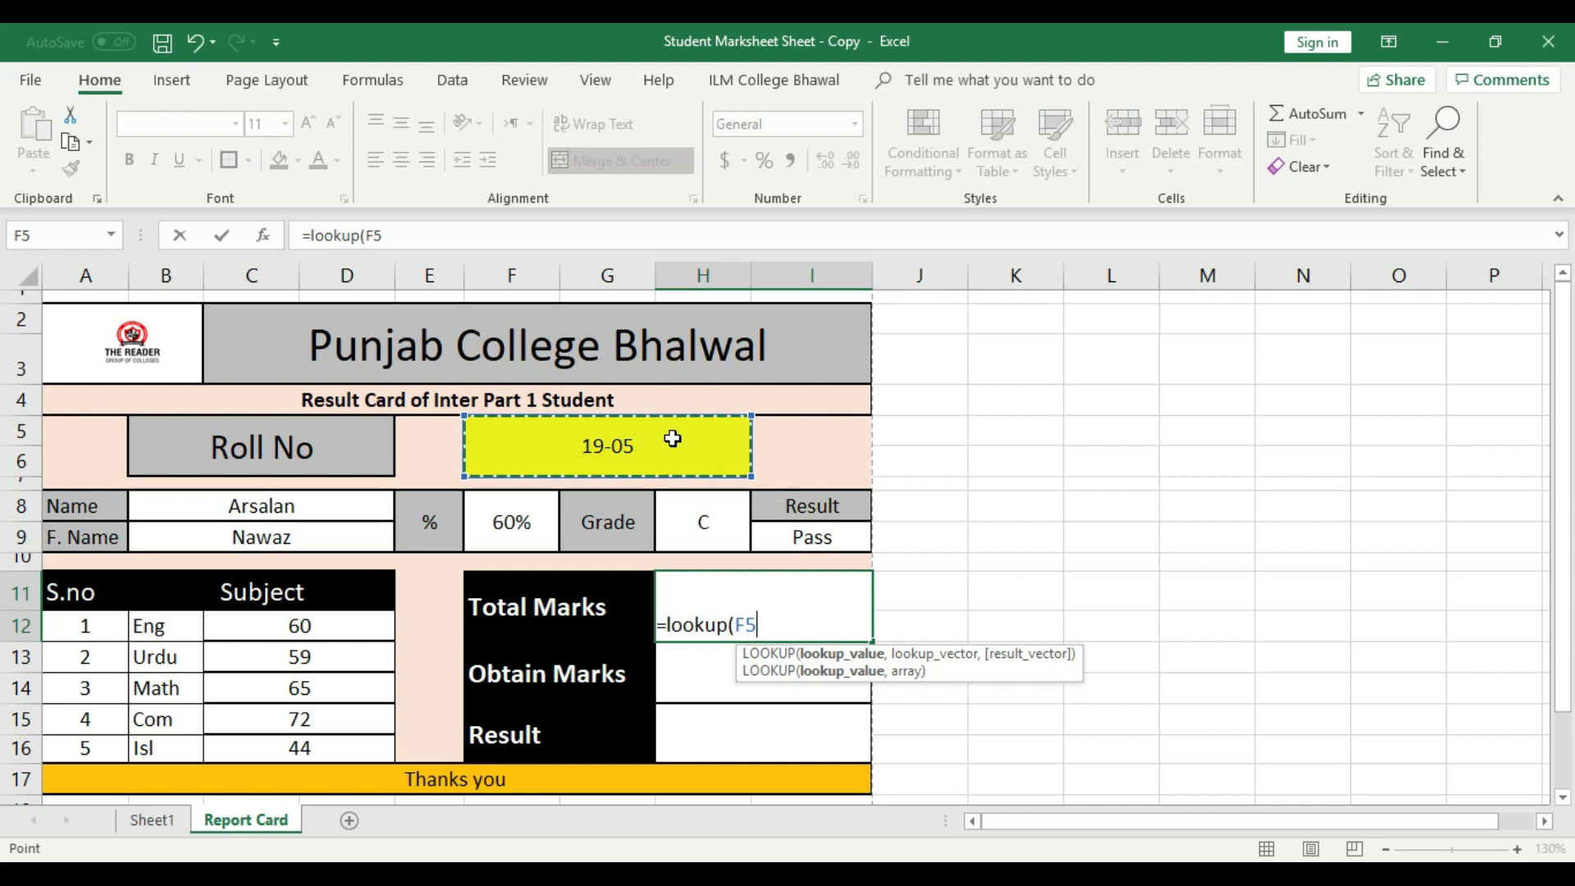
text(,)
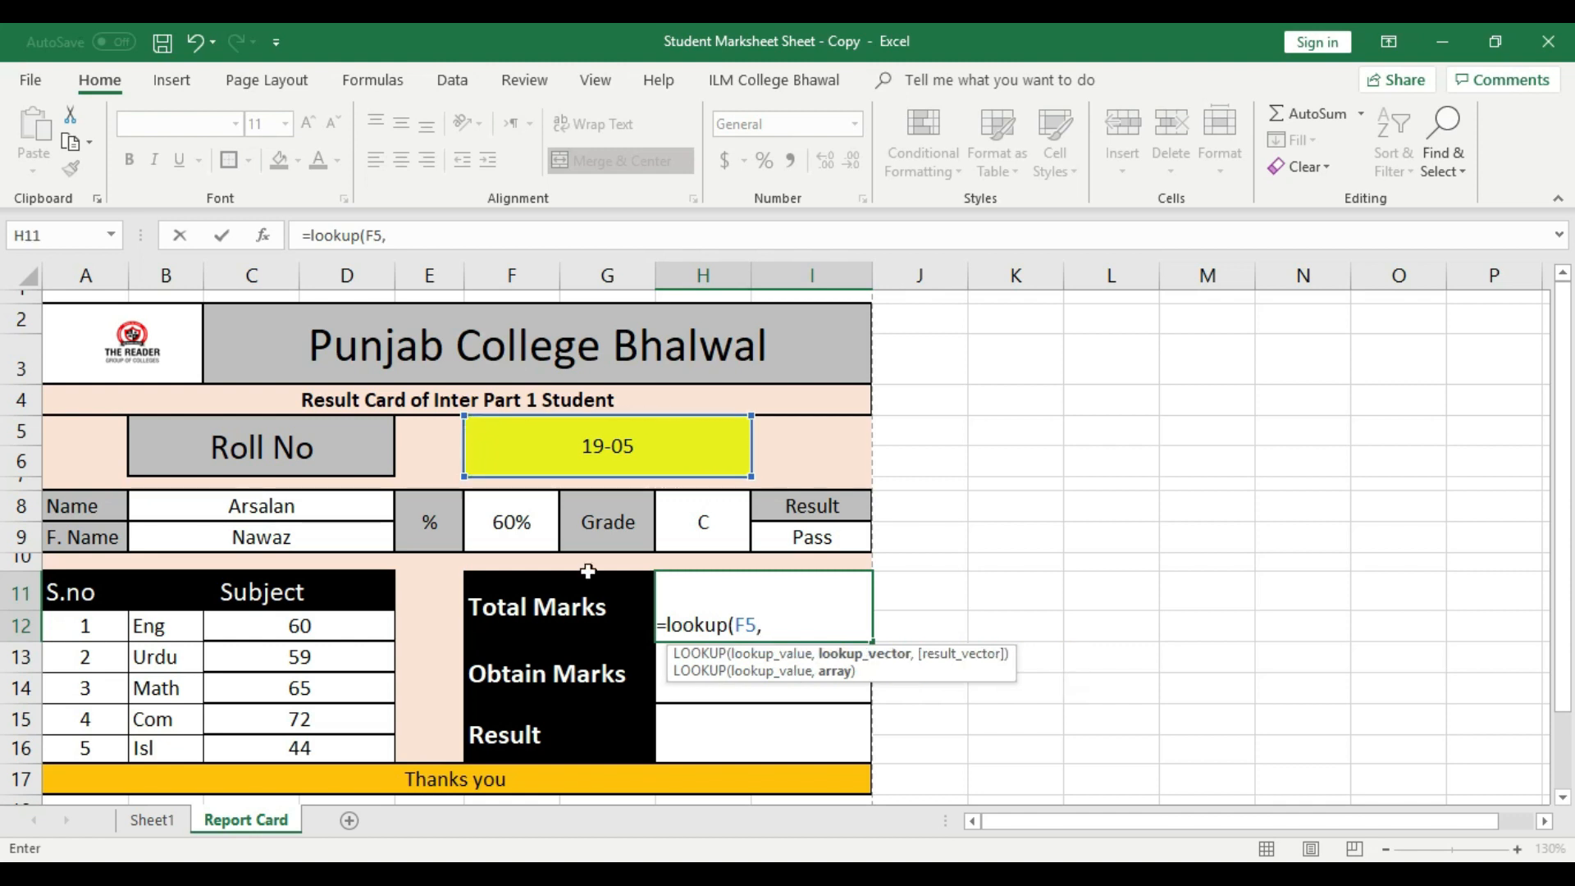
click(148, 821)
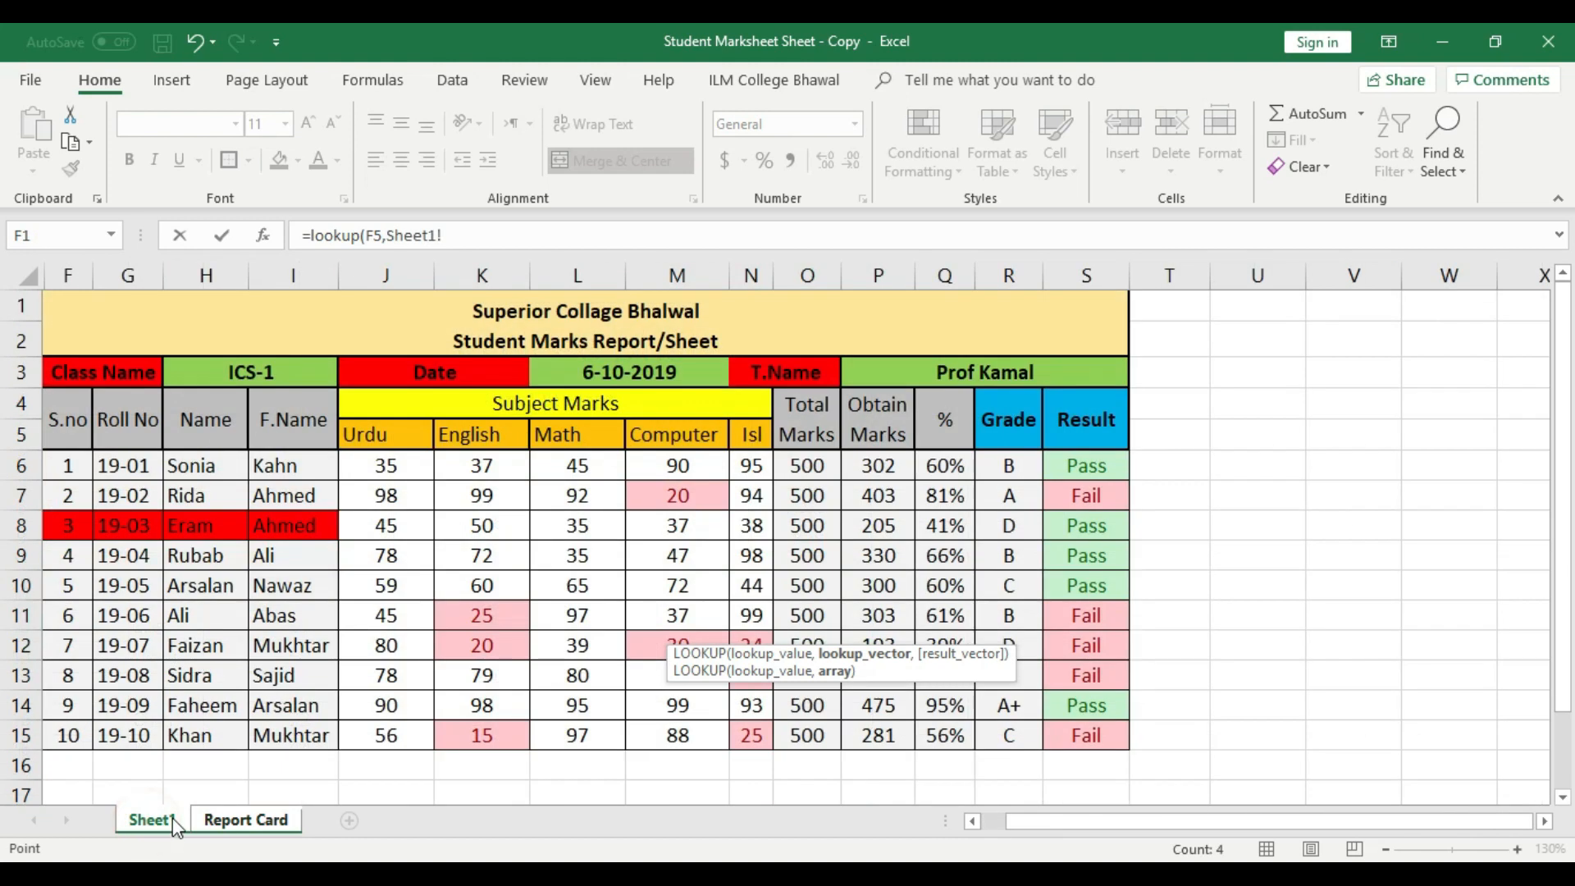
drag(135, 465, 139, 734)
text(,)
drag(831, 482, 820, 736)
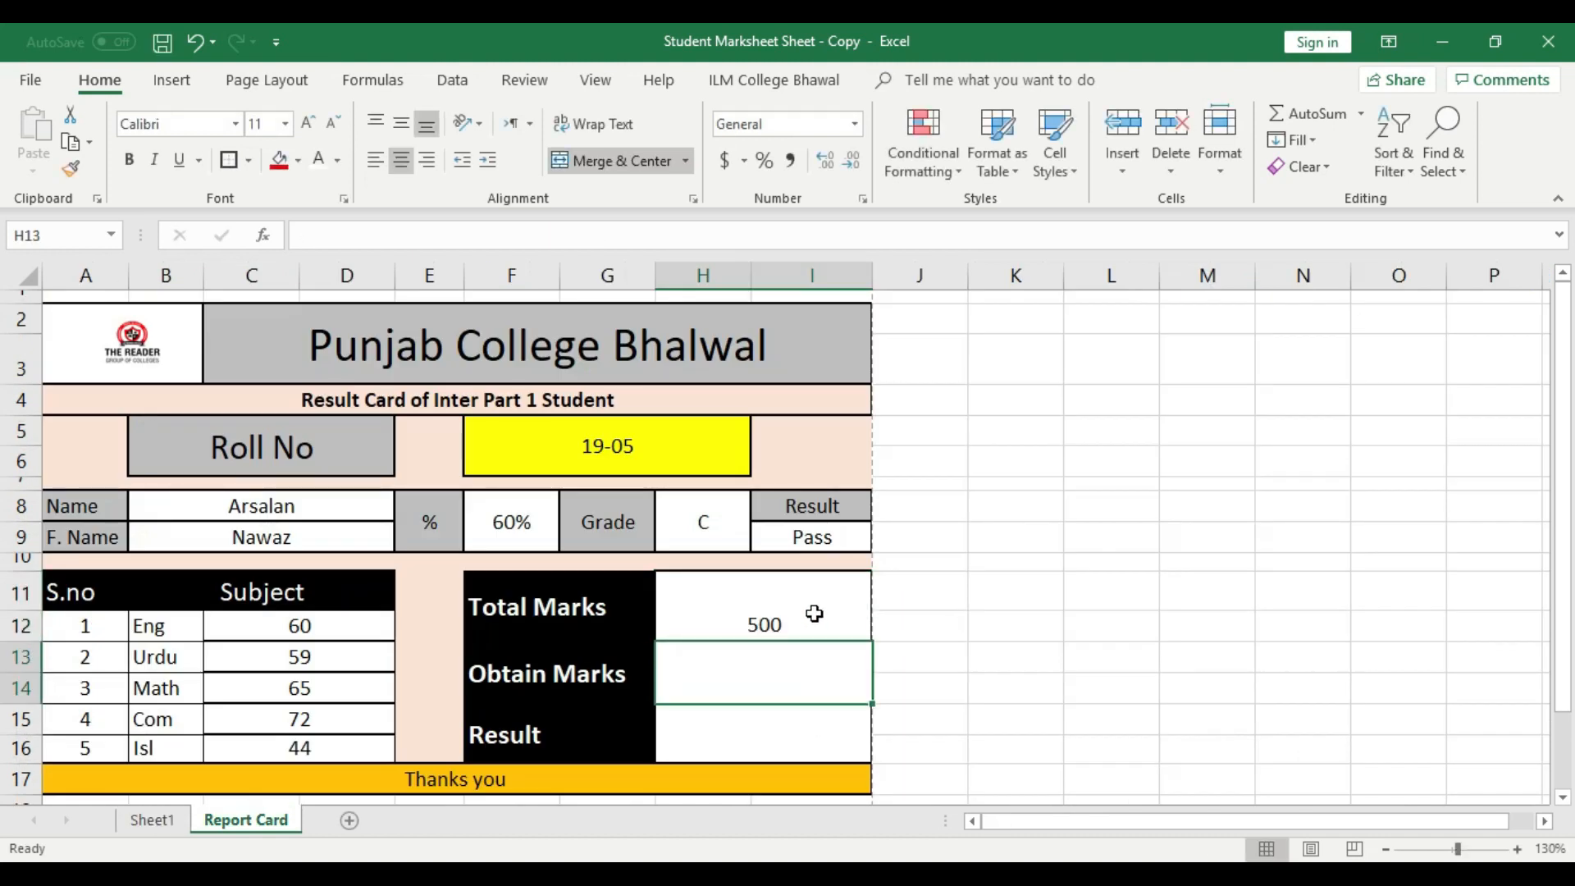
click(813, 613)
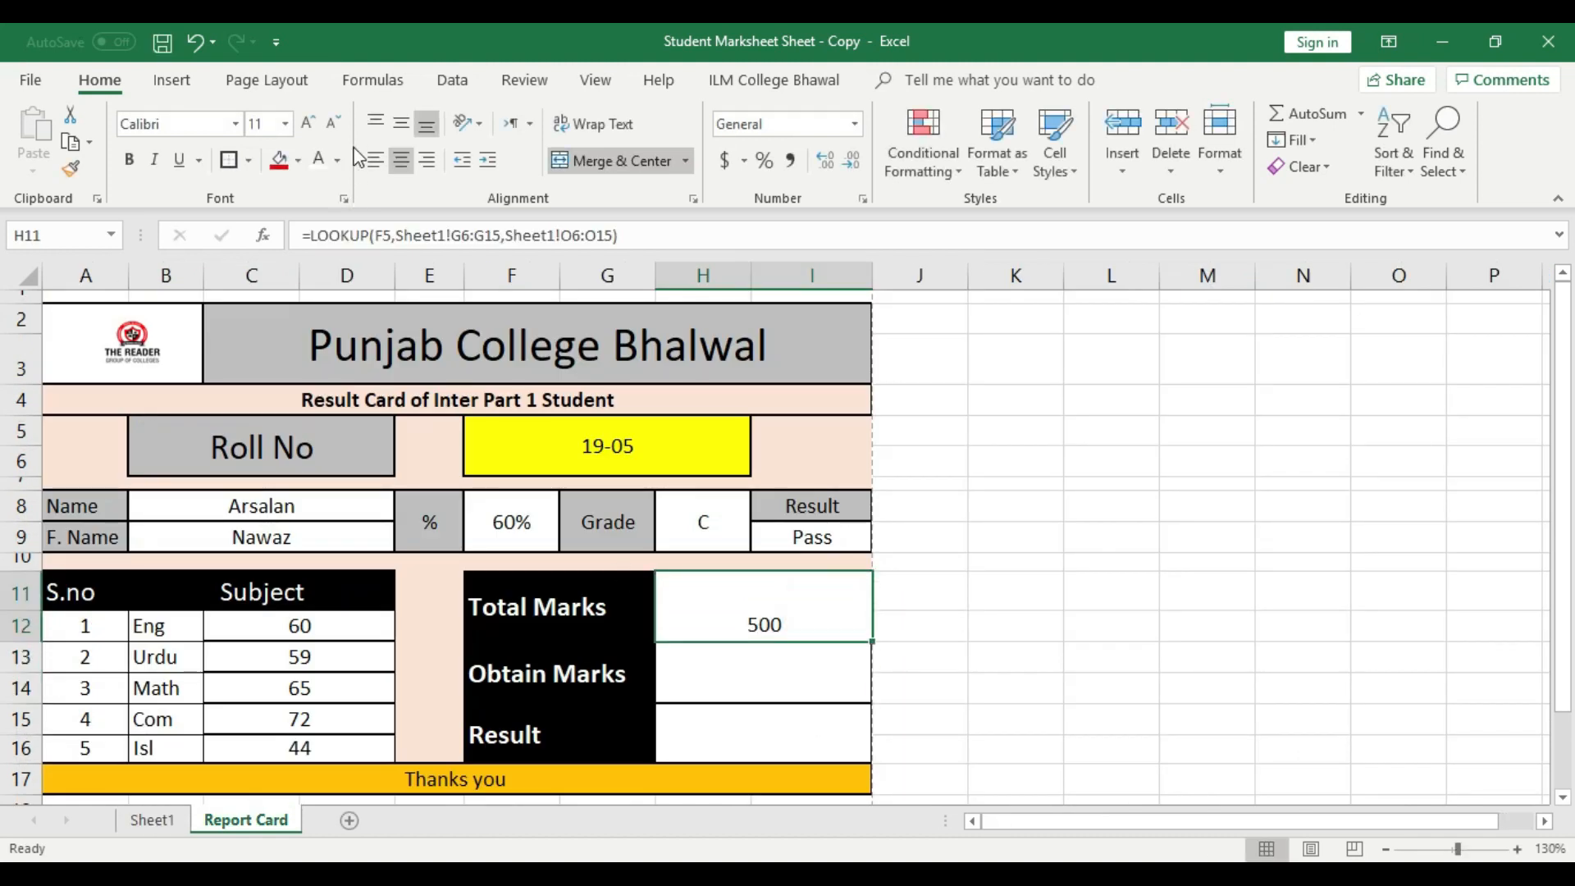
click(401, 123)
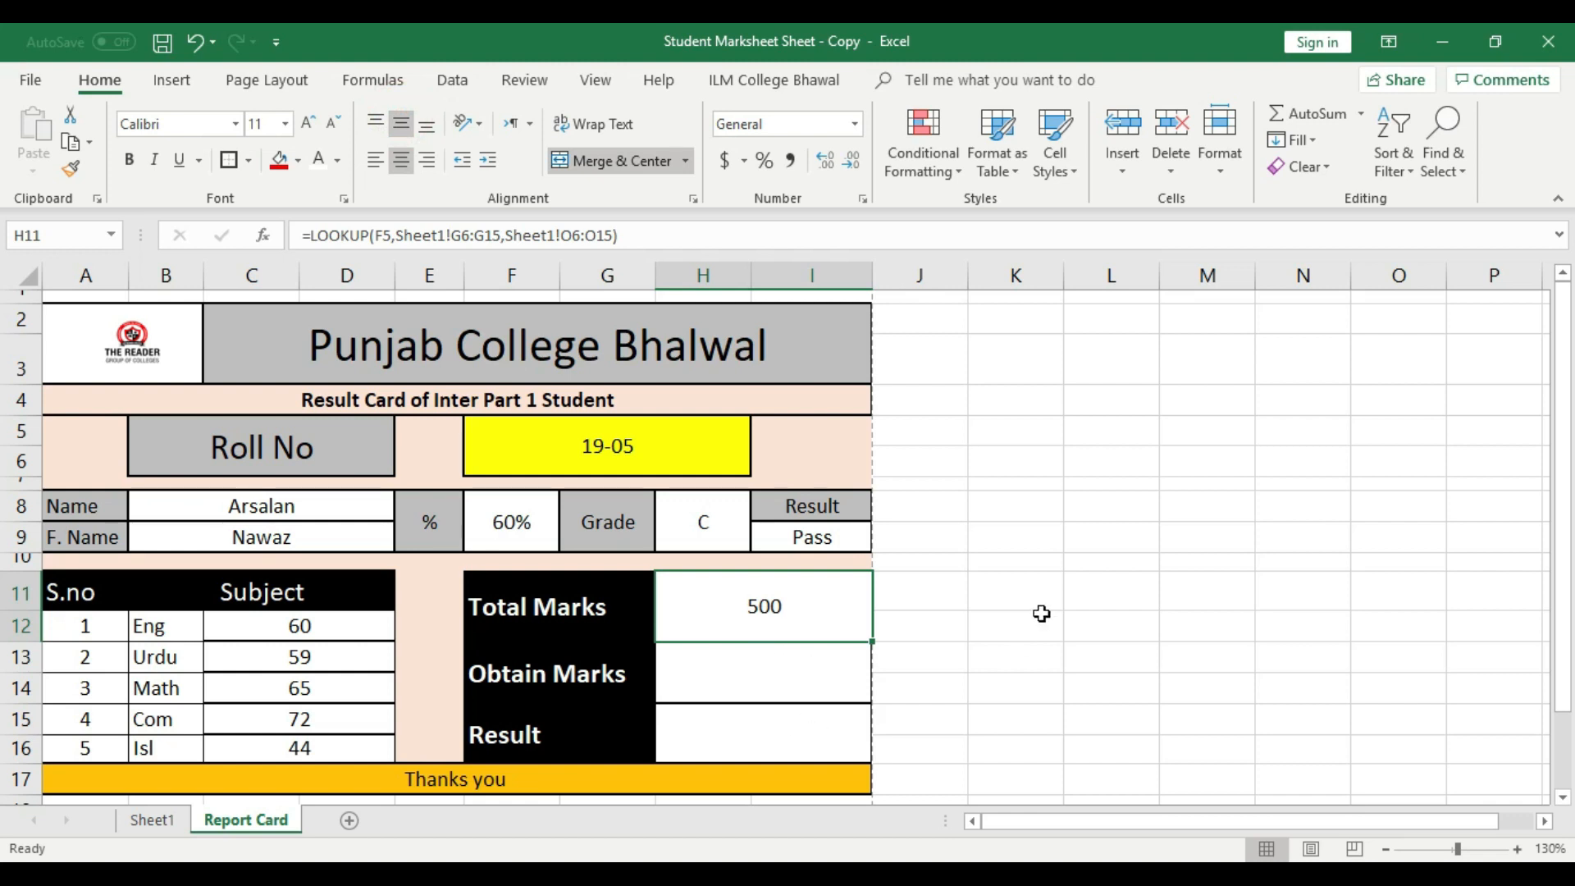
- Enter a LOOKUP formula in H13 that finds F5 in Sheet1!G6:G15 and returns the Obtain Marks from Sheet1!P6:P15
click(753, 712)
click(777, 663)
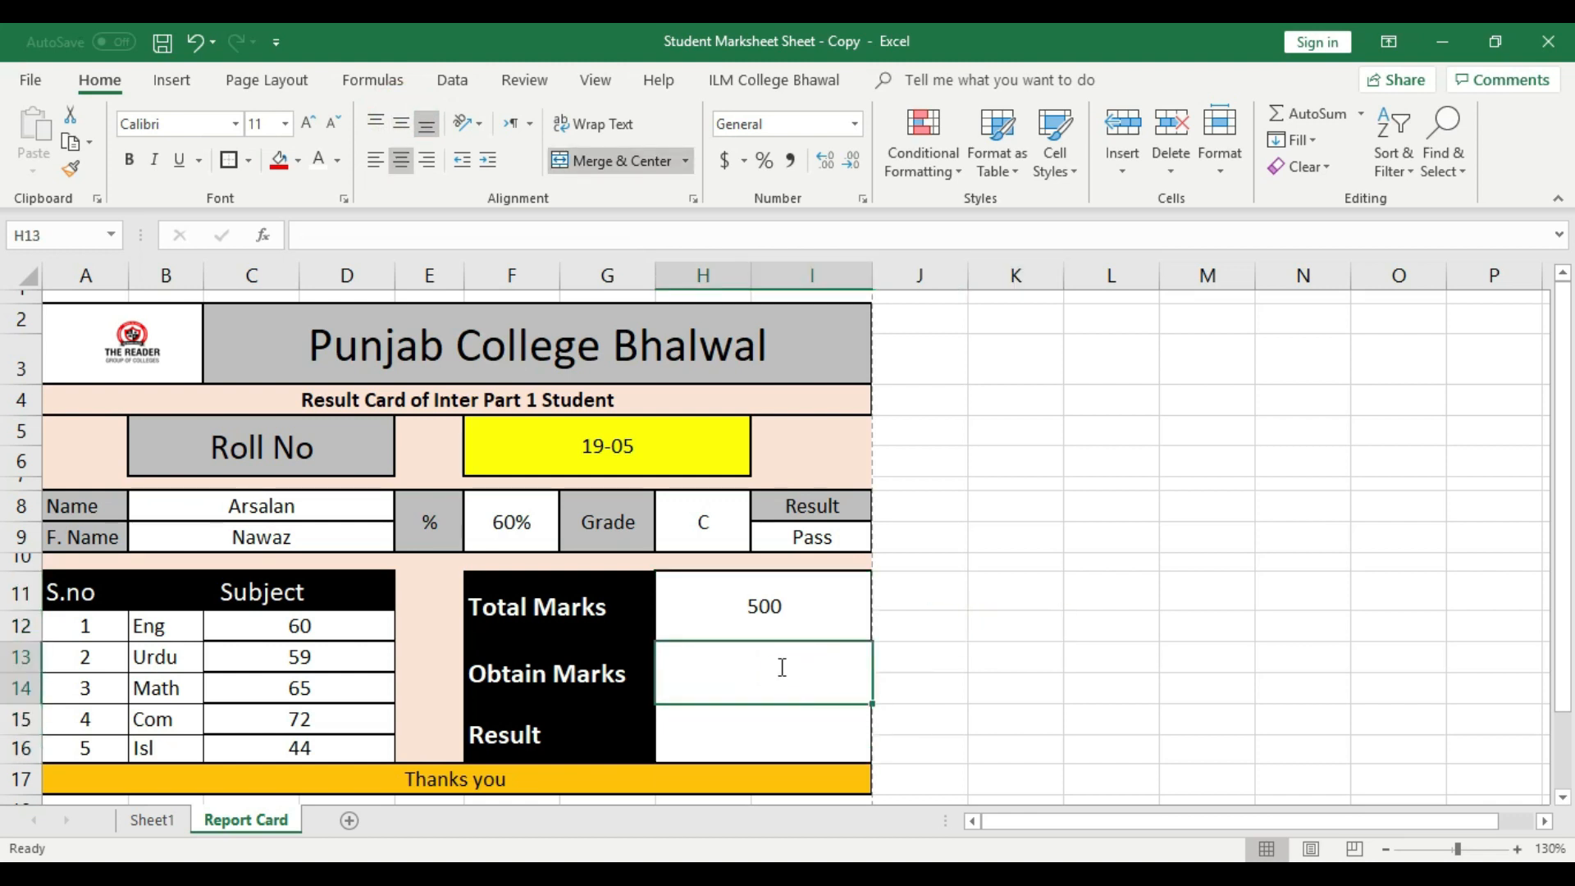
text(=lookup)
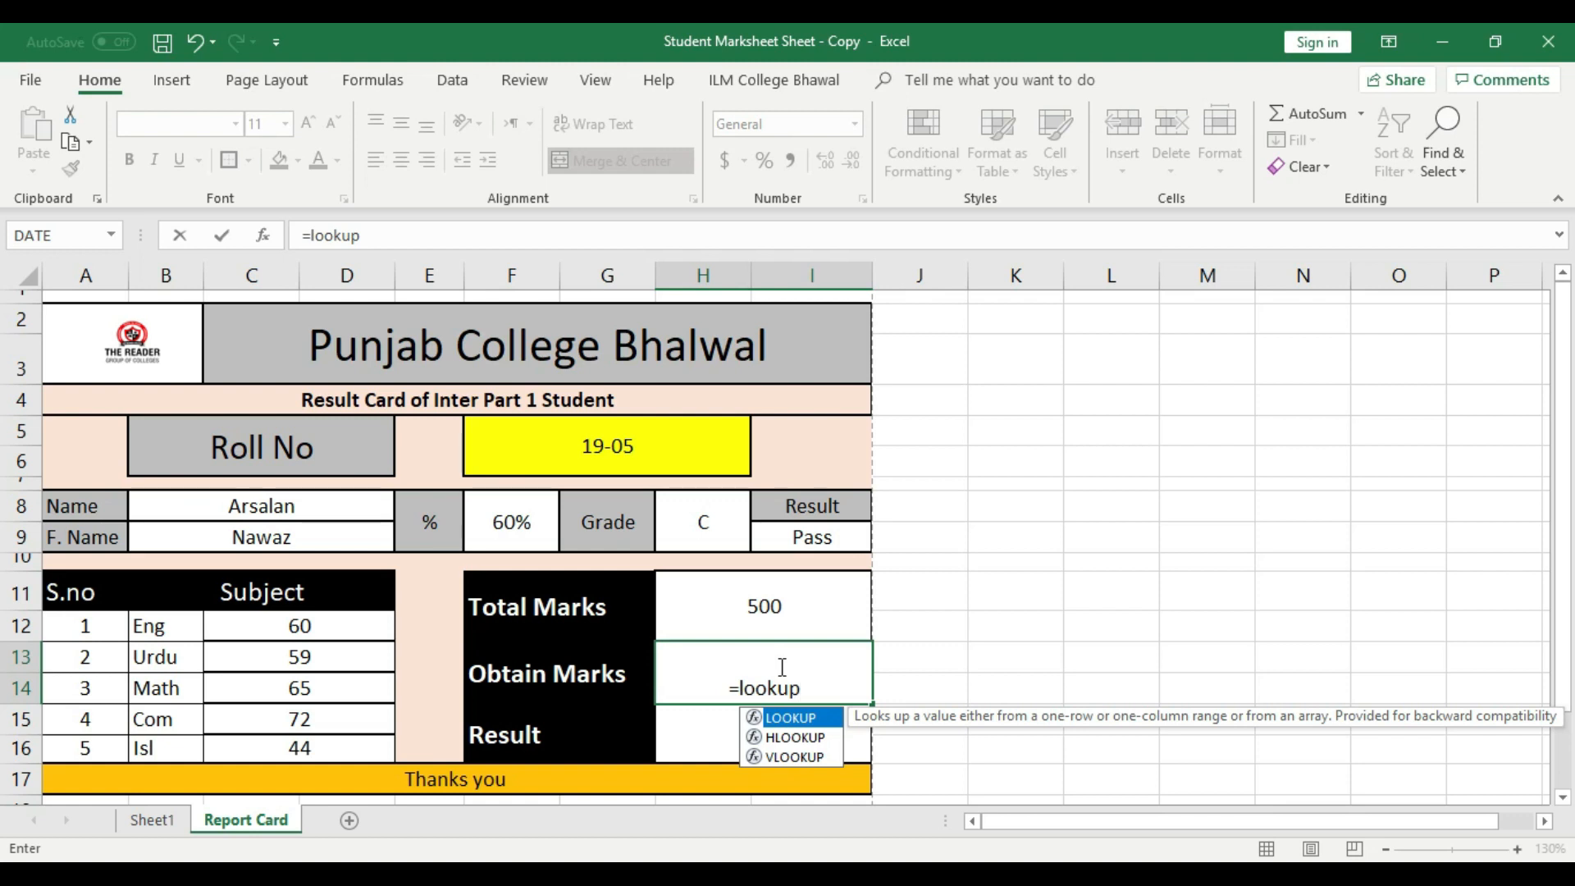
text(()
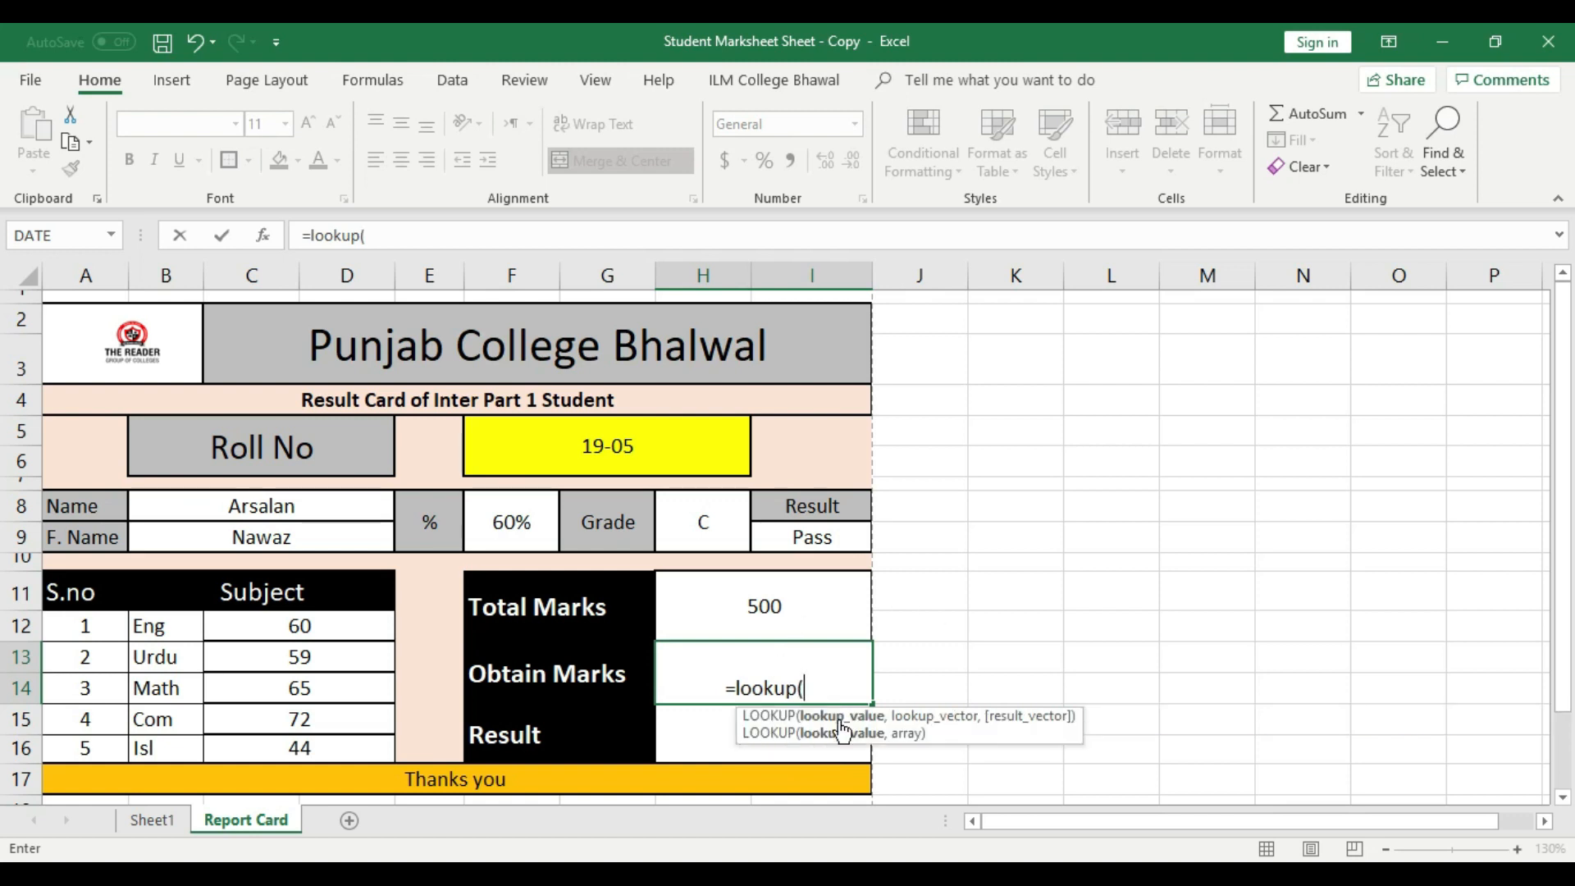
click(636, 436)
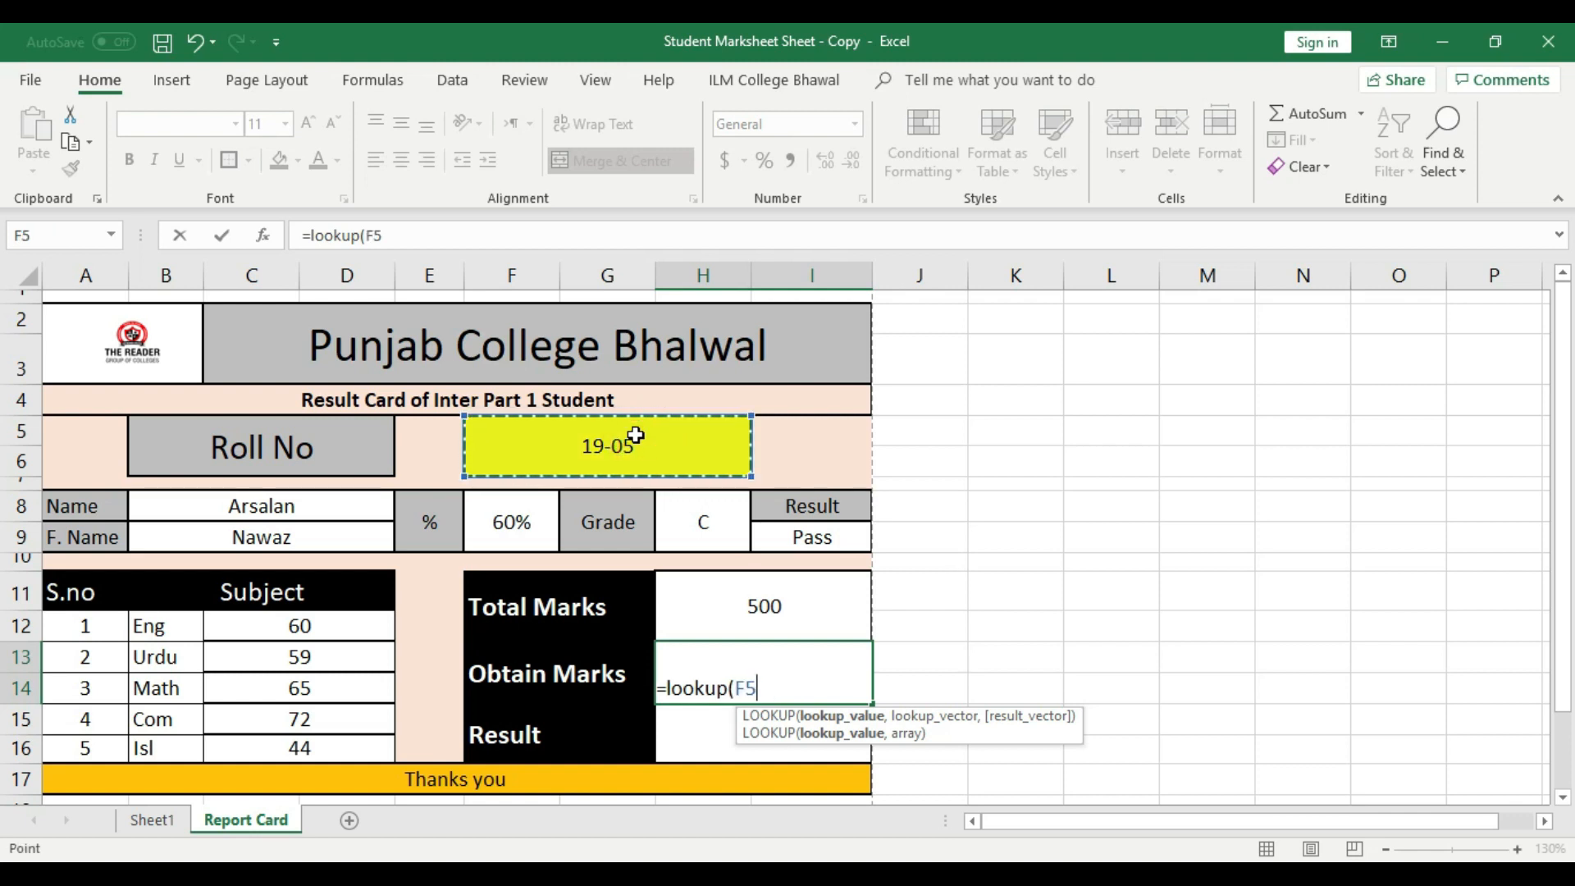
text(,)
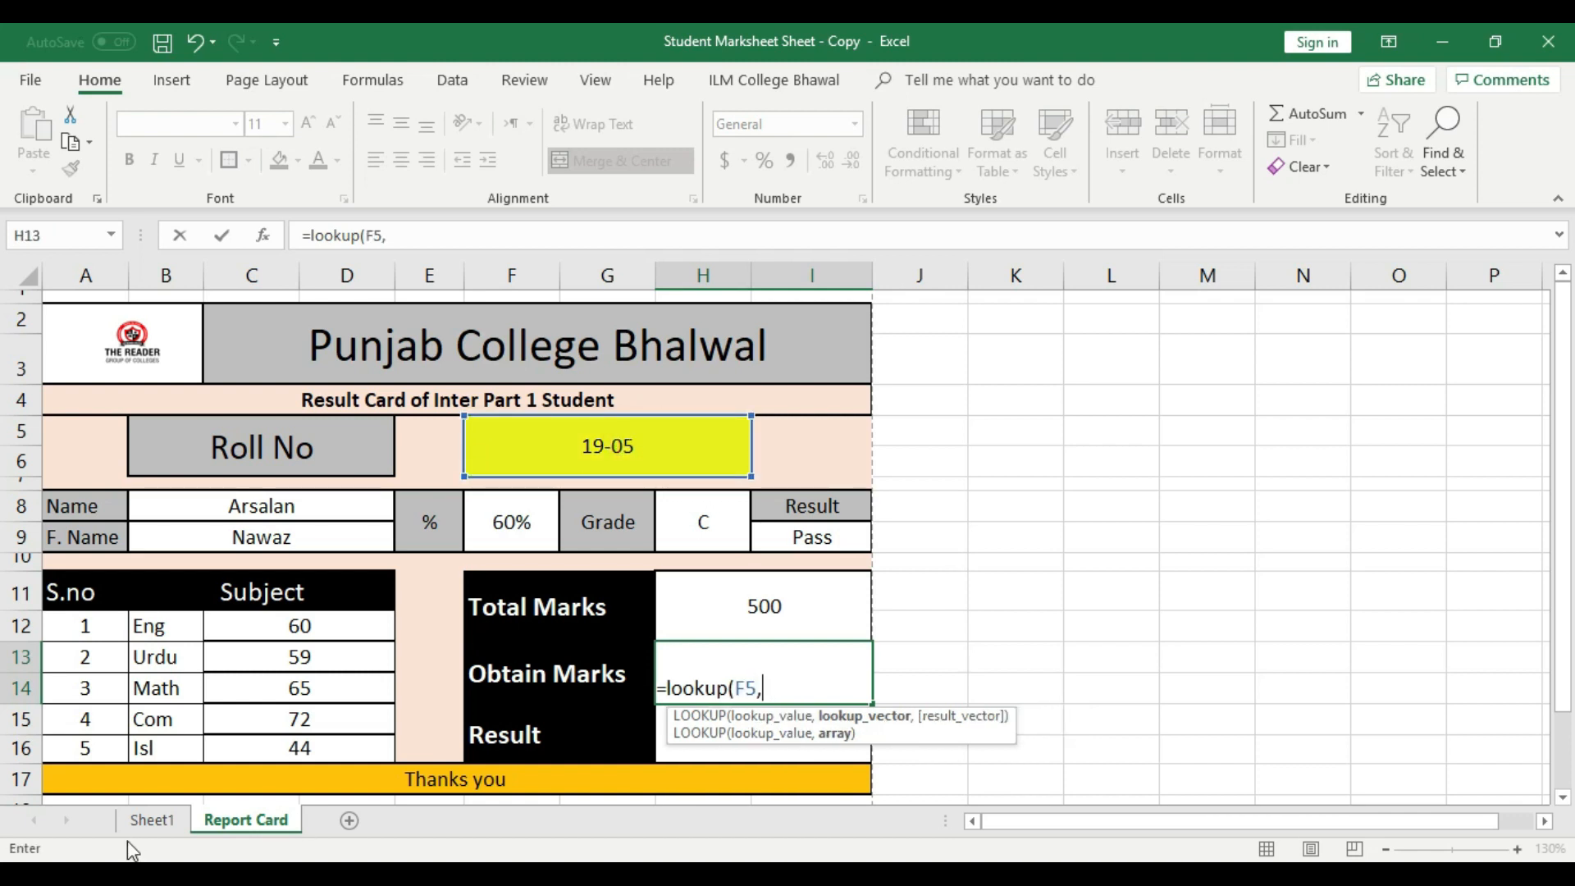
click(152, 820)
drag(142, 465, 142, 730)
text(,)
drag(882, 464, 884, 738)
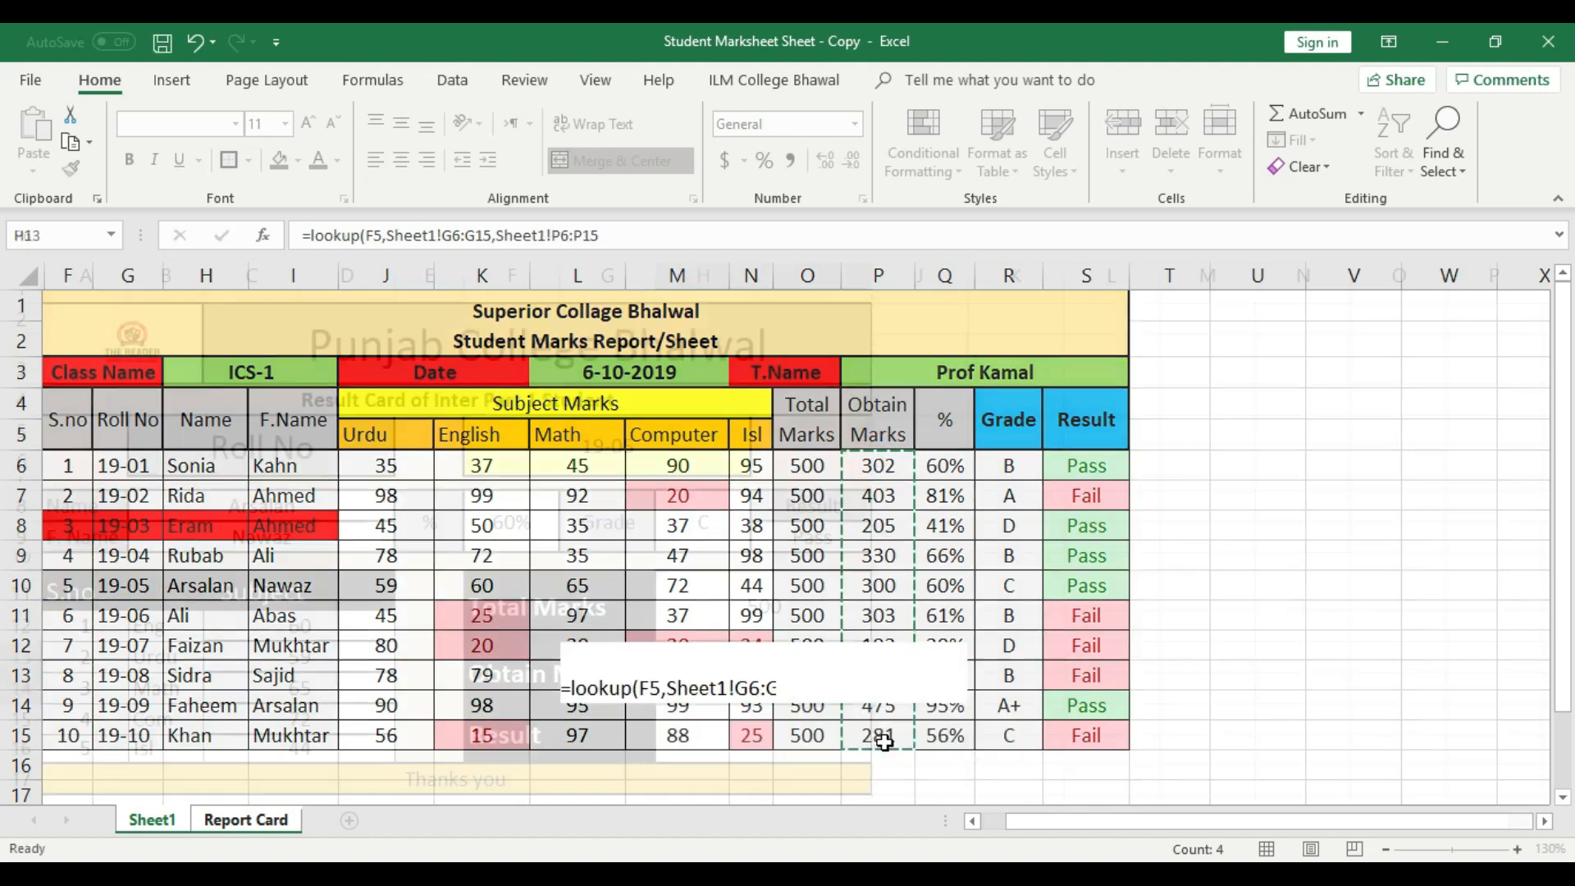
key(Return)
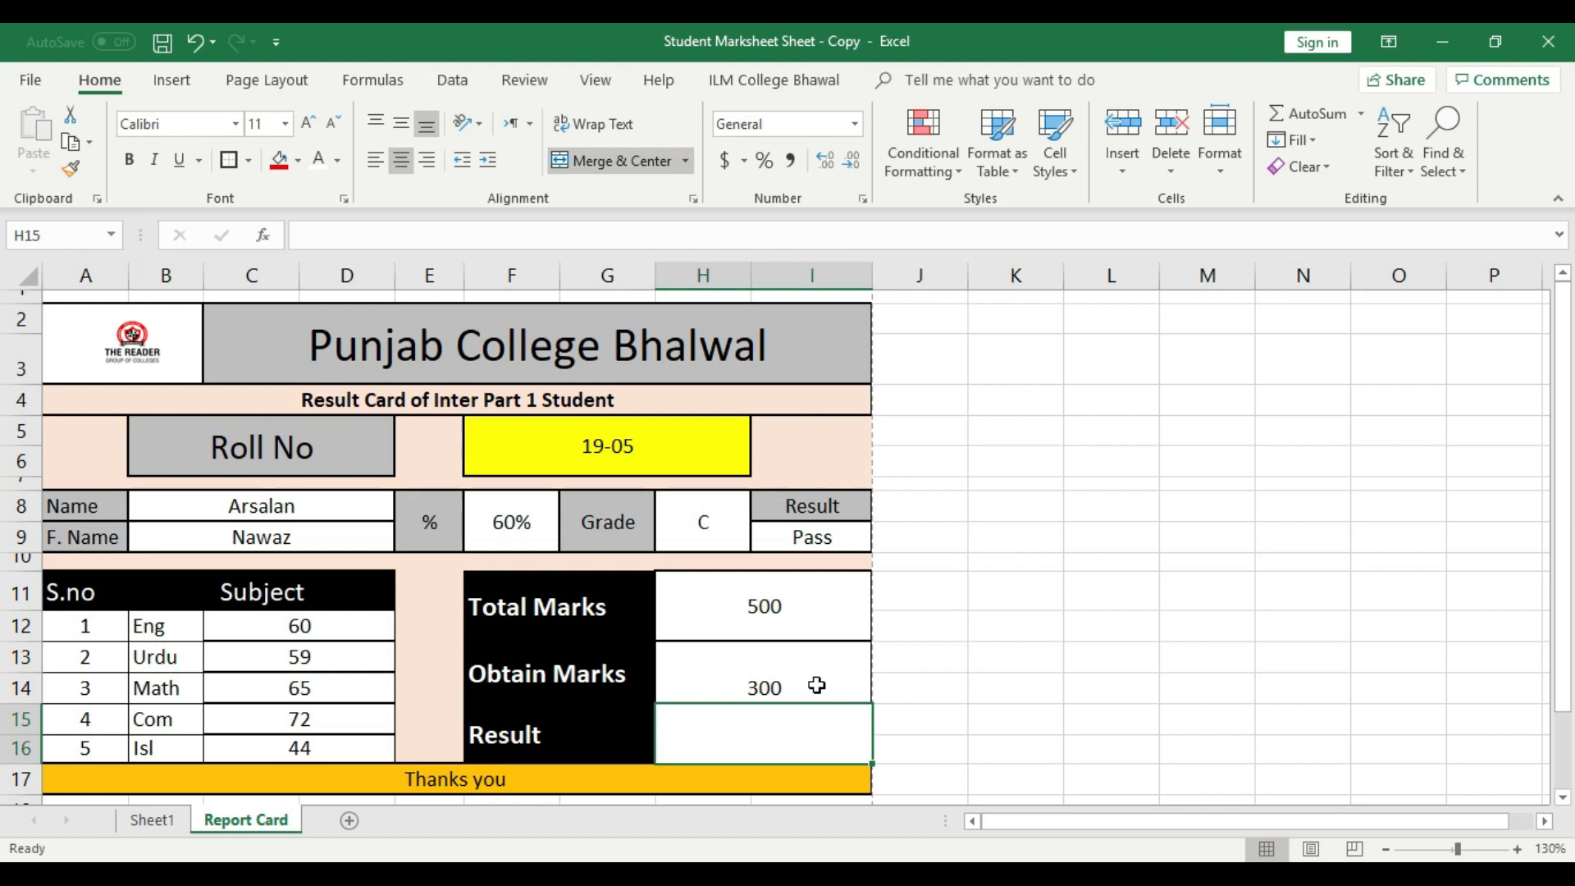
- Middle-align the Obtain Marks value in H13 vertically
click(816, 685)
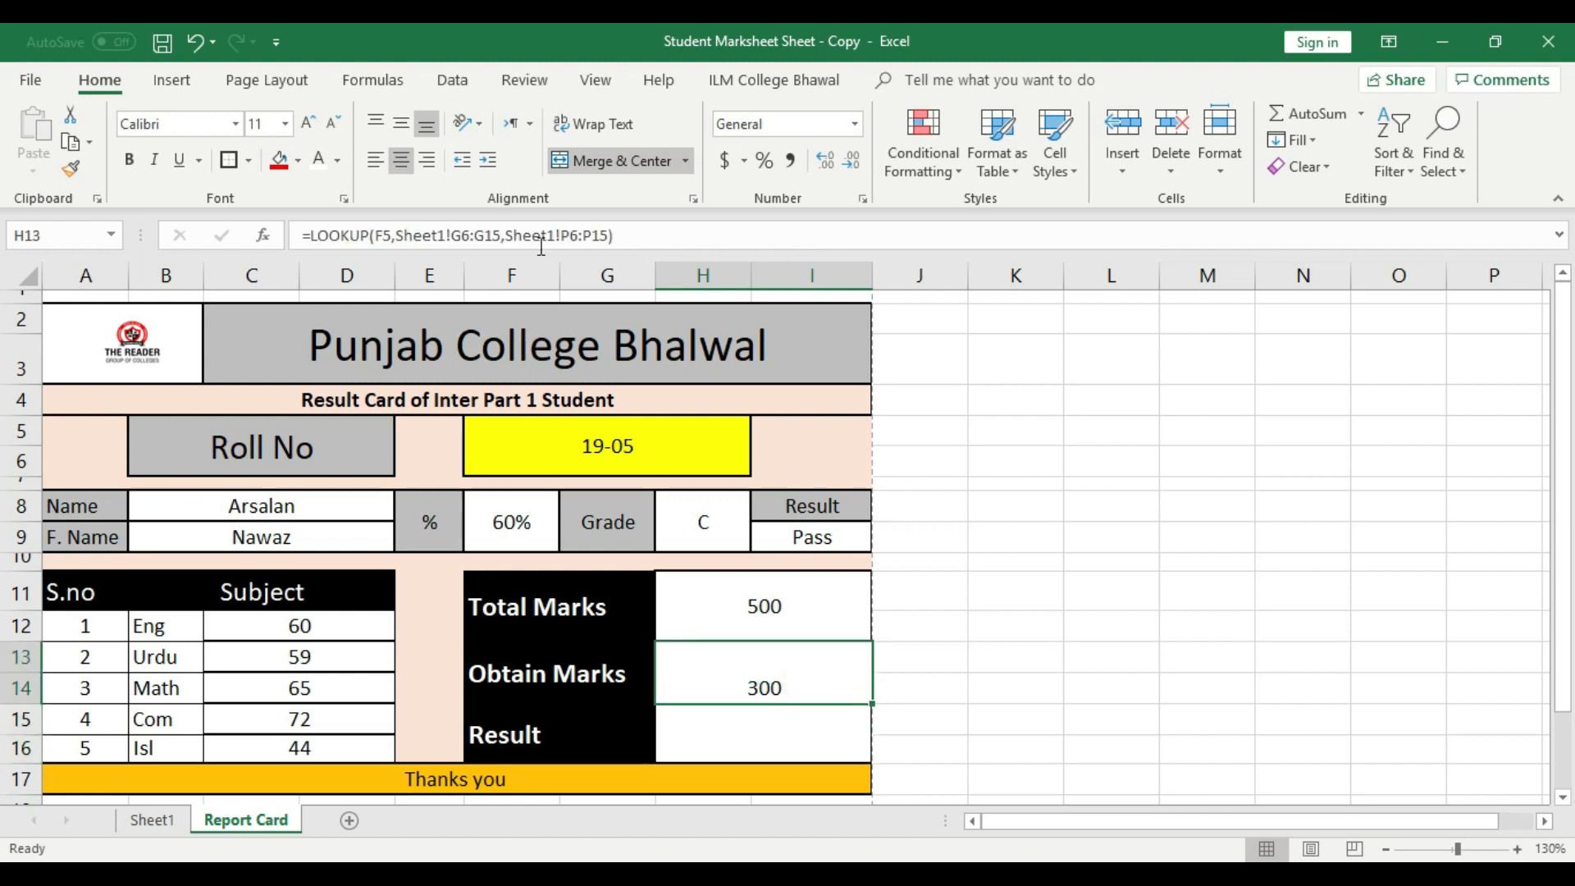
click(401, 121)
click(1136, 652)
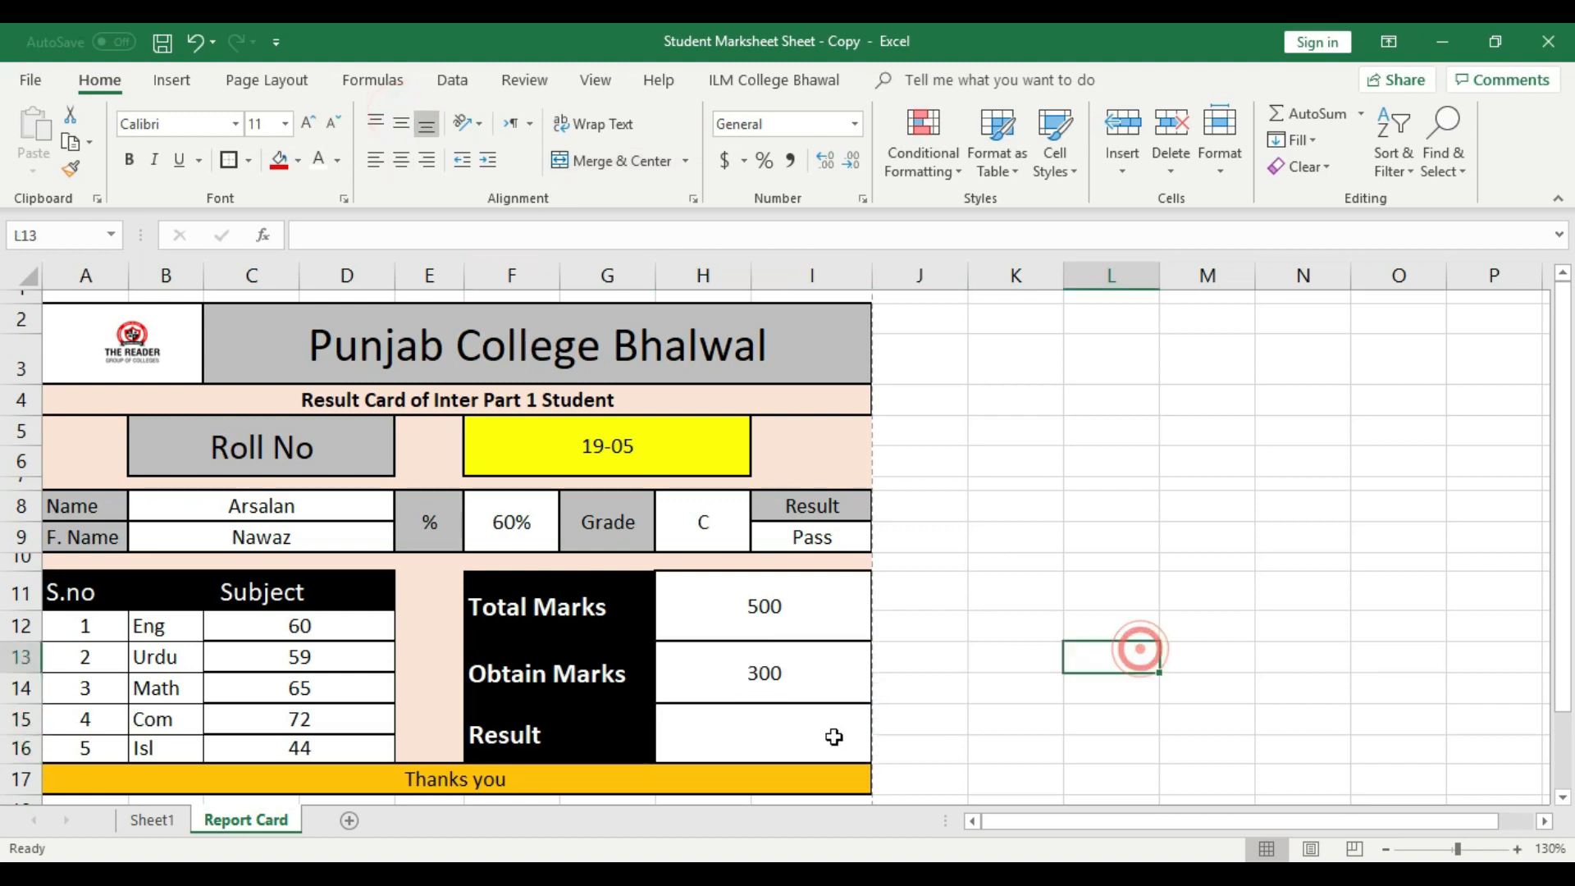
- Link the Result cell H15 to the result in I9 with the formula =I9
click(825, 539)
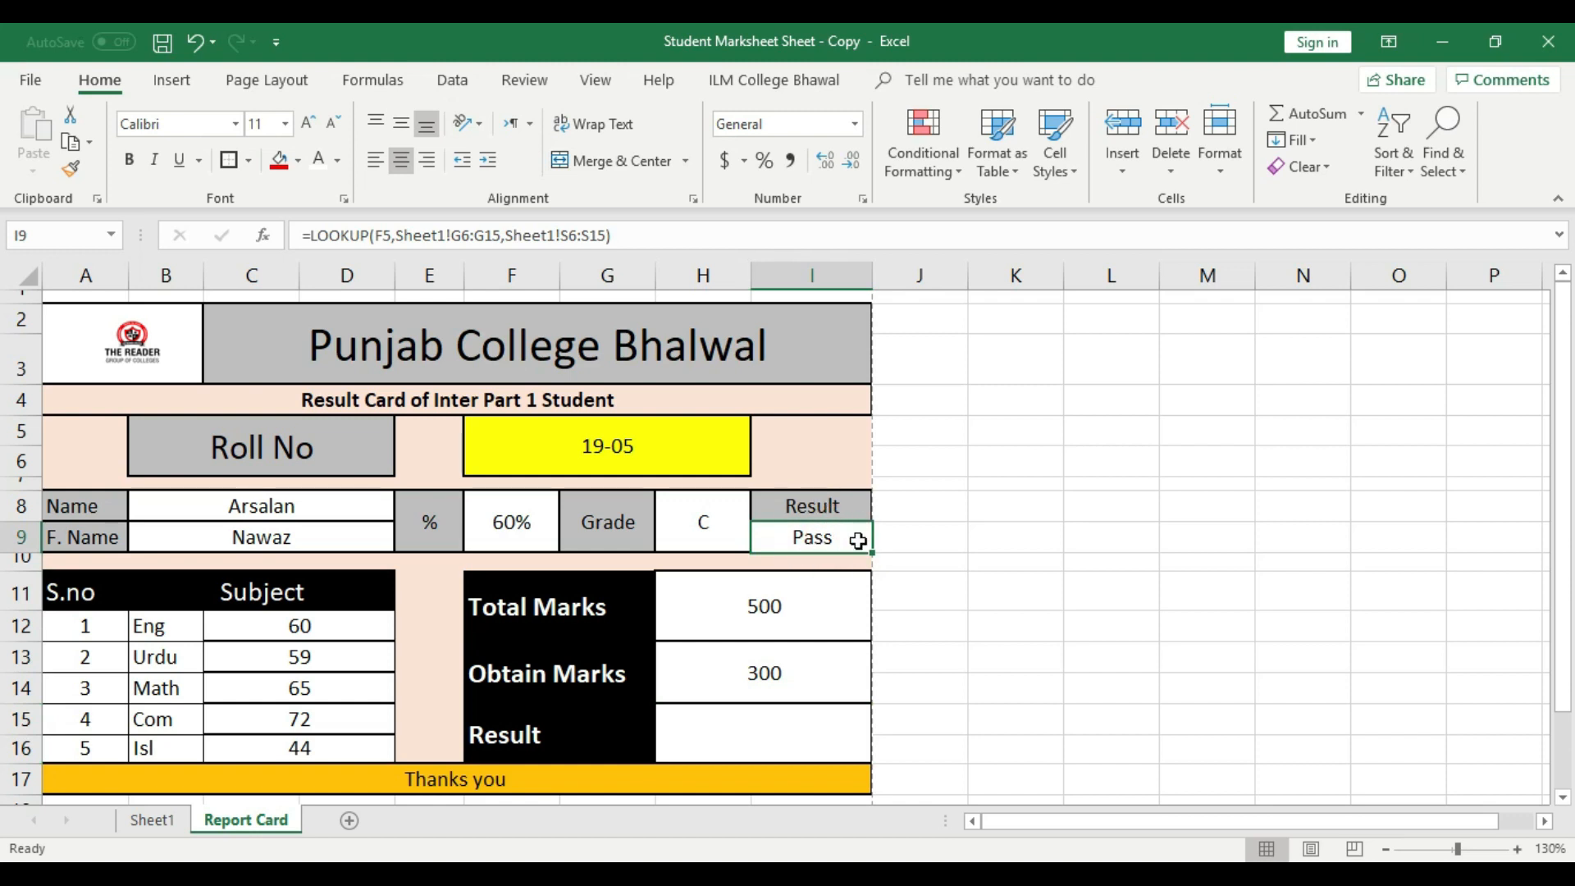
click(151, 819)
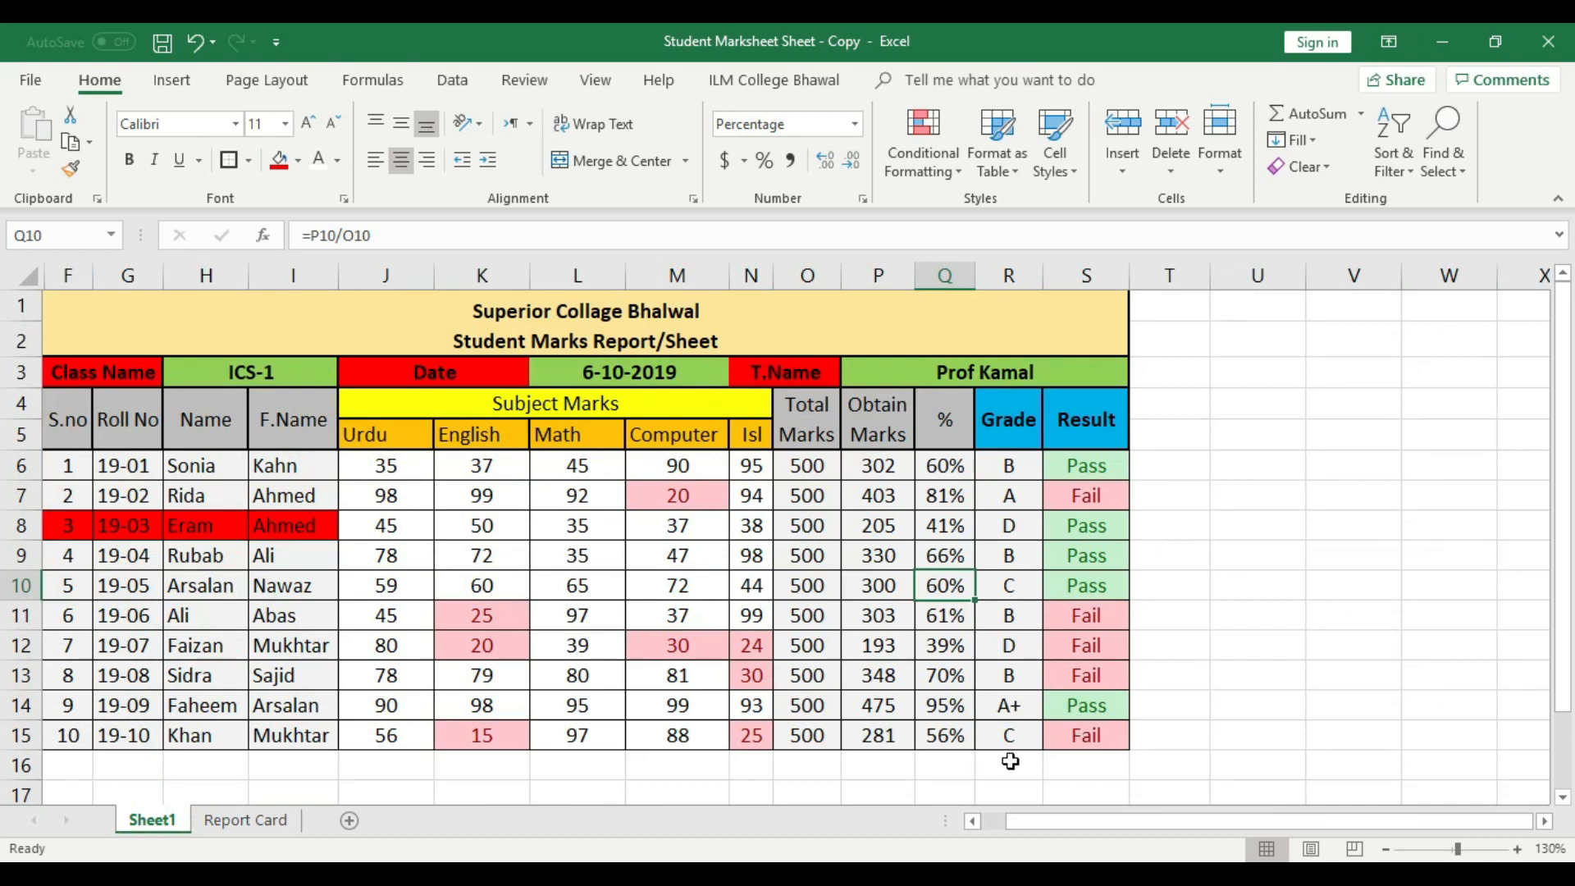
click(234, 823)
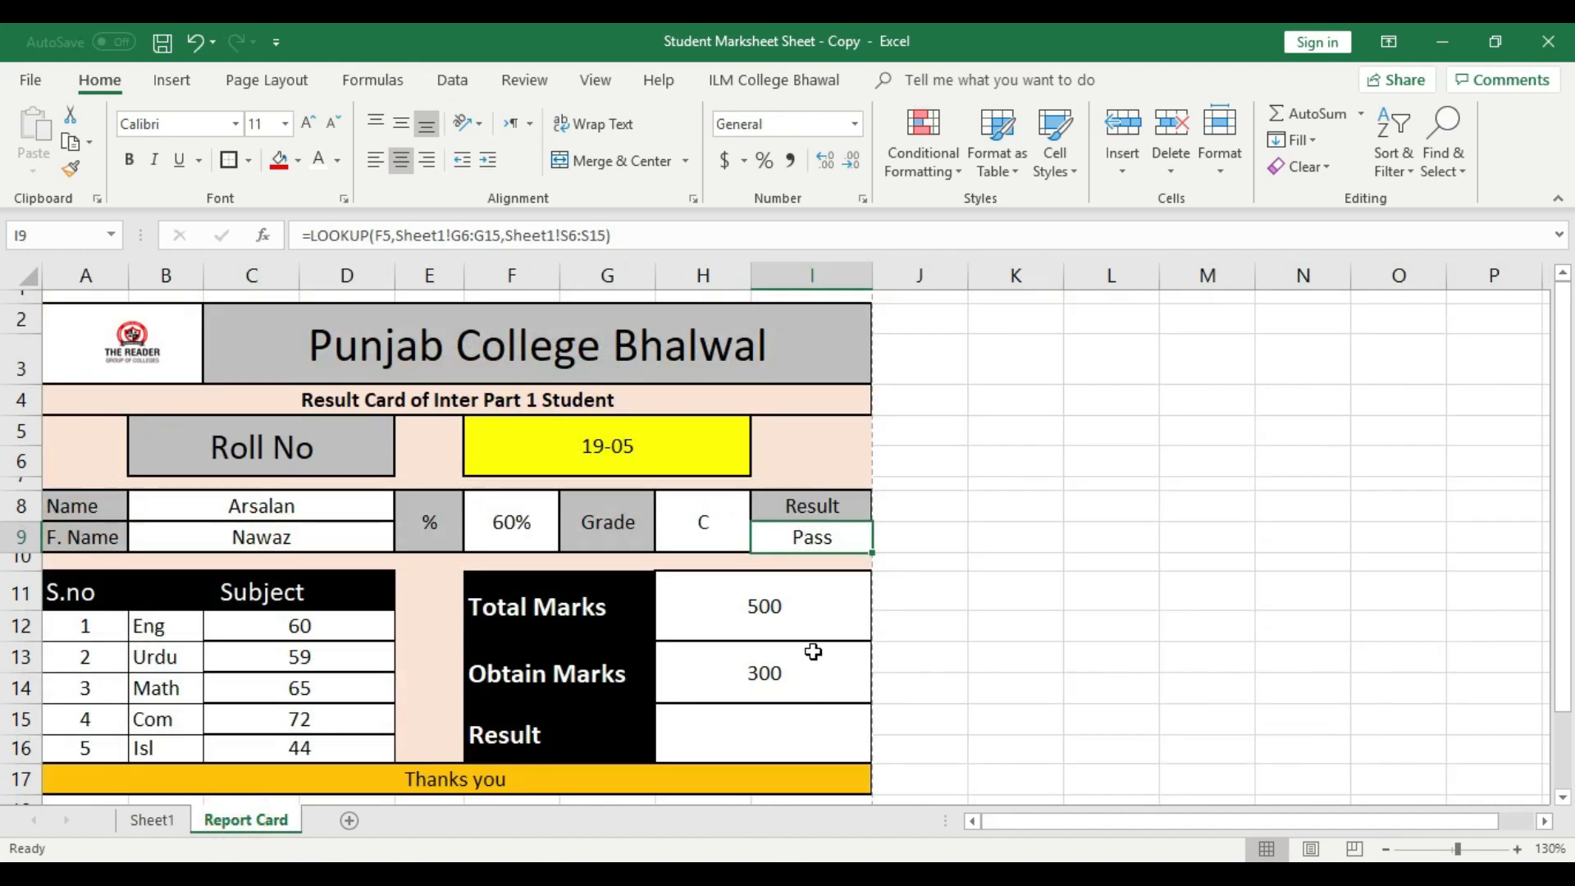
click(991, 648)
click(829, 722)
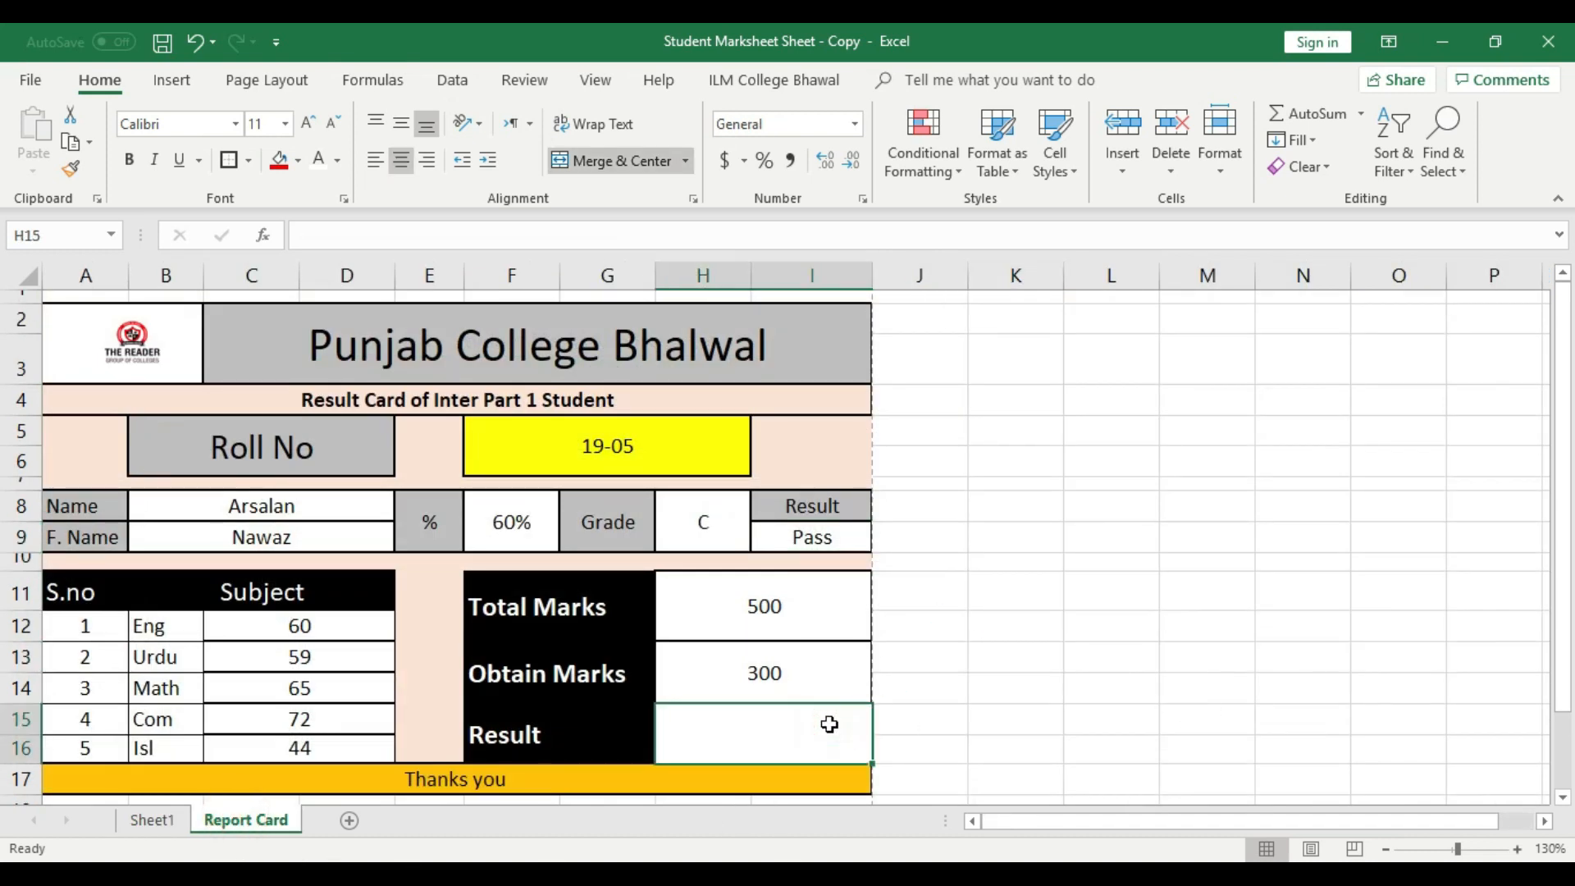
text(=)
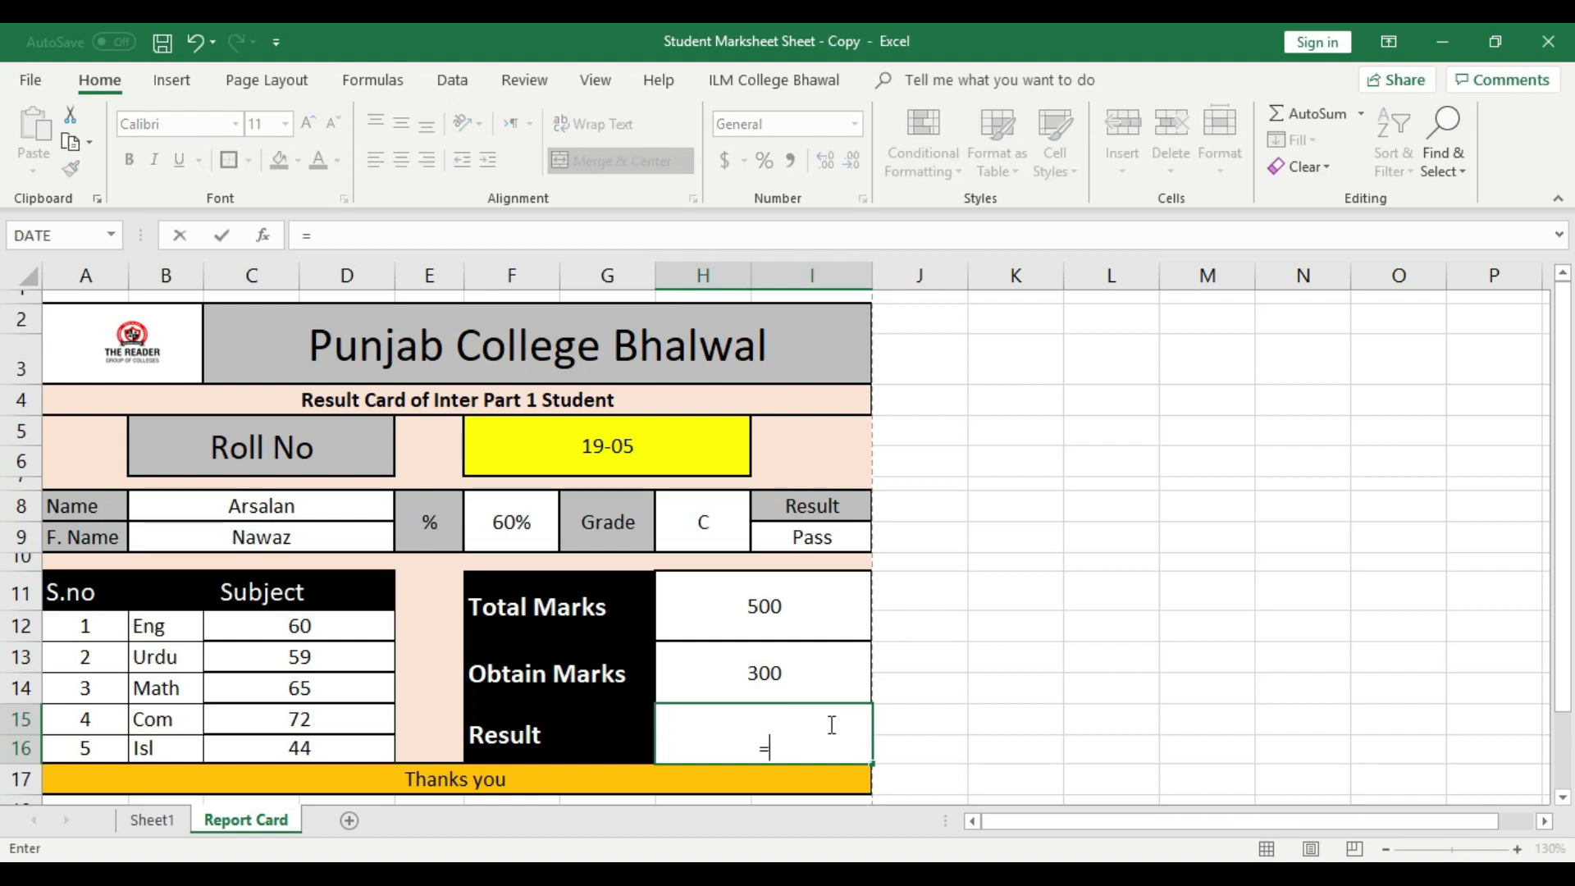
click(834, 538)
key(Return)
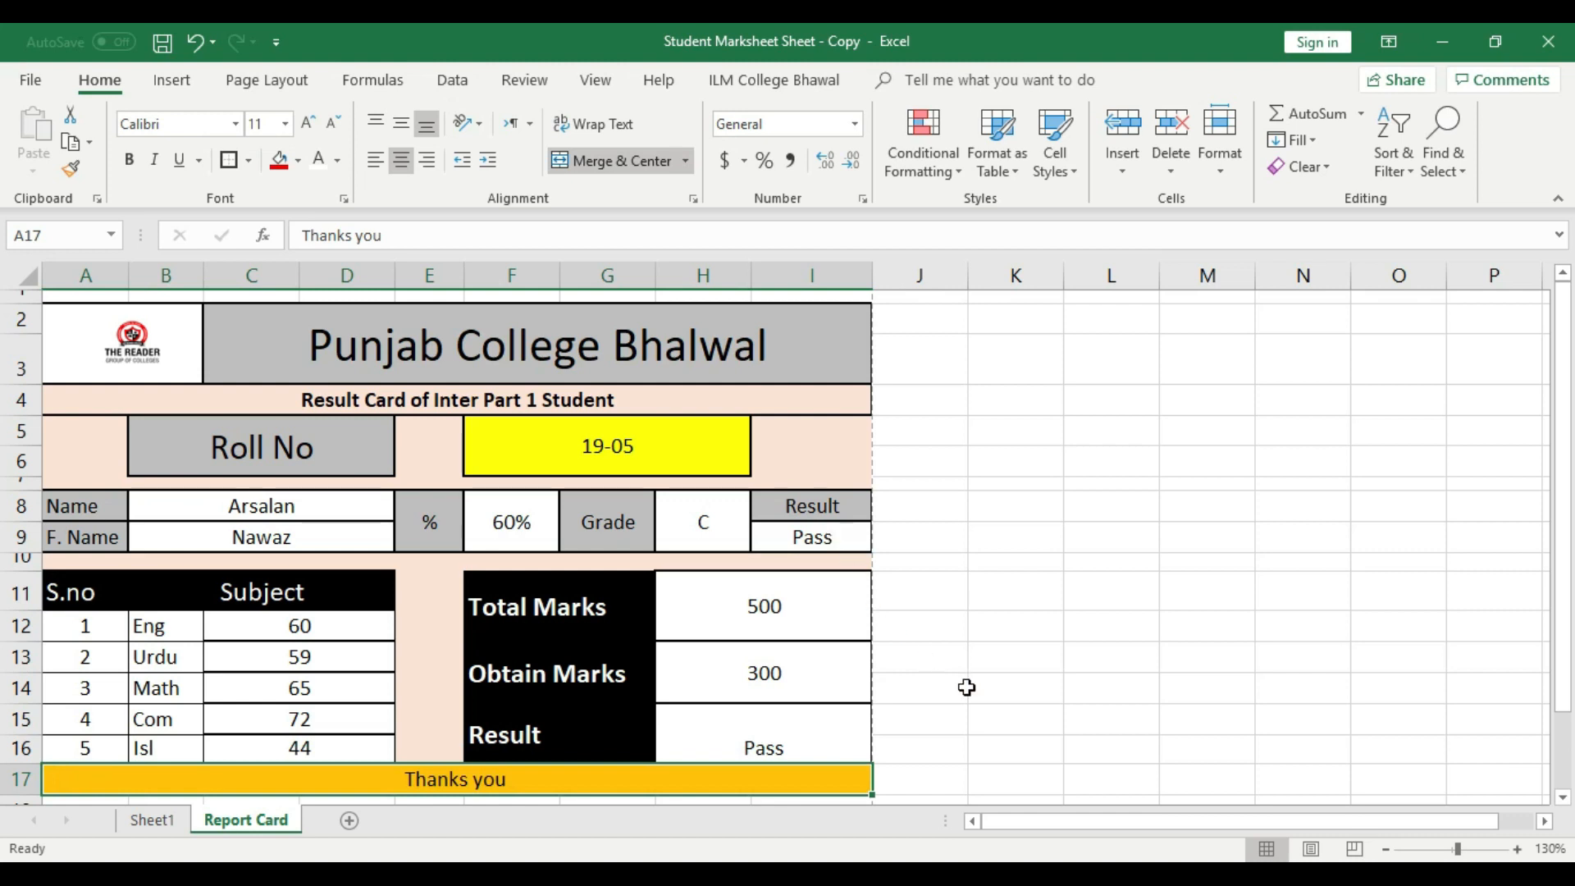
click(966, 688)
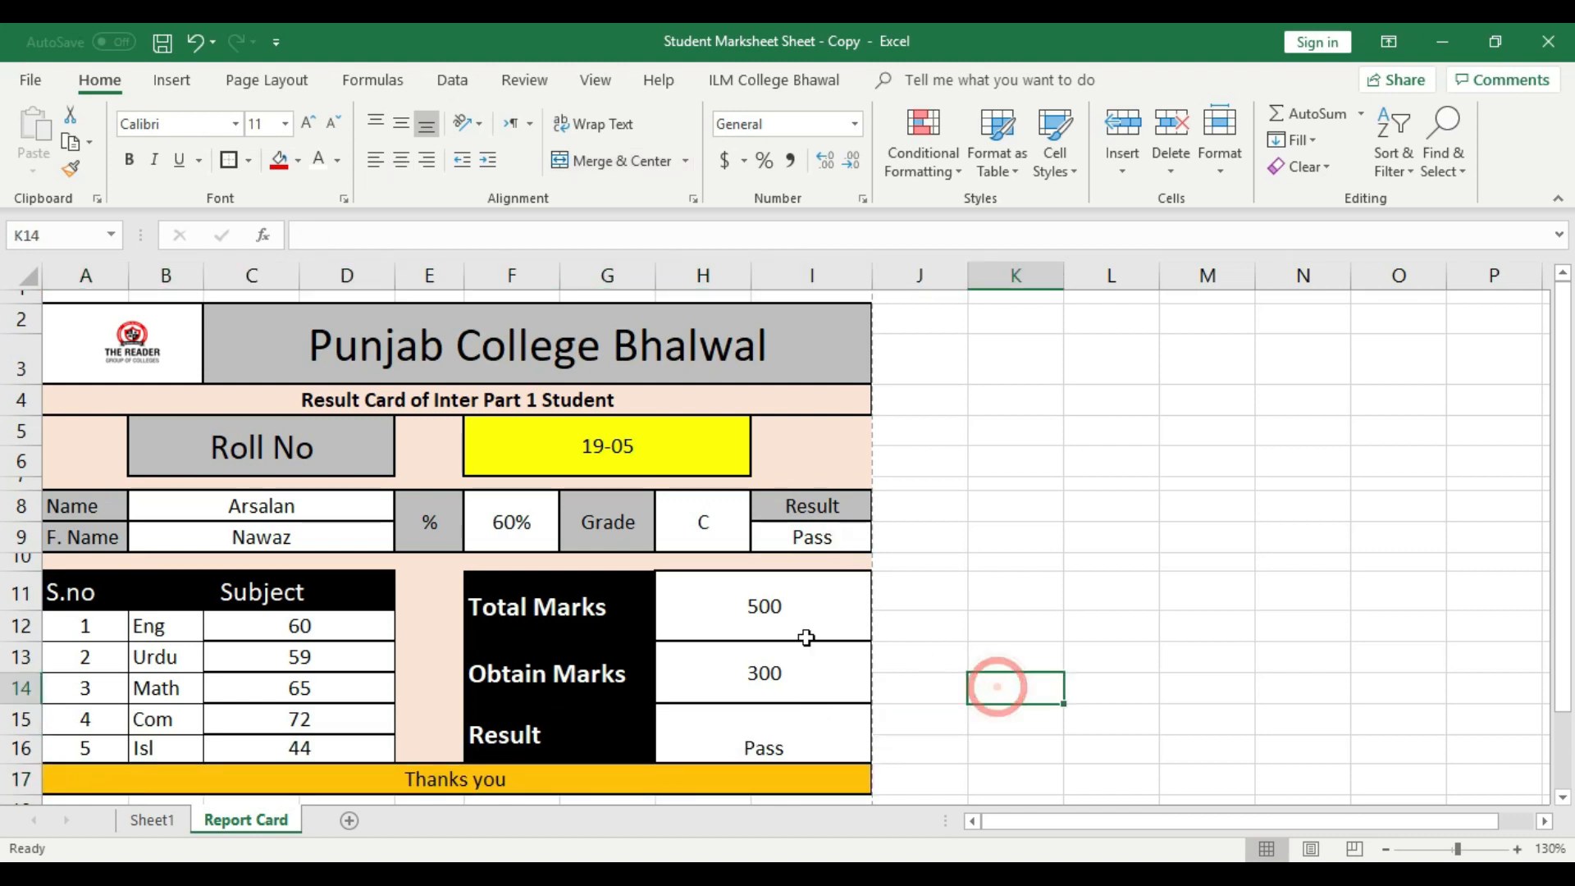
- Middle-align the Result value in H15 vertically
click(807, 741)
click(403, 123)
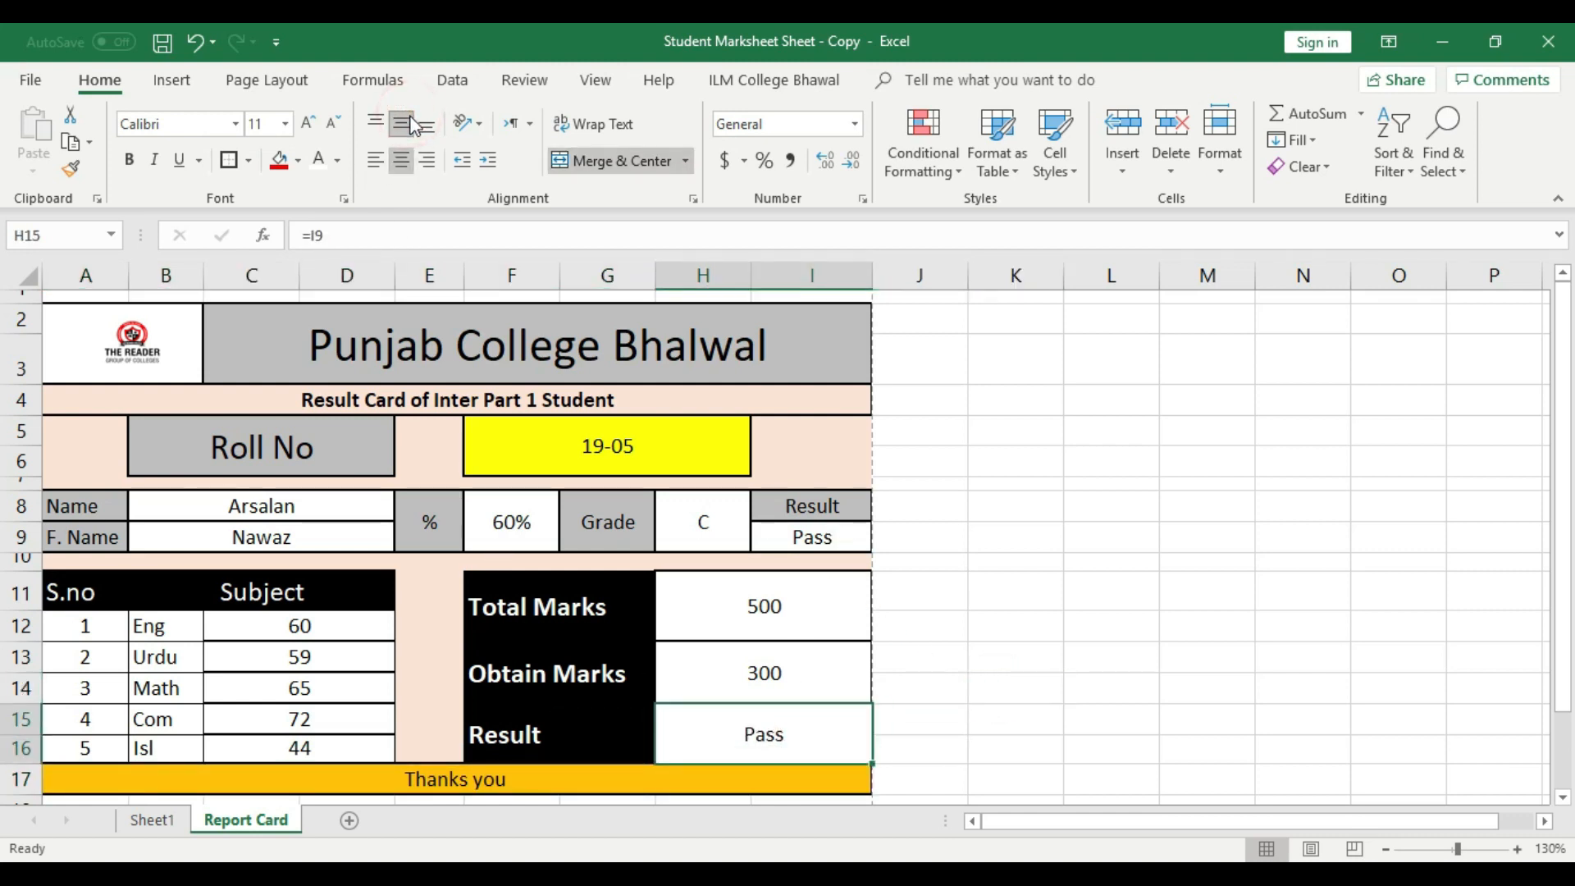
click(1077, 595)
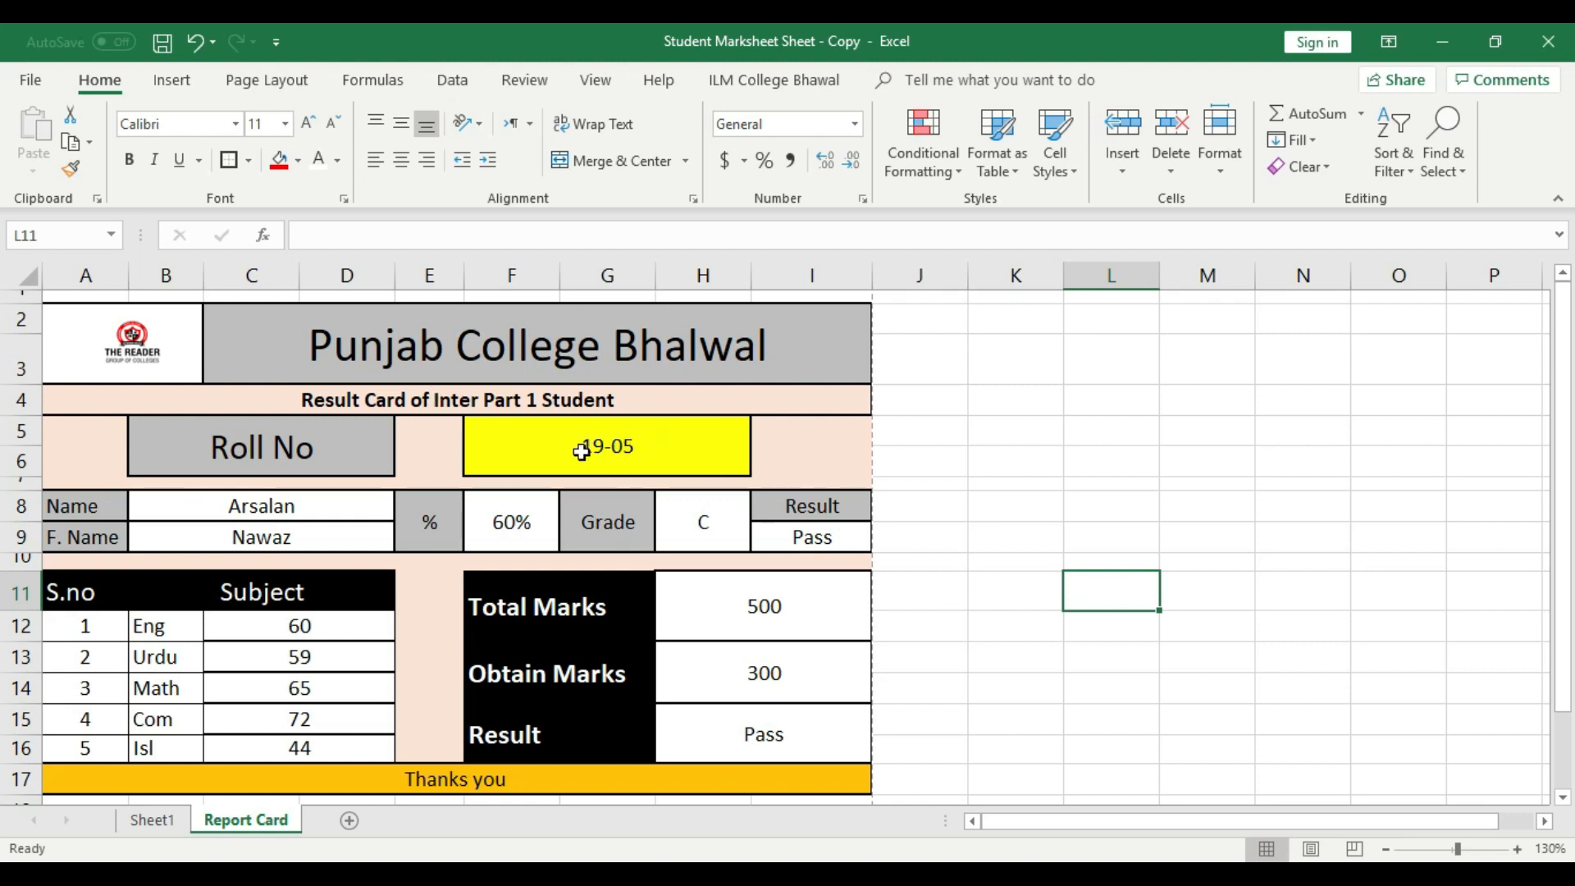
- Change the roll number in F5 to 19-09 to test the report card's lookups
double_click(662, 442)
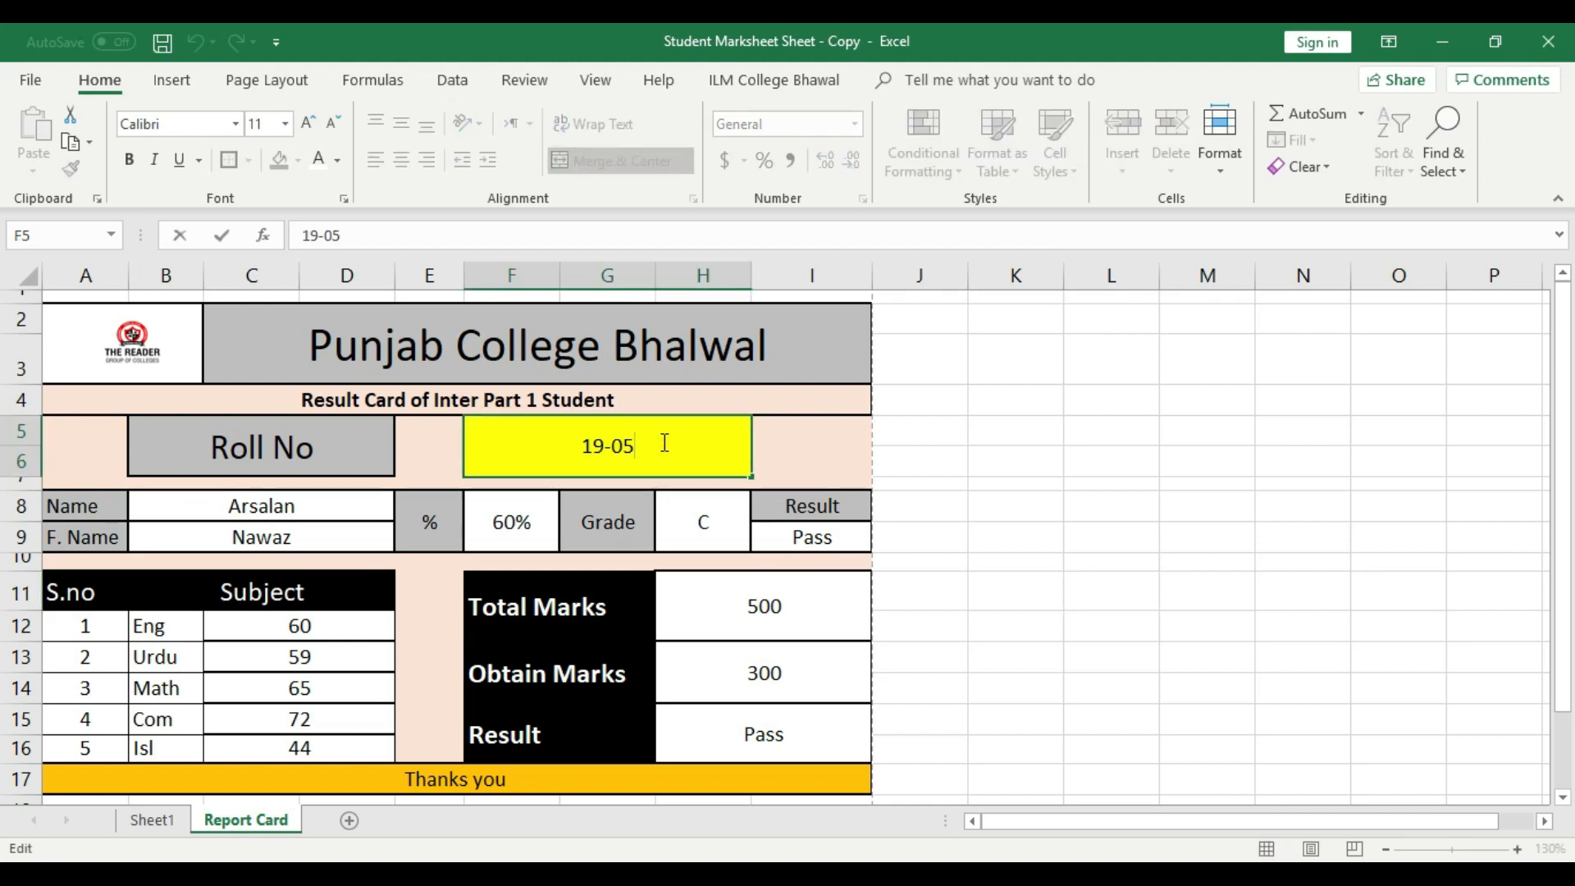
key(BackSpace)
text(9)
key(Return)
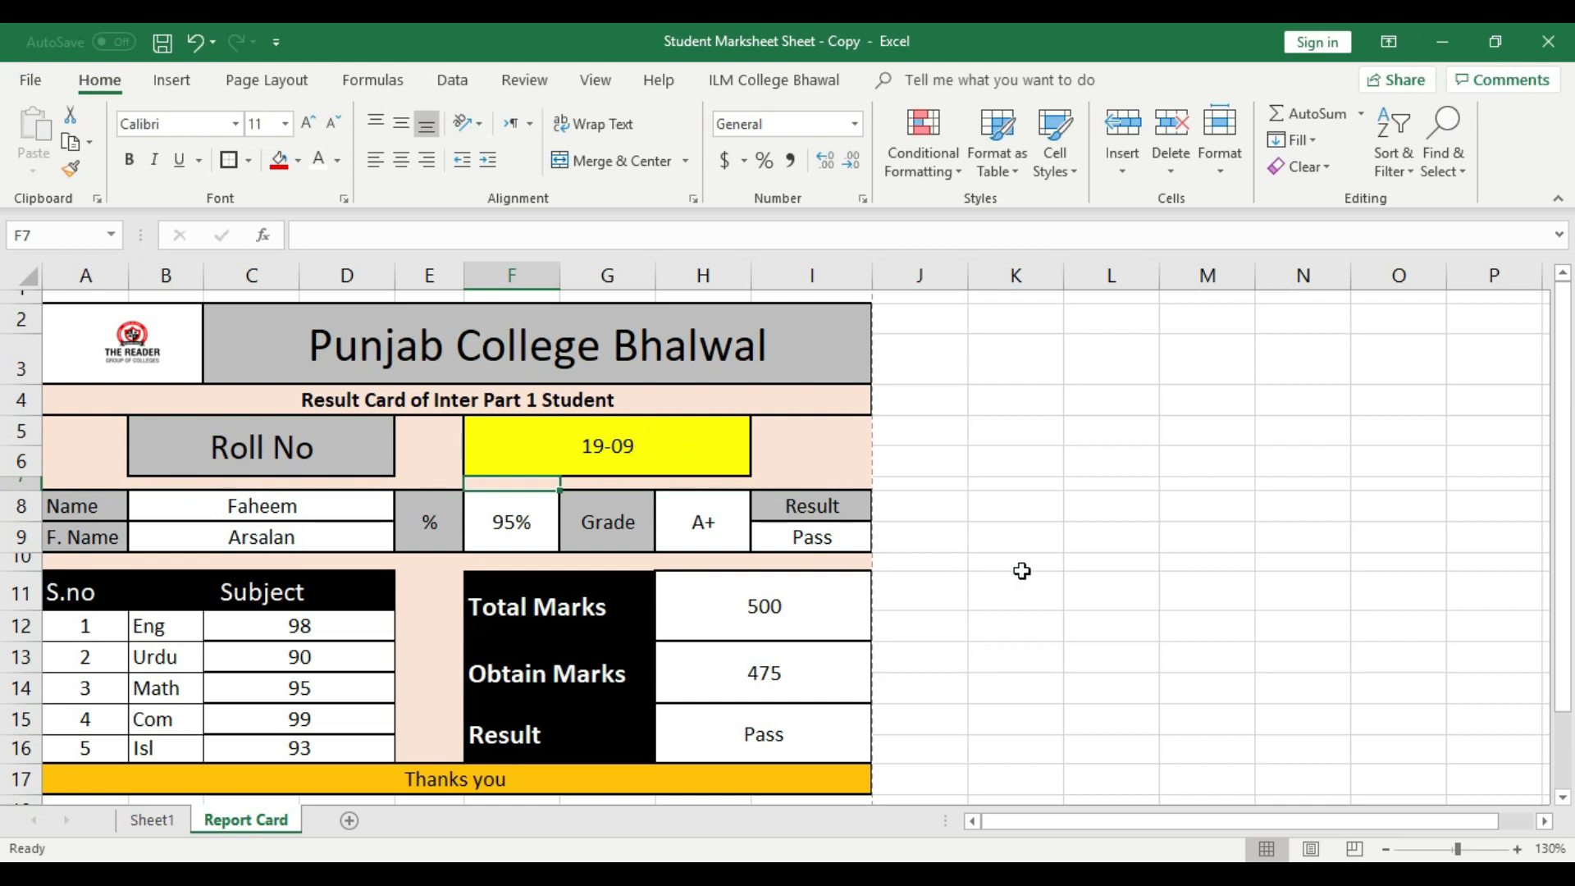
click(1082, 574)
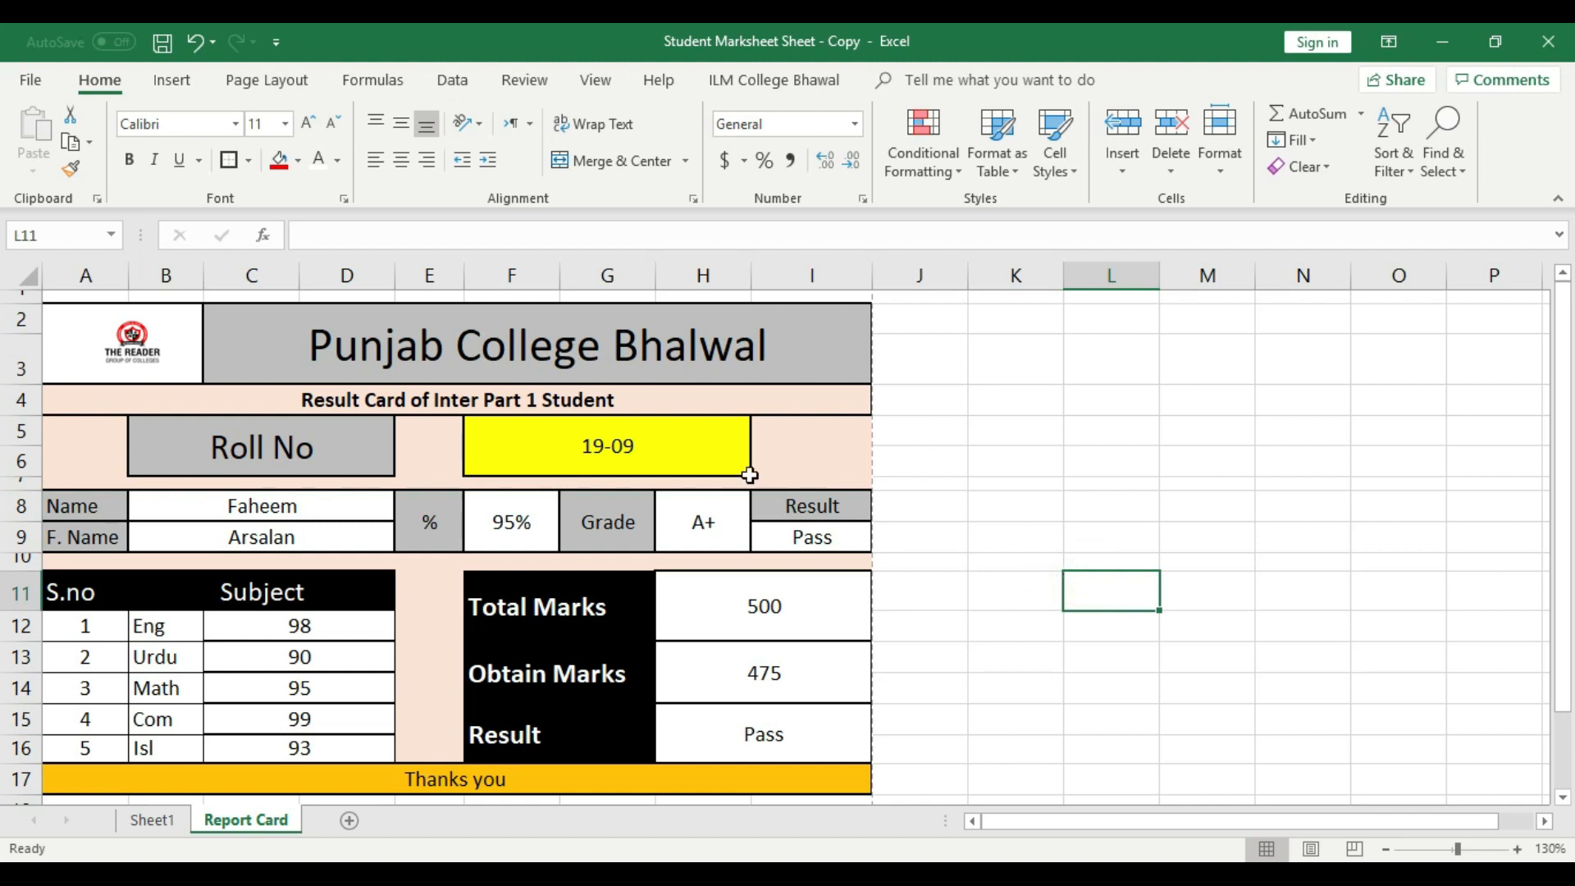
- Check the student's name and father's name in B8 and B9 against the roll number in F5
click(679, 430)
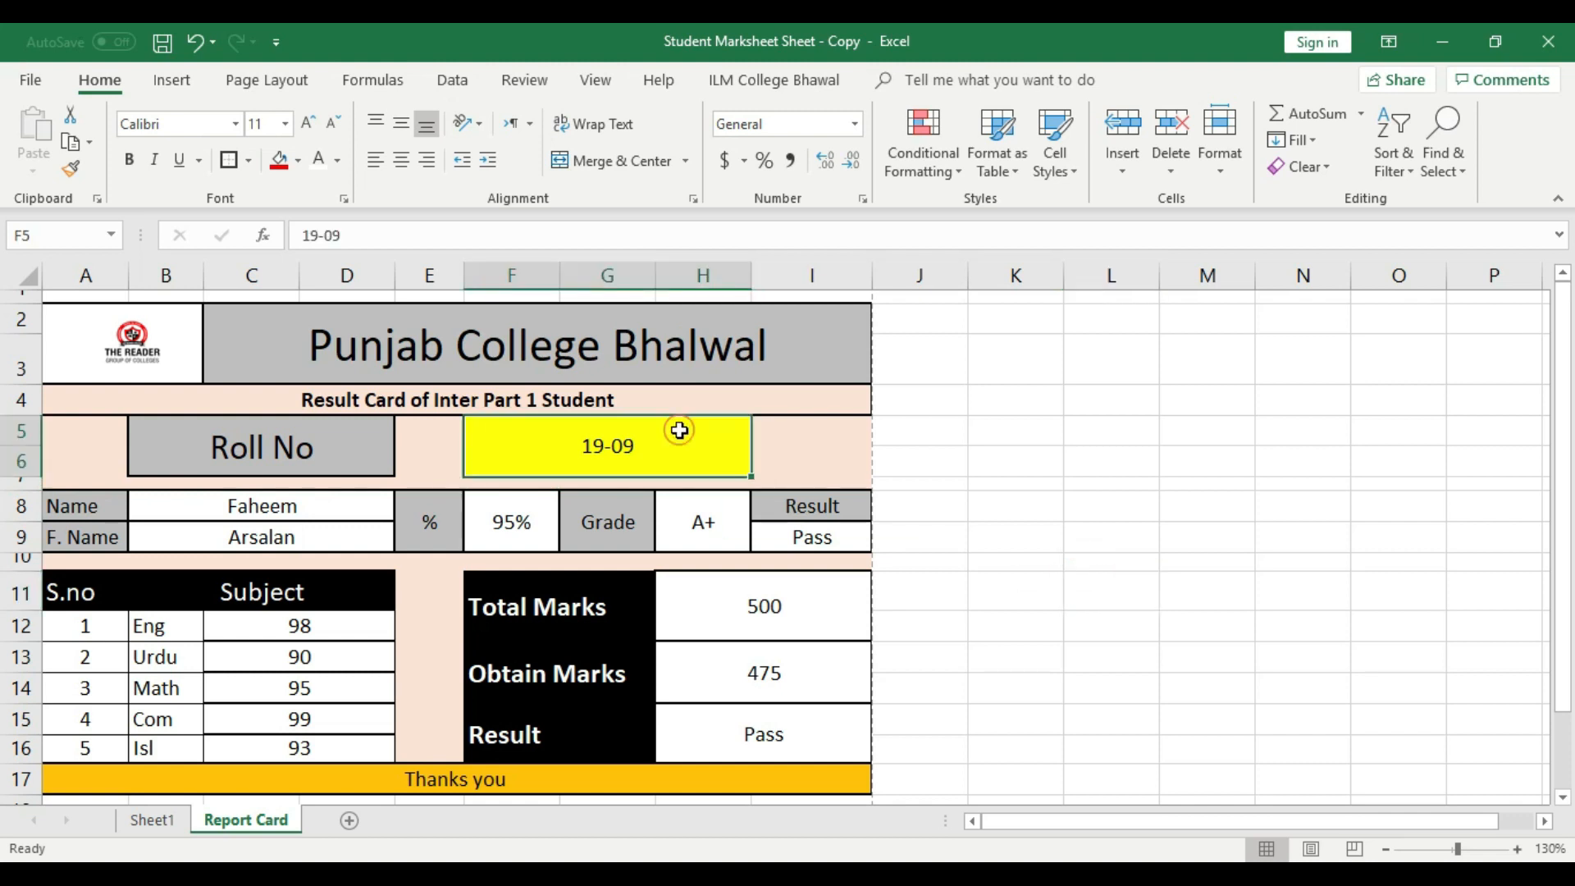
click(315, 504)
click(309, 534)
click(524, 445)
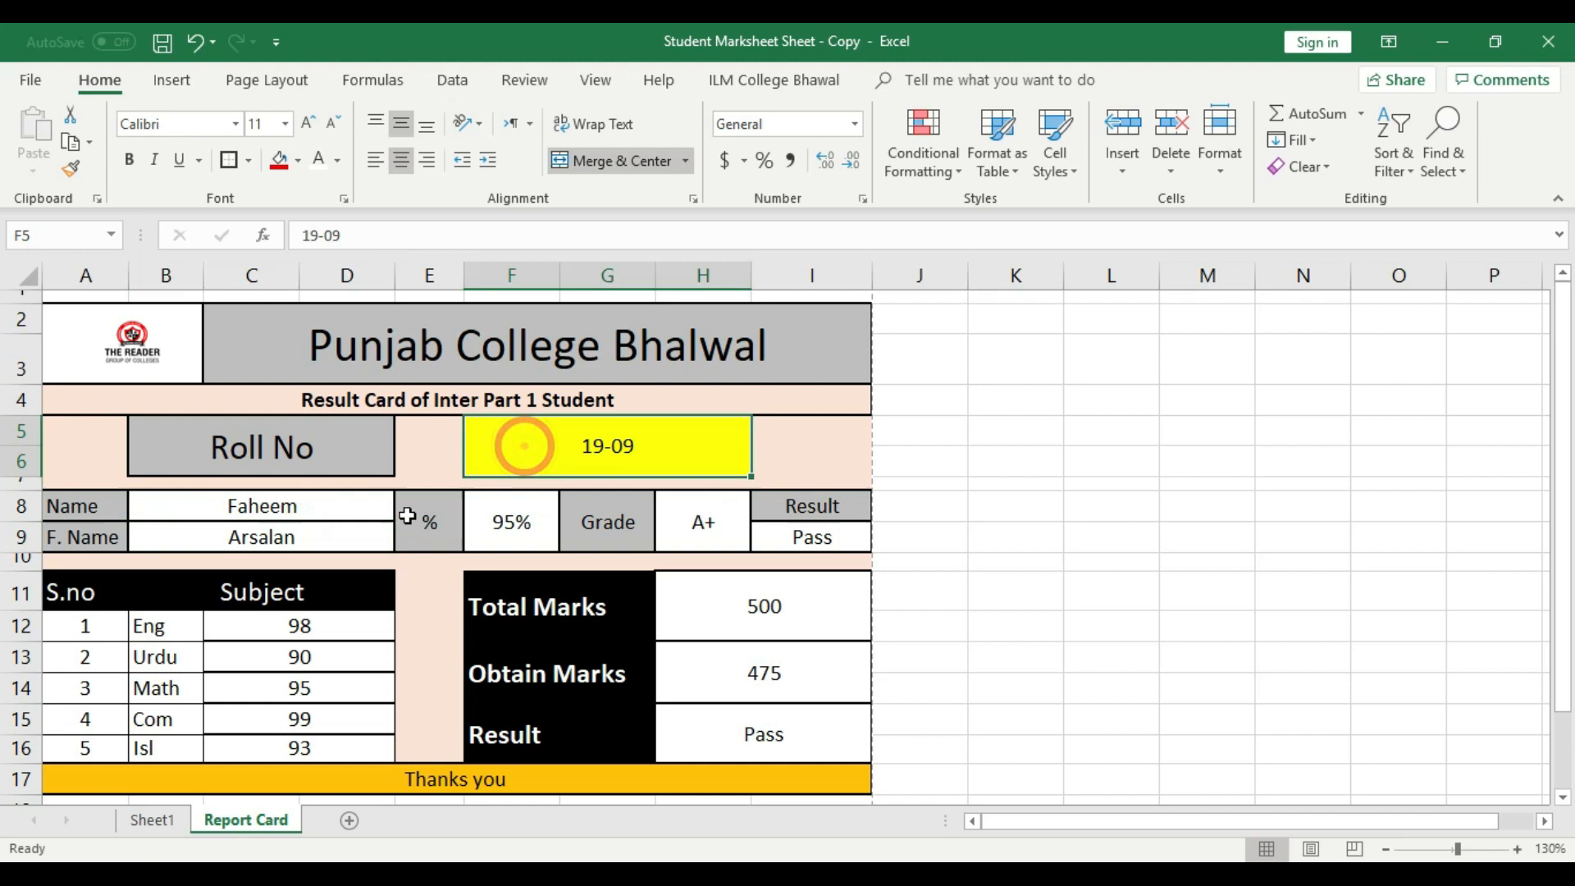
click(327, 514)
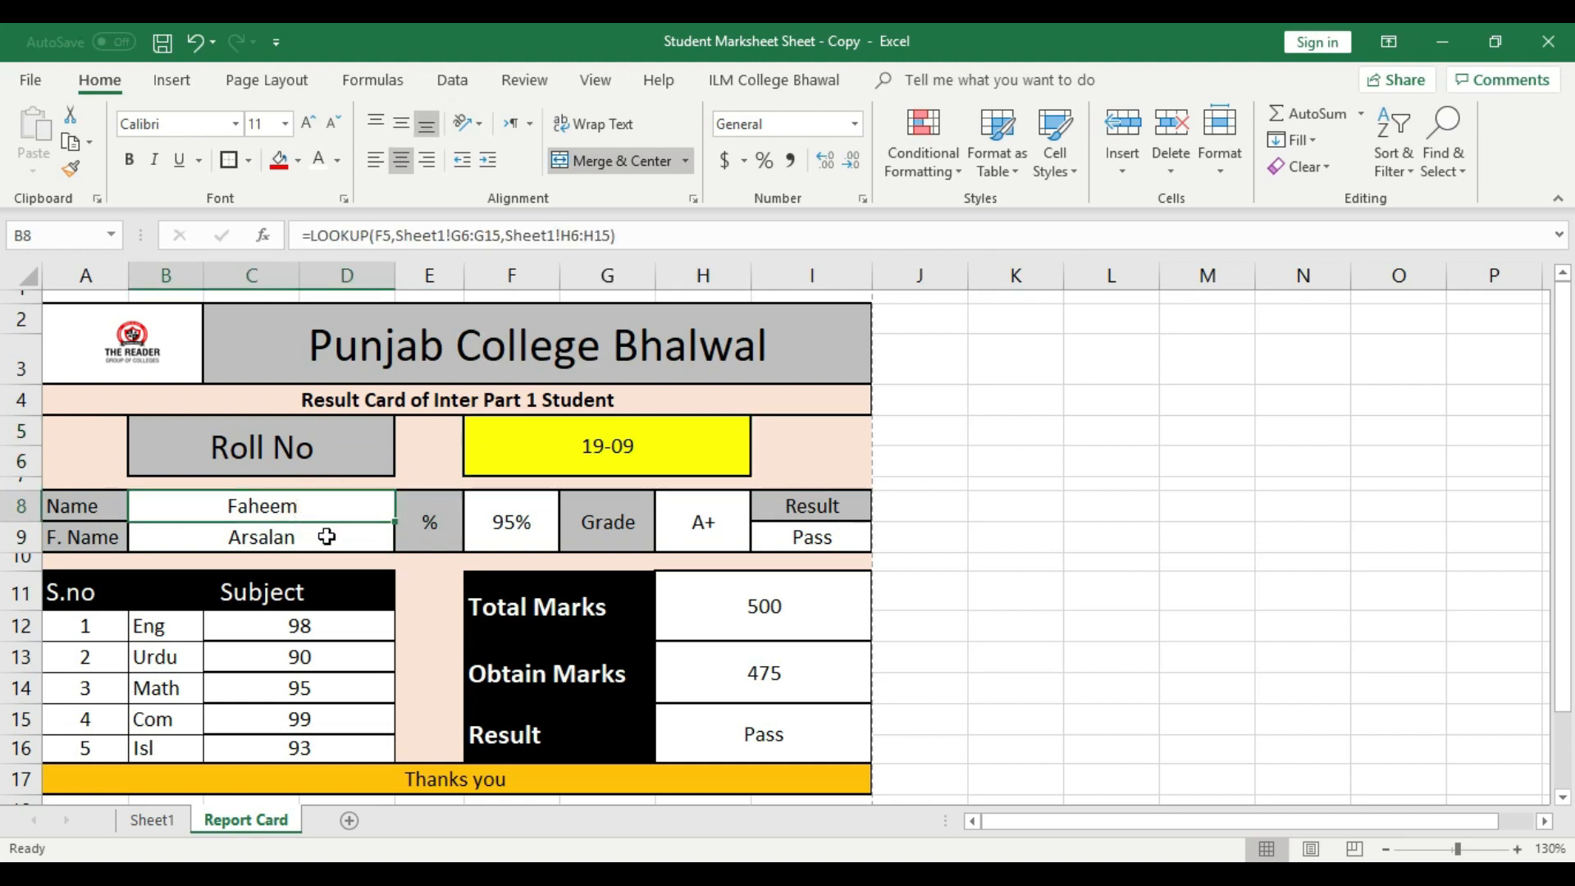
- Highlight the serial number, roll number, name and father's name of roll number 19-09 (F14:I14) on Sheet1 in red
click(326, 536)
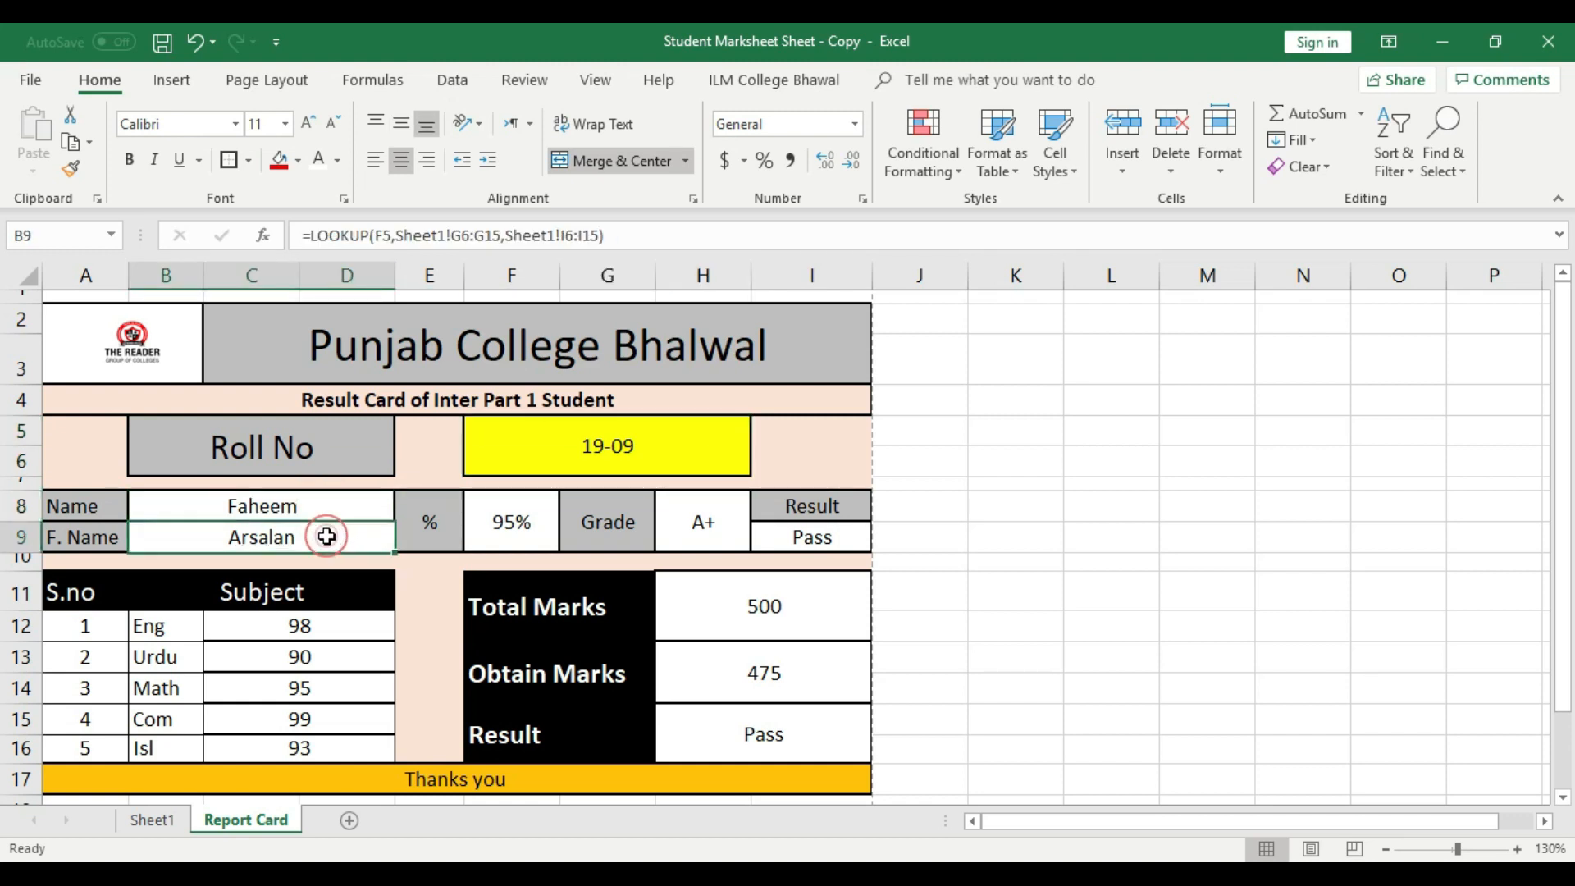
click(152, 819)
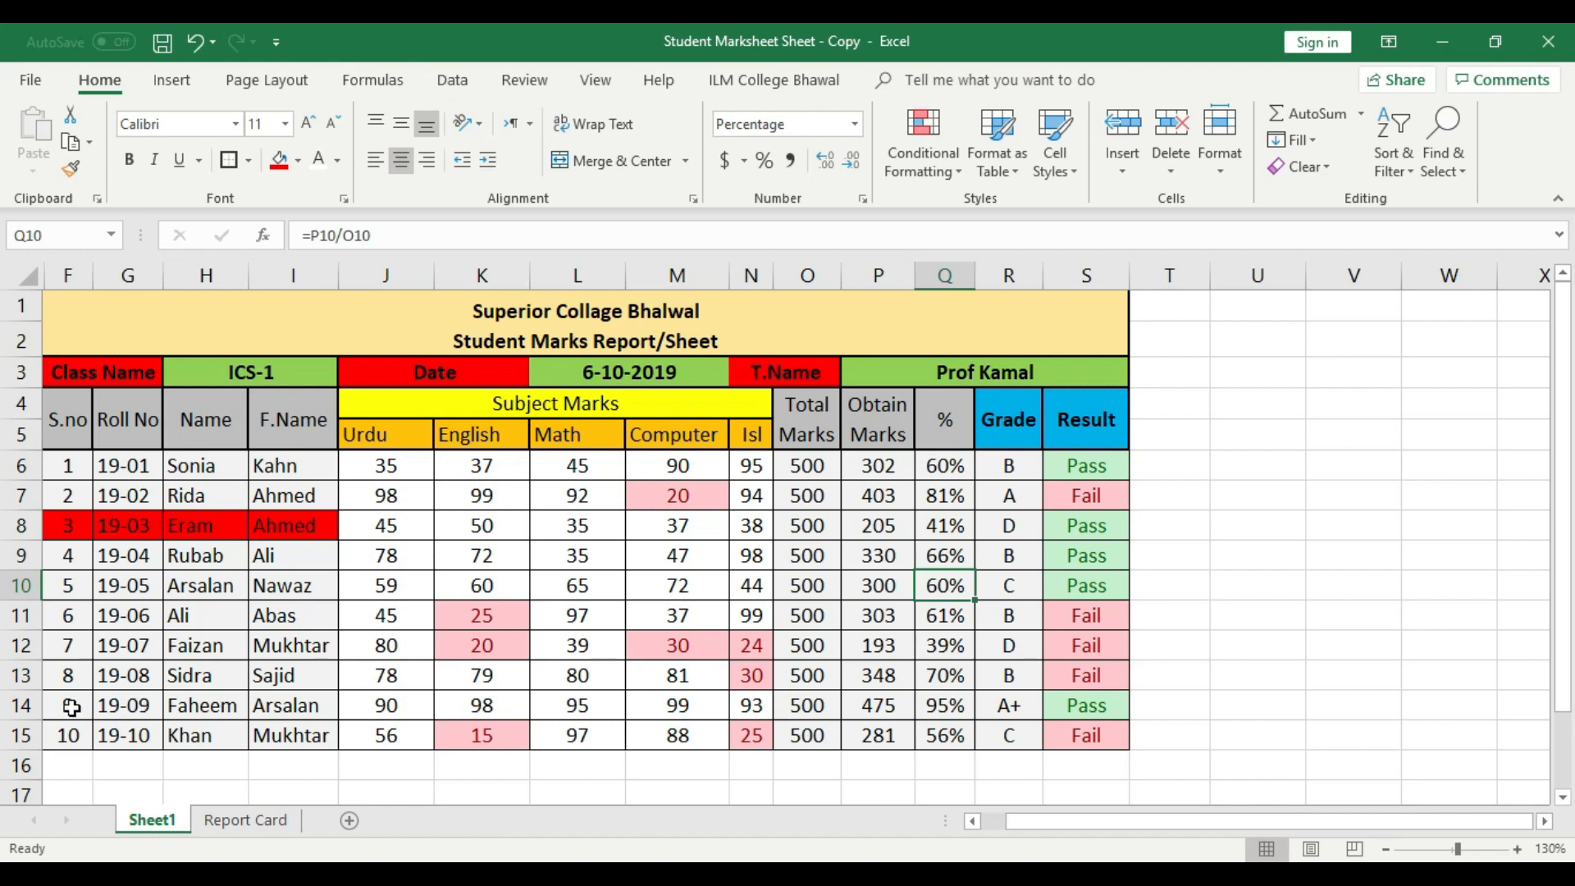
drag(71, 705, 293, 705)
click(279, 159)
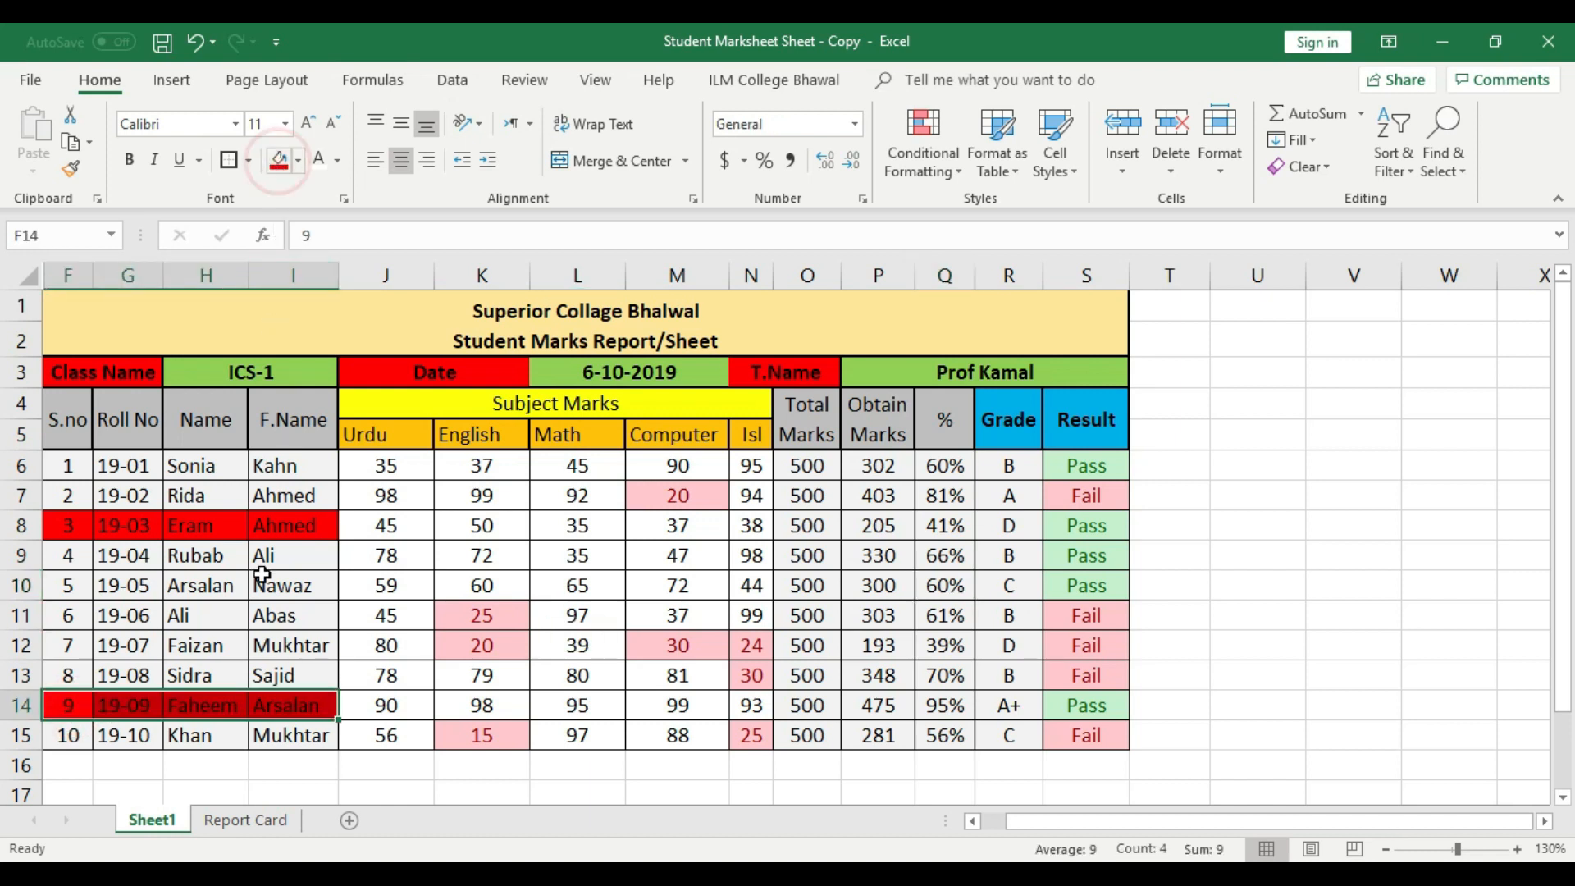
- Change the fill of the name and father's name cells H14 and I14 on Sheet1 to yellow
click(216, 701)
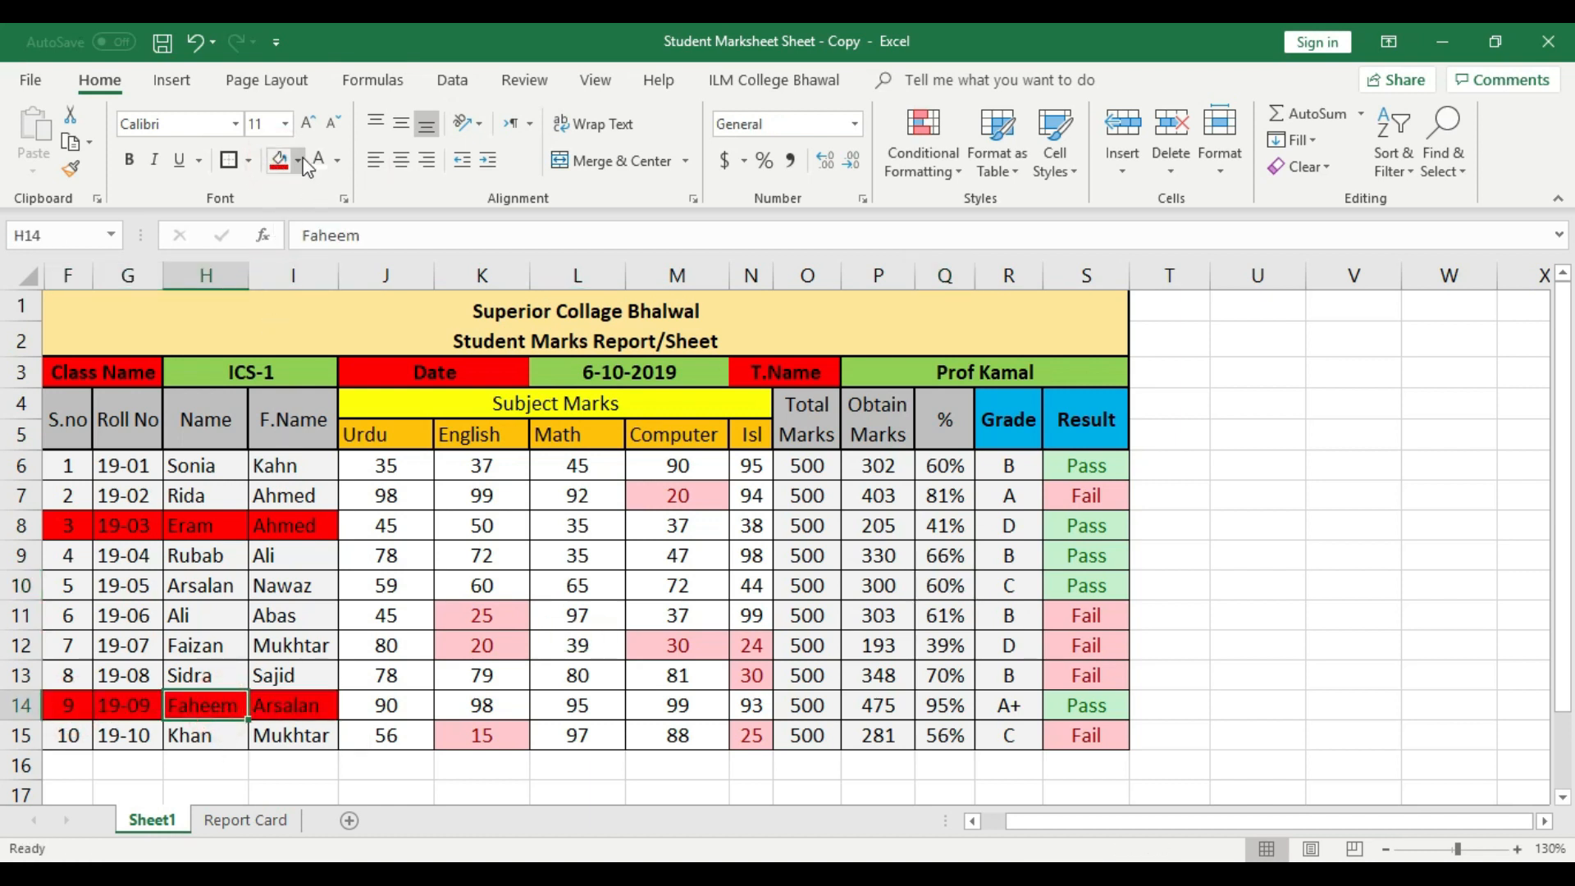
click(300, 160)
click(334, 338)
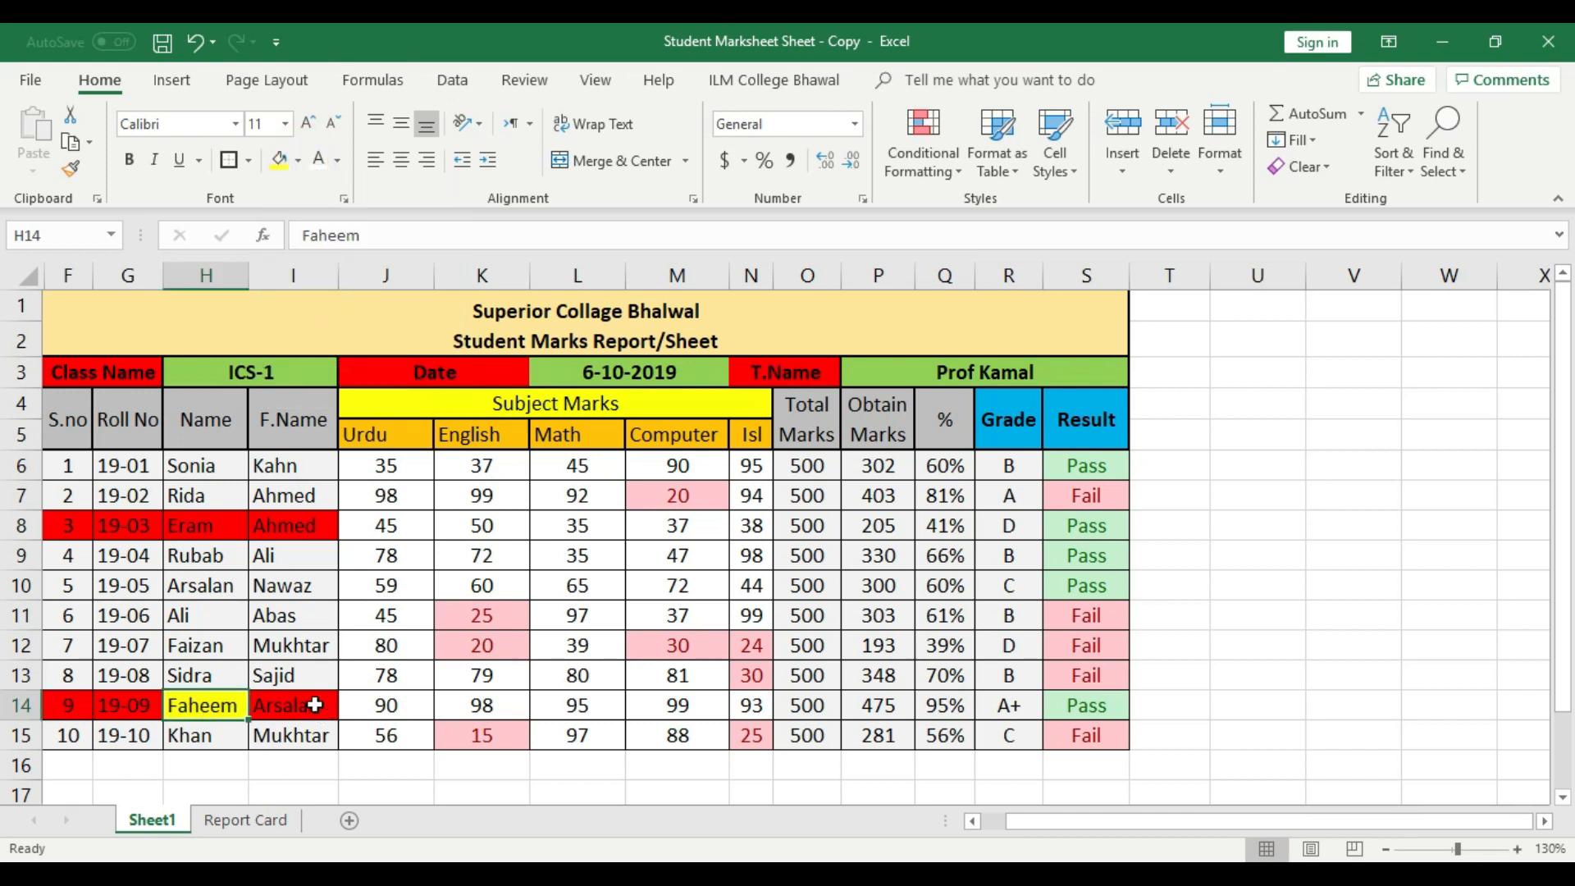
click(315, 705)
click(279, 159)
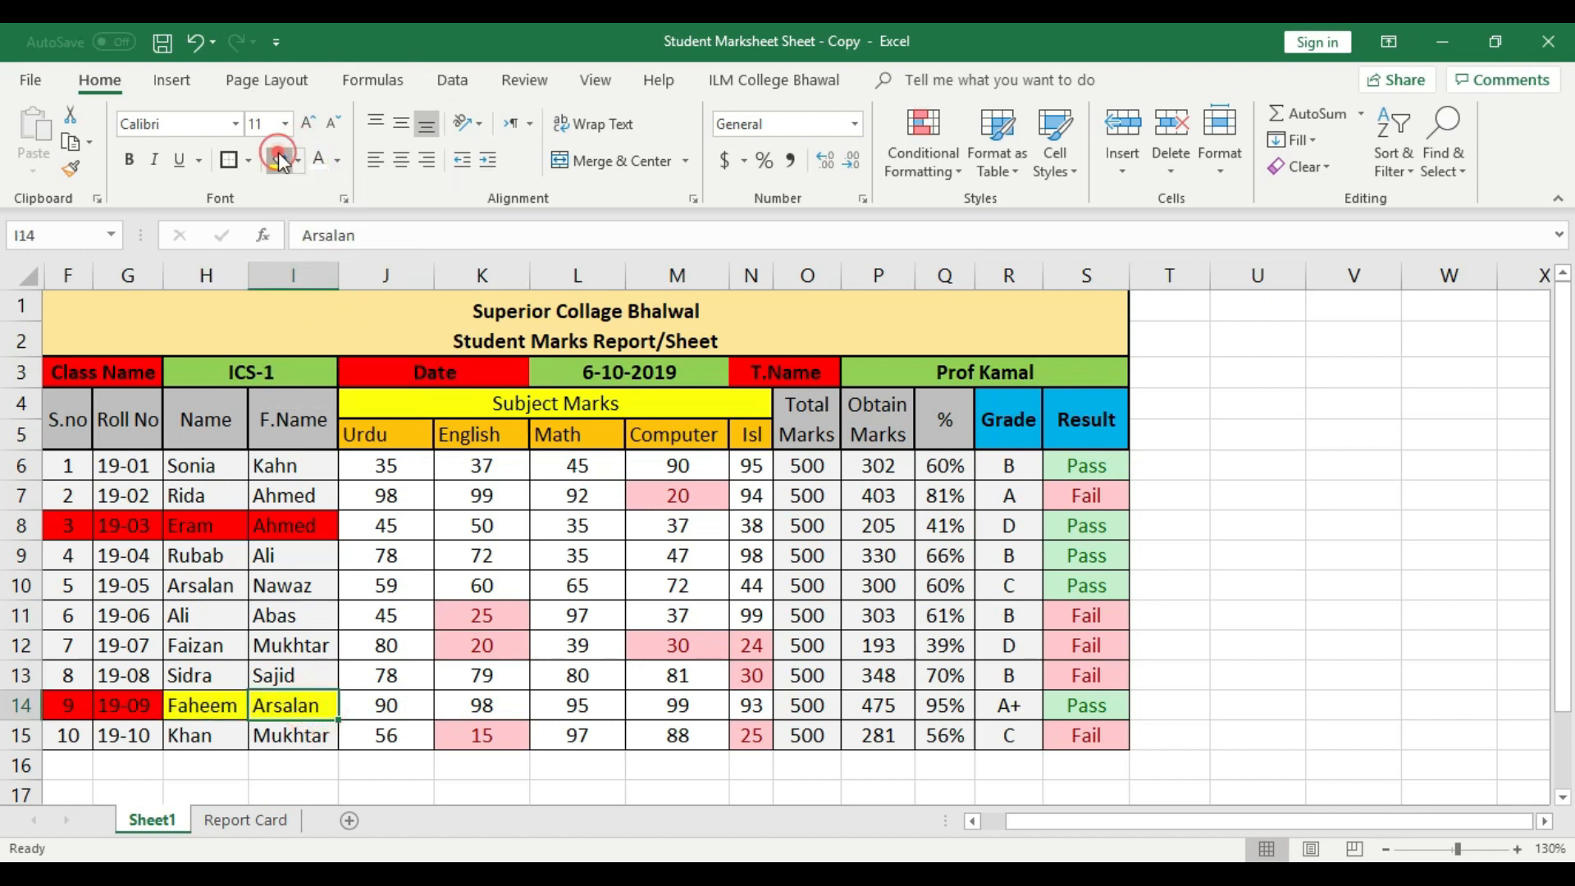
- Check the names, percentage and grade on the Report Card sheet, and fill the matching cells Q14 and R14 on Sheet1 yellow
click(262, 821)
click(297, 506)
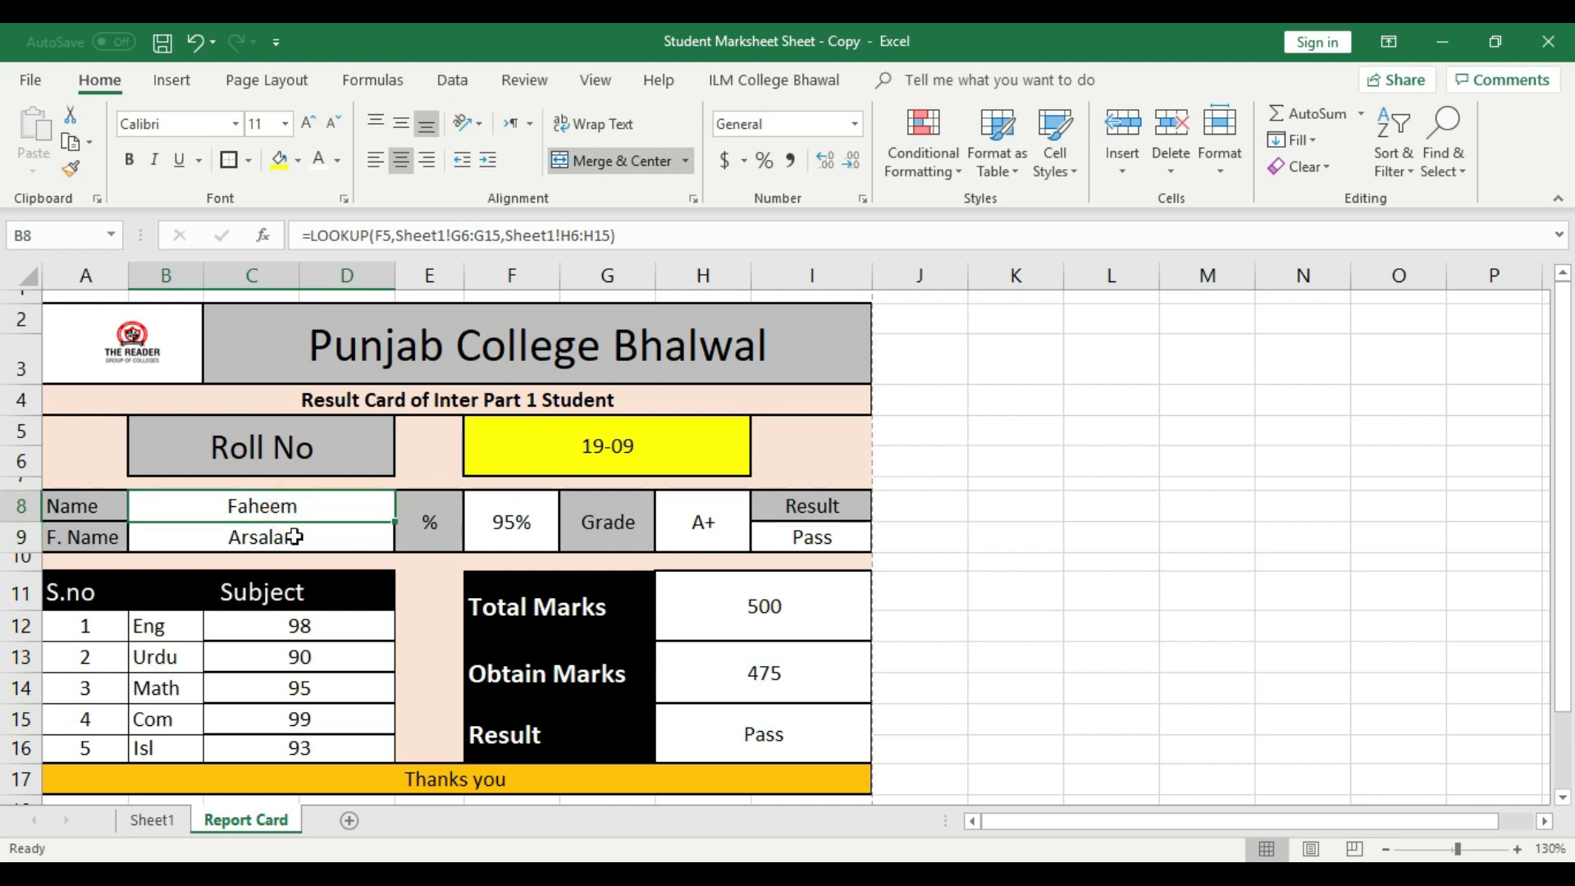
click(295, 536)
click(522, 521)
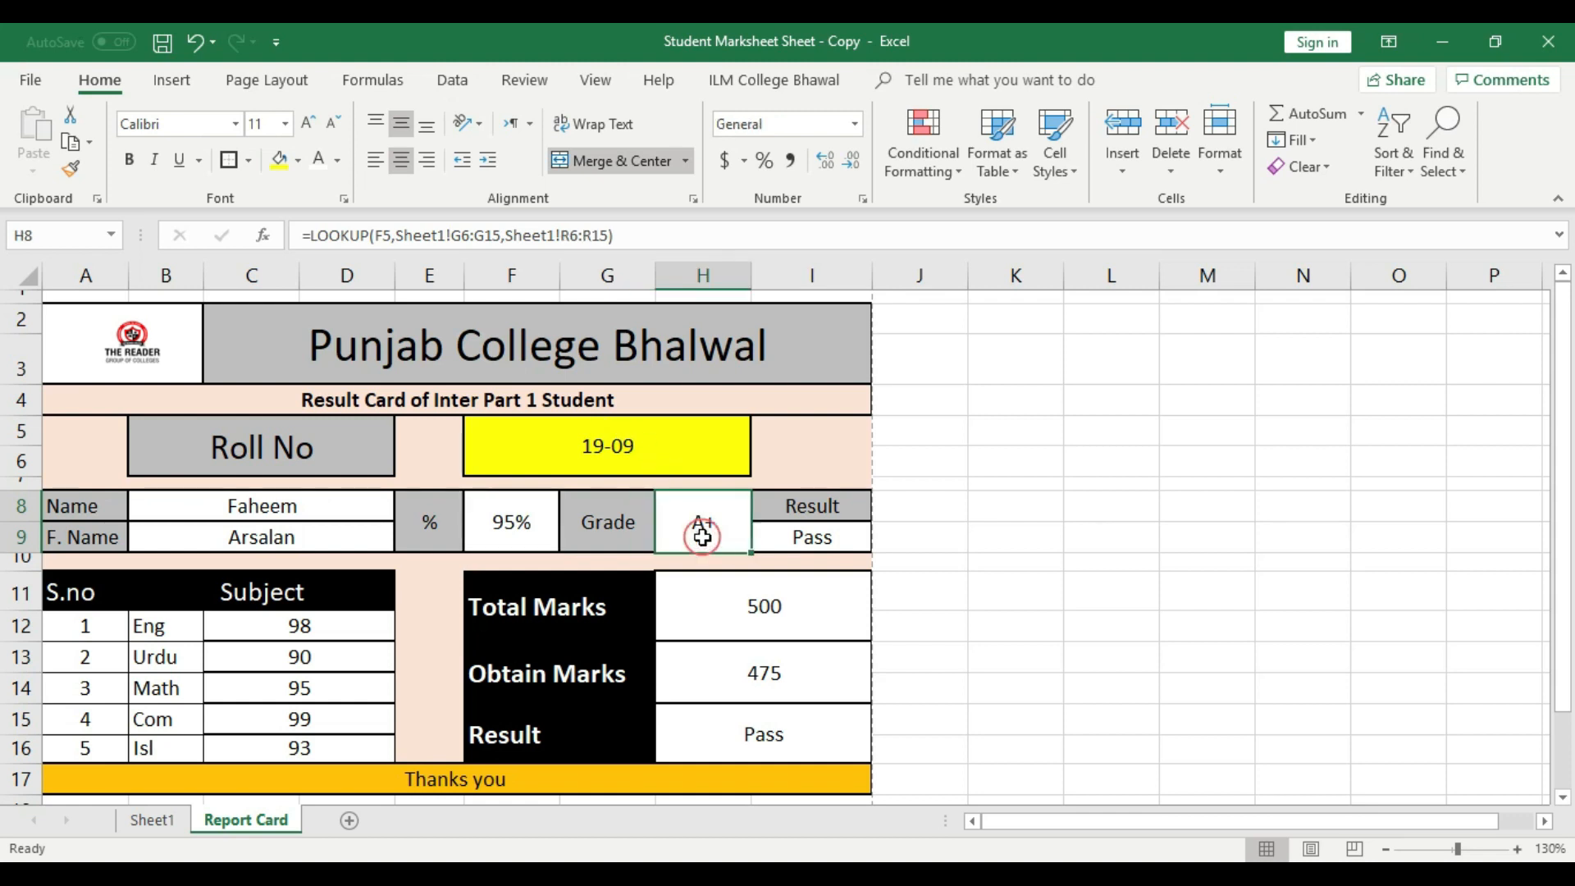
click(152, 820)
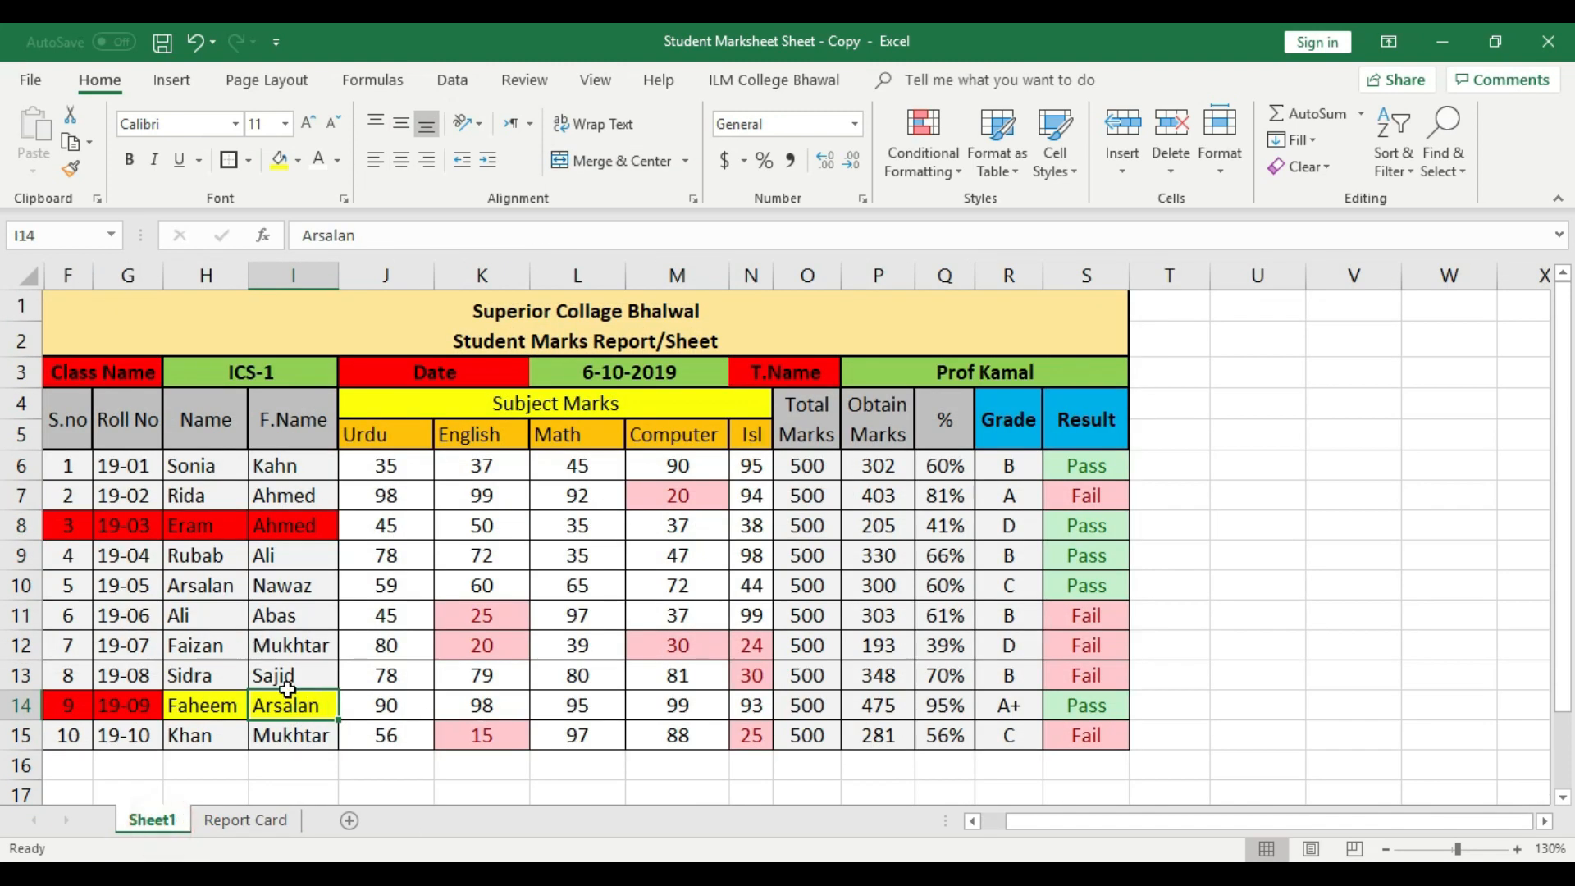
click(953, 715)
click(279, 163)
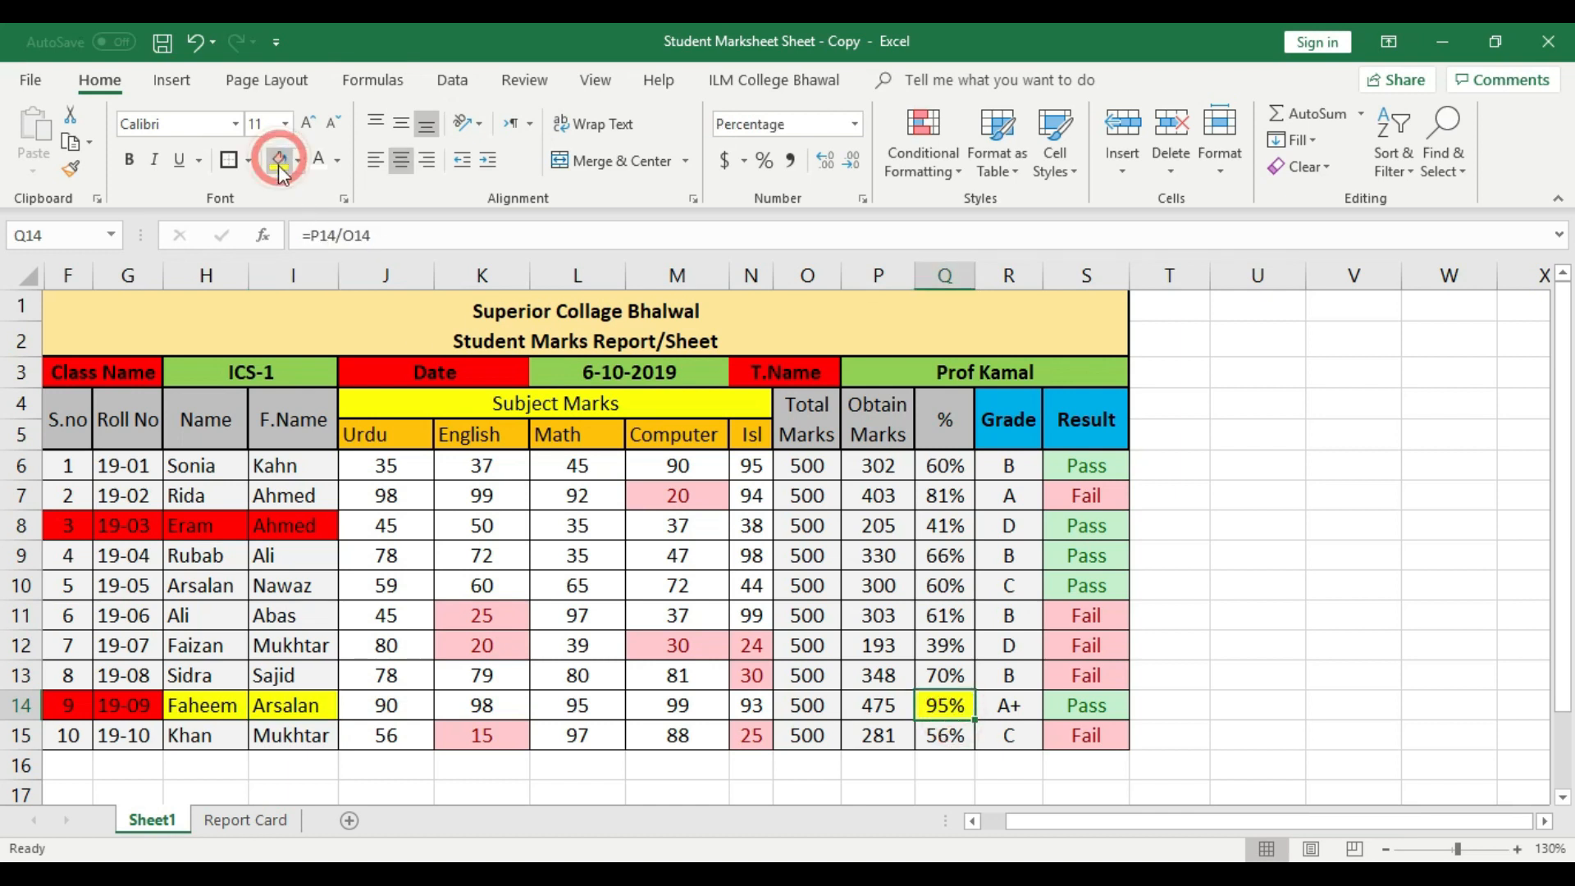
click(1008, 705)
click(279, 162)
- Compare the Result in I9 of the Report Card sheet with the source result in S14 of Sheet1
click(246, 820)
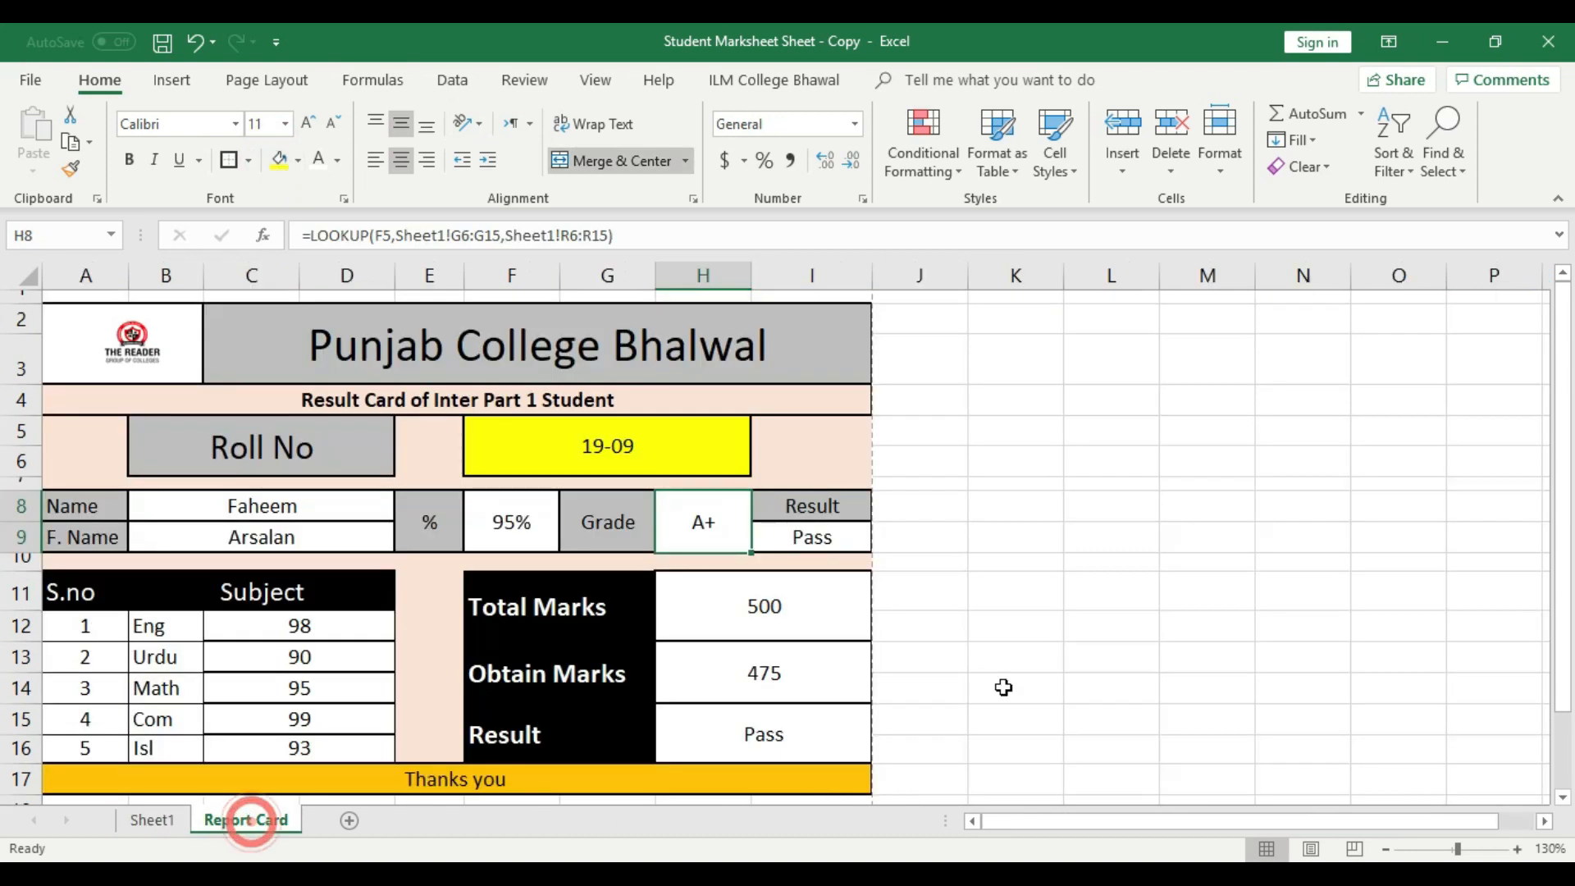
click(836, 537)
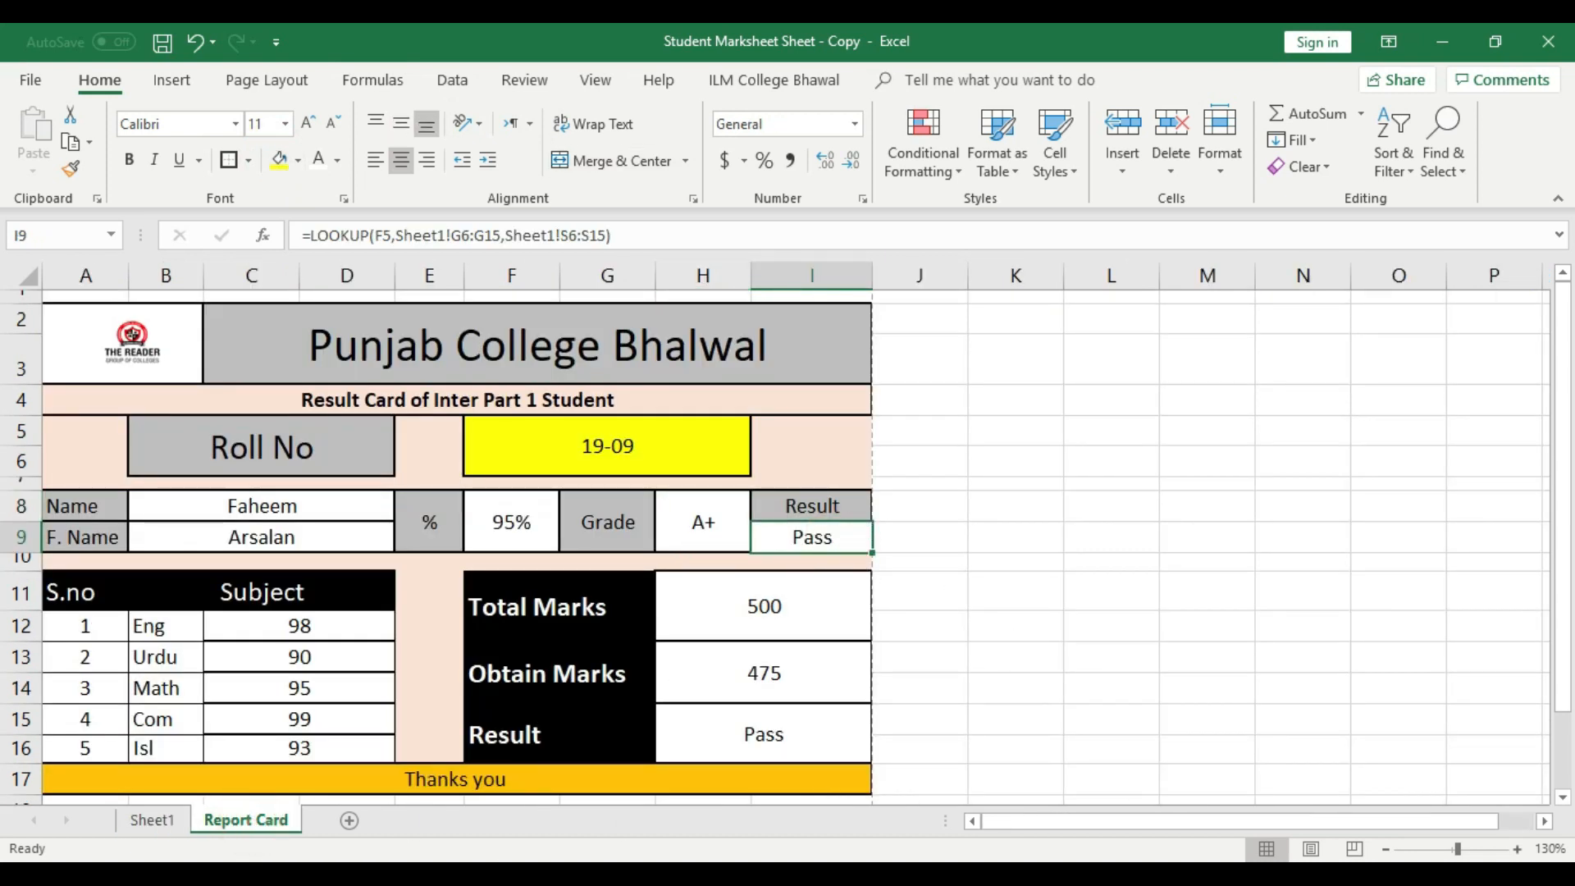
click(152, 820)
click(1103, 709)
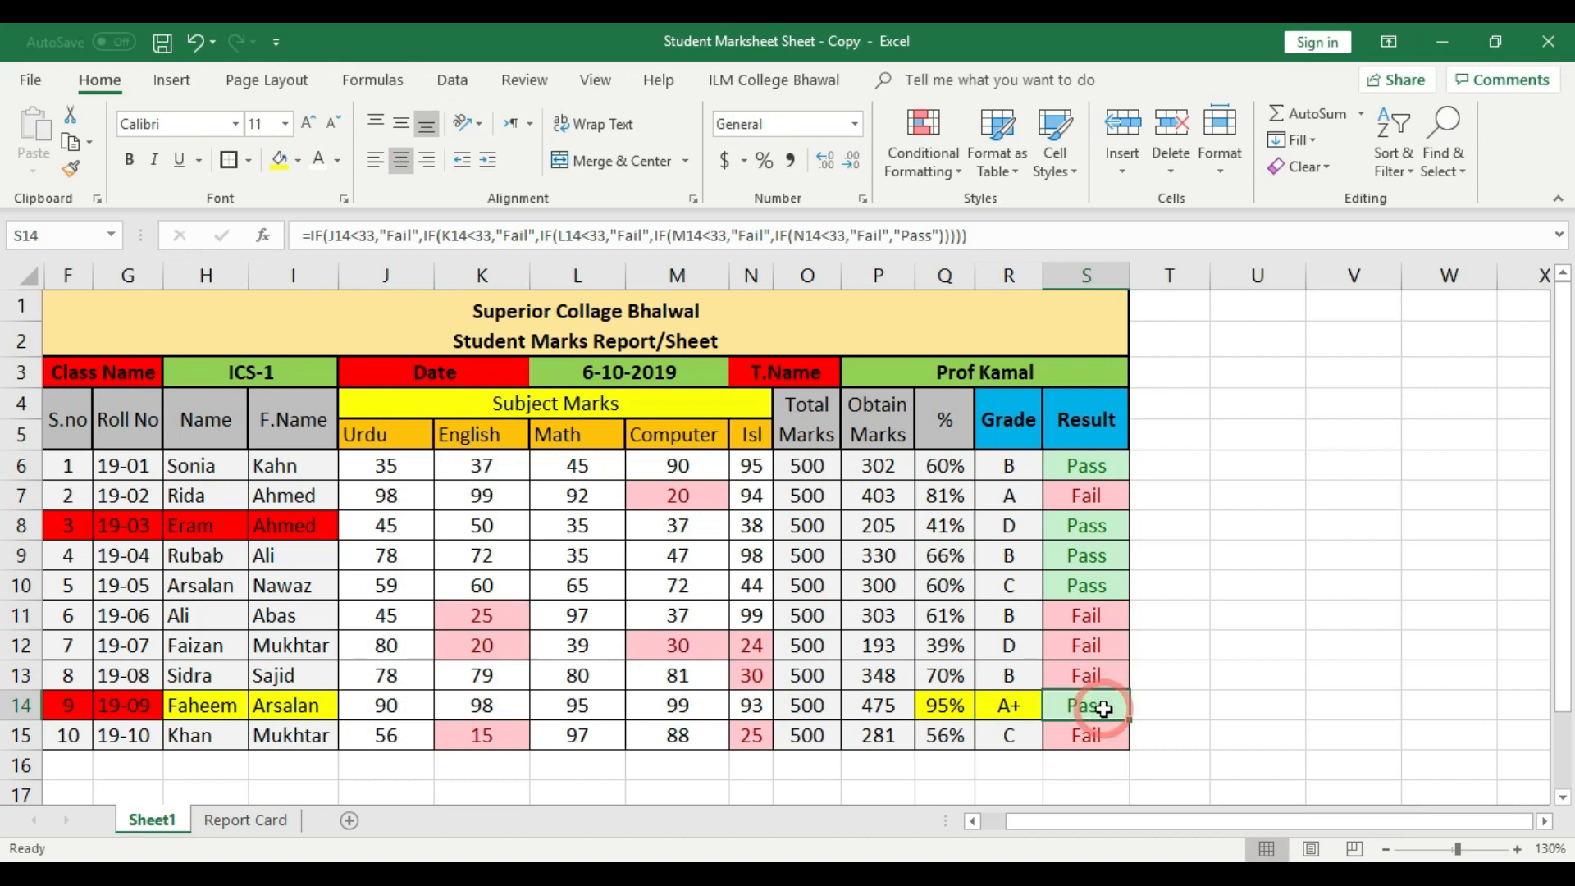
- Check the English mark in C12 of the Report Card sheet and fill its source cell K14 on Sheet1 yellow
click(292, 826)
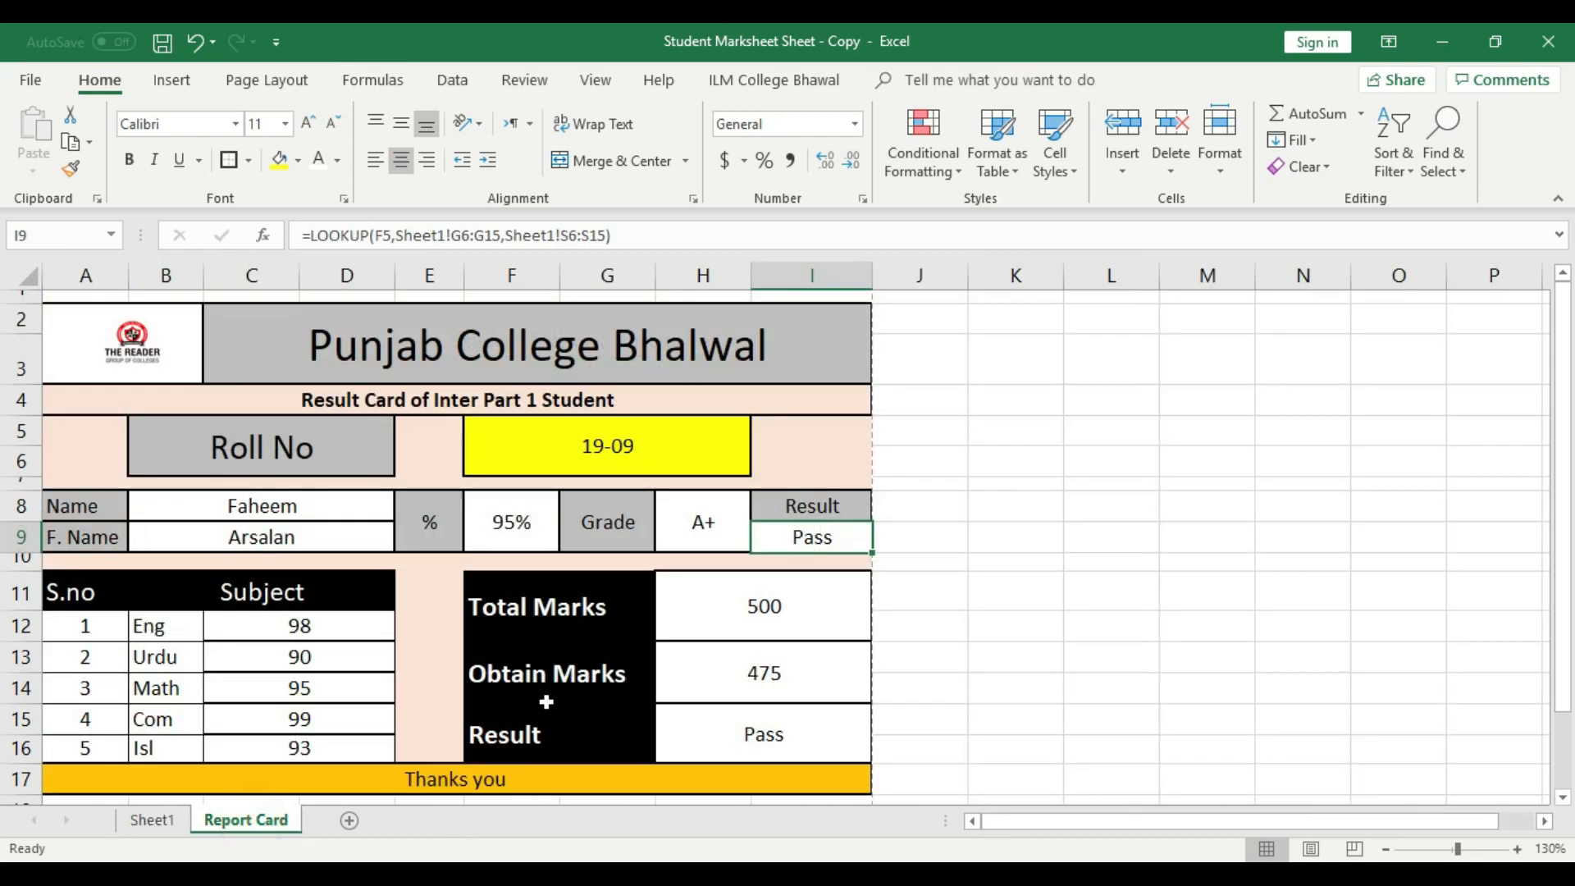
scroll(507, 727, down, 1)
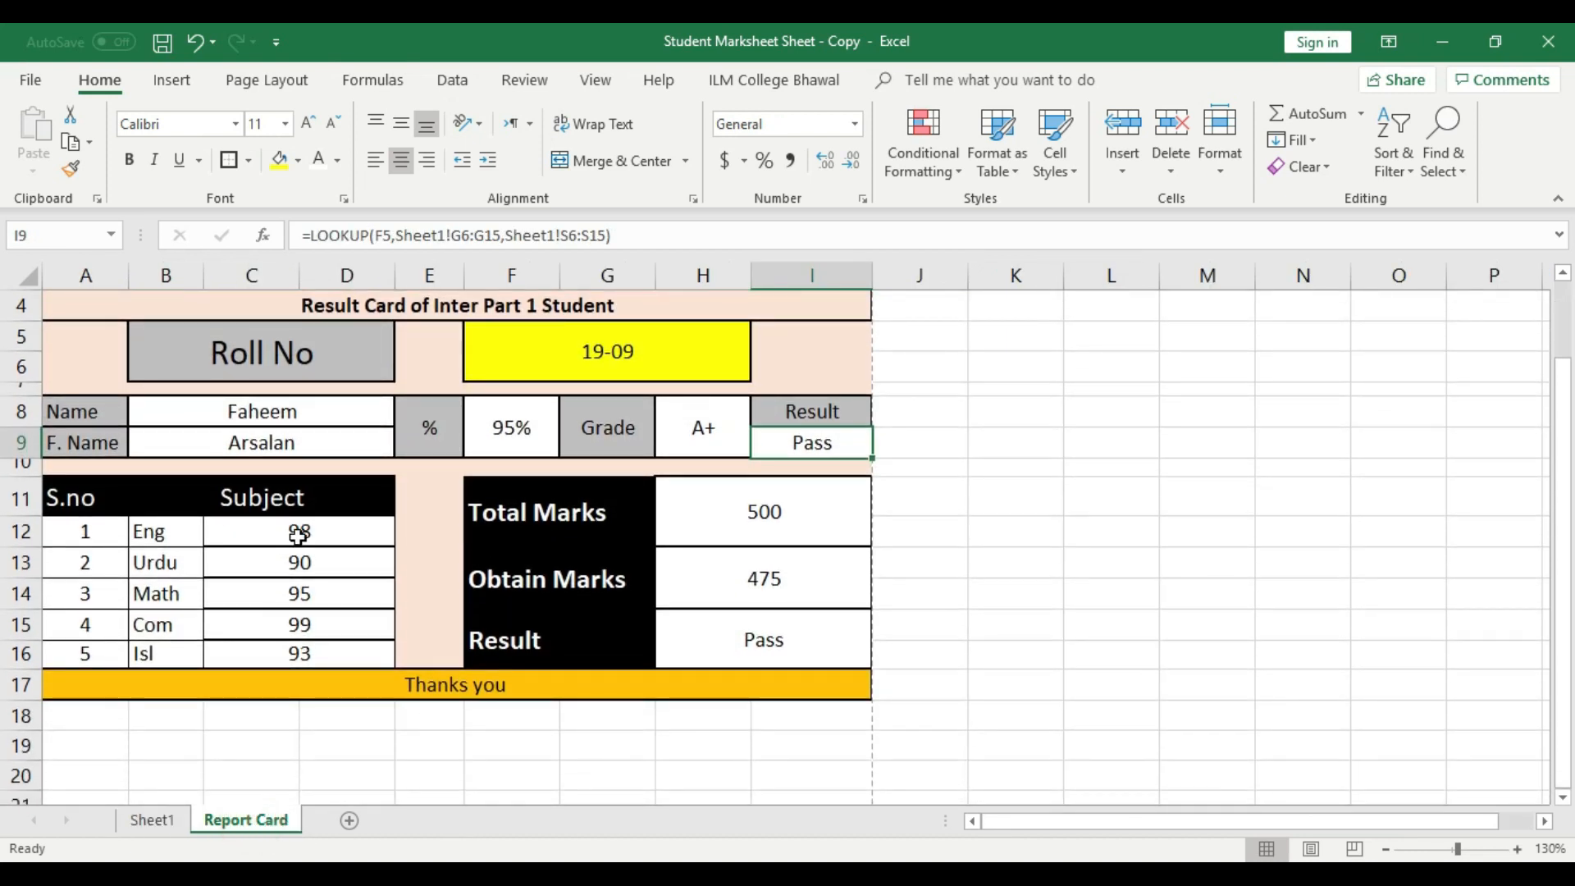
click(248, 531)
click(152, 820)
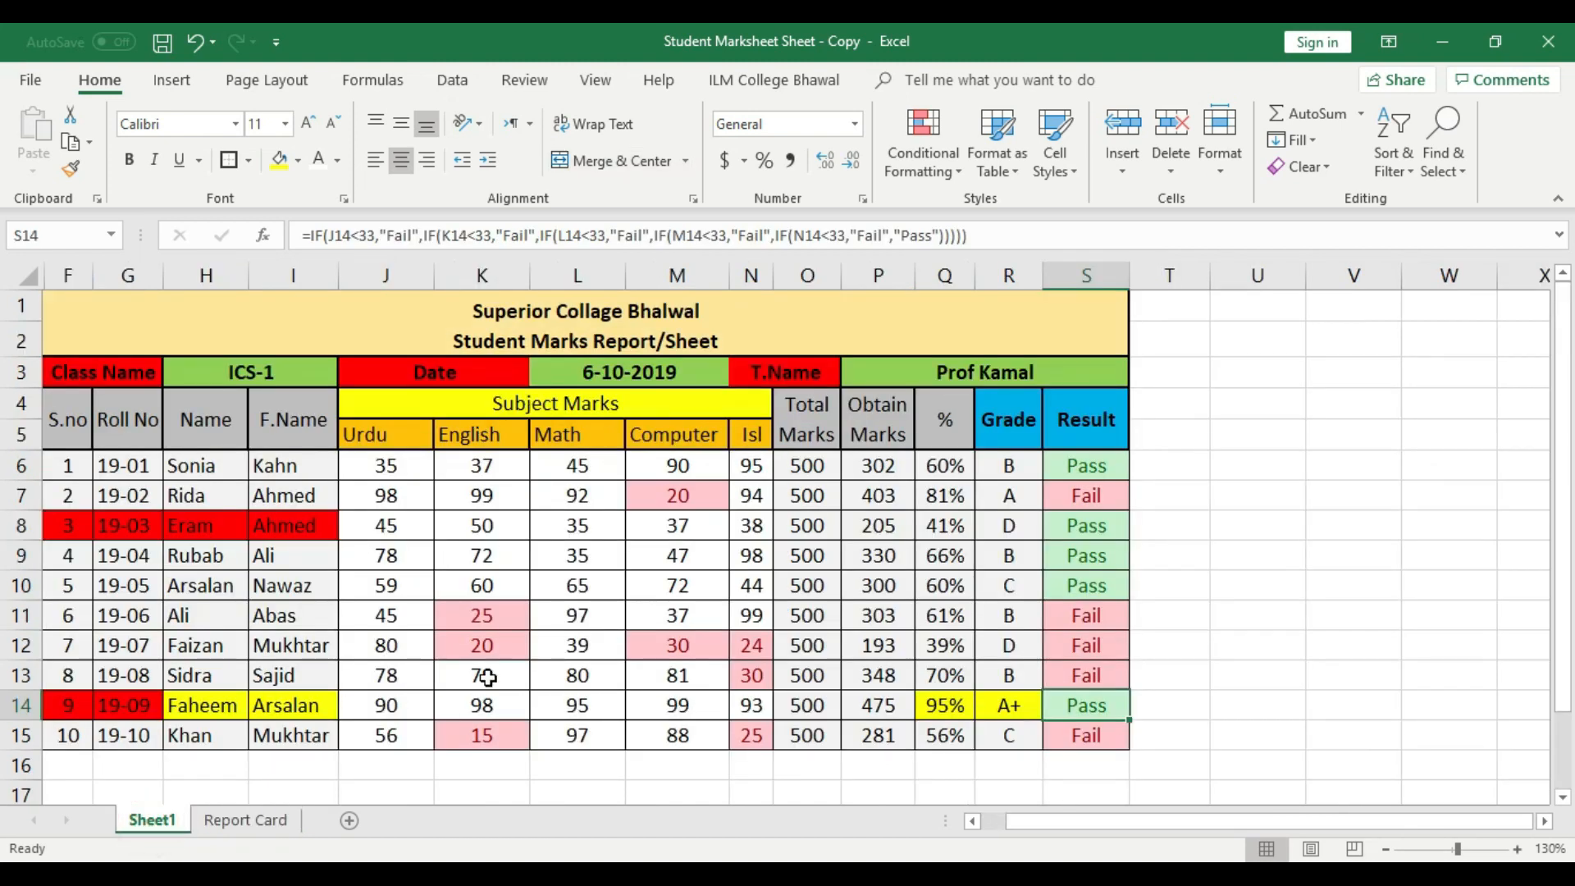
click(486, 707)
click(279, 160)
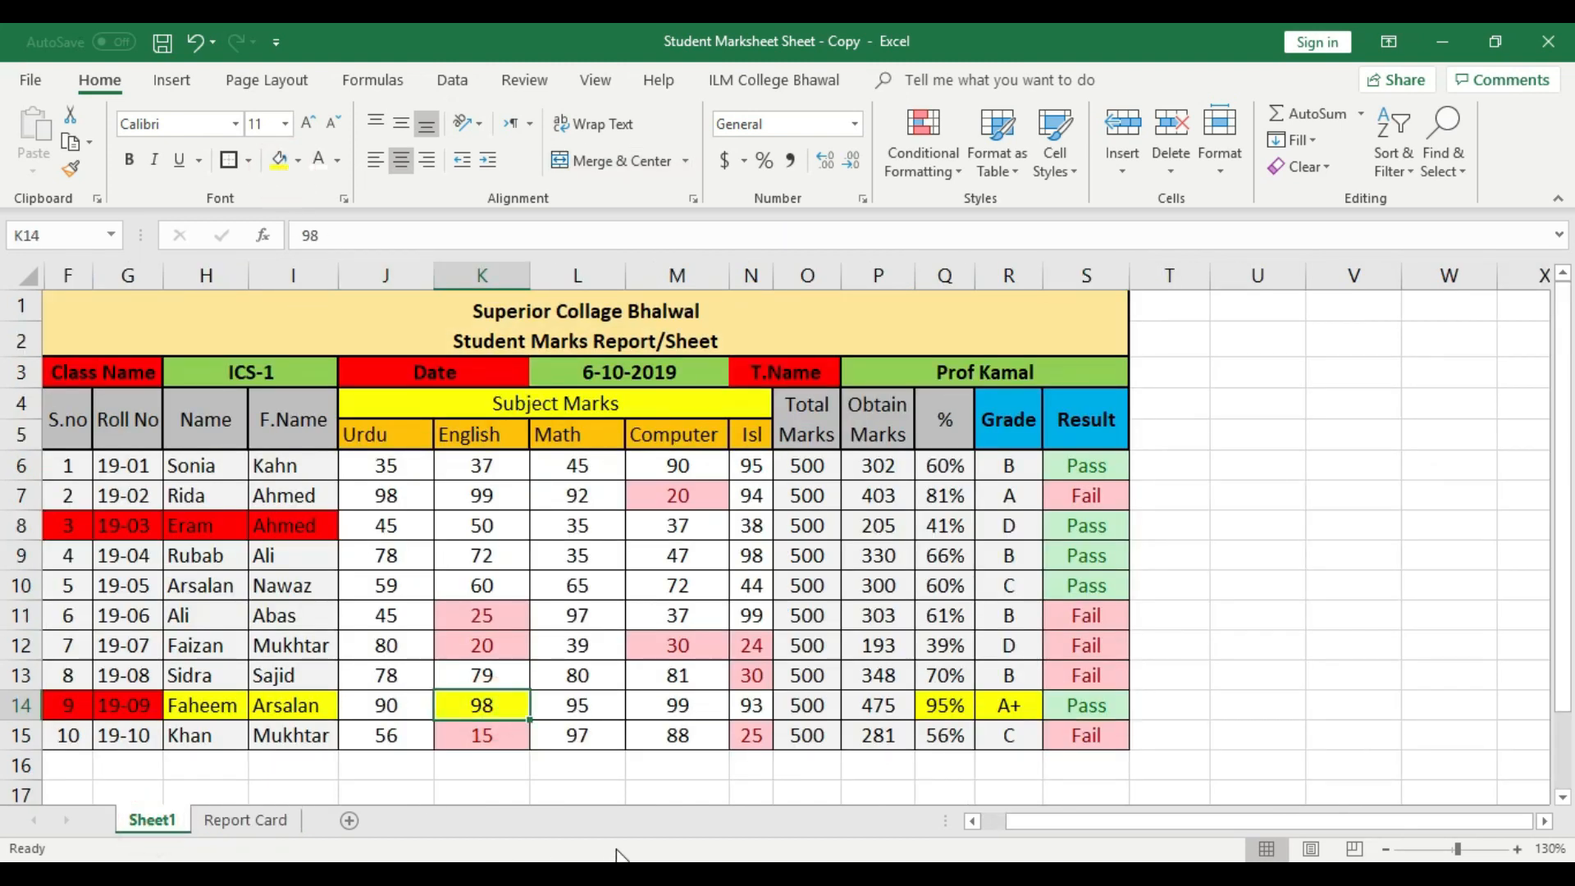
- Check the Urdu mark in C13 of the Report Card sheet and fill its source cell J14 on Sheet1 yellow
click(246, 820)
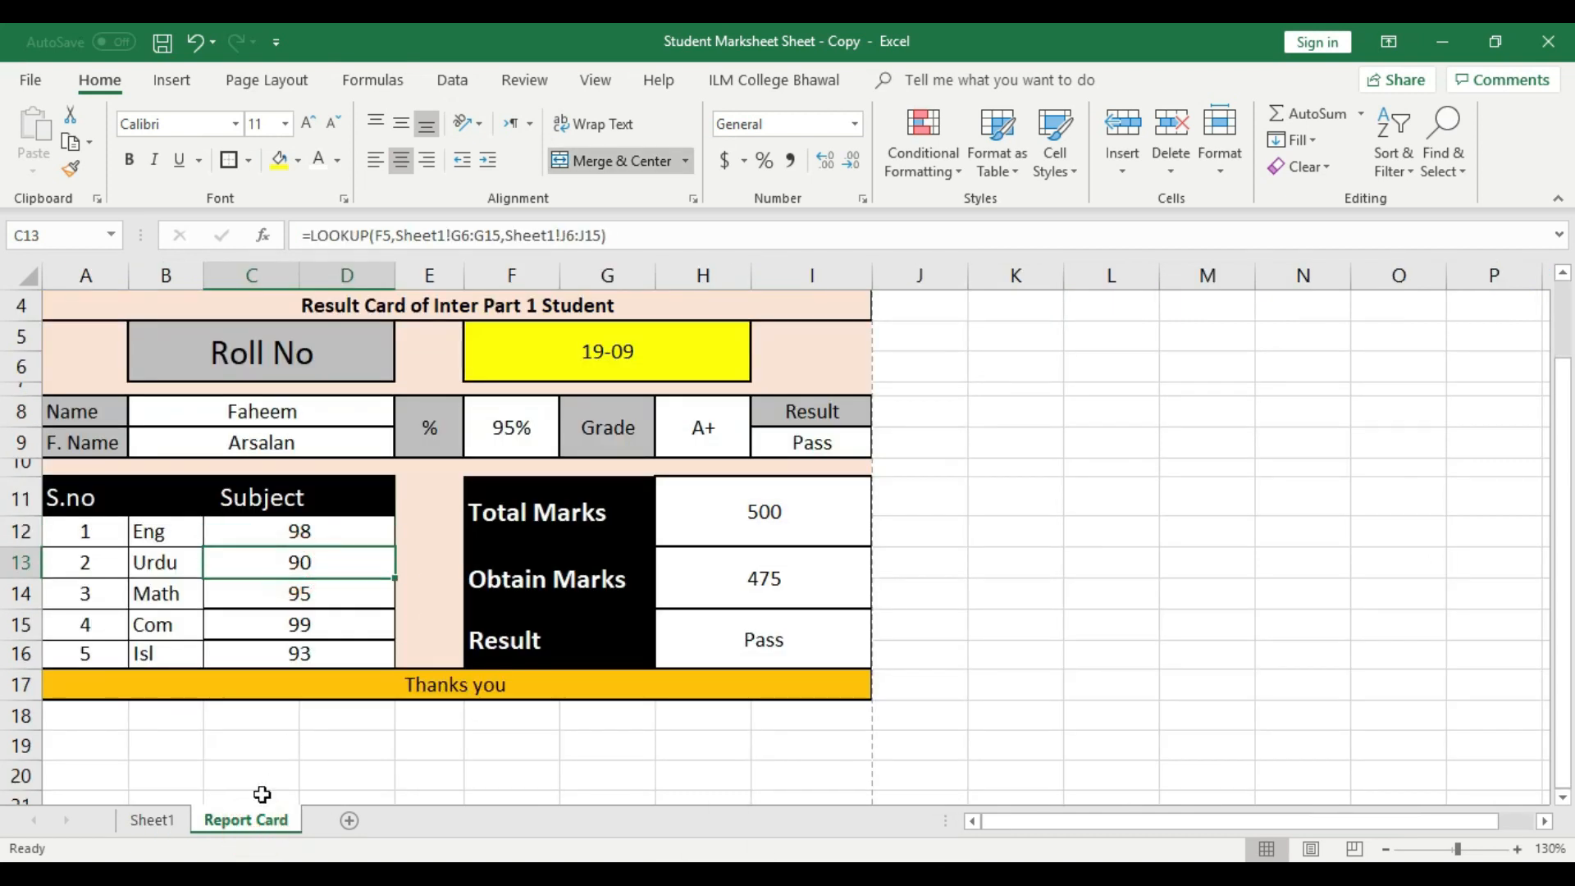
click(156, 821)
click(385, 710)
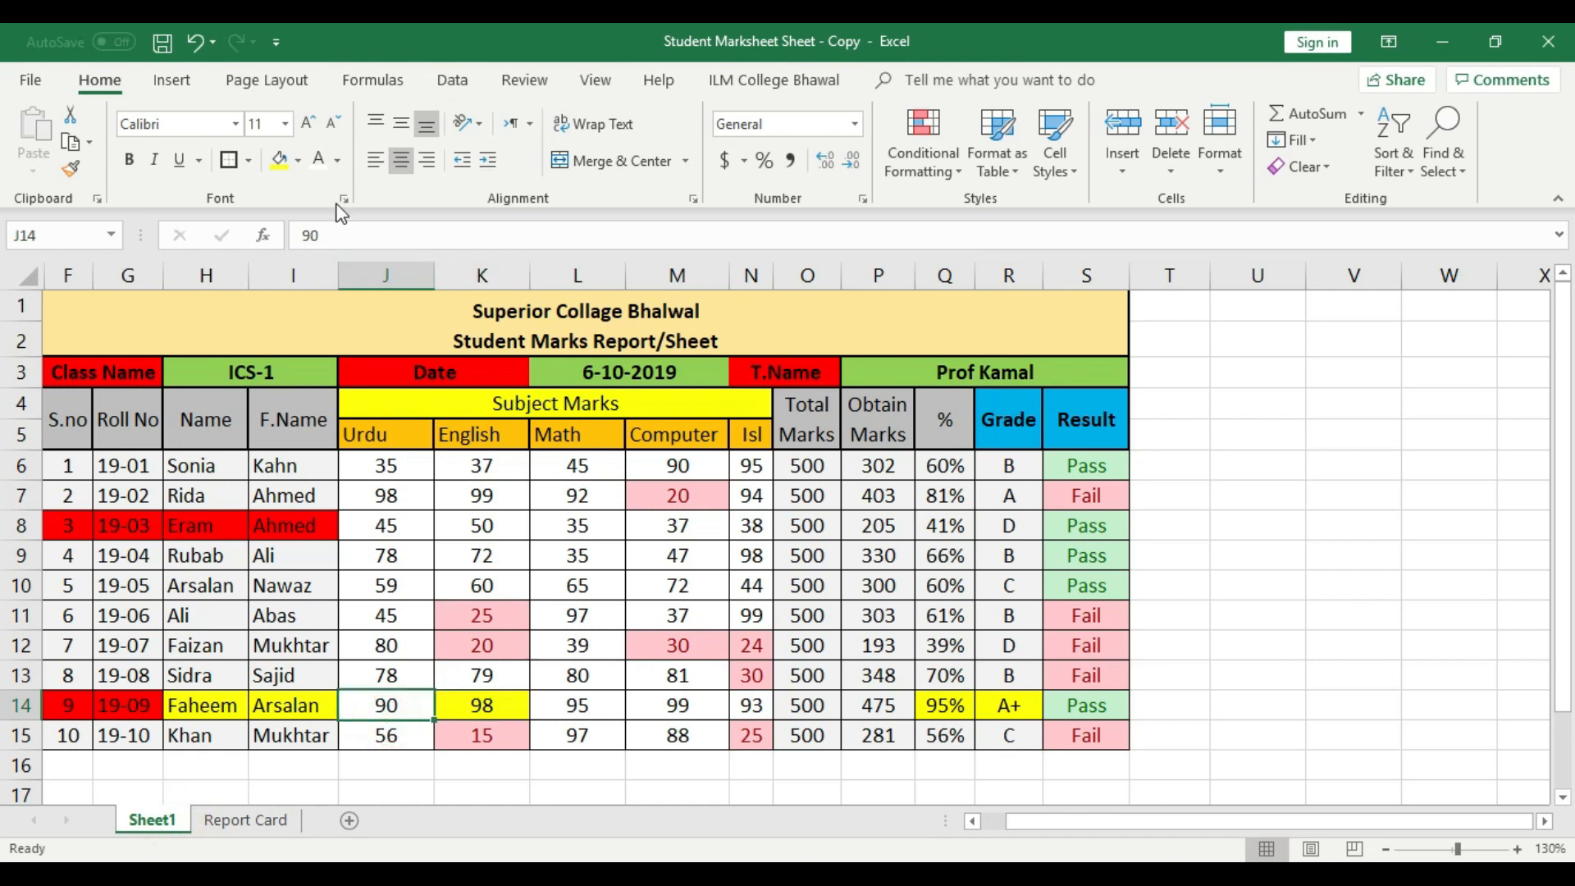
click(279, 159)
- Check the Math mark in C14 of the Report Card sheet and fill its source cell L14 on Sheet1 yellow
click(238, 820)
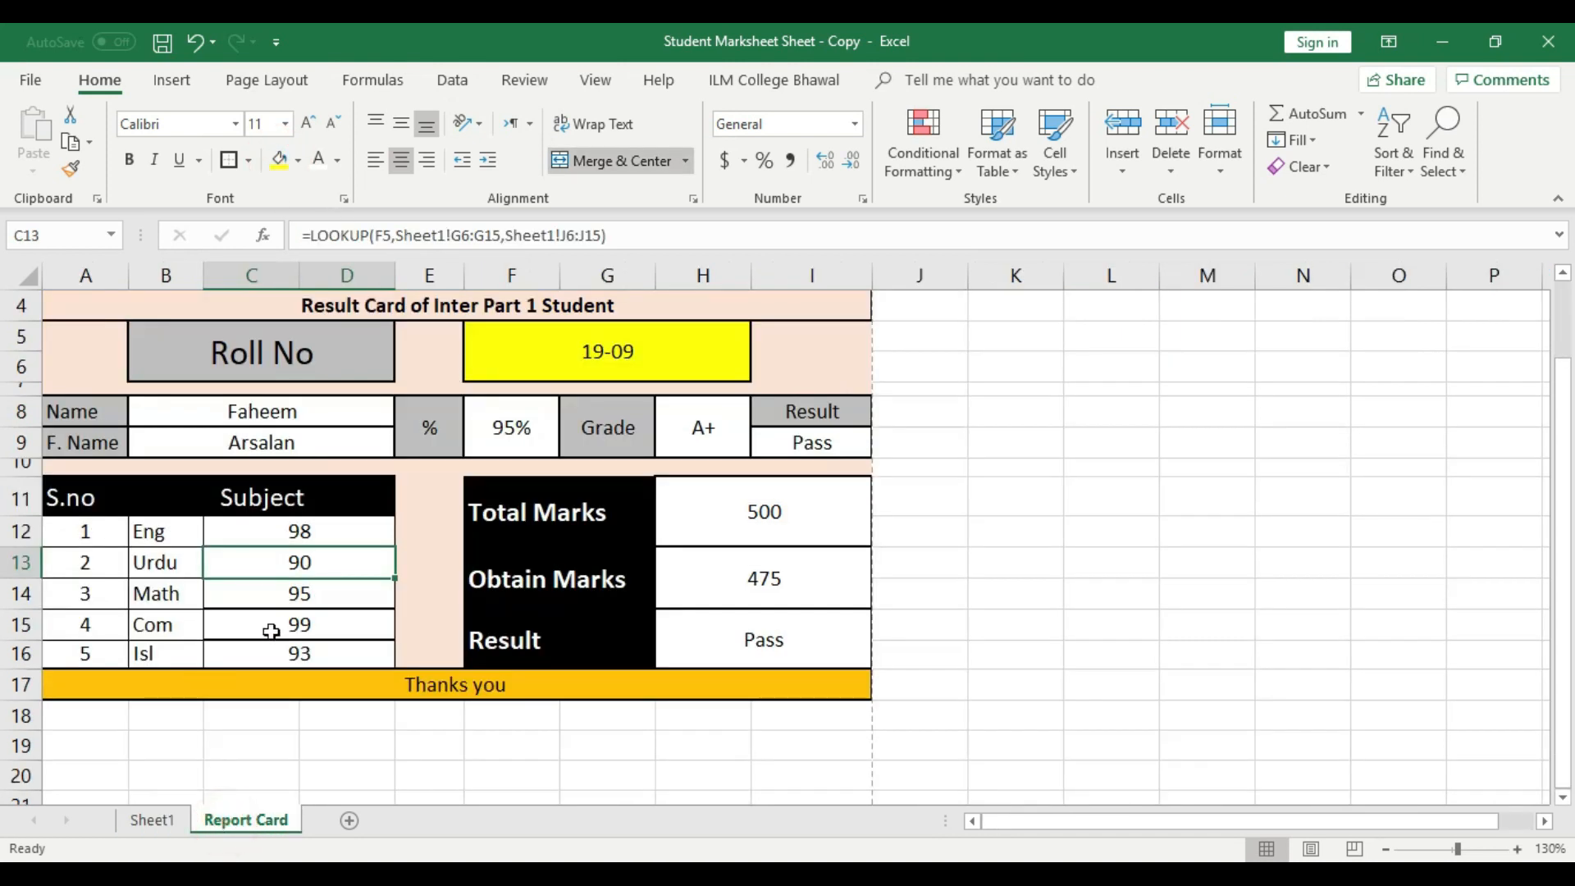
click(315, 599)
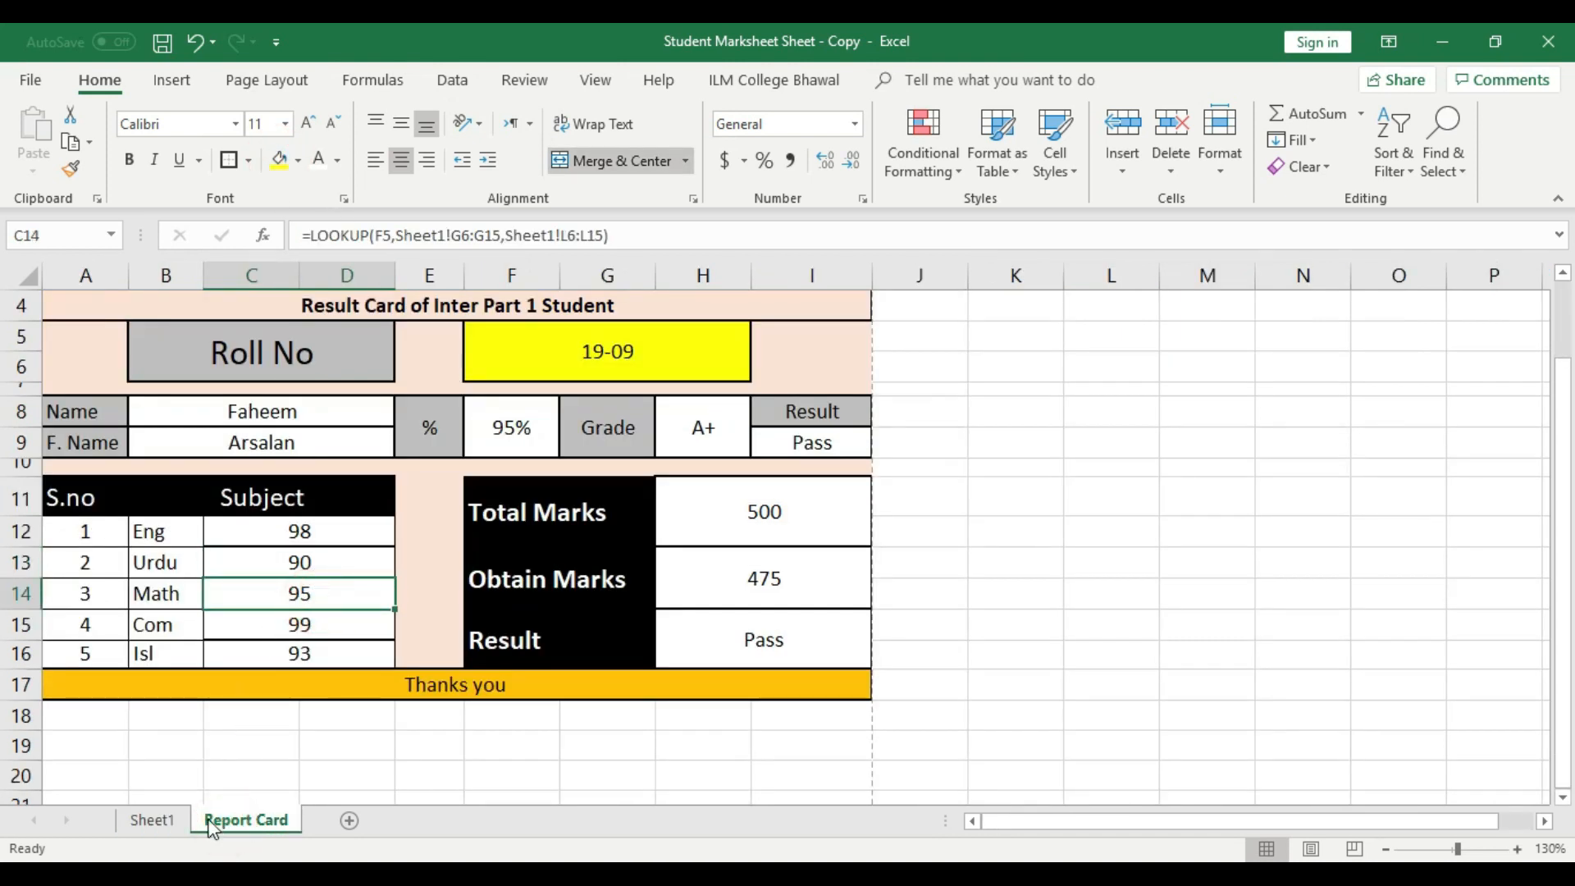
click(151, 820)
click(601, 706)
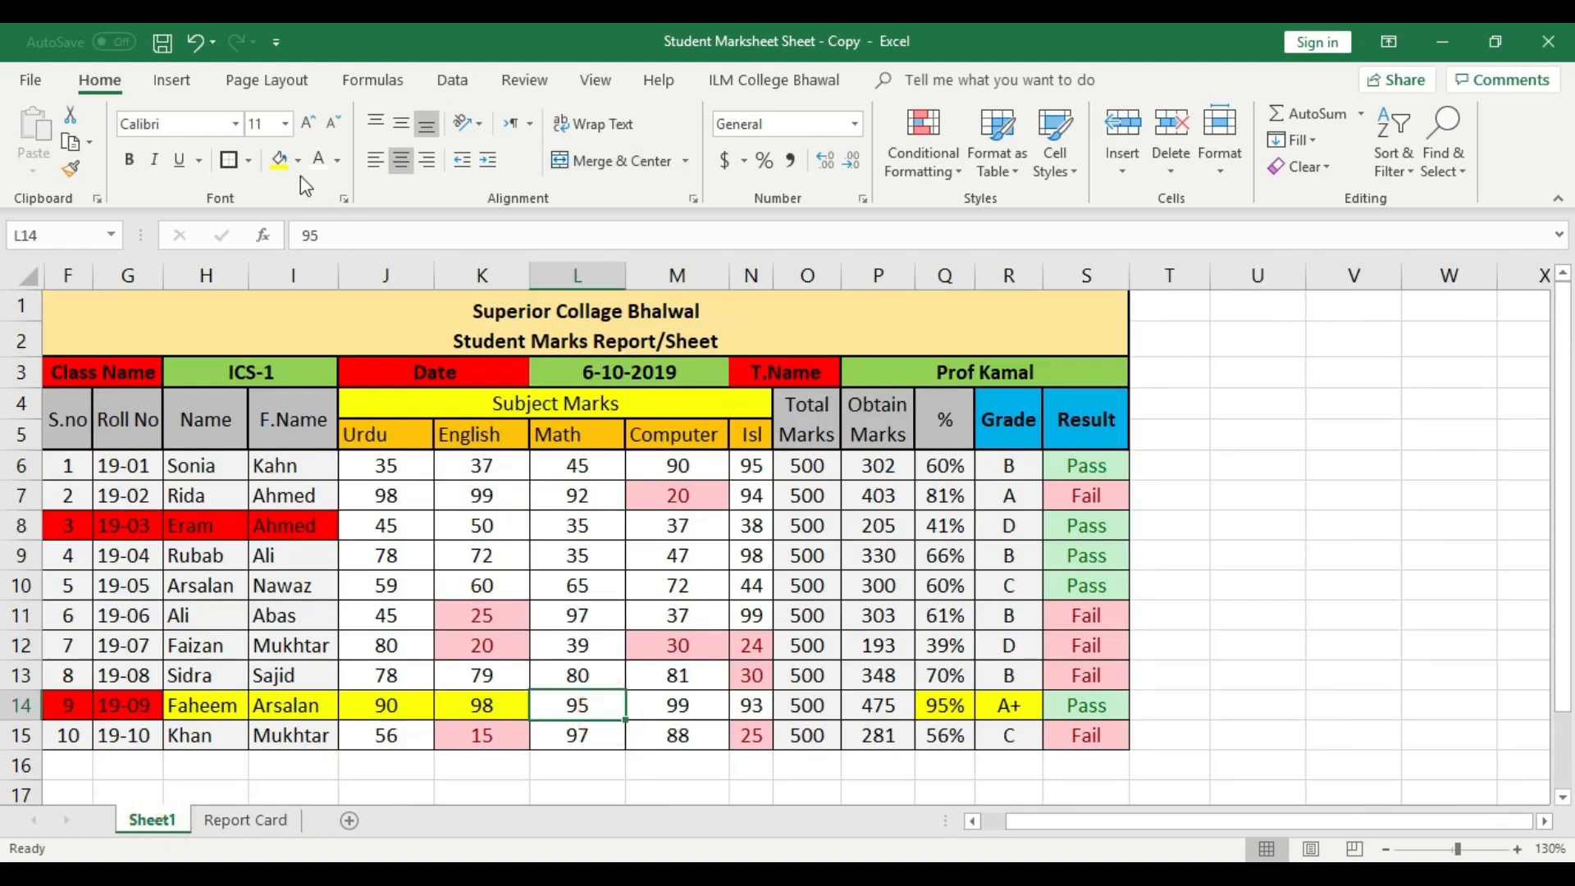
click(278, 160)
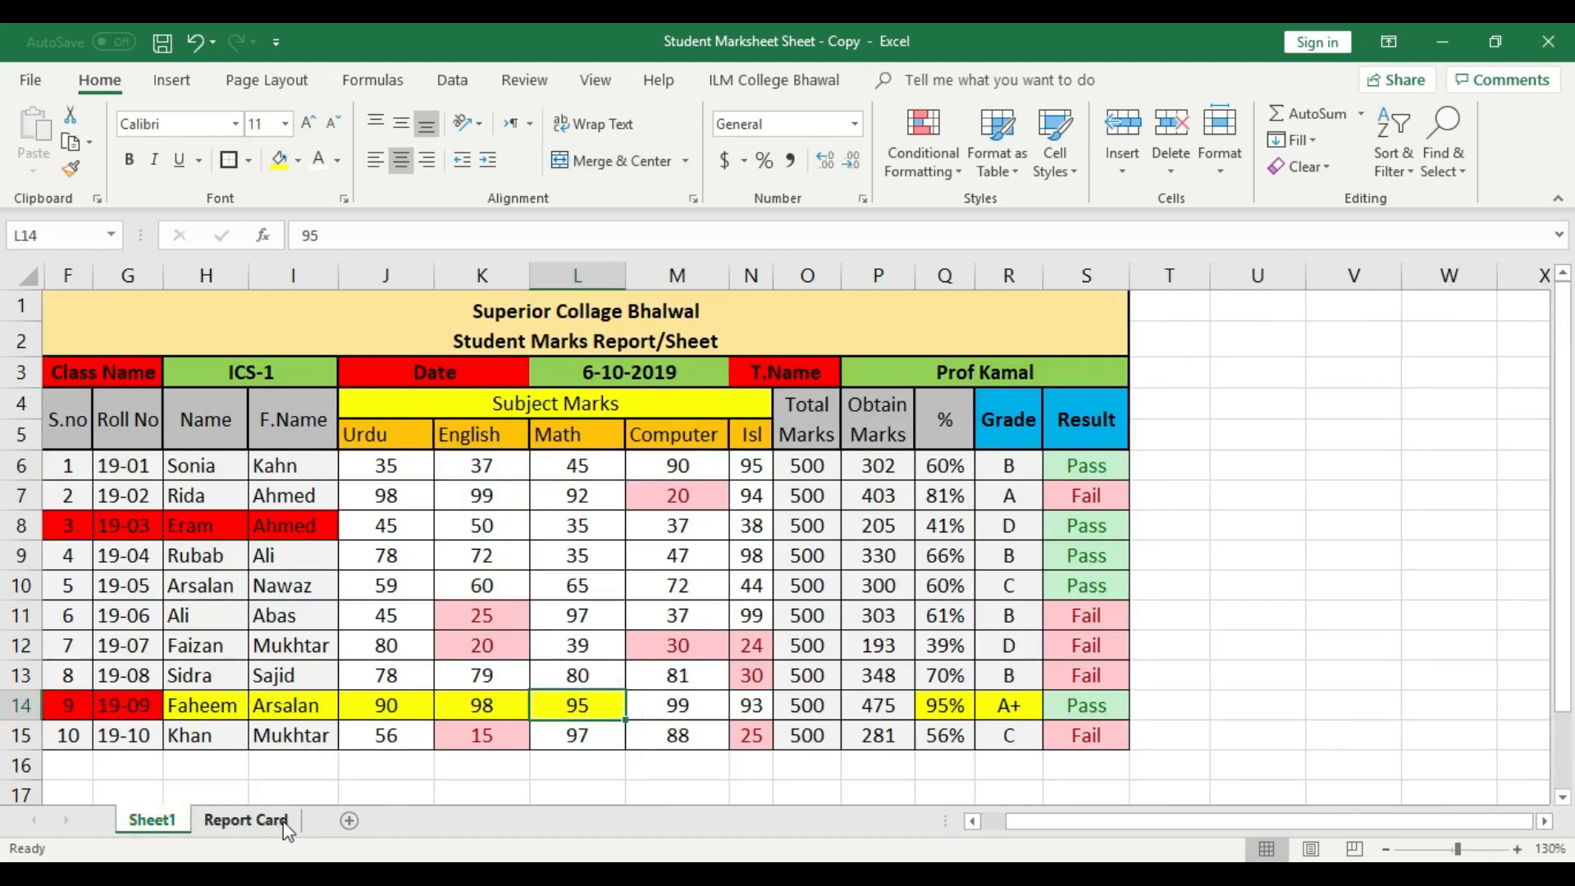
- Check the Computer and Isl marks in C15 and C16 of the Report Card sheet and fill M14 and N14 on Sheet1 yellow
click(246, 820)
click(327, 625)
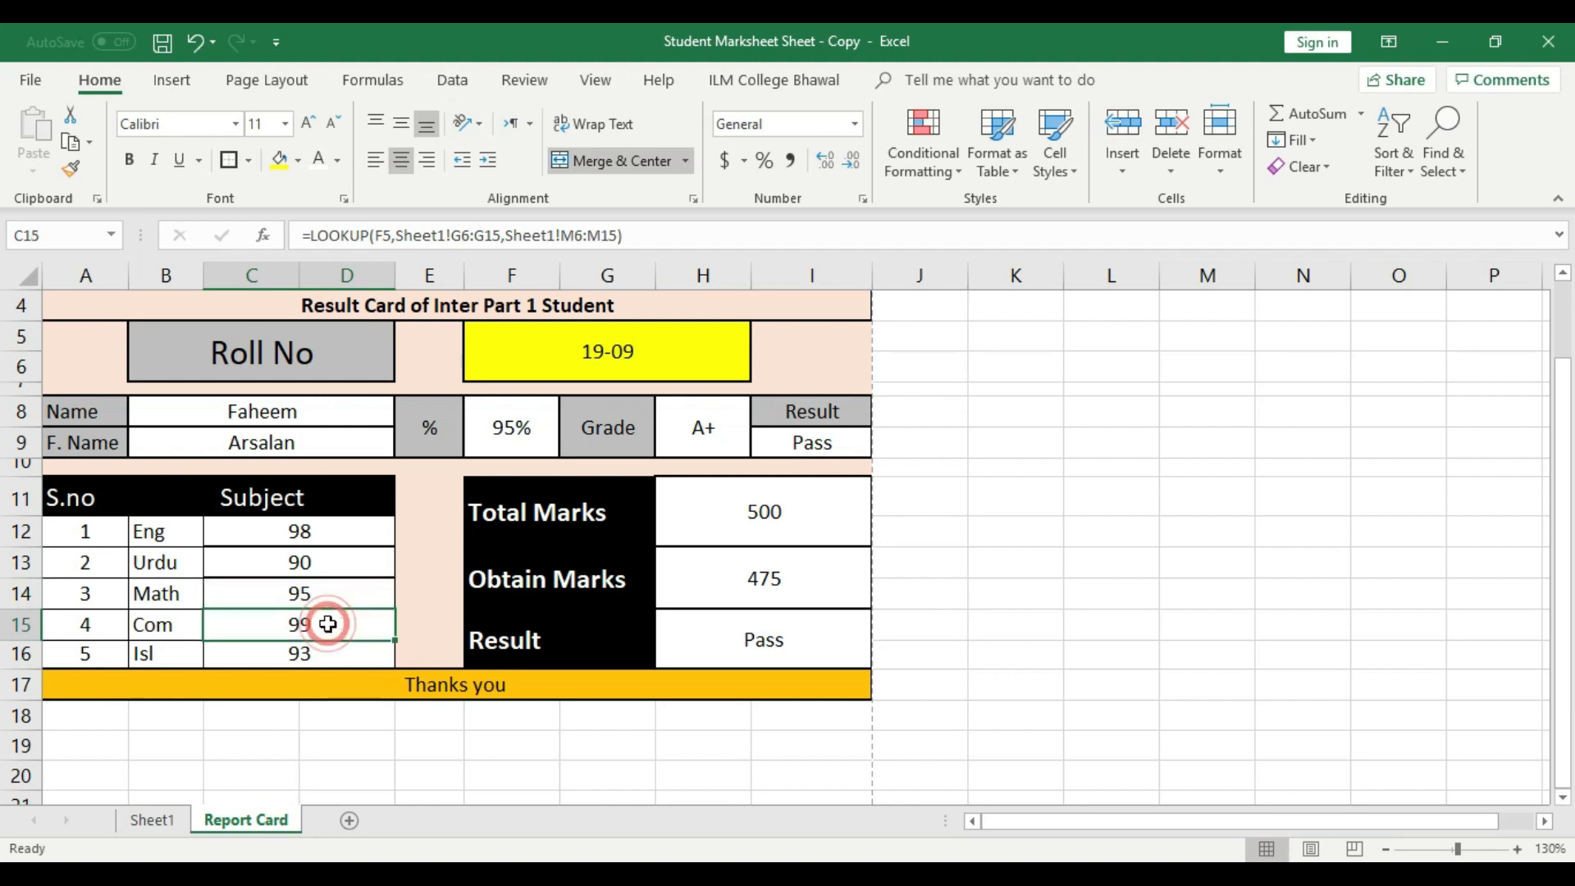
click(328, 658)
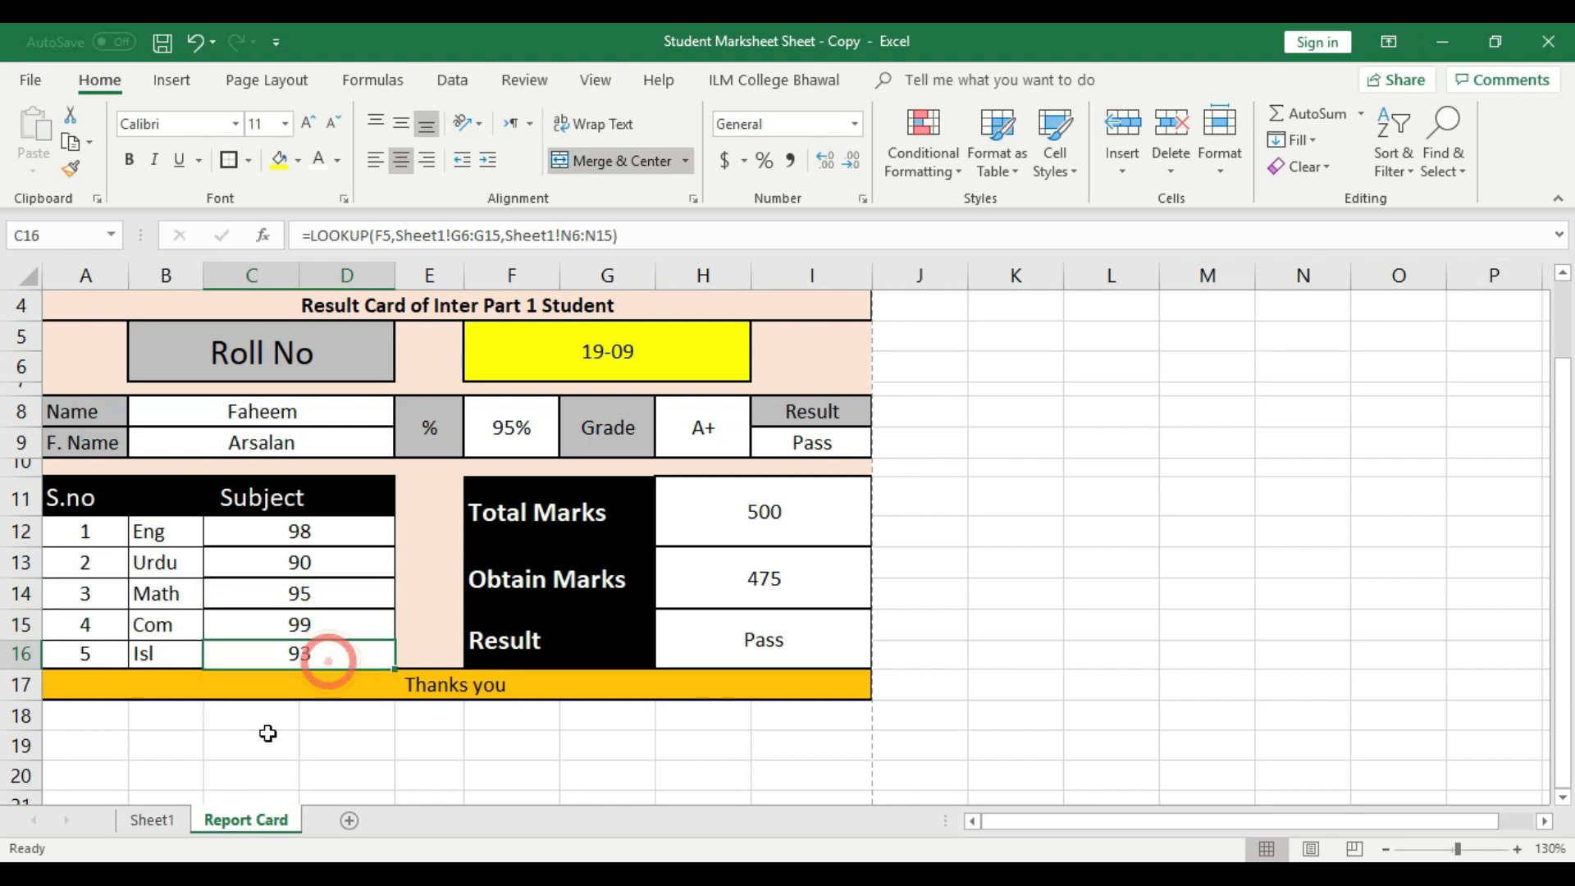
click(150, 820)
click(692, 701)
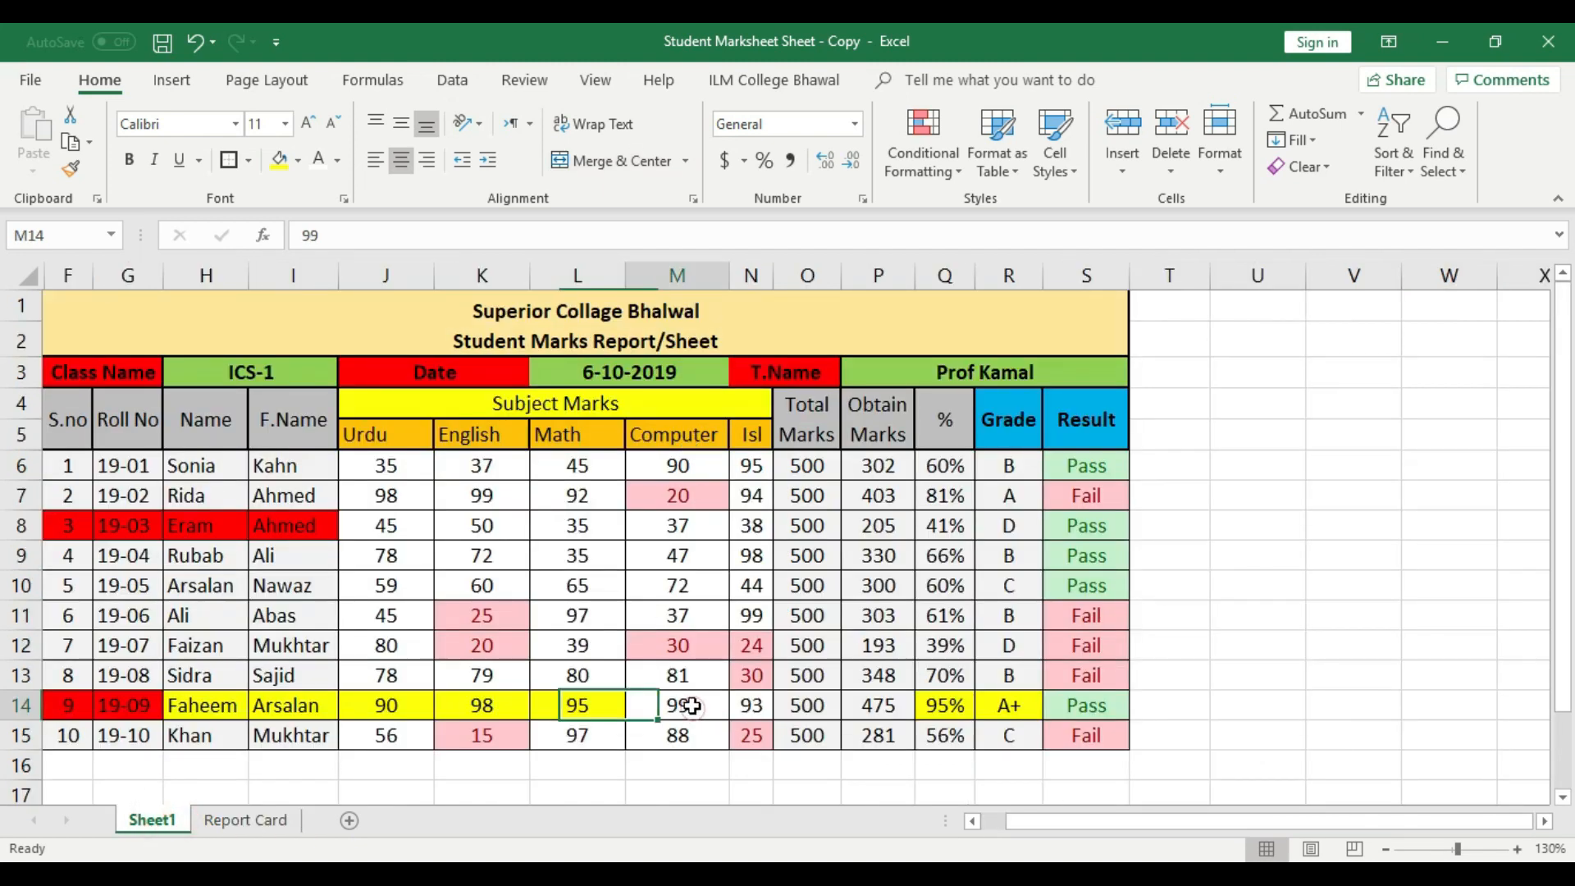
click(759, 710)
click(279, 162)
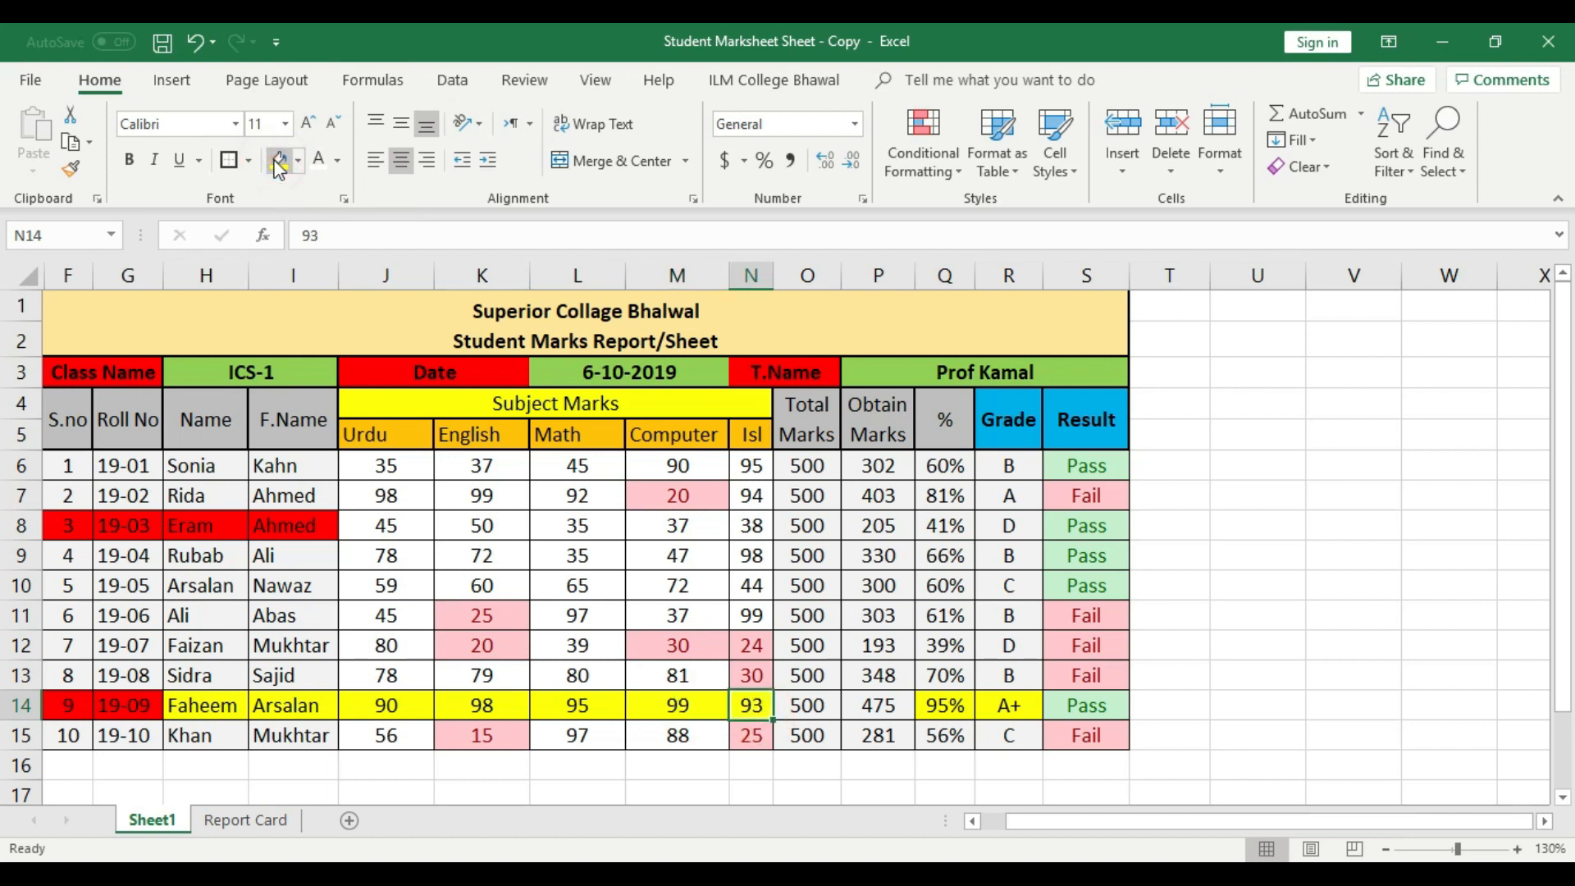
click(244, 820)
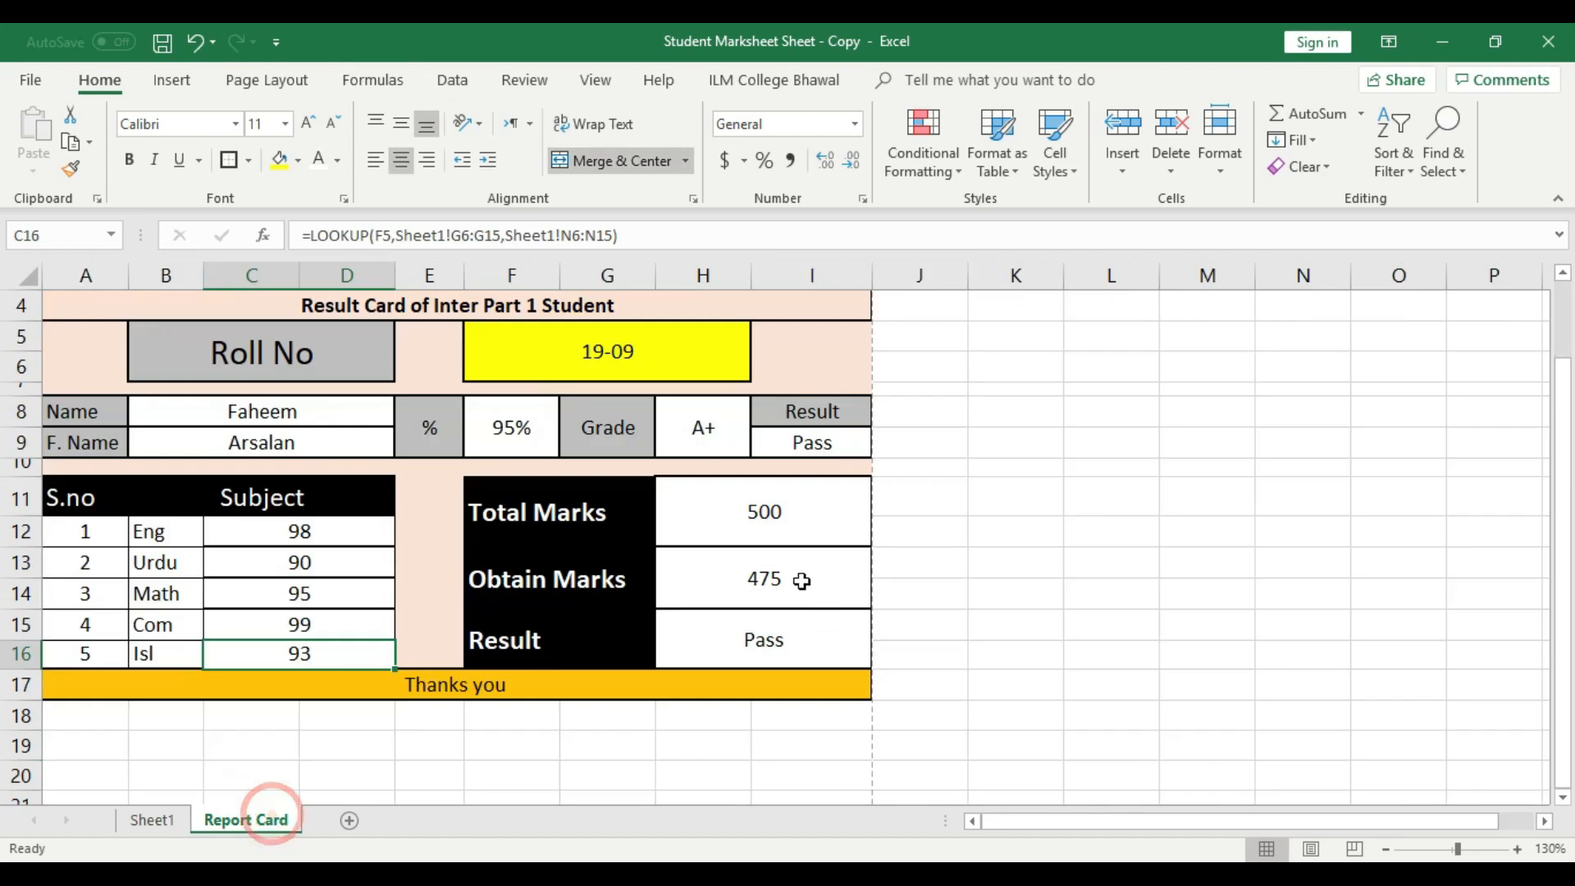
click(770, 515)
click(278, 161)
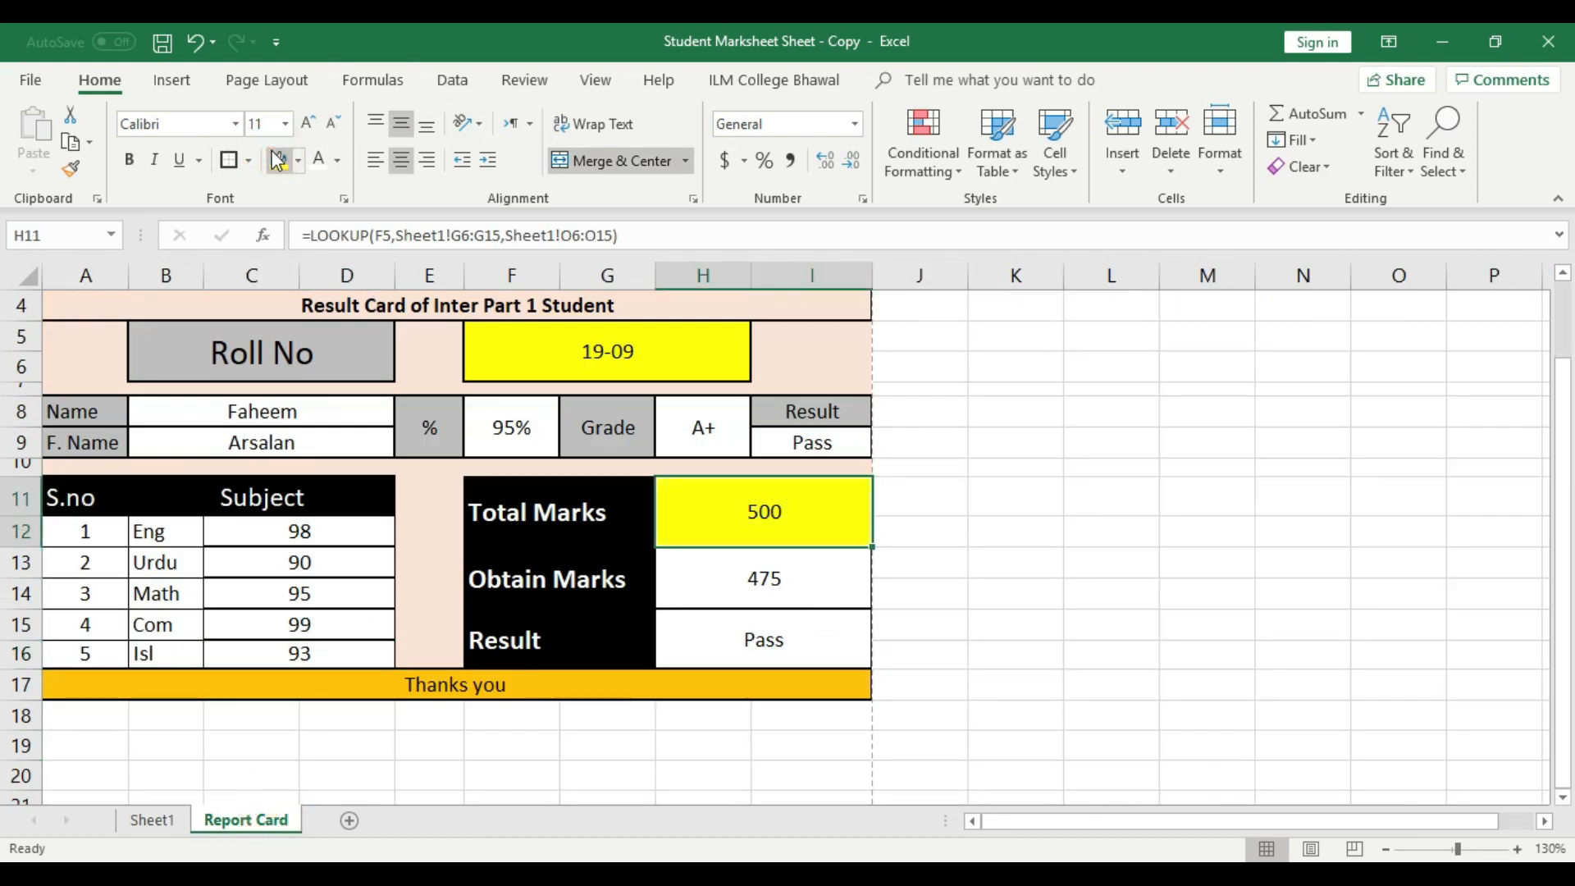
key(ctrl+z)
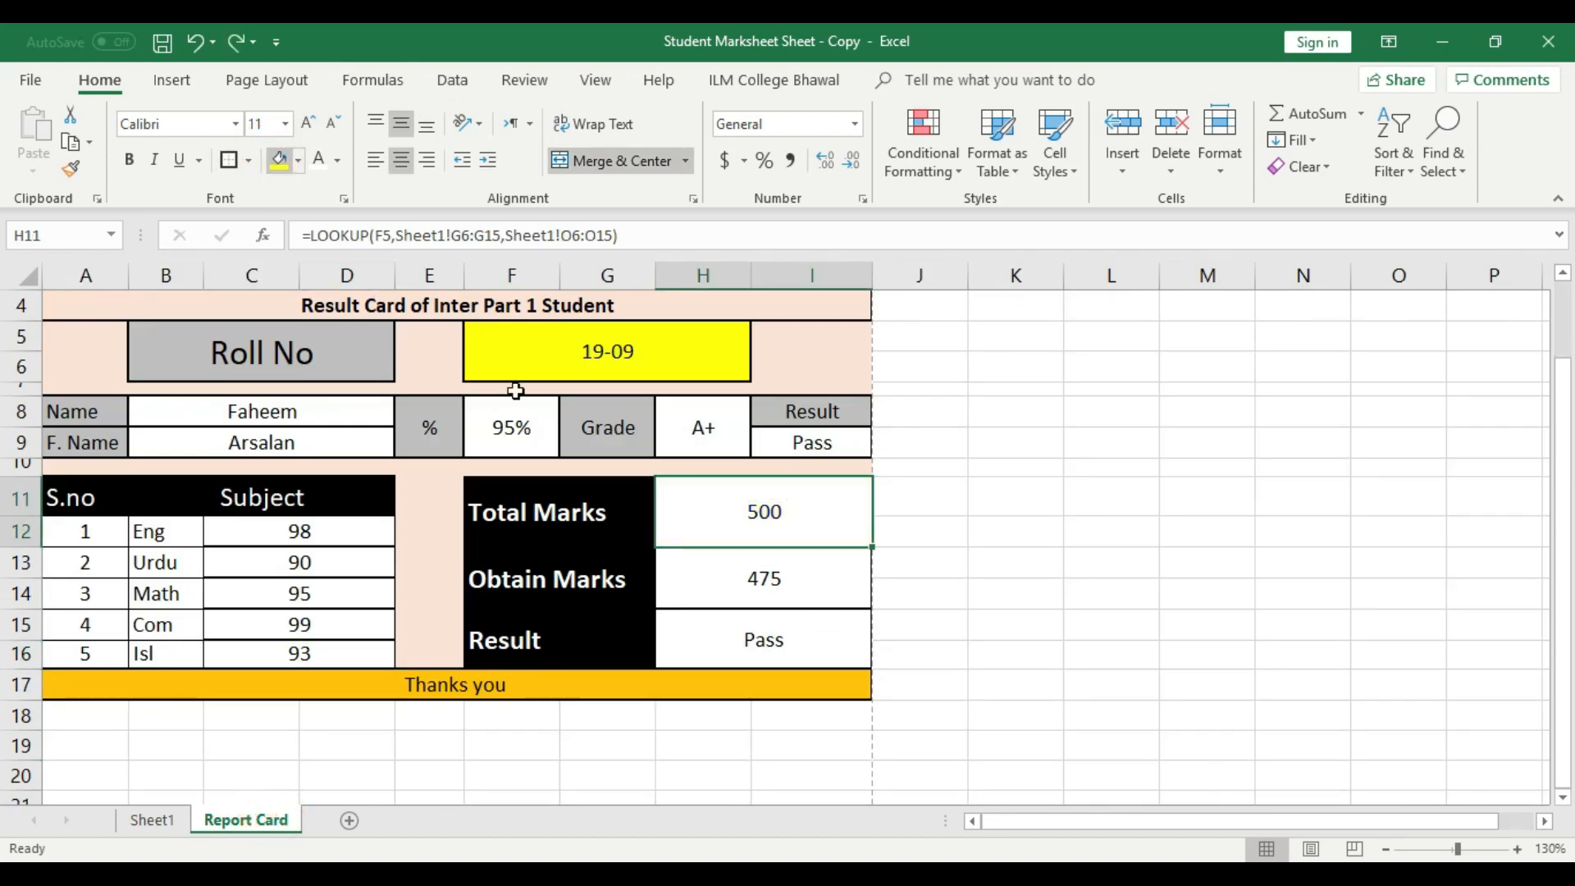
- Fill the total marks and obtained marks cells O14 and P14 of roll number 19-09 on Sheet1 yellow
click(809, 595)
click(152, 820)
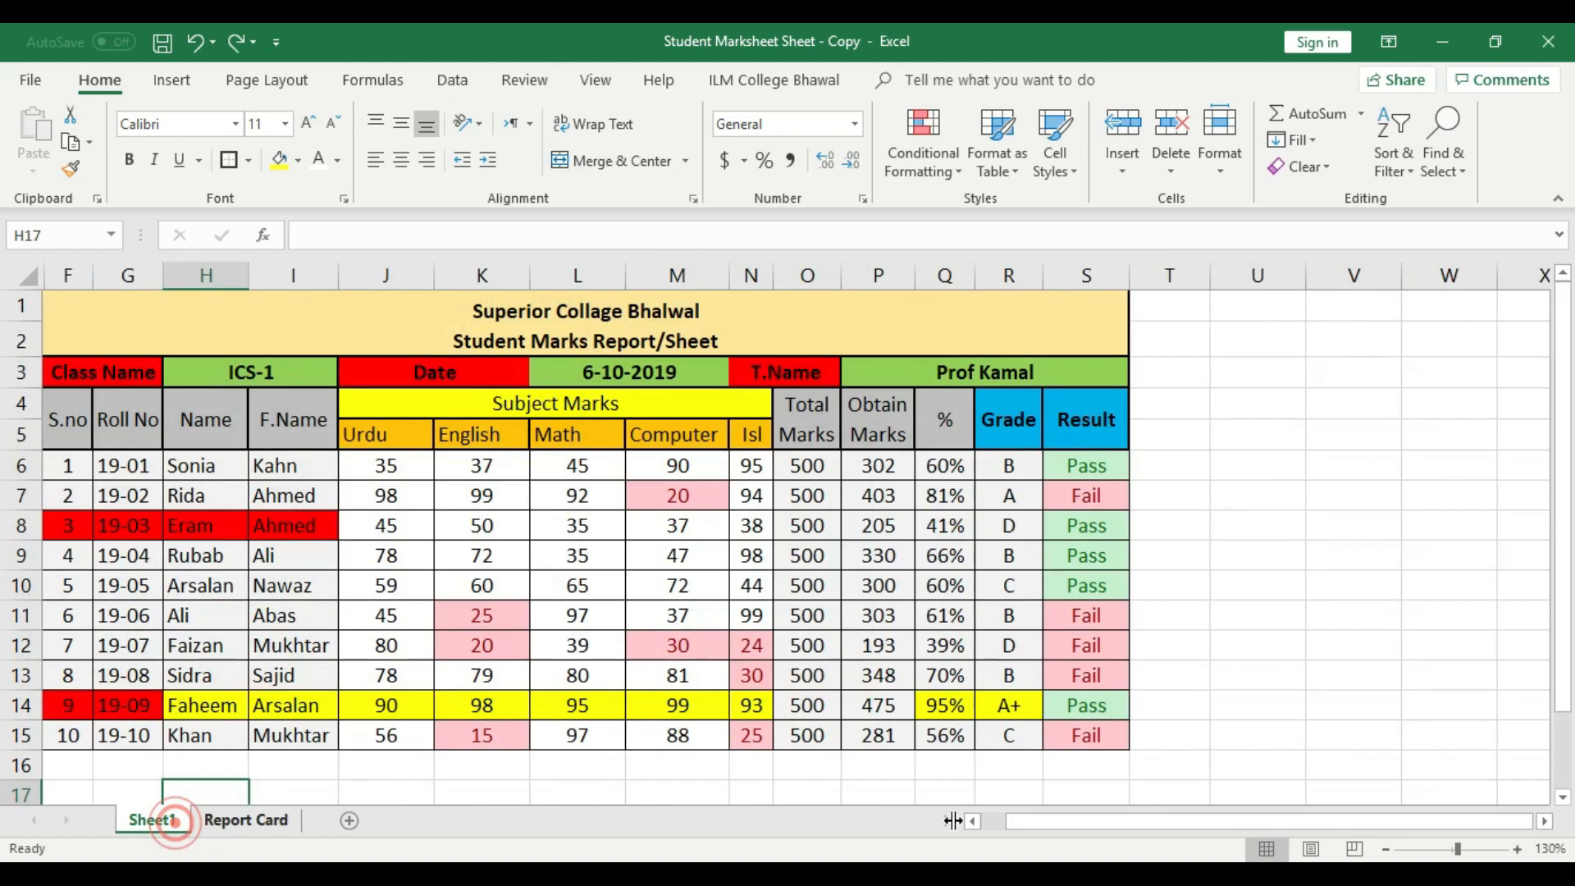
click(797, 704)
click(279, 161)
click(902, 724)
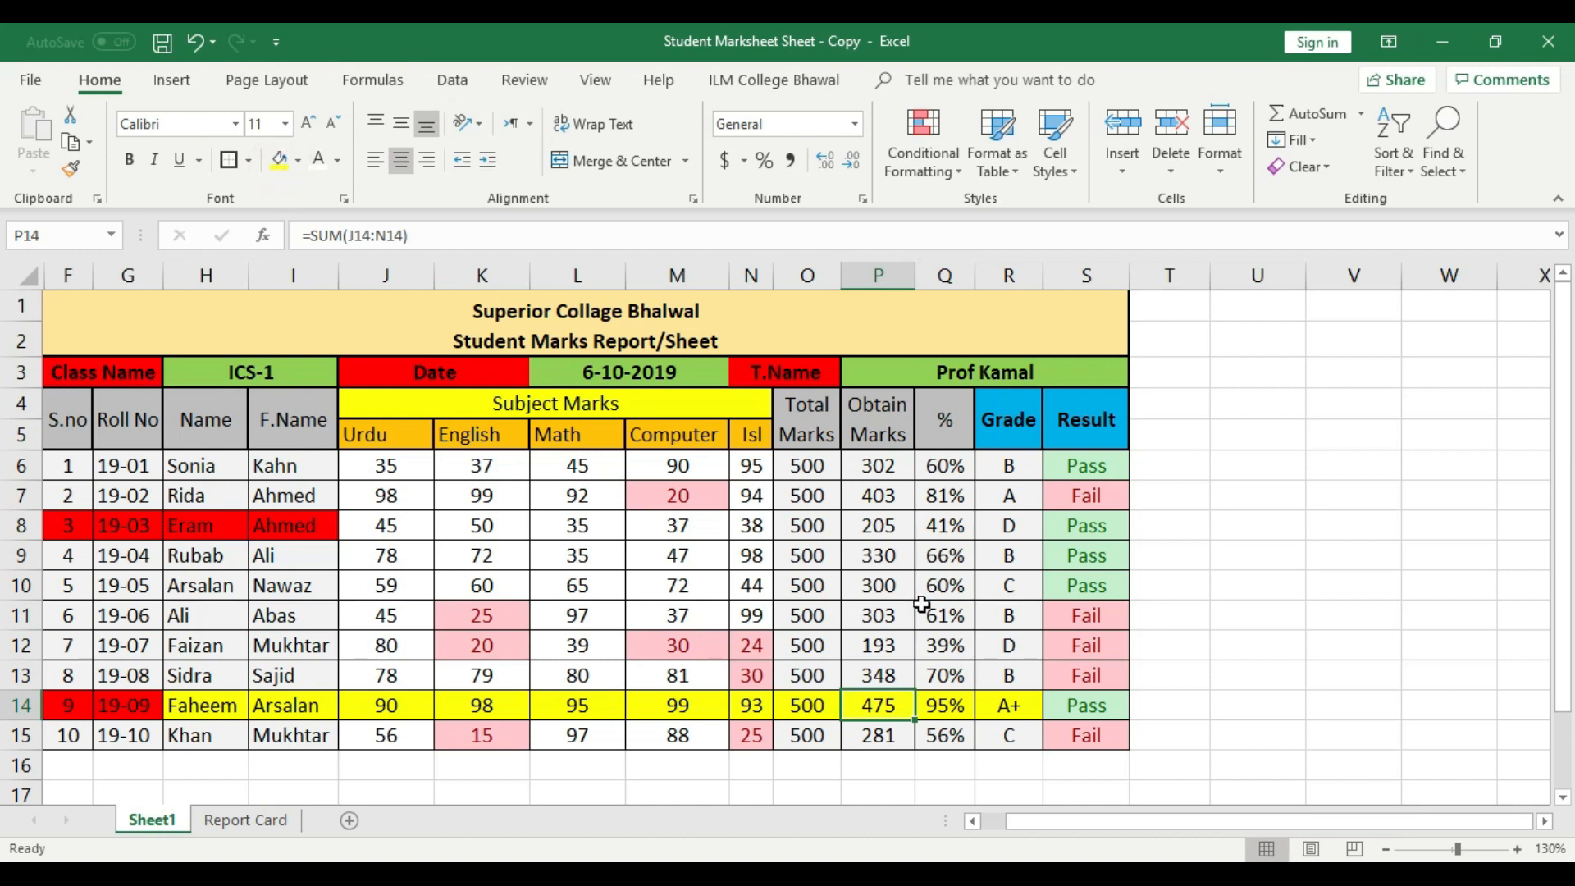
- Compare the result in S14 of Sheet1 with the Result cell H15 on the Report Card sheet
click(1098, 707)
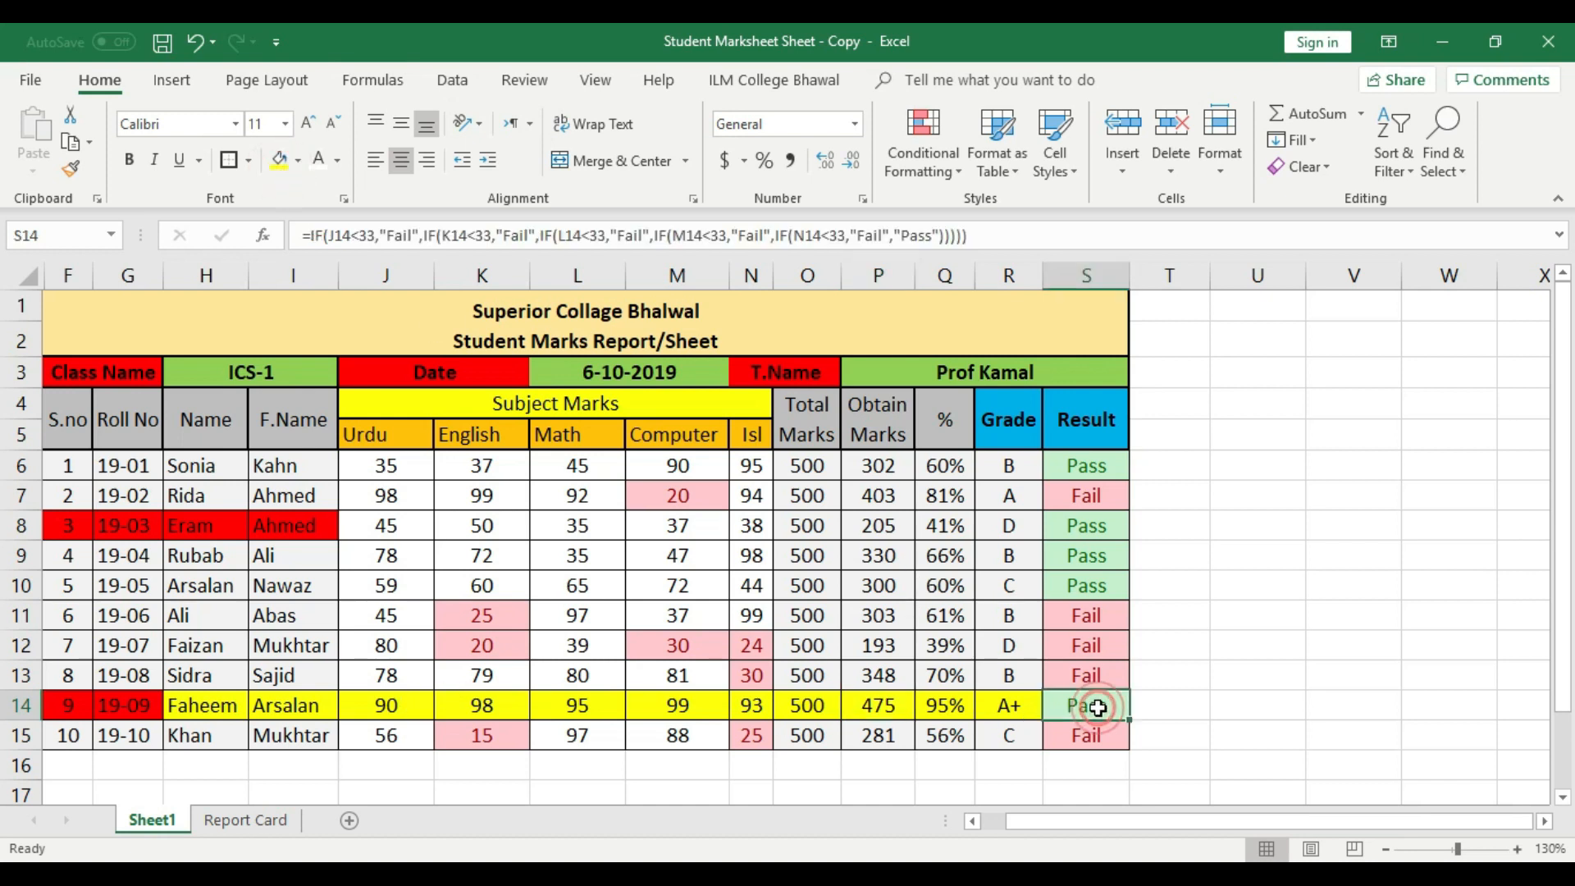
click(1003, 709)
click(267, 822)
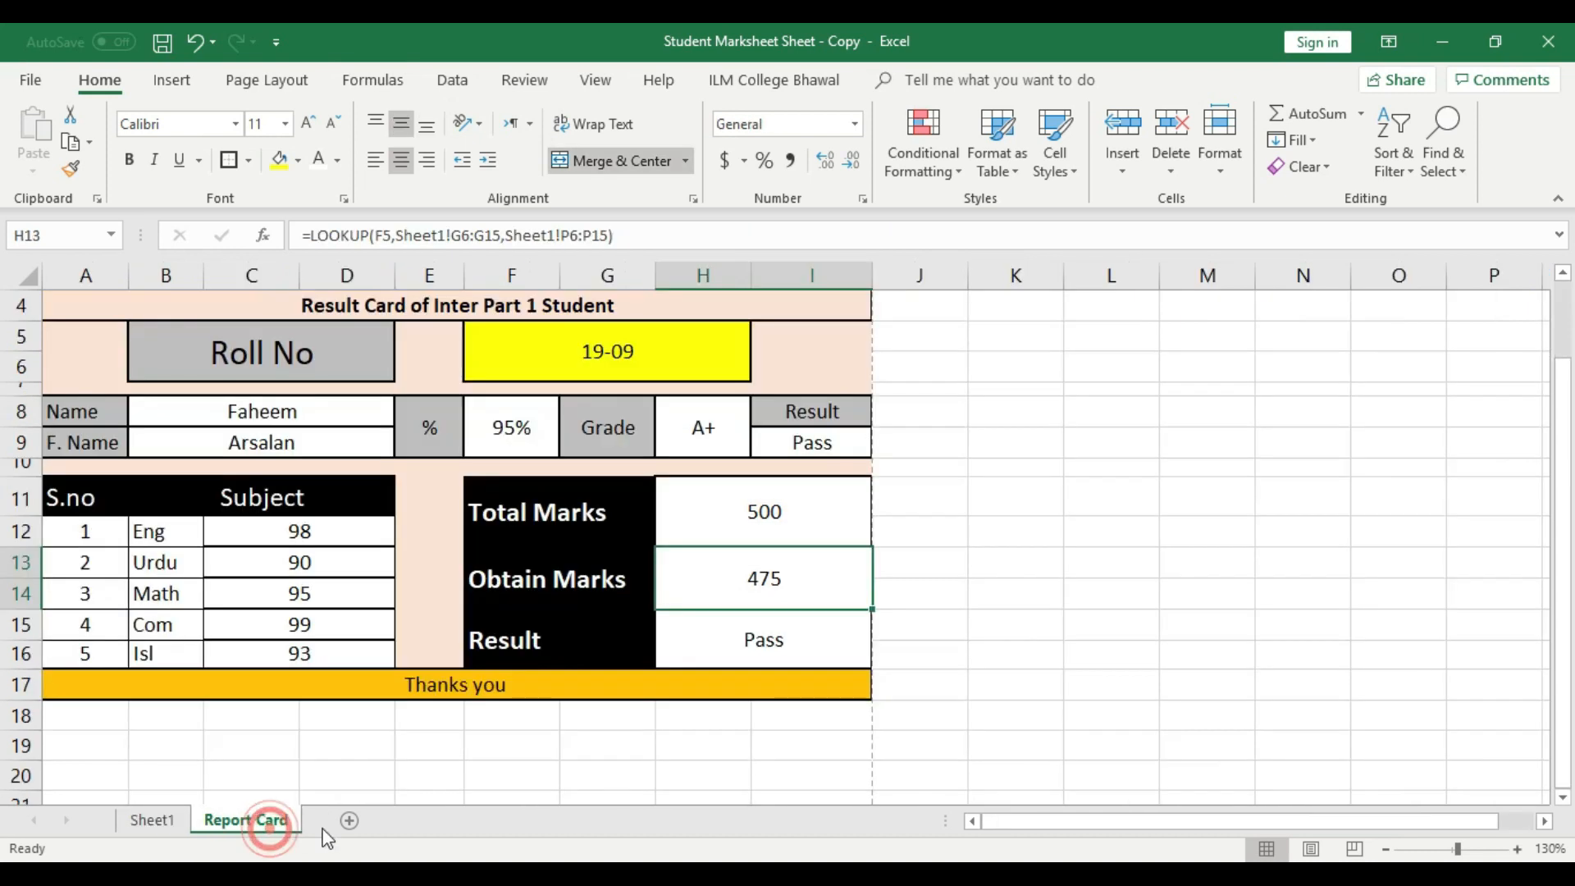
click(775, 644)
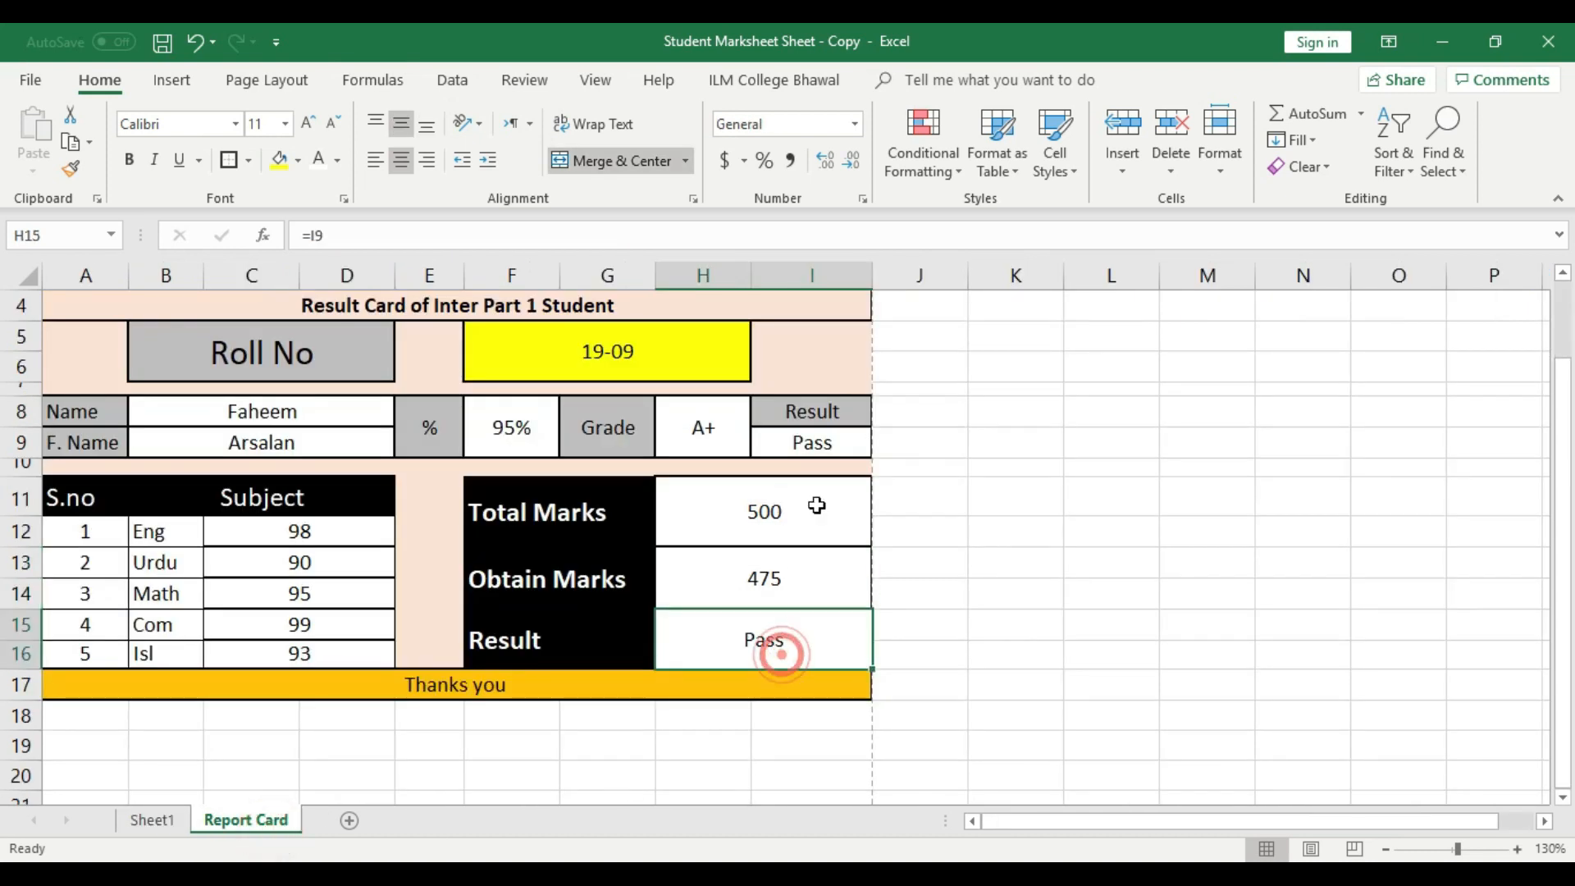
- Check the Result cell I9 and the Grade formula in H8 on the Report Card sheet
click(792, 441)
click(689, 425)
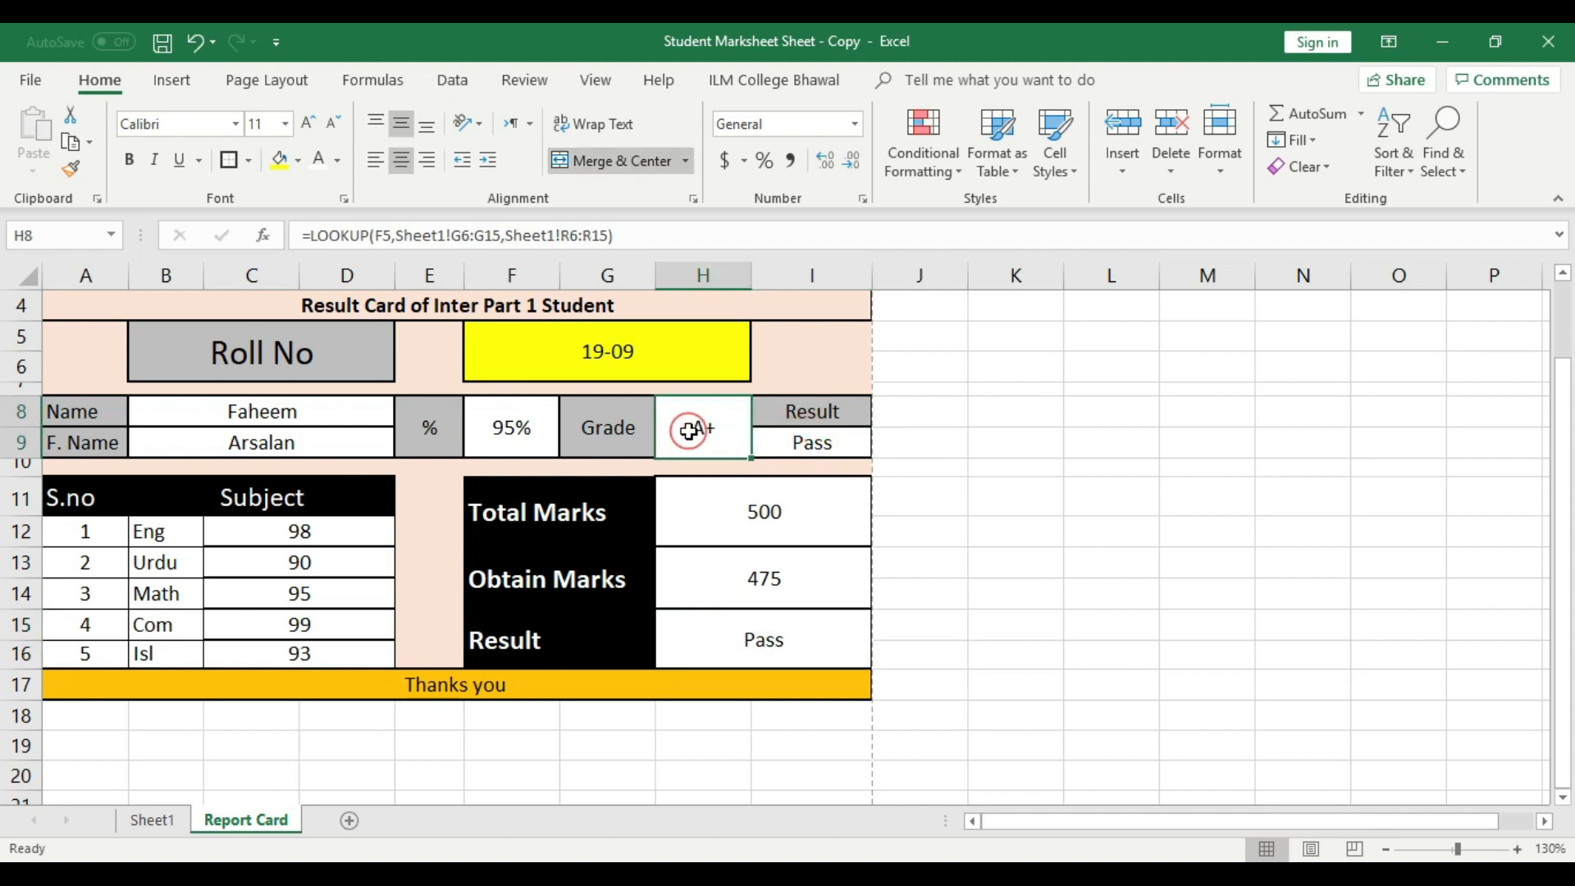
- Set roll number 19-09's marks on Sheet1 to Urdu 20, English 30, Math 40, Computer 50 and Isl 25
click(146, 824)
click(414, 706)
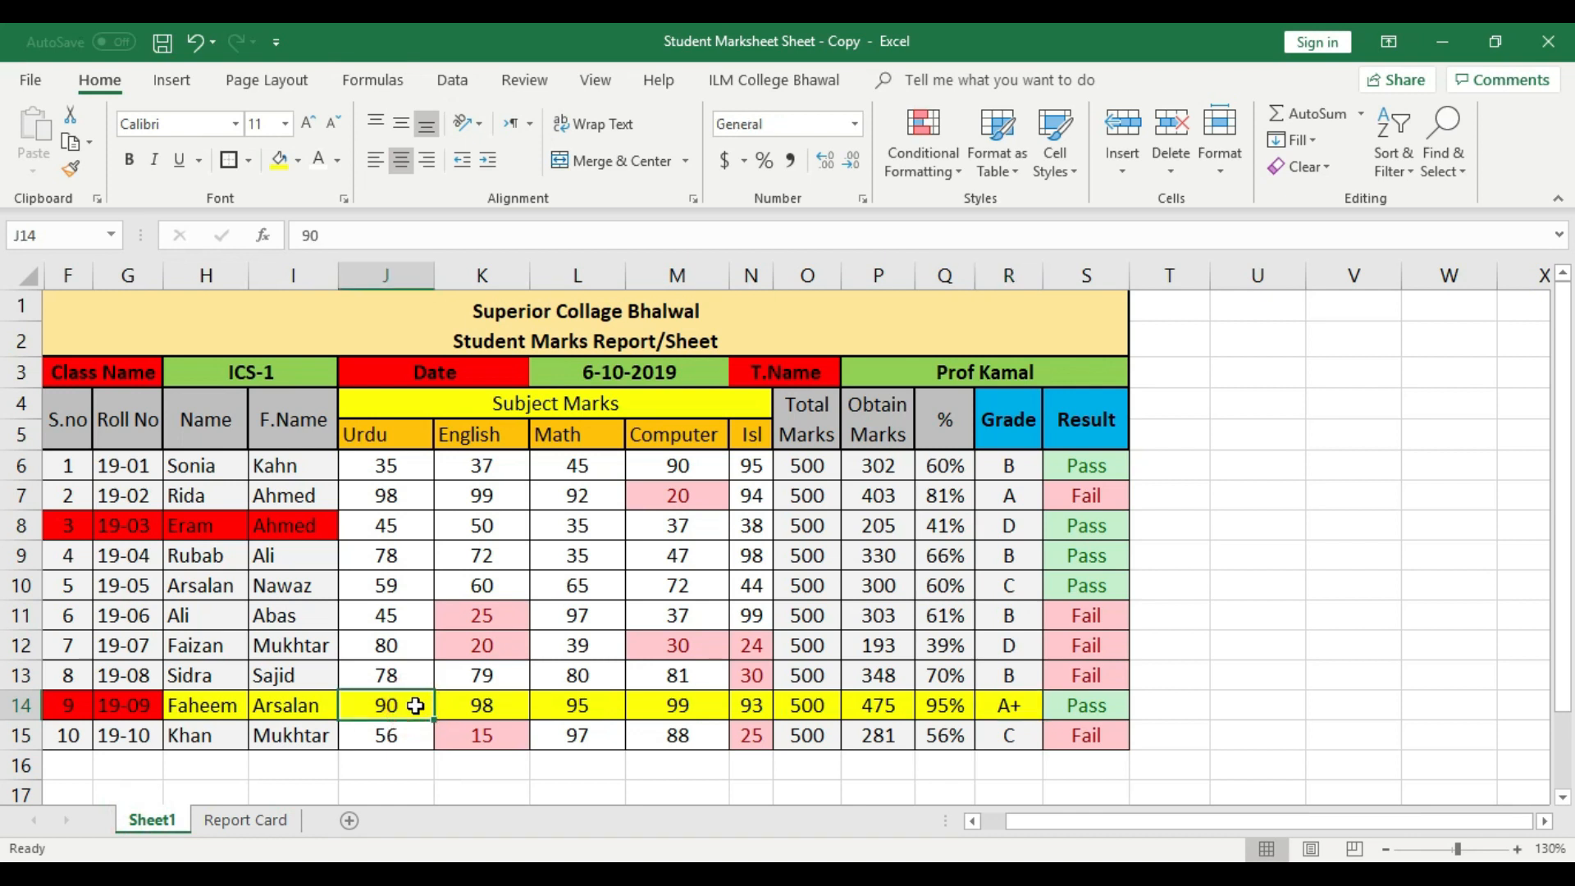
text(2)
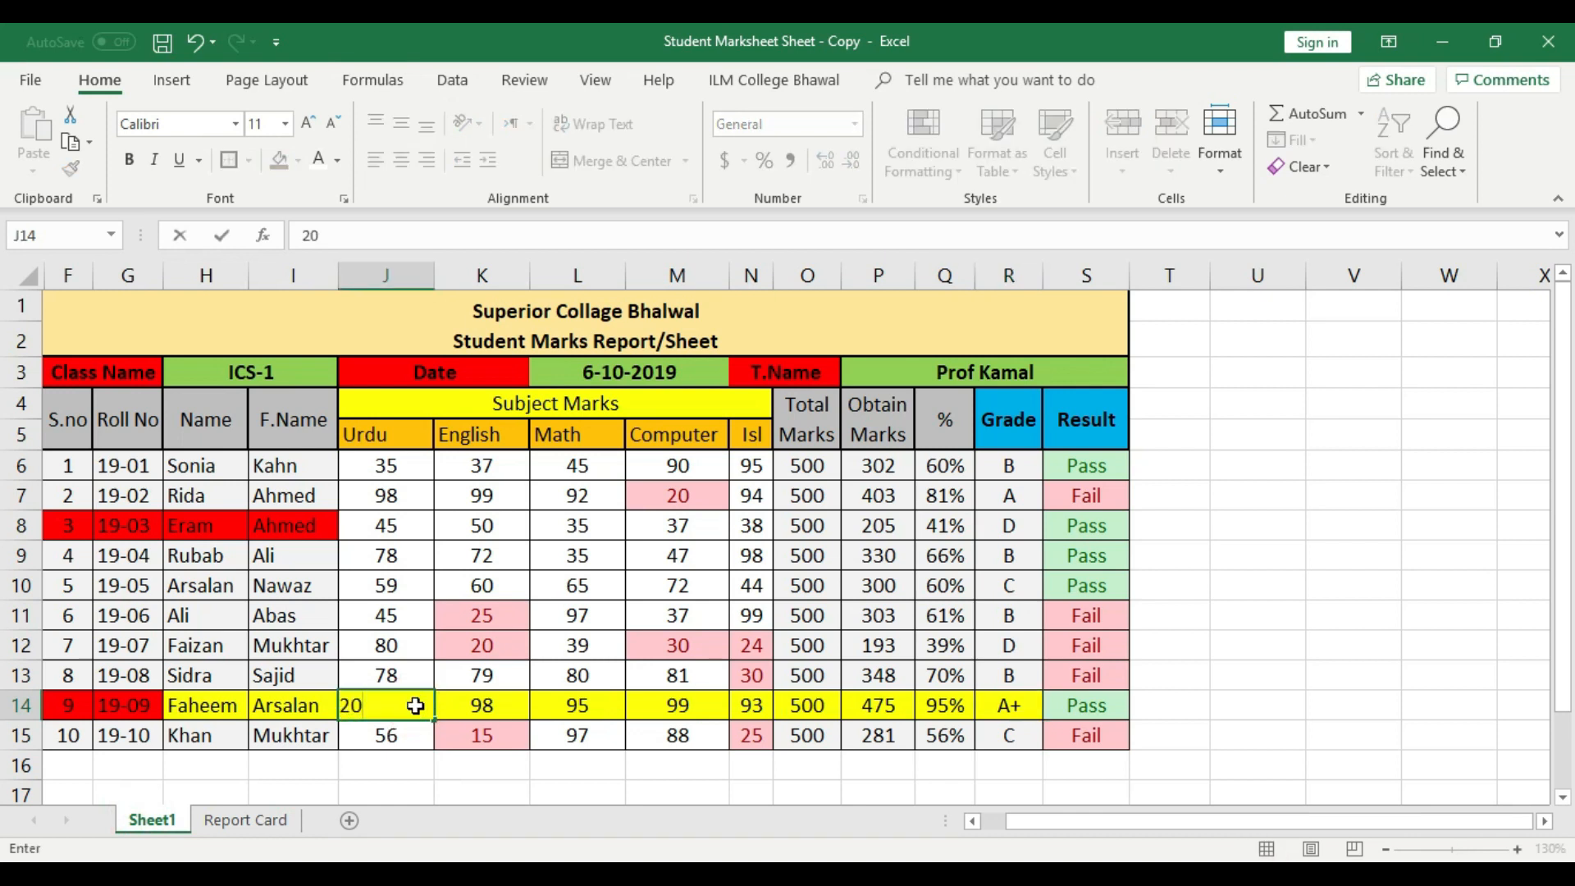
key(Tab)
text(30)
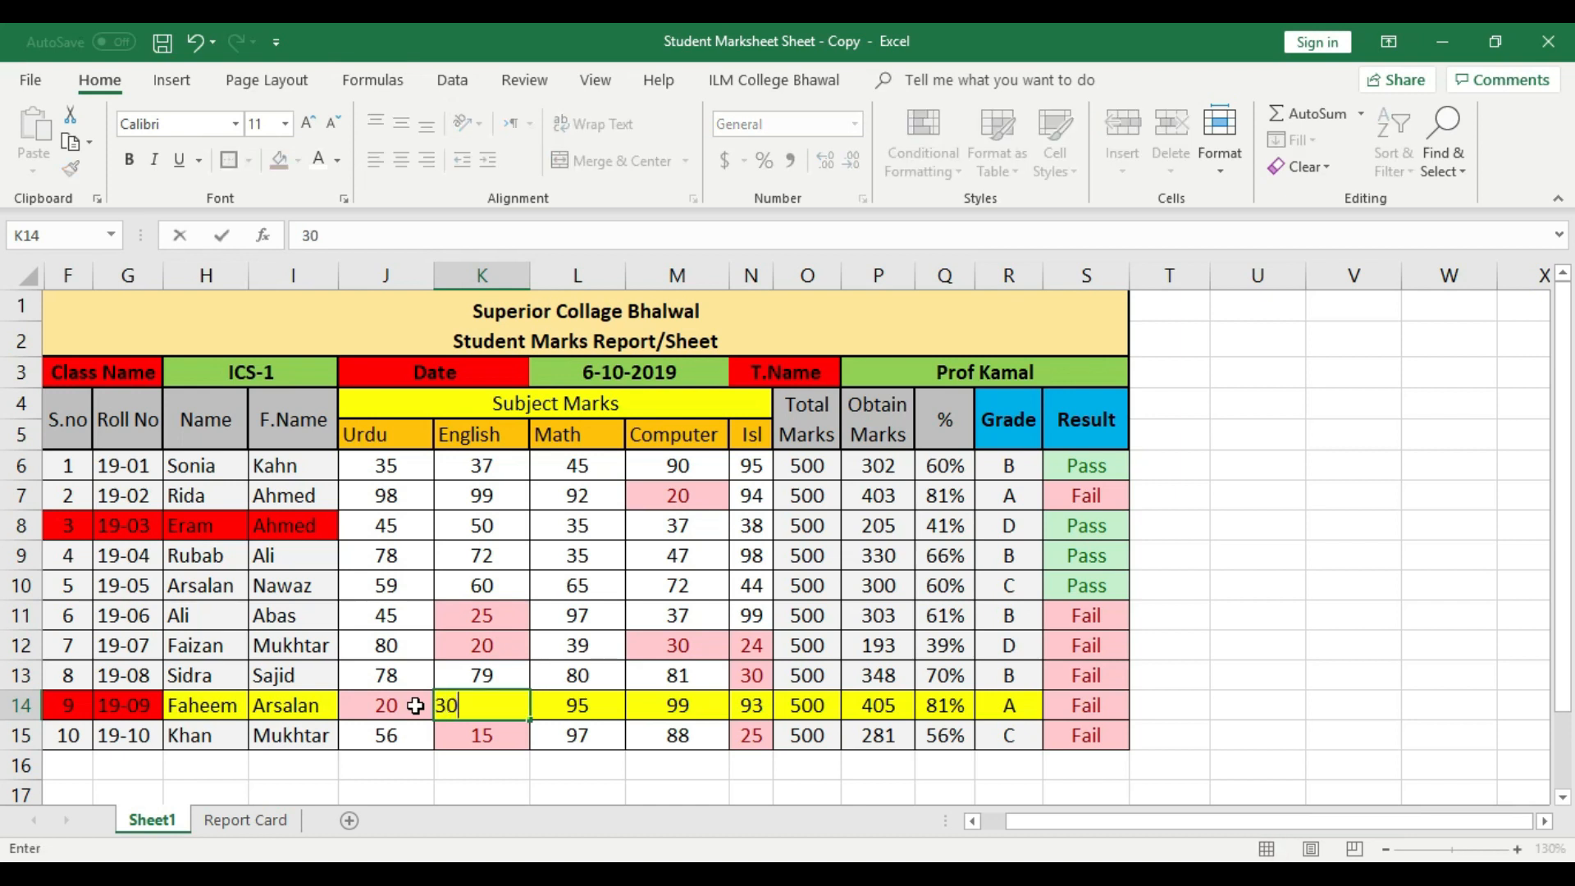
key(Tab)
text(4)
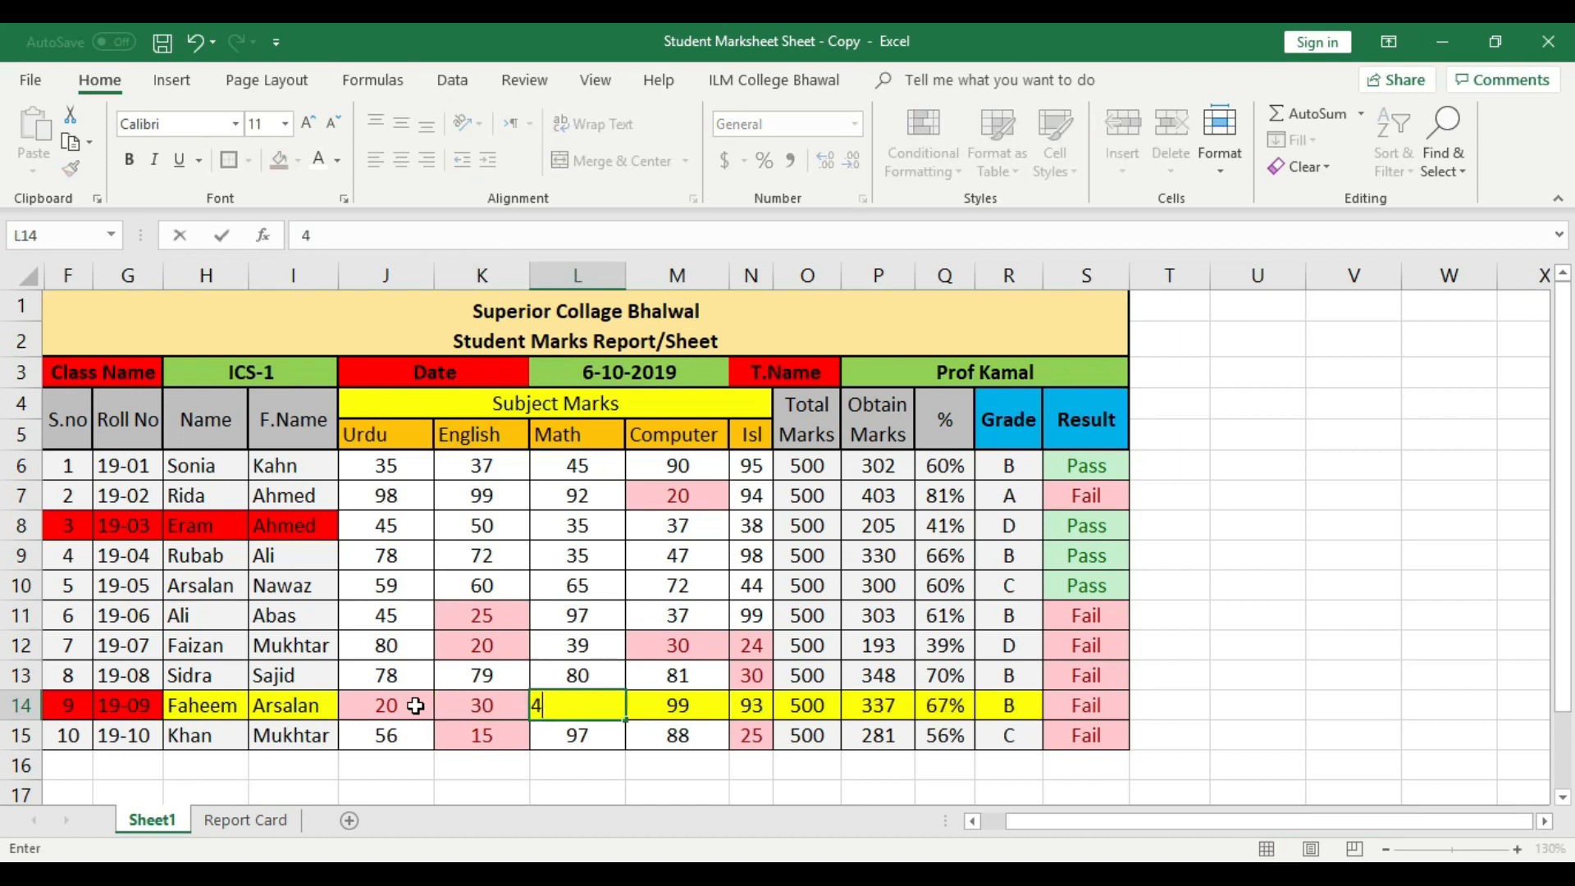
key(Tab)
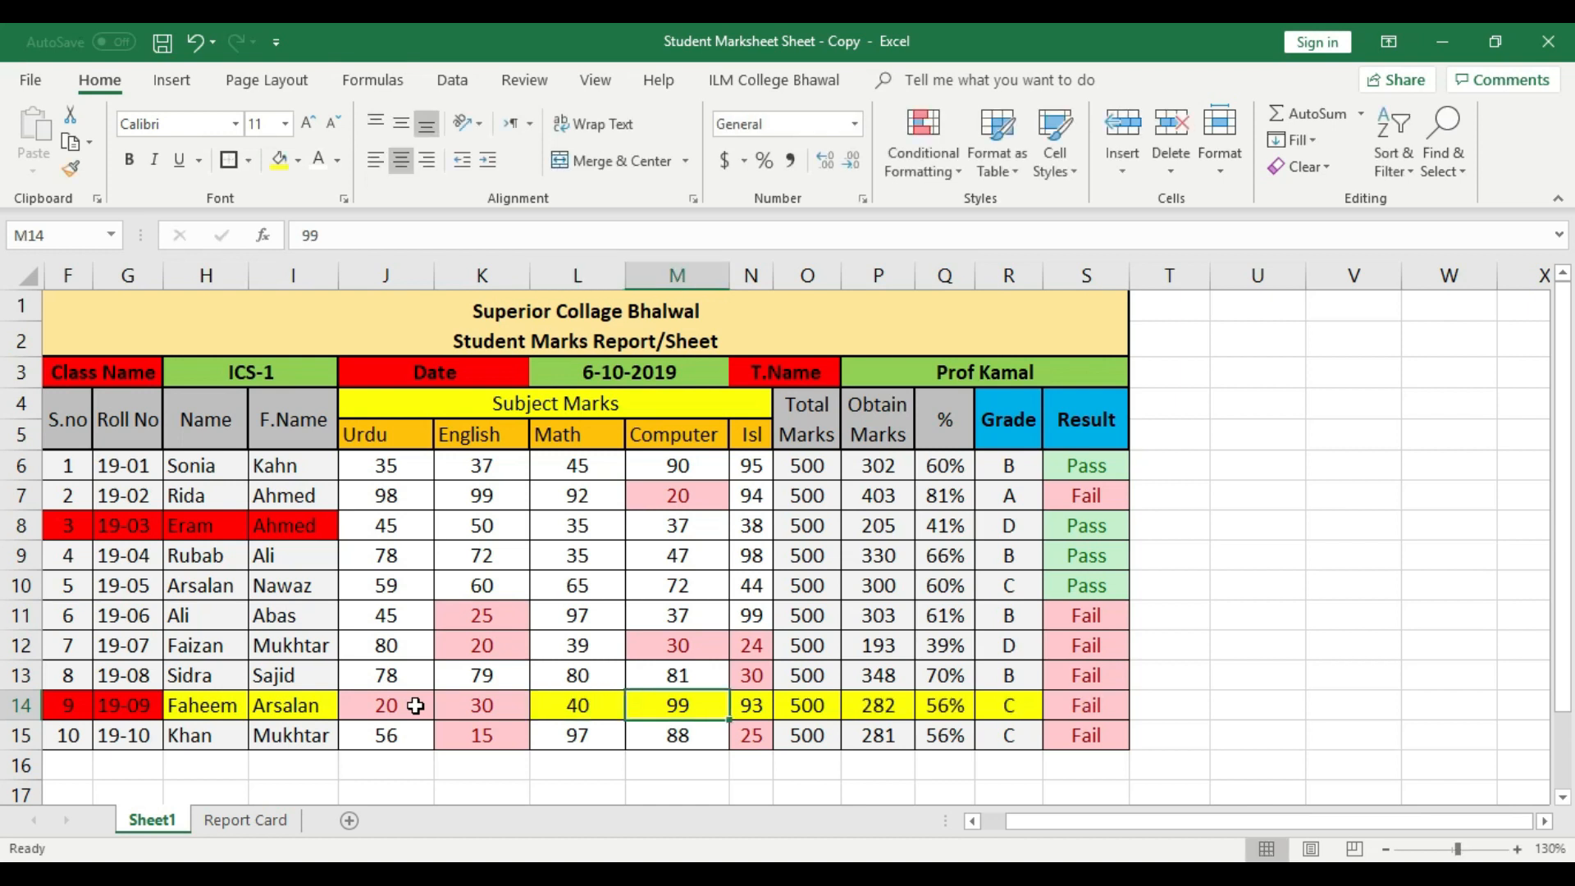
text(5)
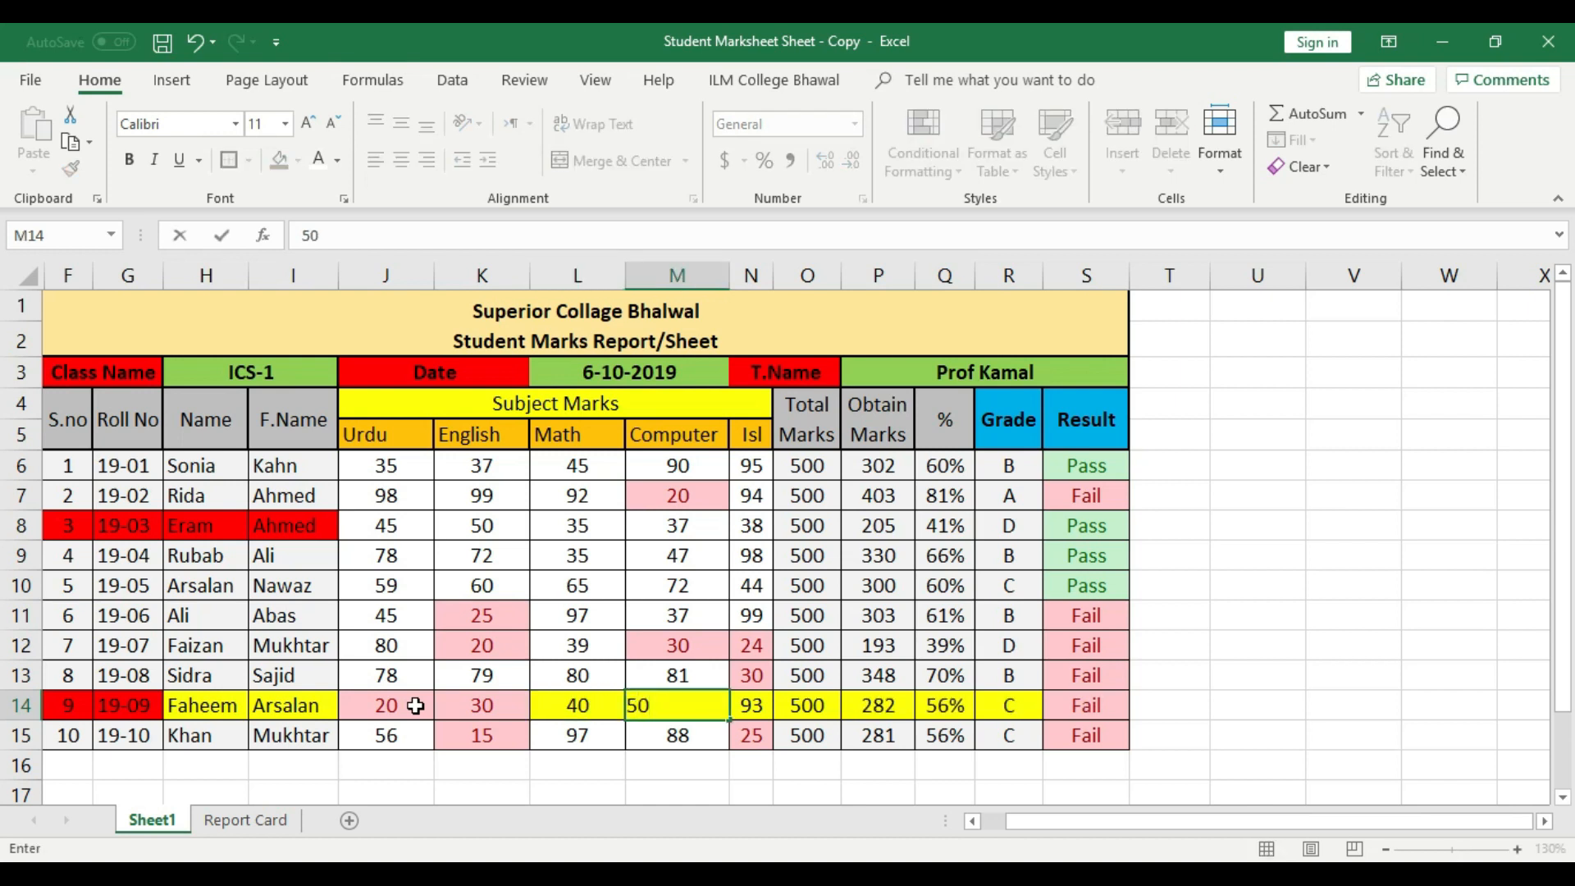
text(0)
key(Tab)
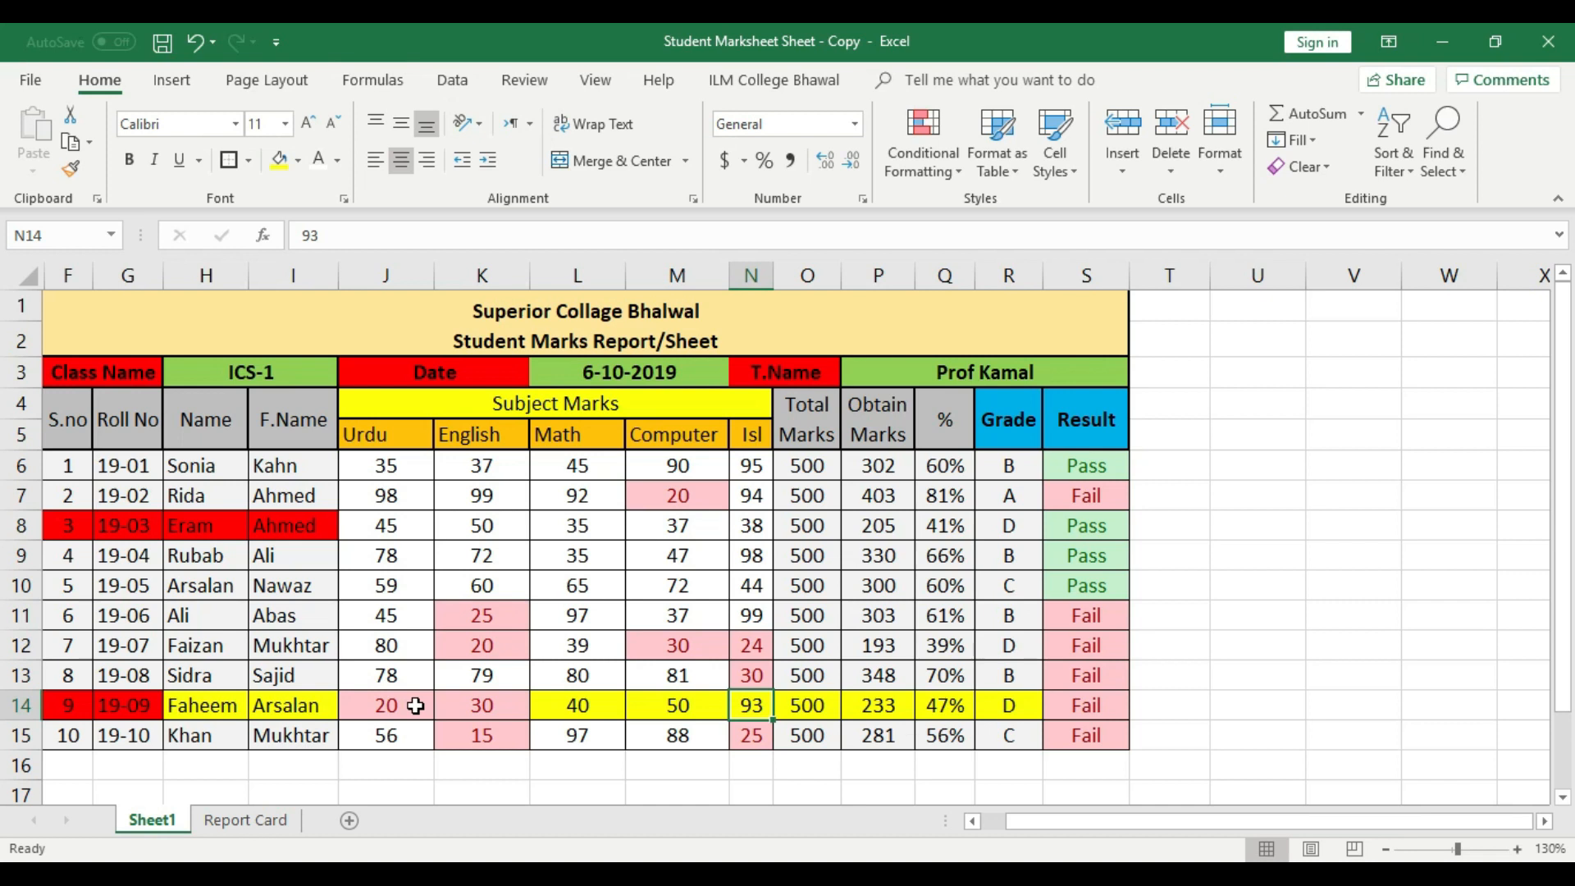
text(25)
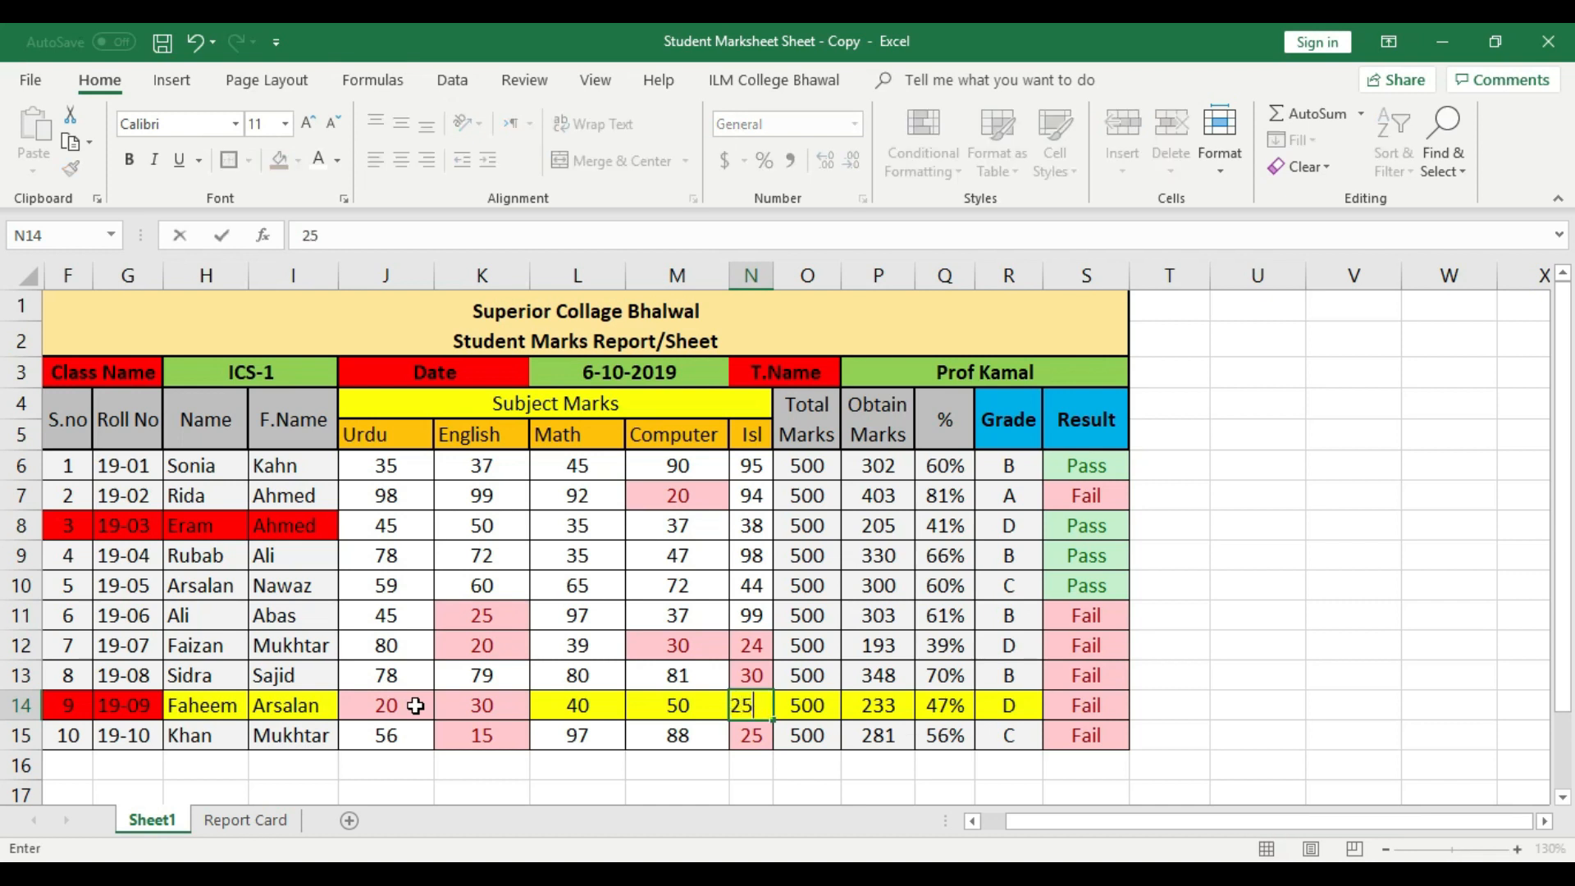
key(Tab)
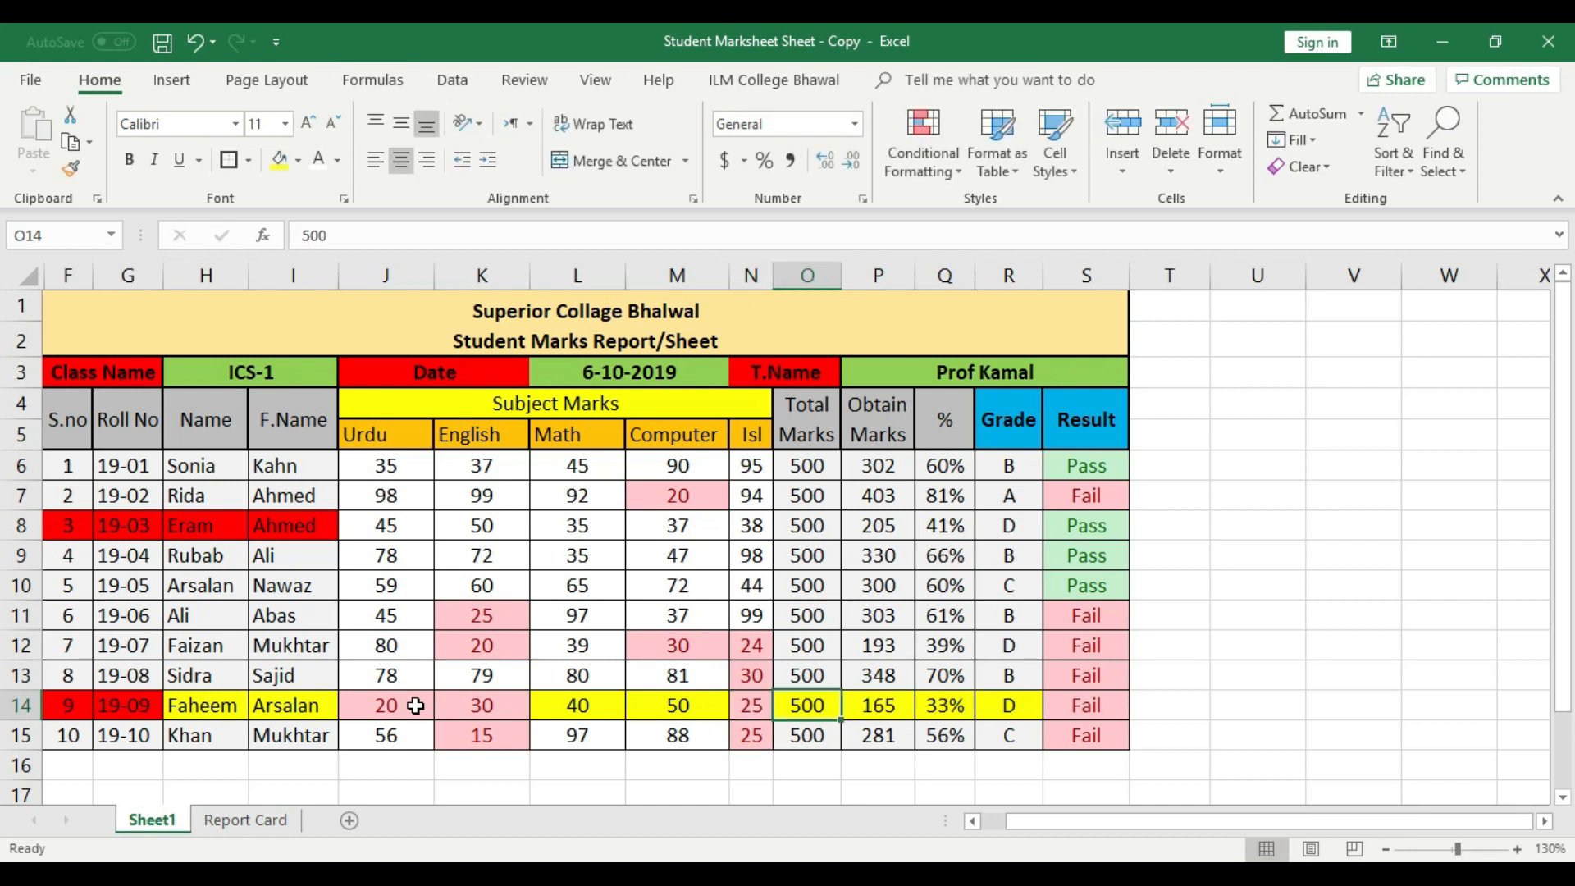
- Check the grade and result of roll number 19-09 in R14 and S14 on Sheet1 against the Report Card sheet
click(1021, 707)
click(1108, 706)
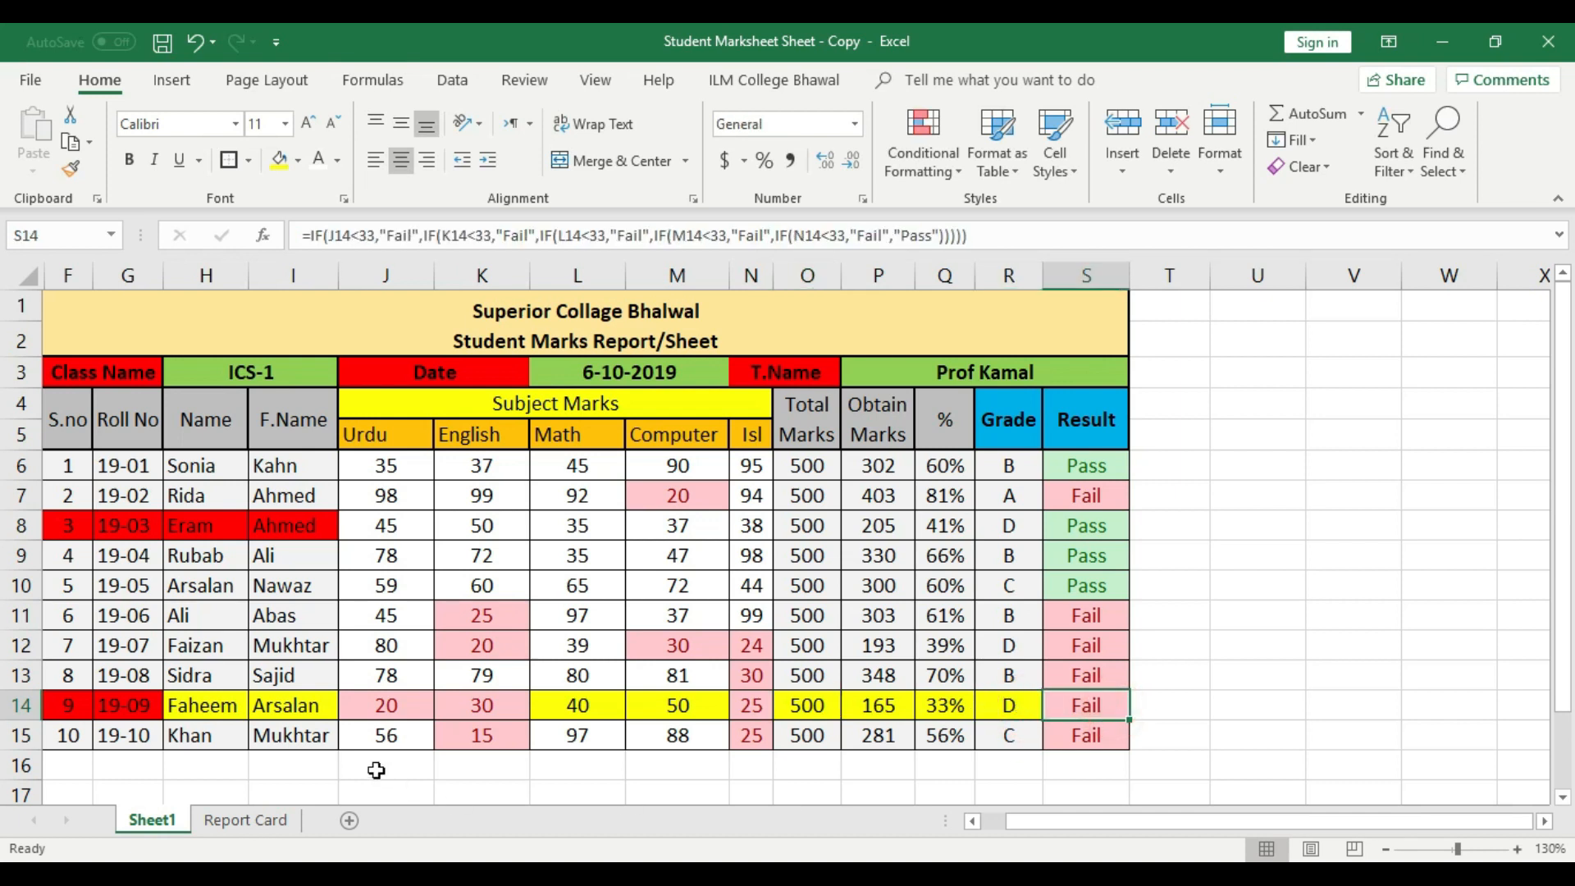
click(265, 827)
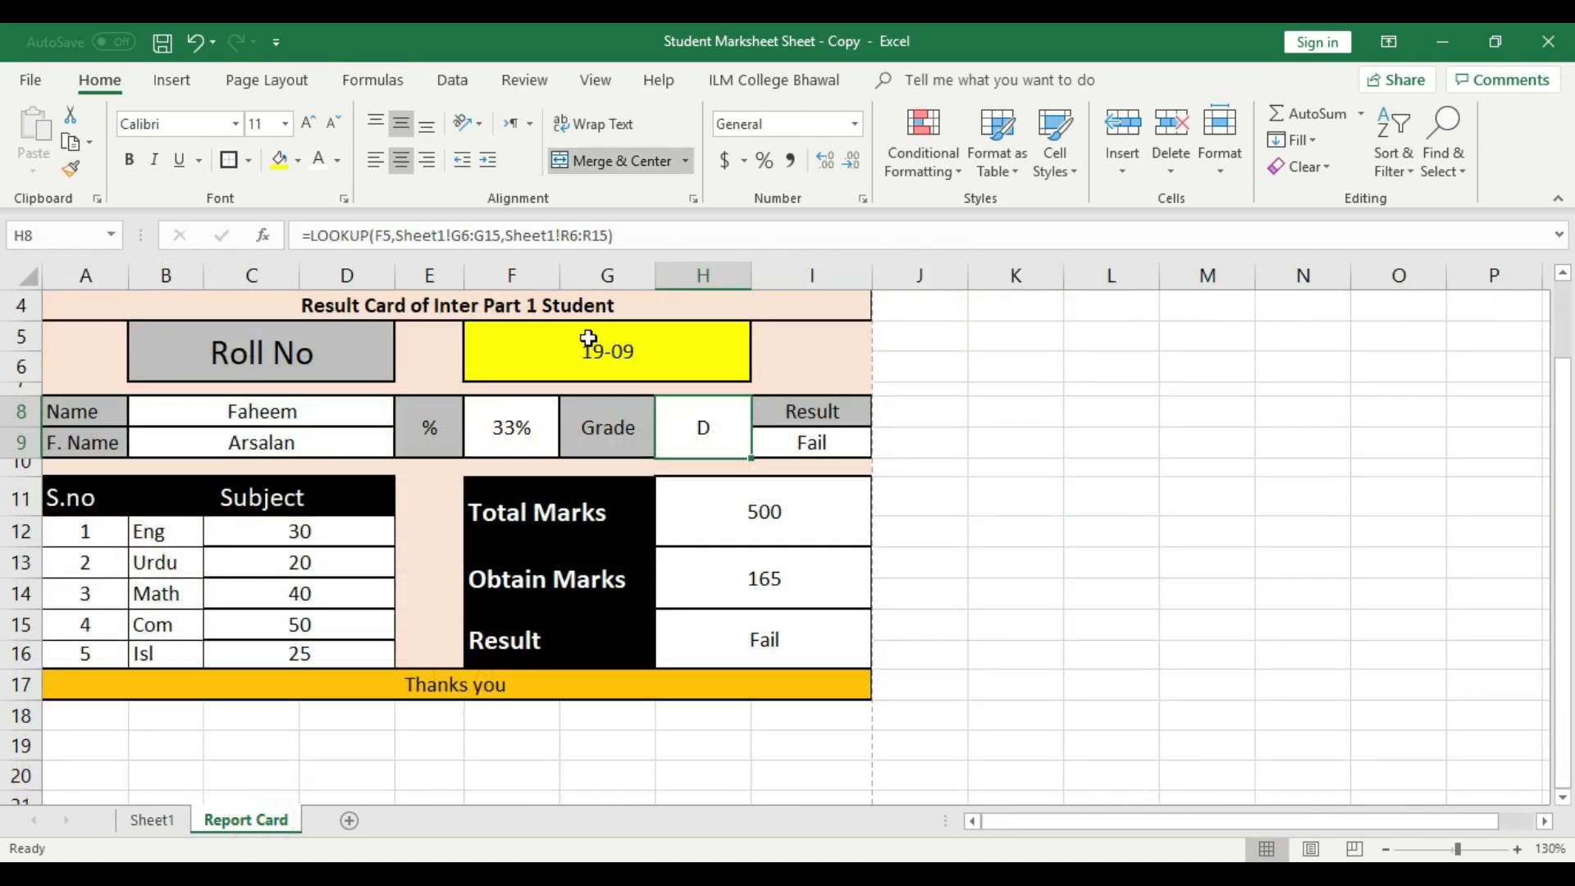
scroll(969, 477, up, 1)
click(960, 532)
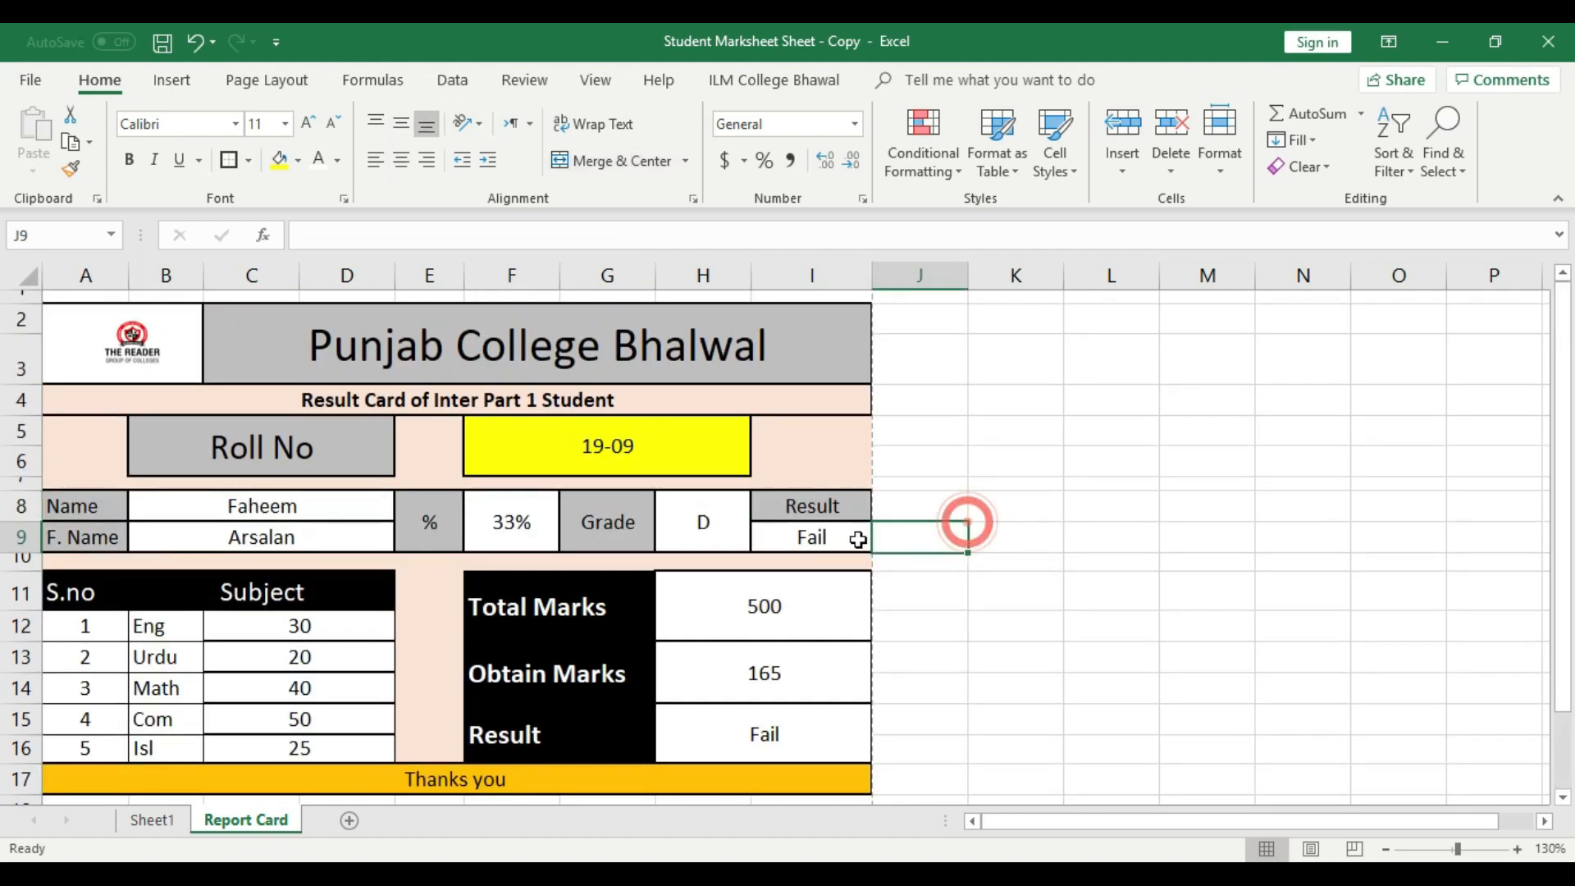
click(661, 529)
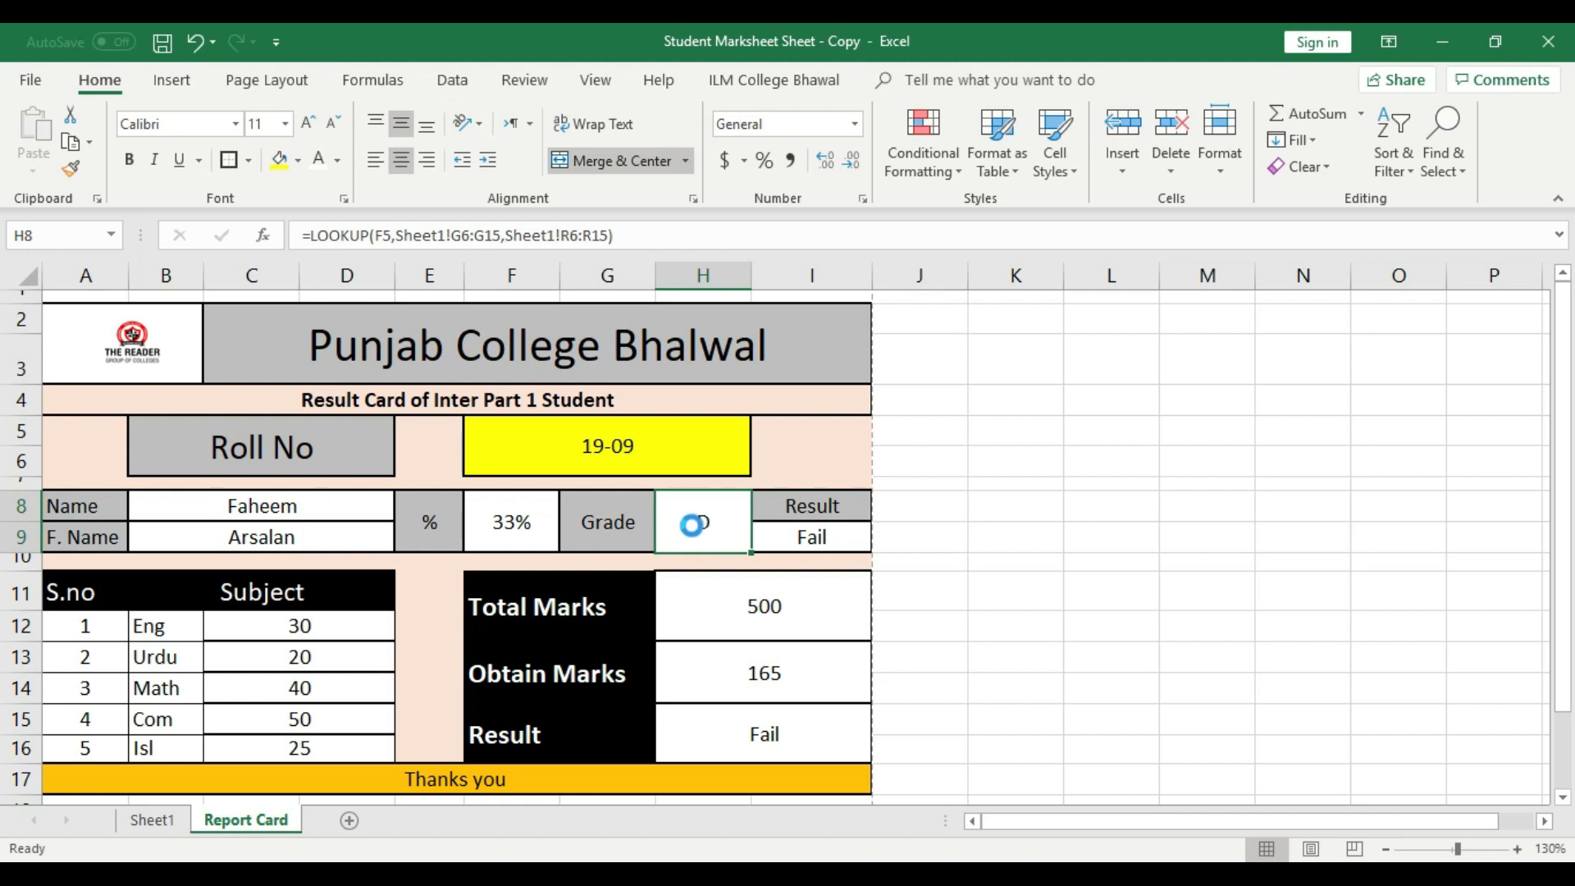
- Preview the printed Report Card enlarged on its A4 page, and return to the sheet without printing
key(ctrl+p)
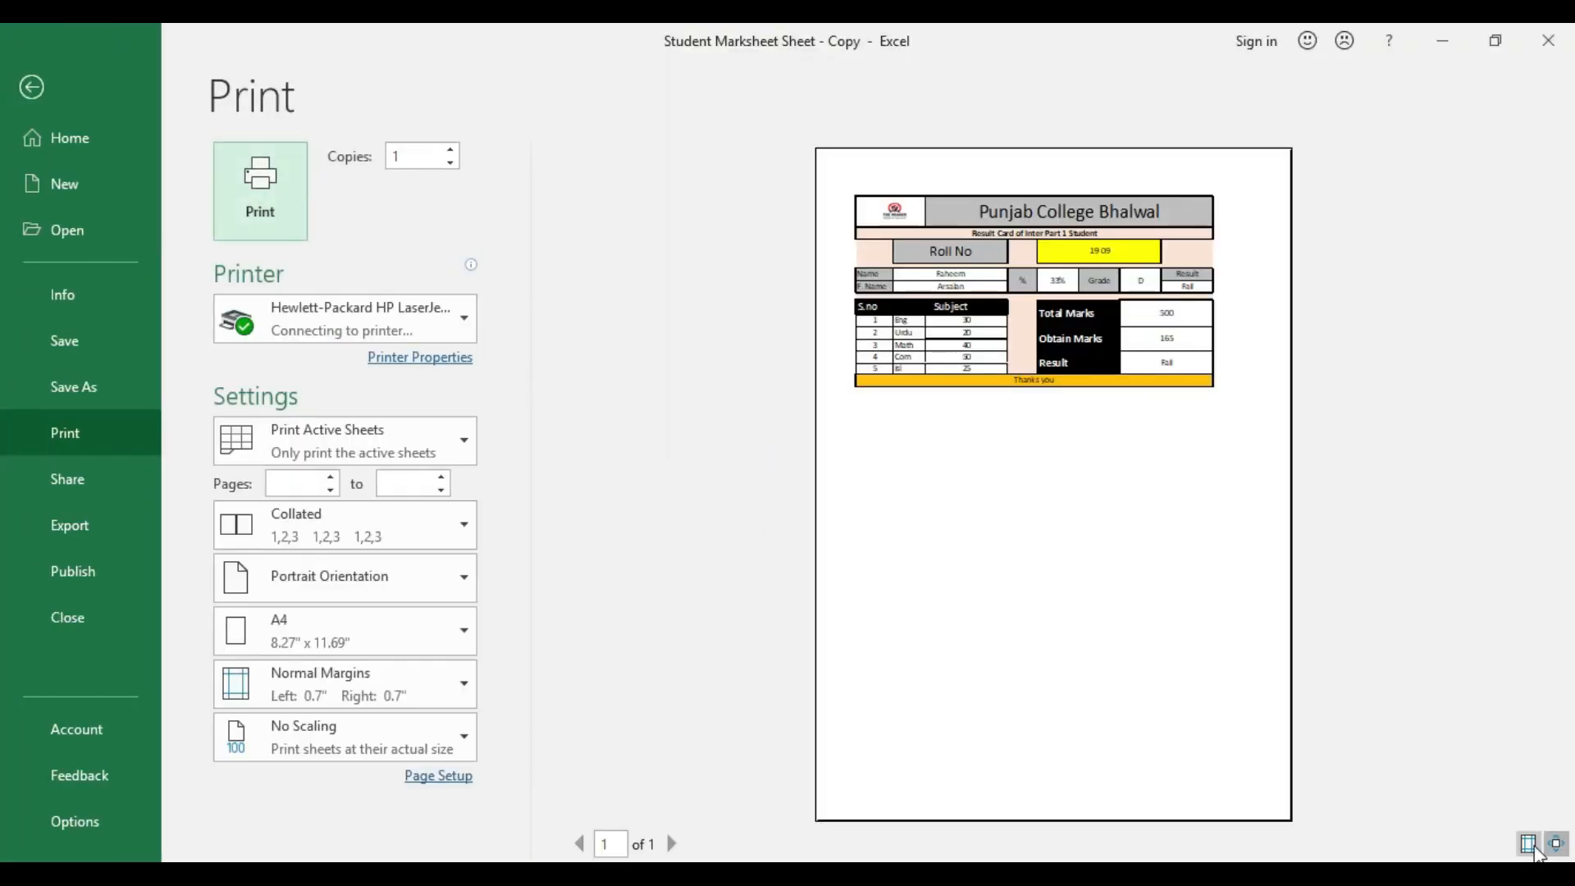
click(1556, 845)
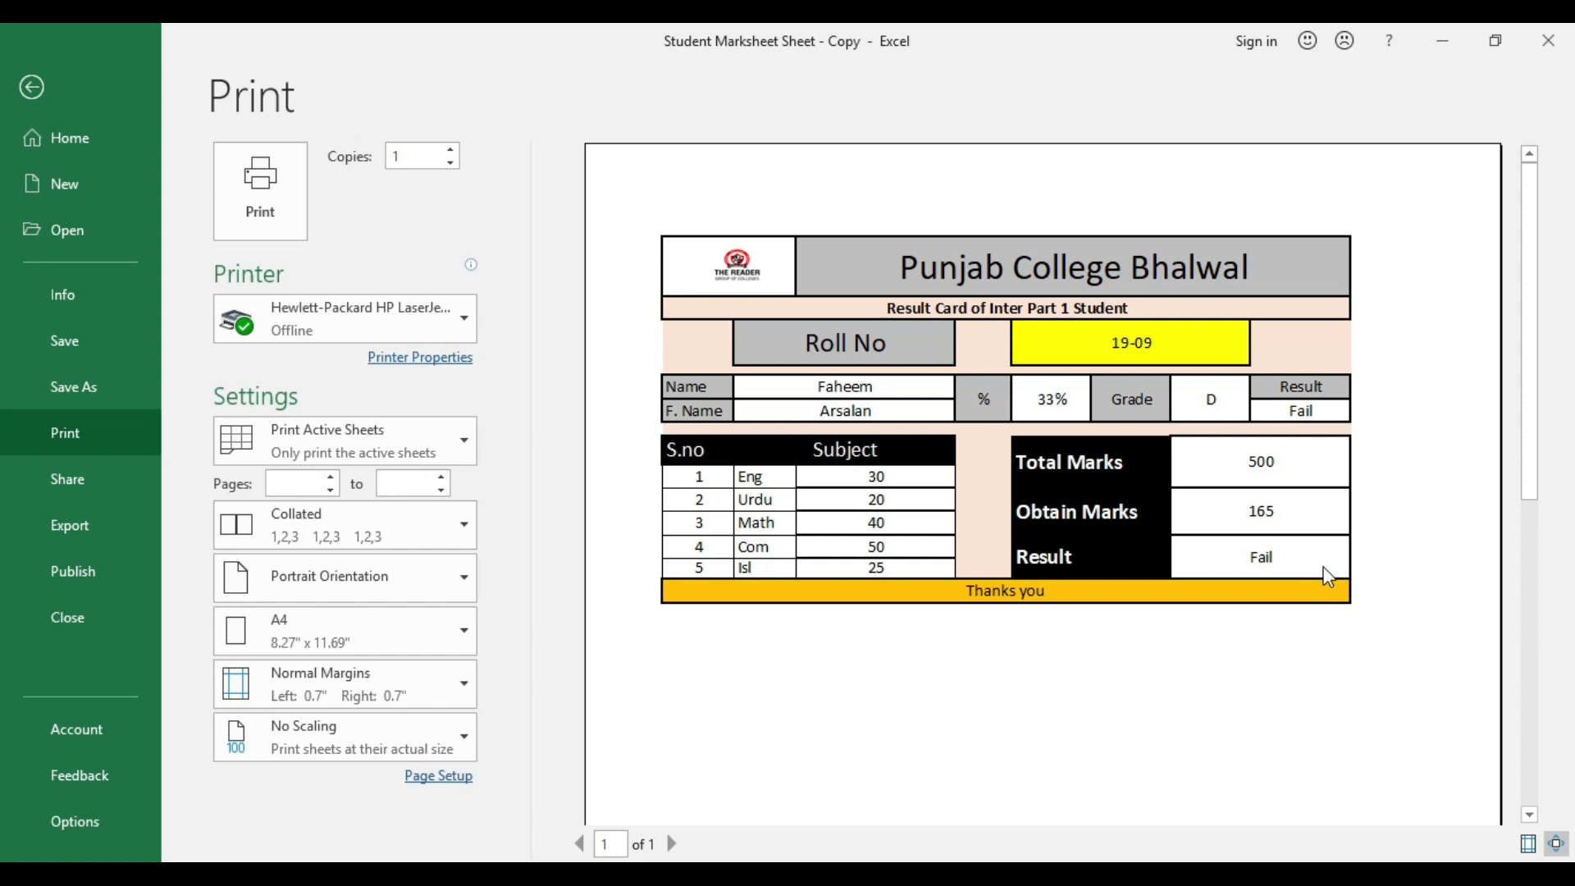
click(32, 87)
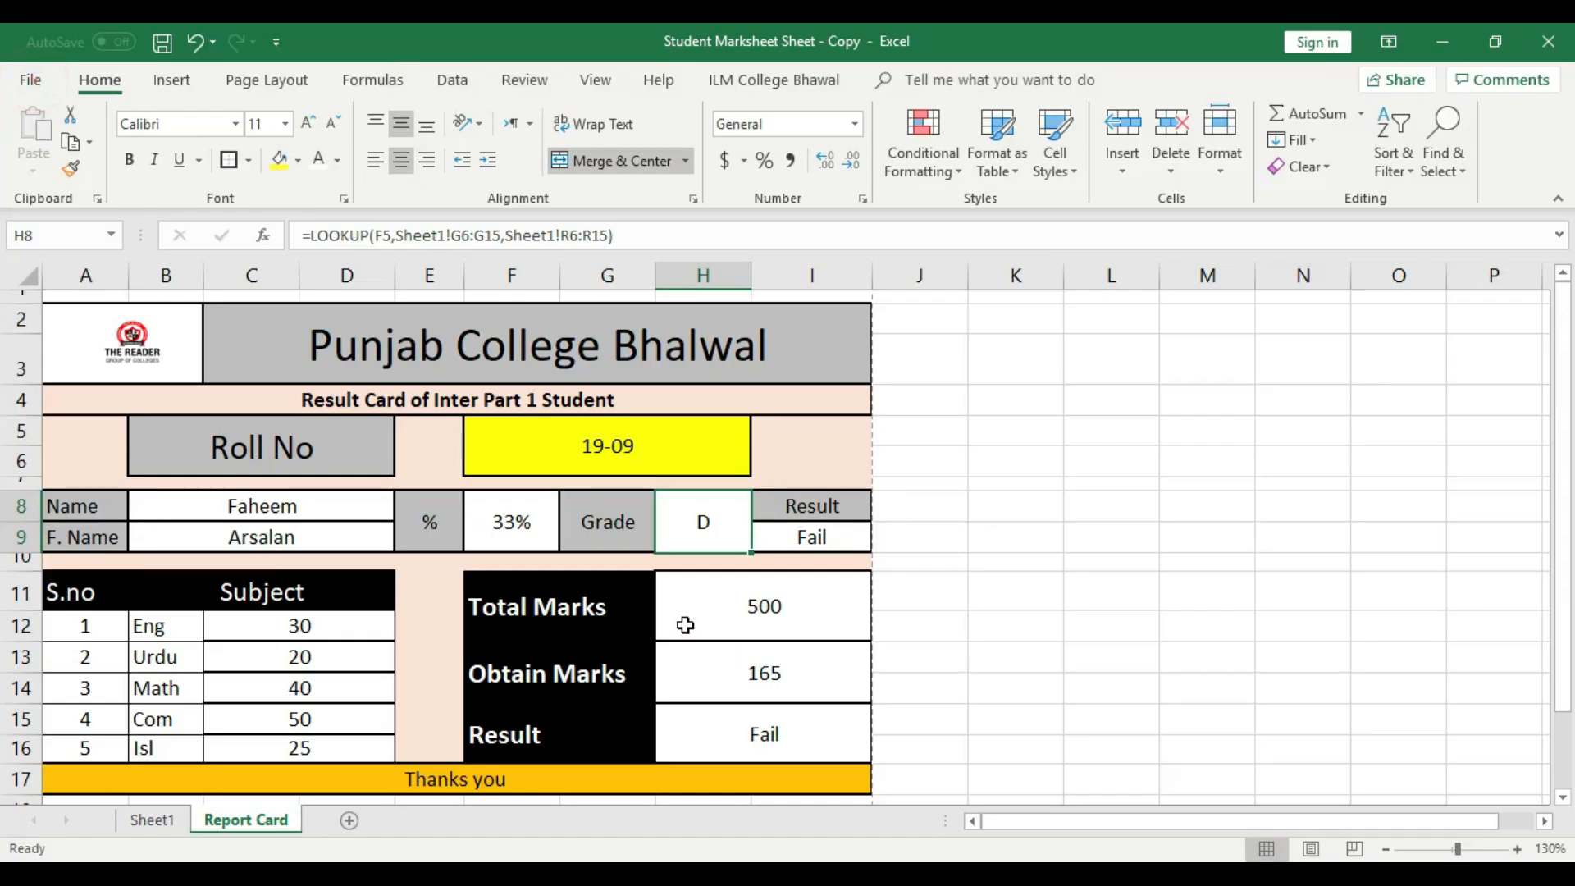
- Look at the marks table on Sheet1 and at the roll number cell F5 on the Report Card sheet
click(150, 822)
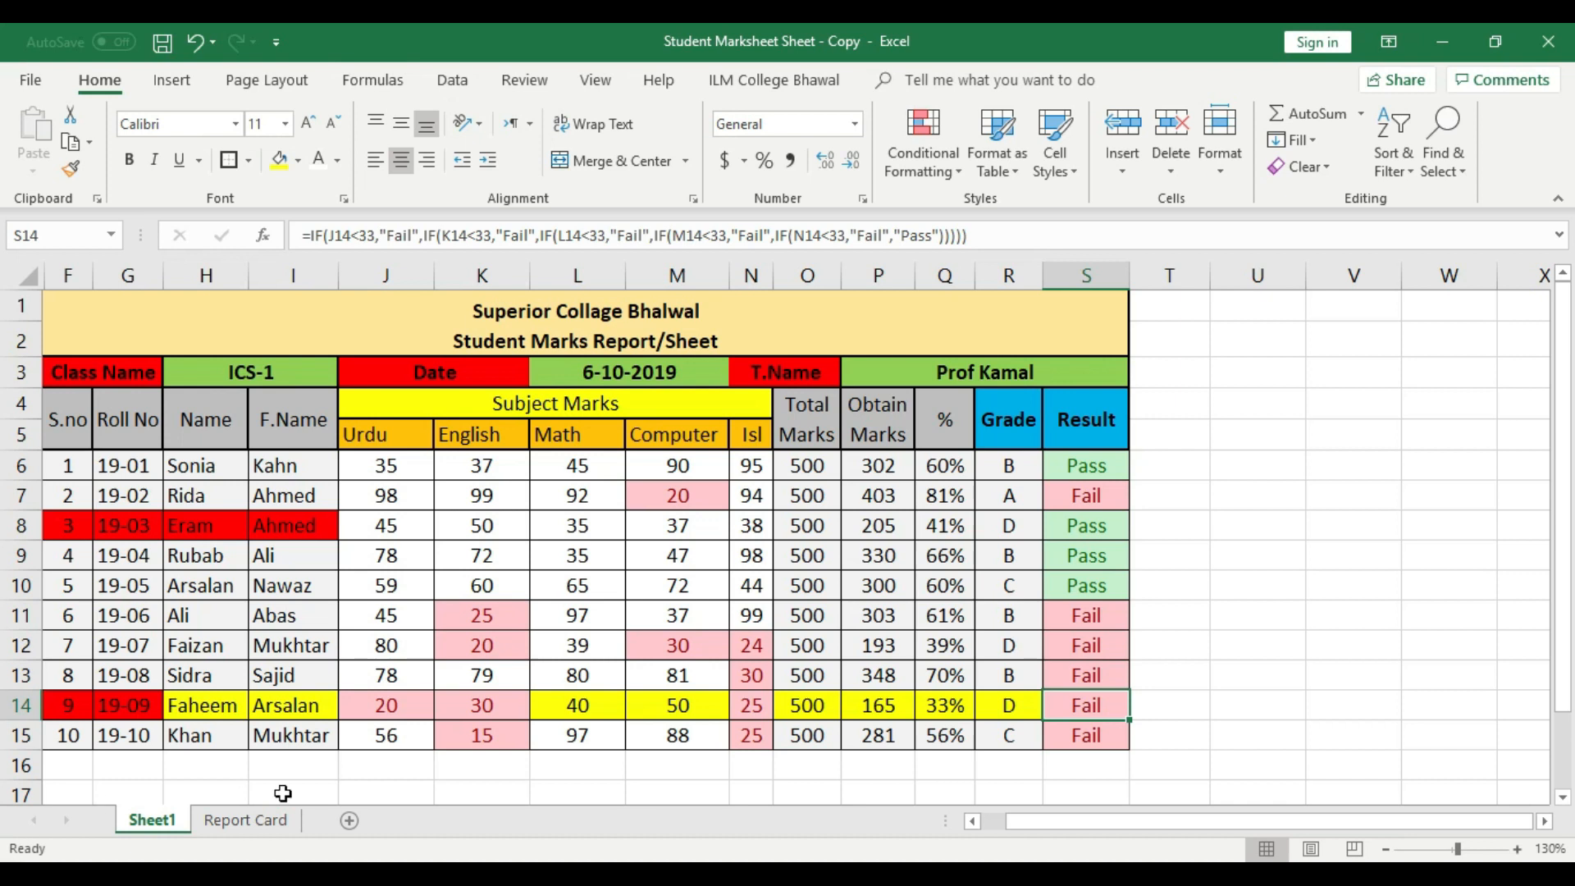
click(246, 821)
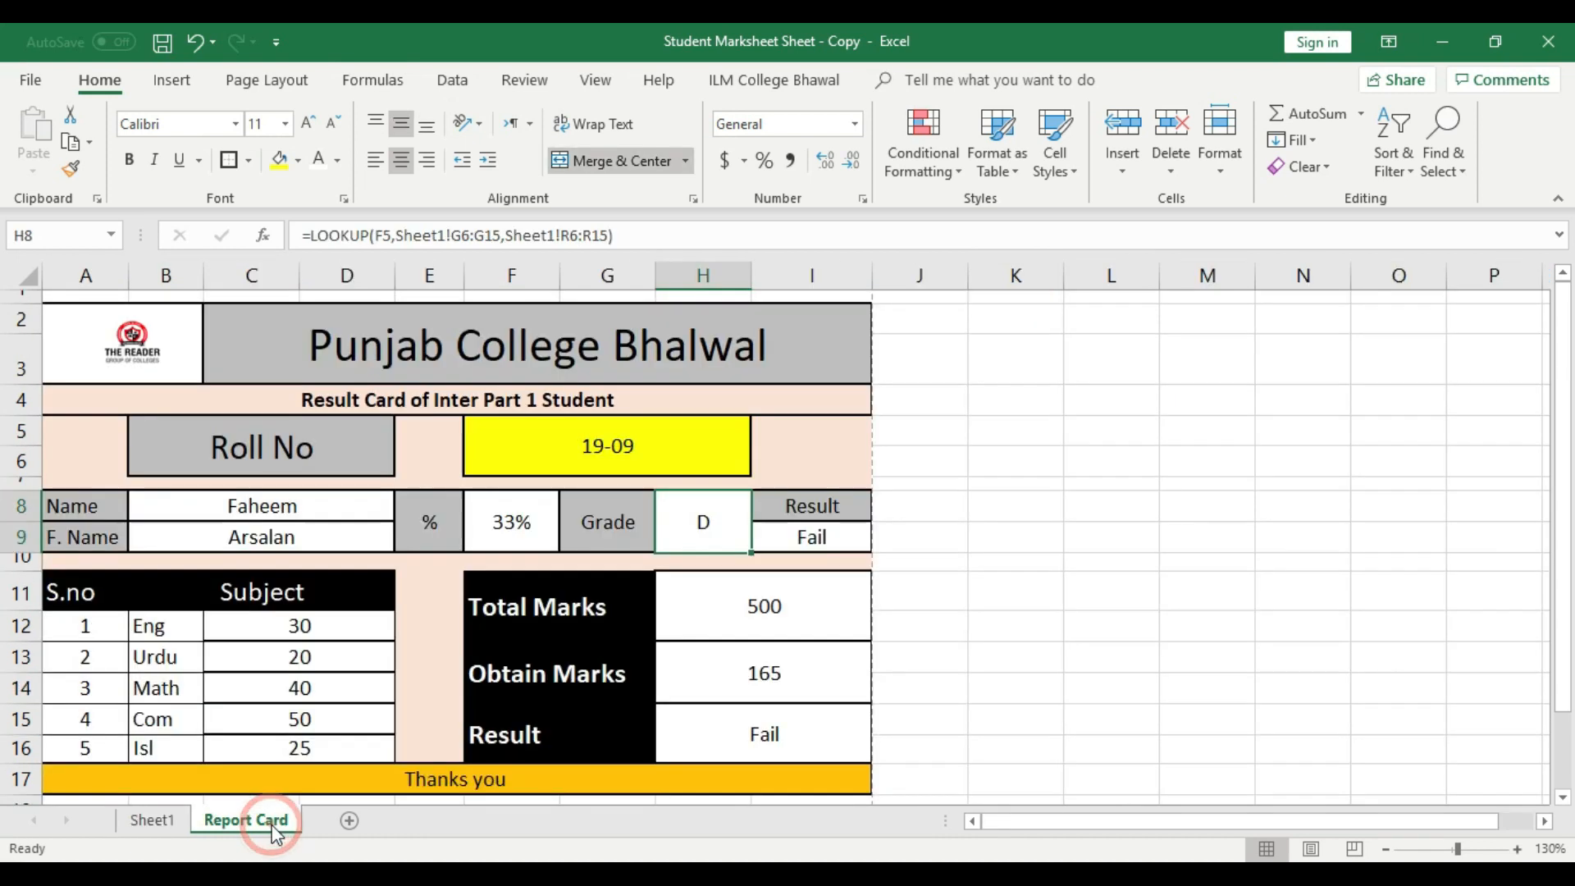
click(618, 454)
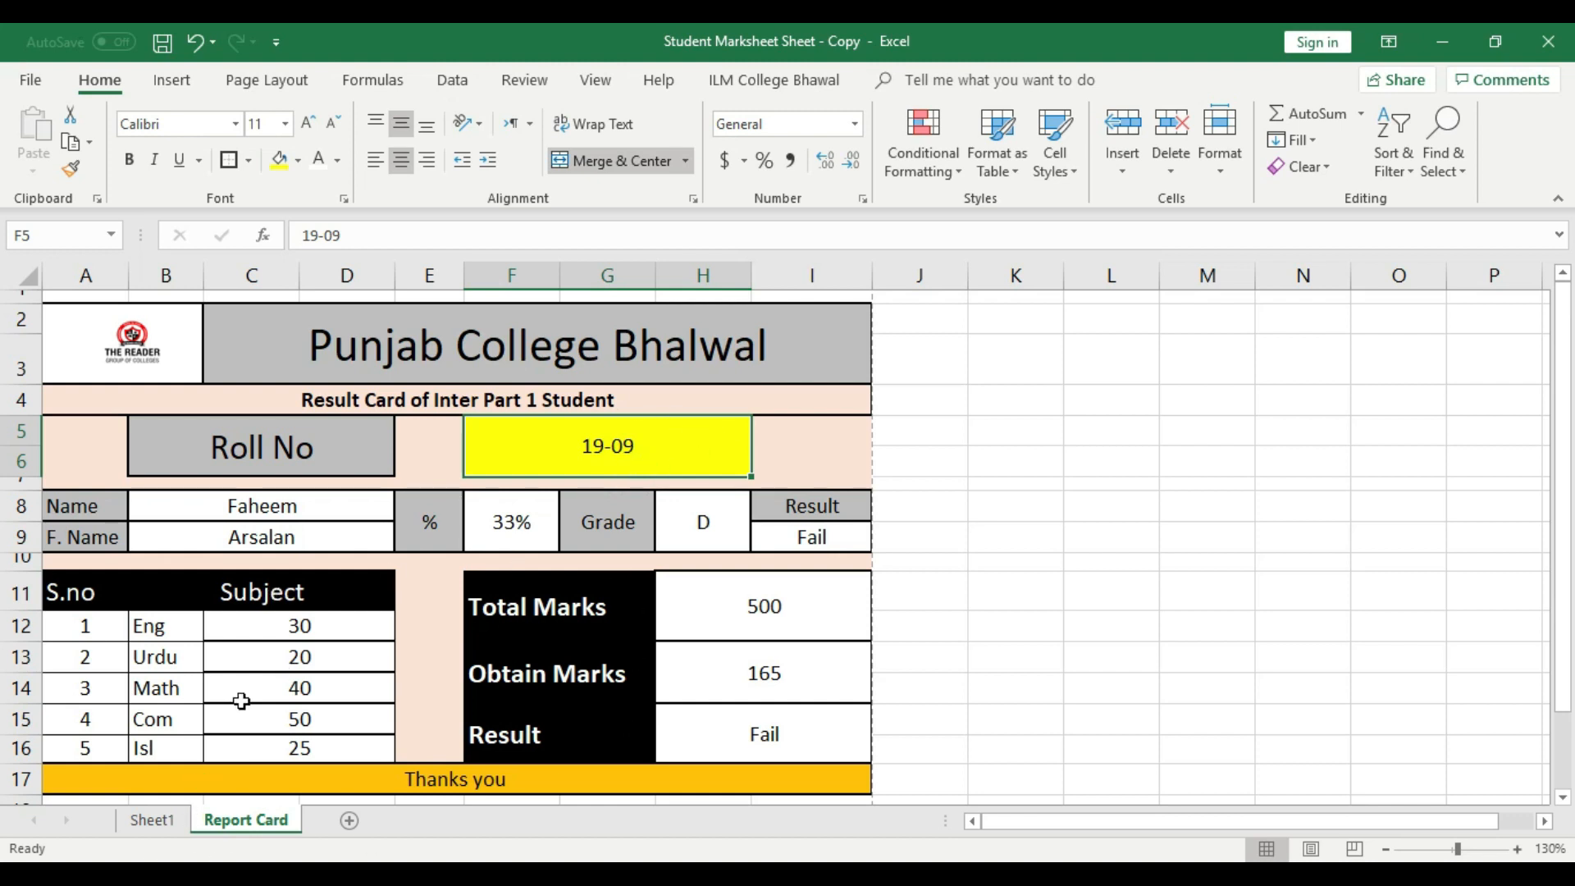
- Review the roll numbers and the student names in H6:H15 on Sheet1
click(152, 820)
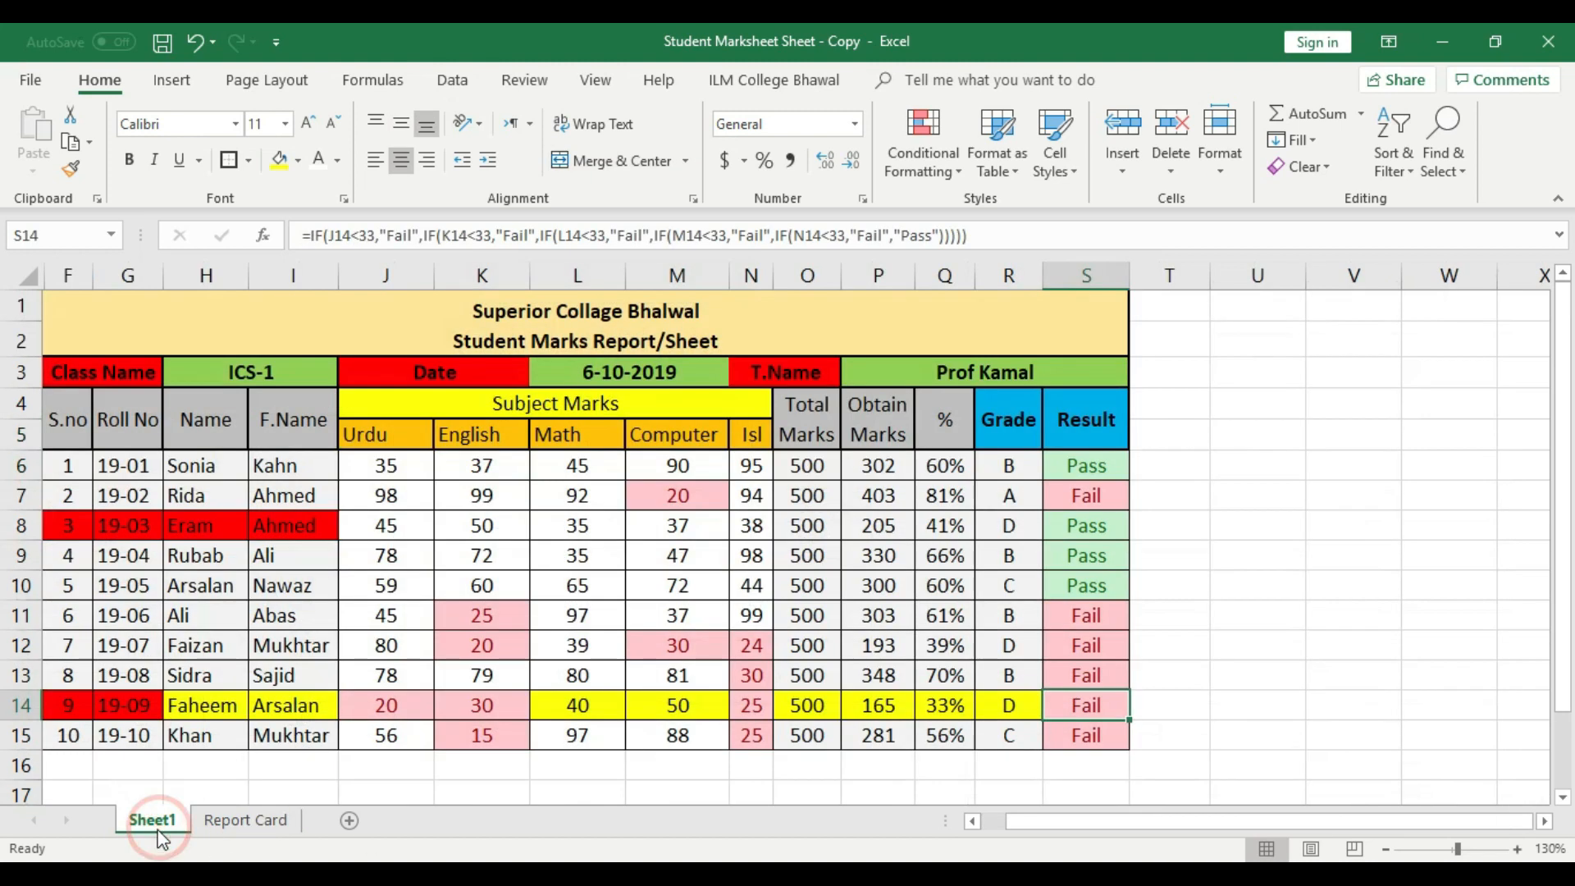
drag(127, 459, 127, 677)
click(194, 640)
drag(210, 465, 205, 735)
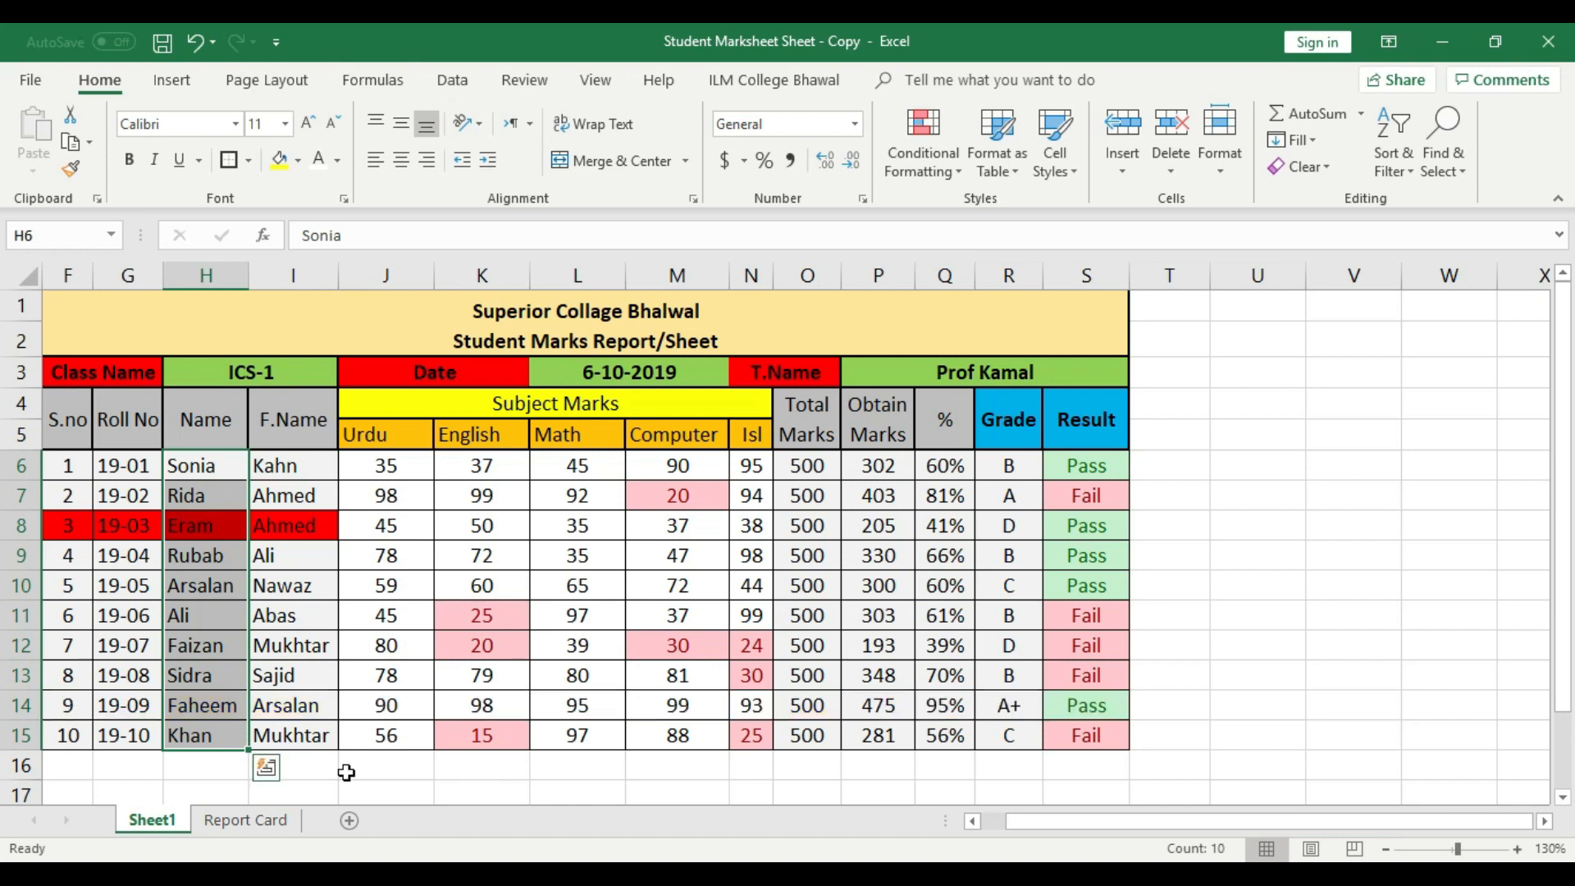
click(346, 772)
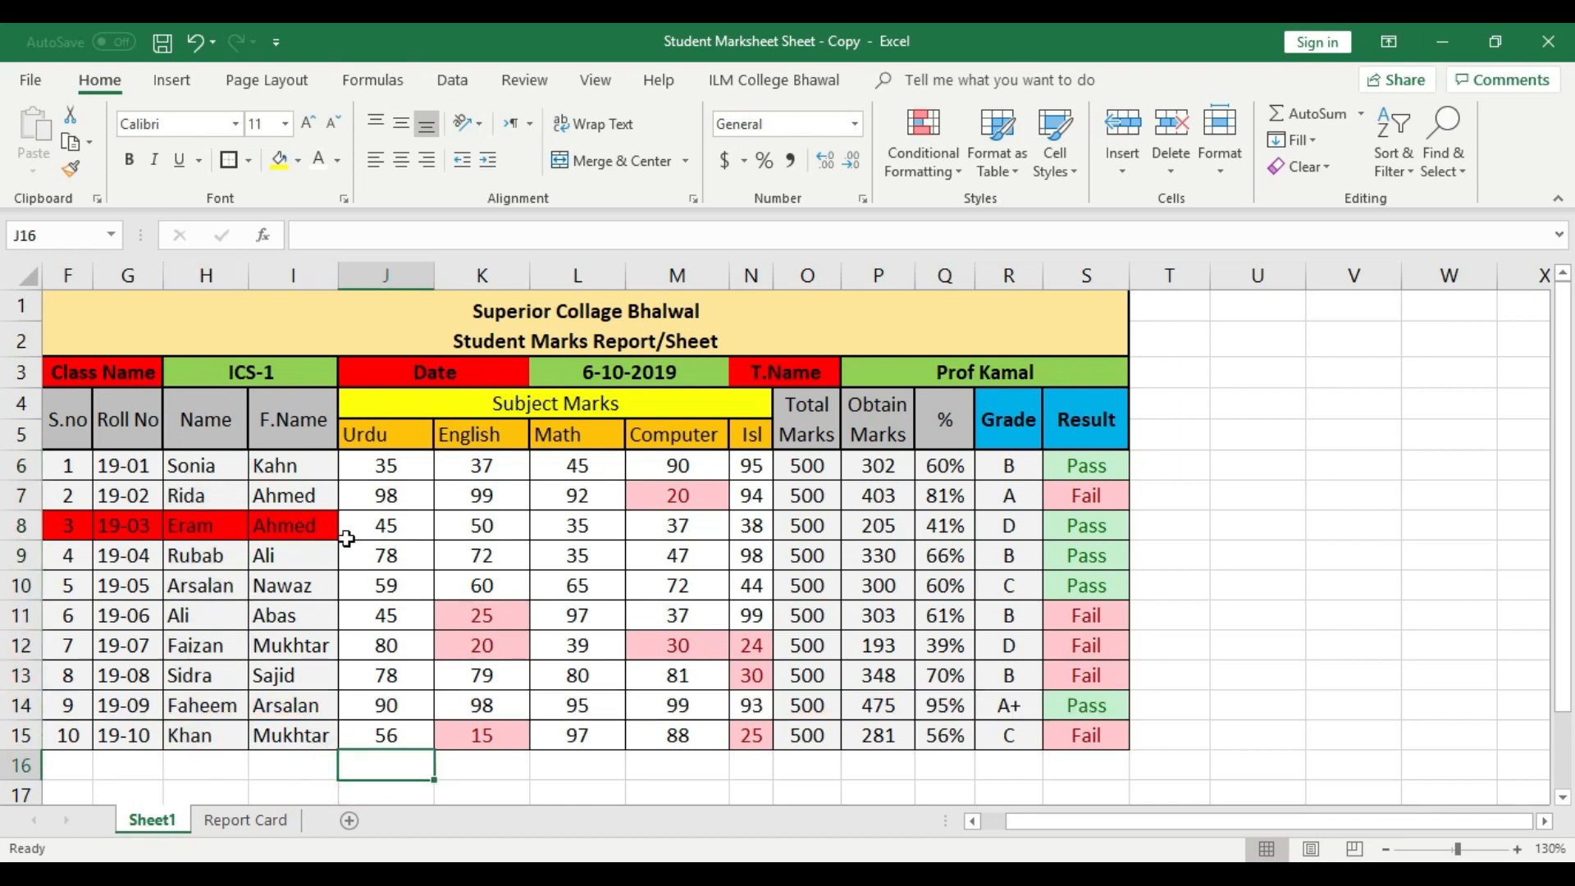
- Create a copy of Sheet1 placed before the original, and compare the two sheets
right_click(150, 820)
click(535, 765)
right_click(158, 820)
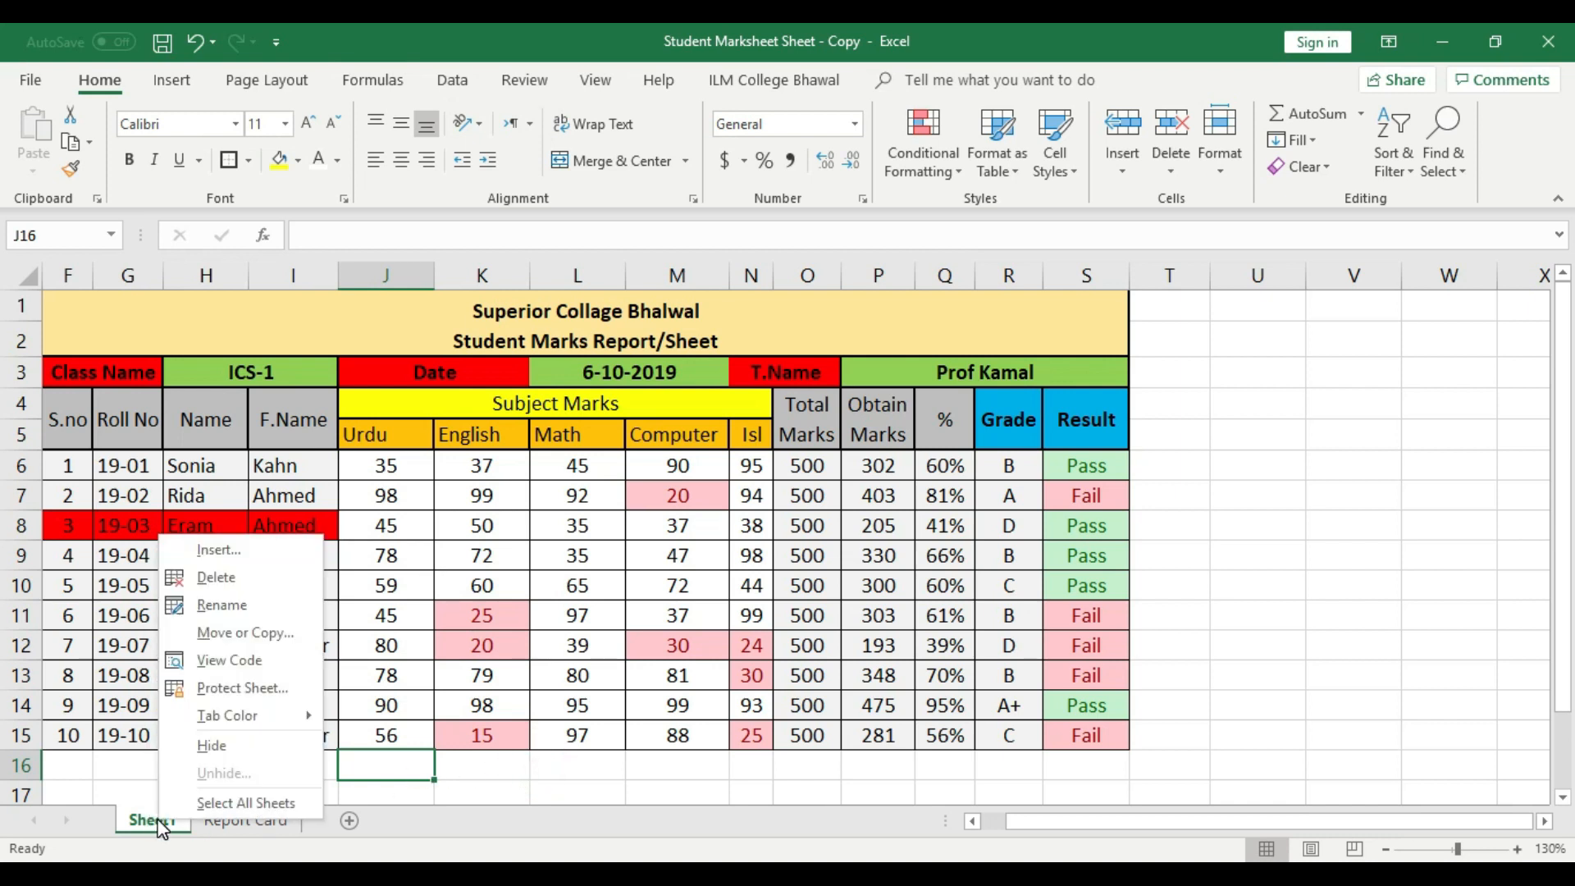
click(254, 640)
click(107, 726)
click(267, 759)
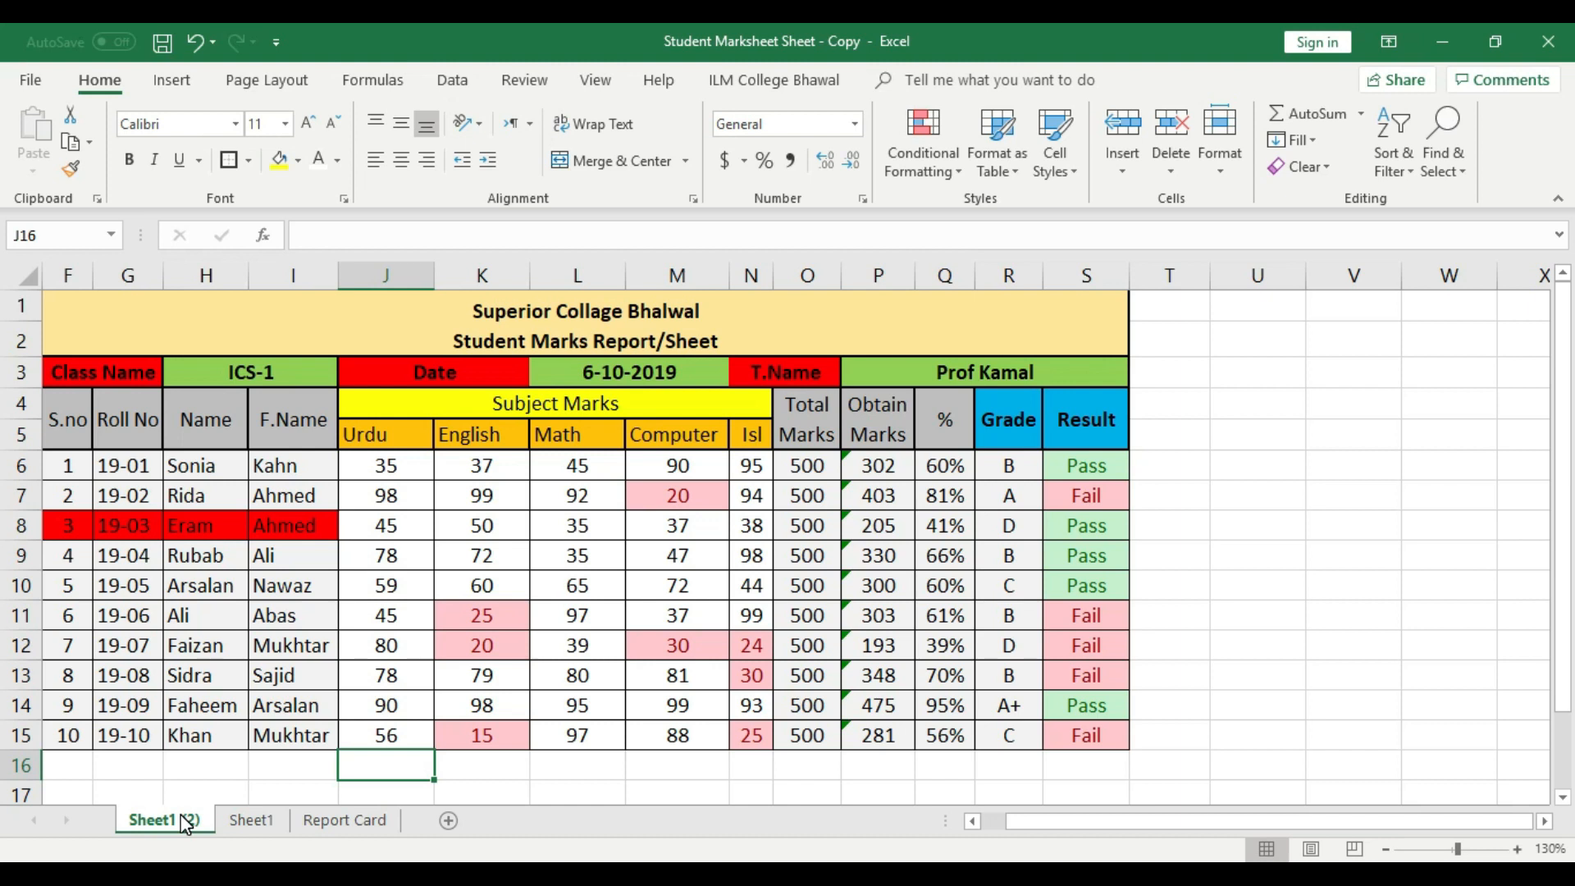
click(251, 820)
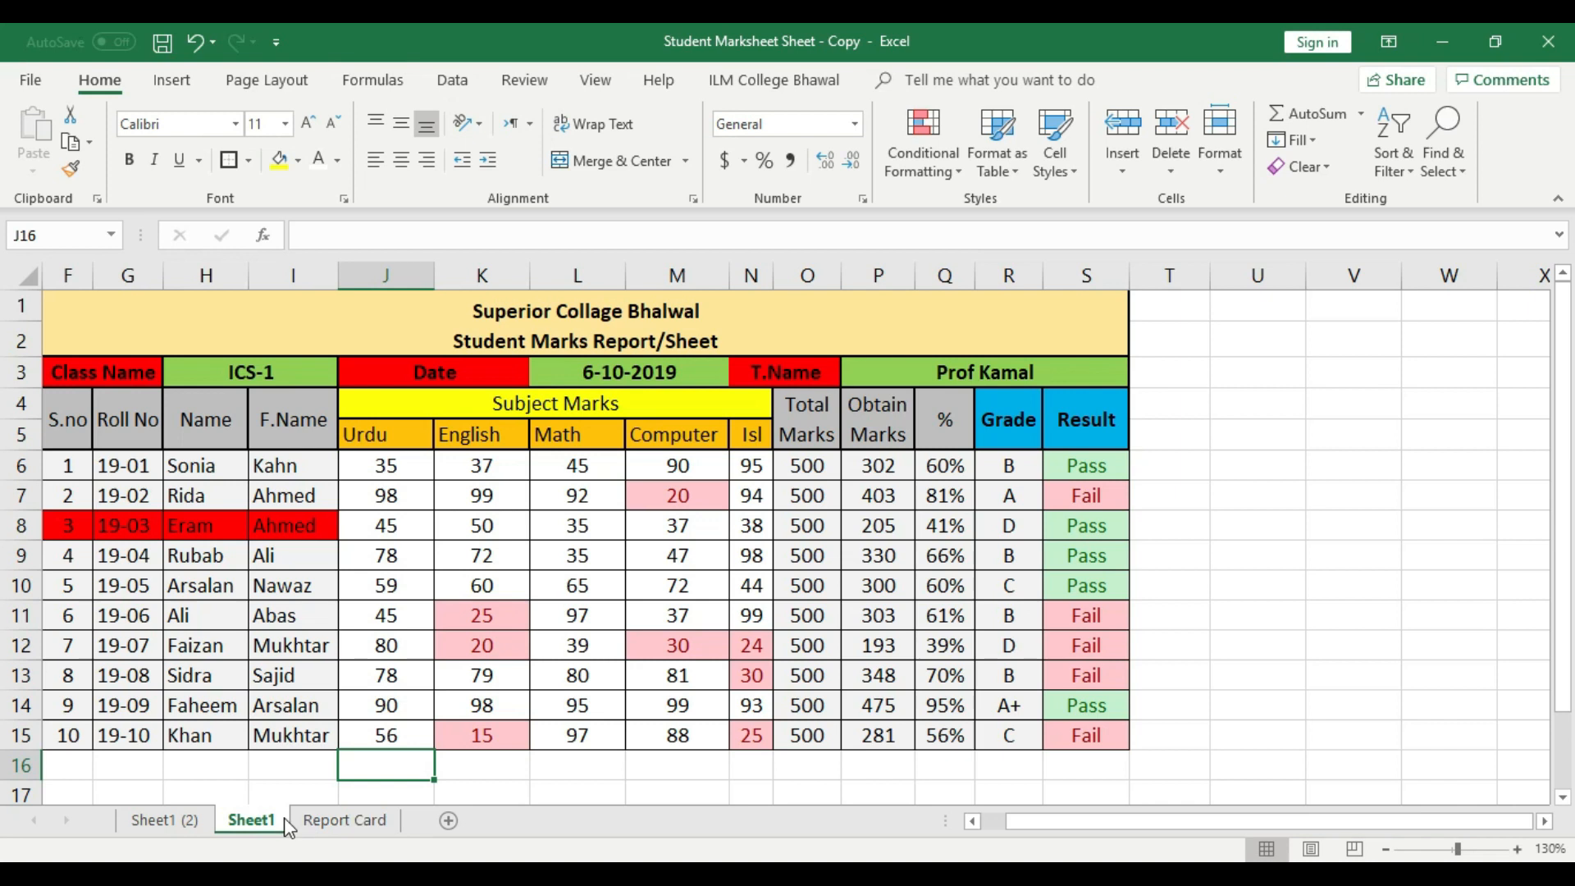
click(160, 822)
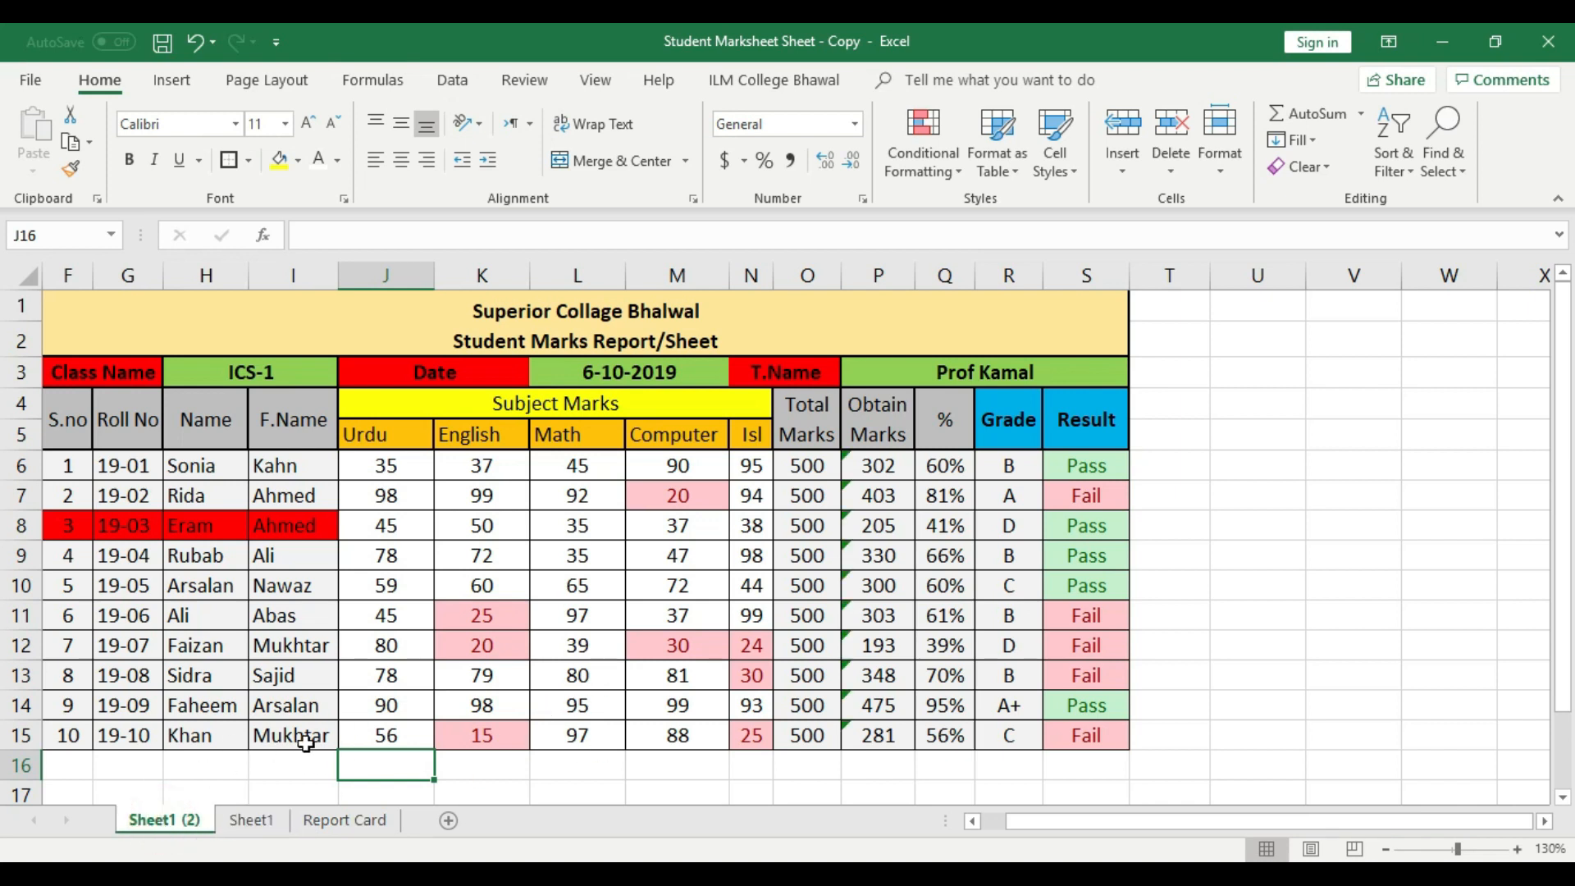
- Unhide the columns before column F on Sheet1 (2) so the roll number lookup table shows
click(69, 271)
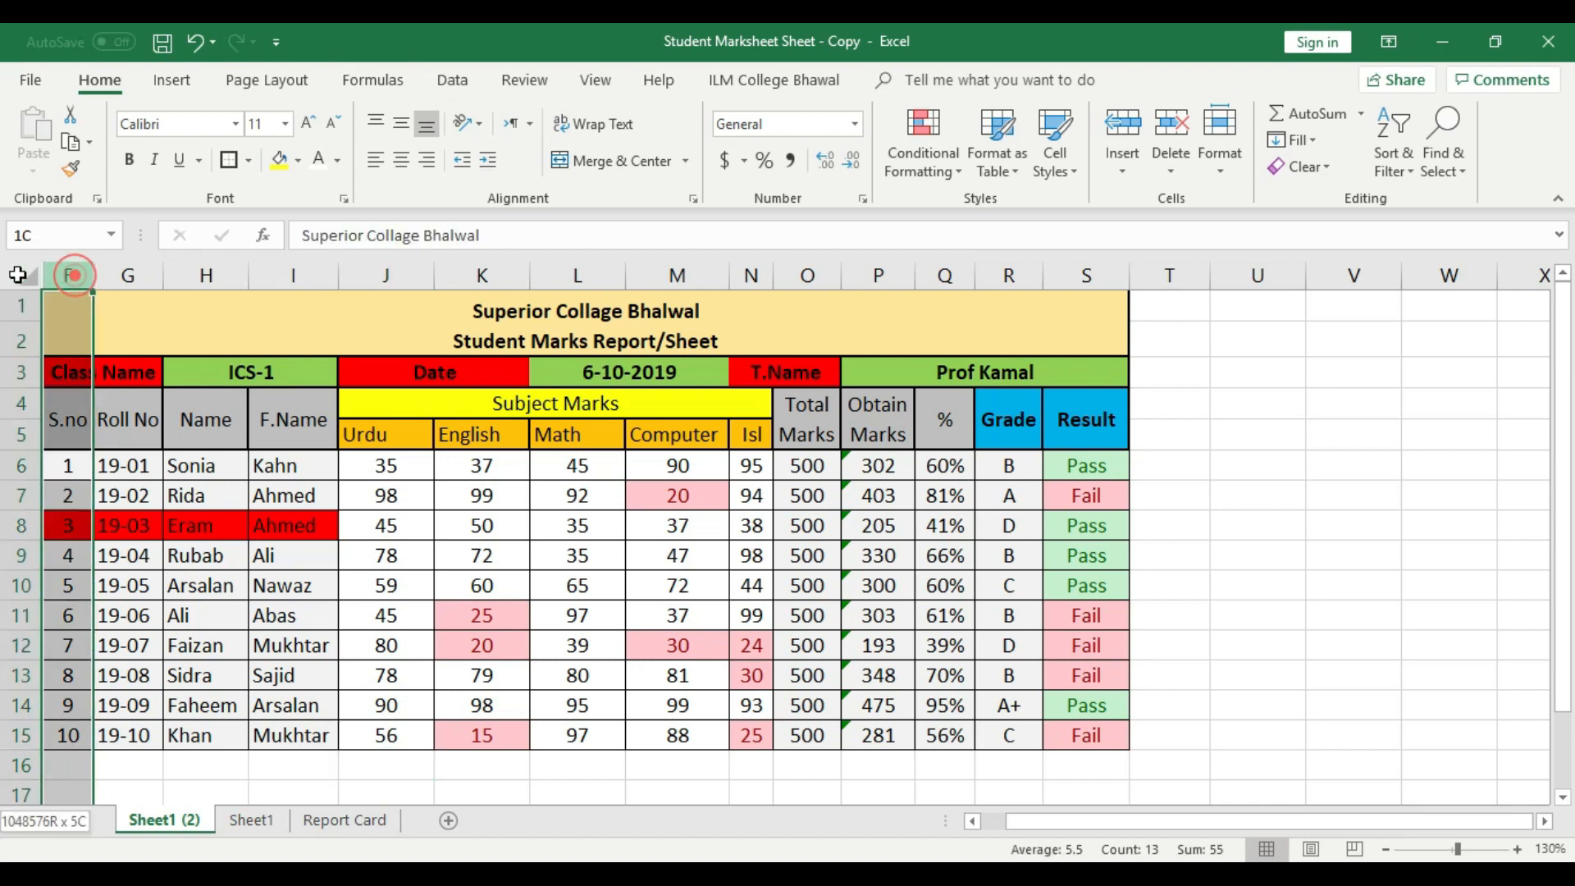
right_click(64, 271)
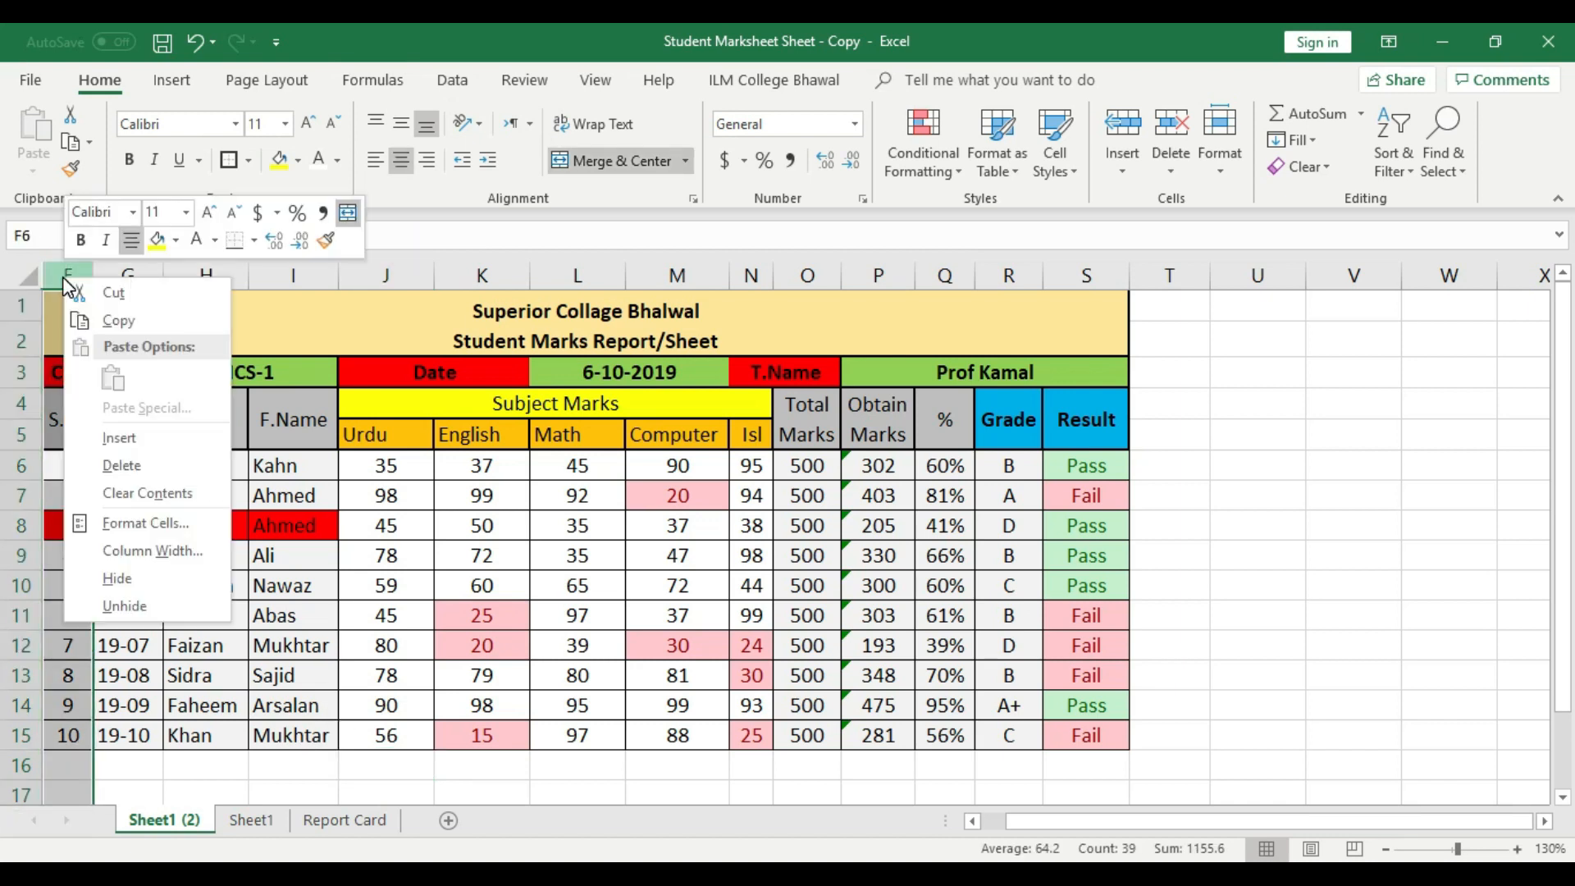
click(187, 606)
click(320, 617)
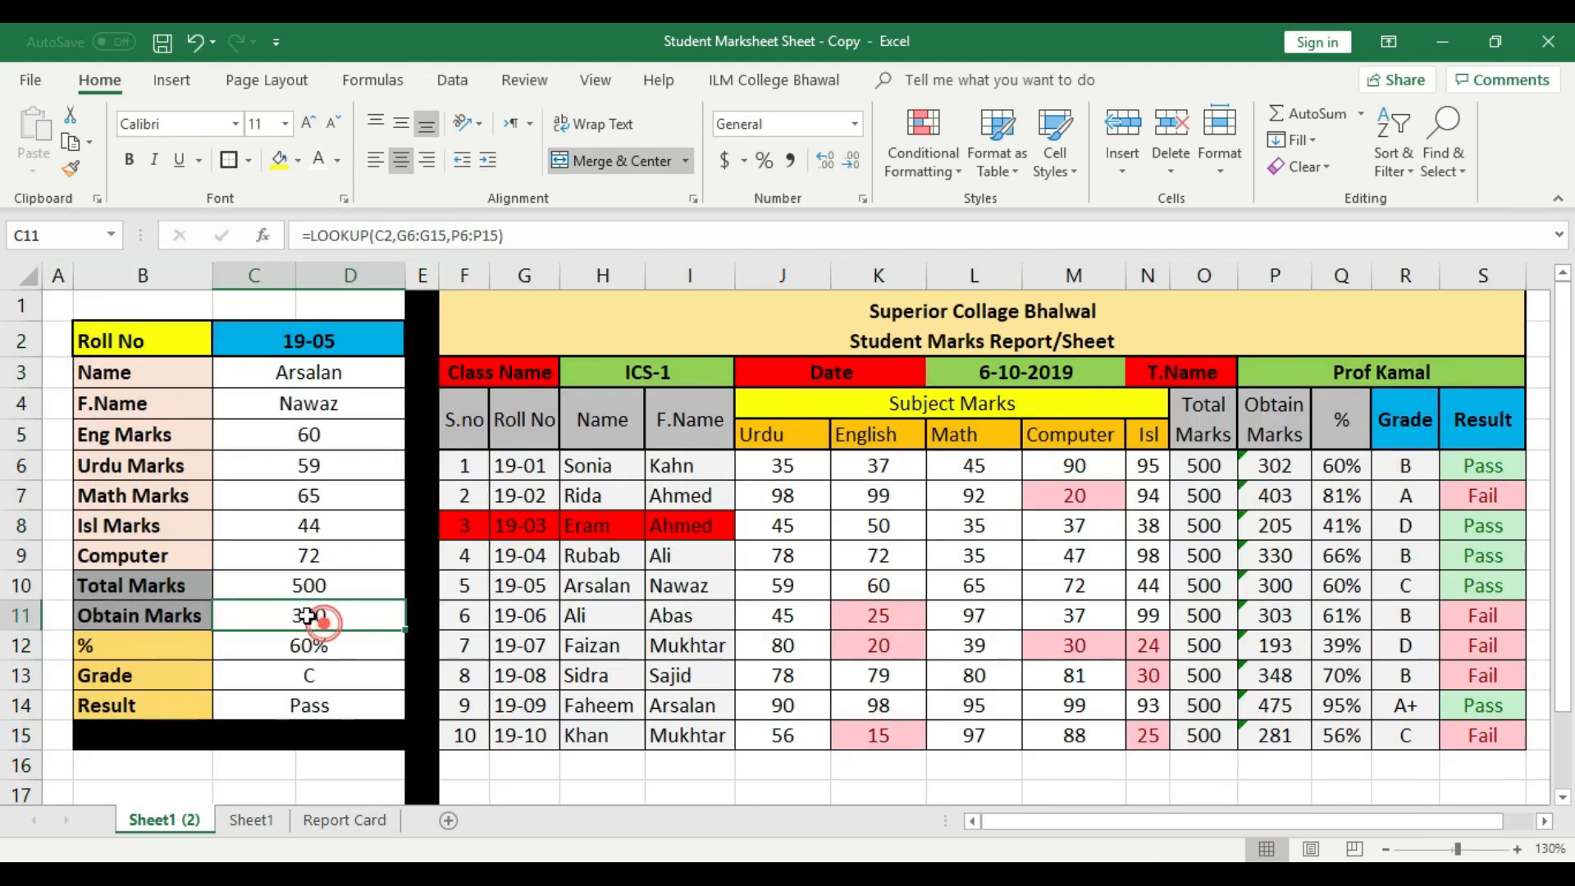
- Delete the empty column A on Sheet1 (2), and inspect the Isl Marks lookup formula
click(55, 273)
right_click(55, 274)
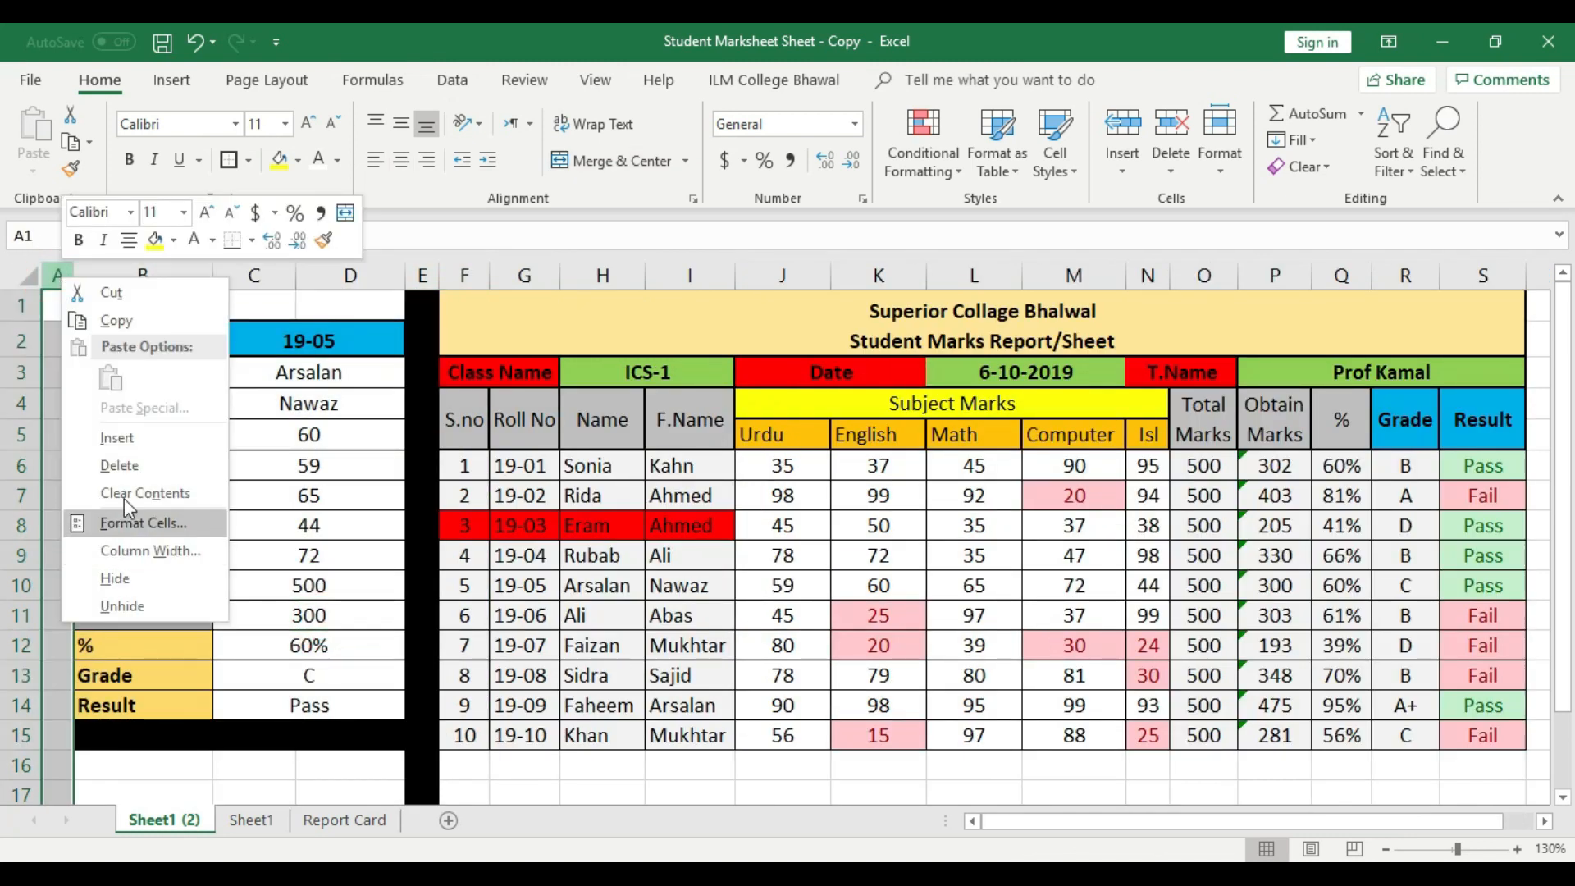
click(123, 472)
click(271, 525)
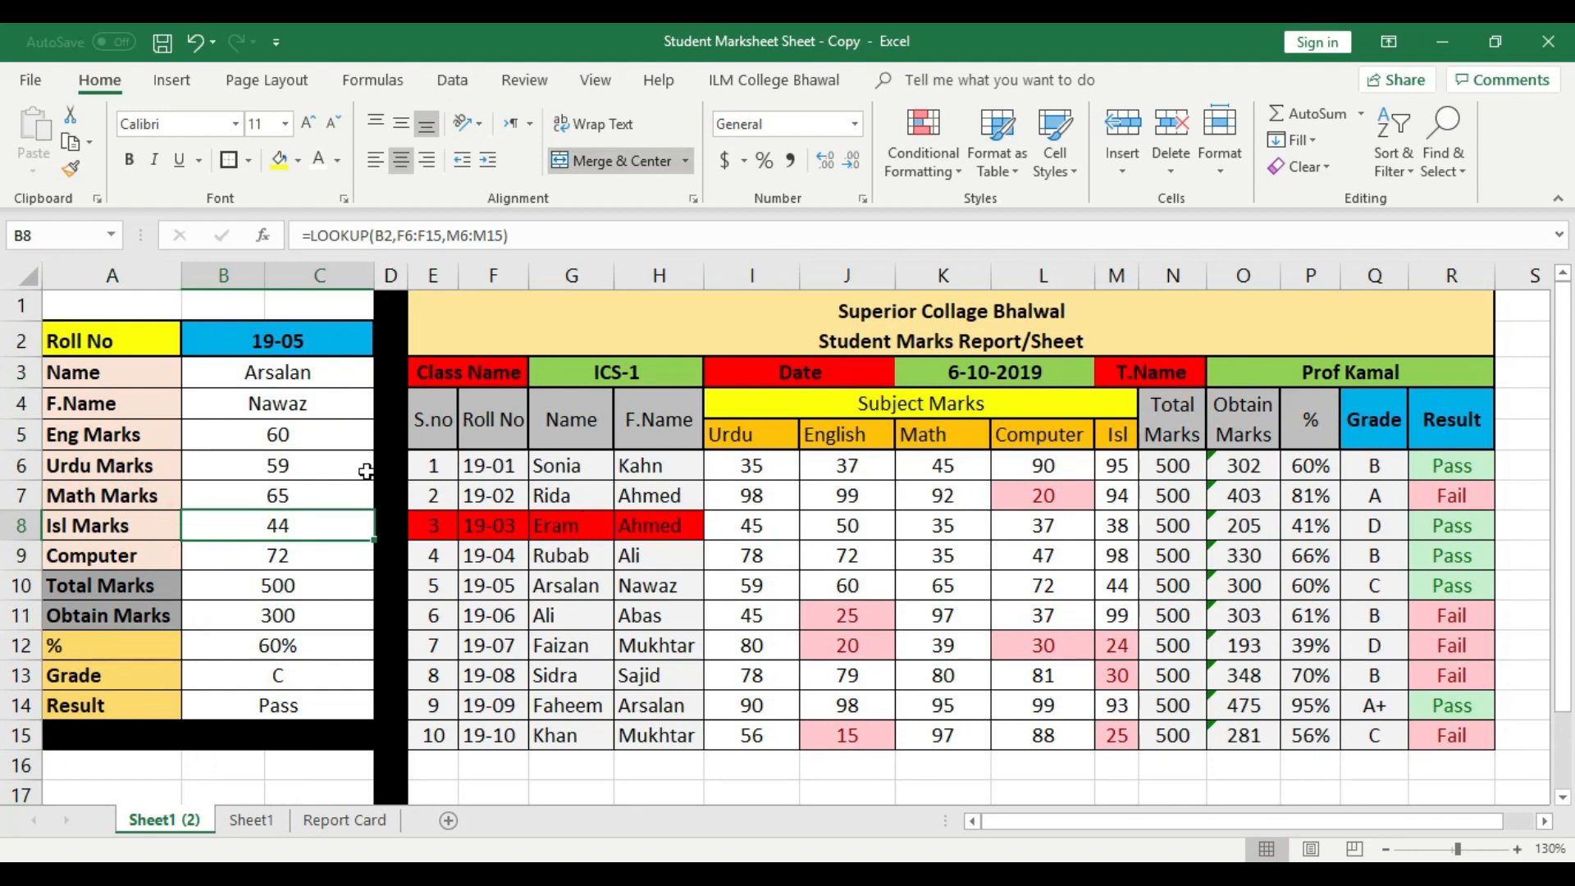
- Check the roll number cell on the Report Card sheet, and clear the roll number label and value in A2:C2 on Sheet1 (2)
click(254, 328)
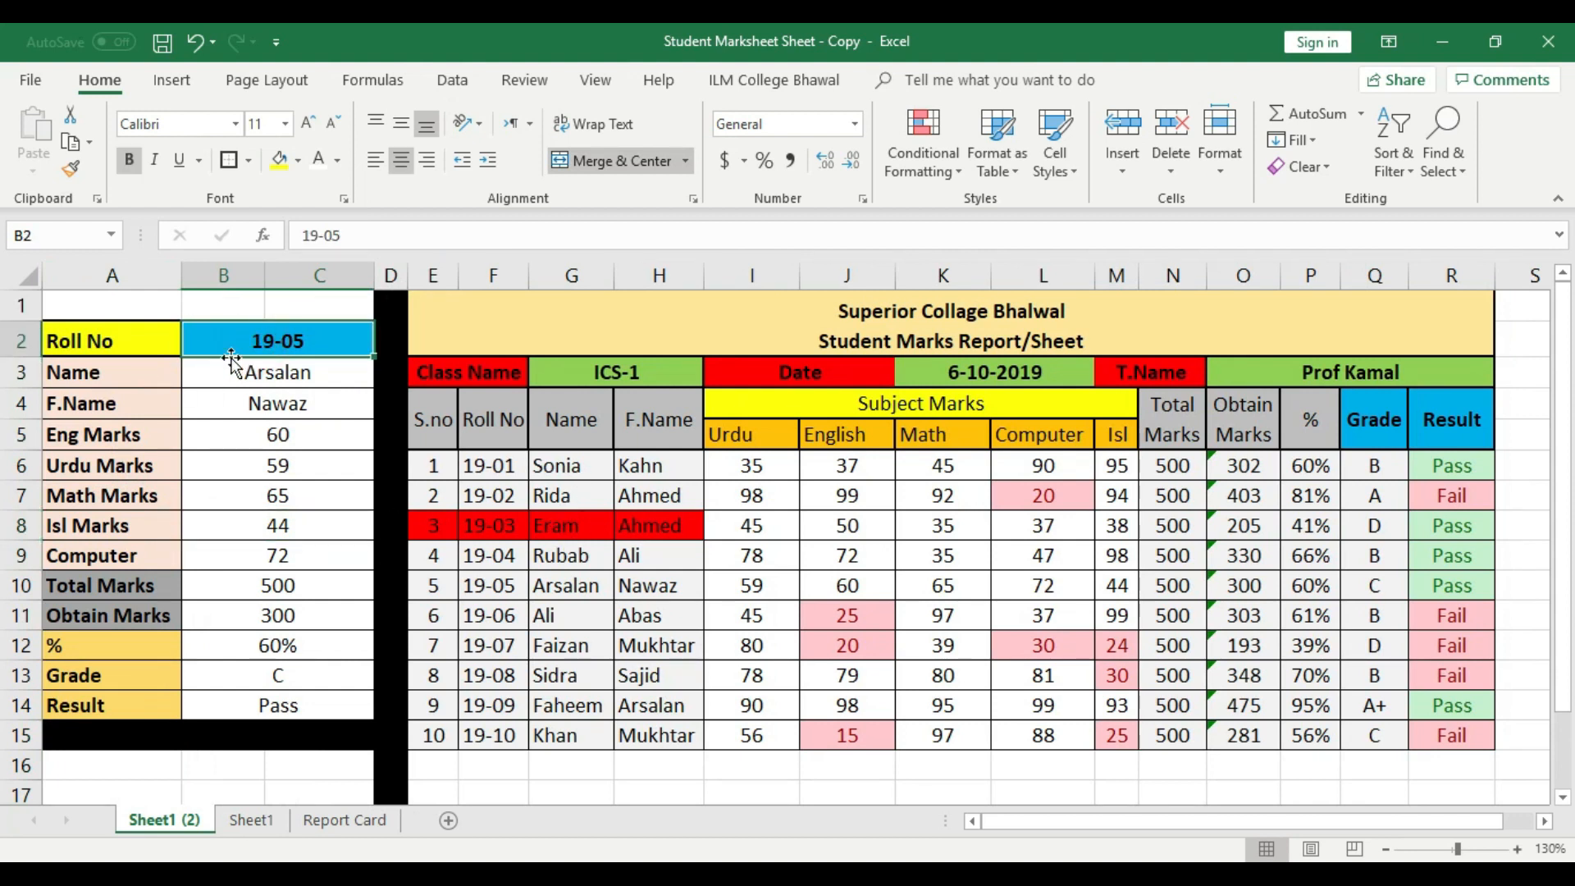
click(370, 820)
click(557, 445)
click(164, 819)
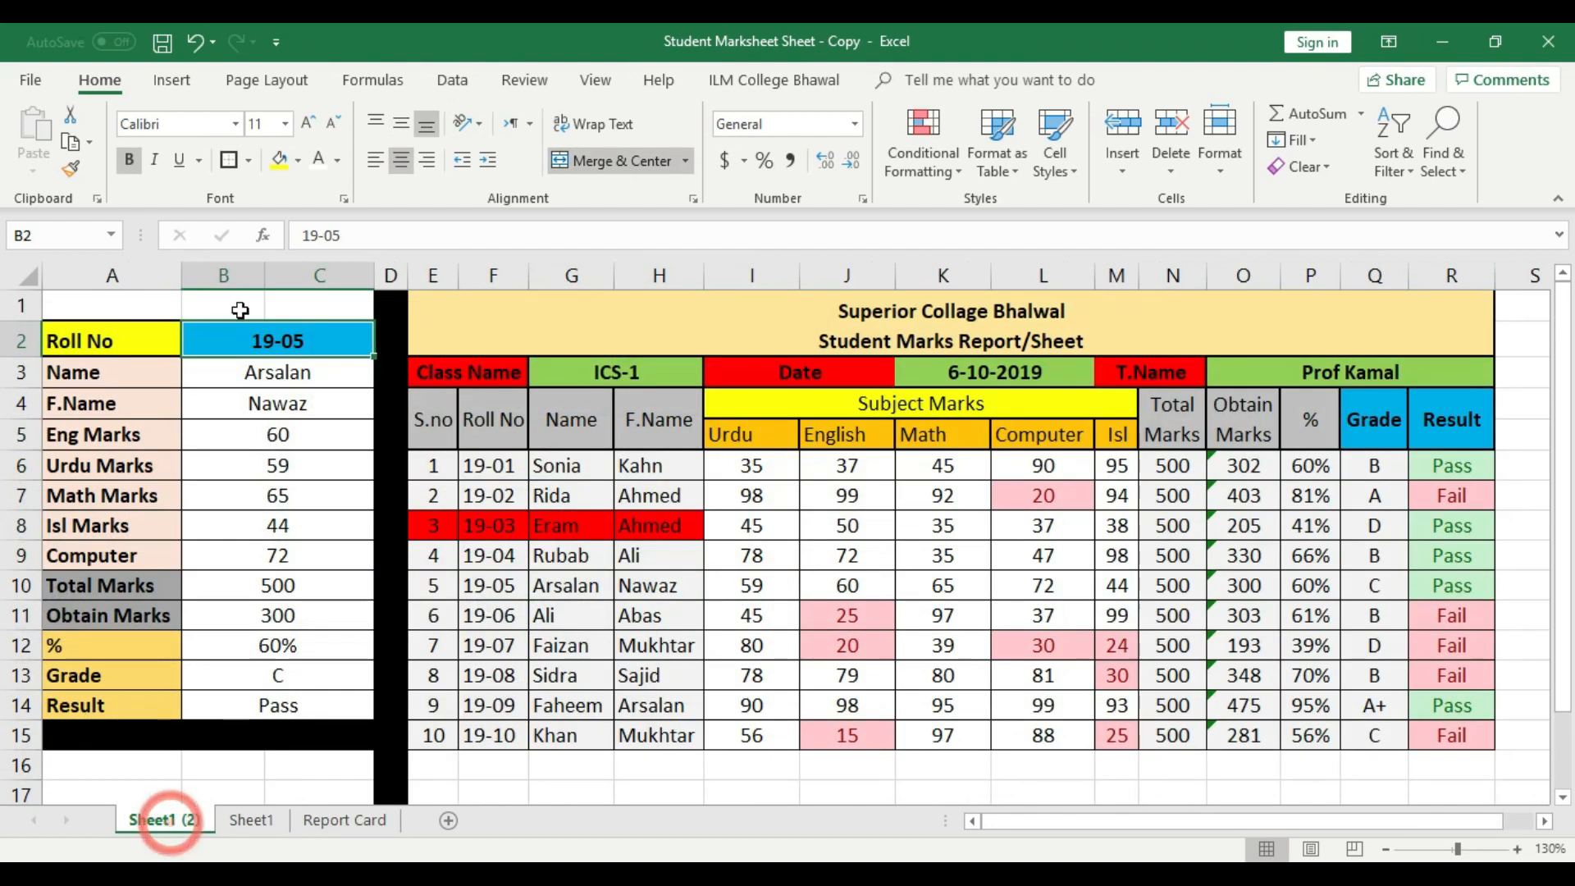
key(Delete)
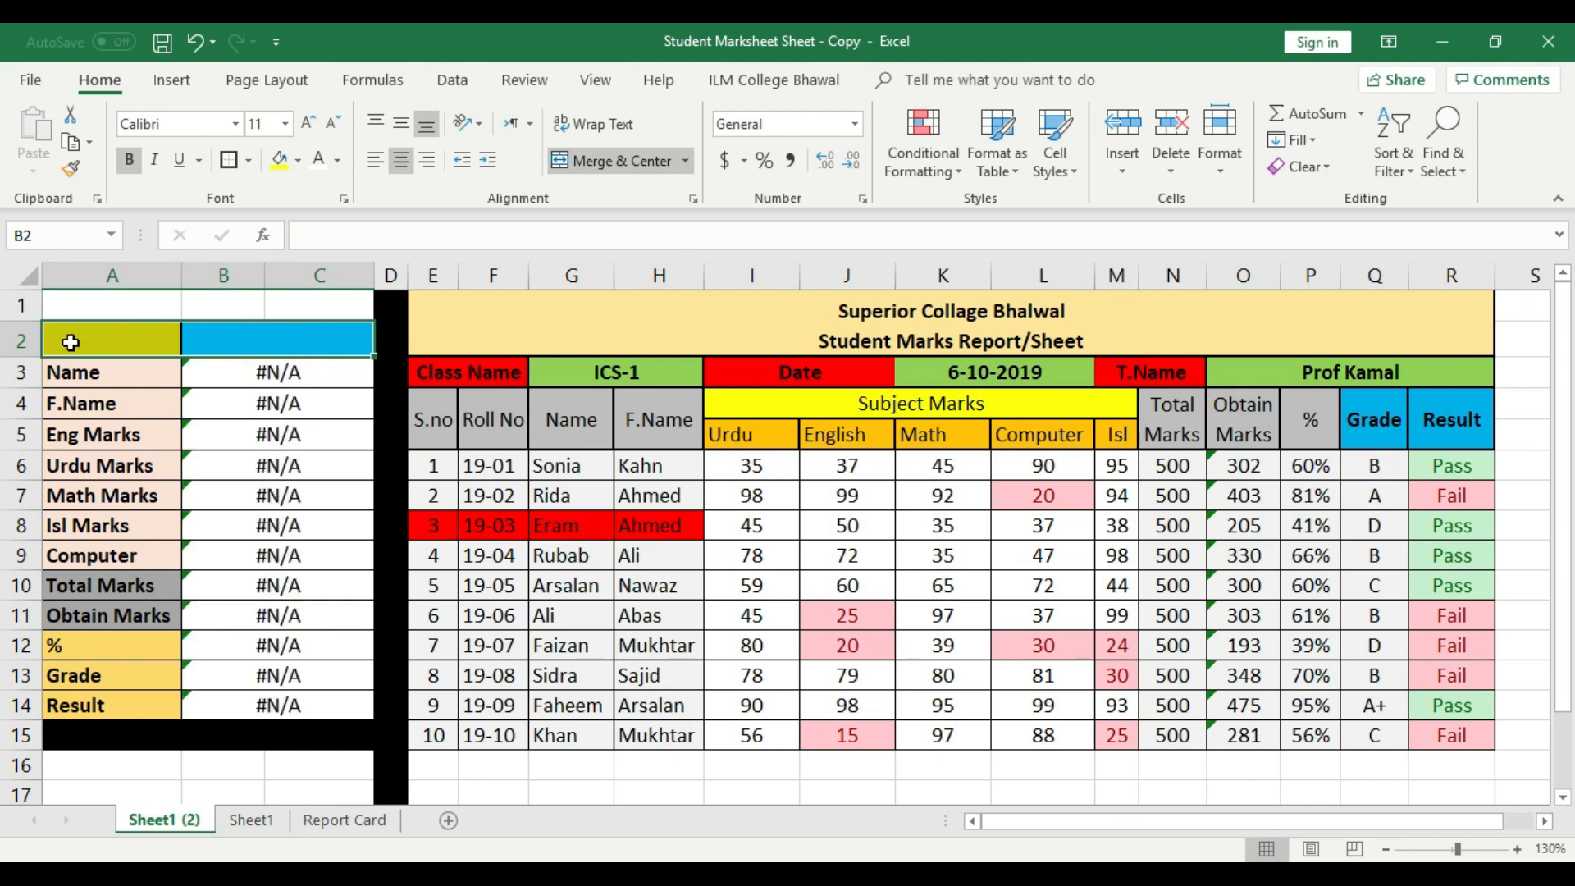
- Clear the lookup formulas from the result fields B3:C14 on Sheet1 (2)
drag(250, 371, 279, 696)
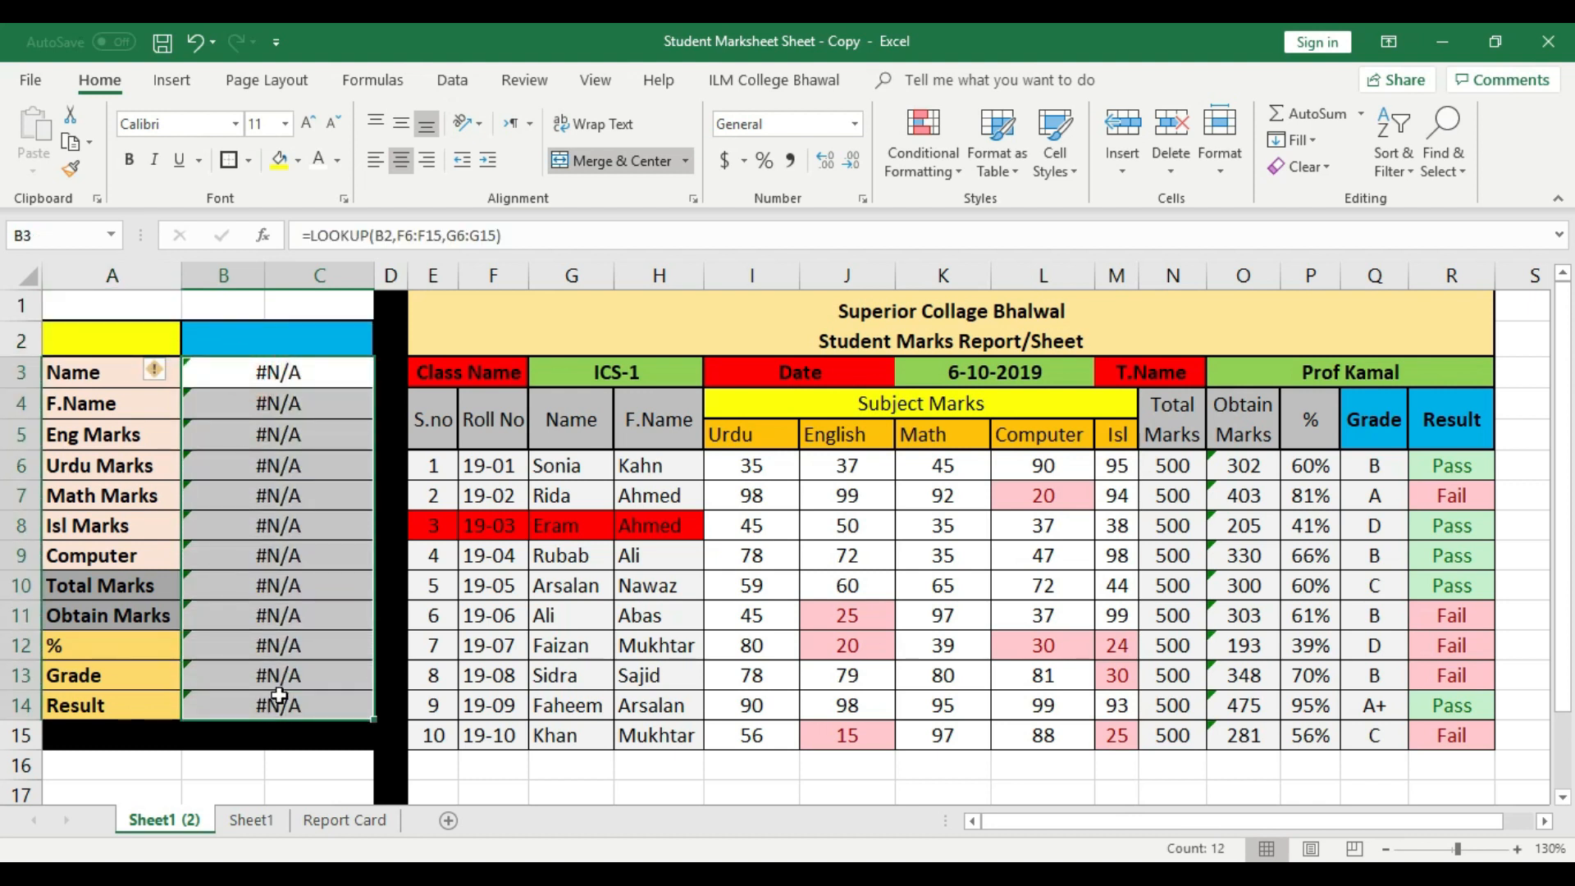
key(Delete)
click(288, 426)
click(281, 367)
- Re-enter the first student's name in G6, and enter the same student's name in the Name field B3
click(573, 465)
text(So)
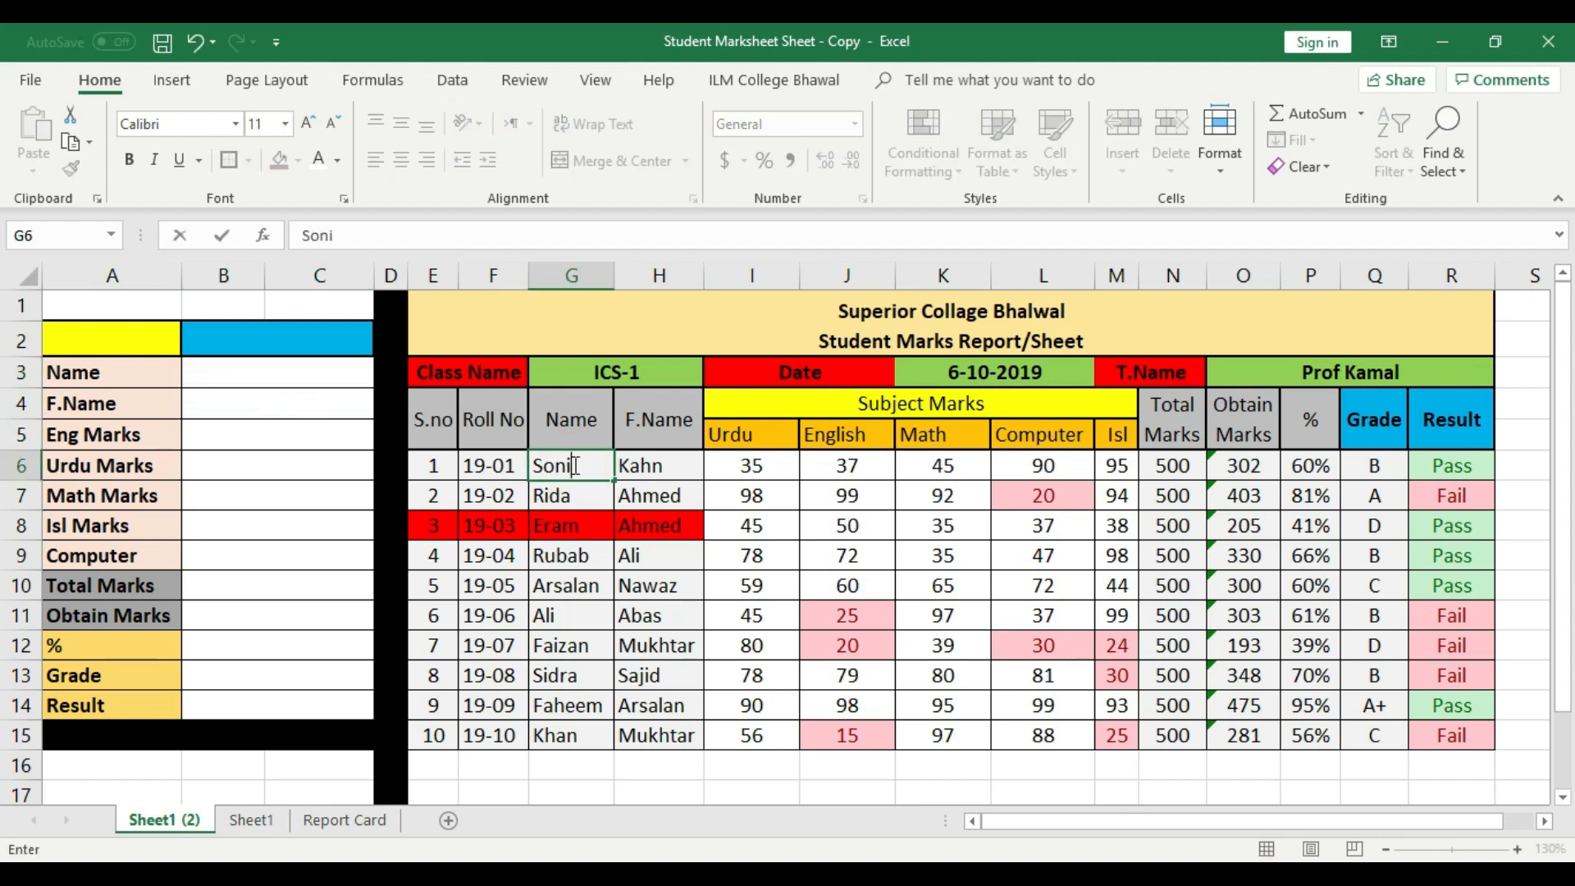
key(Return)
click(227, 376)
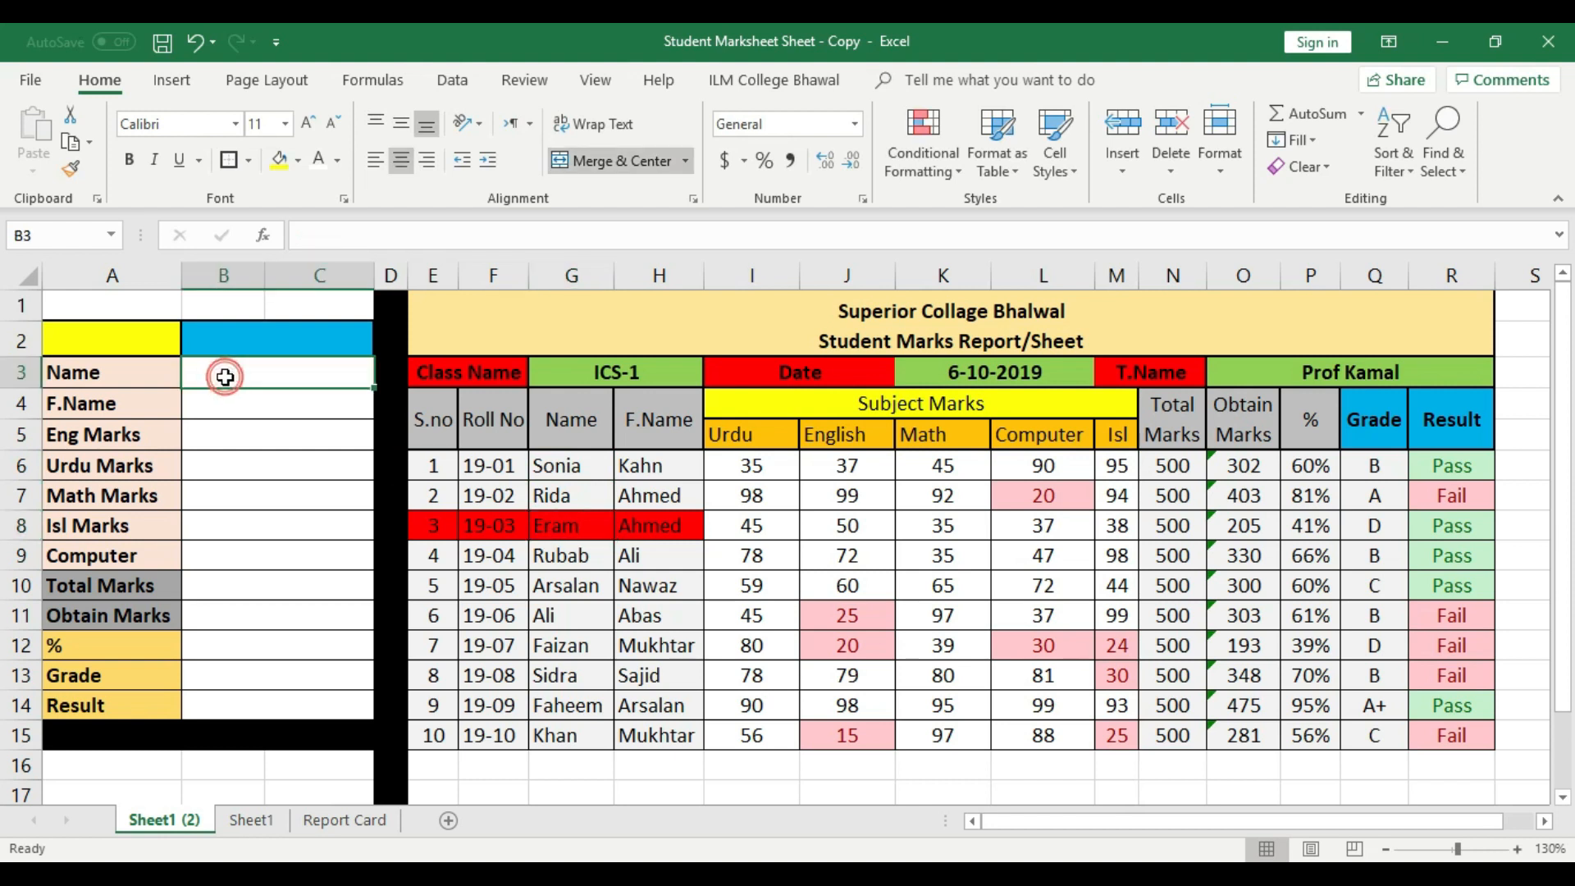
text(Sonia)
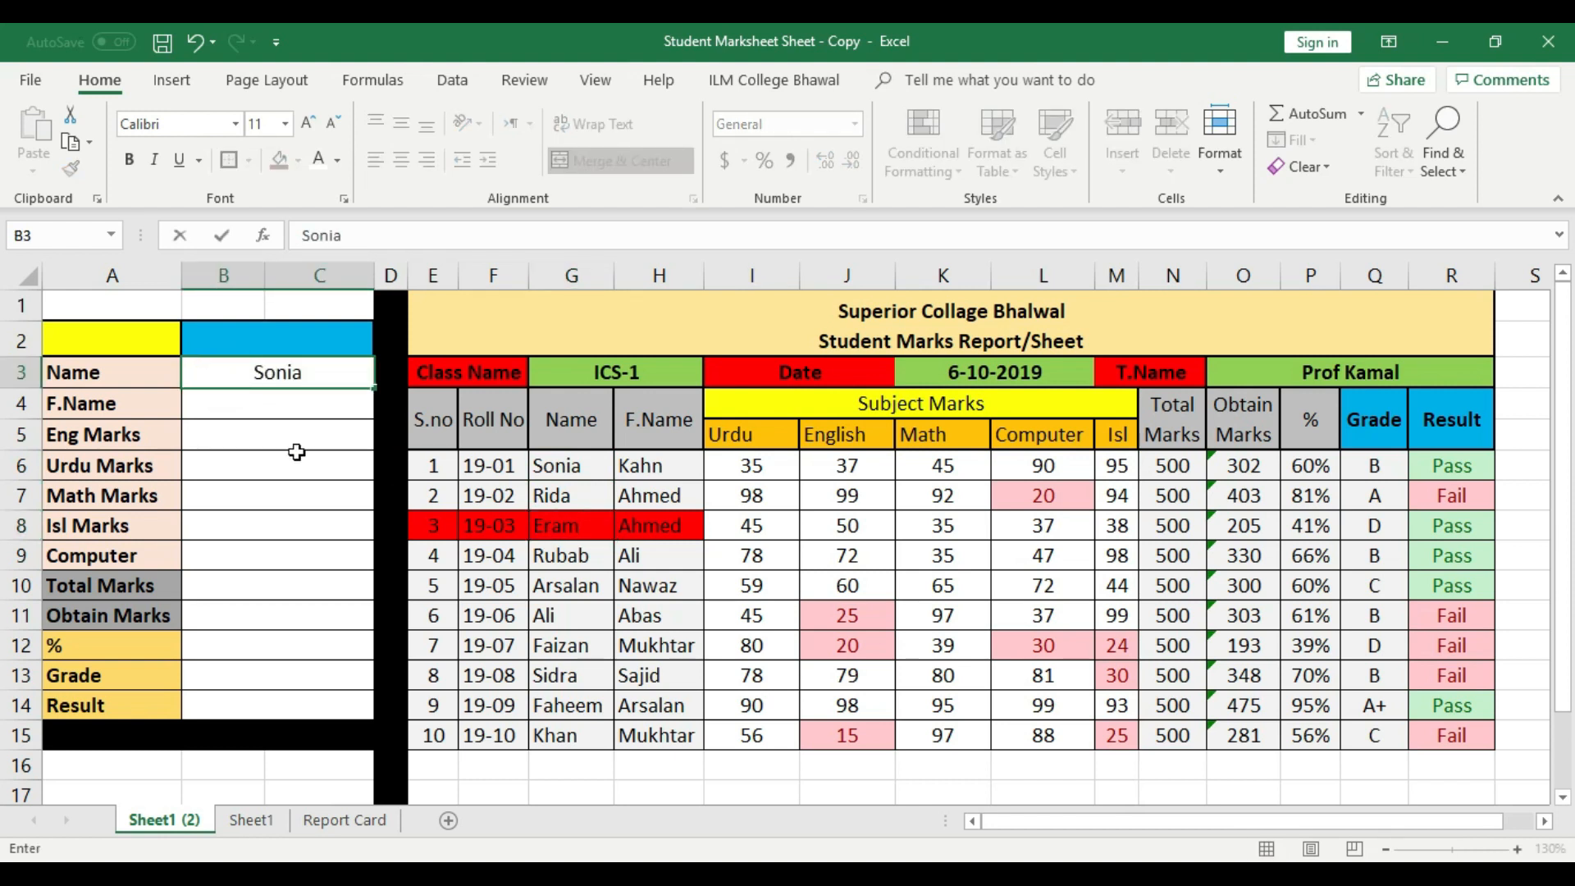
click(297, 456)
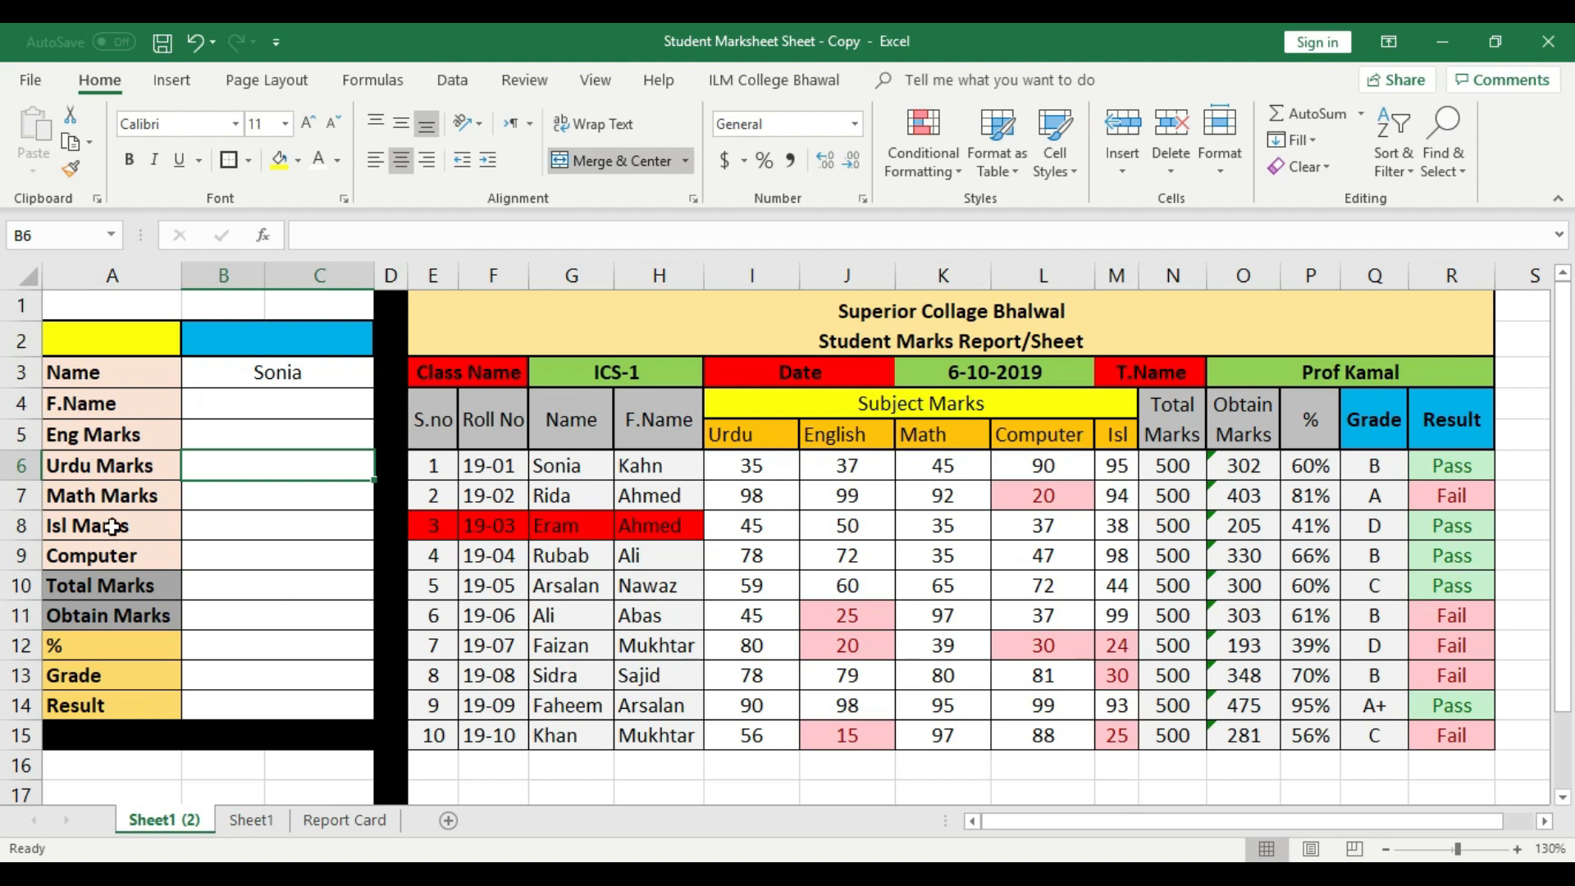
- Compare the empty result fields B4:C14 with the Roll No, Name and F.Name columns of the marks table
drag(279, 406, 284, 689)
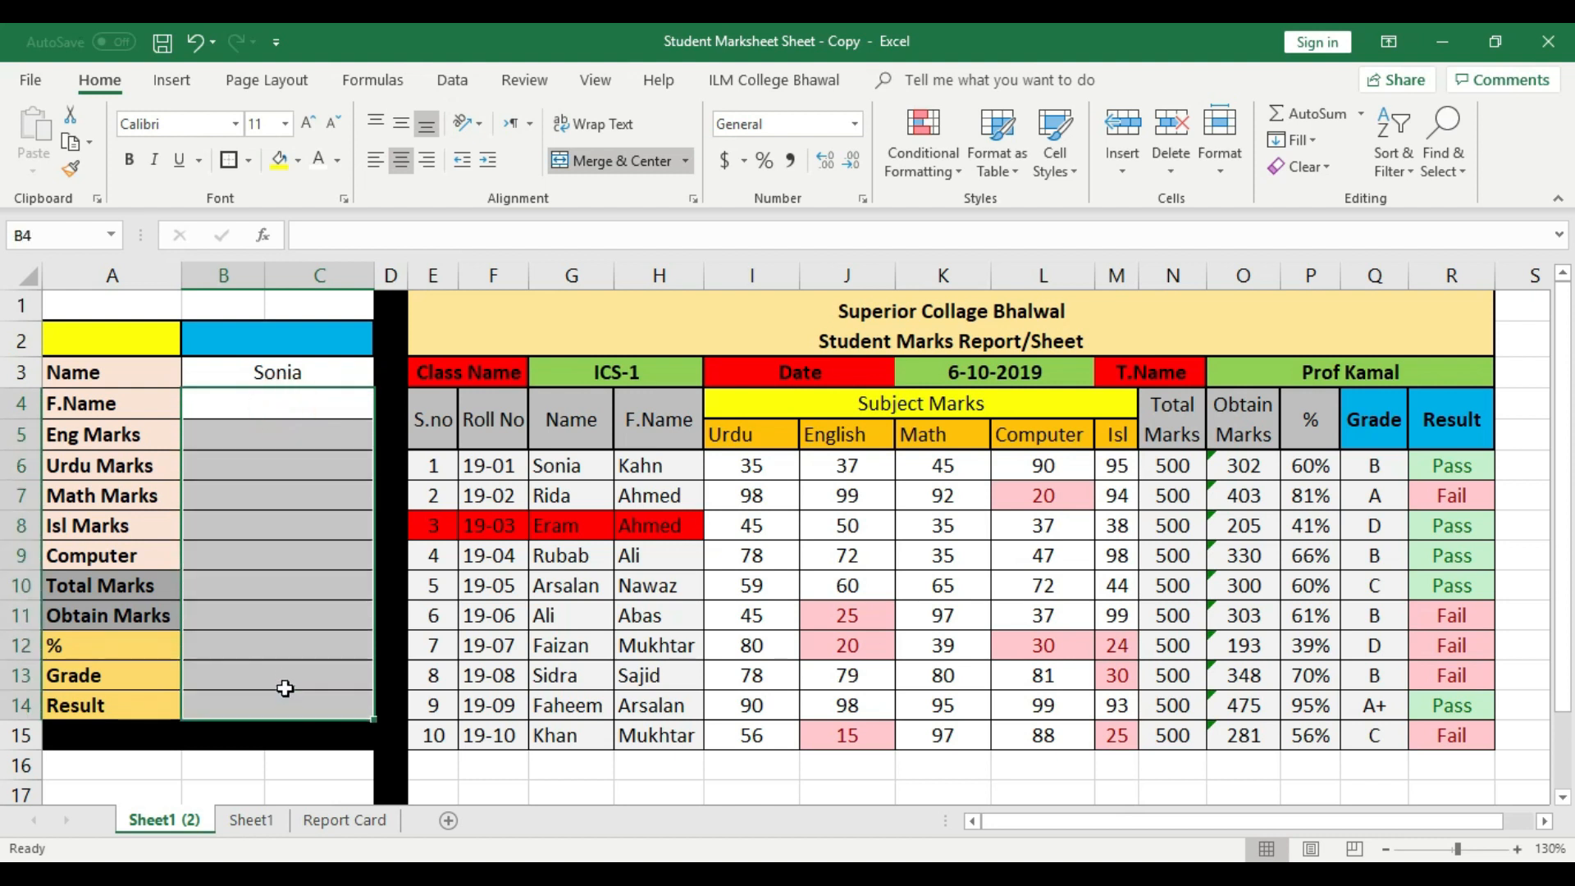
click(486, 278)
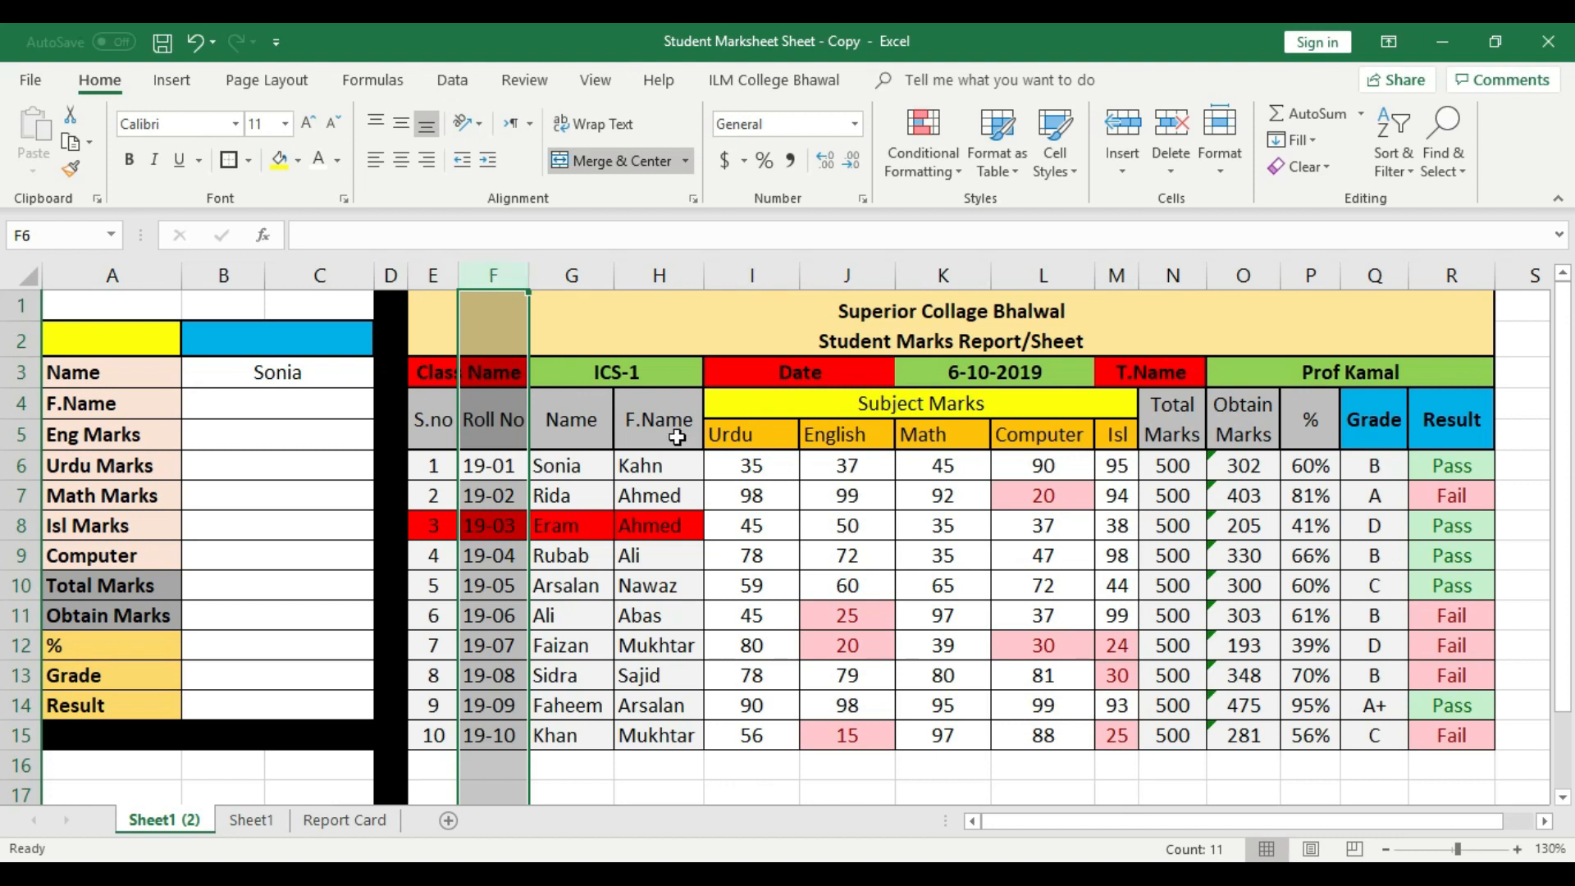
click(593, 472)
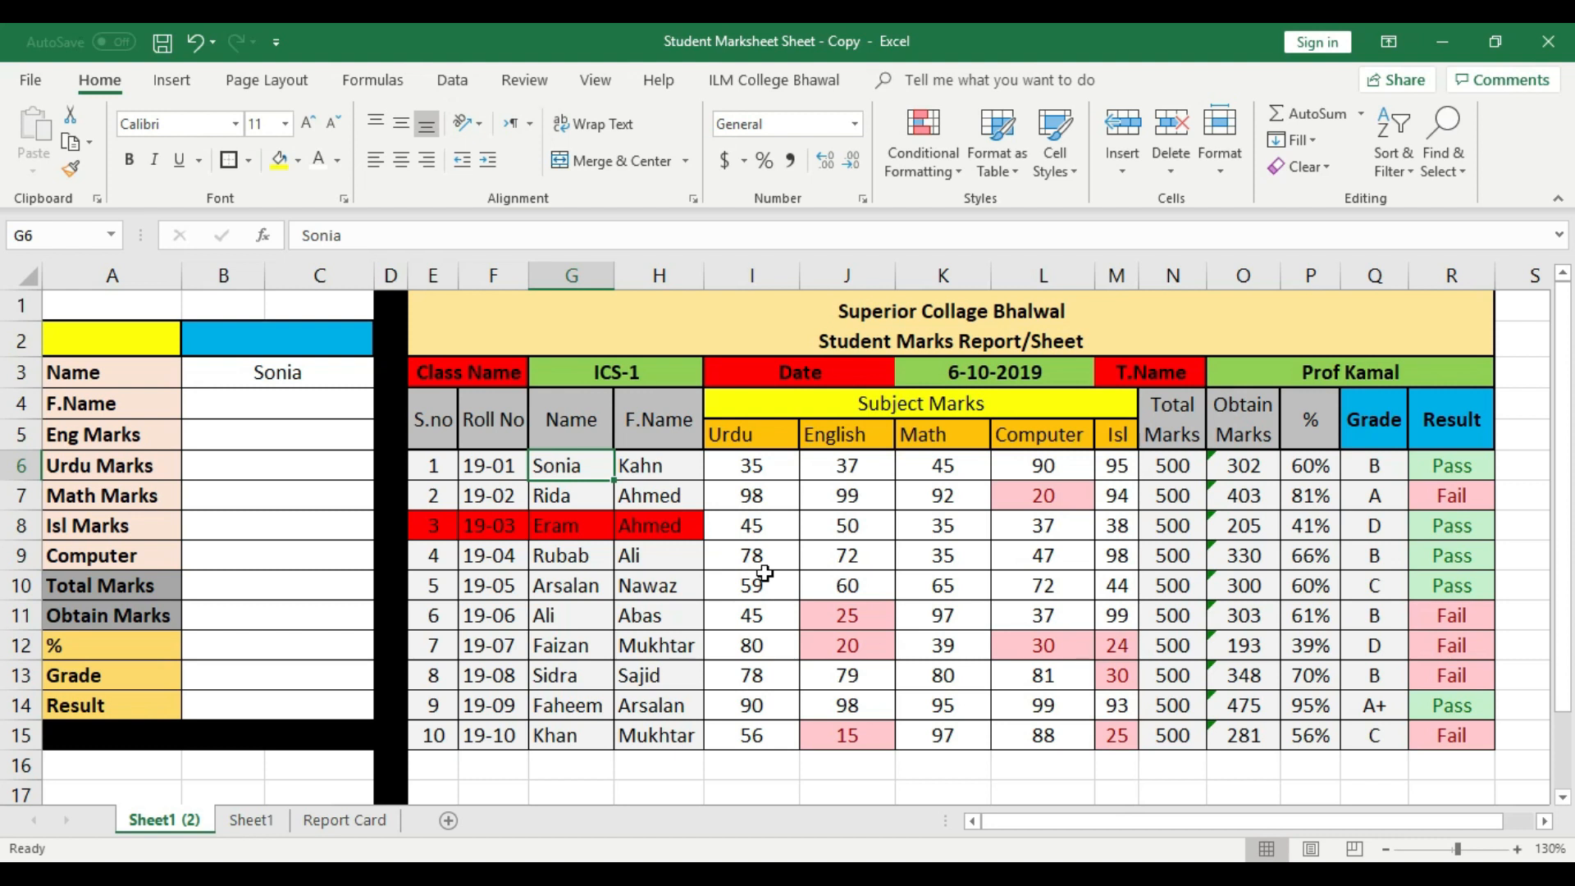
drag(492, 465, 513, 722)
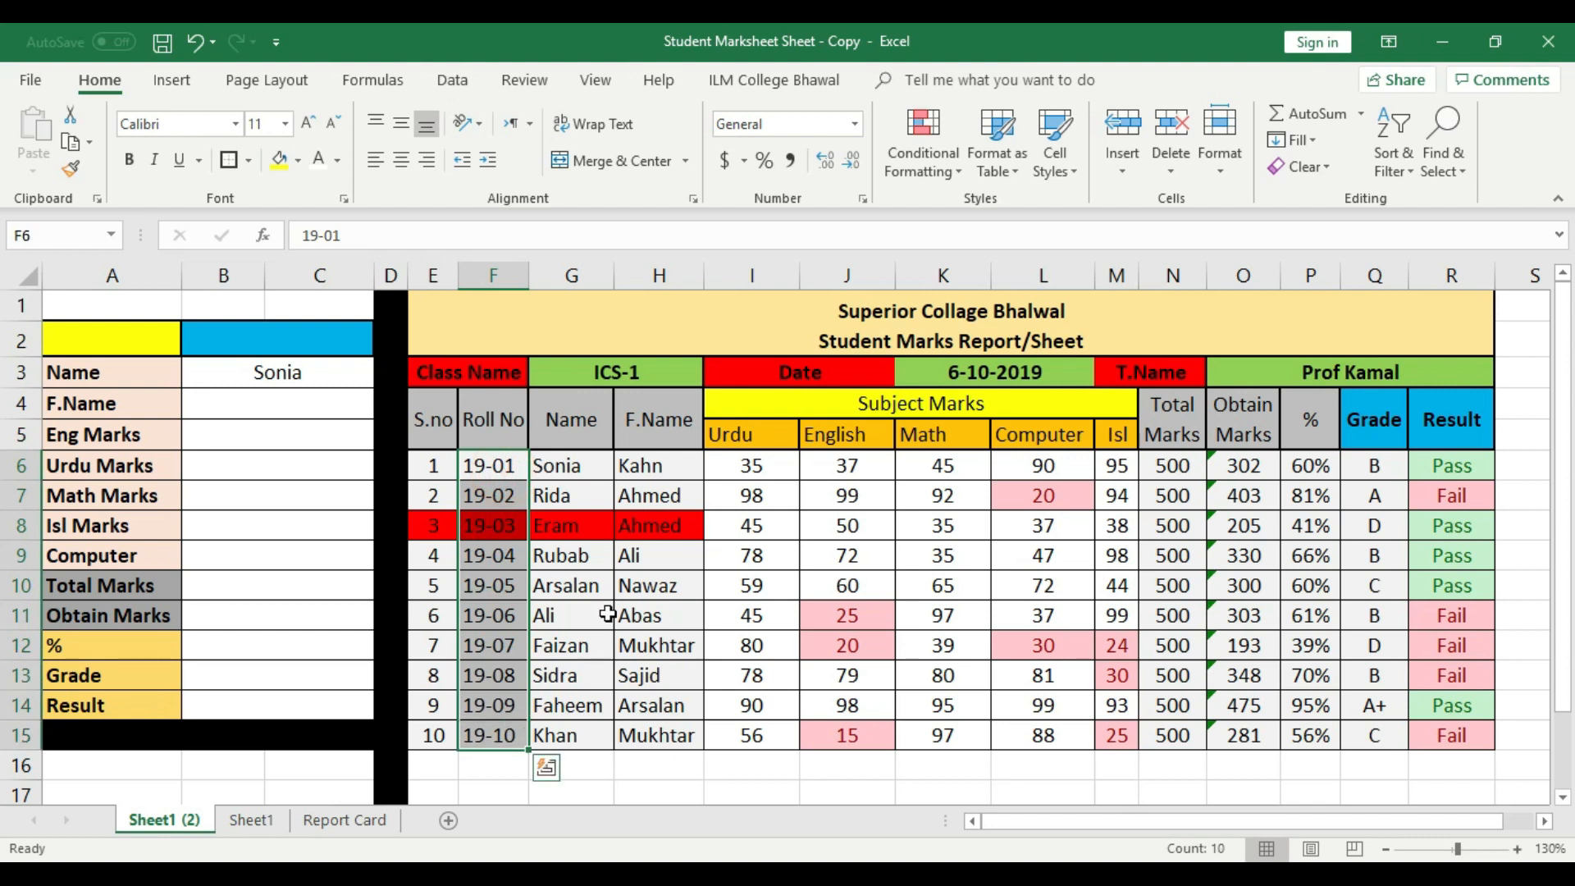
drag(558, 466, 670, 735)
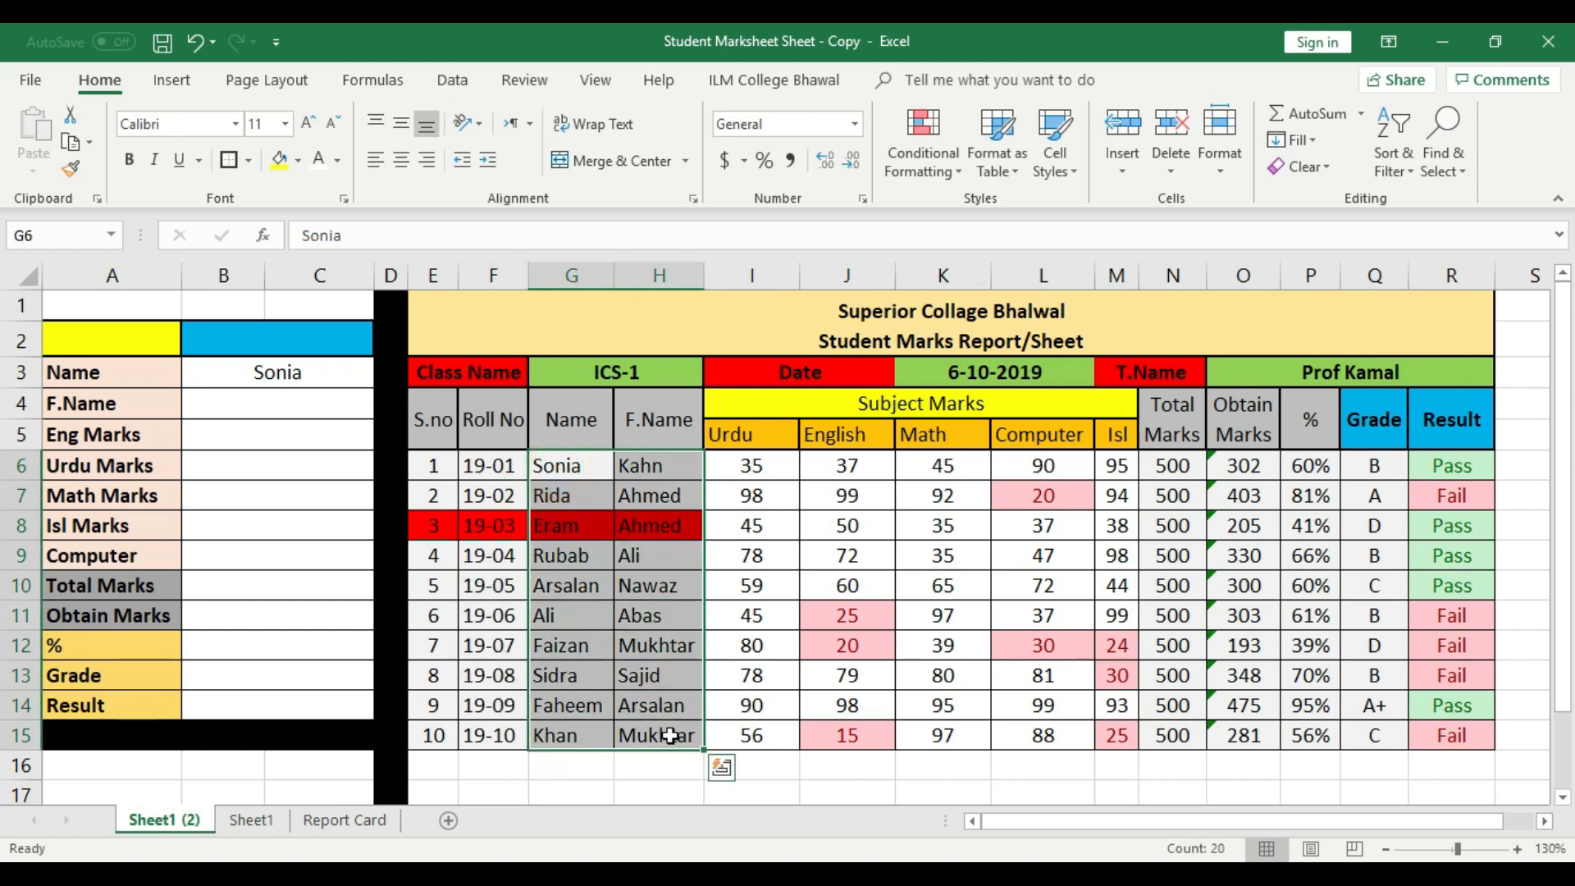
drag(492, 465, 486, 738)
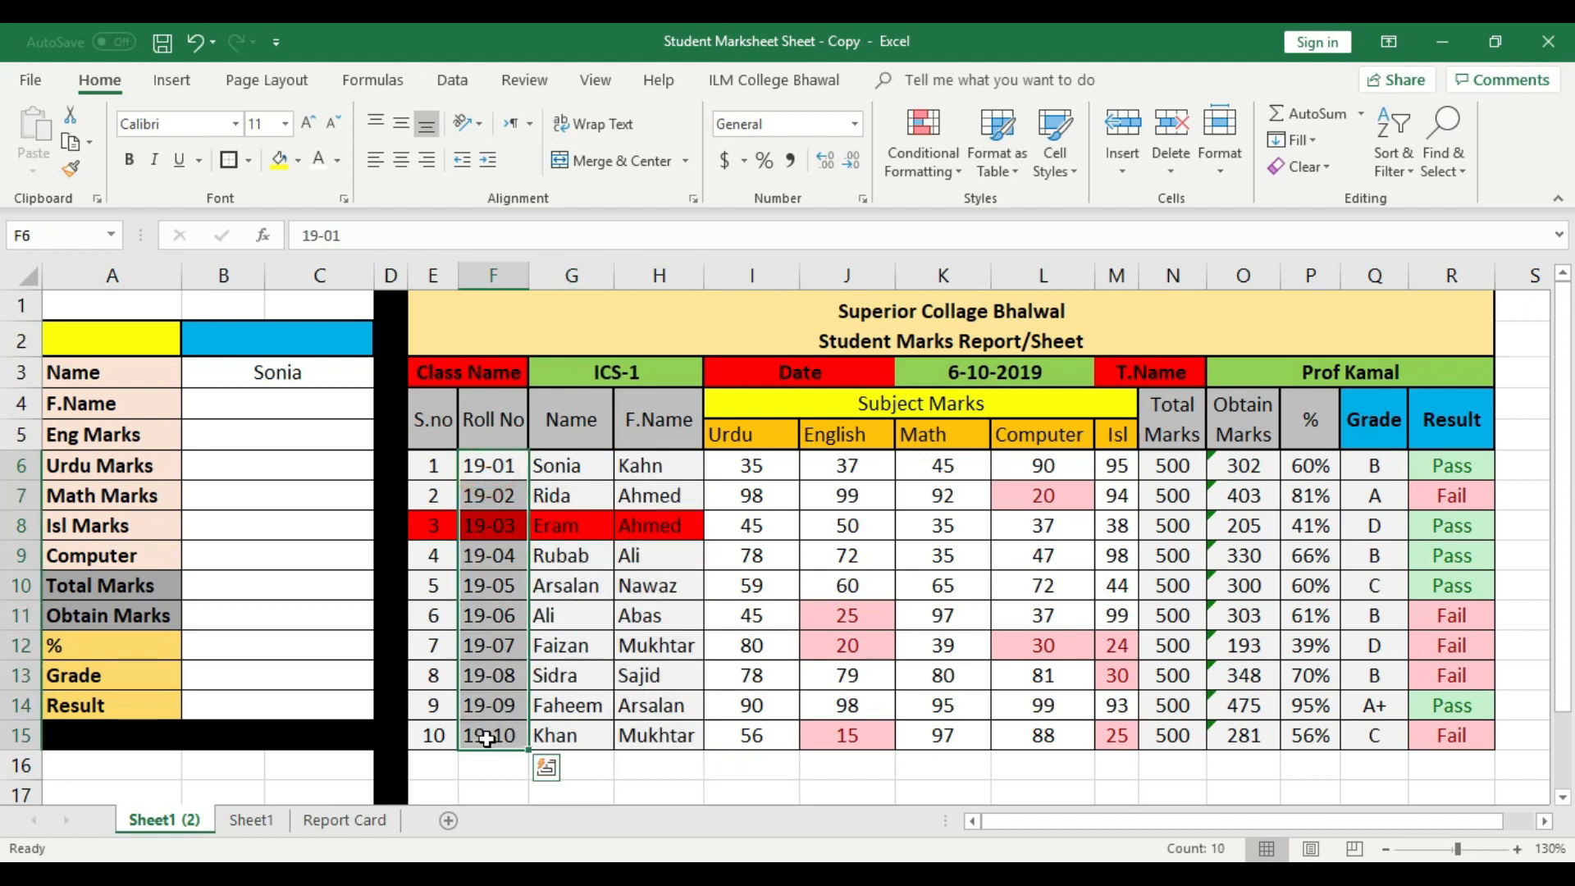
drag(545, 465, 647, 726)
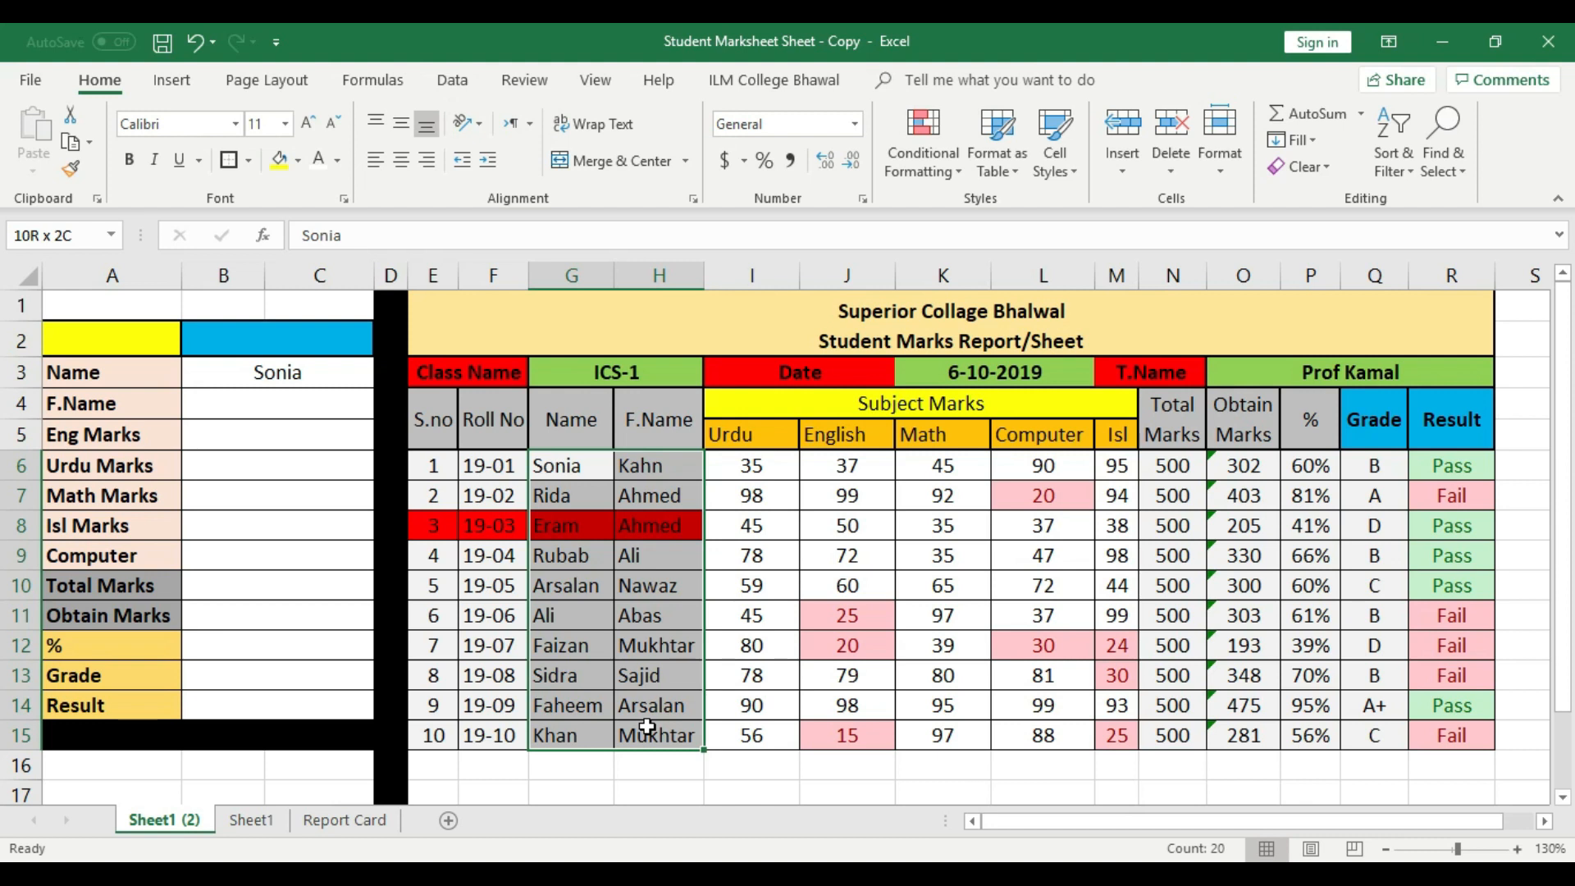
drag(647, 726, 647, 726)
drag(246, 403, 259, 709)
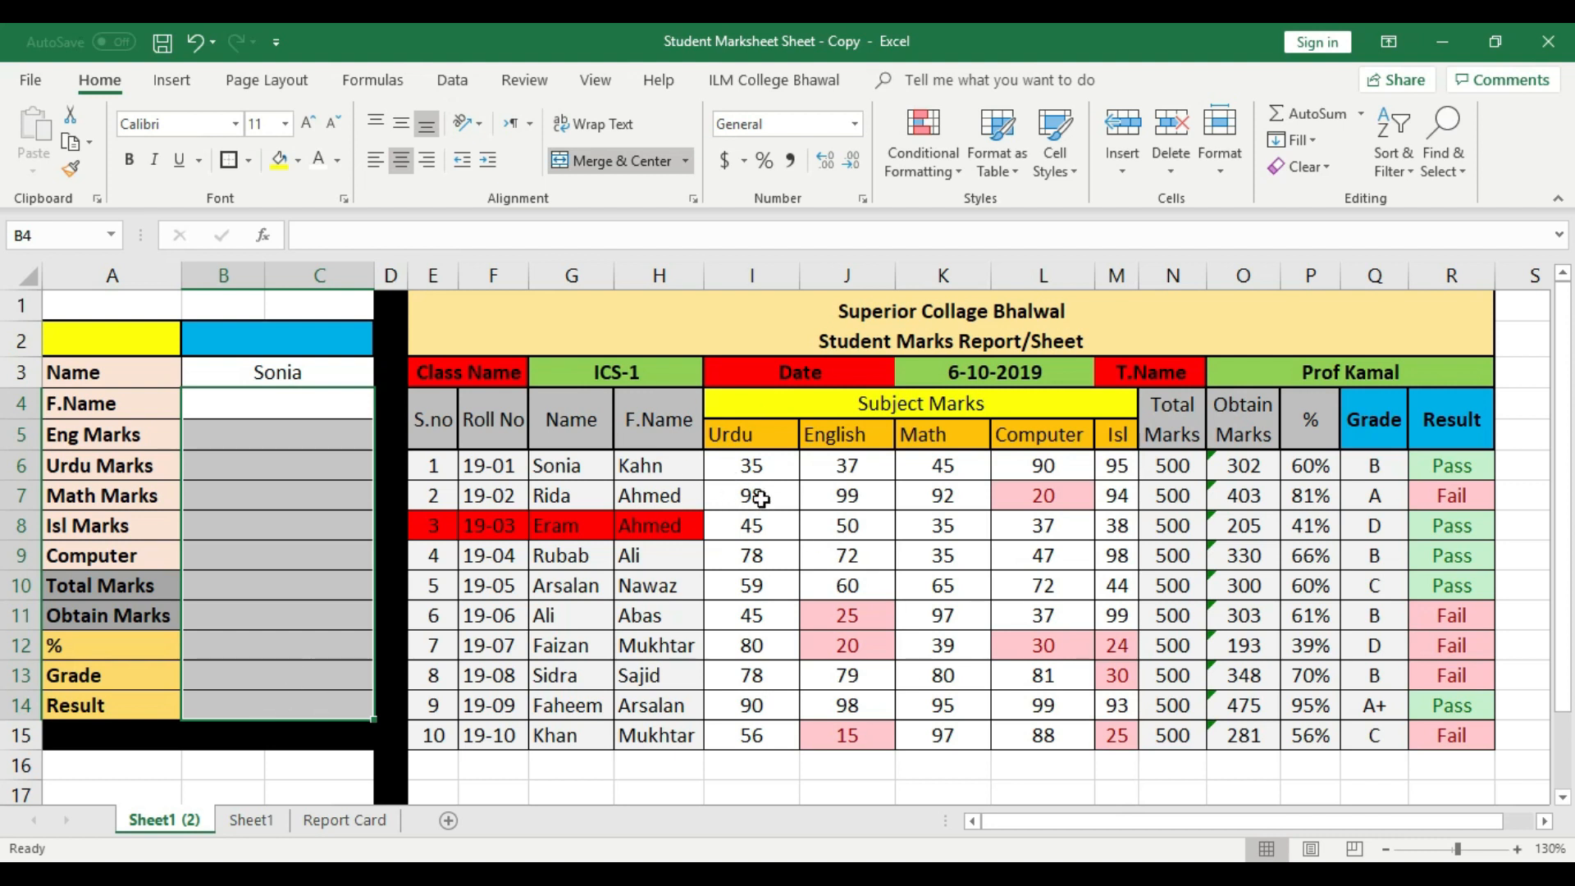
- Hide the Roll No column F on Sheet1 (2)
drag(558, 466, 492, 735)
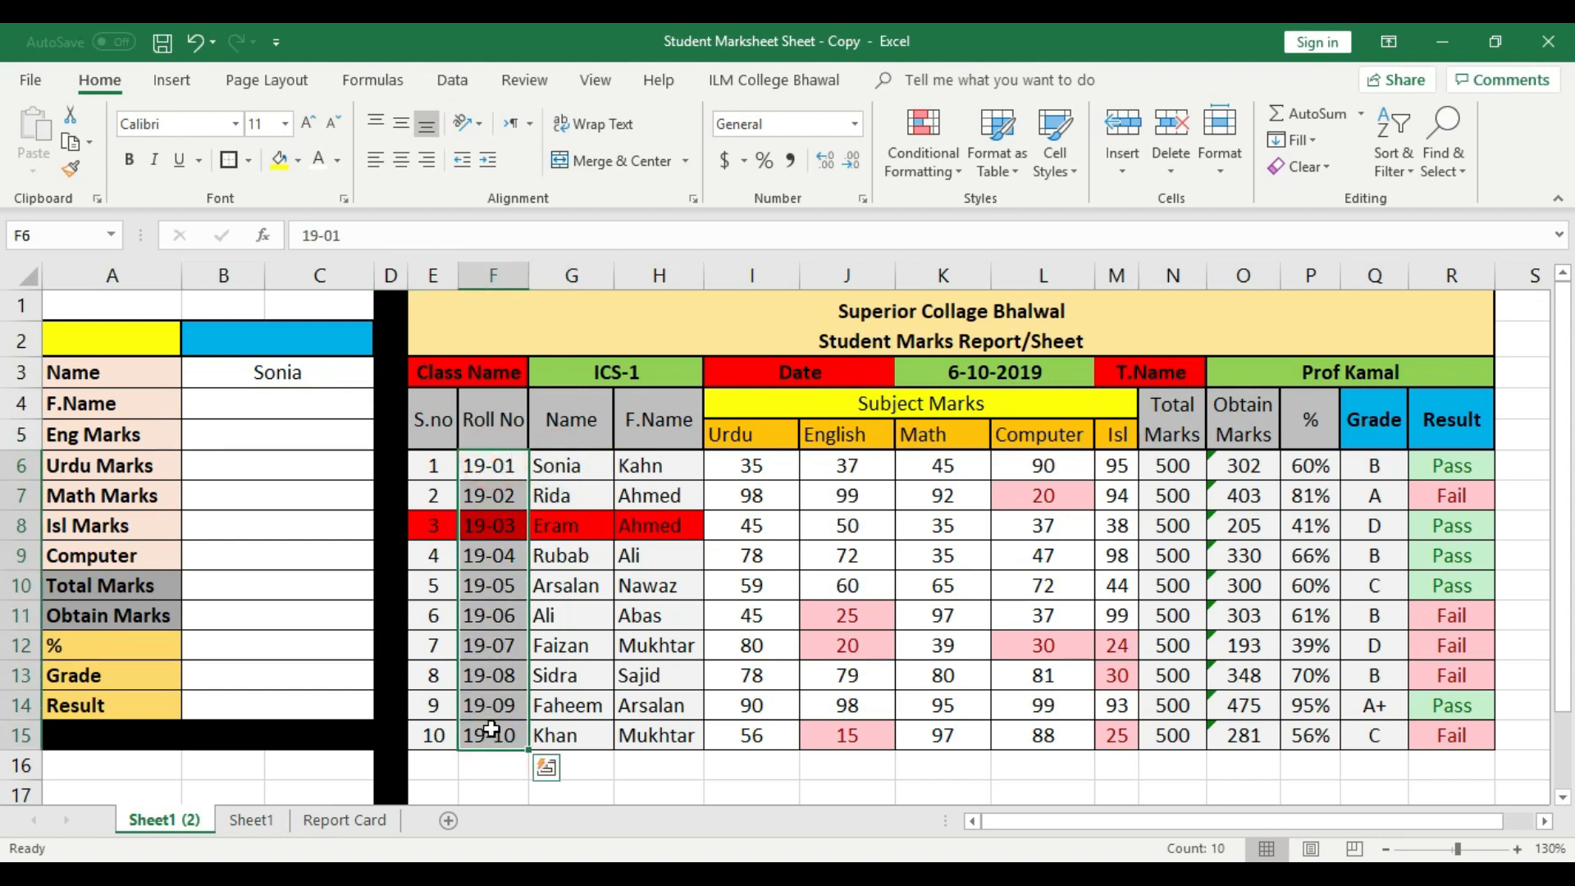
right_click(510, 262)
click(603, 592)
click(621, 594)
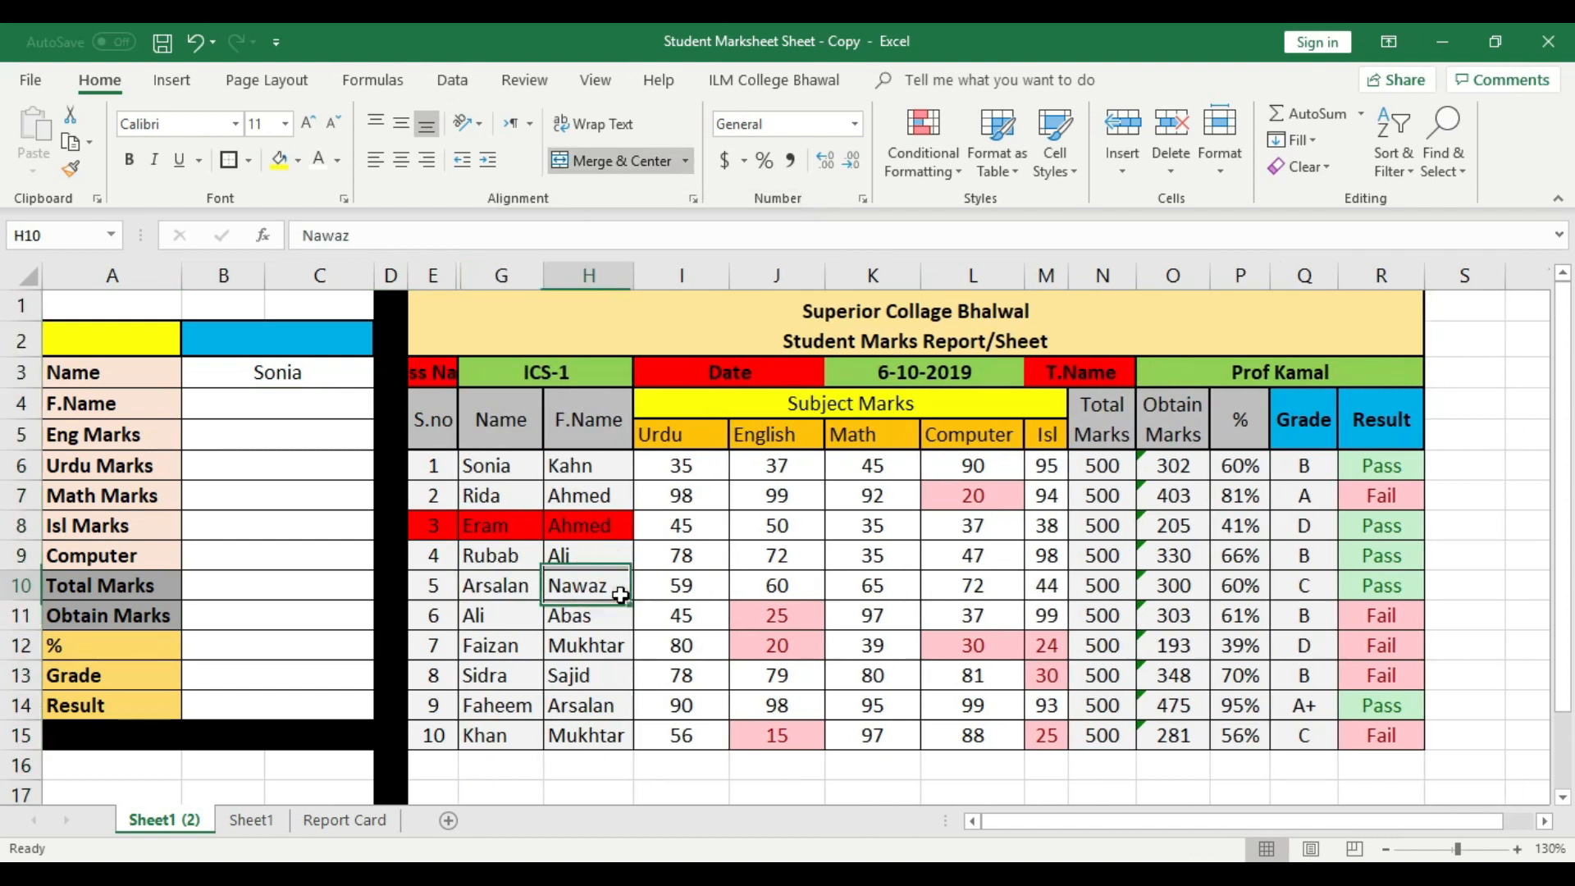
- Clear all students' subject marks in I6:M15
click(488, 464)
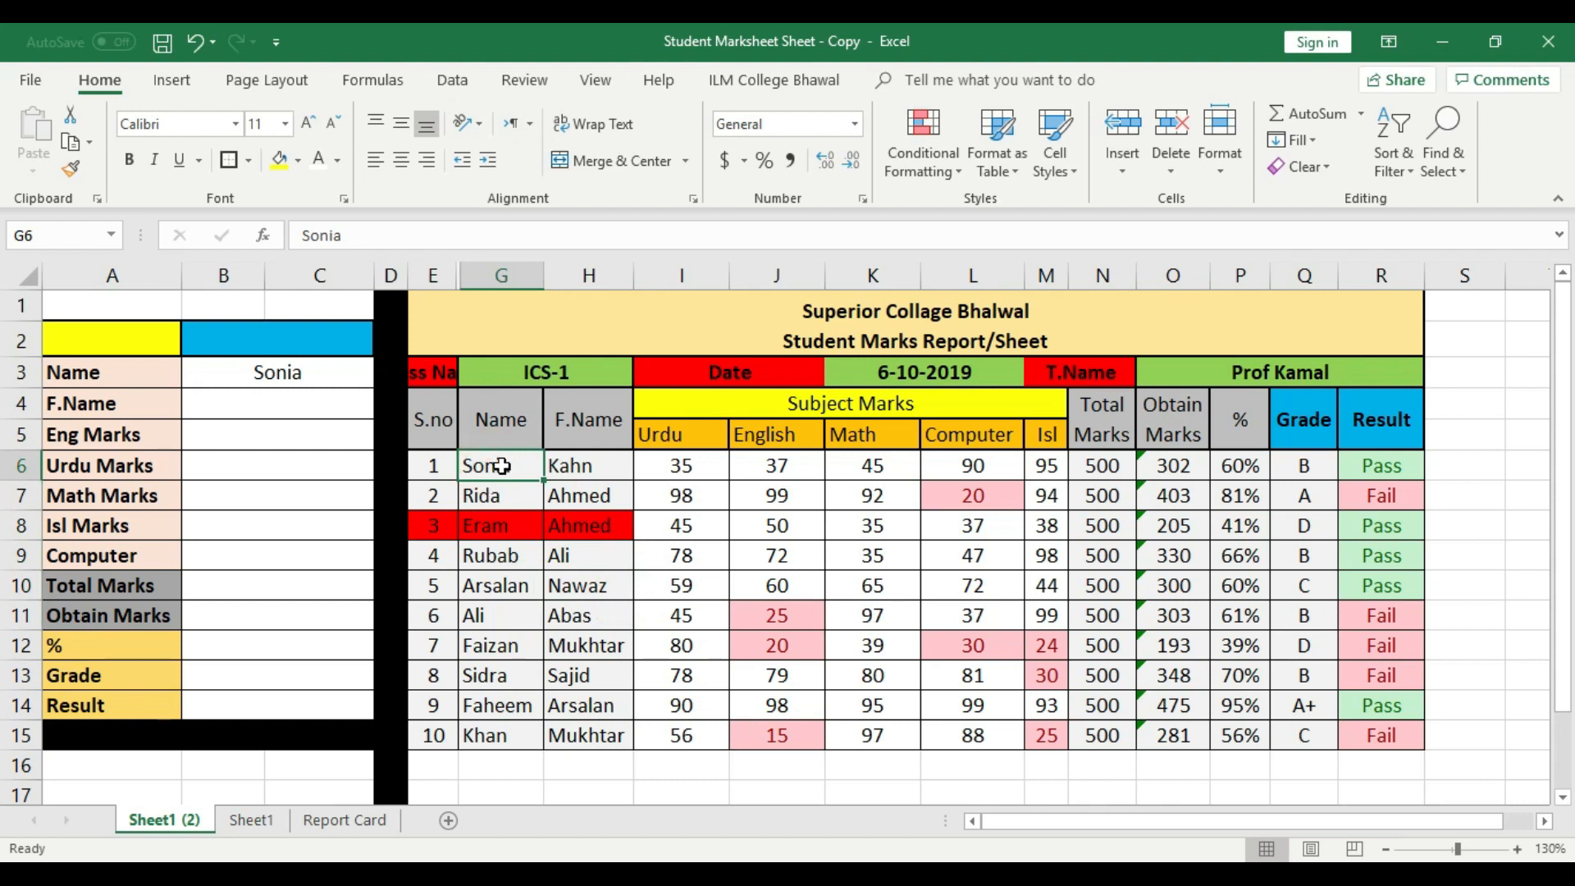
click(493, 496)
drag(482, 464, 493, 738)
drag(492, 496, 499, 727)
drag(673, 468, 1048, 728)
key(Delete)
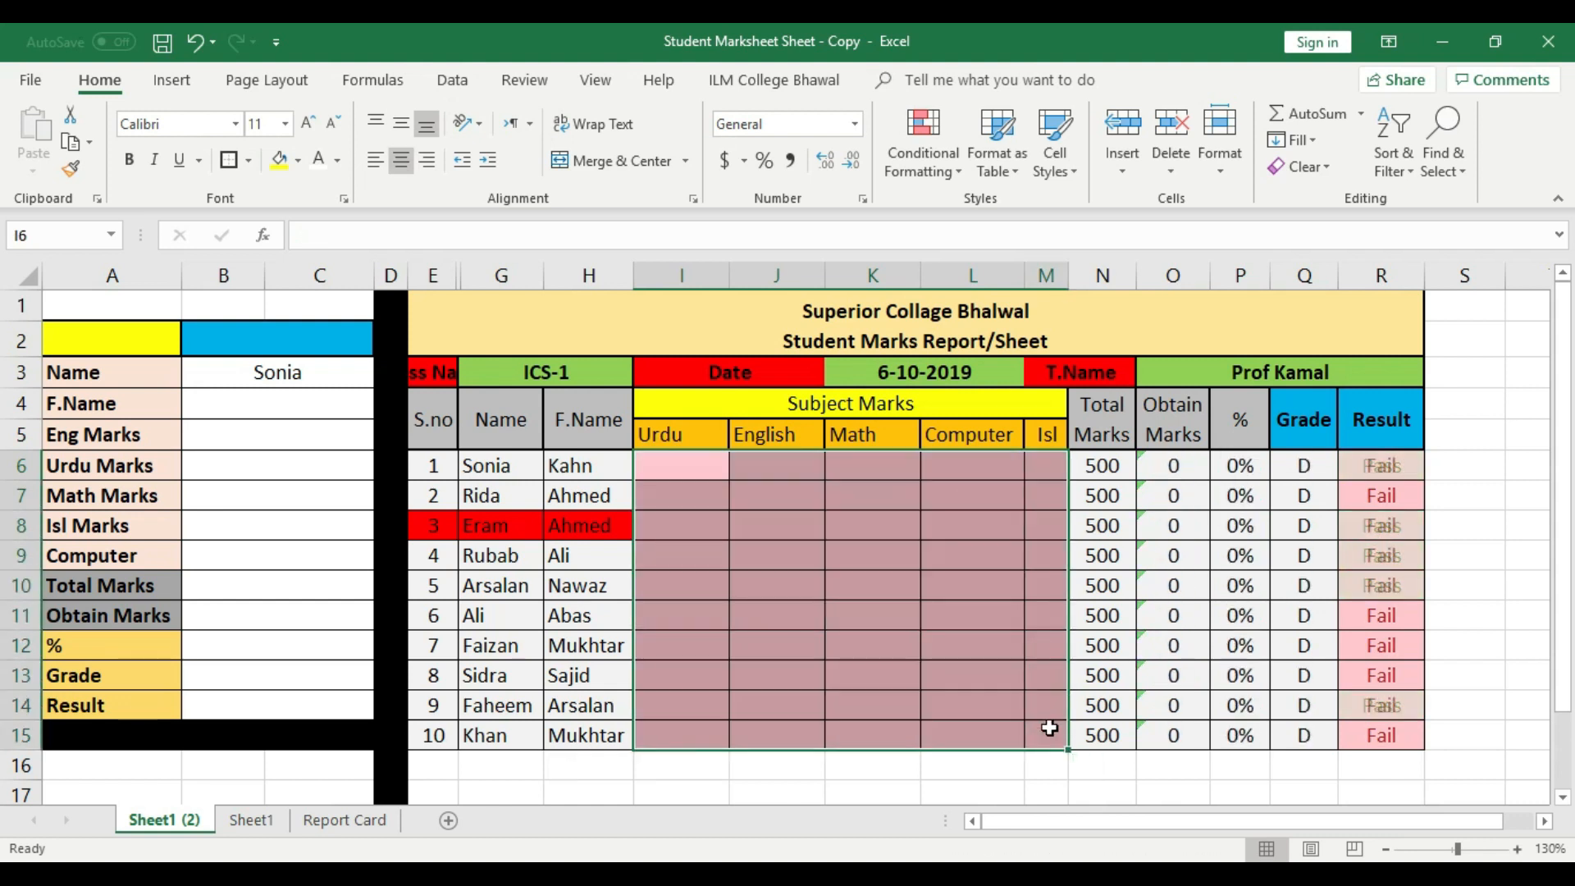
click(978, 625)
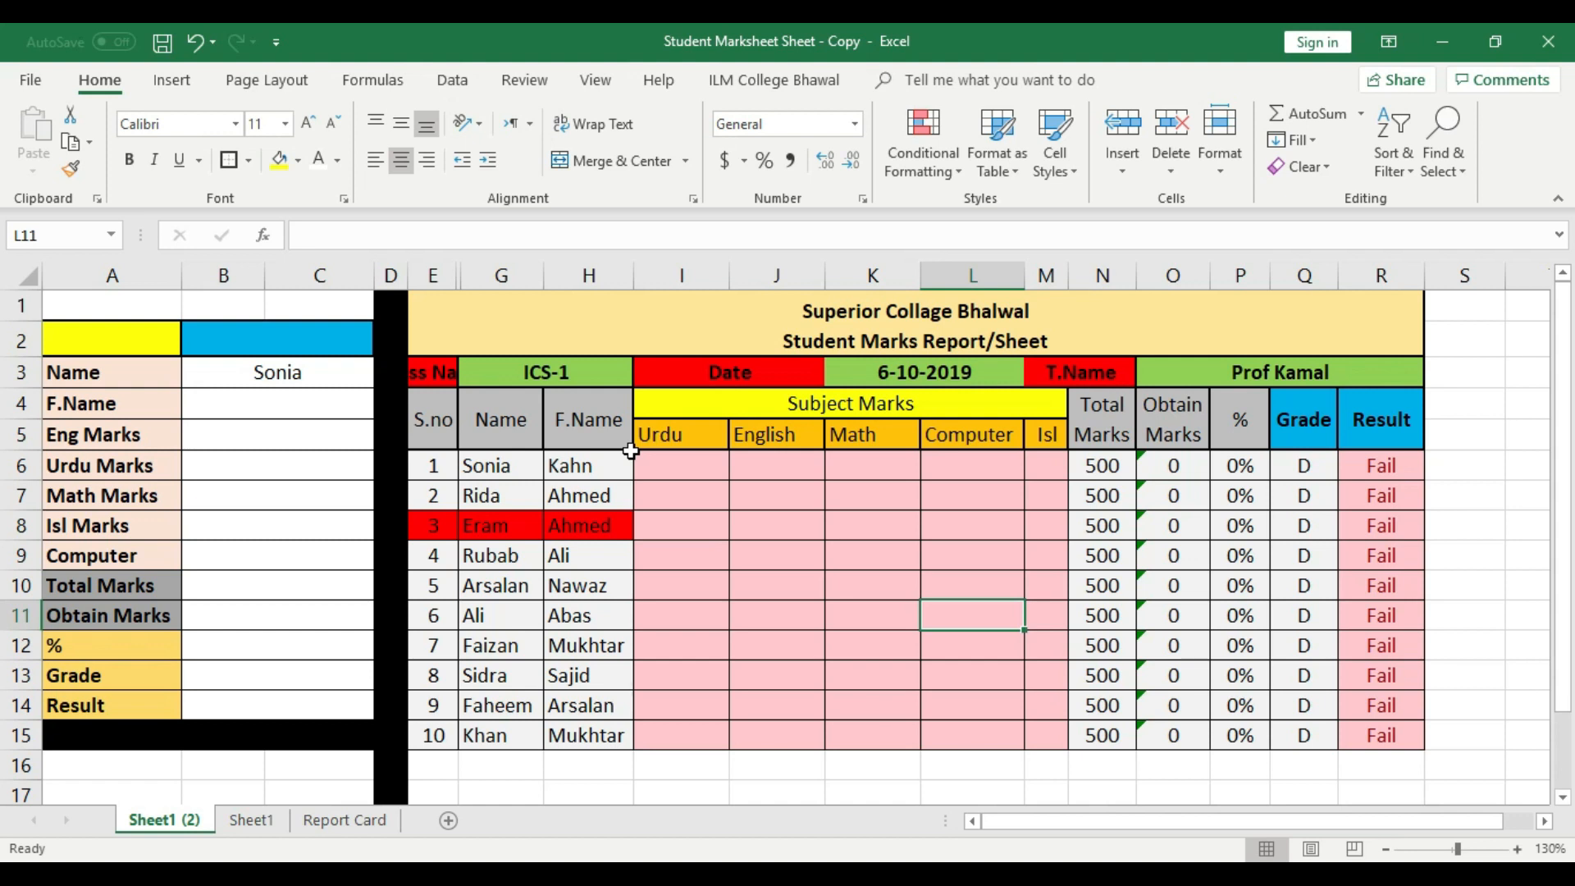
- Sort the student and father names in G6:H15 from A to Z
drag(483, 468, 605, 731)
click(566, 675)
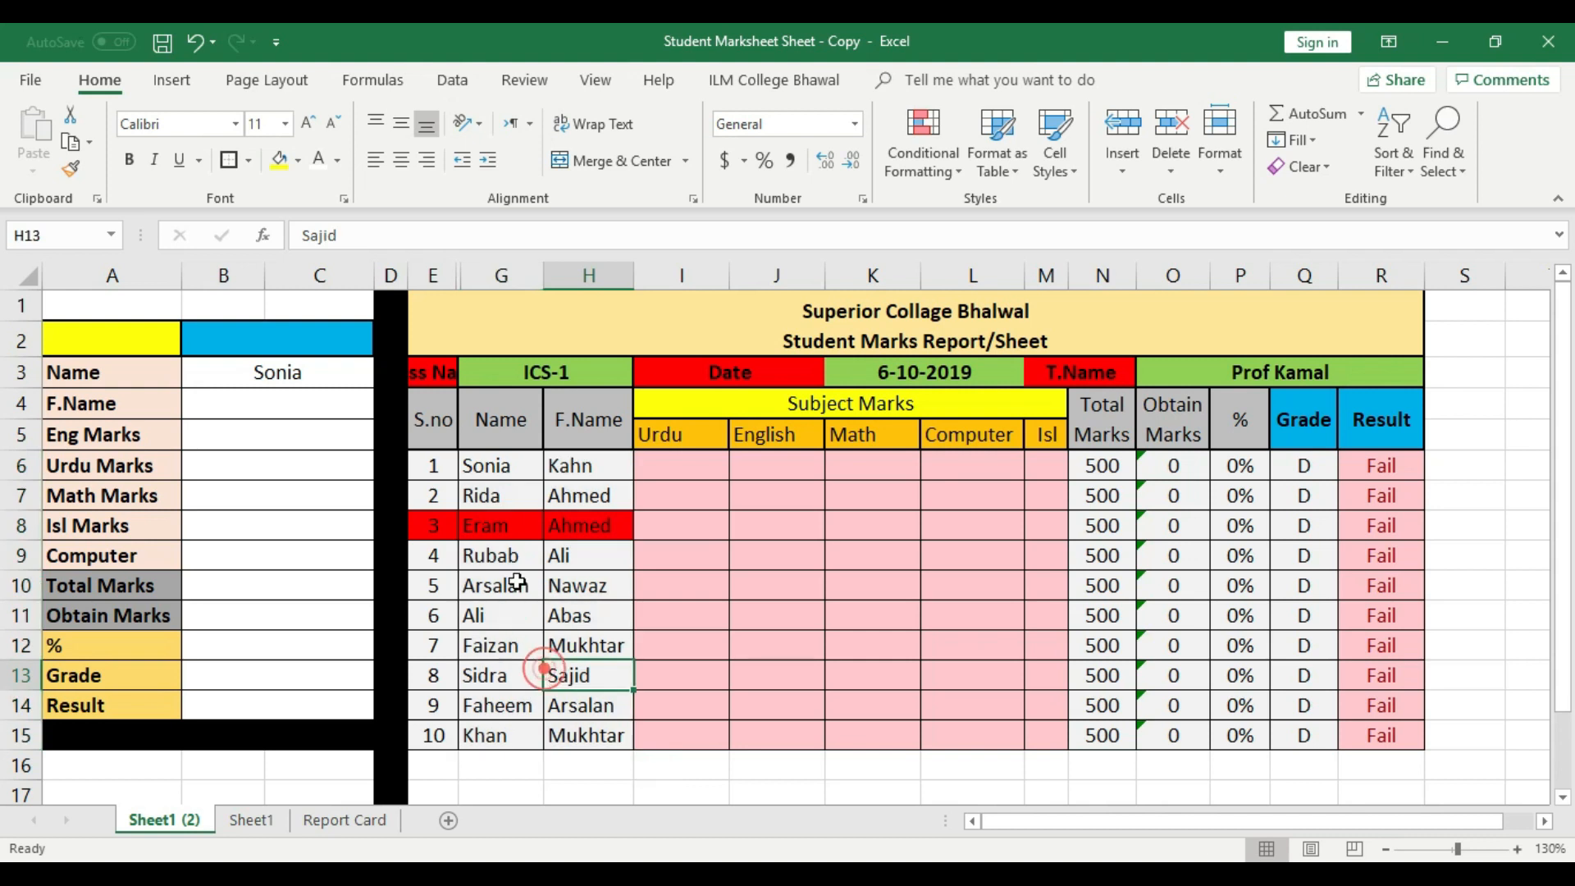
drag(489, 461, 623, 472)
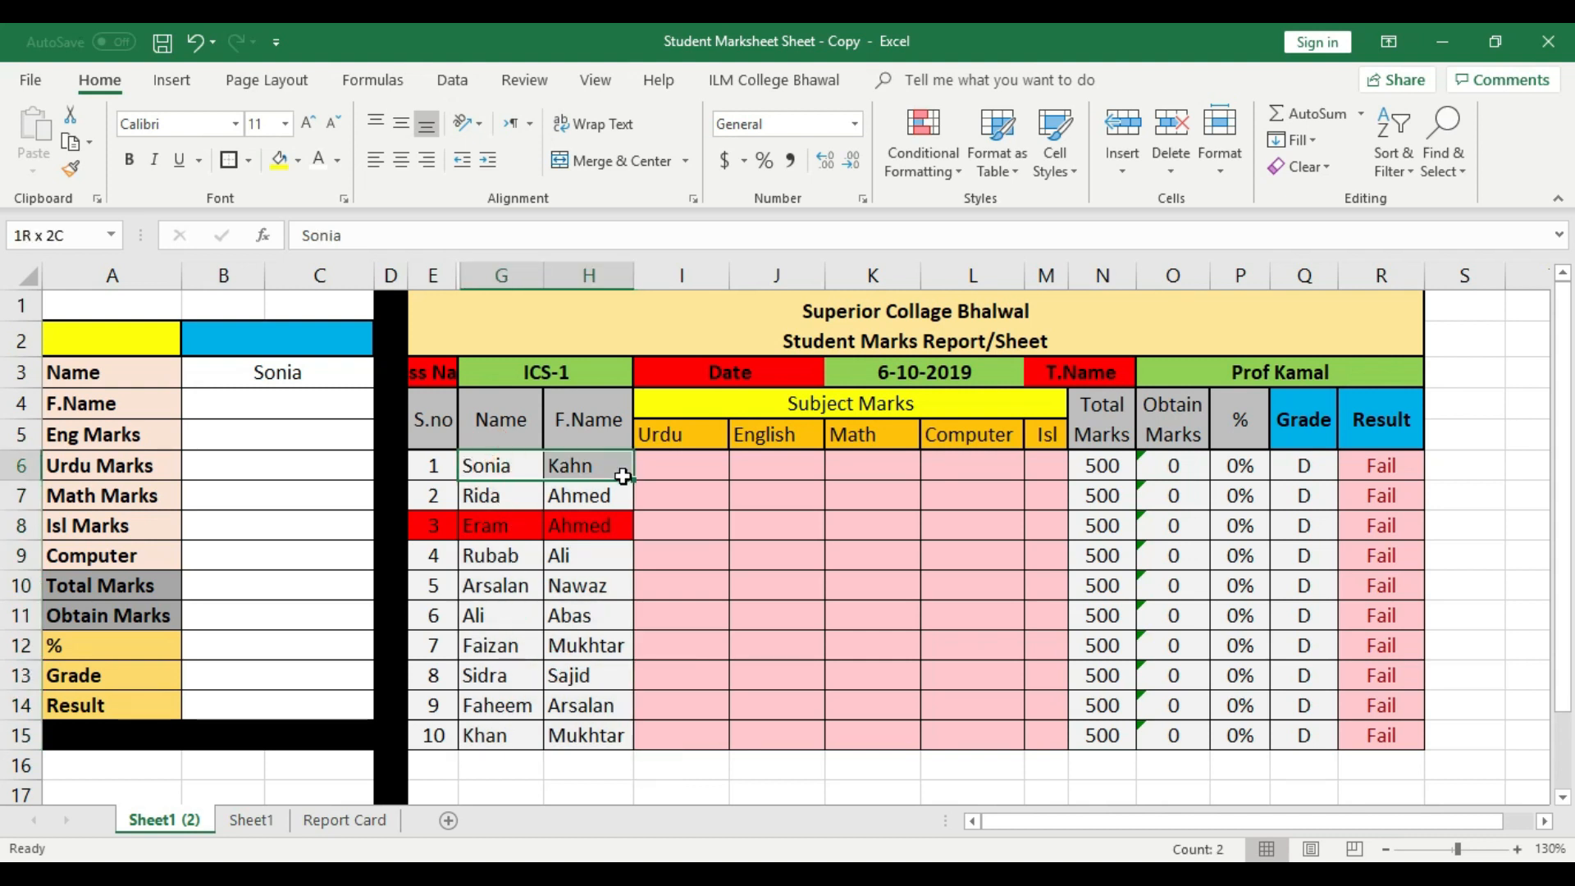
click(651, 492)
drag(482, 460, 605, 721)
click(739, 735)
click(604, 737)
drag(481, 464, 601, 722)
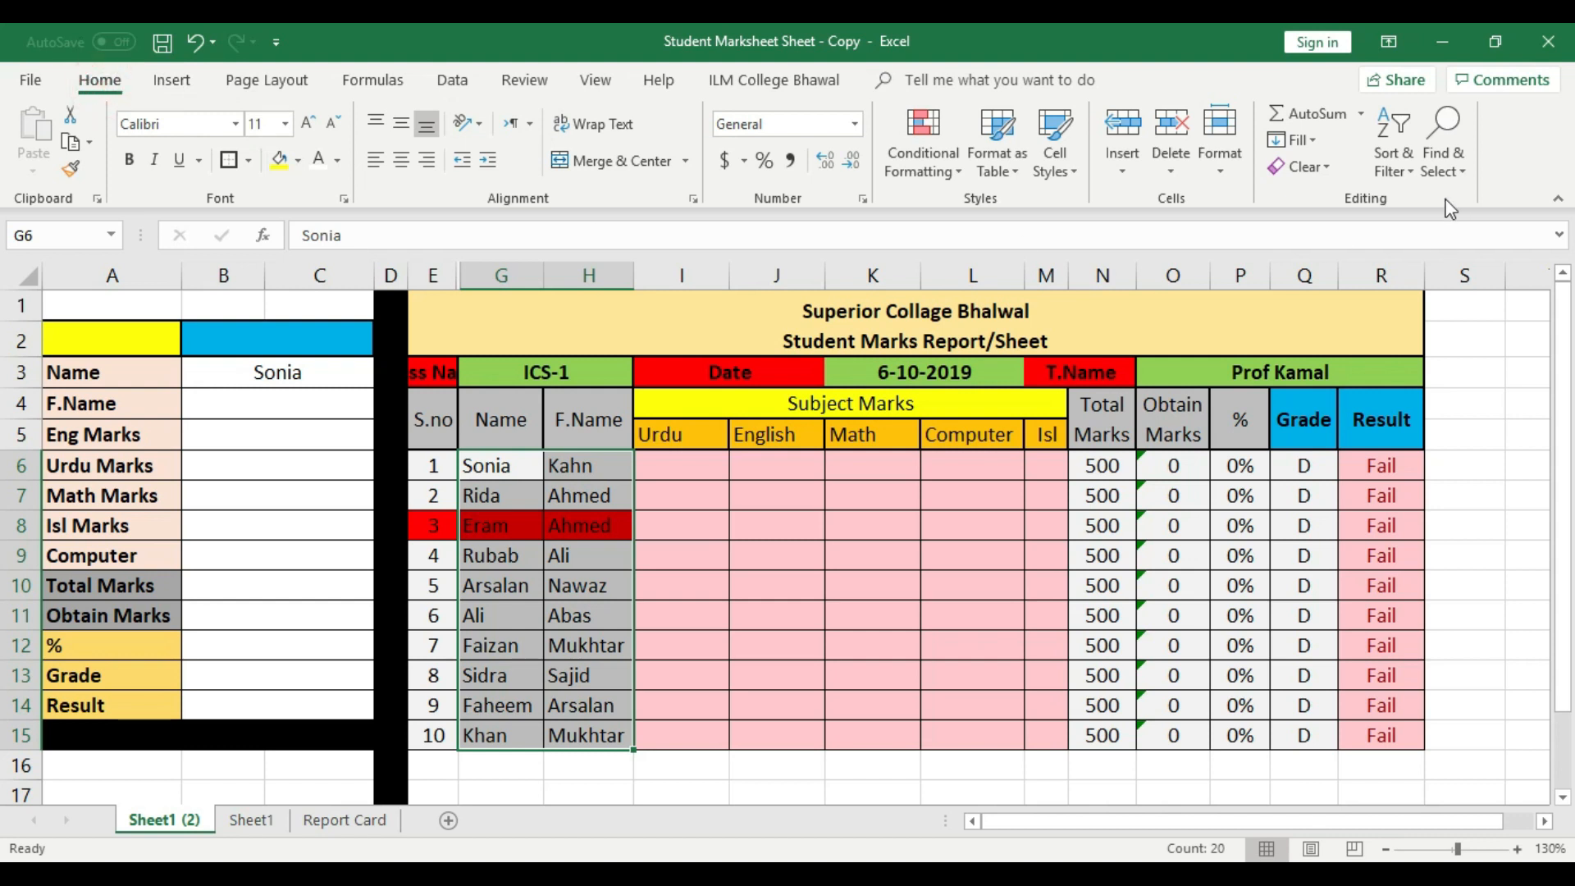
click(1404, 170)
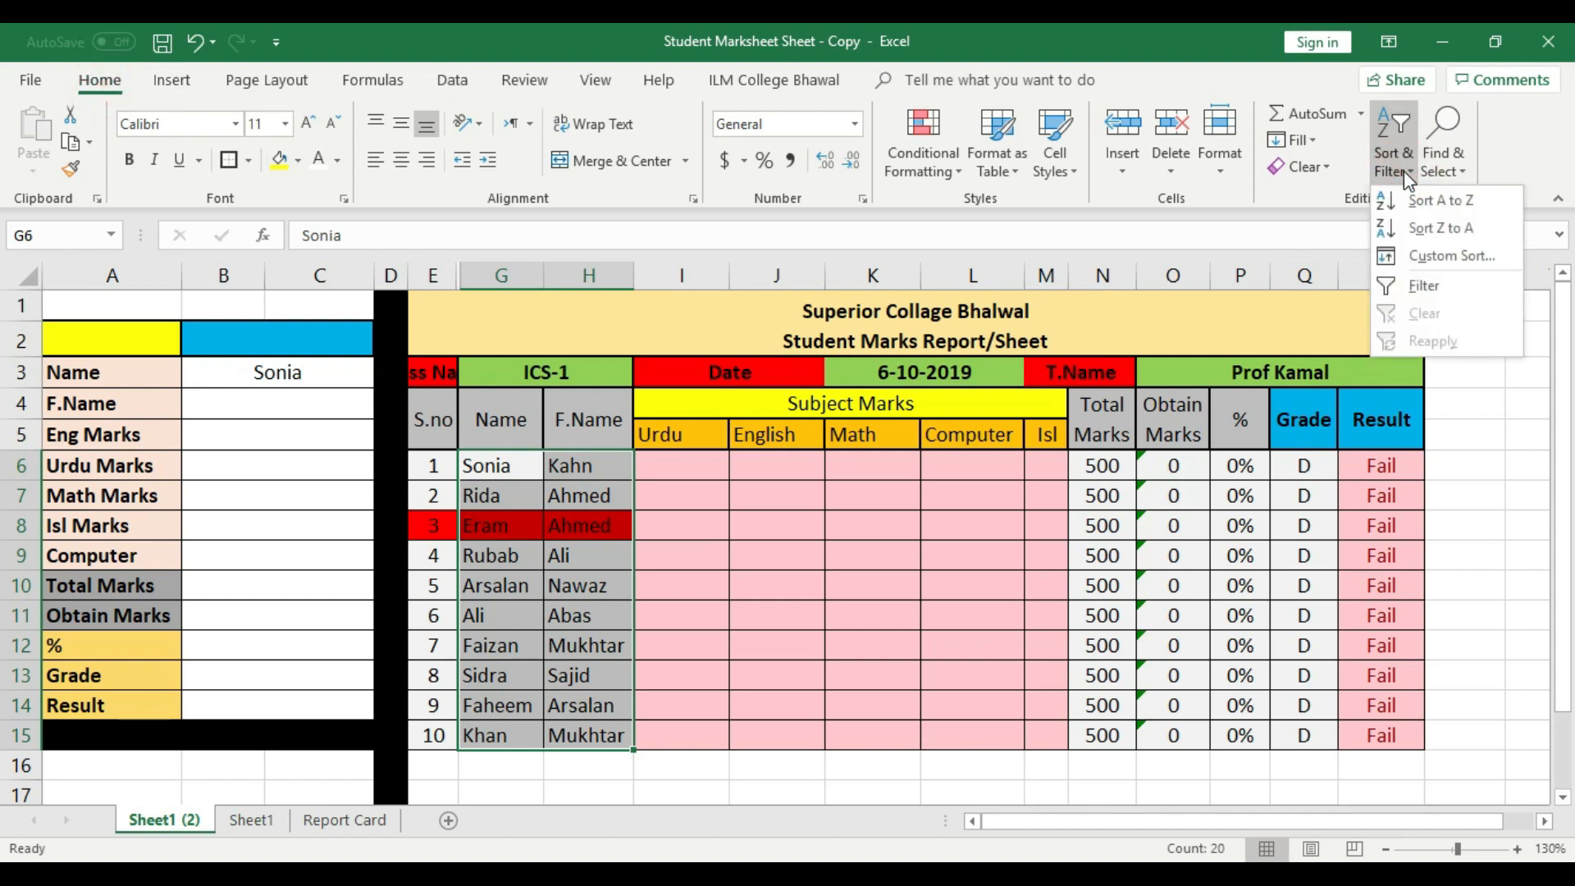
click(1441, 200)
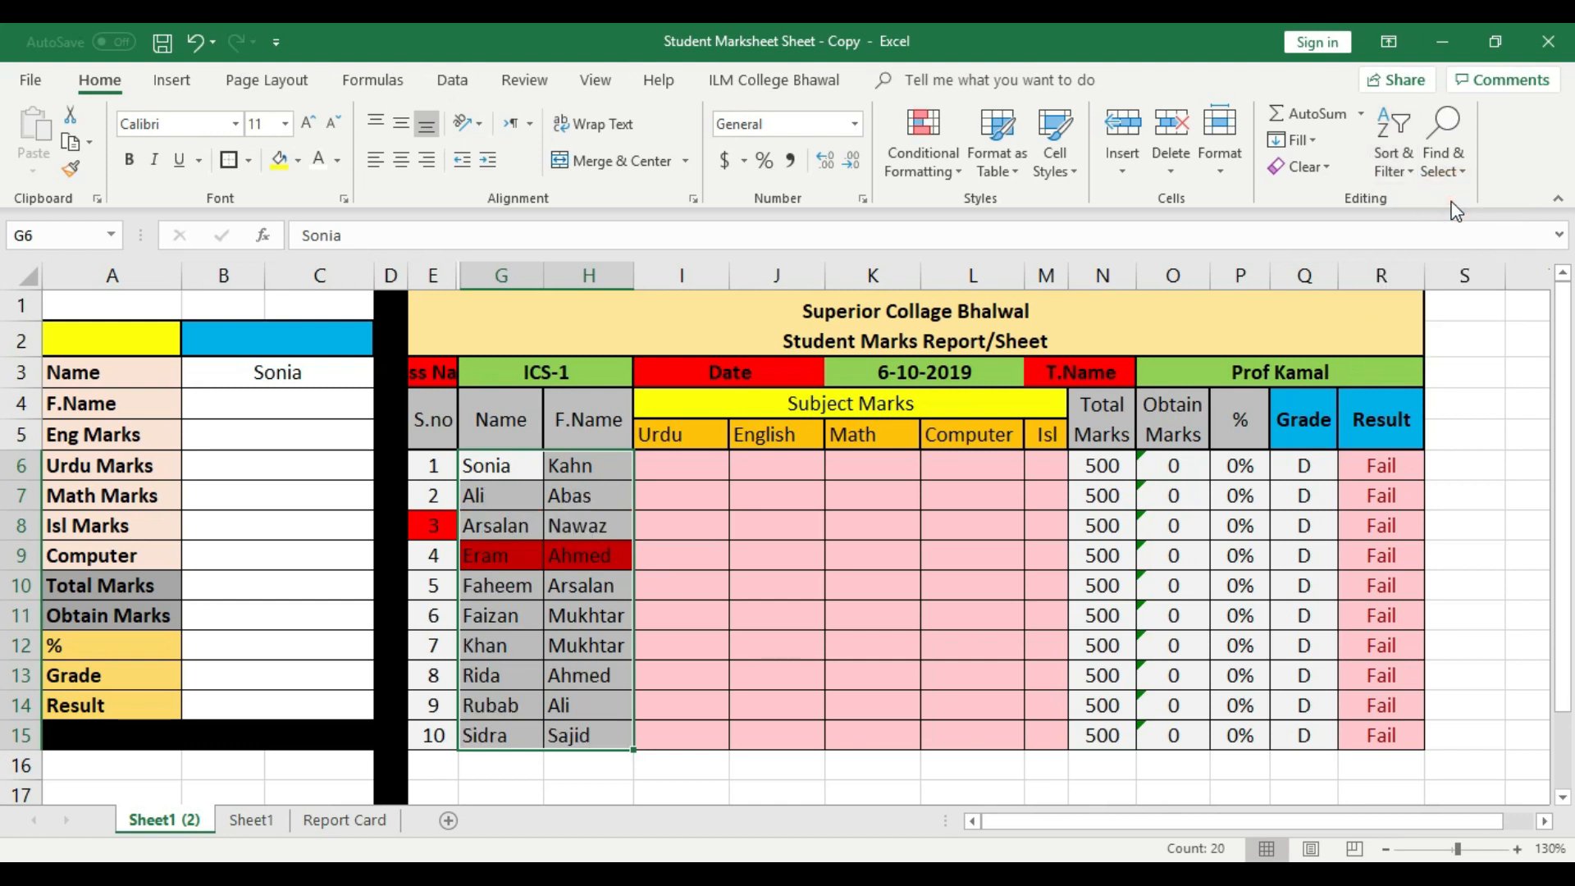
click(722, 525)
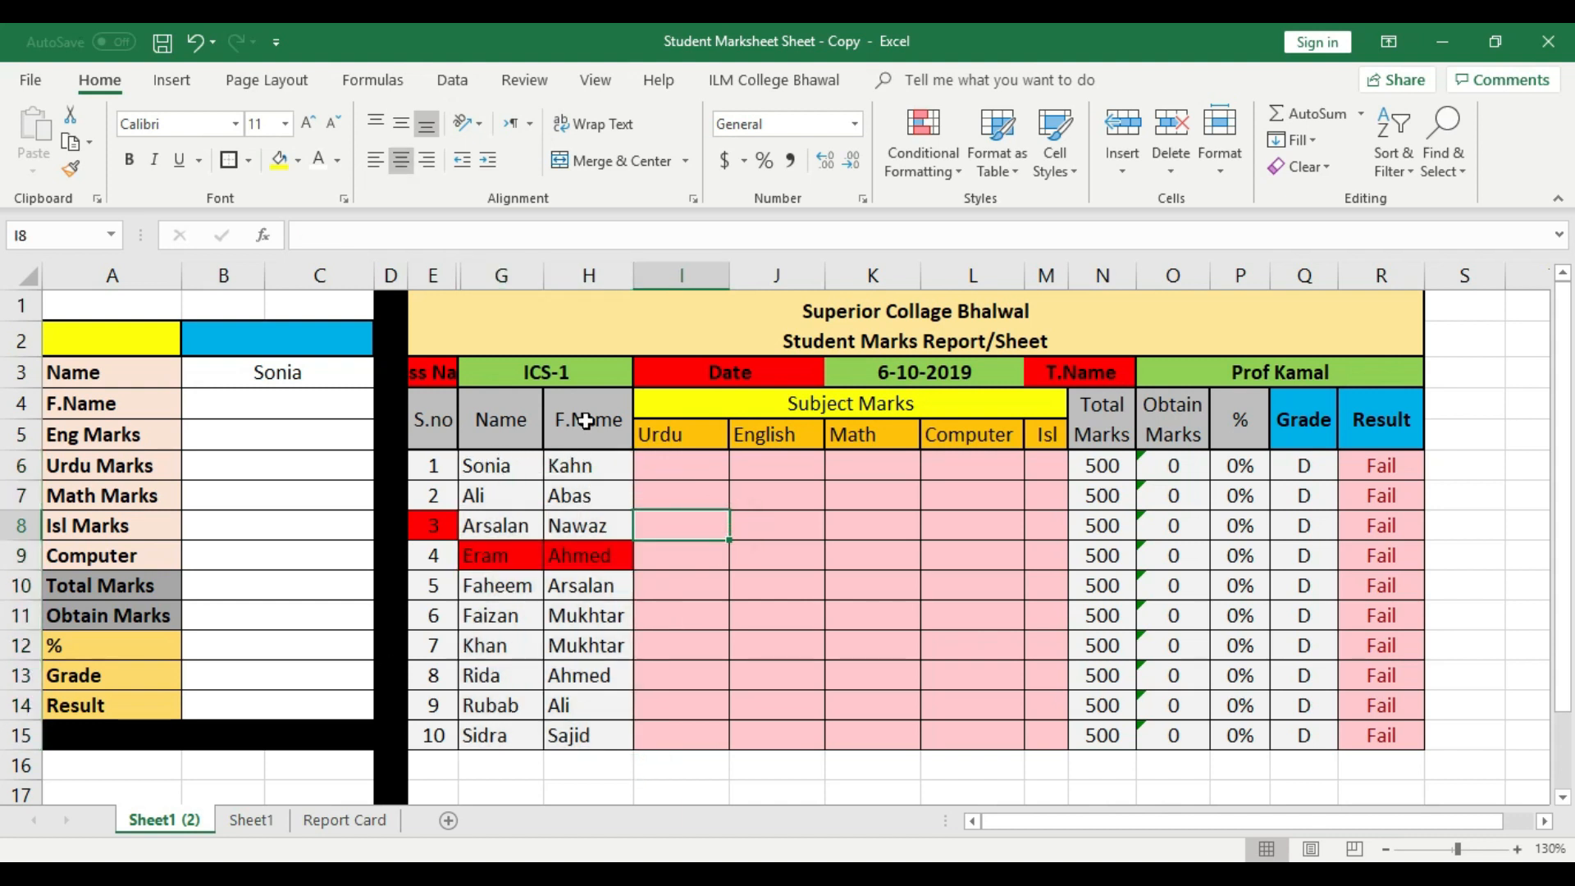
- Enter the first student's marks in row 6: Urdu 35, English 45, Math 56, Computer 47 and Isl 67
click(688, 470)
text(35)
click(804, 467)
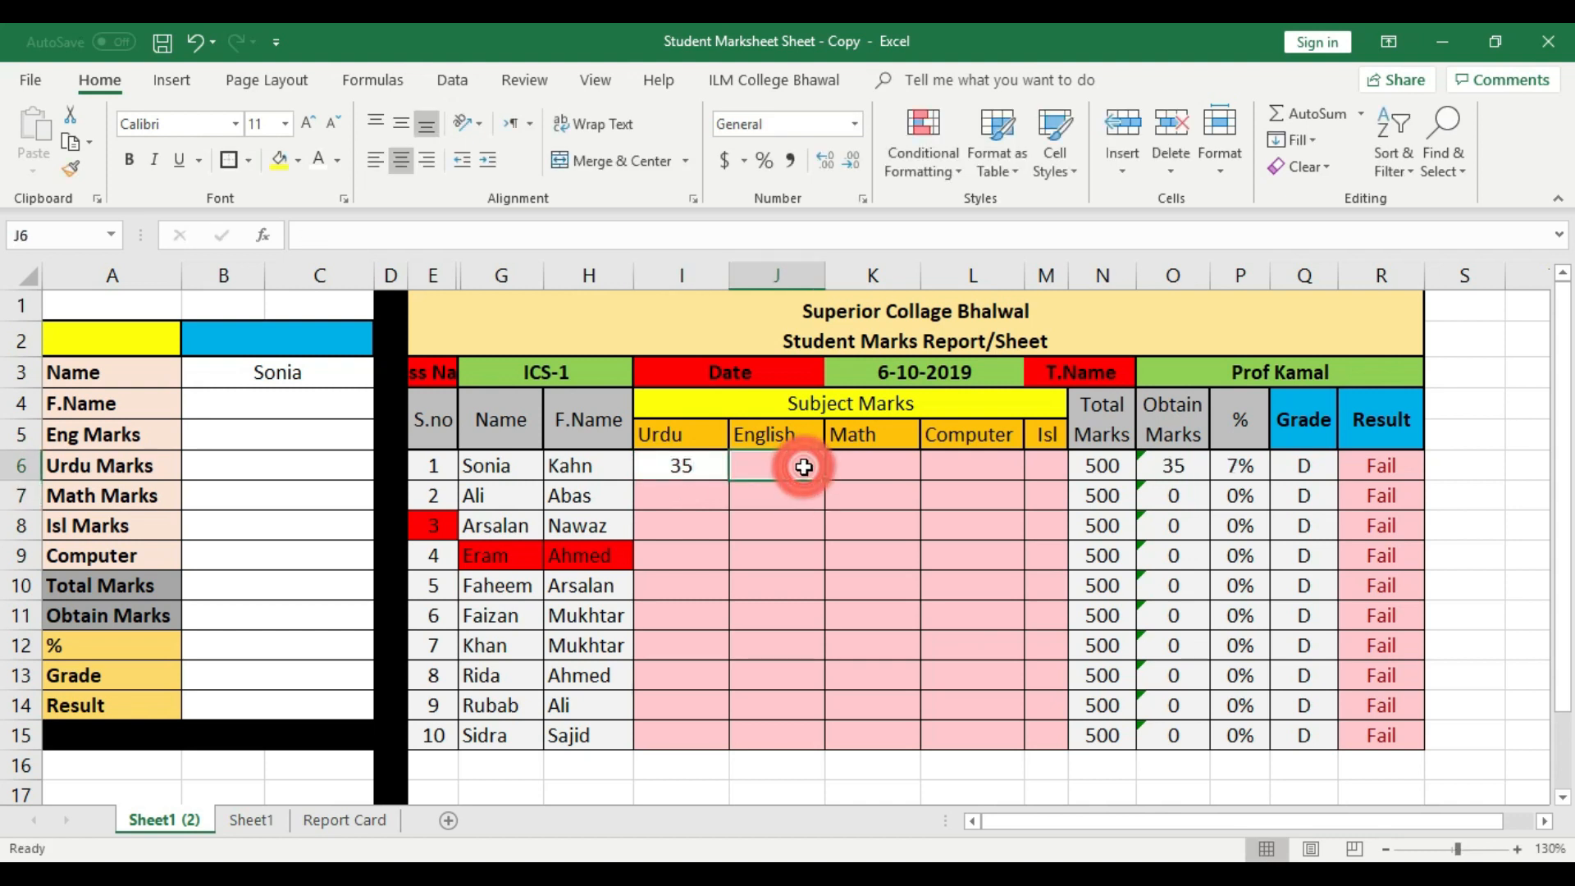
text(45)
click(894, 466)
text(56)
click(959, 467)
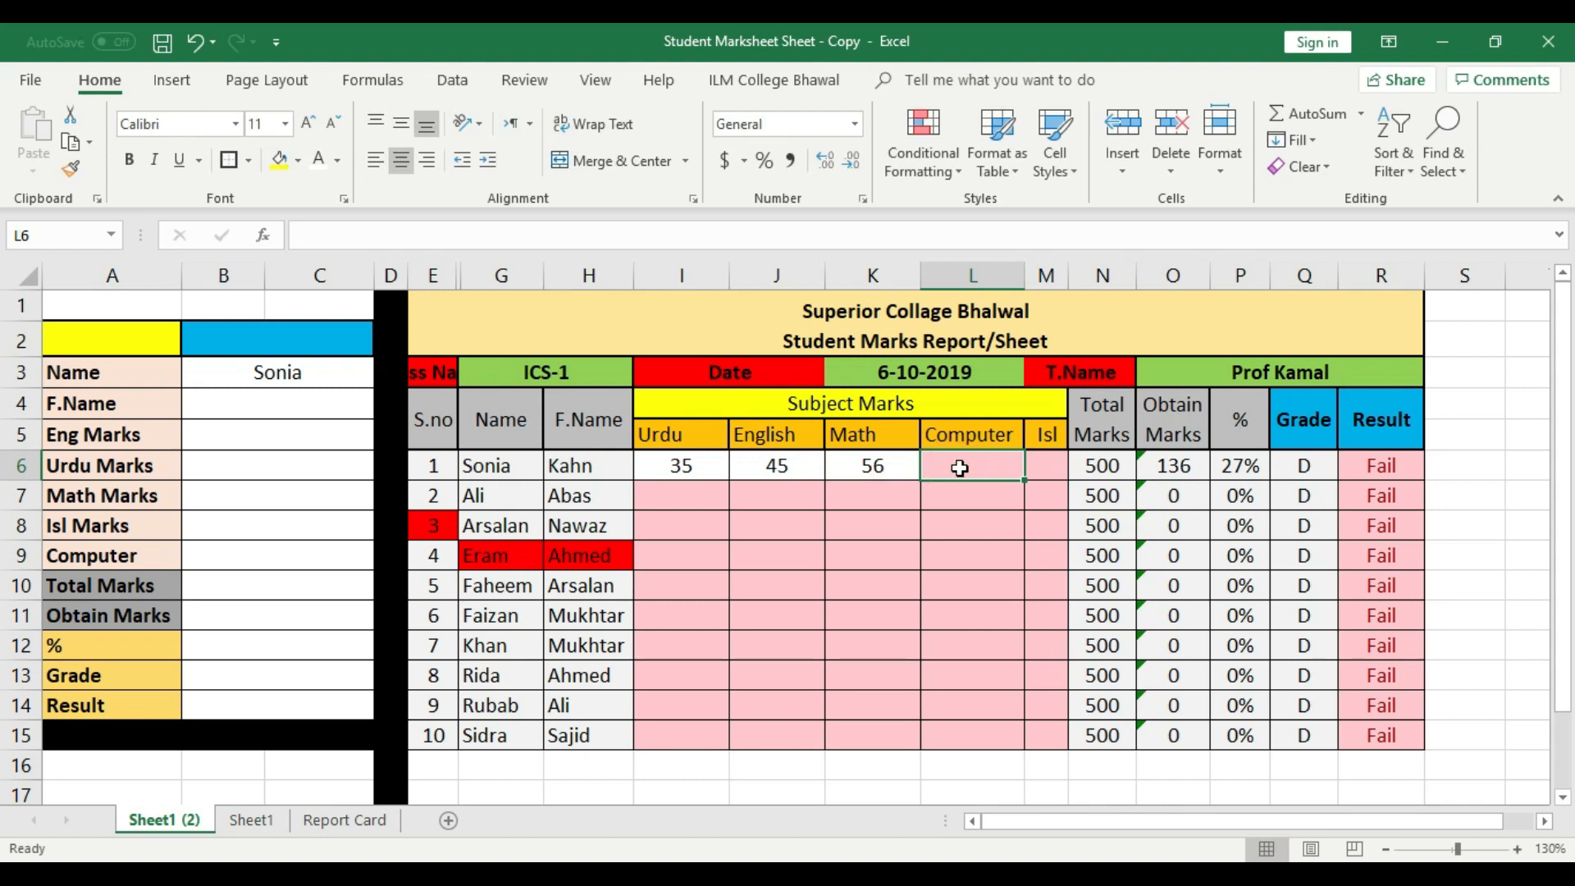
text(47)
click(1046, 476)
text(67)
- Enter 40 as the Urdu mark in I7 and fill it down to I15
click(681, 503)
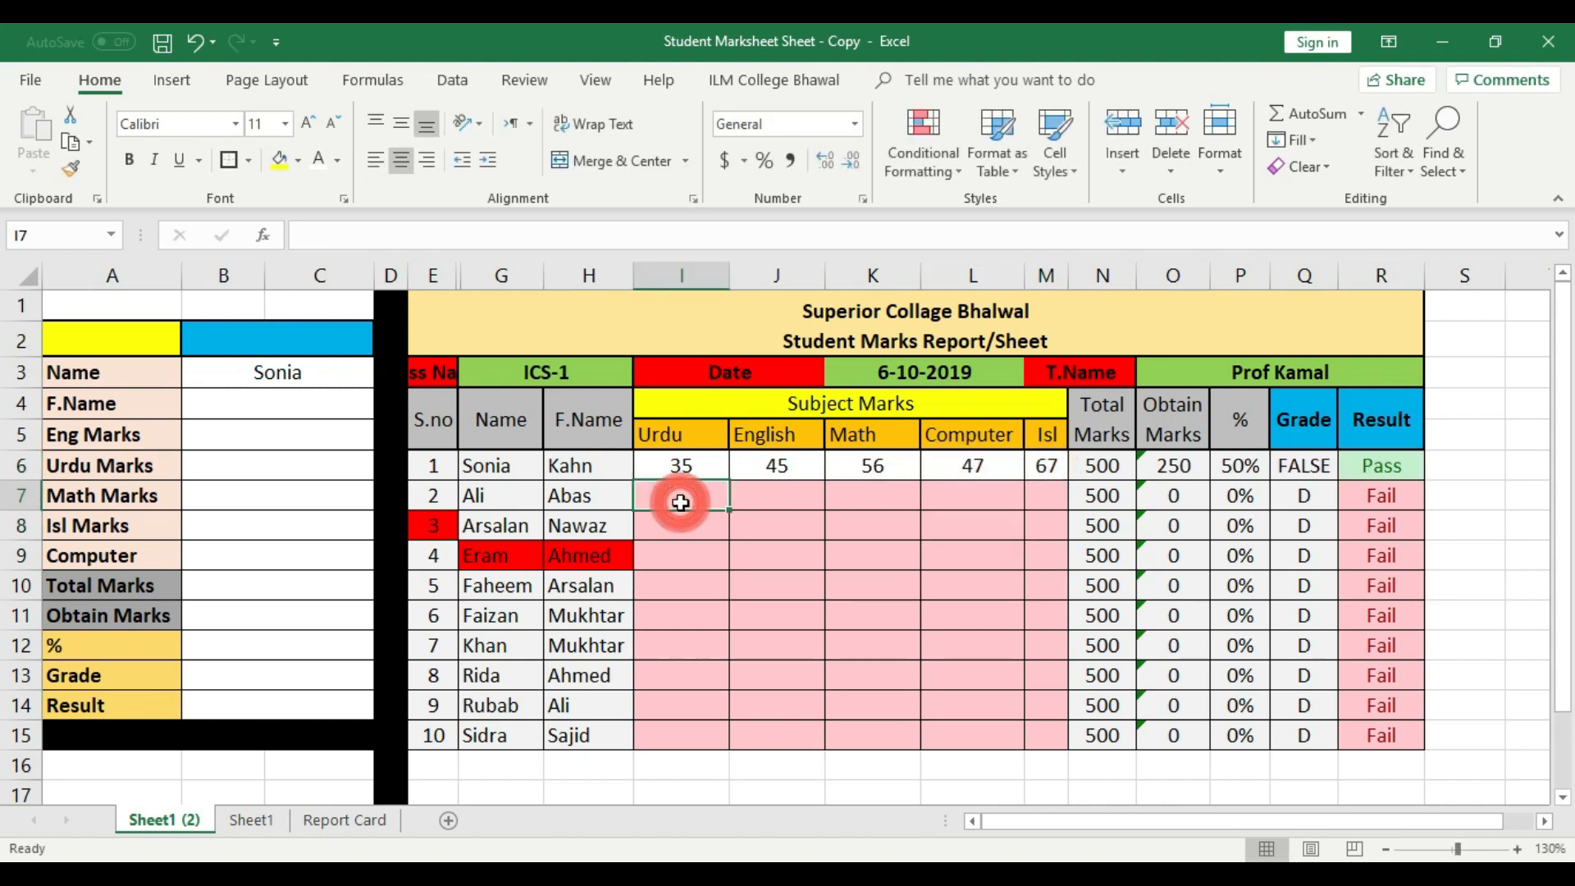
click(708, 476)
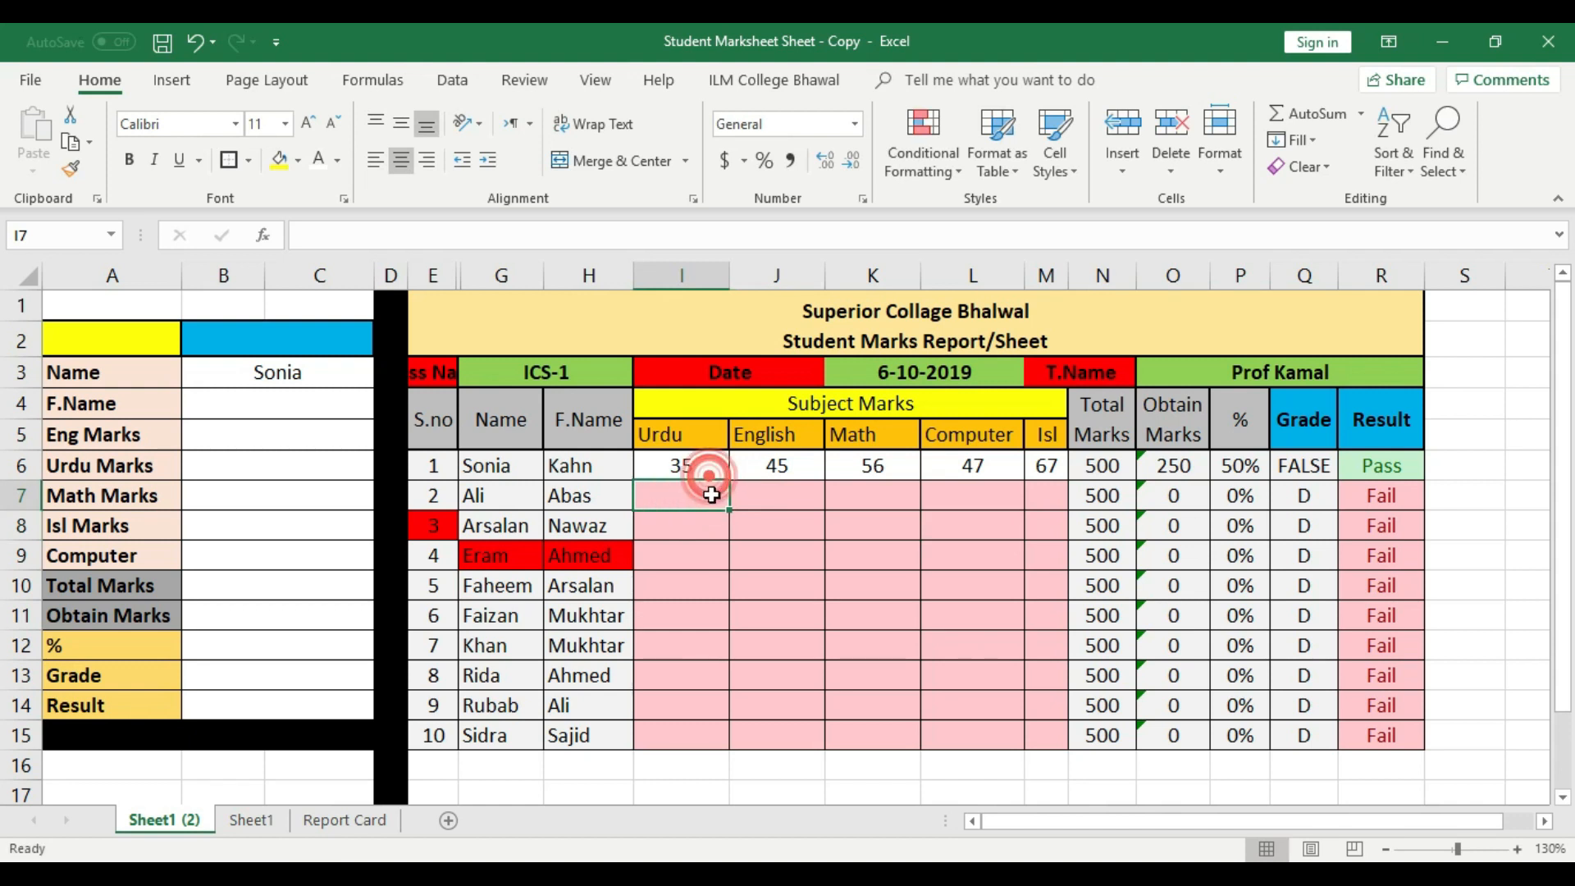
text(49)
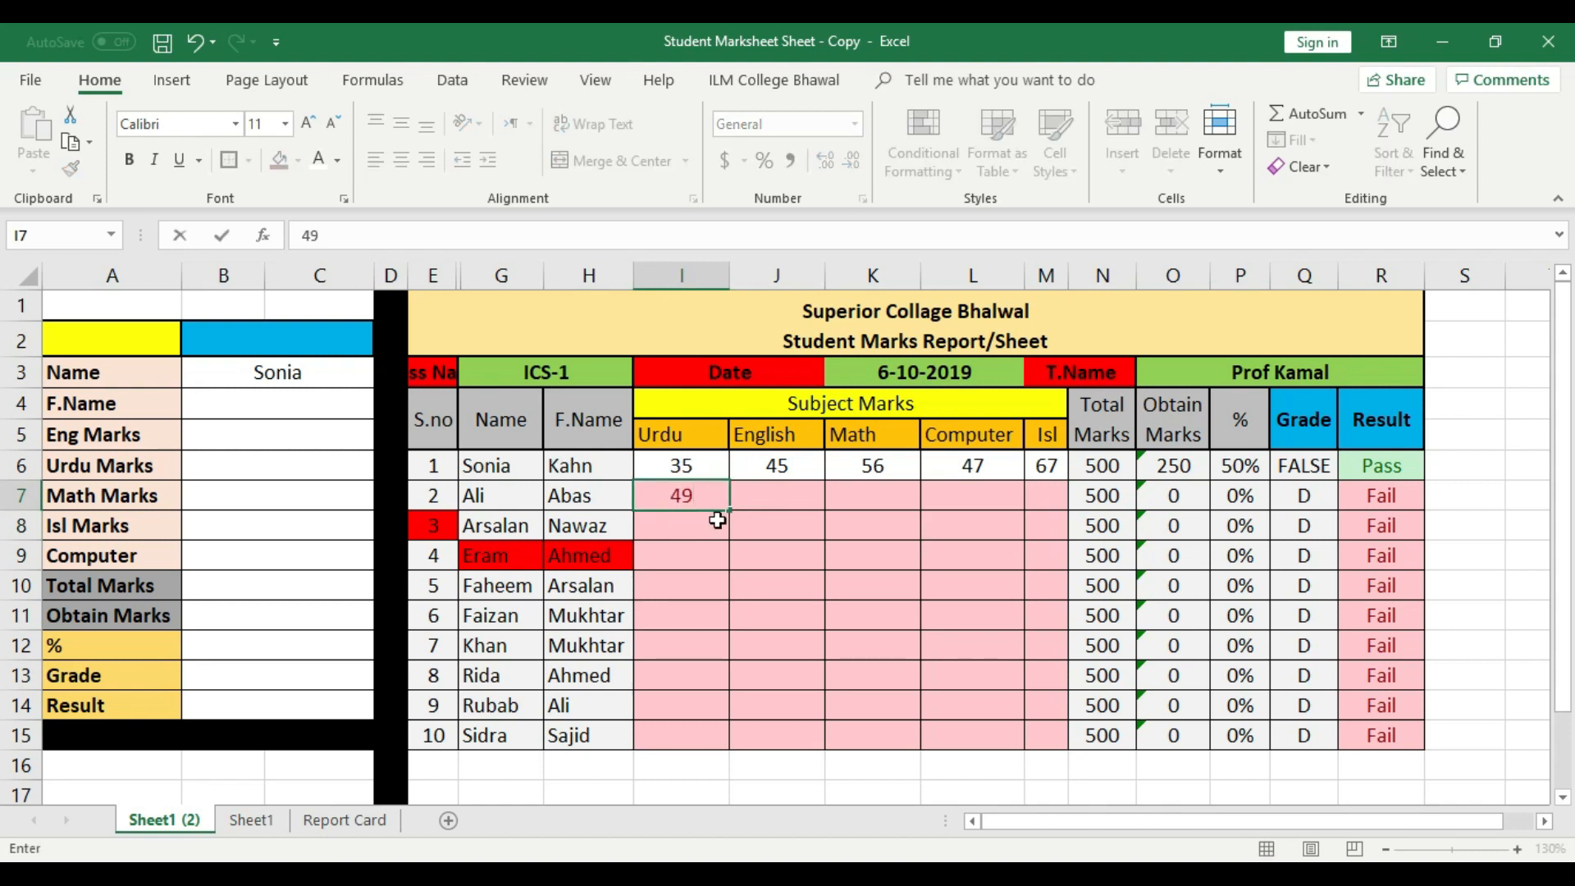
key(BackSpace)
text(0)
click(718, 520)
click(717, 492)
drag(728, 509, 734, 748)
- Fill the English mark 45 and the Math mark 56 from row 6 down to row 15
click(776, 474)
drag(825, 481, 831, 746)
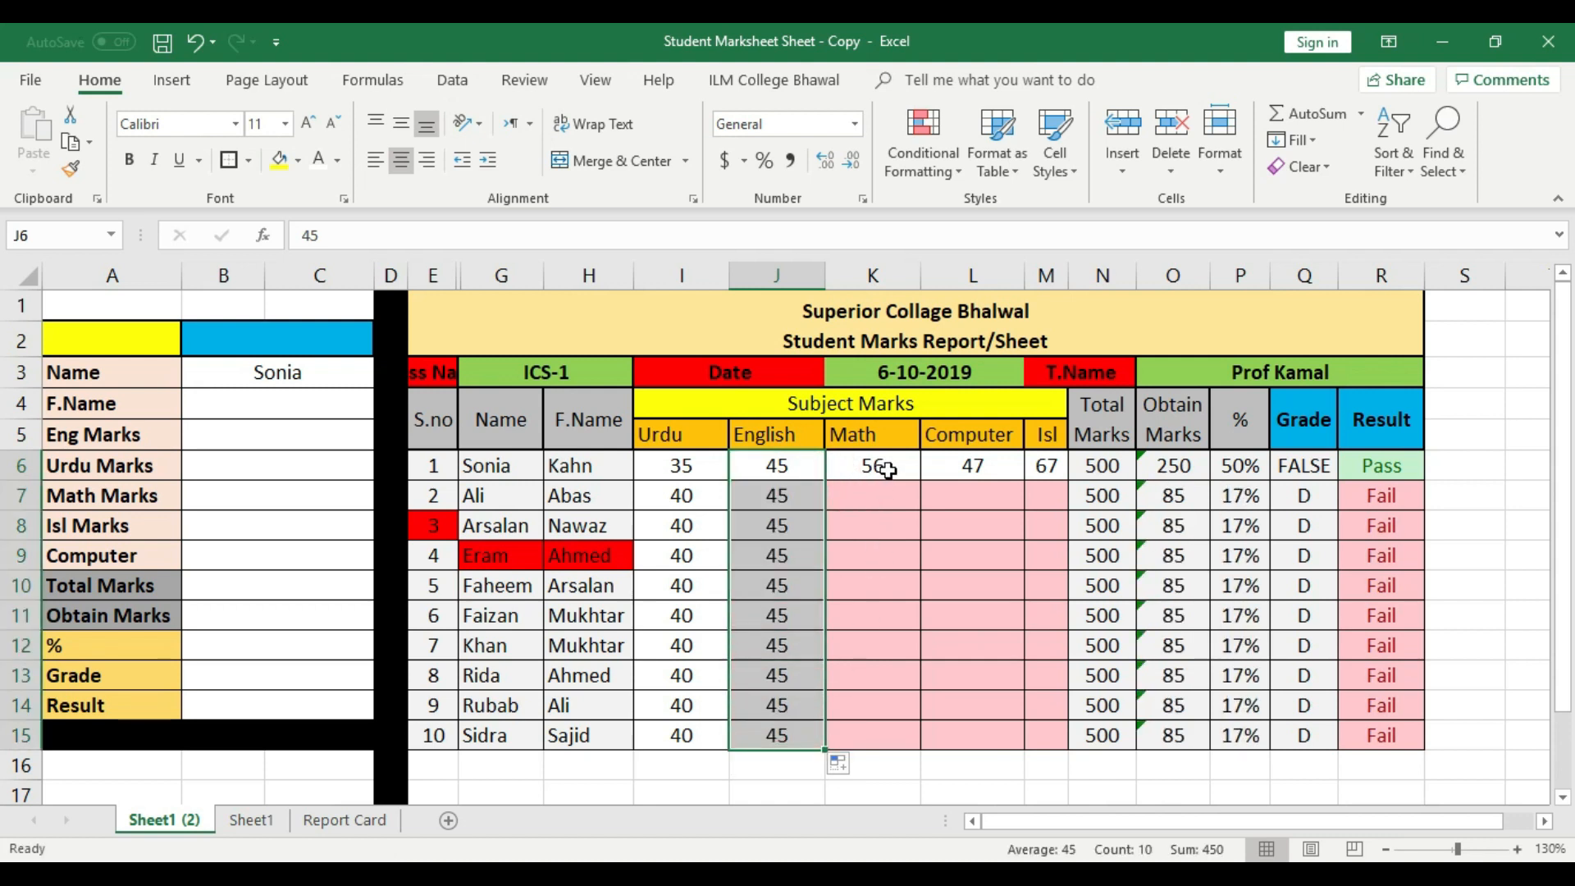
click(880, 465)
drag(921, 479, 910, 748)
- Sort the student and father names in G6:H15 from Z to A
drag(493, 465, 574, 734)
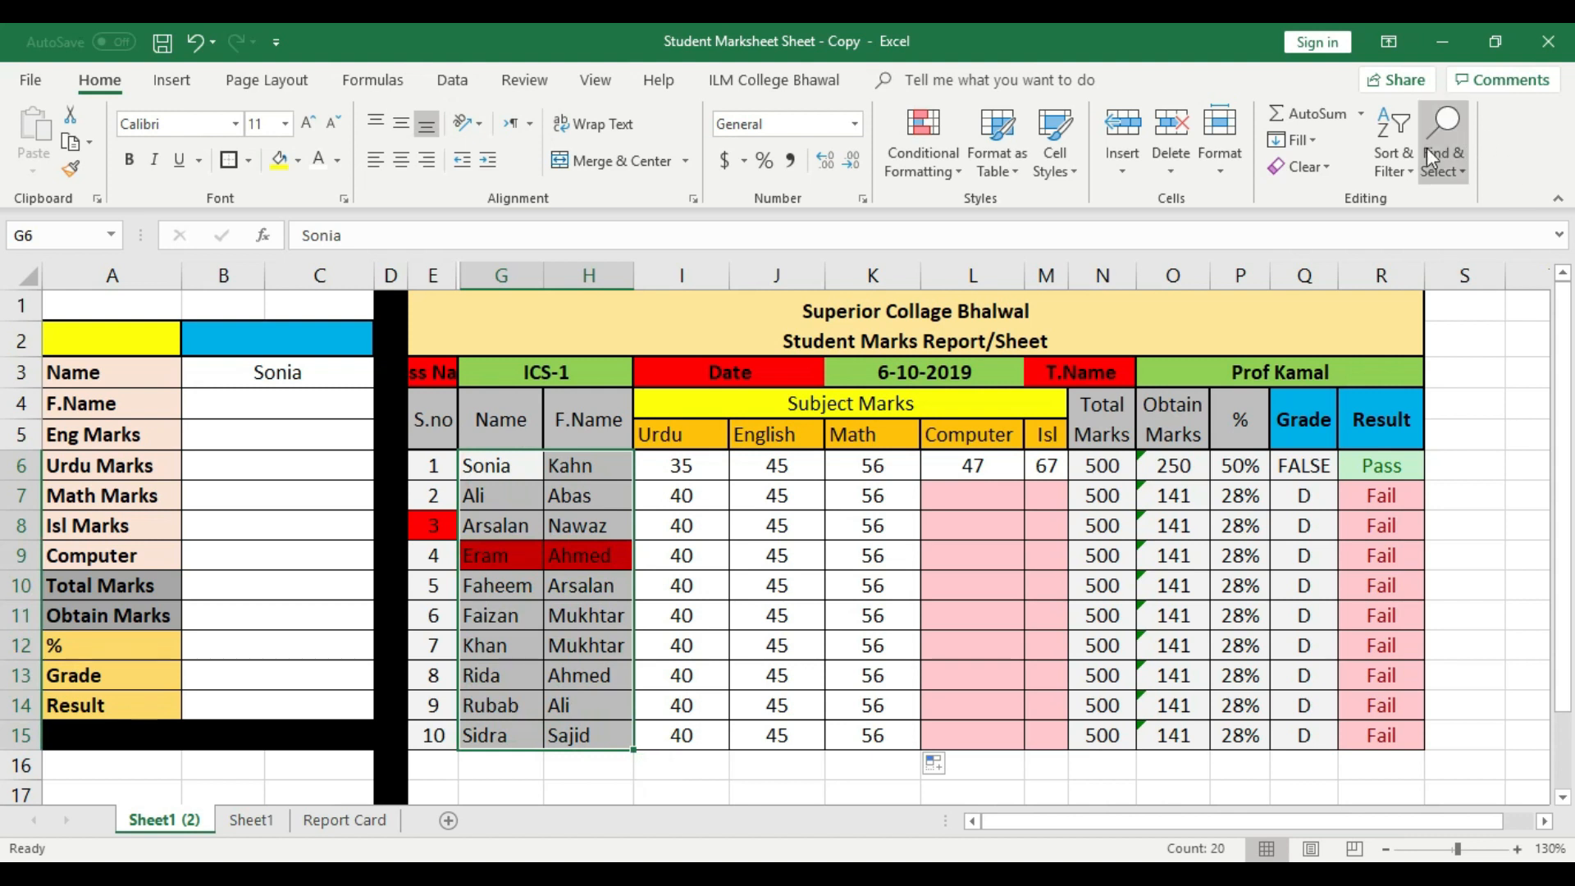
click(1391, 168)
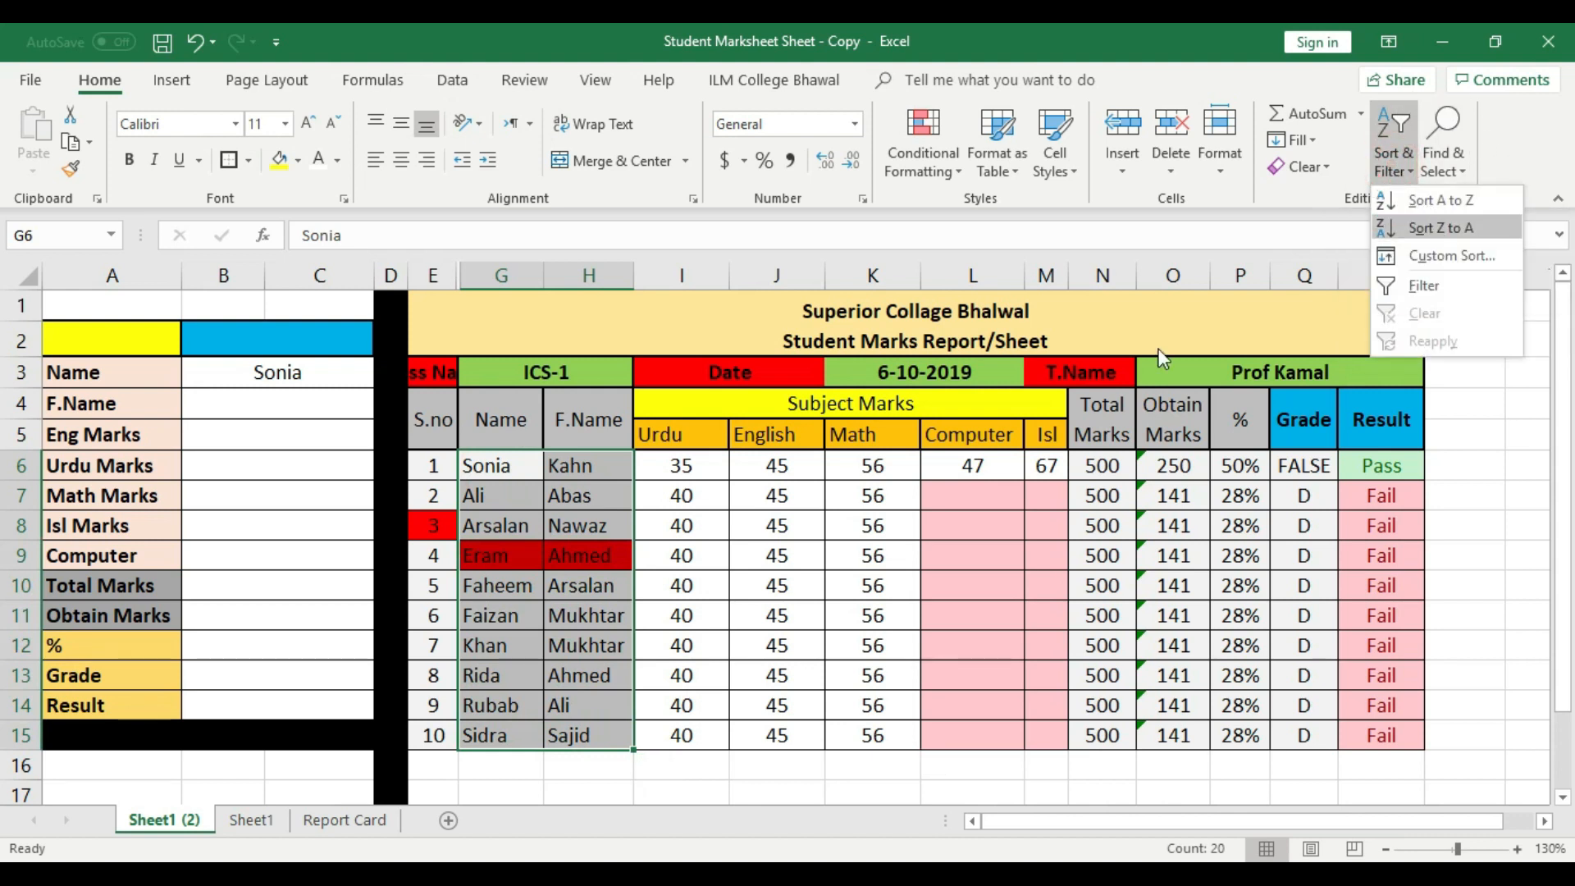
click(659, 518)
click(521, 489)
drag(501, 471, 635, 470)
click(689, 472)
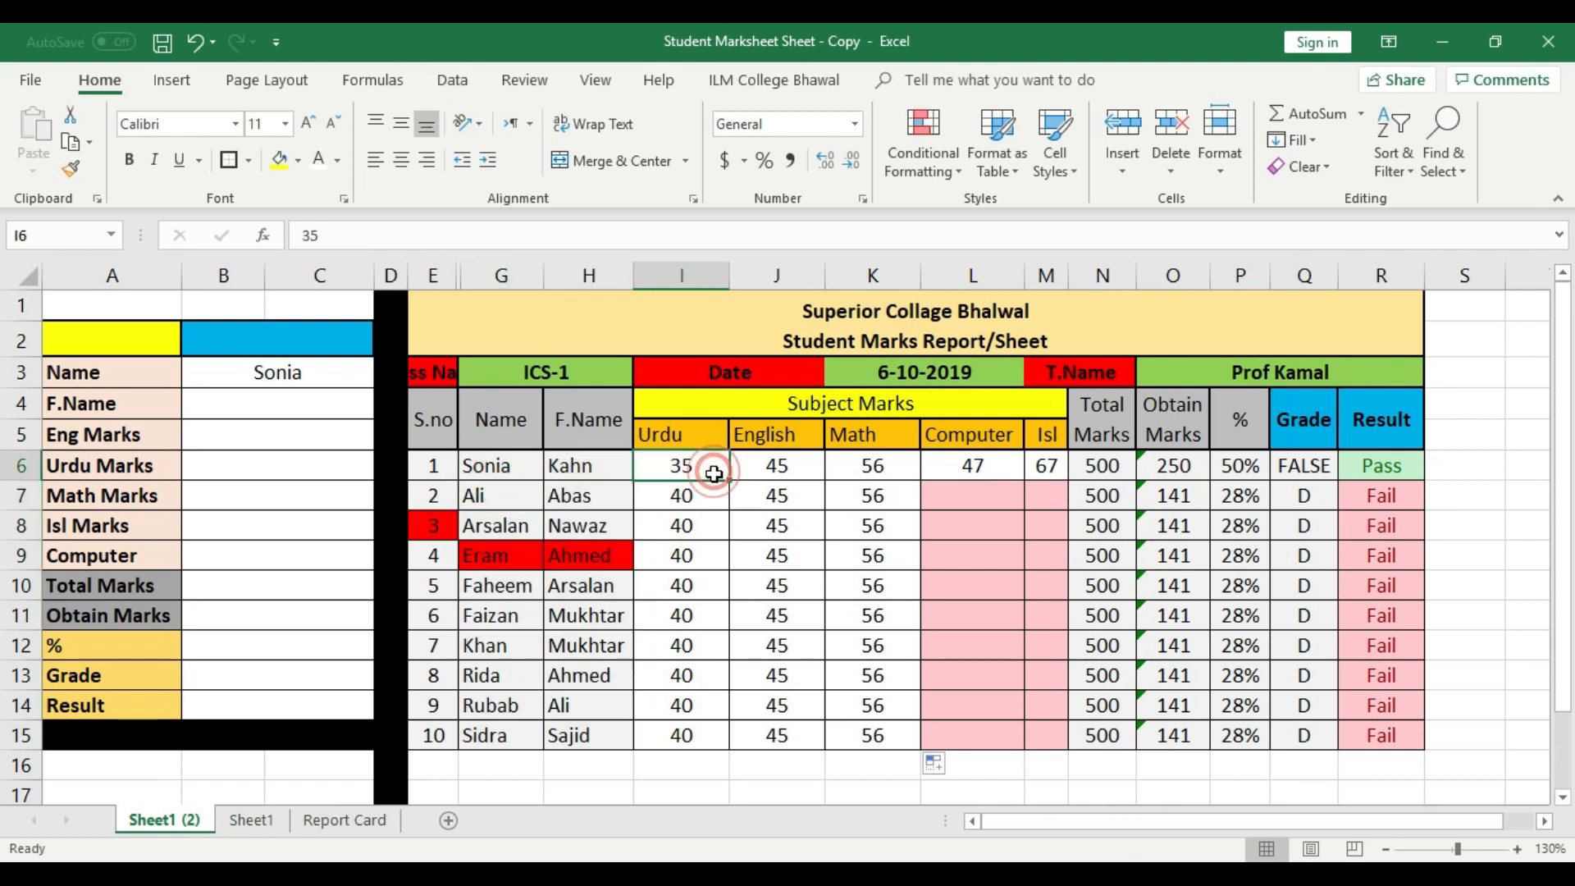
drag(495, 465, 589, 737)
click(1398, 140)
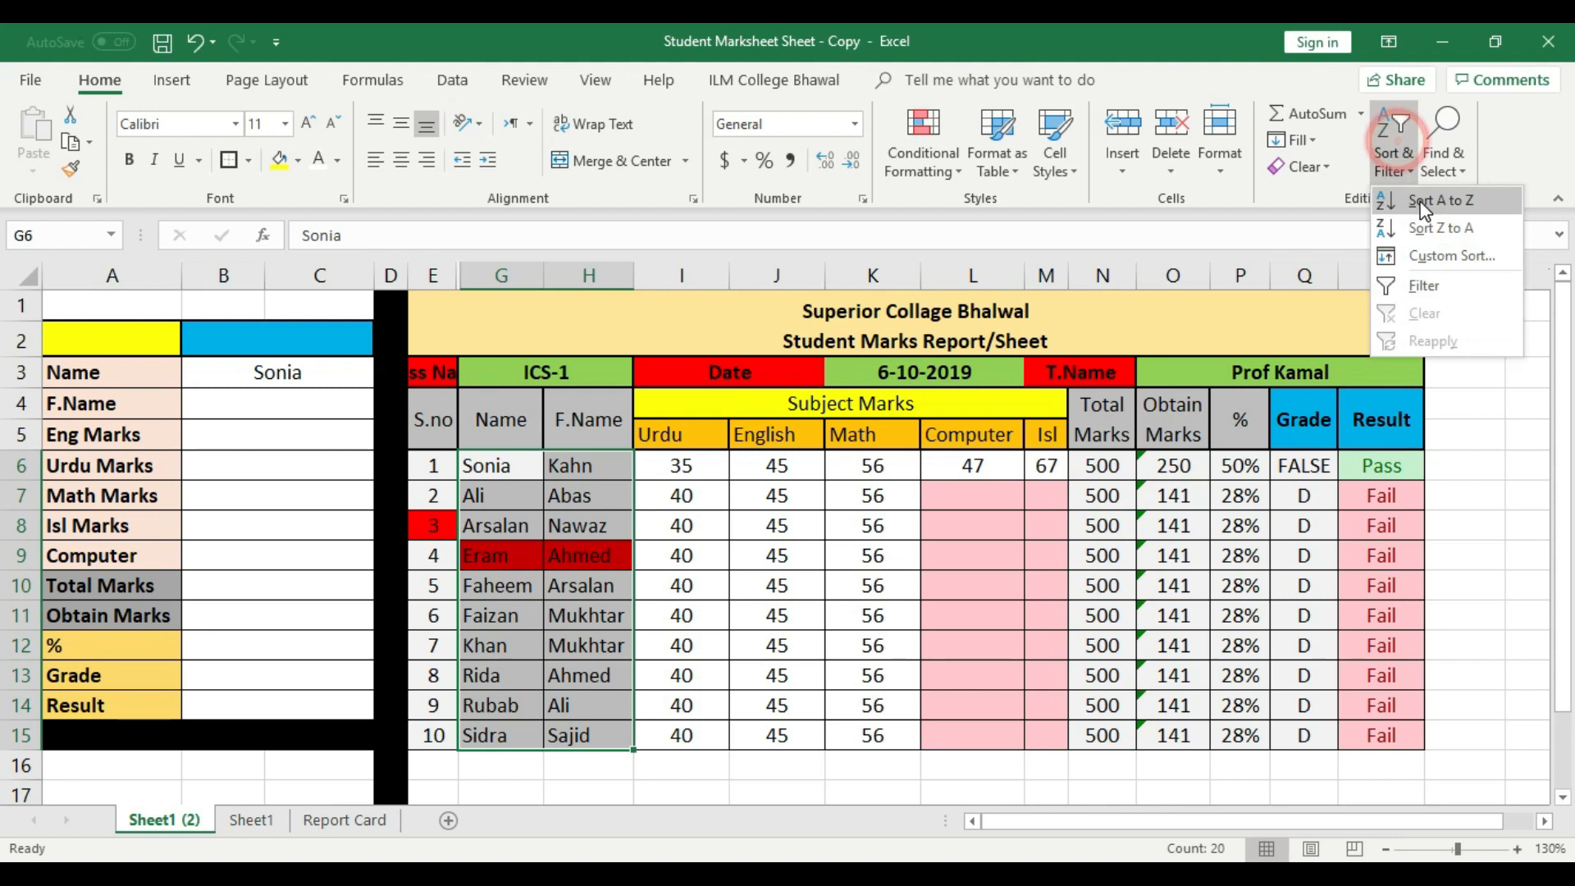
click(1426, 231)
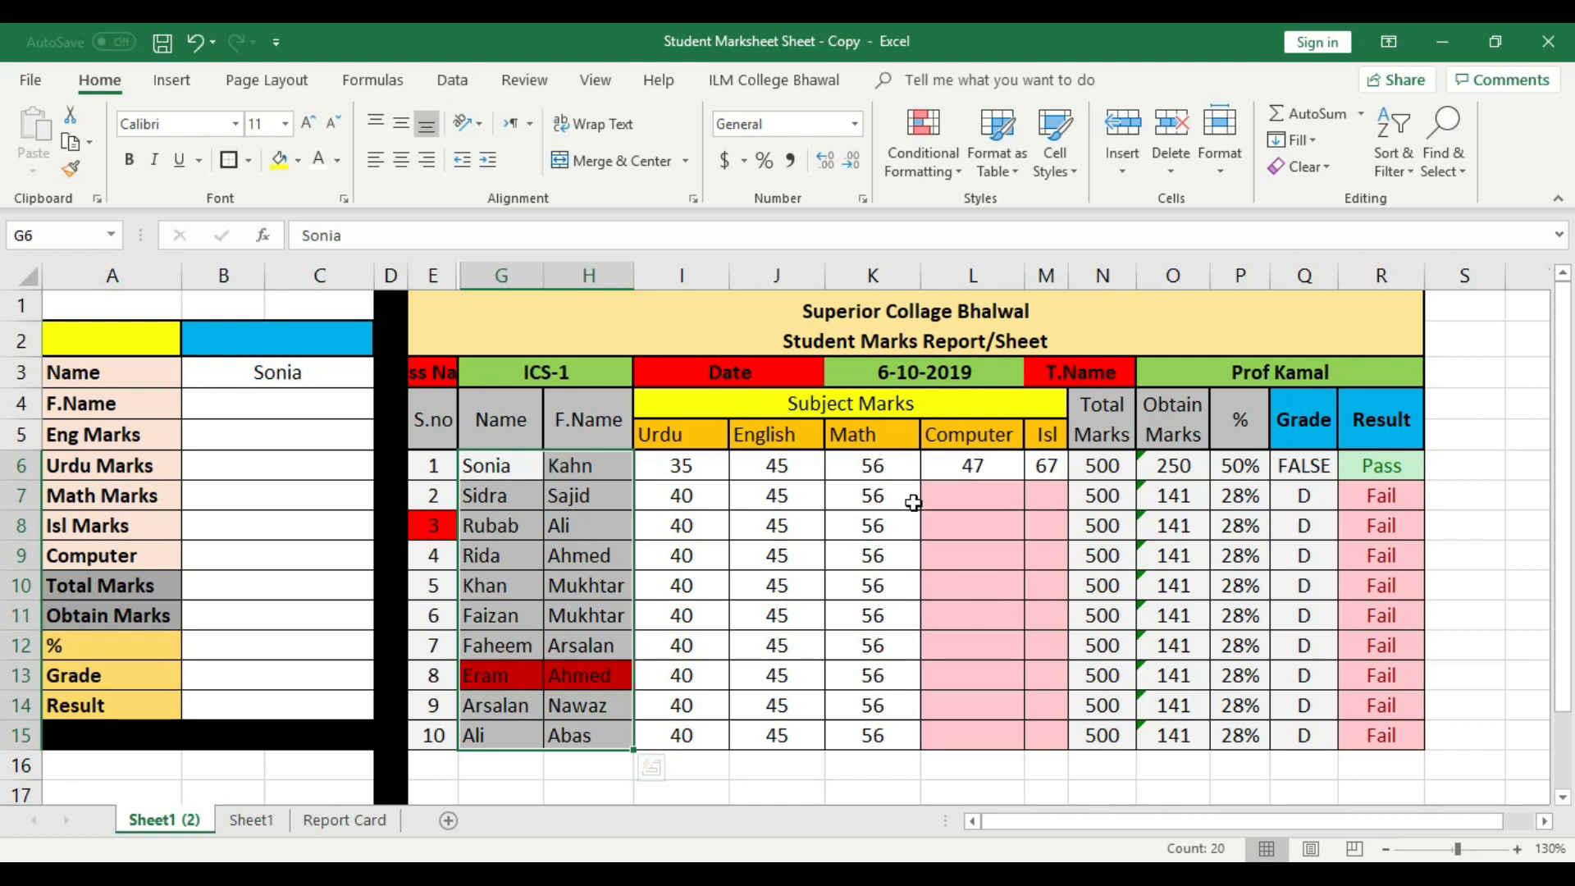
- Undo the last name sort and clear all the subject marks in I6:M15
key(ctrl+z)
click(815, 561)
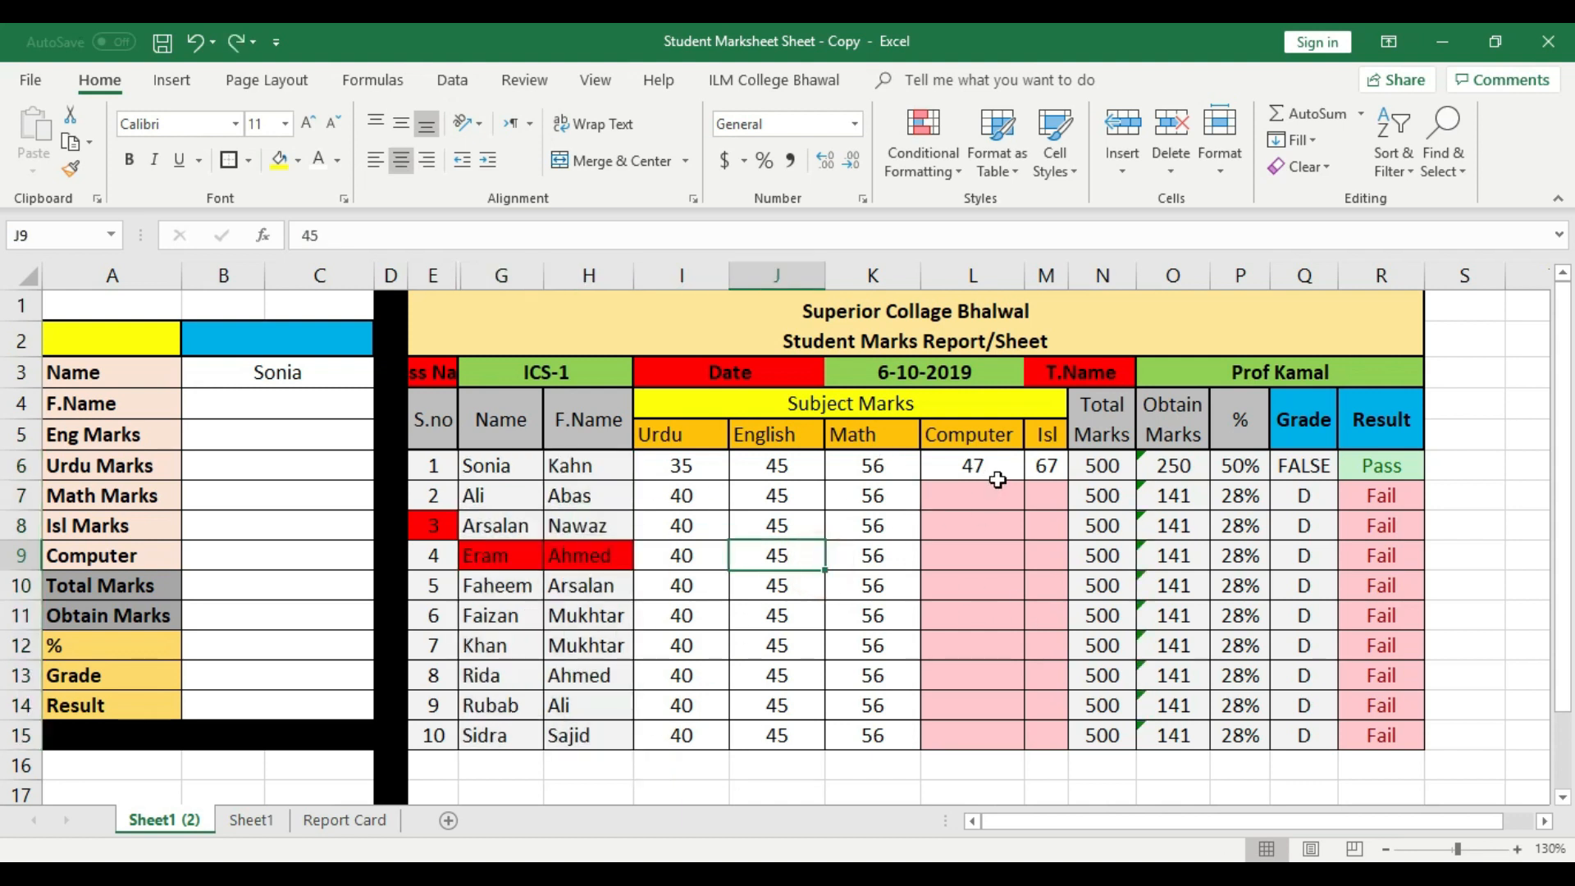
drag(1041, 463, 683, 729)
key(Delete)
click(731, 692)
- Sort the student and father names in G6:H15 from A to Z, based on the F.Name column
drag(492, 464, 483, 525)
click(668, 707)
drag(427, 465, 432, 732)
drag(606, 736, 508, 584)
click(766, 633)
drag(615, 735, 495, 465)
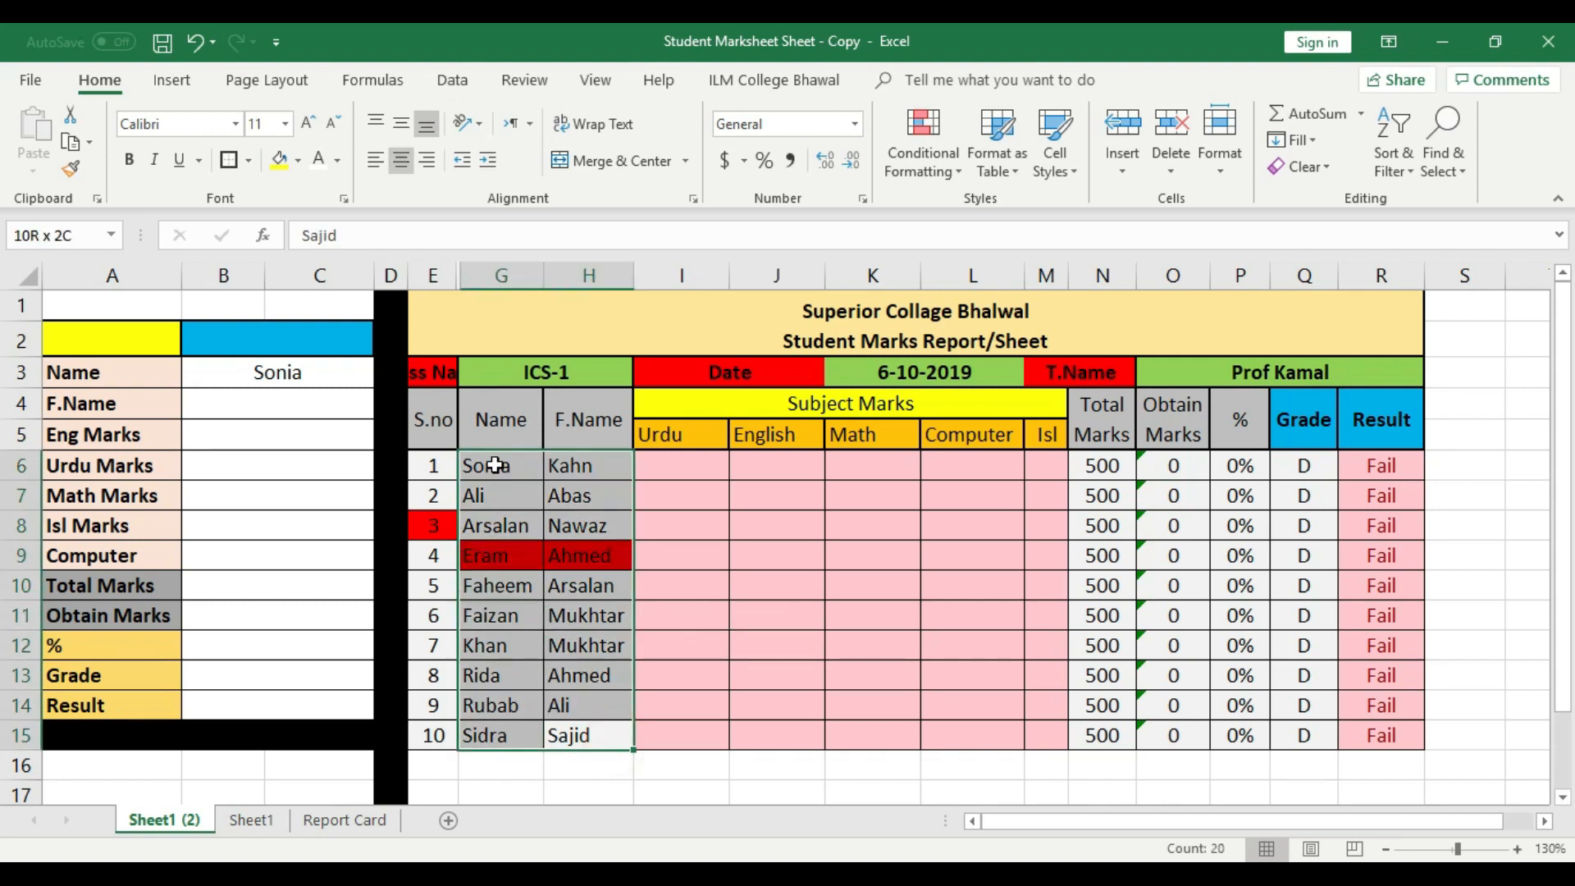
click(1394, 152)
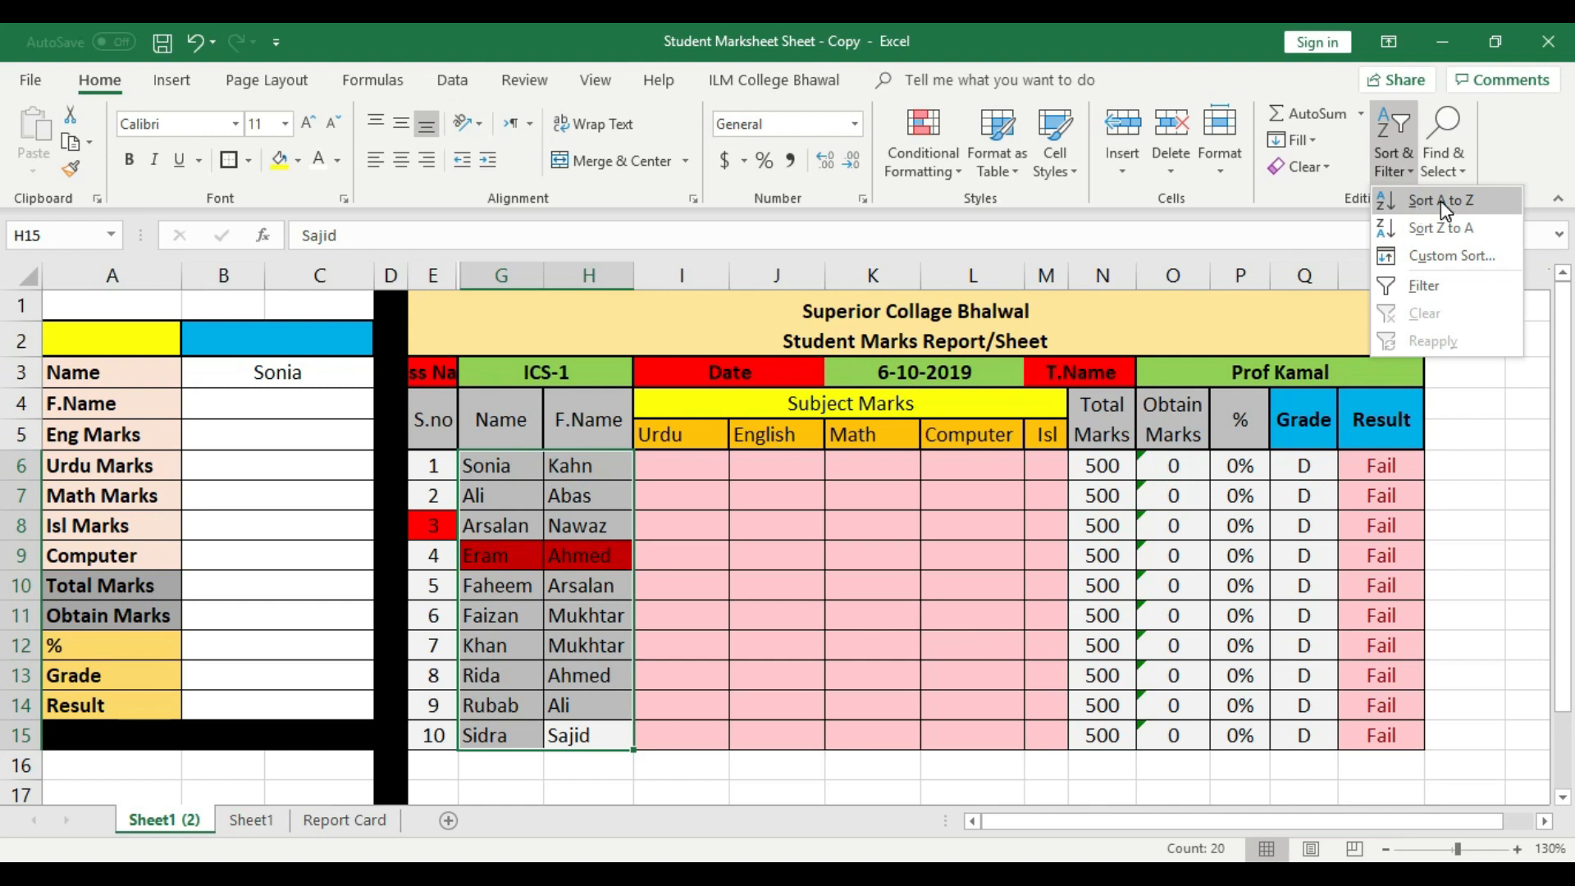
click(1414, 202)
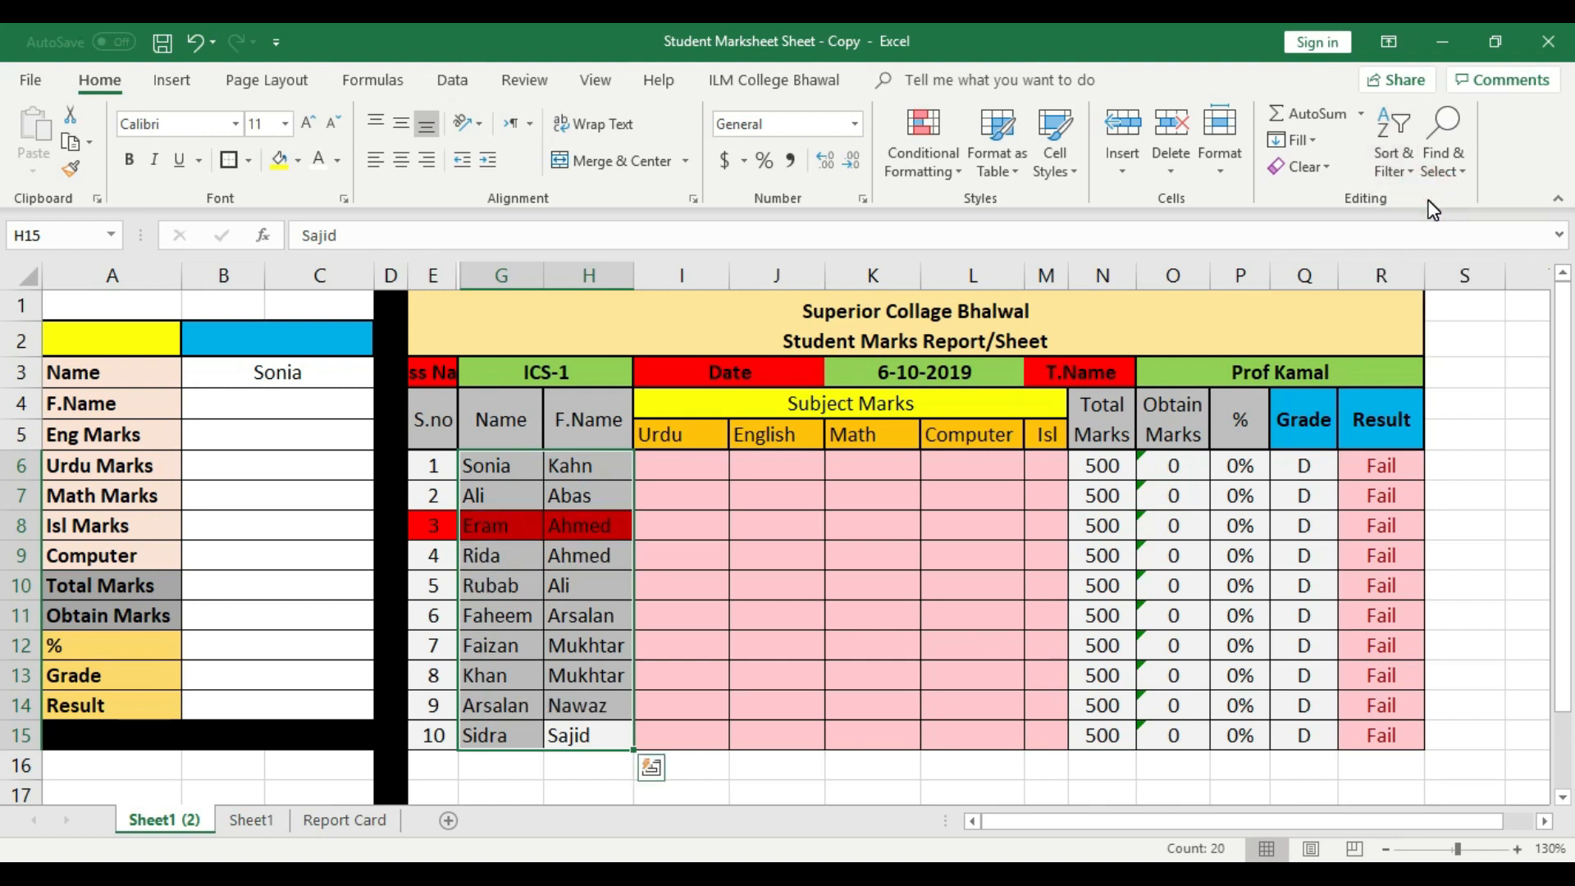
click(783, 555)
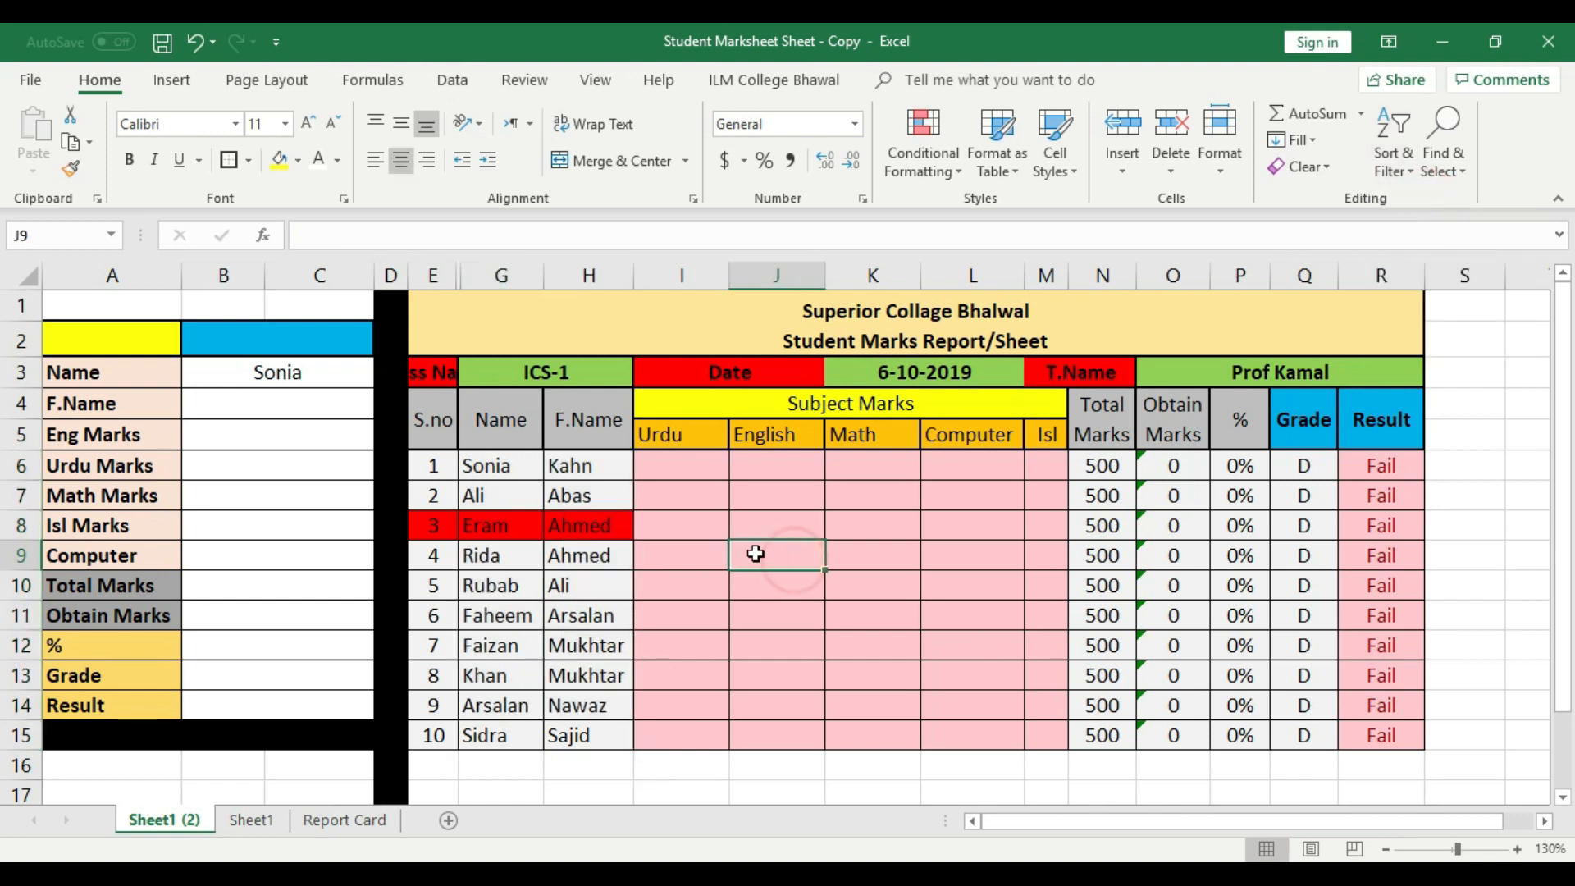
- Enter the marks in row 6: Urdu 25, English 35, Math 50, Computer 70 and Isl 50
click(690, 470)
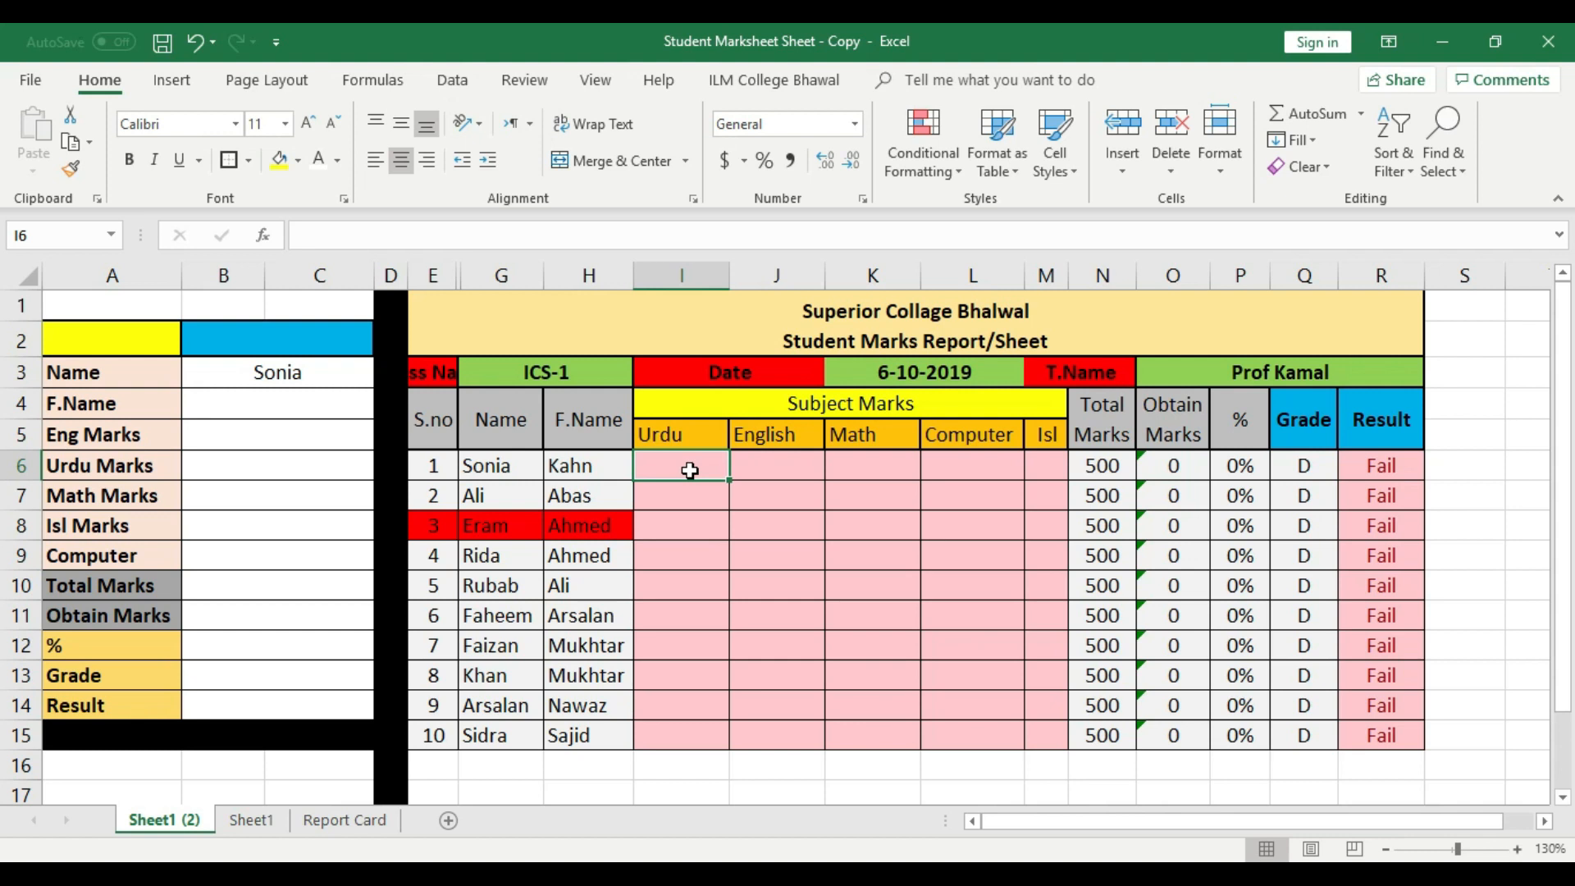
text(25)
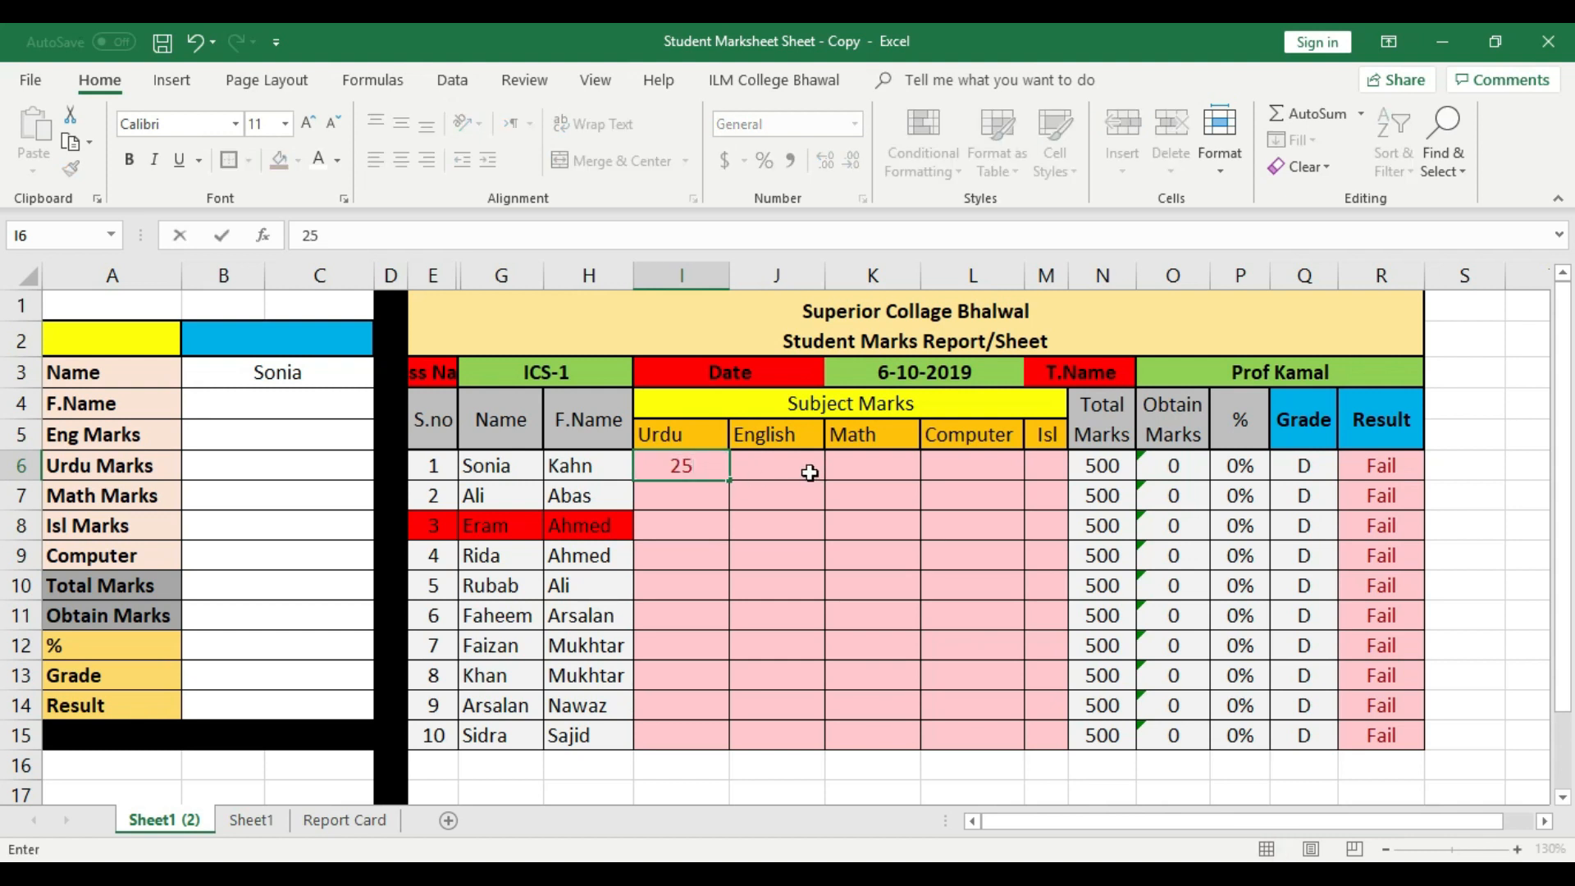
click(810, 472)
text(35)
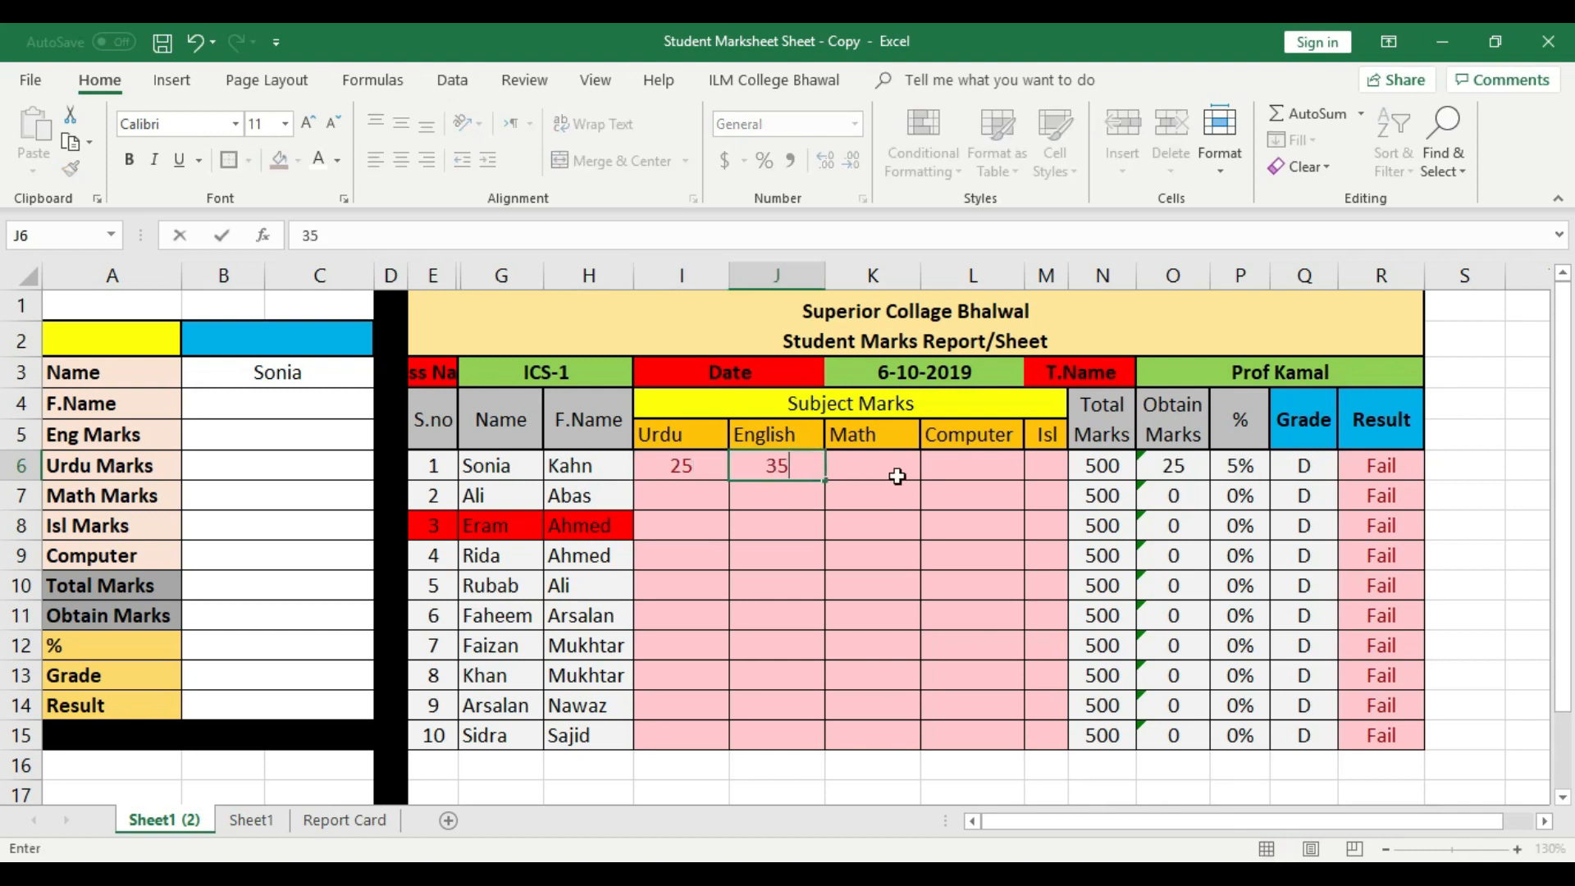
click(900, 478)
text(50)
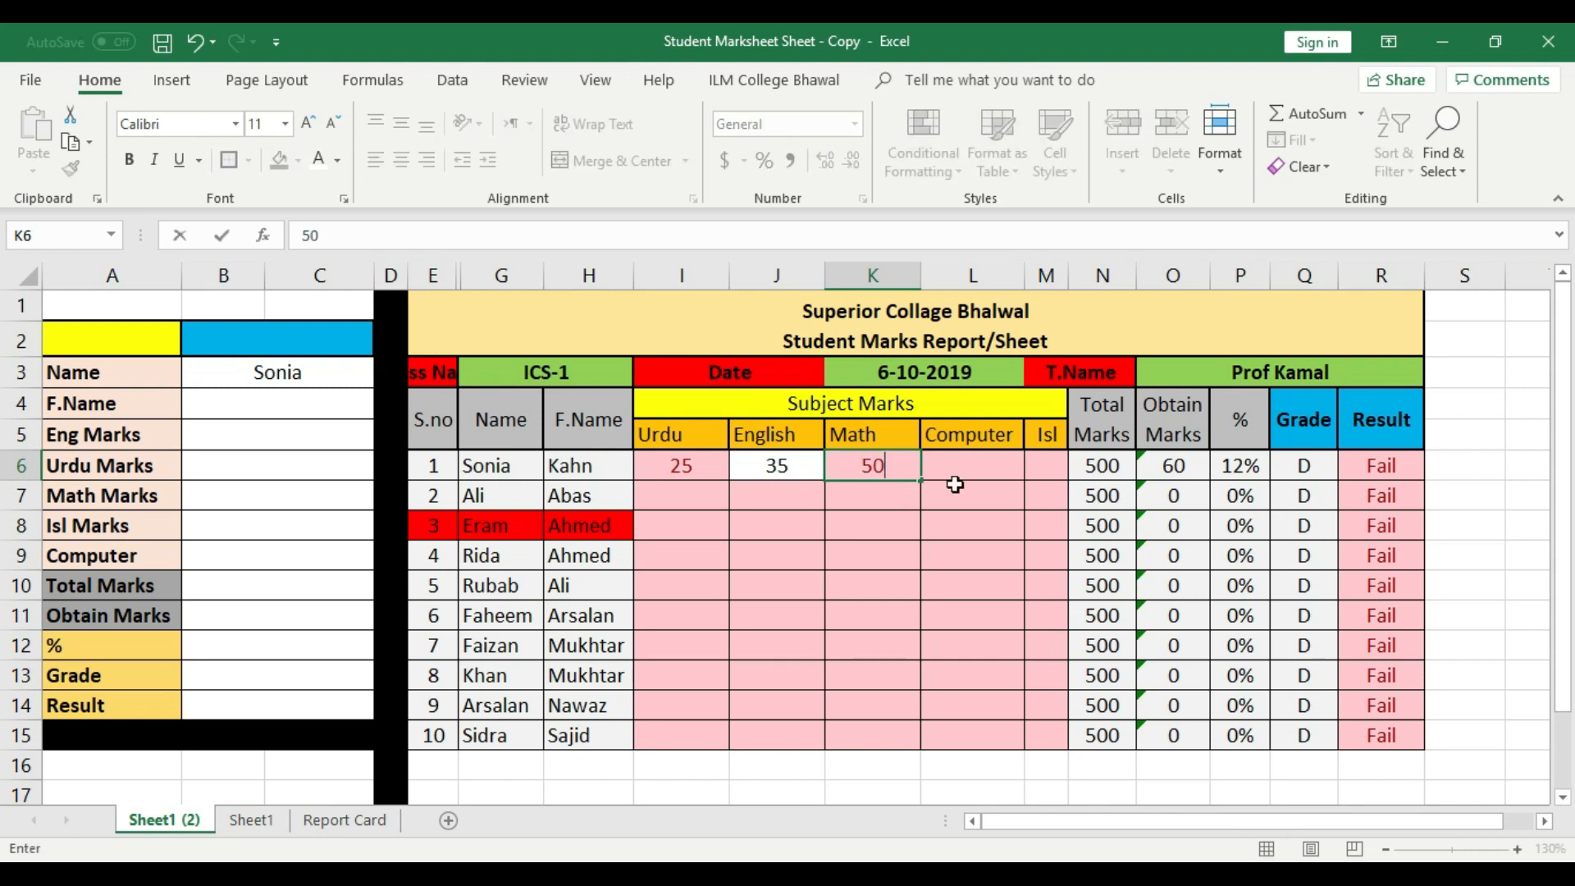
click(974, 480)
text(70)
click(1044, 466)
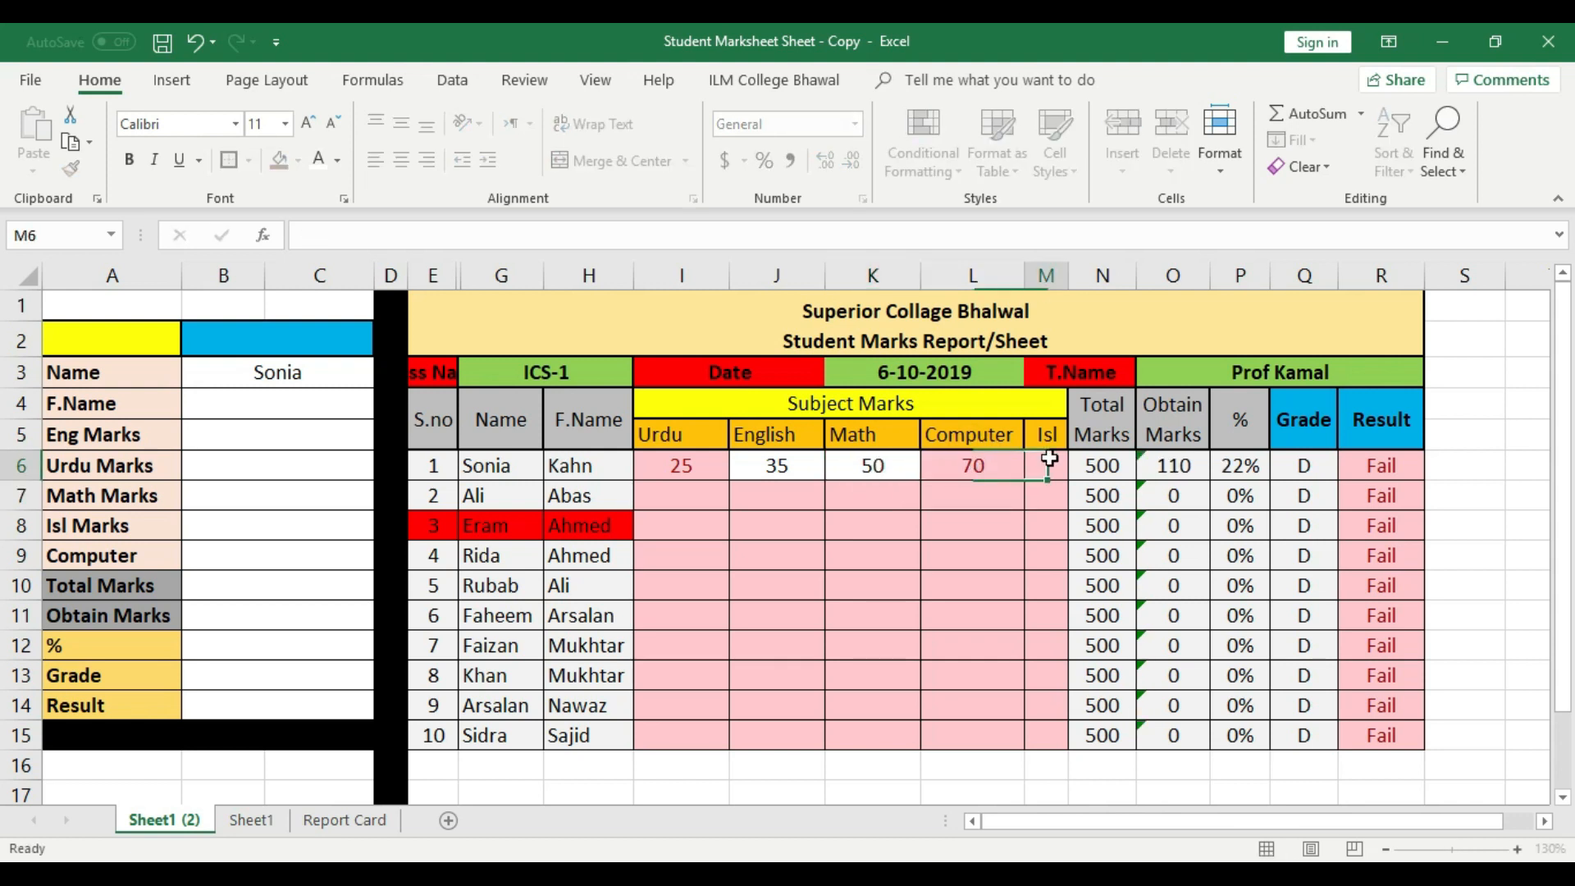
text(50)
click(1026, 516)
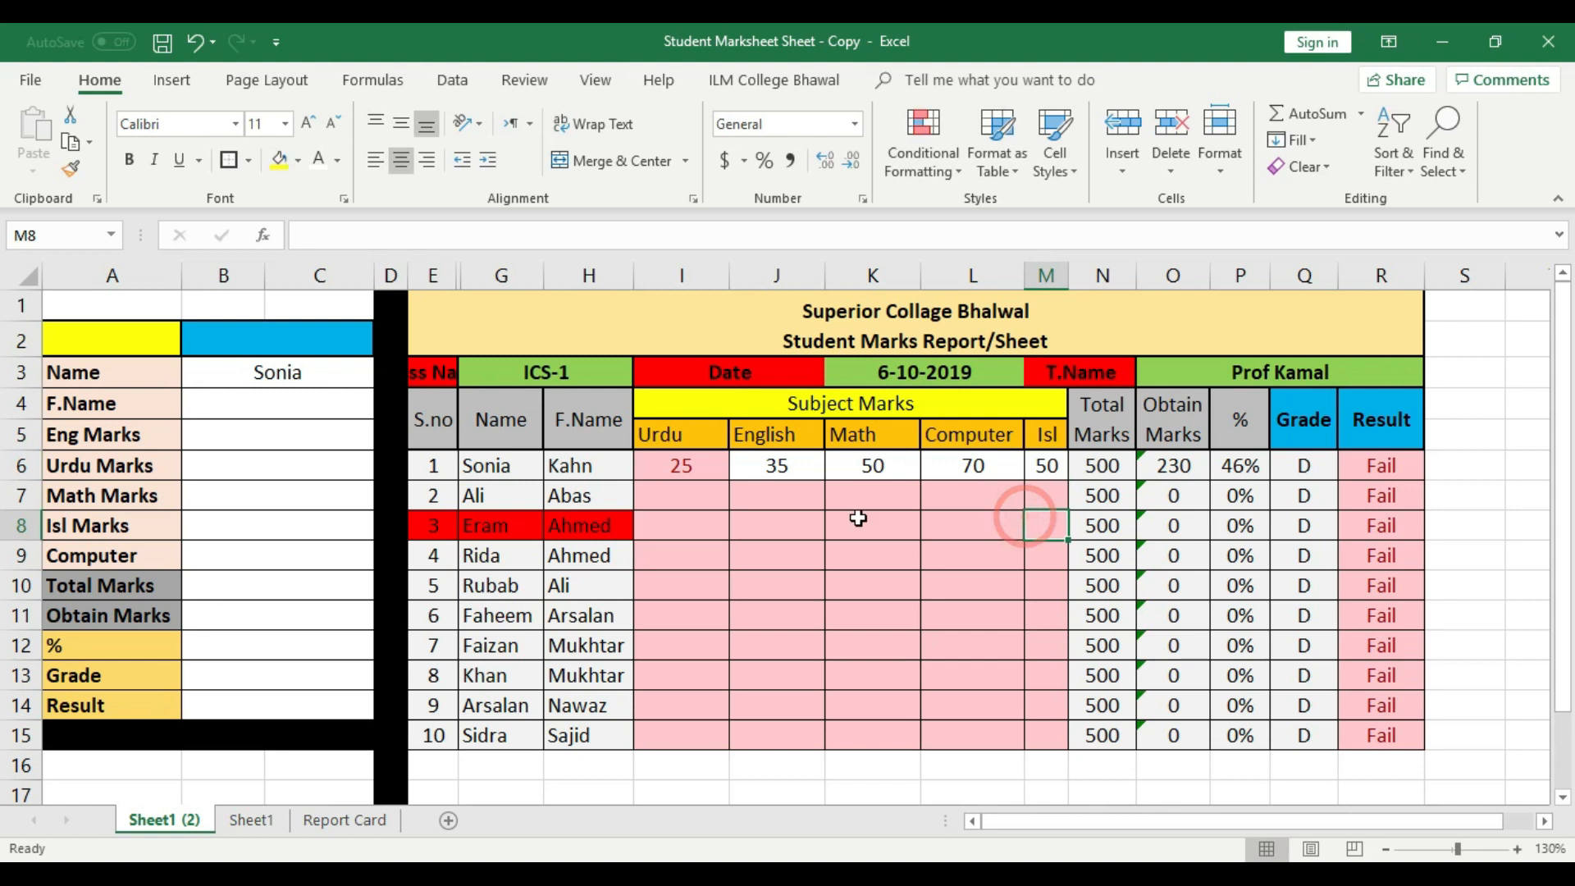
- Enter the marks in row 7: Urdu 45, English 55, Math 65, Computer 75 and Isl 85
click(702, 498)
text(45)
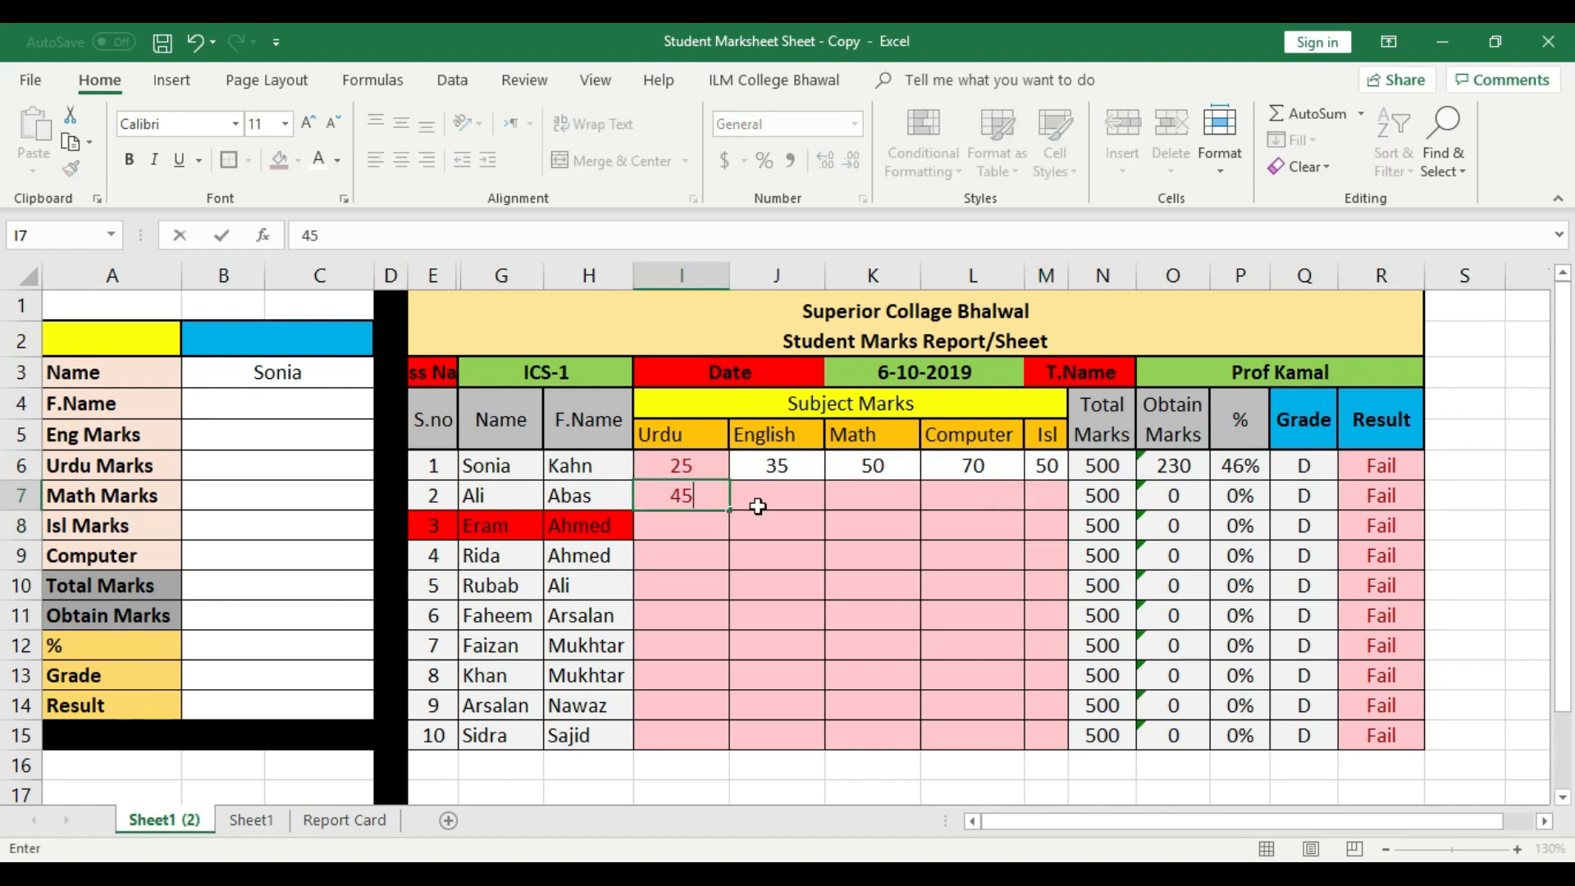
click(775, 495)
text(55)
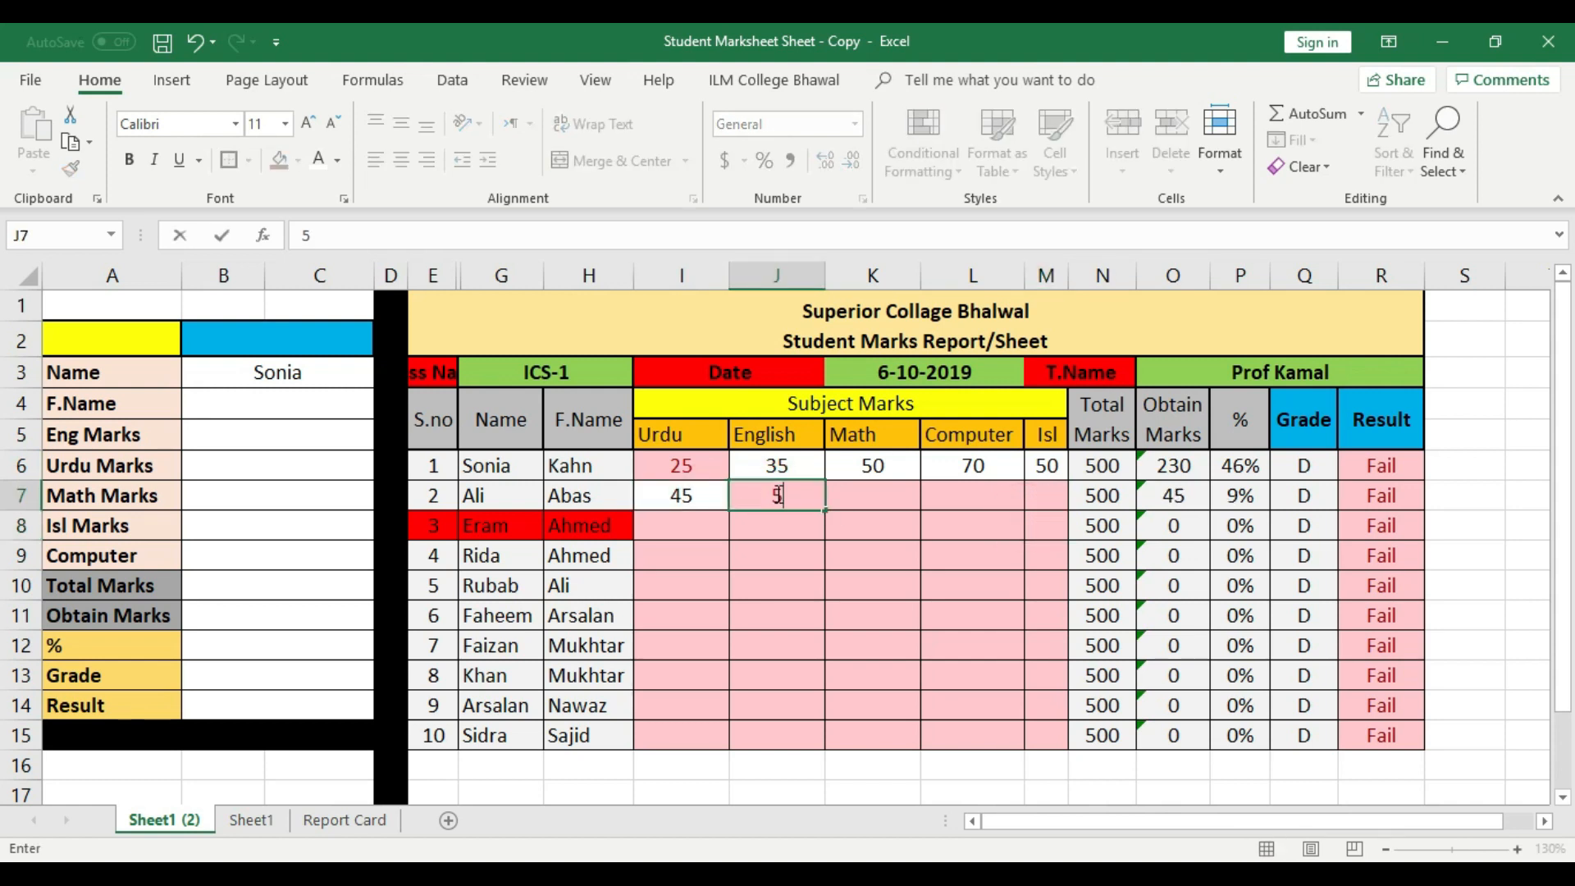
click(857, 495)
text(65)
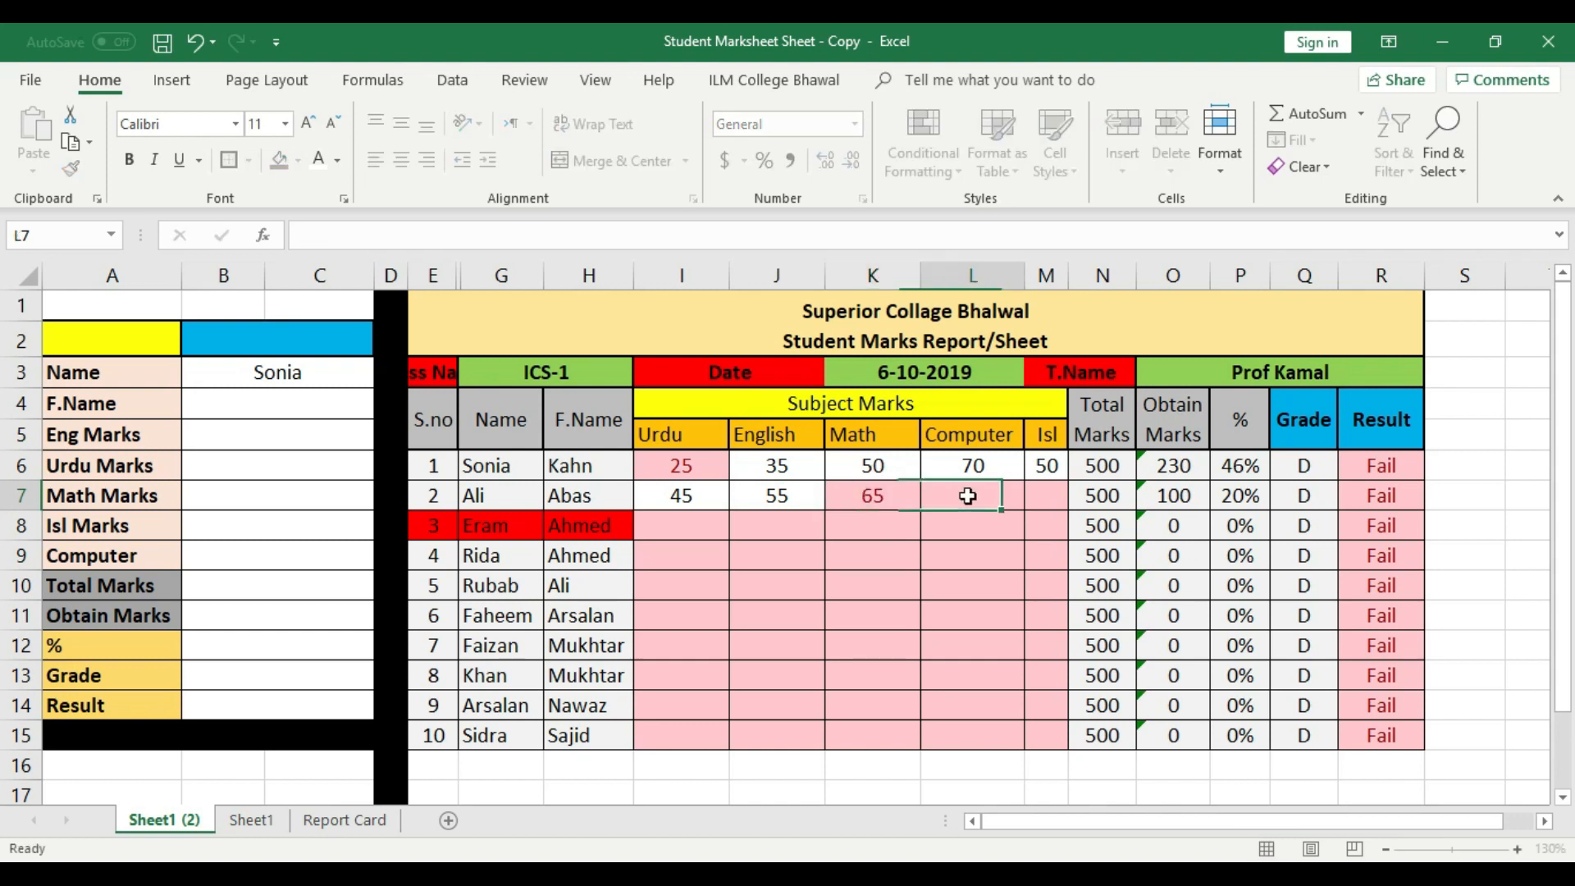
click(968, 496)
text(75)
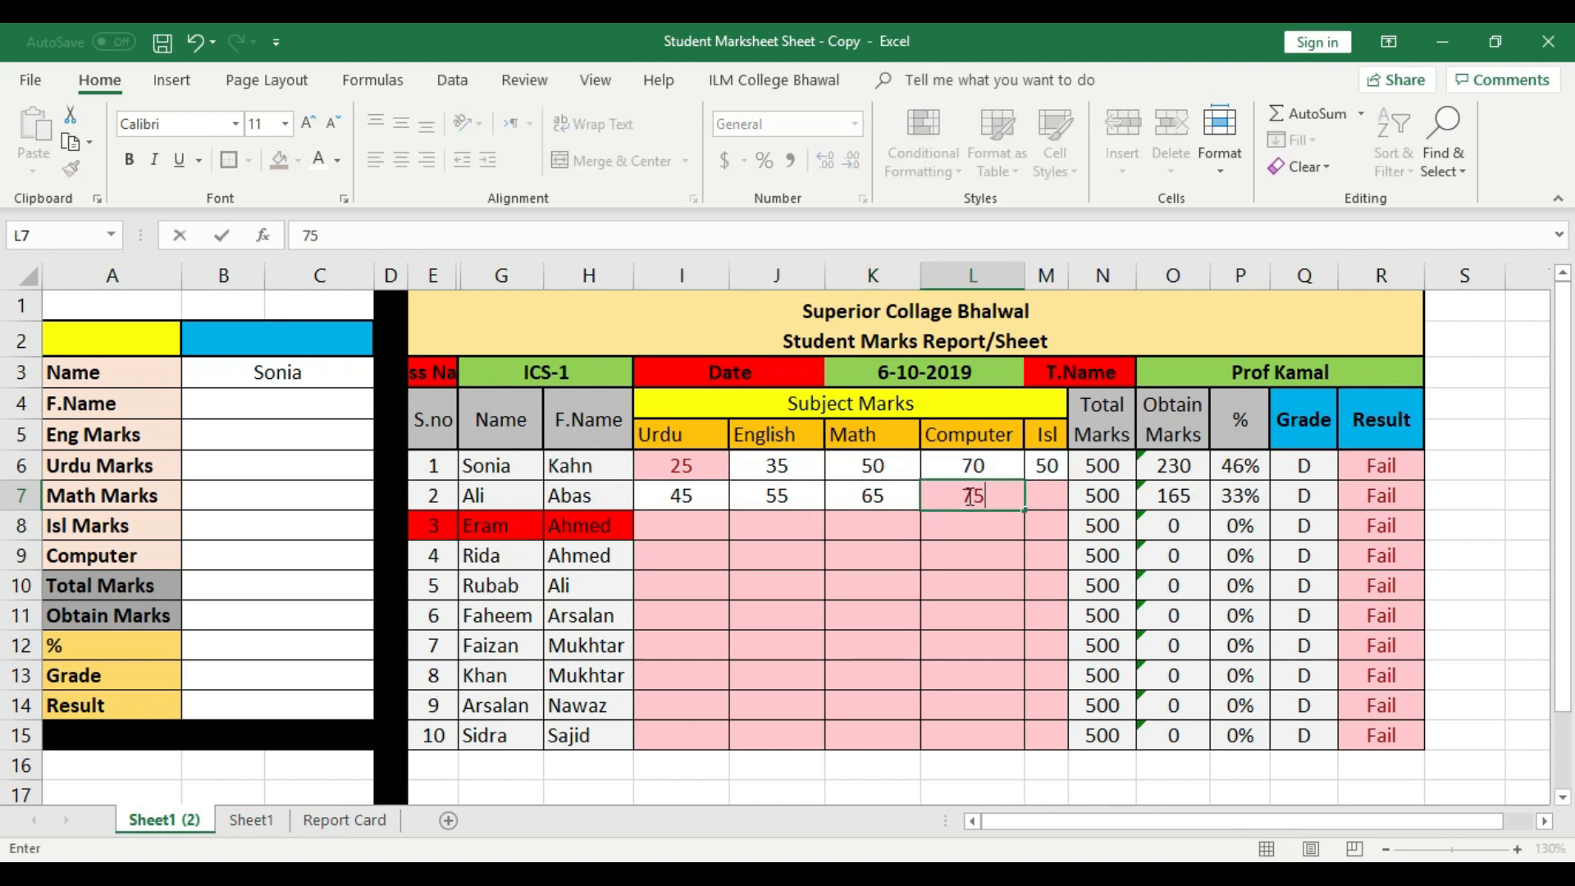
click(1063, 505)
text(8)
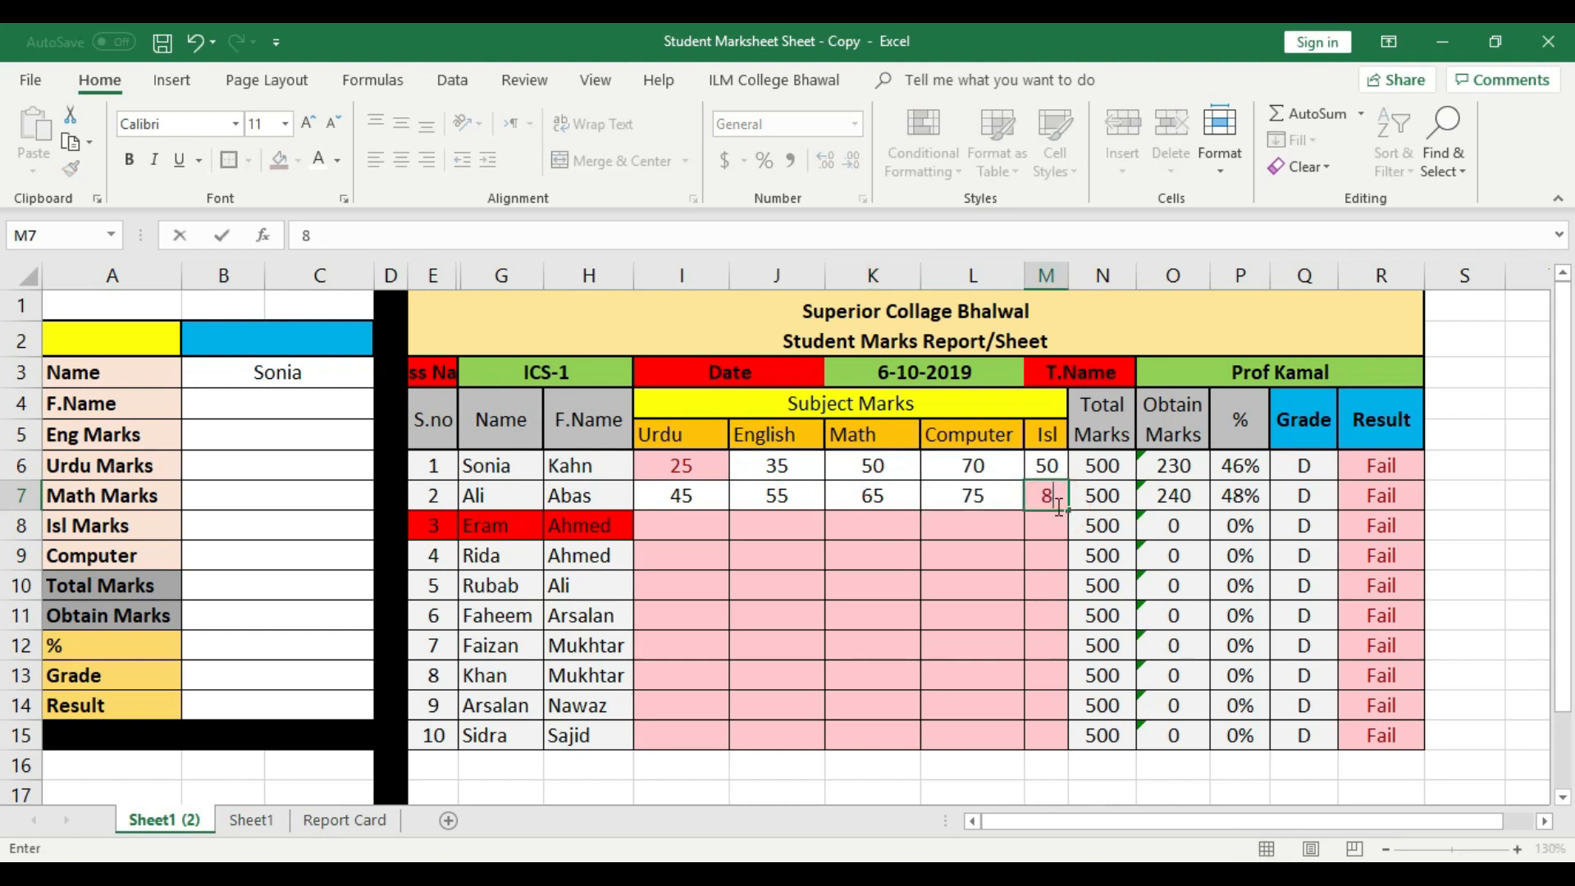
text(5)
click(1035, 552)
- Enter the marks in row 8: Urdu 45, English 65, Math 67, Computer 69 and Isl 40
drag(653, 519, 1043, 735)
click(707, 635)
click(697, 531)
text(45)
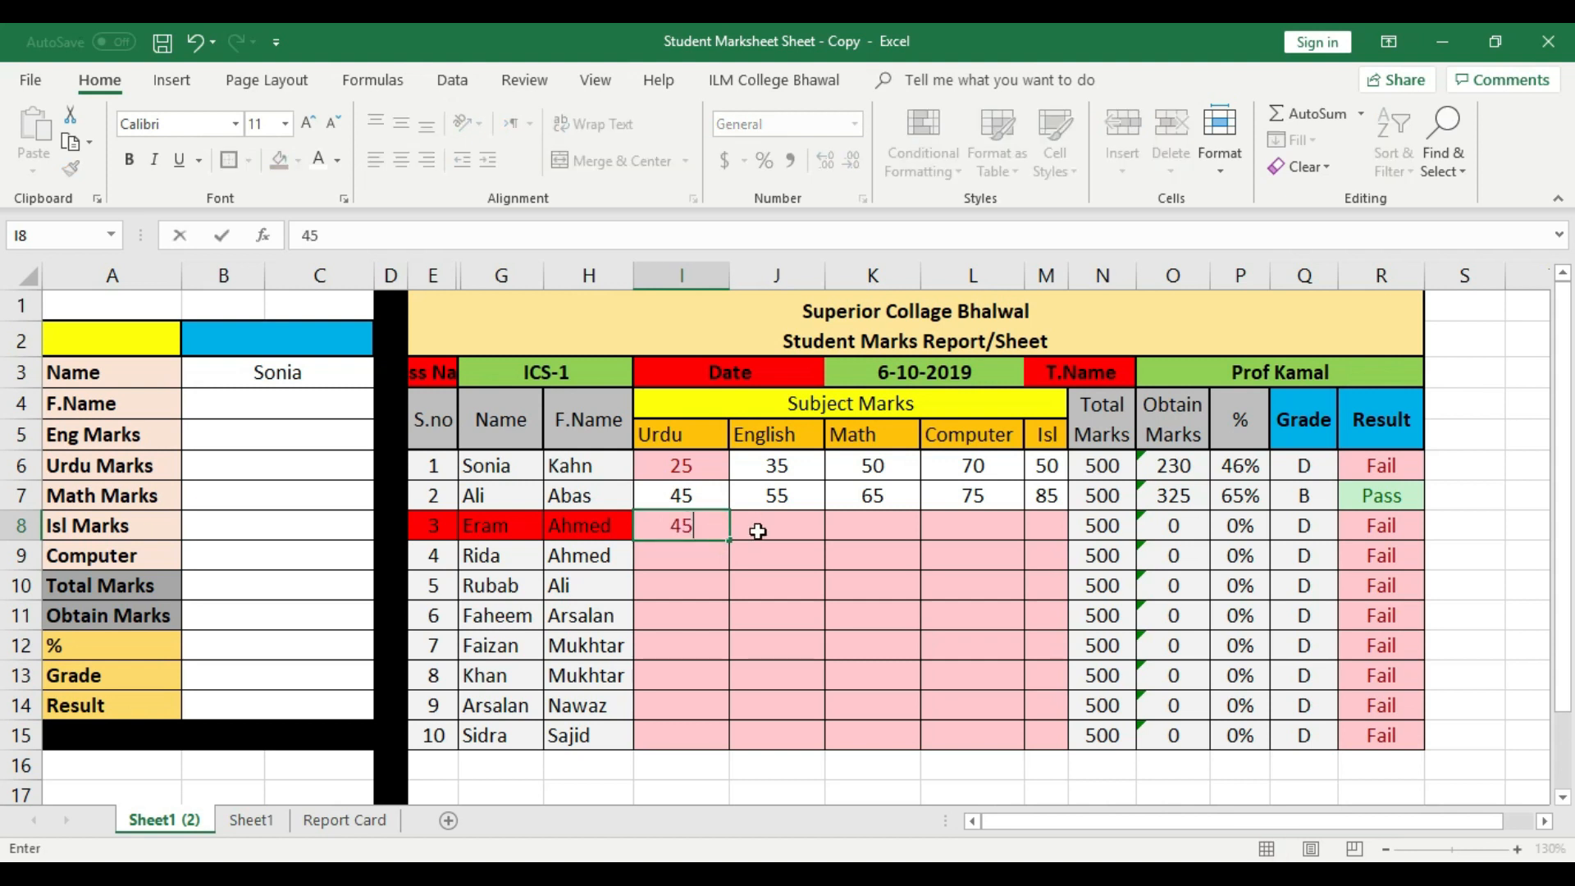
click(792, 530)
text(65)
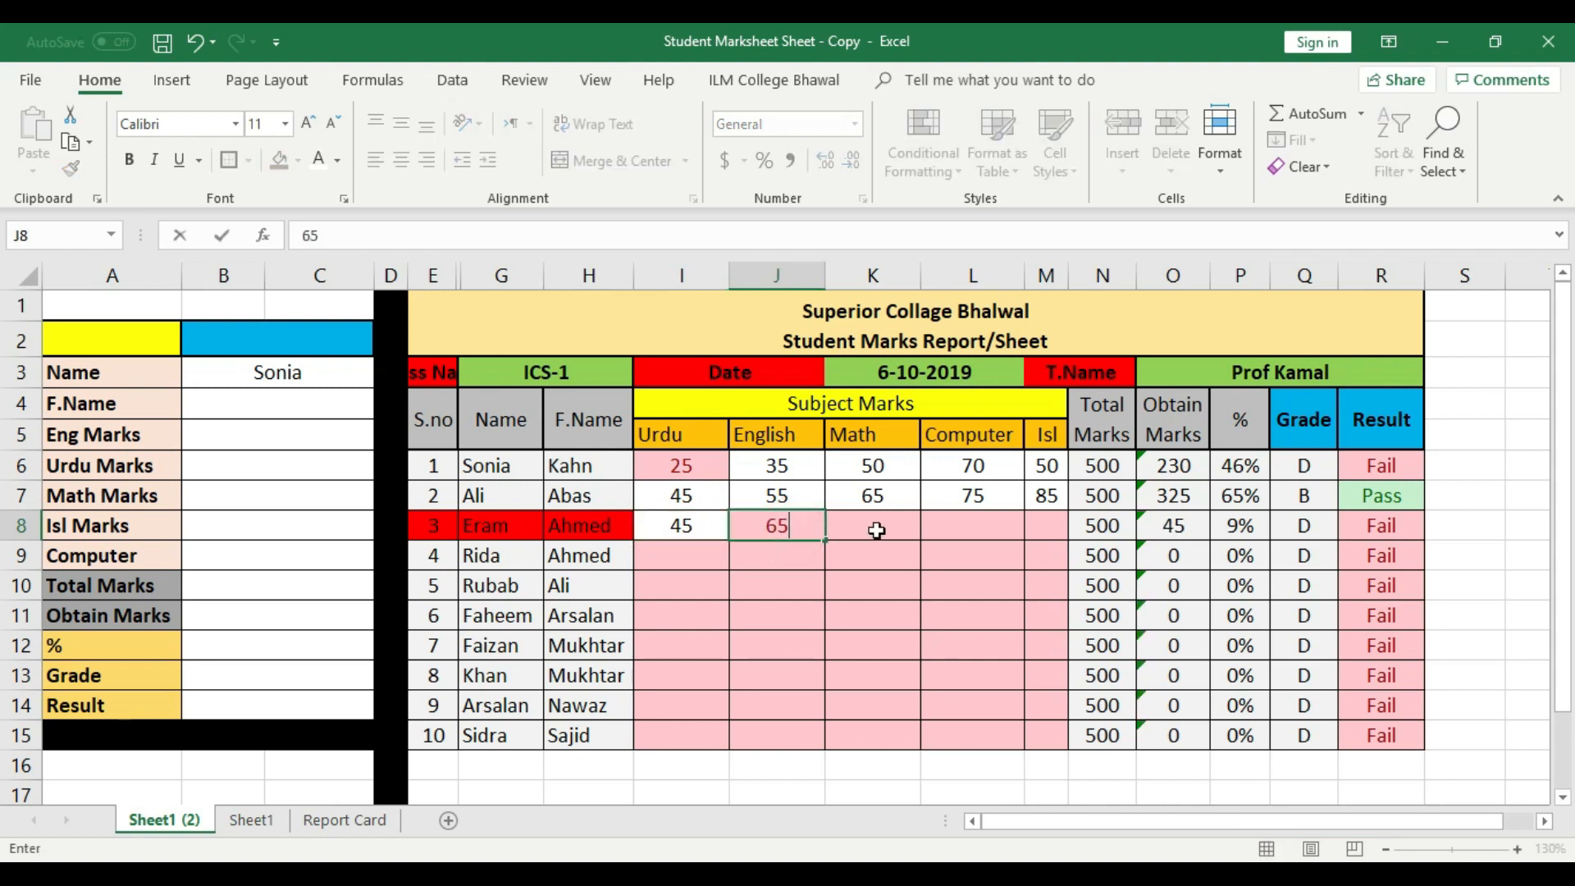
click(874, 531)
text(67)
click(949, 530)
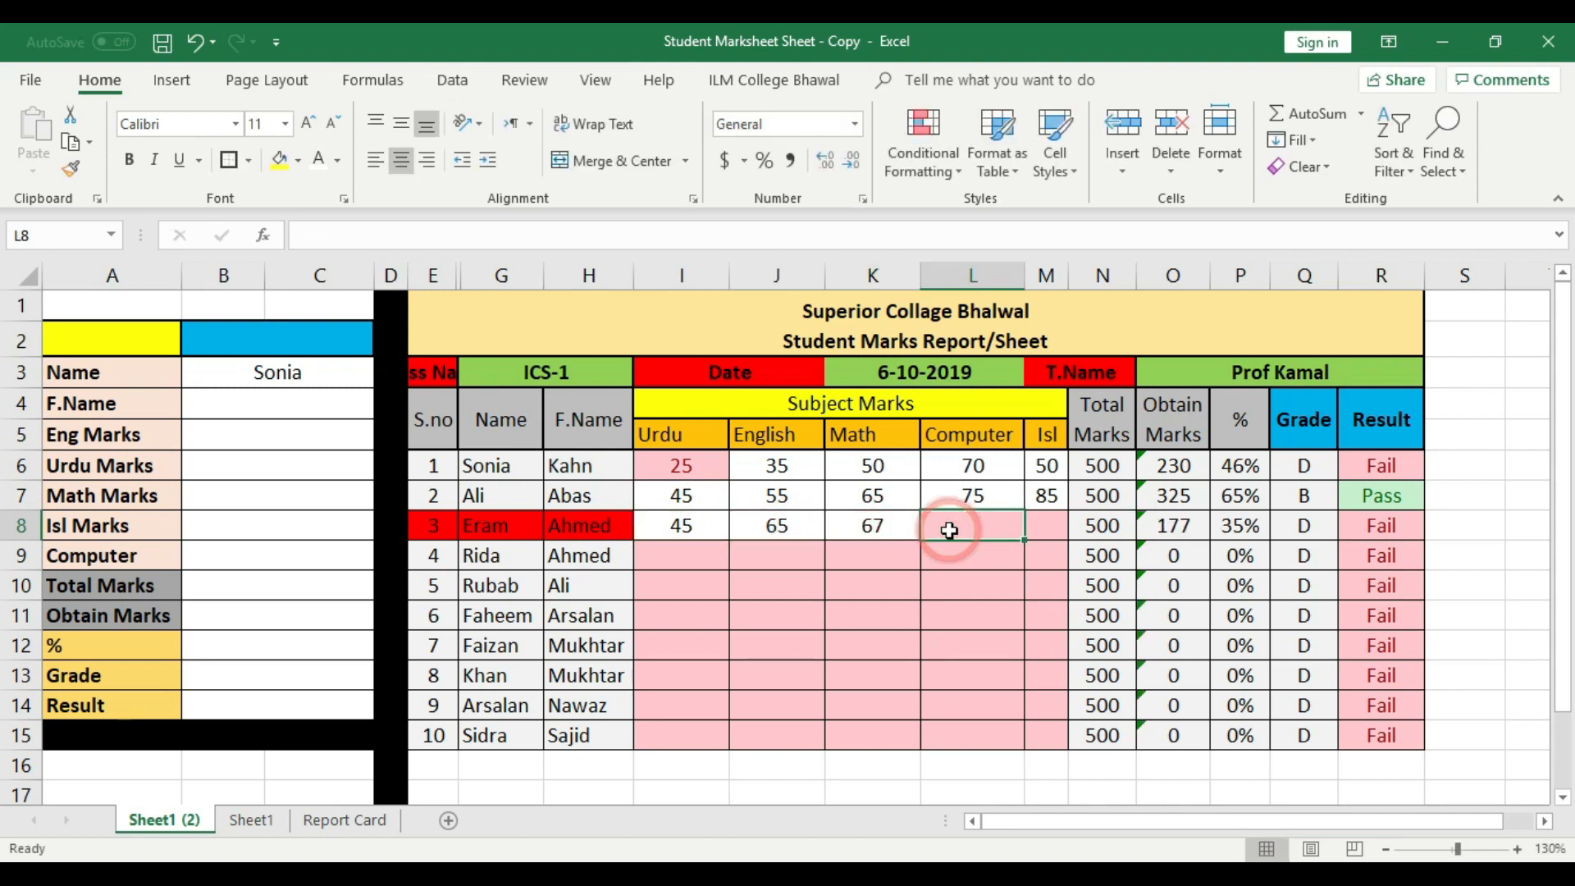
text(69)
click(1038, 534)
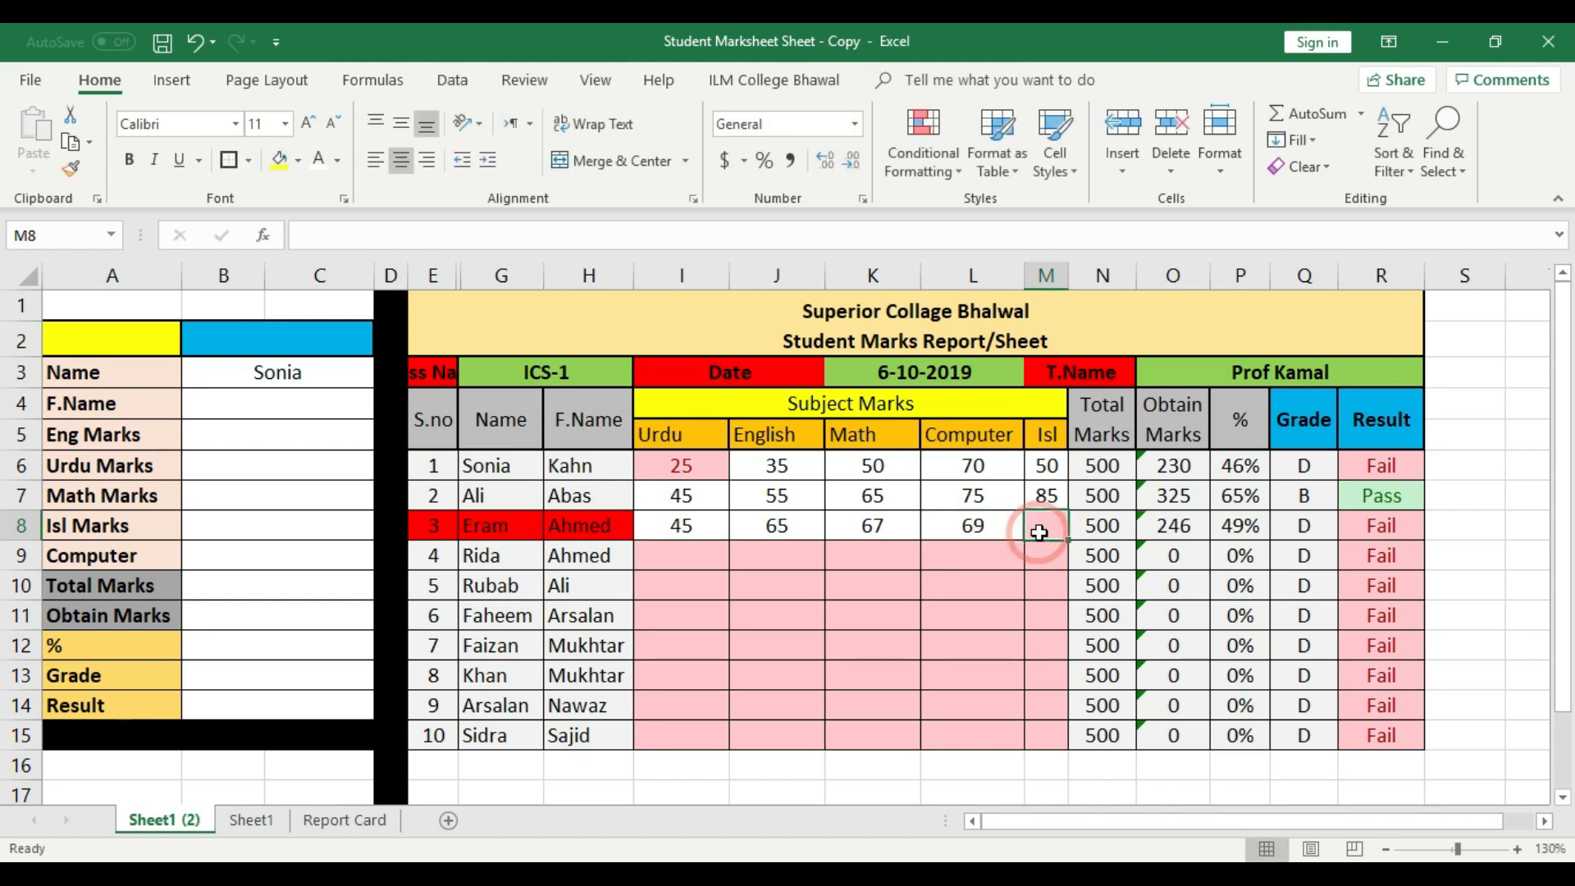
text(4)
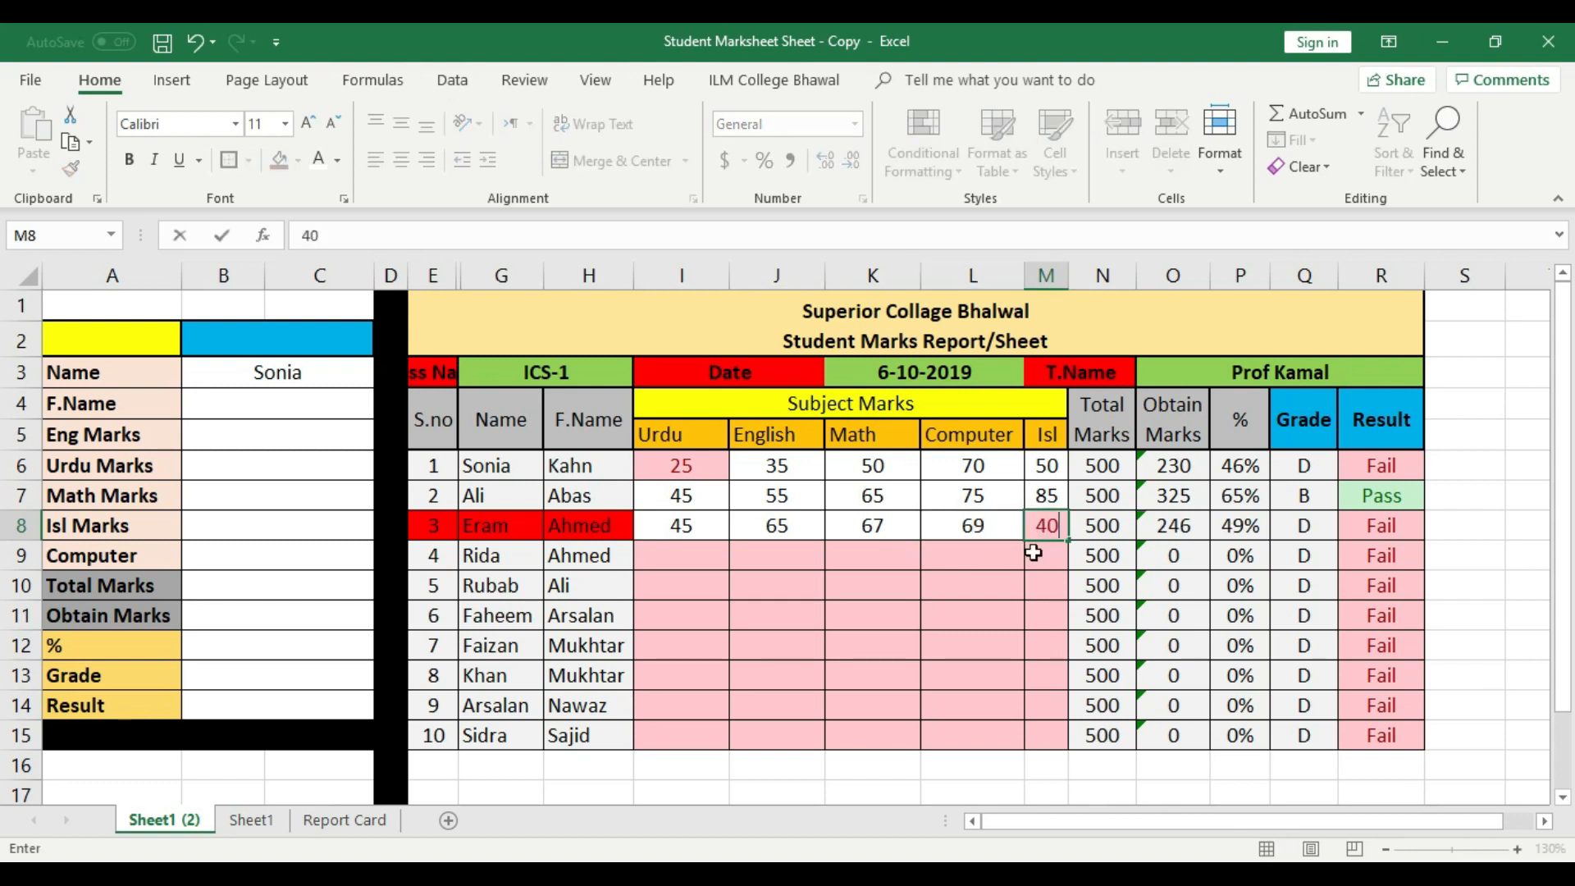
text(0)
key(Return)
- Enter the marks in row 9: Urdu 40, English 38, Math 39, Computer 45 and Isl 47
click(676, 564)
text(40)
click(765, 555)
text(38)
click(846, 555)
text(39)
click(933, 555)
text(45)
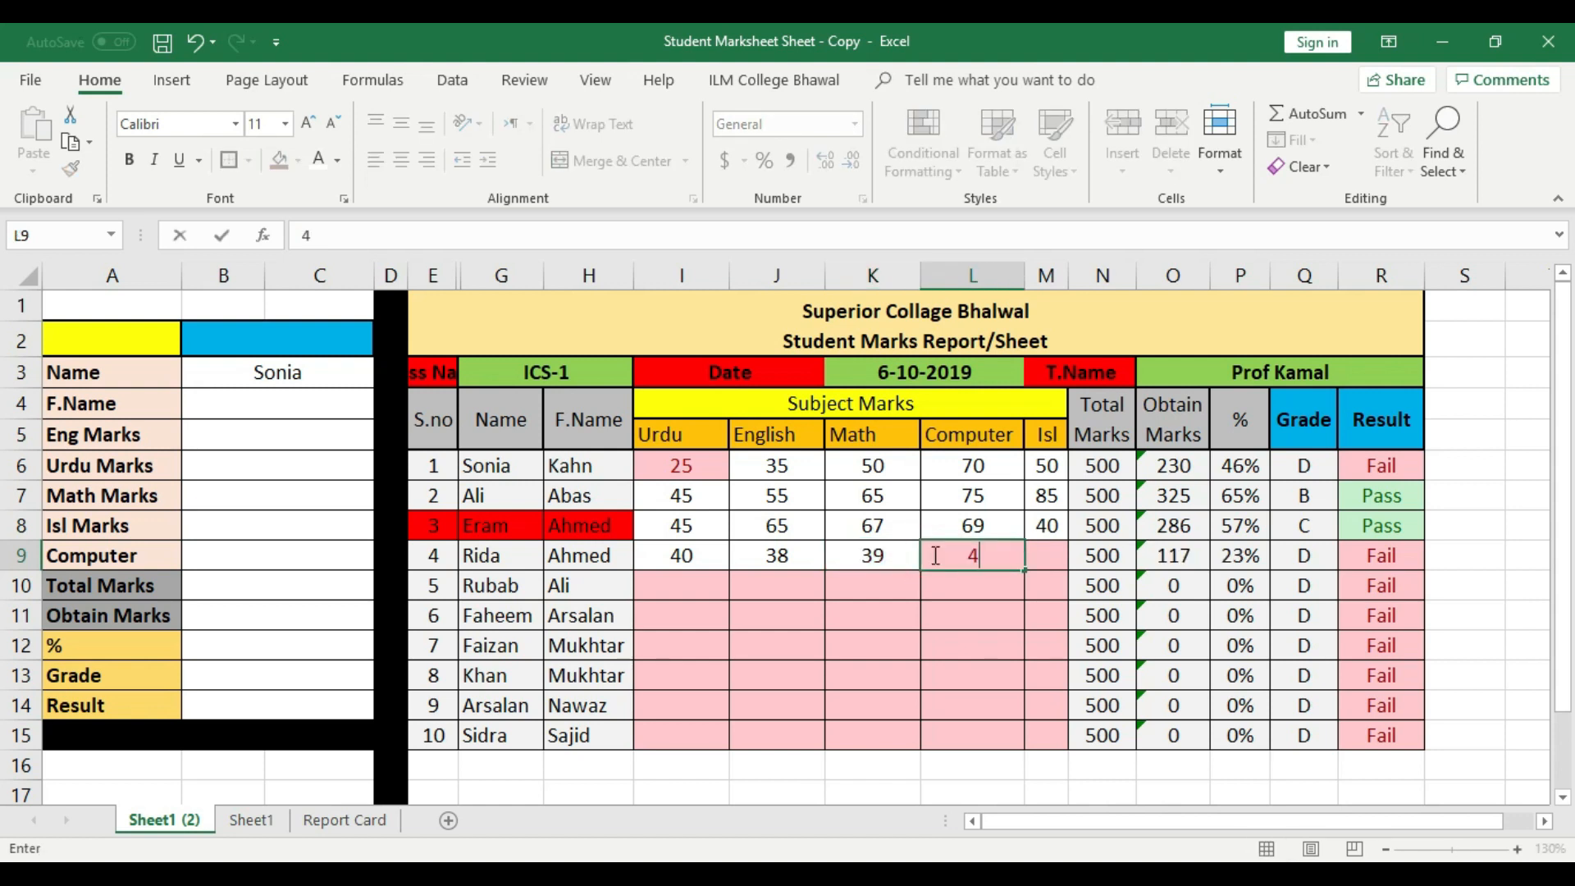
click(1043, 563)
text(47)
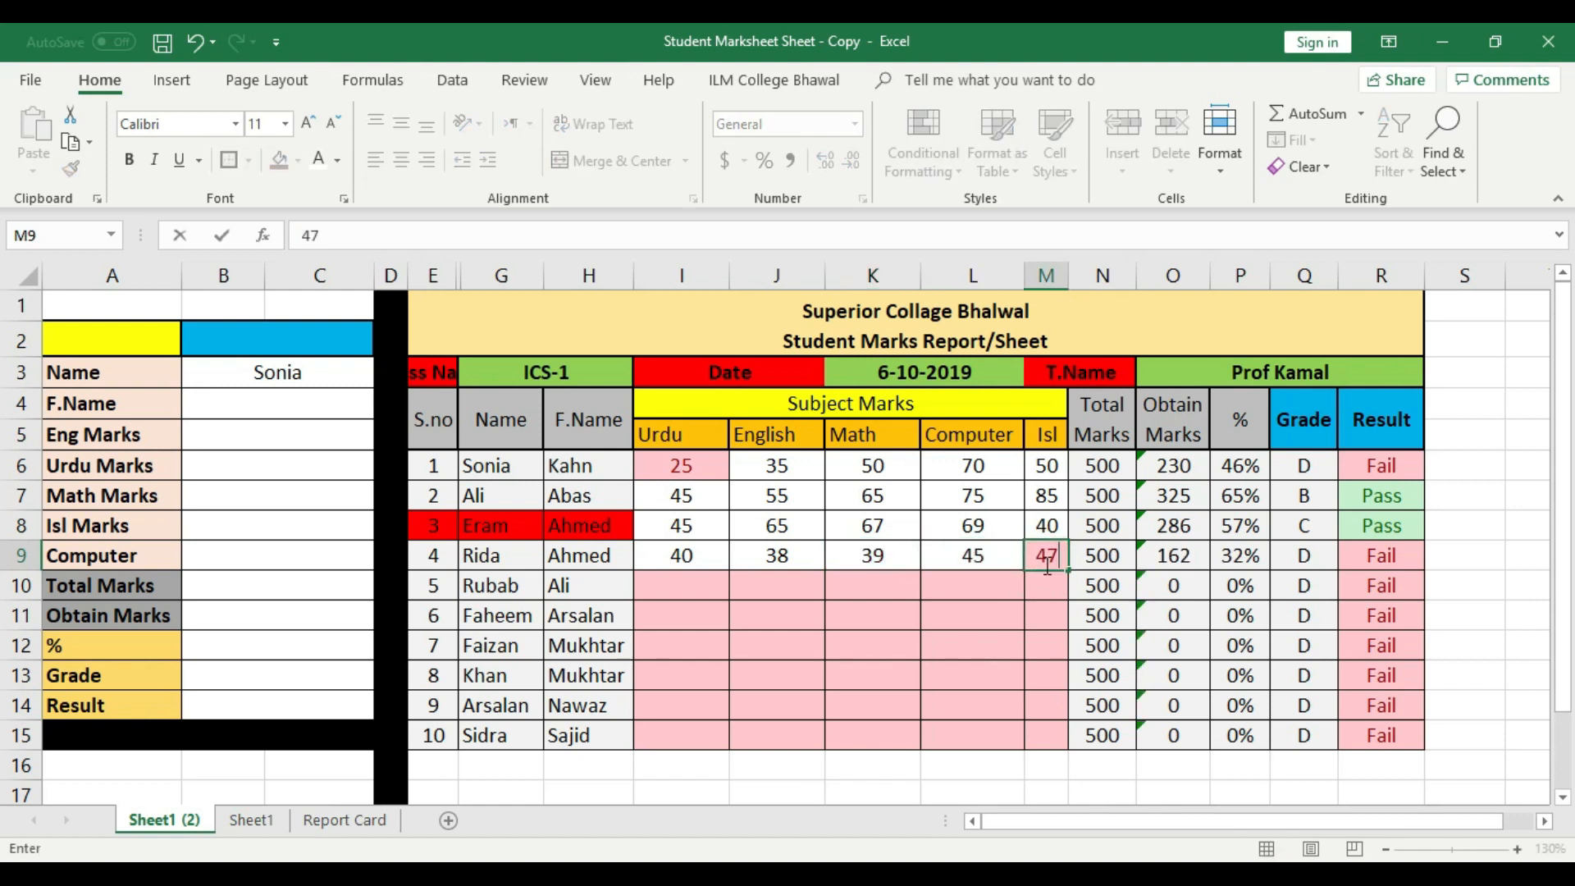
click(1025, 609)
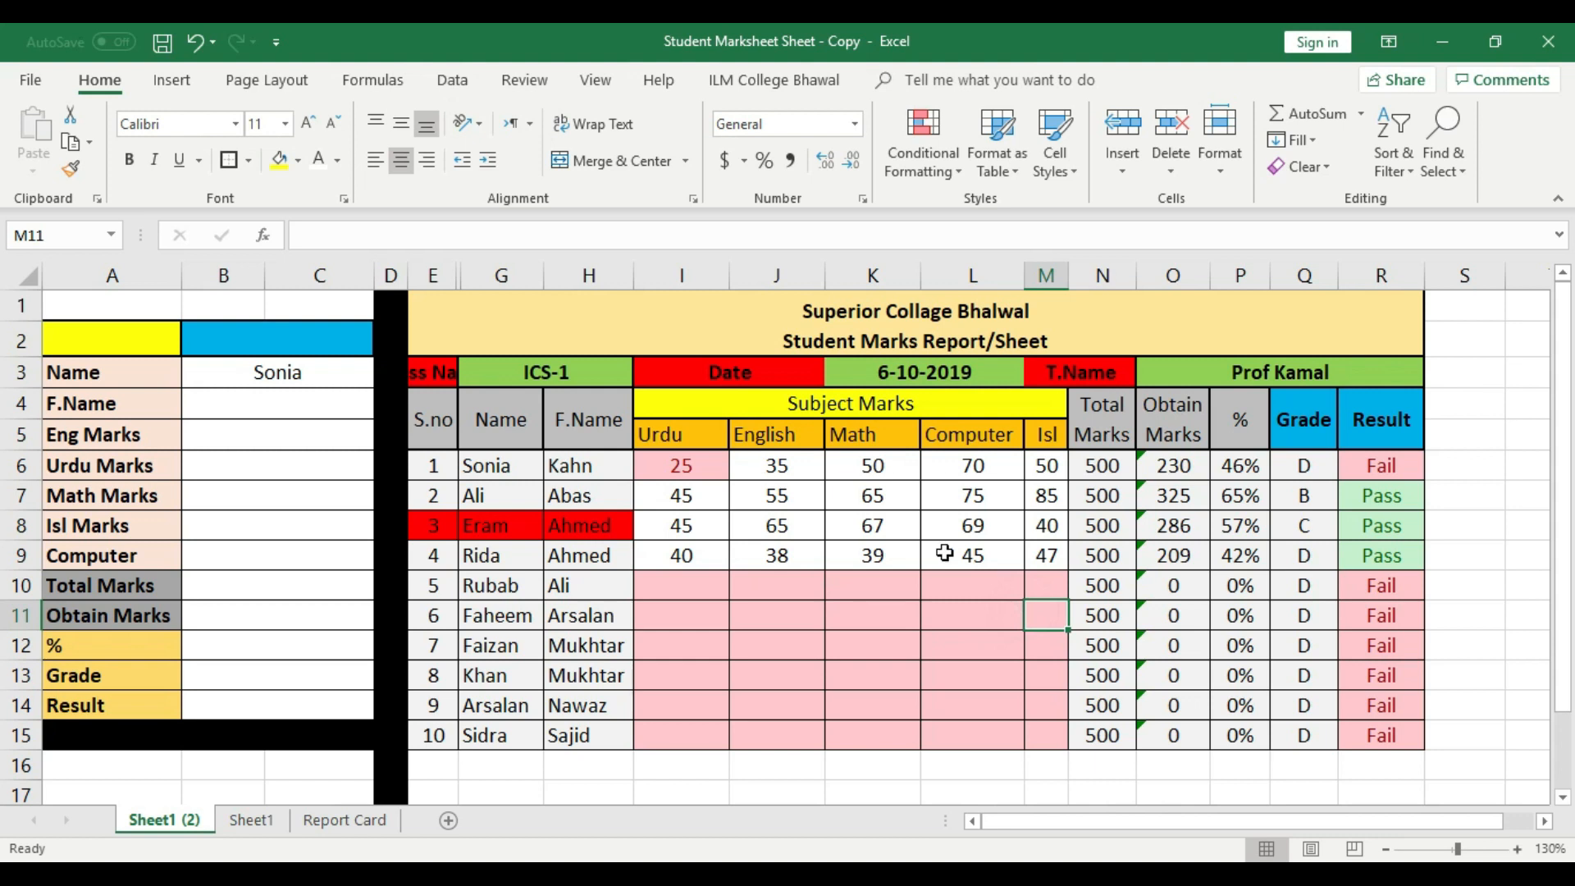
- Correct the spelling of the first student's father's name in H6
drag(1047, 585, 696, 727)
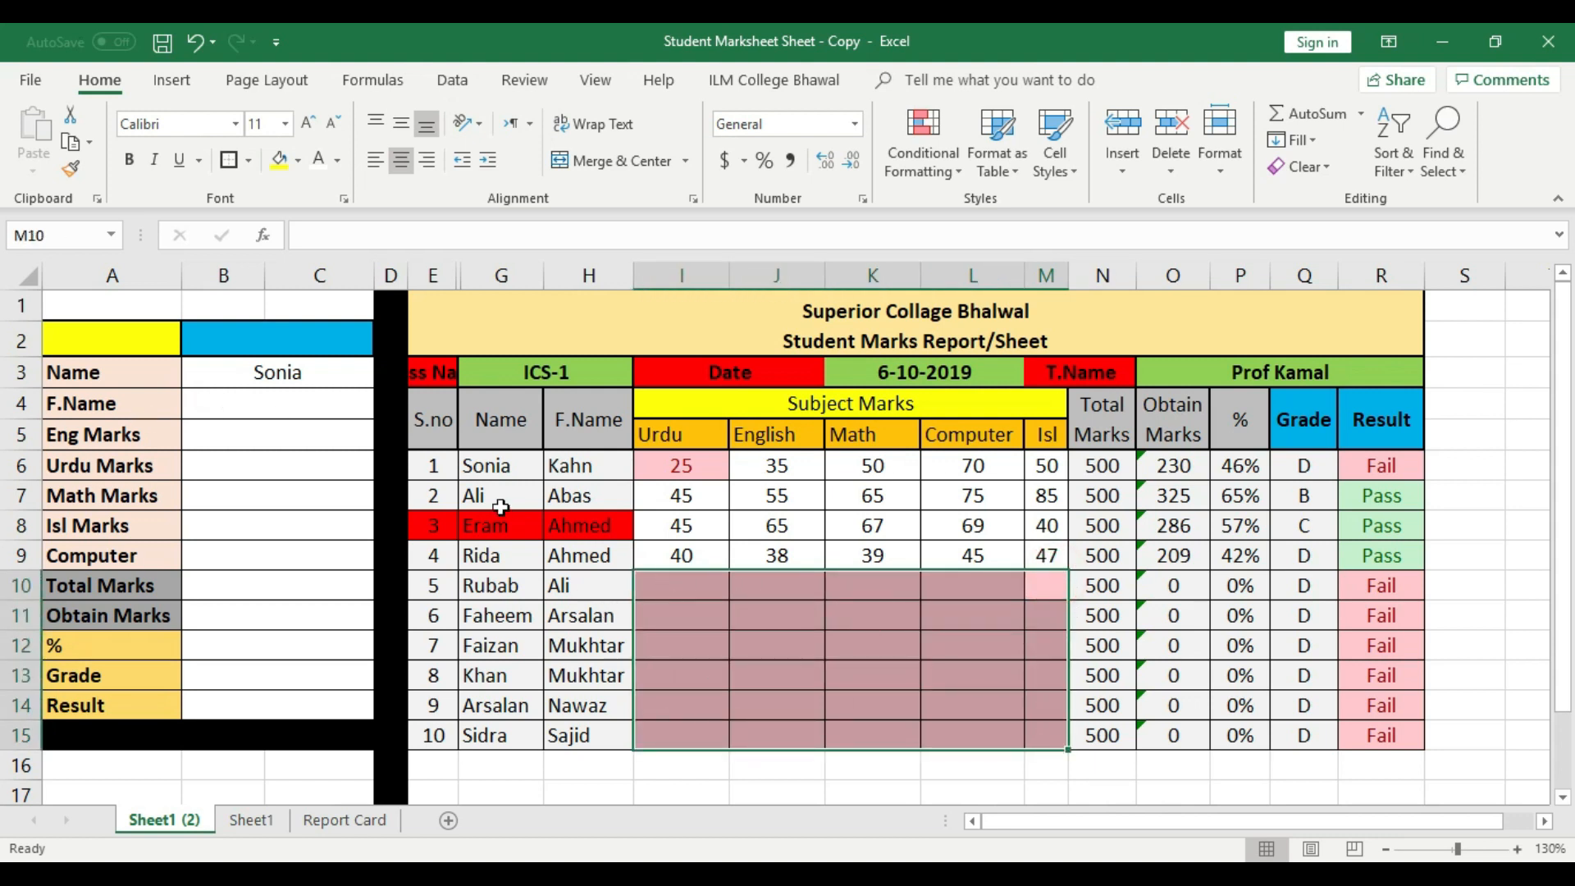
click(500, 465)
click(566, 466)
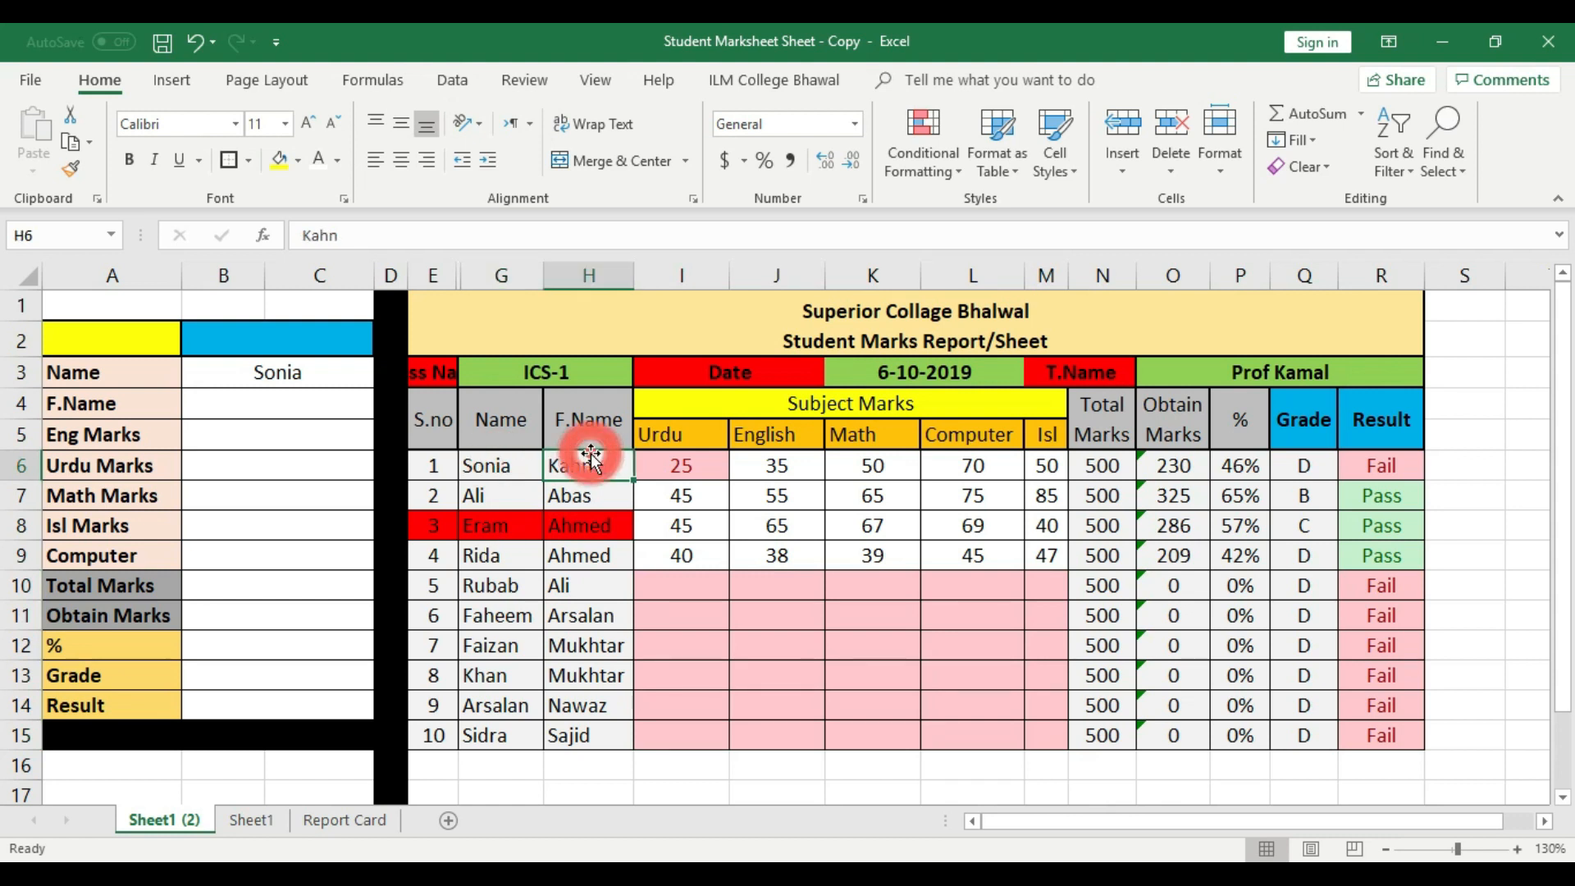
text(Khan)
key(Return)
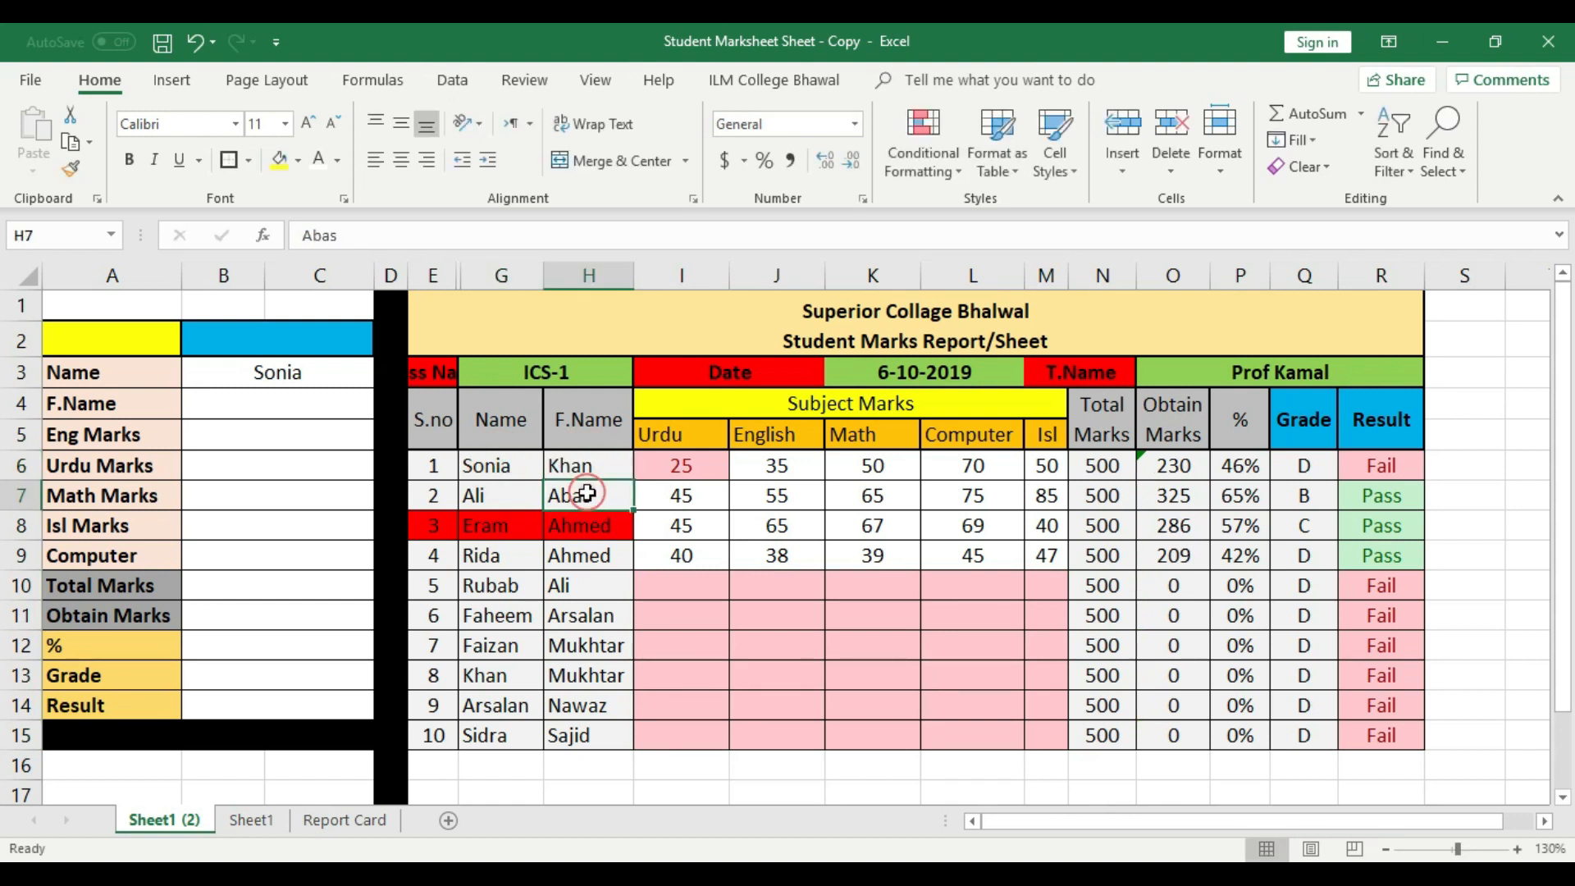
click(312, 371)
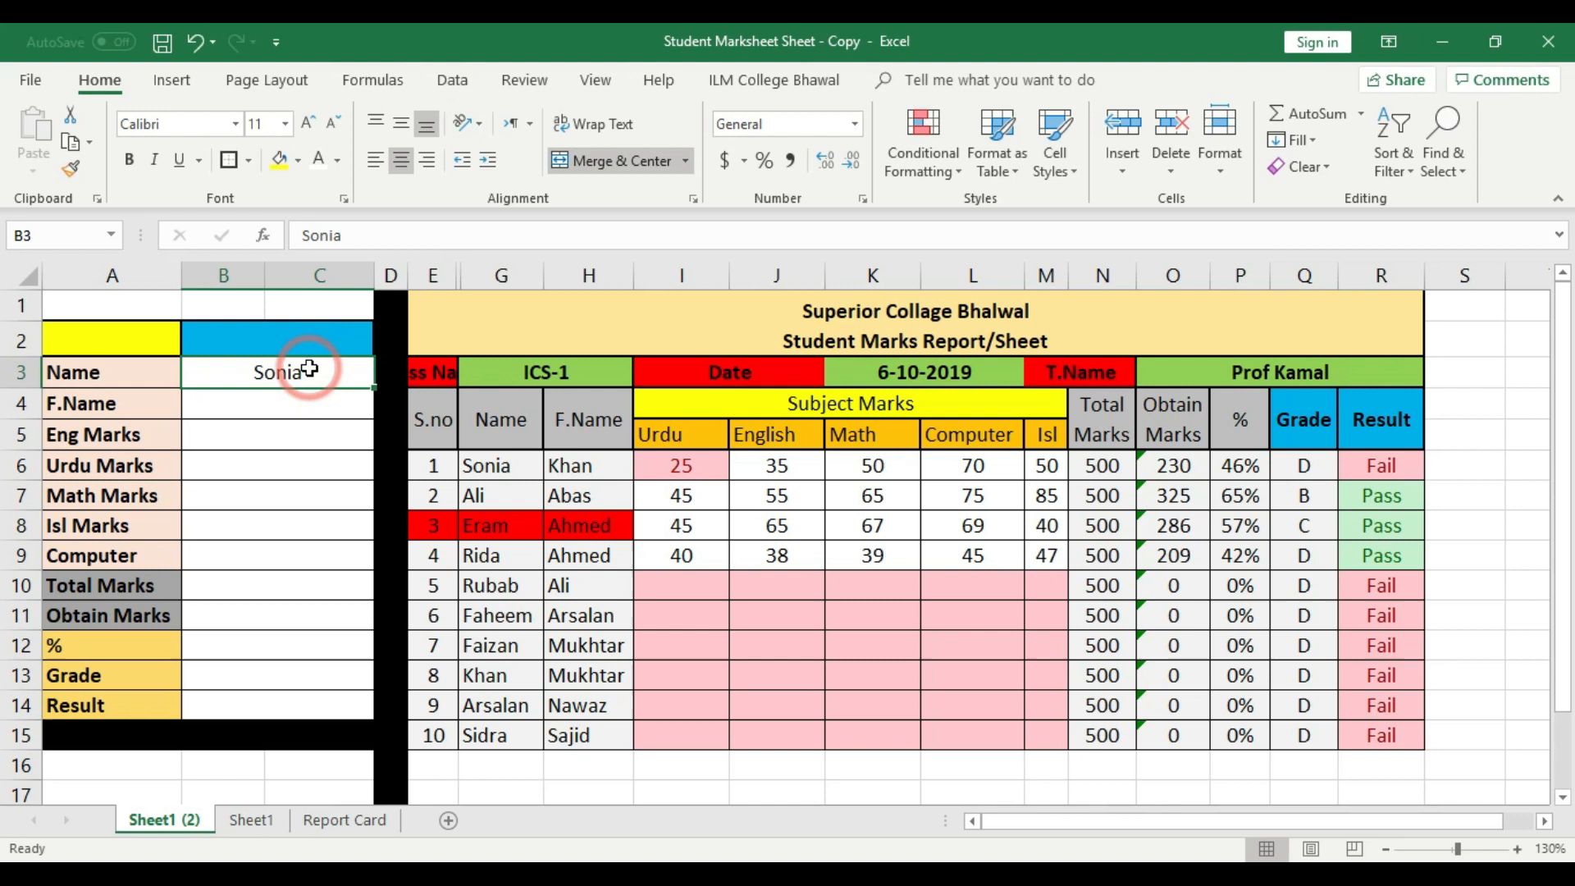
click(521, 494)
click(514, 526)
click(492, 555)
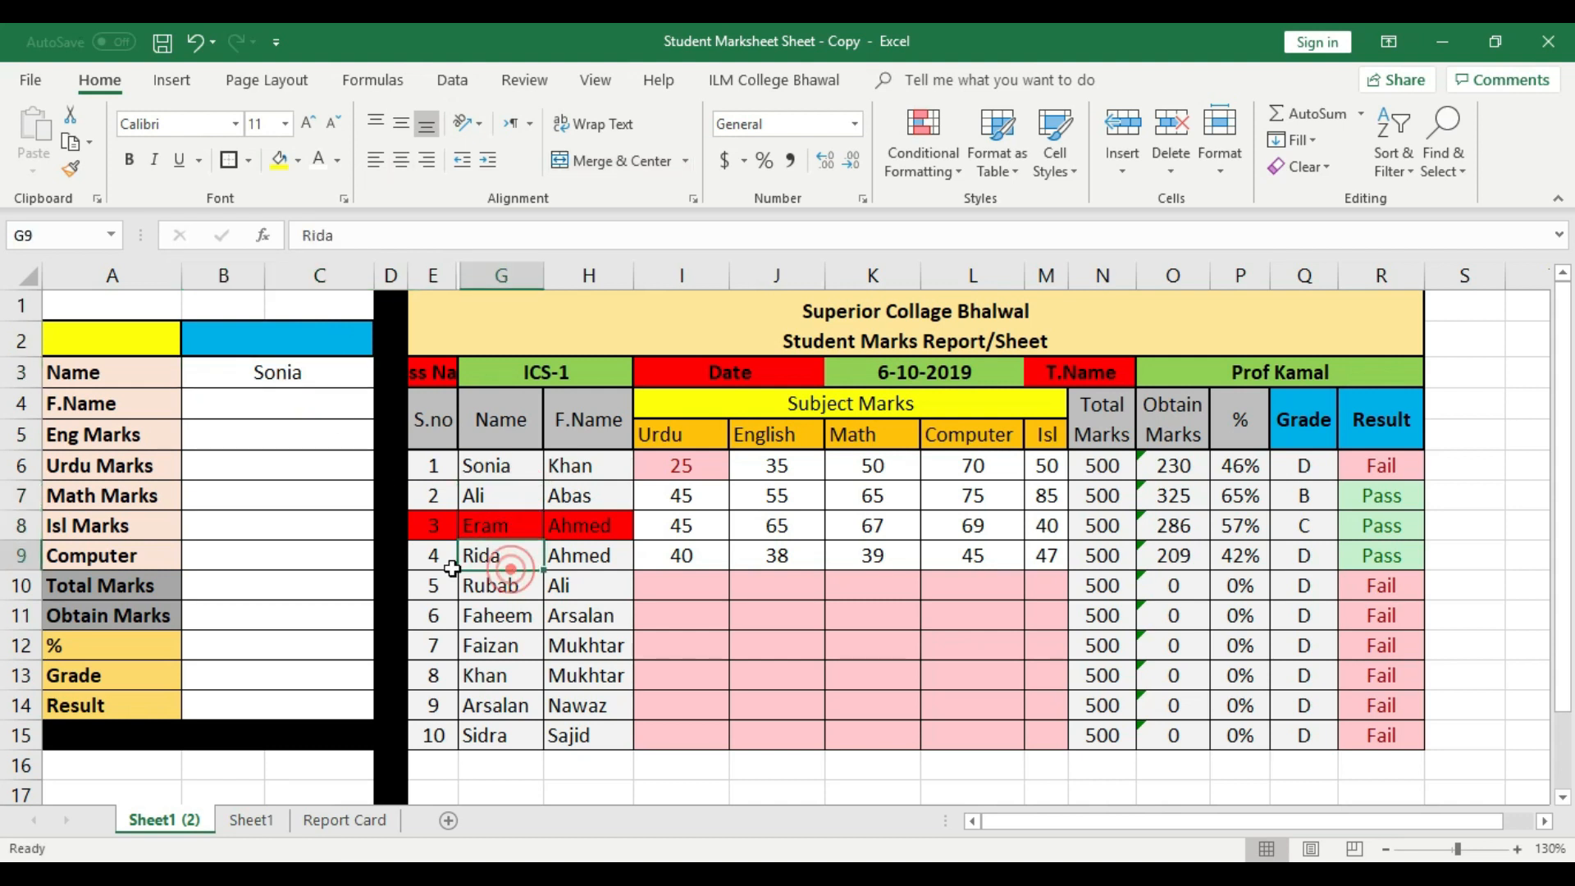
drag(300, 402, 313, 681)
- Clear the contents of the unused student rows E10:R15 and remove their fill colour
drag(443, 586, 1406, 736)
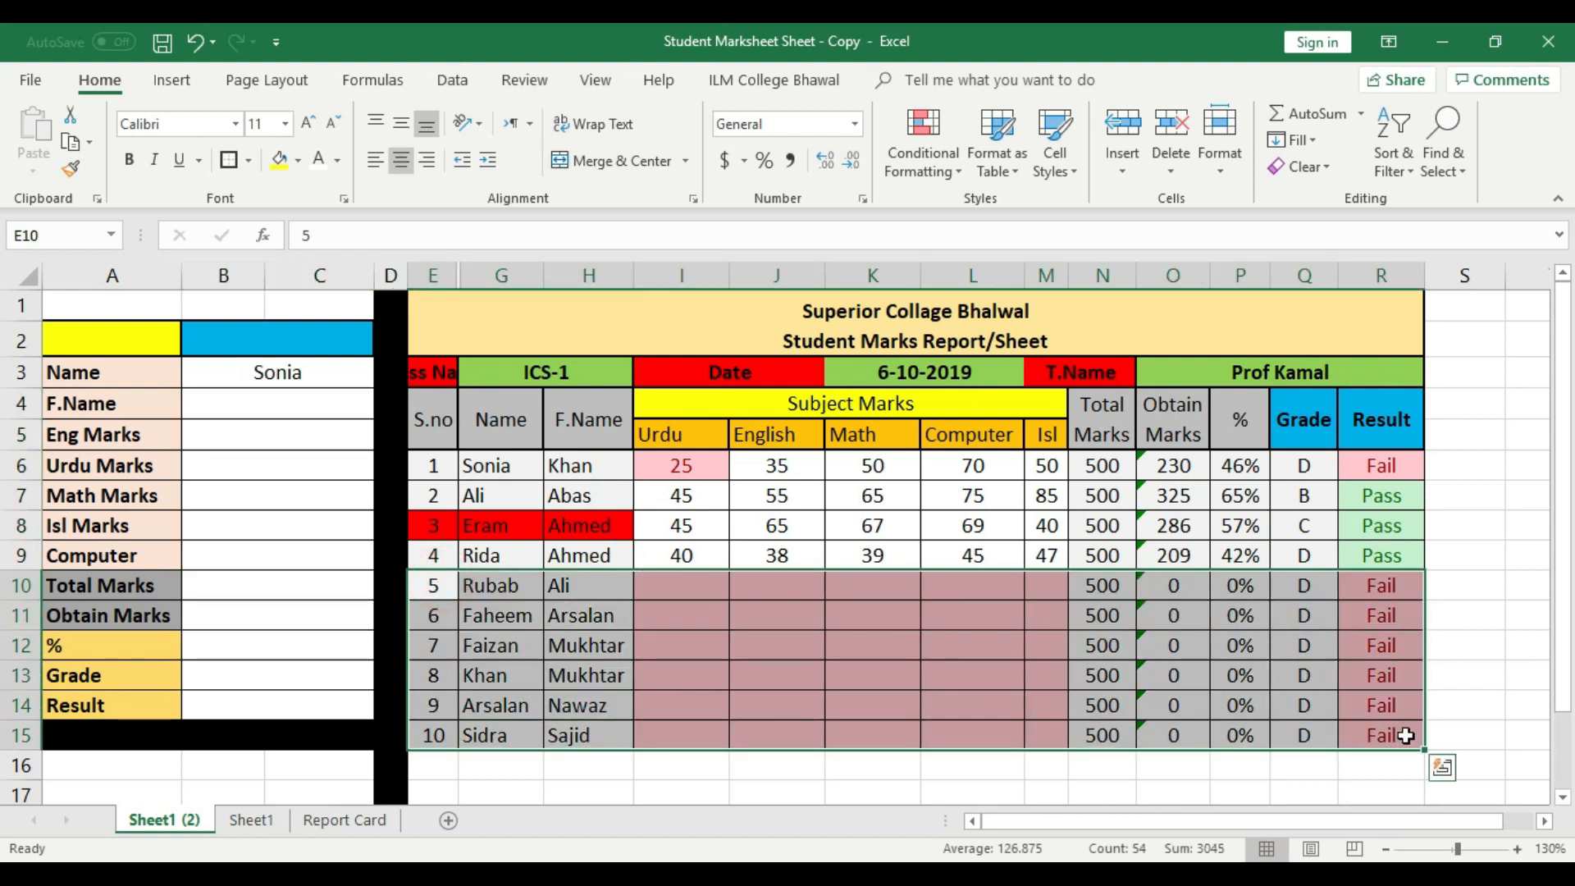
key(Delete)
click(1111, 734)
drag(414, 579, 1406, 736)
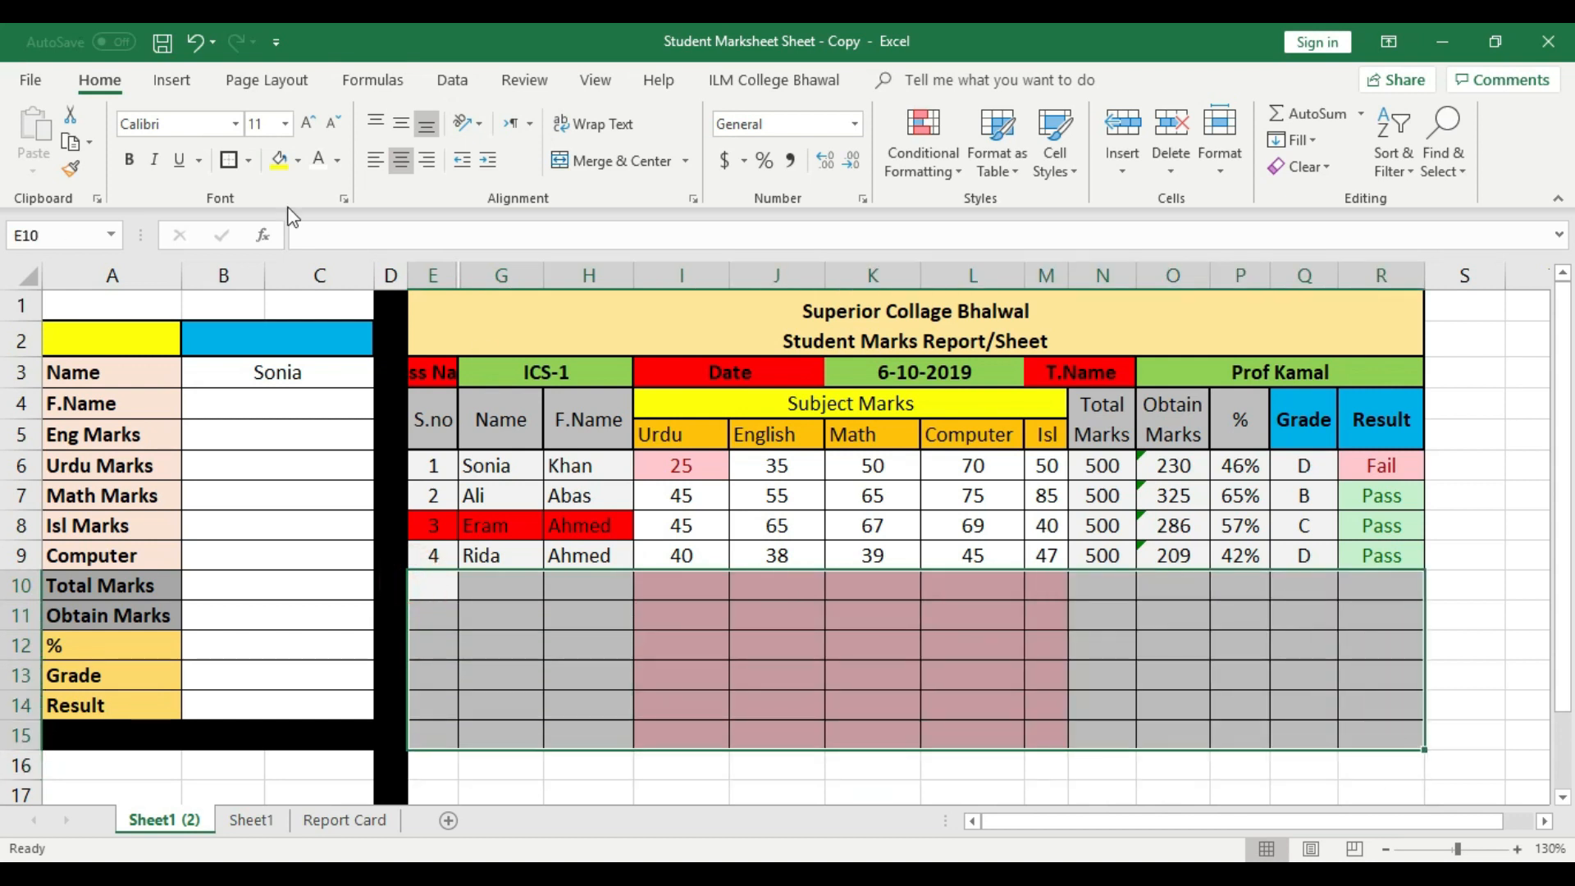
click(300, 161)
key(Escape)
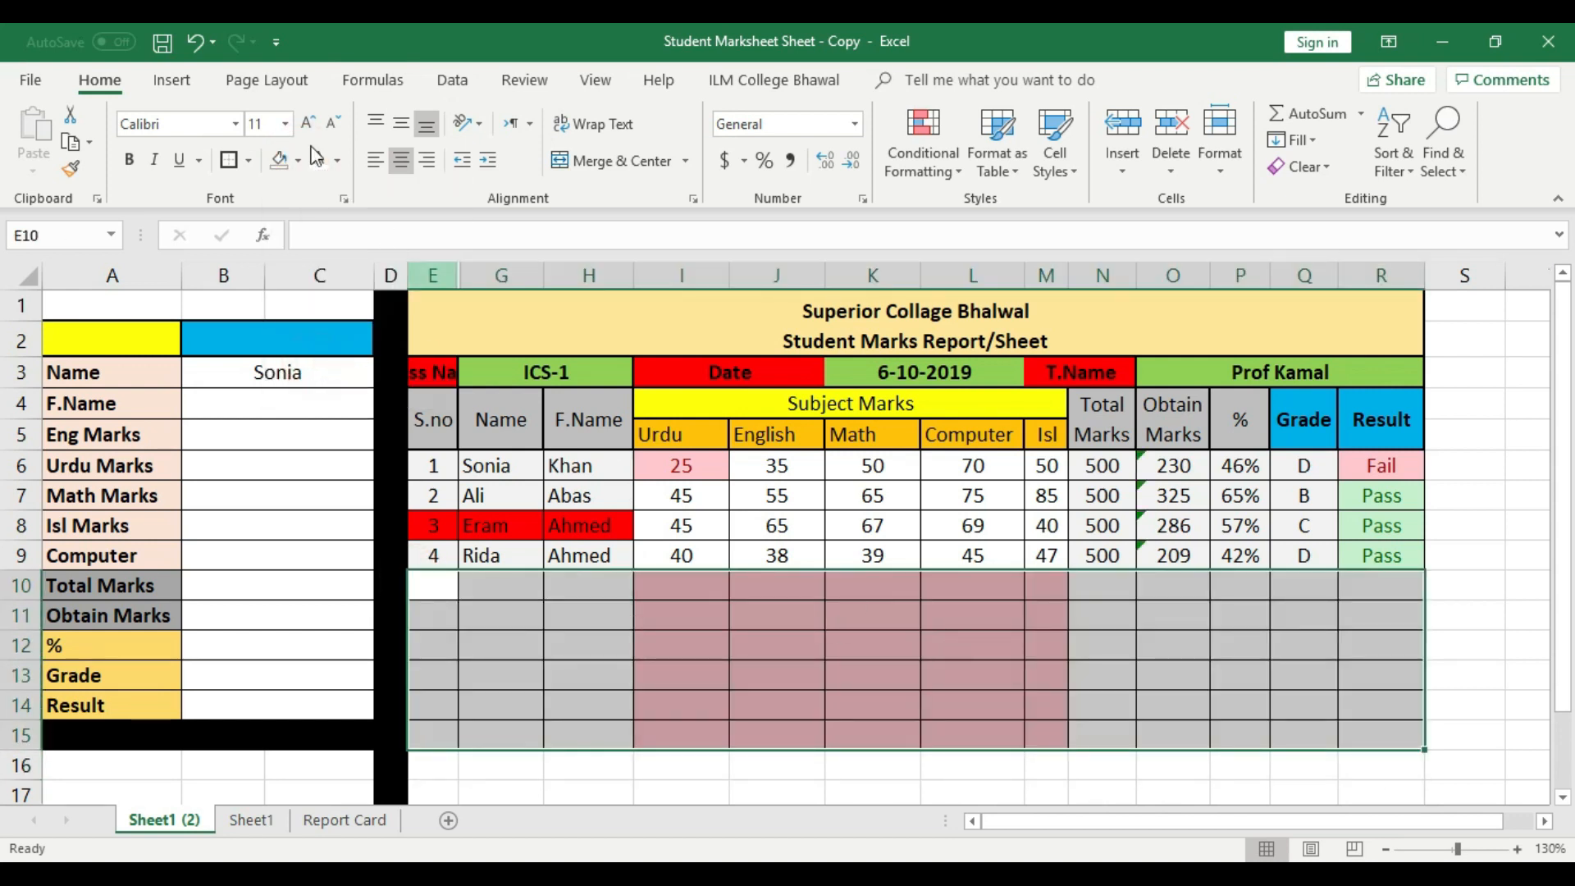
click(844, 617)
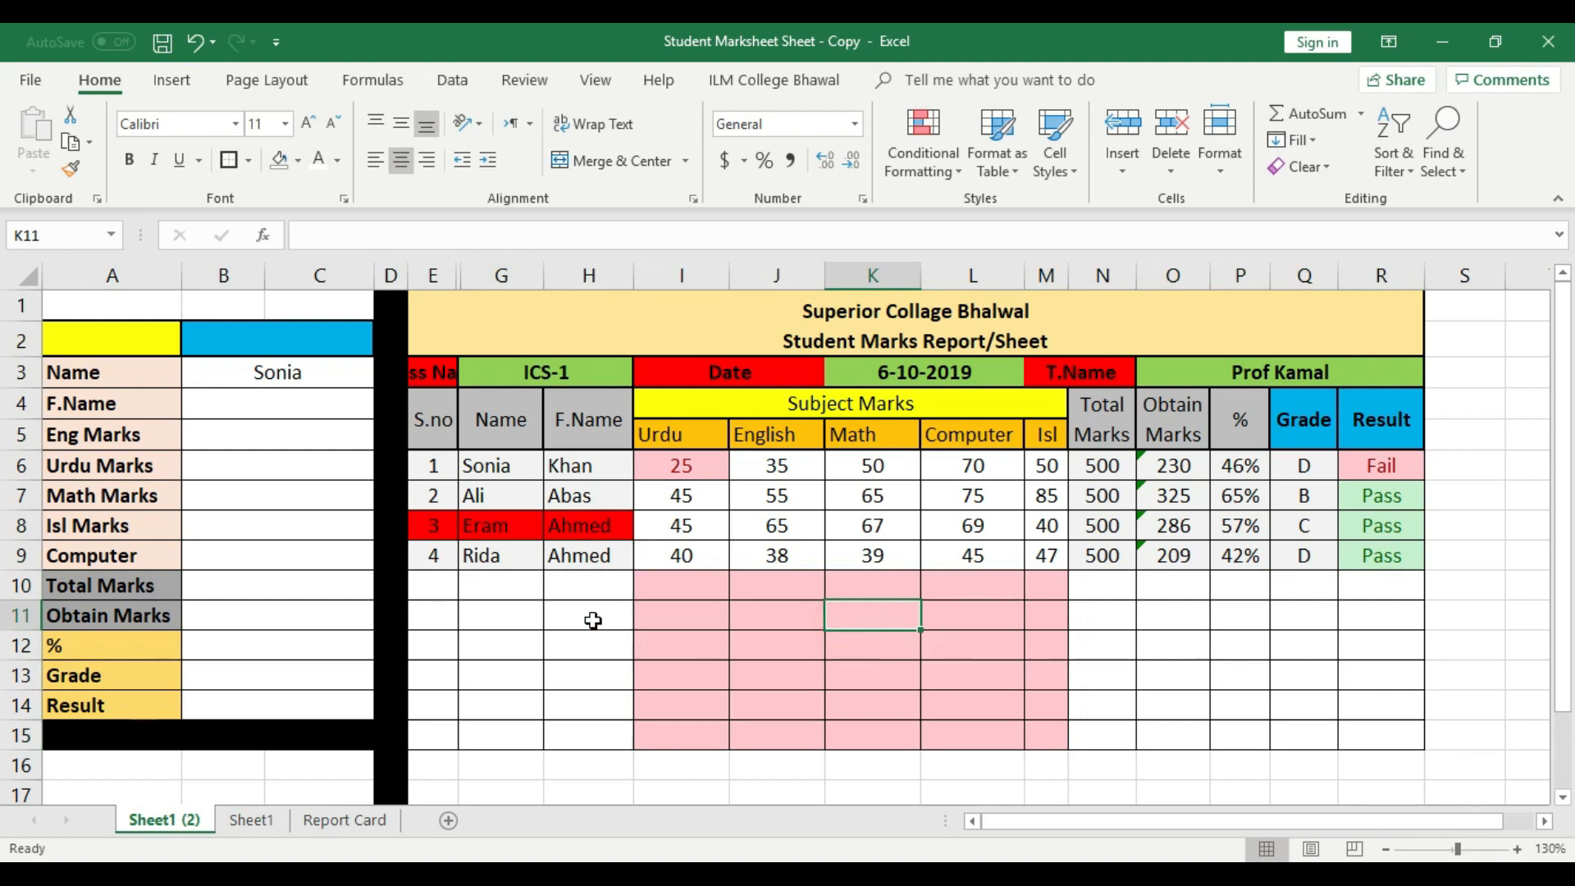
drag(438, 465, 1220, 563)
click(1286, 675)
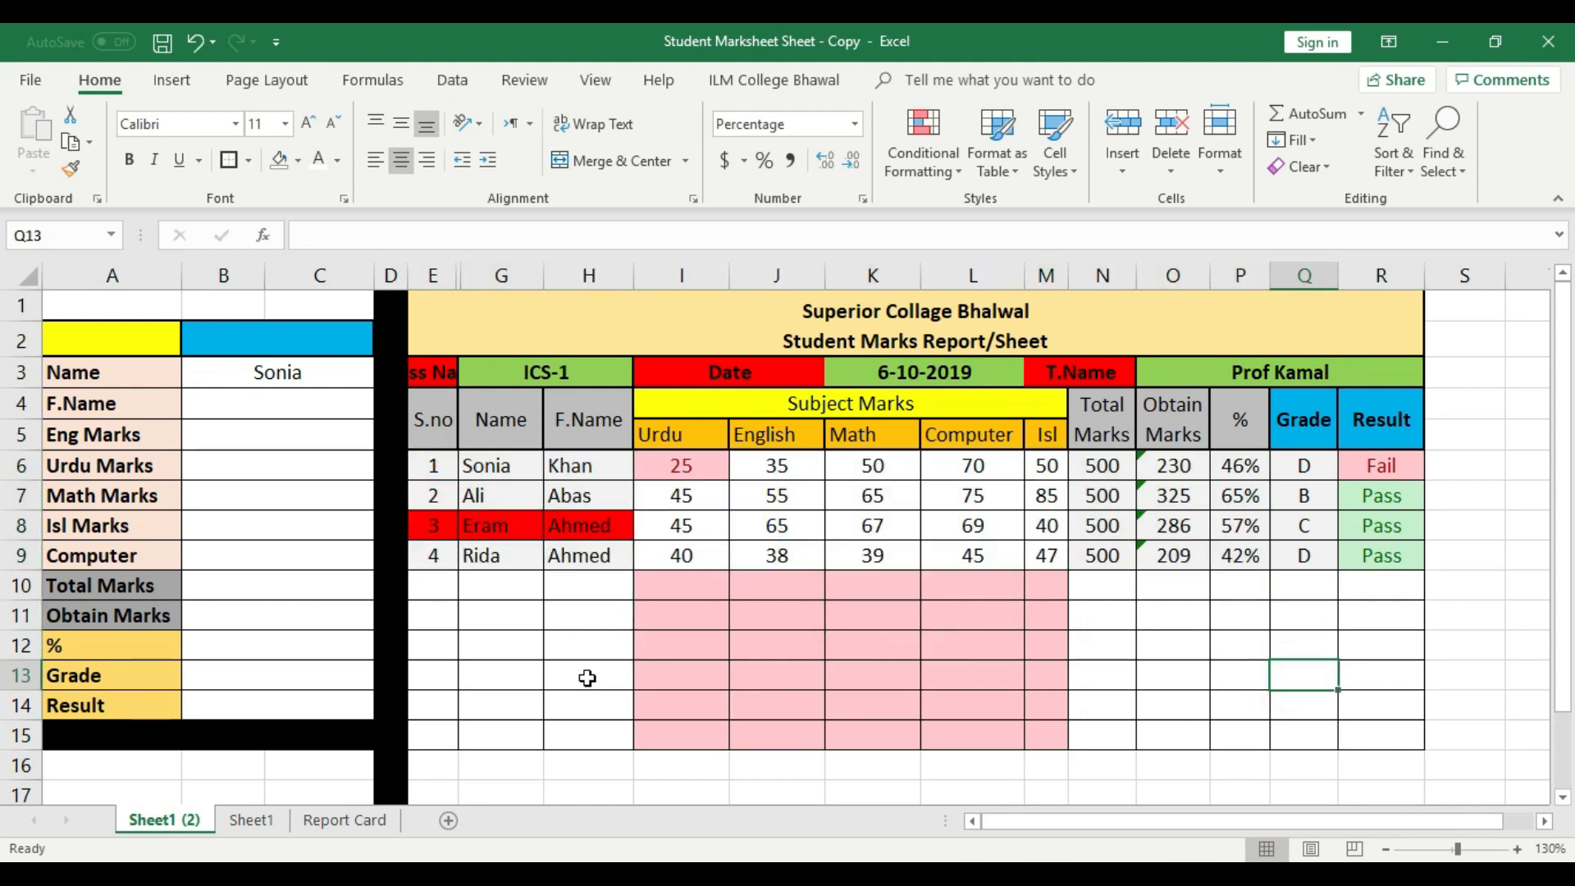
click(297, 379)
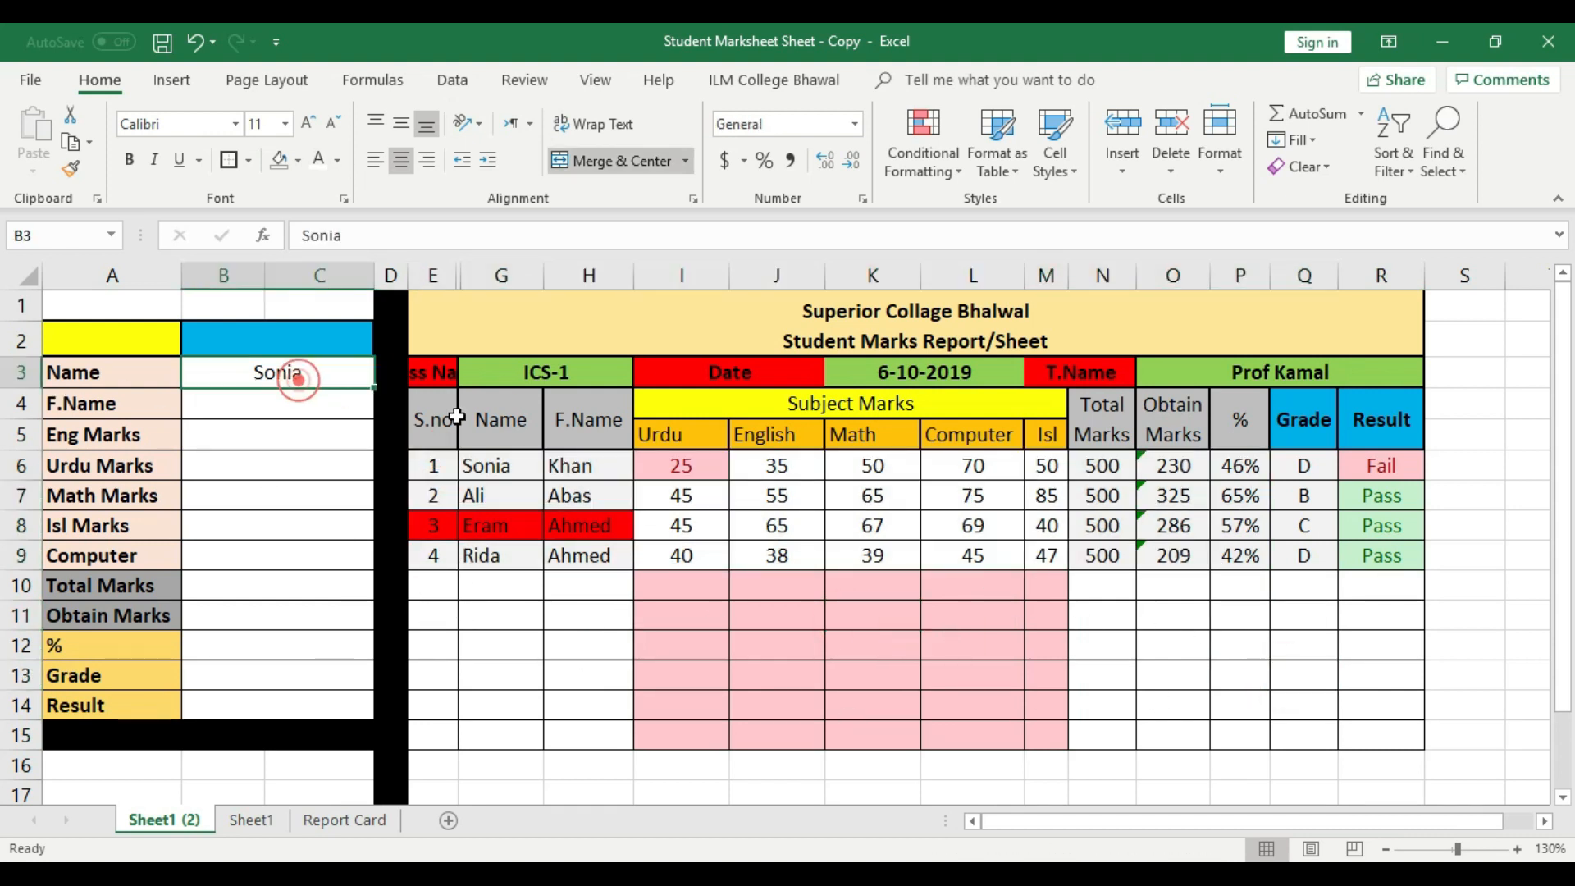
- Replace the name in B3 with the third student's name from the marks table
click(335, 384)
text(Eram)
key(Return)
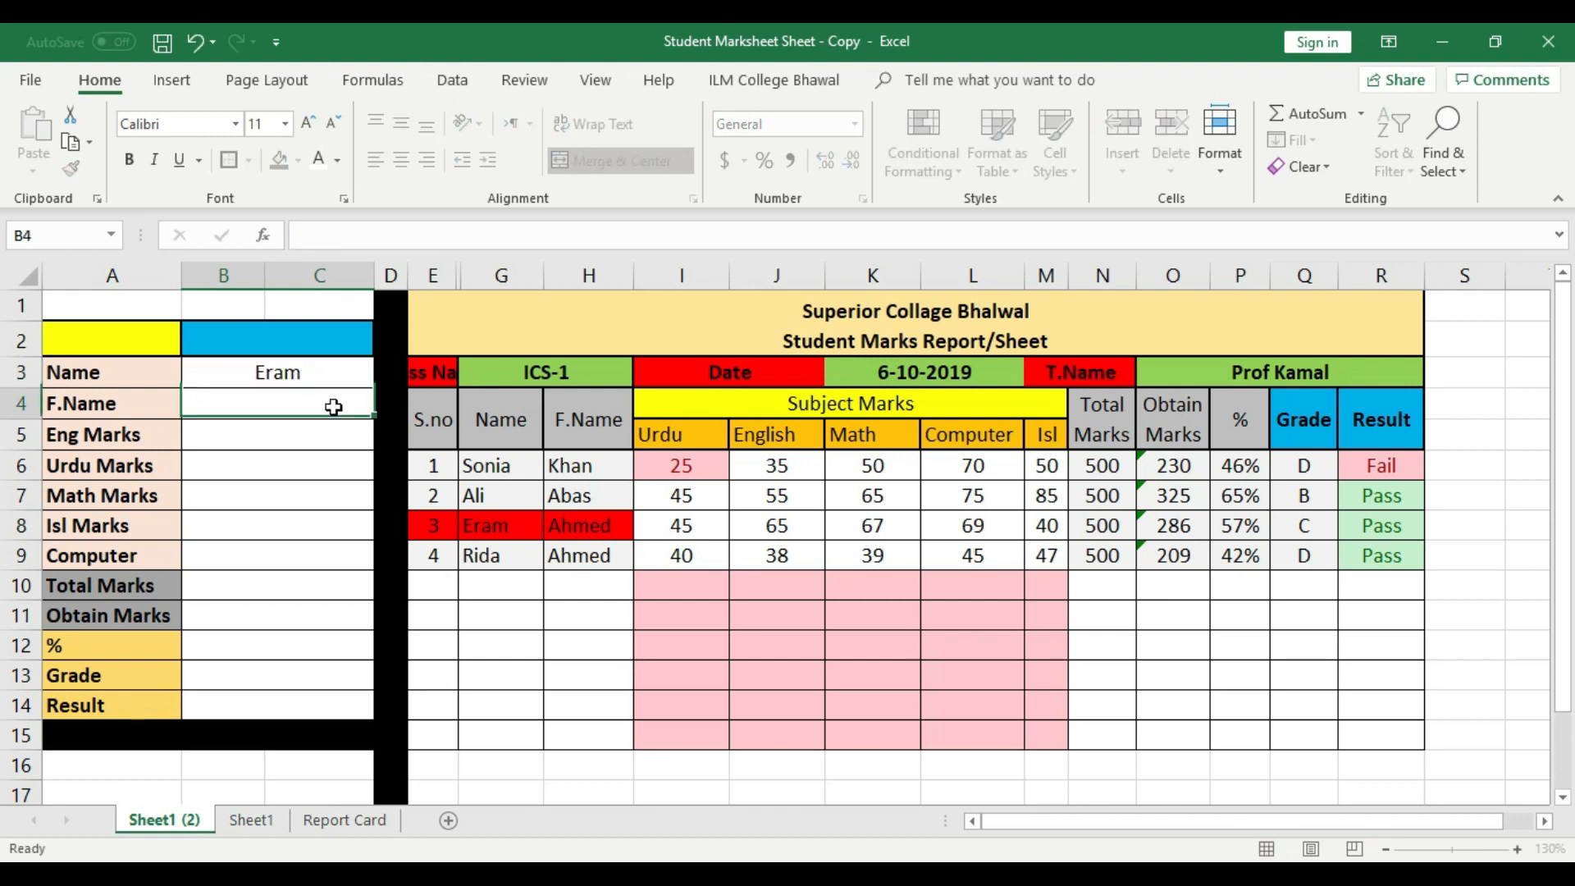
- Enter the formula =LOOKUP(B3,G6:G9,H6:H9) in B4 to return the father's name for the student in B3
click(332, 406)
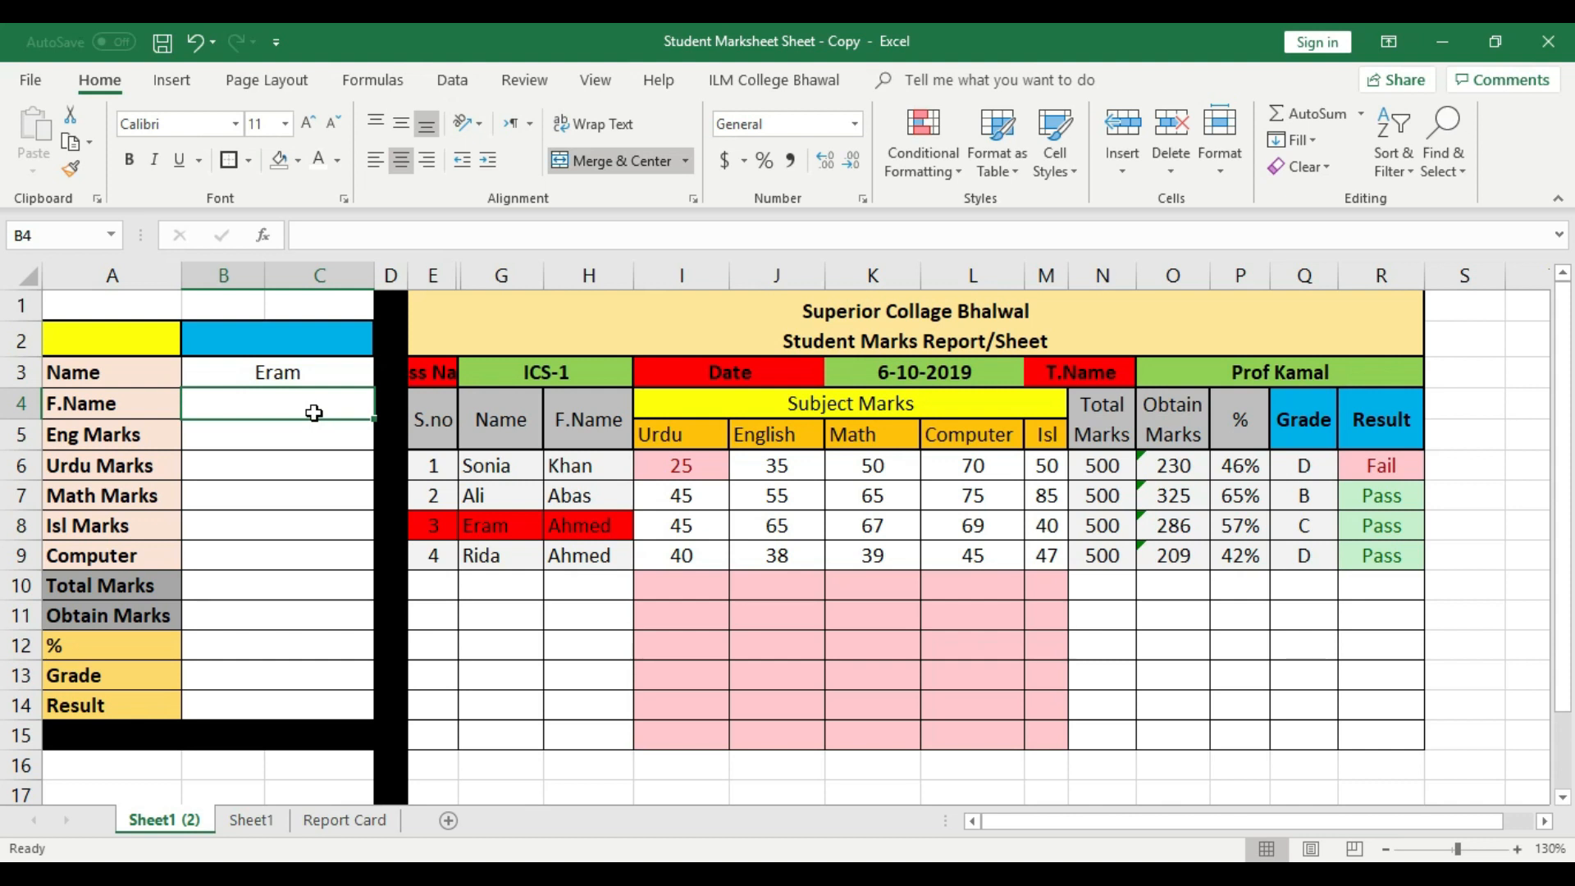
text(=)
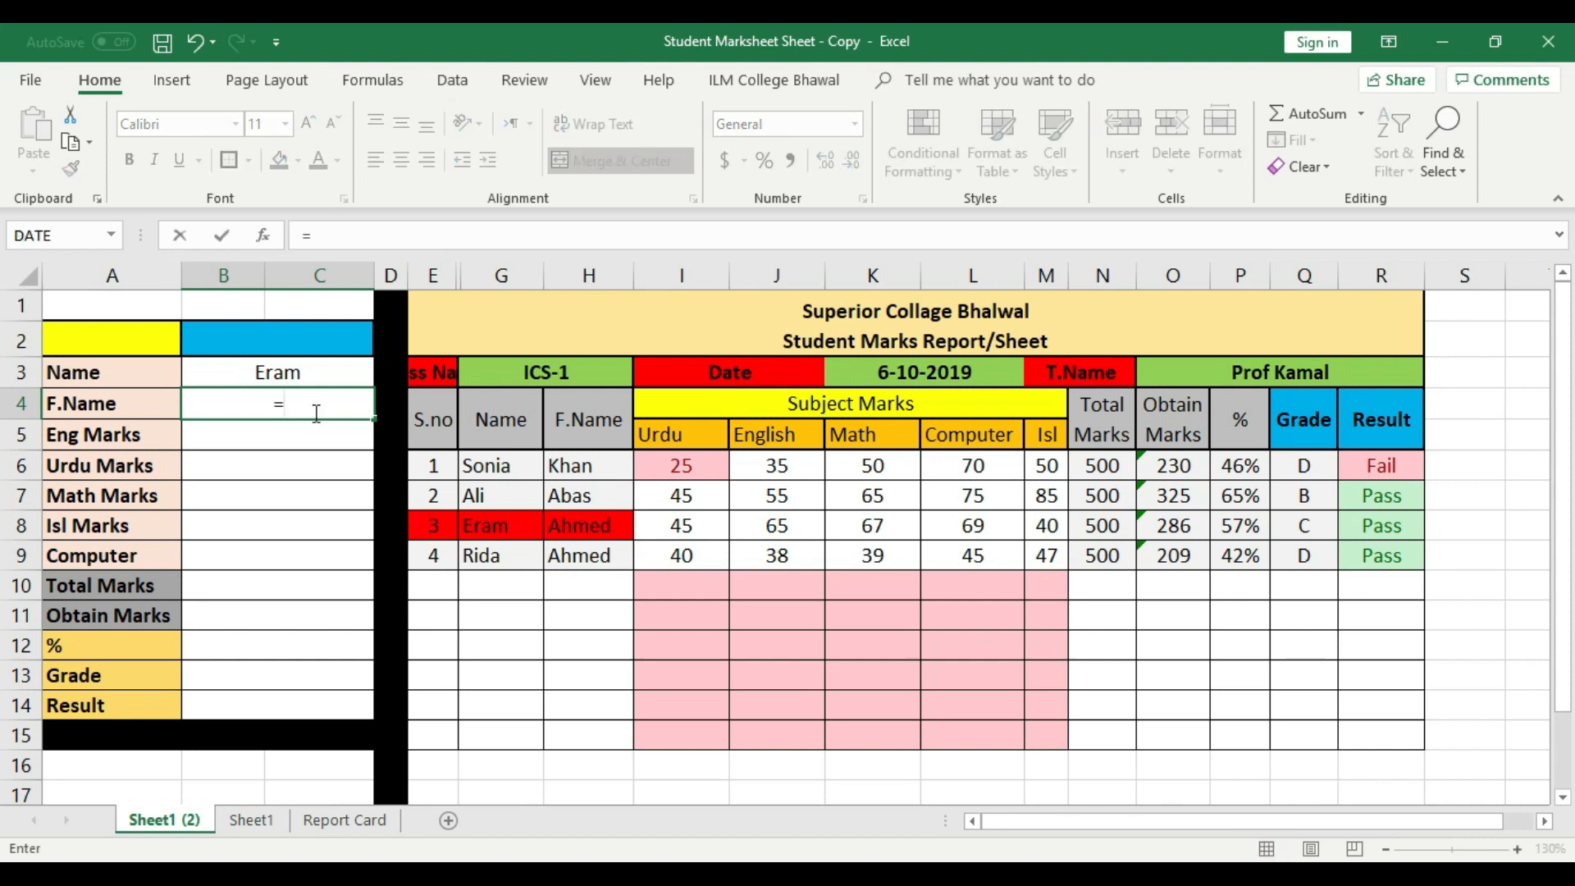
text(look)
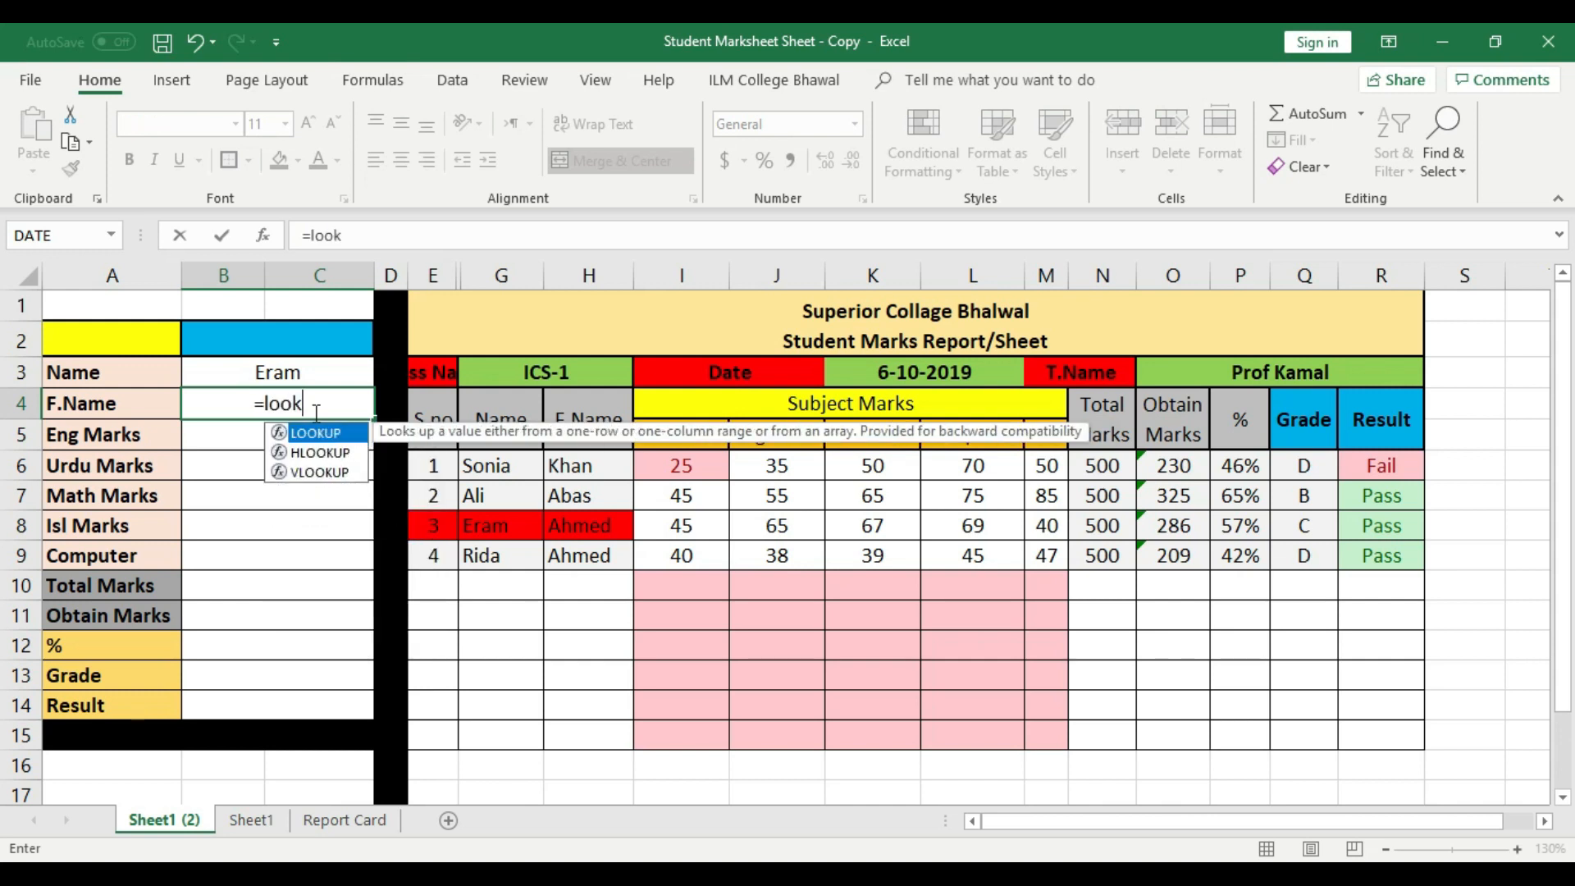
text(up)
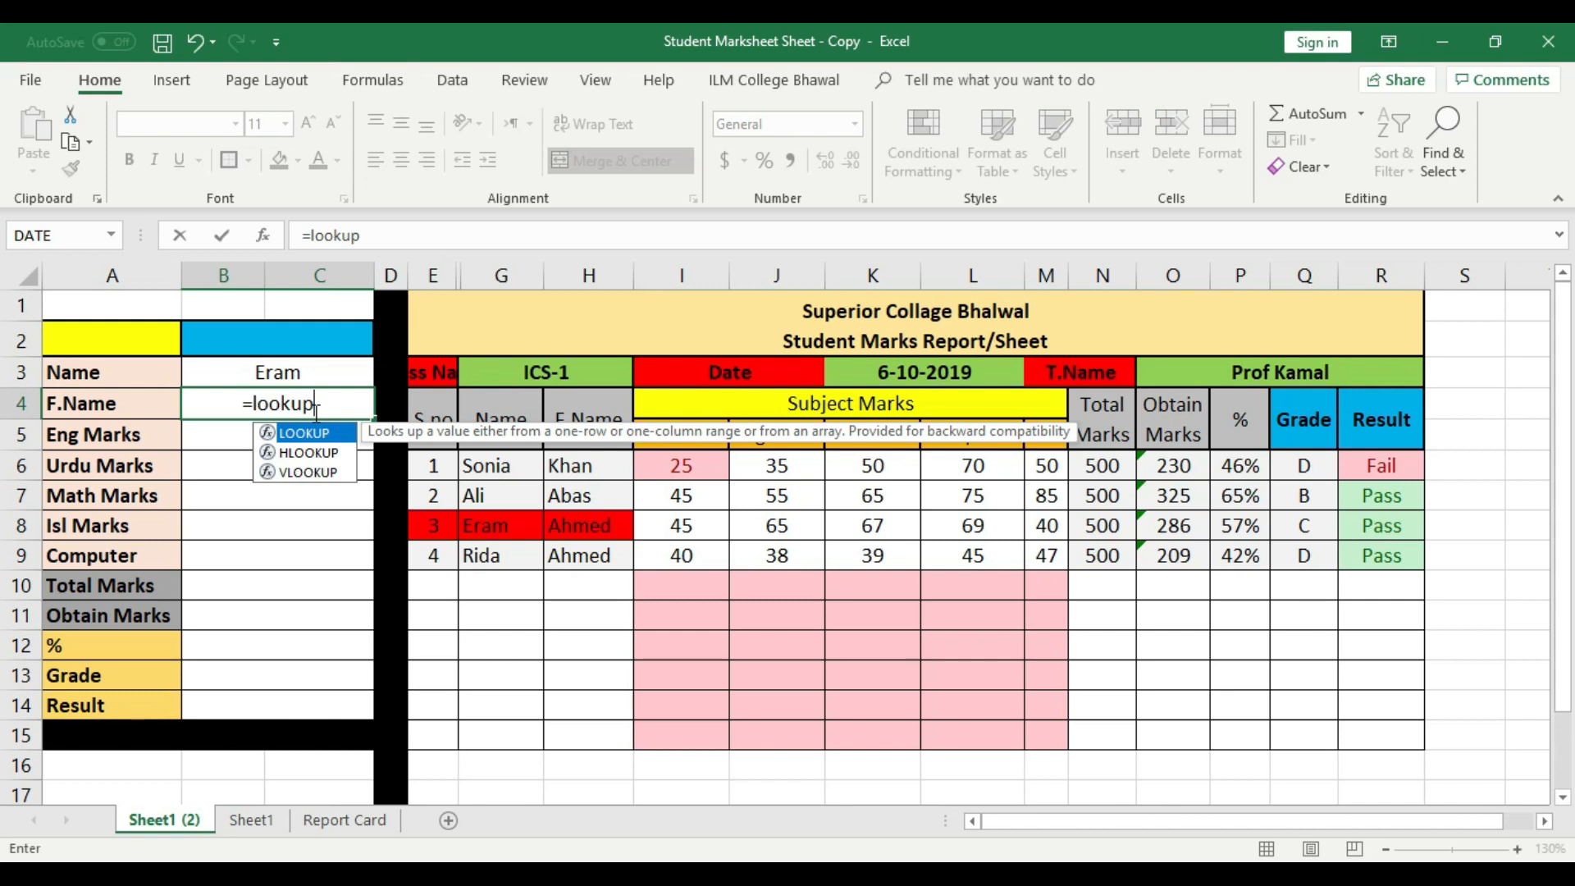
text(()
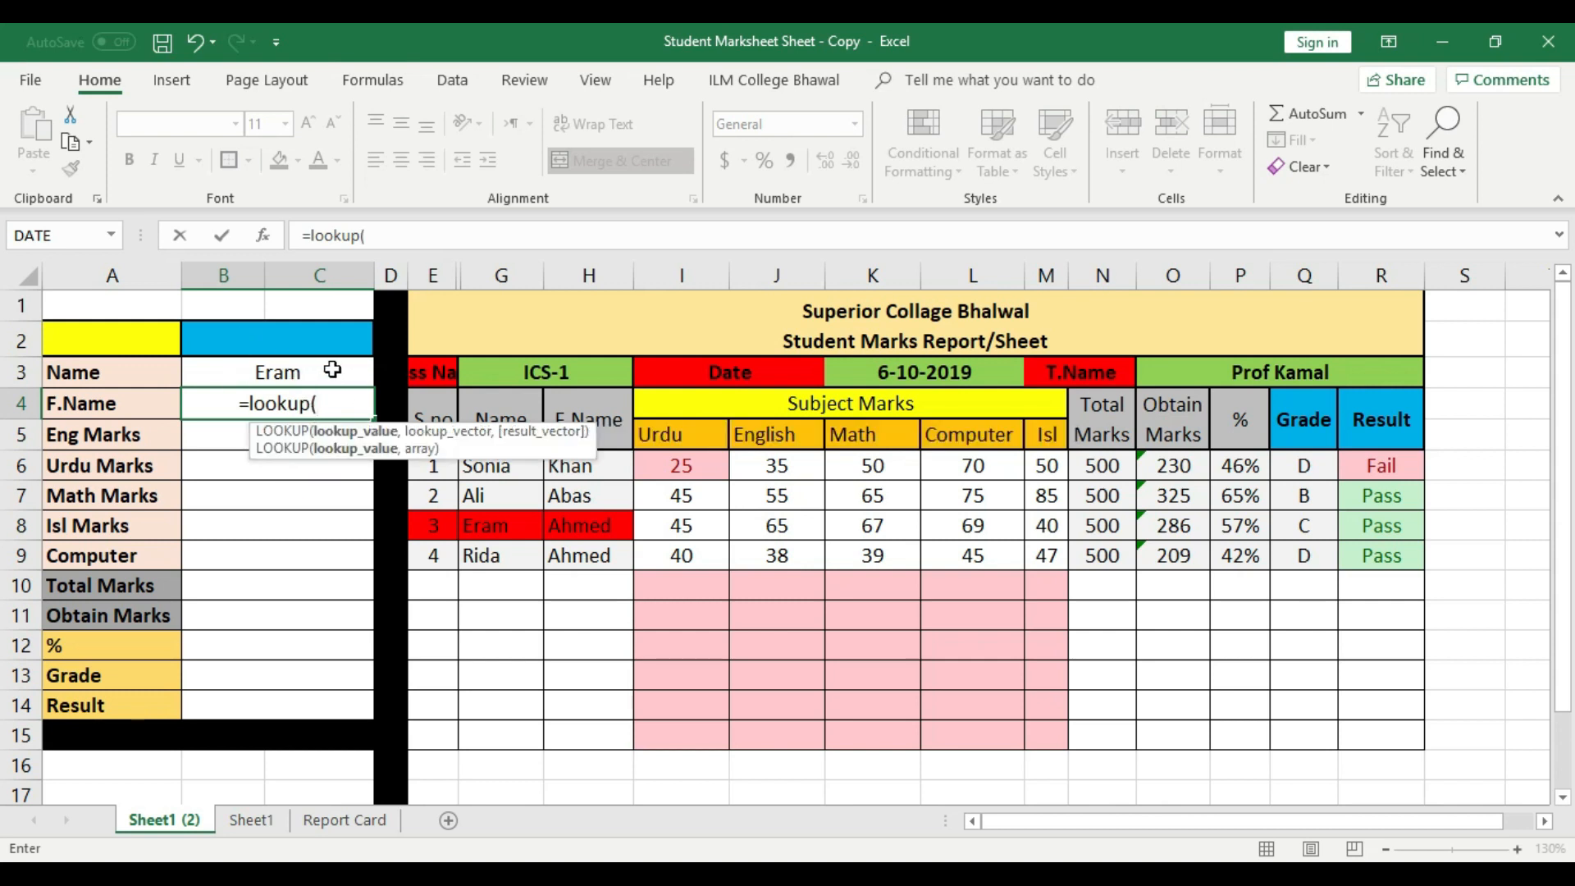
click(329, 369)
text(,)
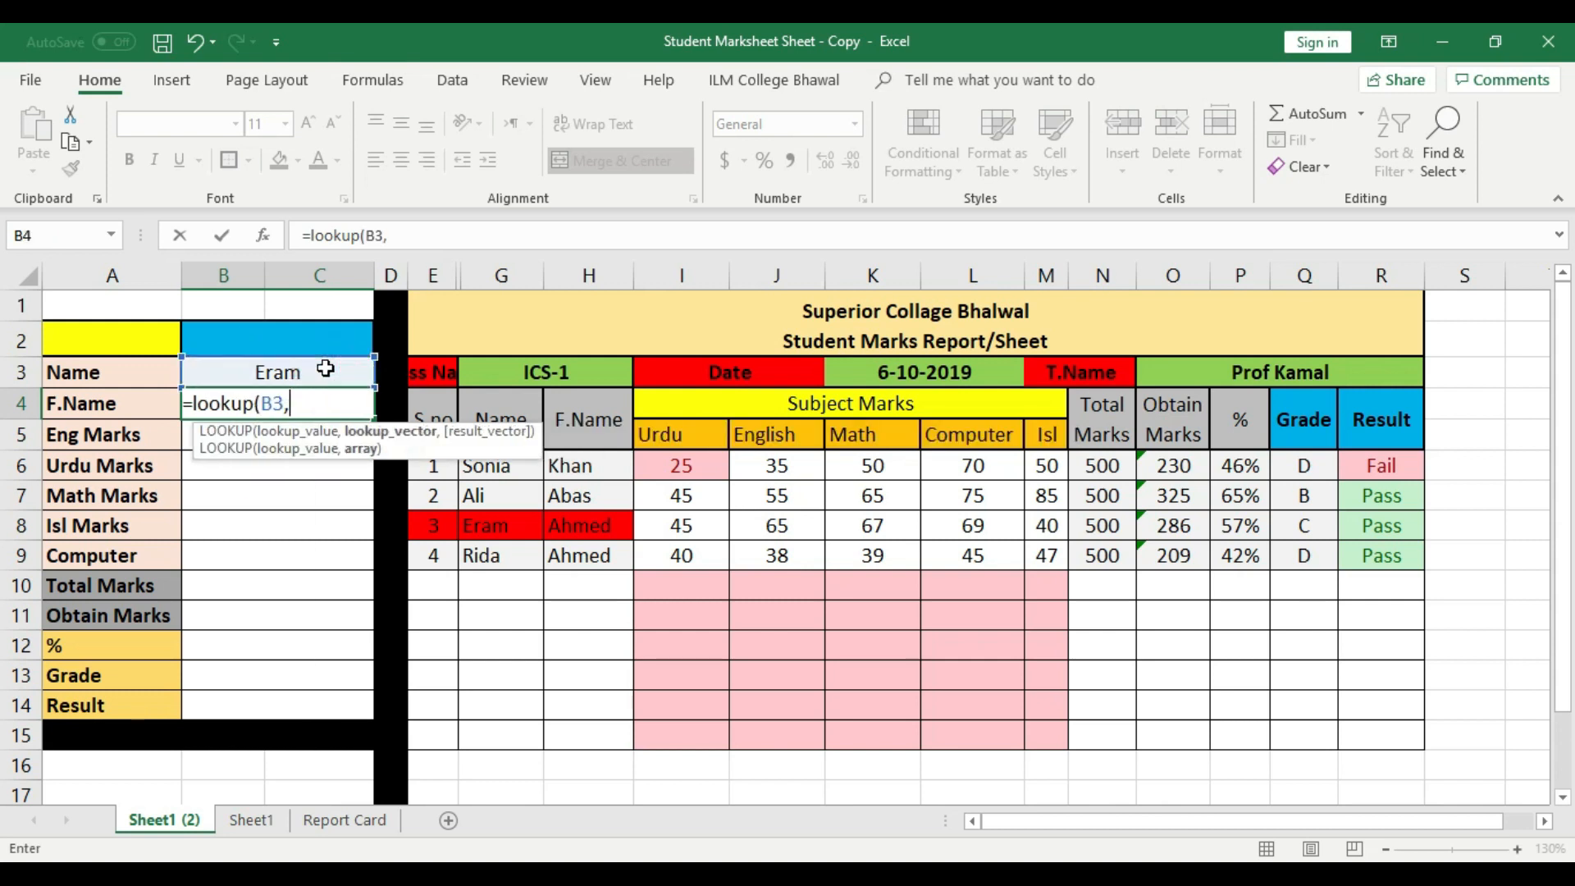
drag(496, 466, 496, 552)
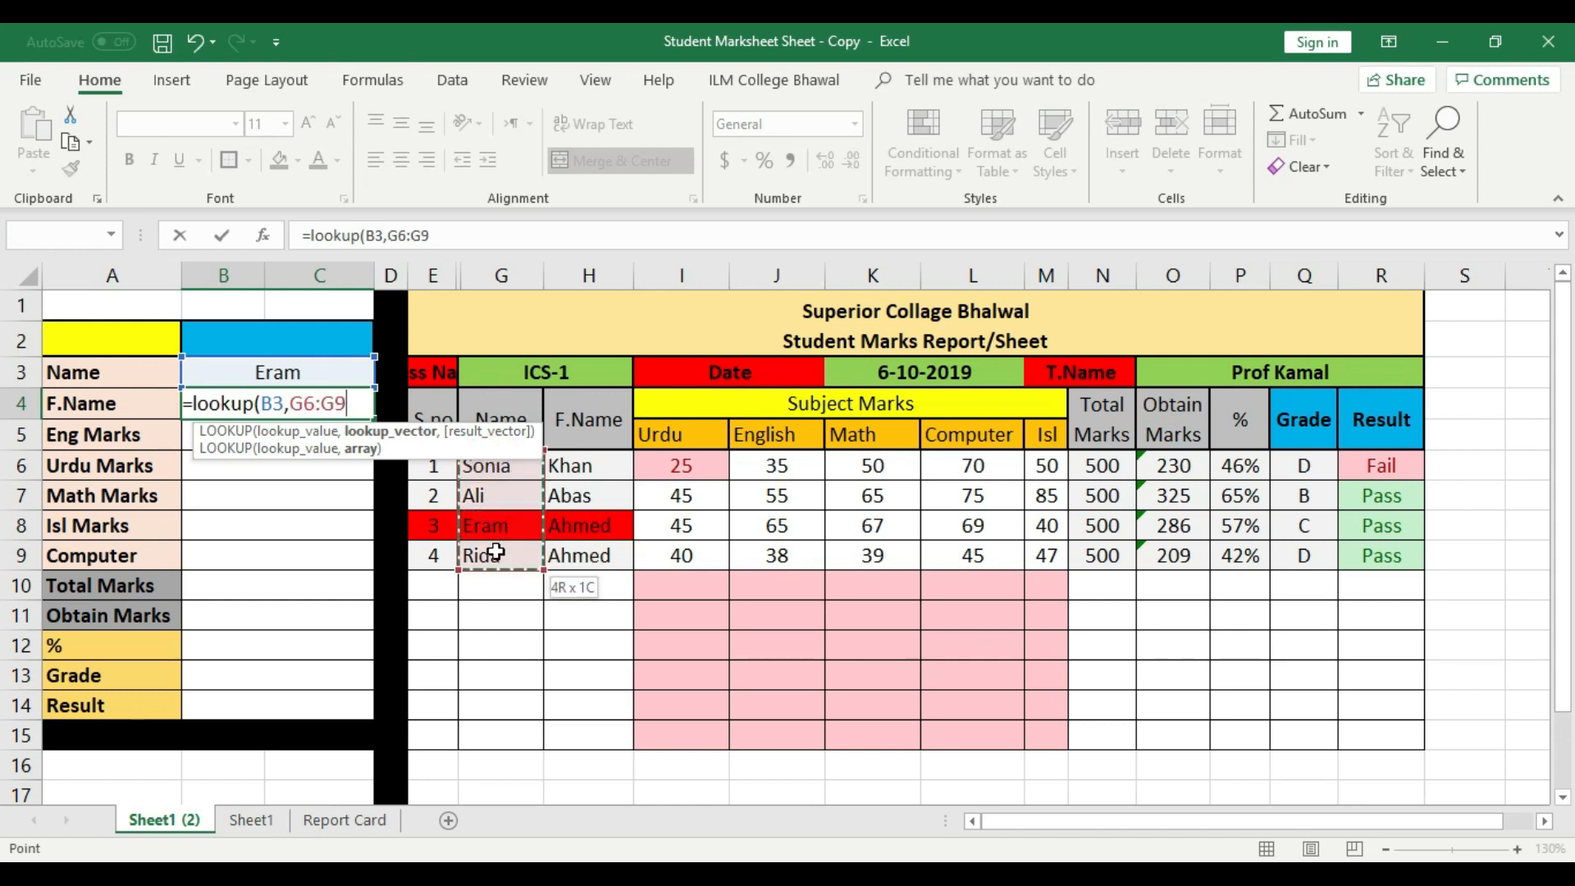
text(,)
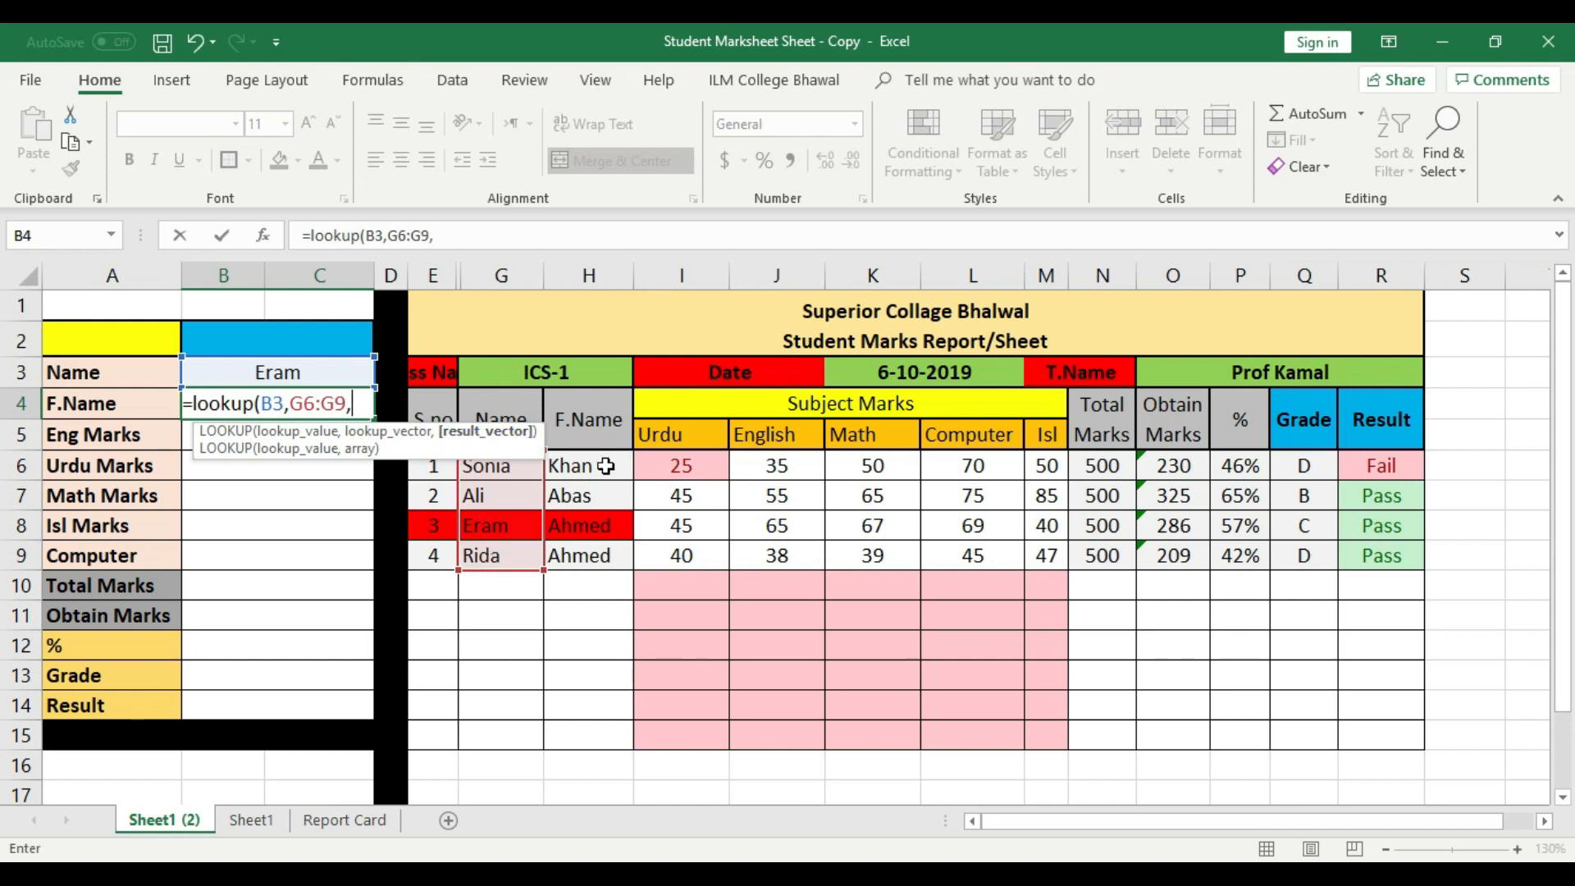
drag(604, 465, 605, 546)
key(Return)
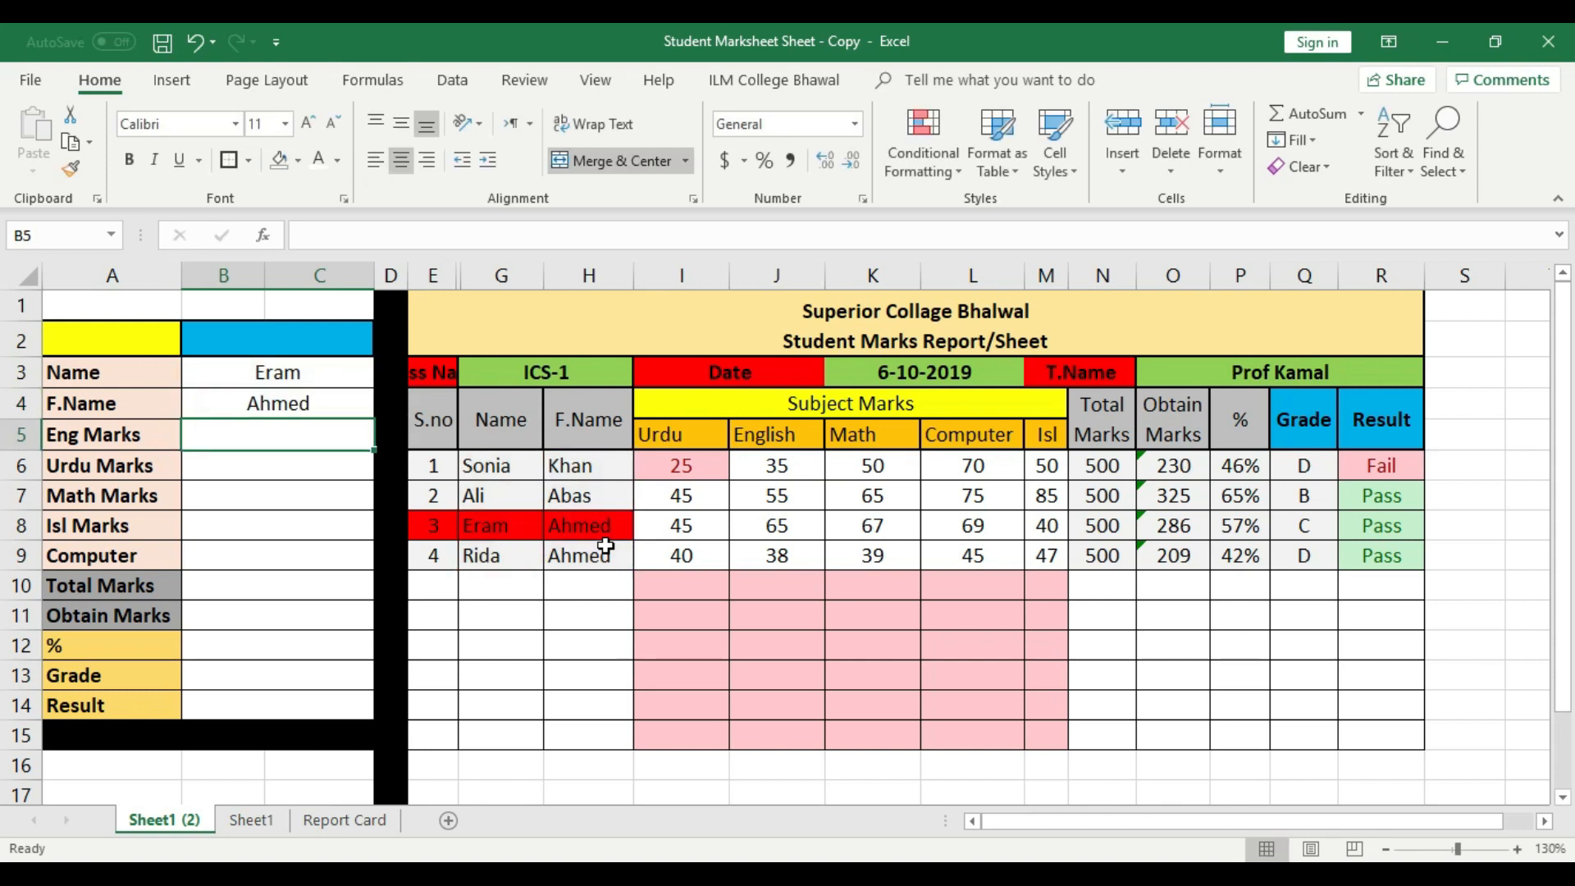
- Check the B4 lookup formula and compare its father's name with the third student's row in the marks table
click(281, 401)
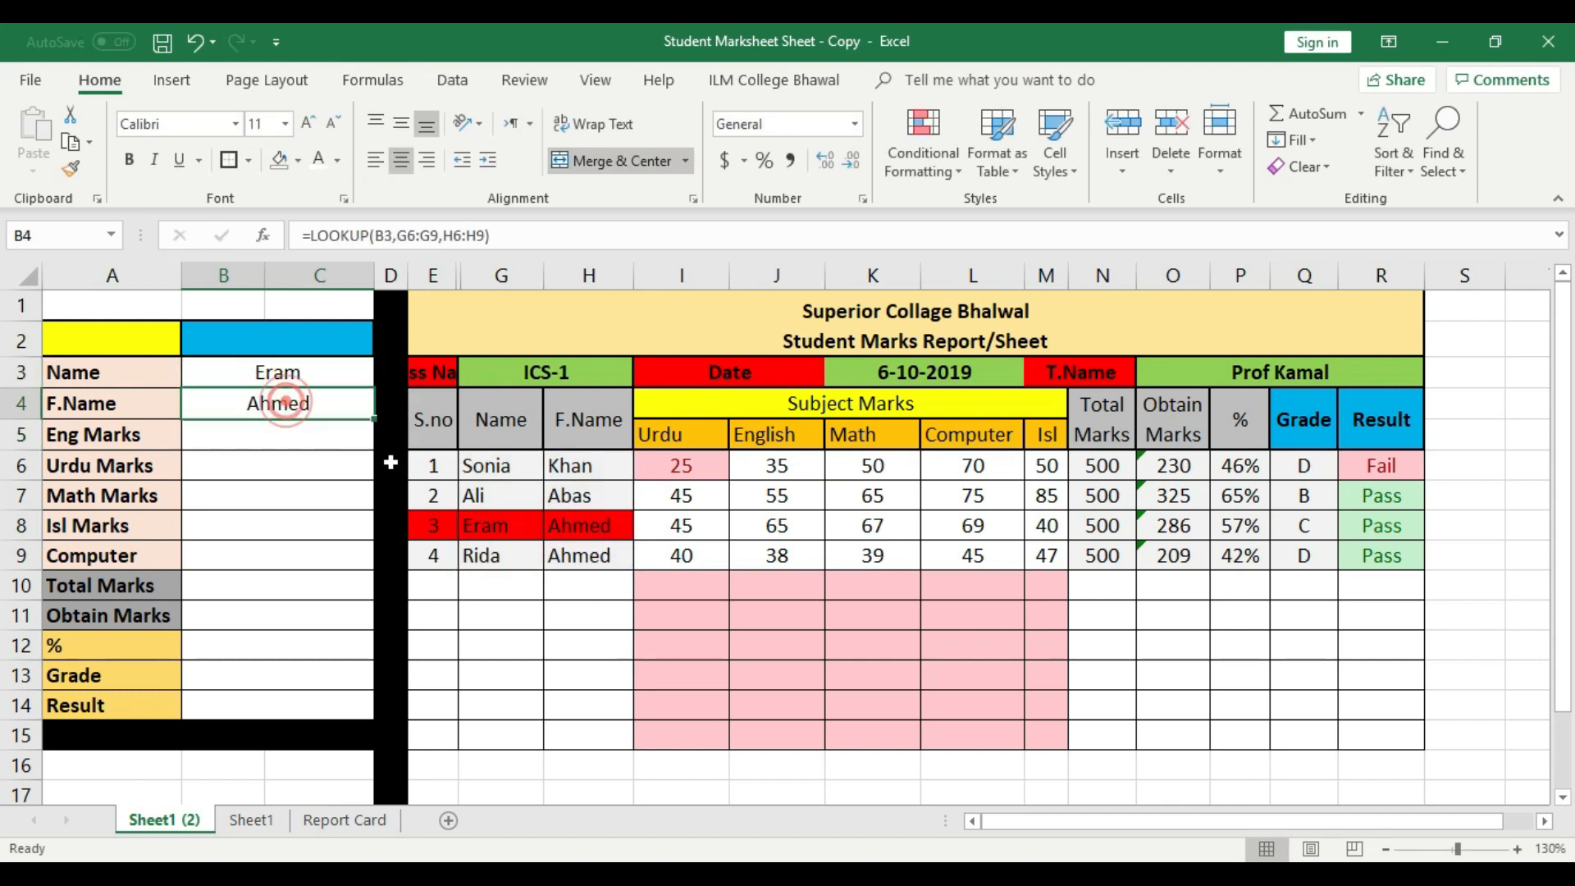
click(580, 527)
click(507, 525)
click(580, 527)
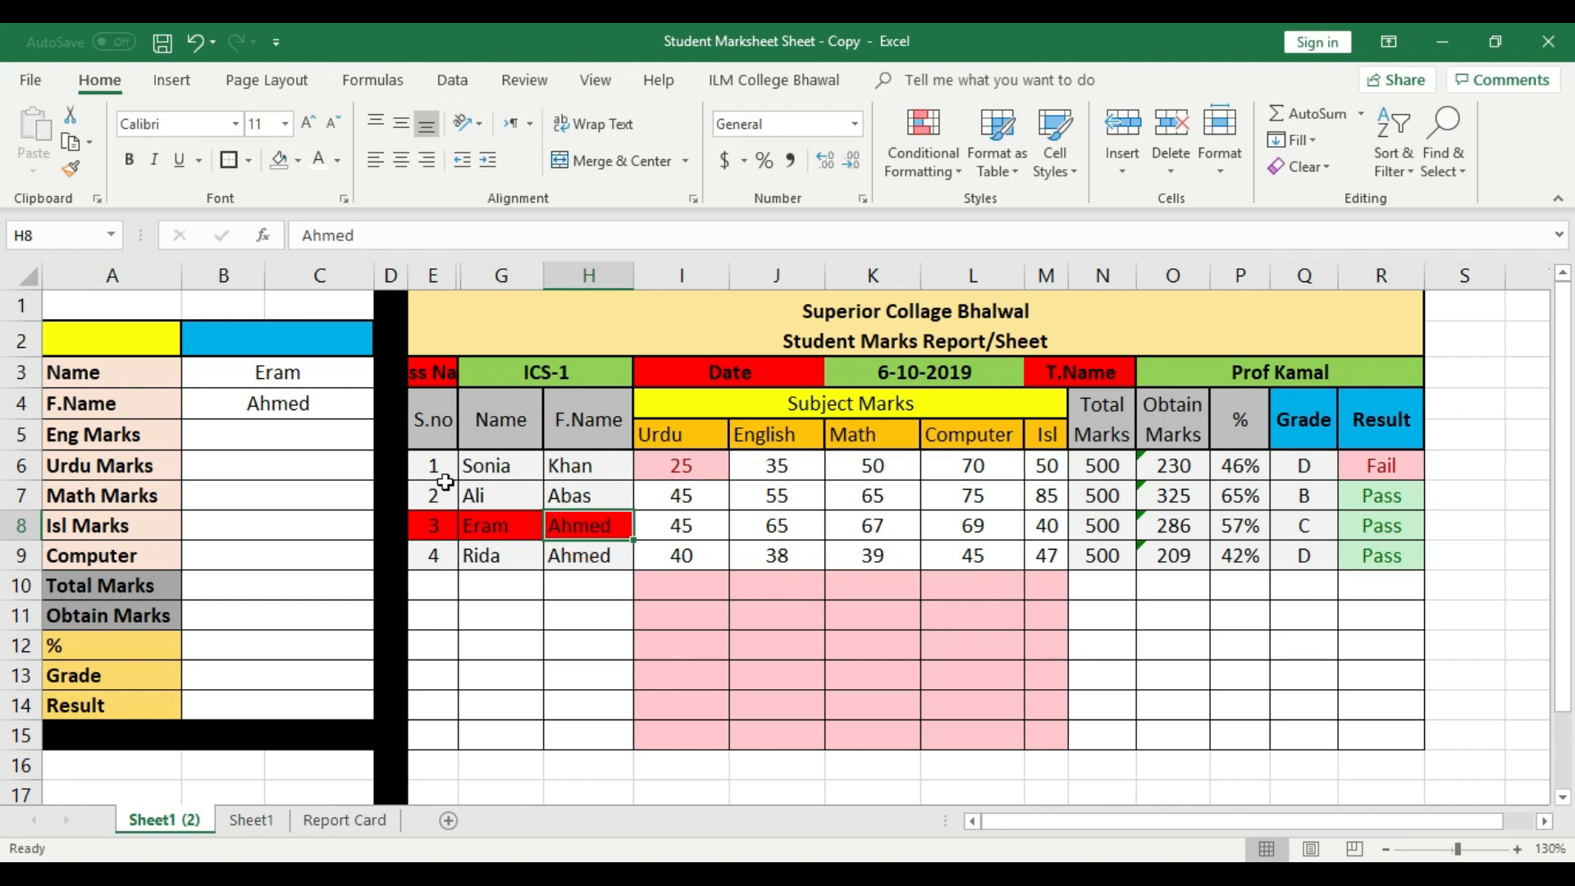
click(279, 373)
click(278, 403)
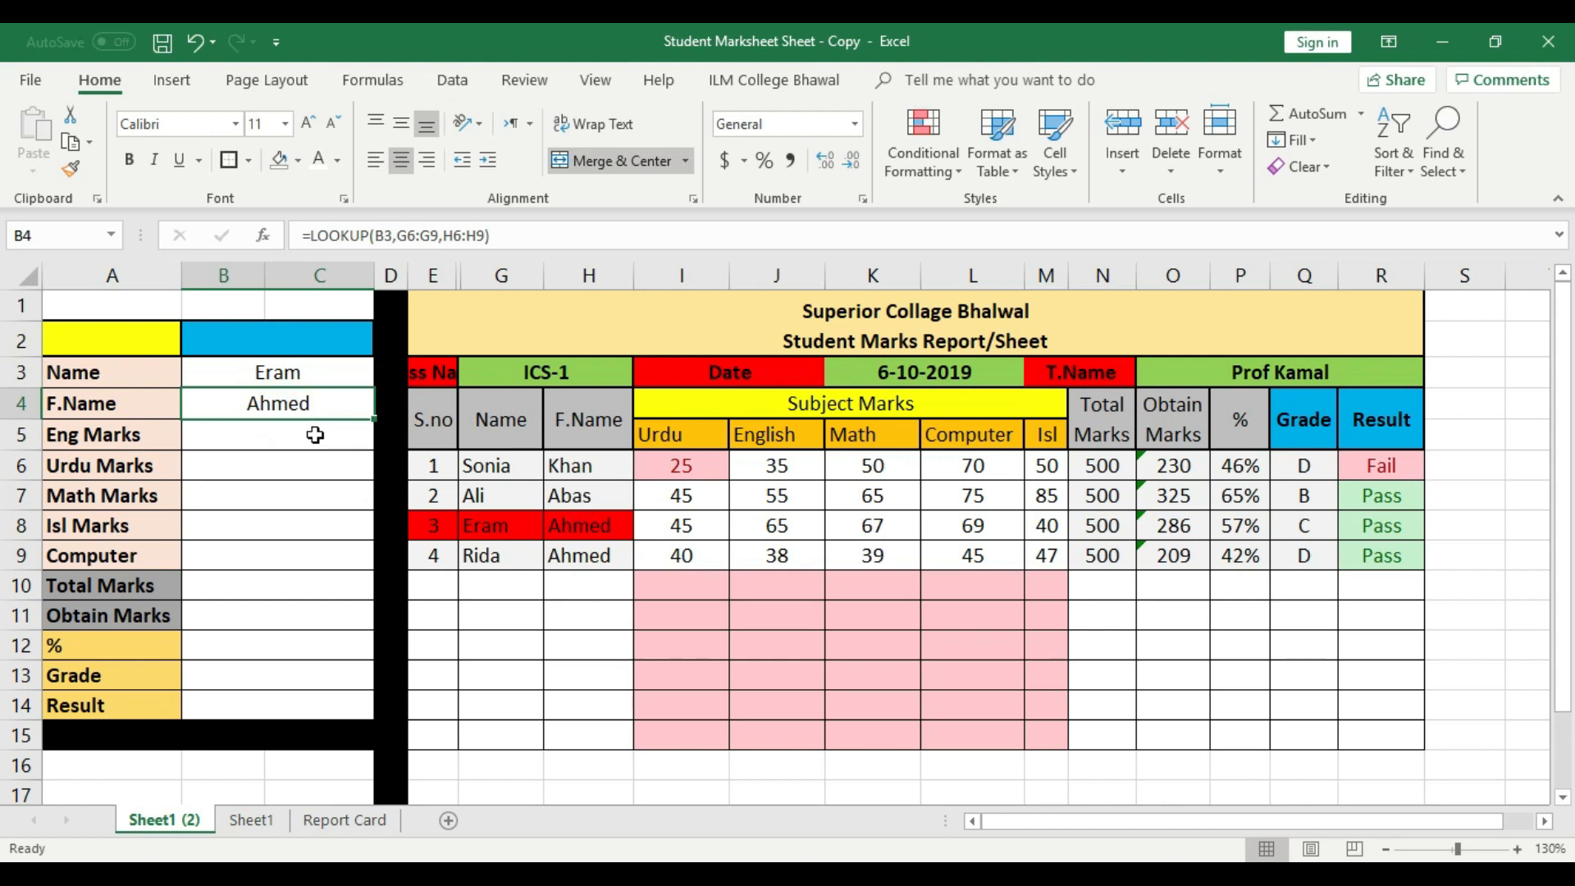
click(311, 366)
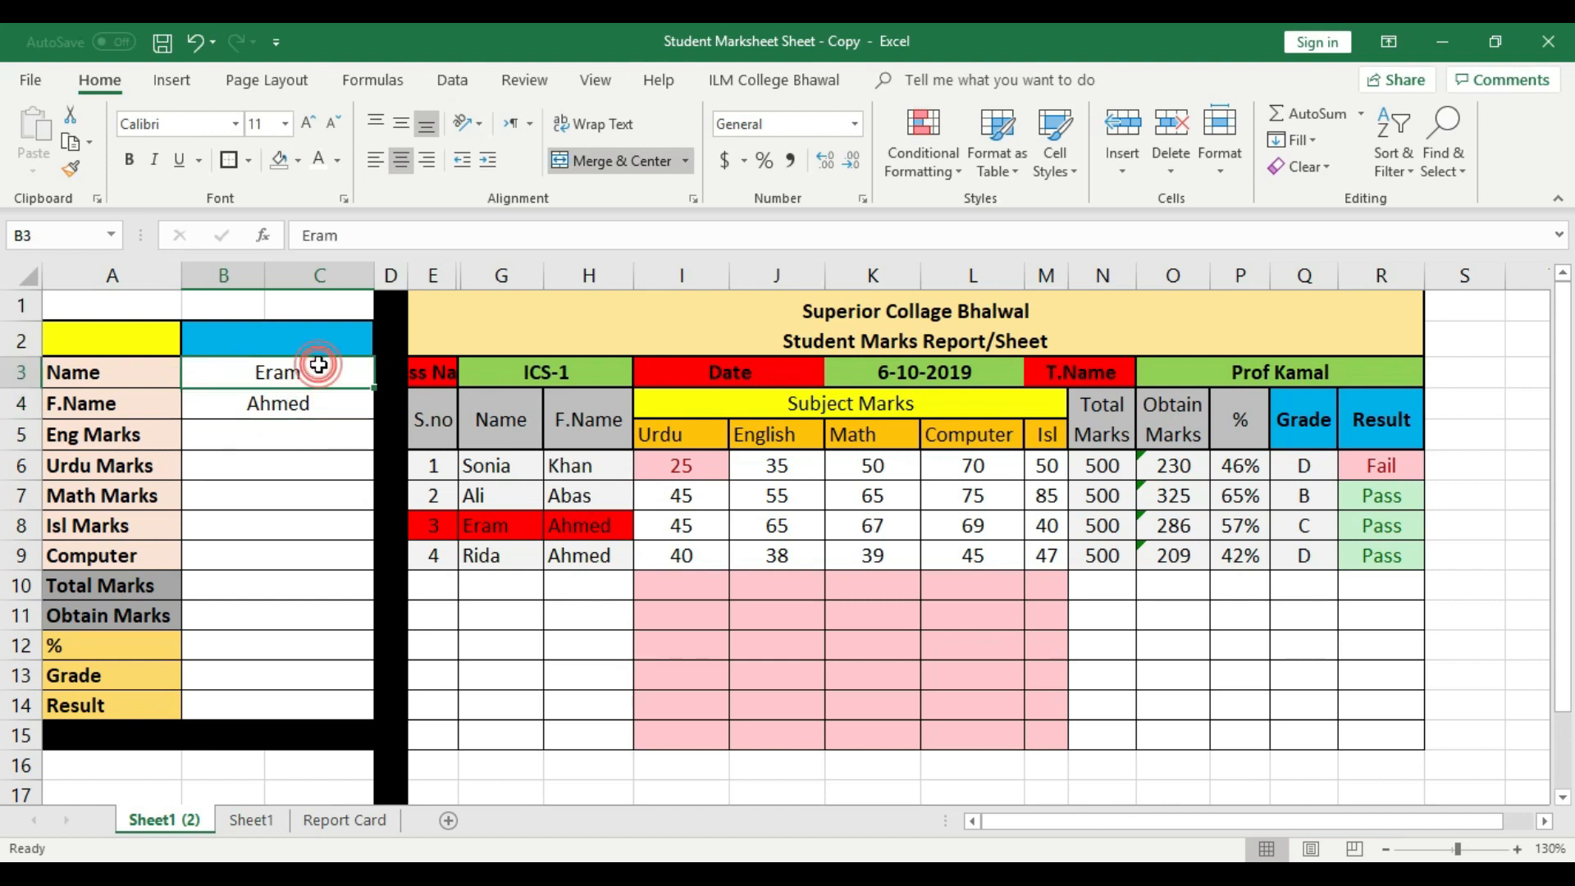
click(318, 402)
click(320, 376)
click(320, 404)
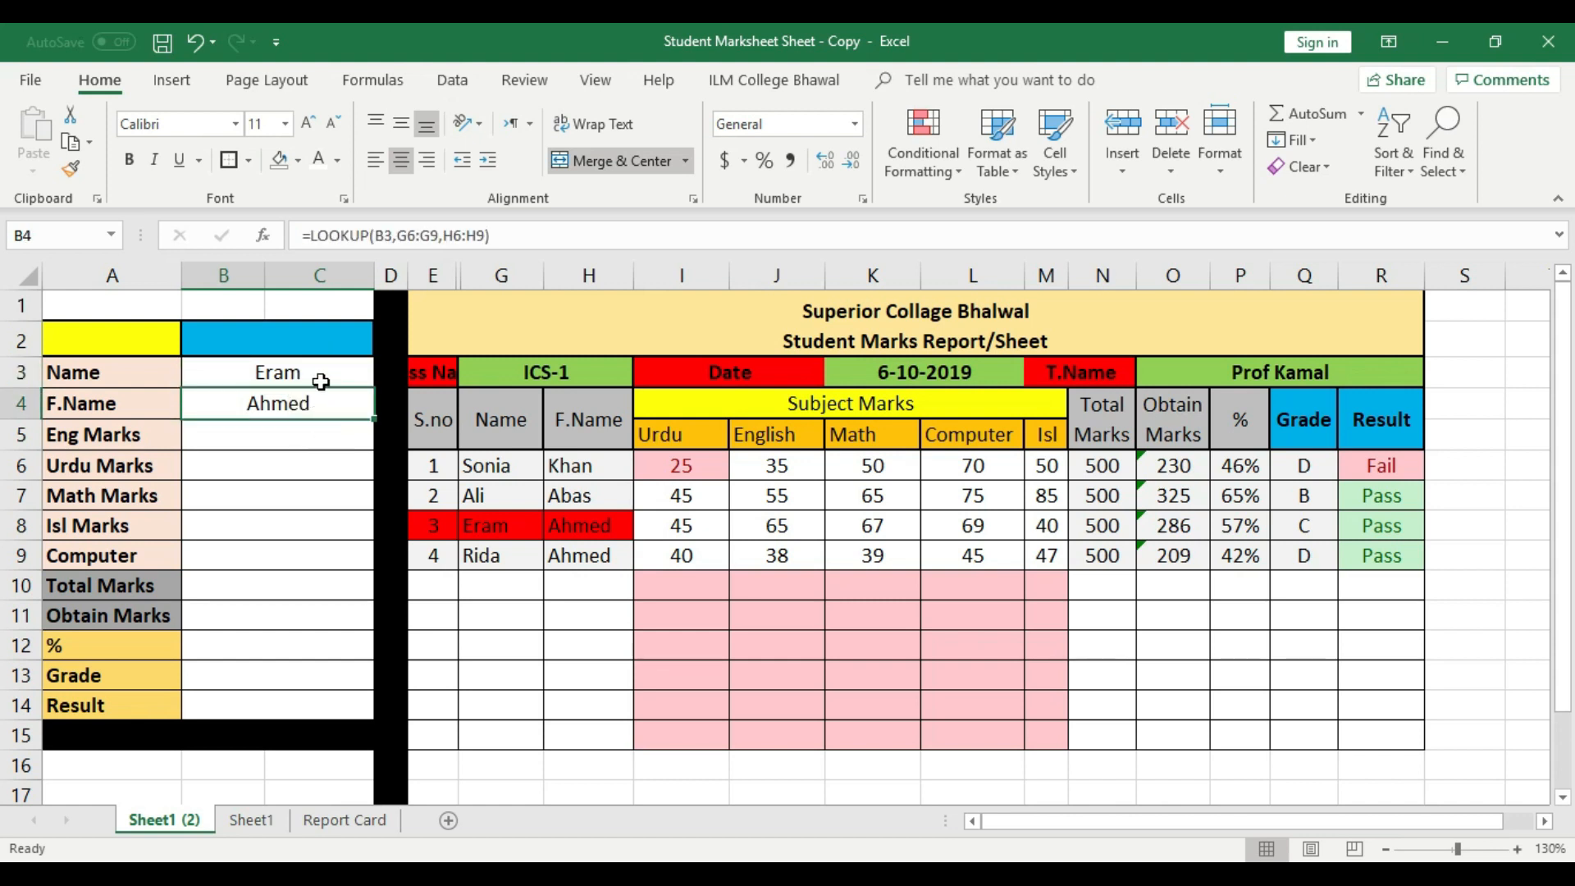
click(320, 376)
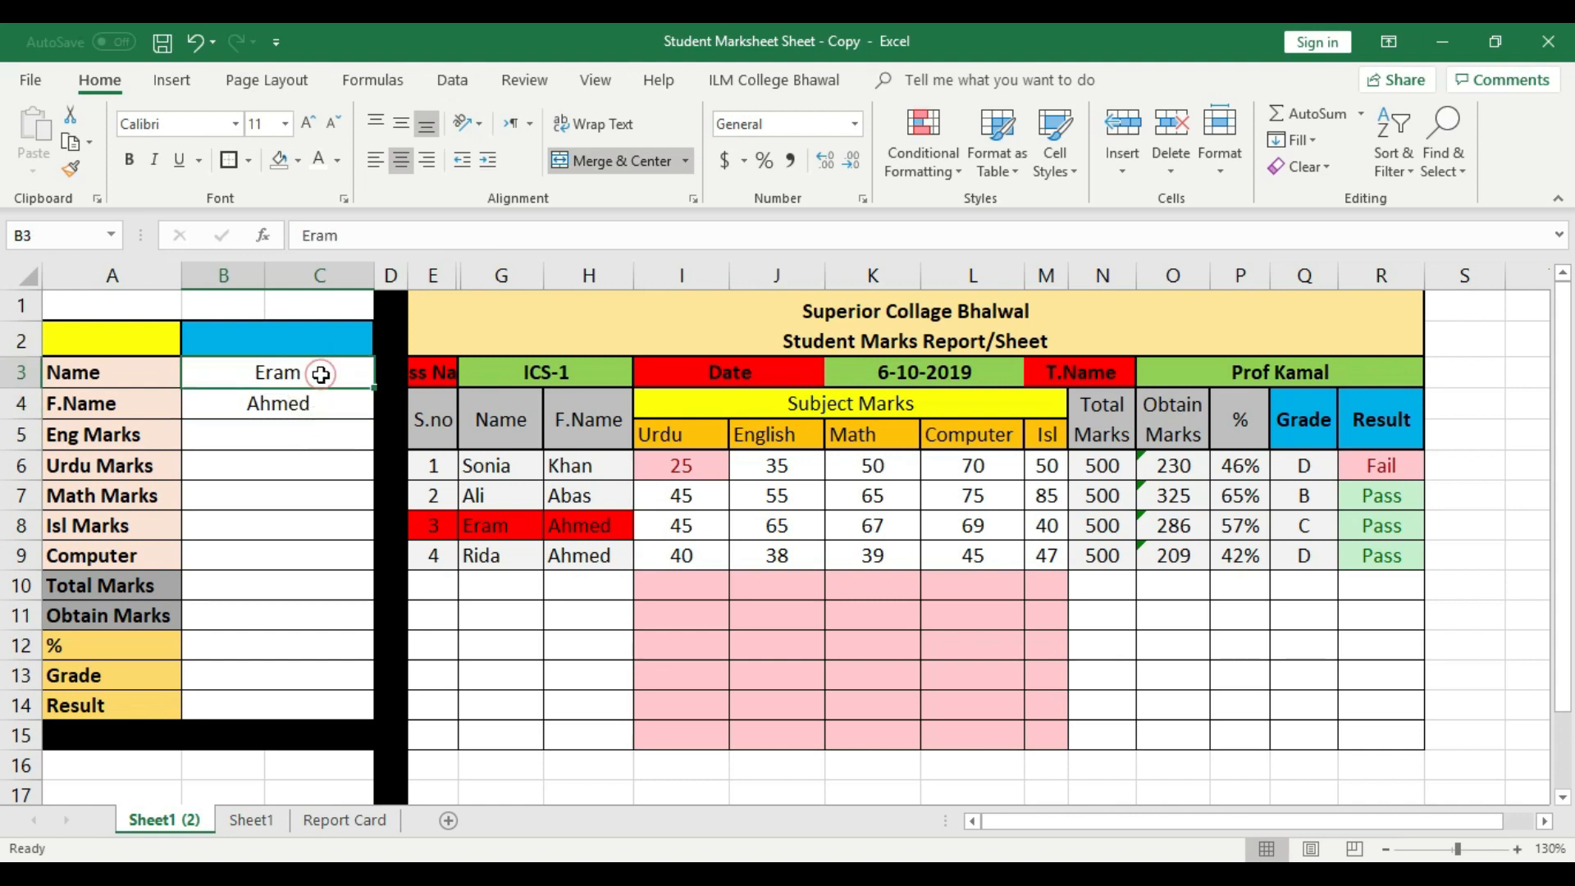
- Enter the formula =LOOKUP(B3,G6:G9,J6:J9) in B5 to return the English marks, and inspect the finished formula
click(316, 438)
text(=)
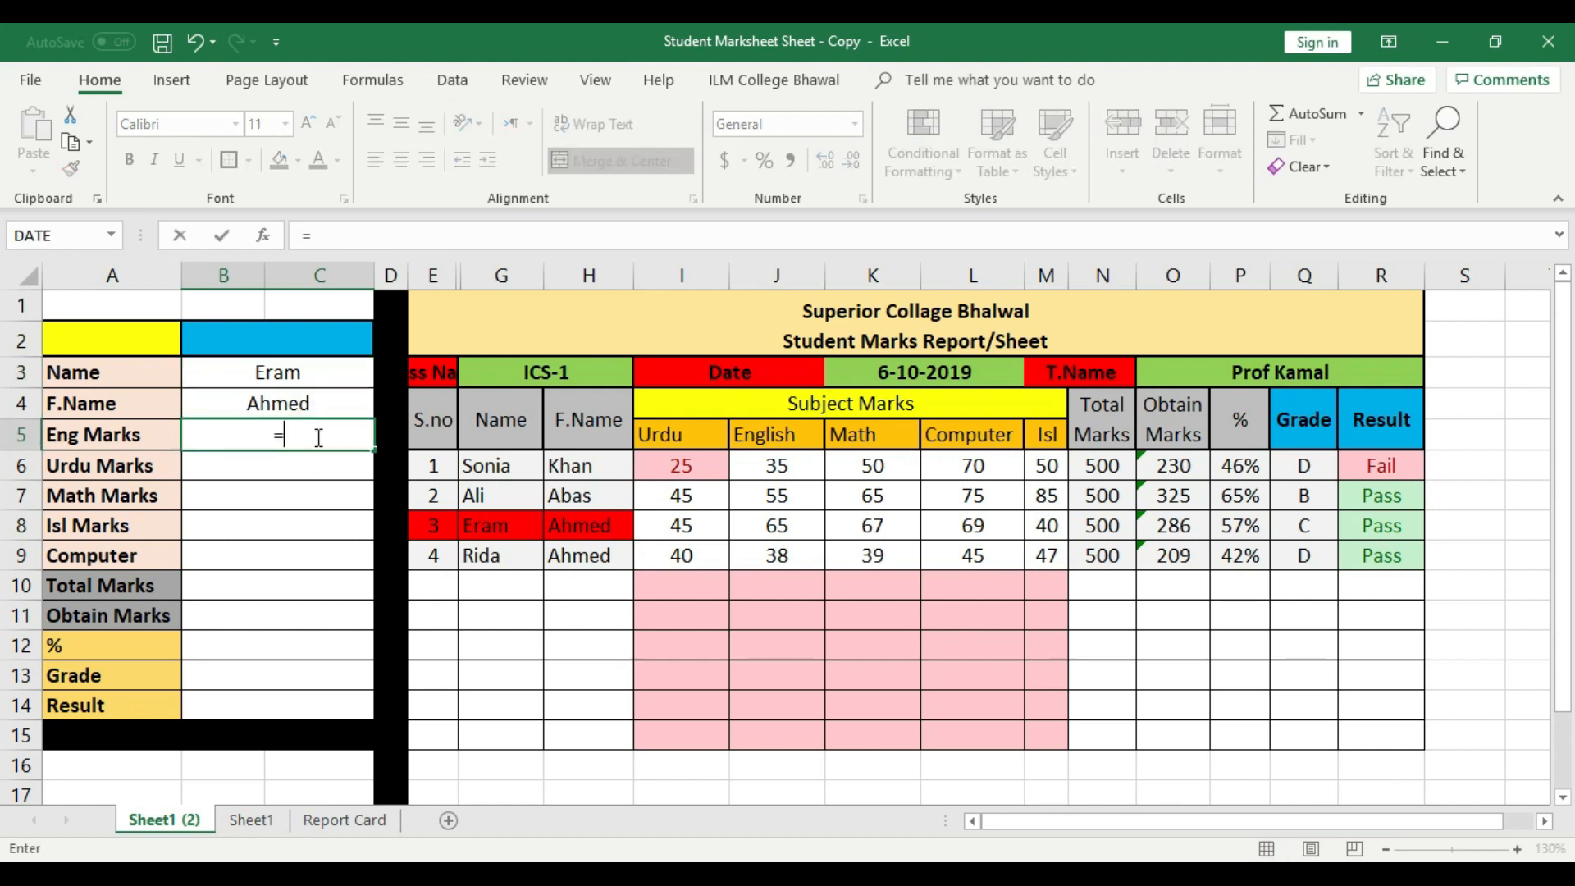
text(lookup)
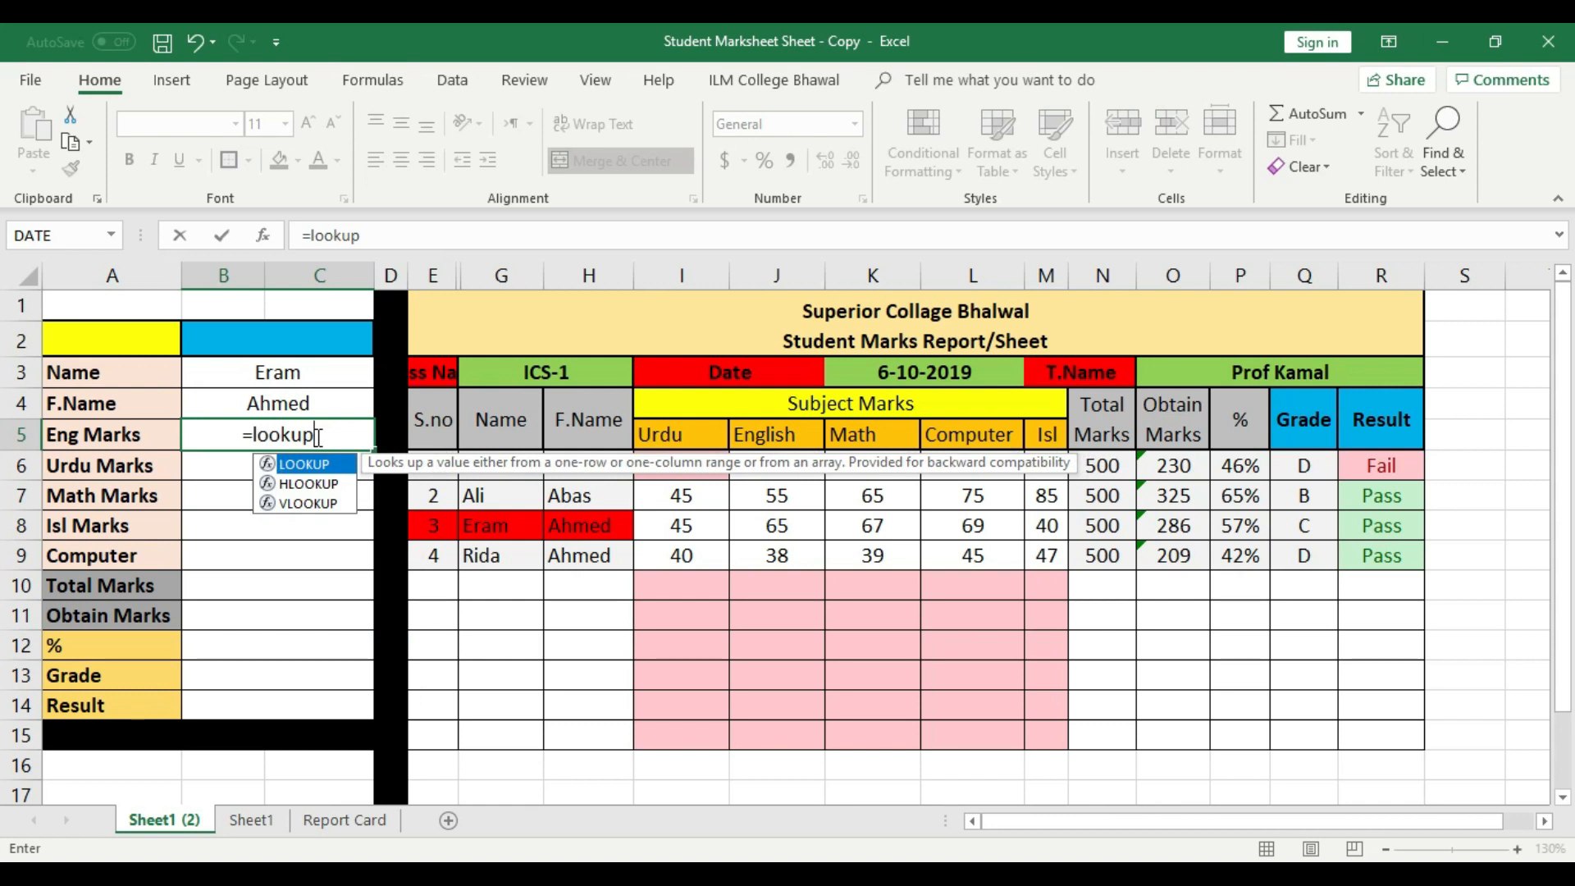
text(()
click(293, 371)
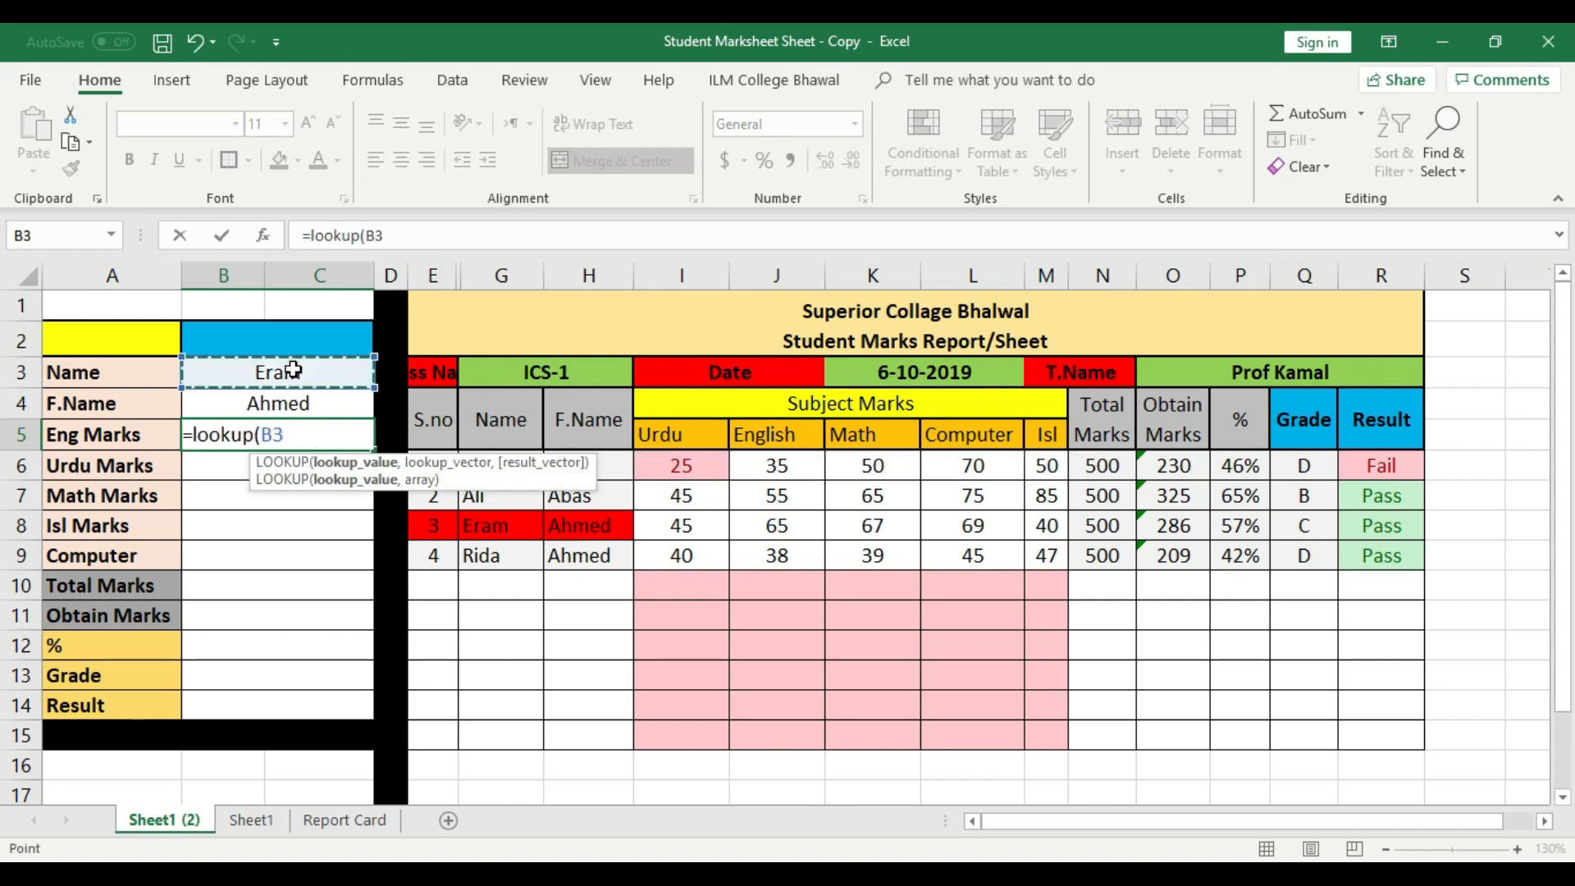
text(,)
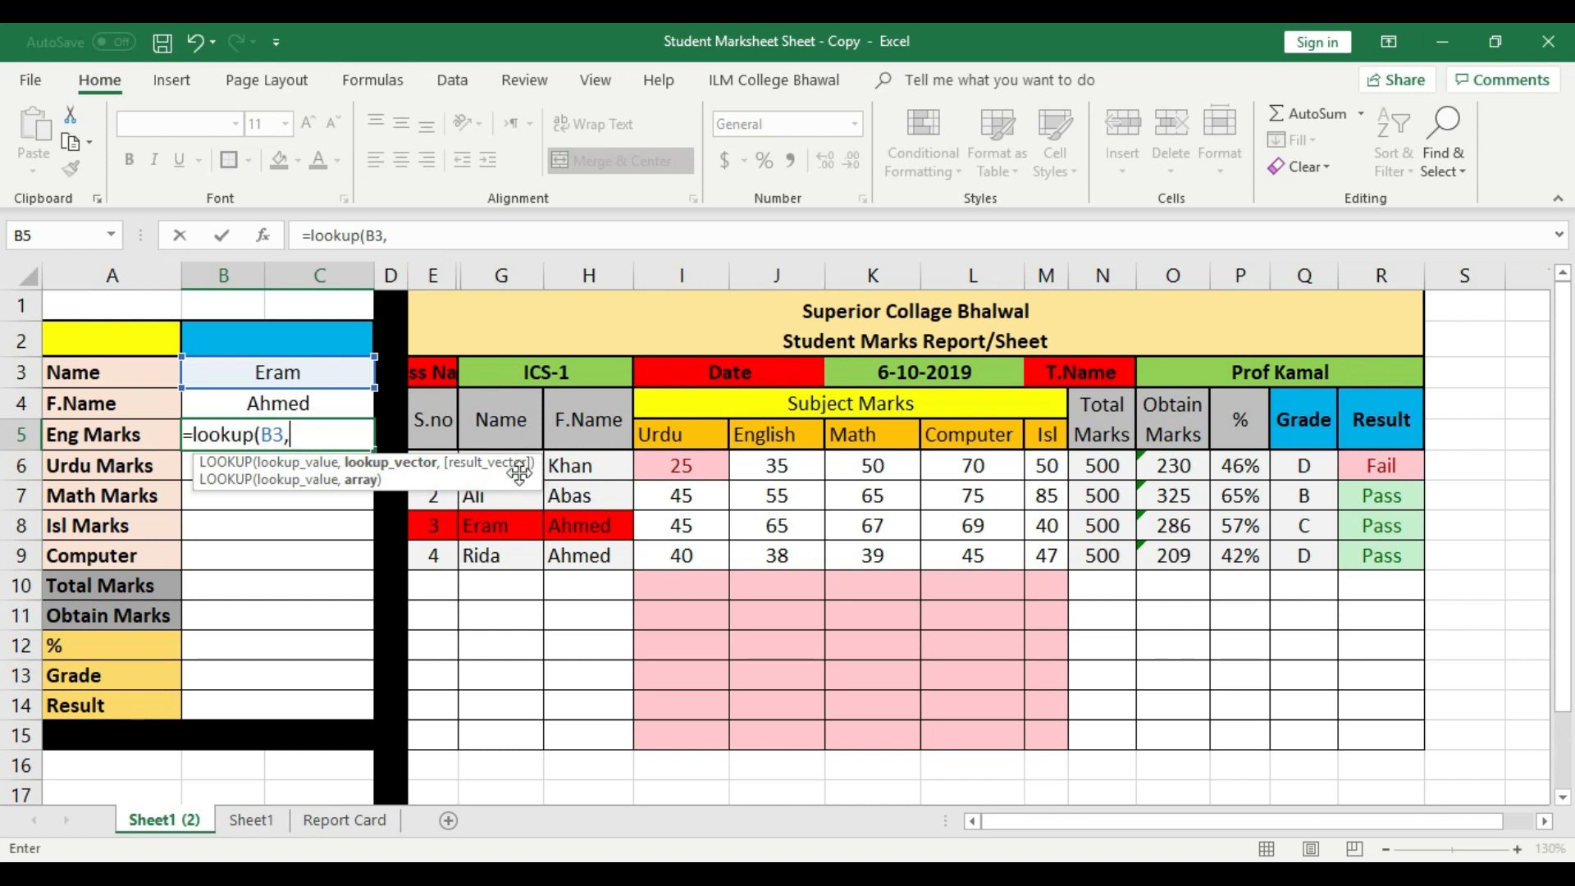
drag(492, 464, 500, 556)
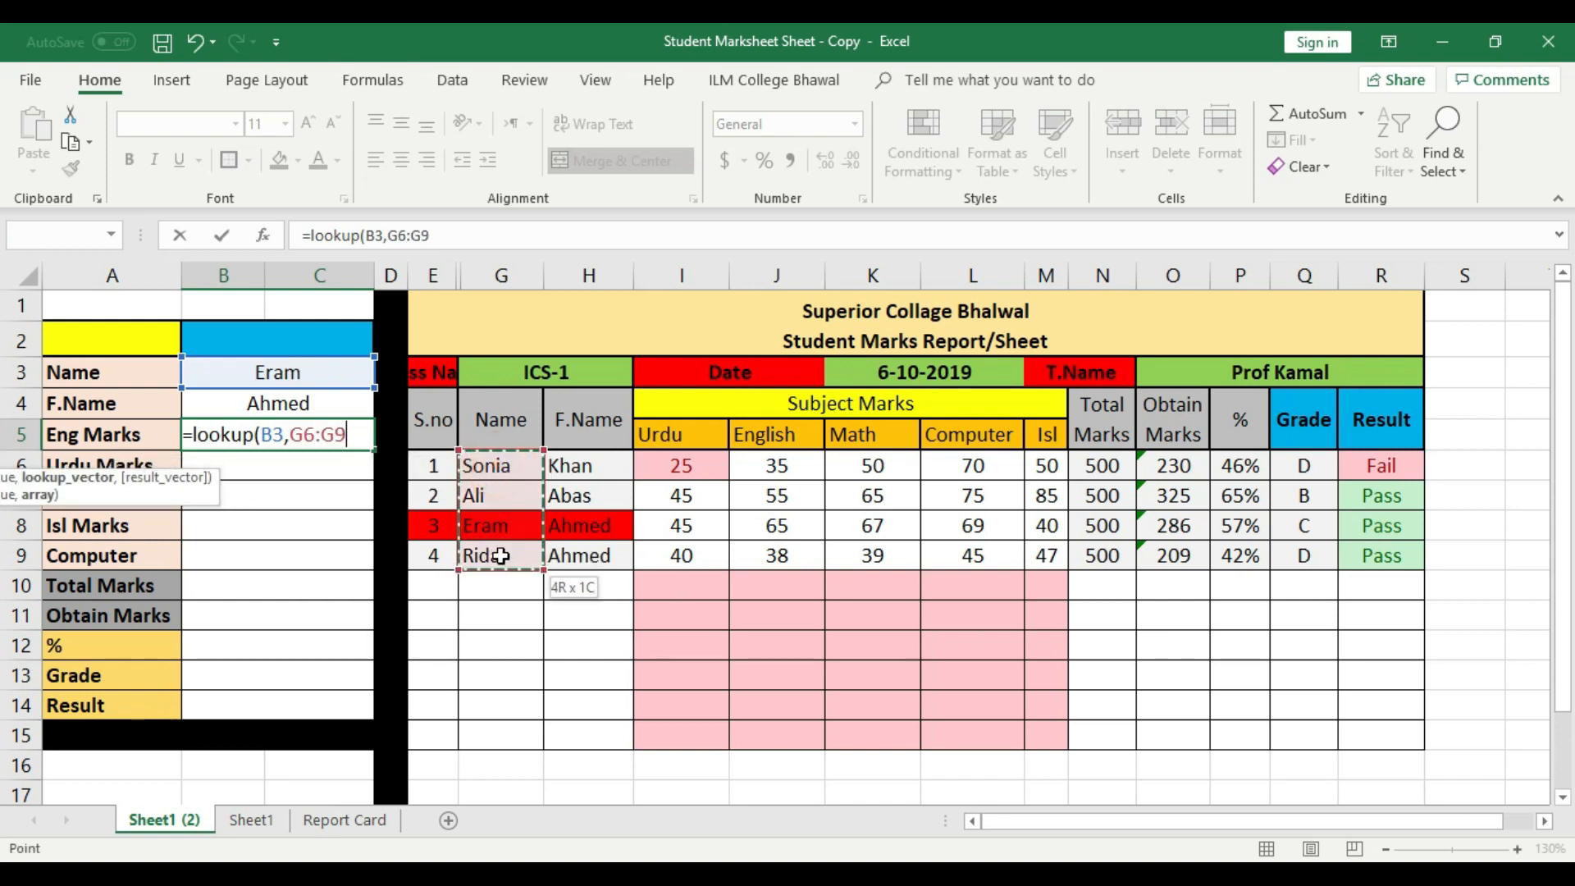
text(,)
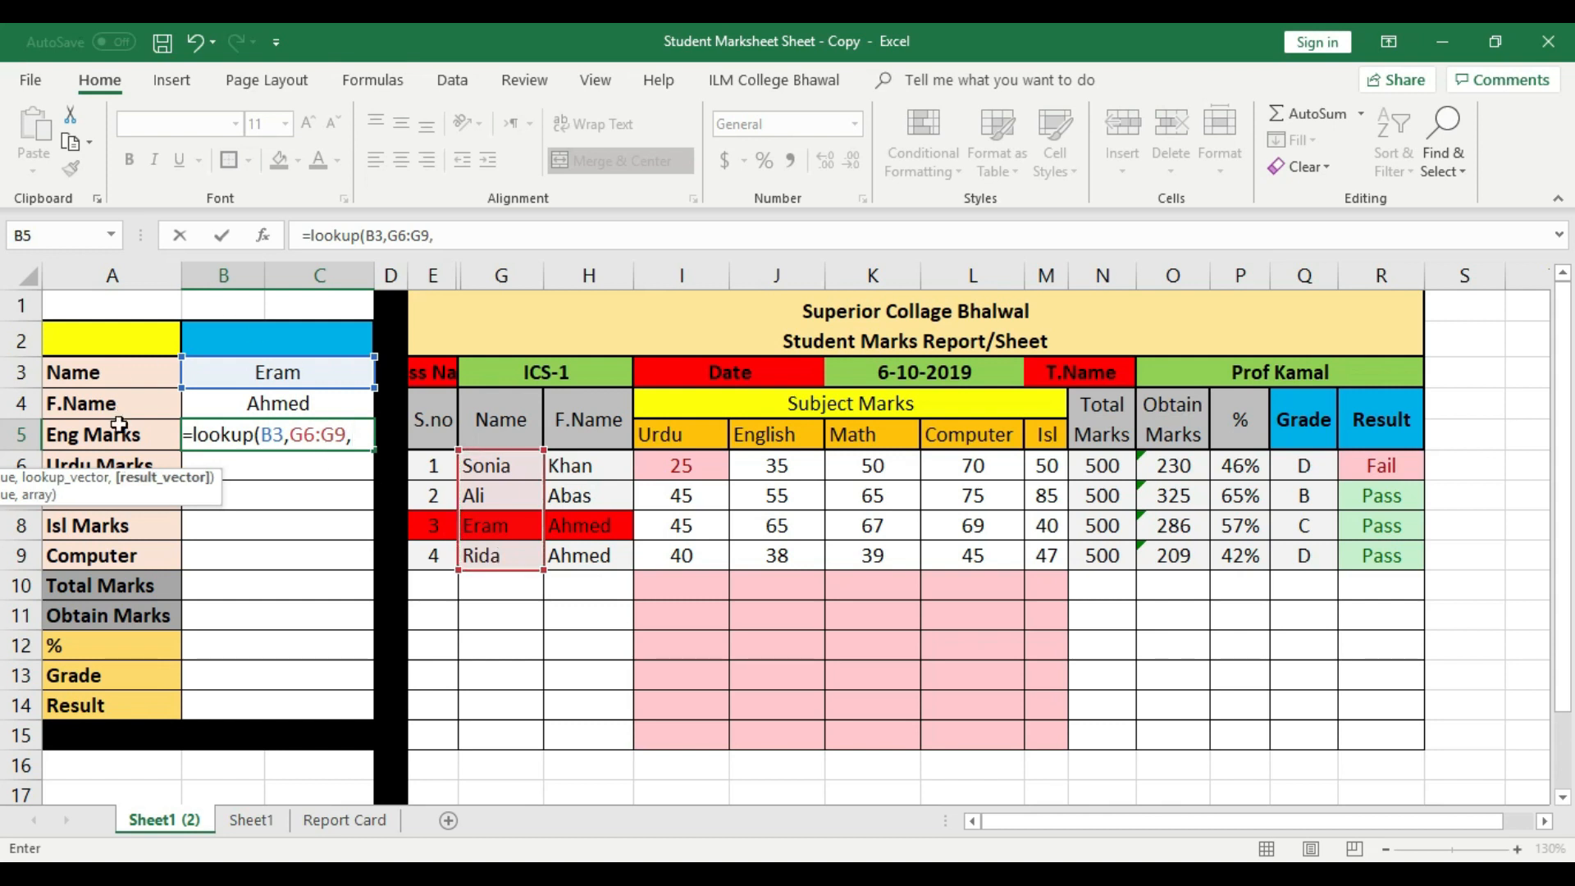
click(791, 467)
drag(793, 470, 798, 555)
key(Return)
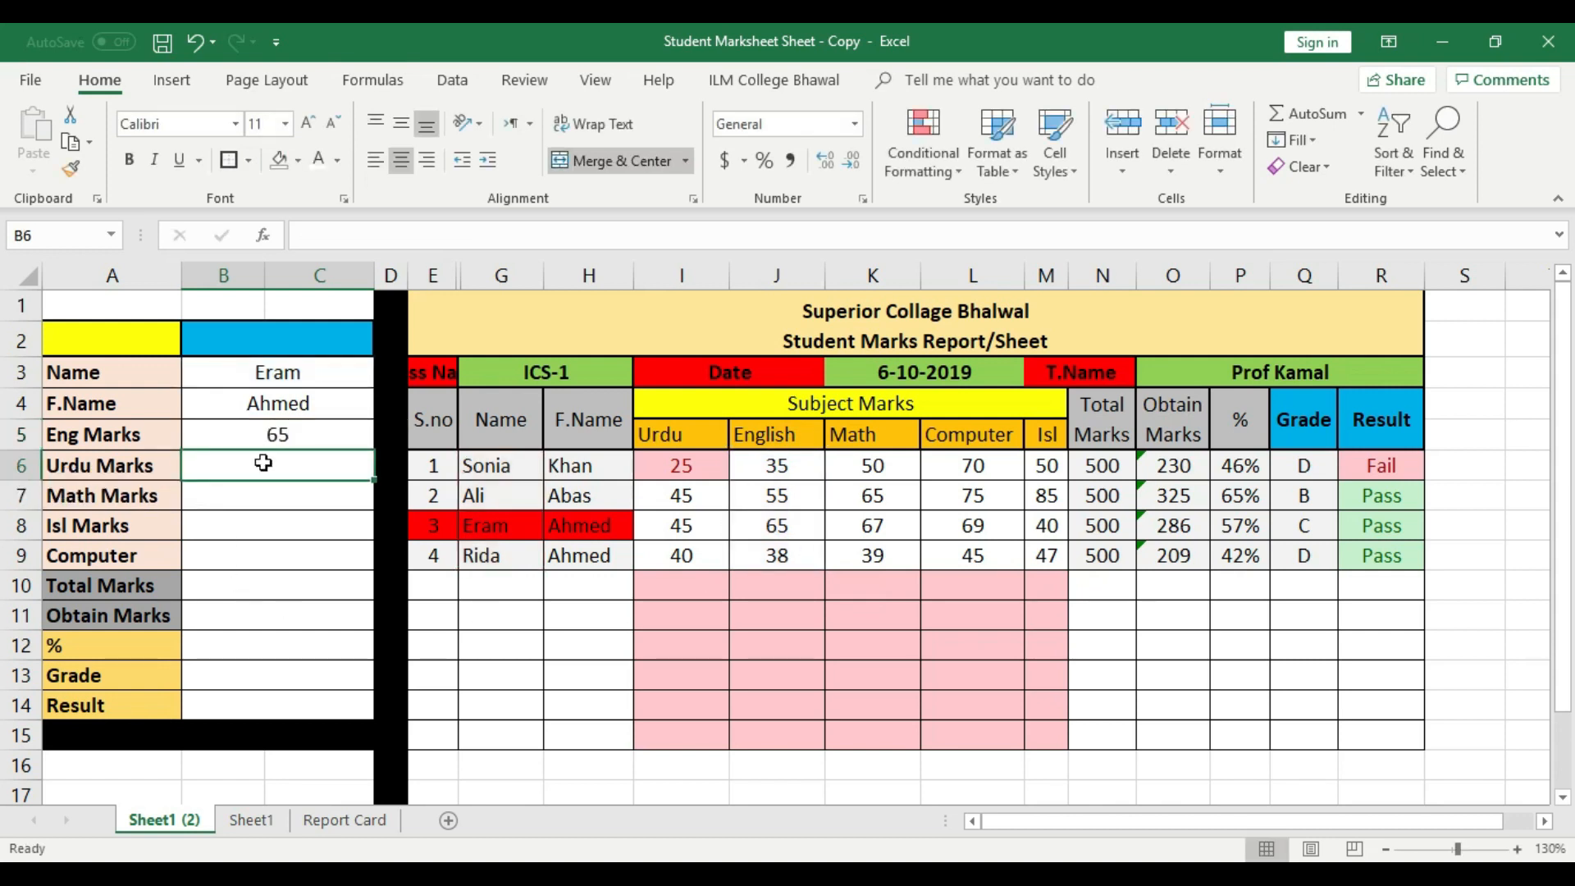
click(283, 436)
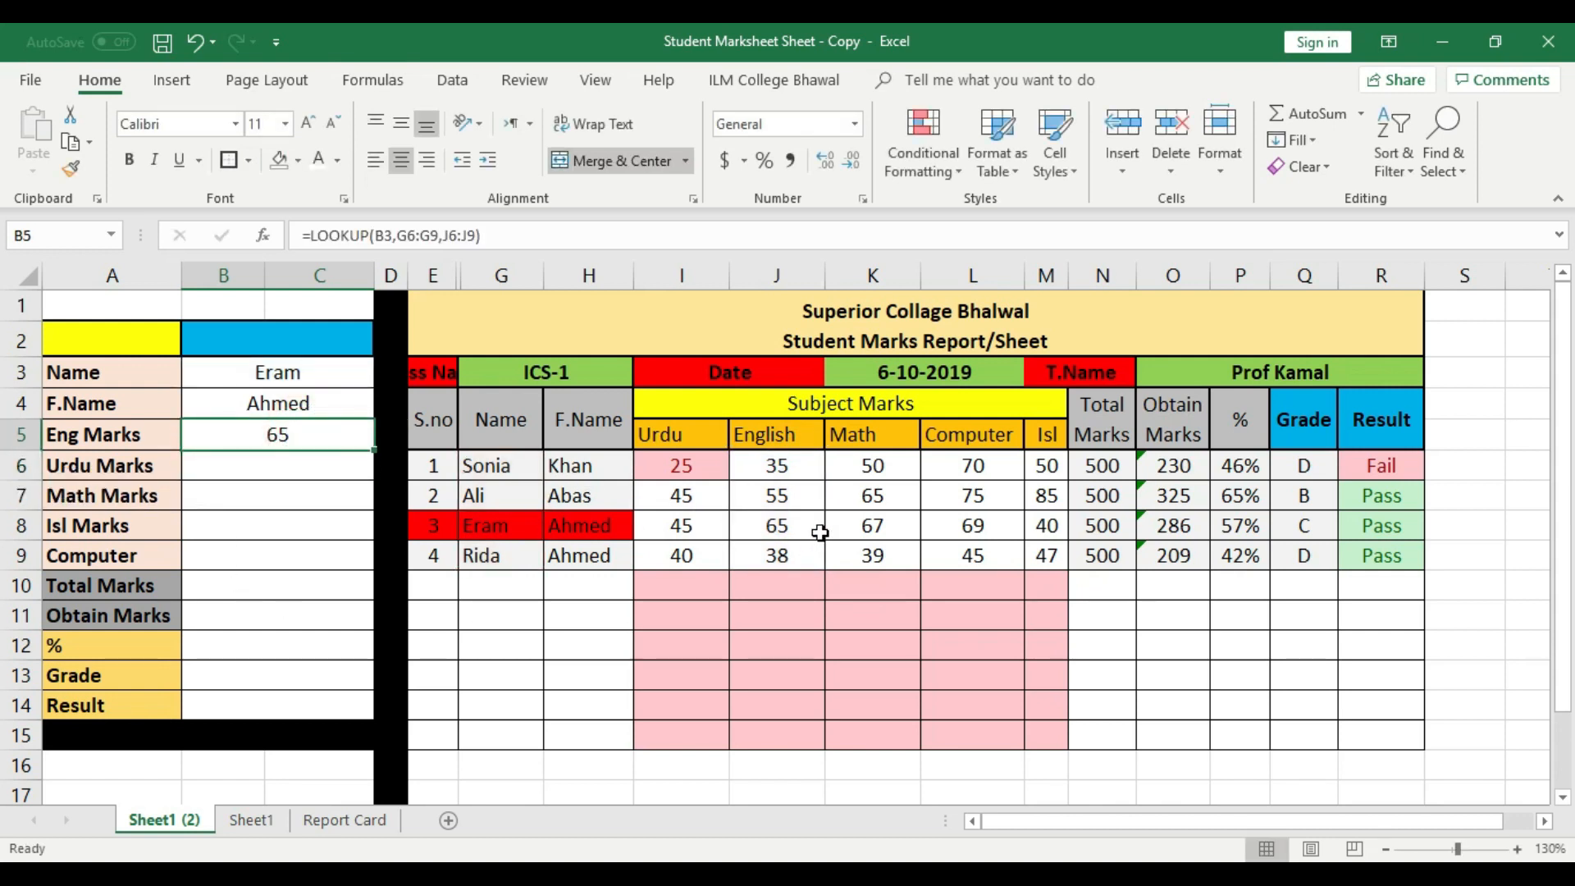
- Change the name in B3 to the second student's to test the lookups
click(311, 371)
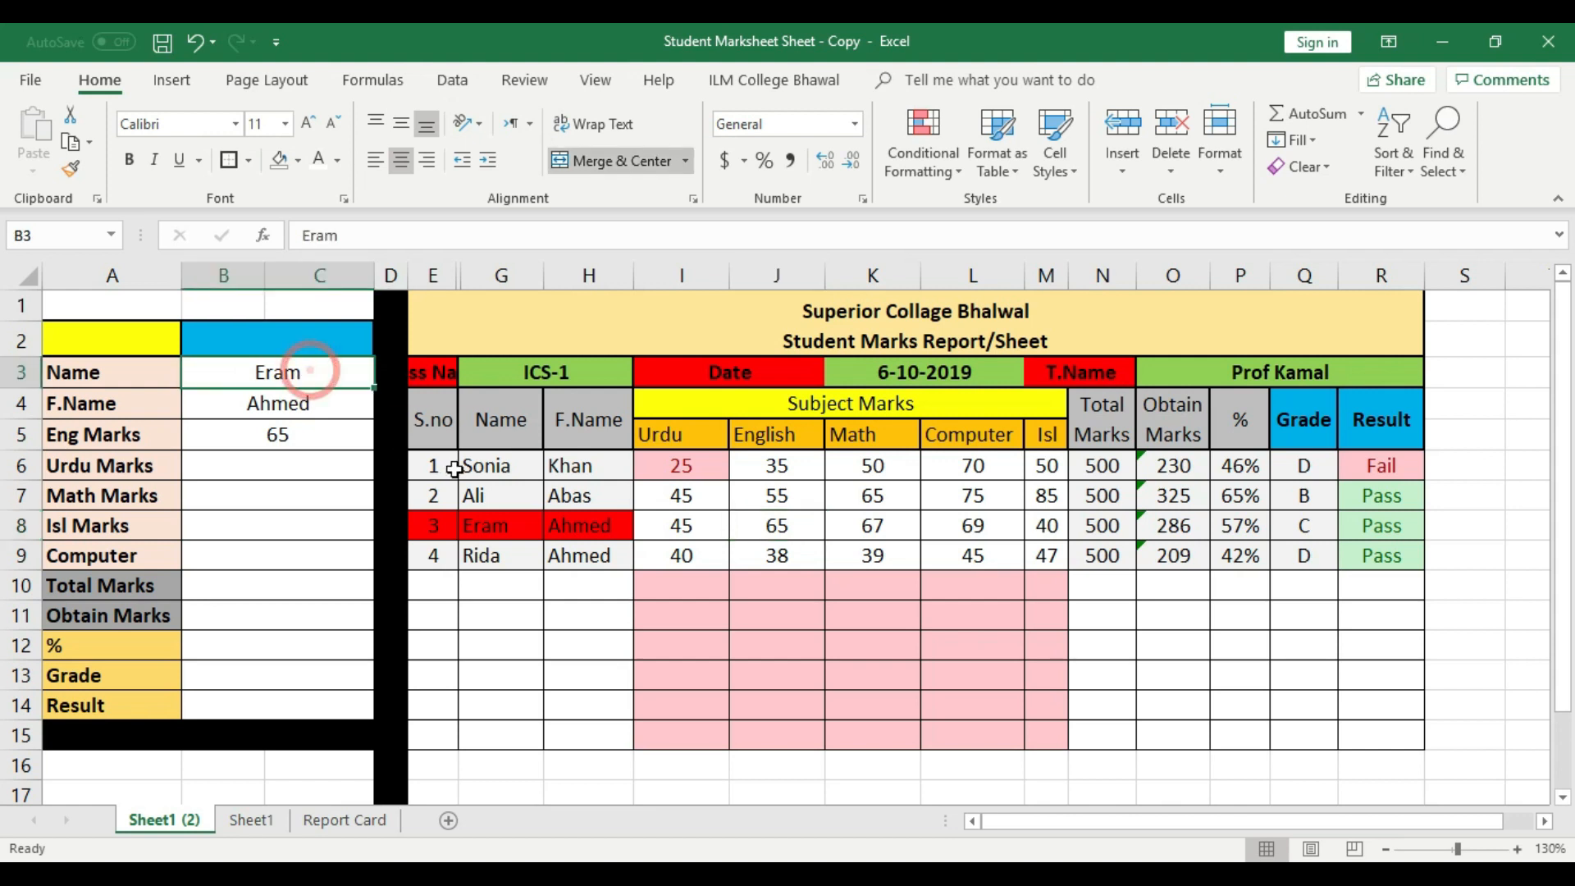
text(Ali)
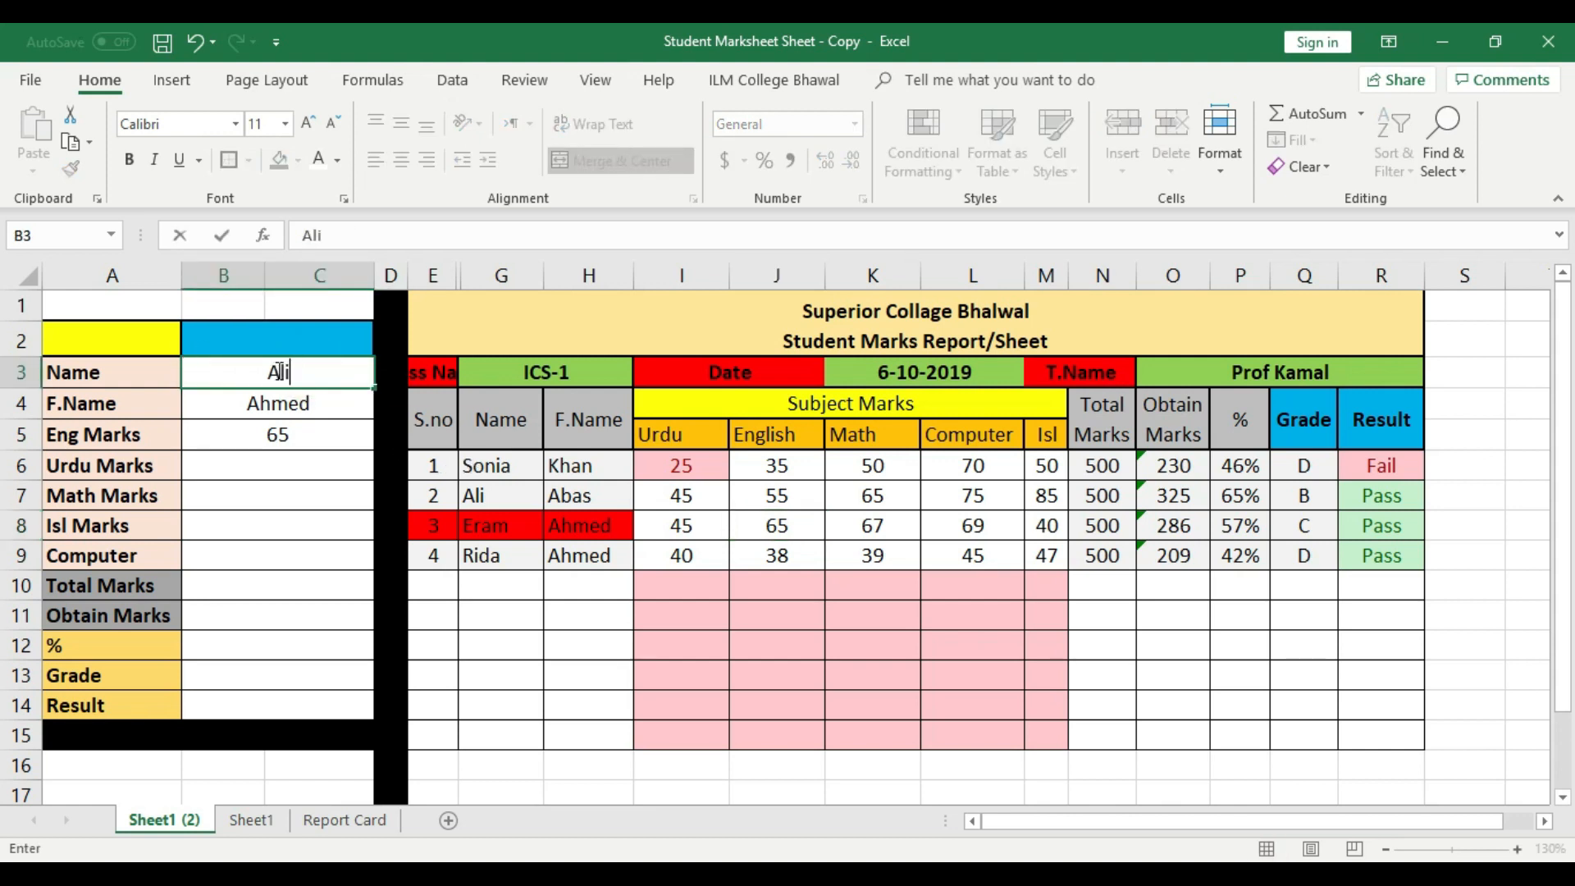
click(297, 503)
click(298, 375)
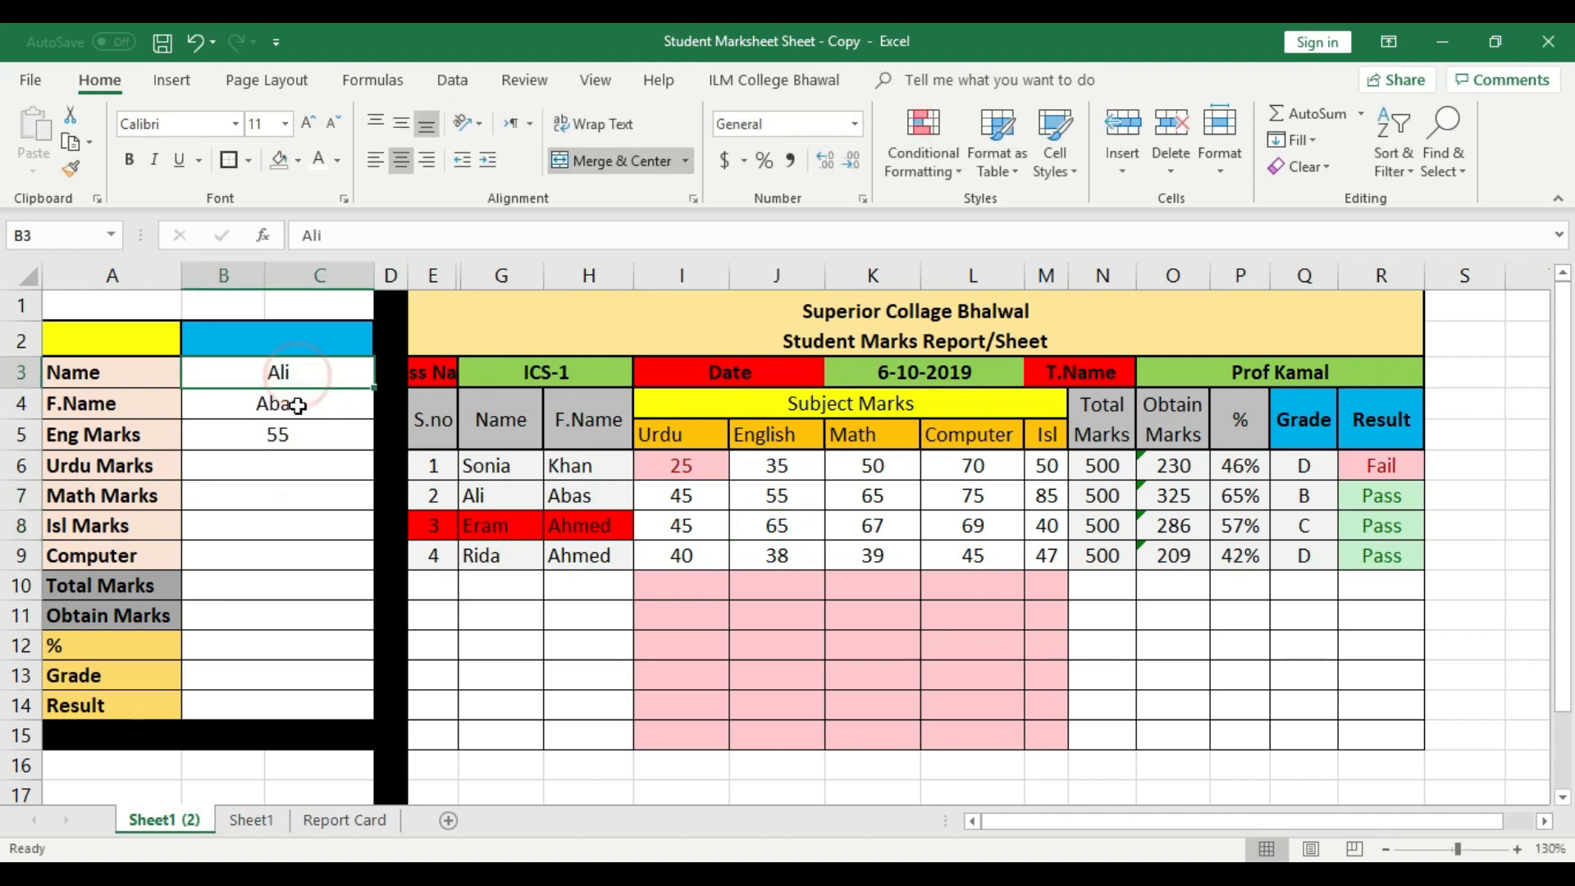
- Compare the father's name and English marks in B4 and B5 with the second student's entries in row 7
click(298, 406)
click(490, 469)
click(599, 497)
click(157, 437)
click(307, 435)
click(791, 492)
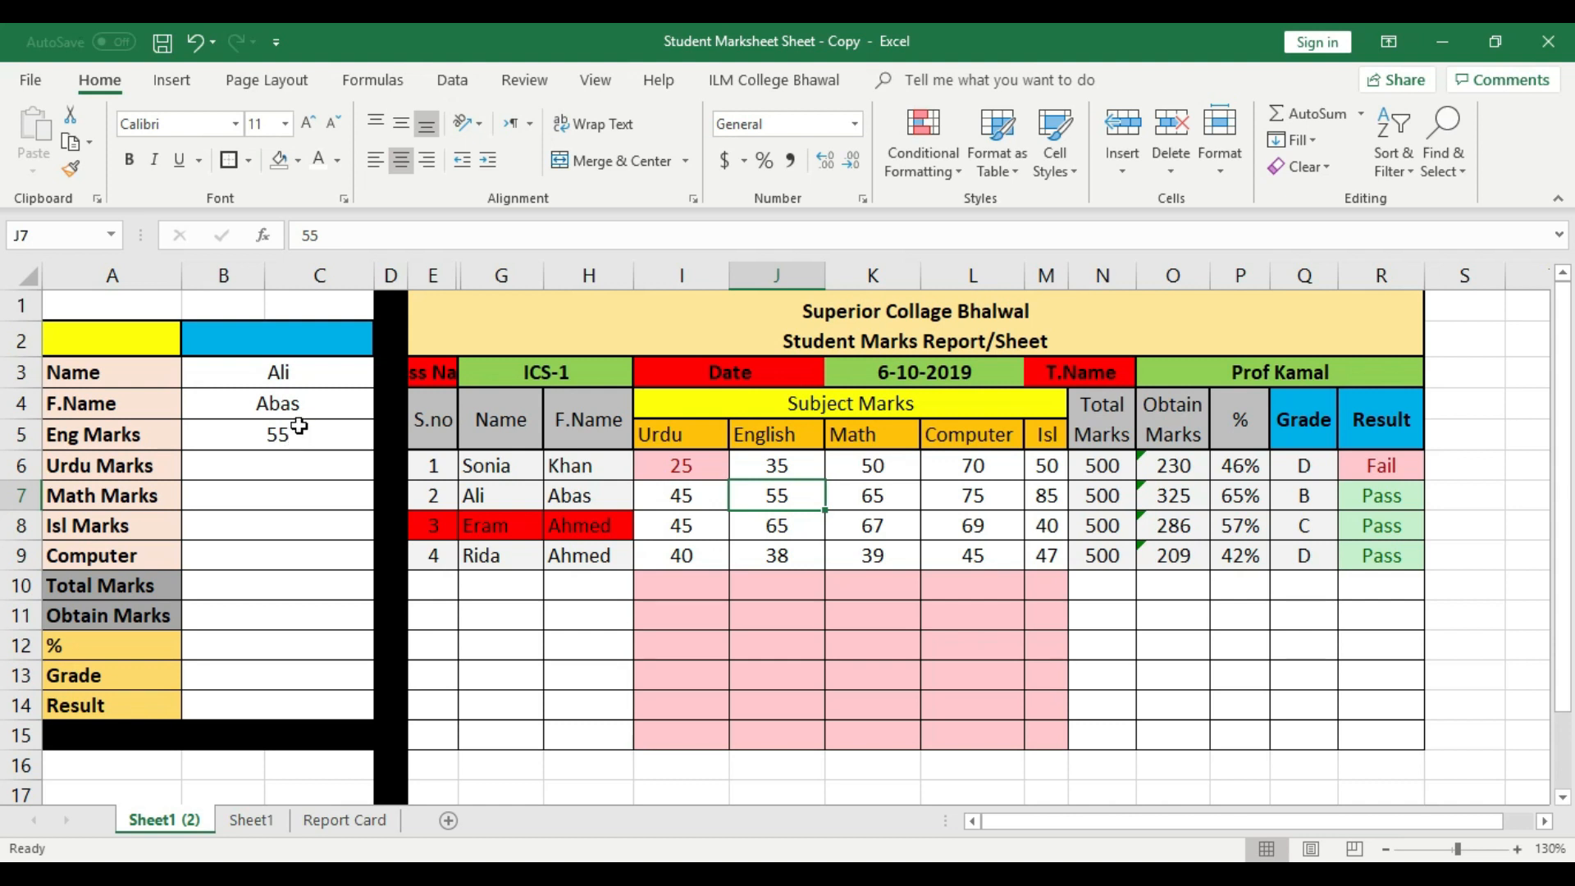
- Change the name in B3 to the fourth student's
click(281, 375)
text(Rida)
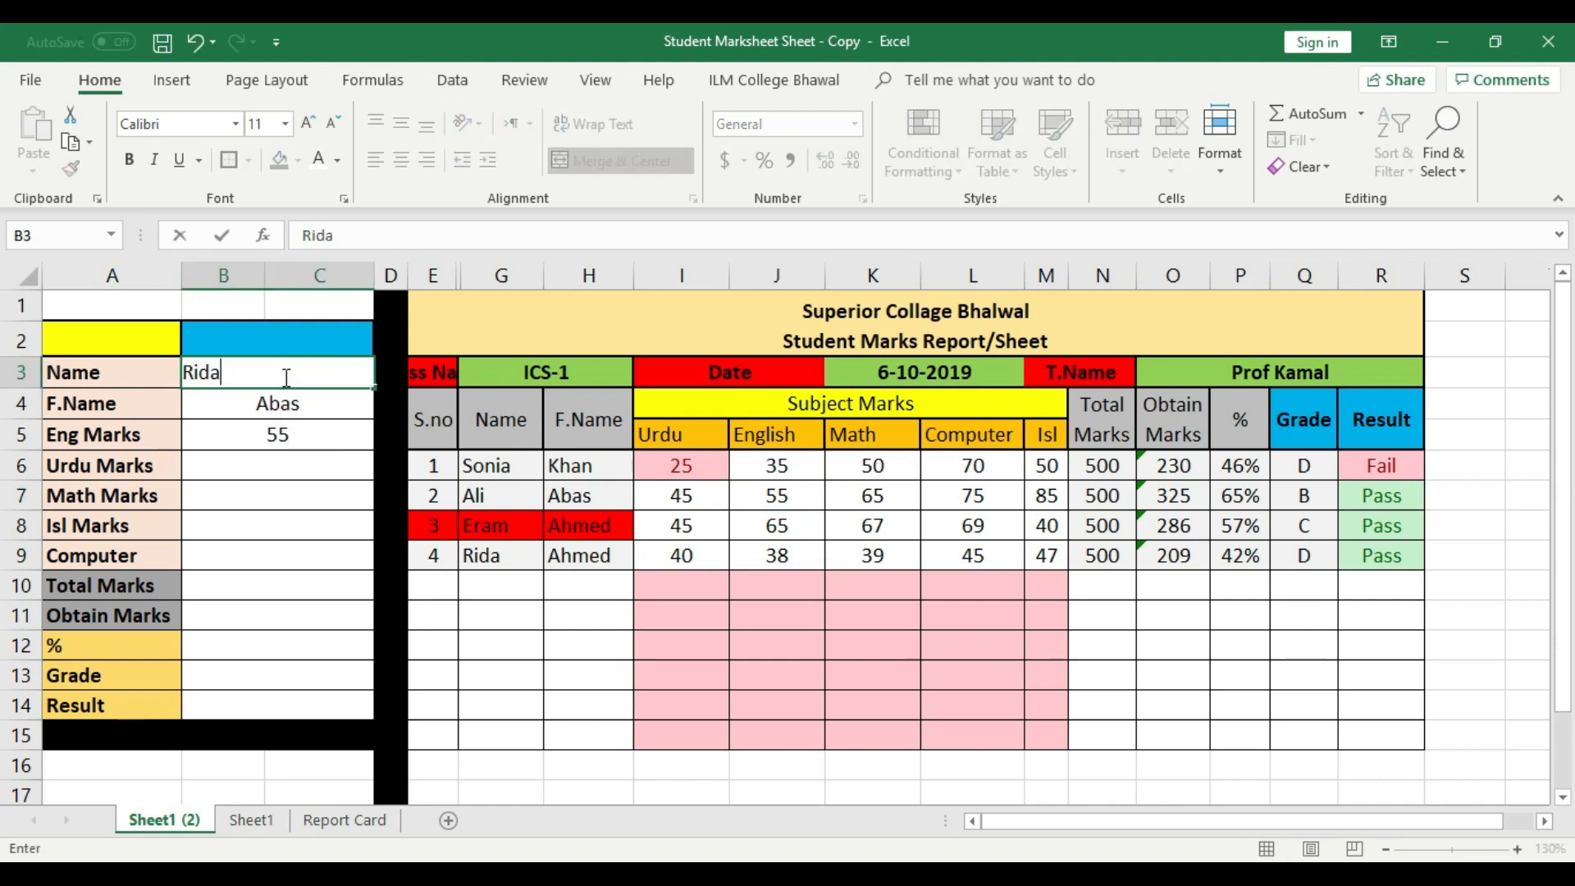
click(318, 467)
click(318, 370)
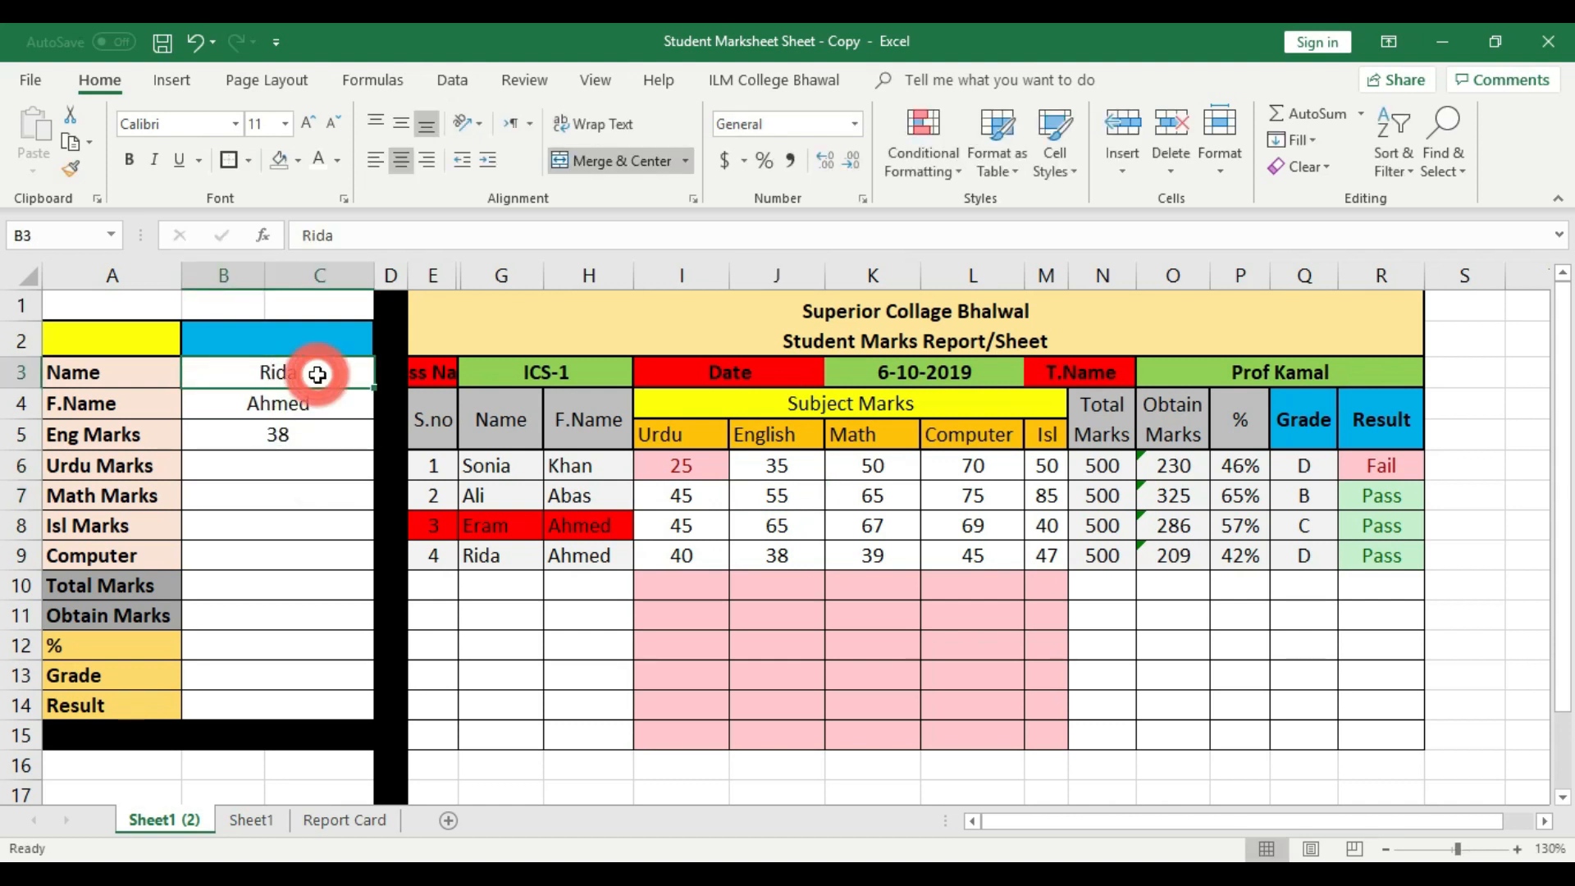
- Compare the father's name and English marks in B4 and B5 with the fourth student's entries in row 9
click(310, 403)
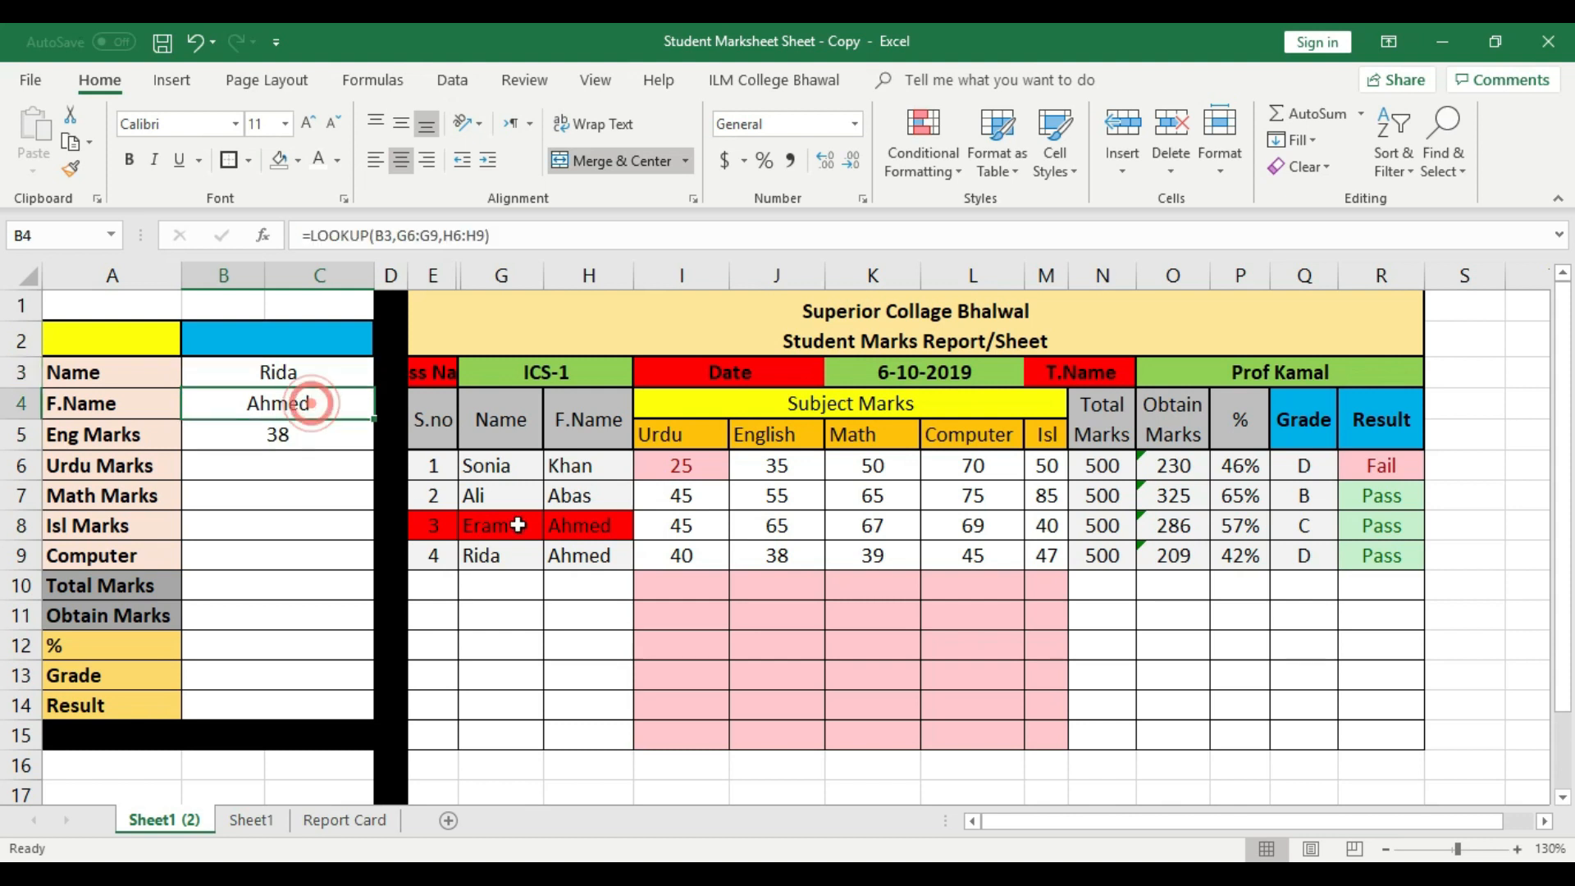
click(585, 555)
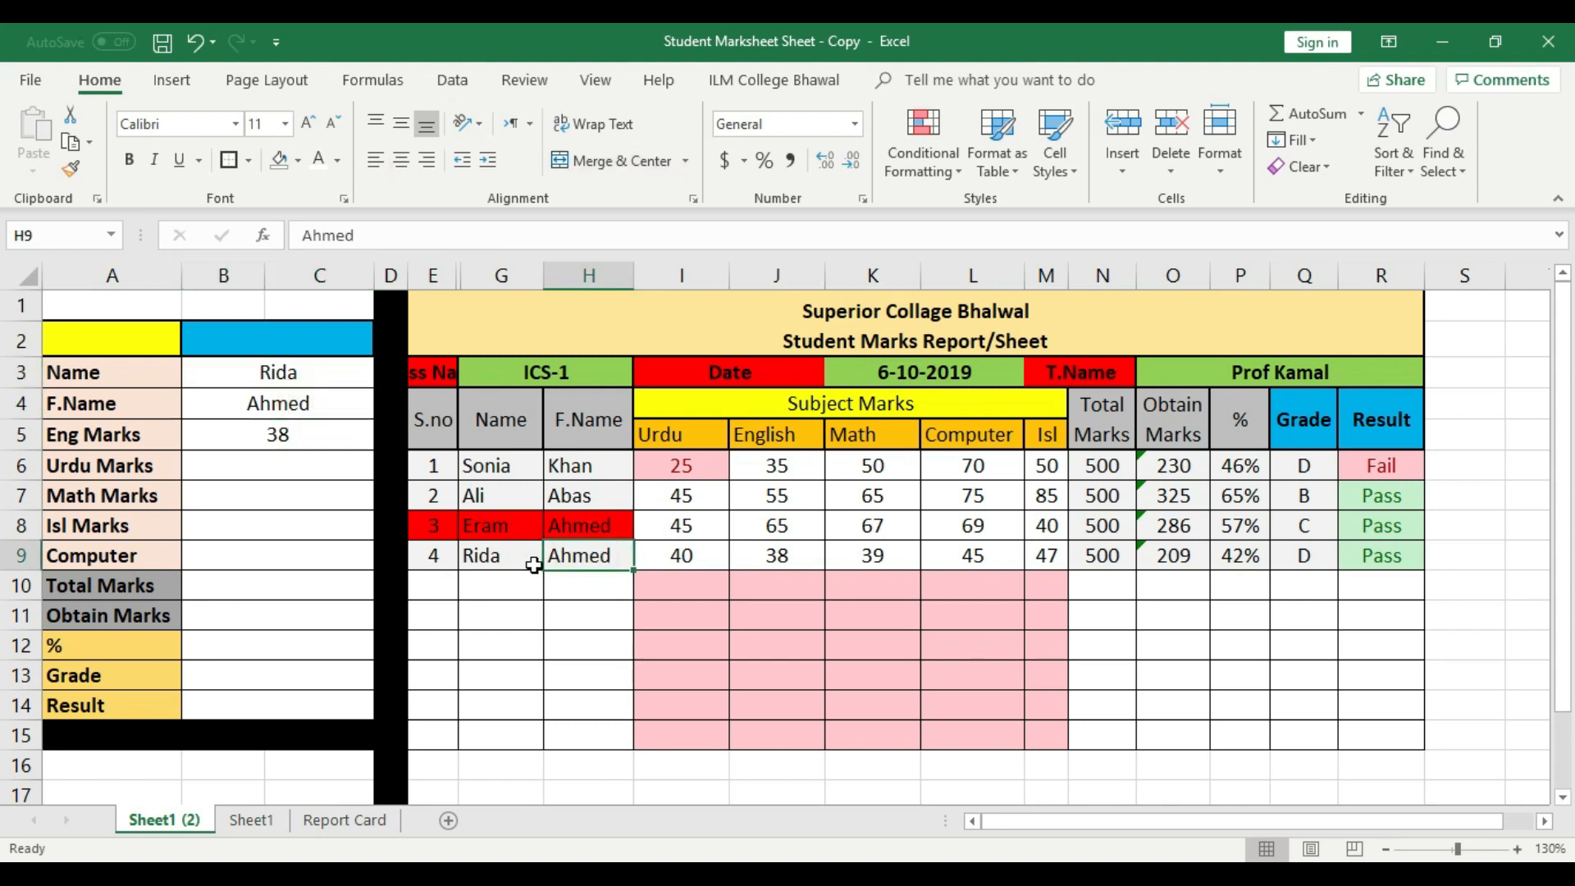
click(307, 447)
click(770, 551)
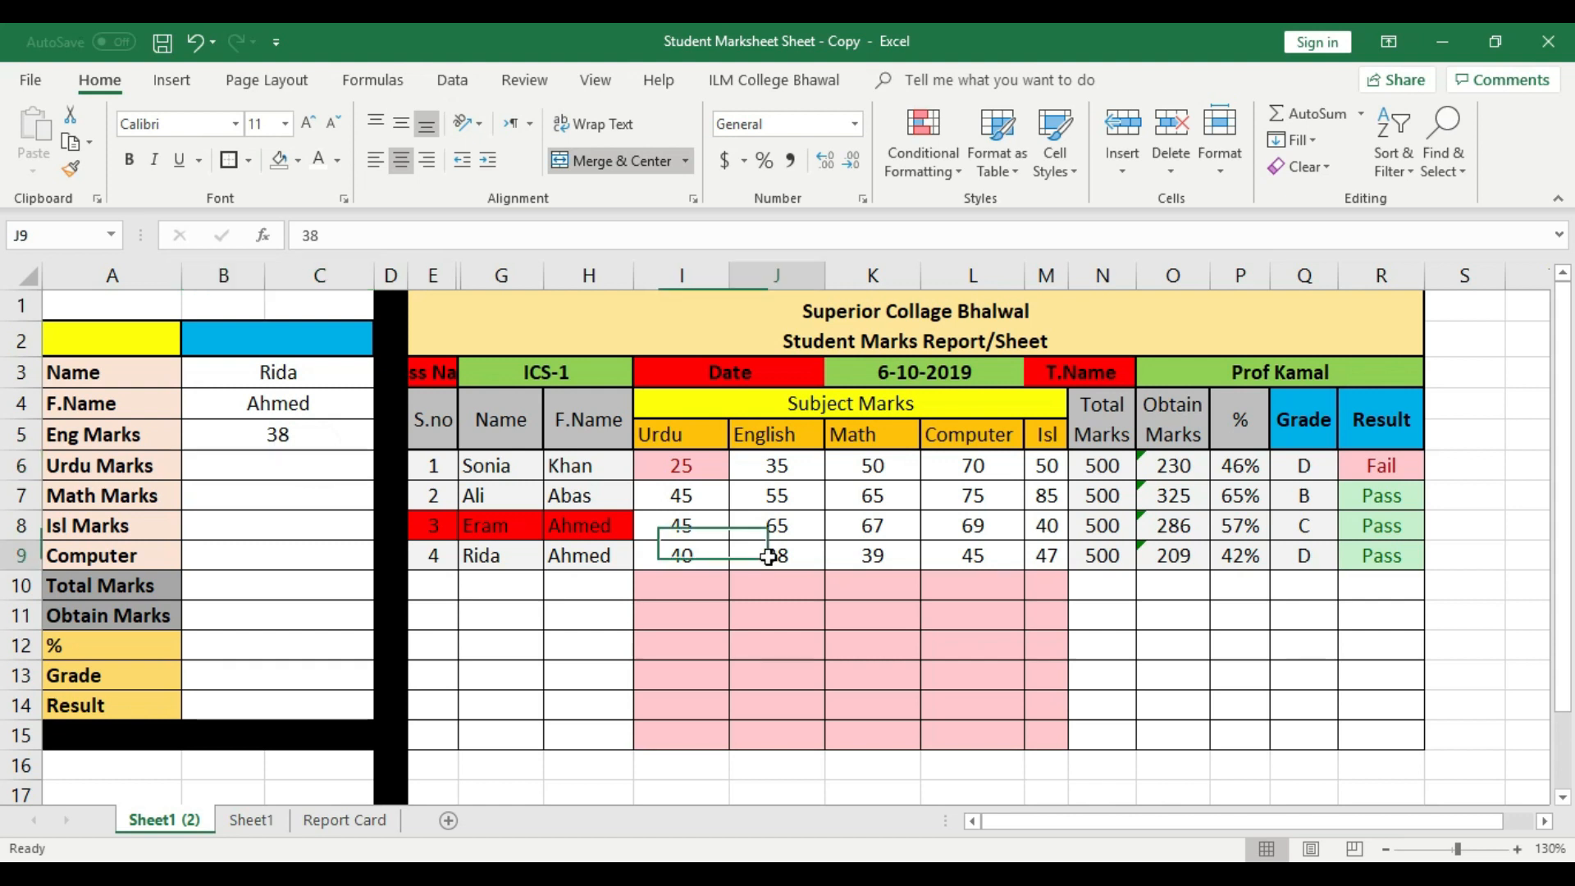
drag(312, 466, 324, 700)
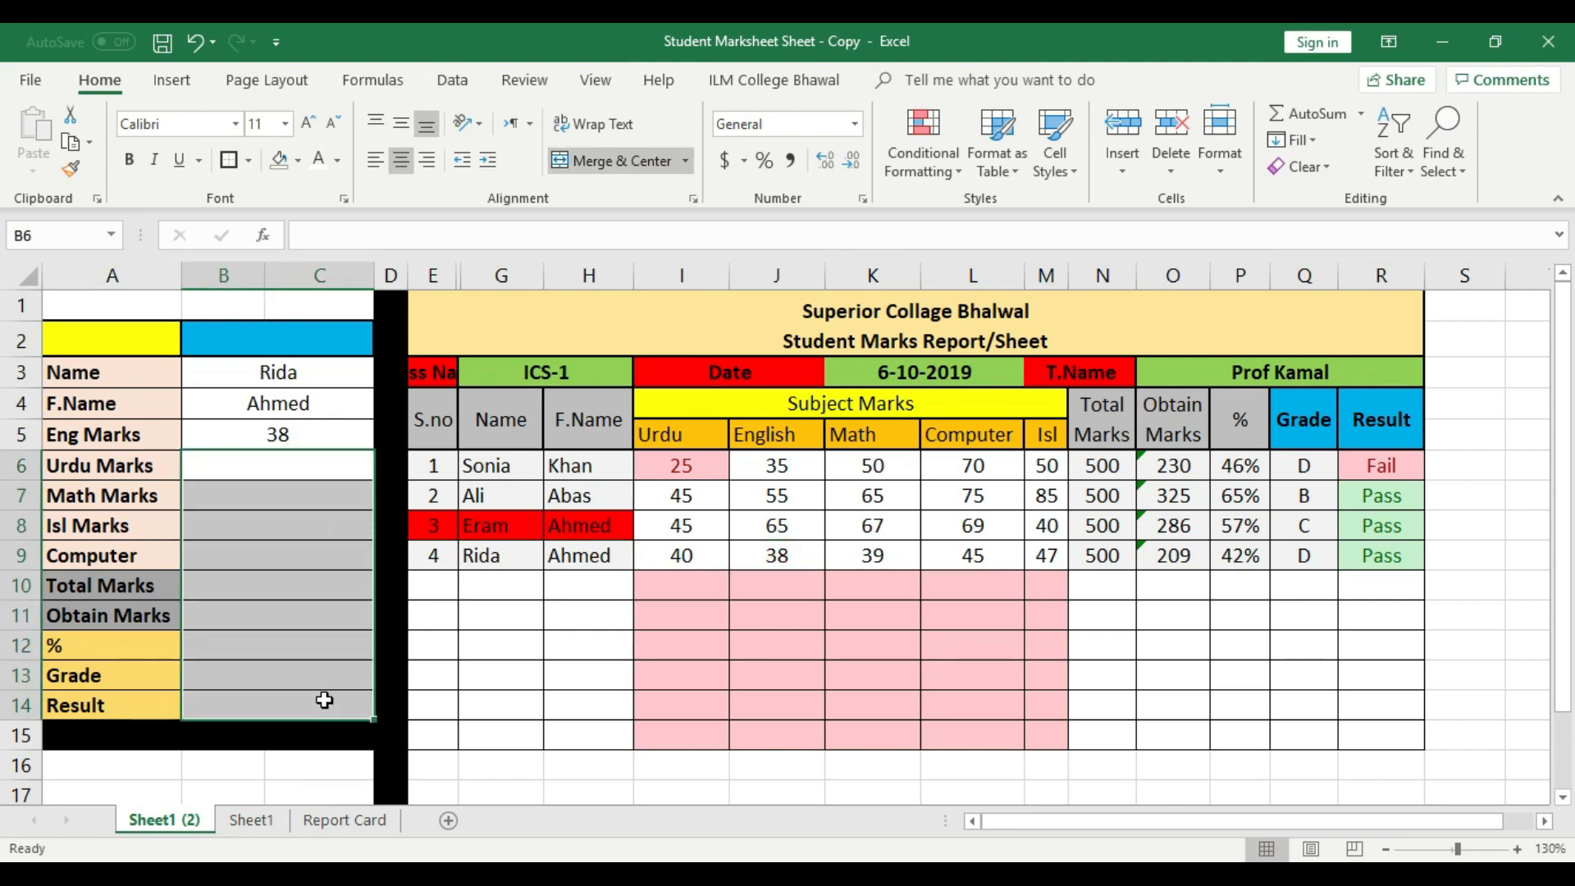
drag(508, 468, 588, 547)
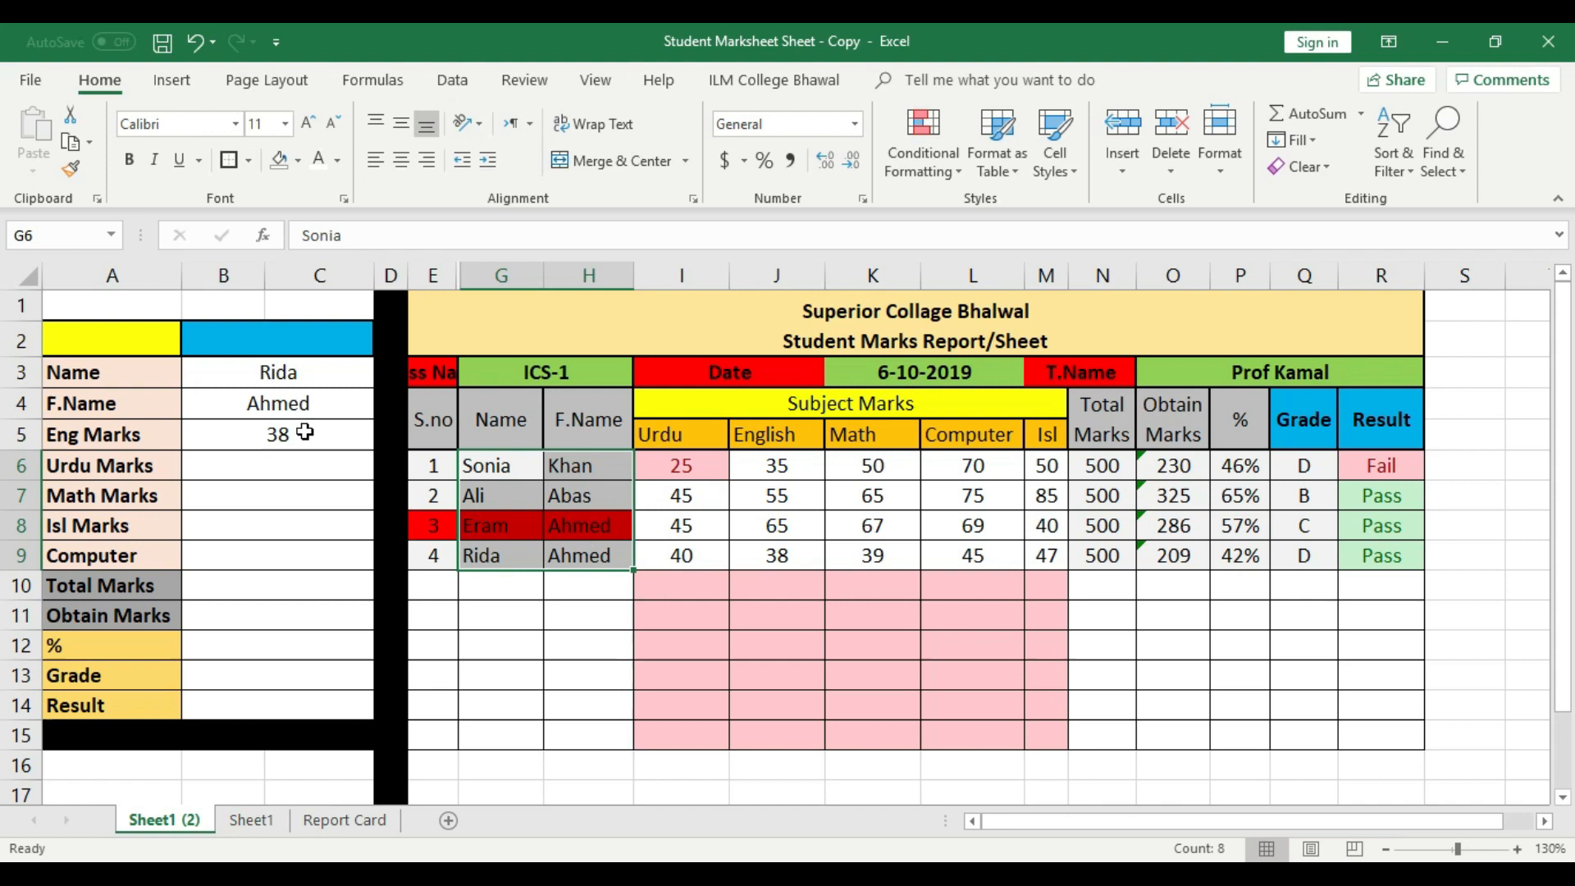
click(283, 373)
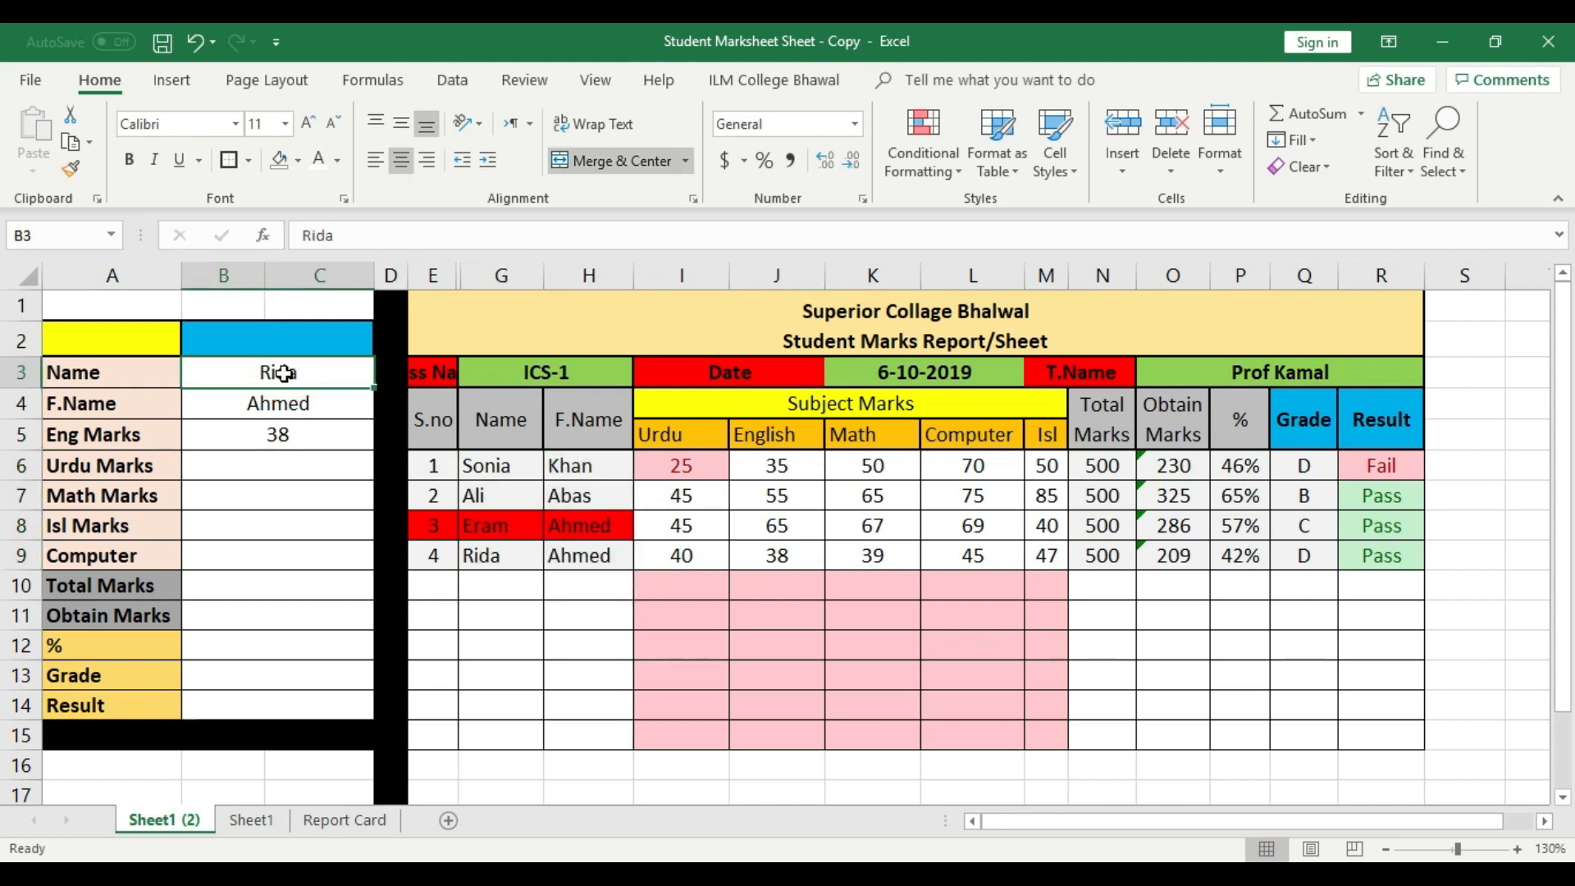
drag(481, 470, 591, 559)
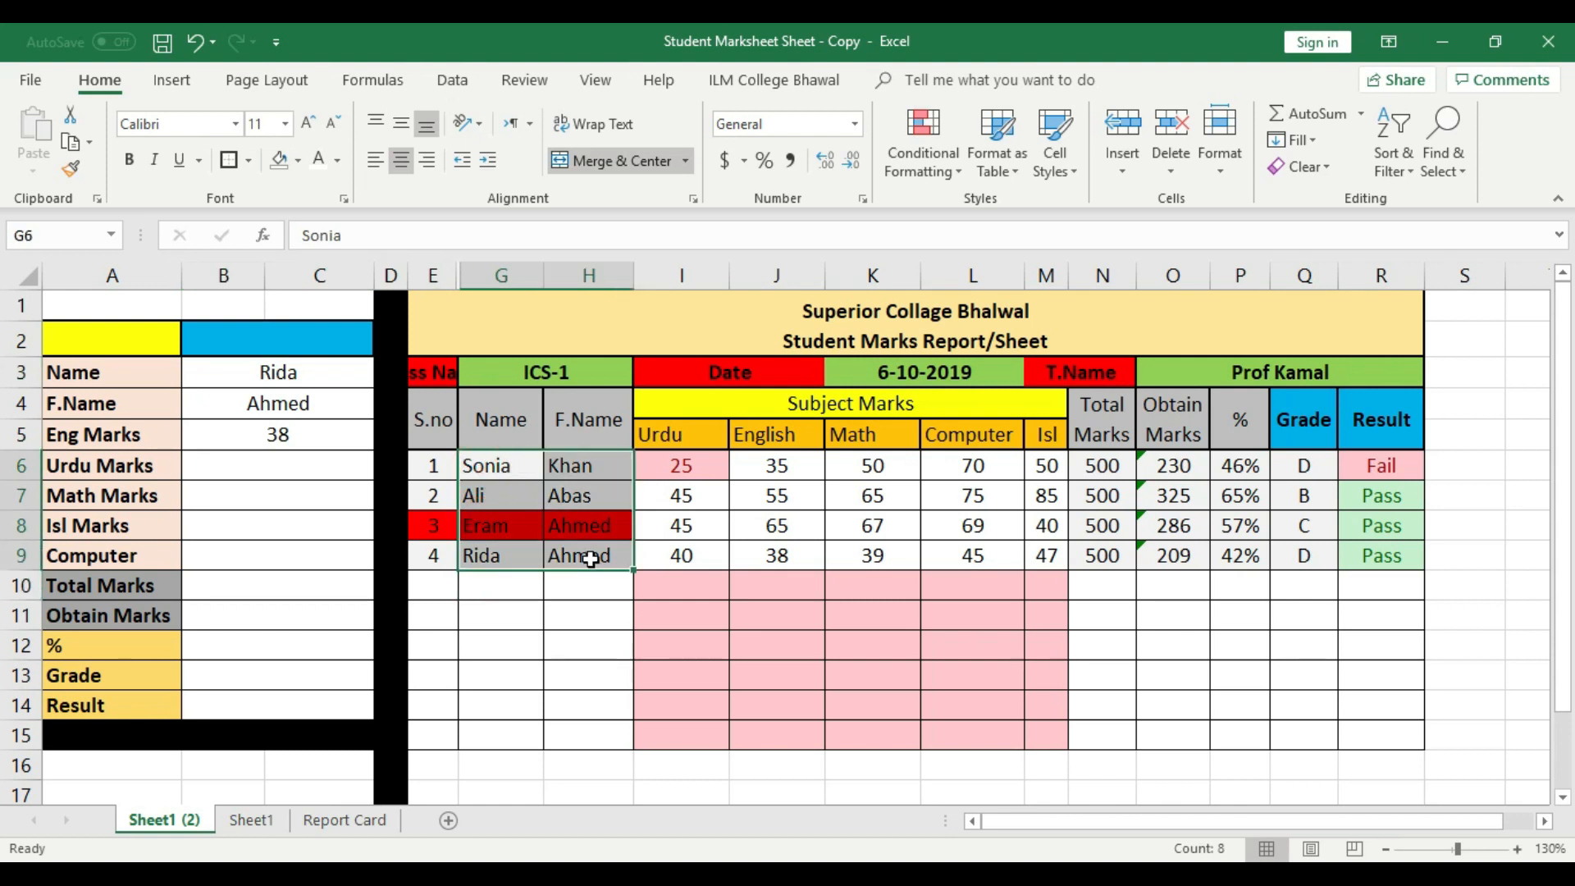
drag(447, 465, 429, 737)
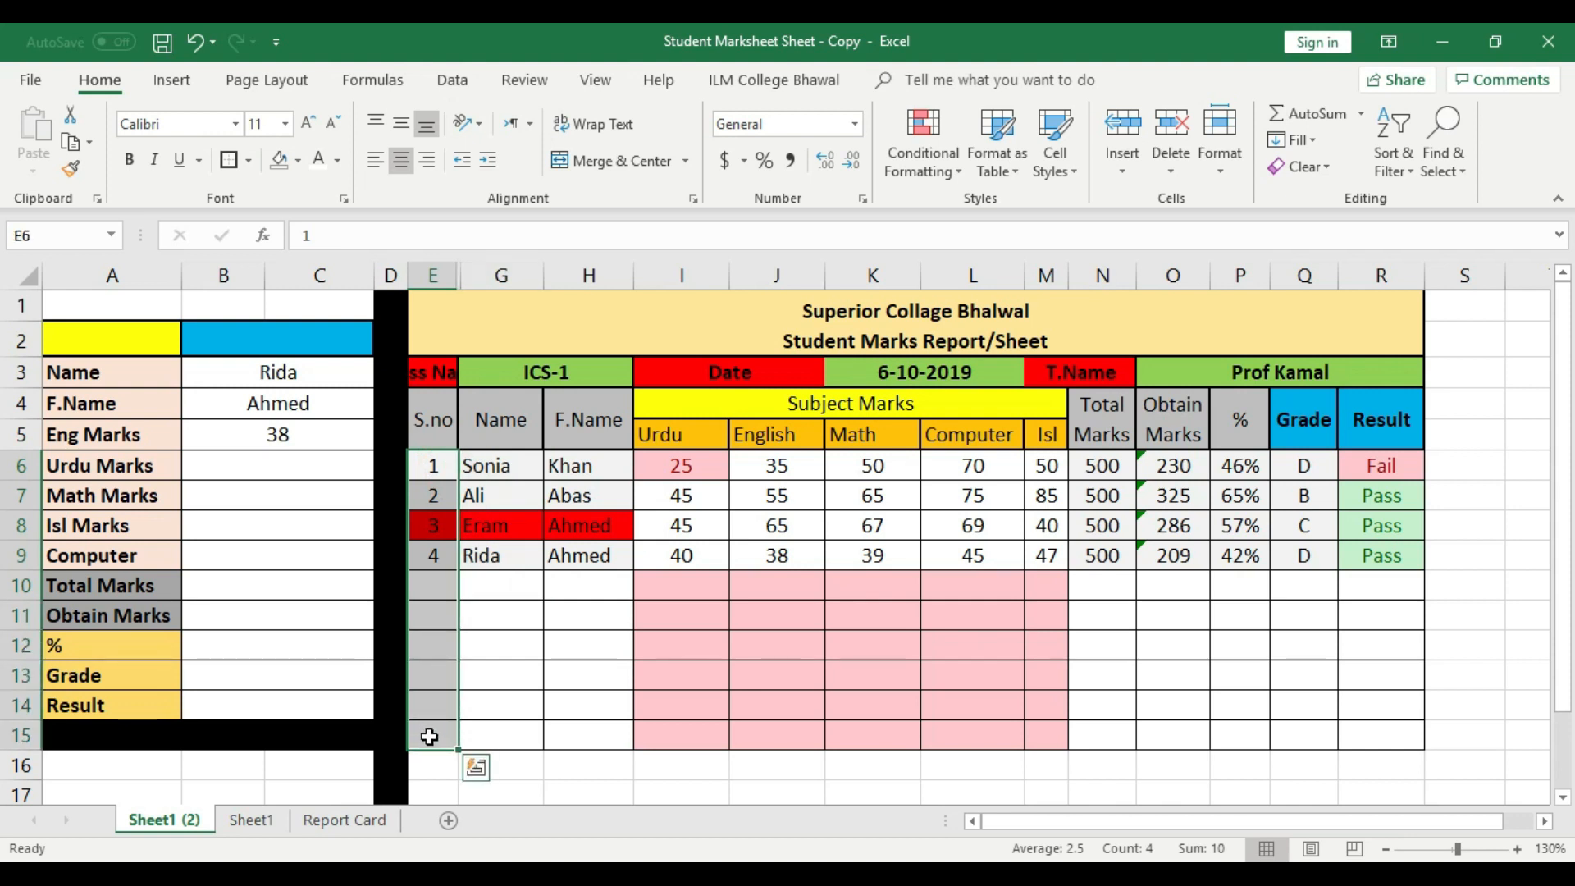
drag(475, 465, 598, 555)
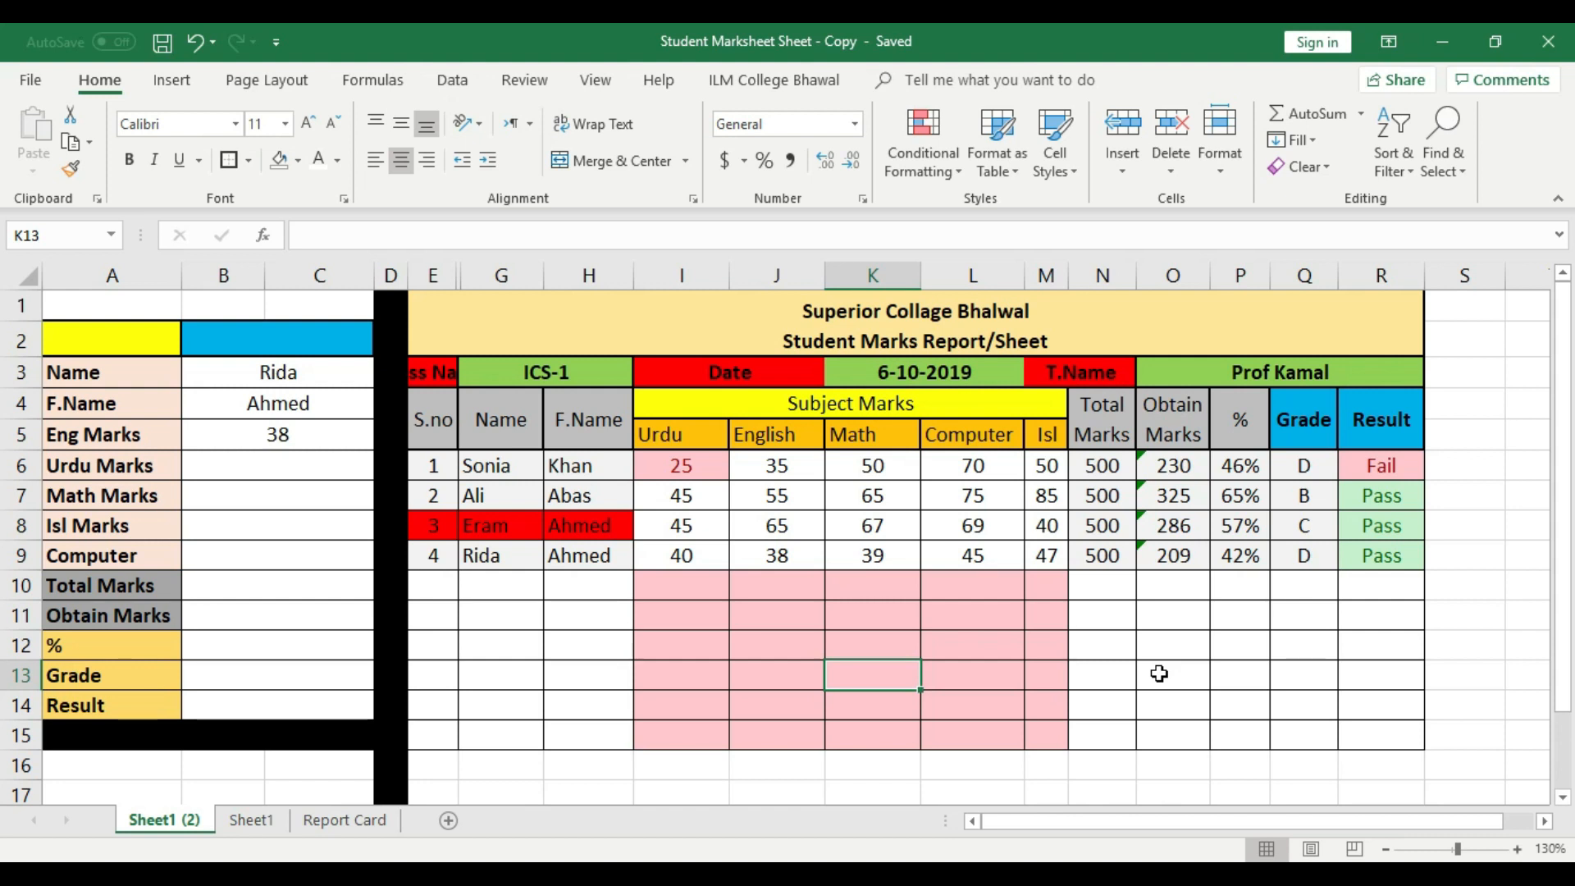
- Minimize the workbook window to show the desktop
click(1450, 32)
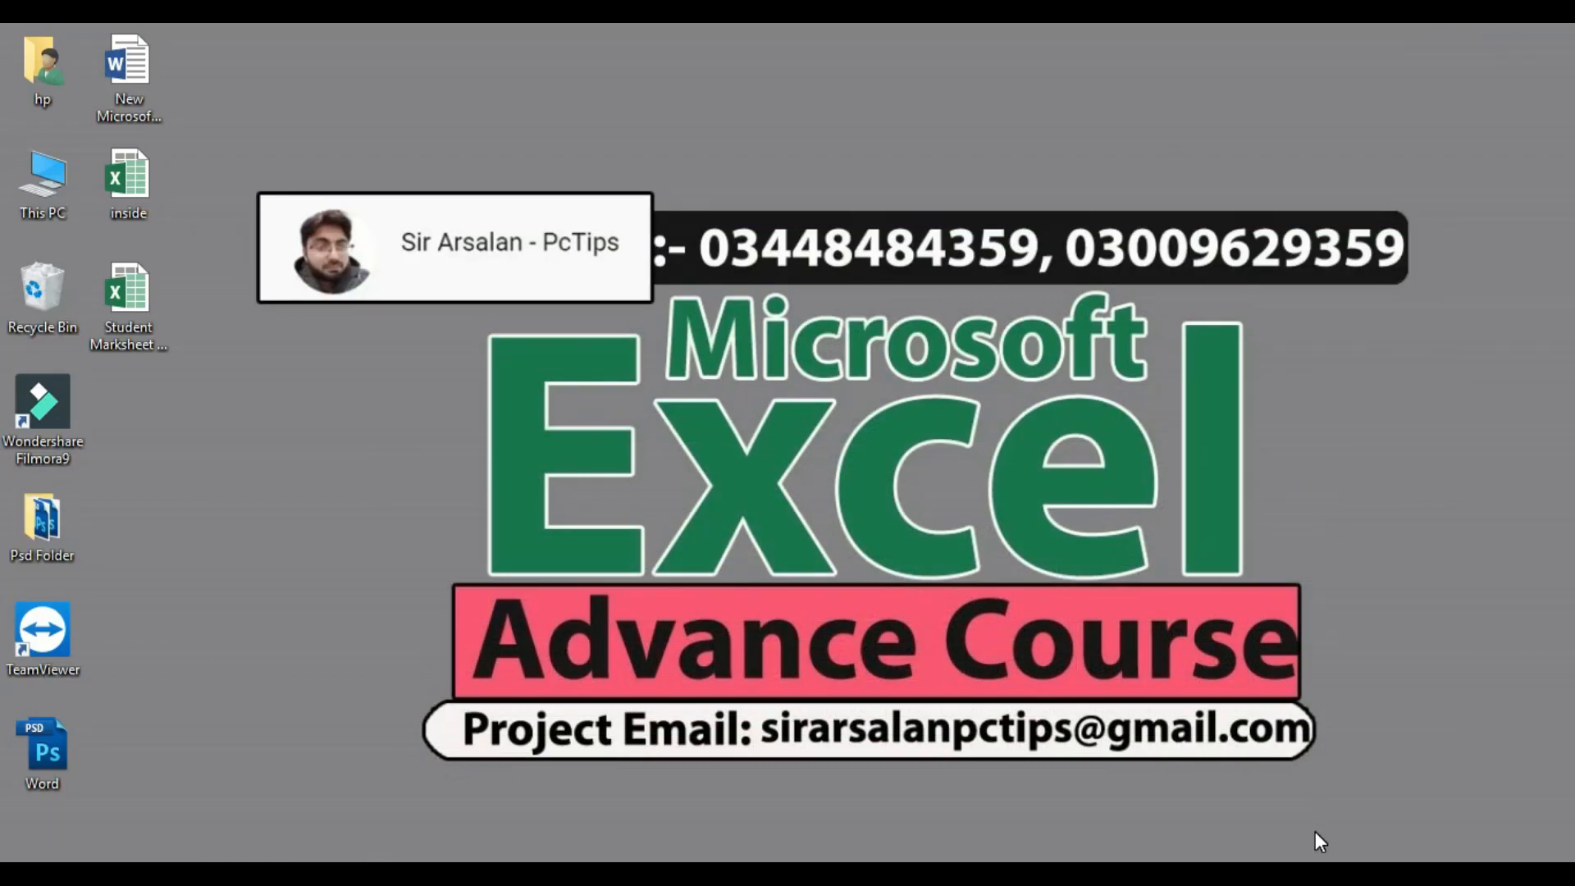